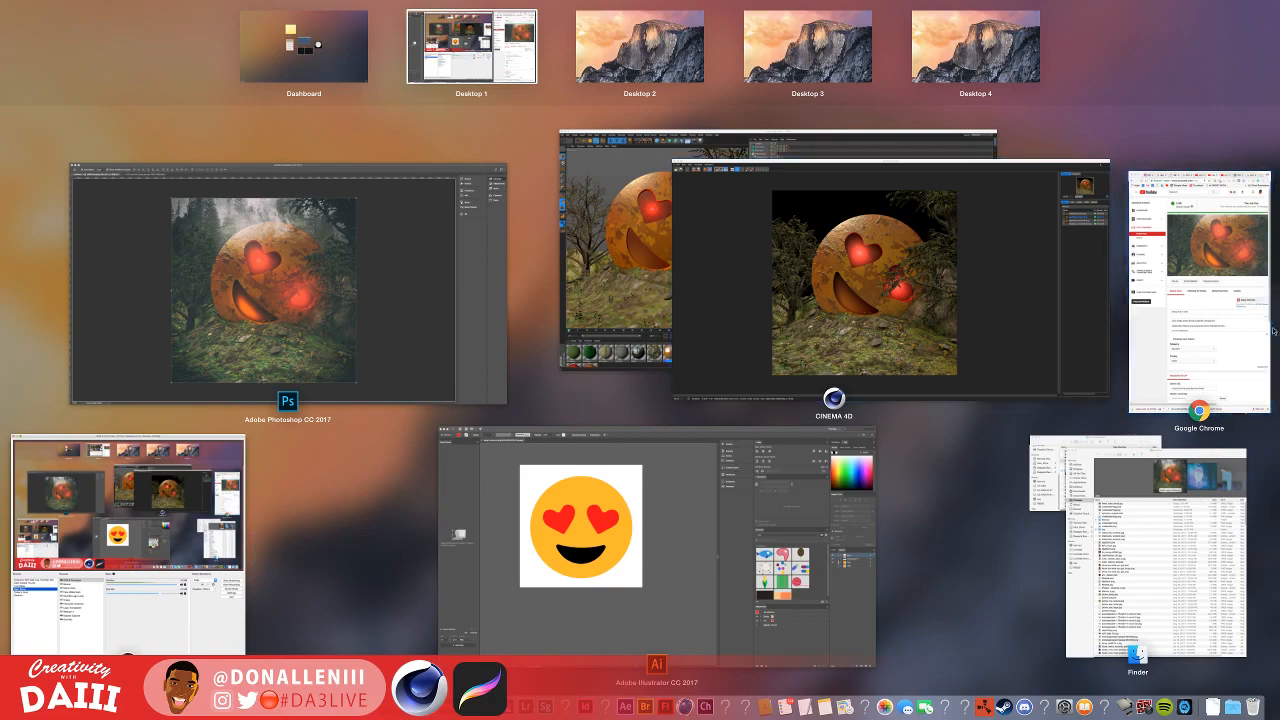
Step: Switch to Chrome, widen its window and view the successive images of the heart-eyes emoji post on Instagram
{"action": "left_click", "coordinate": [1243, 332]}
{"action": "left_click", "coordinate": [1143, 23]}
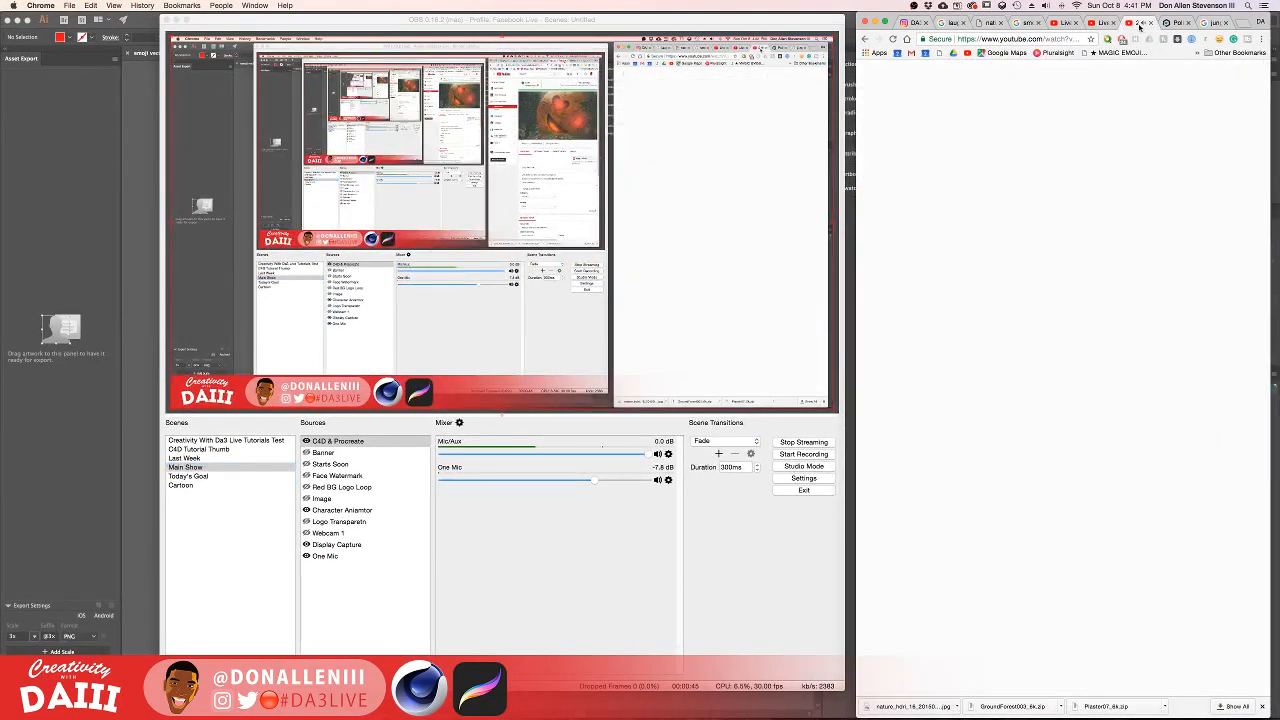
{"action": "left_click_drag", "start_coordinate": [855, 56], "coordinate": [326, 56]}
{"action": "key", "text": "super+1"}
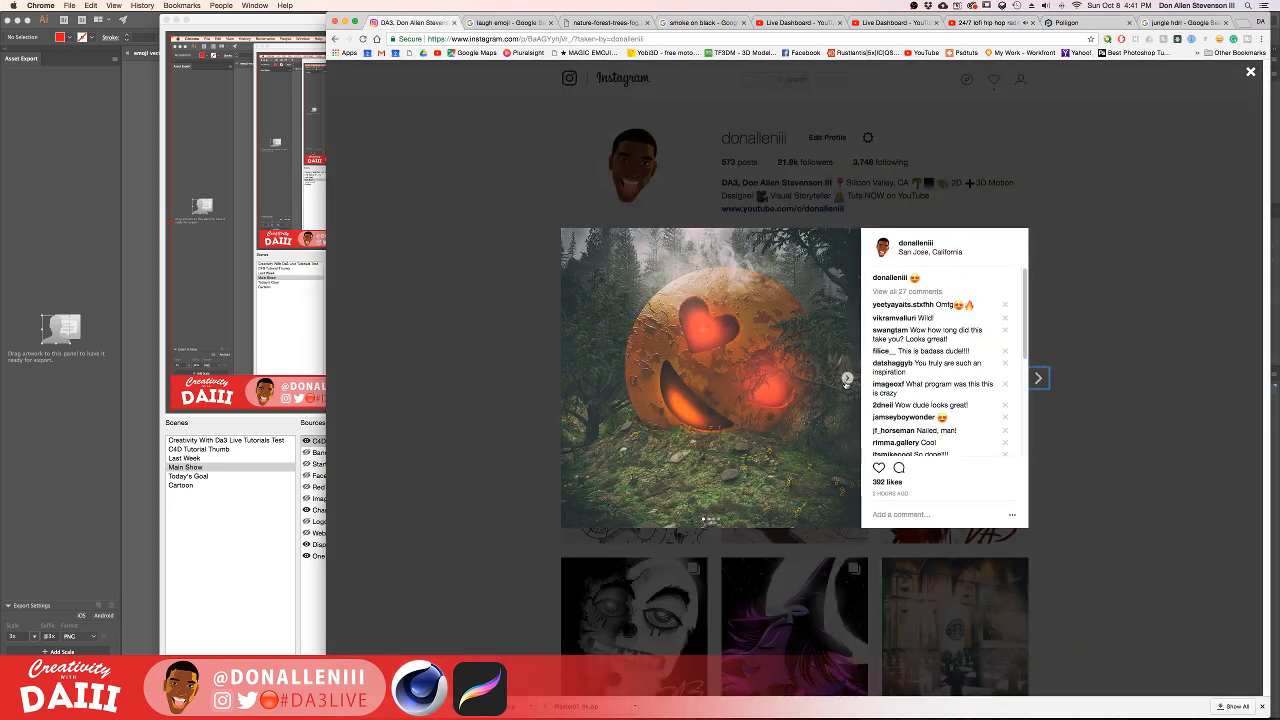
{"action": "left_click", "coordinate": [847, 379]}
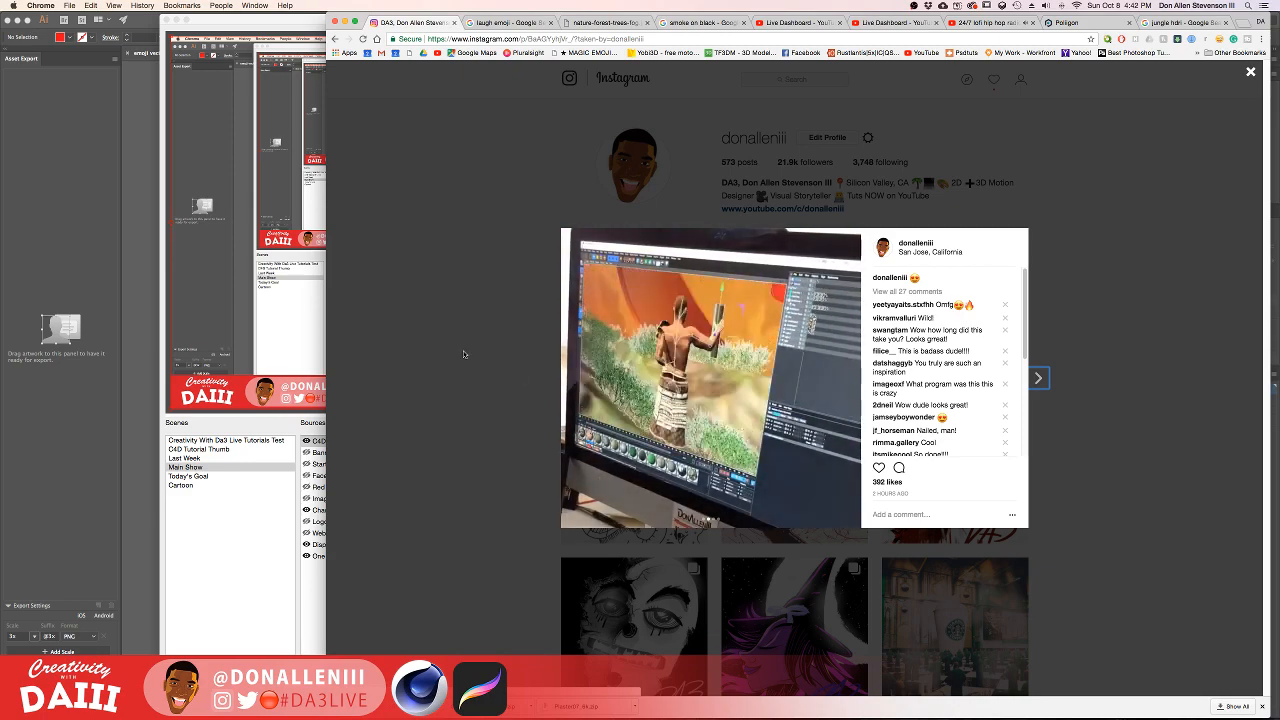
{"action": "left_click", "coordinate": [847, 379]}
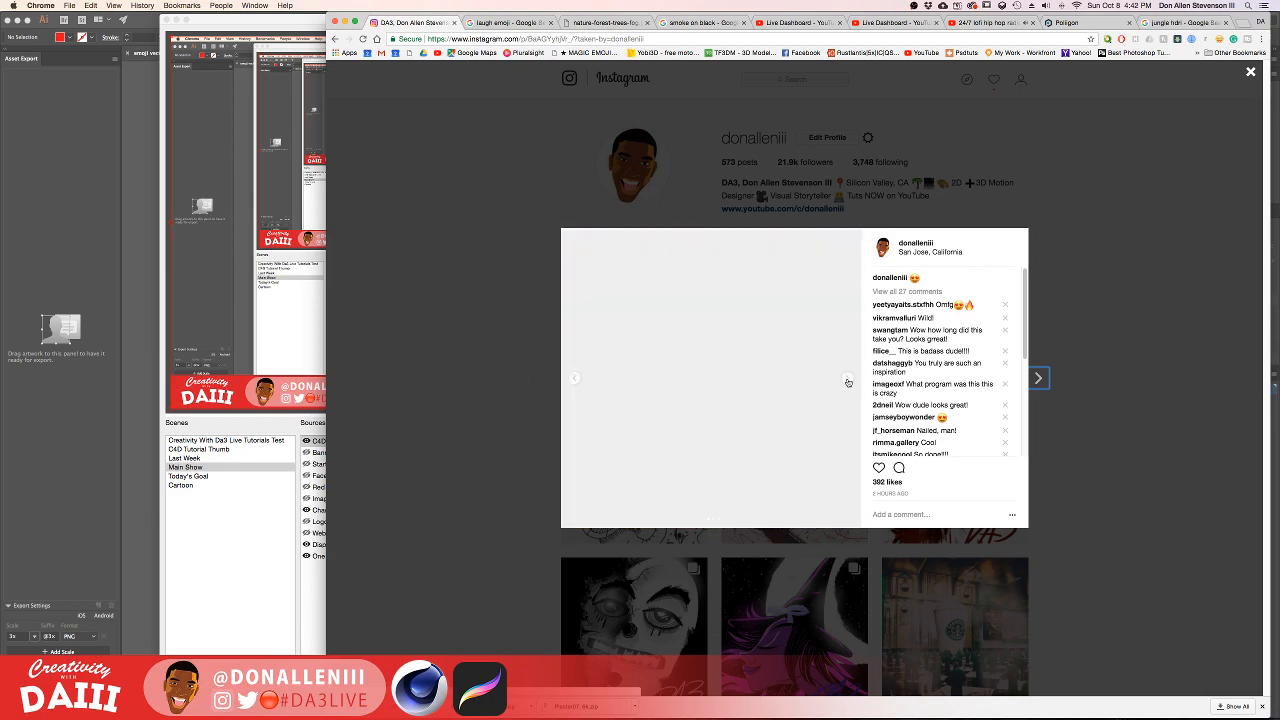
Step: Switch to Cinema 4D and move the Picture Viewer window aside to uncover the emoji scene's viewport
{"action": "key", "text": "F3"}
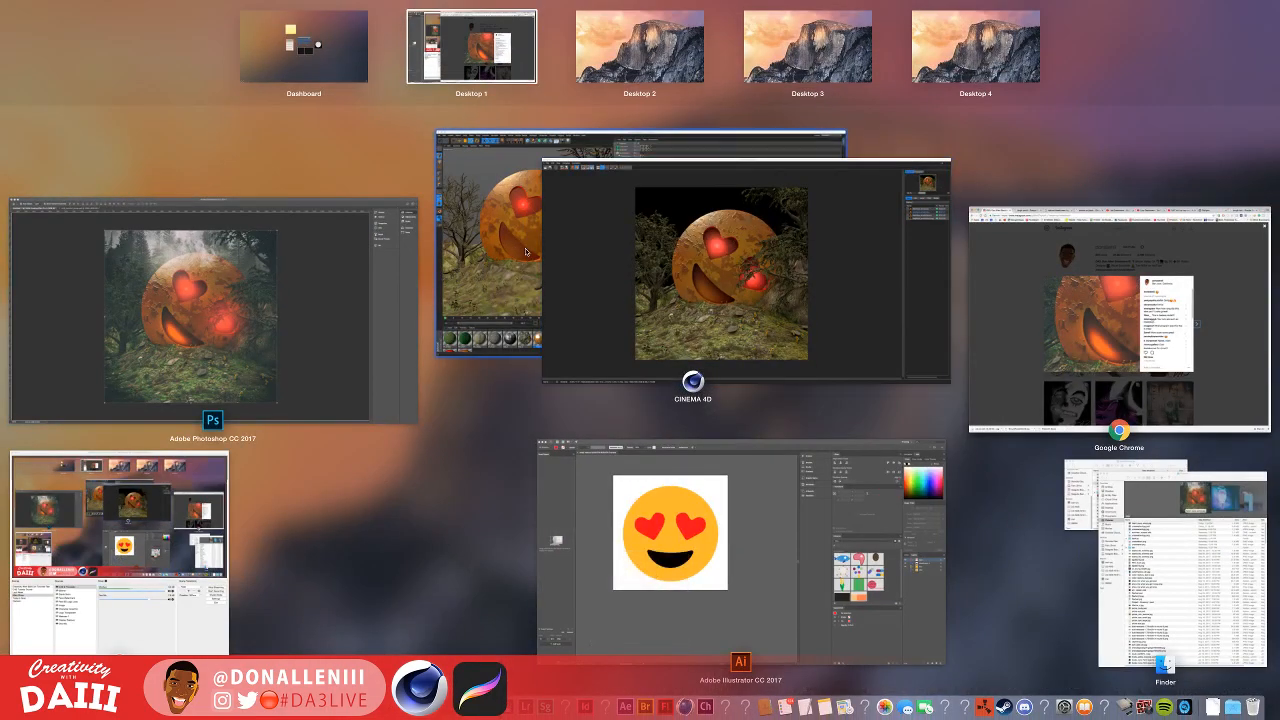
{"action": "left_click", "coordinate": [567, 288]}
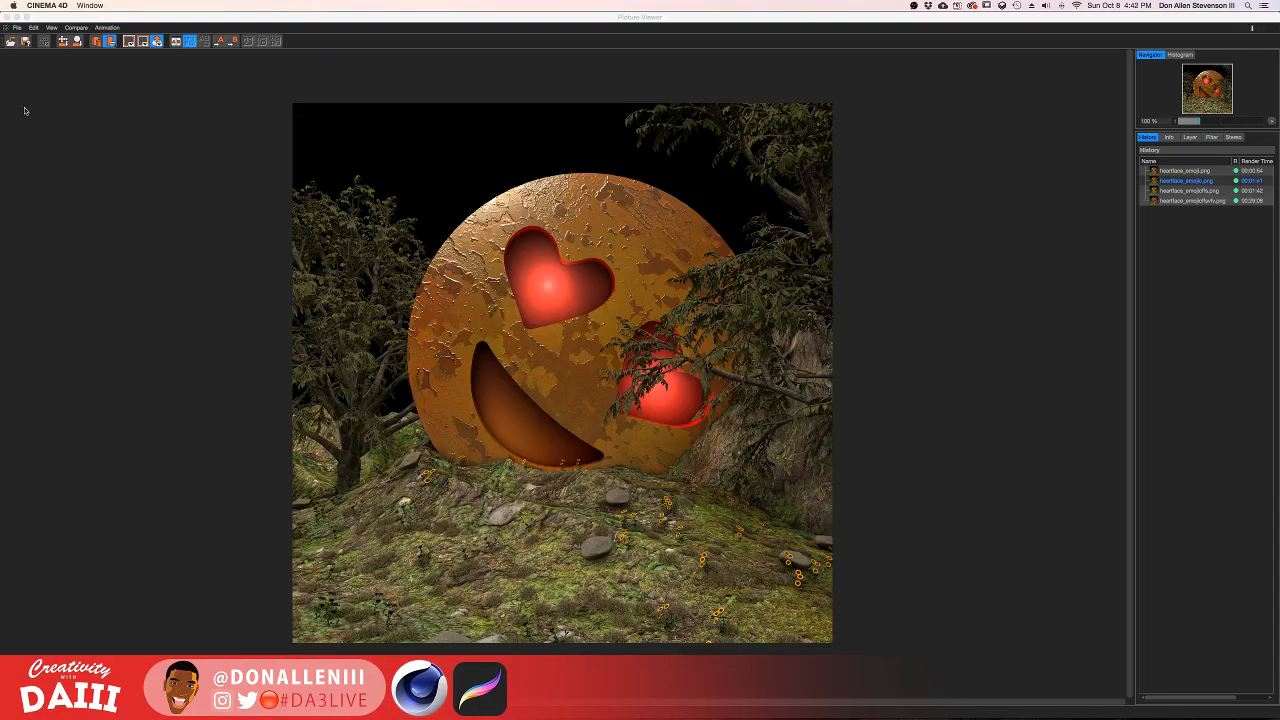
{"action": "left_click_drag", "start_coordinate": [85, 17], "coordinate": [679, 379]}
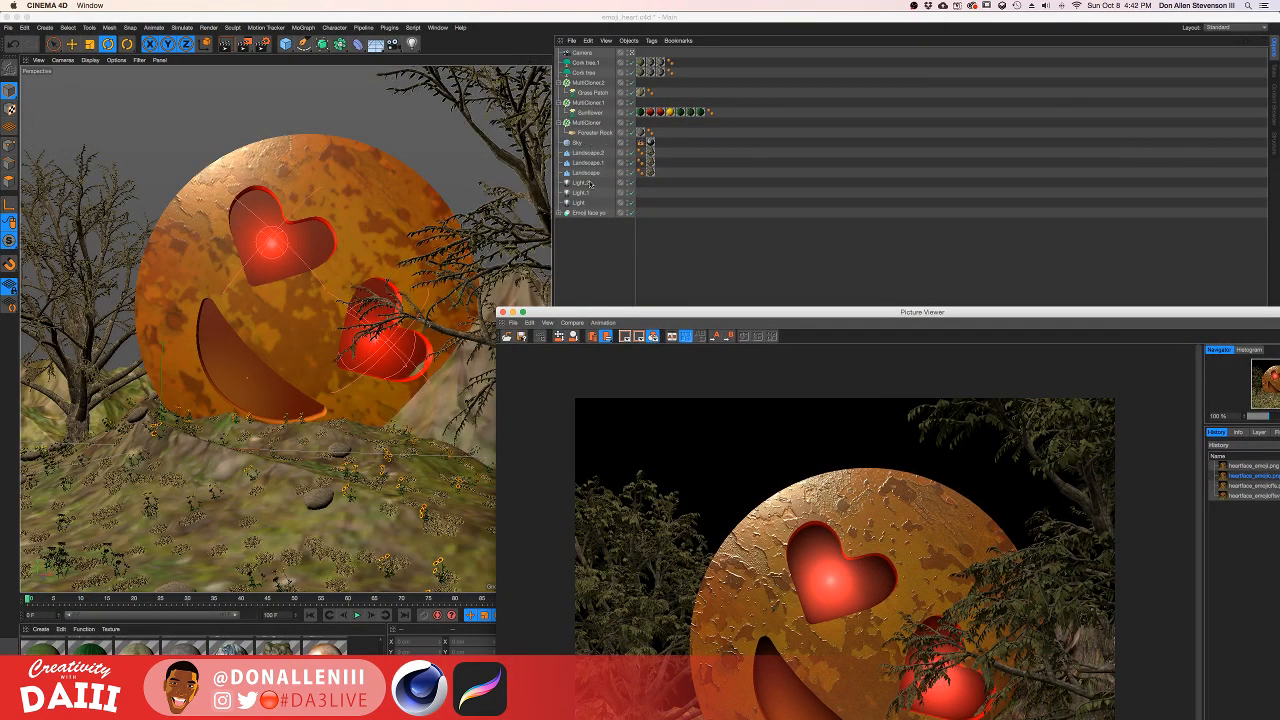
{"action": "left_click", "coordinate": [309, 400]}
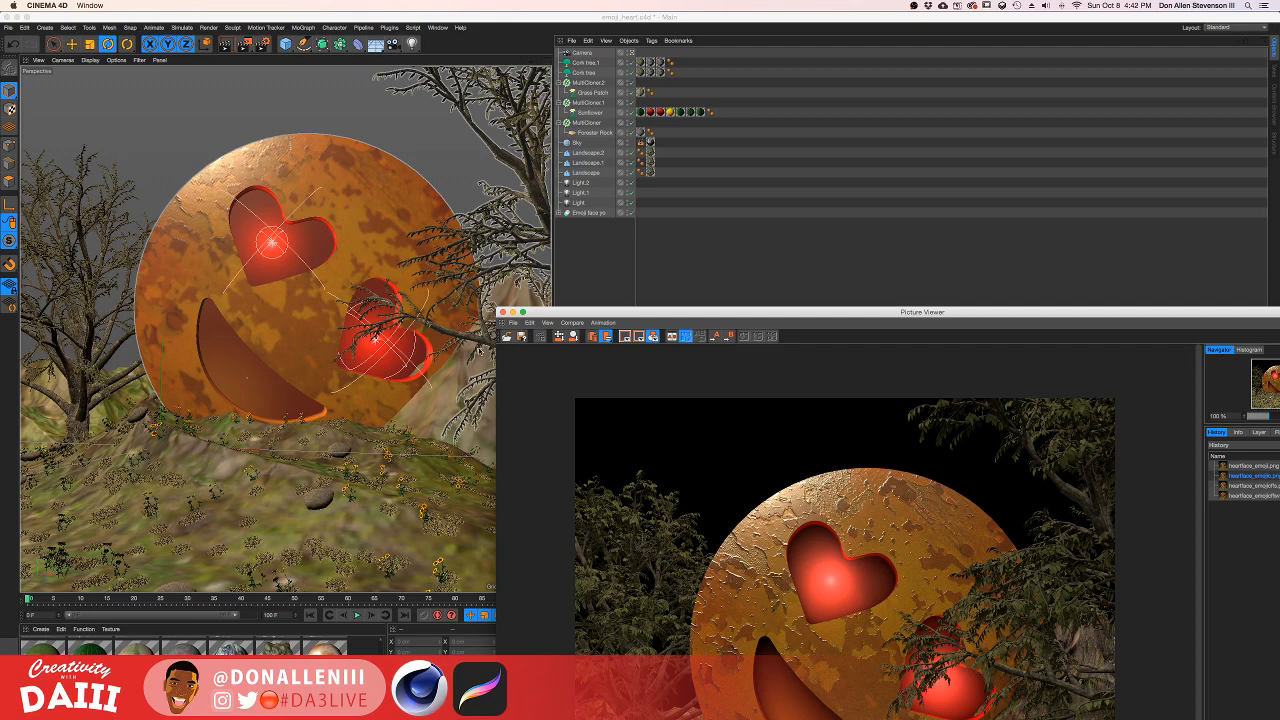
{"action": "left_click_drag", "start_coordinate": [632, 316], "coordinate": [760, 338]}
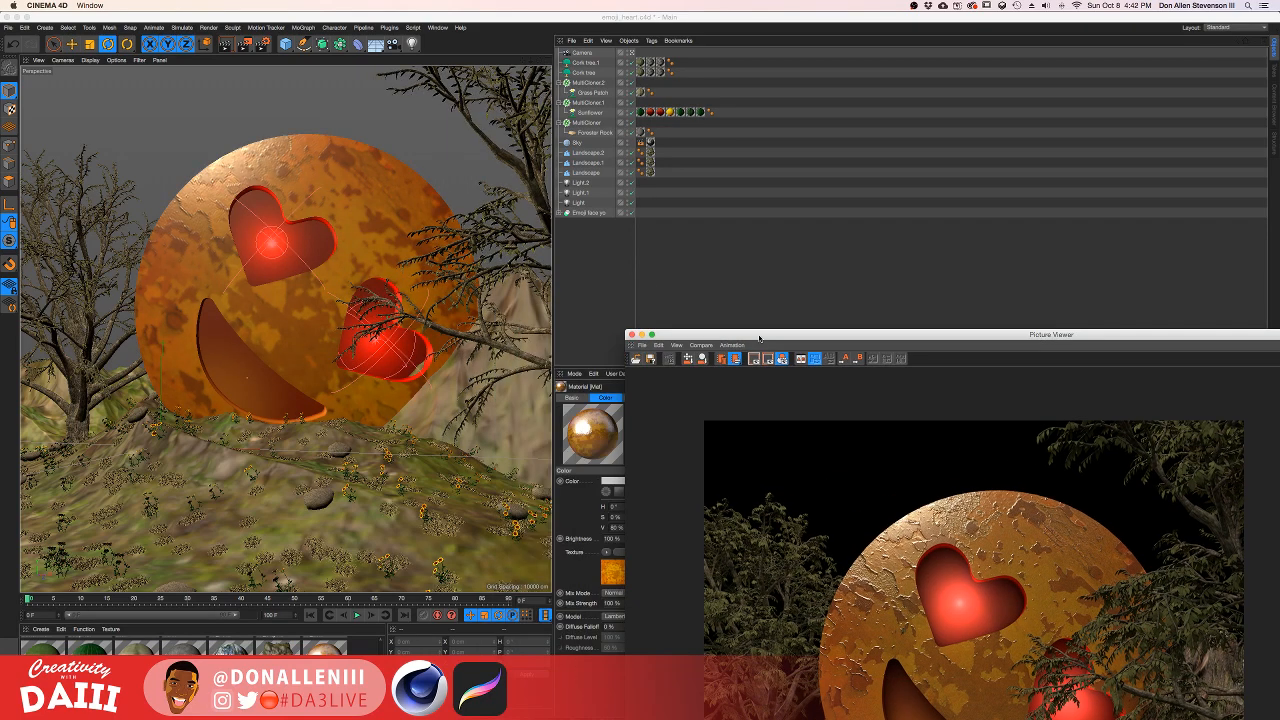
Step: Leave the scene camera's view and examine the emoji, trees and landscape from a freely chosen angle
{"action": "left_click", "coordinate": [631, 52]}
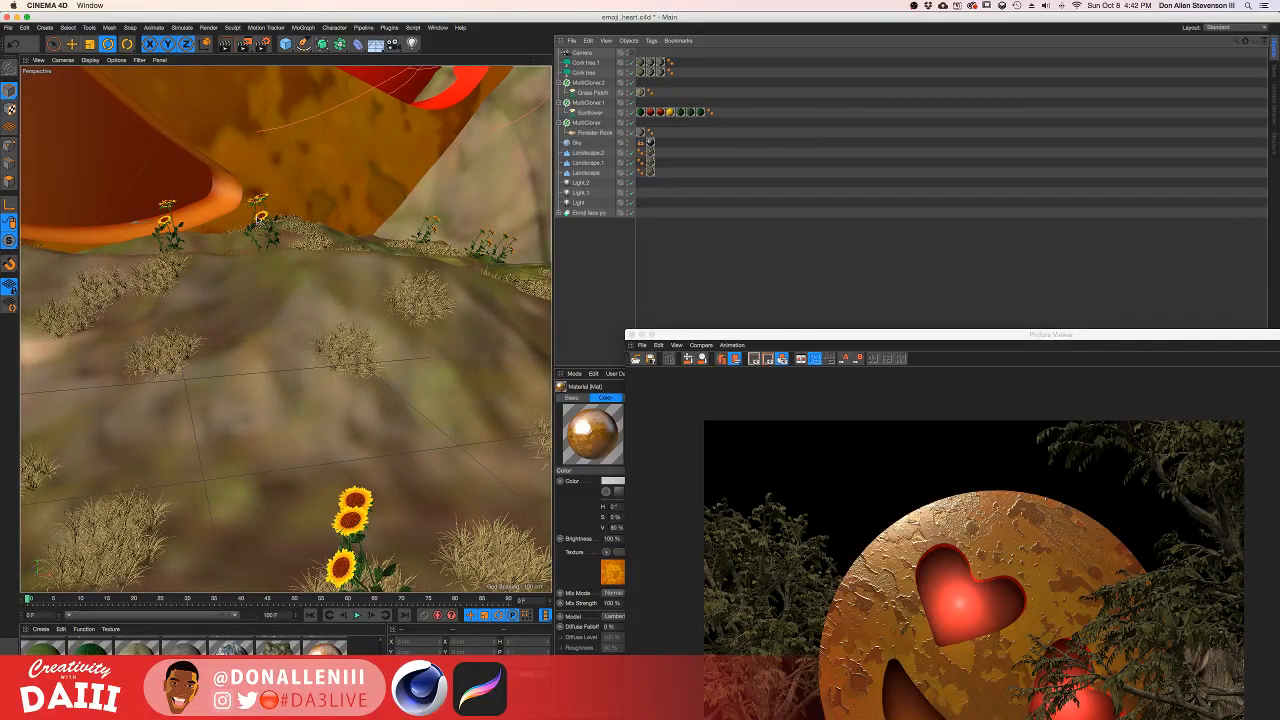
{"action": "scroll", "coordinate": [447, 175], "scroll_direction": "down", "scroll_amount": 5}
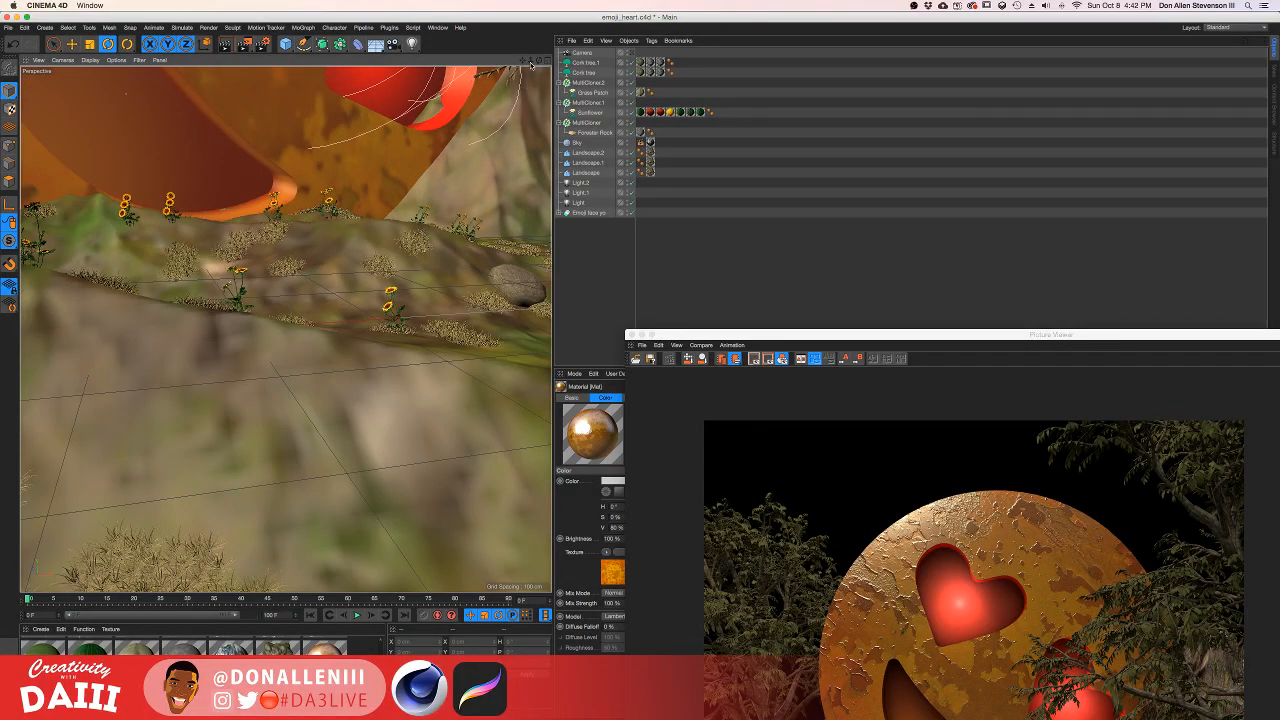
{"action": "left_click_drag", "start_coordinate": [531, 62], "coordinate": [382, 92]}
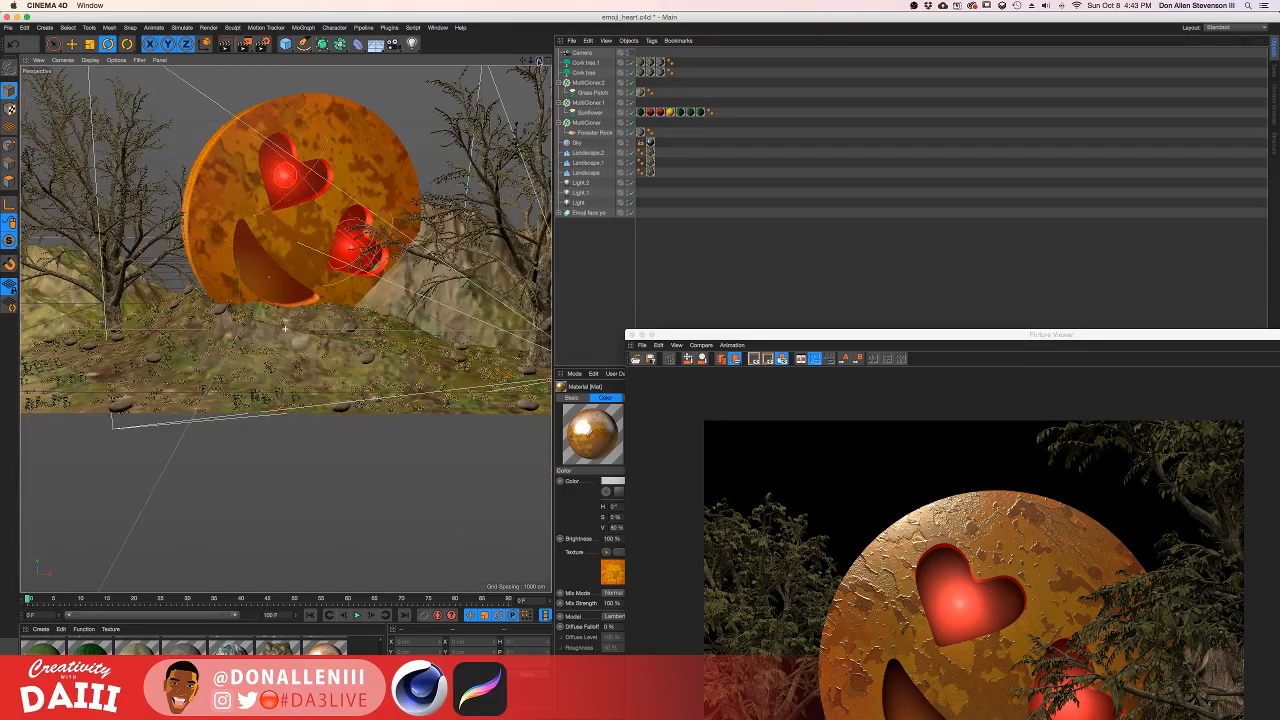
Step: Switch to the laugh emoji image results in Chrome and open the 1024 × 1024 Pinterest picture at full size
{"action": "key", "text": "ctrl+Up"}
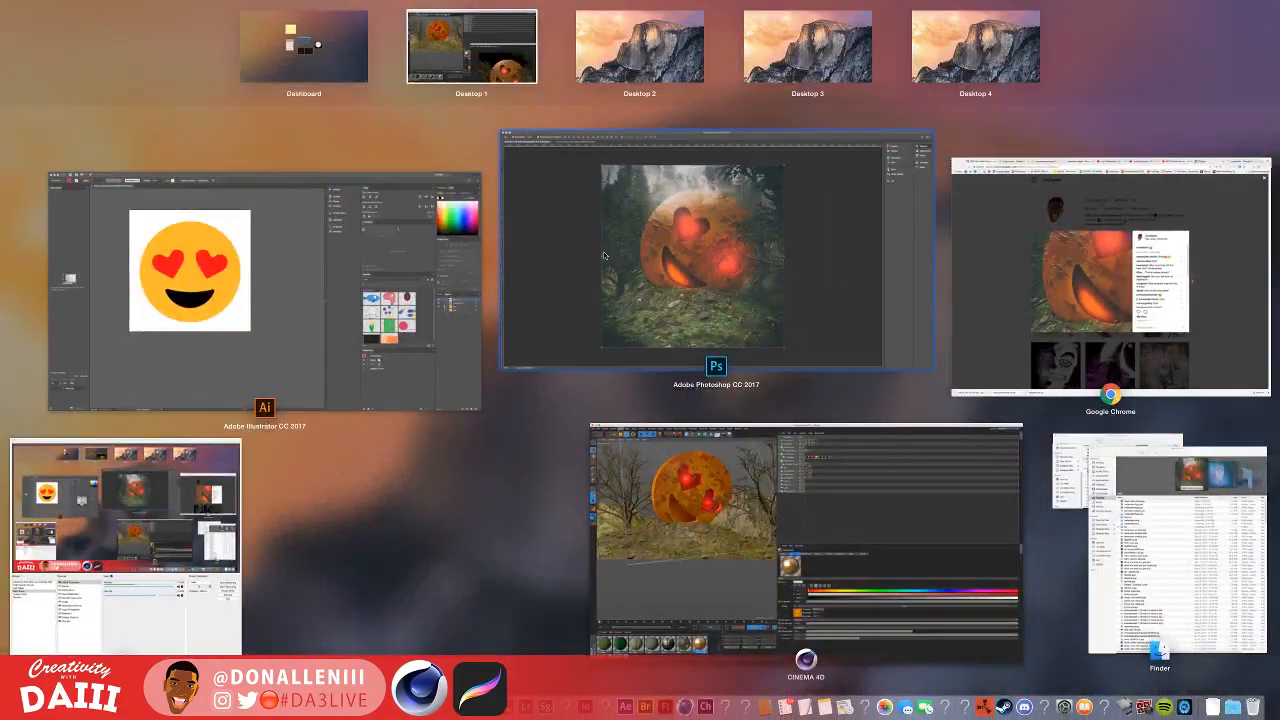
{"action": "left_click", "coordinate": [1096, 224]}
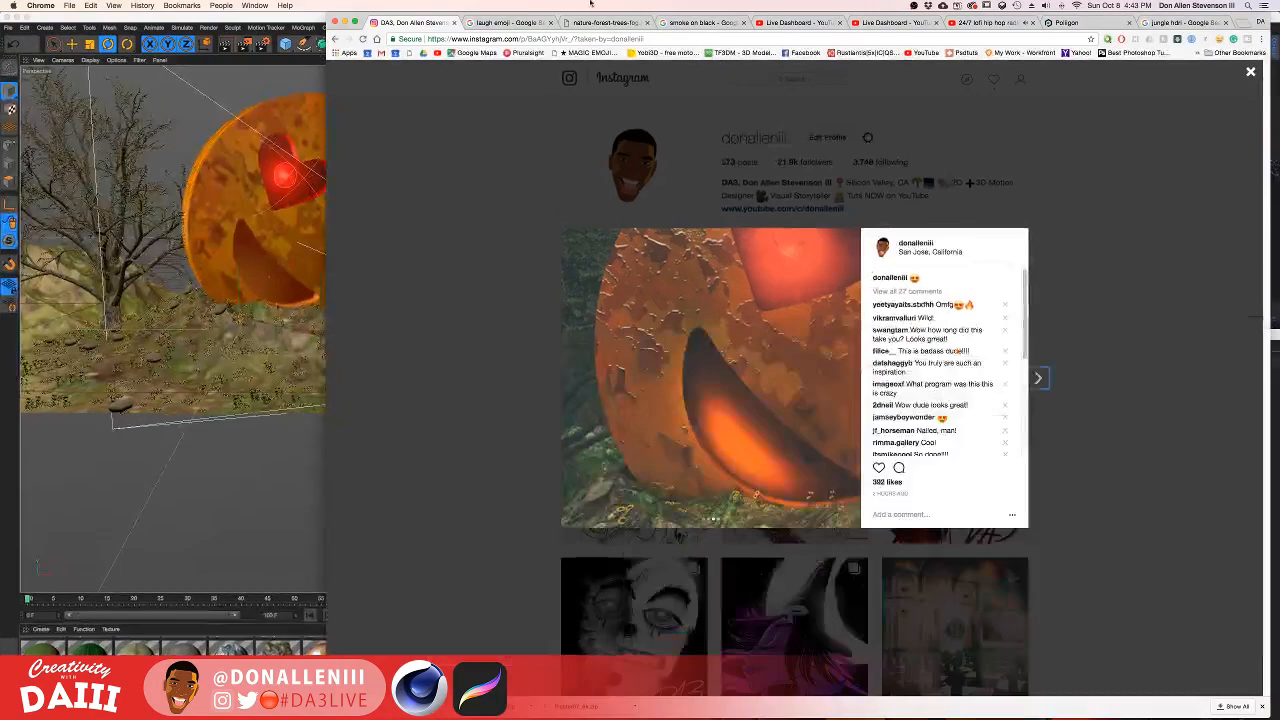
{"action": "left_click", "coordinate": [514, 22]}
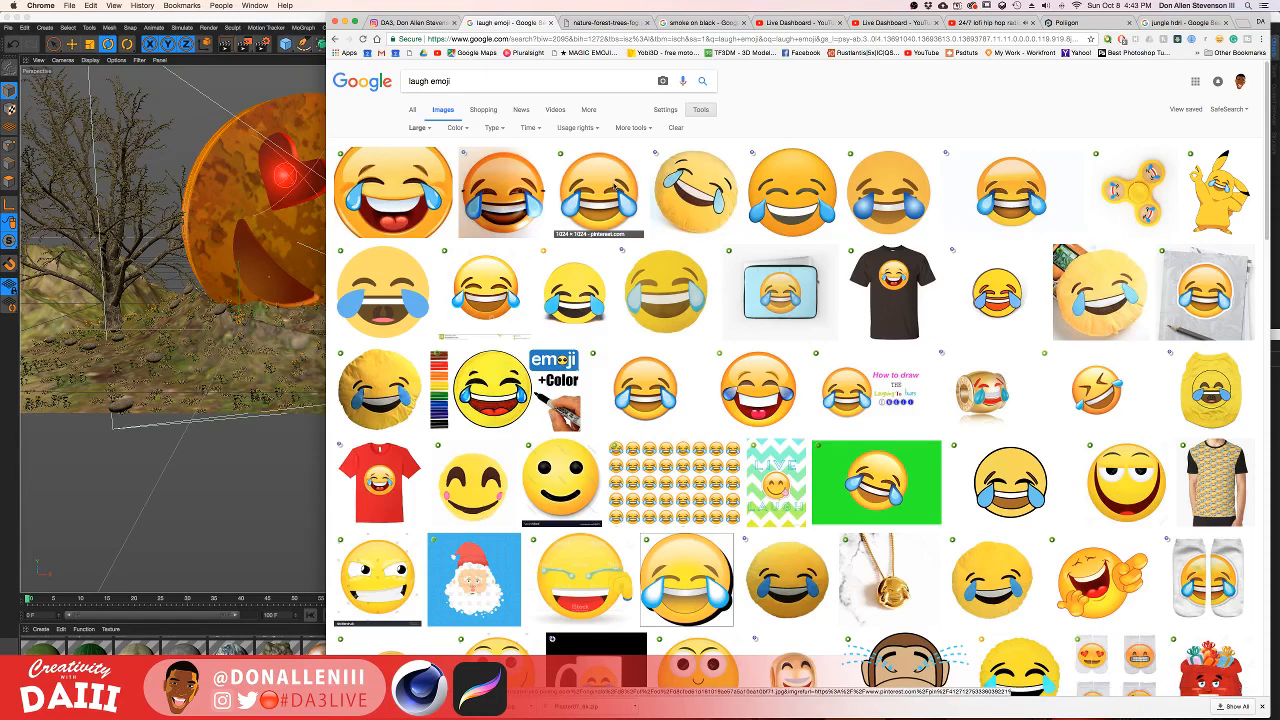
{"action": "left_click", "coordinate": [603, 186]}
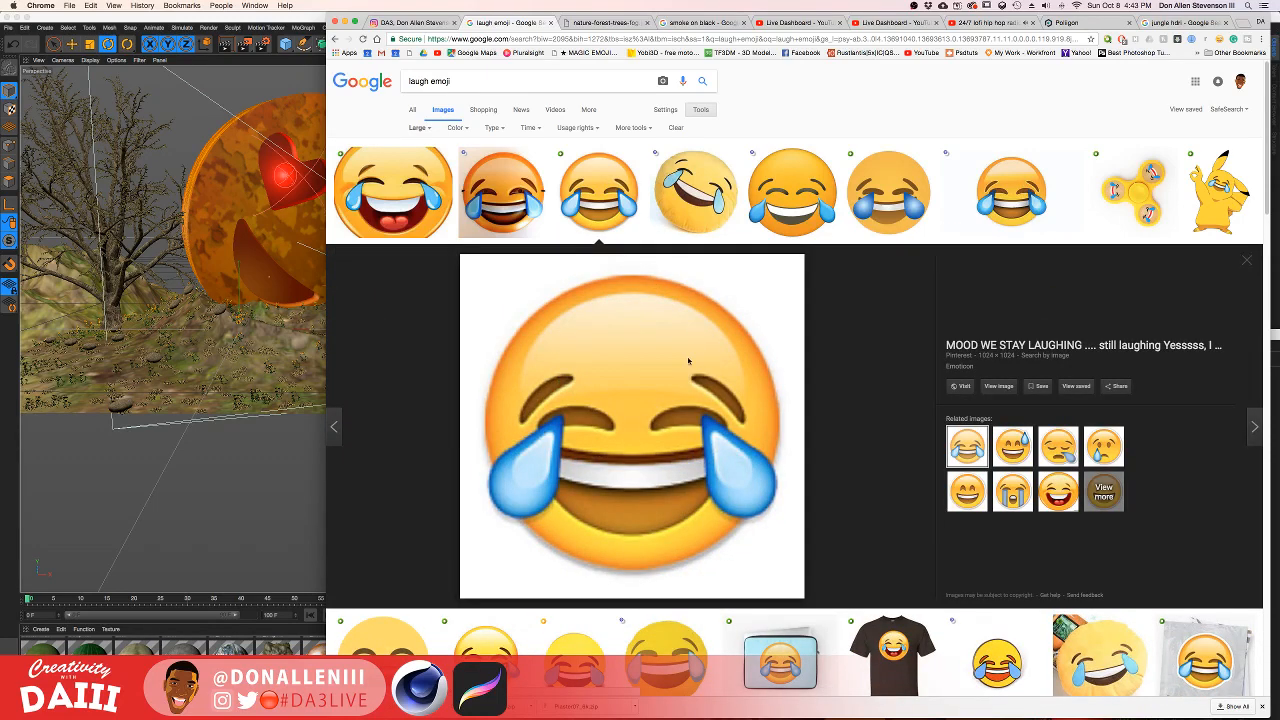
{"action": "left_click", "coordinate": [1000, 386]}
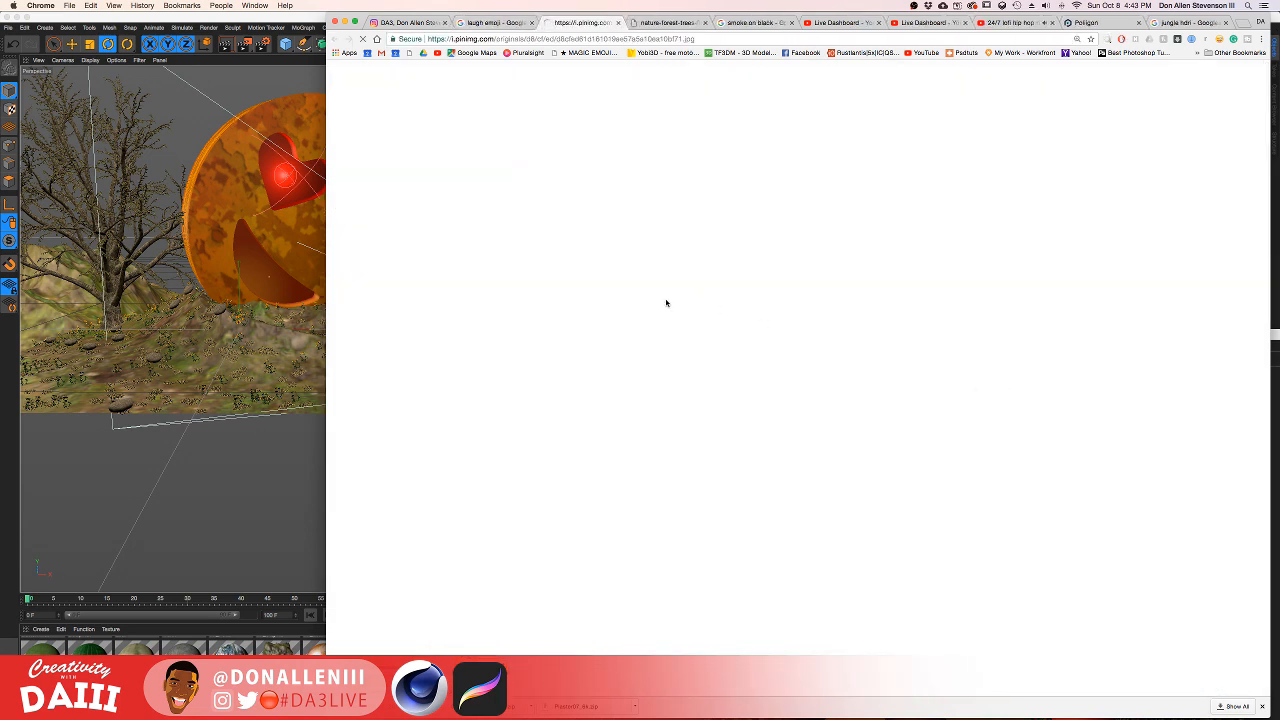
{"action": "scroll", "coordinate": [921, 398], "scroll_direction": "down", "scroll_amount": 10}
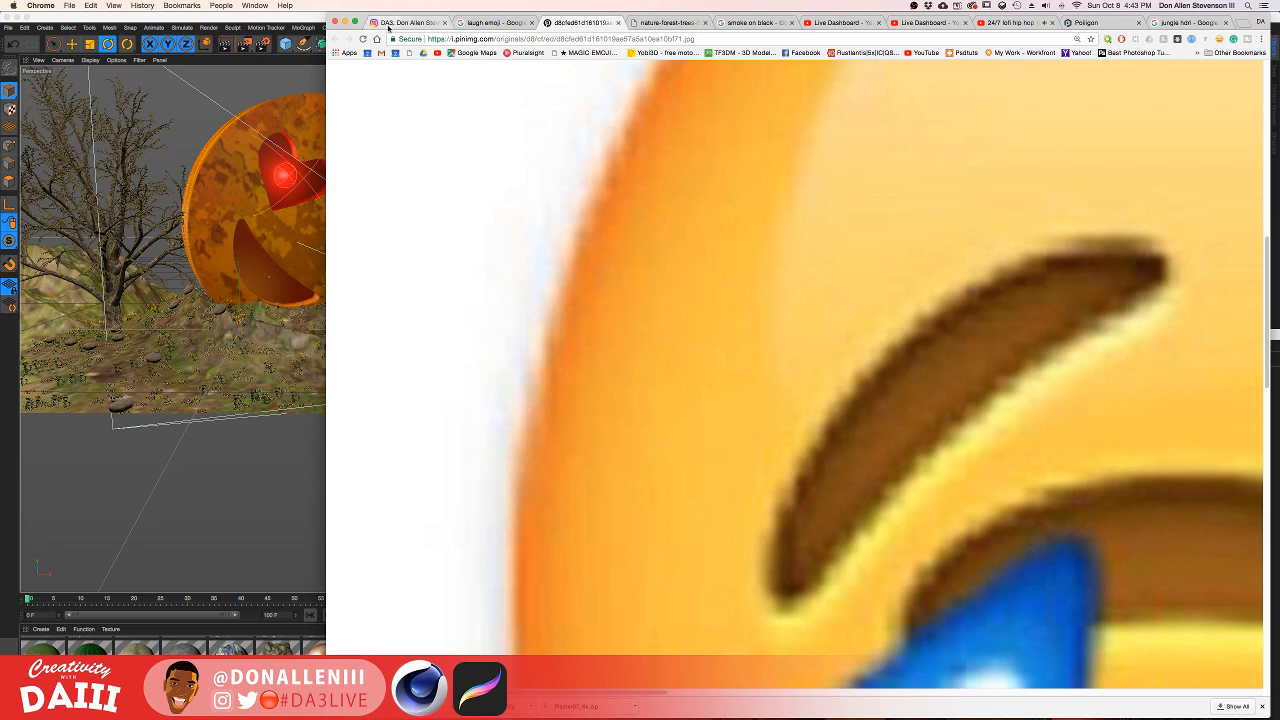
Step: From the laugh emoji results, open the 1500 × 844 Hot Recent News picture at full size
{"action": "left_click", "coordinate": [505, 22]}
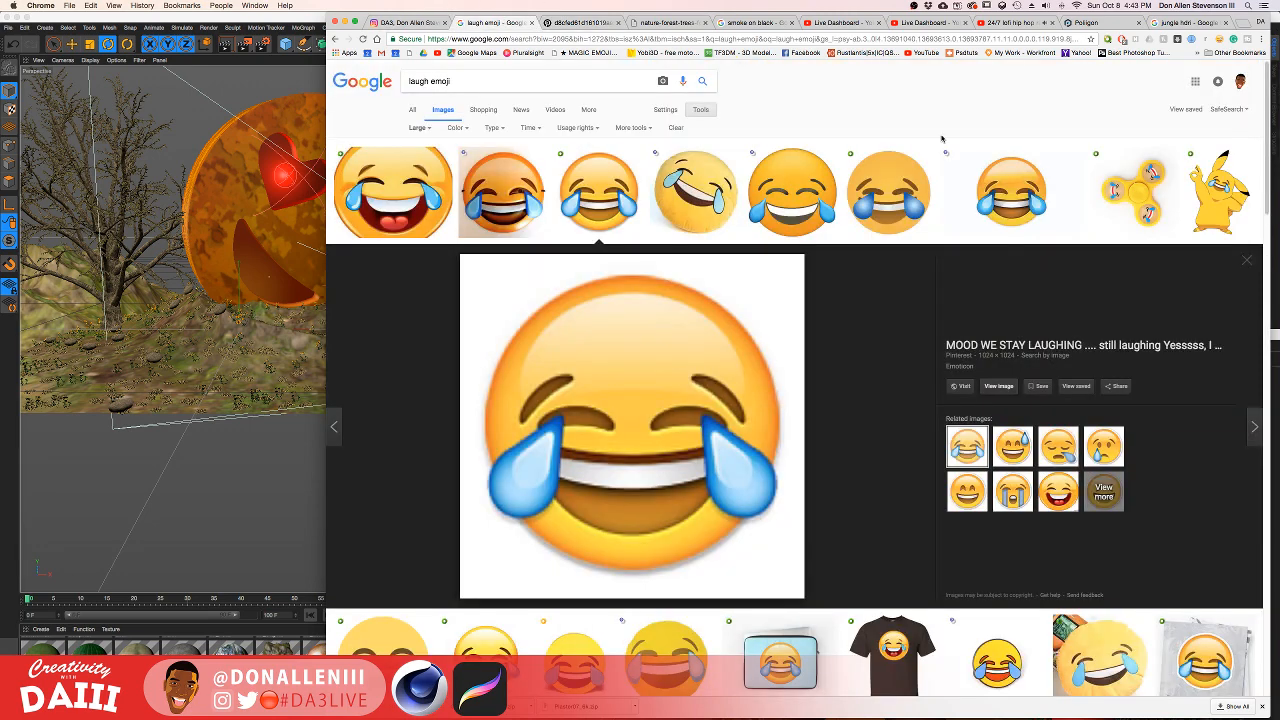
{"action": "left_click", "coordinate": [987, 174]}
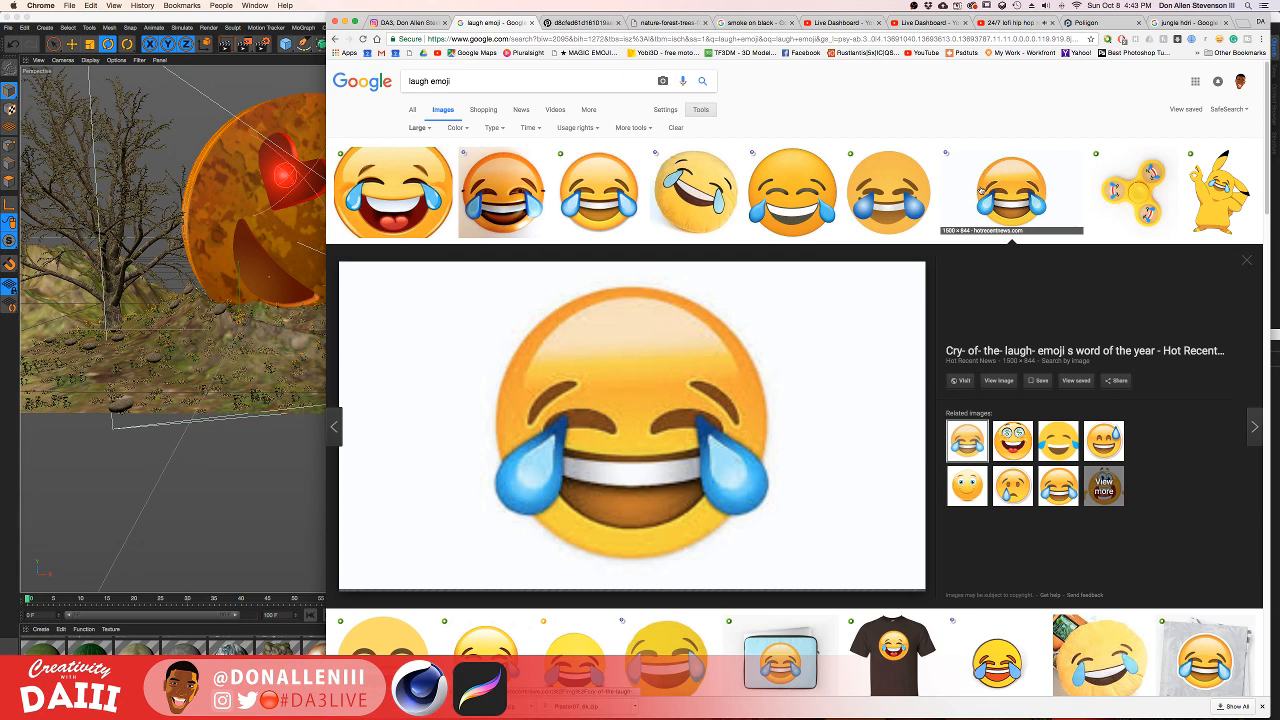
{"action": "left_click", "coordinate": [986, 381]}
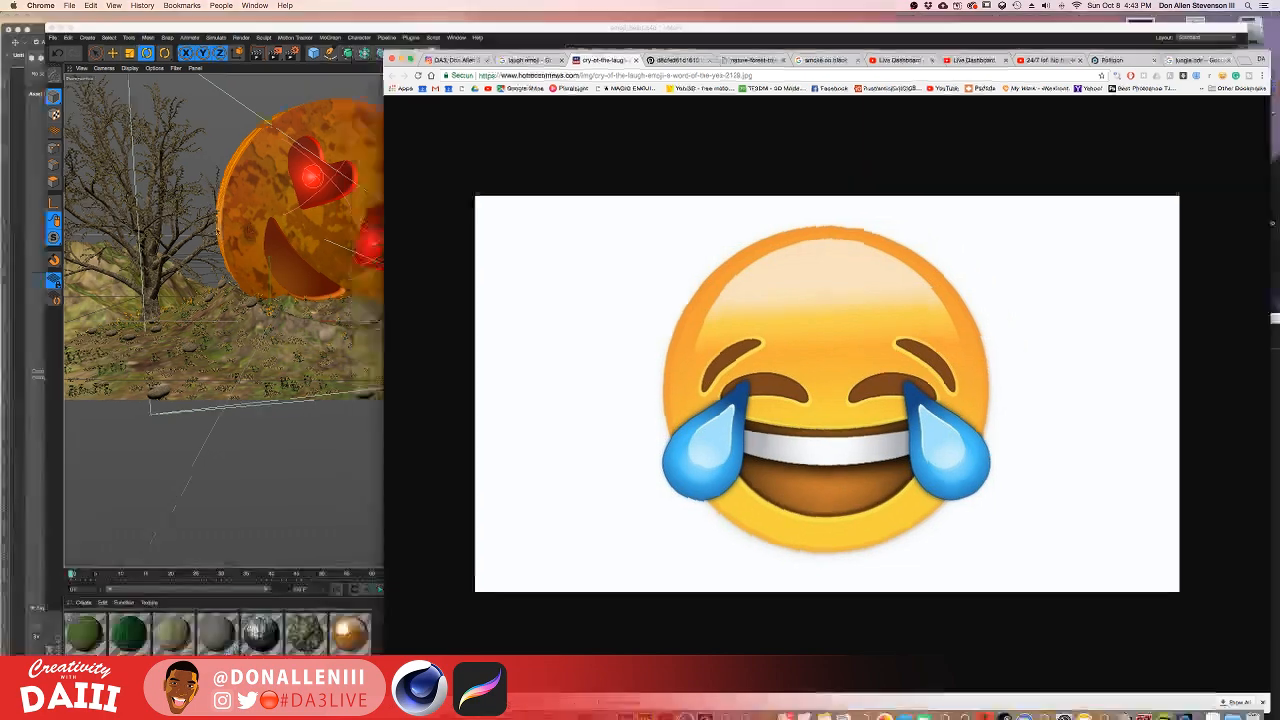
Step: Switch to Illustrator, compare the face, mouth and eyes layers with the refer image, and hide all four layers
{"action": "key", "text": "ctrl+Up"}
{"action": "left_click", "coordinate": [414, 425]}
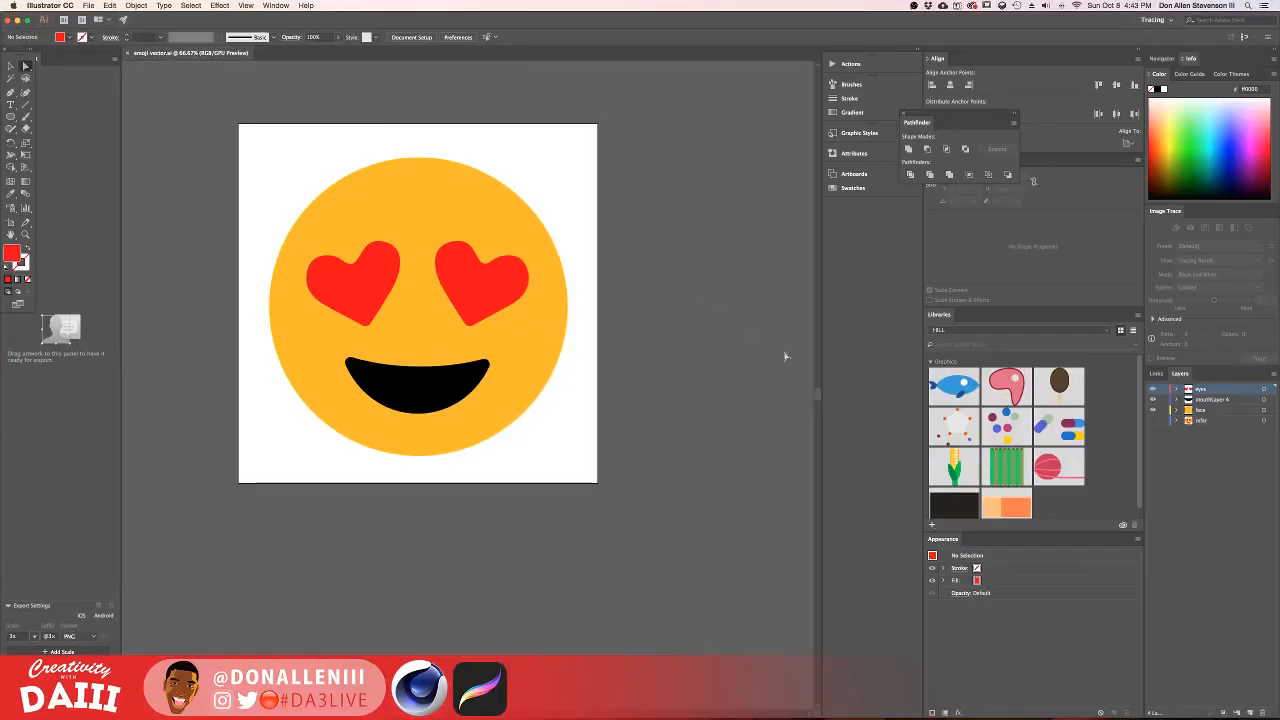
{"action": "left_click", "coordinate": [1154, 420]}
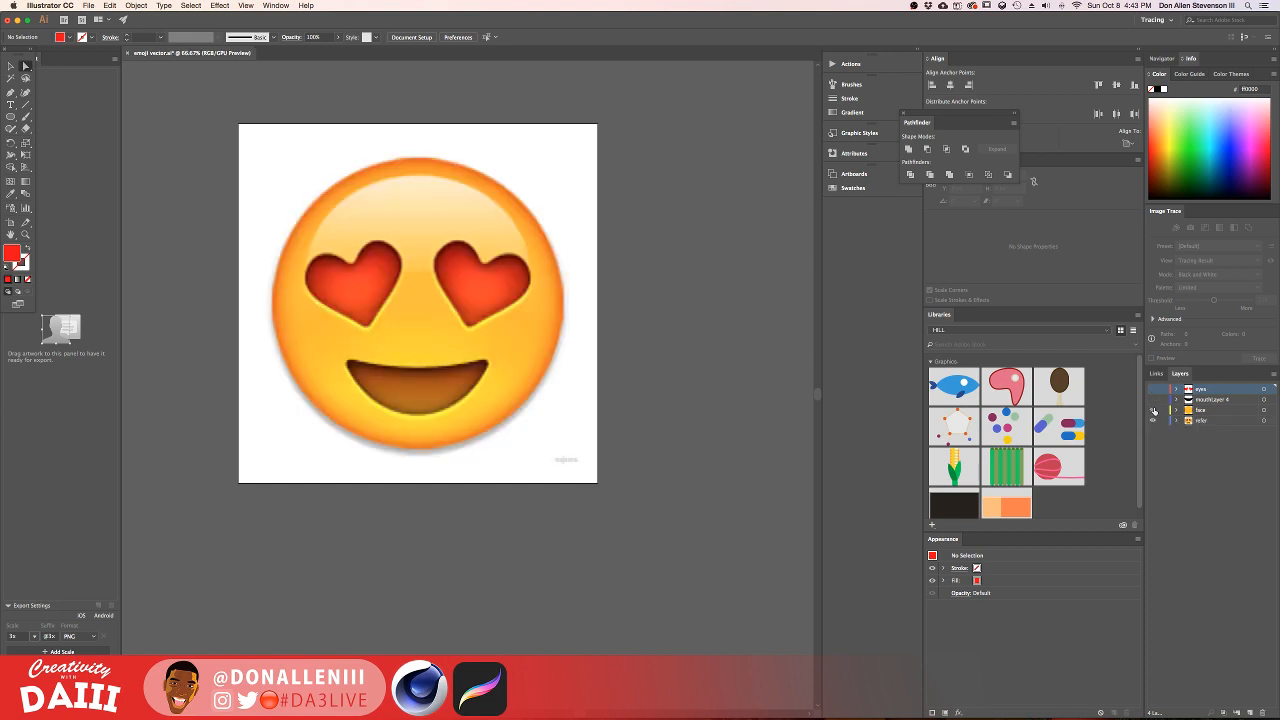
{"action": "left_click", "coordinate": [1154, 411]}
{"action": "left_click", "coordinate": [1154, 412]}
{"action": "left_click", "coordinate": [1153, 400]}
{"action": "left_click", "coordinate": [1153, 400]}
{"action": "left_click", "coordinate": [1153, 389]}
{"action": "left_click", "coordinate": [1153, 389]}
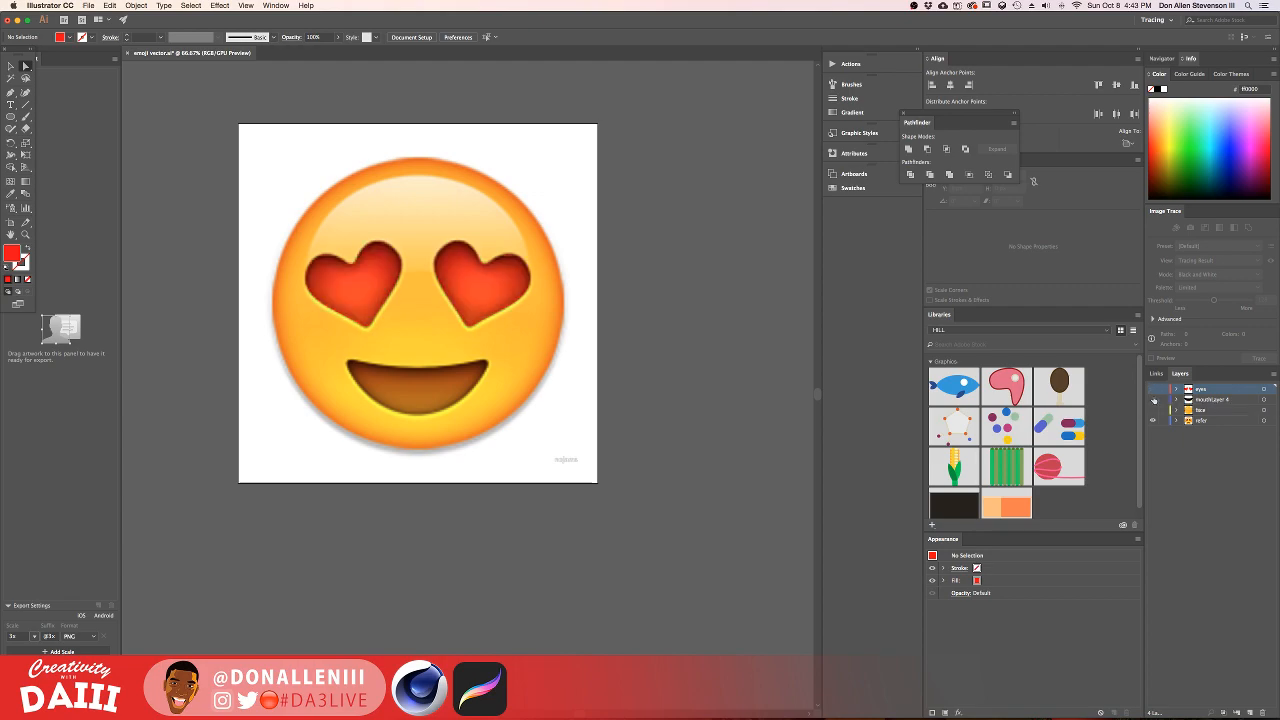
{"action": "left_click_drag", "start_coordinate": [1153, 411], "coordinate": [1153, 389]}
{"action": "left_click", "coordinate": [1151, 421]}
Step: Try to bring the laughing emoji picture from Chrome into the Illustrator document with the eyes layer active
{"action": "key", "text": "ctrl+Up"}
{"action": "key", "text": "F11"}
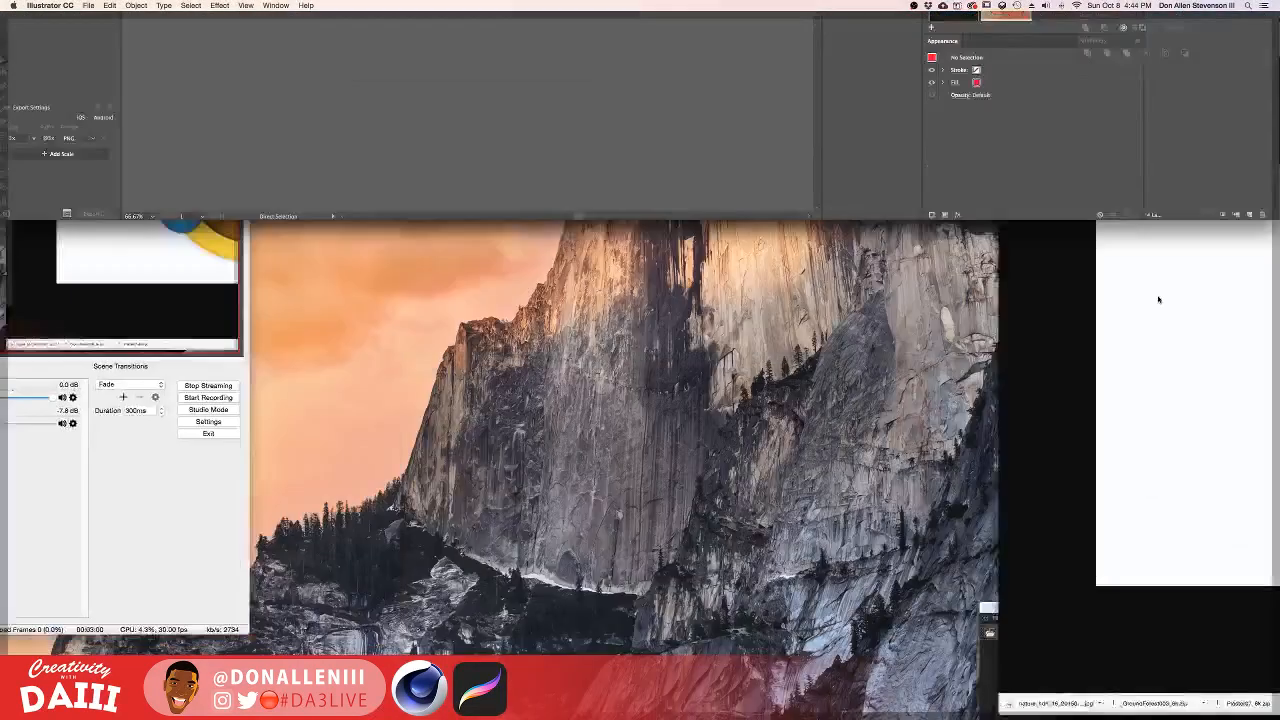
{"action": "key", "text": "F11"}
{"action": "key", "text": "F11"}
{"action": "key", "text": "F11"}
{"action": "key", "text": "ctrl+Up"}
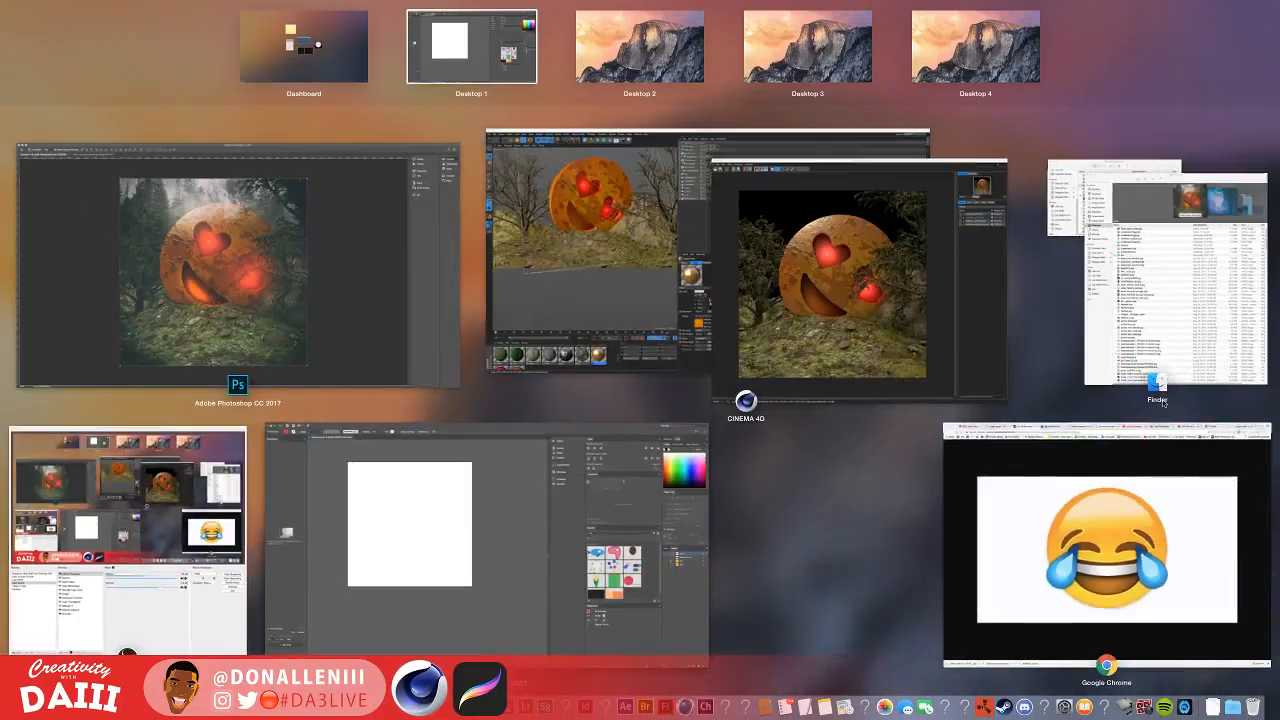
{"action": "left_click", "coordinate": [1145, 493]}
{"action": "left_click_drag", "start_coordinate": [786, 289], "coordinate": [268, 287]}
{"action": "left_click", "coordinate": [735, 382]}
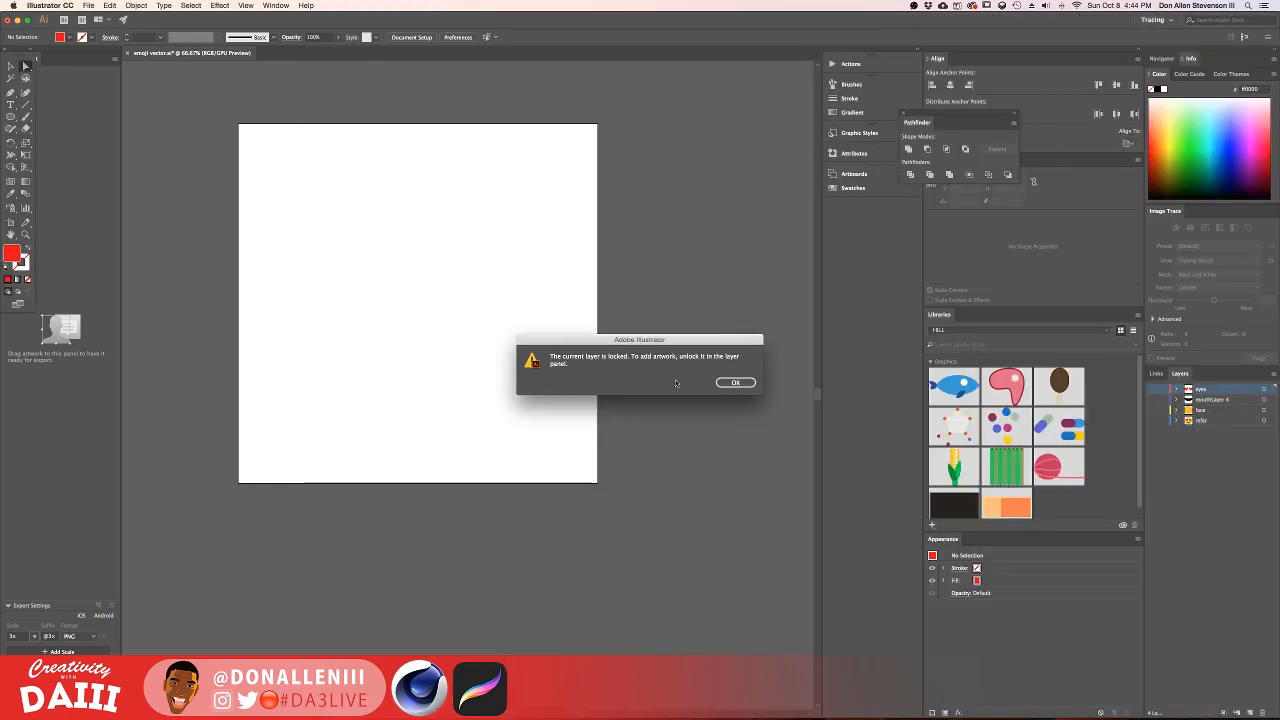
{"action": "left_click", "coordinate": [735, 382]}
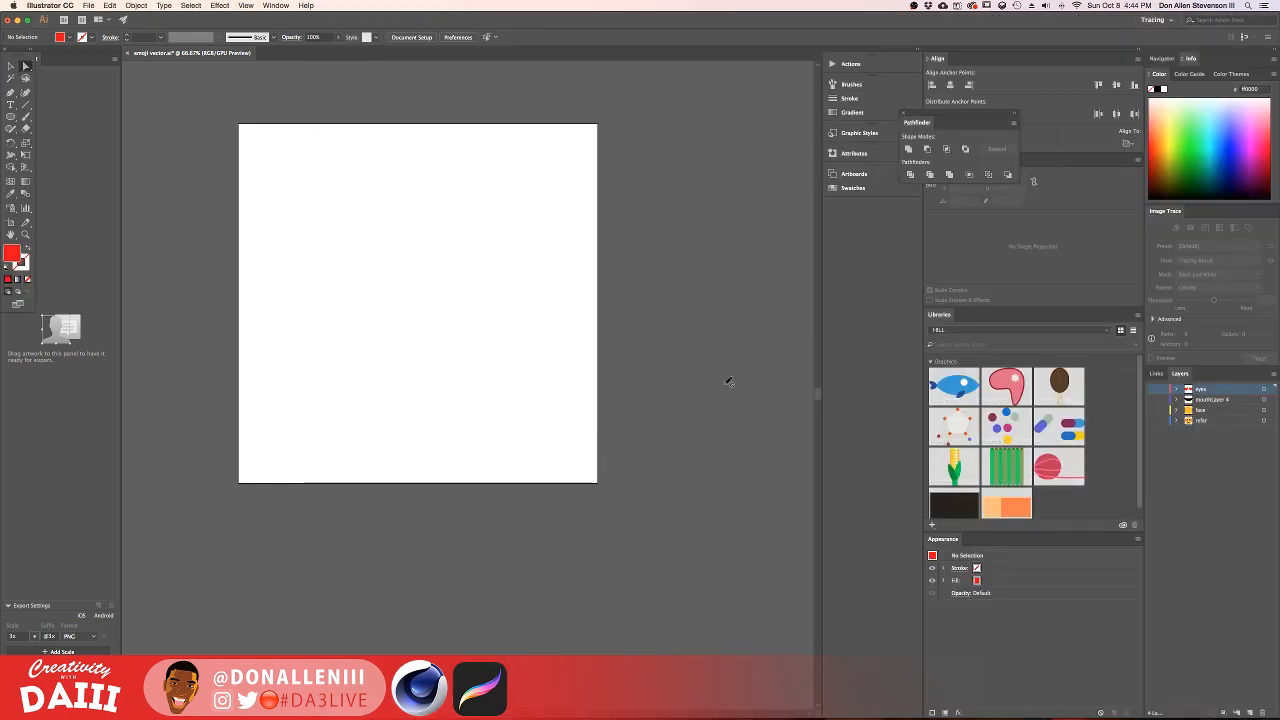
Step: Add a new layer above the eyes layer and try to bring the laughing emoji picture from Chrome into it
{"action": "left_click", "coordinate": [1250, 713]}
{"action": "key", "text": "F11"}
{"action": "key", "text": "F11"}
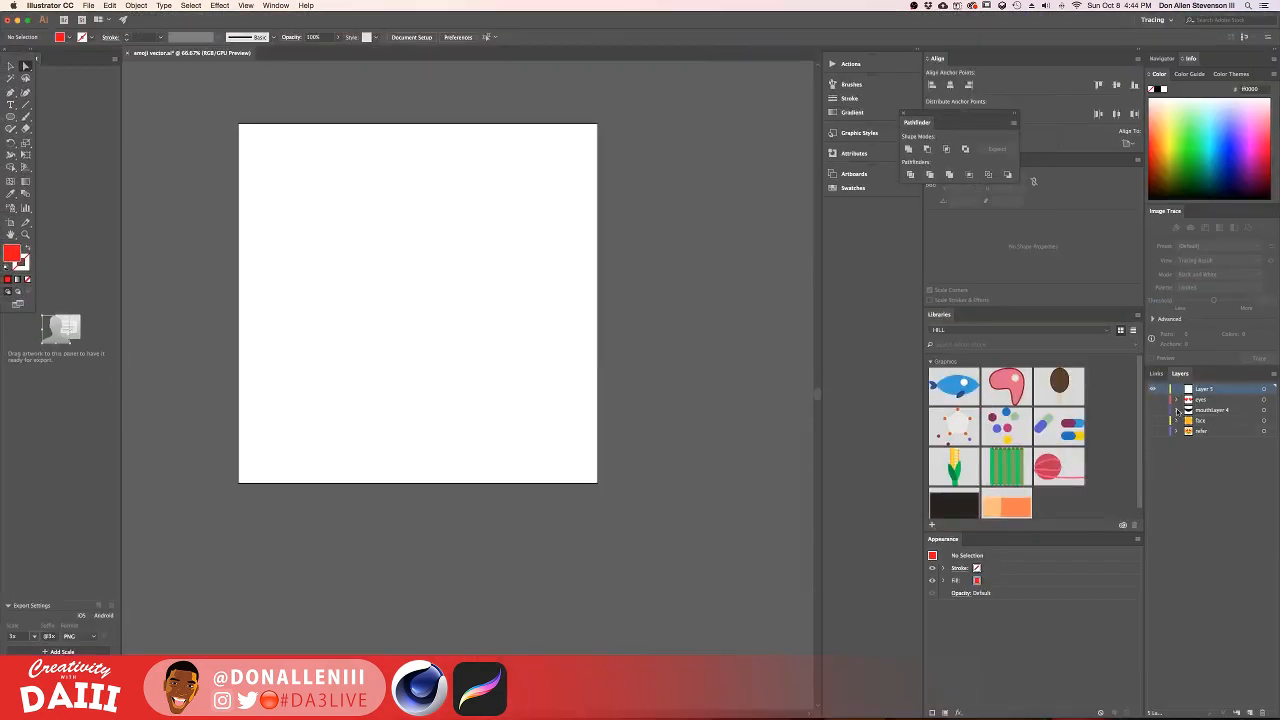
{"action": "key", "text": "ctrl+Up"}
{"action": "left_click_drag", "start_coordinate": [1109, 522], "coordinate": [1016, 470]}
{"action": "left_click", "coordinate": [1016, 472]}
{"action": "left_click_drag", "start_coordinate": [930, 460], "coordinate": [935, 355]}
{"action": "key", "text": "F11"}
{"action": "key", "text": "F11"}
Step: Check the live chat and stream status on the YouTube live dashboard in Chrome, and return to Illustrator
{"action": "key", "text": "ctrl+Up"}
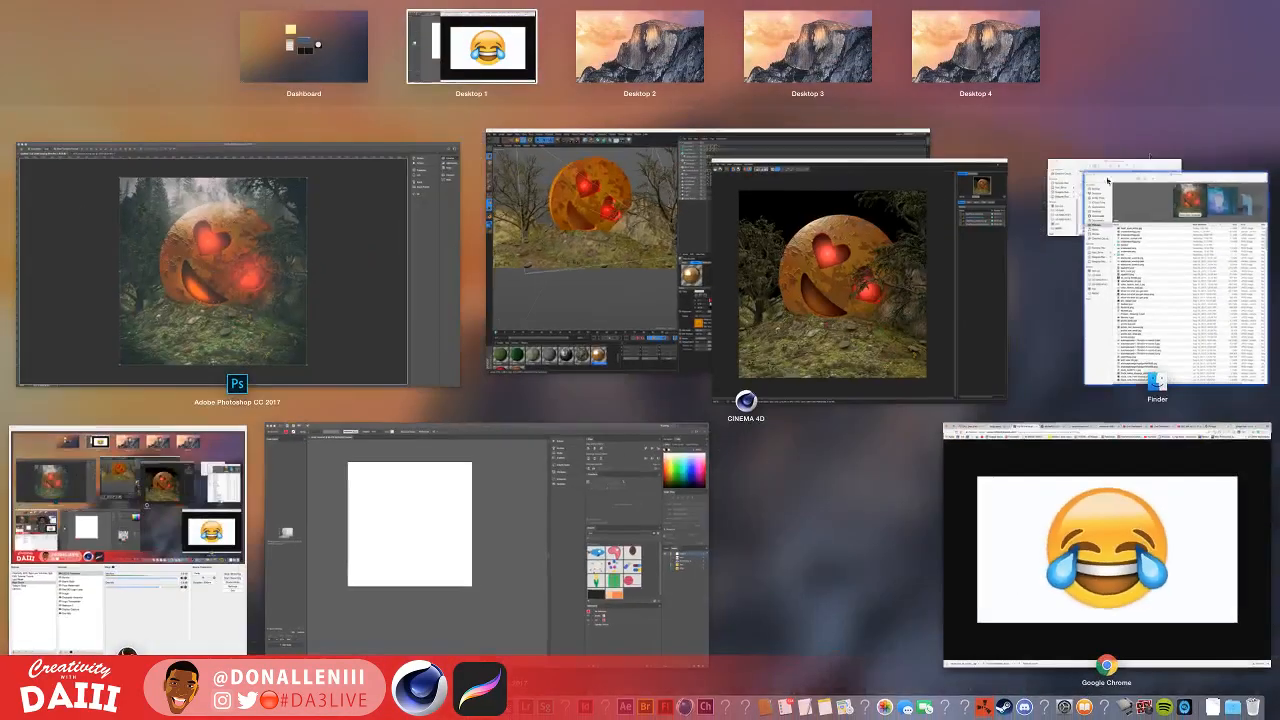
{"action": "left_click", "coordinate": [1150, 468]}
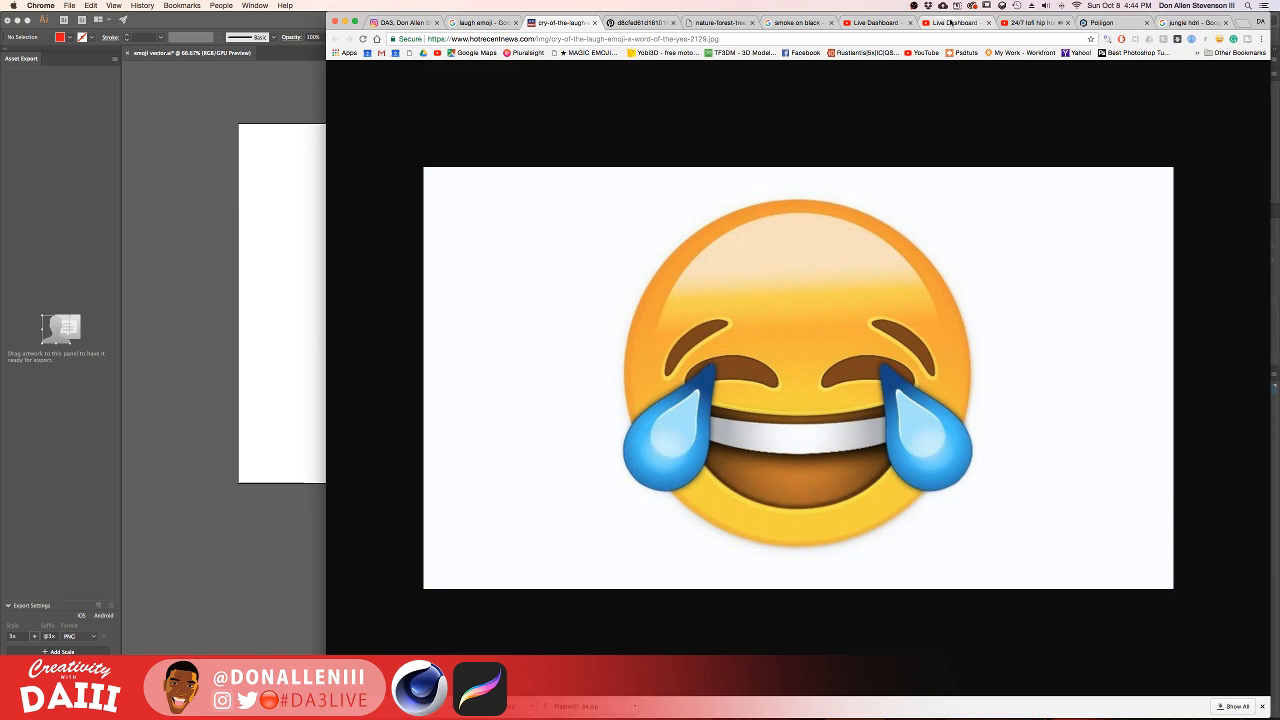
{"action": "left_click", "coordinate": [880, 22]}
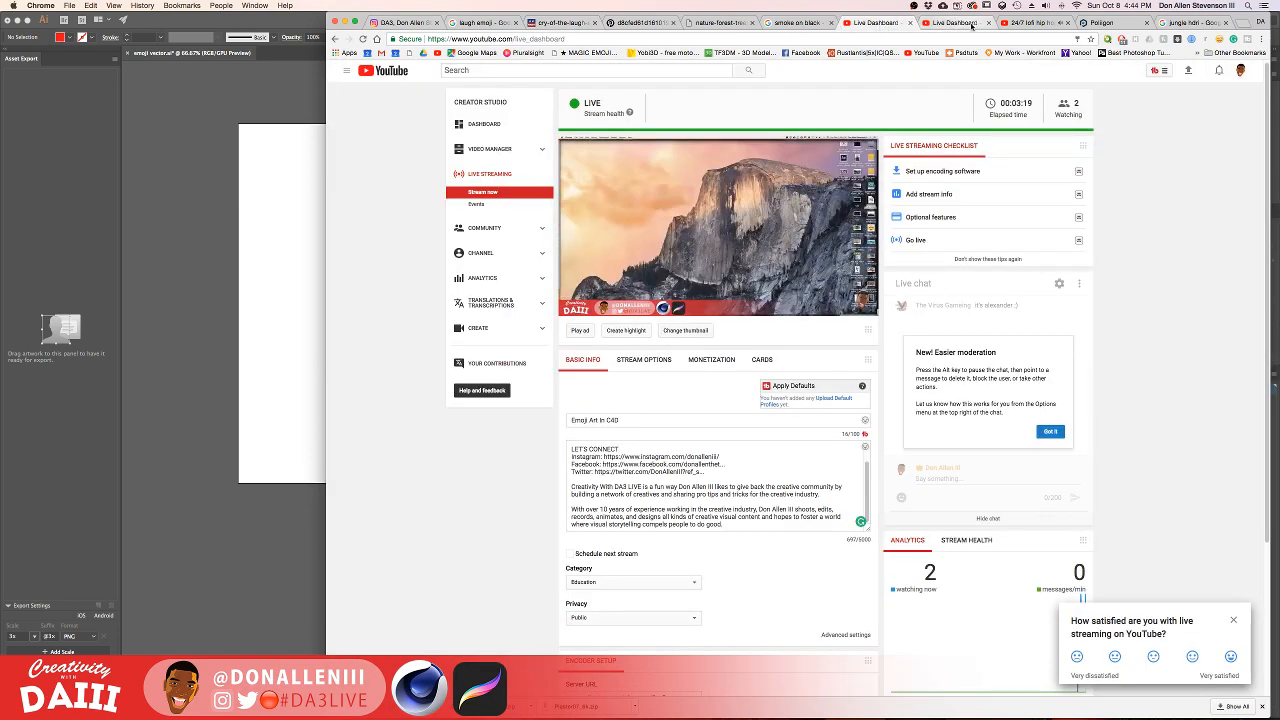
{"action": "left_click", "coordinate": [971, 25]}
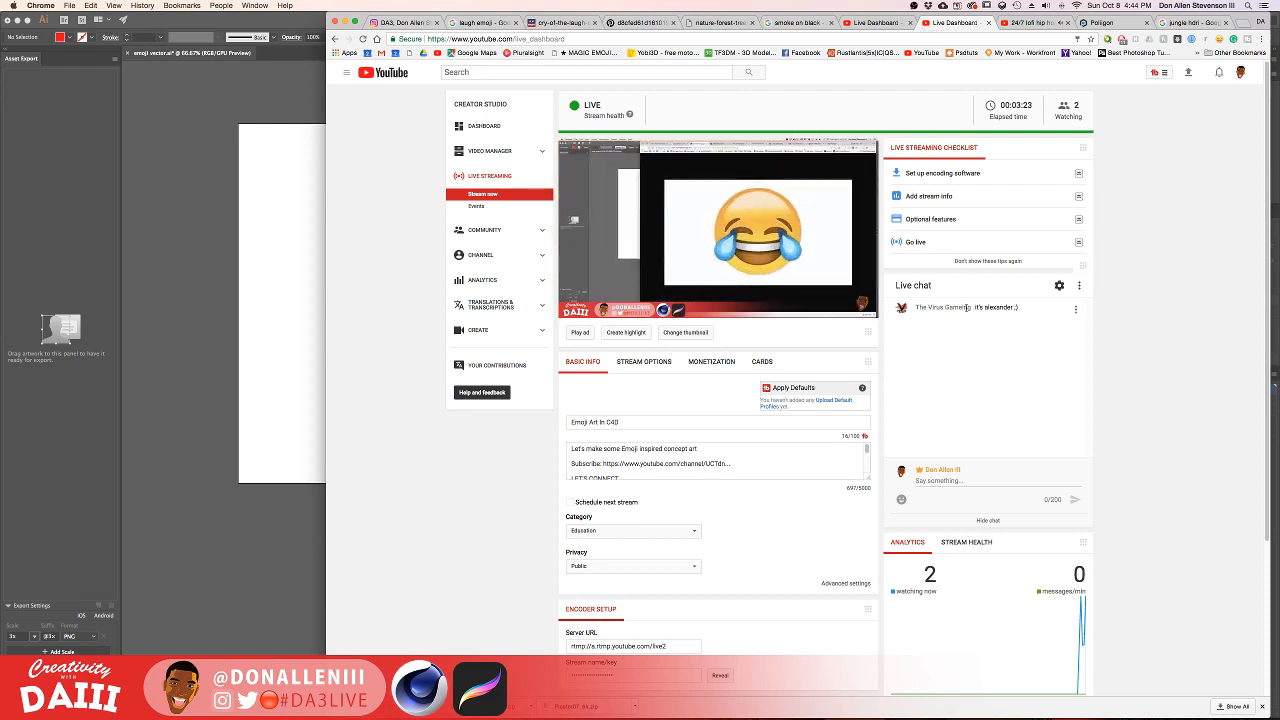
{"action": "scroll", "coordinate": [411, 449], "scroll_direction": "down", "scroll_amount": 5}
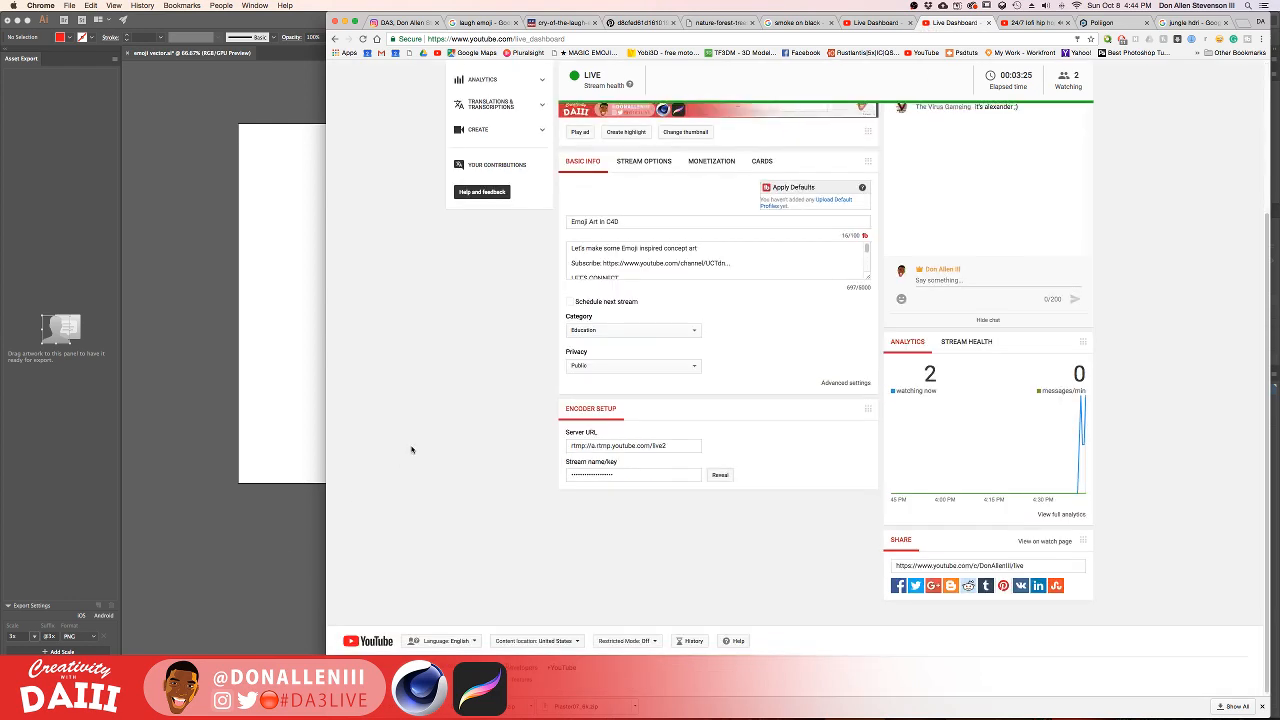
{"action": "scroll", "coordinate": [411, 449], "scroll_direction": "up", "scroll_amount": 5}
{"action": "left_click", "coordinate": [182, 157]}
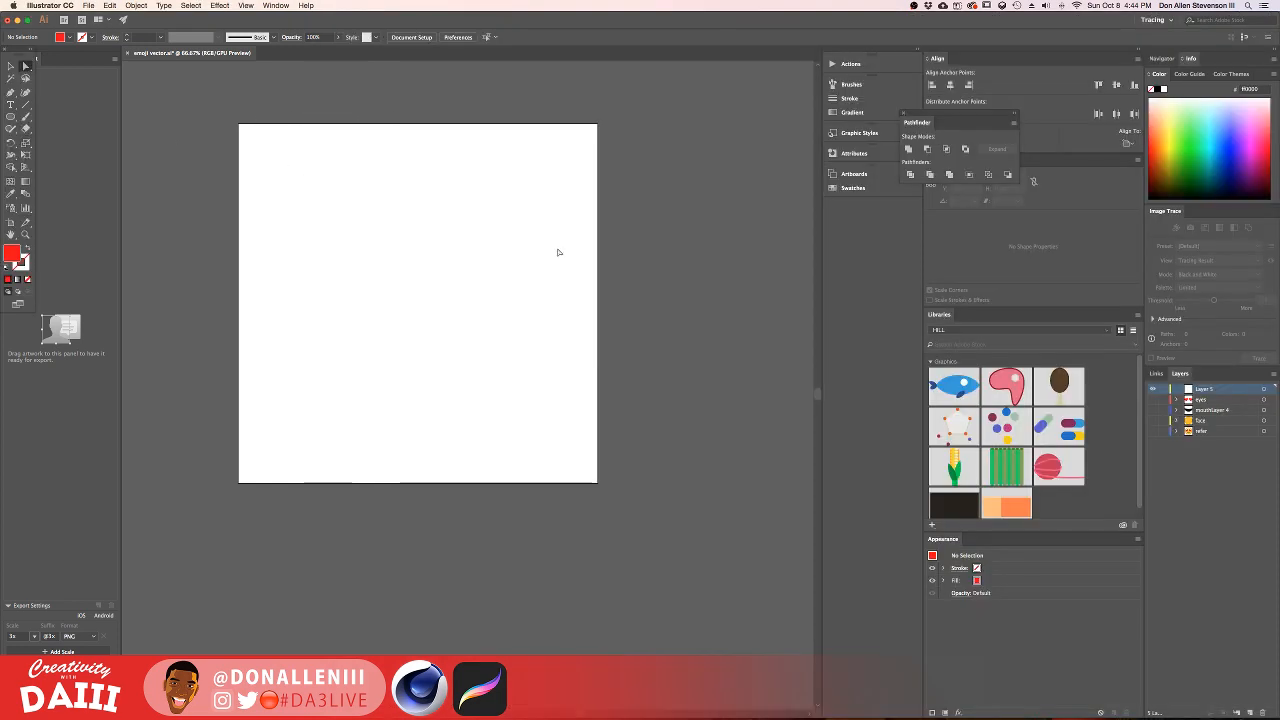
Step: Bring the laughing-tears emoji picture into Layer 5 of the Illustrator document and place it over the artboard
{"action": "key", "text": "ctrl+Up"}
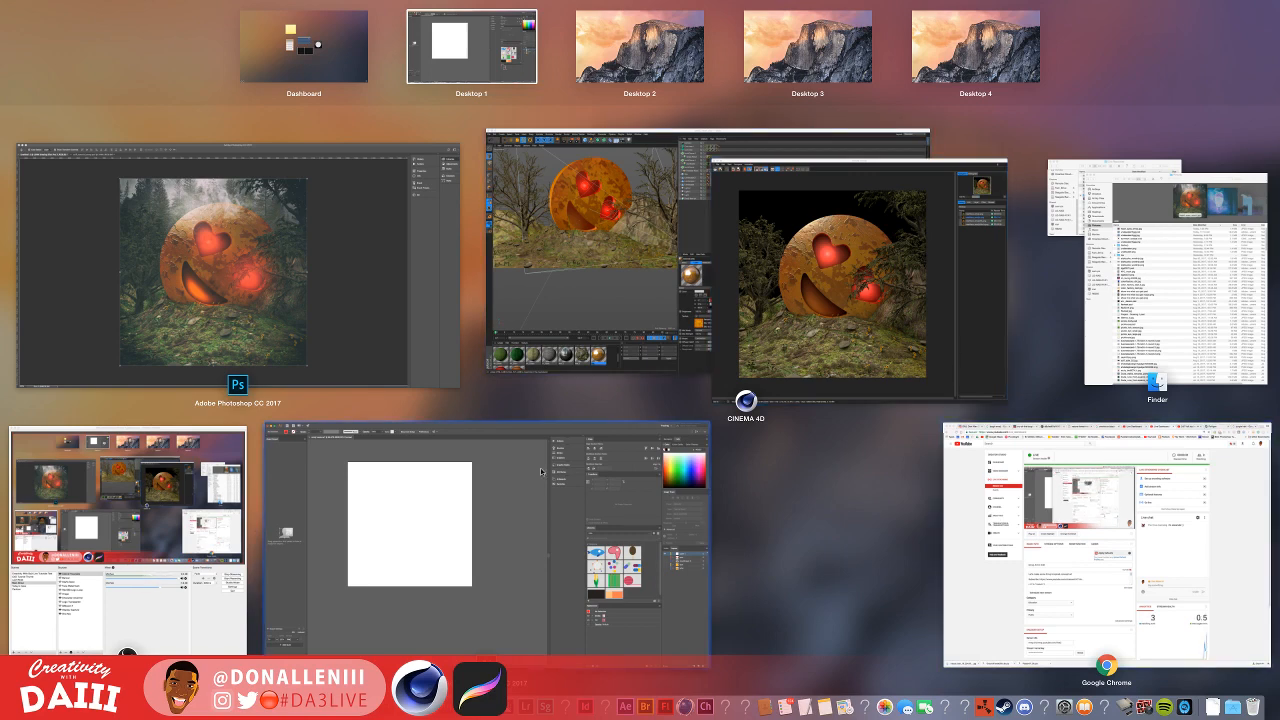
{"action": "left_click", "coordinate": [465, 535]}
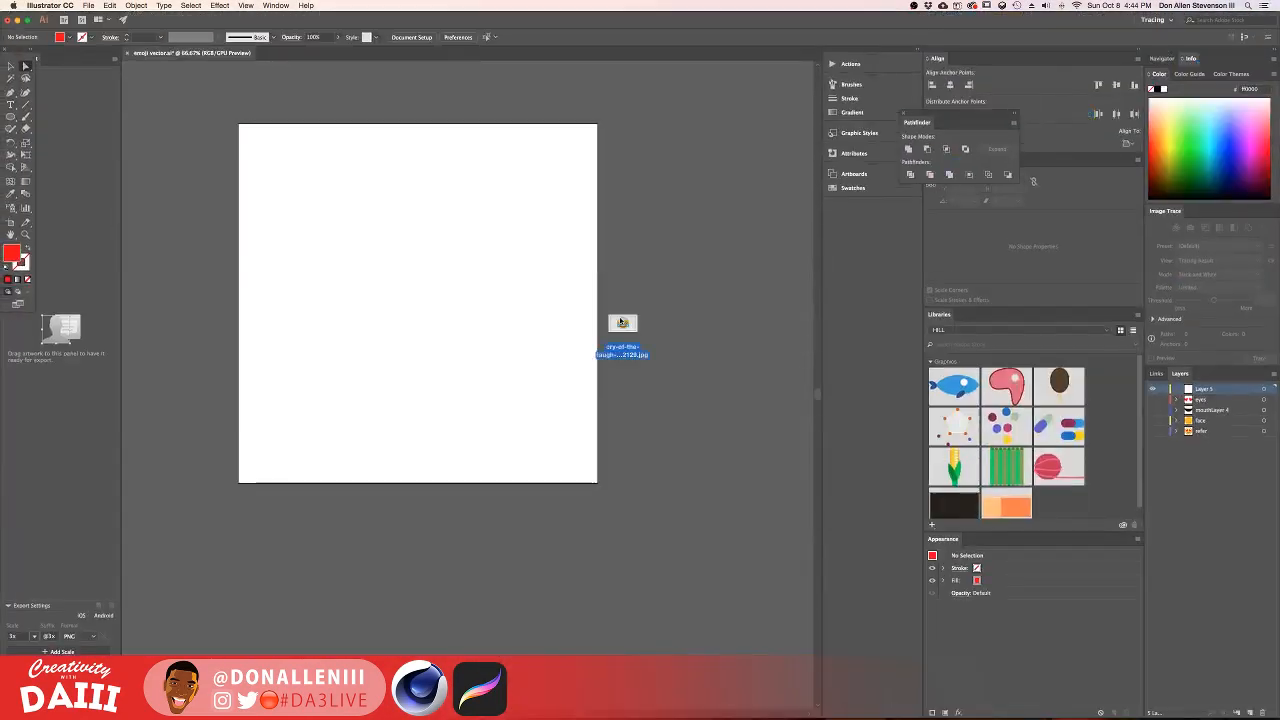
{"action": "left_click_drag", "start_coordinate": [546, 329], "coordinate": [466, 283]}
{"action": "left_click_drag", "start_coordinate": [540, 241], "coordinate": [517, 245]}
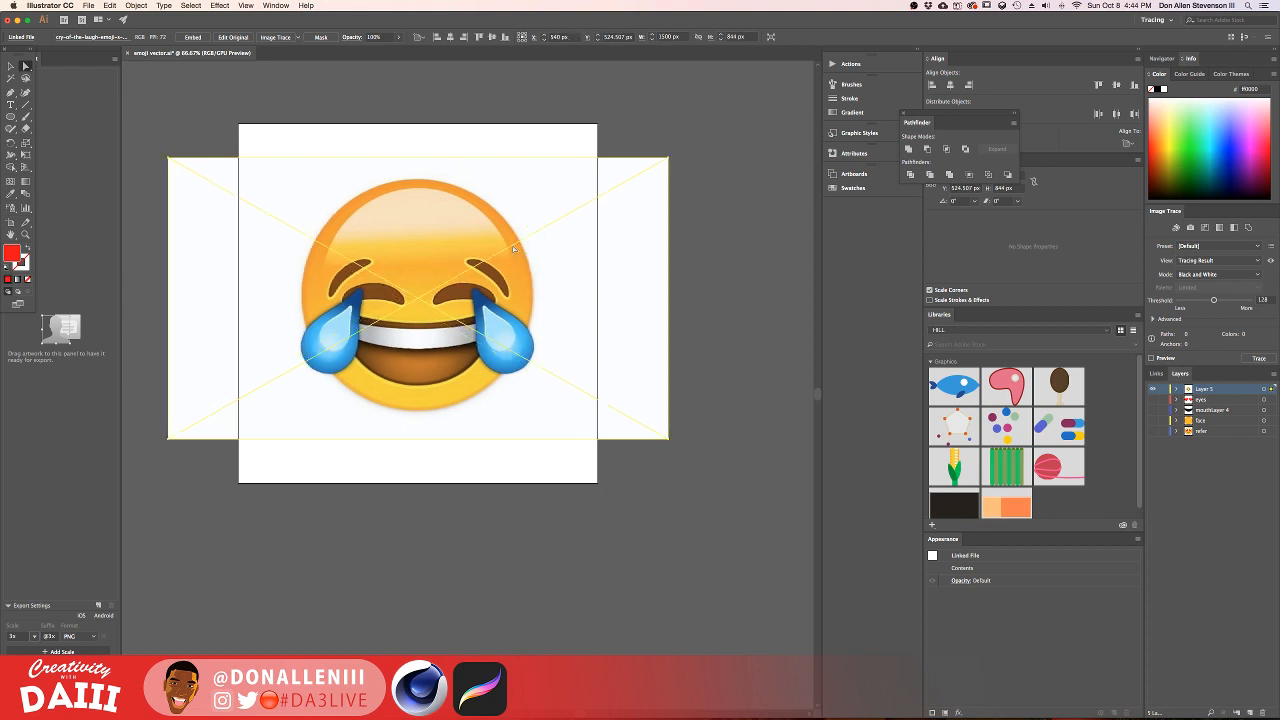
{"action": "key", "text": "Return"}
{"action": "left_click", "coordinate": [684, 442]}
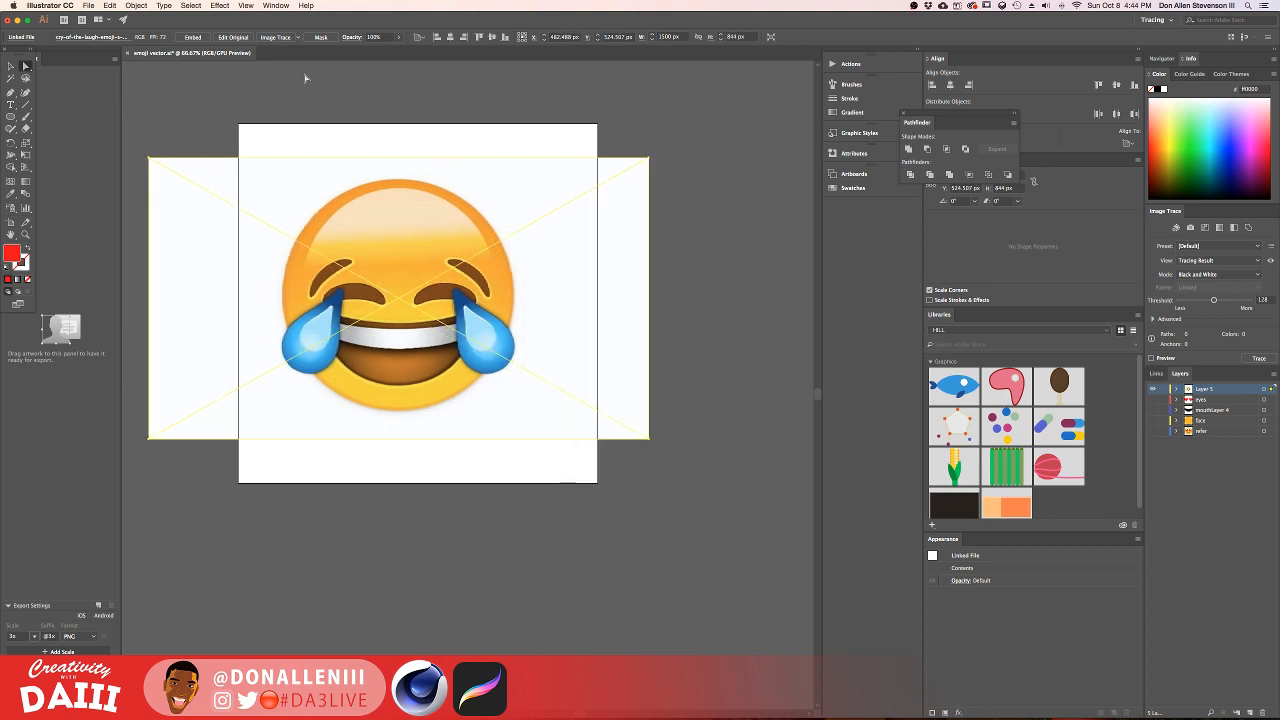
Step: Center the emoji picture horizontally and vertically on the artboard and deselect it
{"action": "left_click", "coordinate": [450, 36]}
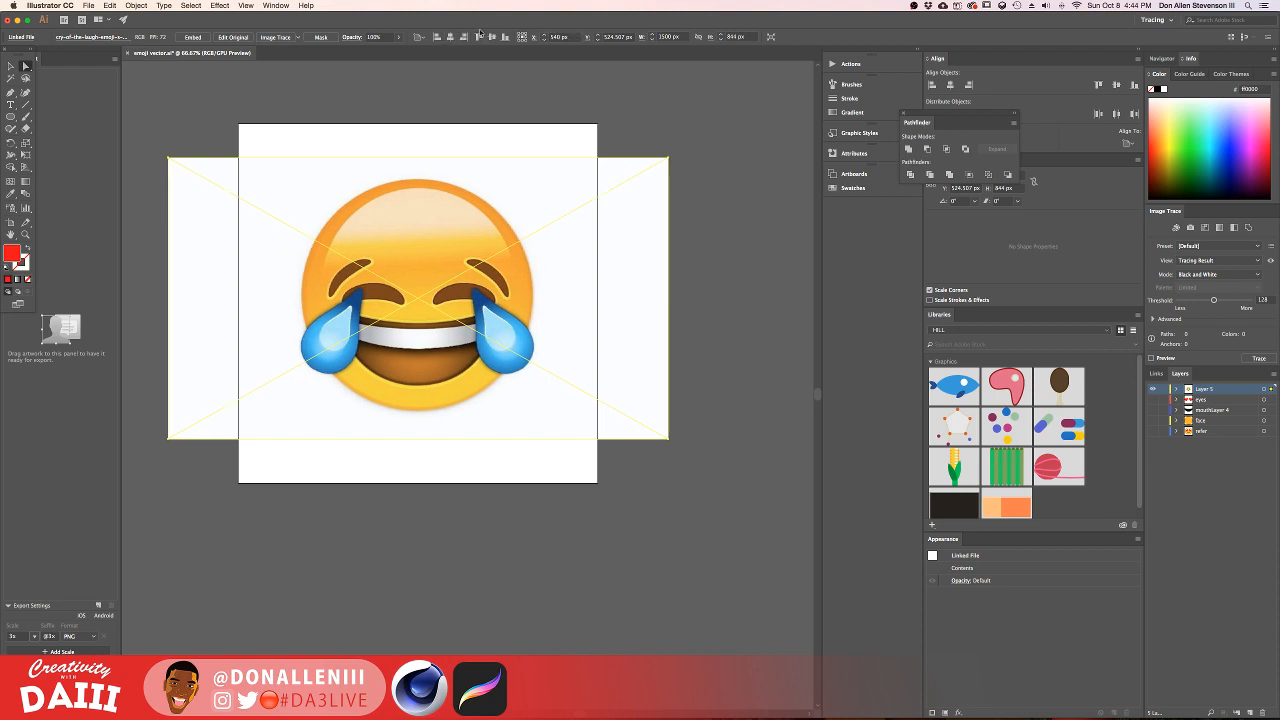
{"action": "left_click", "coordinate": [492, 36]}
{"action": "left_click", "coordinate": [508, 85]}
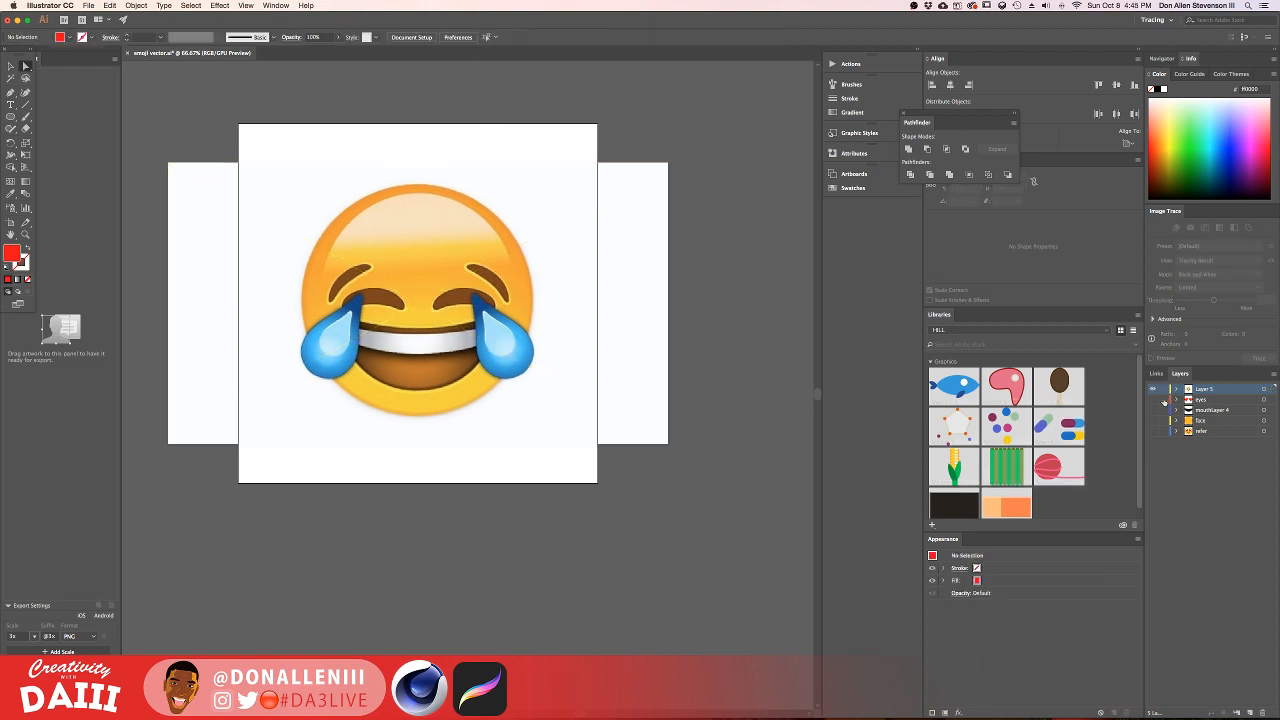
Step: Add a new layer above the emoji picture's layer for the traced shapes
{"action": "scroll", "coordinate": [402, 208], "scroll_direction": "up", "scroll_amount": 1, "text": "alt"}
{"action": "scroll", "coordinate": [397, 336], "scroll_direction": "up", "scroll_amount": 1, "text": "alt"}
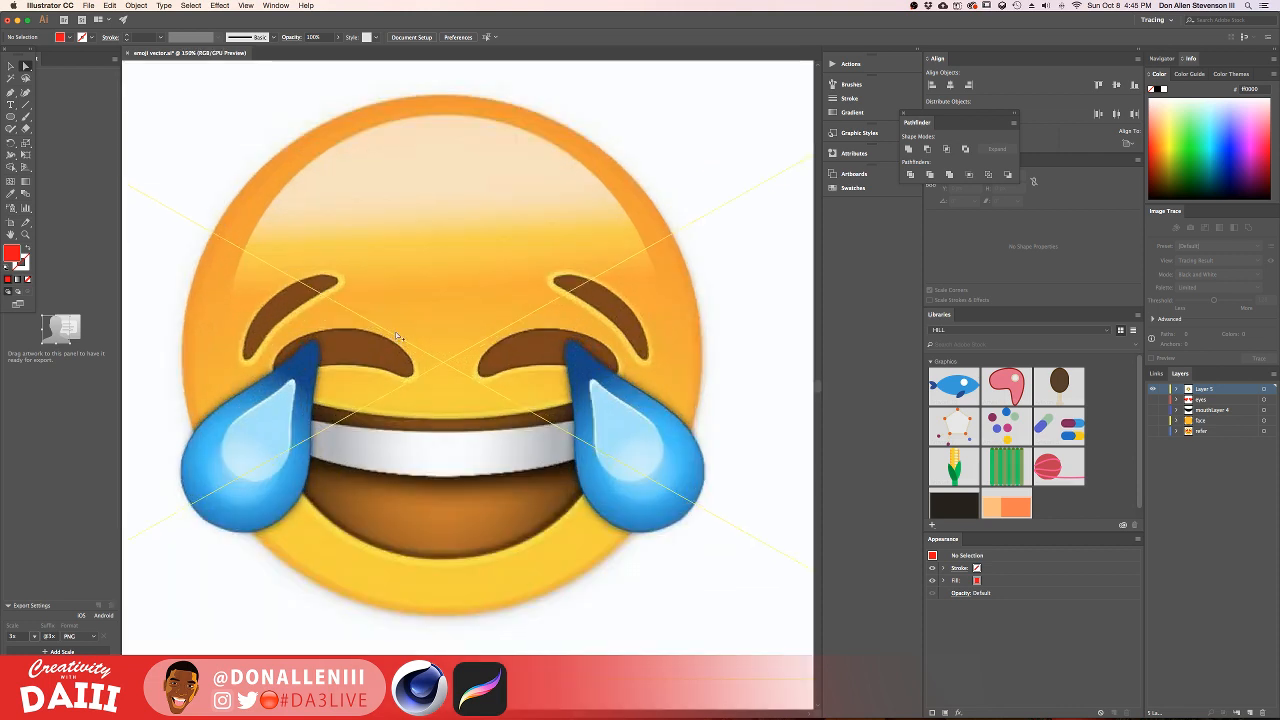
{"action": "left_click_drag", "start_coordinate": [457, 326], "coordinate": [498, 329]}
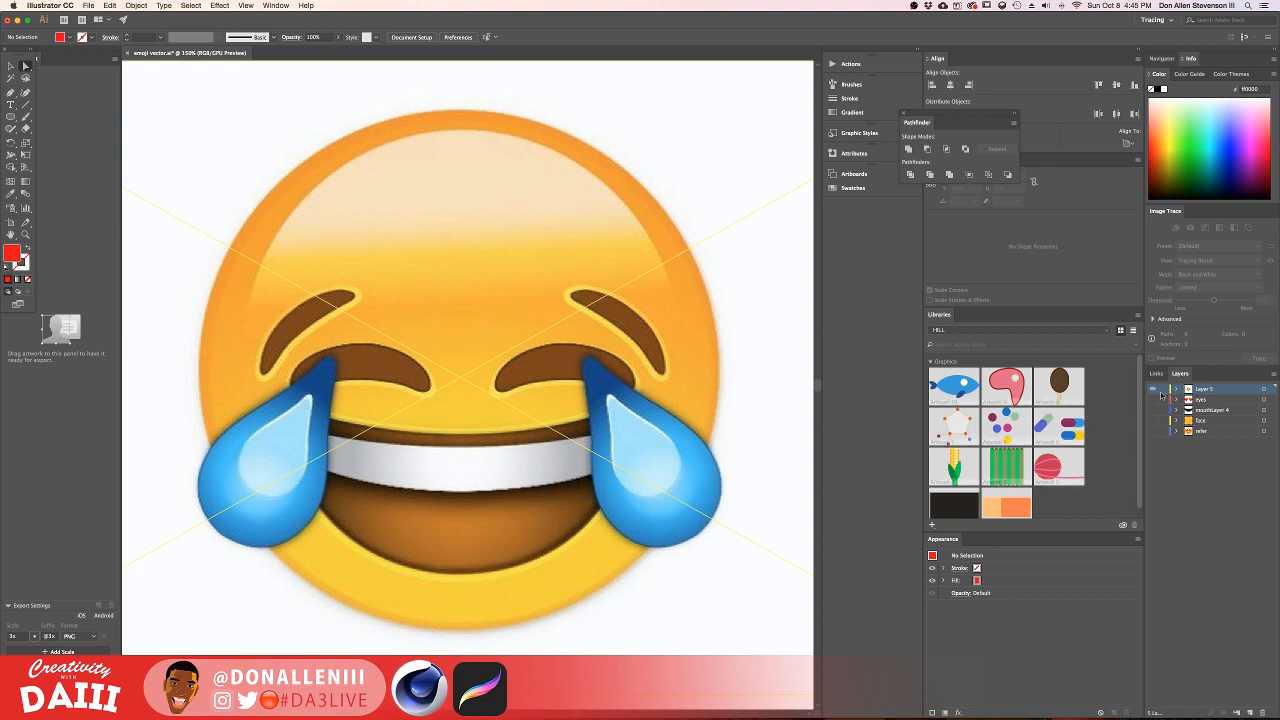
{"action": "left_click", "coordinate": [1249, 712]}
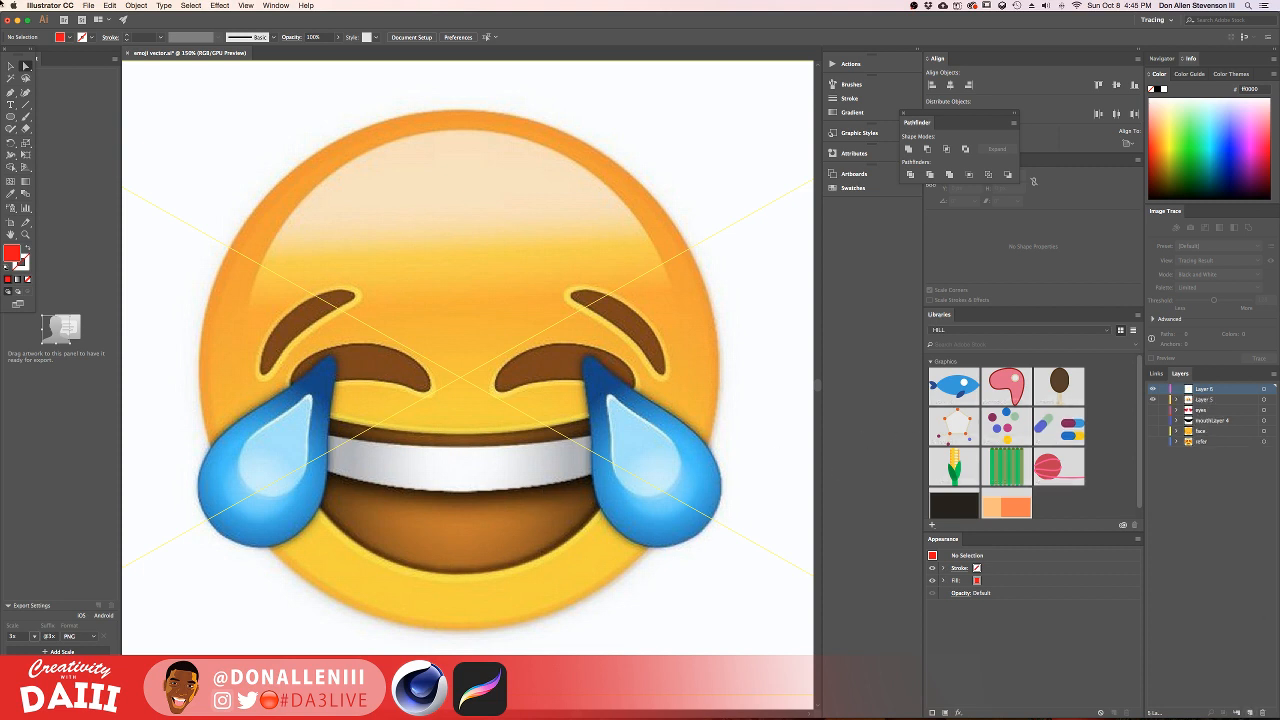
Step: Trace the emoji's closed left eye with the Pen tool as a closed, red-filled curved shape and deselect it
{"action": "left_click", "coordinate": [10, 93]}
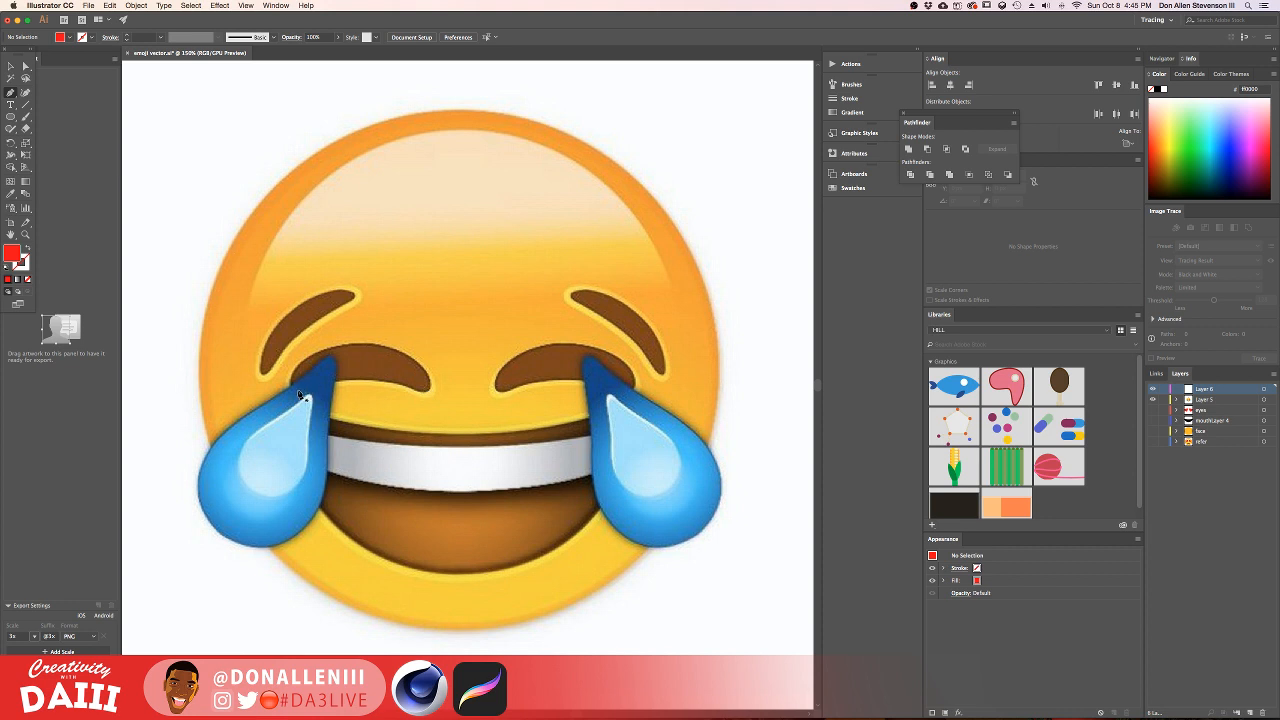
{"action": "left_click_drag", "start_coordinate": [293, 397], "coordinate": [327, 390]}
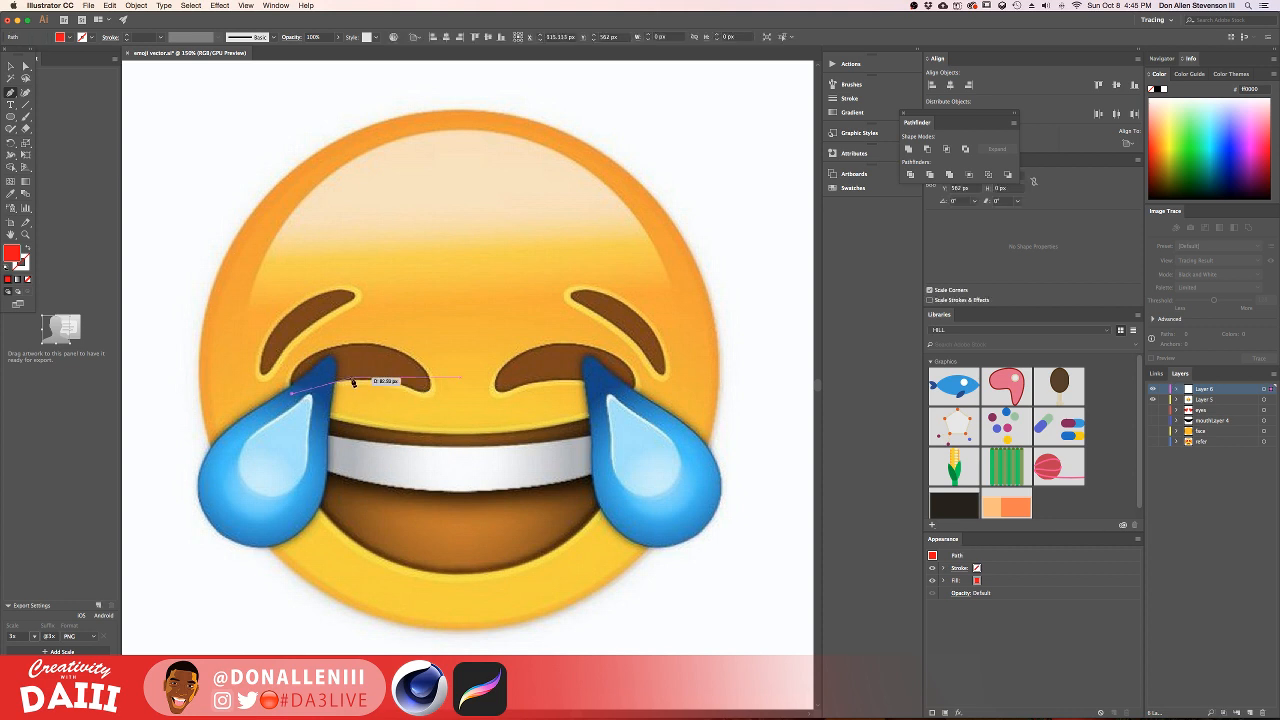
{"action": "left_click_drag", "start_coordinate": [407, 383], "coordinate": [428, 395]}
{"action": "left_click", "coordinate": [429, 395]}
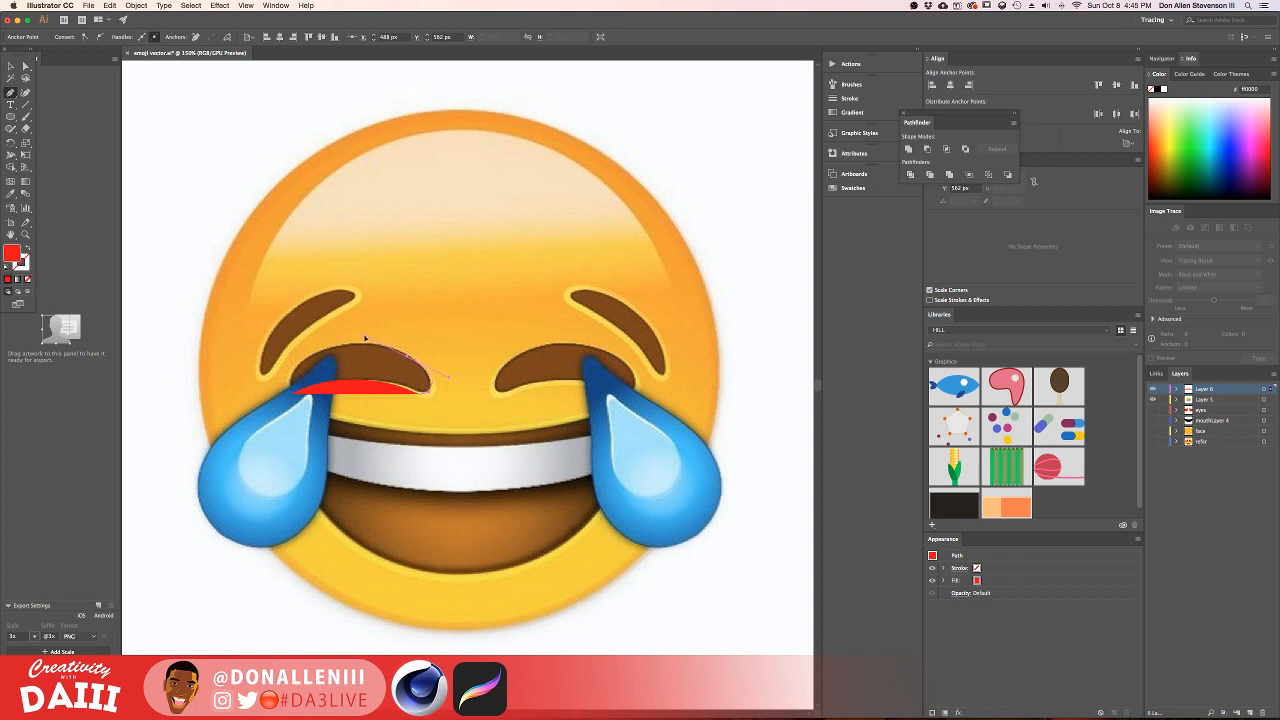
{"action": "left_click_drag", "start_coordinate": [378, 352], "coordinate": [296, 402]}
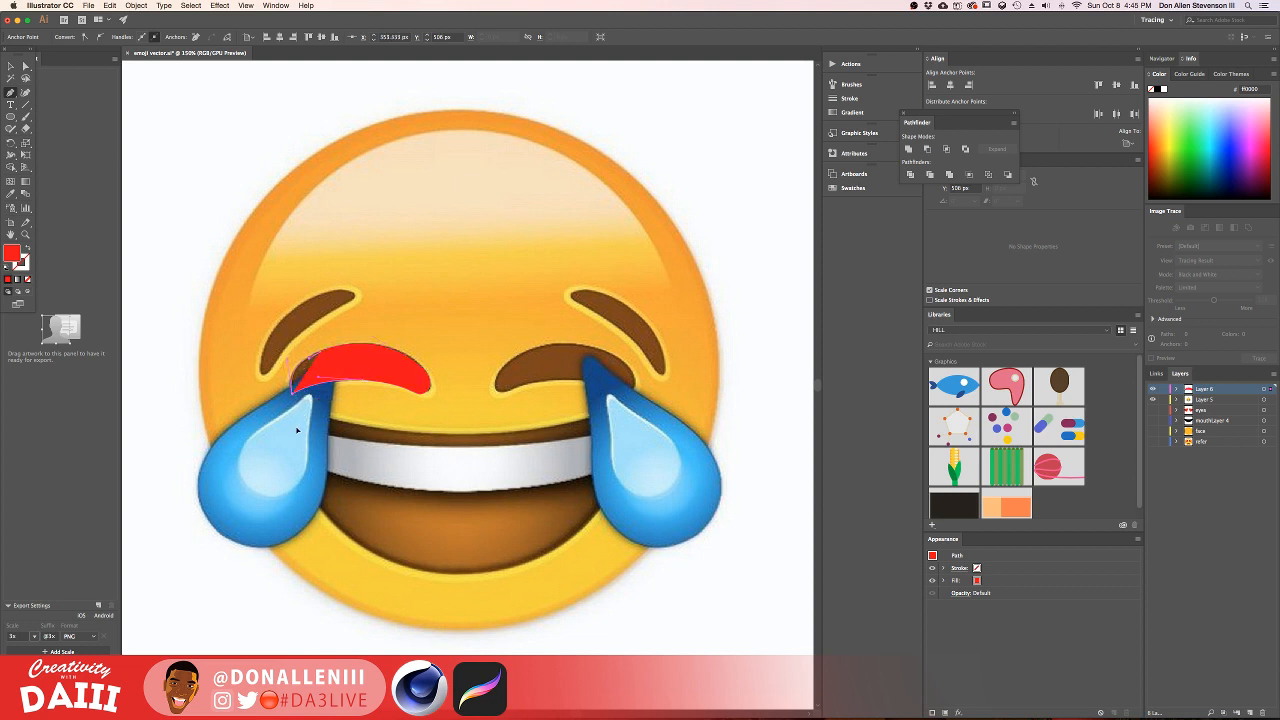
{"action": "left_click_drag", "start_coordinate": [299, 424], "coordinate": [299, 423]}
{"action": "scroll", "coordinate": [330, 378], "scroll_direction": "up", "scroll_amount": 3, "text": "alt"}
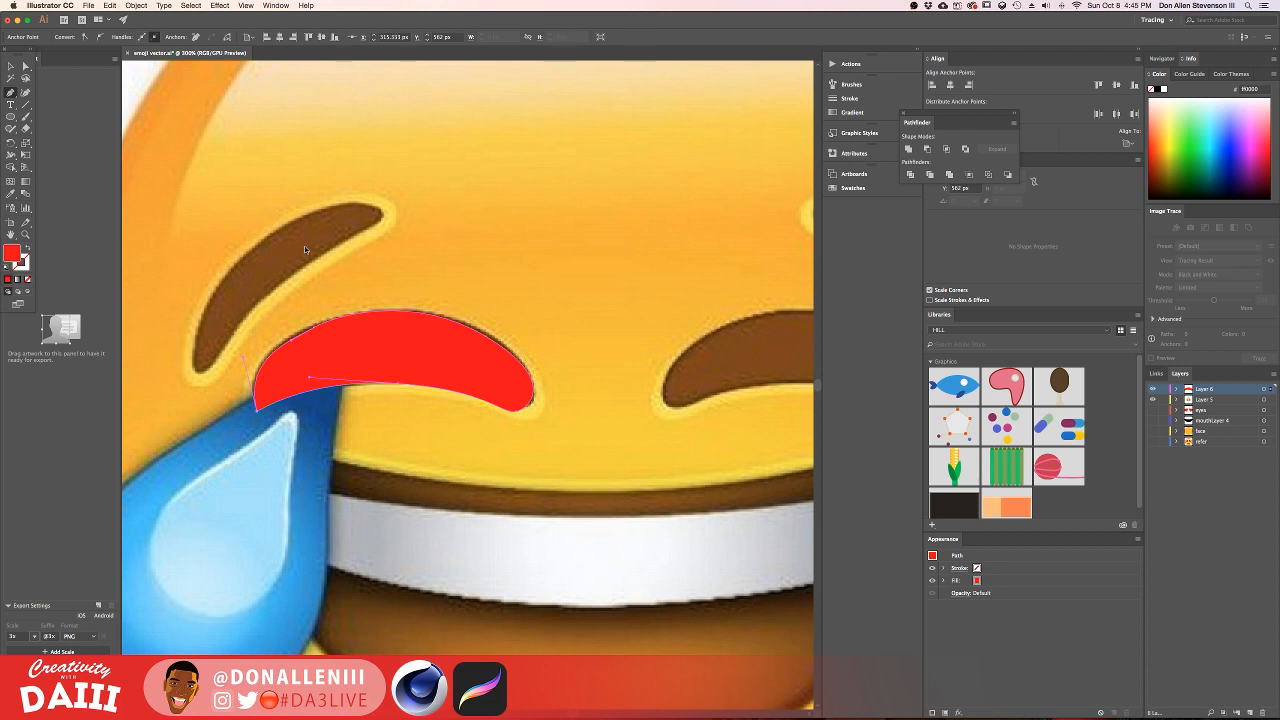
{"action": "scroll", "coordinate": [495, 313], "scroll_direction": "down", "scroll_amount": 2, "text": "alt"}
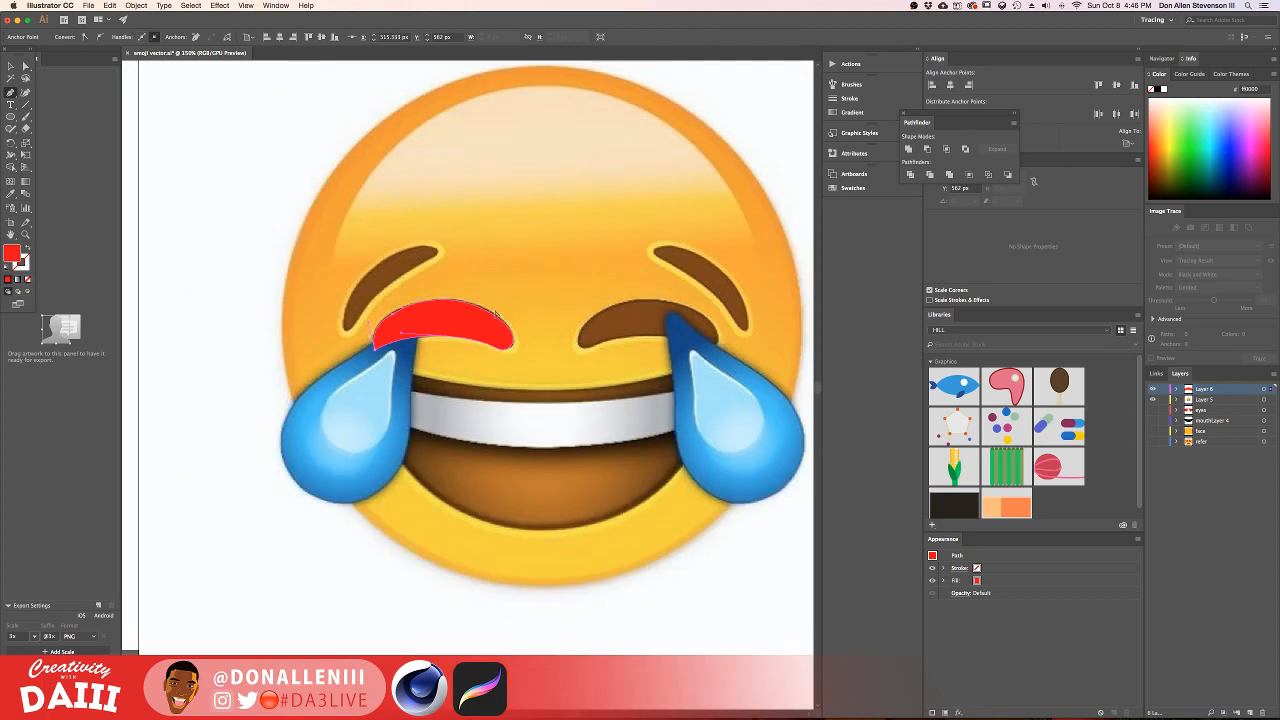
{"action": "left_click_drag", "start_coordinate": [538, 323], "coordinate": [492, 335]}
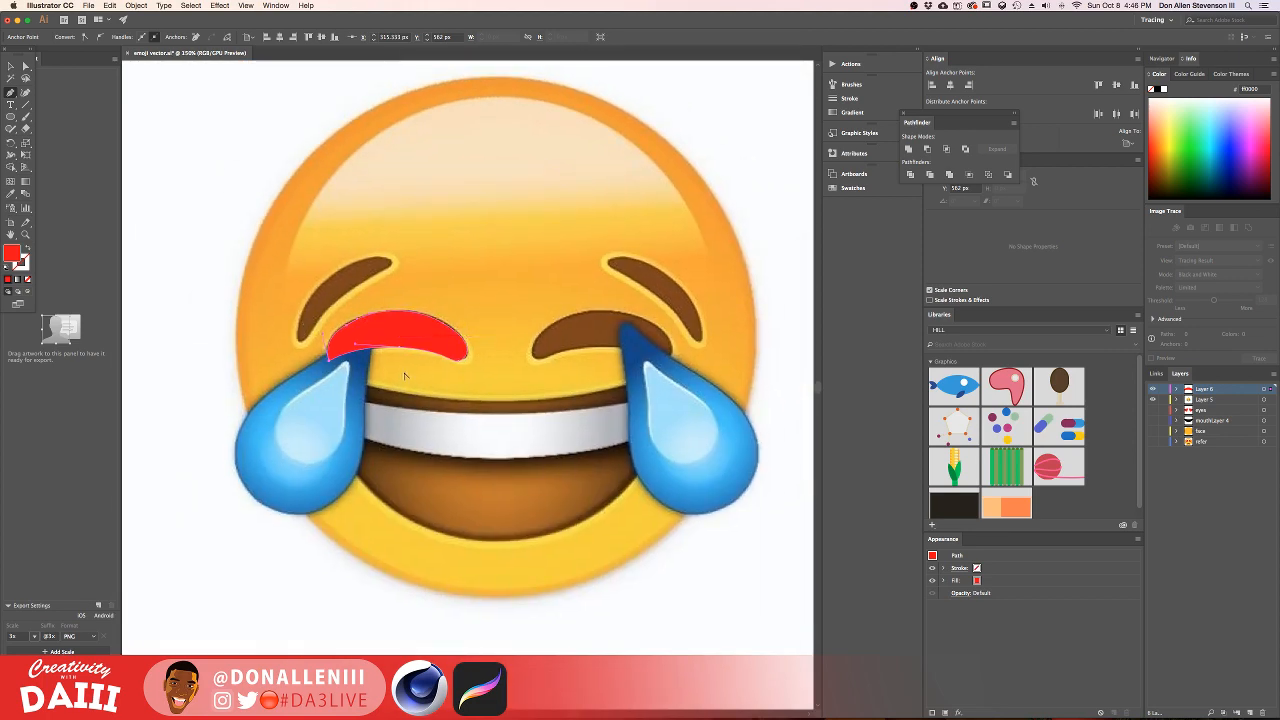
{"action": "scroll", "coordinate": [405, 376], "scroll_direction": "up", "scroll_amount": 1, "text": "alt"}
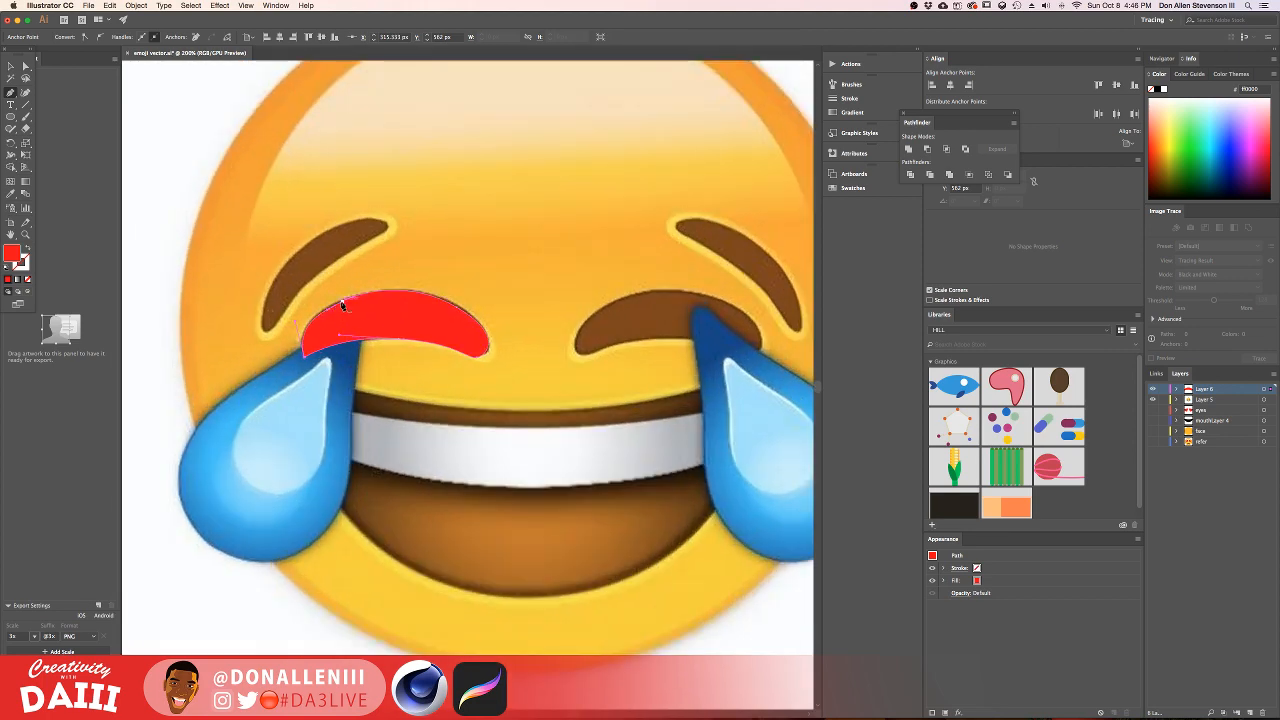
{"action": "key", "text": "v"}
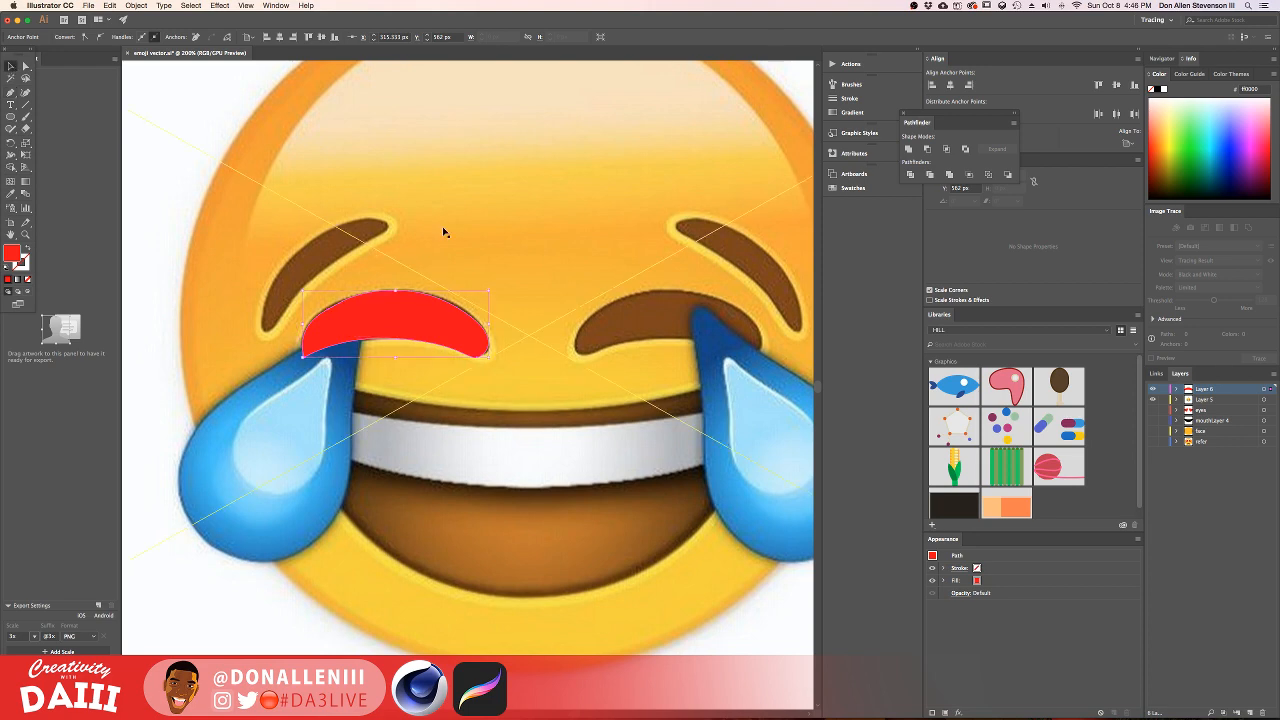
{"action": "left_click", "coordinate": [444, 232]}
{"action": "scroll", "coordinate": [514, 329], "scroll_direction": "down", "scroll_amount": 2, "text": "alt"}
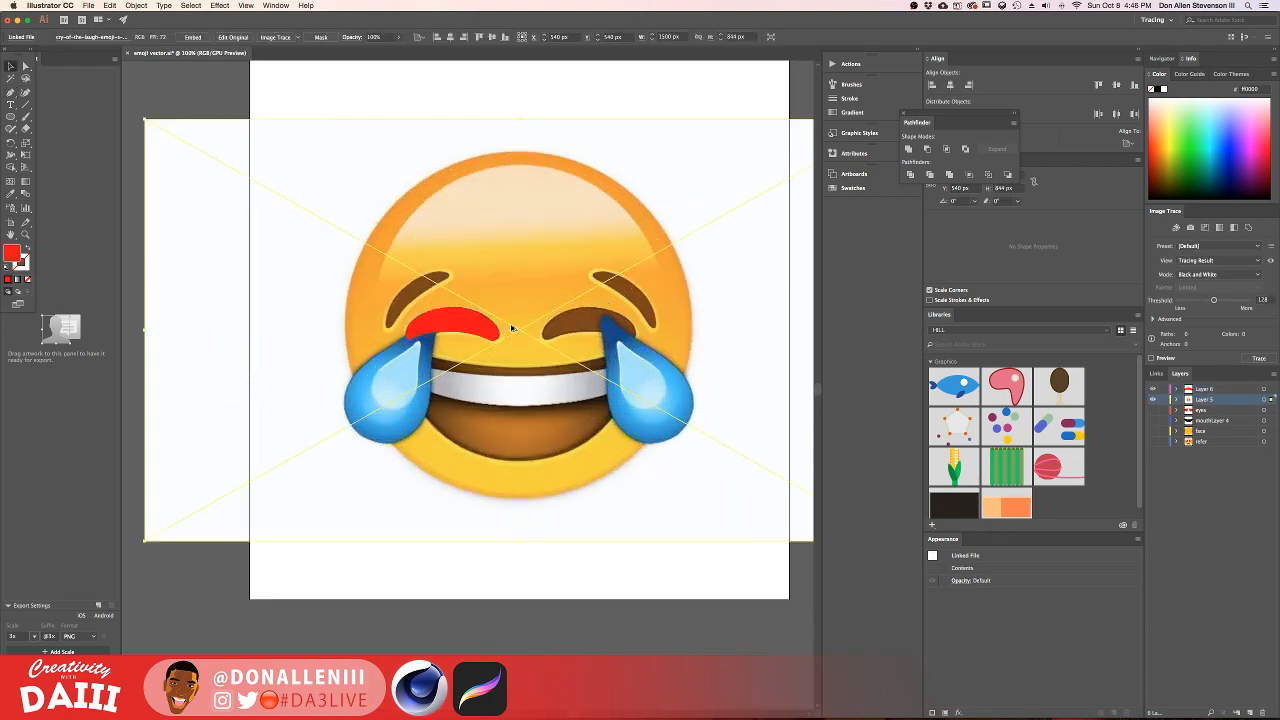
{"action": "left_click", "coordinate": [11, 91]}
{"action": "scroll", "coordinate": [398, 318], "scroll_direction": "up", "scroll_amount": 1, "text": "alt"}
{"action": "left_click_drag", "start_coordinate": [507, 352], "coordinate": [450, 321]}
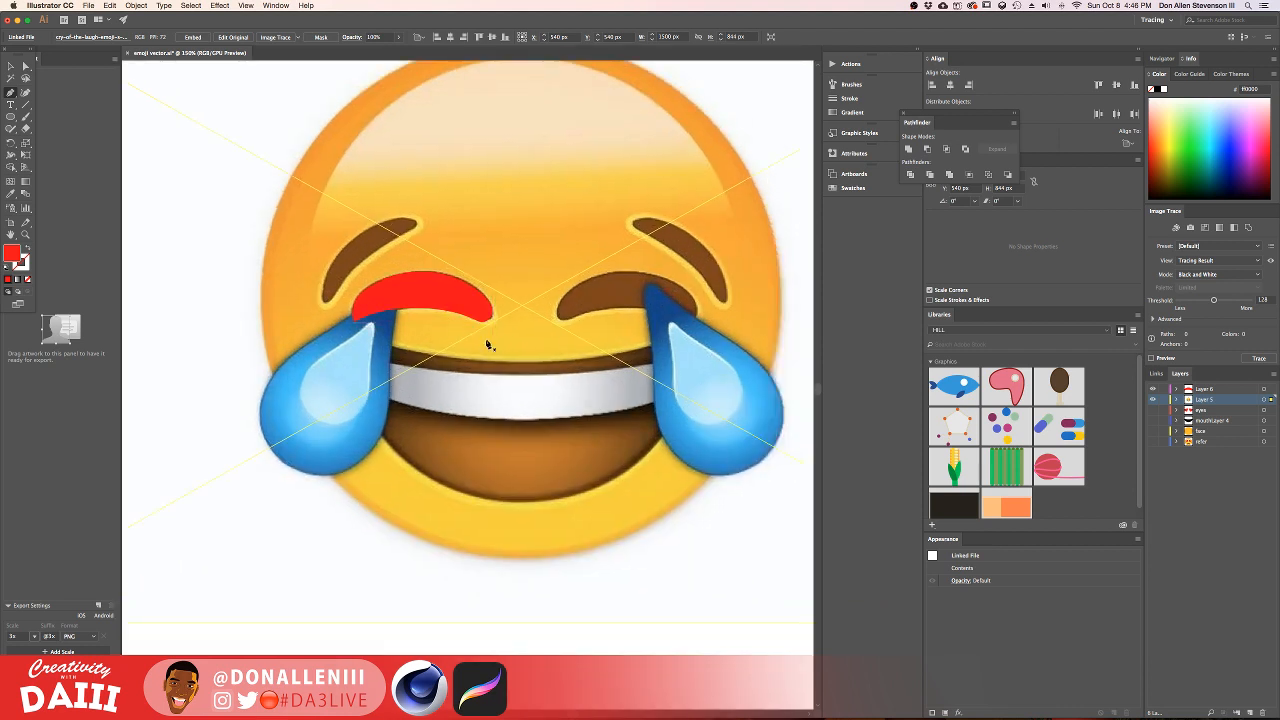
{"action": "left_click", "coordinate": [368, 261]}
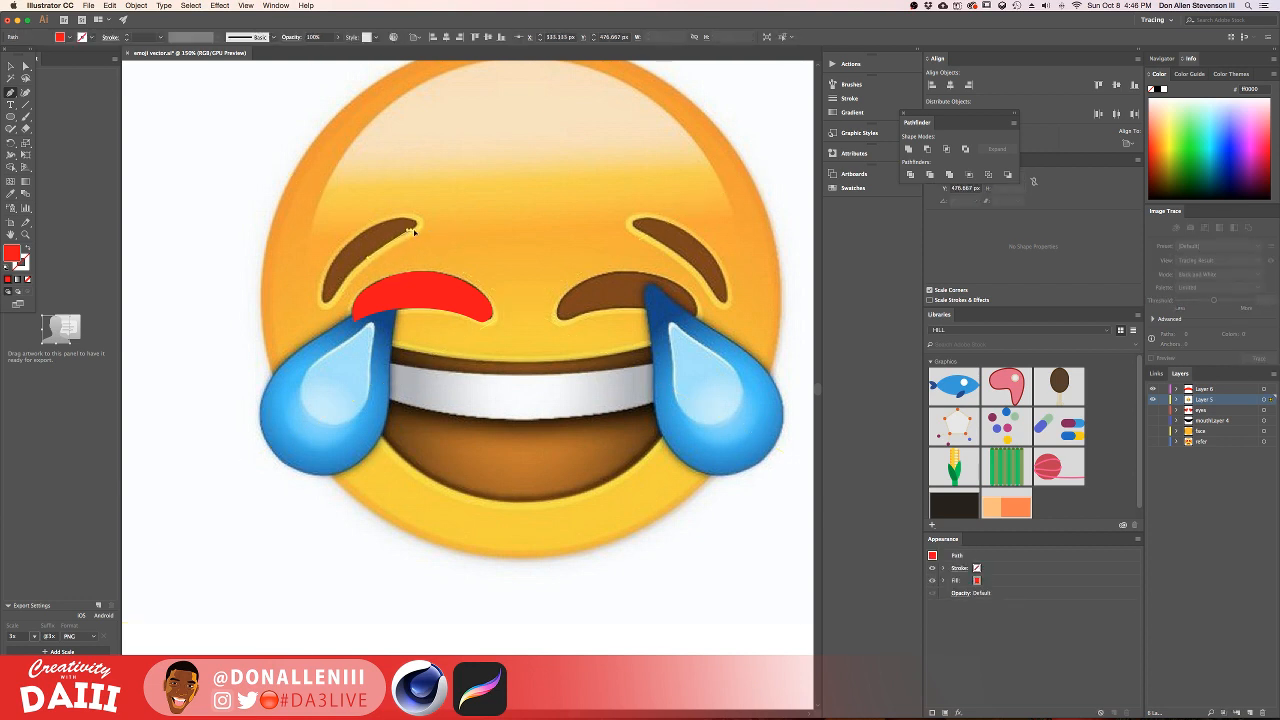
{"action": "left_click", "coordinate": [420, 227]}
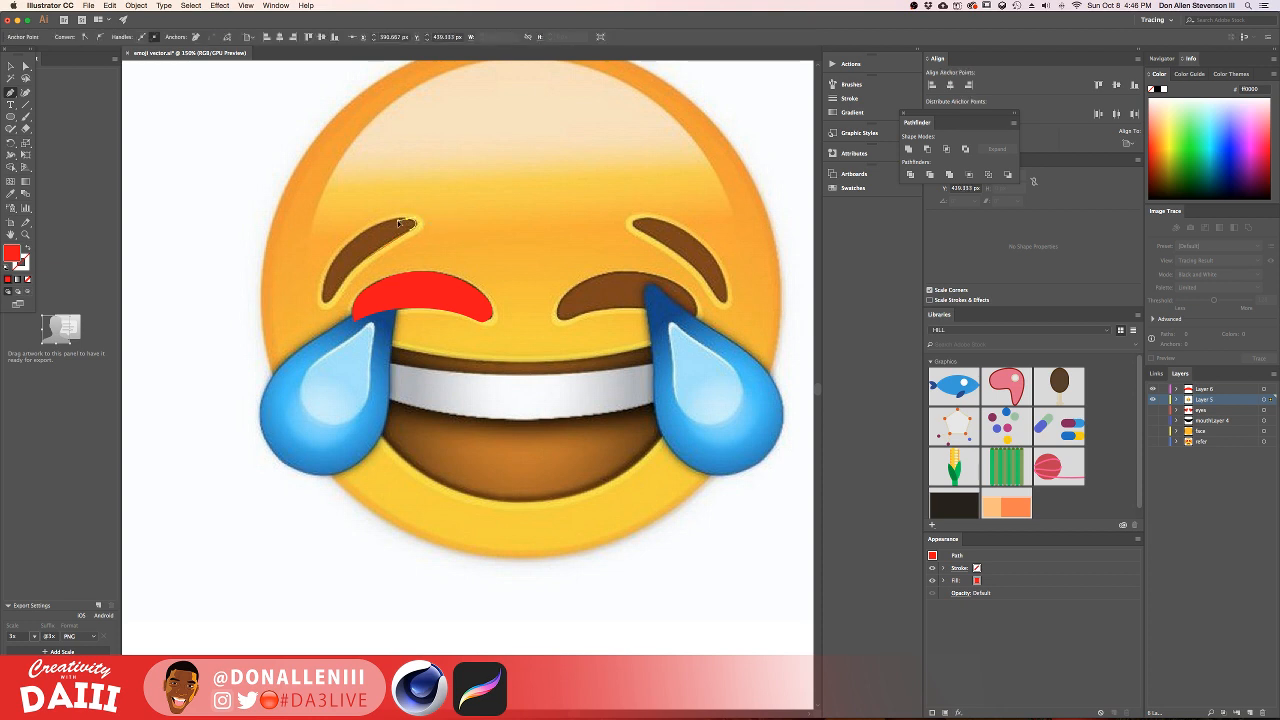
{"action": "left_click", "coordinate": [399, 220]}
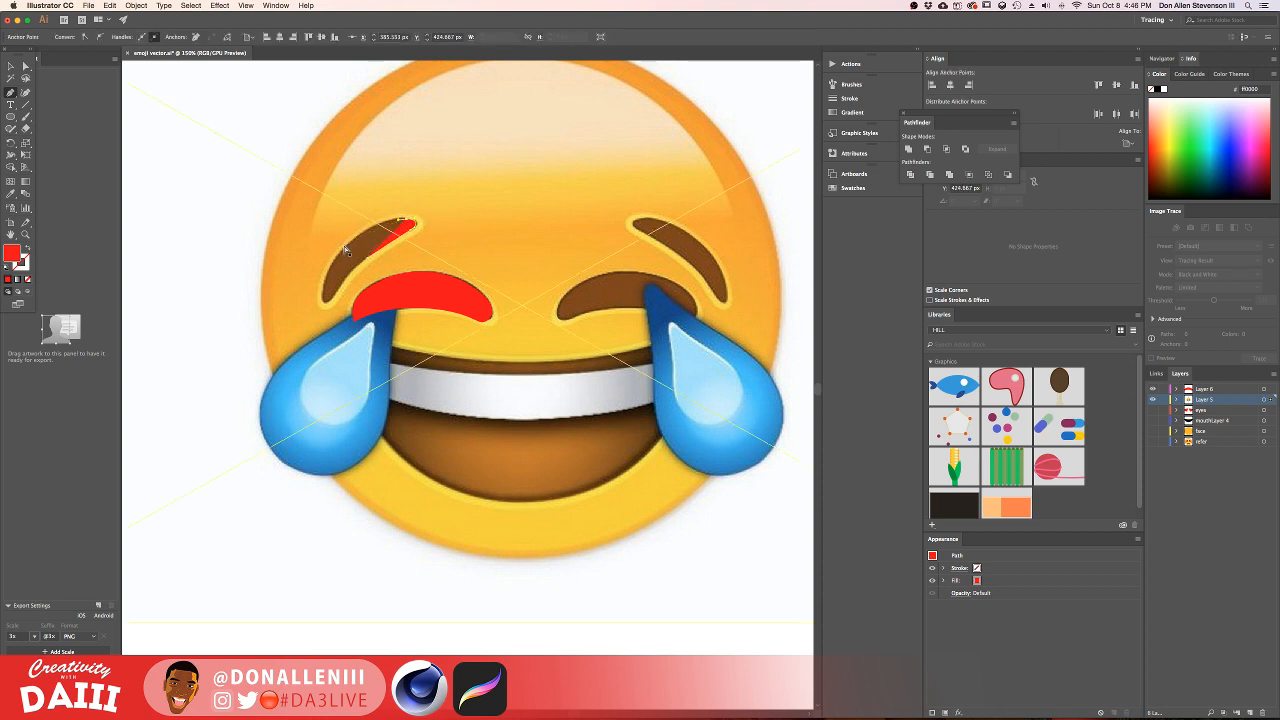
{"action": "key", "text": "super+z"}
{"action": "key", "text": "super+z"}
{"action": "key", "text": "super+z"}
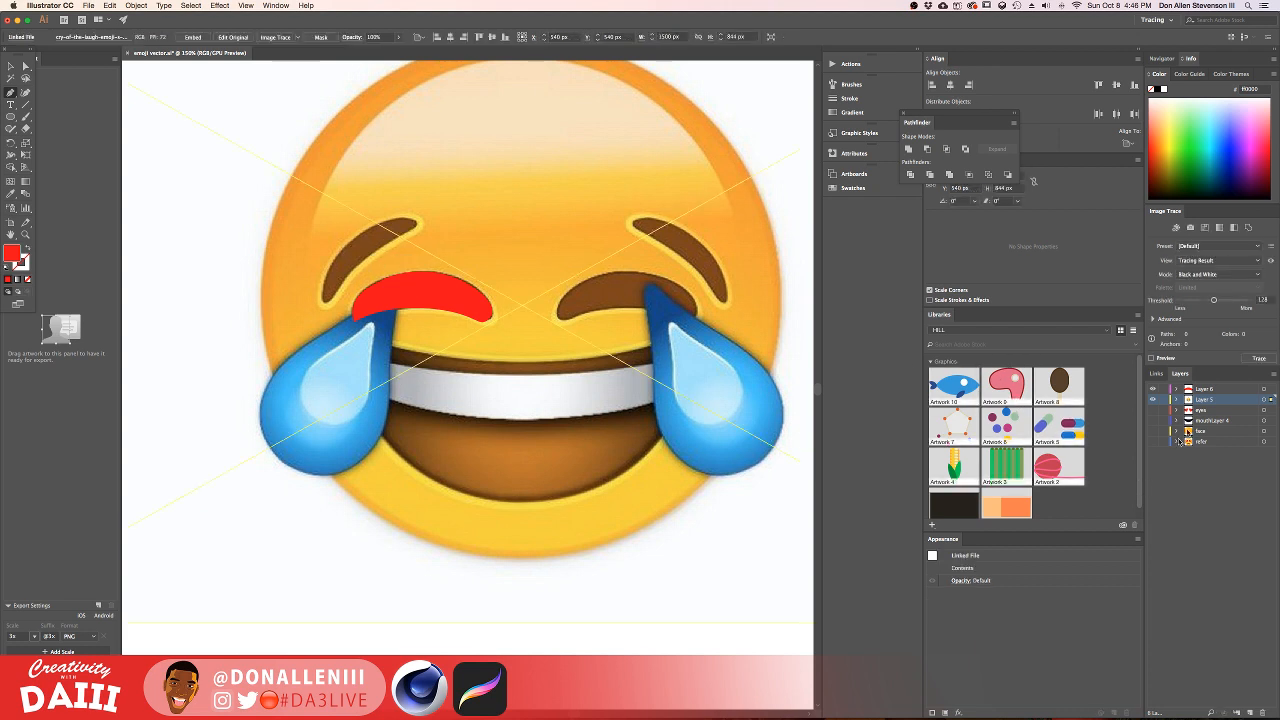
Step: Add a new layer above the traced eye's layer and trace the left eyebrow on it as a closed, red-filled Pen tool shape
{"action": "left_click", "coordinate": [1221, 389]}
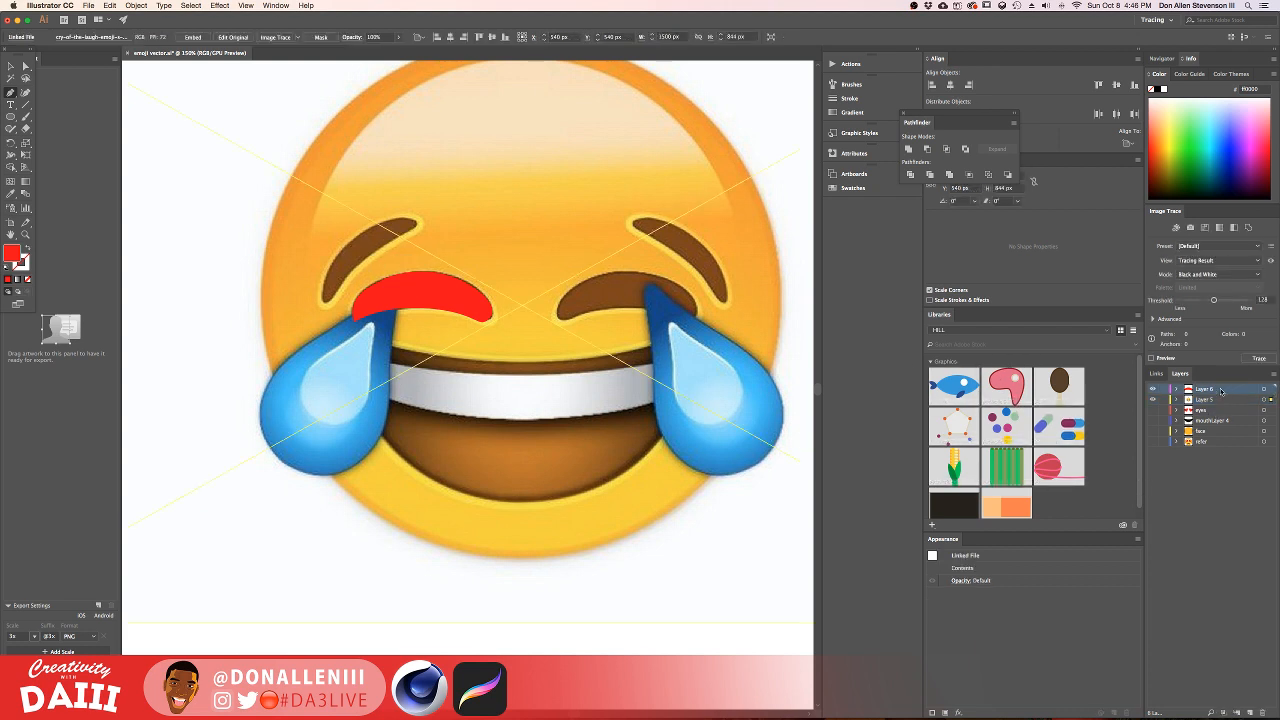
{"action": "left_click", "coordinate": [1249, 711]}
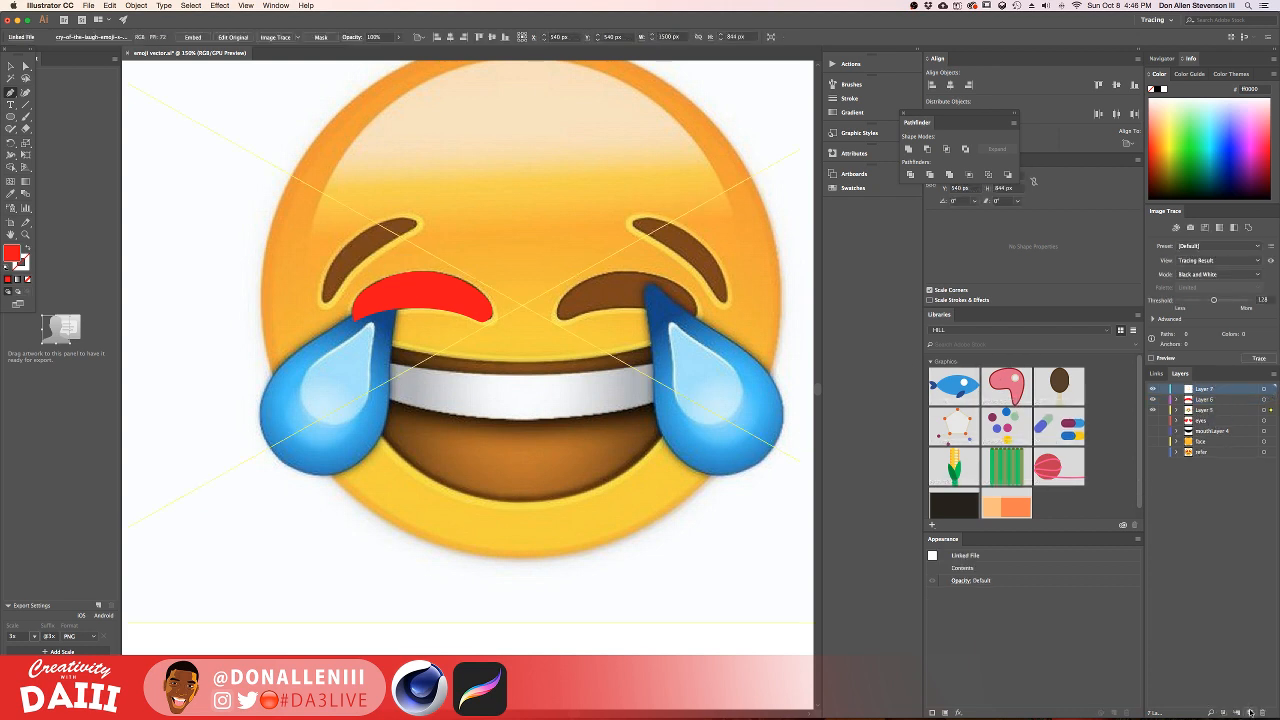
{"action": "left_click", "coordinate": [324, 296]}
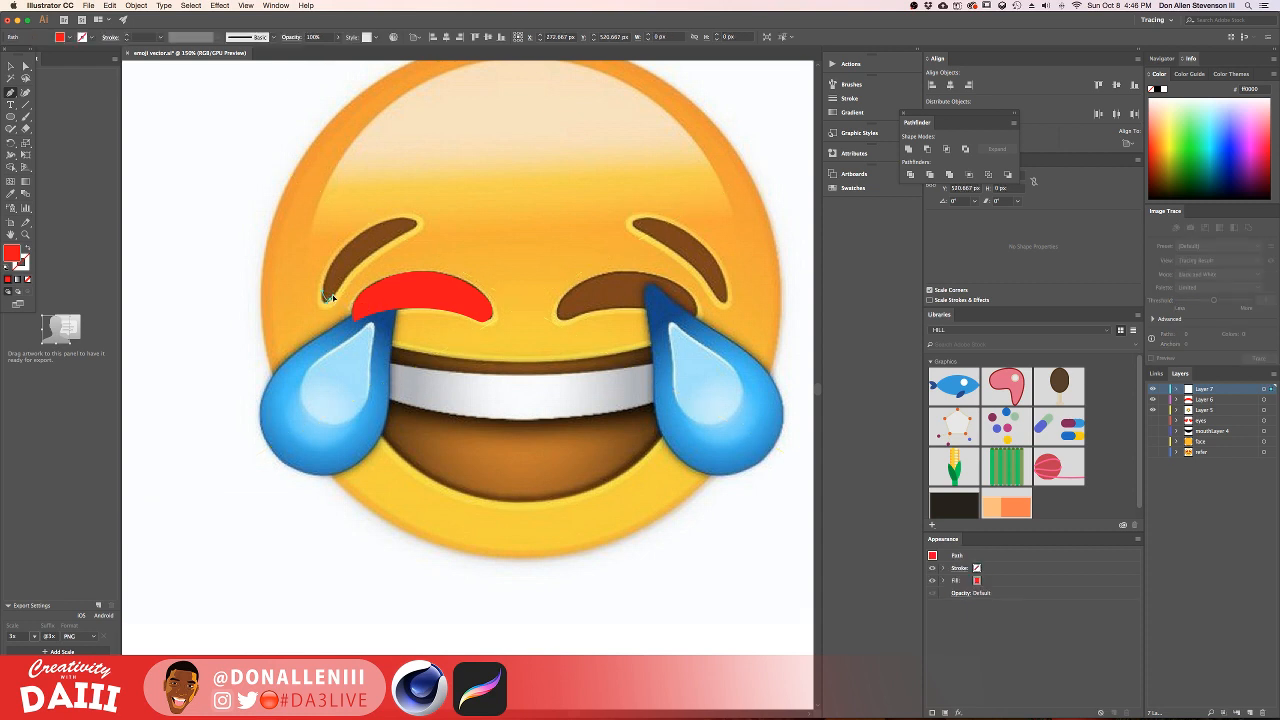
{"action": "left_click_drag", "start_coordinate": [340, 291], "coordinate": [342, 289]}
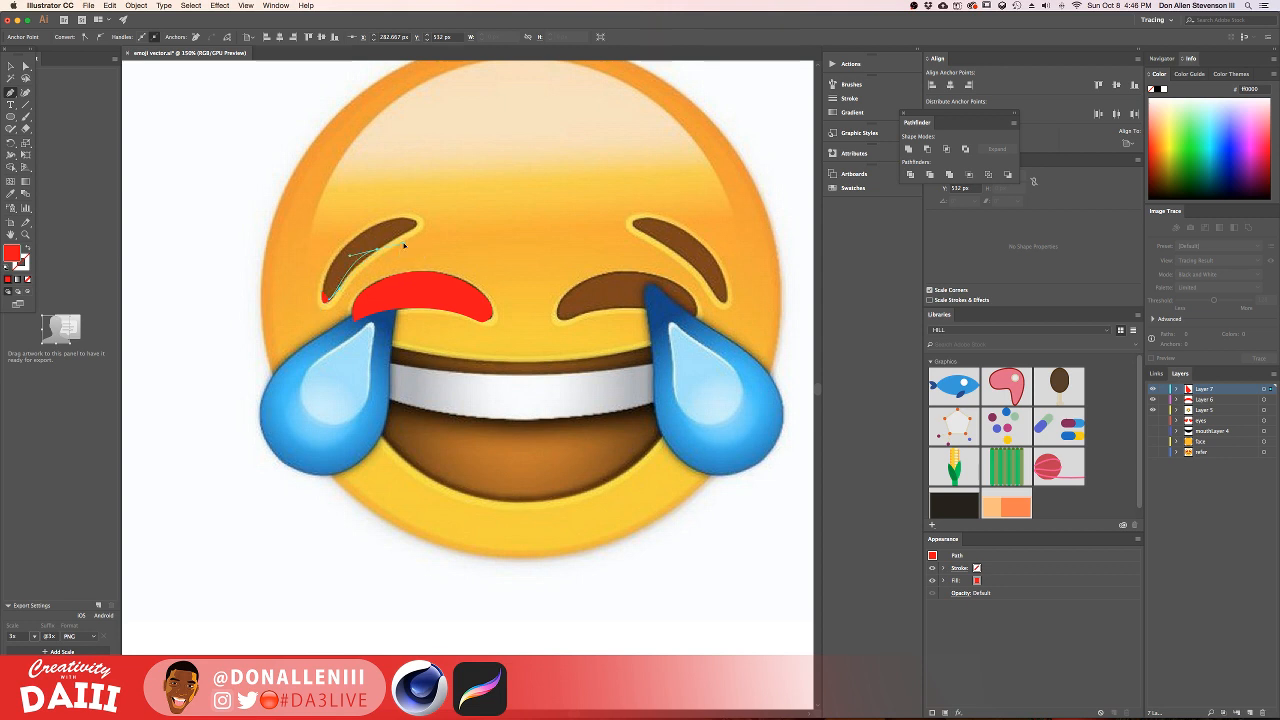
{"action": "left_click_drag", "start_coordinate": [366, 260], "coordinate": [384, 252]}
{"action": "mouse_move", "coordinate": [414, 232]}
{"action": "left_mouse_down"}
{"action": "mouse_move", "coordinate": [424, 225]}
{"action": "mouse_move", "coordinate": [400, 218]}
{"action": "left_mouse_up"}
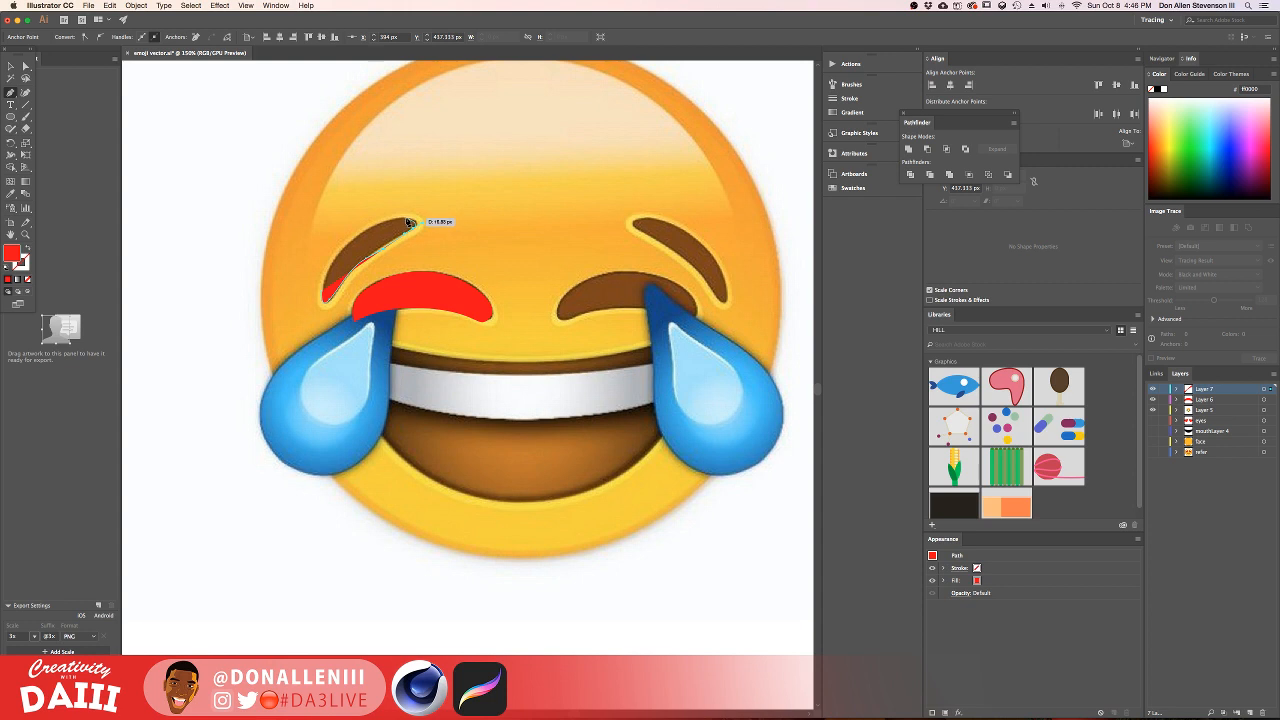
{"action": "left_click_drag", "start_coordinate": [400, 220], "coordinate": [333, 265]}
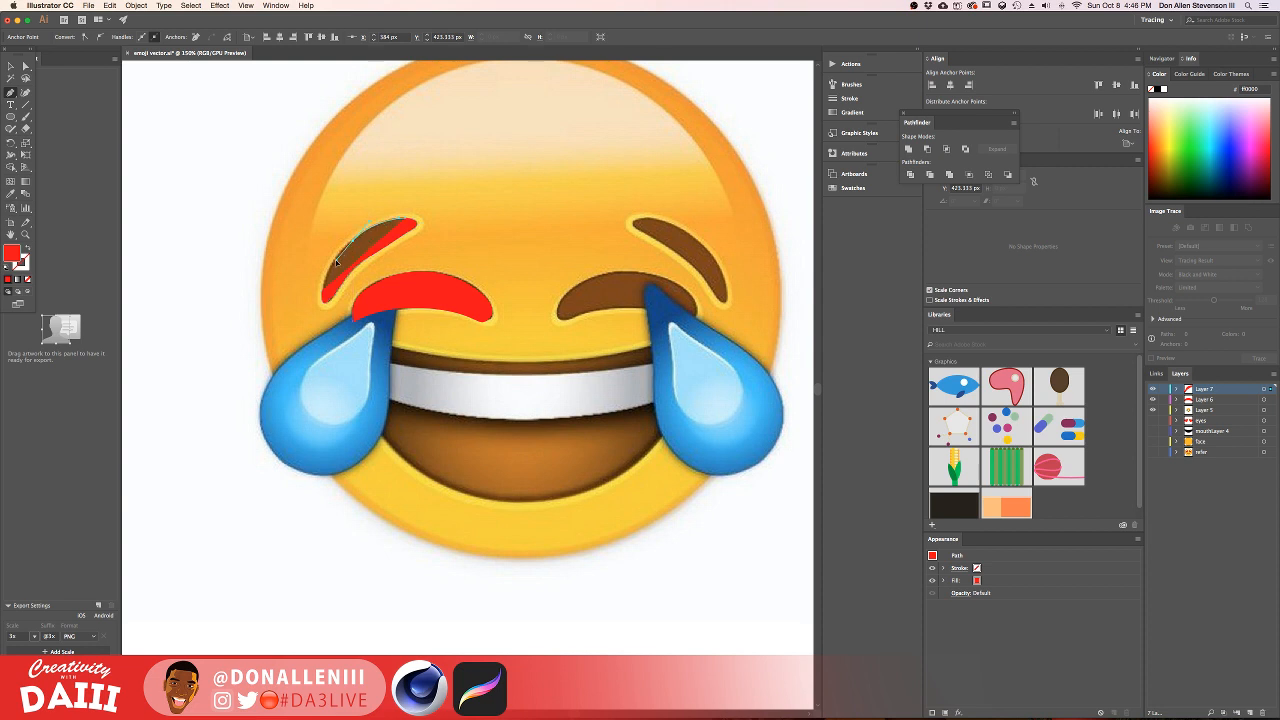
{"action": "left_click_drag", "start_coordinate": [336, 263], "coordinate": [354, 291]}
{"action": "scroll", "coordinate": [334, 265], "scroll_direction": "up", "scroll_amount": 2, "text": "alt"}
{"action": "left_click_drag", "start_coordinate": [346, 262], "coordinate": [408, 187]}
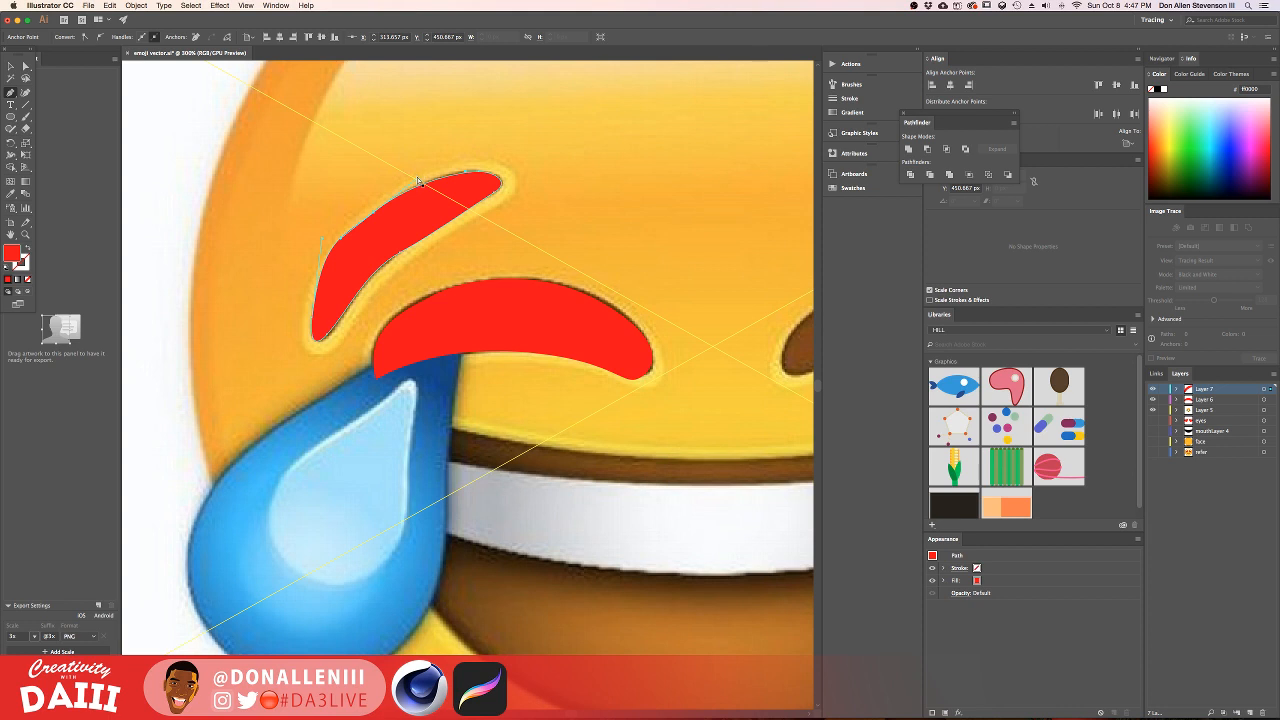
Step: Smooth the upper edge of the traced left eyebrow by adjusting its anchor with the Direct Selection tool
{"action": "left_click", "coordinate": [412, 194]}
{"action": "key", "text": "super+z"}
{"action": "left_click", "coordinate": [374, 234], "text": "super"}
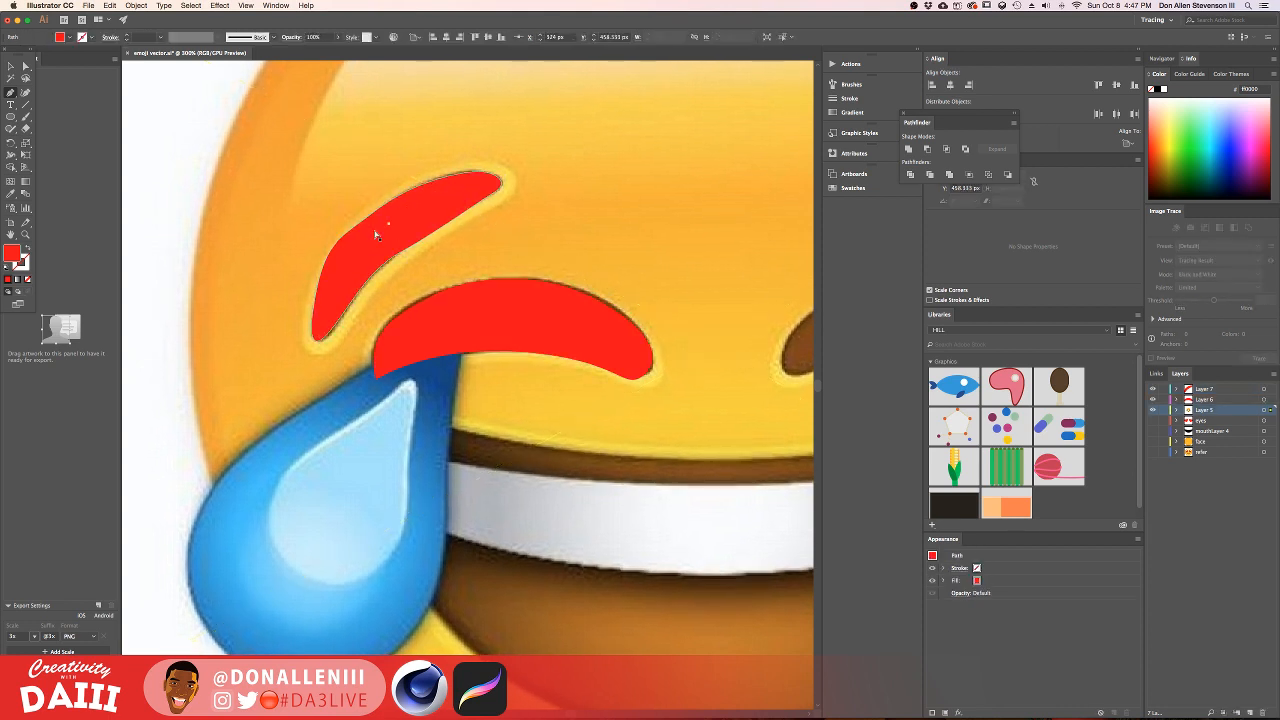
{"action": "left_click", "coordinate": [154, 137], "text": "super"}
{"action": "left_click", "coordinate": [25, 66]}
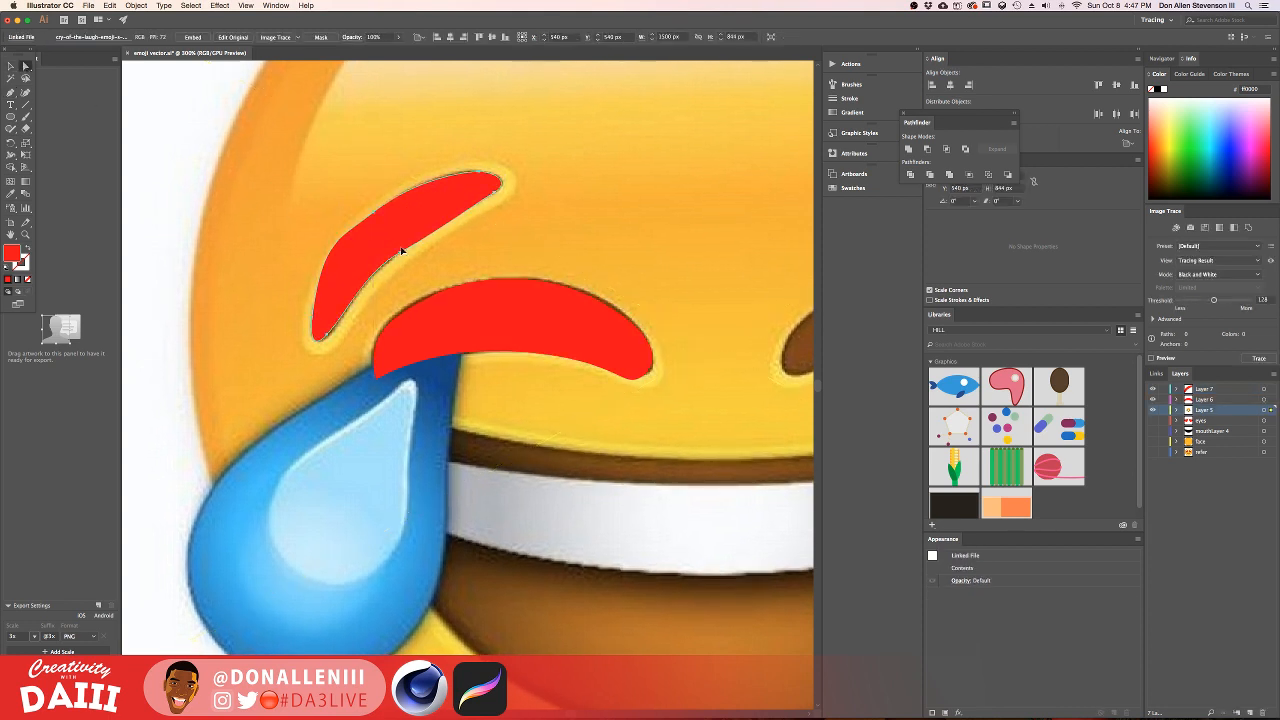
{"action": "left_click", "coordinate": [375, 218]}
{"action": "left_click", "coordinate": [375, 218]}
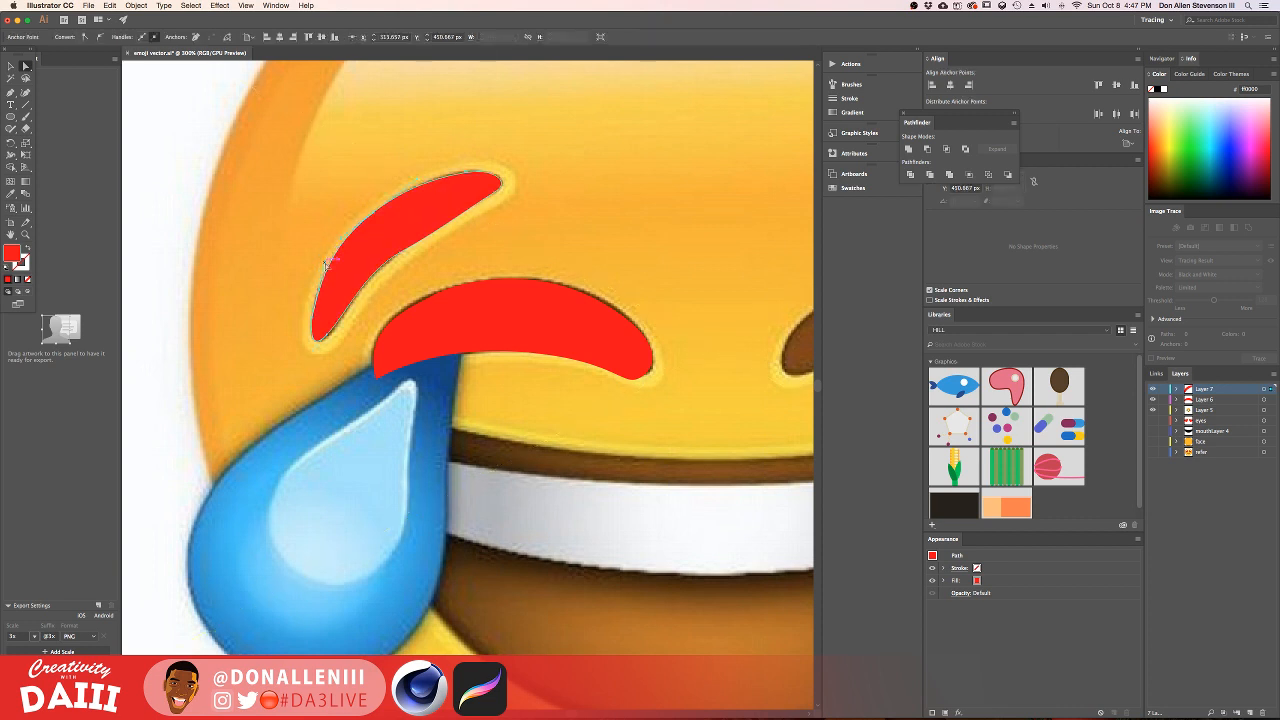
{"action": "left_click", "coordinate": [413, 234], "text": "super"}
{"action": "left_click", "coordinate": [413, 234]}
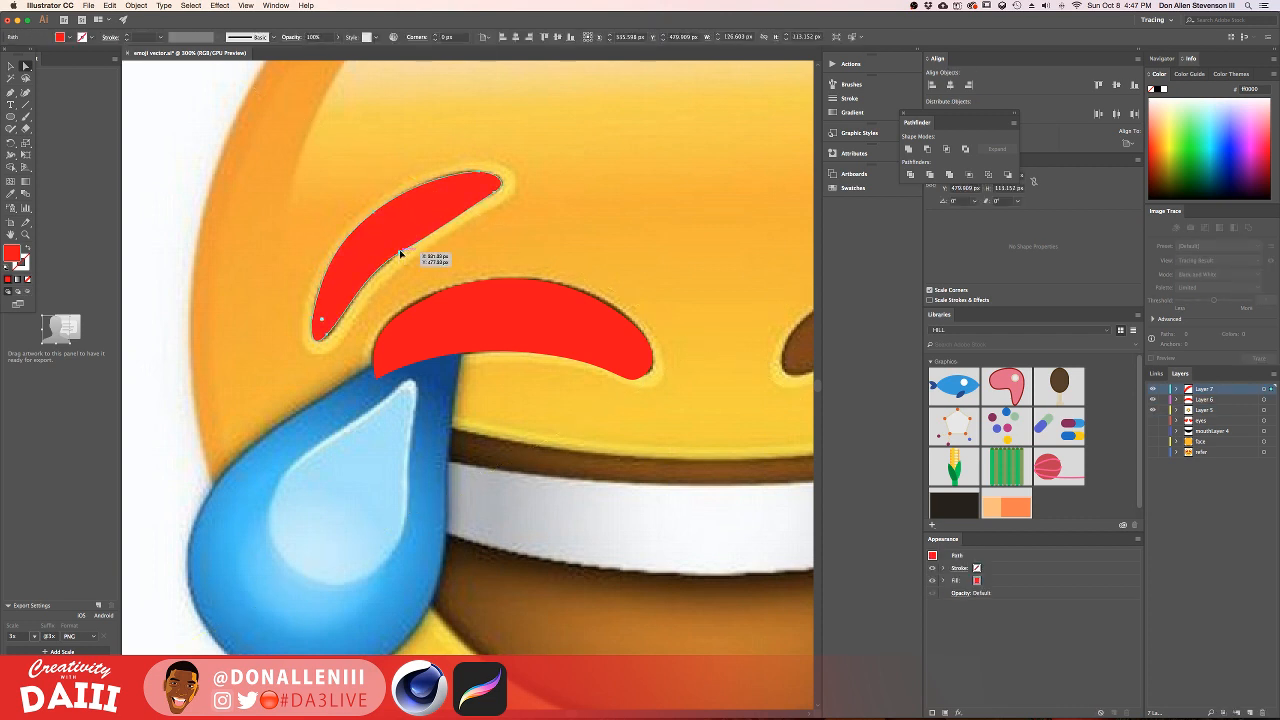
Step: Adjust the curve handles along the traced left eyebrow's lower edge to follow the picture and deselect the shape
{"action": "left_click", "coordinate": [427, 240]}
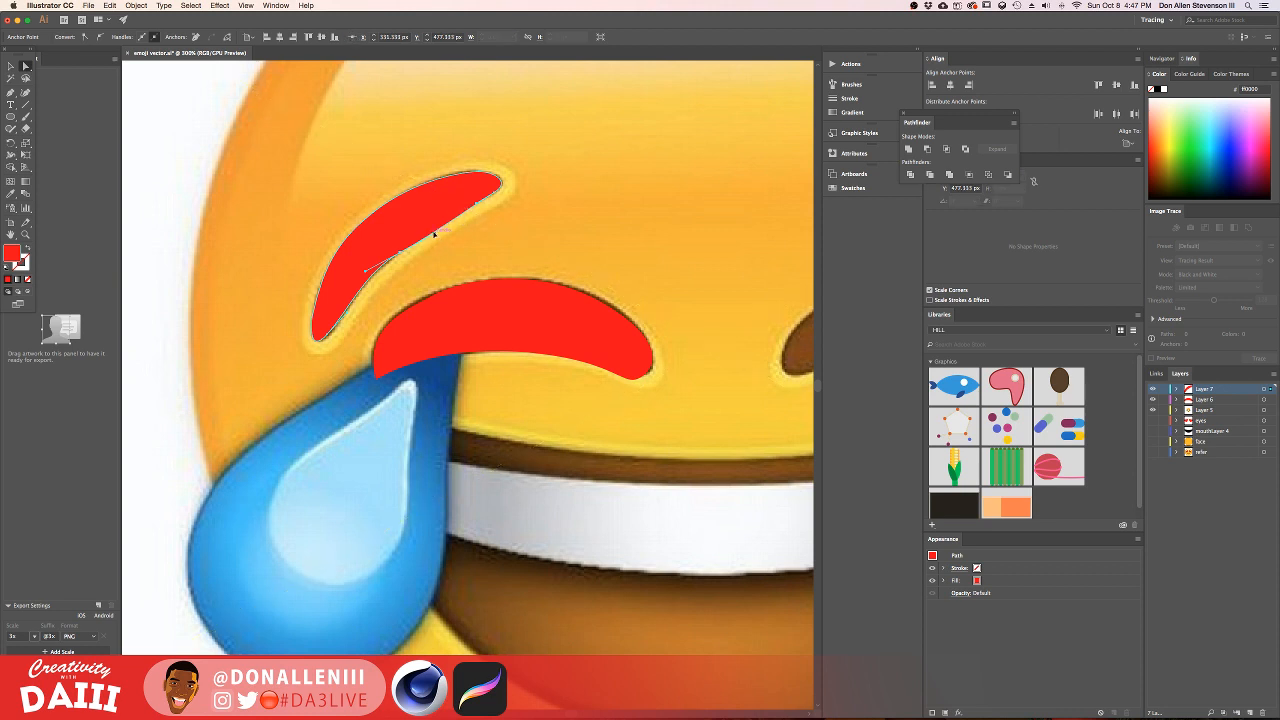
{"action": "left_click_drag", "start_coordinate": [434, 234], "coordinate": [432, 229]}
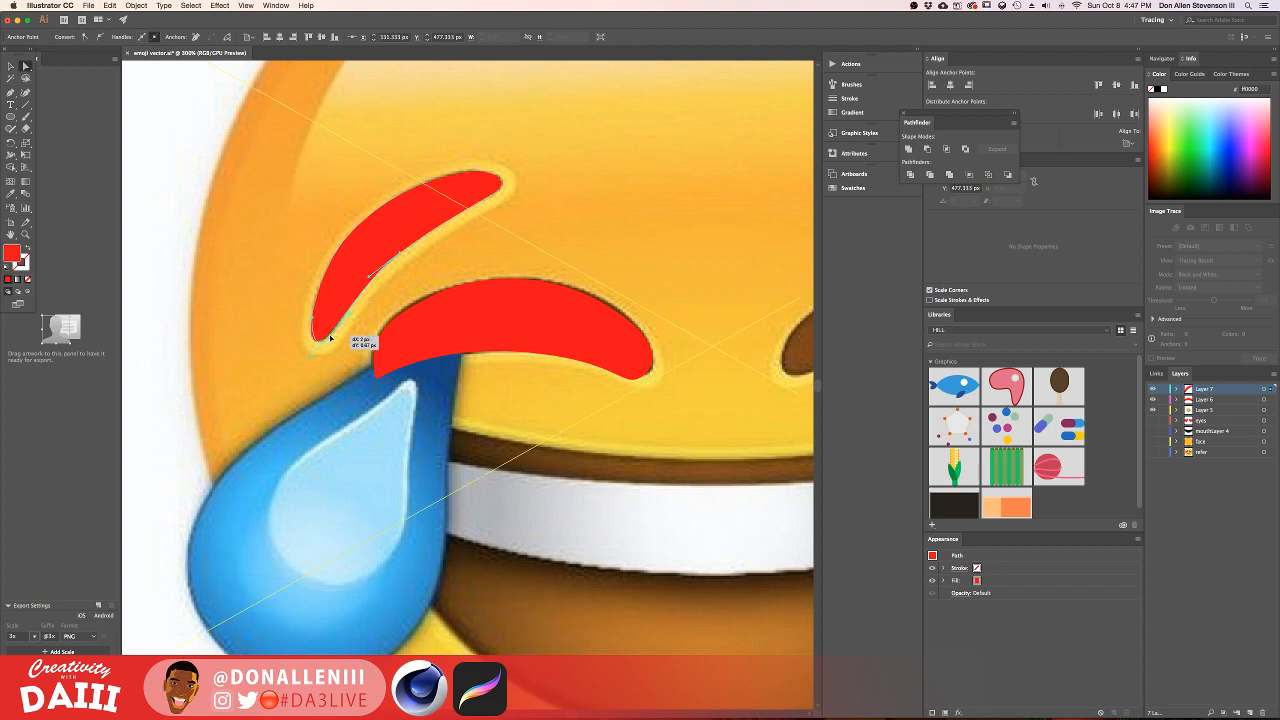
{"action": "left_click", "coordinate": [328, 339]}
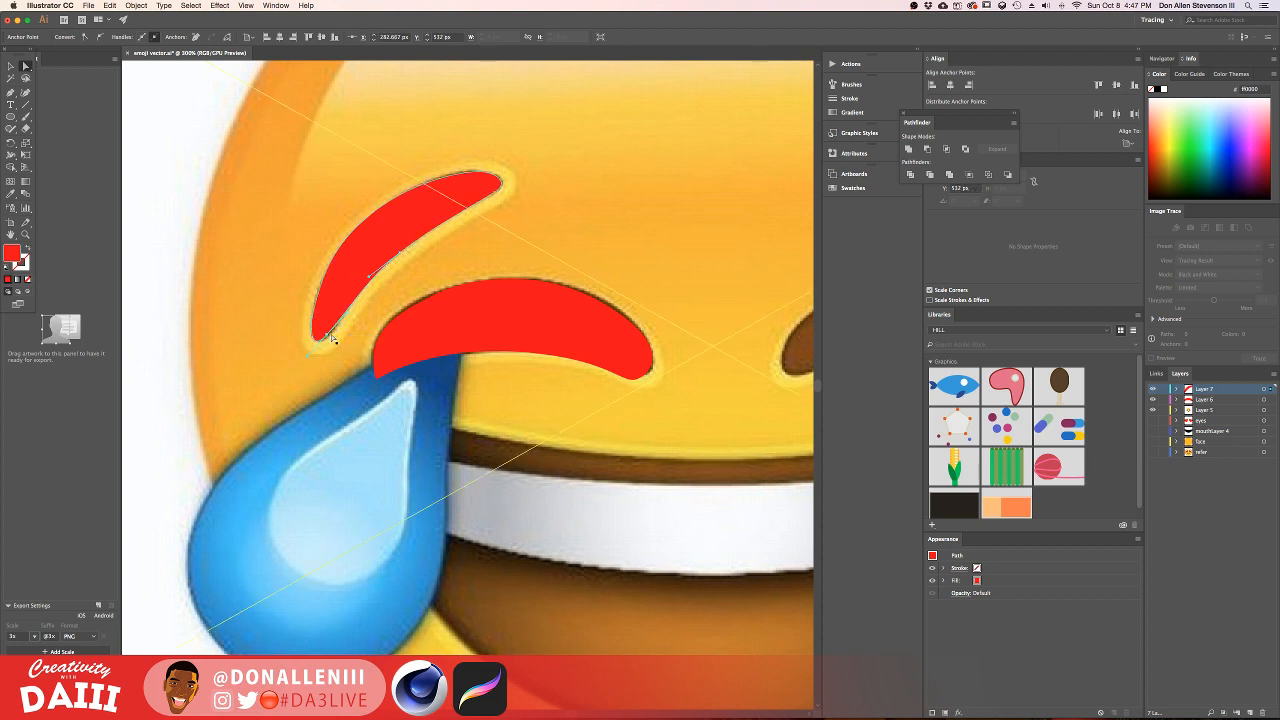
{"action": "left_click", "coordinate": [352, 279]}
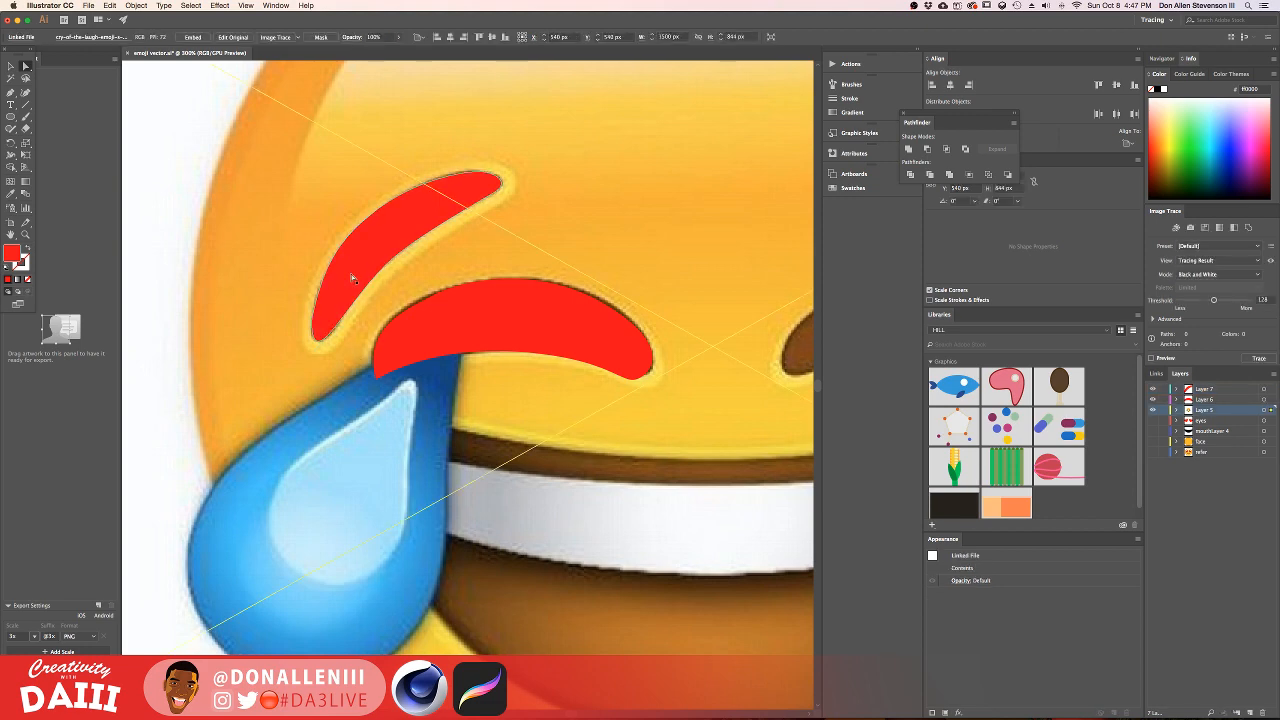
{"action": "left_click", "coordinate": [354, 276]}
{"action": "left_click", "coordinate": [434, 262]}
Step: Hide the layers of the traced eye and eyebrow and add a new layer at the top of the stack
{"action": "scroll", "coordinate": [558, 241], "scroll_direction": "down", "scroll_amount": 2, "text": "alt"}
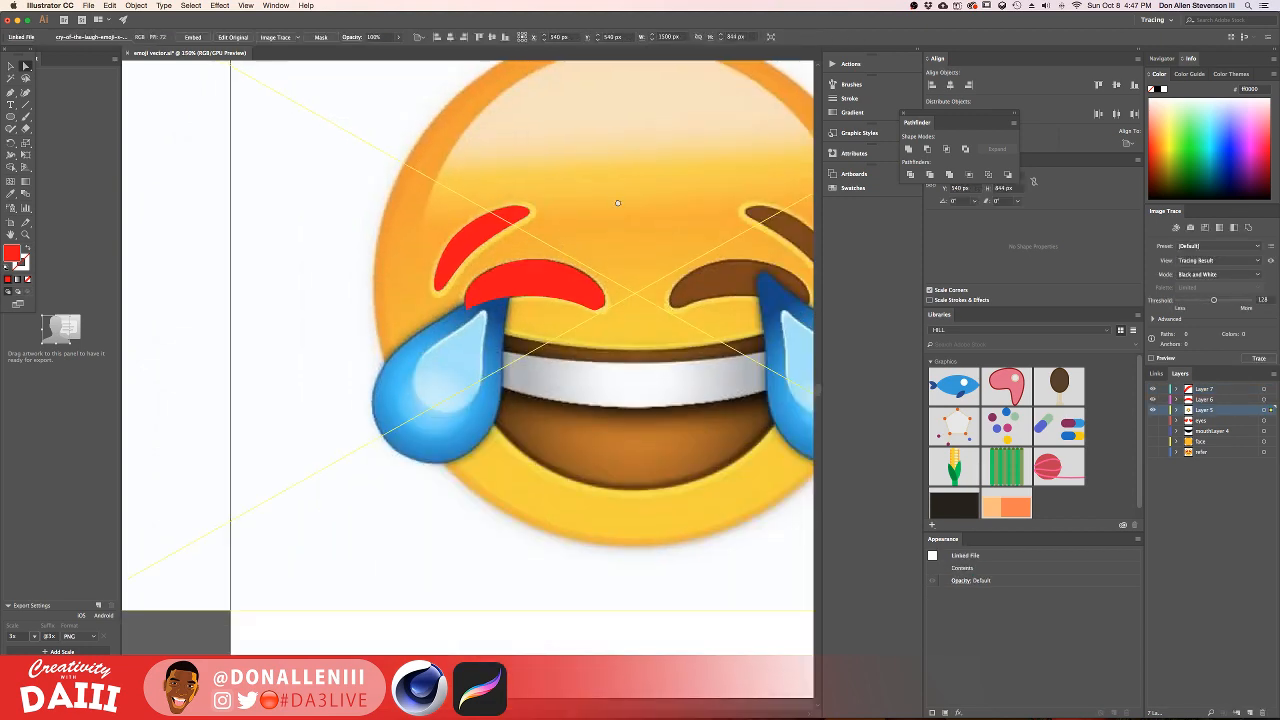
{"action": "left_click_drag", "start_coordinate": [618, 203], "coordinate": [461, 280]}
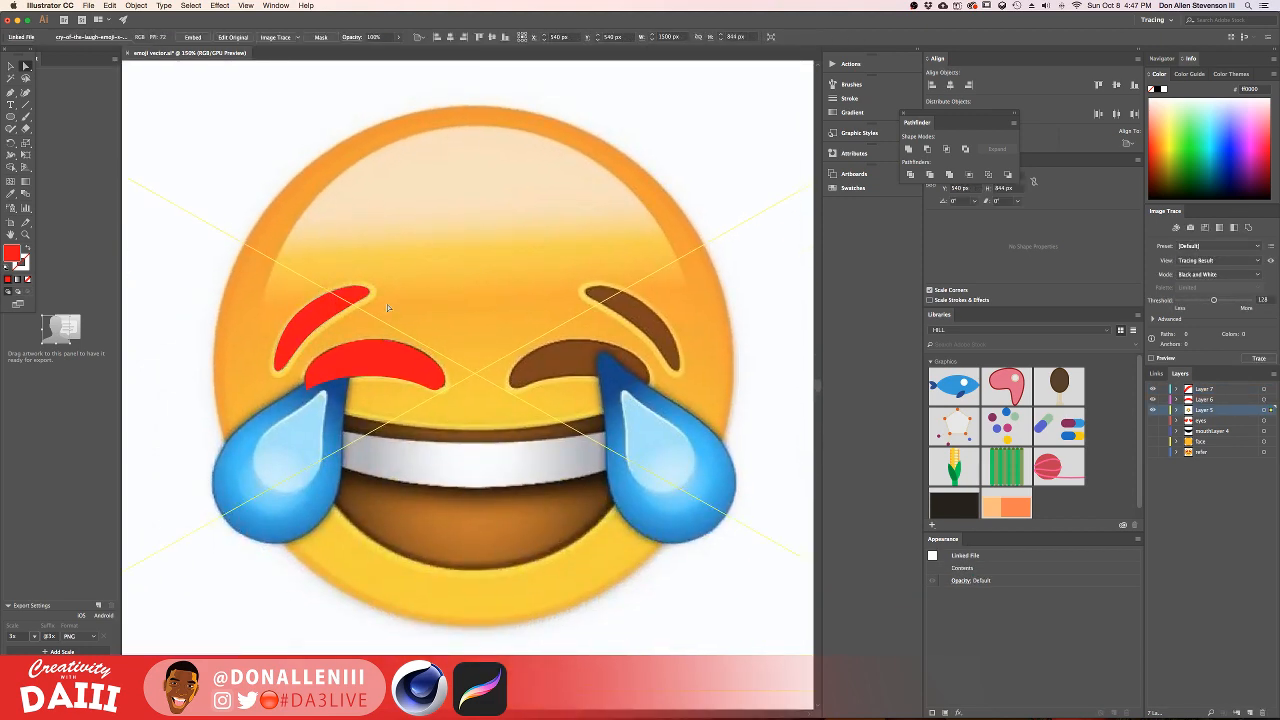
{"action": "scroll", "coordinate": [392, 320], "scroll_direction": "down", "scroll_amount": 2}
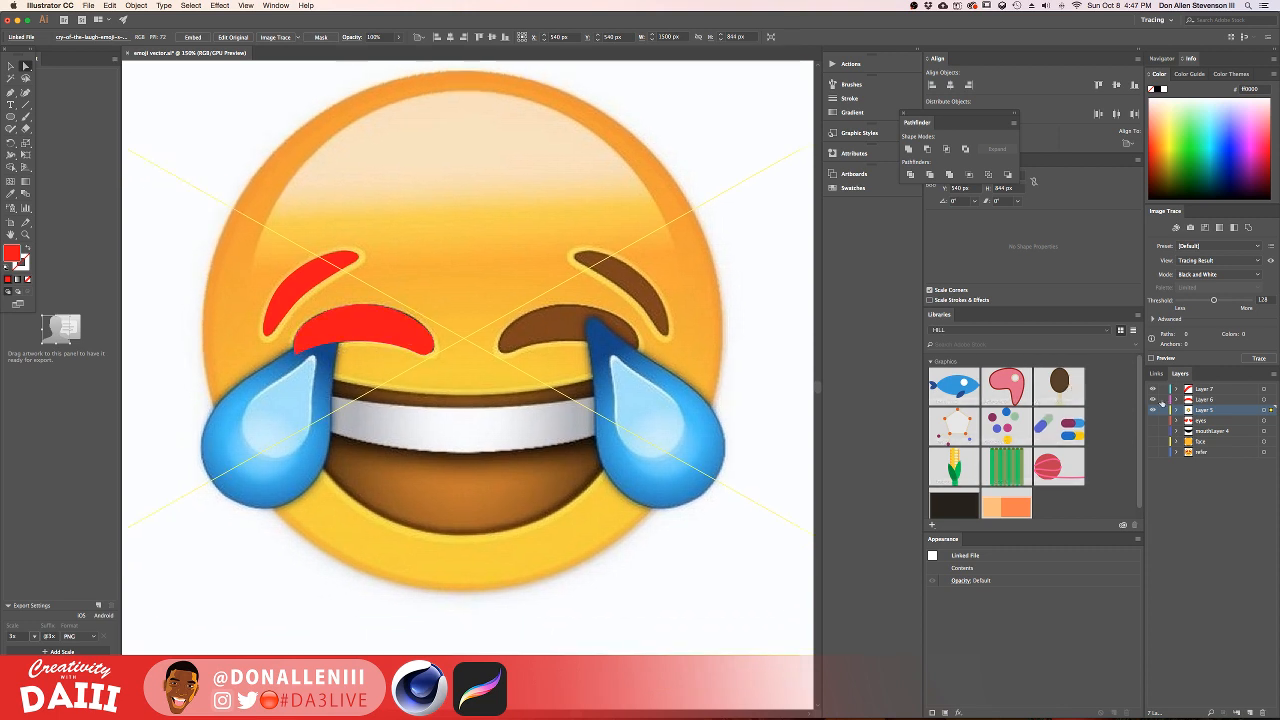
{"action": "left_click", "coordinate": [1205, 400]}
{"action": "left_click", "coordinate": [1205, 390], "text": "shift"}
{"action": "left_click_drag", "start_coordinate": [1153, 389], "coordinate": [1153, 400]}
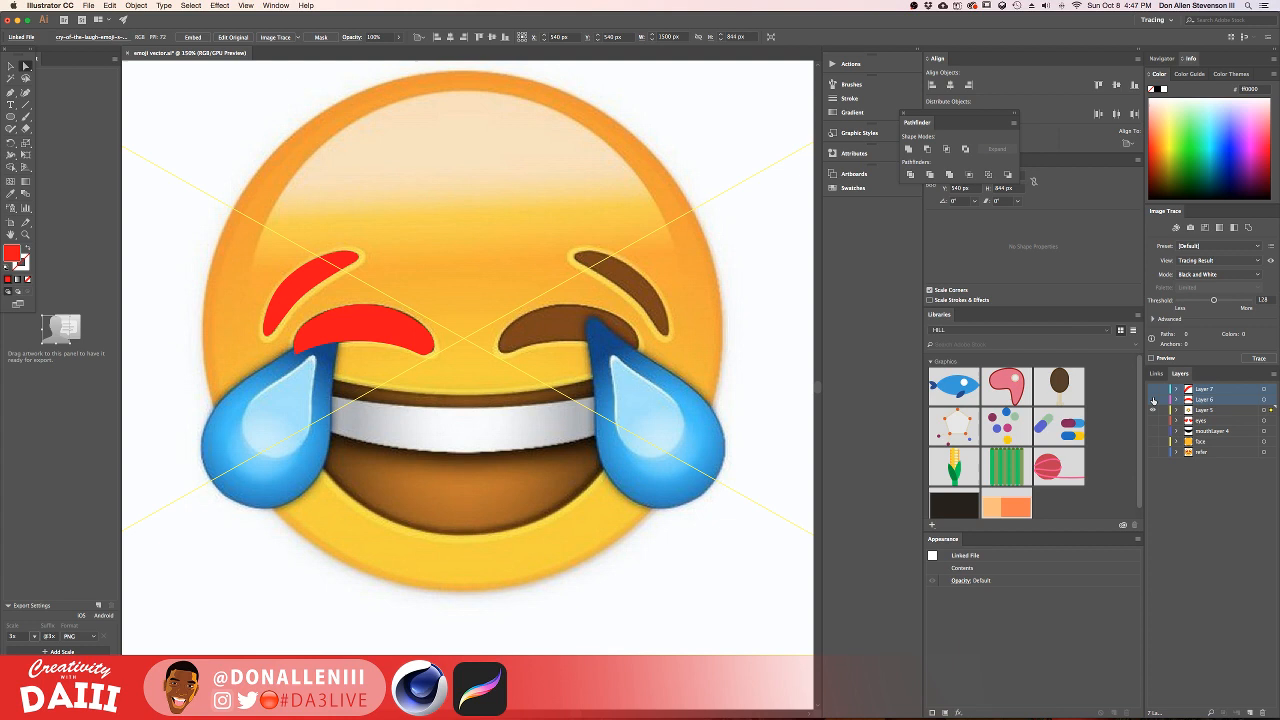
{"action": "left_click", "coordinate": [1205, 390]}
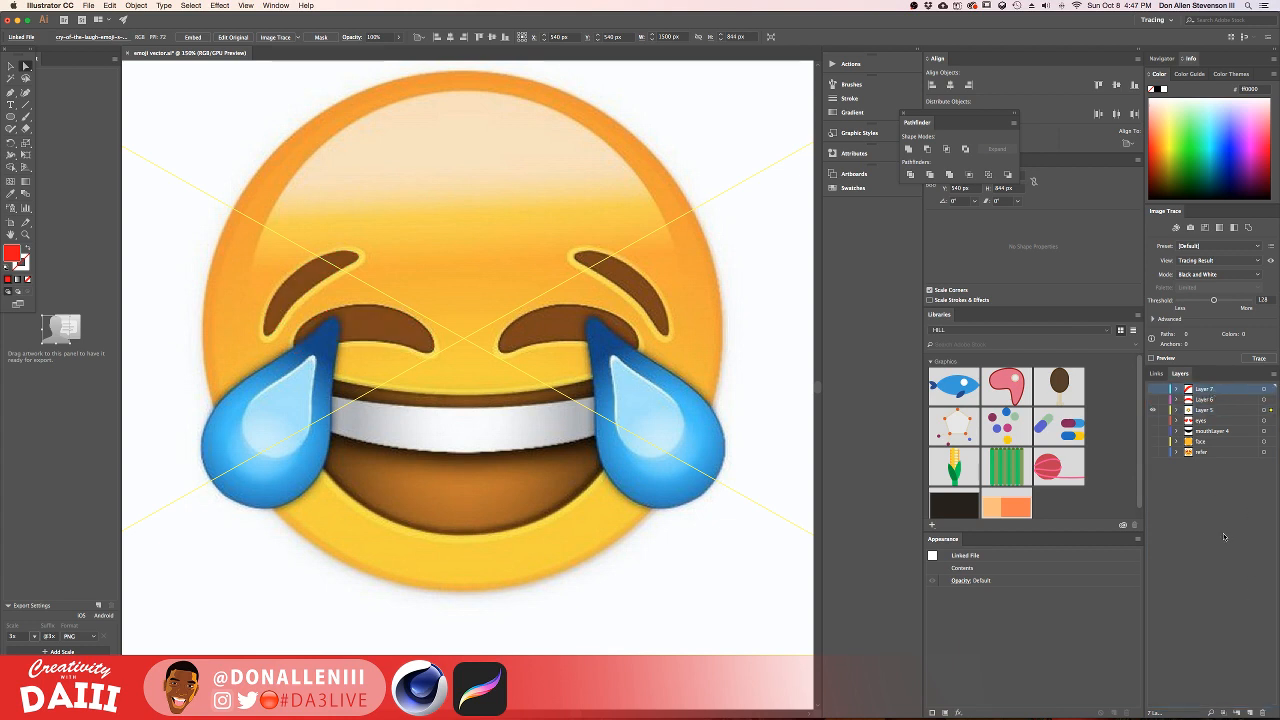
{"action": "left_click", "coordinate": [1249, 712]}
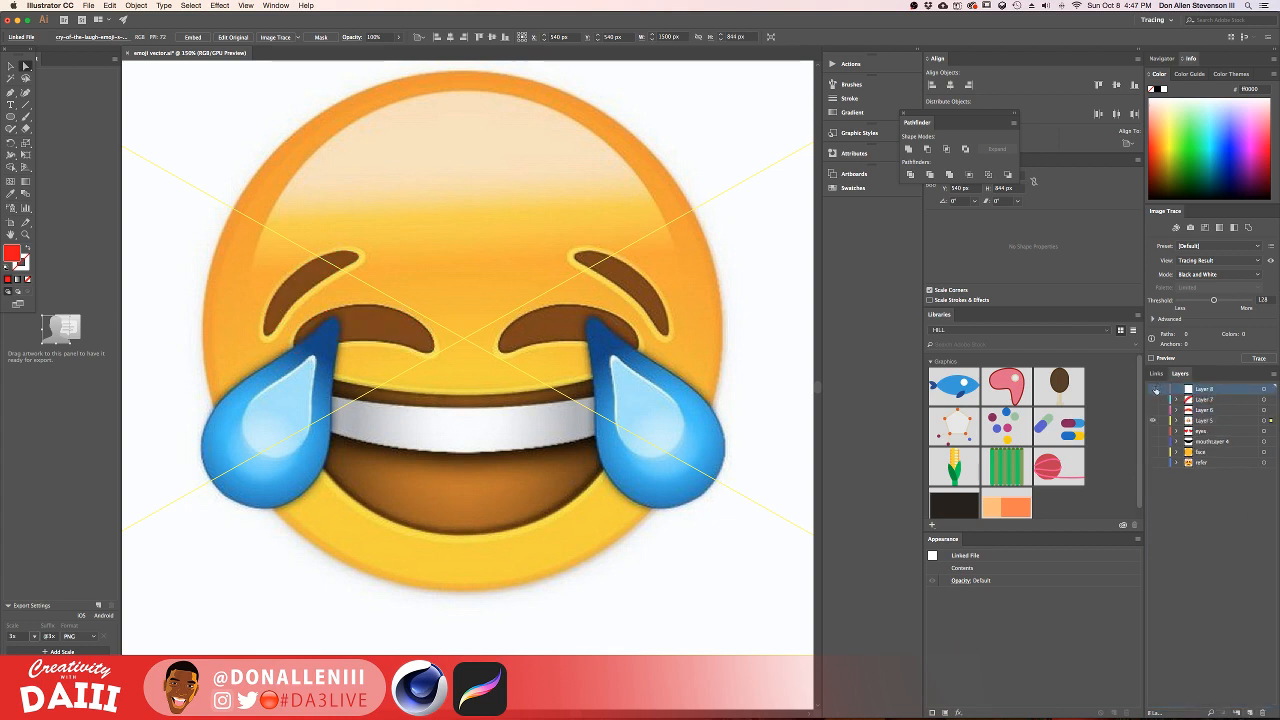
Step: Check which layer holds the traced eye by toggling its visibility and rename that layer "eye"
{"action": "left_click", "coordinate": [1153, 410]}
{"action": "left_click", "coordinate": [1153, 410]}
{"action": "left_click", "coordinate": [1153, 410]}
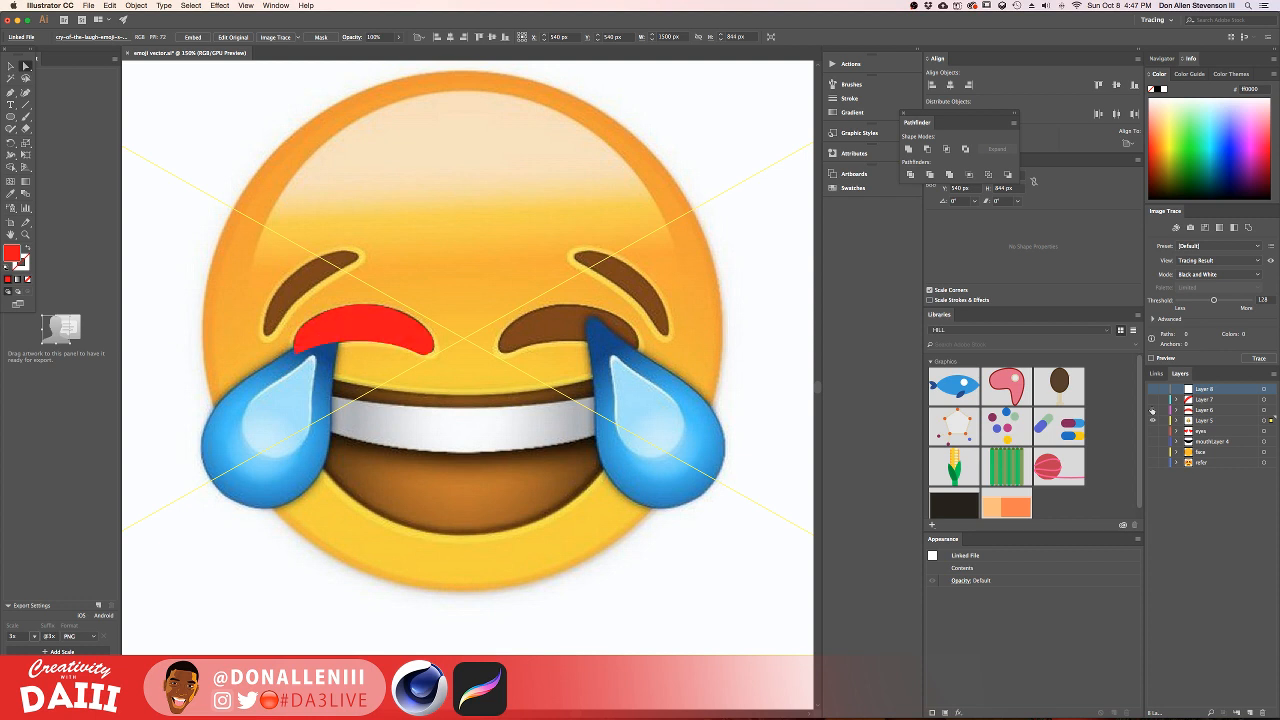
{"action": "left_click", "coordinate": [1153, 410]}
{"action": "left_click", "coordinate": [1153, 410]}
{"action": "double_click", "coordinate": [1203, 410]}
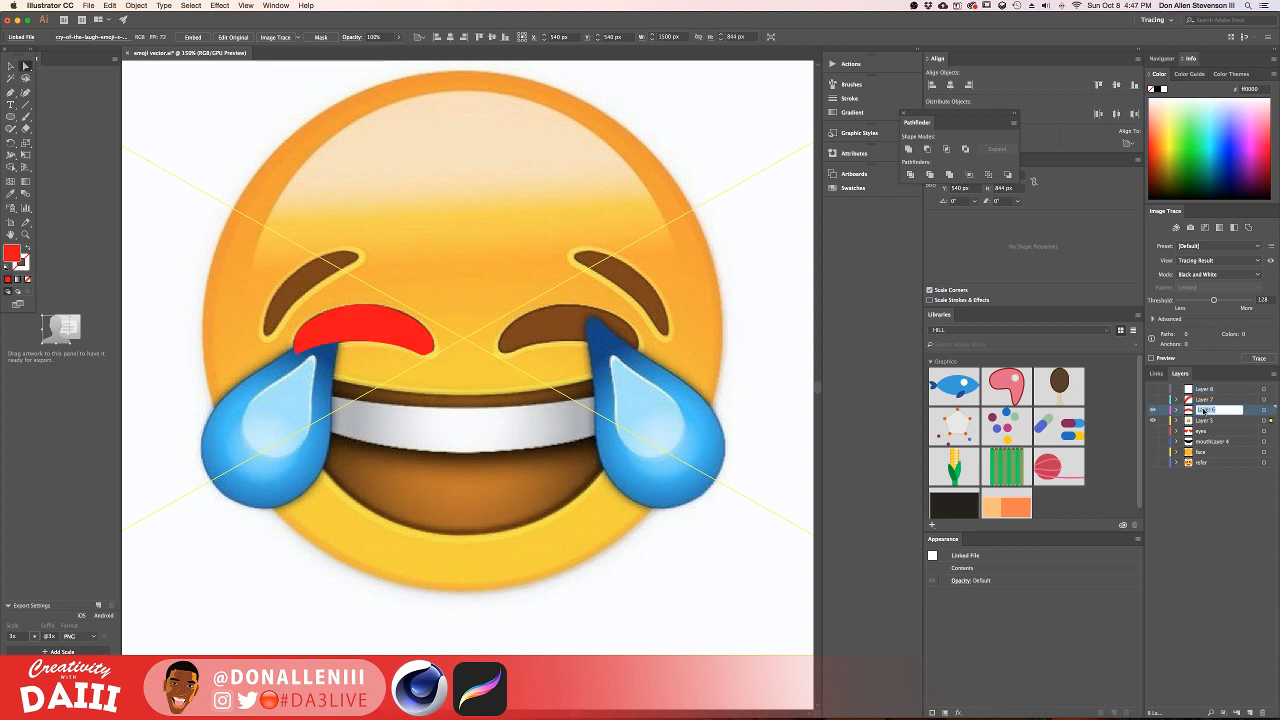
{"action": "type", "text": "eye"}
{"action": "key", "text": "Return"}
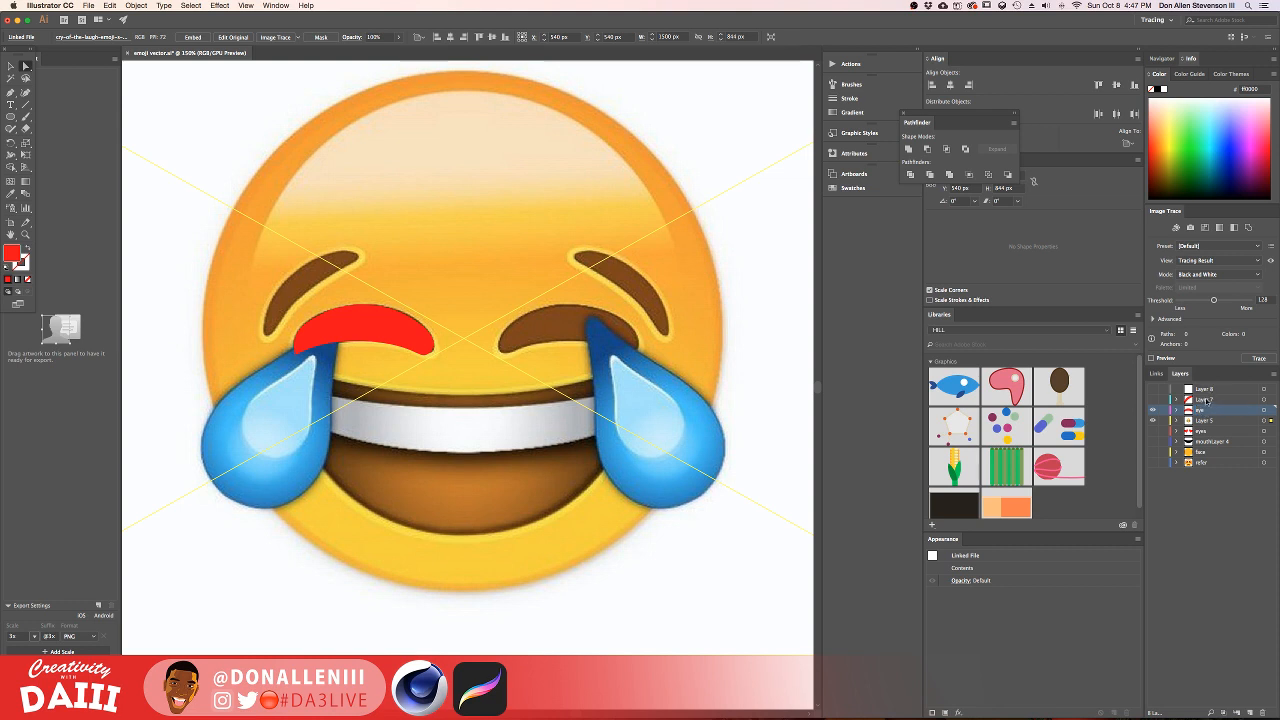
Step: Rename the traced eyebrow's layer "eyebrow" and hide the eye layer
{"action": "double_click", "coordinate": [1205, 399]}
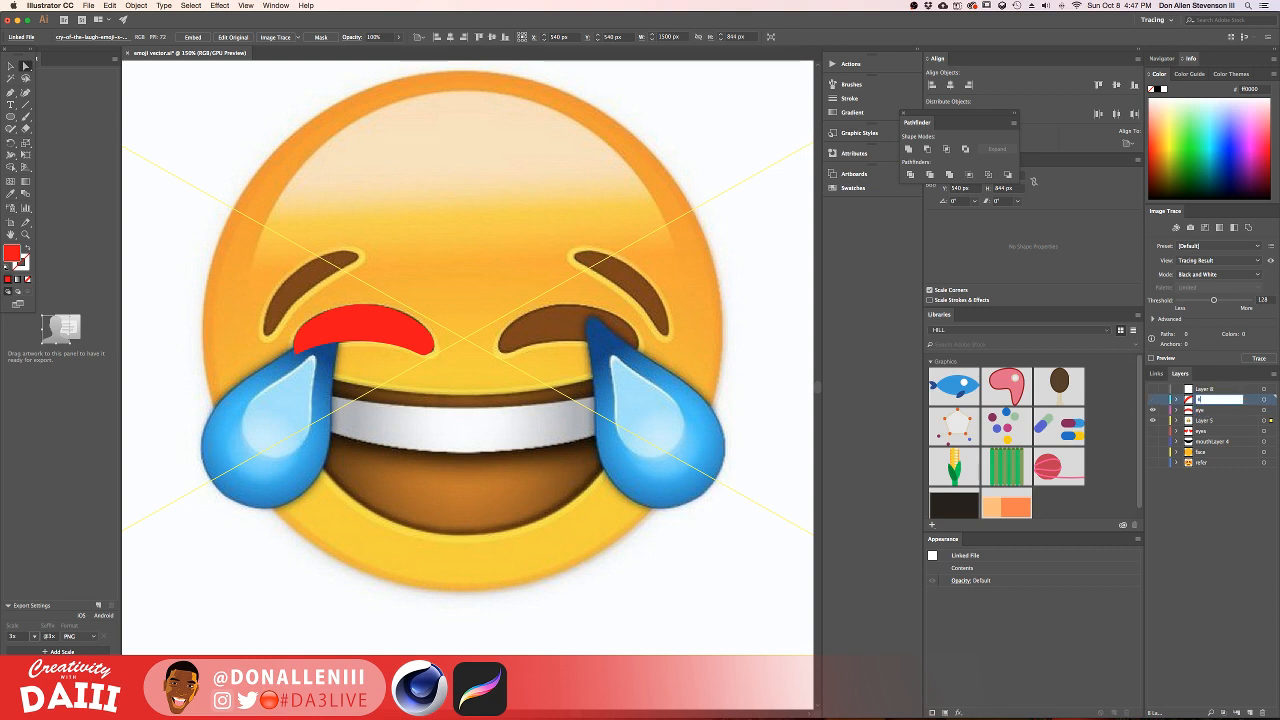
{"action": "type", "text": "eyebrow"}
{"action": "left_click", "coordinate": [1276, 389]}
{"action": "left_click", "coordinate": [1265, 390]}
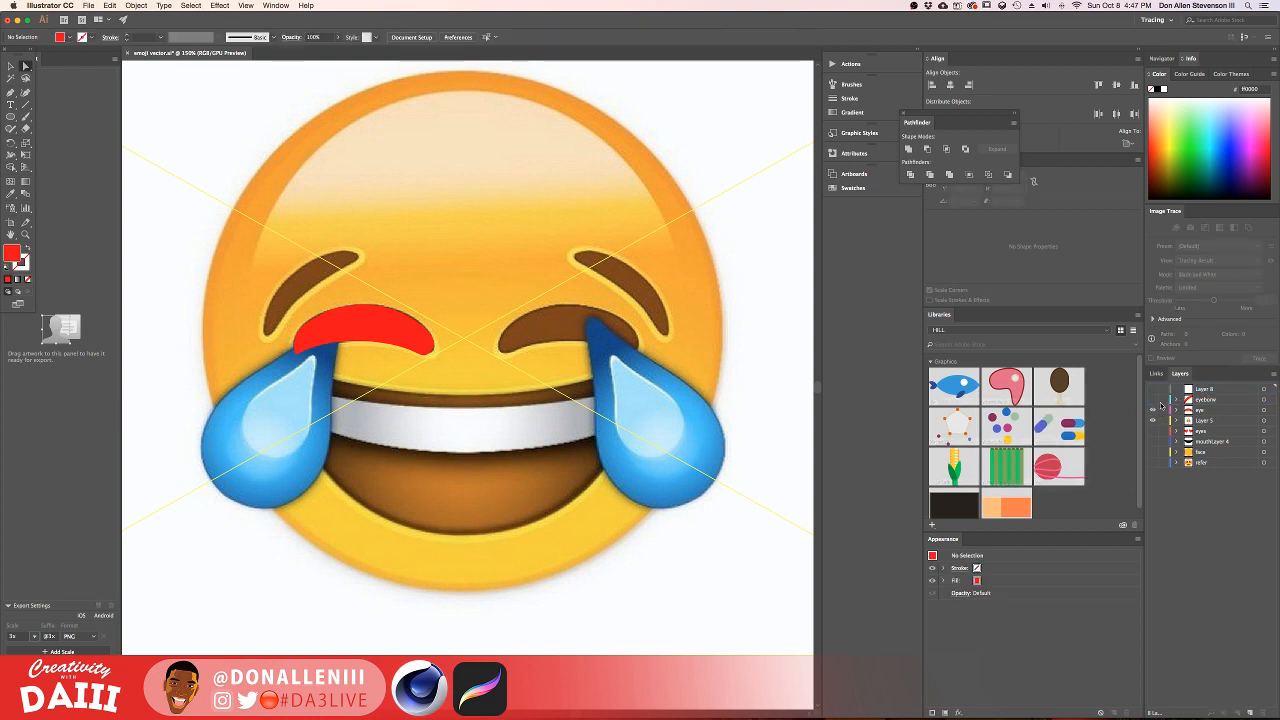
{"action": "left_click", "coordinate": [1155, 418]}
Step: Rename the empty top layer "tear"
{"action": "double_click", "coordinate": [1205, 389]}
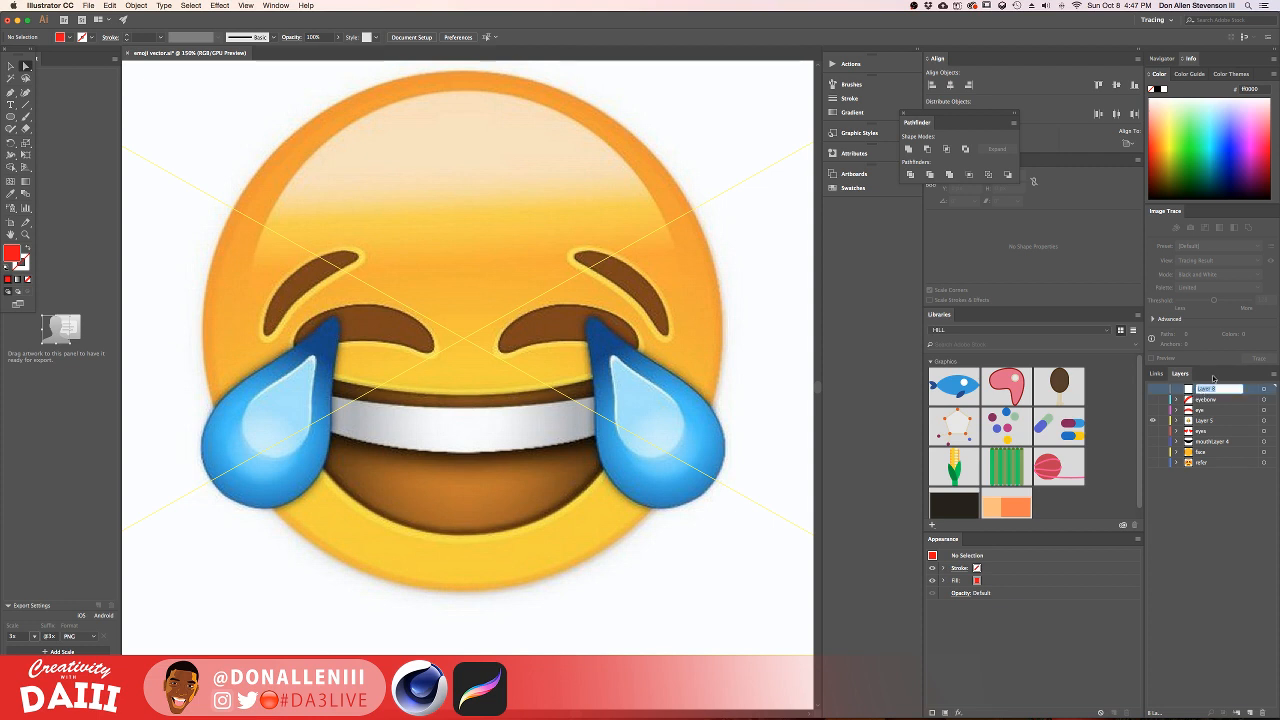
{"action": "type", "text": "tear"}
{"action": "key", "text": "Return"}
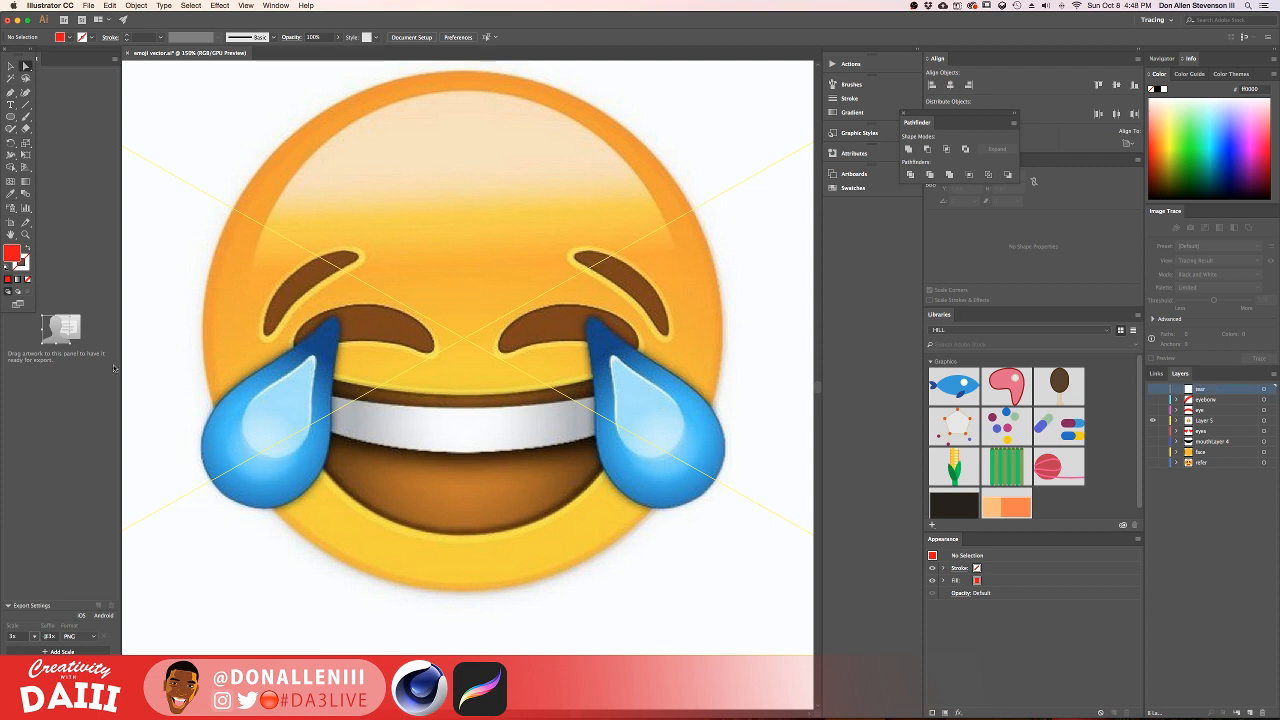
Step: Add a new layer above the tear layer and trace the left teardrop on it as a closed, red-filled Pen tool shape
{"action": "left_click_drag", "start_coordinate": [276, 357], "coordinate": [366, 344]}
{"action": "scroll", "coordinate": [349, 343], "scroll_direction": "up", "scroll_amount": 1, "text": "alt"}
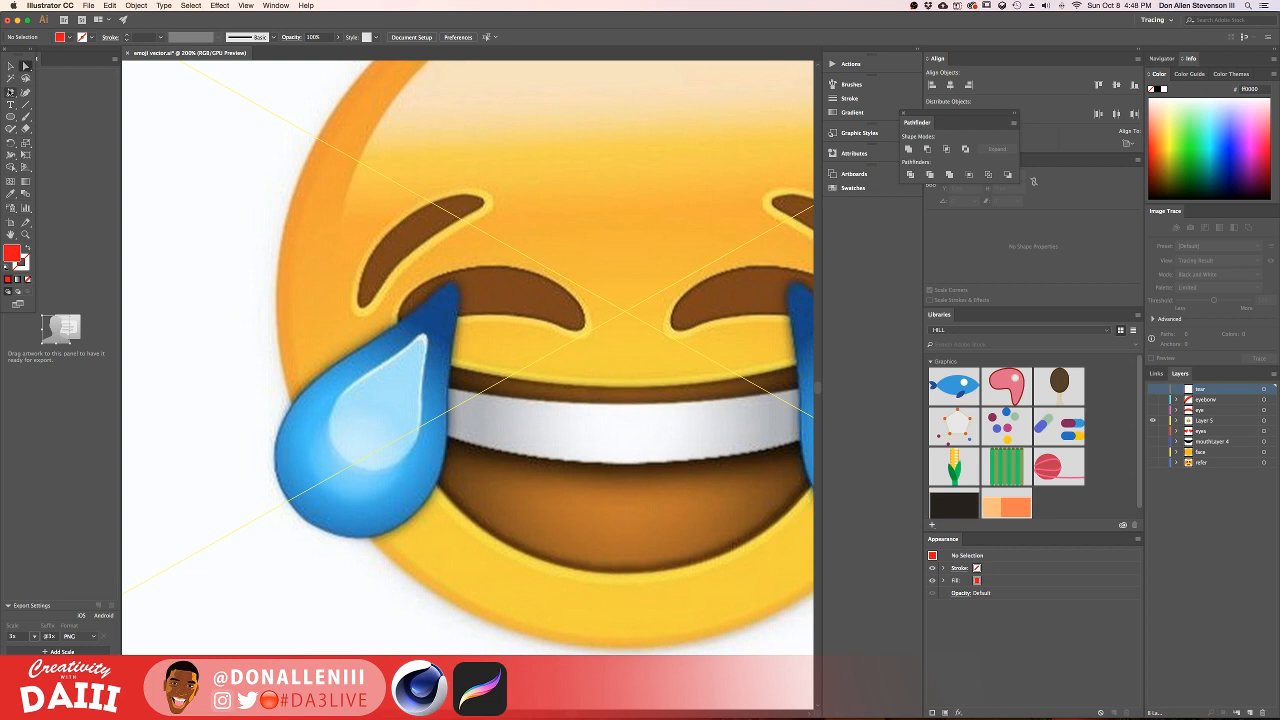
{"action": "key", "text": "p"}
{"action": "left_click", "coordinate": [1254, 712]}
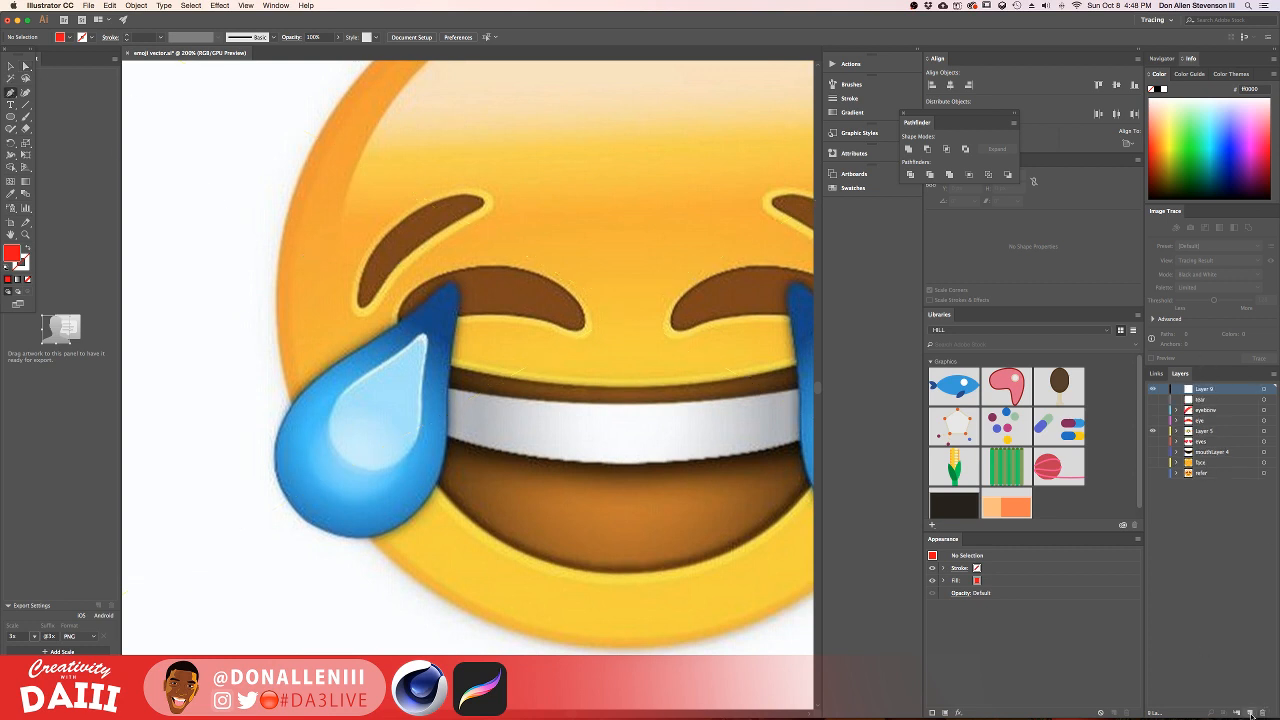
{"action": "left_click", "coordinate": [450, 284]}
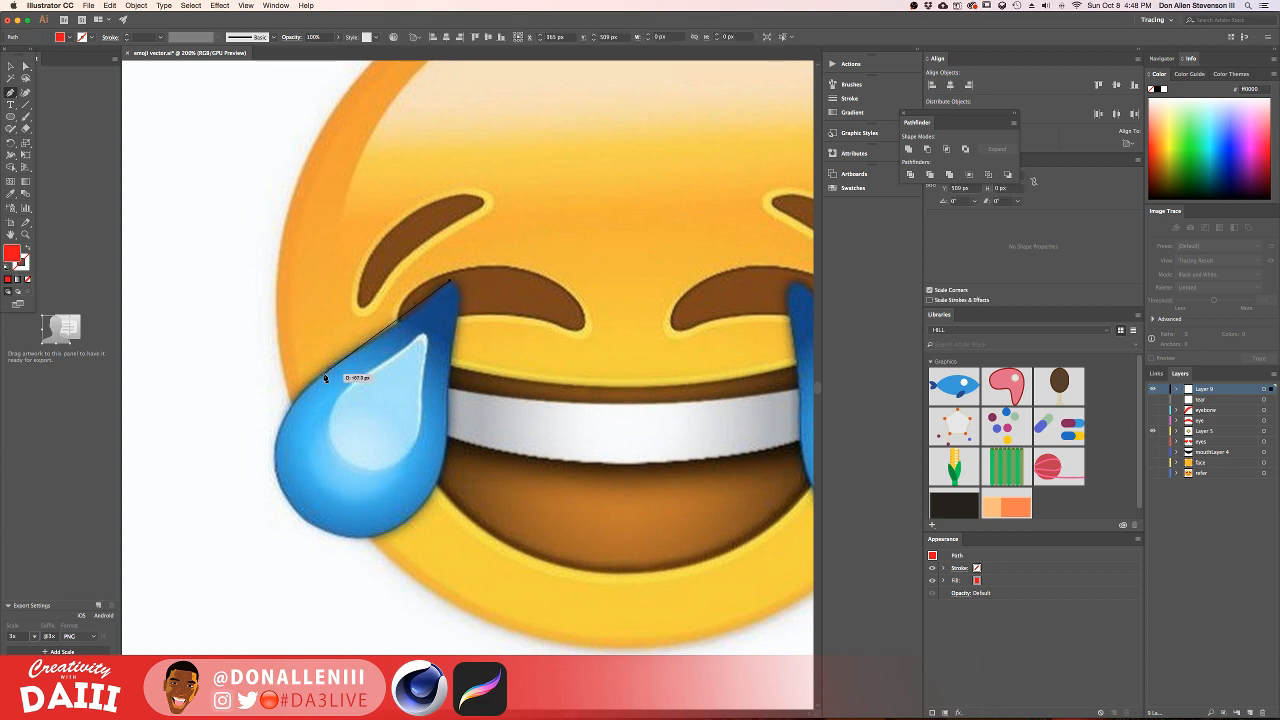
{"action": "left_click_drag", "start_coordinate": [322, 374], "coordinate": [287, 396]}
{"action": "key", "text": "super+z"}
{"action": "left_click_drag", "start_coordinate": [342, 359], "coordinate": [282, 394]}
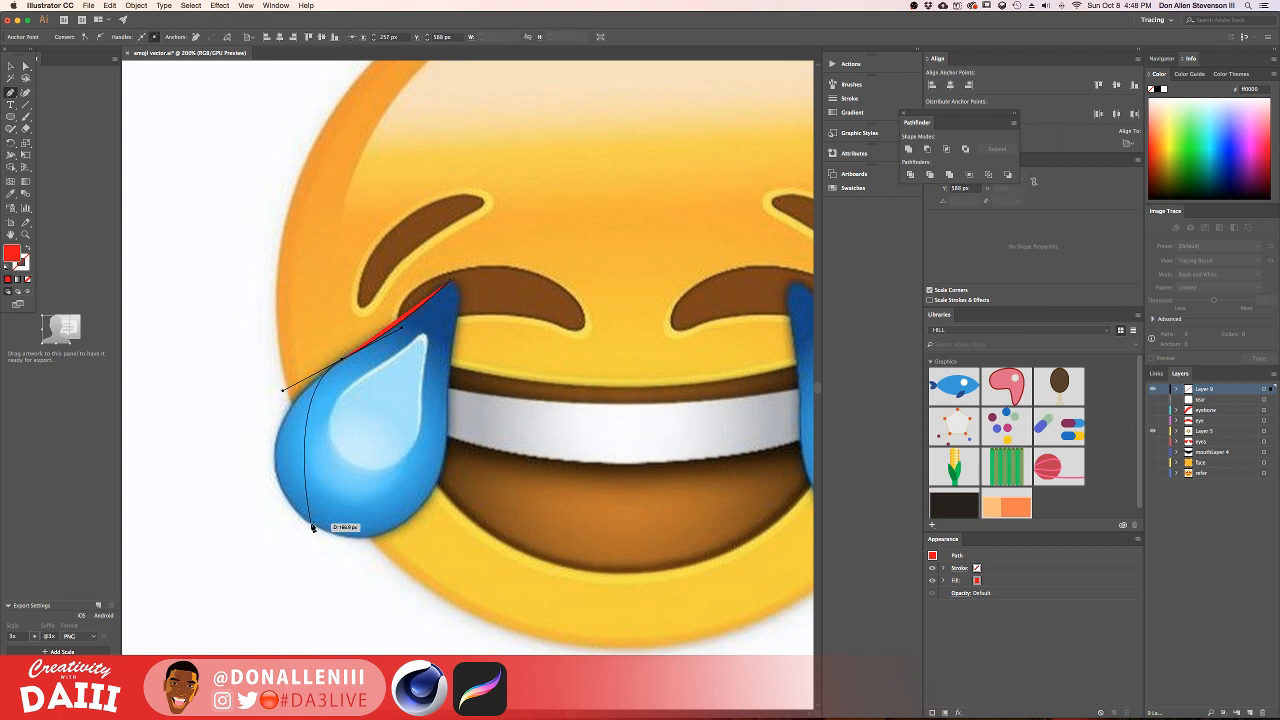
{"action": "left_click_drag", "start_coordinate": [311, 524], "coordinate": [386, 572]}
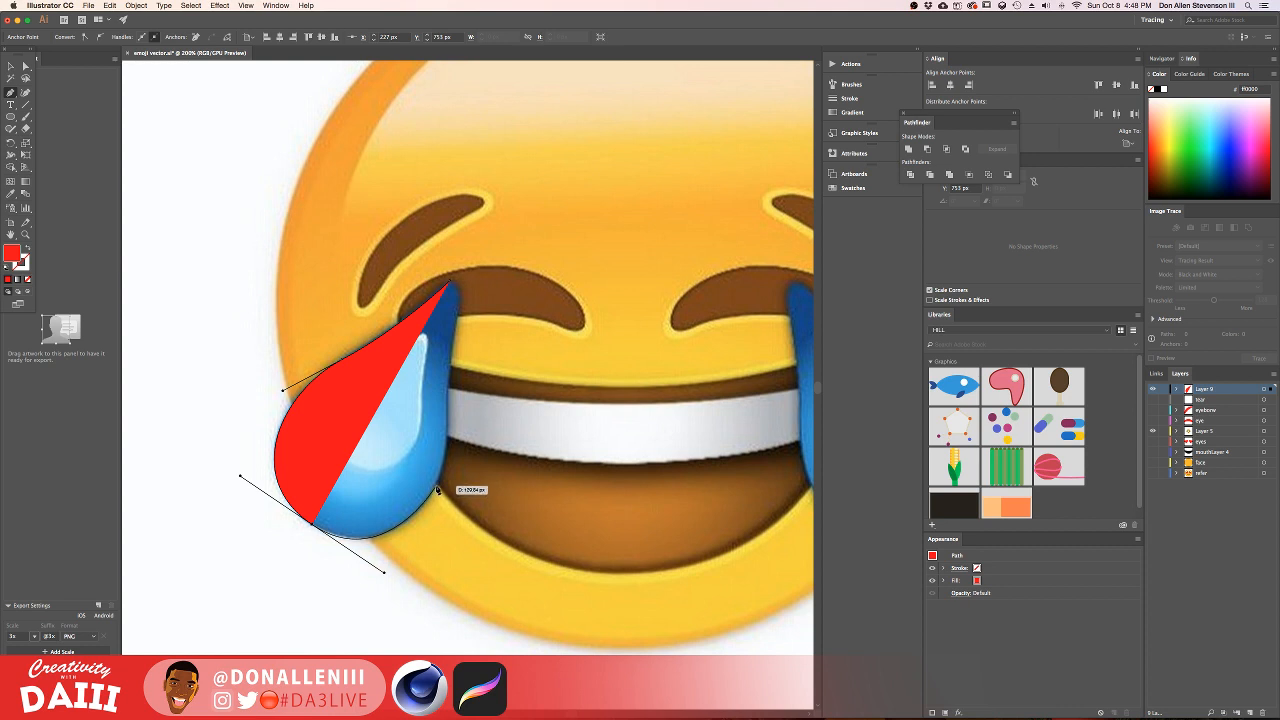
{"action": "left_click", "coordinate": [437, 485]}
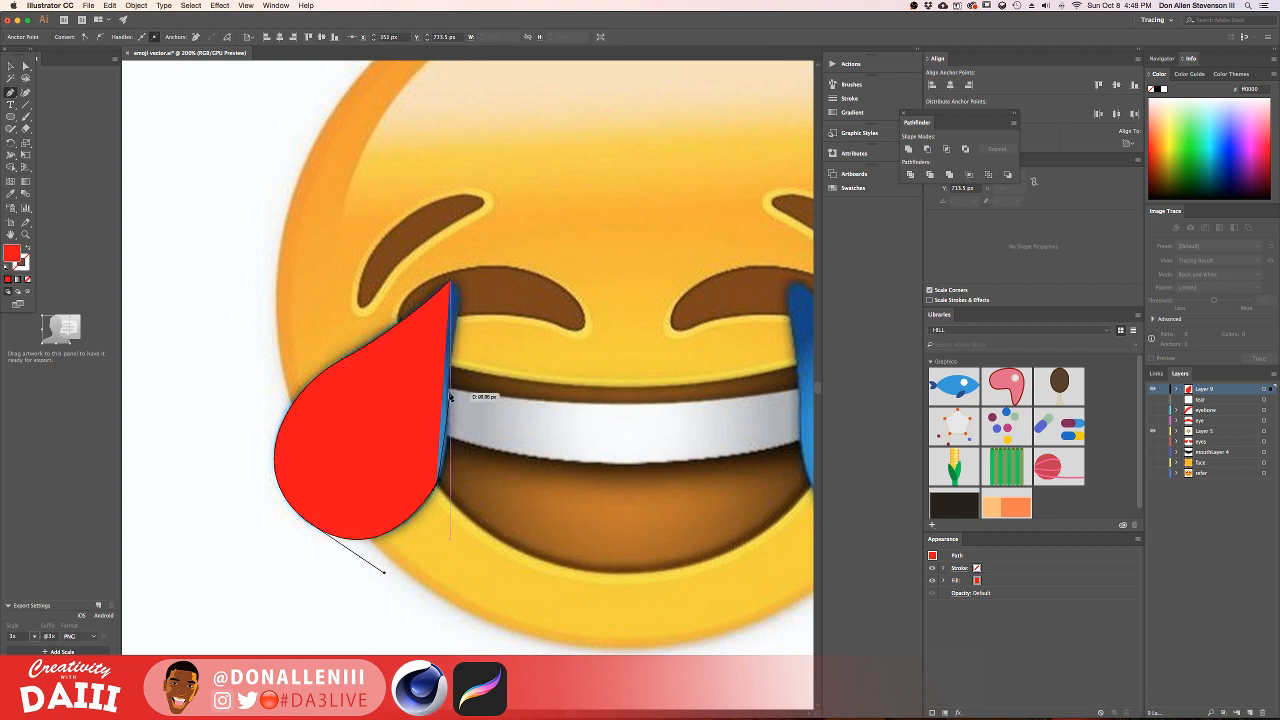
{"action": "left_click_drag", "start_coordinate": [446, 390], "coordinate": [443, 328]}
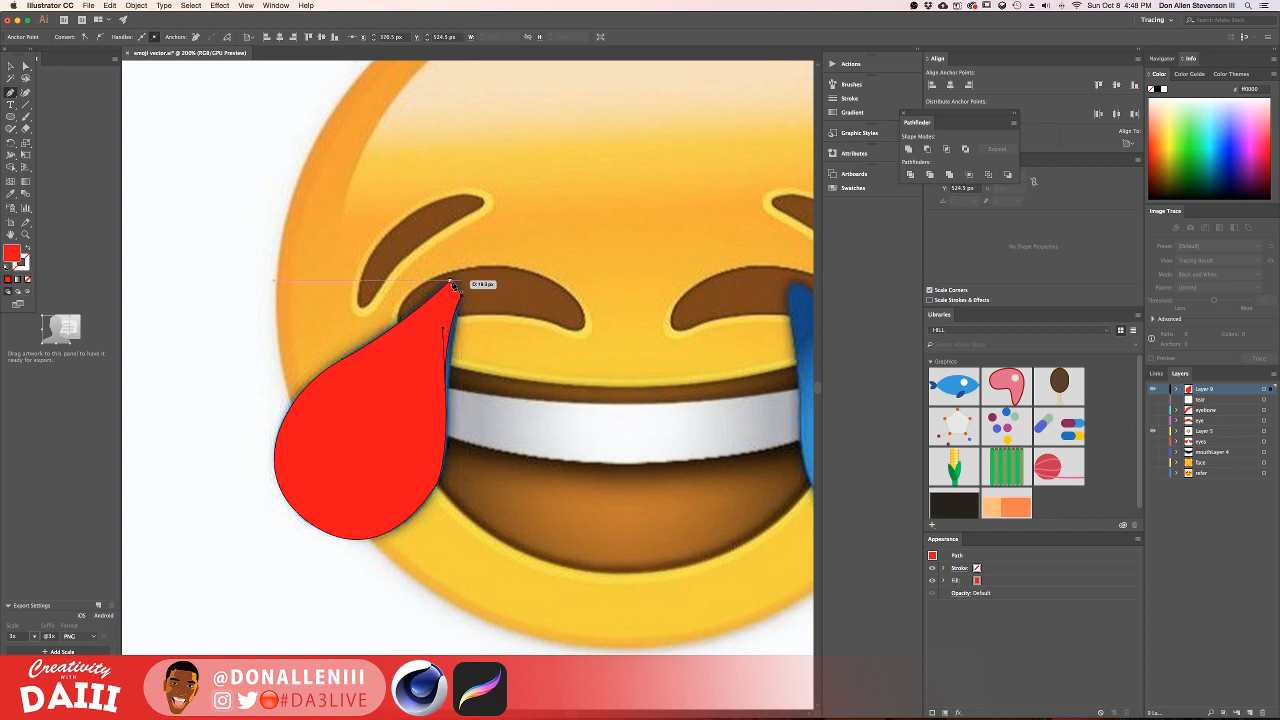
{"action": "left_click_drag", "start_coordinate": [451, 281], "coordinate": [430, 288]}
Step: Adjust the anchor point on the red teardrop's inner edge with the Direct Selection tool to match the reference tear
{"action": "left_click", "coordinate": [25, 66]}
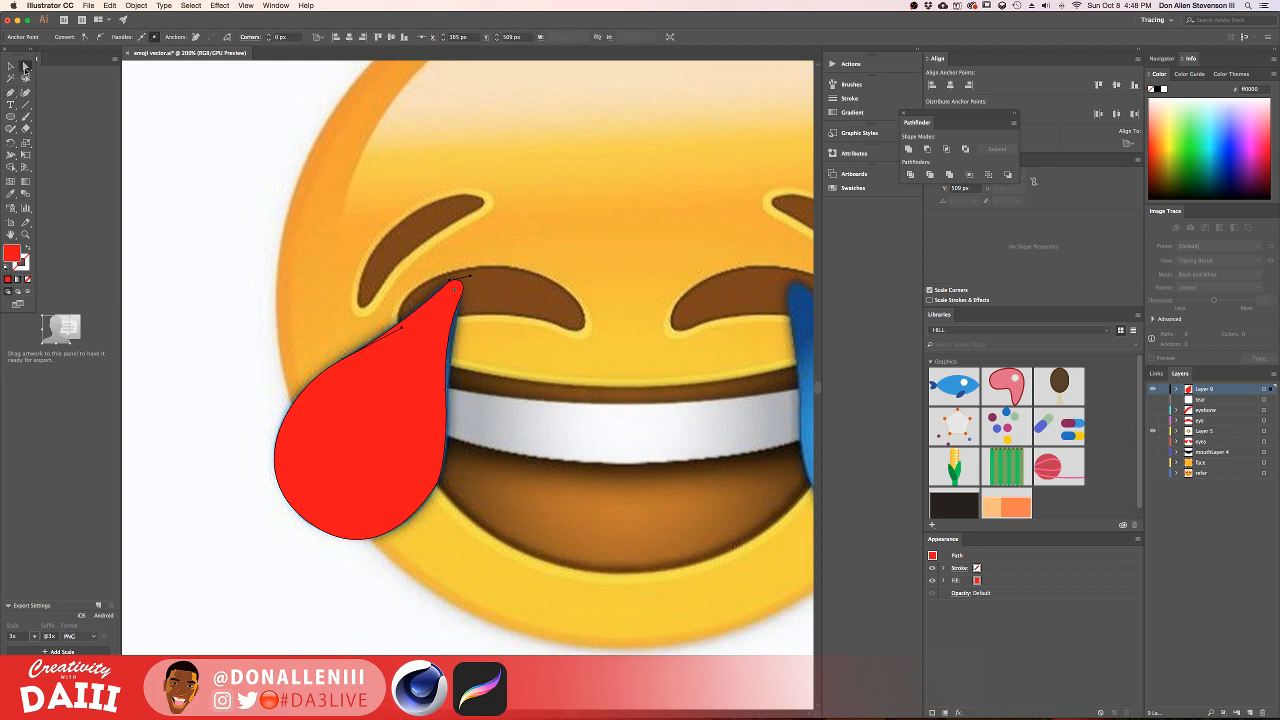
{"action": "scroll", "coordinate": [437, 287], "scroll_direction": "up", "scroll_amount": 3, "text": "alt"}
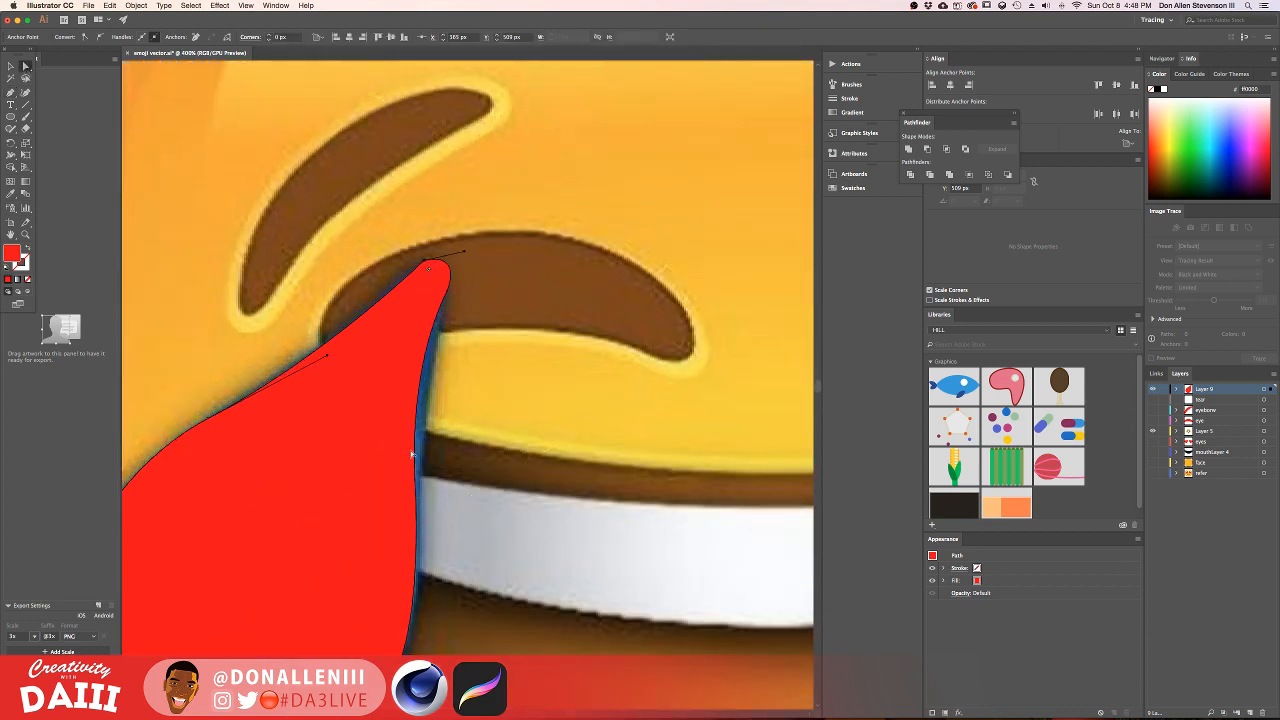
{"action": "left_click_drag", "start_coordinate": [418, 488], "coordinate": [419, 485]}
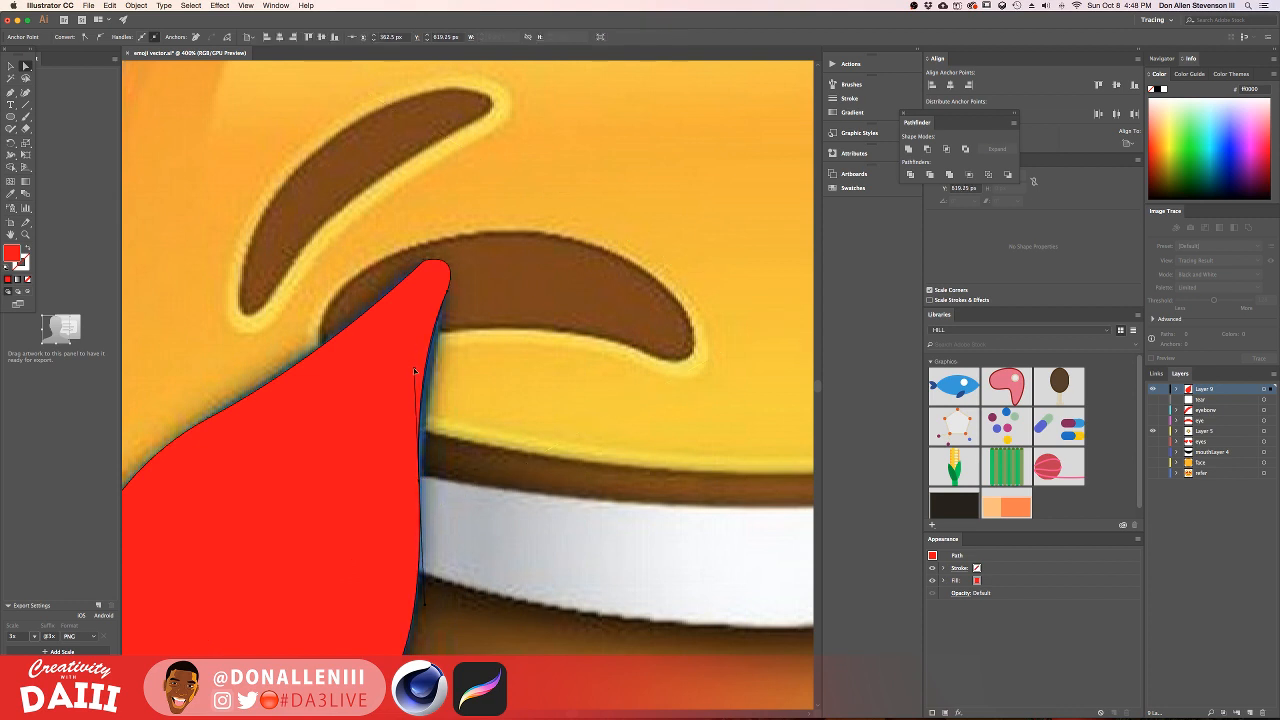
{"action": "left_click_drag", "start_coordinate": [415, 372], "coordinate": [415, 373]}
{"action": "scroll", "coordinate": [404, 400], "scroll_direction": "down", "scroll_amount": 5, "text": "alt"}
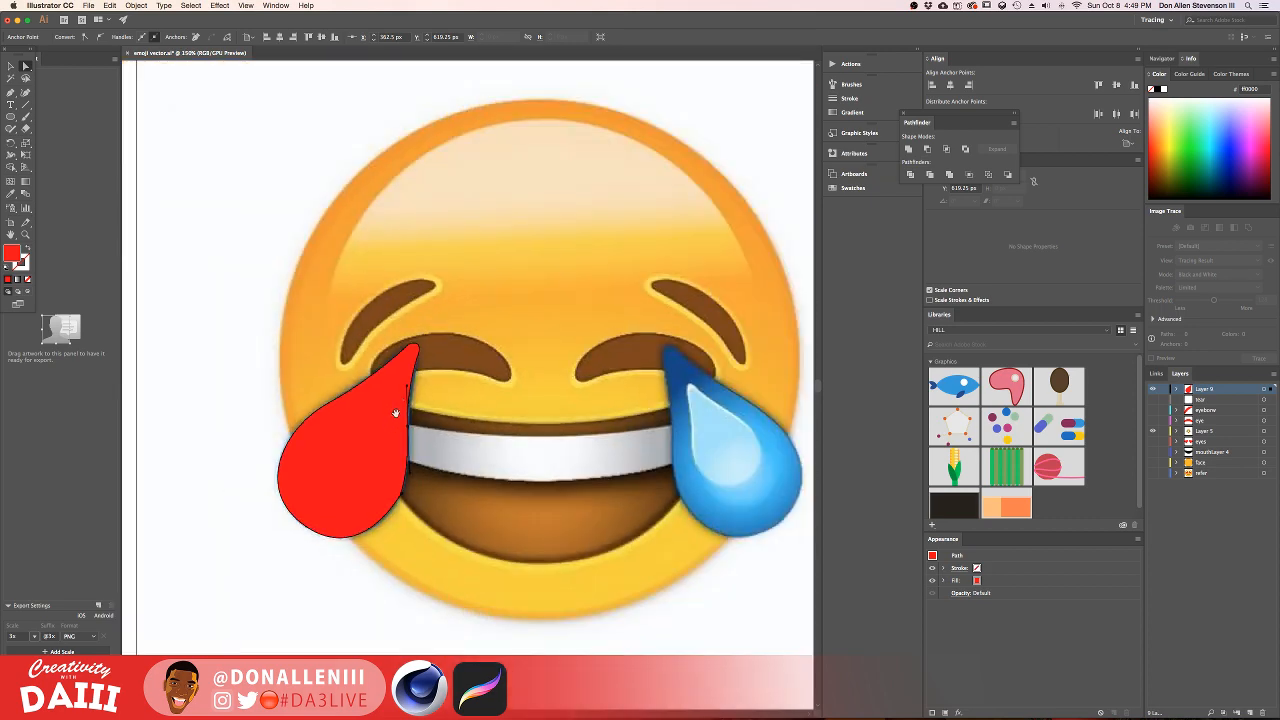
Step: Lengthen the upper handle of the inner-edge anchor to refine the curve below the tip, and select the whole teardrop
{"action": "scroll", "coordinate": [428, 349], "scroll_direction": "up", "scroll_amount": 2, "text": "alt"}
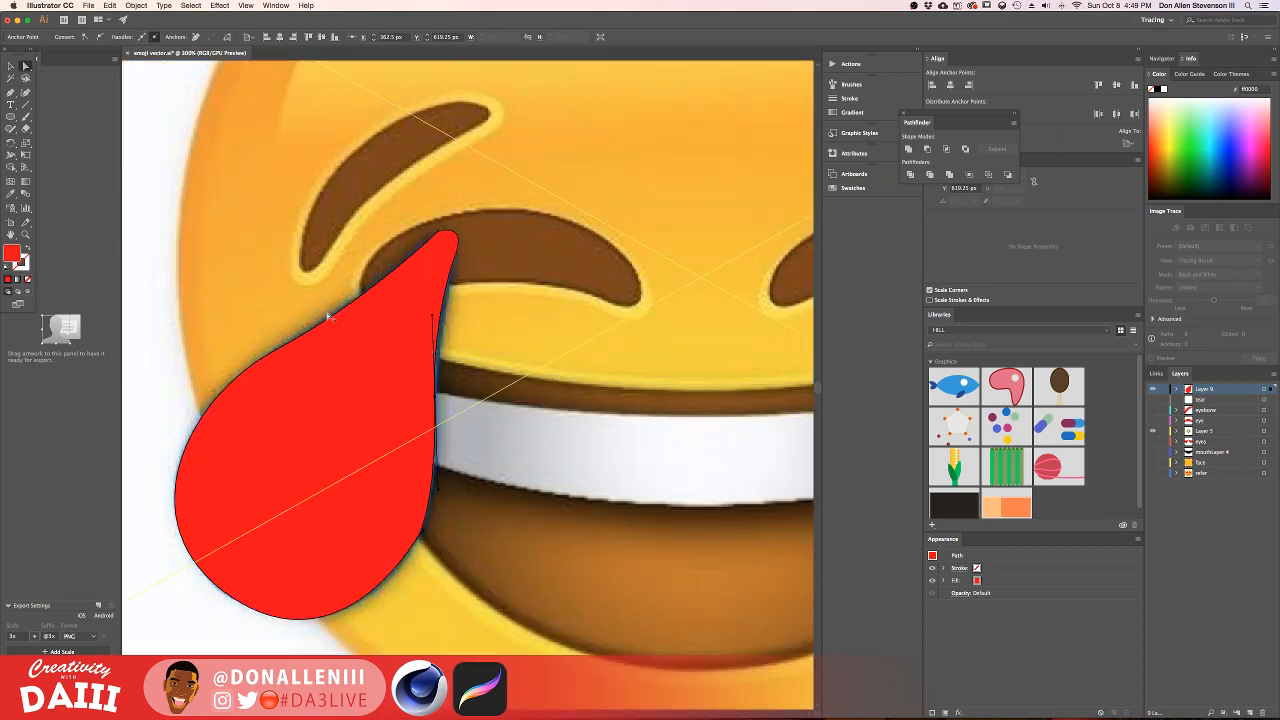
{"action": "scroll", "coordinate": [330, 300], "scroll_direction": "up", "scroll_amount": 1, "text": "alt"}
{"action": "scroll", "coordinate": [464, 316], "scroll_direction": "up", "scroll_amount": 1, "text": "alt"}
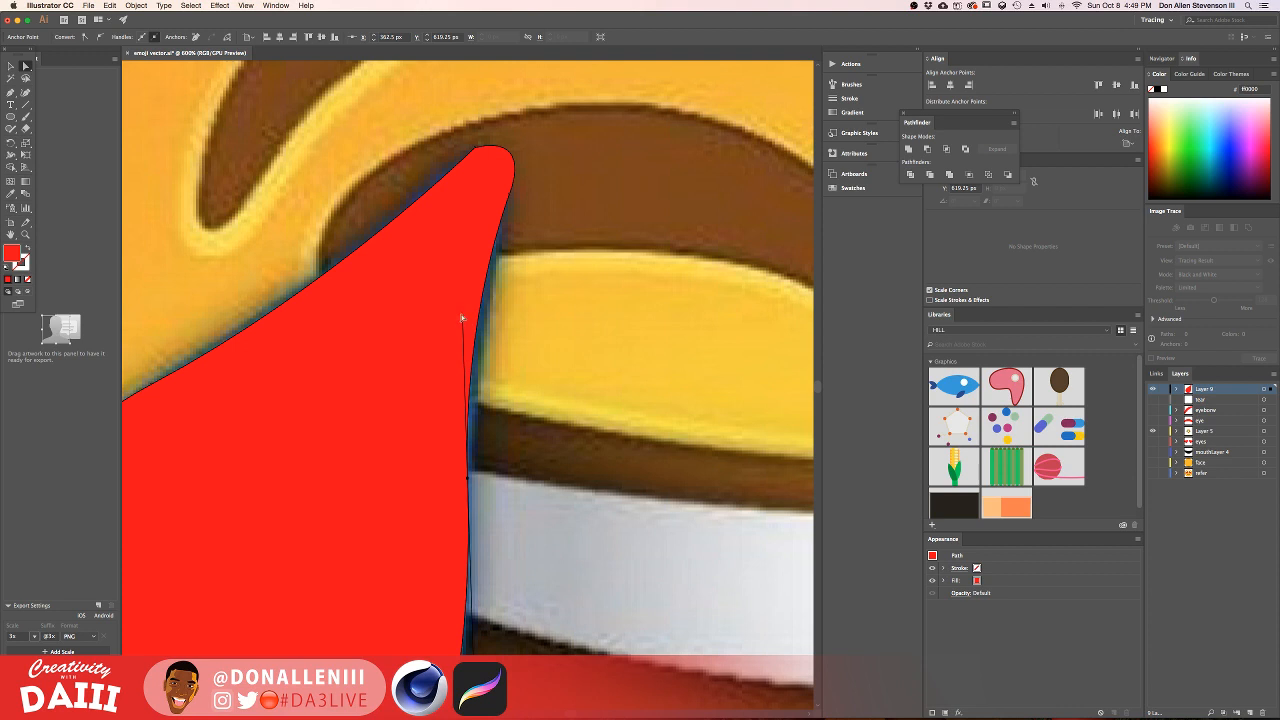
{"action": "mouse_move", "coordinate": [462, 318]}
{"action": "left_mouse_down"}
{"action": "mouse_move", "coordinate": [486, 320]}
{"action": "mouse_move", "coordinate": [463, 298]}
{"action": "left_mouse_up"}
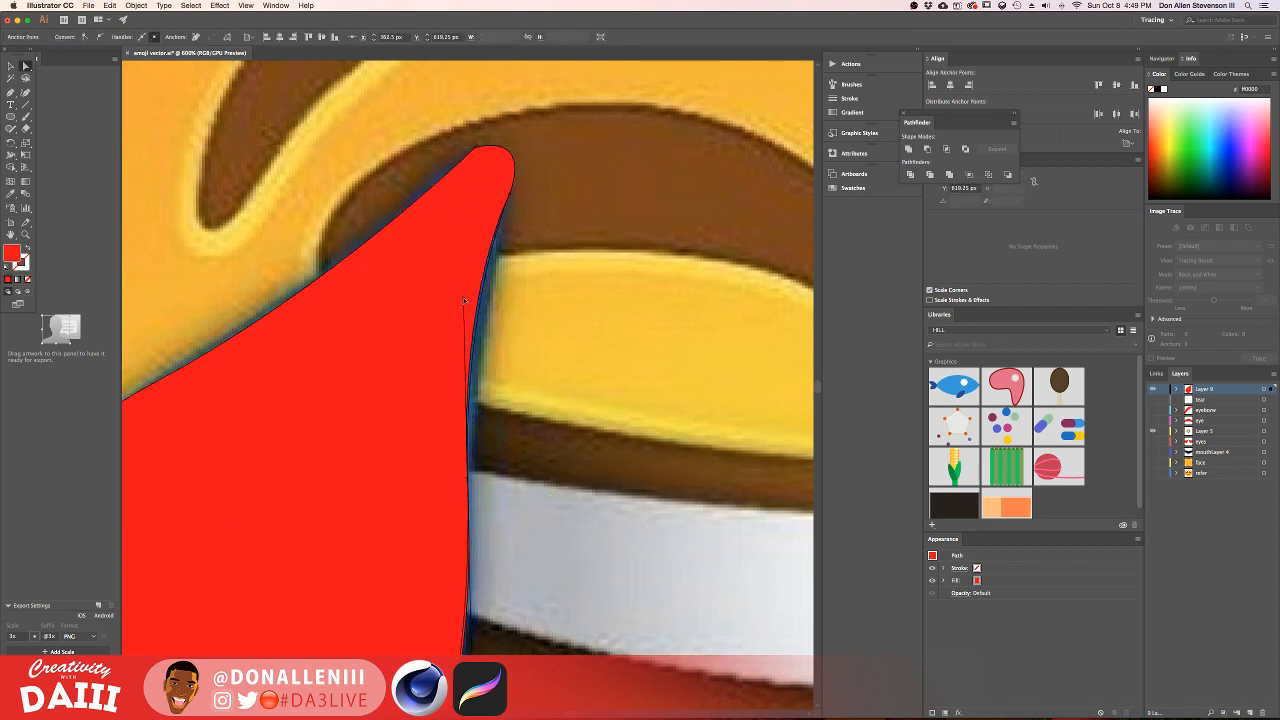
{"action": "left_click", "coordinate": [463, 297]}
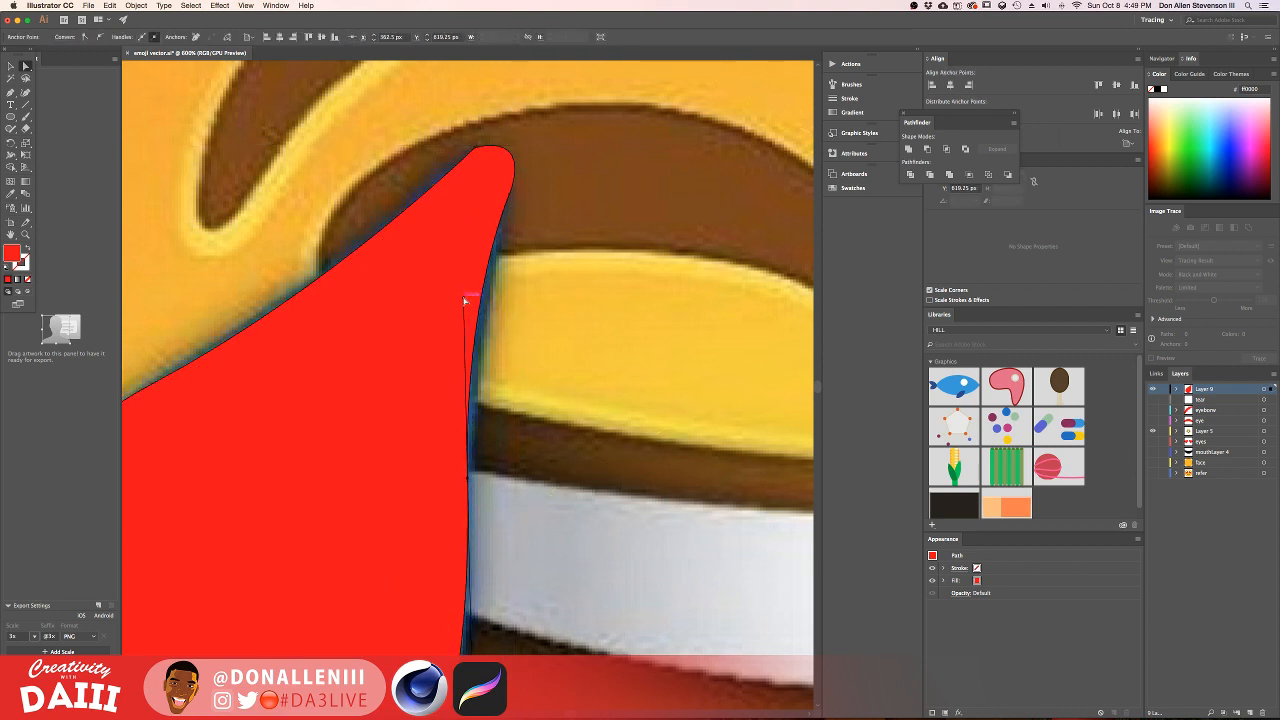
{"action": "left_click", "coordinate": [478, 153]}
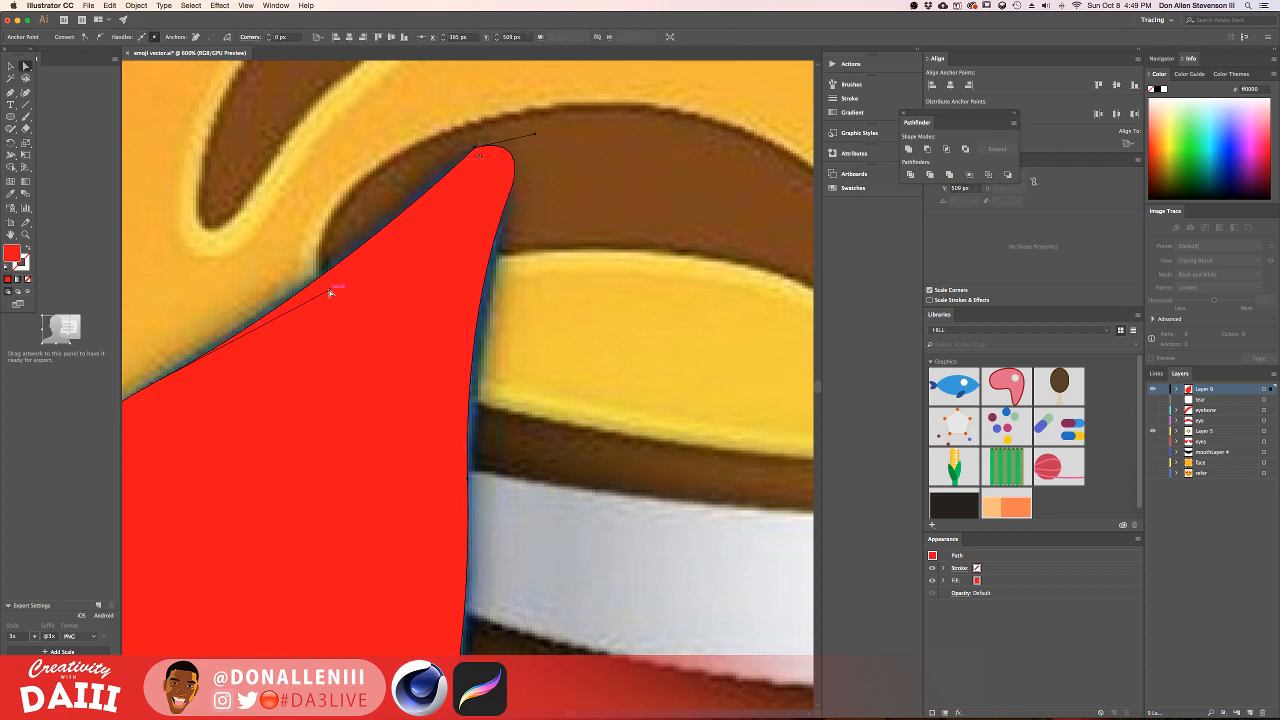
{"action": "key", "text": "super+minus"}
{"action": "key", "text": "super+minus"}
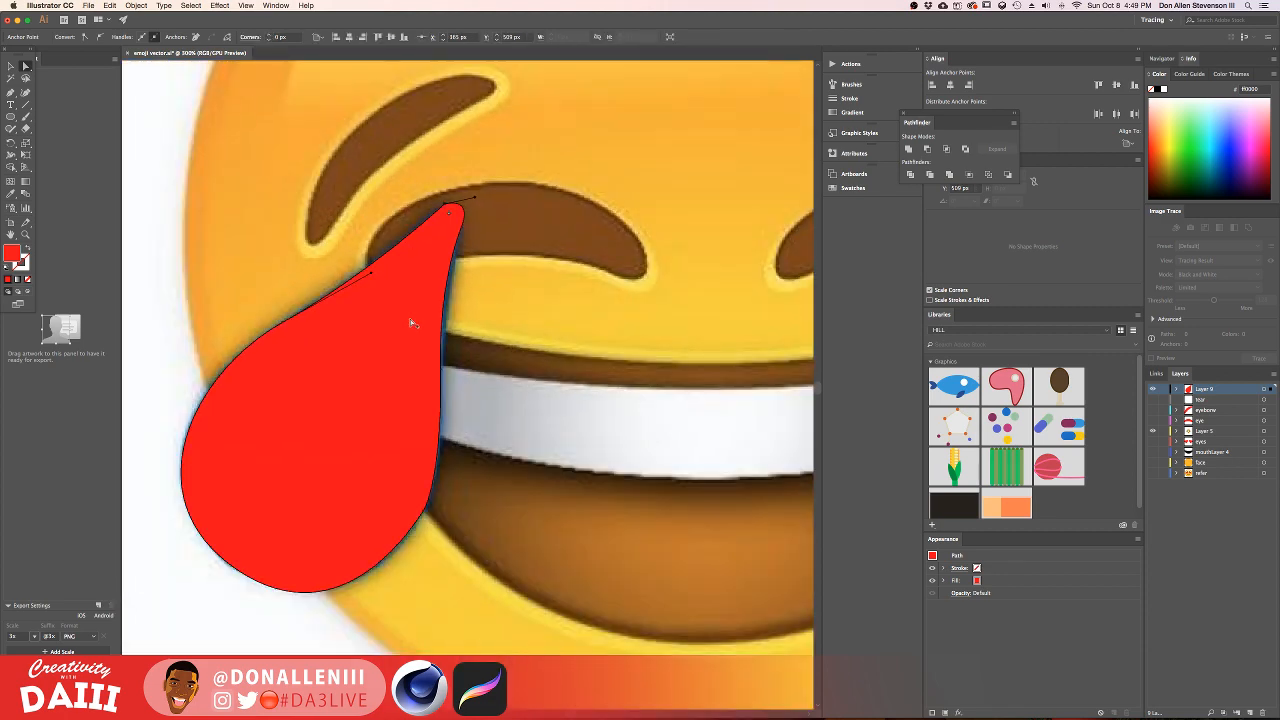
{"action": "left_click", "coordinate": [351, 366]}
{"action": "key", "text": "super+minus"}
{"action": "key", "text": "super+minus"}
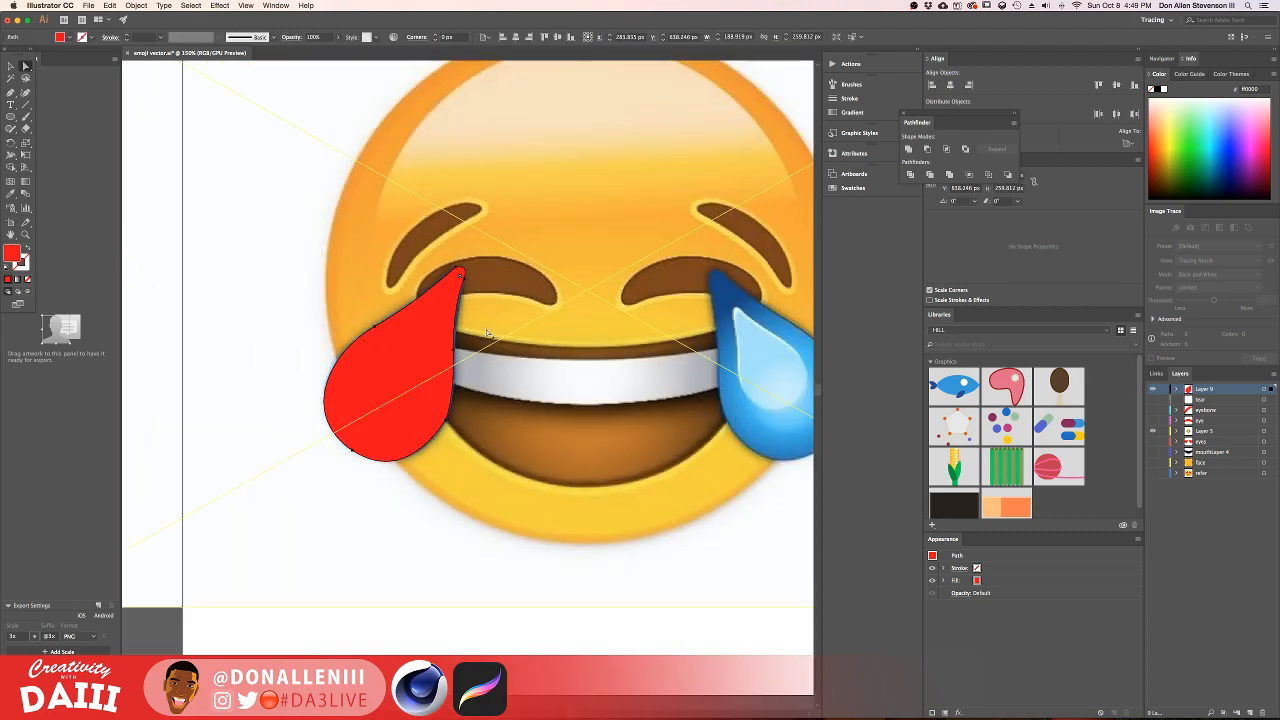
{"action": "key", "text": "super+equal"}
Step: Switch to the YouTube live dashboard in Chrome to check the live chat, and return to Illustrator
{"action": "key", "text": "ctrl+Up"}
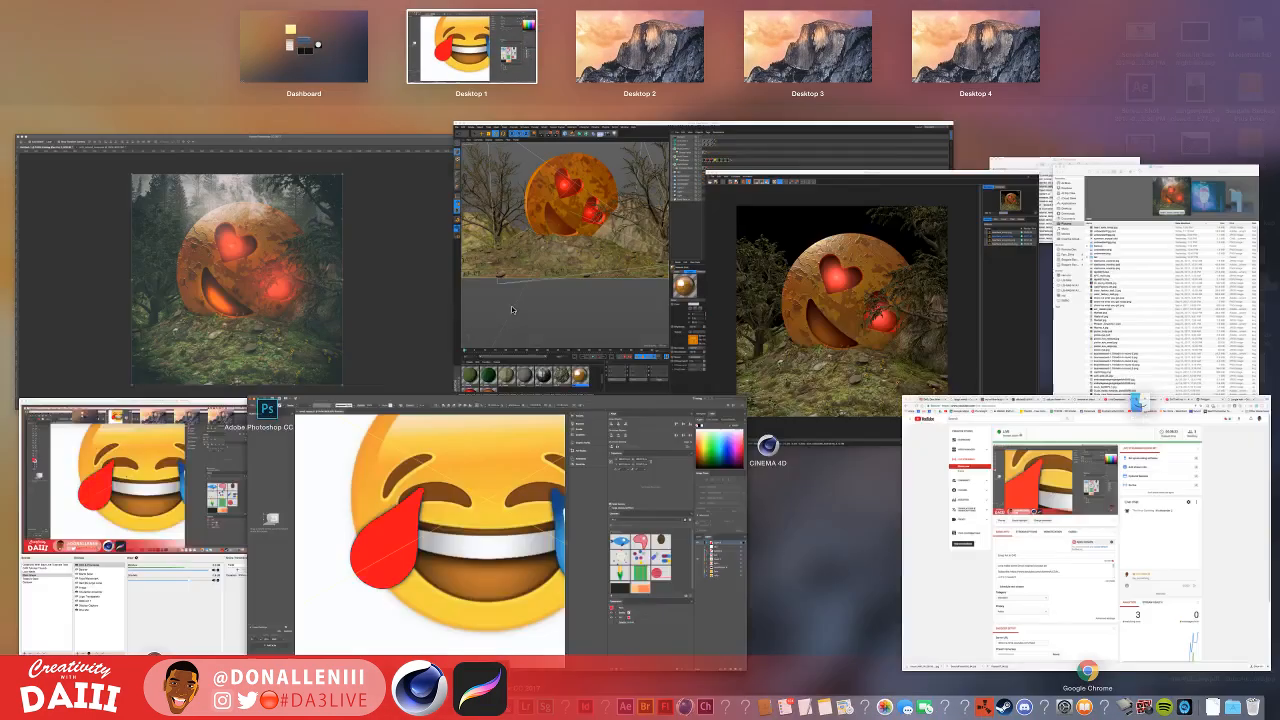
{"action": "left_click", "coordinate": [968, 483]}
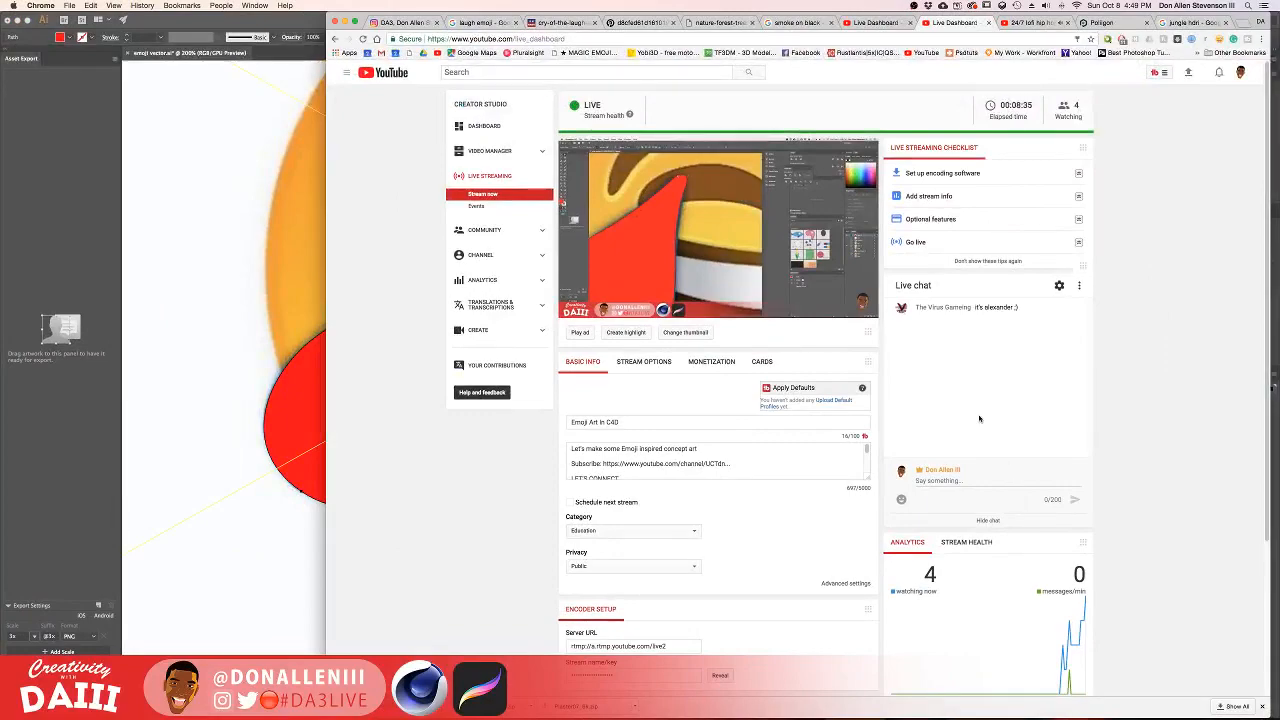
{"action": "key", "text": "ctrl+Up"}
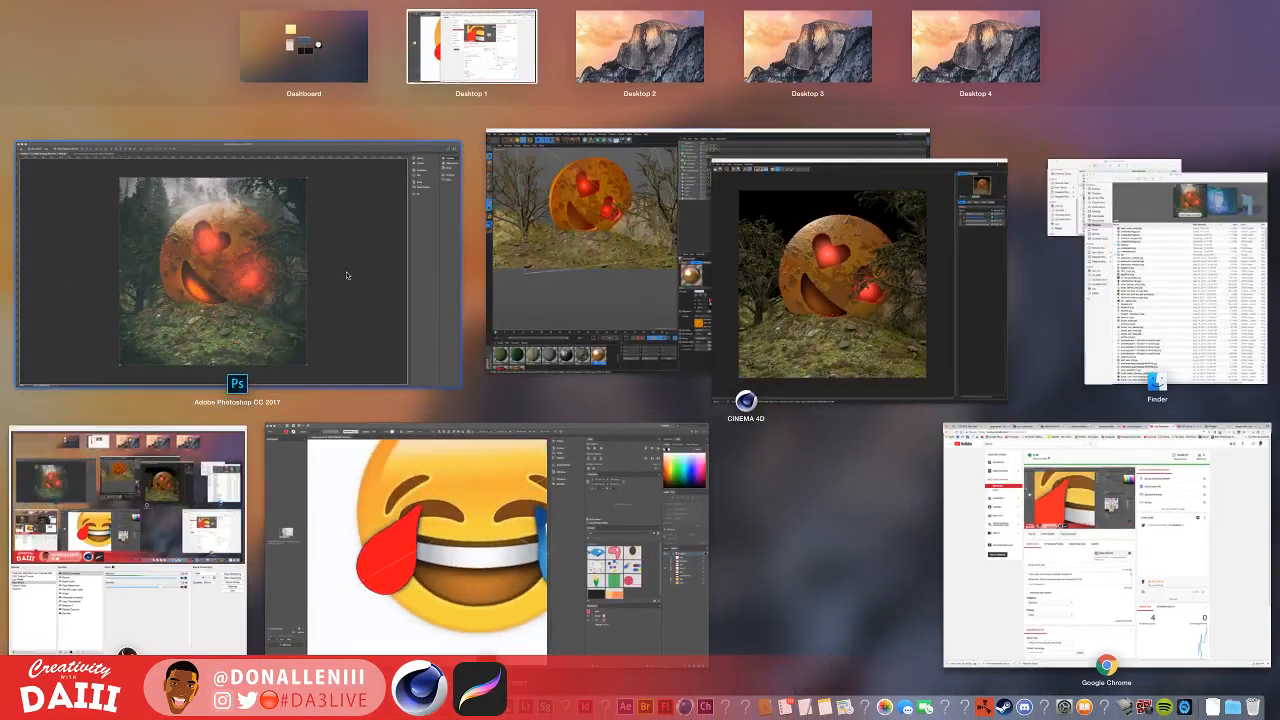
{"action": "left_click", "coordinate": [484, 435]}
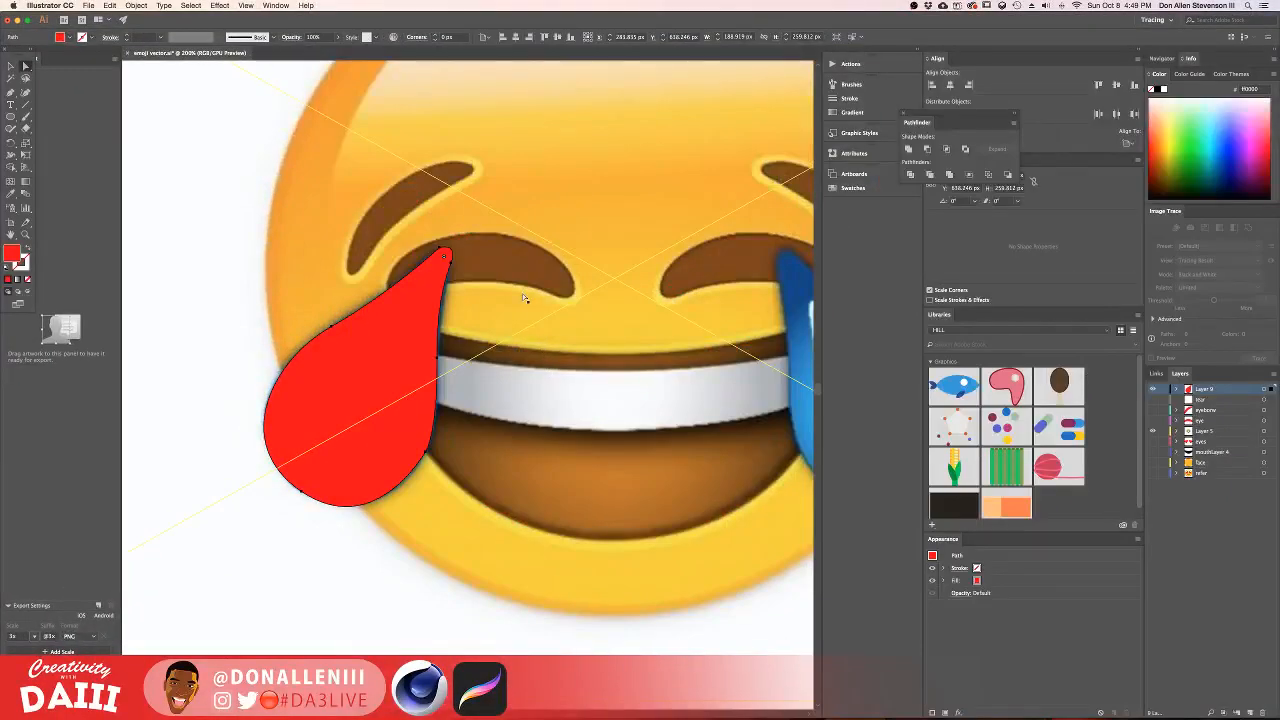
Step: Hide the traced teardrop's layer and try to move it into the empty tear layer below
{"action": "scroll", "coordinate": [523, 297], "scroll_direction": "right", "scroll_amount": 5}
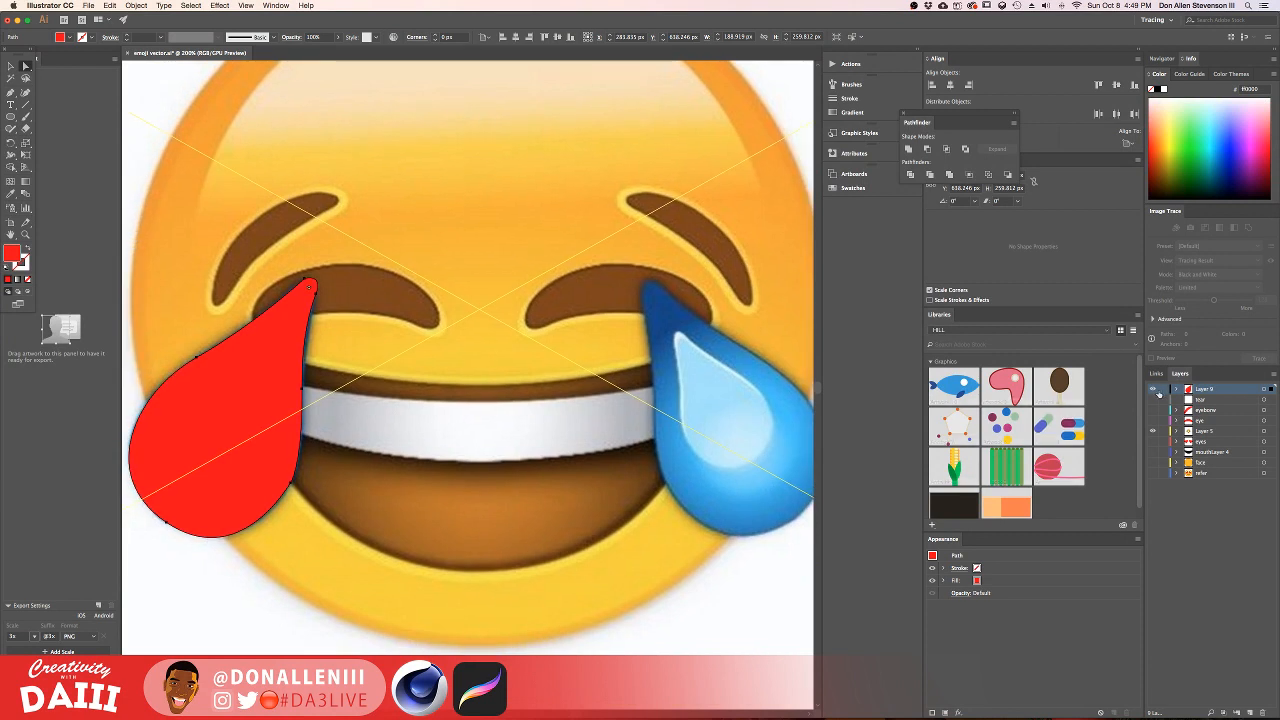
{"action": "left_click", "coordinate": [1154, 390]}
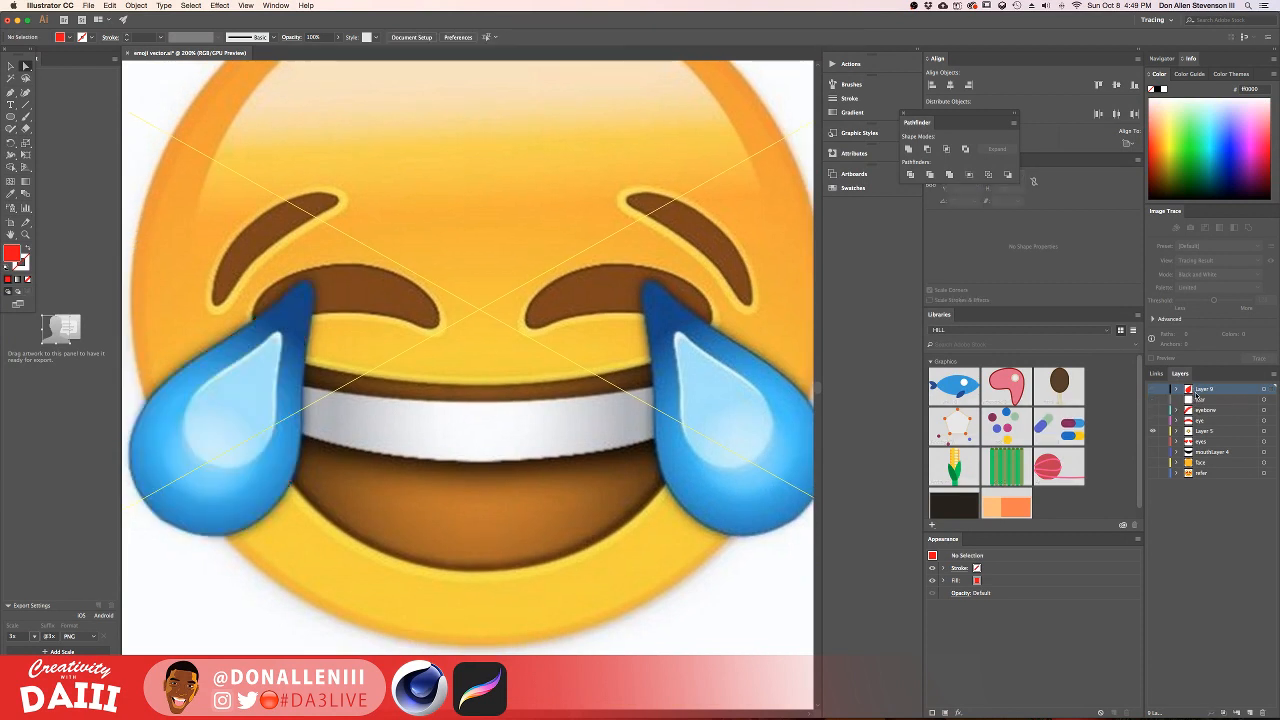
{"action": "left_click_drag", "start_coordinate": [1196, 391], "coordinate": [1202, 399]}
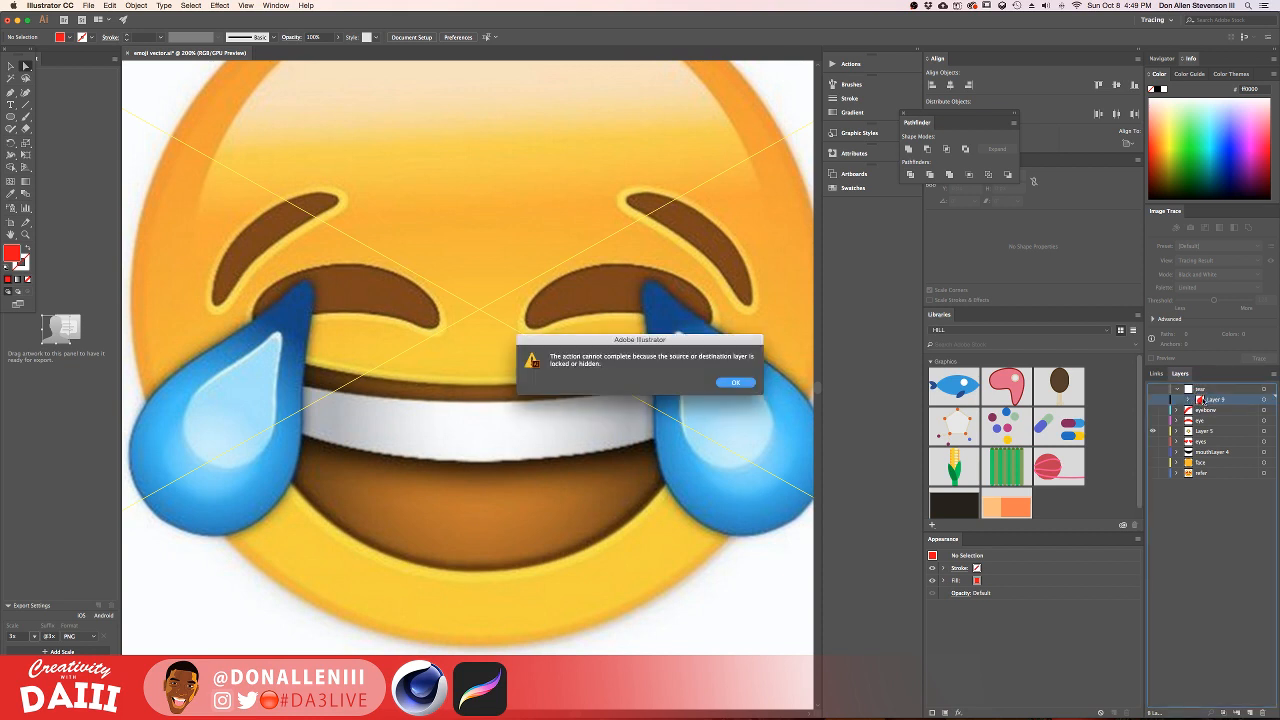
{"action": "left_click", "coordinate": [736, 382]}
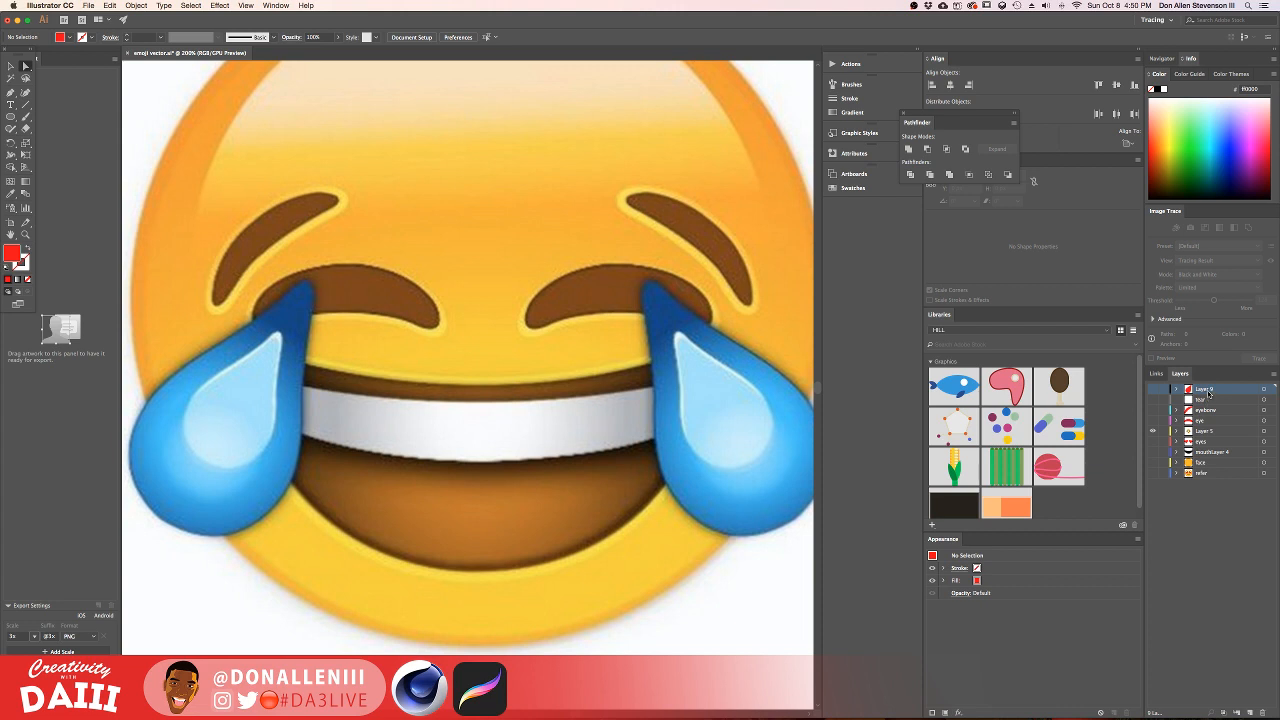
Step: Rename the traced teardrop's layer "tear" and check its artwork by toggling the layer's visibility
{"action": "double_click", "coordinate": [1204, 389]}
{"action": "type", "text": "tear"}
{"action": "key", "text": "Return"}
{"action": "left_click", "coordinate": [1156, 390]}
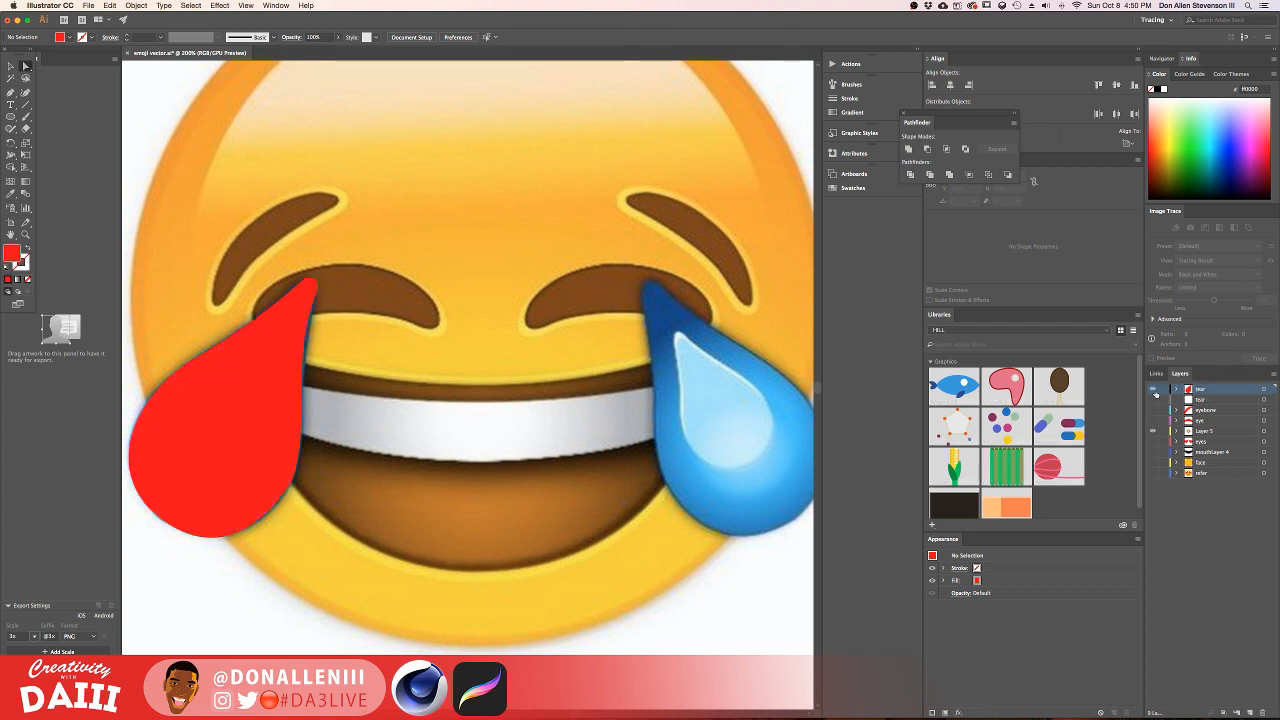
{"action": "left_click", "coordinate": [1156, 390]}
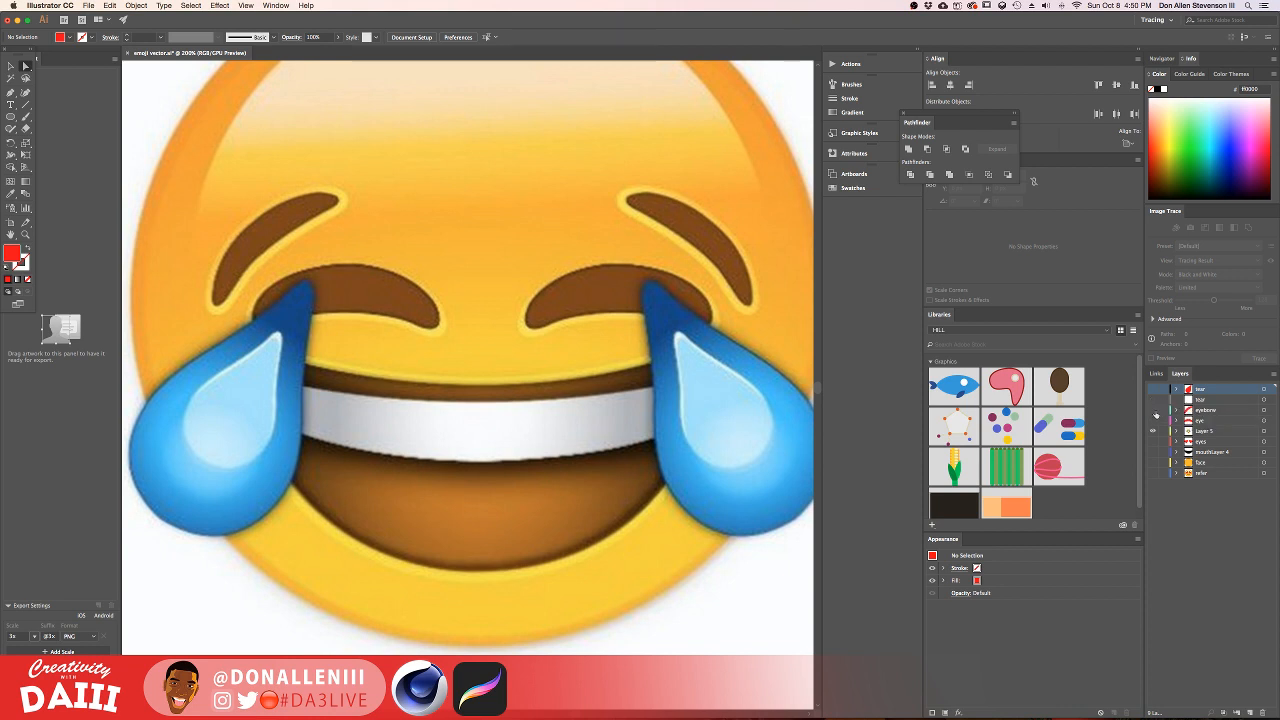
Step: Make the eye, eyebrow and traced tear layers visible together over the reference emoji
{"action": "left_click", "coordinate": [1156, 411]}
{"action": "left_click", "coordinate": [1156, 411]}
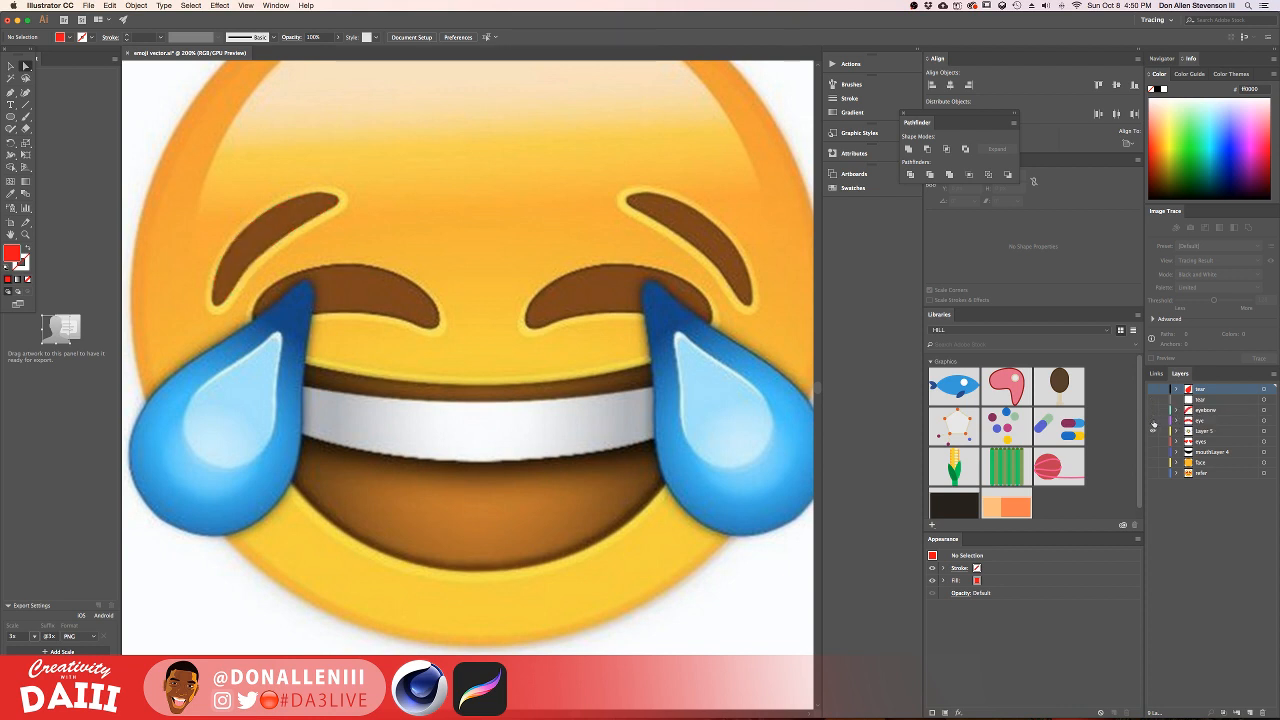
{"action": "left_click", "coordinate": [1153, 422]}
{"action": "left_click", "coordinate": [1153, 422]}
{"action": "left_click", "coordinate": [1153, 422]}
{"action": "left_click", "coordinate": [1156, 411]}
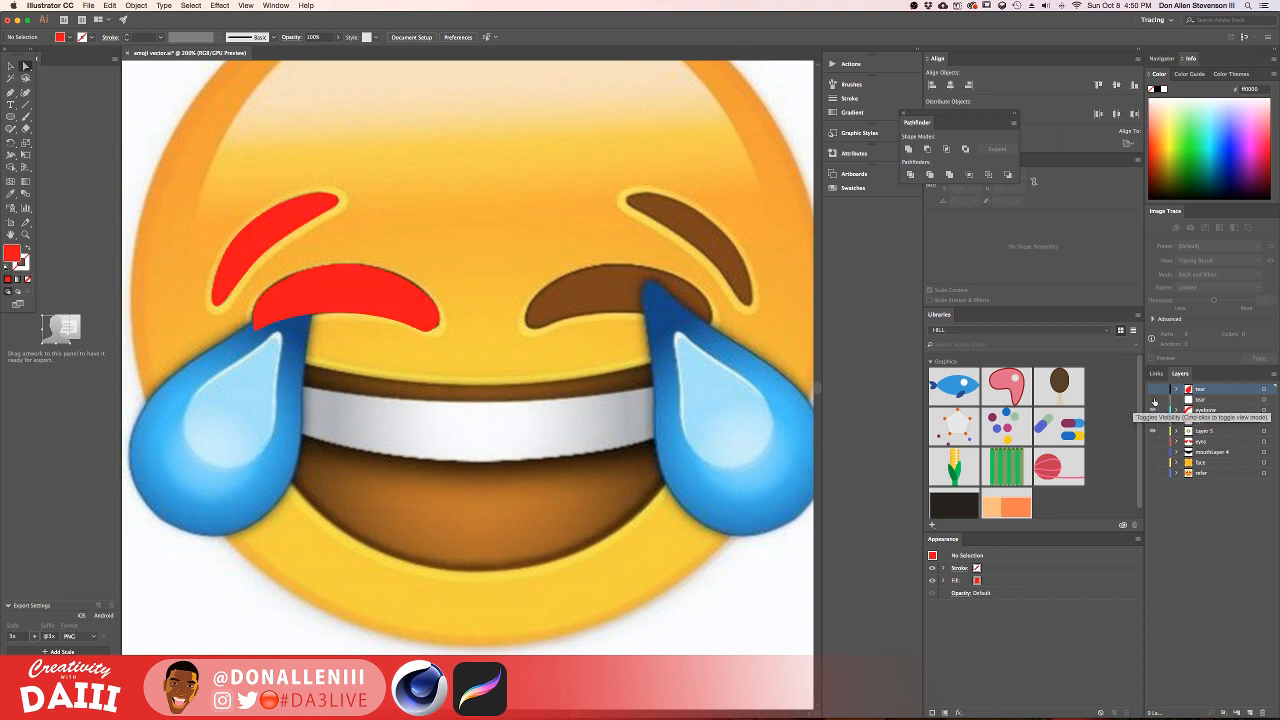
{"action": "left_click", "coordinate": [1153, 389]}
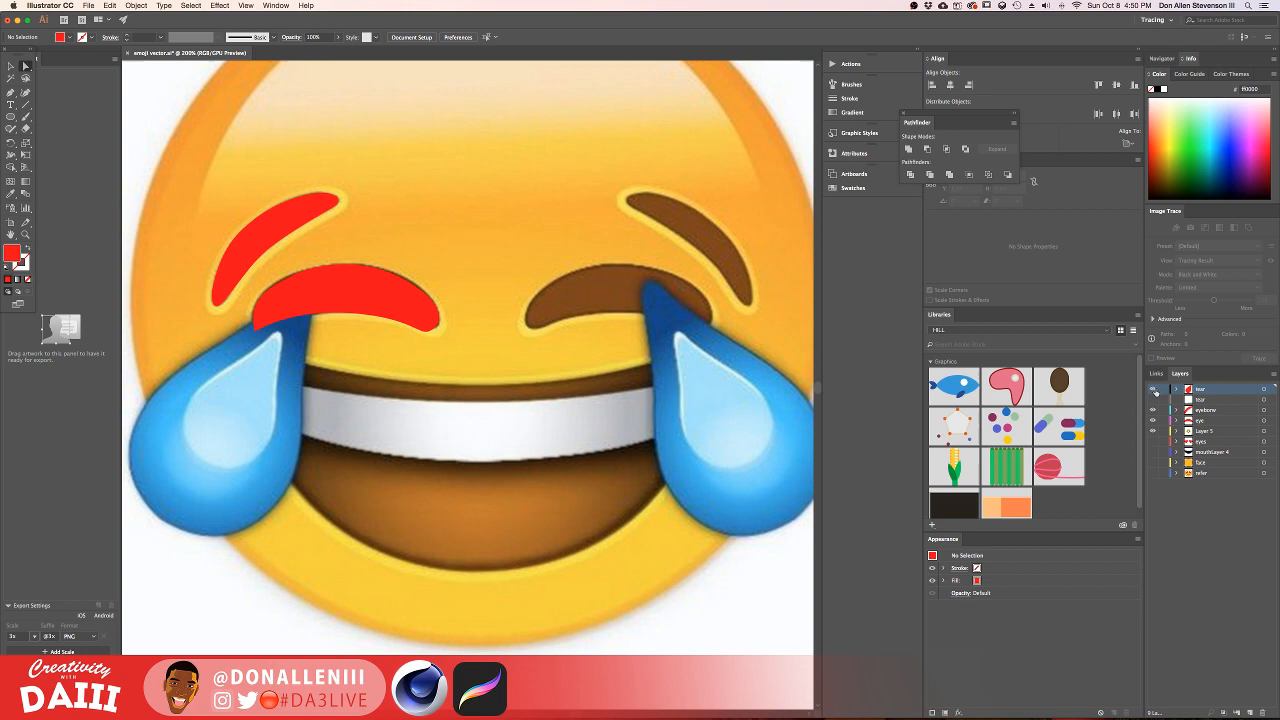
Step: Delete the empty duplicate tear layer and make the eye layer active
{"action": "left_click", "coordinate": [1204, 400]}
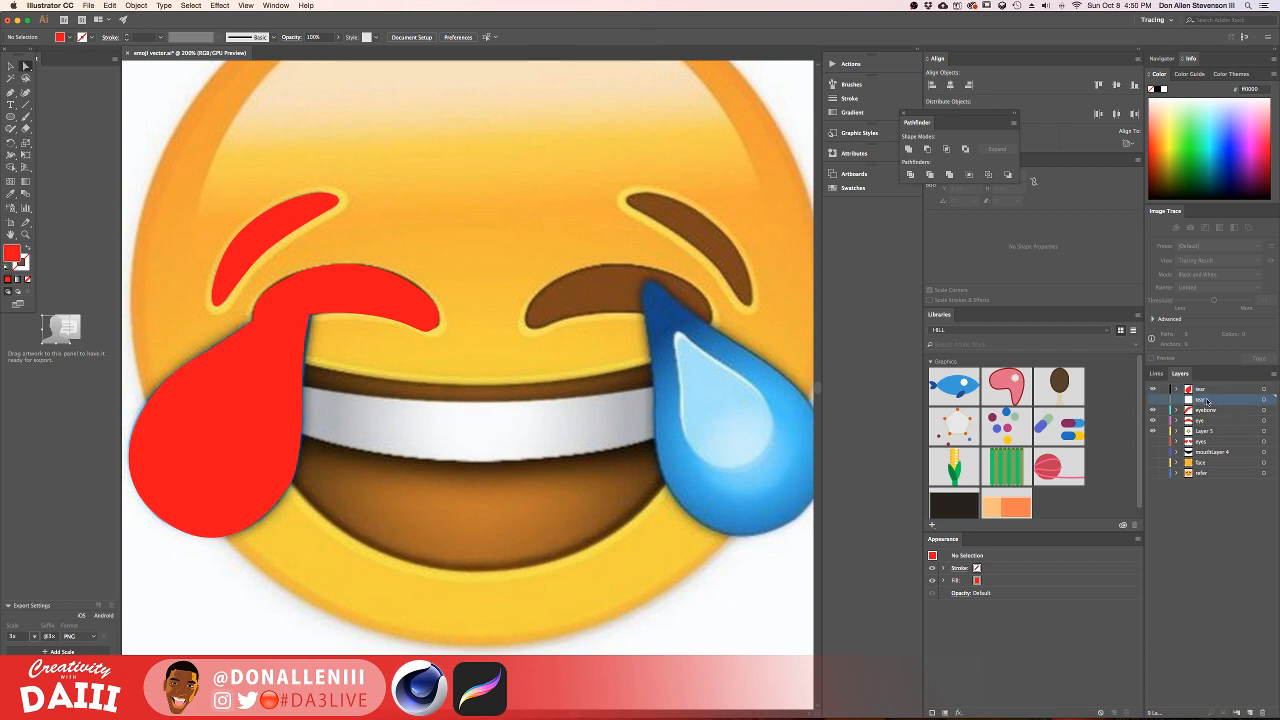
{"action": "left_click_drag", "start_coordinate": [1207, 402], "coordinate": [1263, 712]}
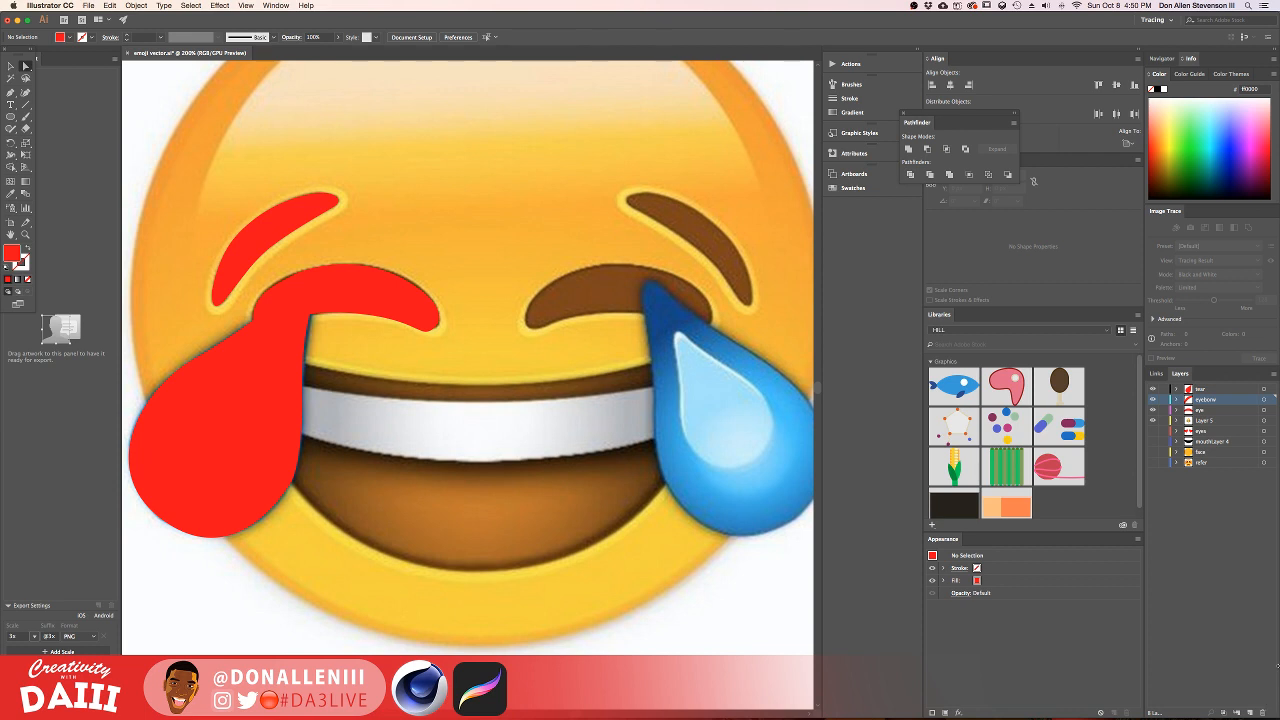
{"action": "left_click", "coordinate": [1202, 411]}
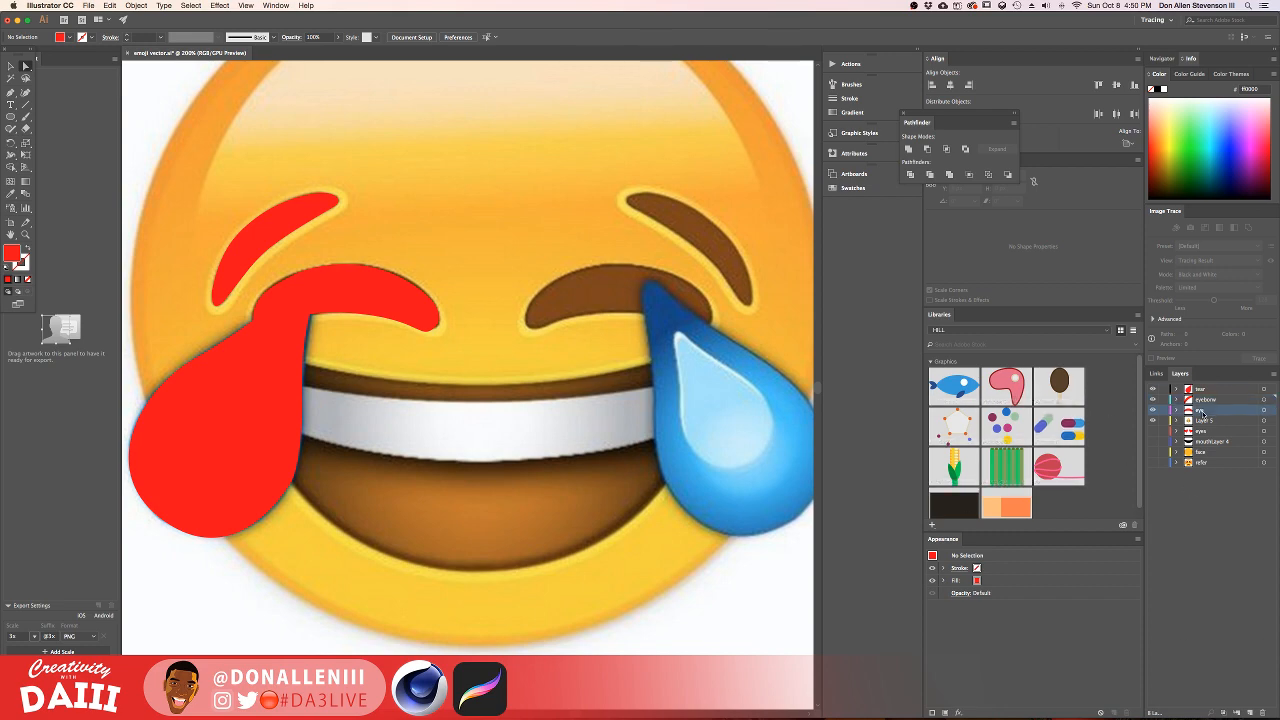
Step: Switch to Photoshop to examine the finished heart-eyed emoji artwork up close, and return to the Illustrator tracing
{"action": "scroll", "coordinate": [457, 330], "scroll_direction": "down", "scroll_amount": 2, "text": "alt"}
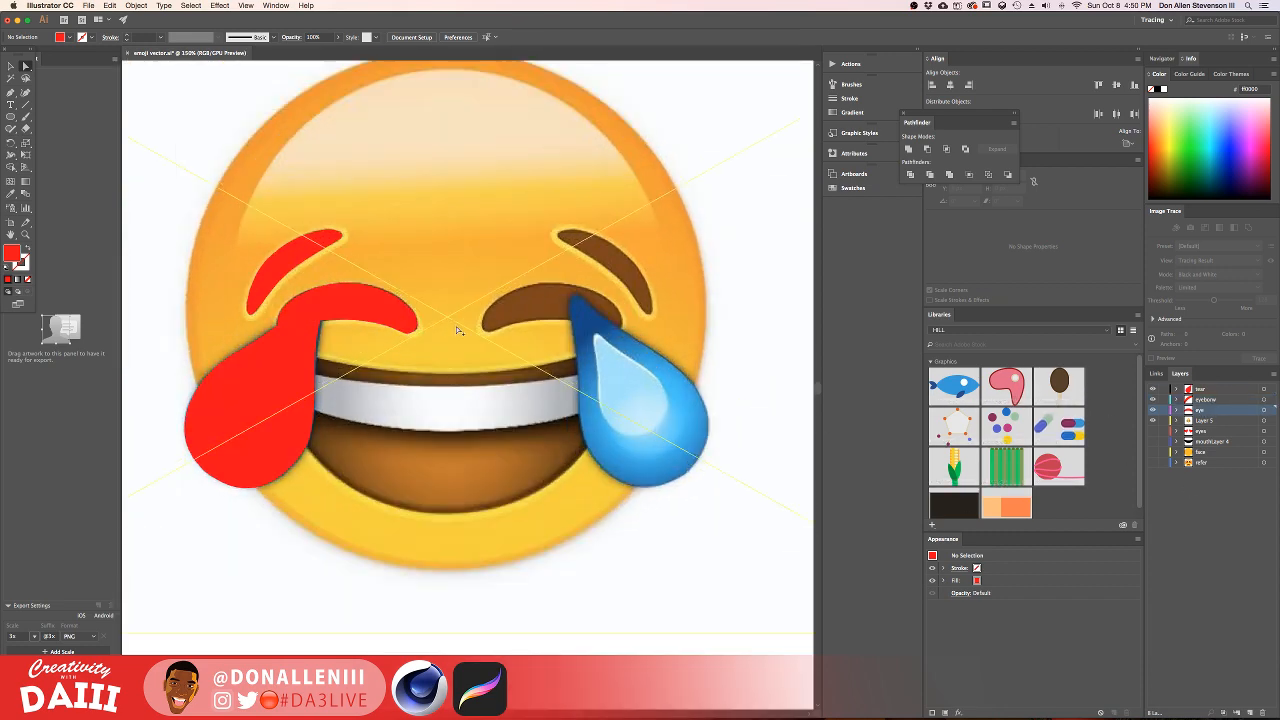
{"action": "key", "text": "ctrl+Up"}
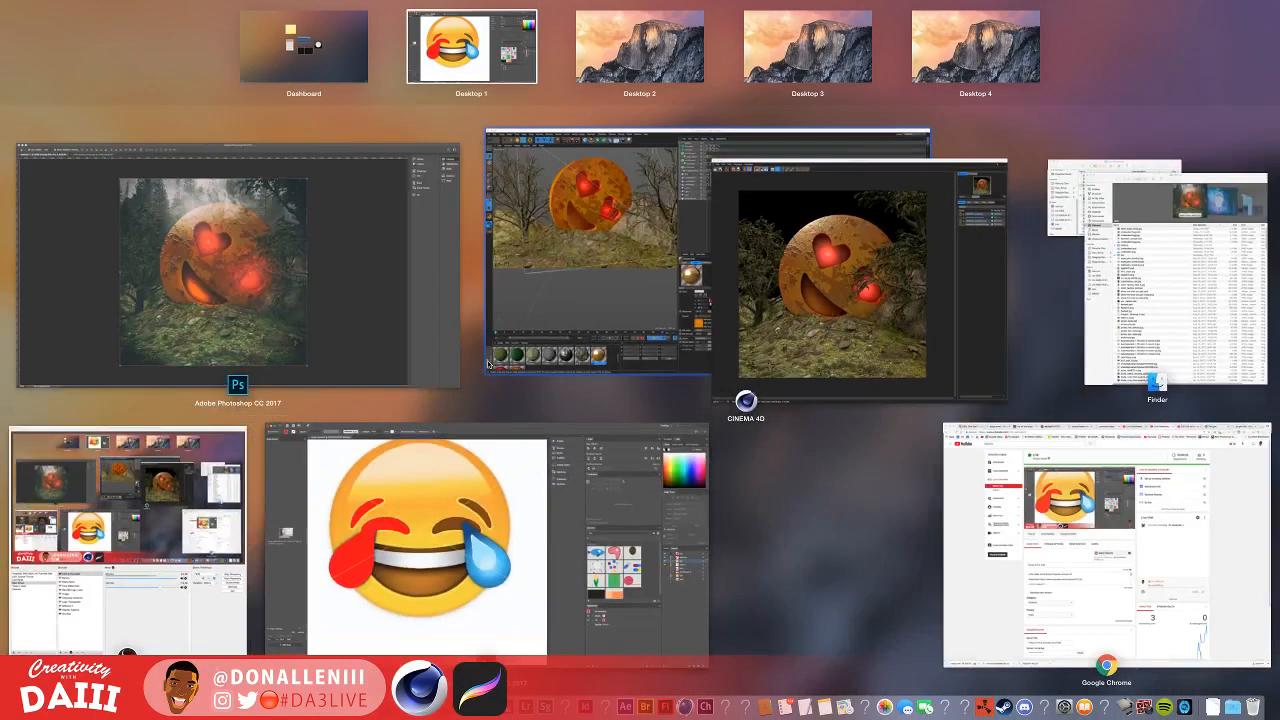
{"action": "left_click", "coordinate": [231, 285]}
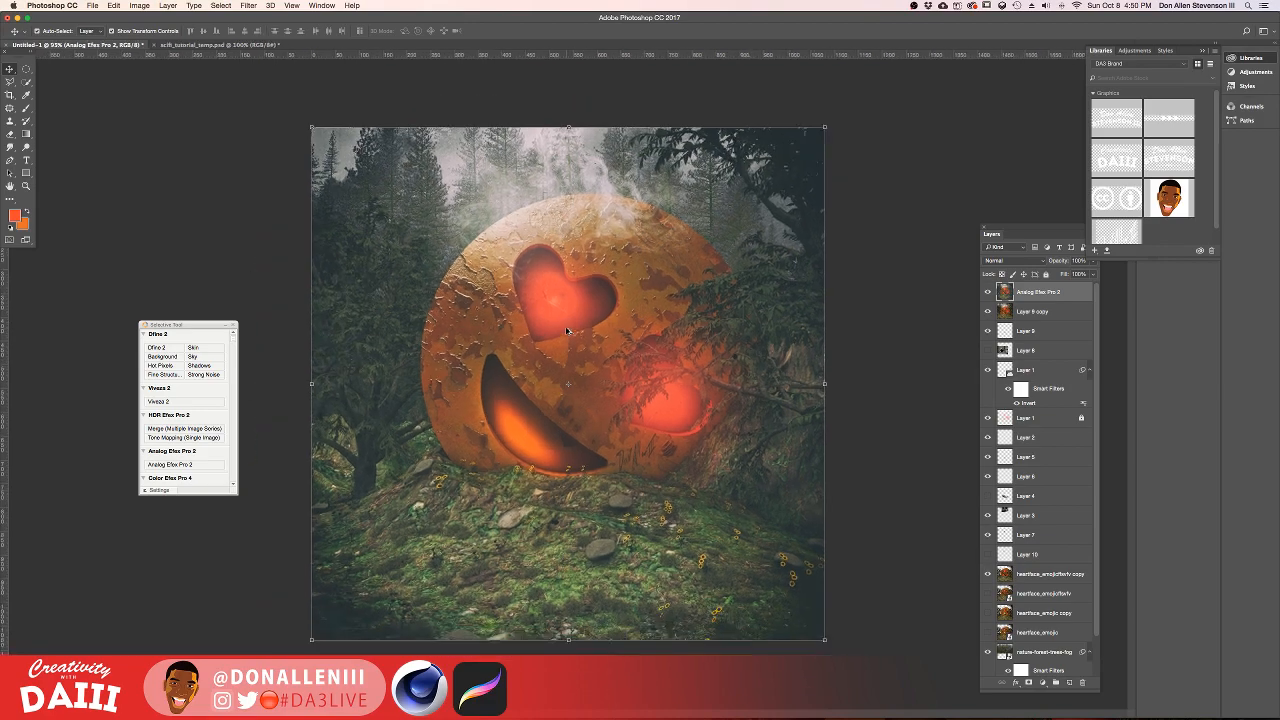
{"action": "scroll", "coordinate": [569, 330], "scroll_direction": "up", "scroll_amount": 5, "text": "alt"}
{"action": "left_click_drag", "start_coordinate": [667, 297], "coordinate": [528, 207]}
{"action": "scroll", "coordinate": [528, 207], "scroll_direction": "down", "scroll_amount": 10, "text": "alt"}
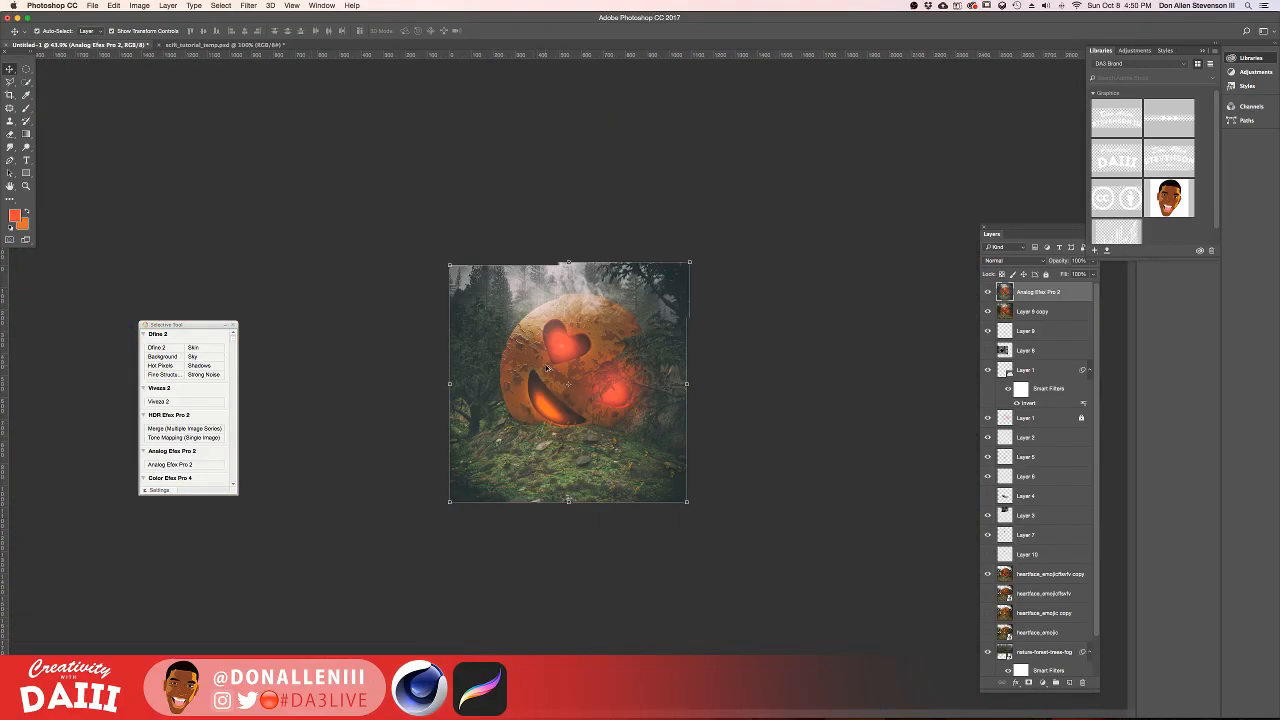
{"action": "scroll", "coordinate": [547, 368], "scroll_direction": "up", "scroll_amount": 7, "text": "alt"}
{"action": "scroll", "coordinate": [547, 368], "scroll_direction": "down", "scroll_amount": 7, "text": "alt"}
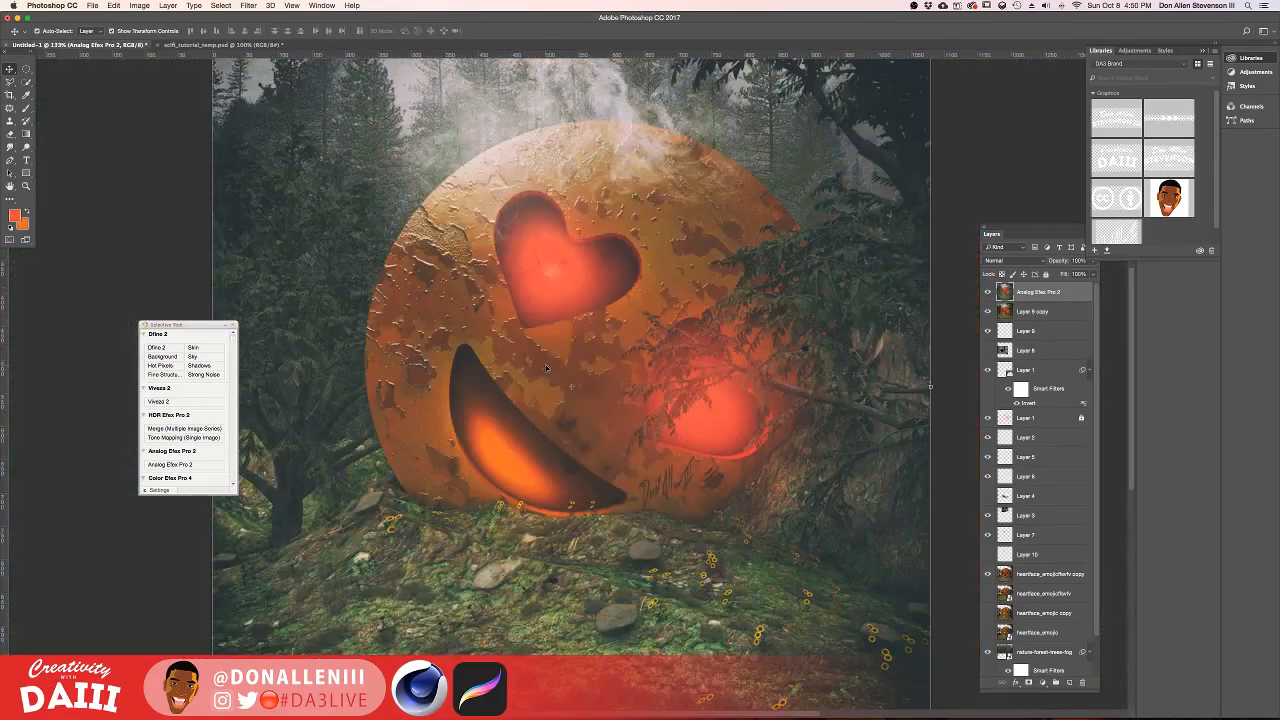
{"action": "key", "text": "ctrl+Up"}
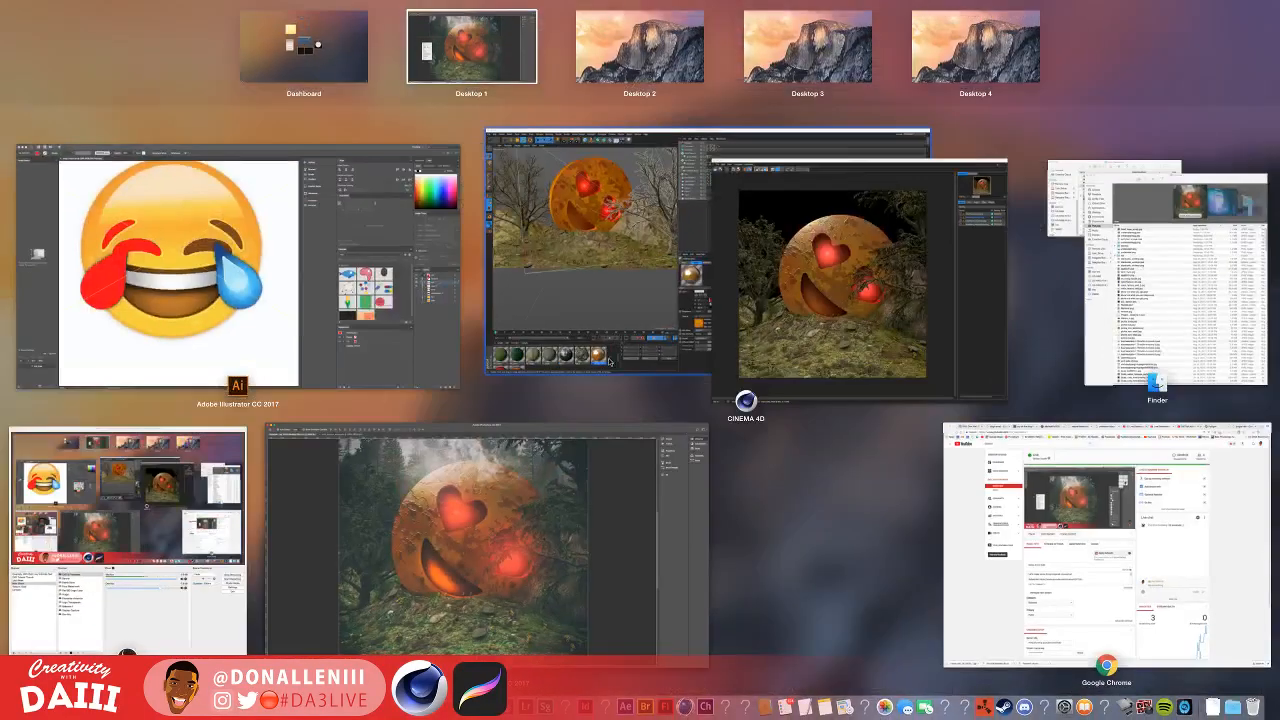
{"action": "left_click", "coordinate": [265, 289]}
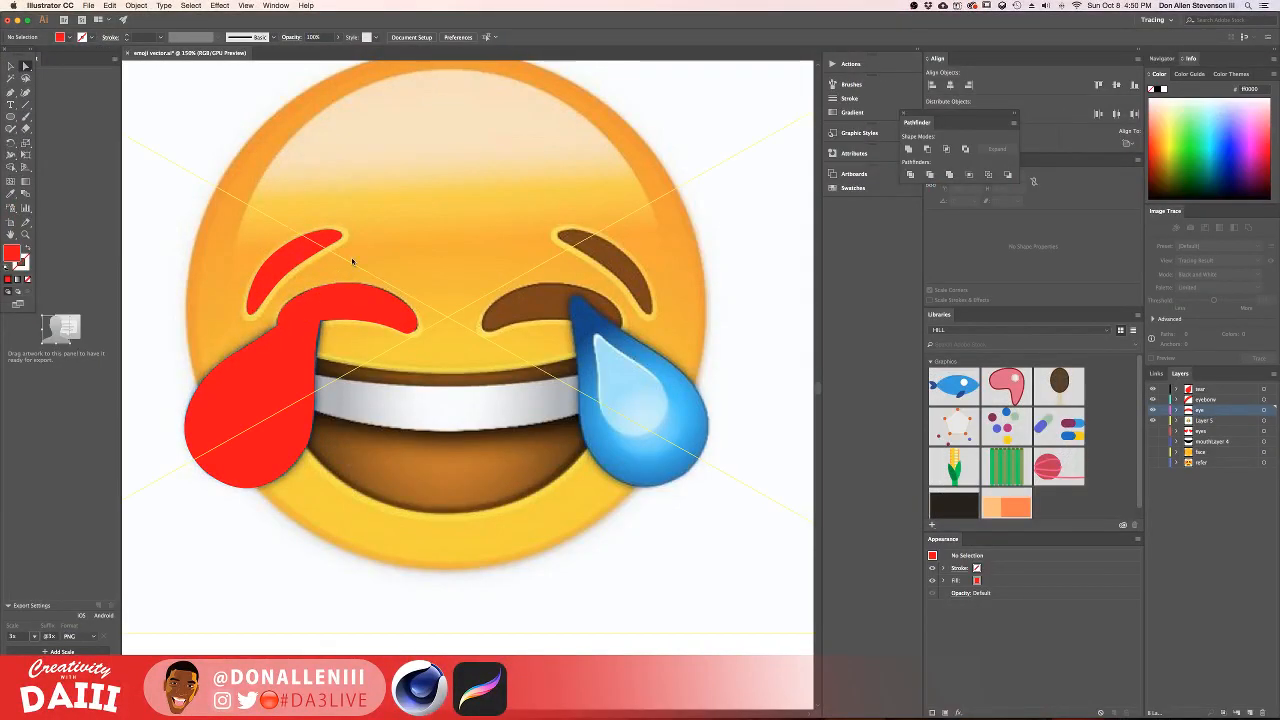
Step: Duplicate the left eyebrow onto a new layer above the eyebrow layer and move the copy over the reference's right eyebrow
{"action": "left_click_drag", "start_coordinate": [354, 256], "coordinate": [349, 210]}
{"action": "left_click", "coordinate": [319, 213]}
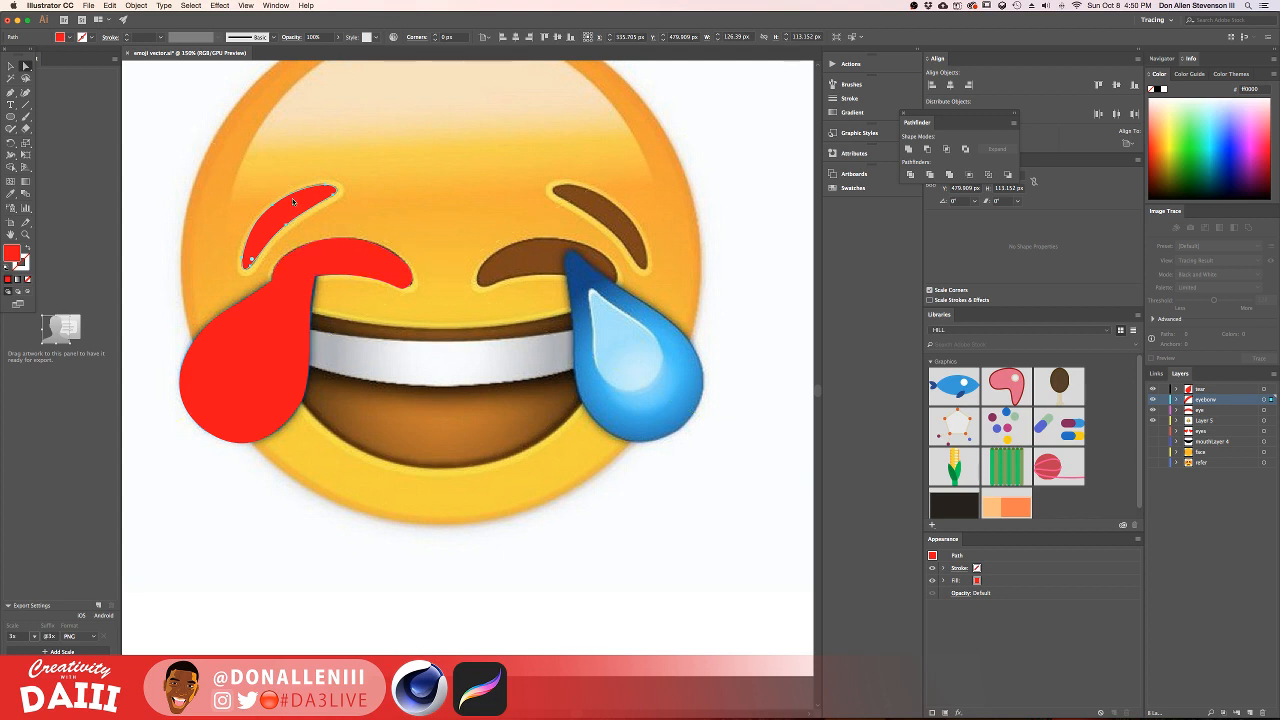
{"action": "left_click_drag", "start_coordinate": [303, 201], "coordinate": [466, 202], "text": "alt"}
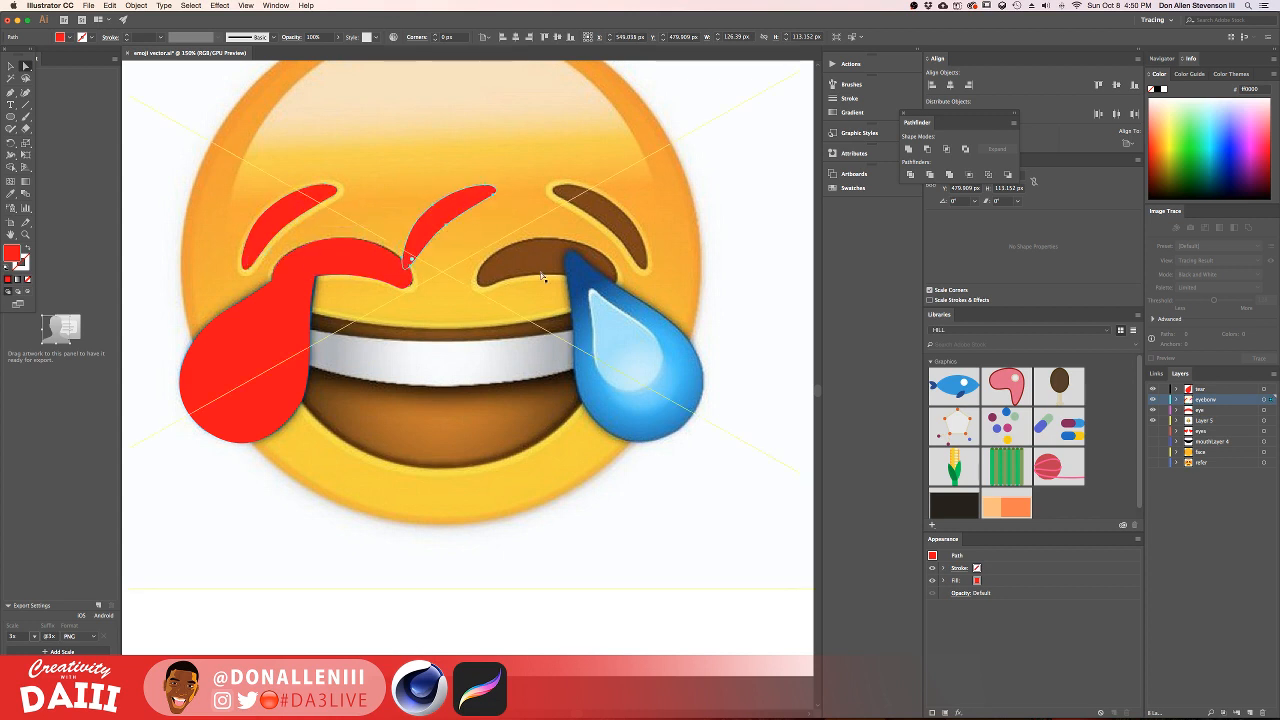
{"action": "key", "text": "super+z"}
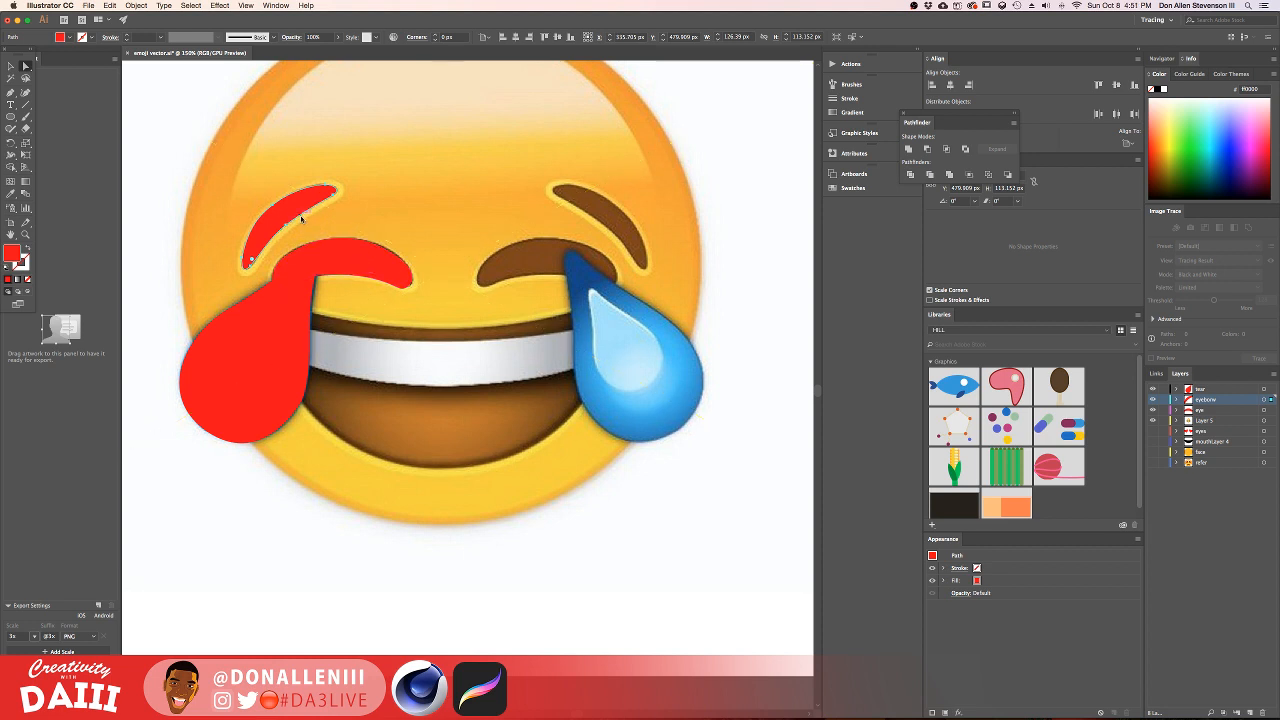
{"action": "key", "text": "super"}
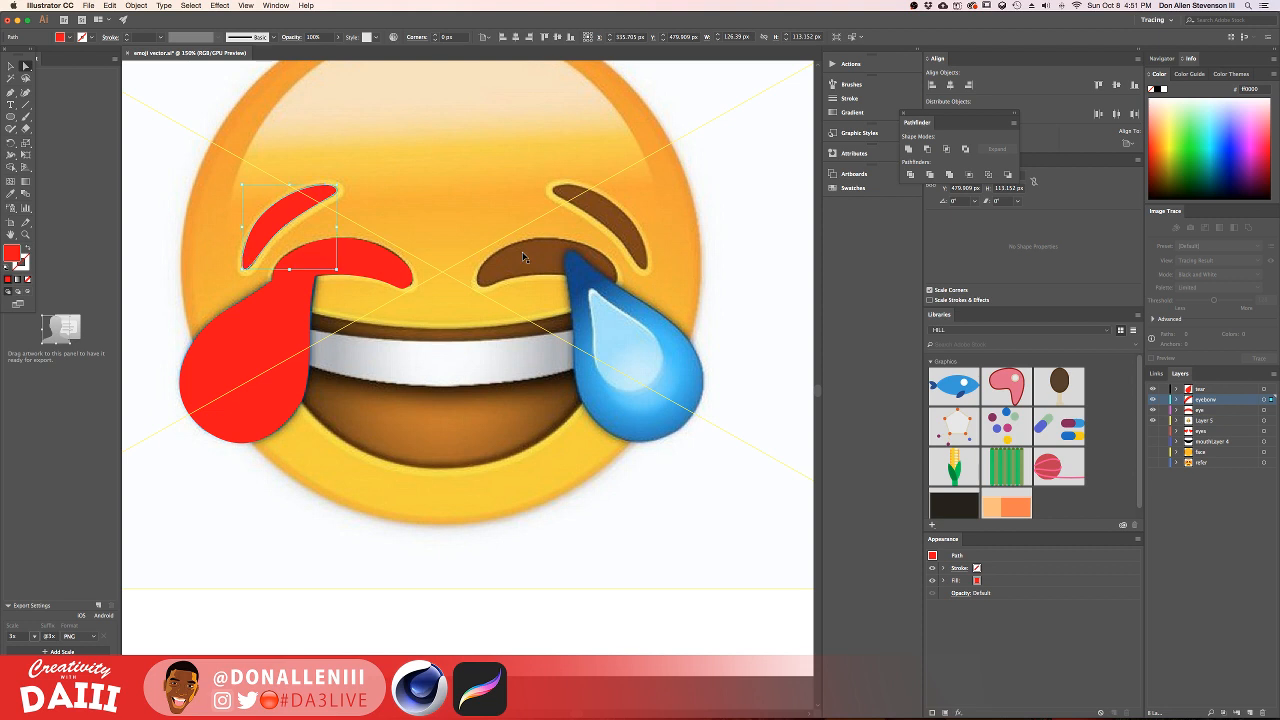
{"action": "left_click", "coordinate": [1247, 708]}
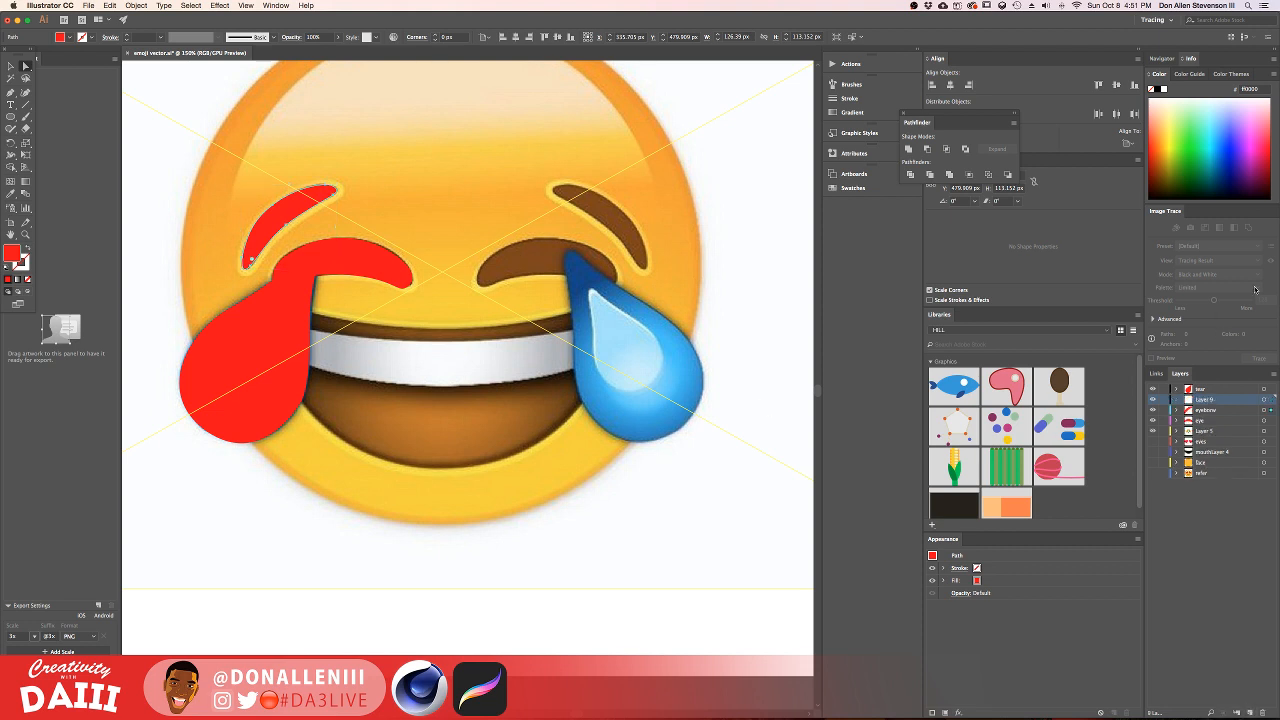
{"action": "key", "text": "super+f"}
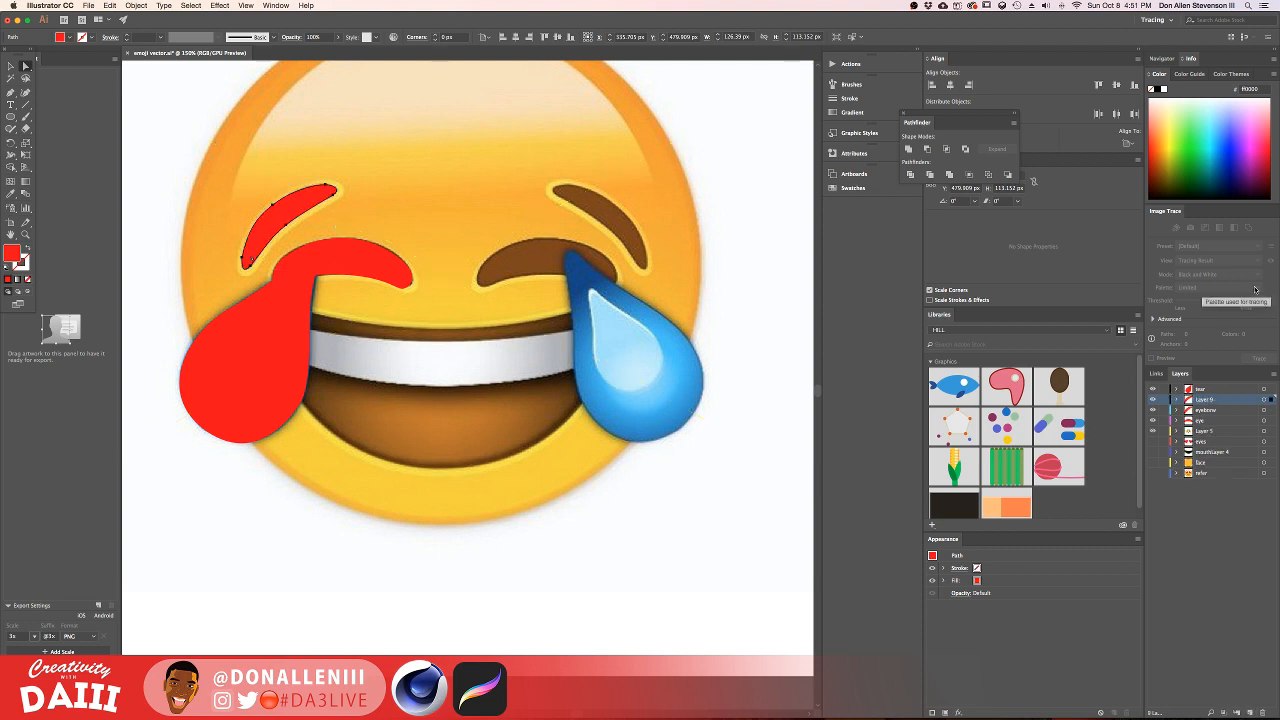
{"action": "left_click_drag", "start_coordinate": [279, 206], "coordinate": [610, 241]}
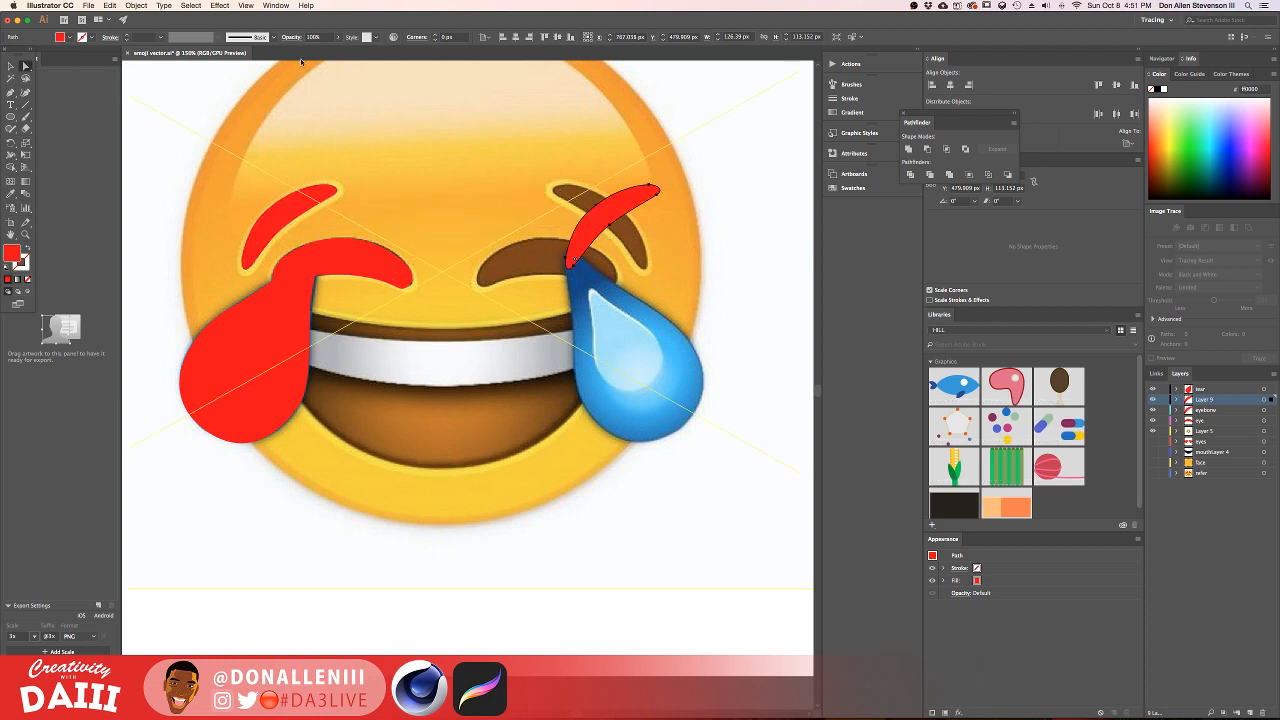
Step: Mirror the copied eyebrow left to right with the Reflect transform
{"action": "left_click", "coordinate": [218, 5]}
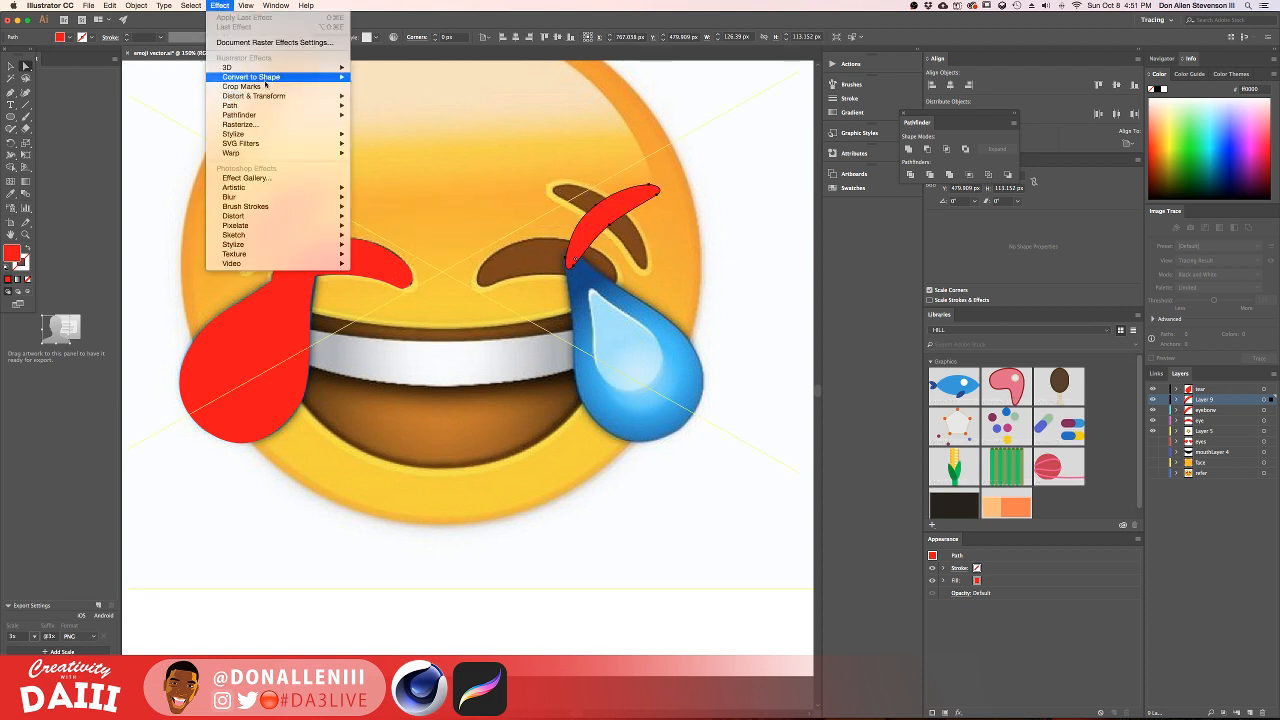
{"action": "mouse_move", "coordinate": [245, 5]}
{"action": "mouse_move", "coordinate": [136, 5]}
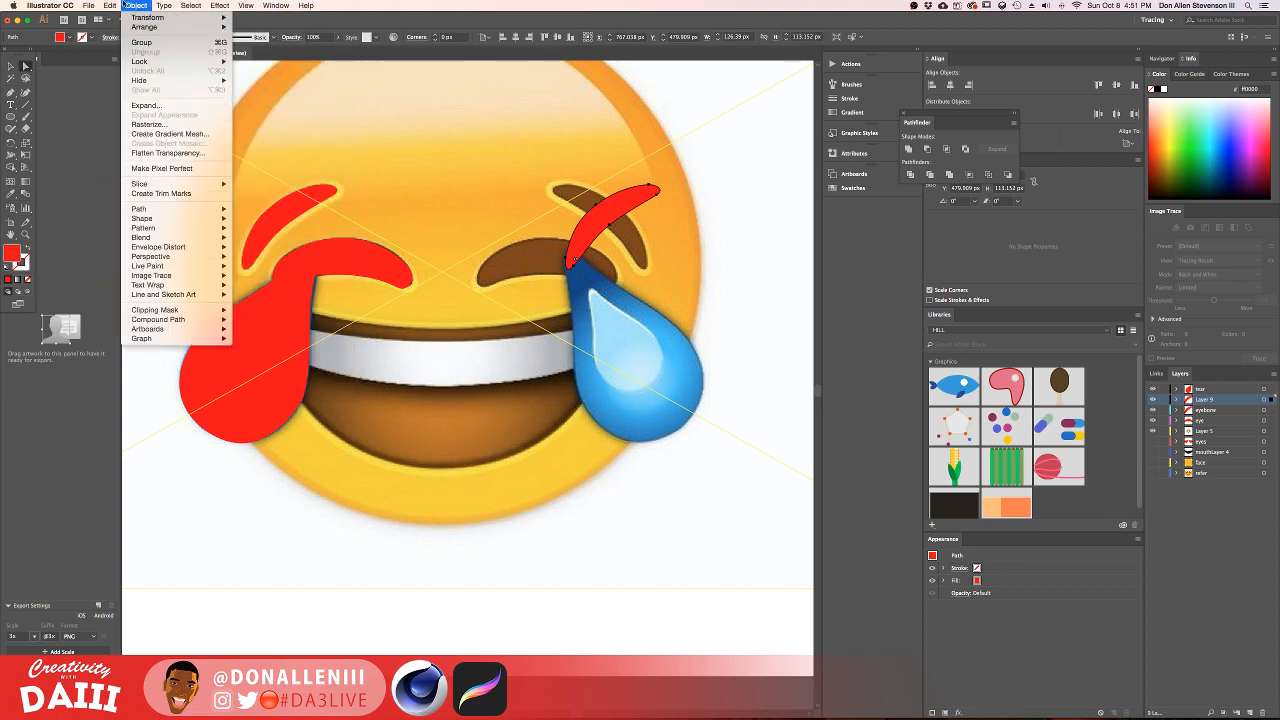
{"action": "mouse_move", "coordinate": [180, 17]}
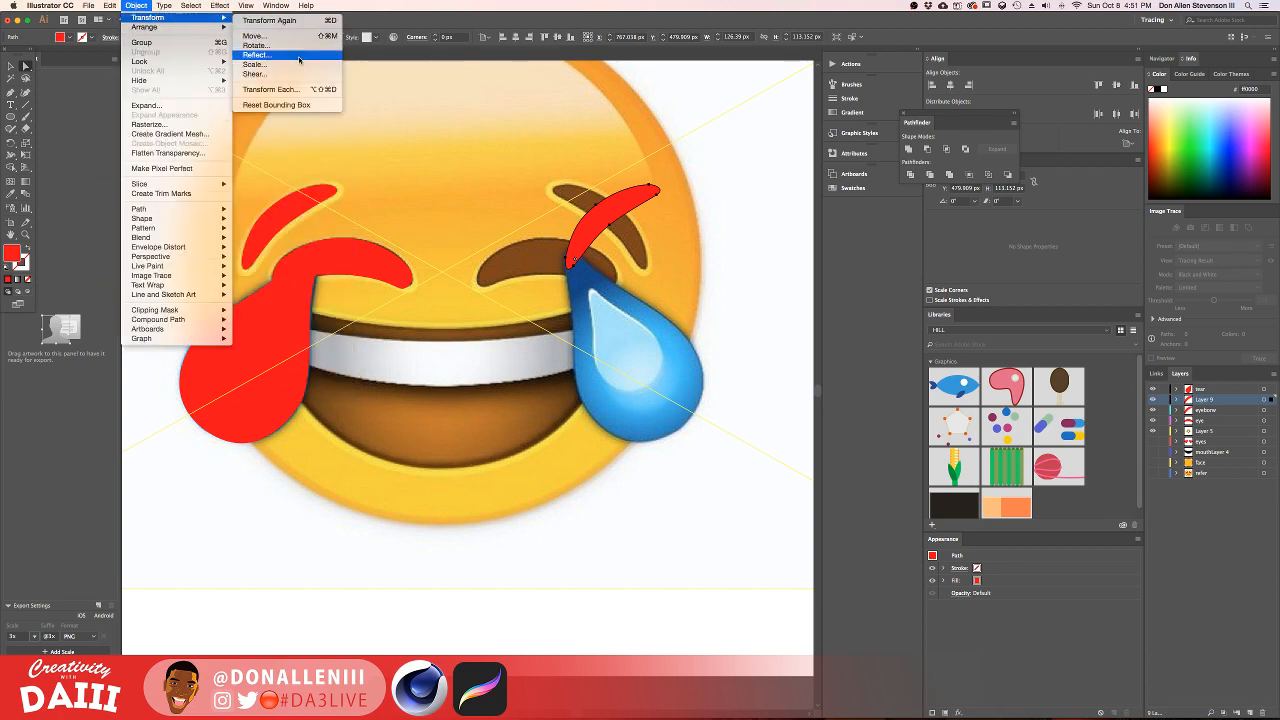
{"action": "left_click", "coordinate": [256, 36]}
{"action": "key", "text": "Return"}
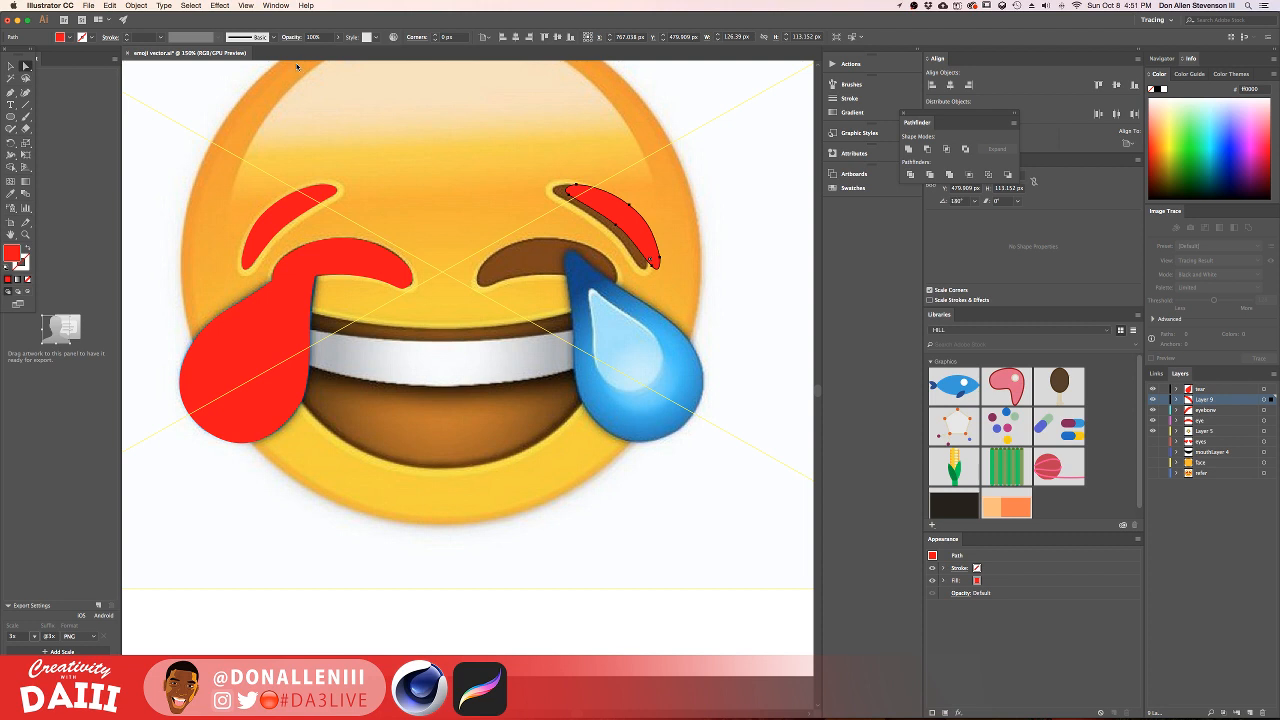
Step: Nudge the mirrored eyebrow 17 px left to line it up with the reference's right eyebrow
{"action": "key", "text": "Left"}
{"action": "key", "text": "Left"}
{"action": "key", "text": "Left"}
{"action": "key", "text": "Left"}
{"action": "key", "text": "Left"}
{"action": "key", "text": "Left"}
{"action": "key", "text": "Left"}
{"action": "key", "text": "Left"}
{"action": "key", "text": "Left"}
{"action": "key", "text": "Left"}
{"action": "key", "text": "Left"}
{"action": "key", "text": "Left"}
{"action": "key", "text": "Left"}
{"action": "key", "text": "Left"}
{"action": "key", "text": "Left"}
{"action": "key", "text": "Left"}
{"action": "key", "text": "Left"}
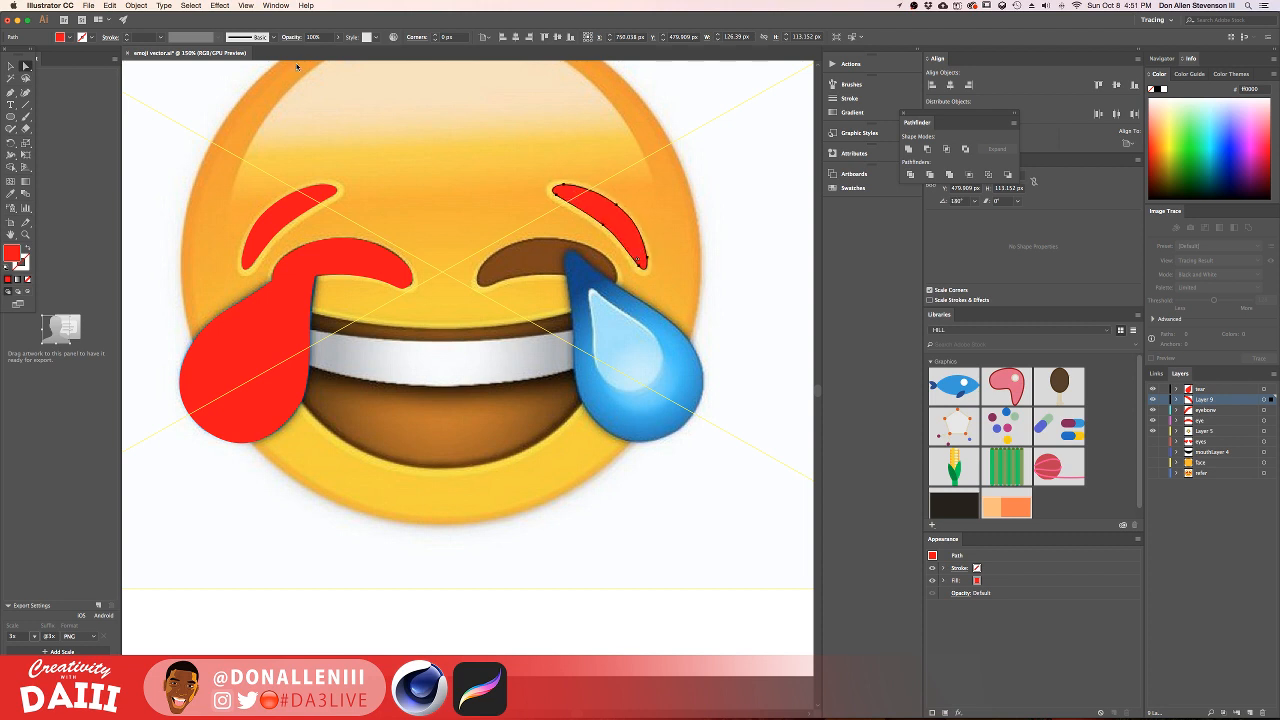
Step: Duplicate the left eye shape onto a new layer below the tear layer and place the copy over the reference's right eye
{"action": "left_click", "coordinate": [1215, 423]}
{"action": "left_click", "coordinate": [363, 276]}
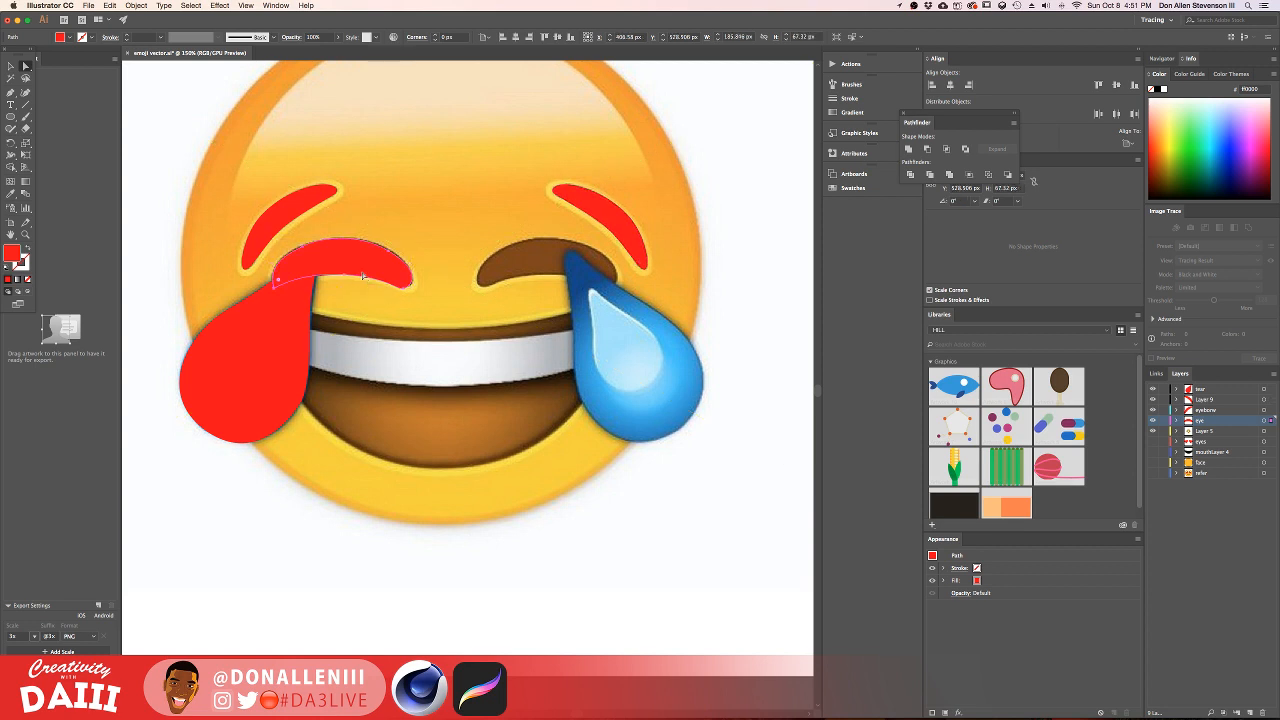
{"action": "left_click", "coordinate": [1218, 401]}
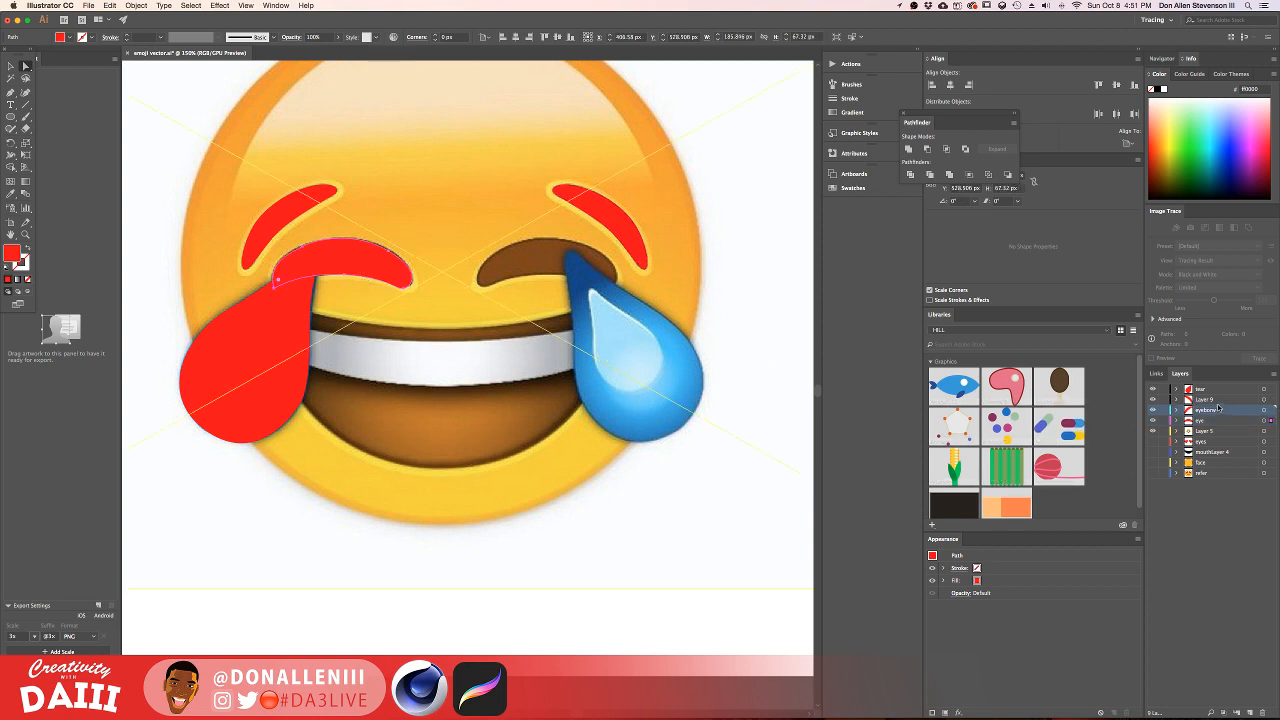
{"action": "left_click", "coordinate": [1249, 712]}
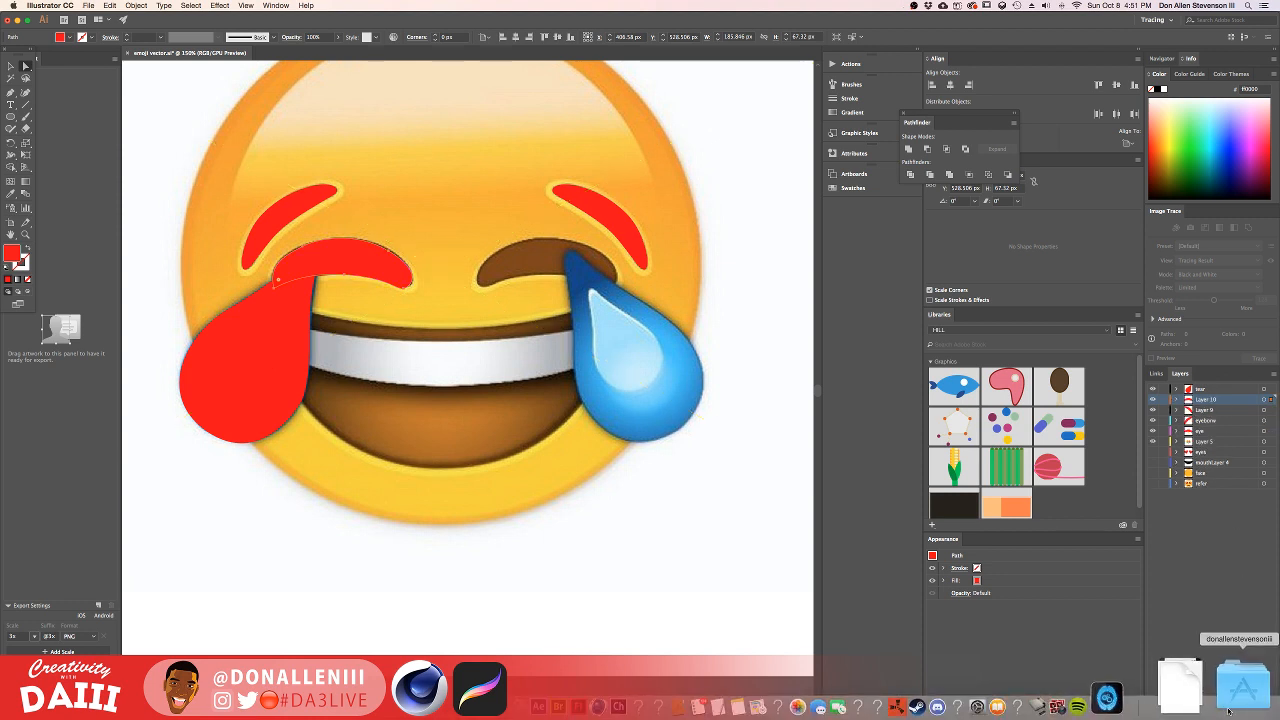
{"action": "left_click_drag", "start_coordinate": [367, 267], "coordinate": [578, 268]}
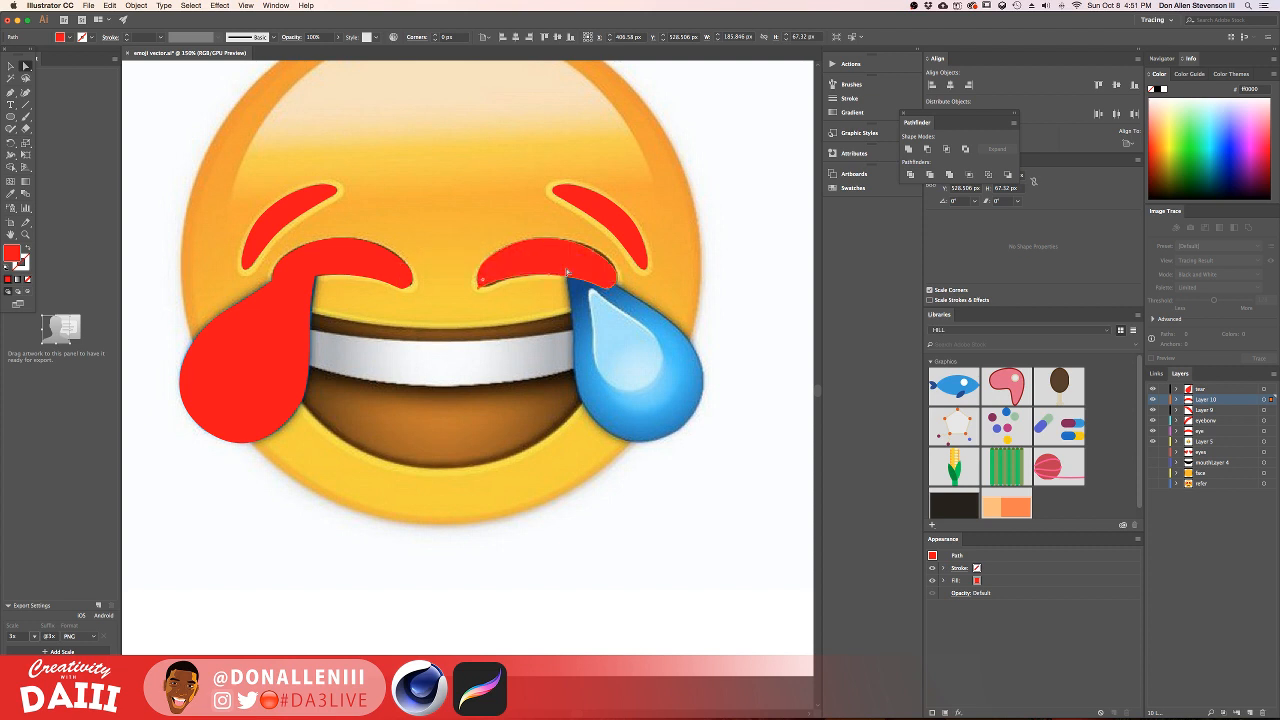
Step: Mirror the copied eye left to right with the Reflect transform
{"action": "left_click", "coordinate": [221, 5]}
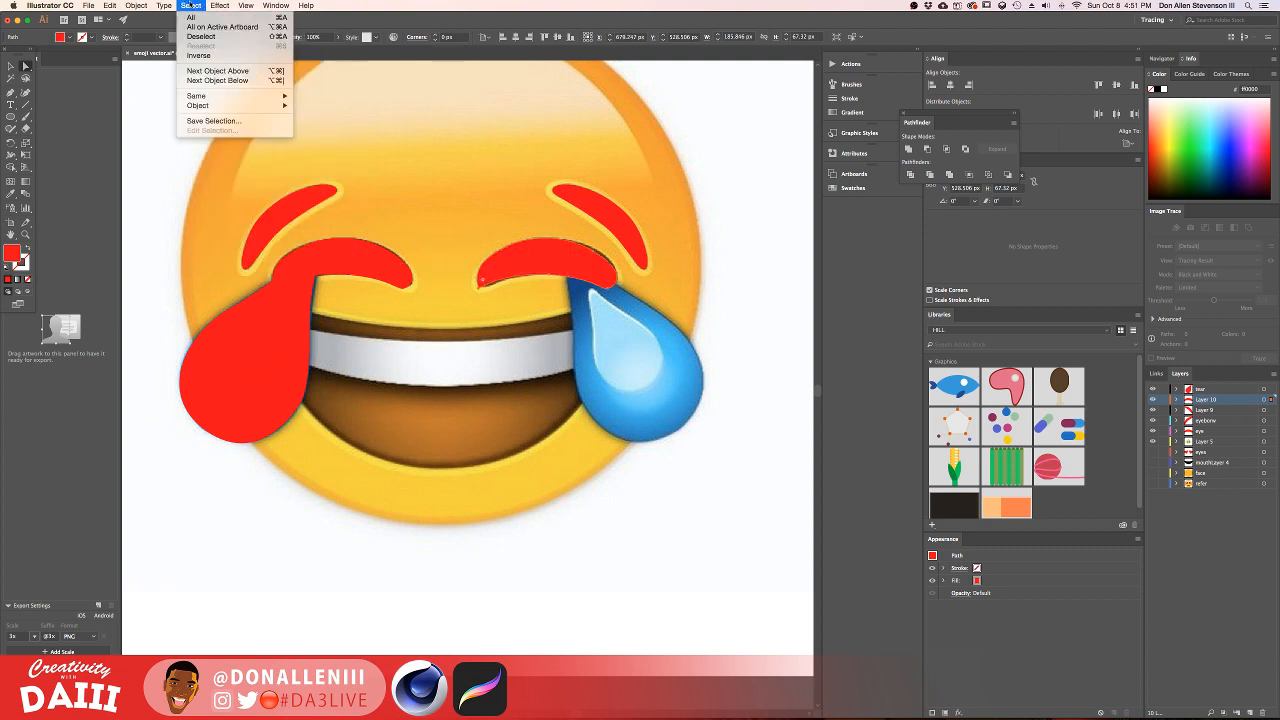
{"action": "mouse_move", "coordinate": [136, 5]}
{"action": "mouse_move", "coordinate": [169, 20]}
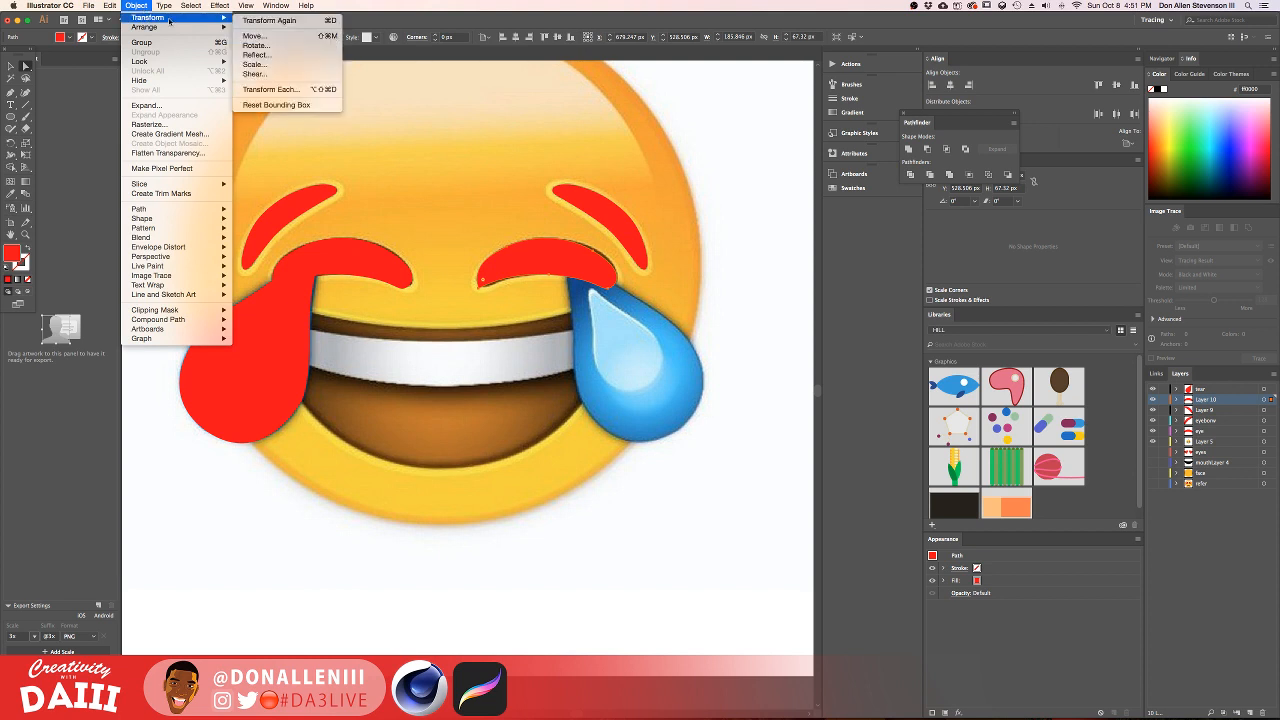
{"action": "left_click", "coordinate": [268, 57]}
{"action": "key", "text": "Return"}
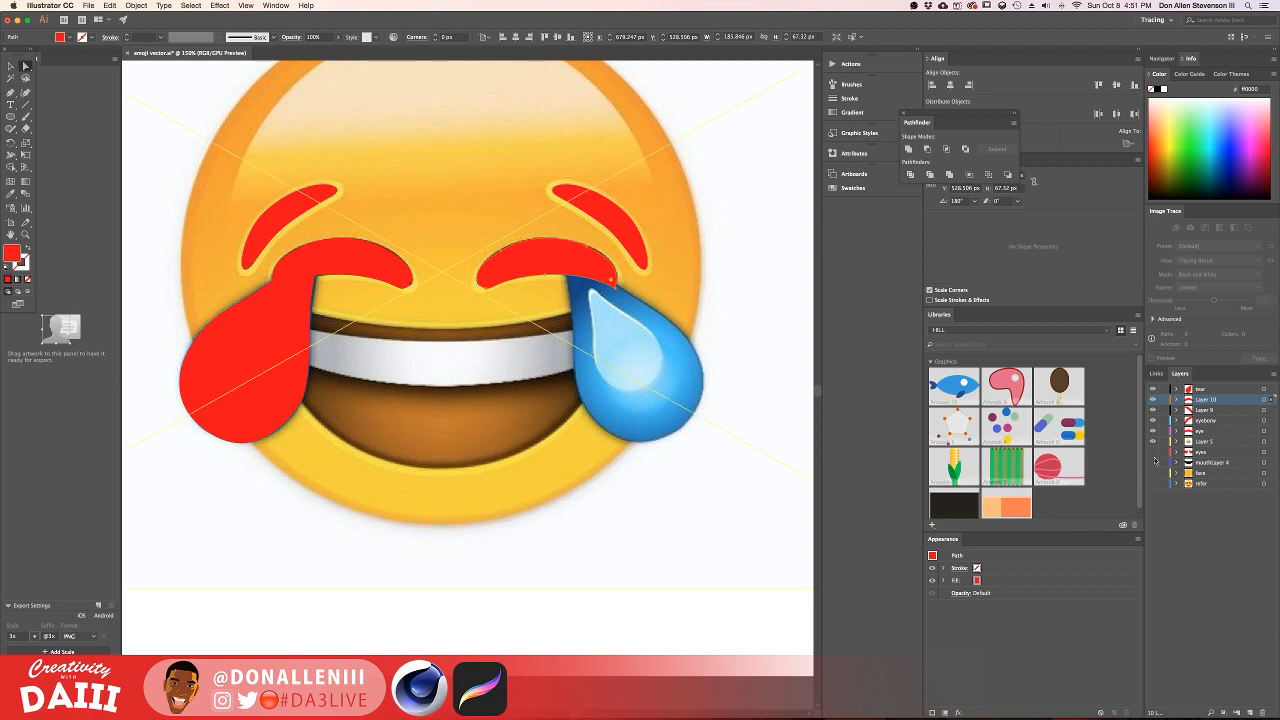
Step: Duplicate the left teardrop onto a new top layer and move the copy over the blue tear on the right of the face
{"action": "left_click", "coordinate": [1205, 389]}
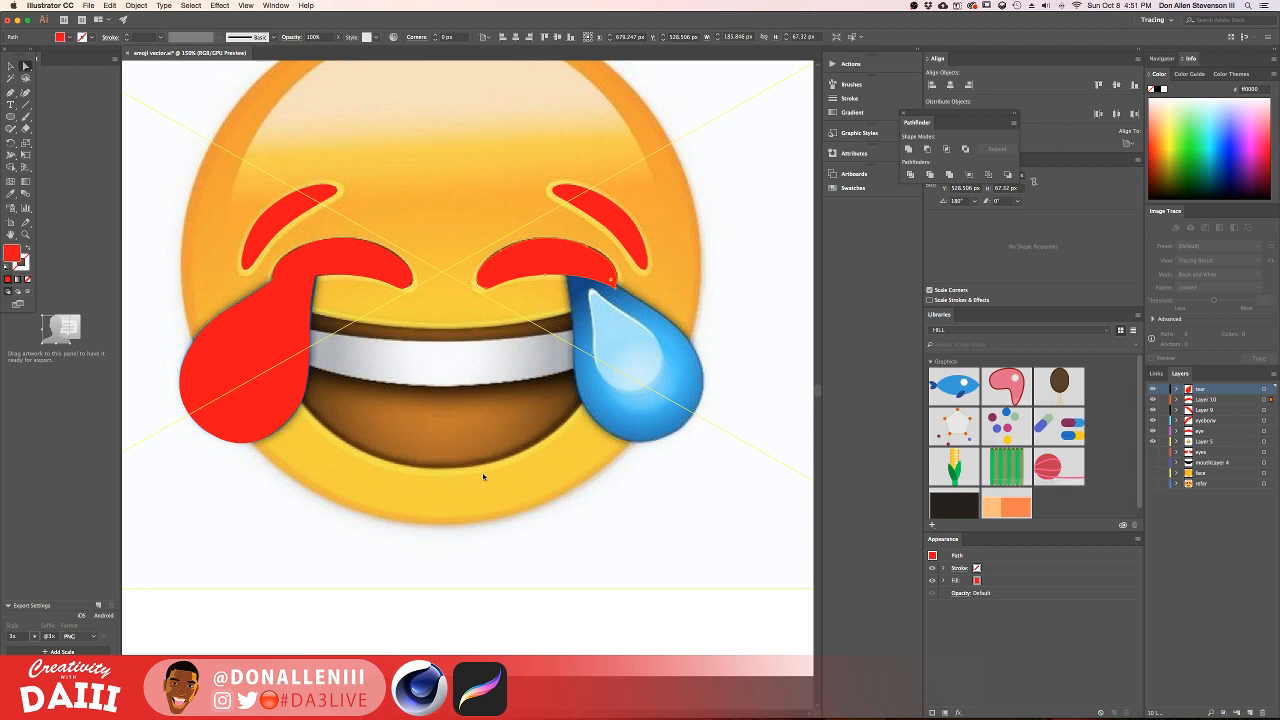
{"action": "left_click", "coordinate": [263, 366]}
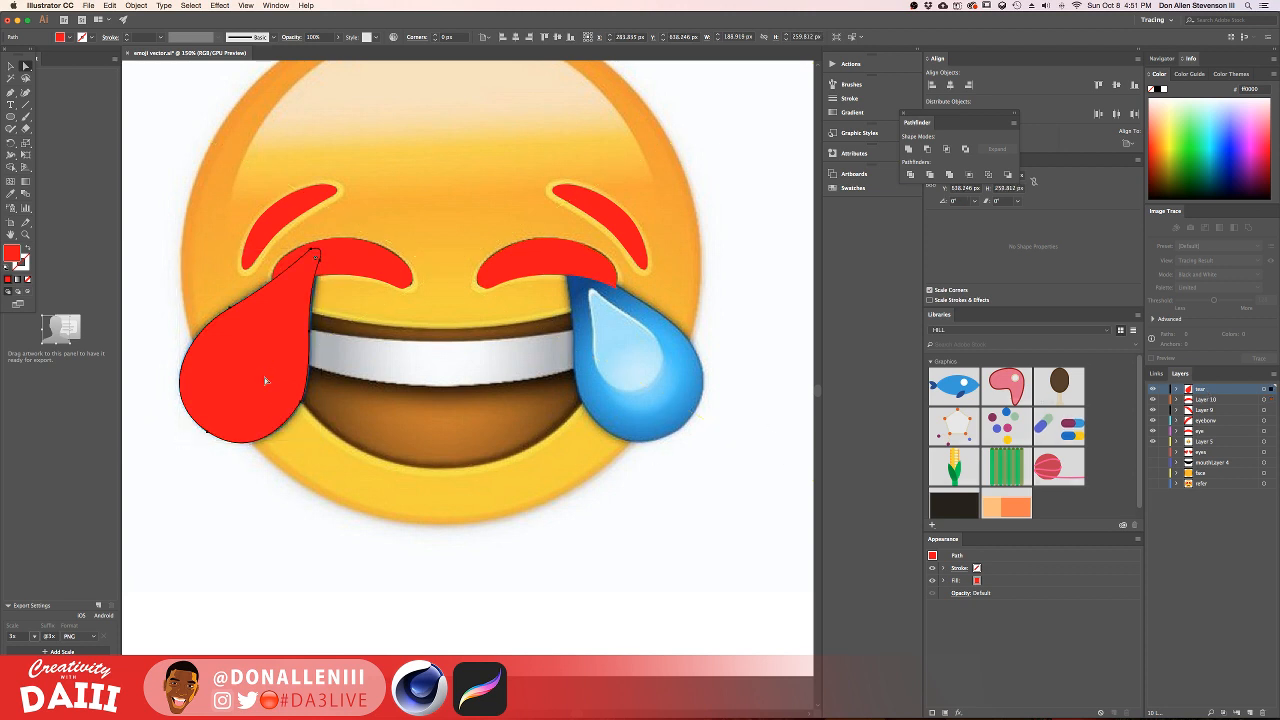
{"action": "left_click", "coordinate": [1251, 712]}
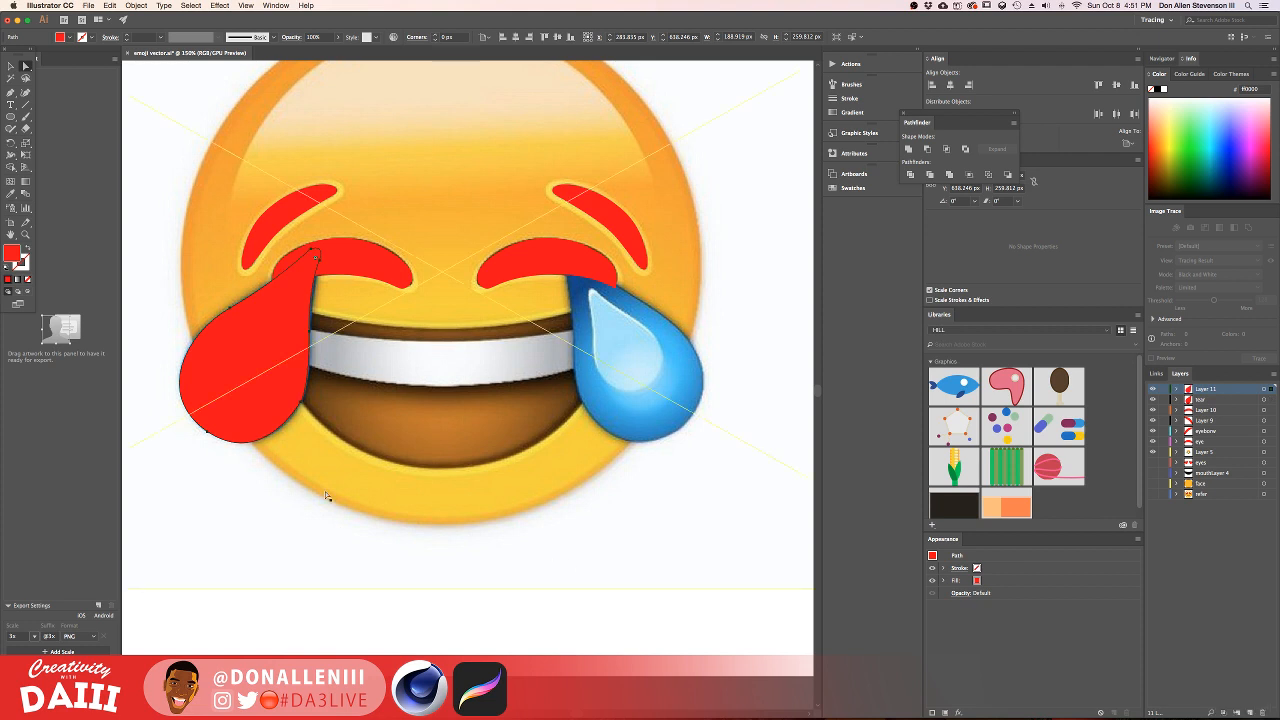
{"action": "left_click_drag", "start_coordinate": [290, 362], "coordinate": [656, 363]}
Step: Mirror the copied teardrop left to right with the Reflect transform to fit the reference's right tear
{"action": "left_click", "coordinate": [136, 5]}
{"action": "mouse_move", "coordinate": [175, 20]}
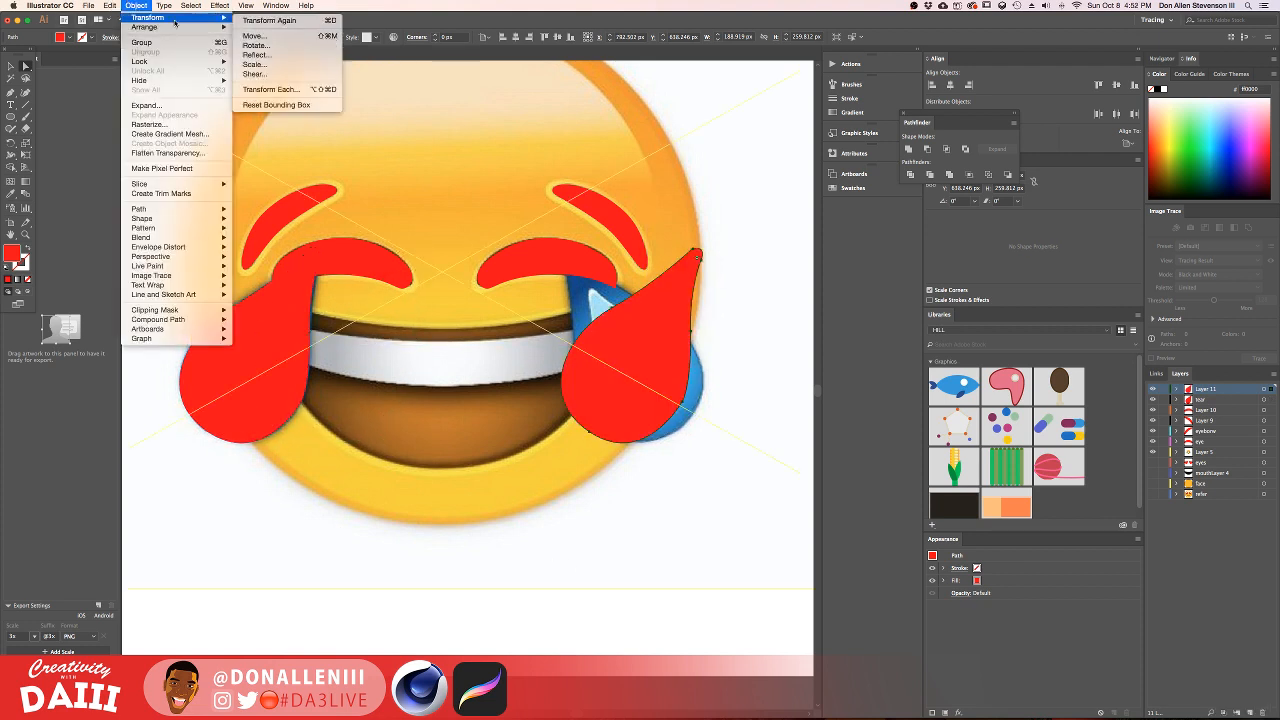
{"action": "left_click", "coordinate": [255, 55]}
{"action": "key", "text": "Return"}
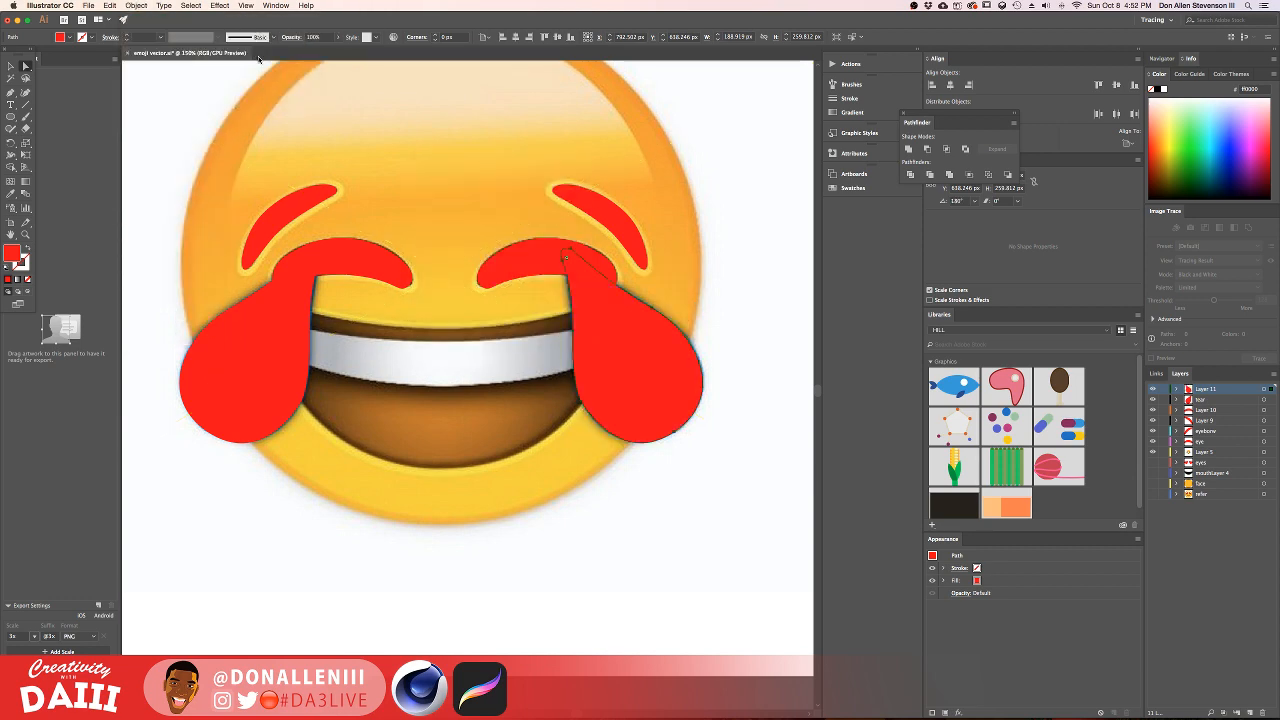
Step: Add a new empty layer at the top of the layer stack
{"action": "key", "text": "super+minus"}
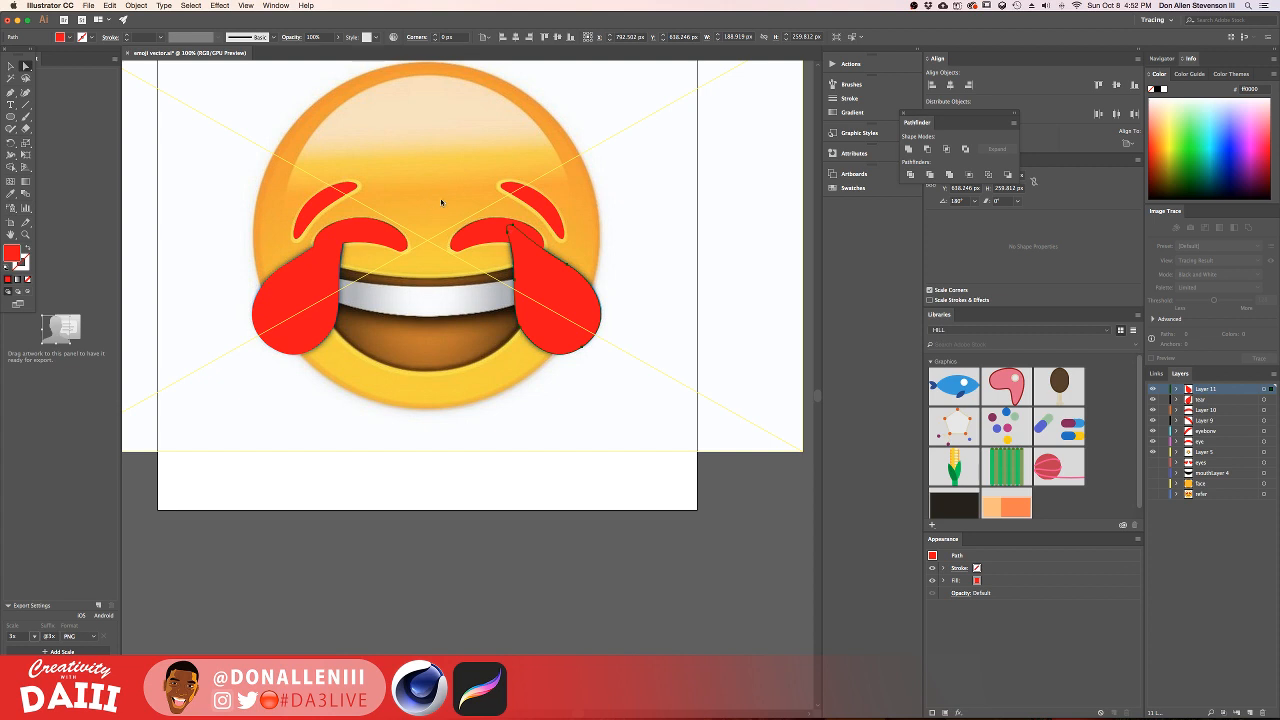
{"action": "left_click_drag", "start_coordinate": [441, 202], "coordinate": [390, 289]}
{"action": "scroll", "coordinate": [390, 296], "scroll_direction": "up", "scroll_amount": 1, "text": "alt"}
{"action": "scroll", "coordinate": [391, 298], "scroll_direction": "down", "scroll_amount": 1, "text": "alt"}
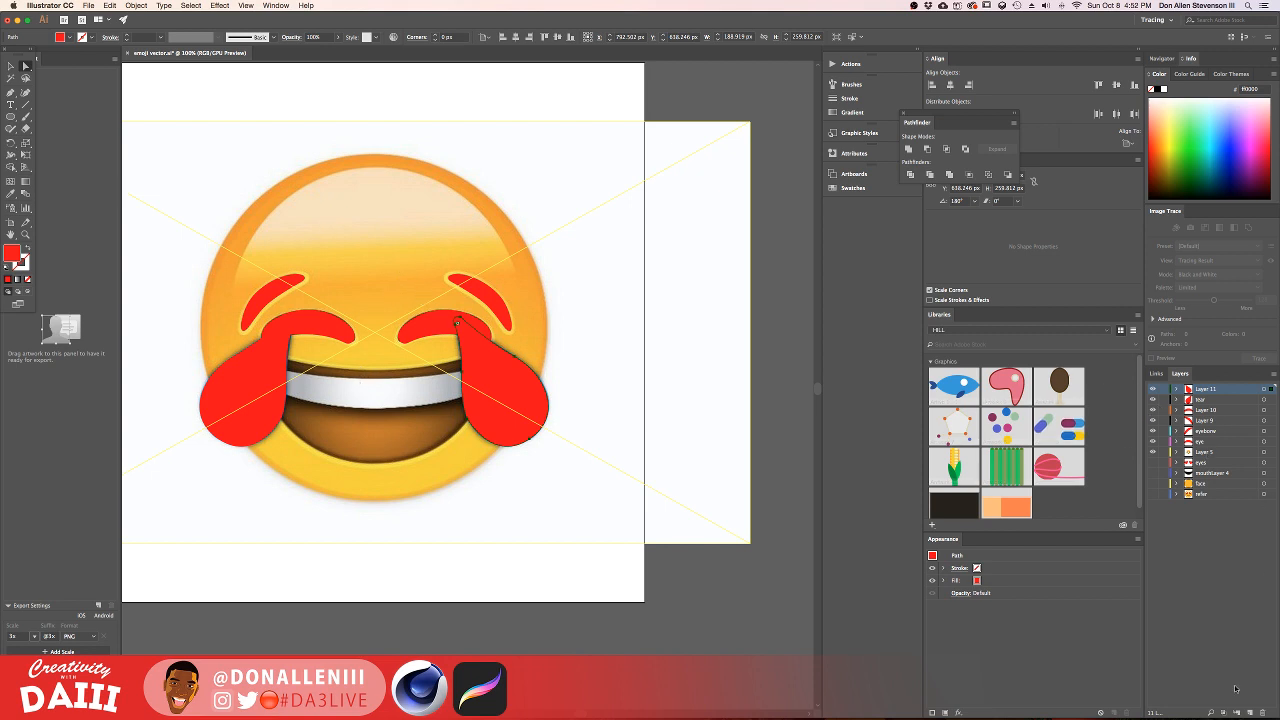
{"action": "left_click", "coordinate": [1251, 713]}
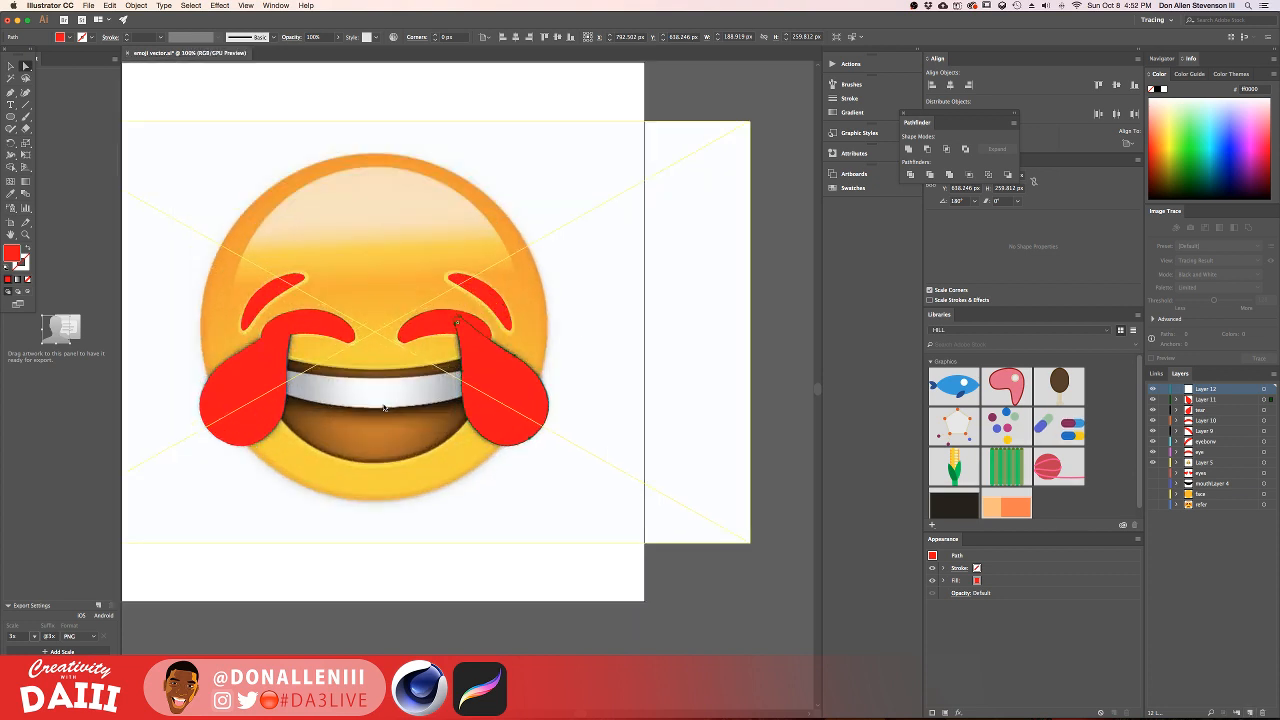
{"action": "scroll", "coordinate": [385, 408], "scroll_direction": "down", "scroll_amount": 1, "text": "alt"}
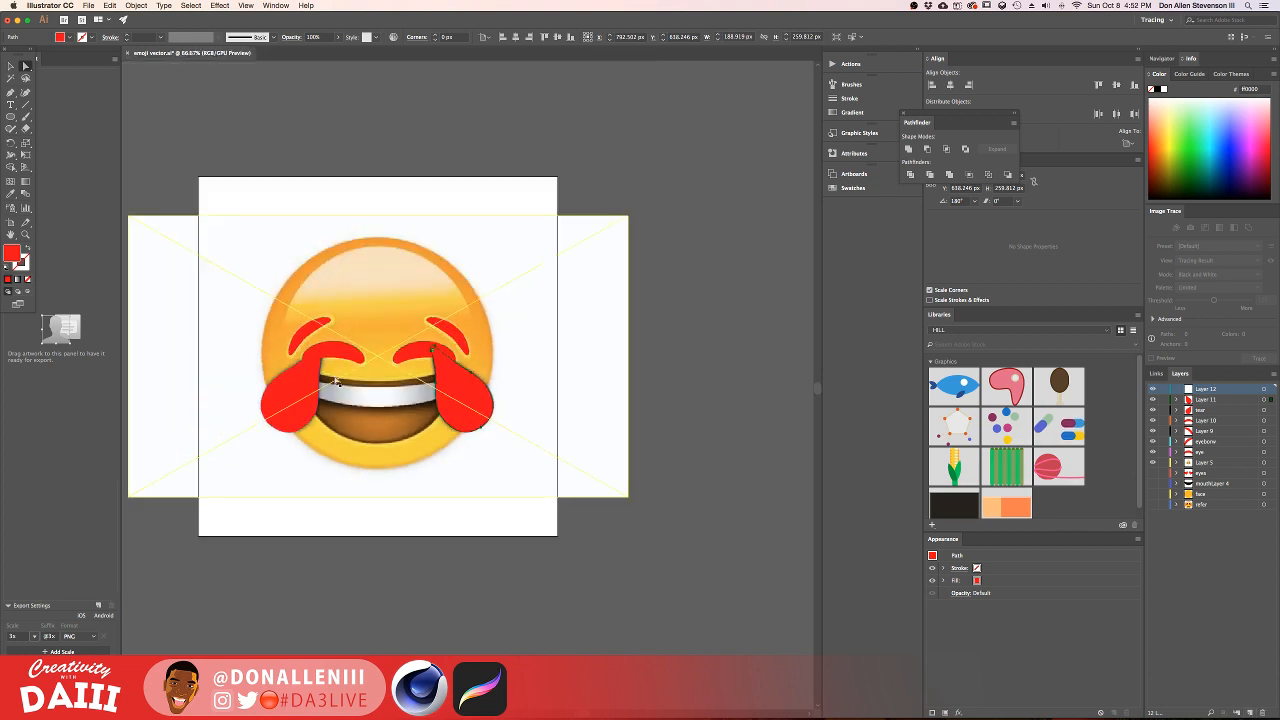
{"action": "scroll", "coordinate": [371, 387], "scroll_direction": "up", "scroll_amount": 1, "text": "alt"}
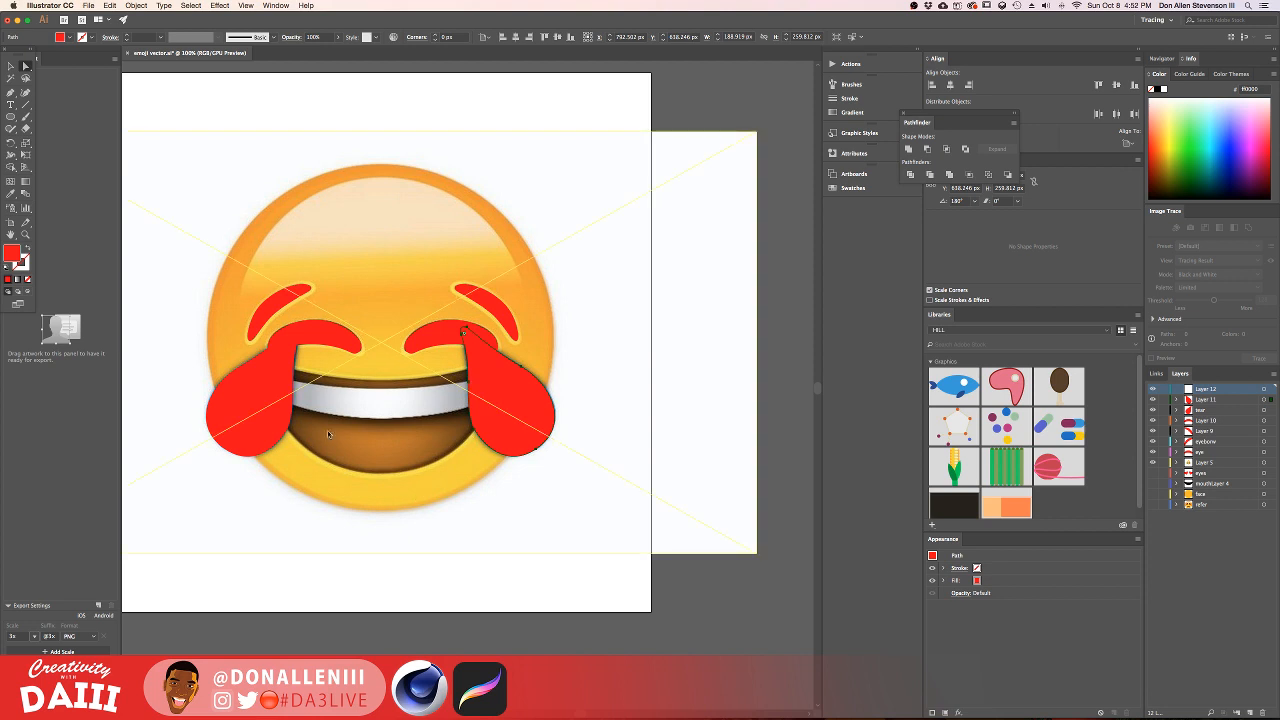
Step: Draw a red ellipse about 527 by 584 px over the face, reaching from the forehead to the mouth's lower edge
{"action": "left_click", "coordinate": [11, 116]}
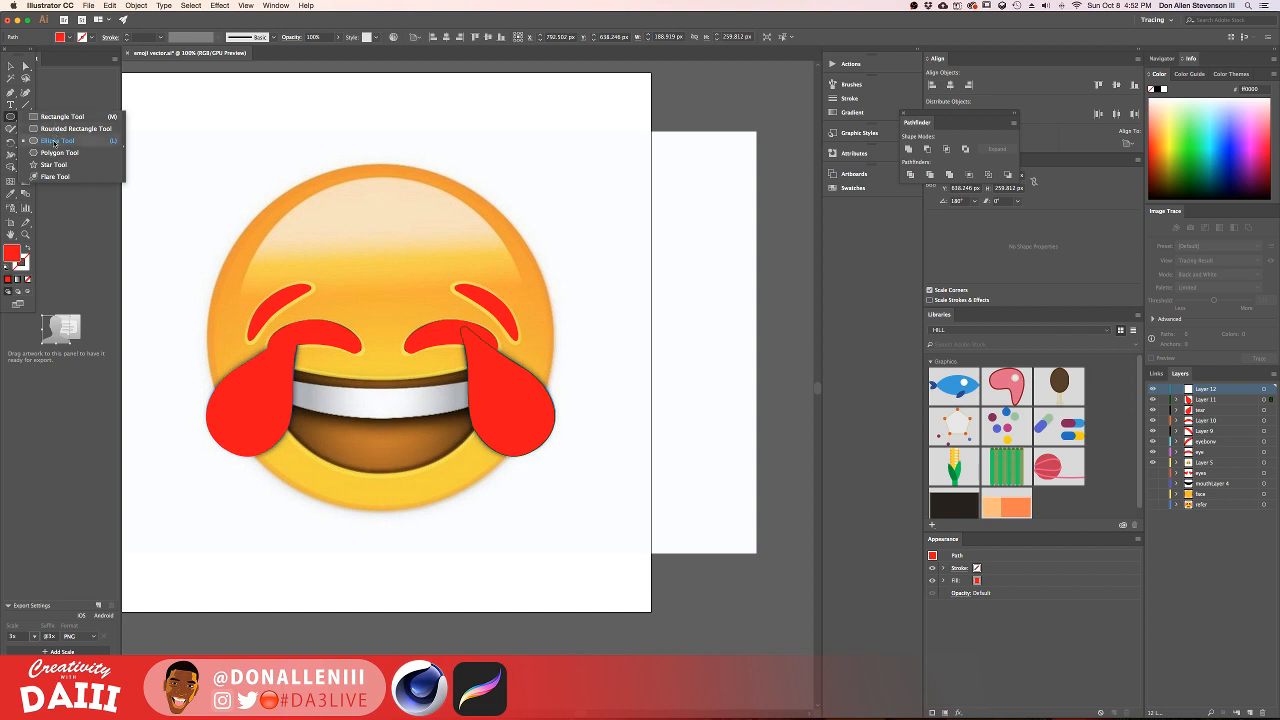
{"action": "left_click", "coordinate": [55, 141]}
{"action": "left_click_drag", "start_coordinate": [241, 241], "coordinate": [511, 470]}
{"action": "key", "text": "super+z"}
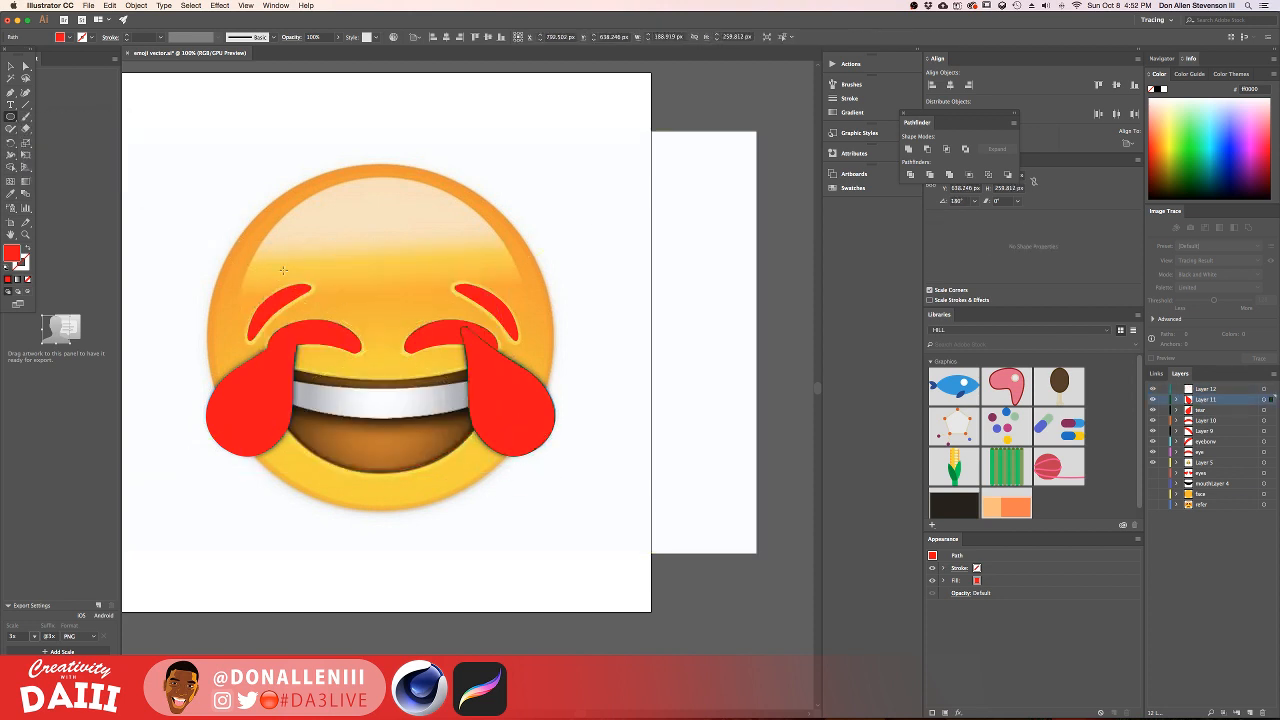
{"action": "mouse_move", "coordinate": [238, 188]}
{"action": "left_mouse_down"}
{"action": "mouse_move", "coordinate": [462, 472]}
{"action": "mouse_move", "coordinate": [512, 479]}
{"action": "mouse_move", "coordinate": [506, 470]}
{"action": "left_mouse_up"}
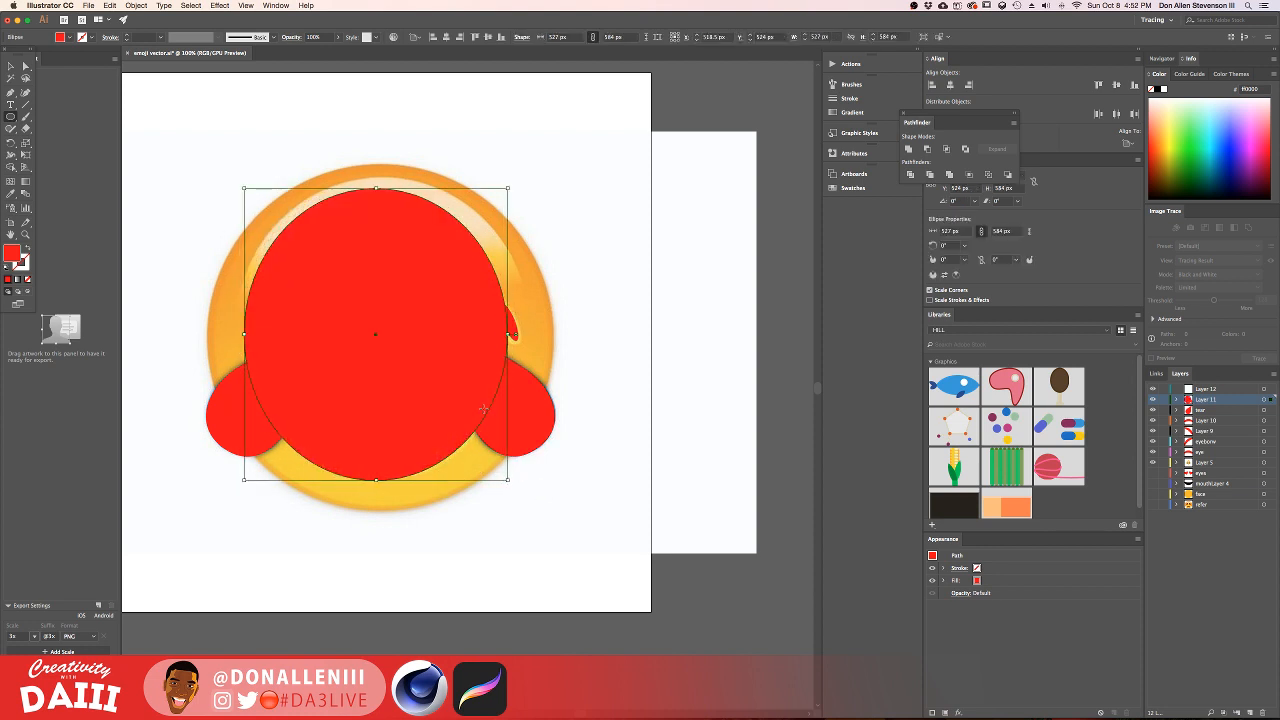
Step: Nudge the ellipse to centre it across the face with its lower edge along the bottom of the mouth
{"action": "key", "text": "Right"}
{"action": "key", "text": "Right"}
{"action": "key", "text": "Right"}
{"action": "key", "text": "Right"}
{"action": "key", "text": "Right"}
{"action": "key", "text": "Down"}
{"action": "key", "text": "Down"}
{"action": "key", "text": "Down"}
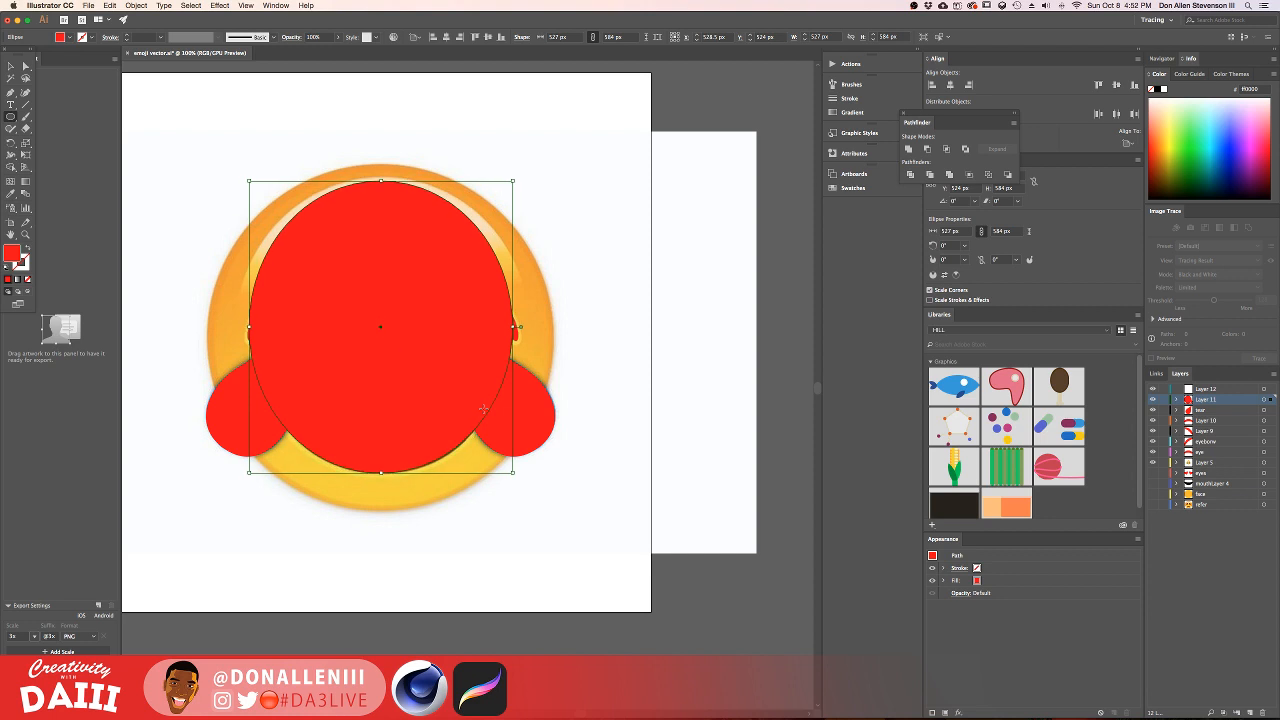
{"action": "key", "text": "Down"}
{"action": "key", "text": "Down"}
{"action": "key", "text": "Down"}
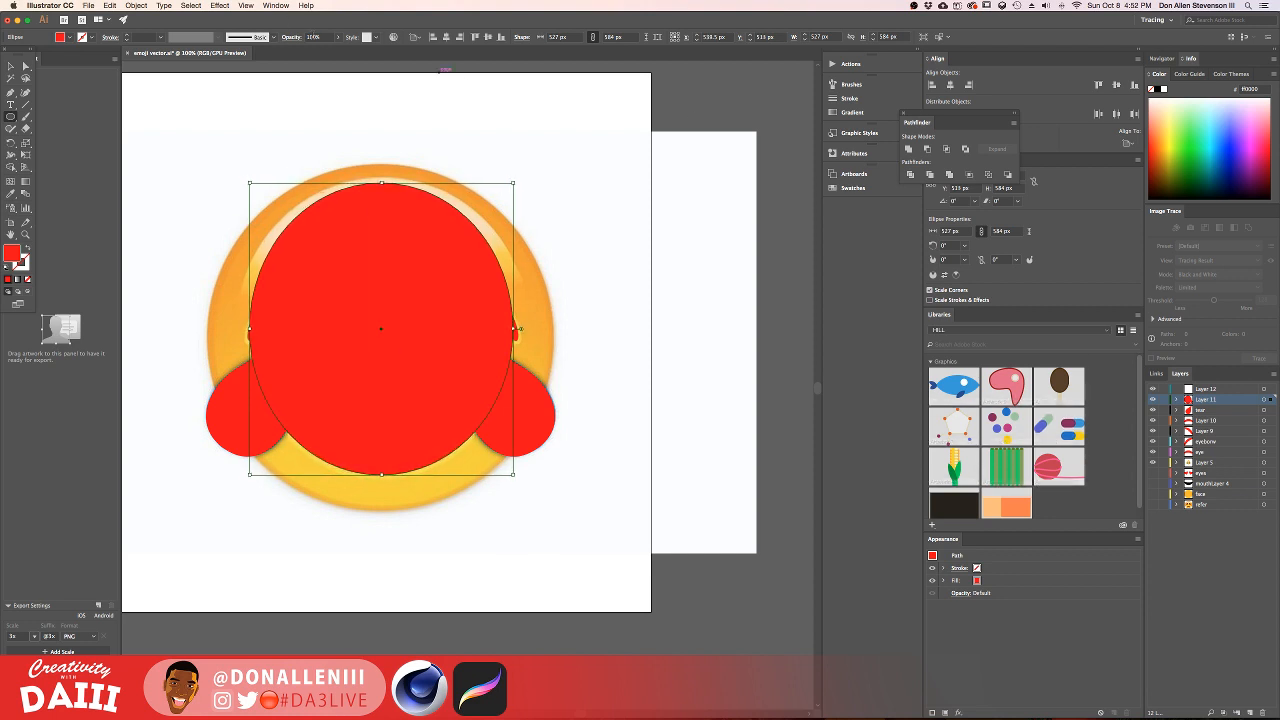
Step: Lower the ellipse's opacity to 34% and activate the Selection tool
{"action": "left_click", "coordinate": [337, 38]}
{"action": "left_click", "coordinate": [314, 50]}
{"action": "left_click", "coordinate": [11, 70]}
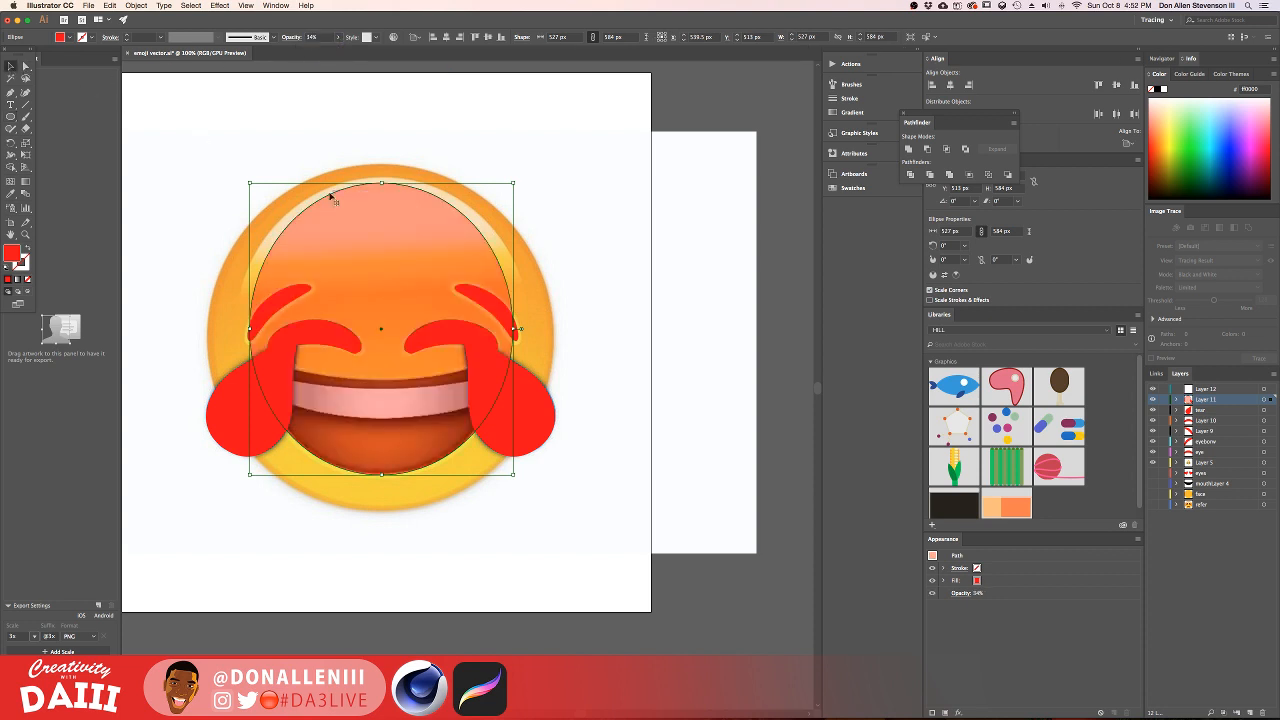
Step: Move the translucent ellipse onto a new layer directly above Layer 11, keeping it in the same place
{"action": "left_click", "coordinate": [415, 245]}
{"action": "key", "text": "Delete"}
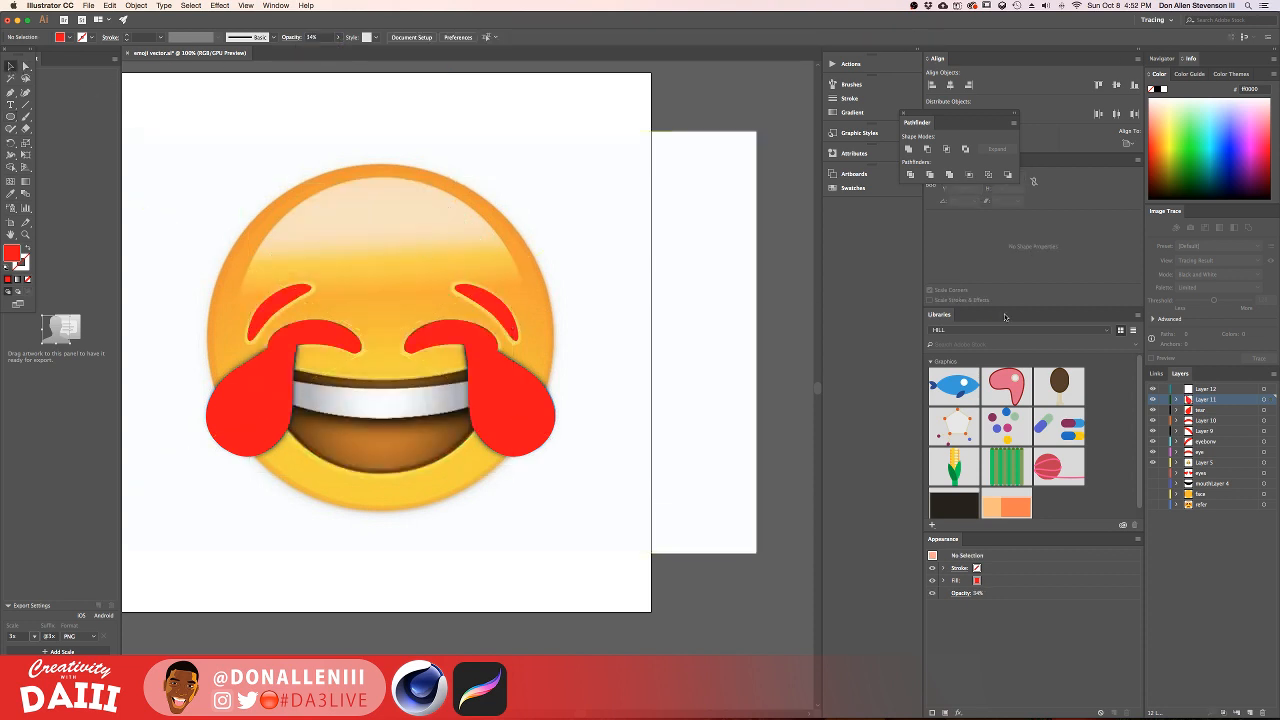
{"action": "left_click", "coordinate": [1251, 712]}
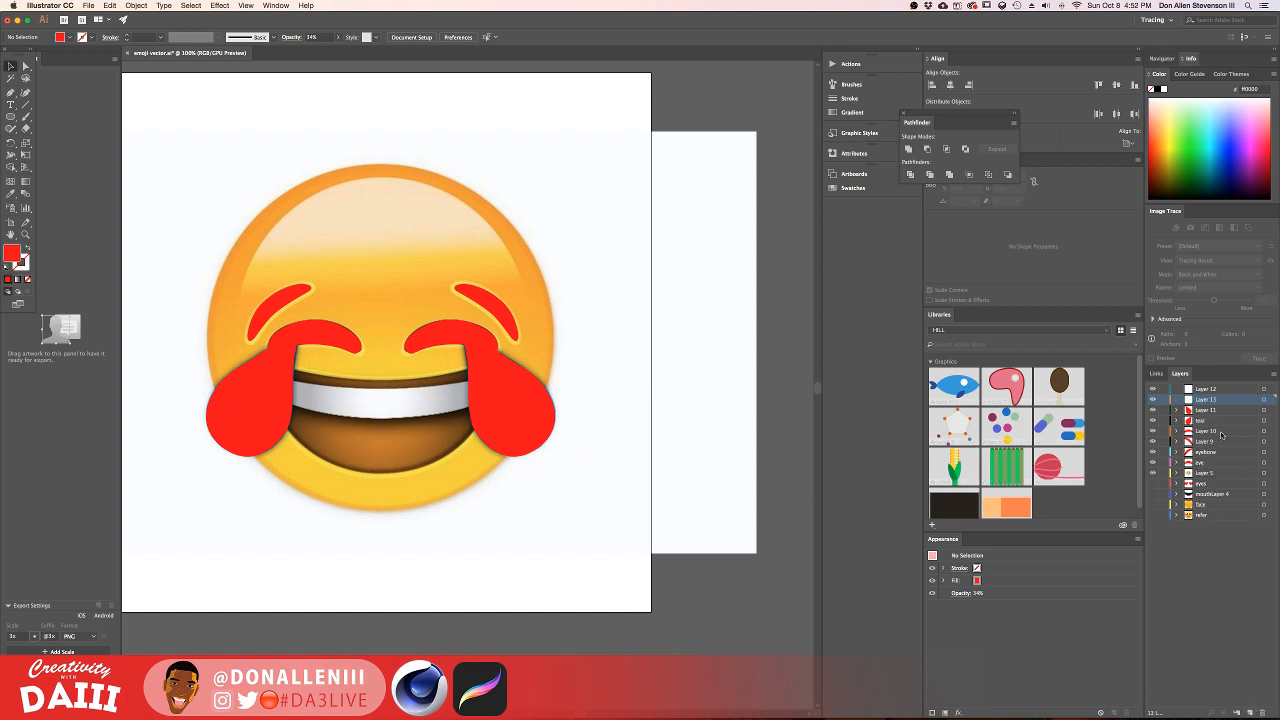
{"action": "key", "text": "super+f"}
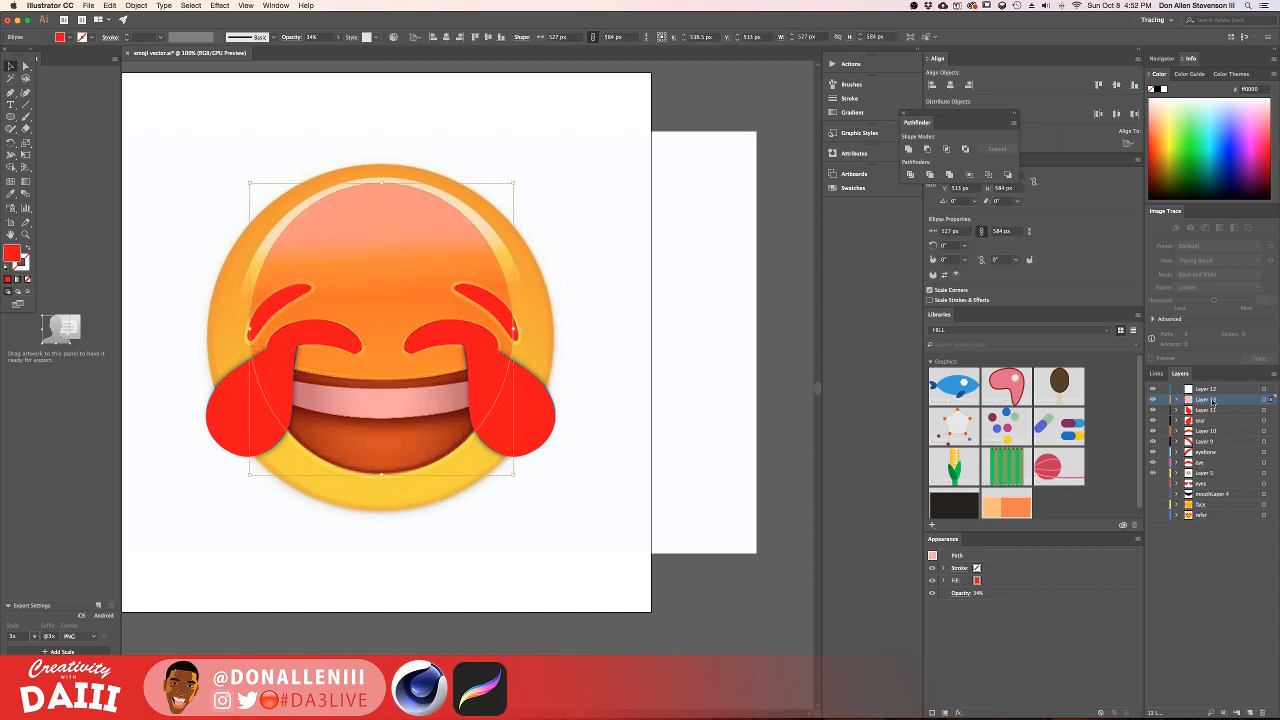
Step: Draw a red ellipse about 834 by 522 px over the upper face and set the narrower ellipse's opacity to 100%
{"action": "key", "text": "l"}
{"action": "left_click_drag", "start_coordinate": [178, 117], "coordinate": [592, 380]}
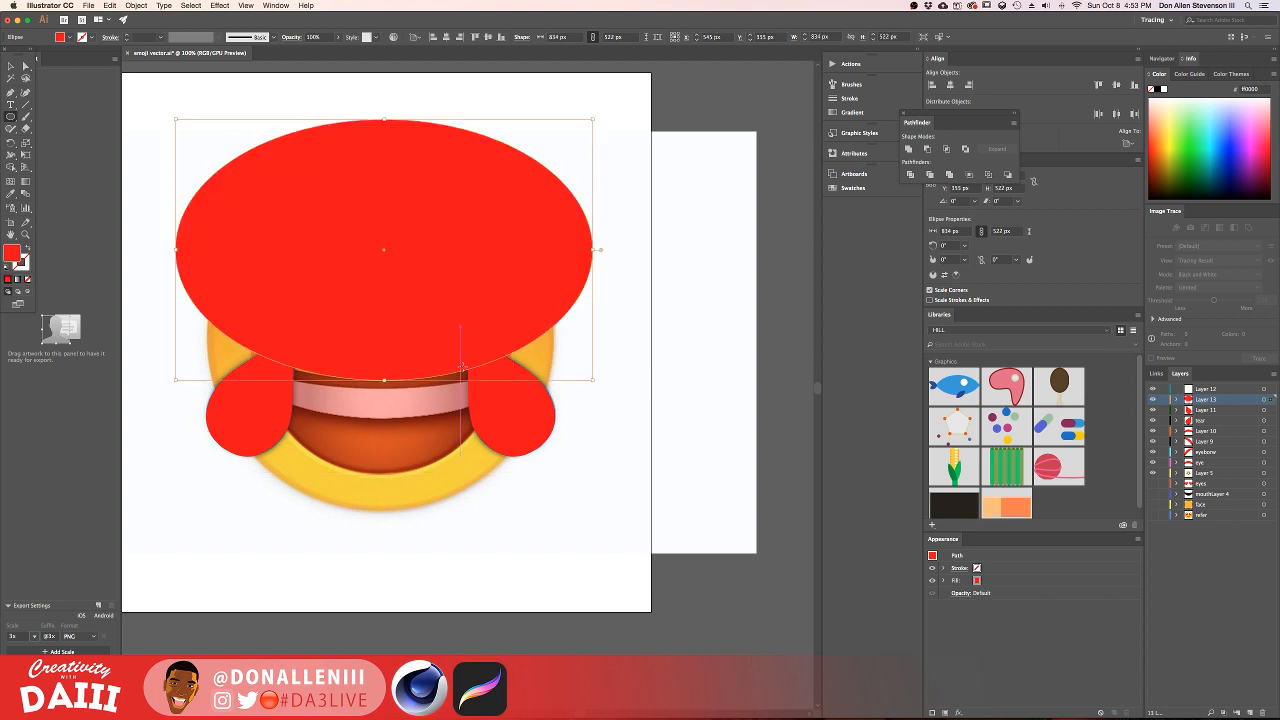
{"action": "left_click", "coordinate": [25, 65]}
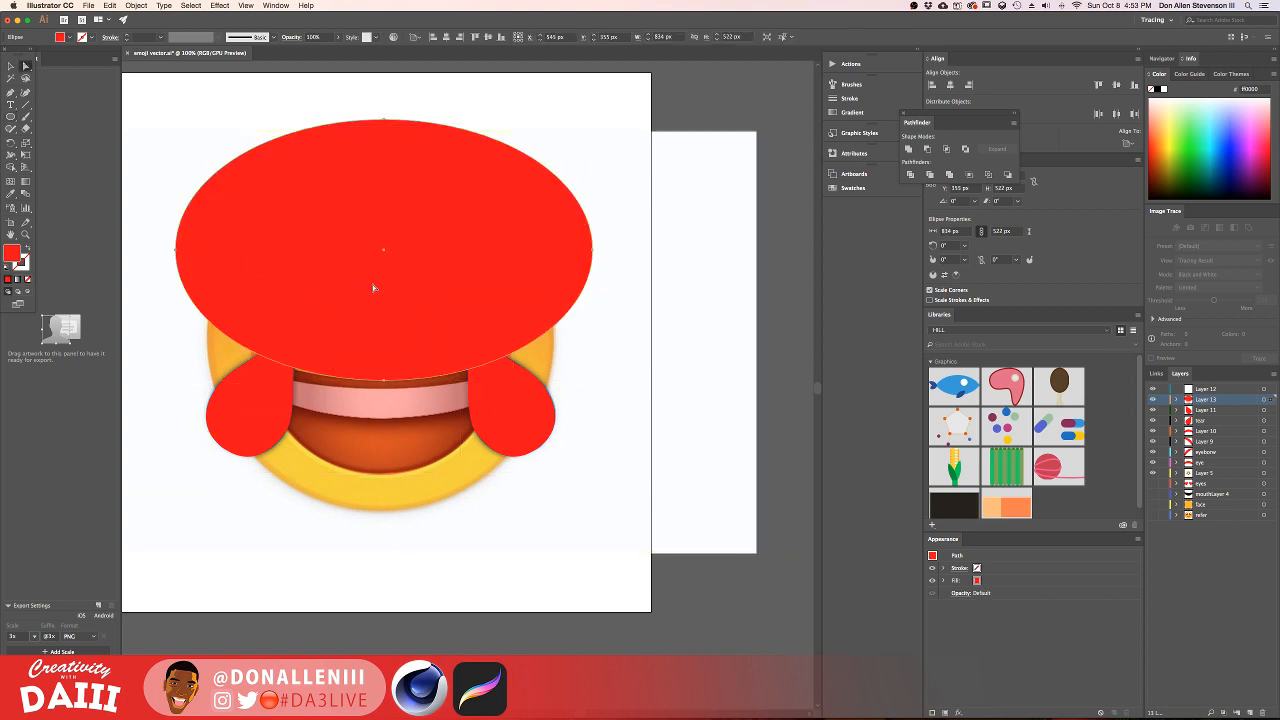
{"action": "left_click", "coordinate": [397, 437]}
{"action": "left_click", "coordinate": [336, 38]}
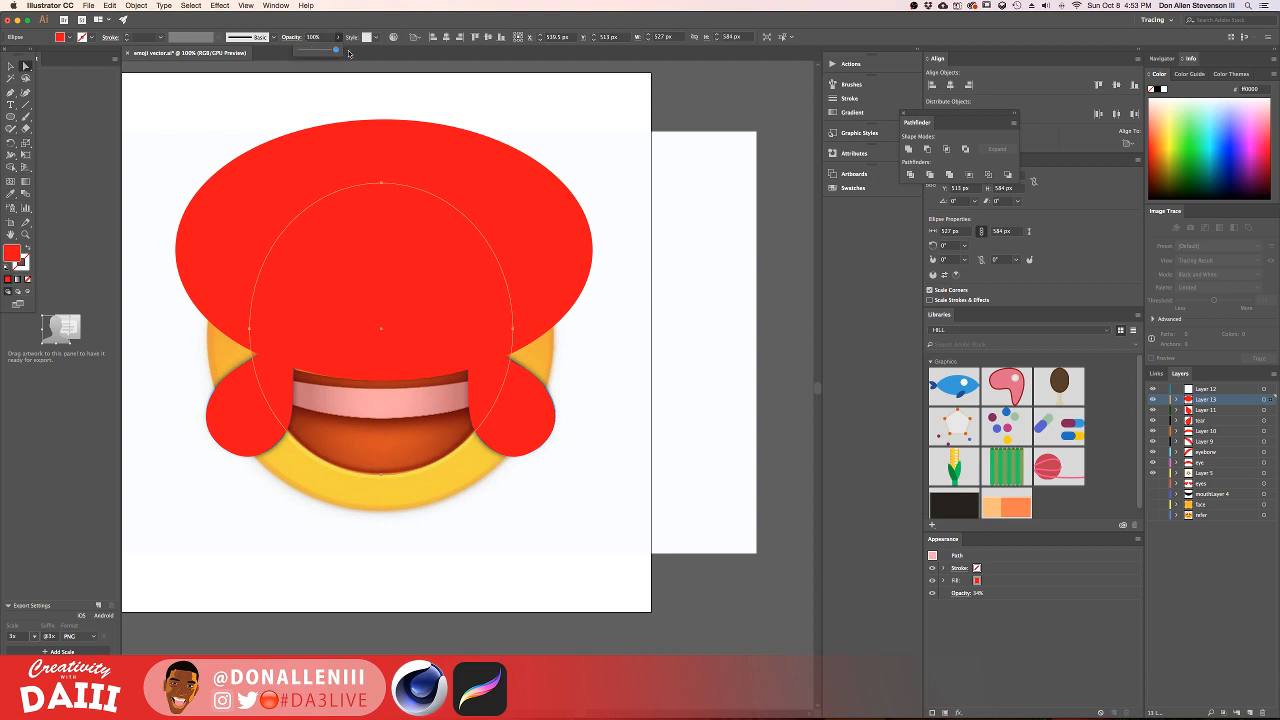
{"action": "left_click_drag", "start_coordinate": [348, 53], "coordinate": [350, 54]}
Step: Select both large ellipses together and move the Pathfinder panel away from the other panels
{"action": "left_click", "coordinate": [542, 209]}
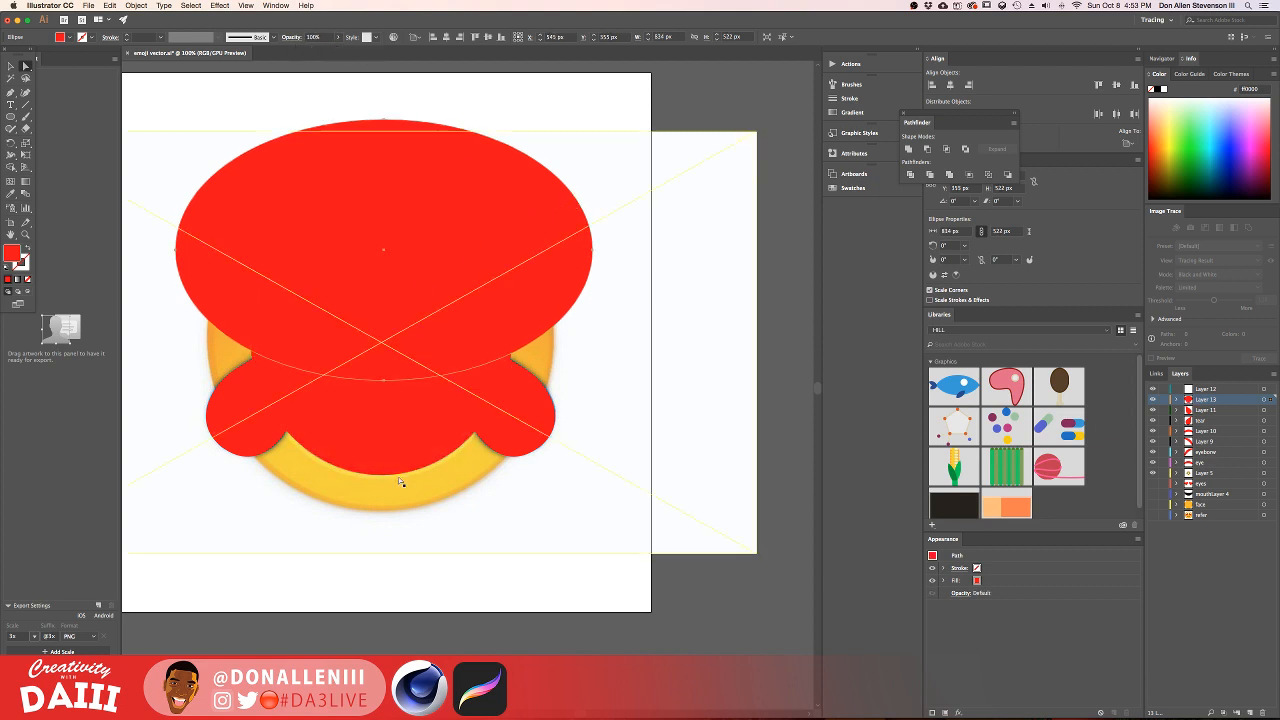
{"action": "left_click", "coordinate": [406, 411], "text": "shift"}
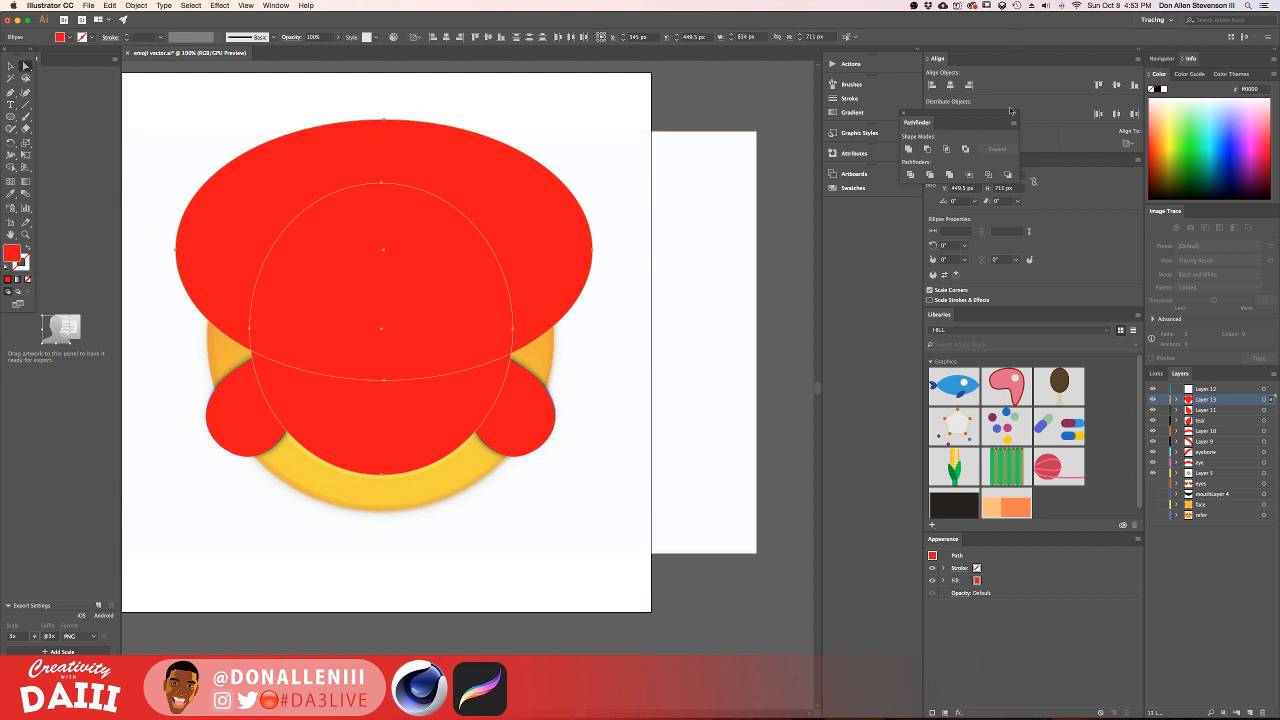
{"action": "left_click_drag", "start_coordinate": [913, 118], "coordinate": [149, 89]}
Step: Try the Intersect and Crop pathfinder operations on the two ellipses, undoing each one
{"action": "left_click", "coordinate": [276, 5]}
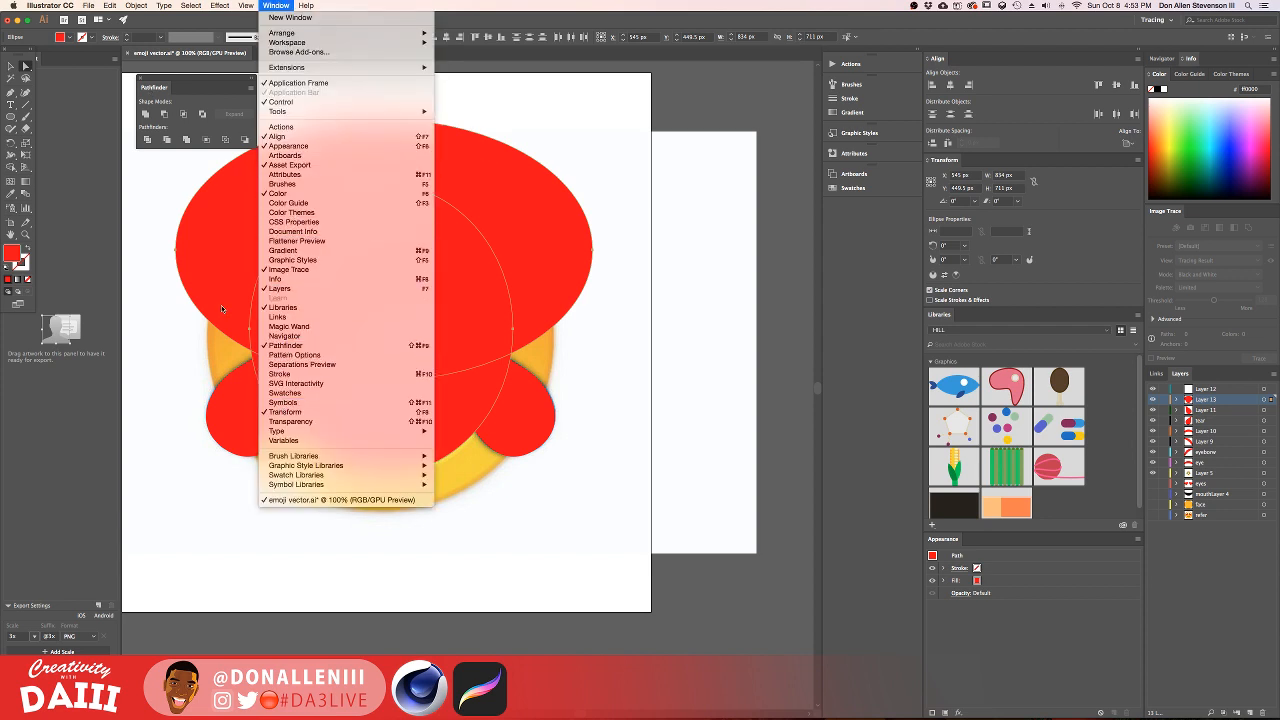
{"action": "left_click", "coordinate": [143, 167]}
{"action": "left_click", "coordinate": [183, 115]}
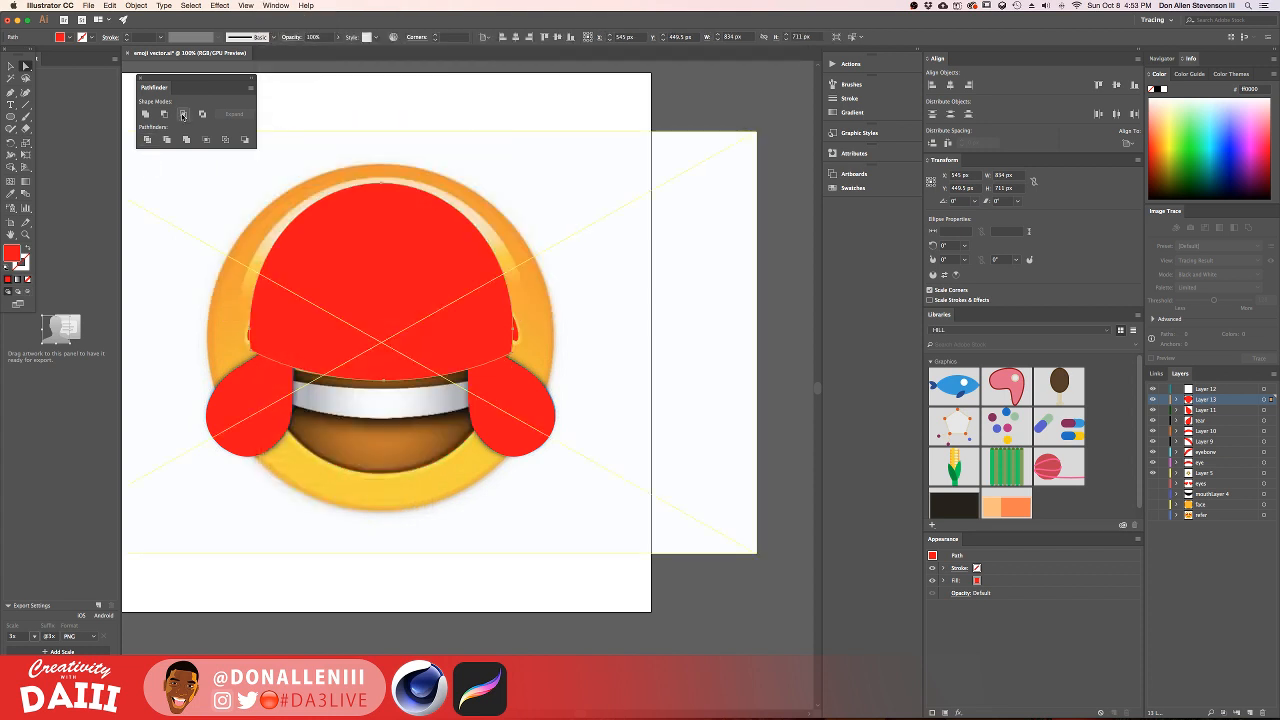
{"action": "key", "text": "super+z"}
{"action": "left_click", "coordinate": [677, 237]}
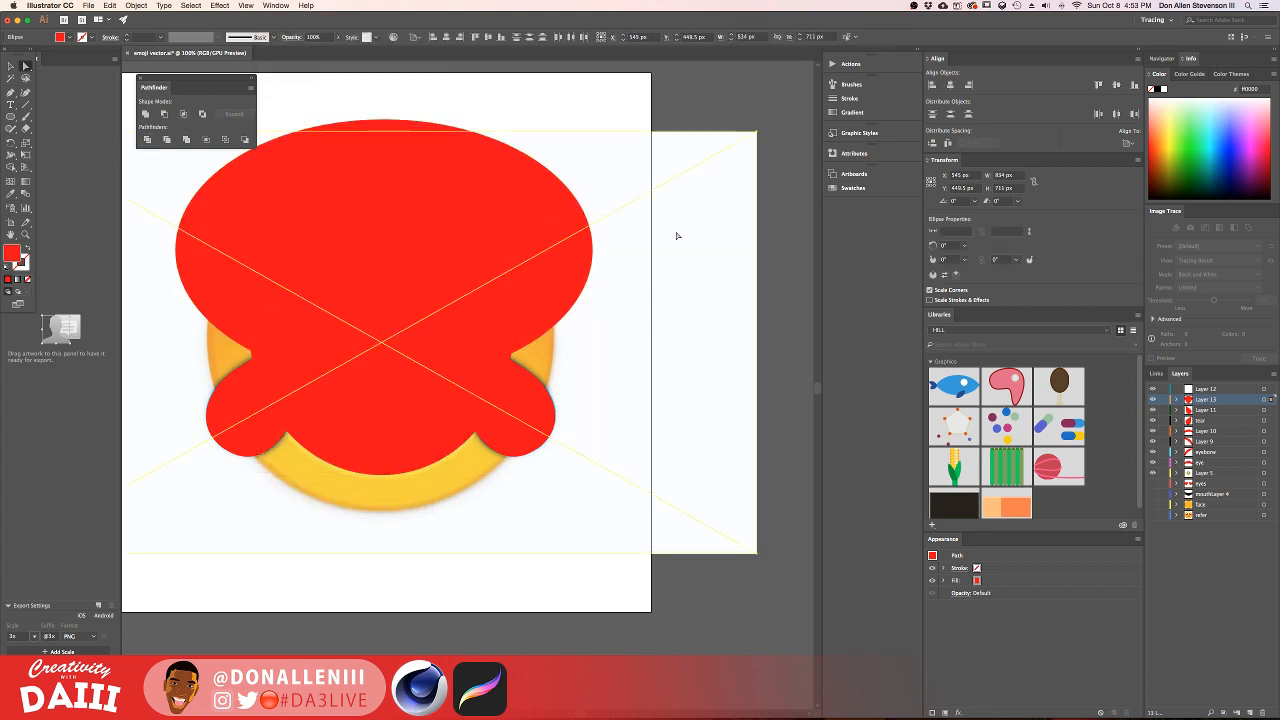
{"action": "left_click", "coordinate": [360, 440]}
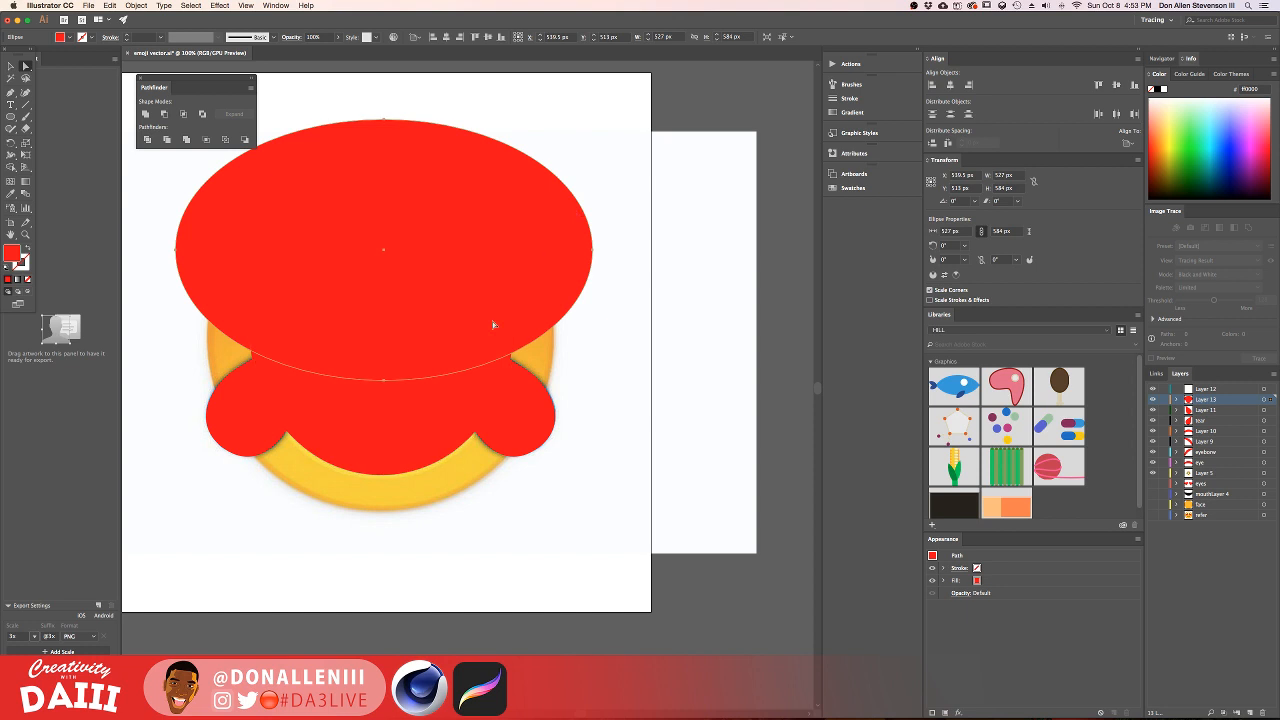
{"action": "left_click", "coordinate": [400, 391], "text": "shift"}
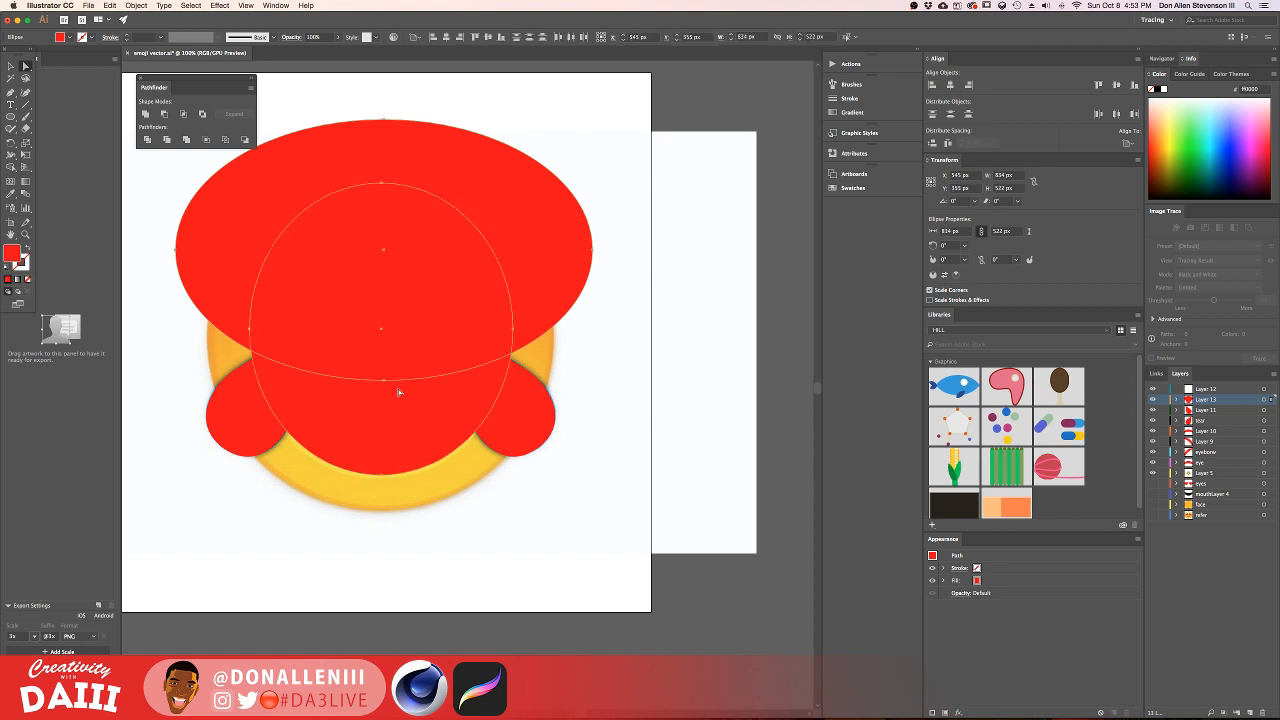
{"action": "left_click", "coordinate": [183, 114]}
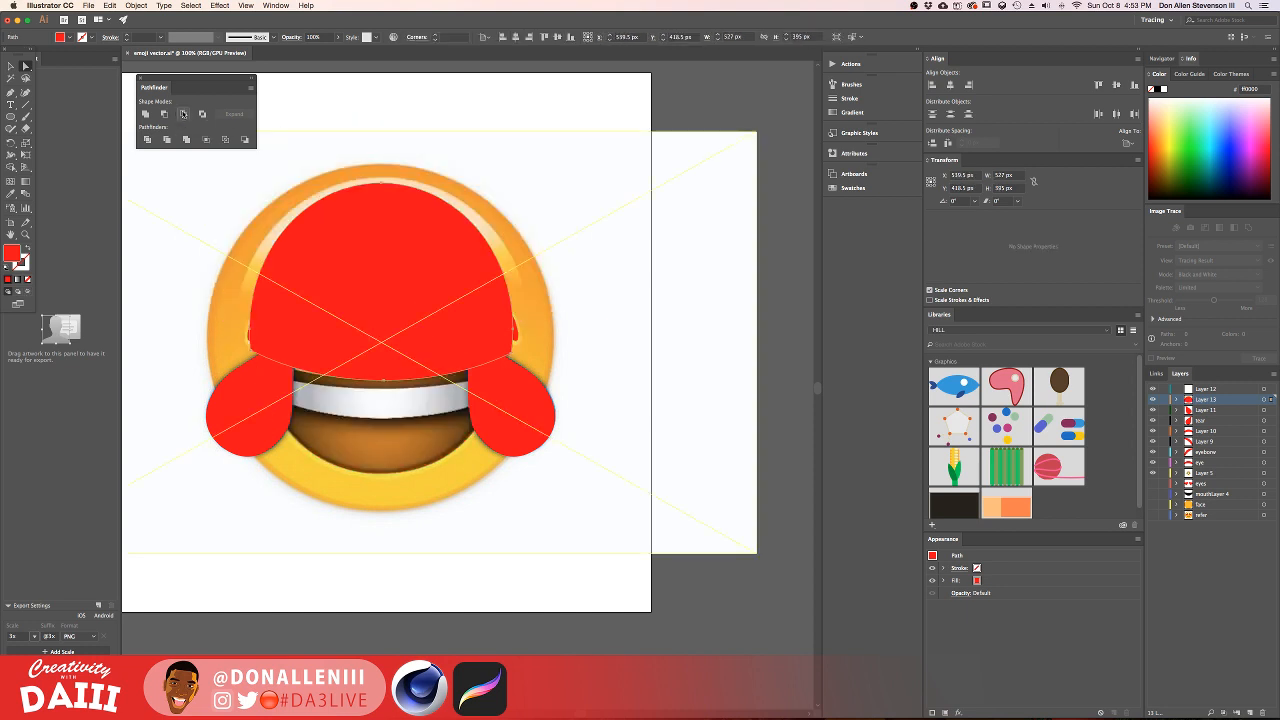
{"action": "key", "text": "super+z"}
{"action": "left_click", "coordinate": [203, 142]}
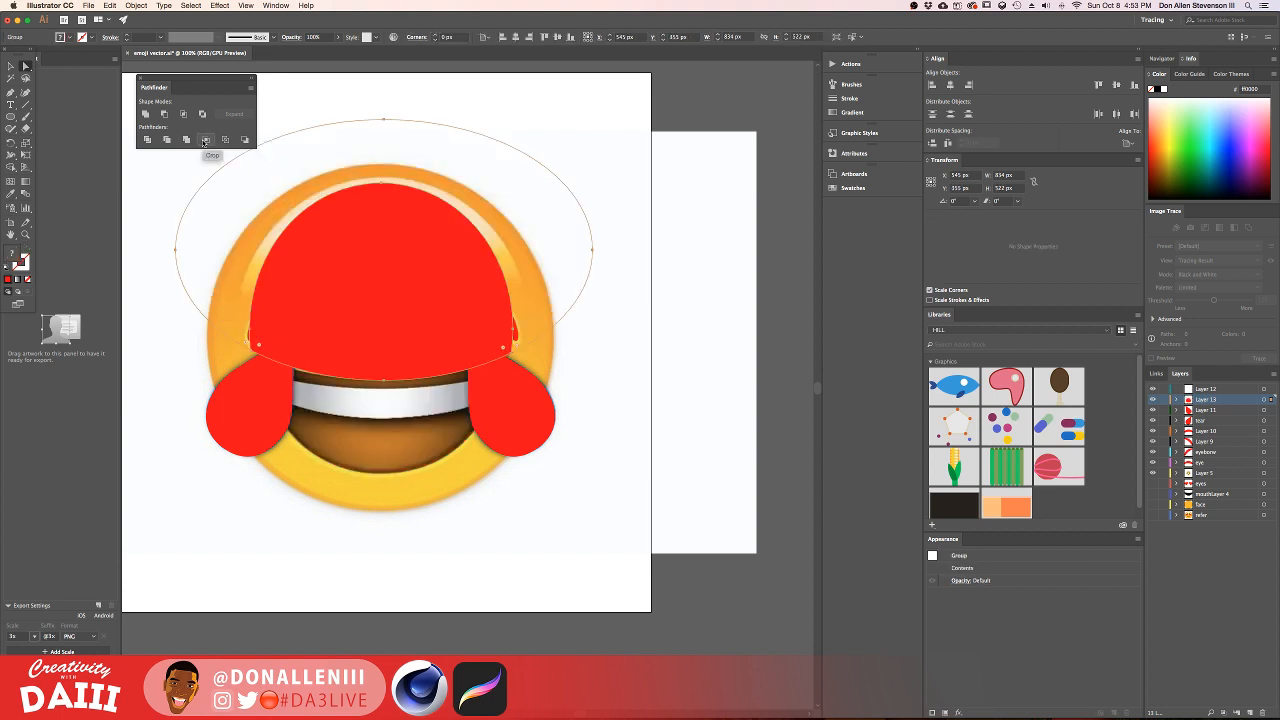
{"action": "key", "text": "super+z"}
Step: Exclude the overlap of the two ellipses and delete the upper piece, keeping the crescent over the mouth
{"action": "left_click", "coordinate": [202, 118]}
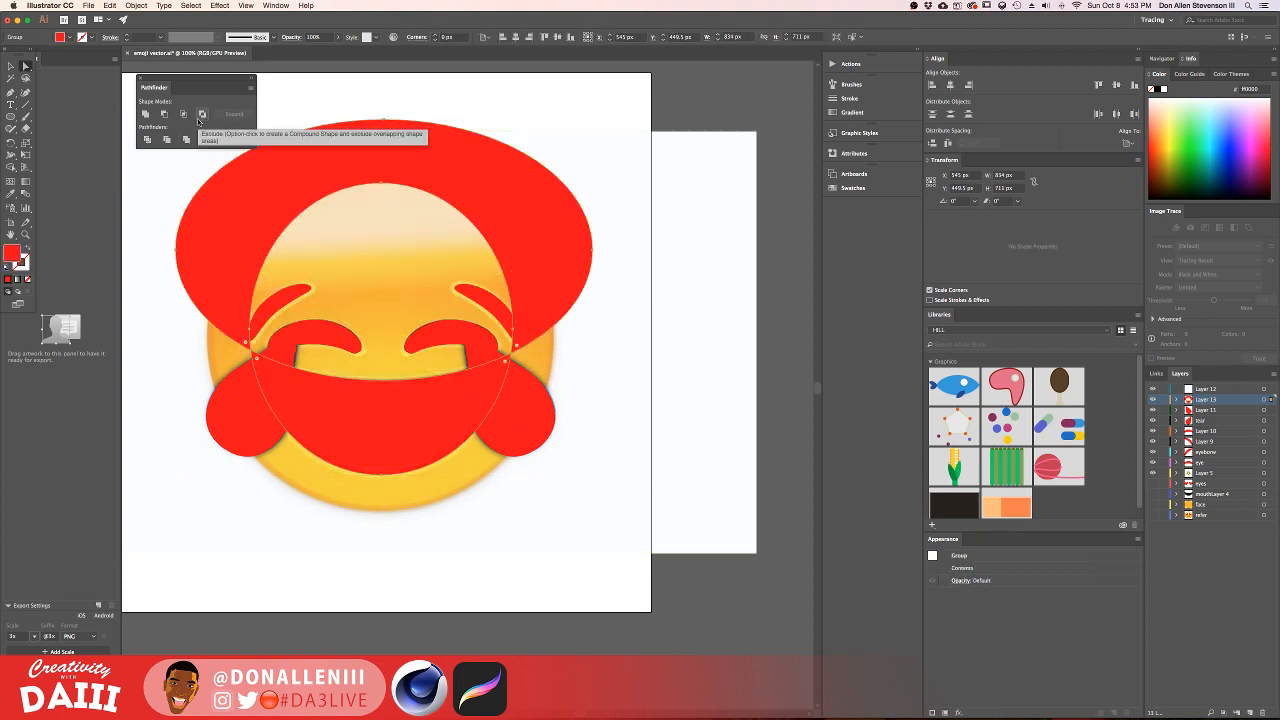
{"action": "left_click", "coordinate": [187, 167]}
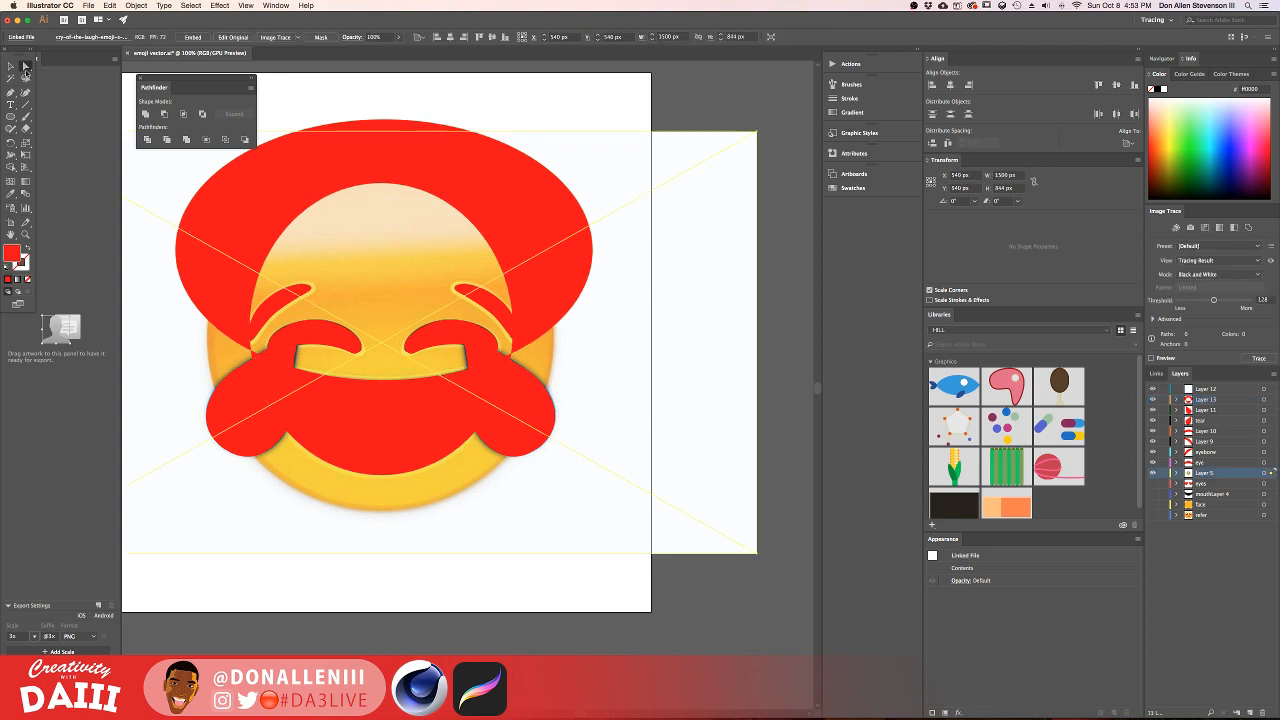
{"action": "left_click", "coordinate": [507, 186]}
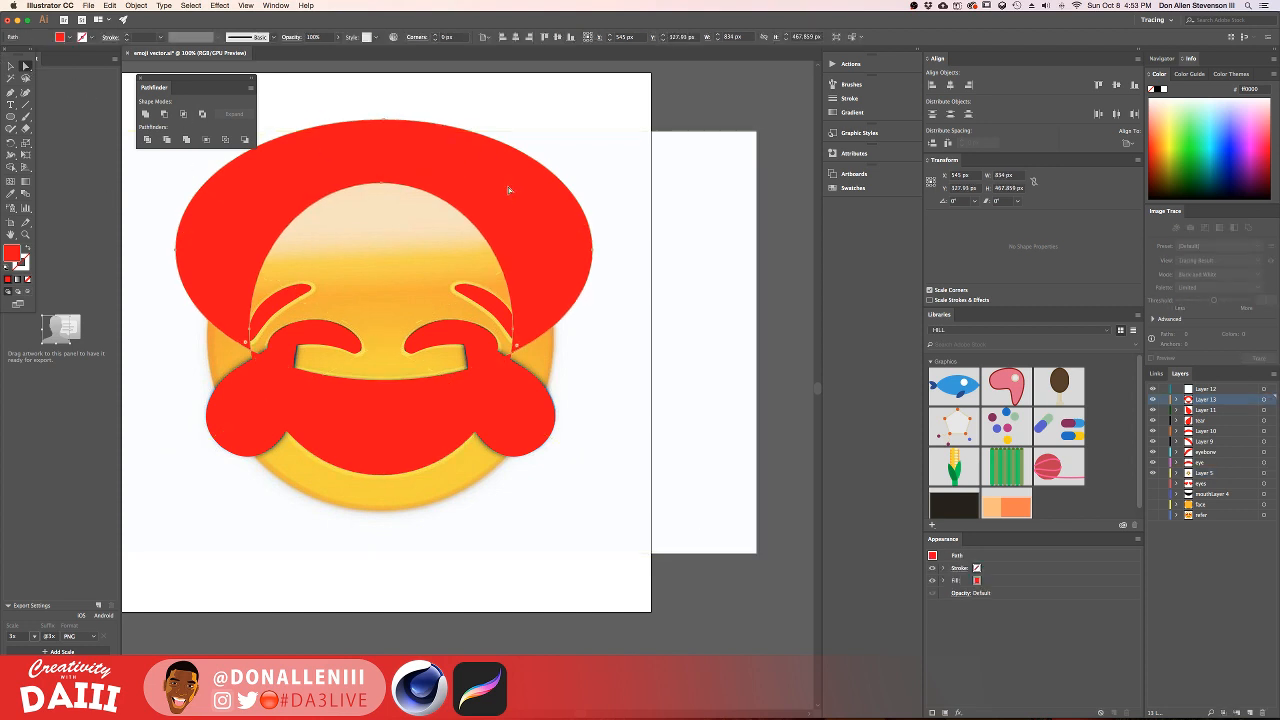
{"action": "key", "text": "Delete"}
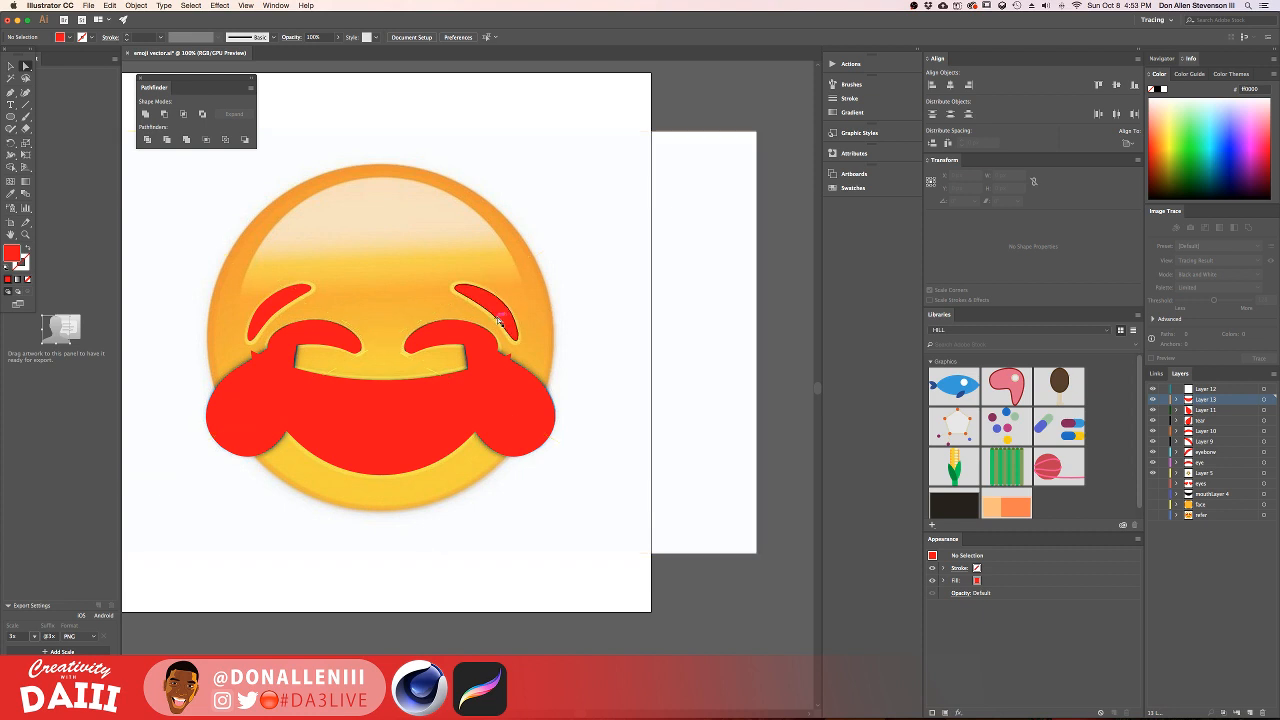
Step: Inspect the mouth and tear shapes by selecting them, and briefly show the hidden face layer
{"action": "left_click", "coordinate": [343, 406]}
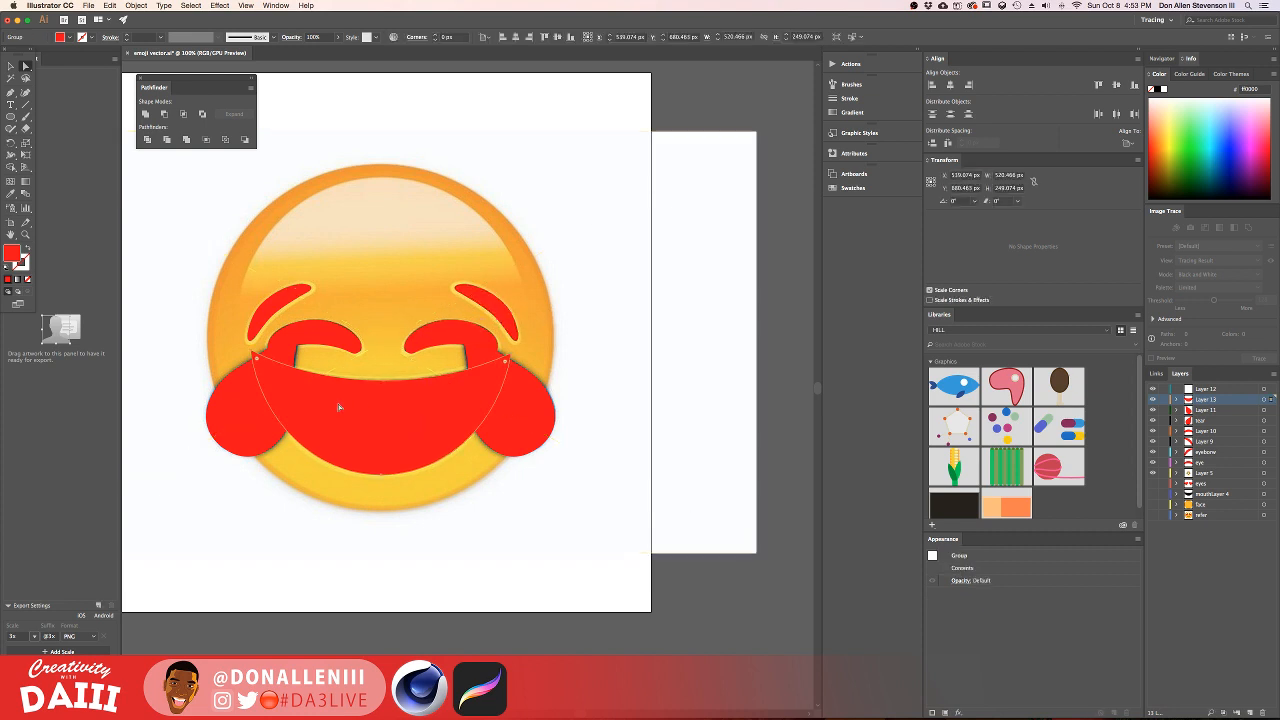
{"action": "left_click", "coordinate": [266, 425]}
{"action": "left_click", "coordinate": [522, 398], "text": "shift"}
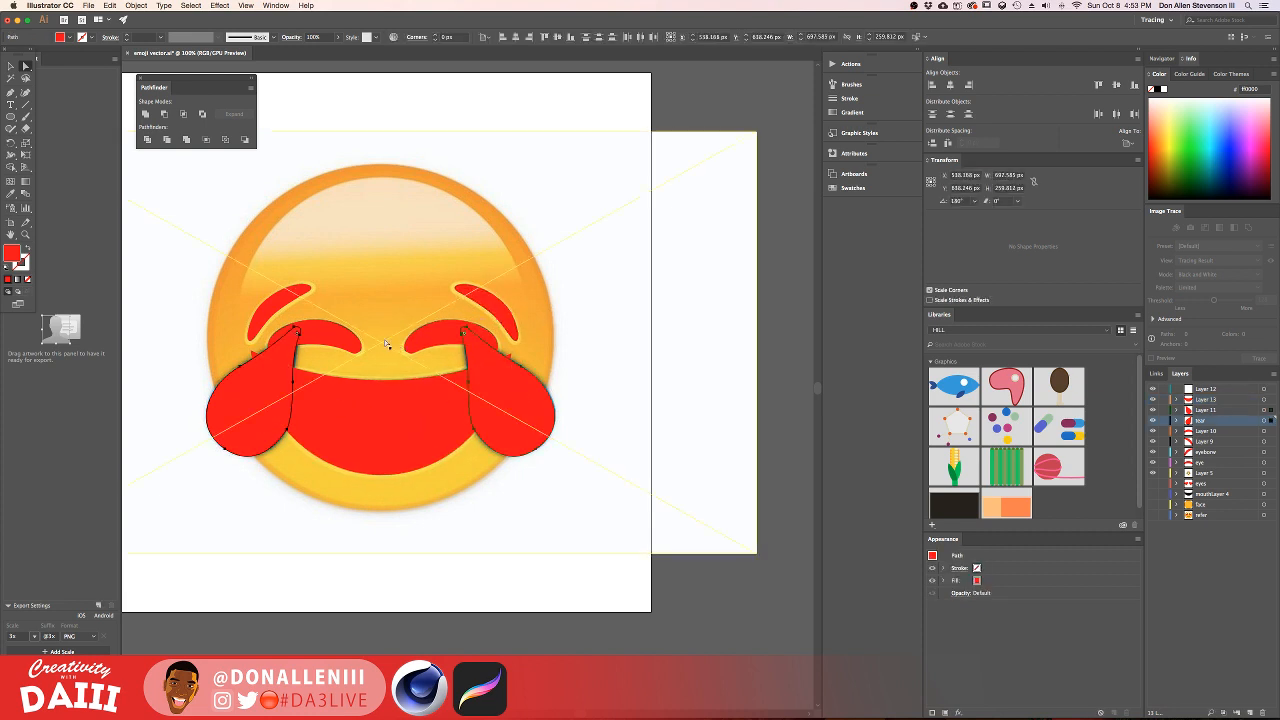
{"action": "left_click", "coordinate": [389, 258]}
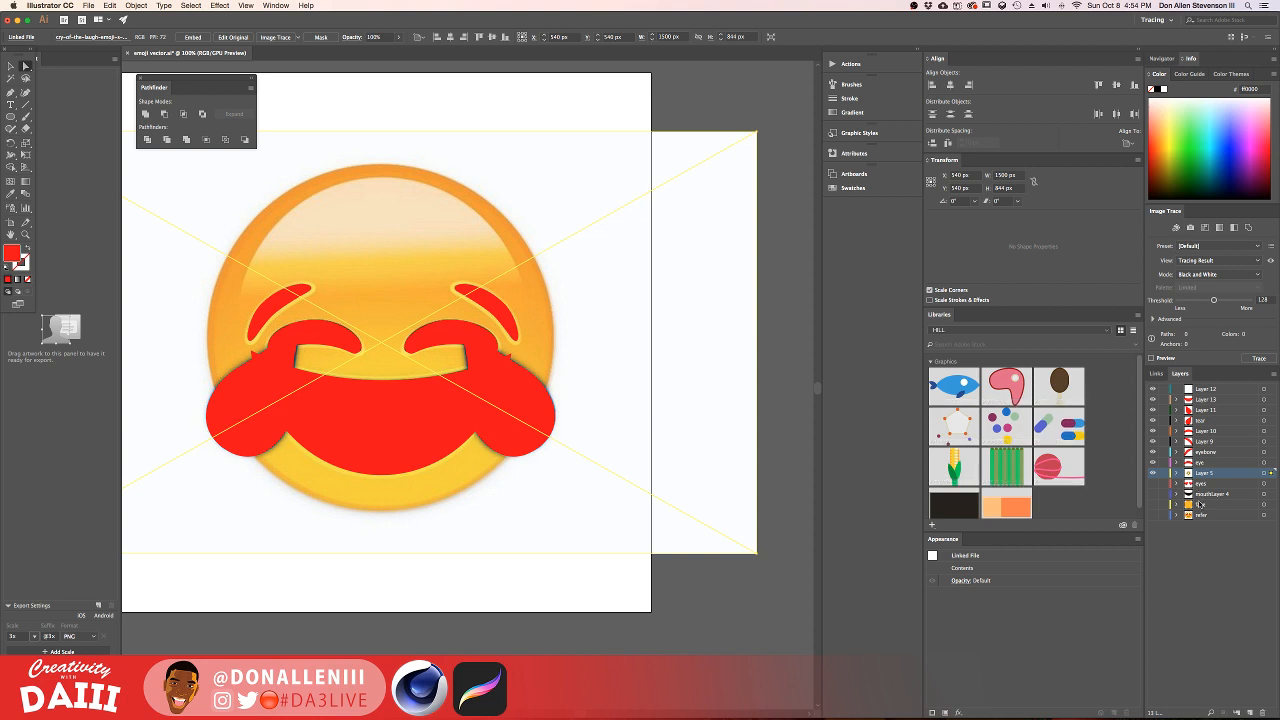
{"action": "left_click", "coordinate": [1153, 506]}
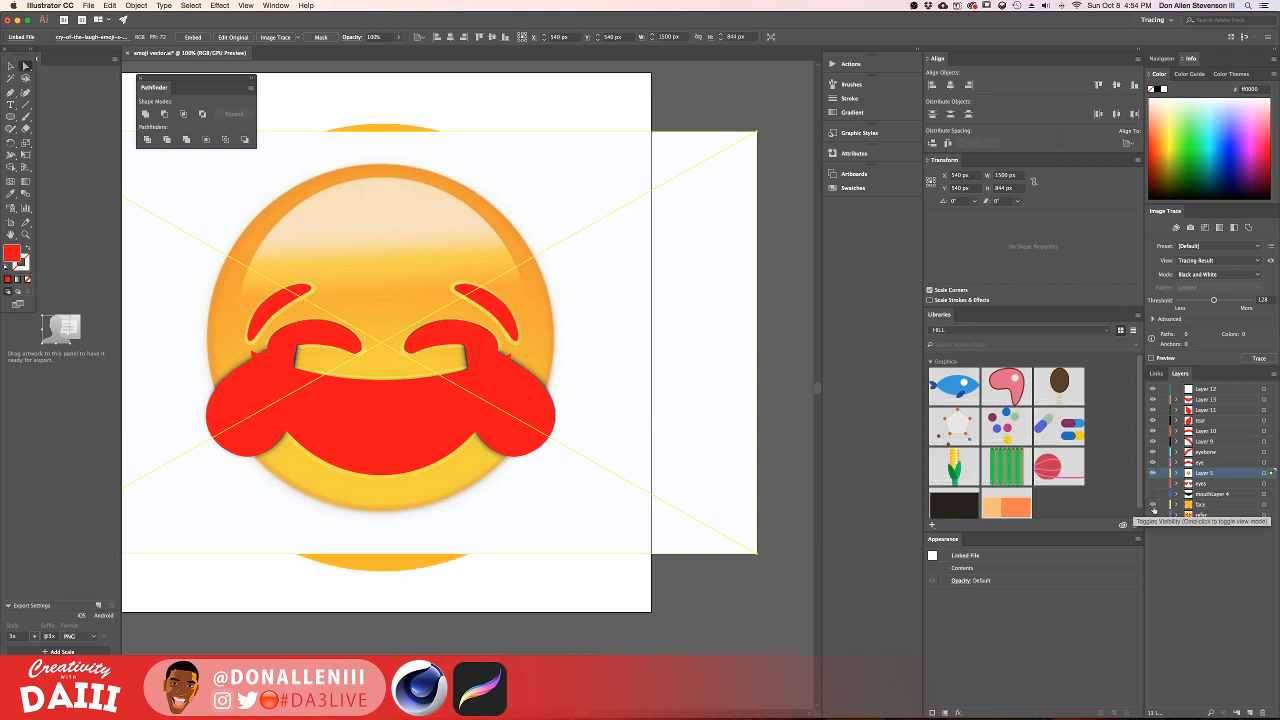
{"action": "left_click", "coordinate": [1153, 506]}
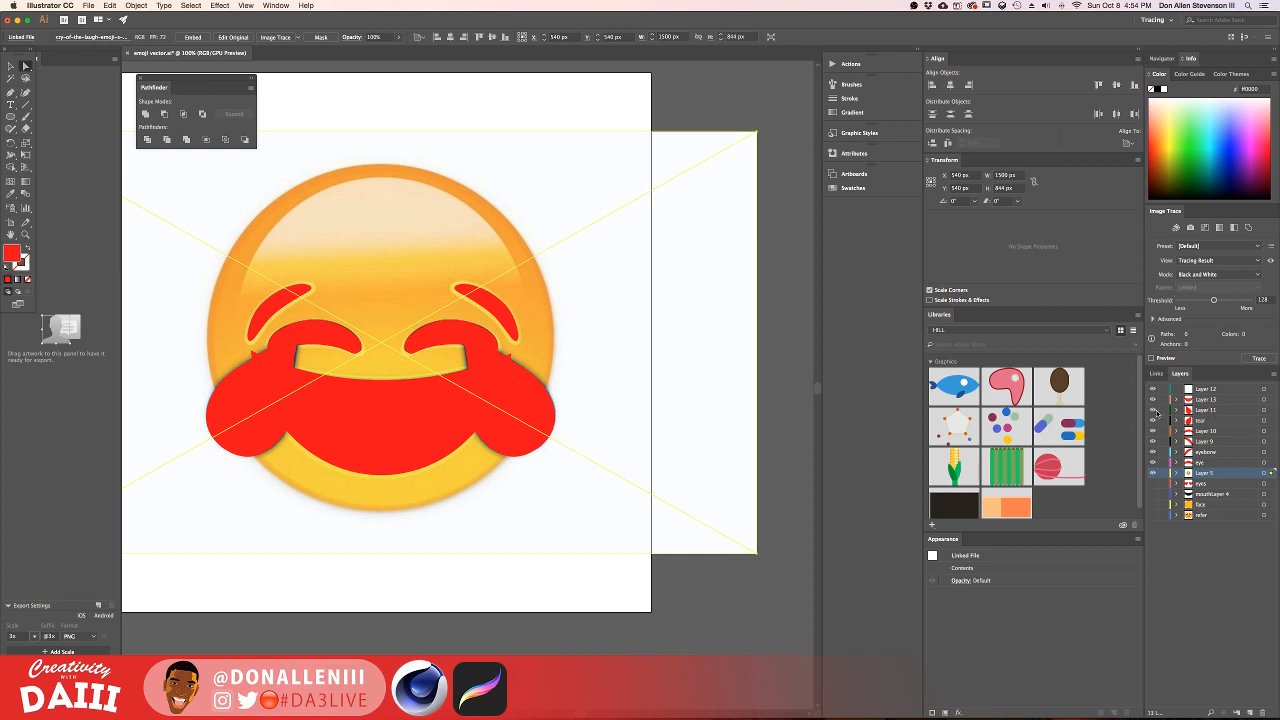
Step: Rename Layer 11 as "tear 2"
{"action": "double_click", "coordinate": [1204, 411]}
{"action": "type", "text": "tear 2"}
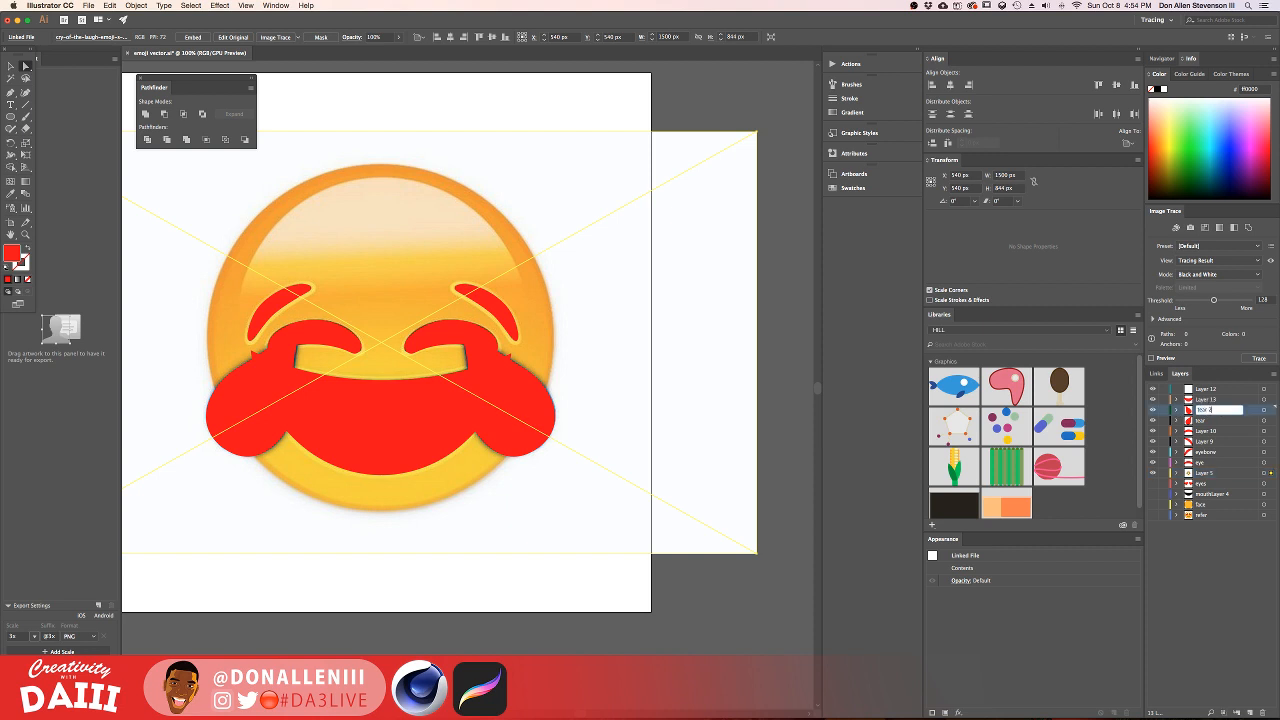
{"action": "key", "text": "Return"}
Step: Check the contents of Layer 13 by toggling its visibility and rename the layer as "mouth"
{"action": "left_click", "coordinate": [1152, 401]}
{"action": "left_click", "coordinate": [1152, 401]}
{"action": "double_click", "coordinate": [1206, 400]}
{"action": "type", "text": "mou"}
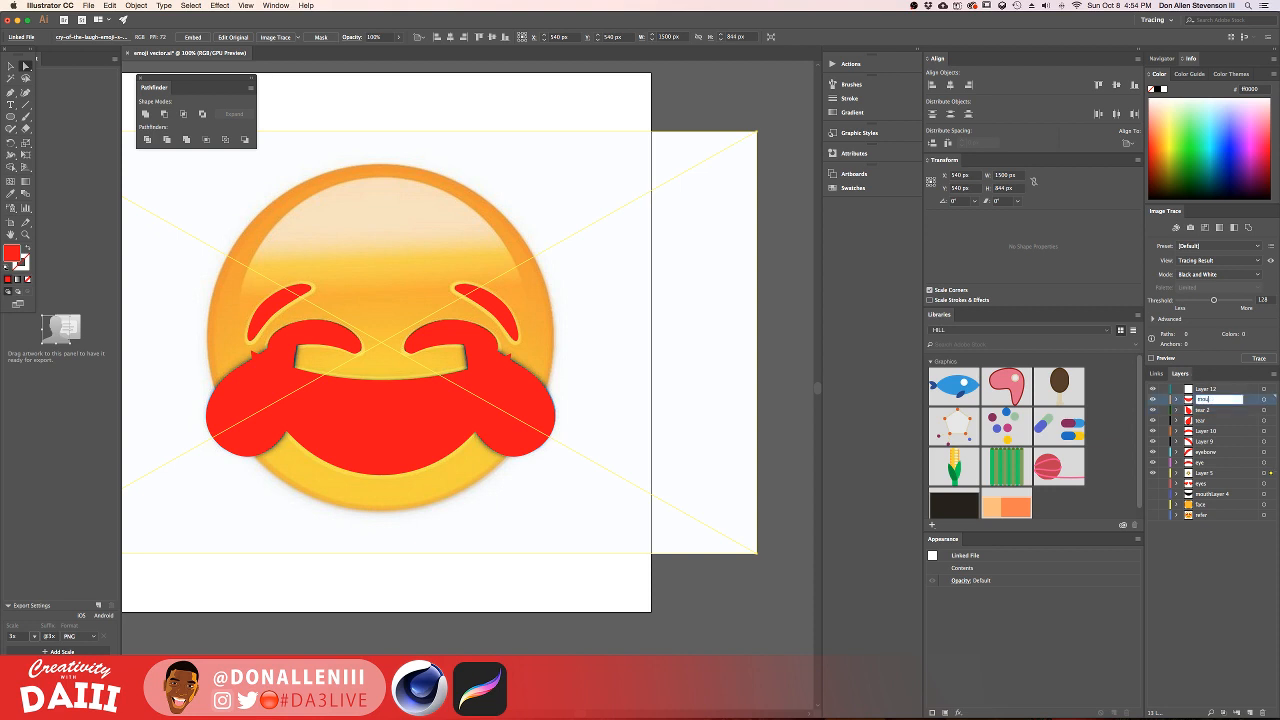
{"action": "type", "text": "th"}
{"action": "key", "text": "Return"}
Step: Round the two pointed upper corners of the crescent mouth shape
{"action": "left_click", "coordinate": [335, 438]}
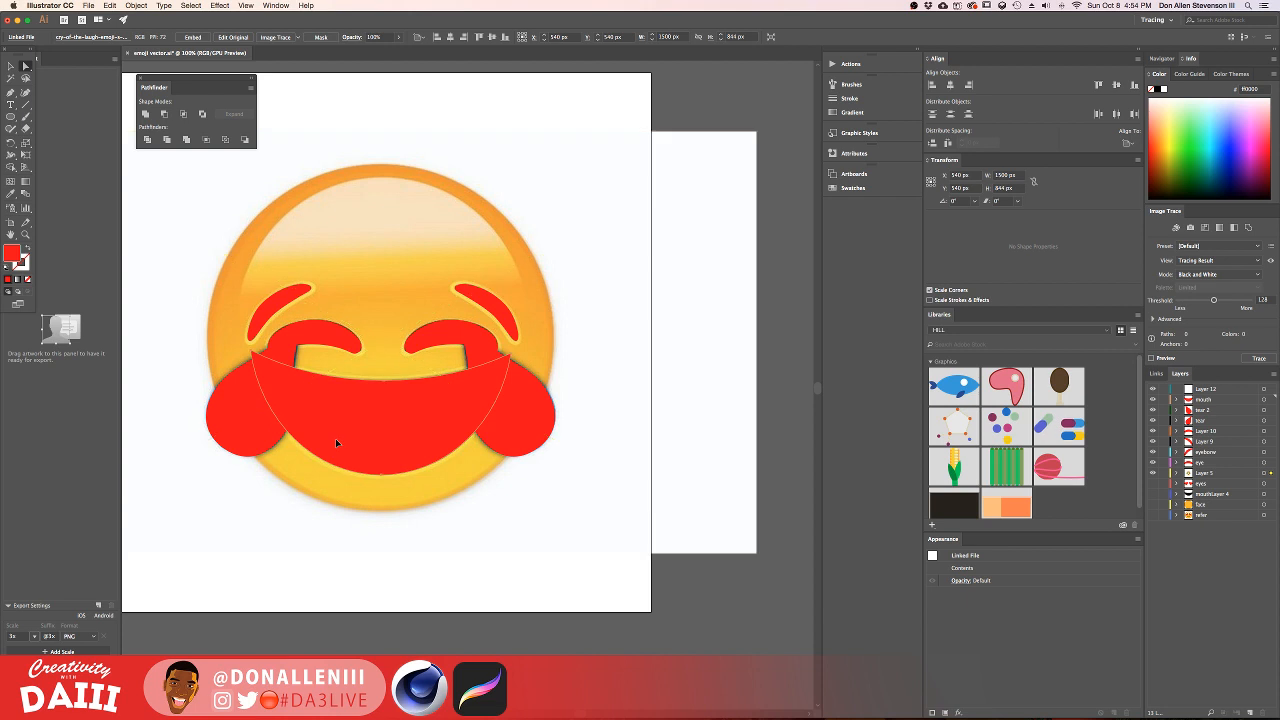
{"action": "left_click", "coordinate": [257, 357]}
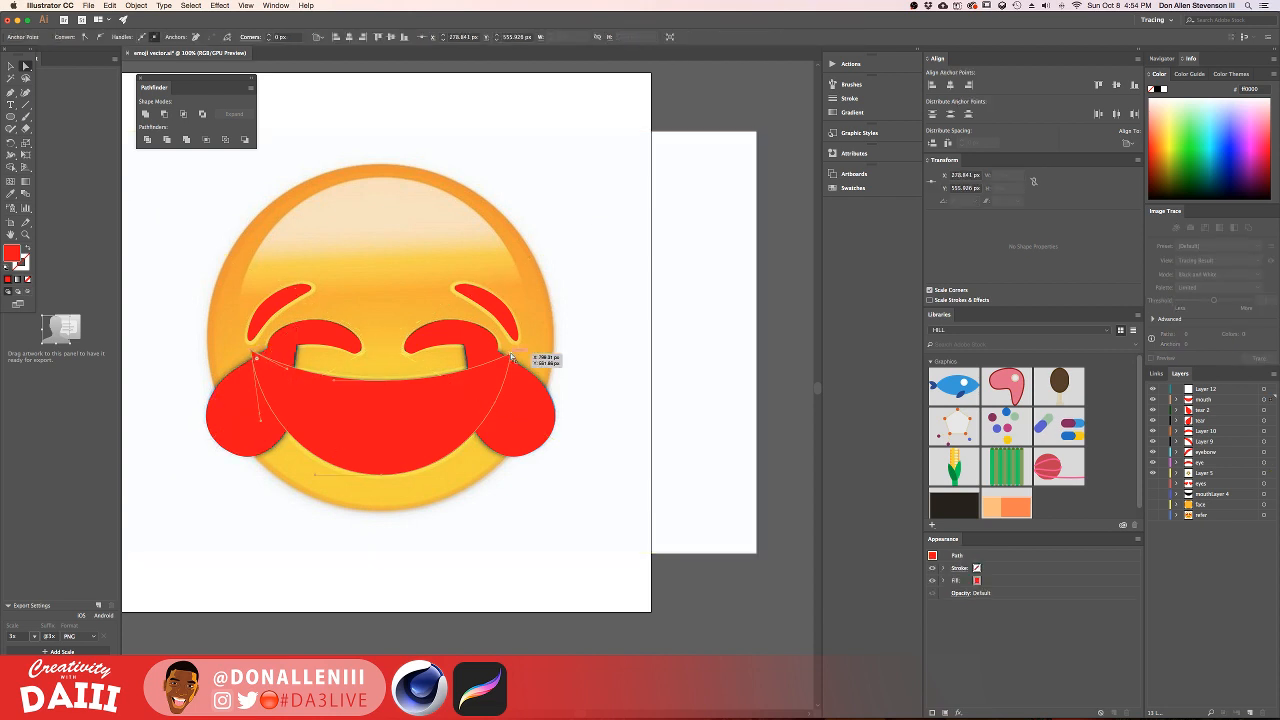
{"action": "left_click_drag", "start_coordinate": [511, 357], "coordinate": [494, 376]}
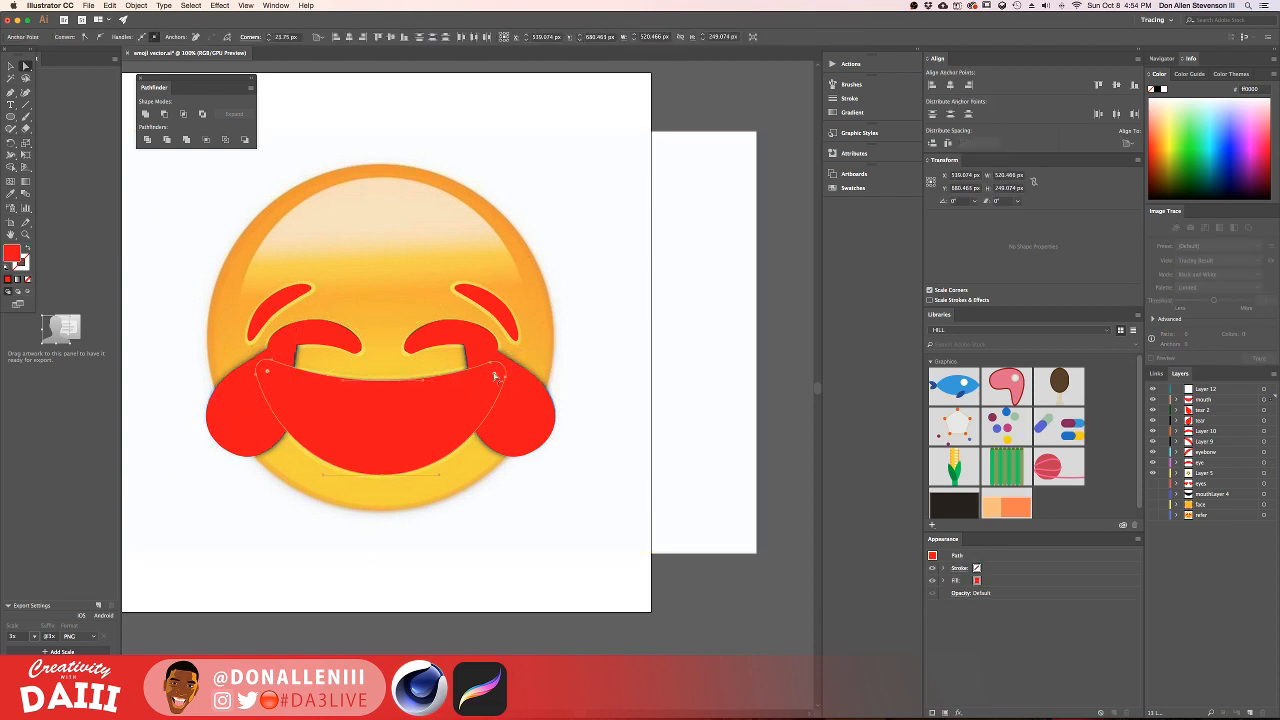
{"action": "left_click", "coordinate": [488, 566]}
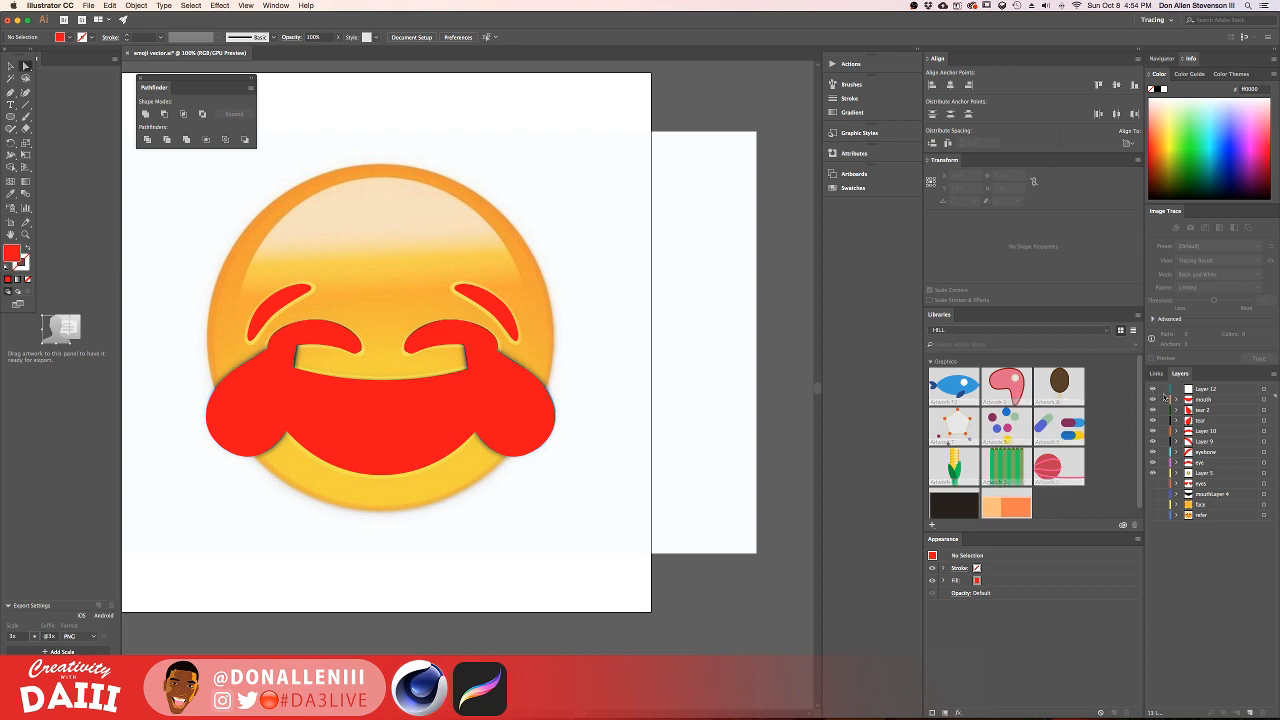
Step: Hide the mouth layer and add a new empty layer directly above it
{"action": "left_click", "coordinate": [1152, 399]}
{"action": "scroll", "coordinate": [391, 410], "scroll_direction": "up", "scroll_amount": 1, "text": "alt"}
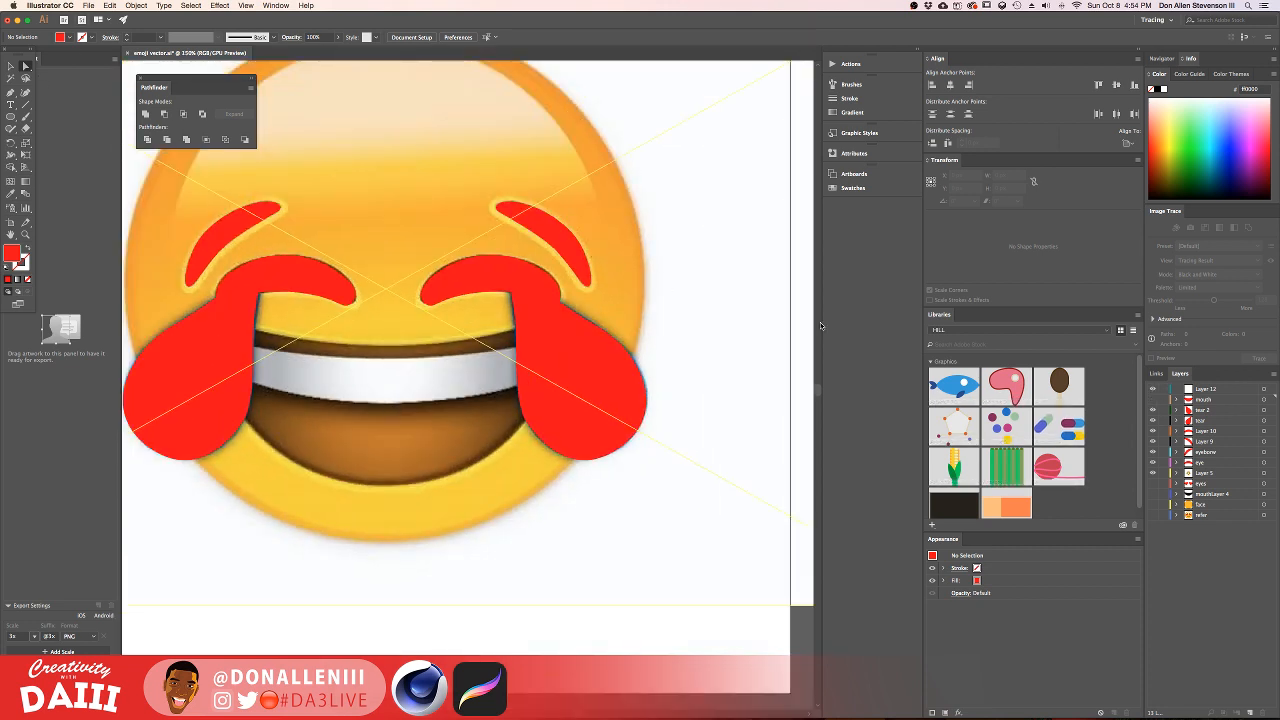
{"action": "left_click", "coordinate": [1205, 401]}
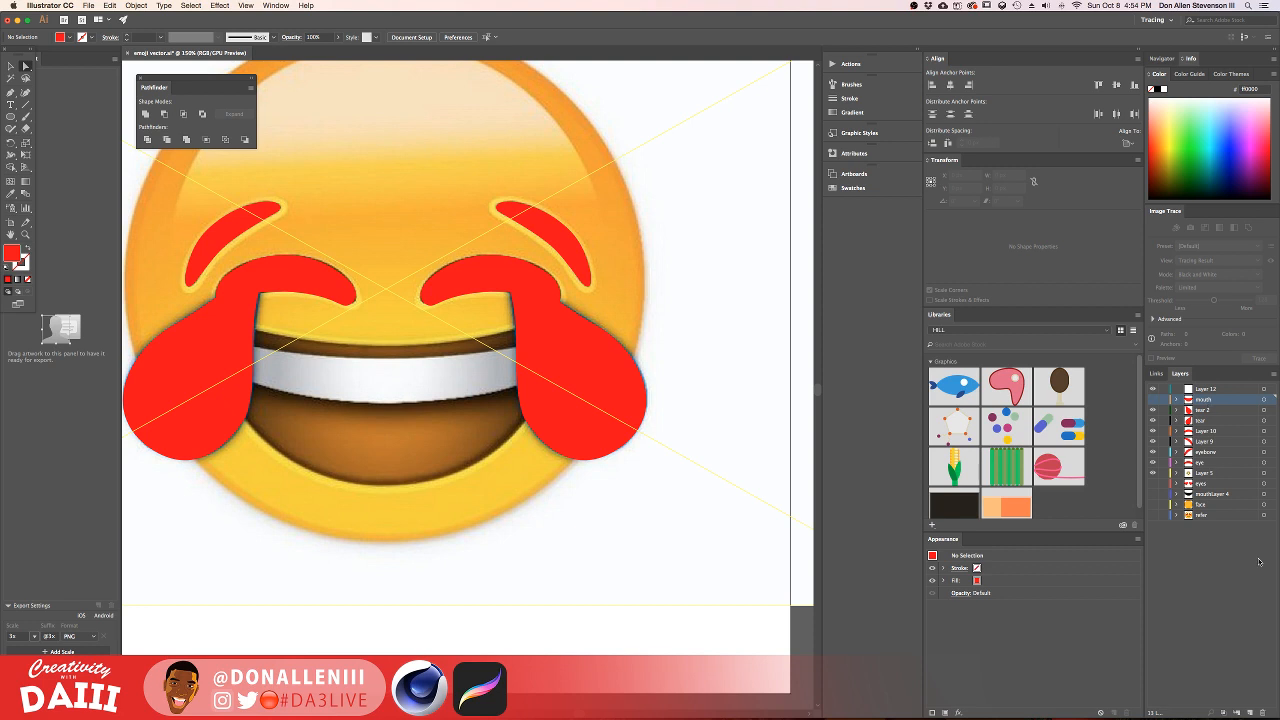
{"action": "left_click", "coordinate": [1250, 712]}
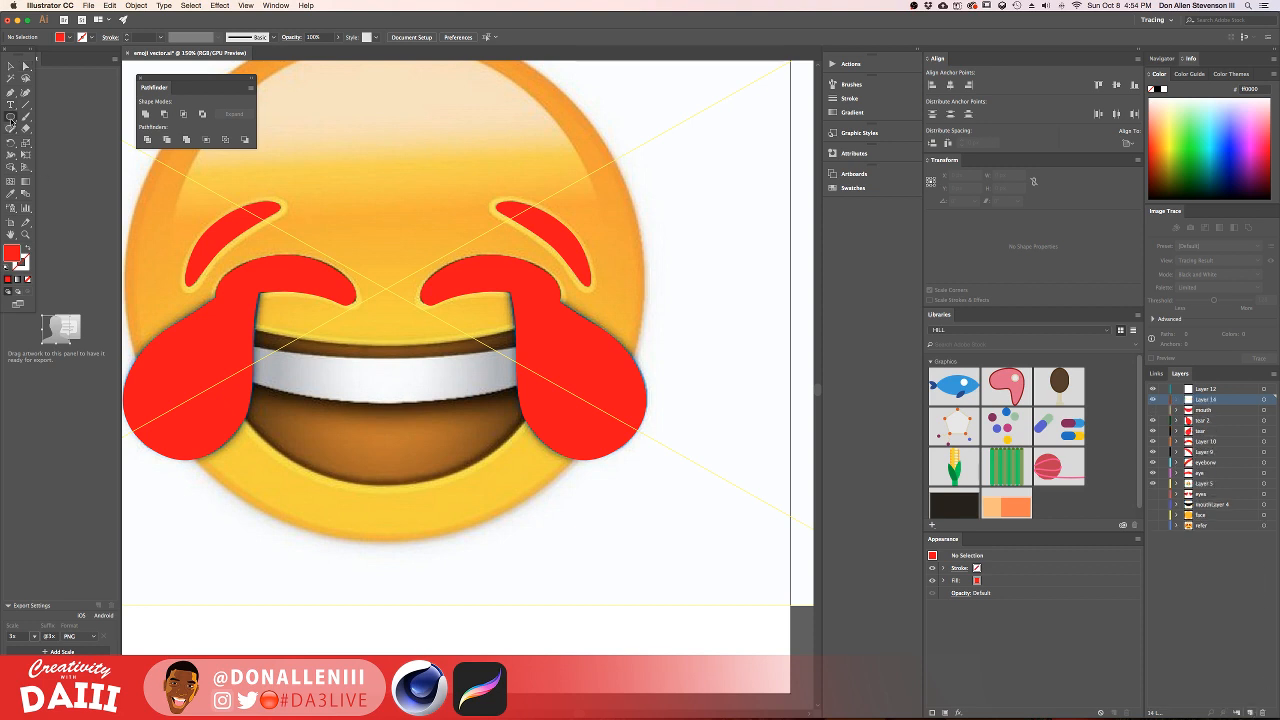
Step: Draw a red ellipse about 651 by 297 px across the face, with its lower edge along the bottom of the teeth
{"action": "left_click_drag", "start_coordinate": [10, 116], "coordinate": [55, 140]}
{"action": "key", "text": "super+minus"}
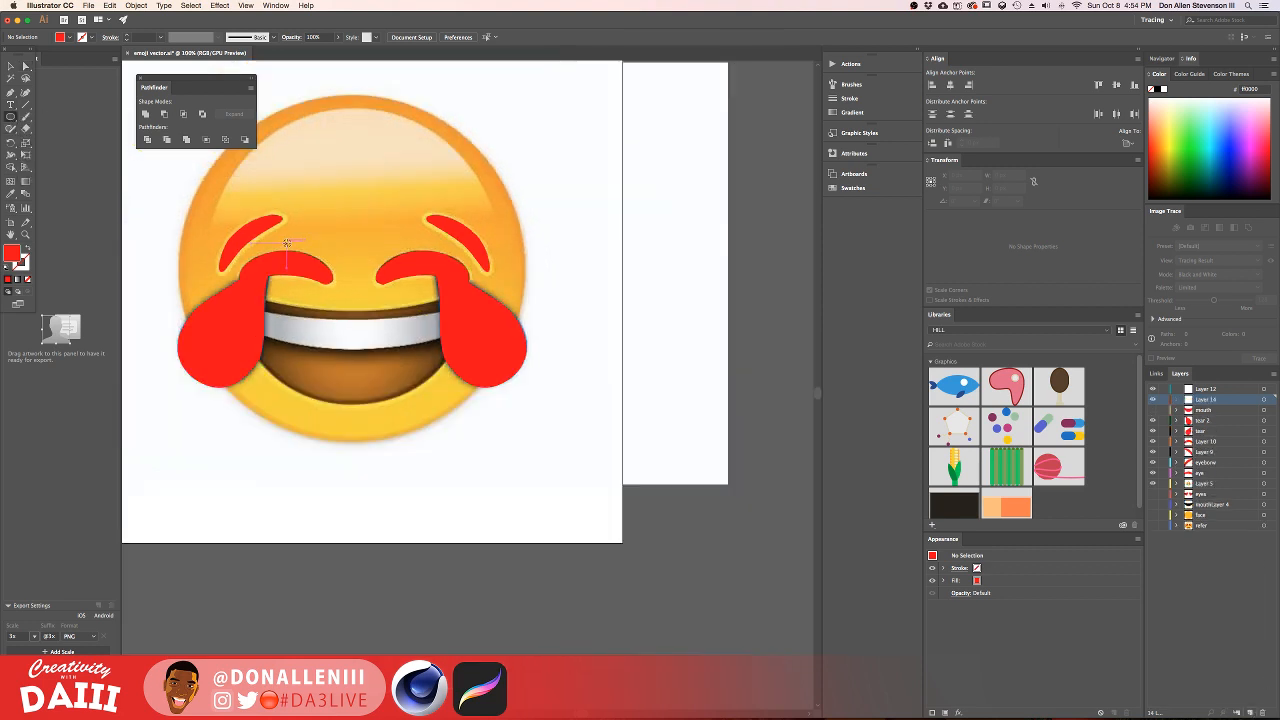
{"action": "left_click_drag", "start_coordinate": [192, 200], "coordinate": [517, 349]}
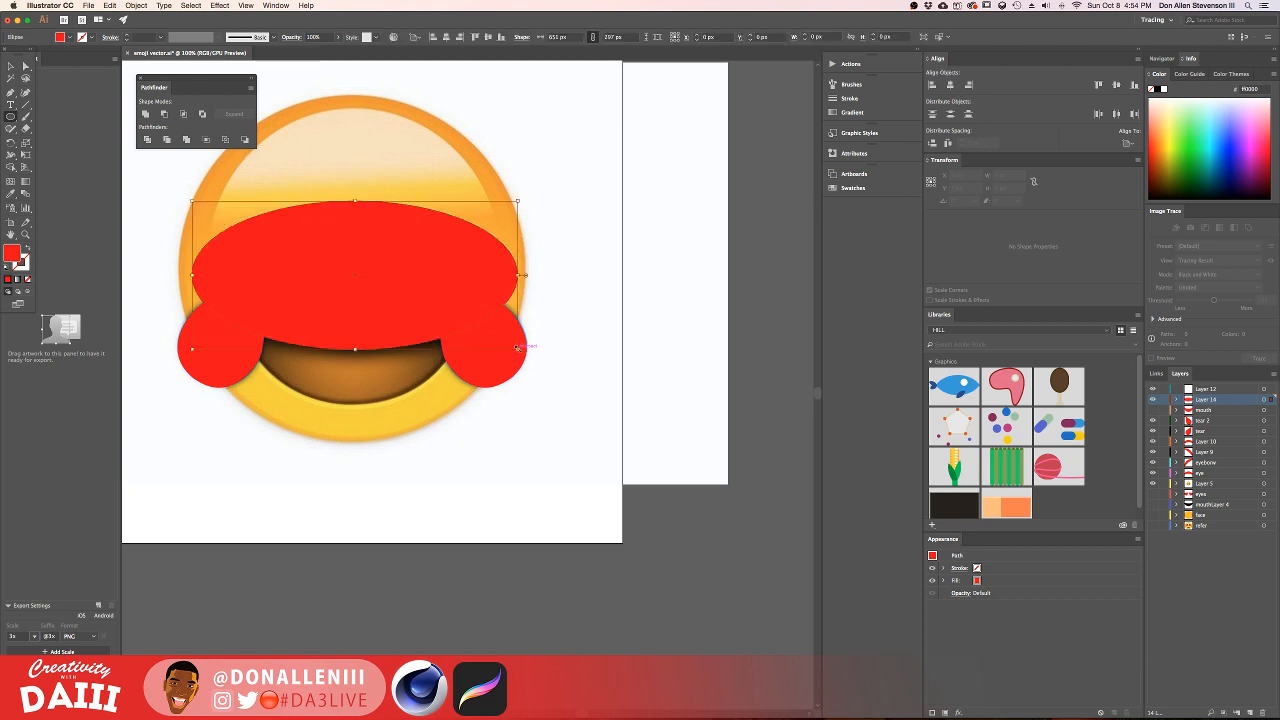
Step: Fill the ellipse across the face with green (#00FF48) and lower its opacity to 45%
{"action": "double_click", "coordinate": [16, 256]}
{"action": "left_click", "coordinate": [678, 443]}
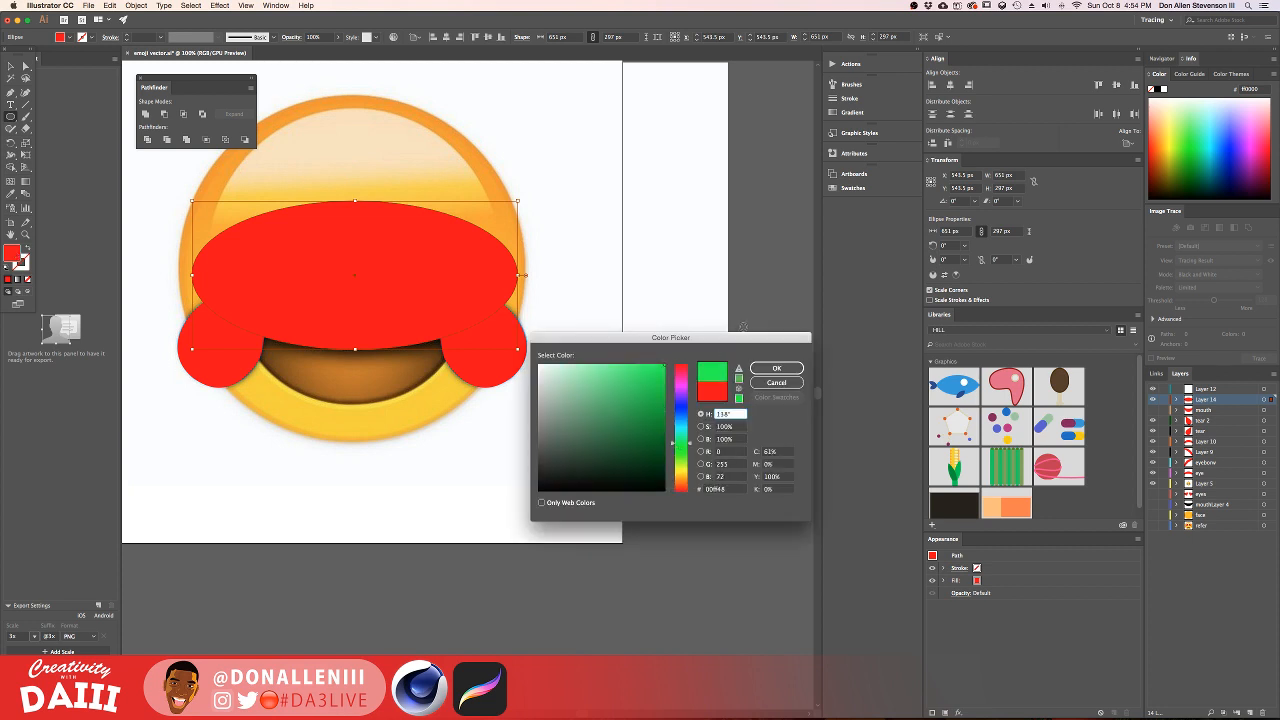
{"action": "left_click", "coordinate": [770, 368]}
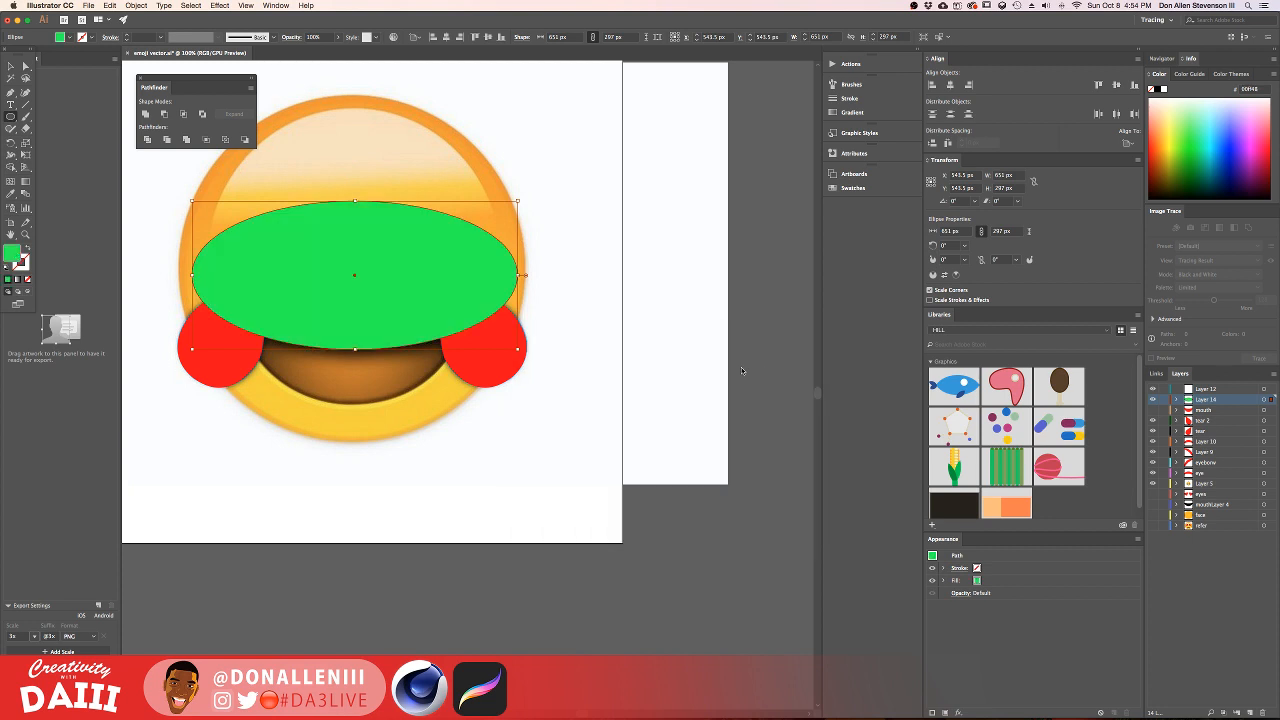
{"action": "left_click", "coordinate": [26, 66]}
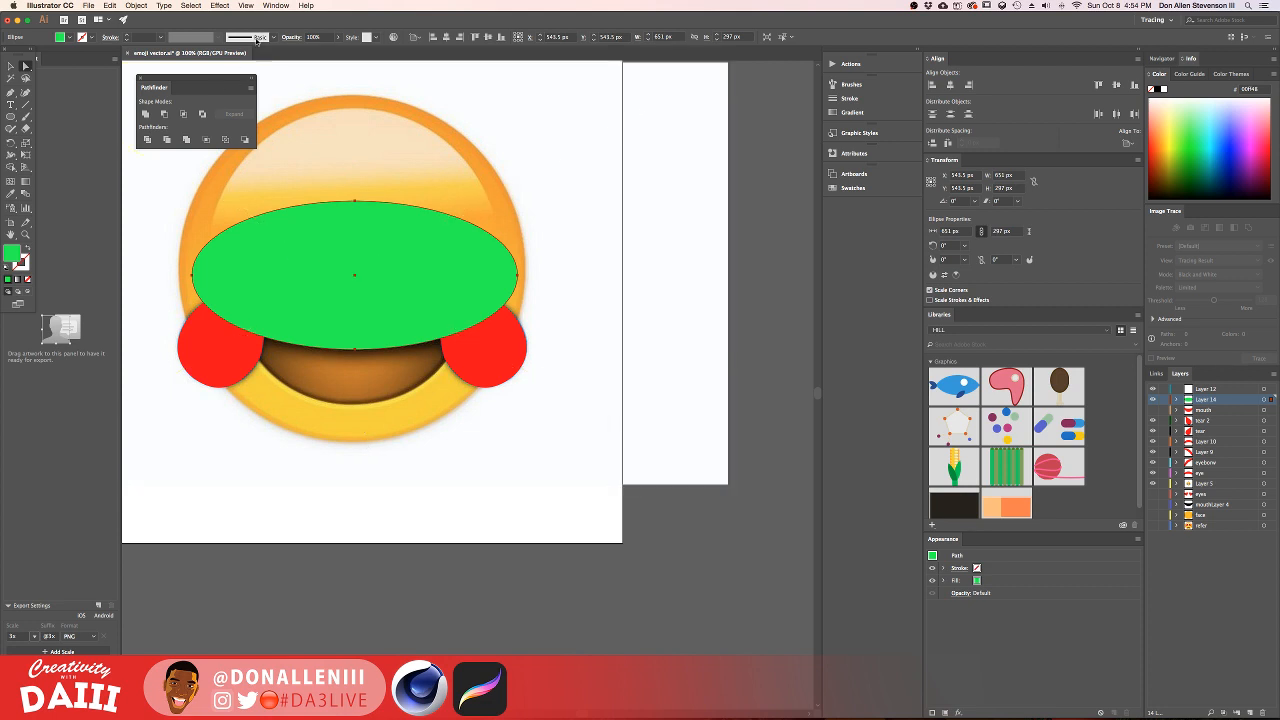
{"action": "left_click", "coordinate": [336, 39]}
{"action": "left_click", "coordinate": [317, 52]}
{"action": "left_click", "coordinate": [96, 233]}
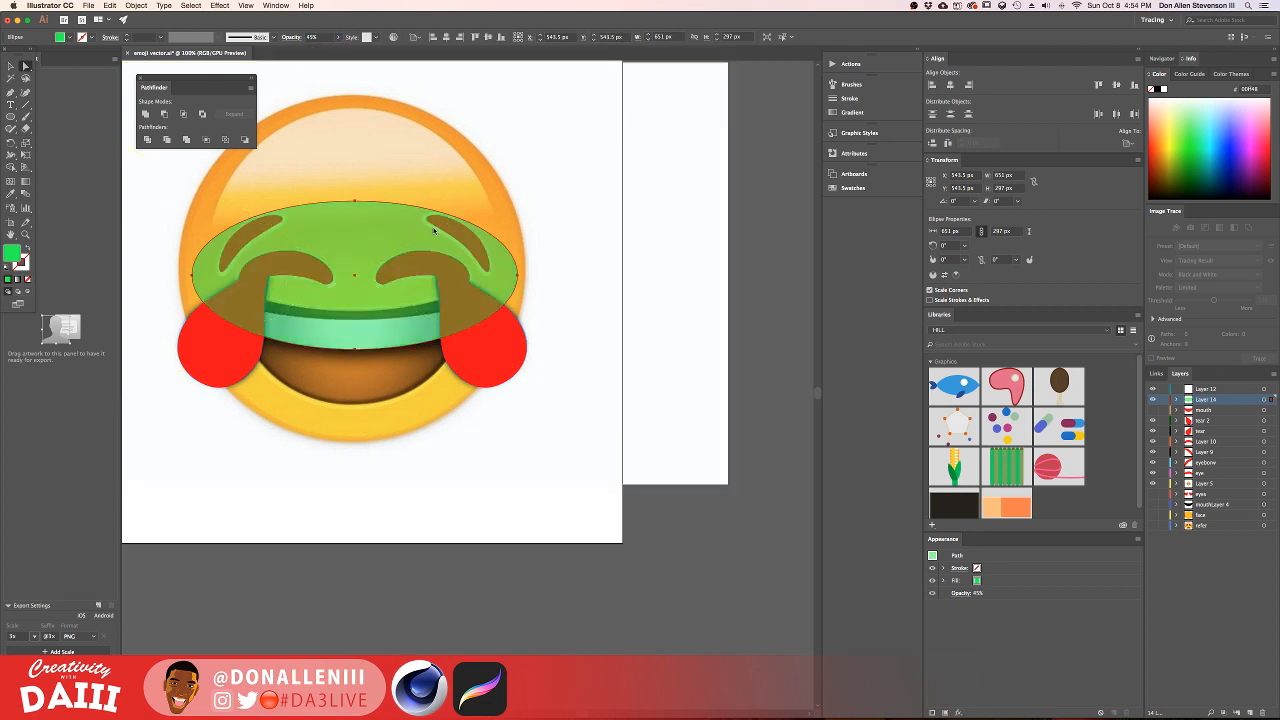
Step: Duplicate the green ellipse about 54 px straight upward so its lower edge follows the top of the teeth
{"action": "key", "text": "super+equal"}
{"action": "key", "text": "super+shift+a"}
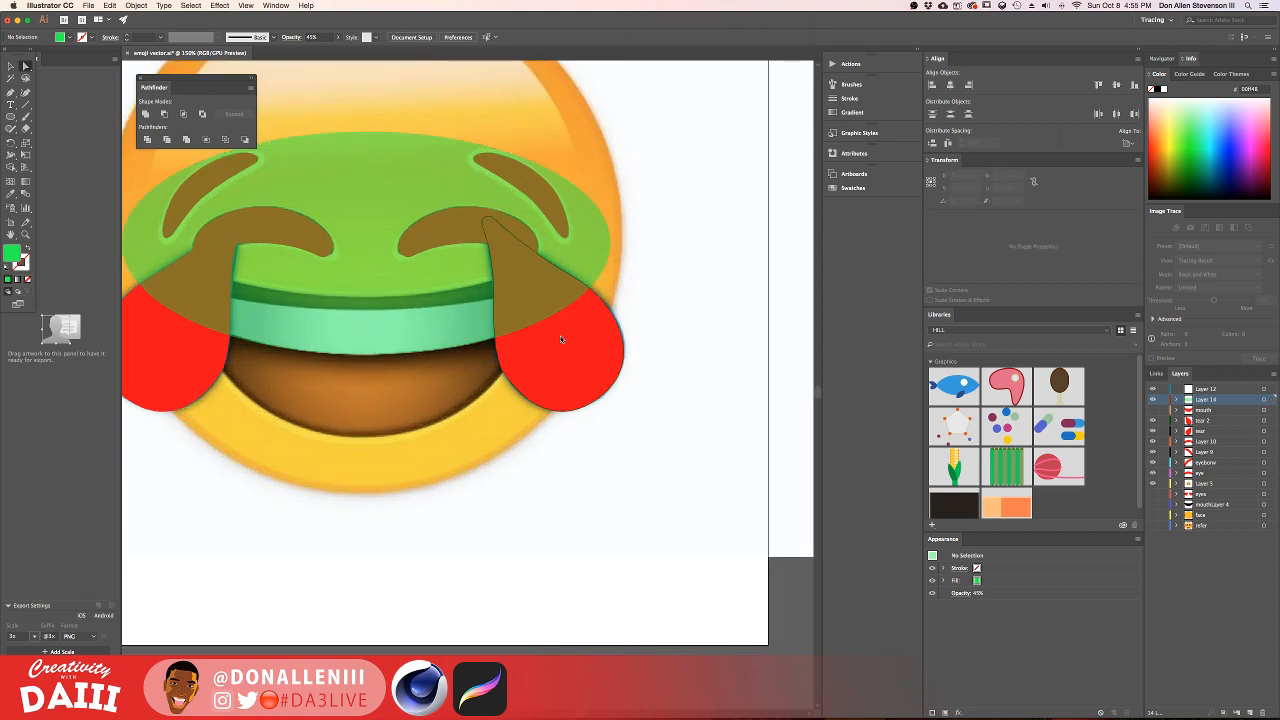
{"action": "left_click_drag", "start_coordinate": [388, 293], "coordinate": [392, 248]}
{"action": "scroll", "coordinate": [454, 210], "scroll_direction": "down", "scroll_amount": 1, "text": "alt"}
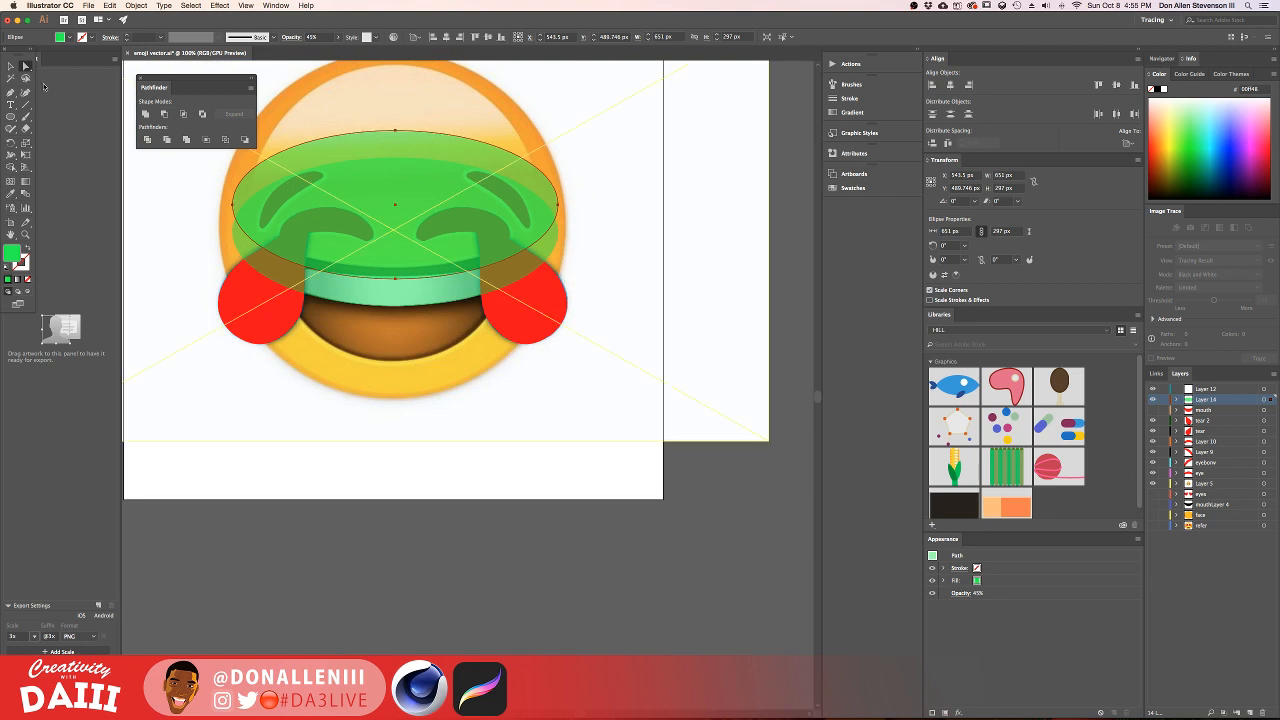
Step: Widen the upper ellipse about its centre to about 768 px and nudge it up about 4 px
{"action": "left_click", "coordinate": [12, 65]}
{"action": "scroll", "coordinate": [423, 249], "scroll_direction": "up", "scroll_amount": 1, "text": "alt"}
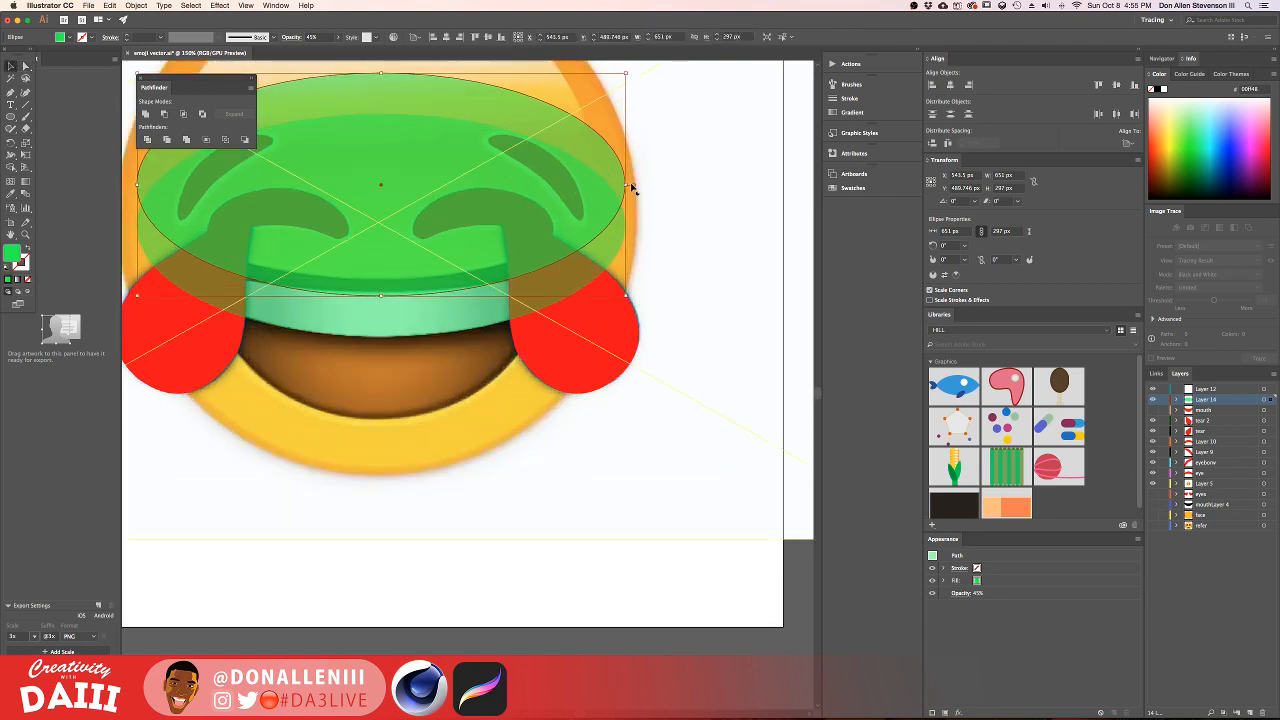
{"action": "left_click_drag", "start_coordinate": [626, 186], "coordinate": [670, 188]}
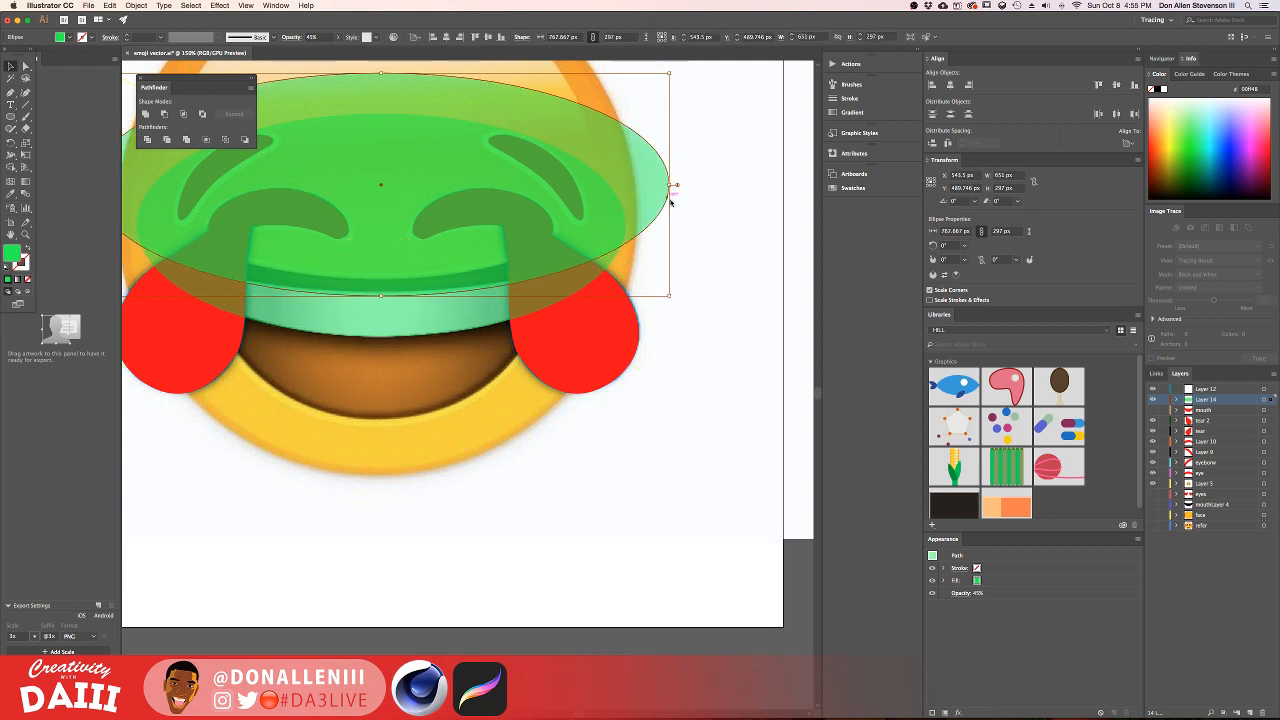
{"action": "key", "text": "Up"}
{"action": "key", "text": "Up"}
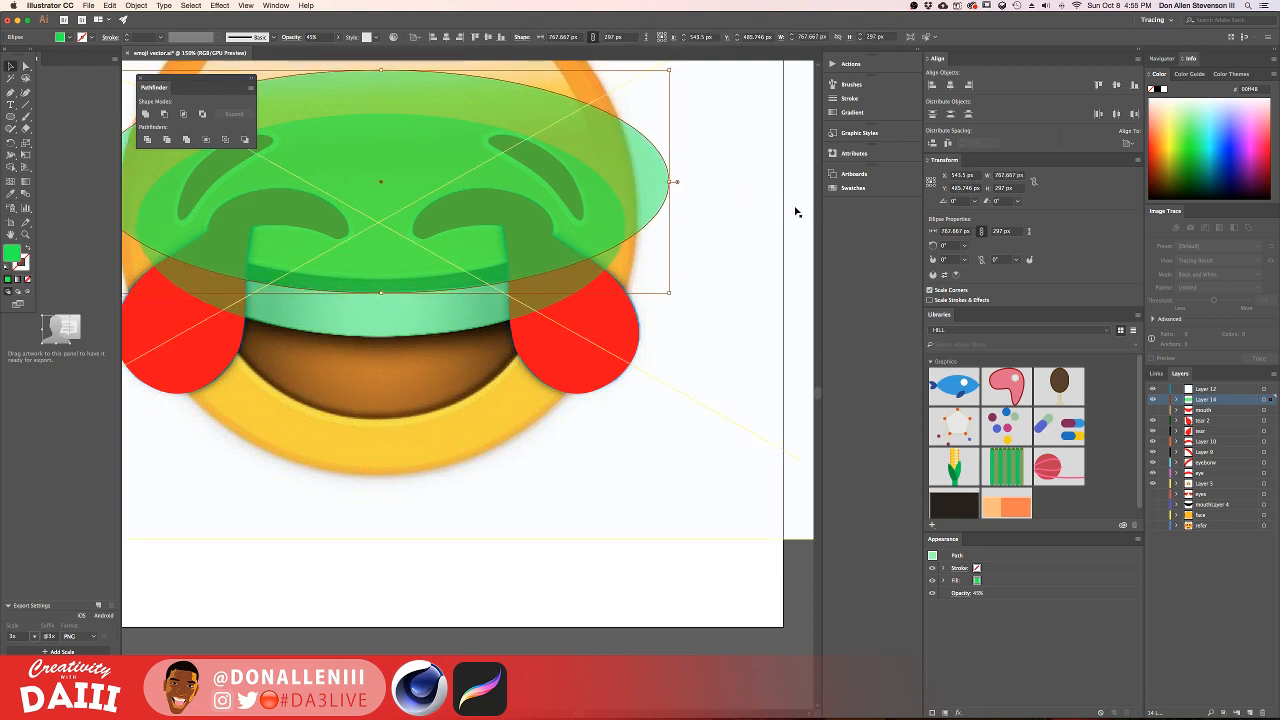
Step: Exclude the overlap of the two green ellipses and delete the upper piece, leaving the lower crescent over the teeth
{"action": "scroll", "coordinate": [565, 262], "scroll_direction": "down", "scroll_amount": 1, "text": "alt"}
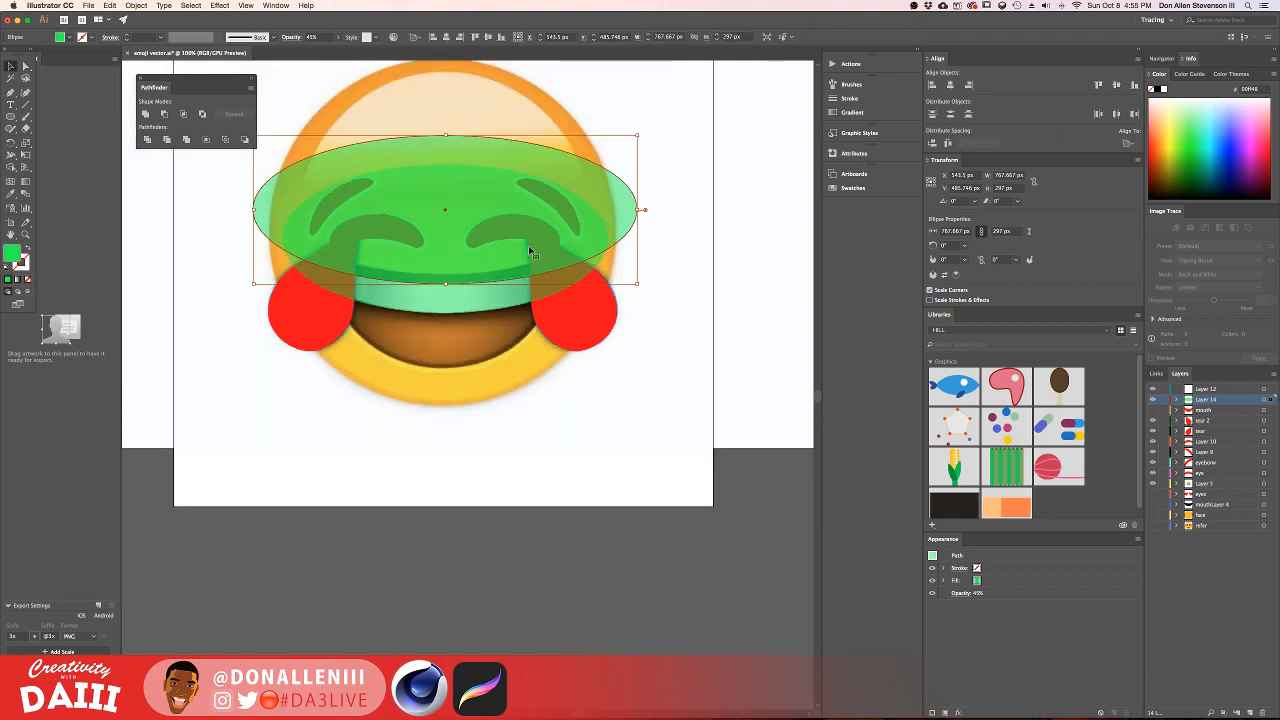
{"action": "left_click", "coordinate": [461, 306], "text": "shift"}
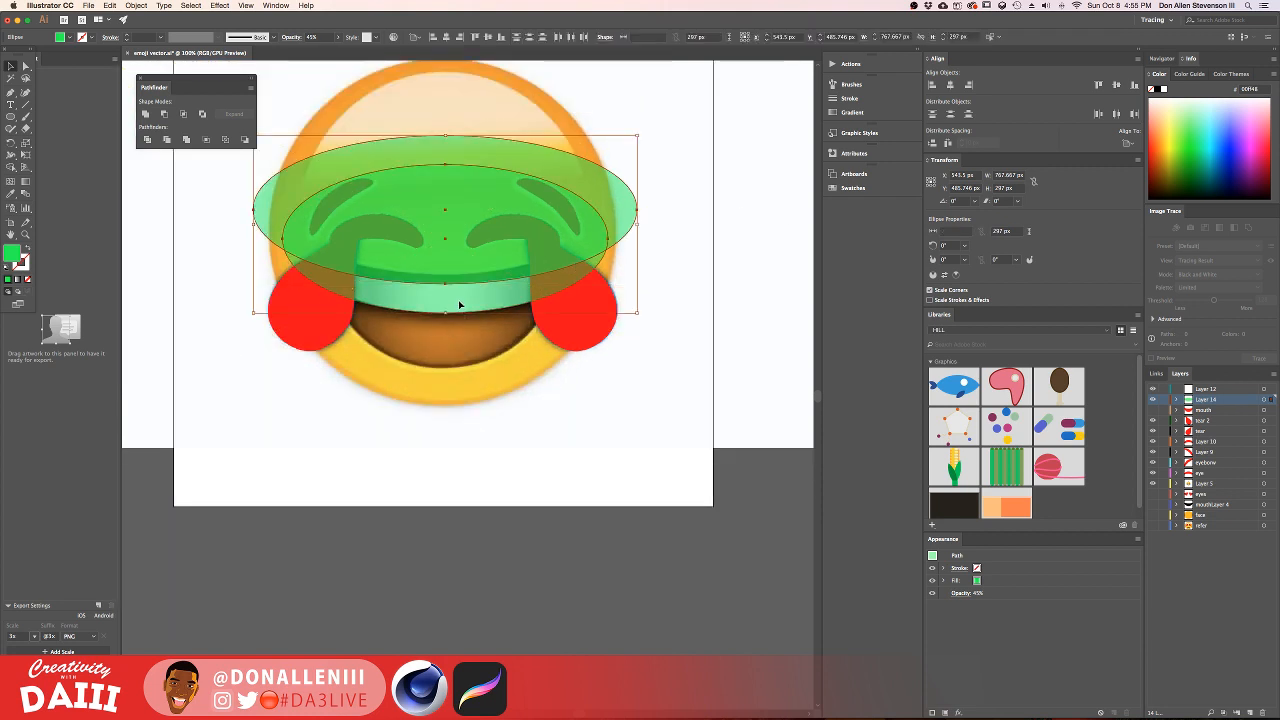
{"action": "left_click", "coordinate": [201, 114]}
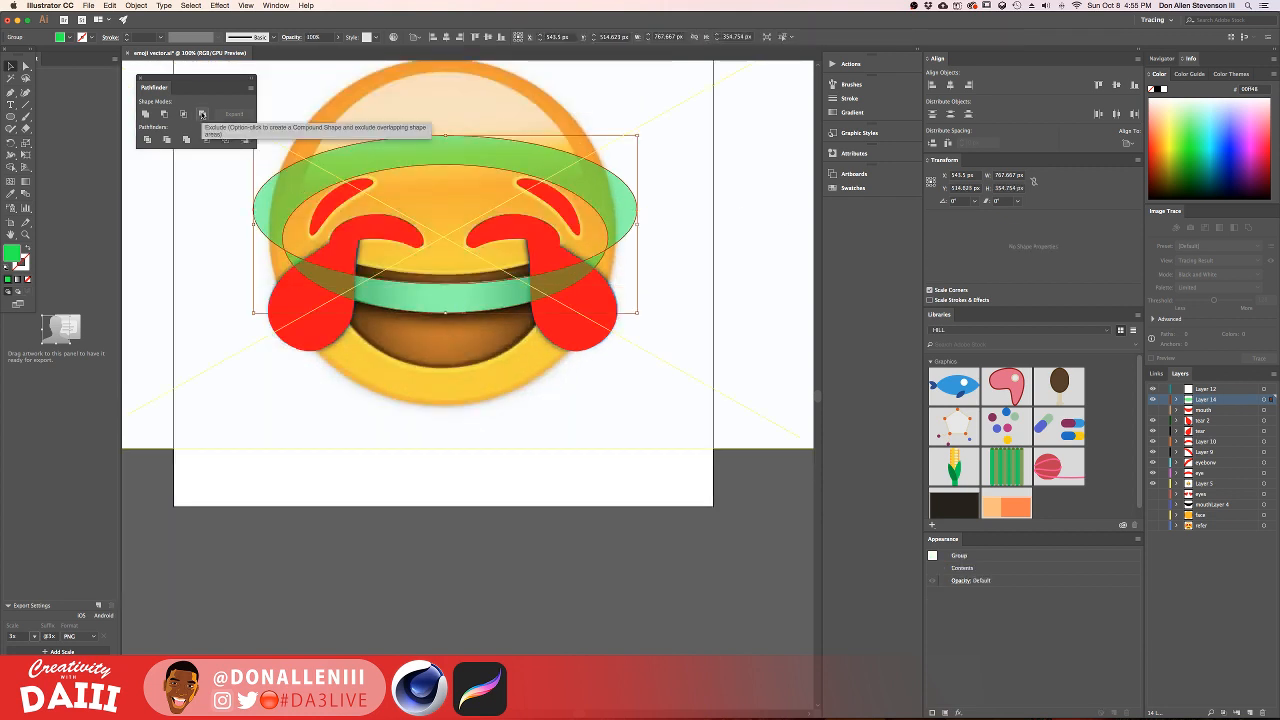
{"action": "left_click", "coordinate": [26, 66]}
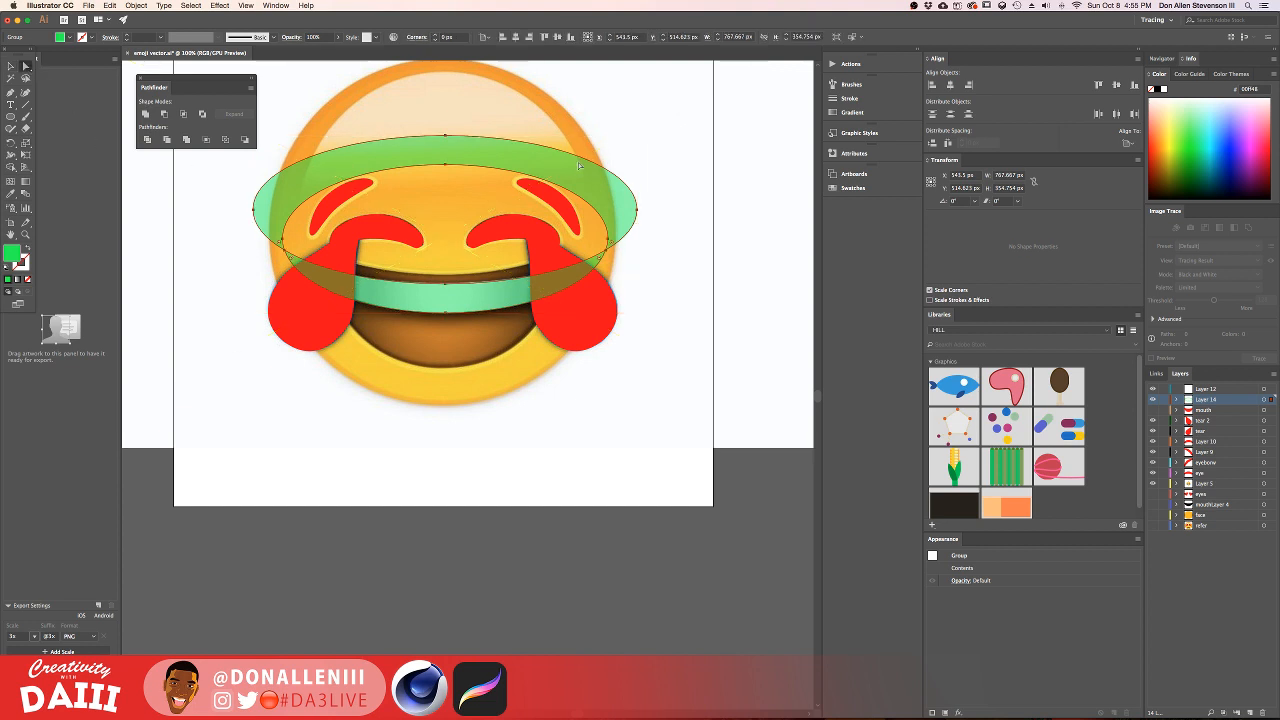
{"action": "left_click", "coordinate": [589, 191]}
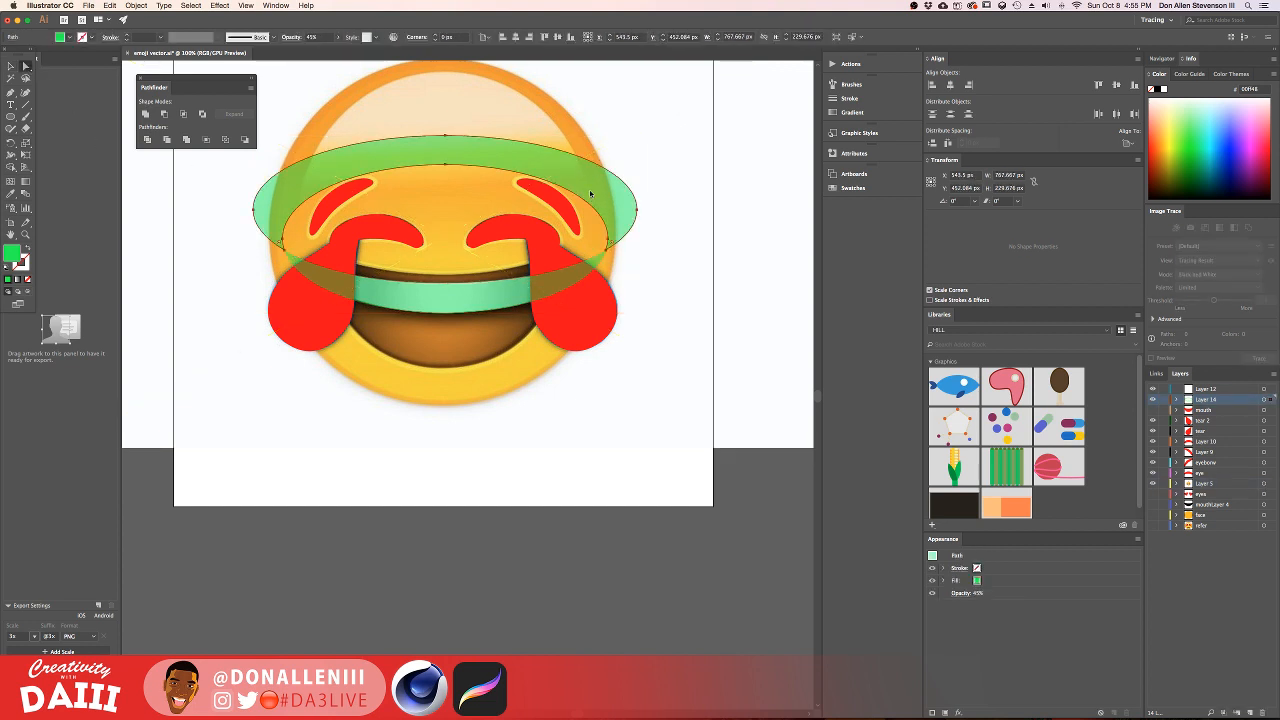
{"action": "key", "text": "Delete"}
{"action": "left_click", "coordinate": [520, 289]}
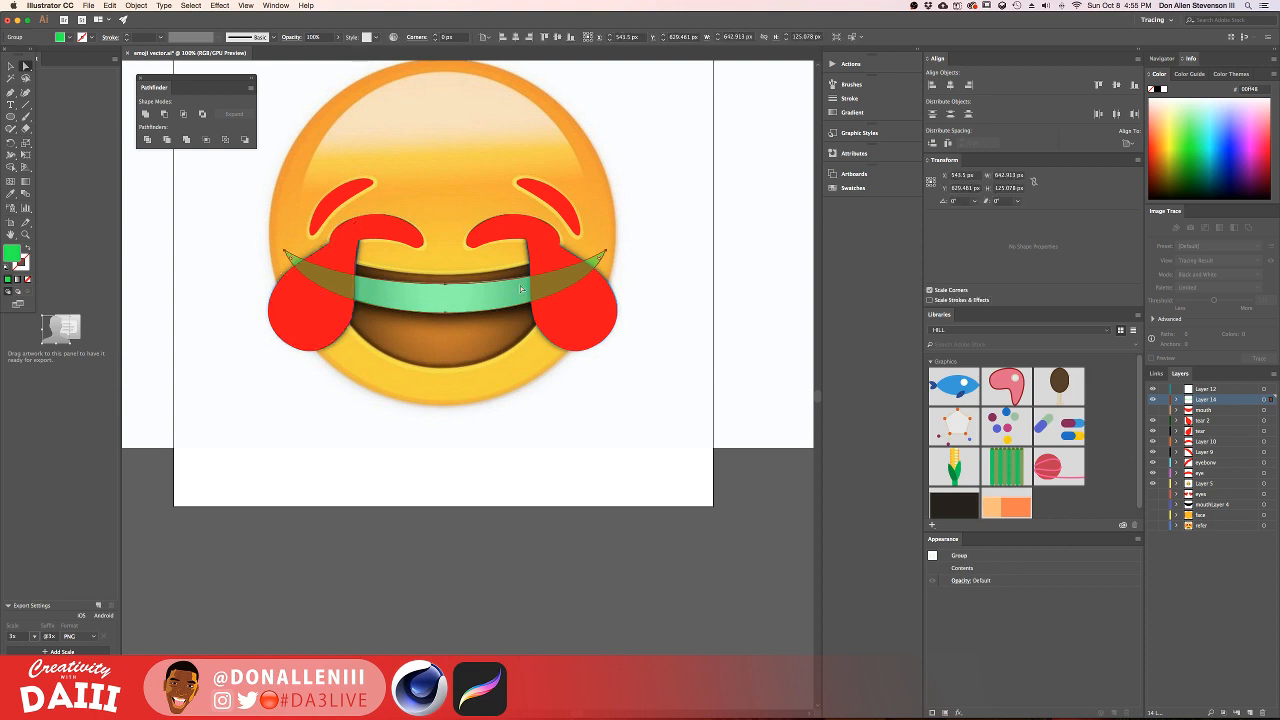
Step: Round the two pointed tips of the green teeth crescent to about a 20 px radius
{"action": "left_click", "coordinate": [602, 257]}
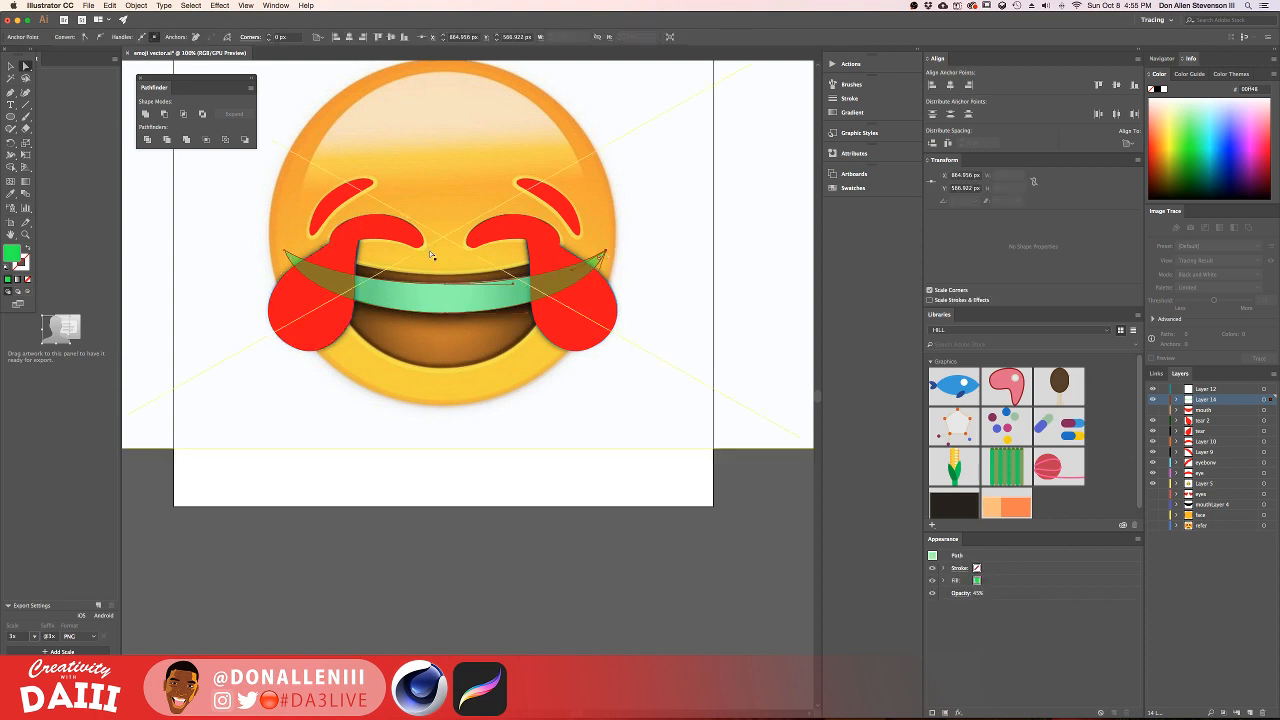
{"action": "left_click", "coordinate": [290, 256], "text": "shift"}
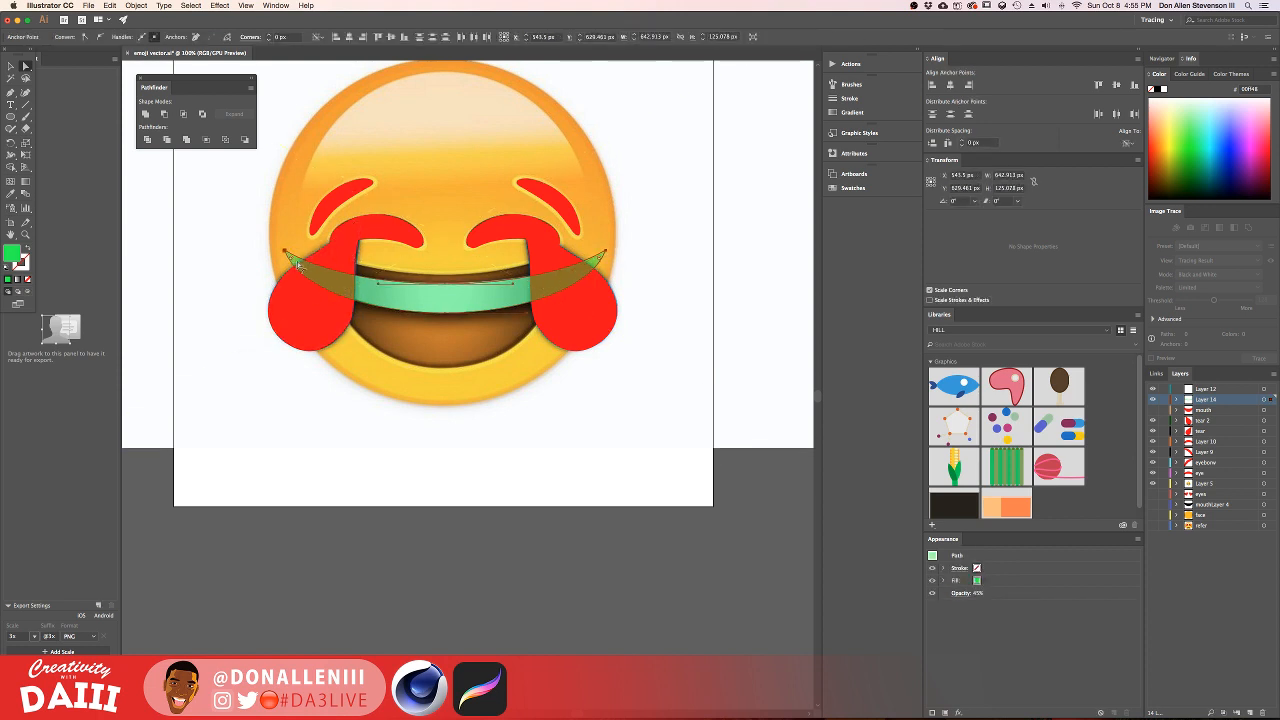
{"action": "left_click_drag", "start_coordinate": [298, 263], "coordinate": [330, 283]}
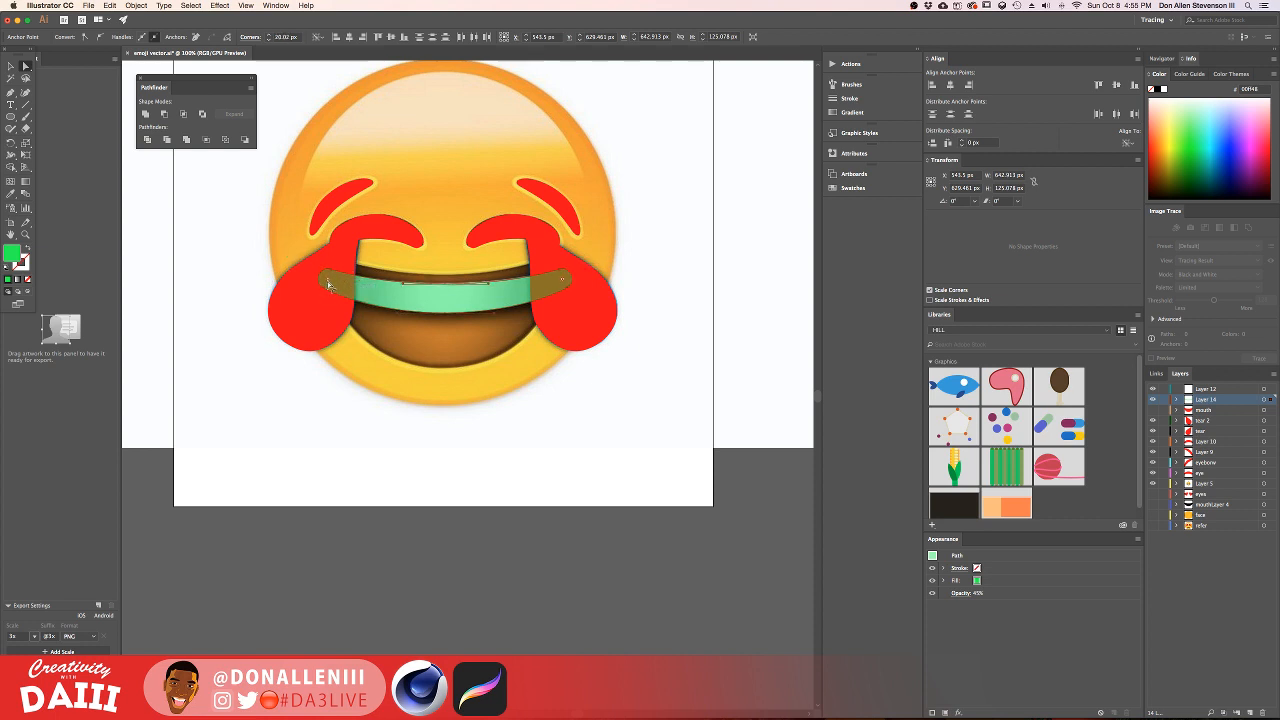
{"action": "left_click", "coordinate": [685, 212]}
Step: Try to adjust the fill colour and opacity of the green teeth shape
{"action": "left_click", "coordinate": [496, 297]}
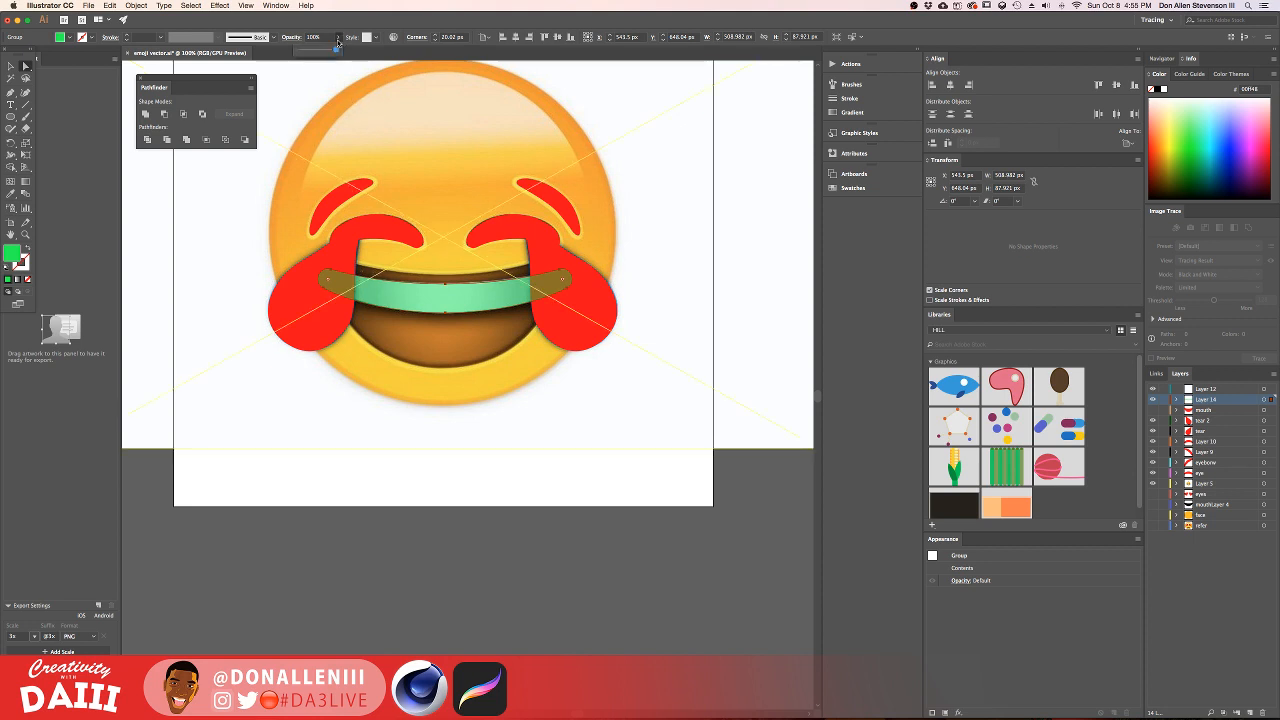
{"action": "double_click", "coordinate": [13, 256]}
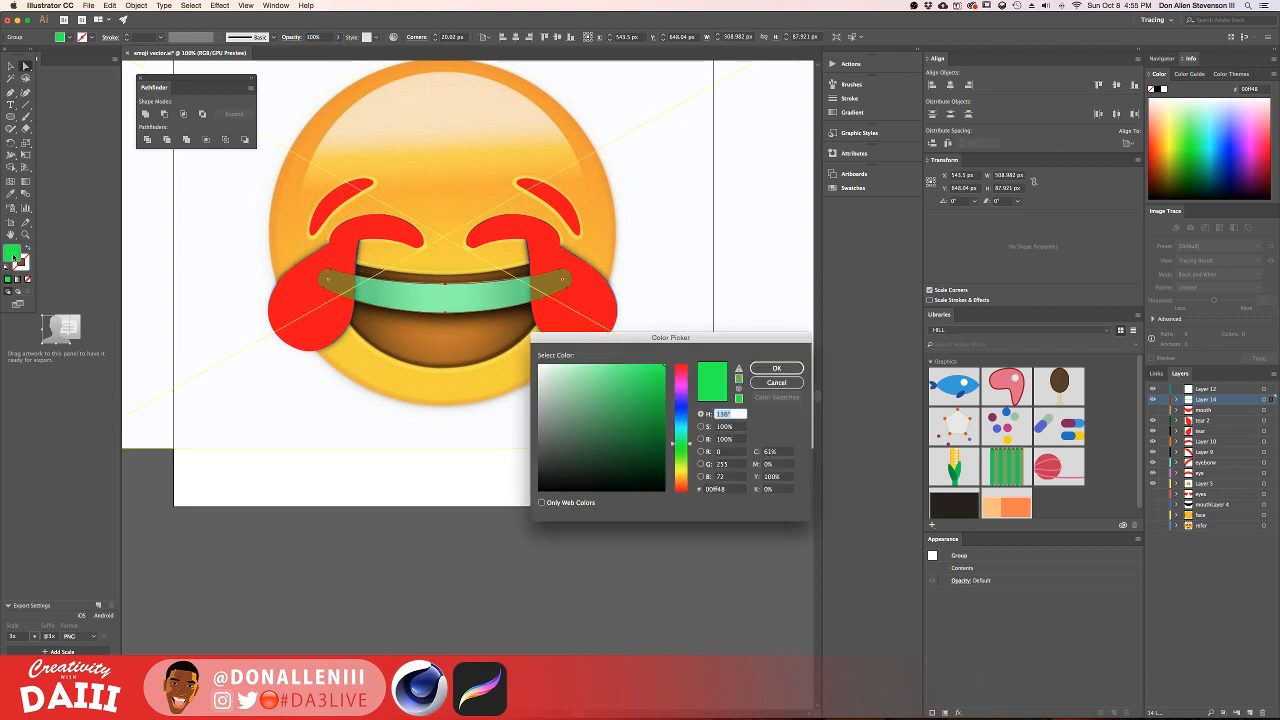
{"action": "left_click", "coordinate": [776, 368]}
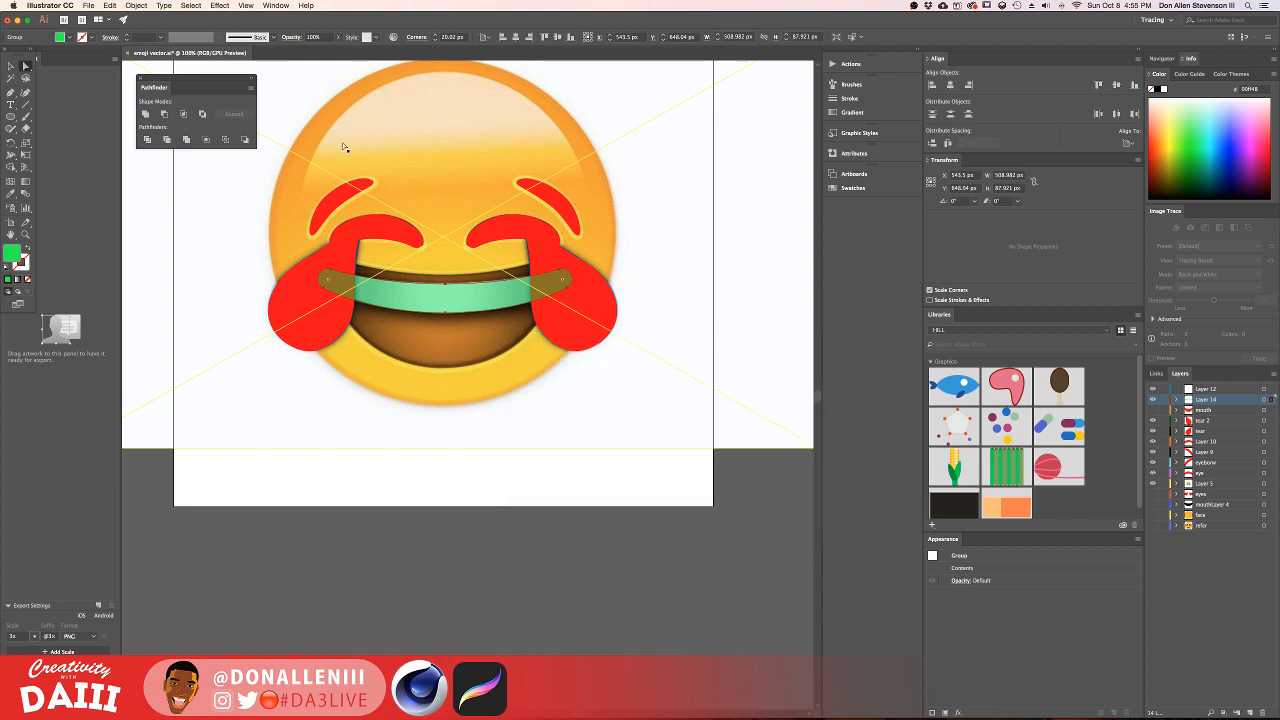
{"action": "left_click", "coordinate": [10, 66]}
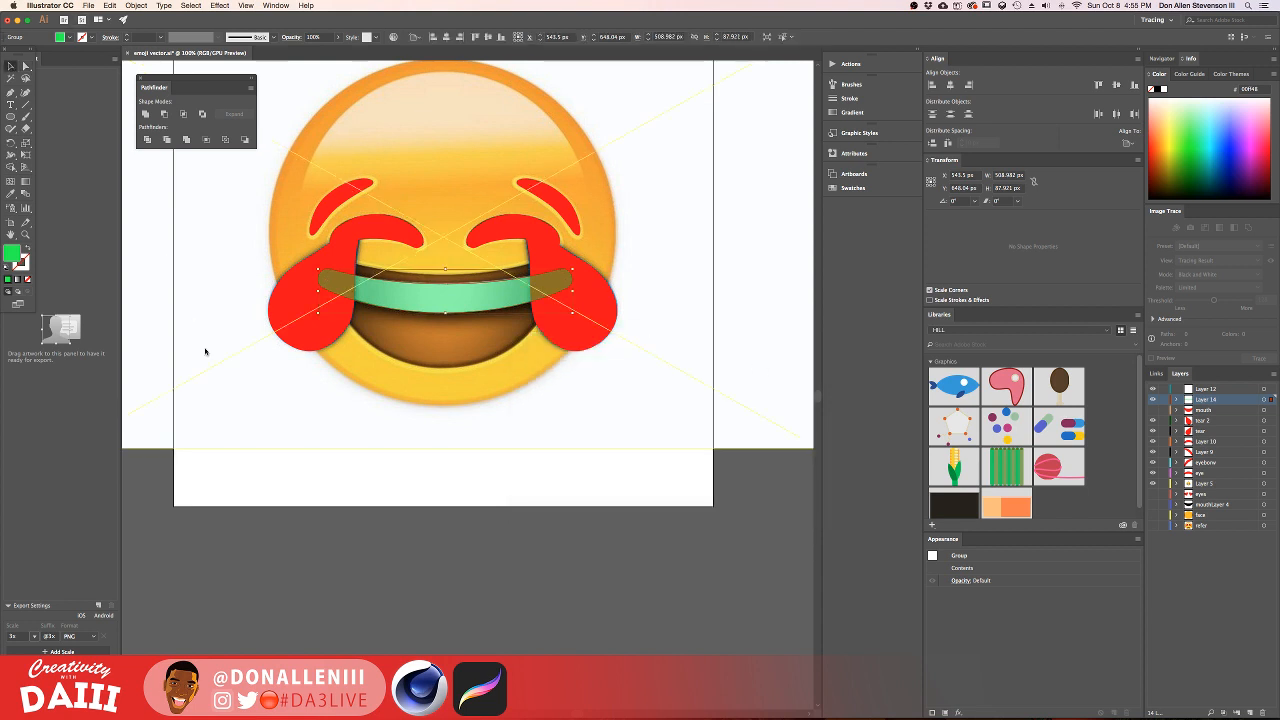
{"action": "left_click", "coordinate": [392, 601]}
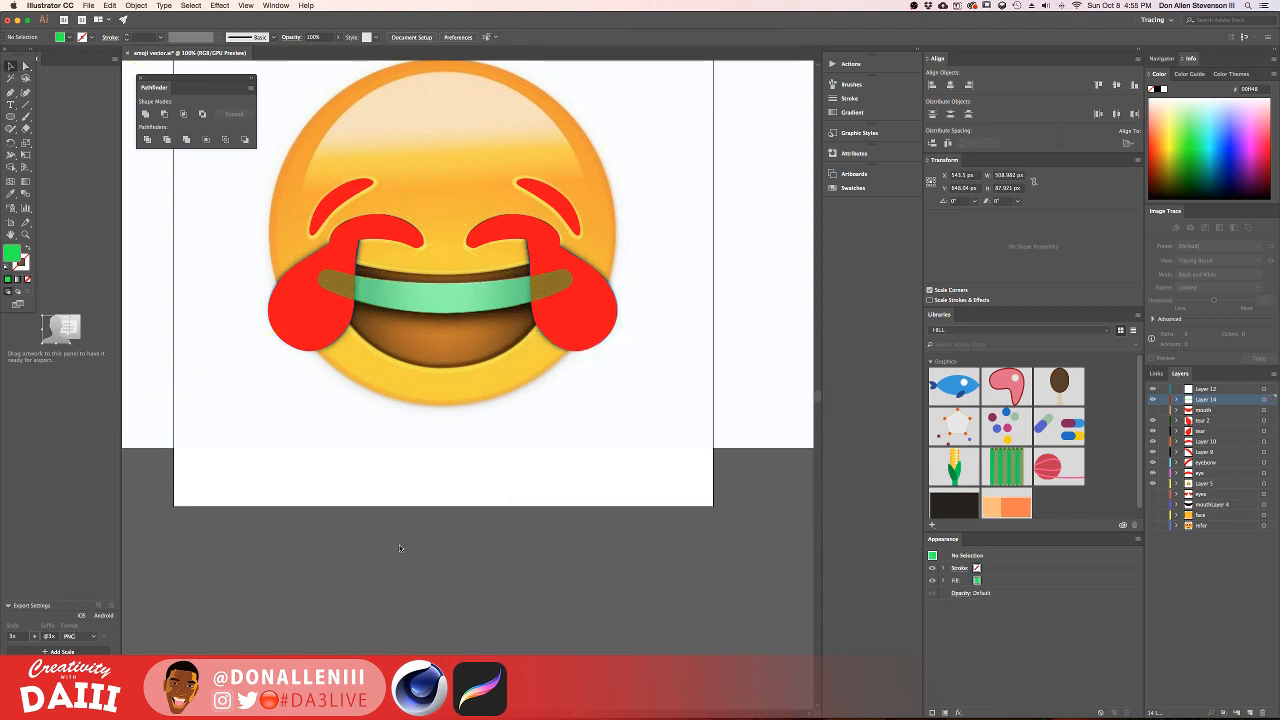
{"action": "left_click", "coordinate": [425, 298]}
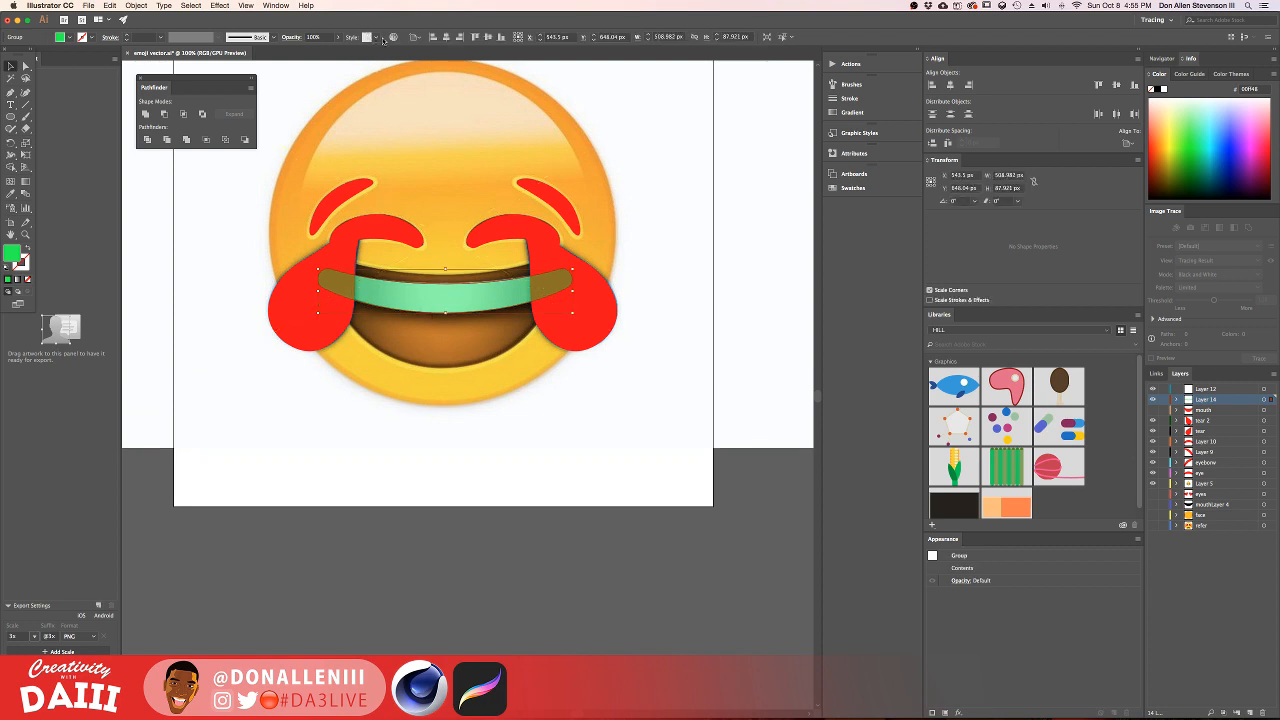
{"action": "left_click", "coordinate": [377, 38]}
{"action": "left_click", "coordinate": [348, 39]}
{"action": "left_click", "coordinate": [338, 38]}
{"action": "left_click", "coordinate": [322, 51]}
{"action": "left_click", "coordinate": [610, 147]}
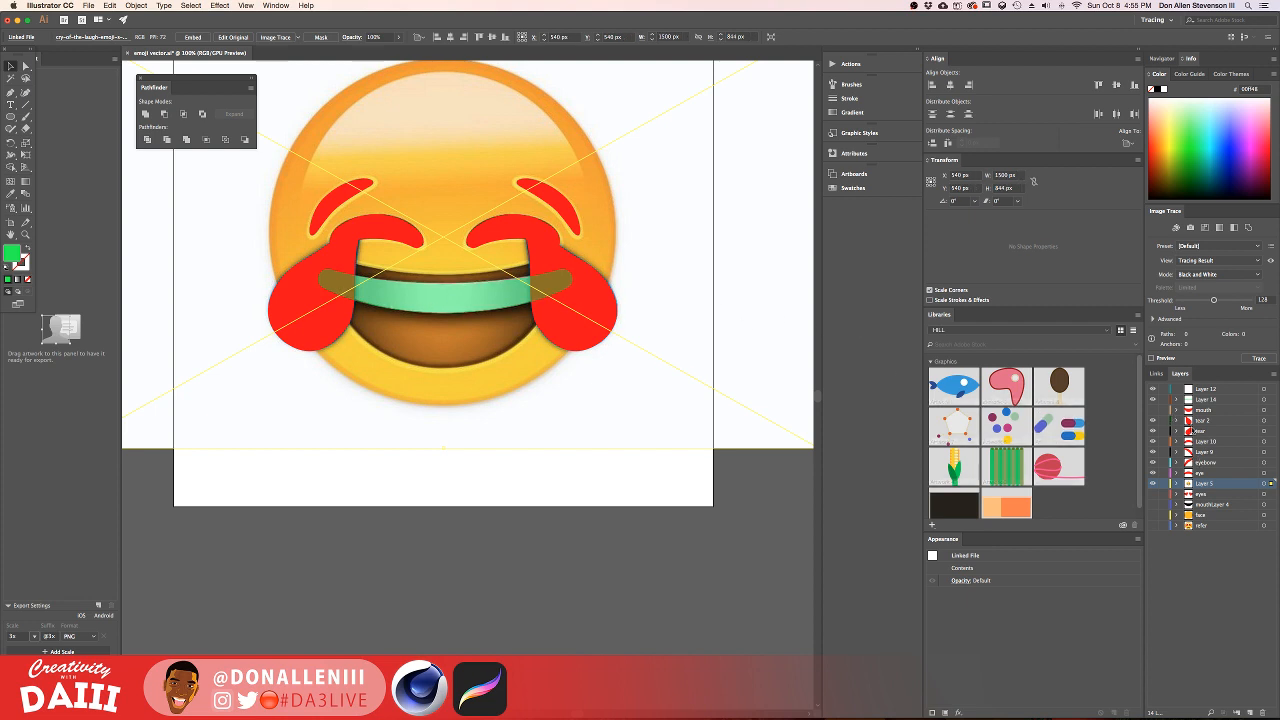
Step: Place Layer 14 and the mouth layer beneath the two tear layers and make the mouth layer visible
{"action": "left_click_drag", "start_coordinate": [1197, 400], "coordinate": [1205, 439]}
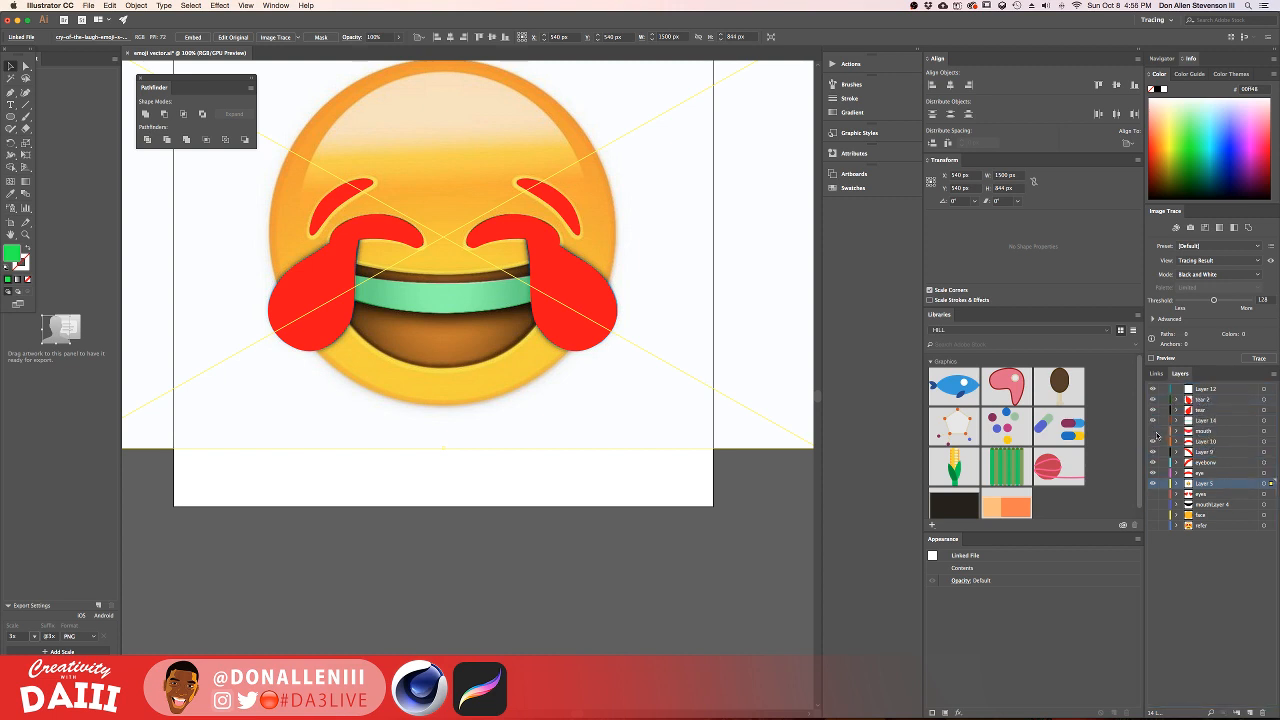
{"action": "left_click", "coordinate": [454, 295]}
{"action": "left_click", "coordinate": [559, 271]}
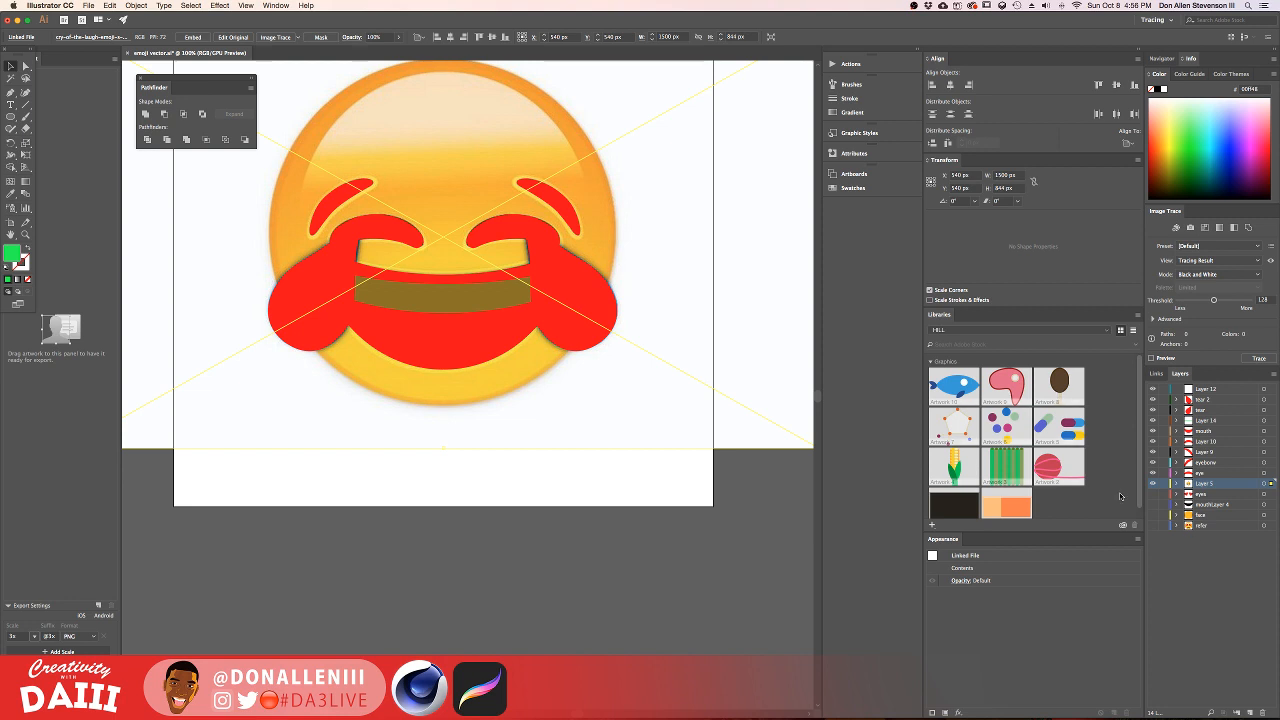
Step: Move the face layer directly above Layer 5 and make it visible
{"action": "left_click", "coordinate": [1151, 516]}
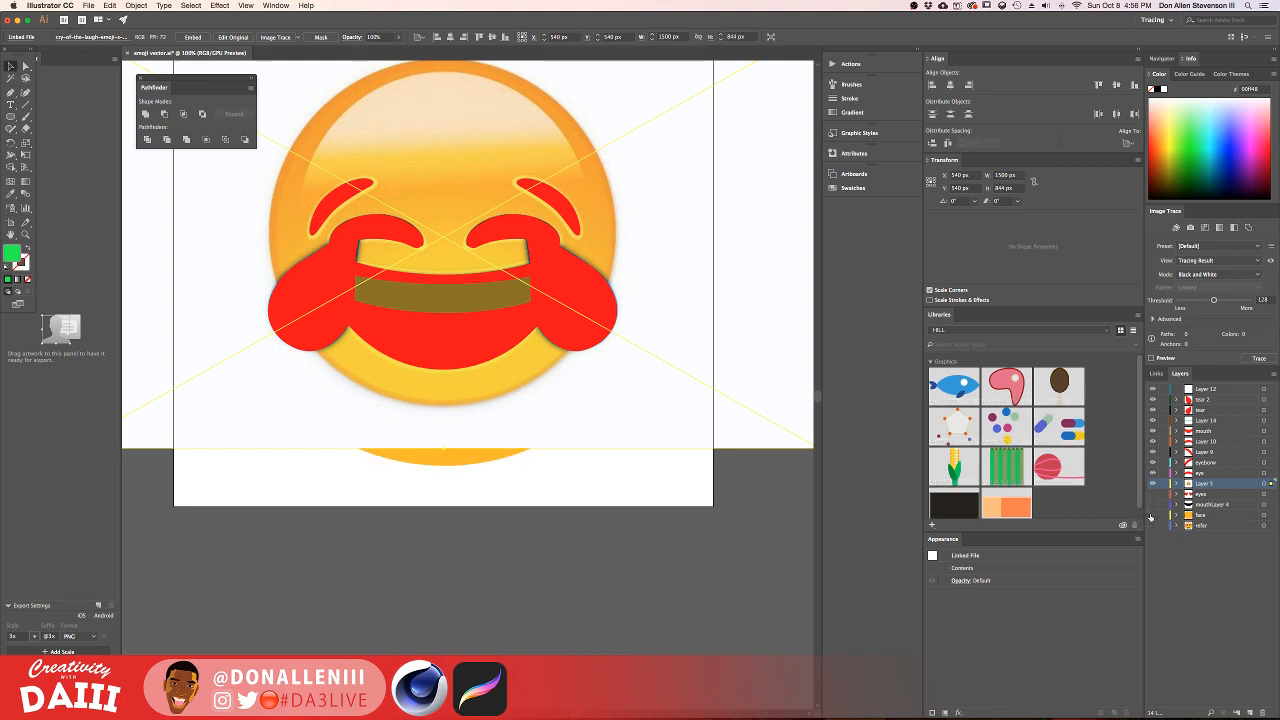
{"action": "left_click", "coordinate": [1151, 516]}
{"action": "left_click_drag", "start_coordinate": [1192, 515], "coordinate": [1198, 482]}
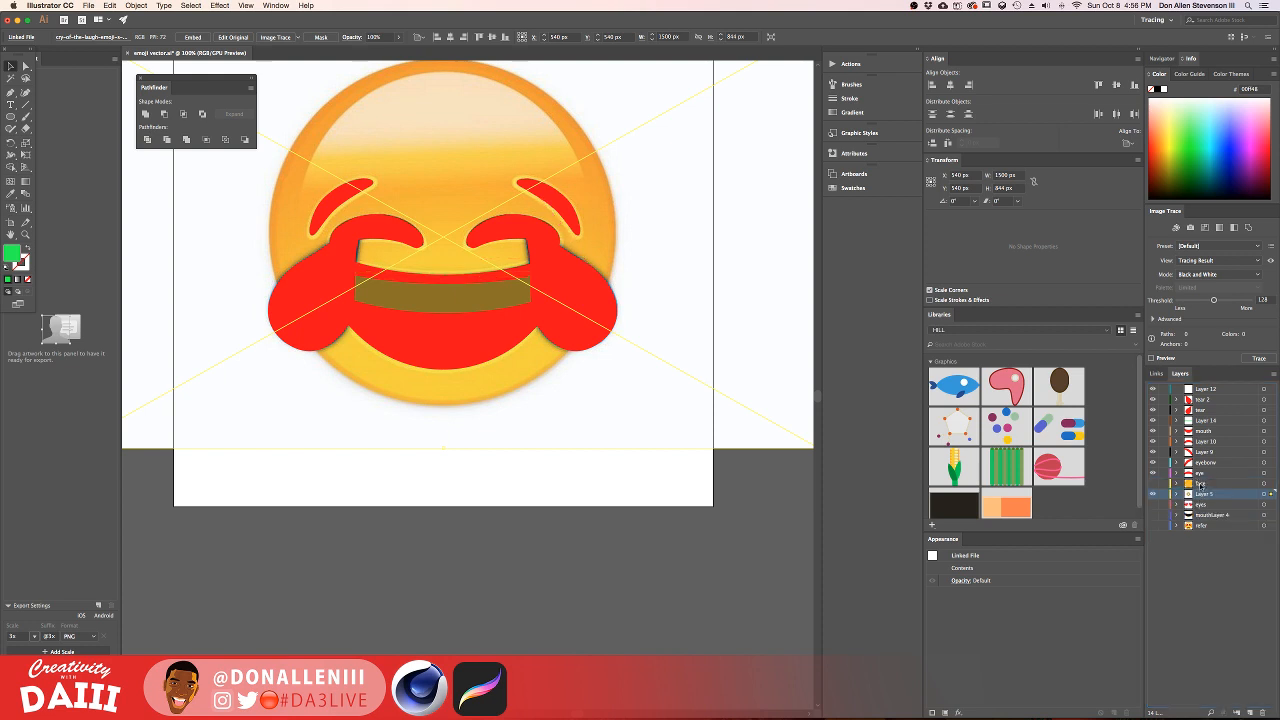
{"action": "left_click", "coordinate": [1152, 484]}
{"action": "left_click", "coordinate": [1203, 484]}
Step: Lower the face circle's opacity to 36% and scale it about its centre to about 694 px in diameter
{"action": "scroll", "coordinate": [452, 285], "scroll_direction": "down", "scroll_amount": 1, "text": "alt"}
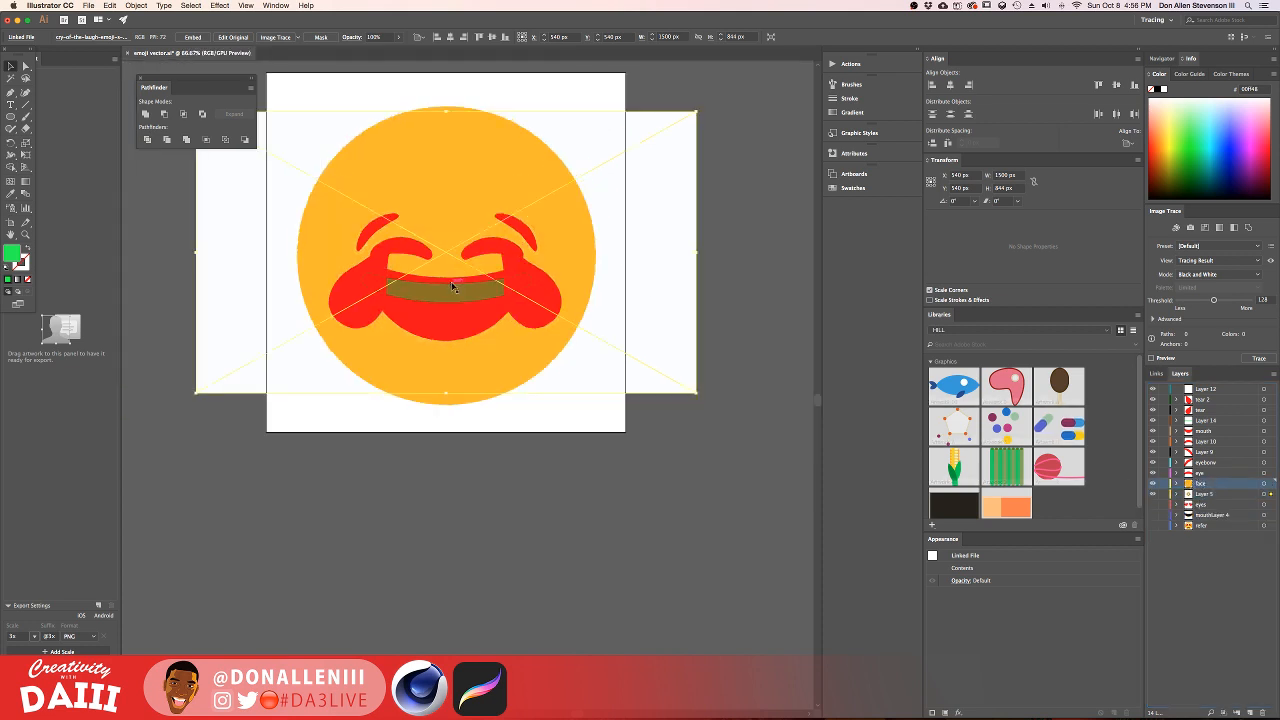
{"action": "scroll", "coordinate": [466, 134], "scroll_direction": "up", "scroll_amount": 1, "text": "alt"}
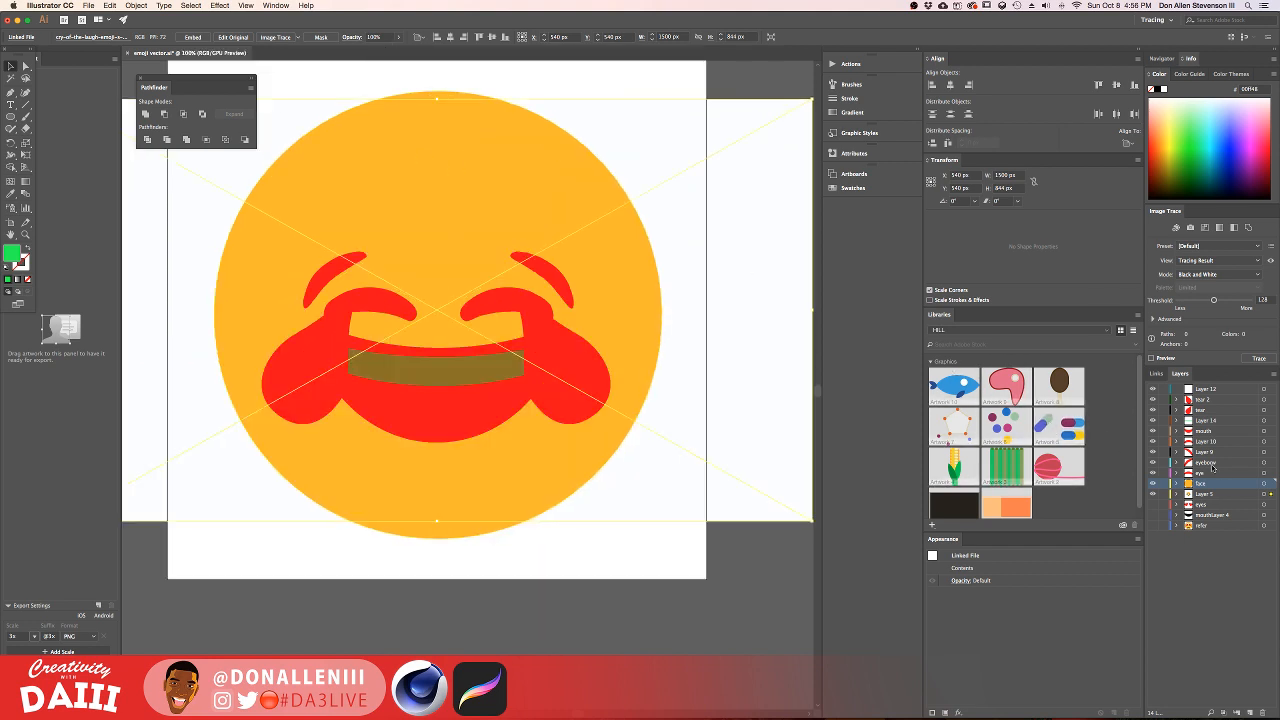
{"action": "left_click", "coordinate": [1264, 484]}
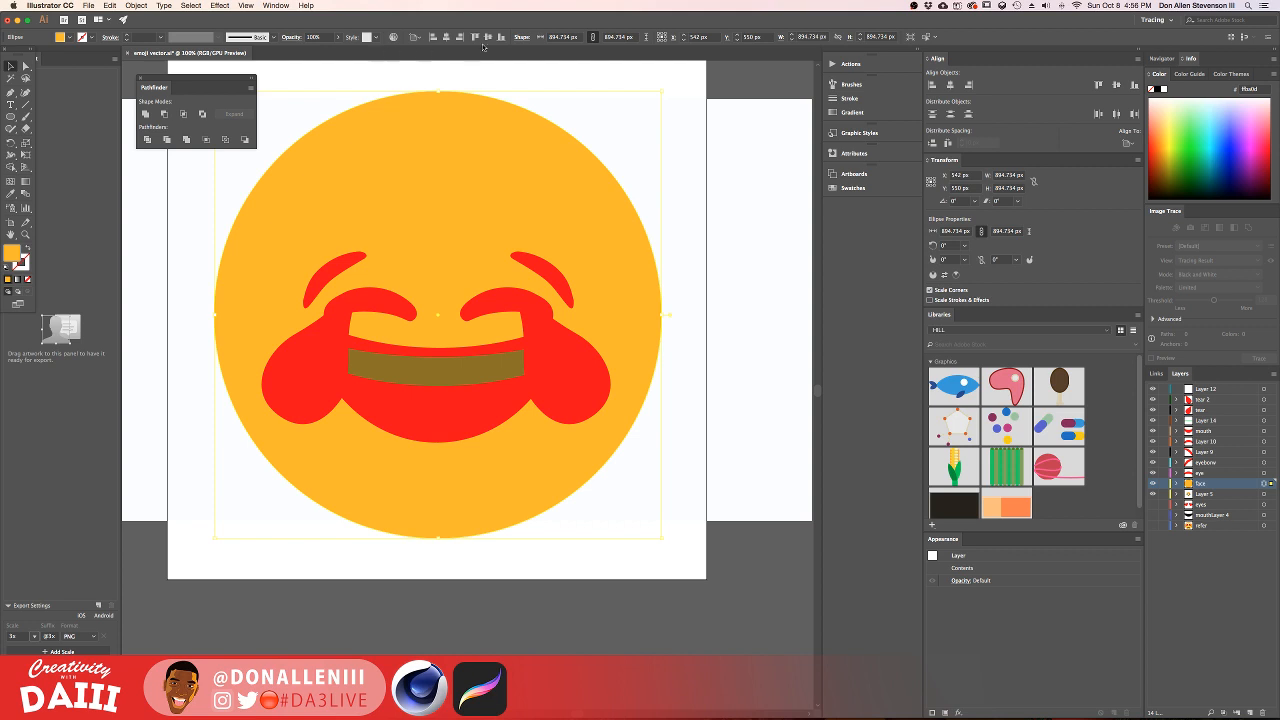
{"action": "left_click", "coordinate": [339, 38]}
{"action": "left_click_drag", "start_coordinate": [333, 50], "coordinate": [314, 52]}
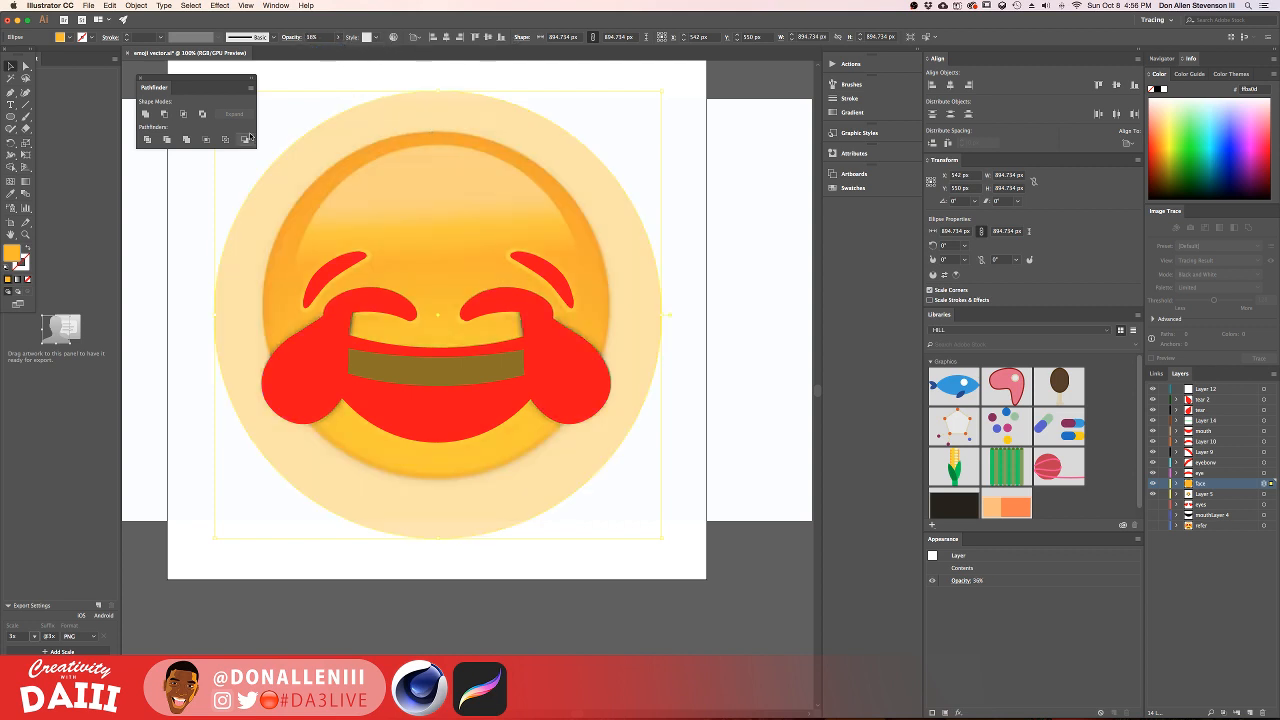
{"action": "left_click_drag", "start_coordinate": [663, 94], "coordinate": [622, 142], "text": "alt"}
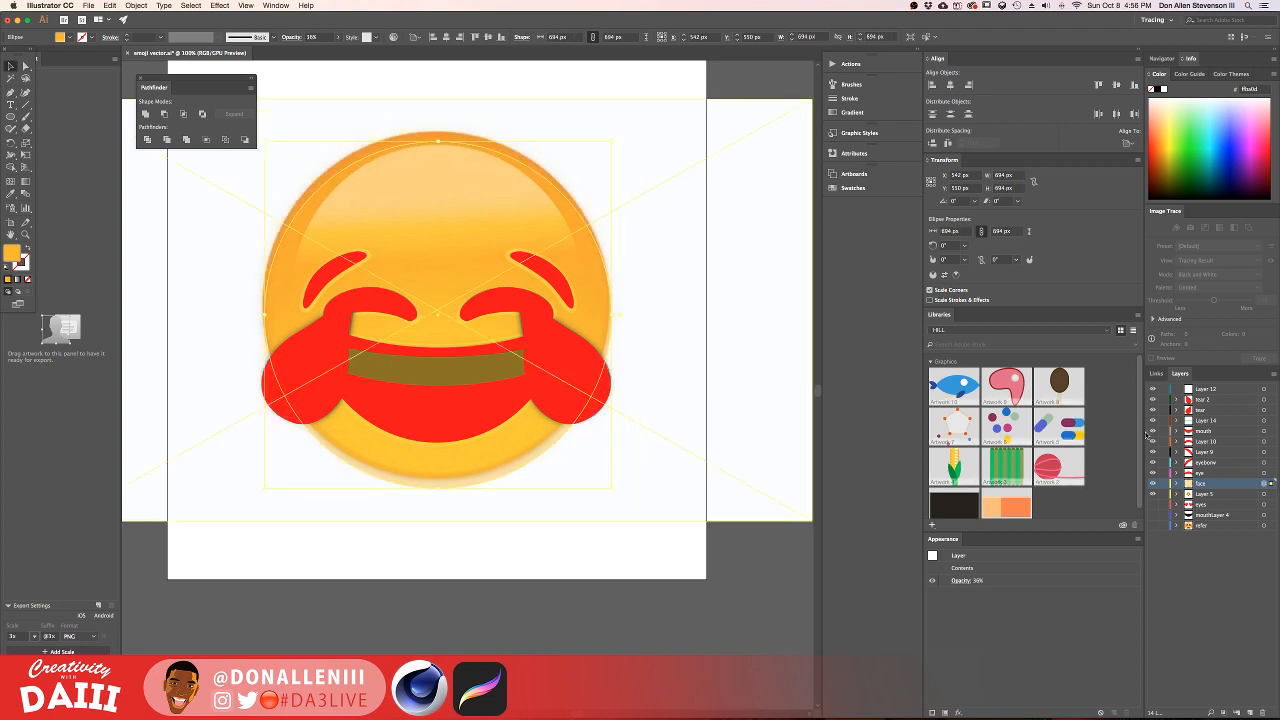
Step: Change the face layer's selection colour from the layer options to blue
{"action": "double_click", "coordinate": [1213, 484]}
{"action": "left_click", "coordinate": [649, 341]}
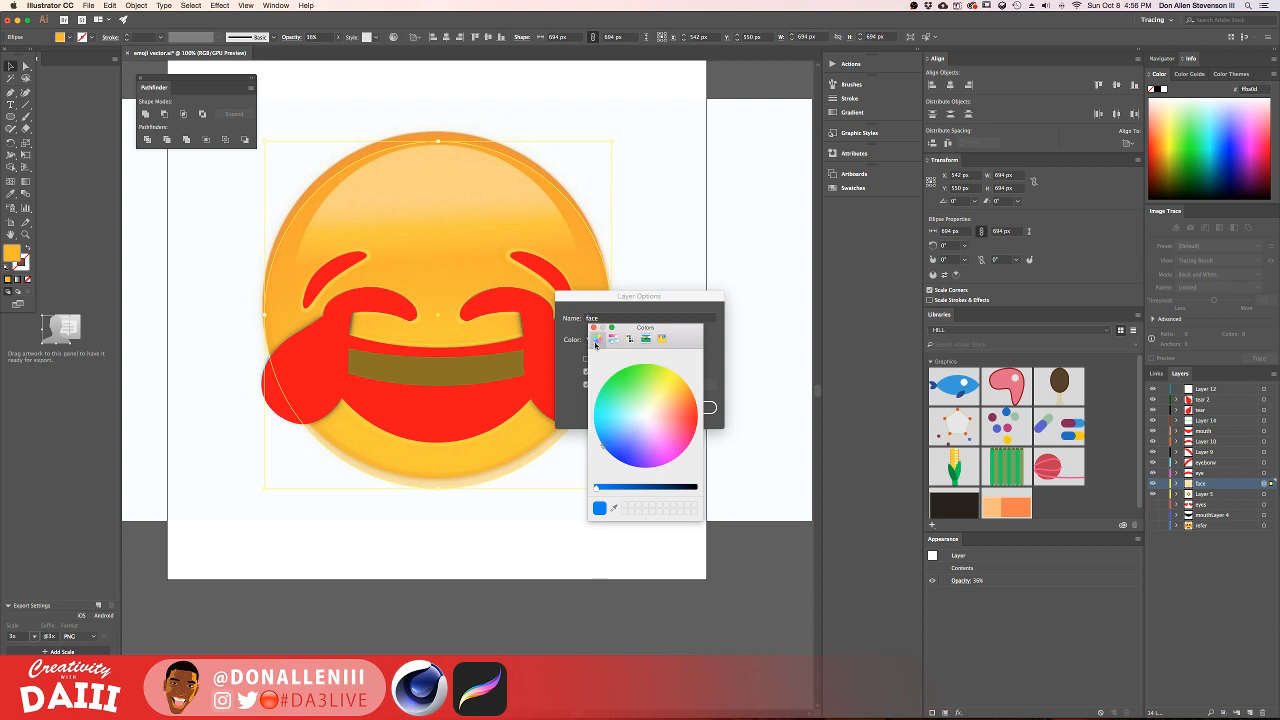
{"action": "left_click_drag", "start_coordinate": [661, 334], "coordinate": [719, 325]}
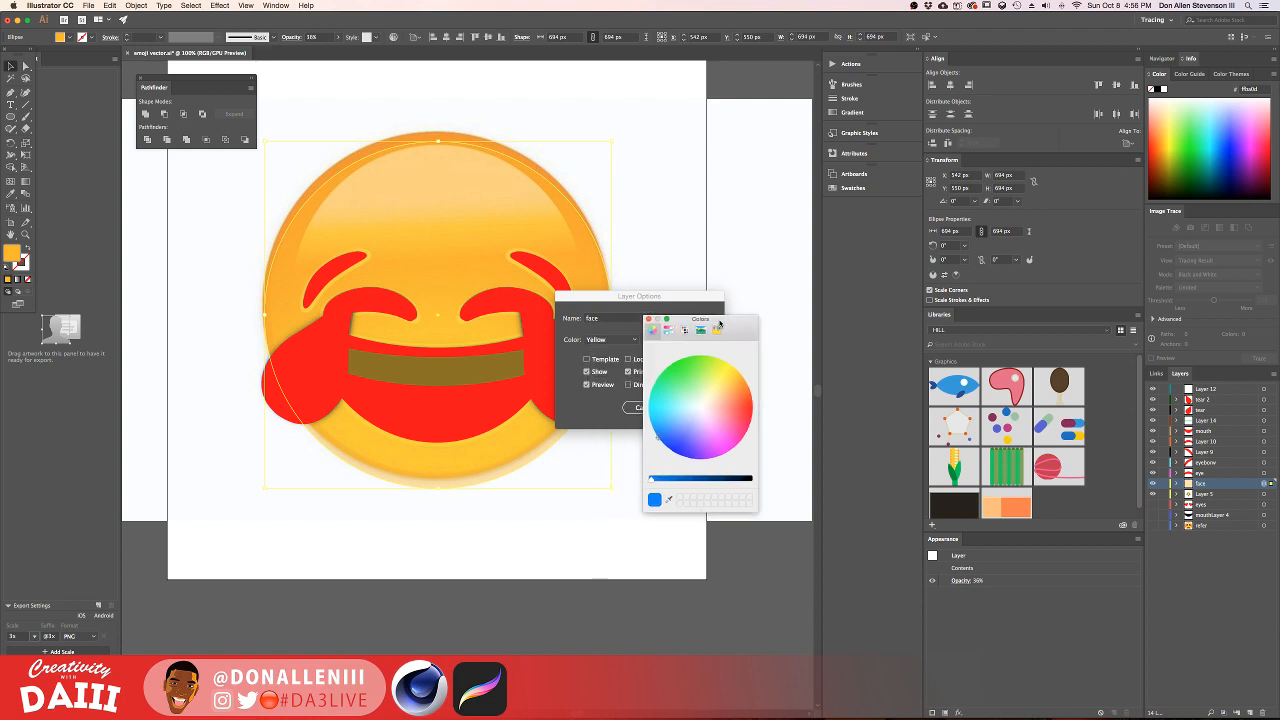
{"action": "left_click", "coordinate": [648, 319]}
{"action": "left_click", "coordinate": [709, 406]}
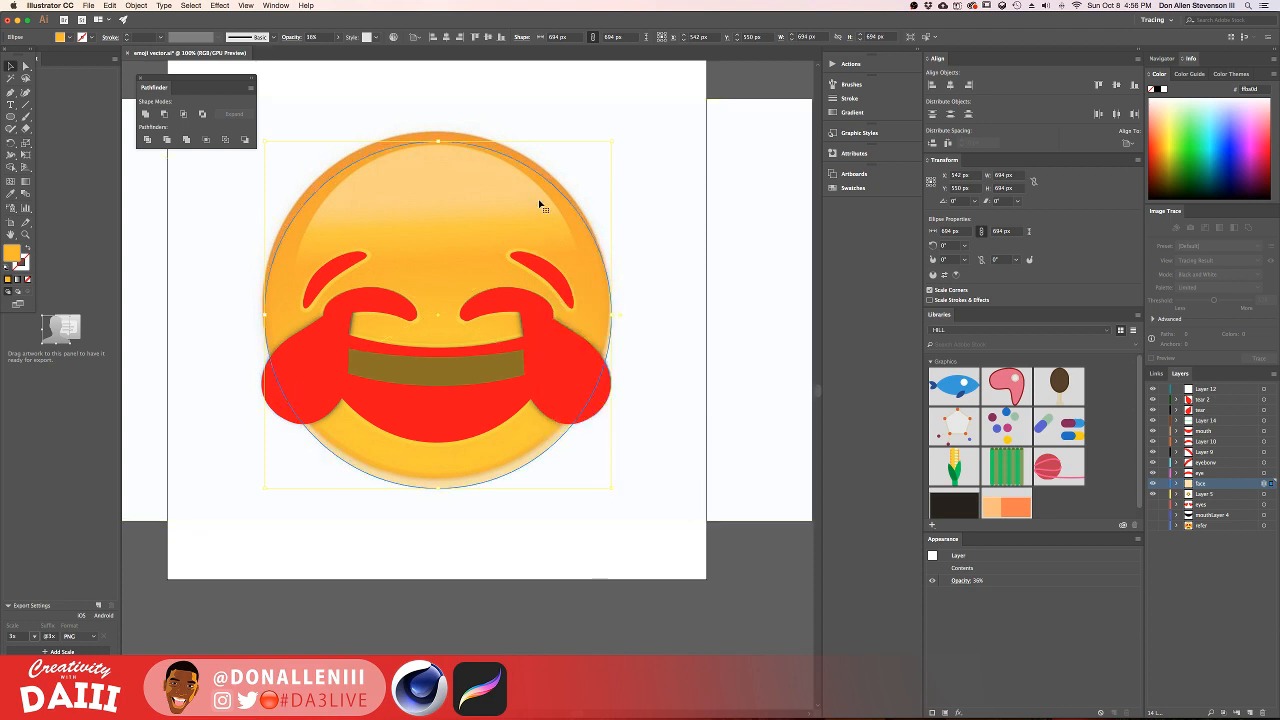
Step: Enlarge the face circle to about 701 px and nudge it over the reference to X 540 px, Y 534 px
{"action": "mouse_move", "coordinate": [611, 143]}
{"action": "left_mouse_down"}
{"action": "mouse_move", "coordinate": [626, 131]}
{"action": "mouse_move", "coordinate": [614, 142]}
{"action": "left_mouse_up"}
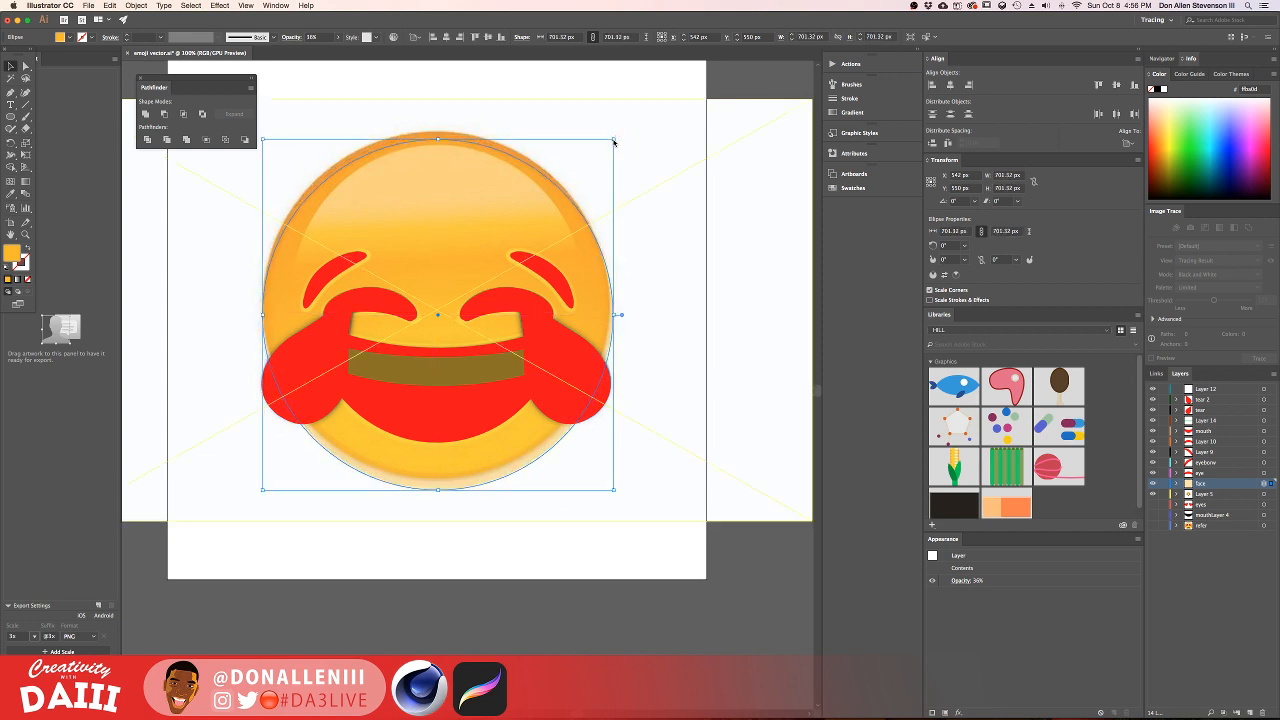
{"action": "key", "text": "shift+Up"}
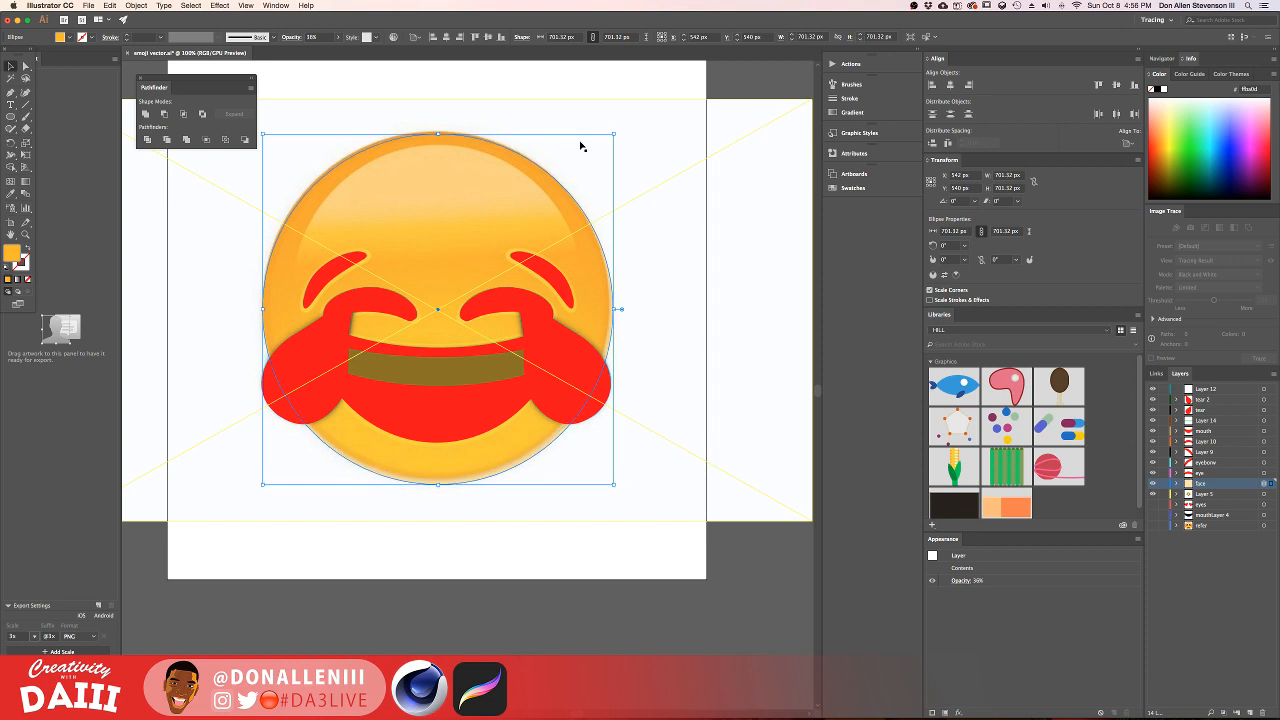
{"action": "key", "text": "Up"}
{"action": "key", "text": "Up"}
{"action": "key", "text": "Up"}
{"action": "key", "text": "Up"}
{"action": "key", "text": "Up"}
{"action": "key", "text": "Up"}
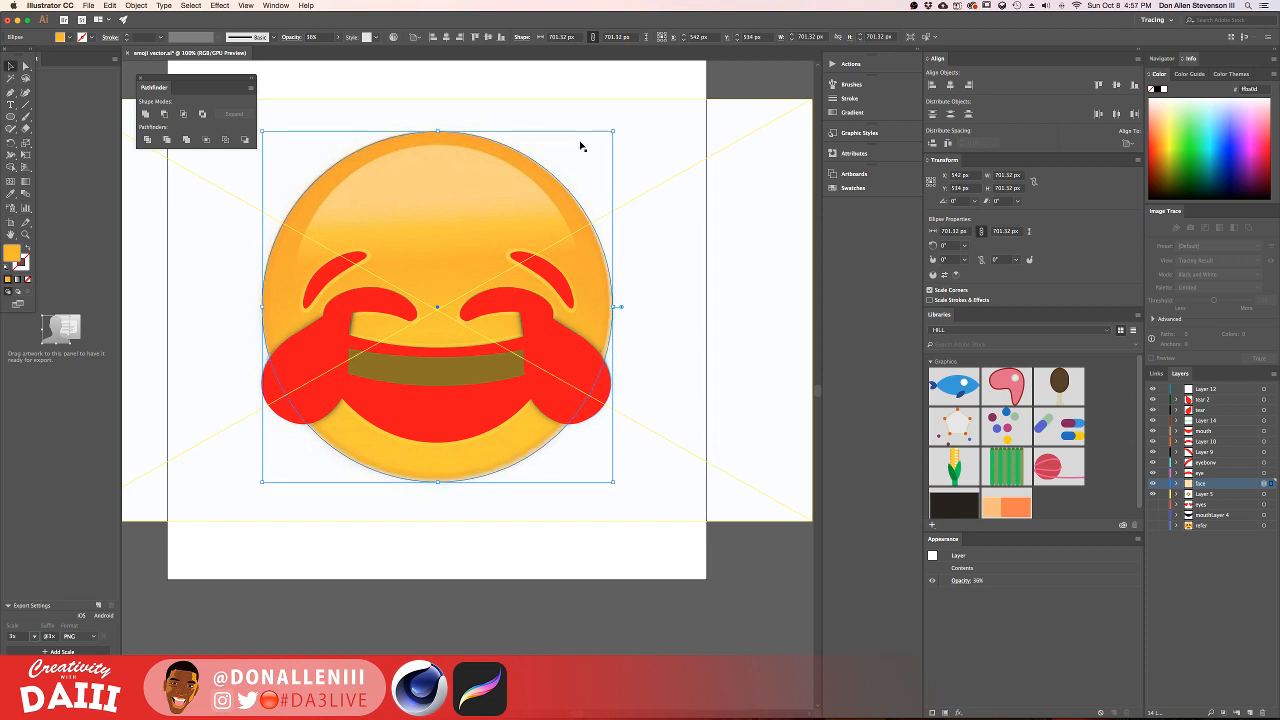
{"action": "key", "text": "Left"}
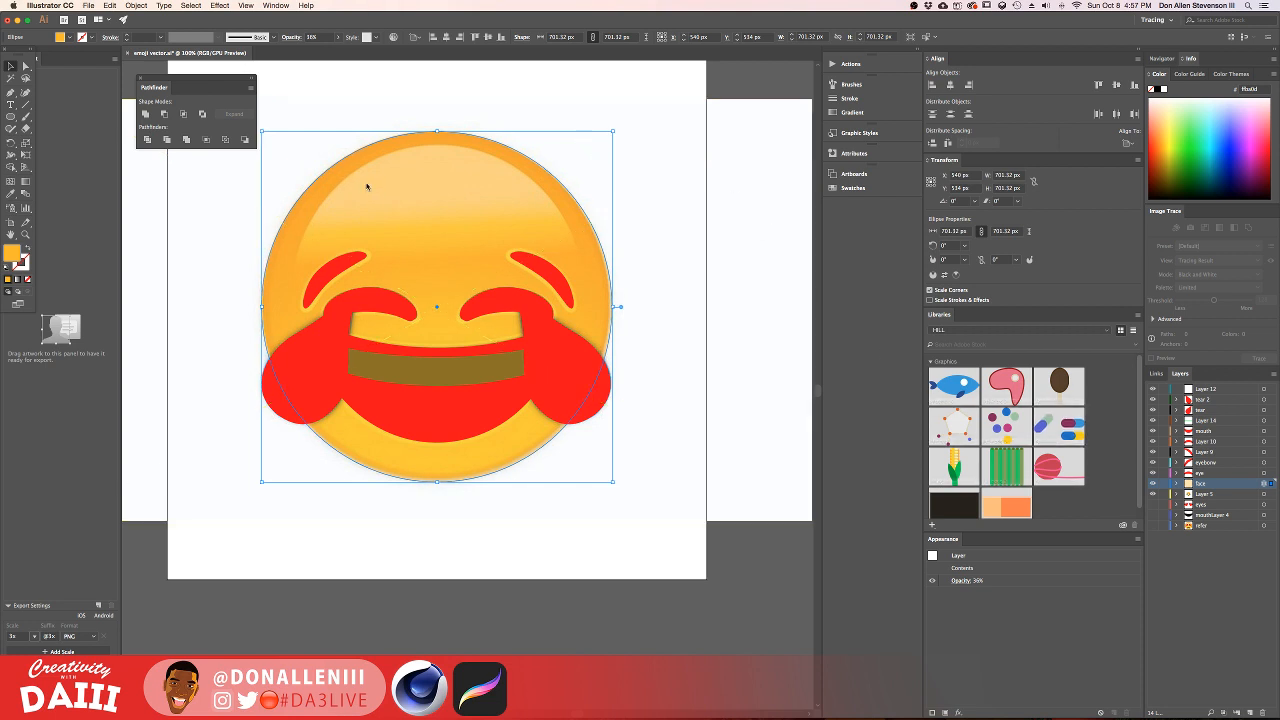
Step: Raise the face circle's opacity to 100% and hide Layer 5 with the reference image
{"action": "left_click", "coordinate": [338, 38]}
{"action": "left_click_drag", "start_coordinate": [322, 49], "coordinate": [384, 53]}
{"action": "left_click", "coordinate": [789, 166]}
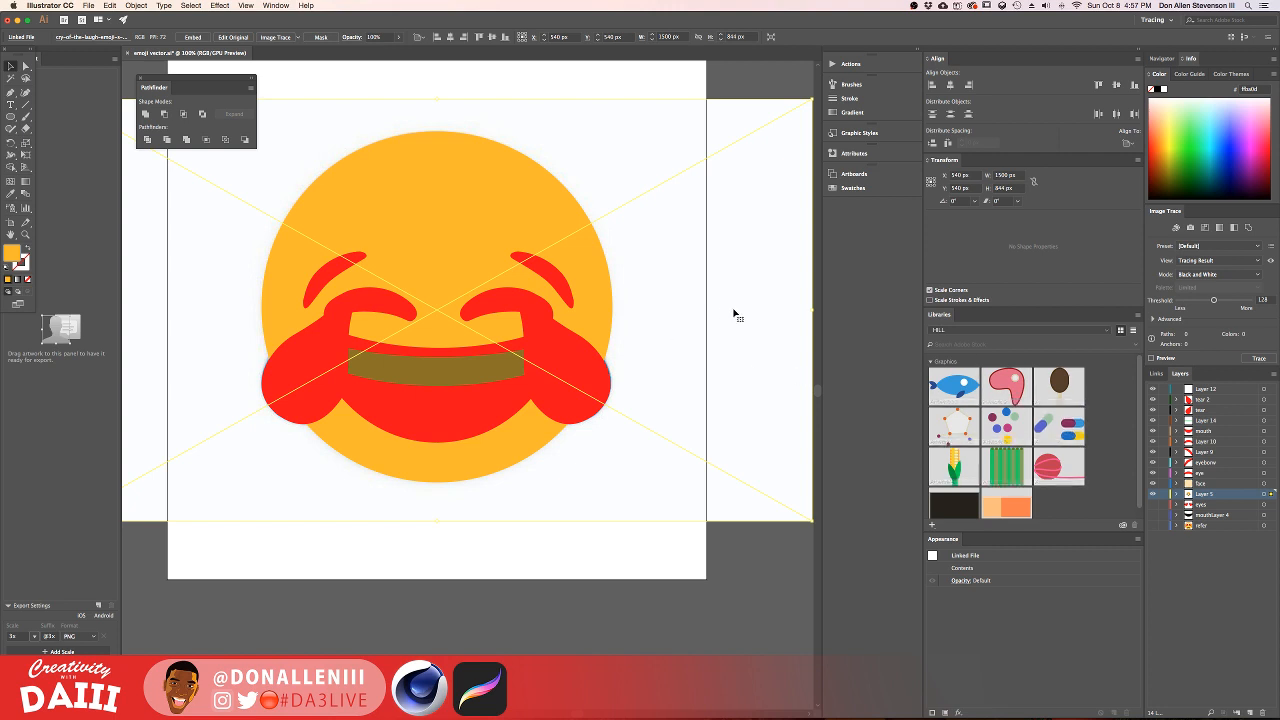
{"action": "left_click", "coordinate": [1152, 494]}
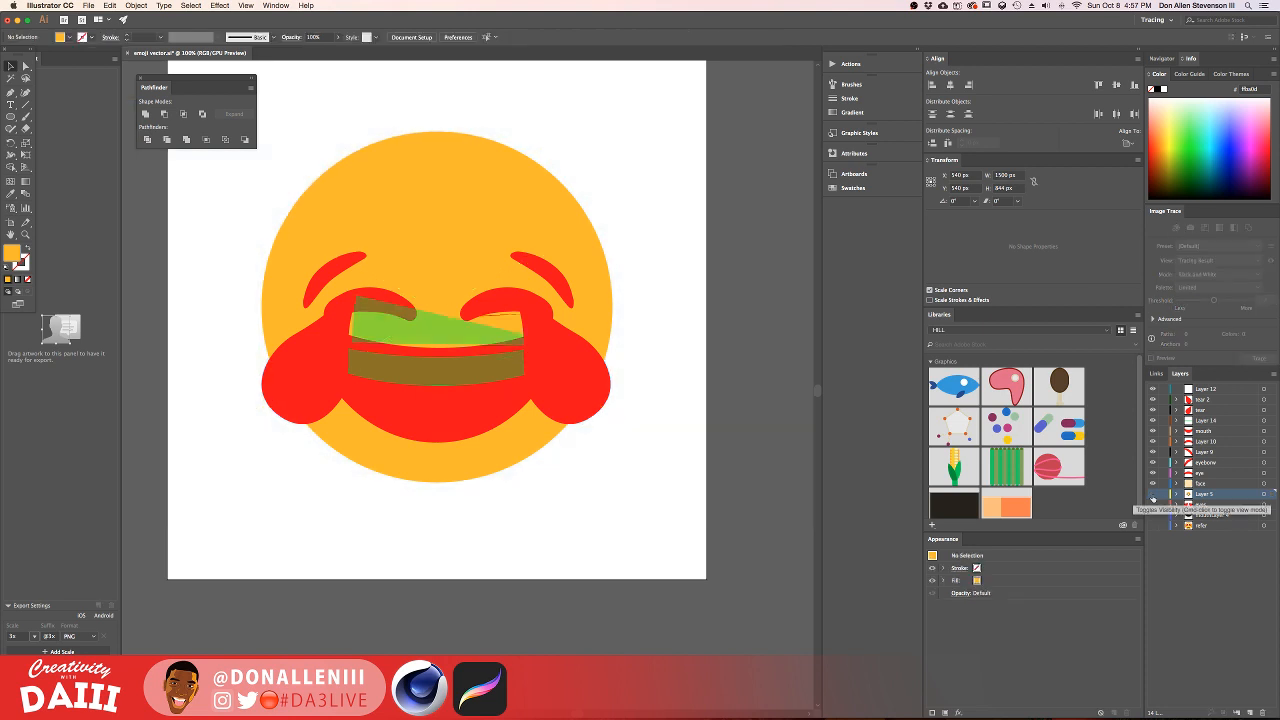
Step: Check the shapes around the teeth by hiding and reshowing the mouth layer, and clear the selection
{"action": "left_click", "coordinate": [410, 320]}
{"action": "left_click", "coordinate": [440, 332]}
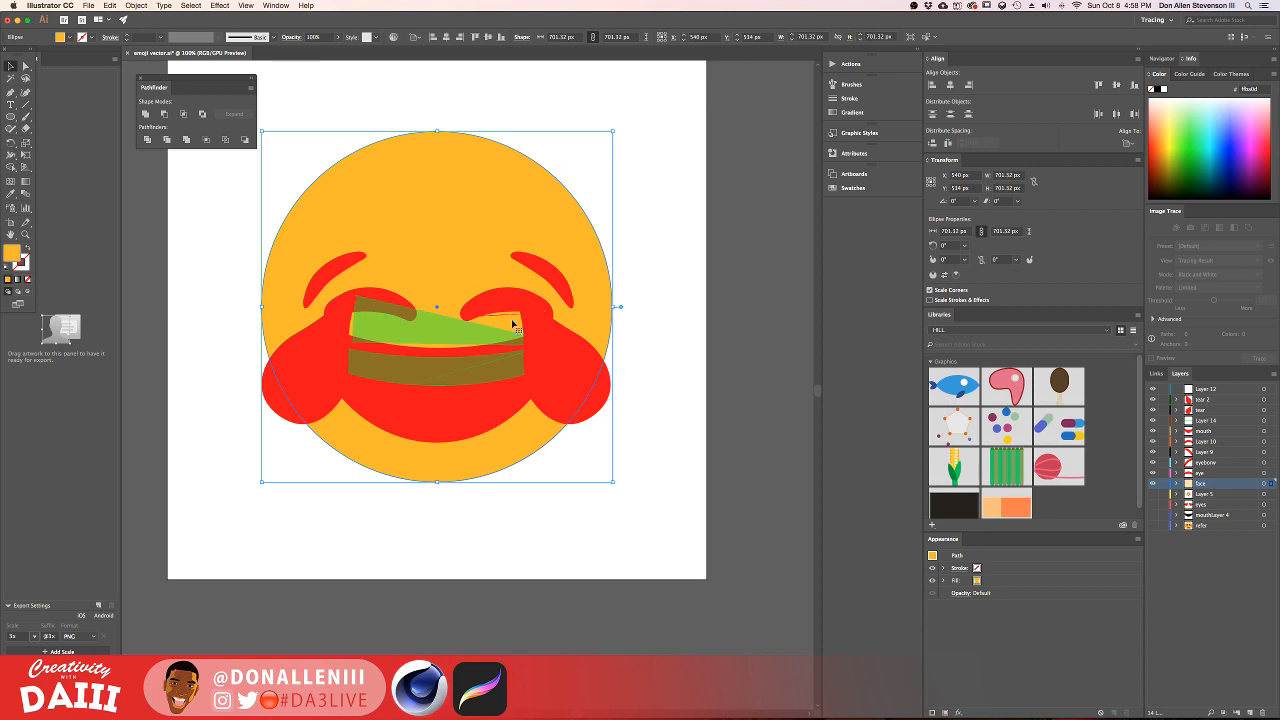
{"action": "left_click", "coordinate": [1207, 430]}
{"action": "left_click", "coordinate": [1153, 431]}
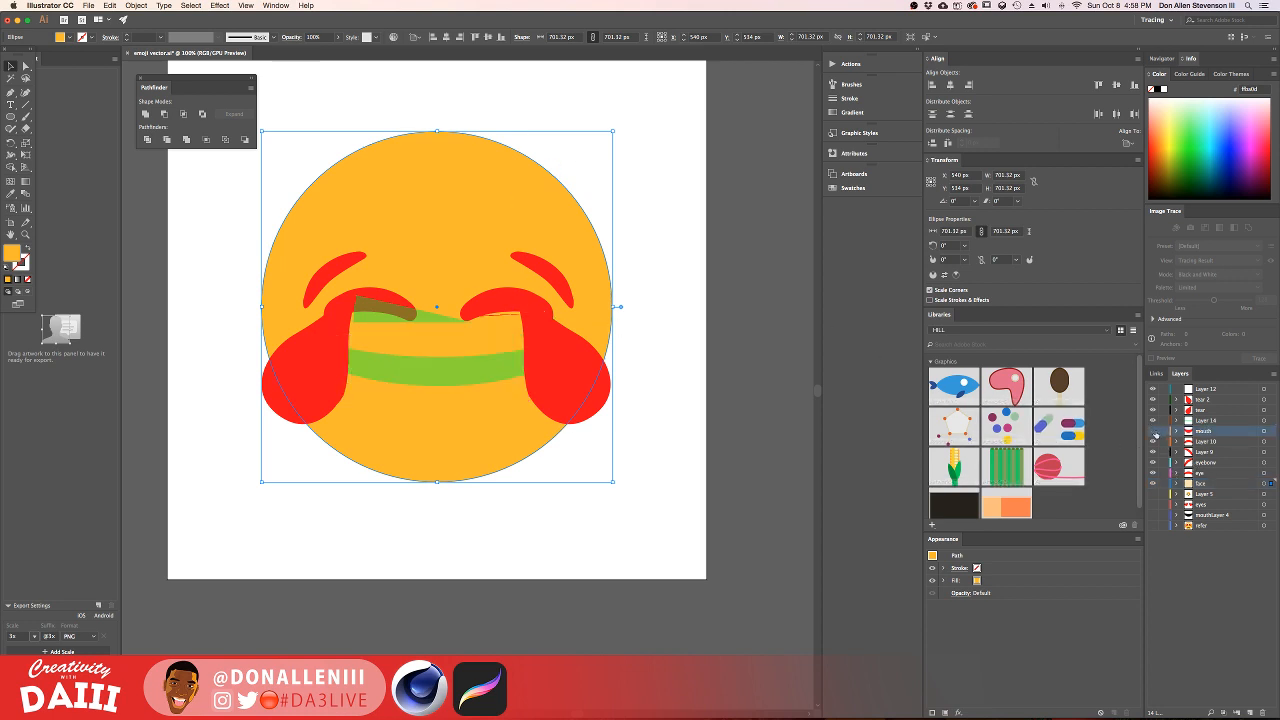
{"action": "left_click", "coordinate": [1153, 431]}
{"action": "scroll", "coordinate": [457, 397], "scroll_direction": "up", "scroll_amount": 1}
{"action": "scroll", "coordinate": [457, 397], "scroll_direction": "up", "scroll_amount": 1, "text": "alt"}
{"action": "scroll", "coordinate": [457, 397], "scroll_direction": "down", "scroll_amount": 1, "text": "alt"}
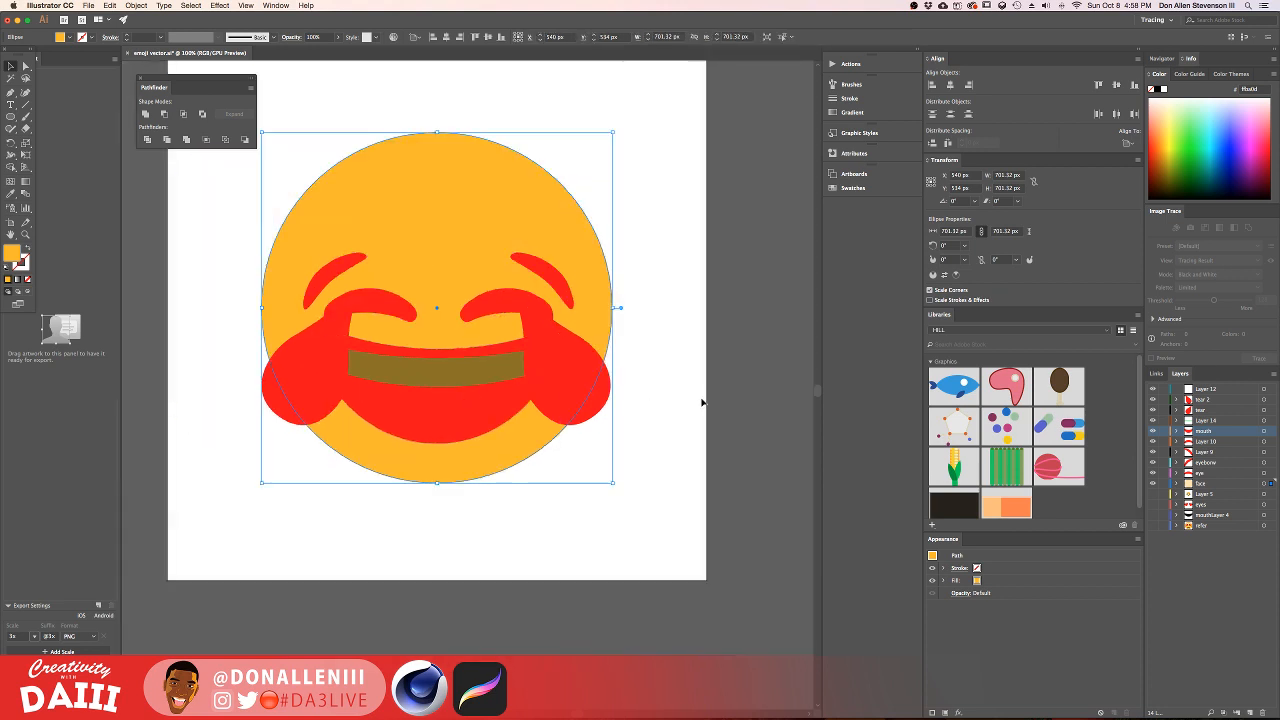
{"action": "left_click", "coordinate": [703, 403]}
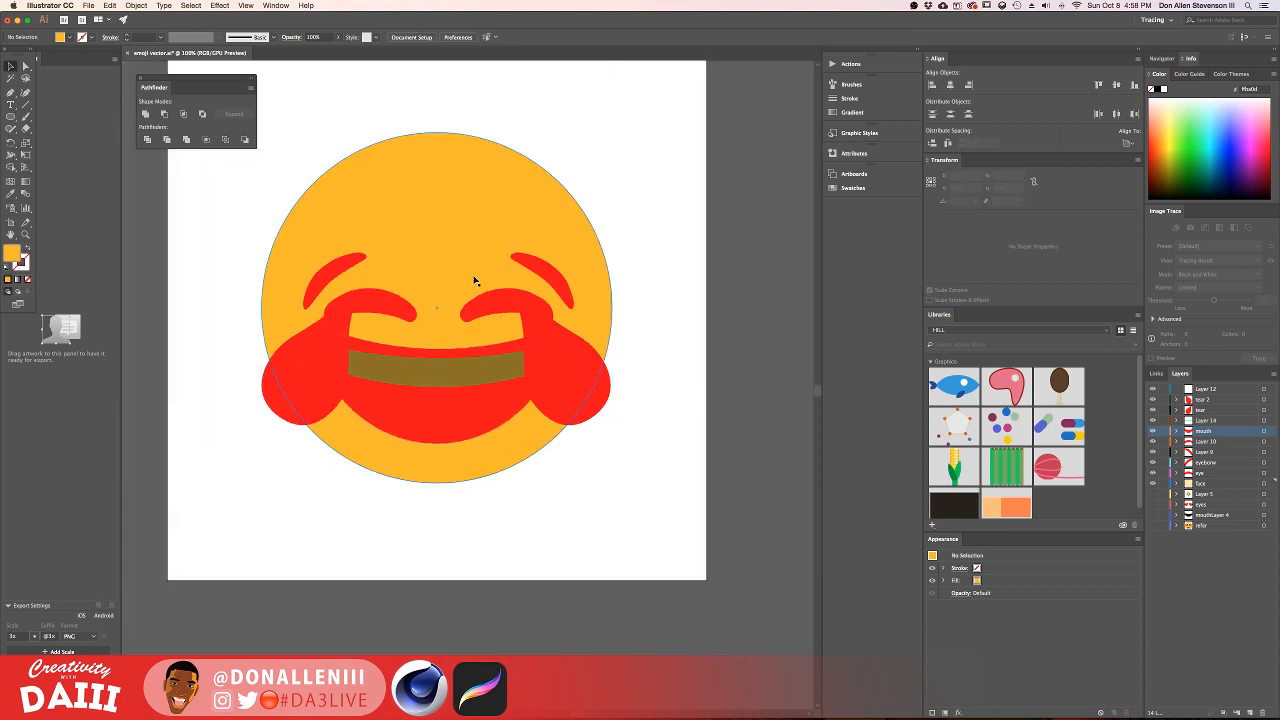
Step: Examine the eye, tear and mouth shapes up close and against the whole face
{"action": "scroll", "coordinate": [460, 286], "scroll_direction": "down", "scroll_amount": 1, "text": "alt"}
{"action": "left_click_drag", "start_coordinate": [482, 231], "coordinate": [638, 200]}
{"action": "scroll", "coordinate": [370, 381], "scroll_direction": "up", "scroll_amount": 3, "text": "alt"}
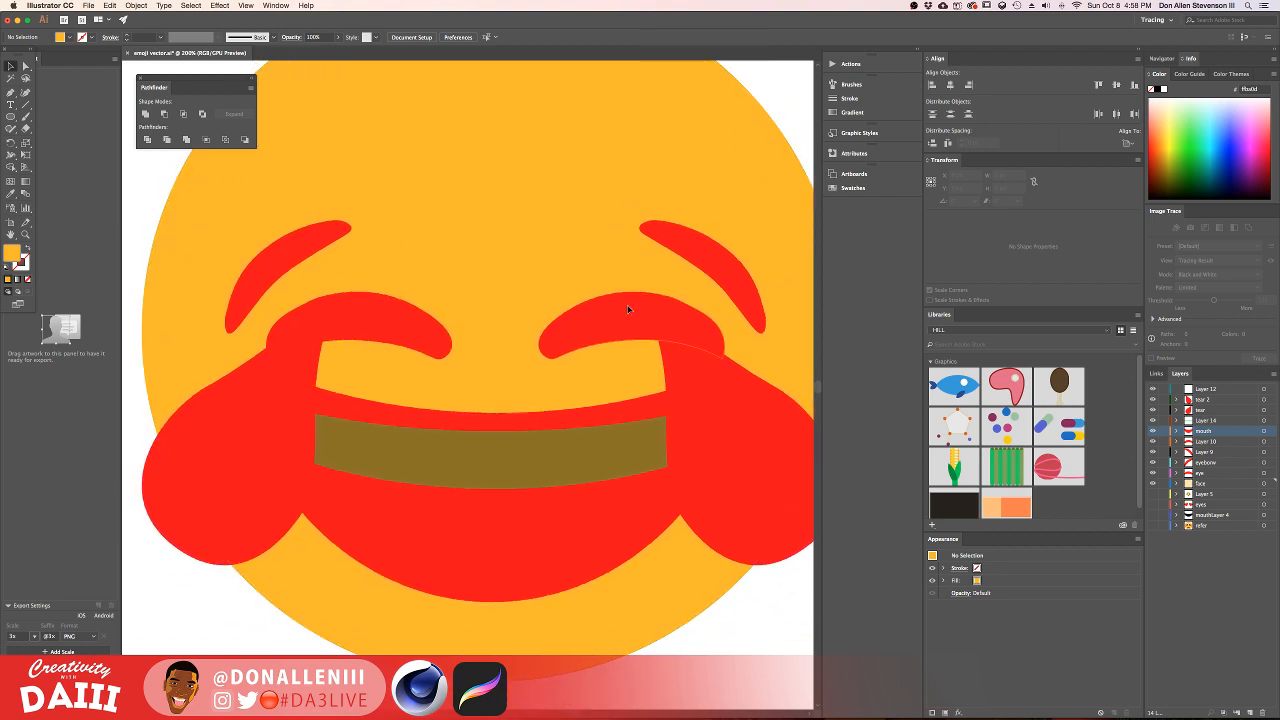
{"action": "left_click", "coordinate": [629, 308]}
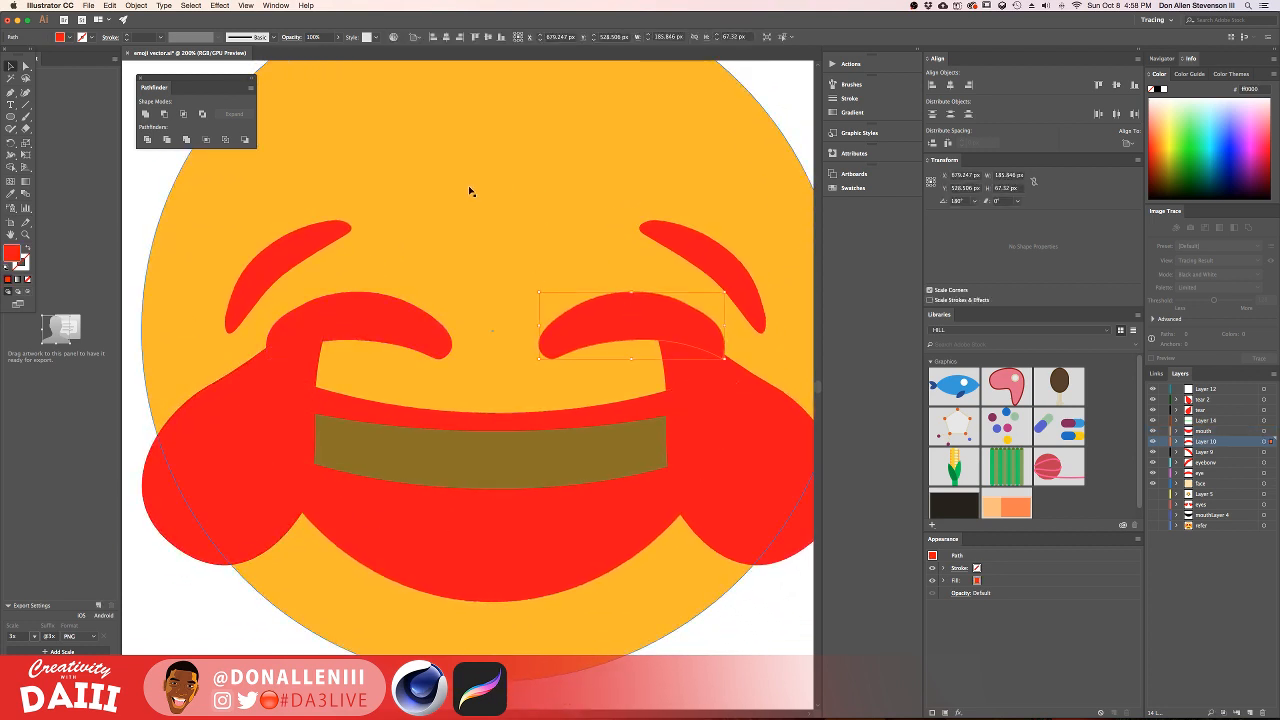
{"action": "scroll", "coordinate": [471, 191], "scroll_direction": "down", "scroll_amount": 3, "text": "alt"}
{"action": "scroll", "coordinate": [470, 209], "scroll_direction": "up", "scroll_amount": 1, "text": "alt"}
{"action": "left_click_drag", "start_coordinate": [583, 191], "coordinate": [562, 237]}
{"action": "scroll", "coordinate": [573, 233], "scroll_direction": "down", "scroll_amount": 2, "text": "alt"}
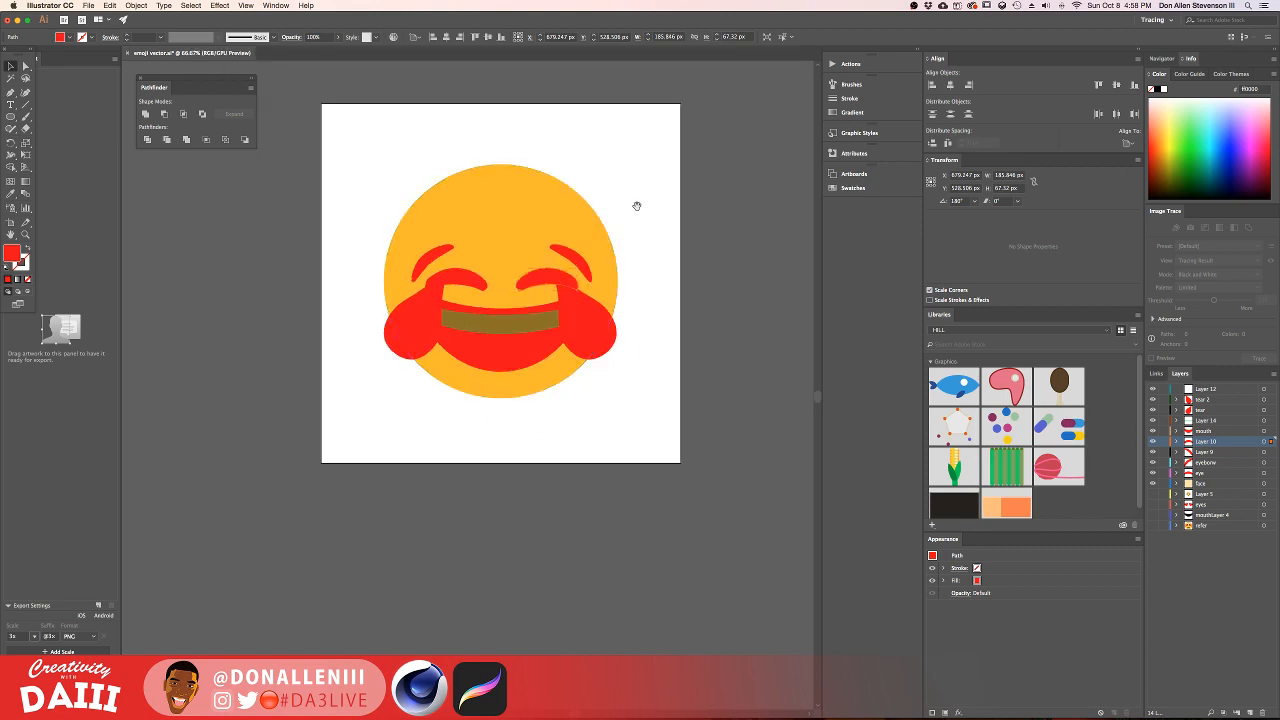
Step: Switch to Chrome to check the YouTube live stream dashboard and return to Illustrator
{"action": "key", "text": "ctrl+Up"}
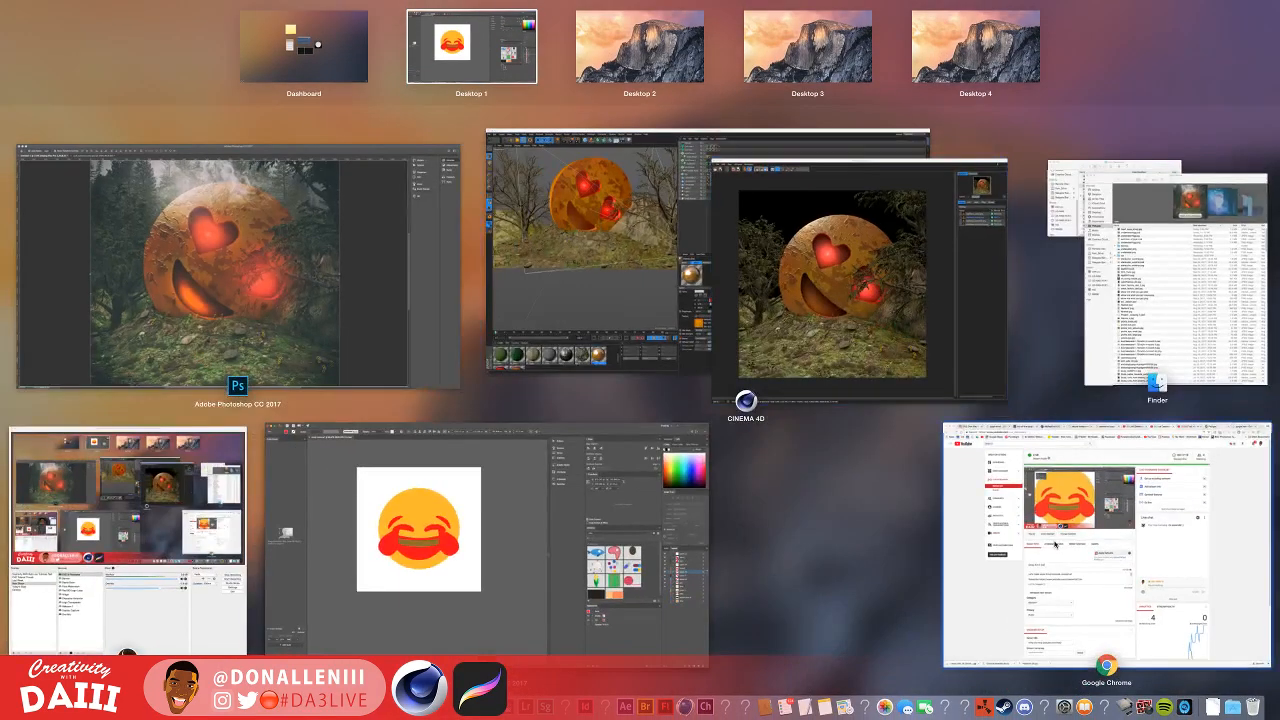
{"action": "left_click", "coordinate": [1057, 546]}
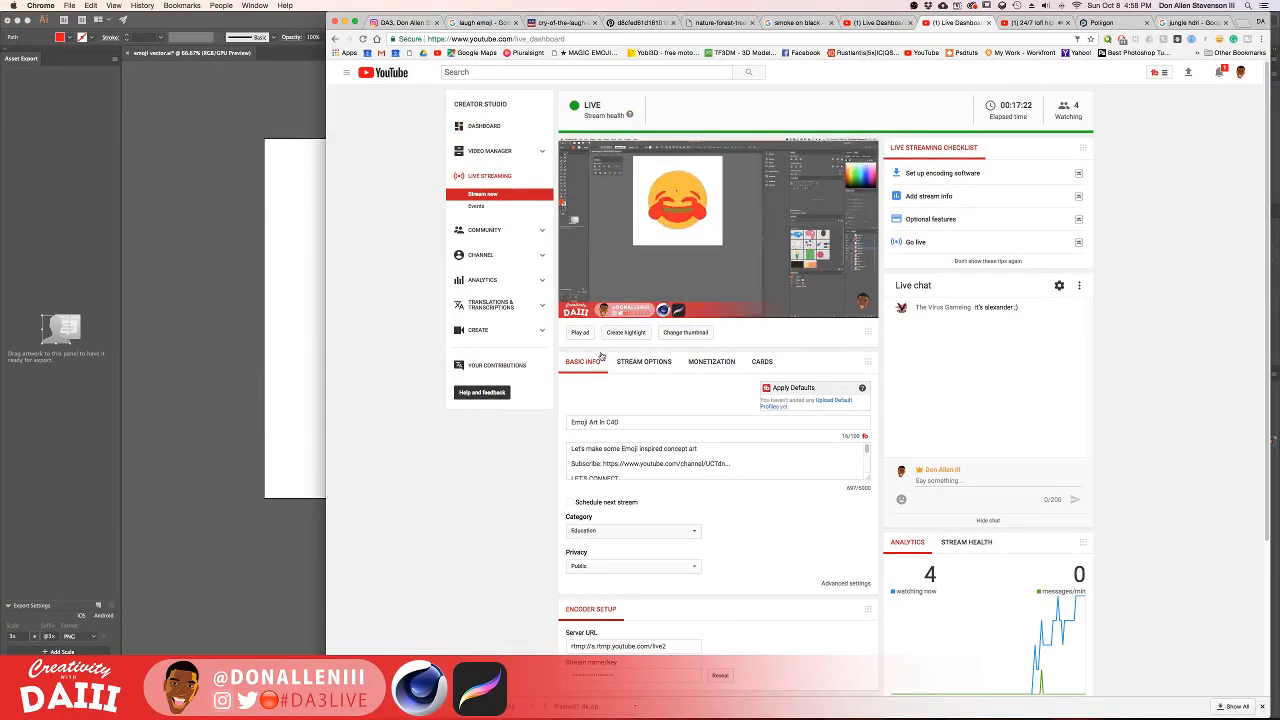
{"action": "left_click", "coordinate": [278, 305]}
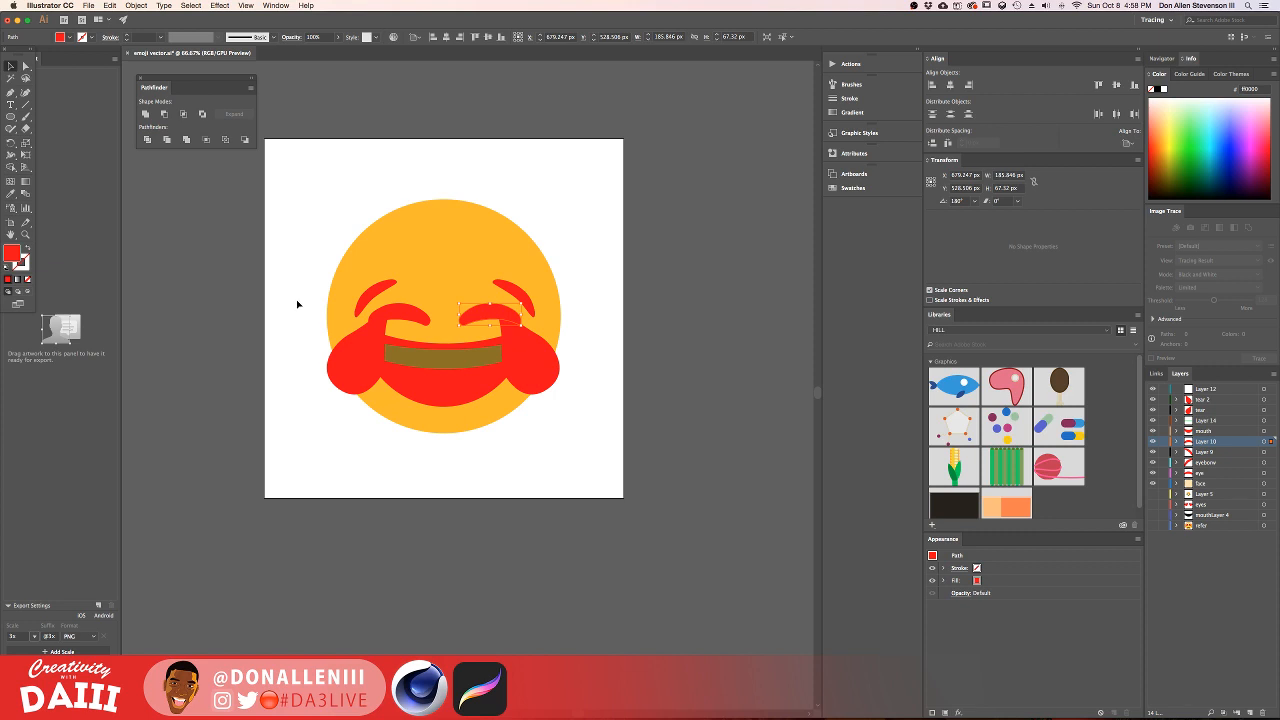
Step: Deselect the eye shape and save the emoji vector document in its older format
{"action": "left_click", "coordinate": [752, 339]}
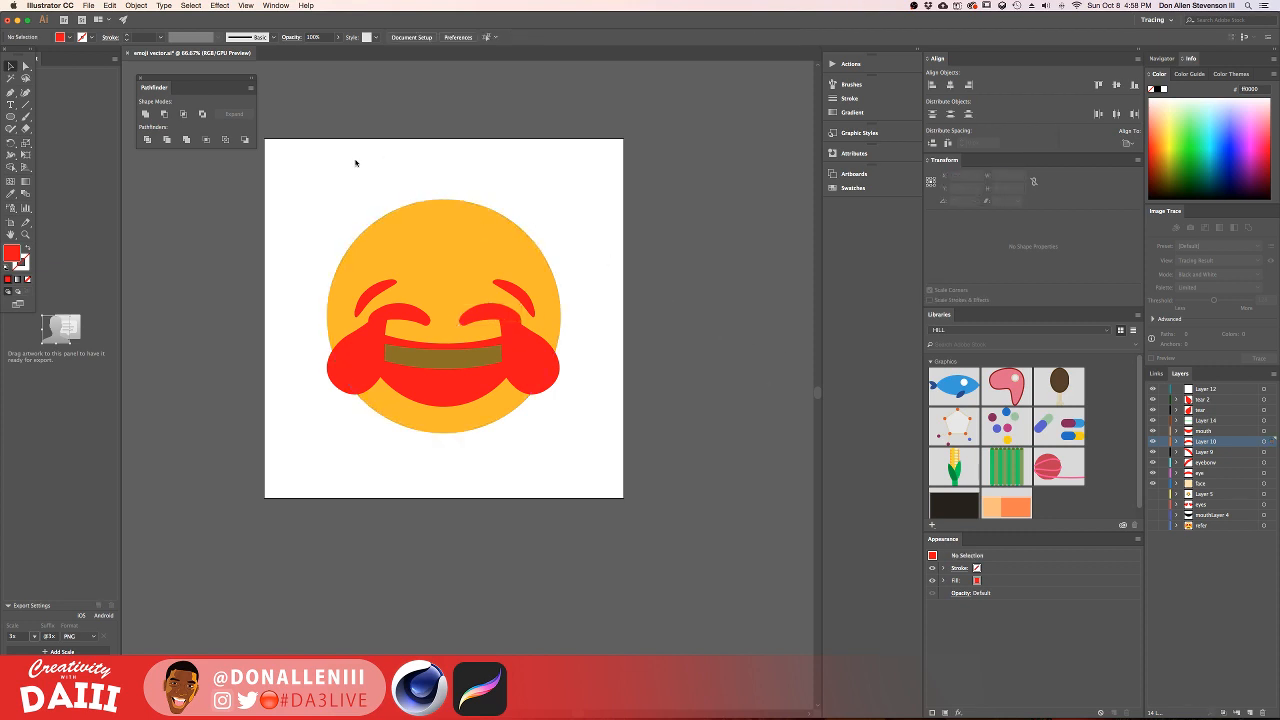
{"action": "scroll", "coordinate": [401, 206], "scroll_direction": "down", "scroll_amount": 1, "text": "alt"}
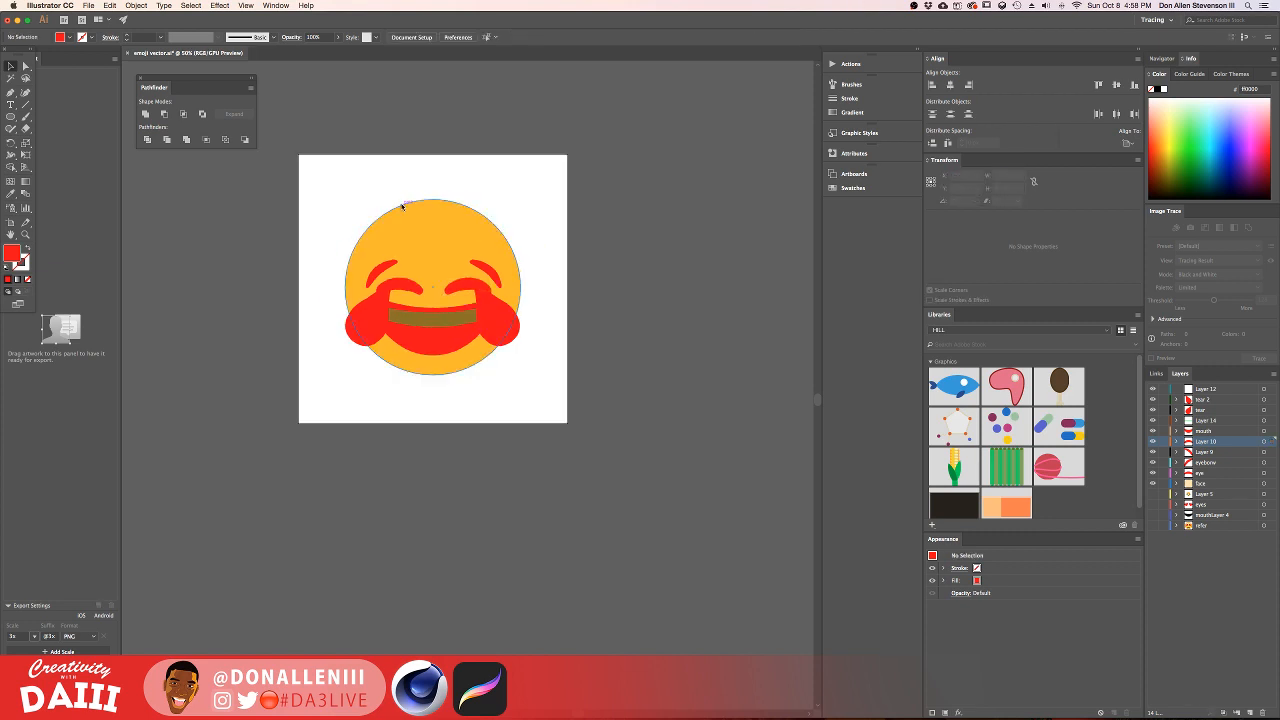
{"action": "scroll", "coordinate": [401, 206], "scroll_direction": "up", "scroll_amount": 2, "text": "alt"}
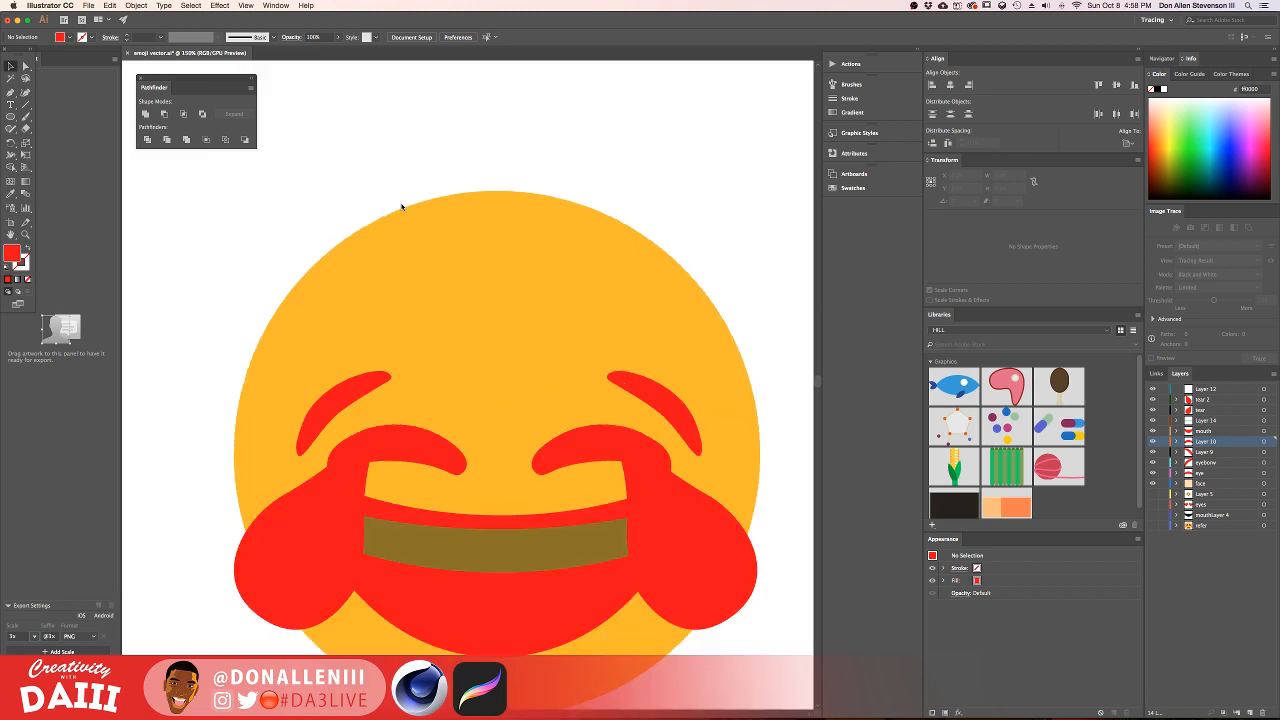
{"action": "scroll", "coordinate": [426, 243], "scroll_direction": "down", "scroll_amount": 1, "text": "alt"}
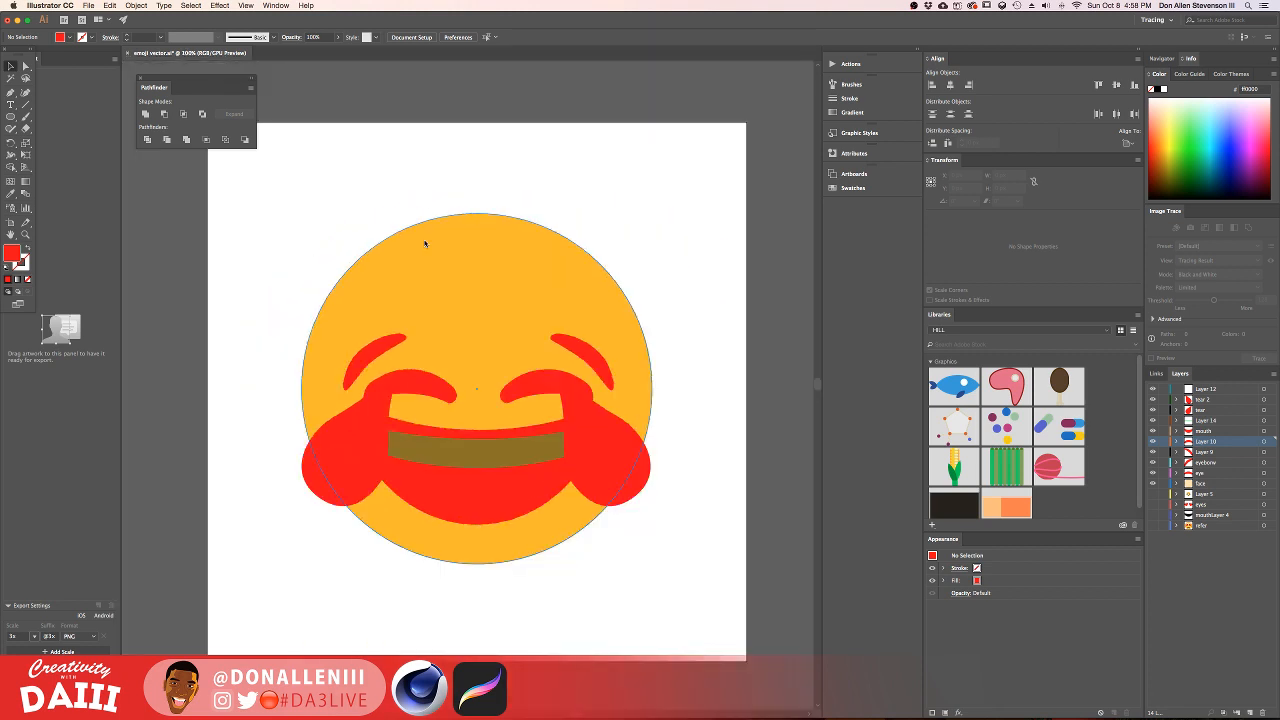
{"action": "left_click", "coordinate": [104, 5]}
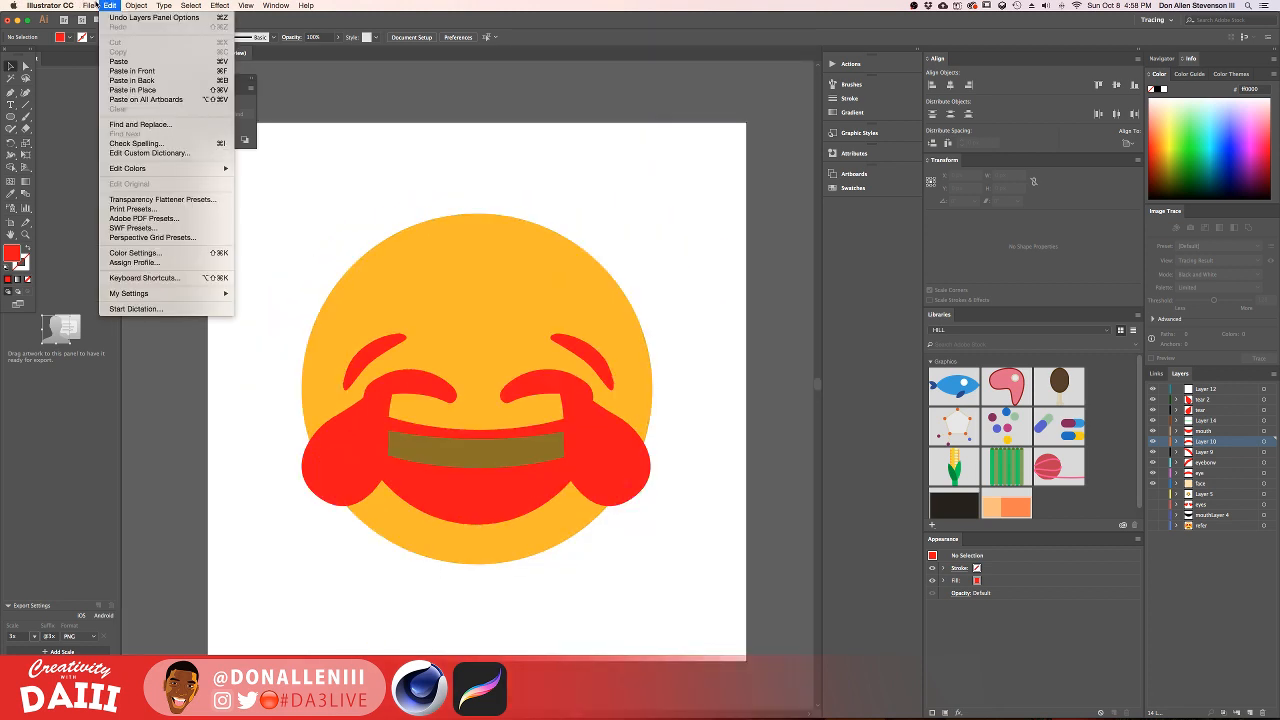
{"action": "mouse_move", "coordinate": [89, 5]}
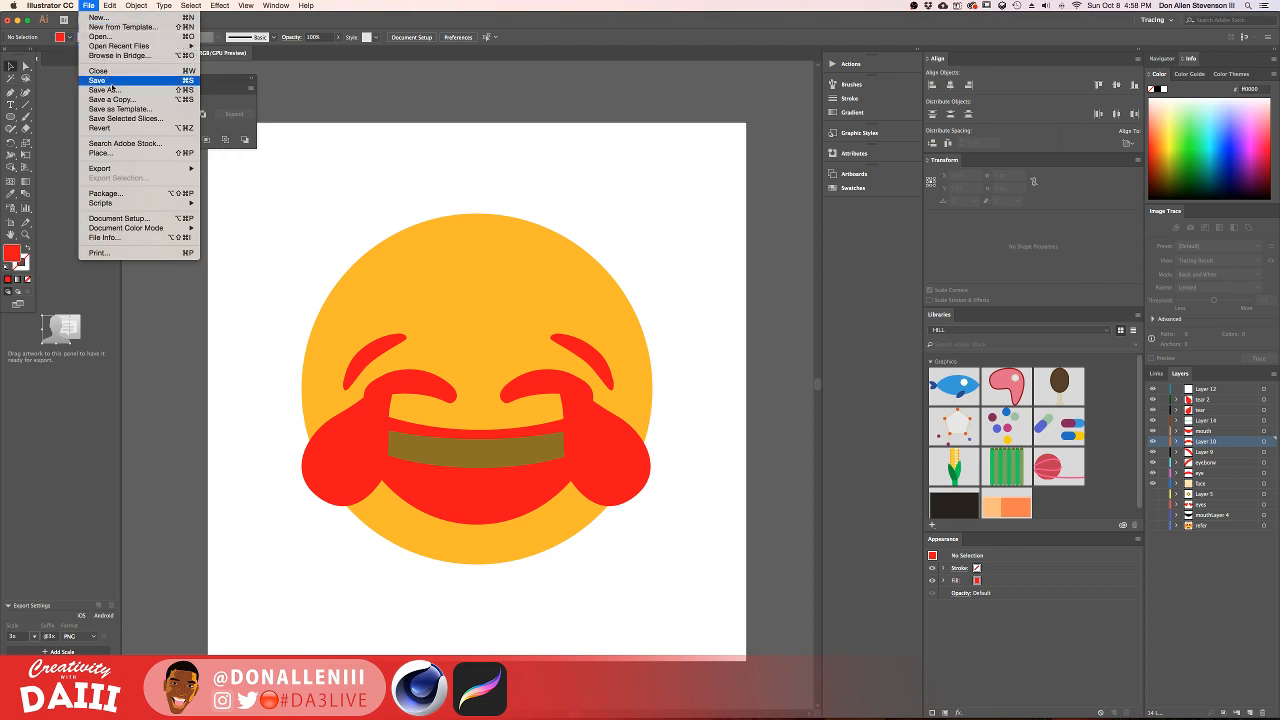
{"action": "left_click", "coordinate": [112, 84]}
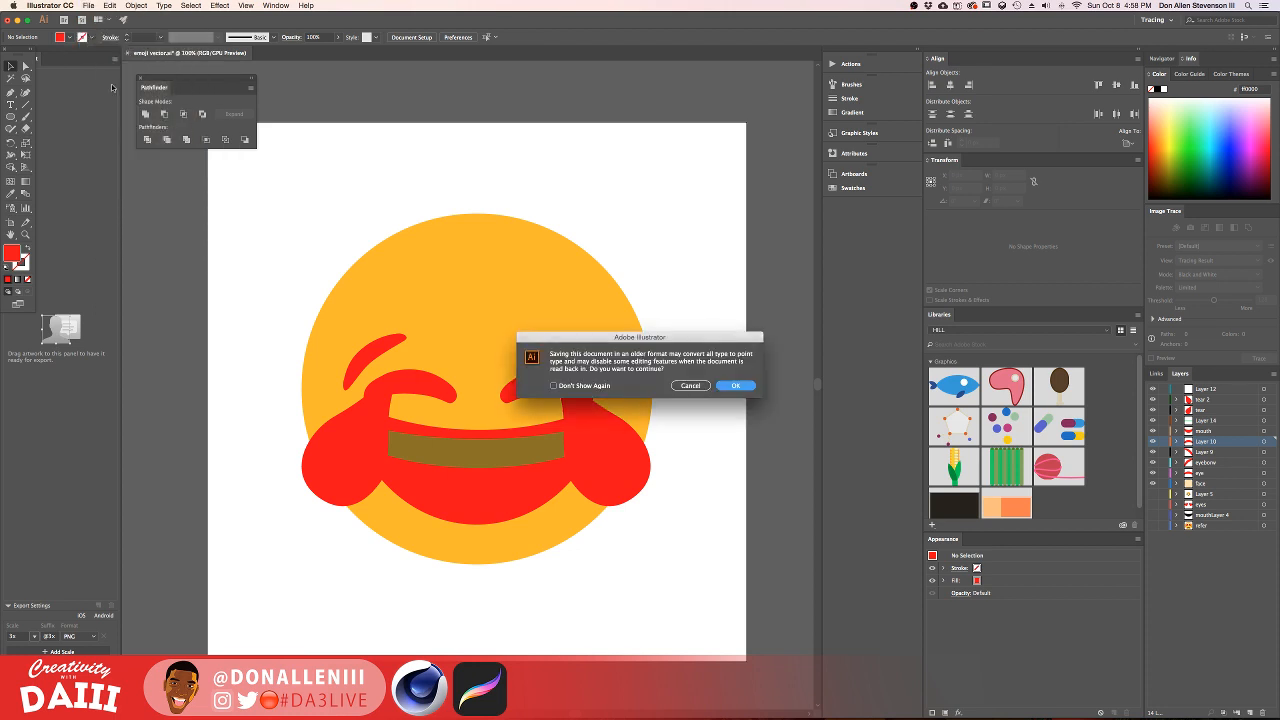
{"action": "left_click", "coordinate": [723, 386]}
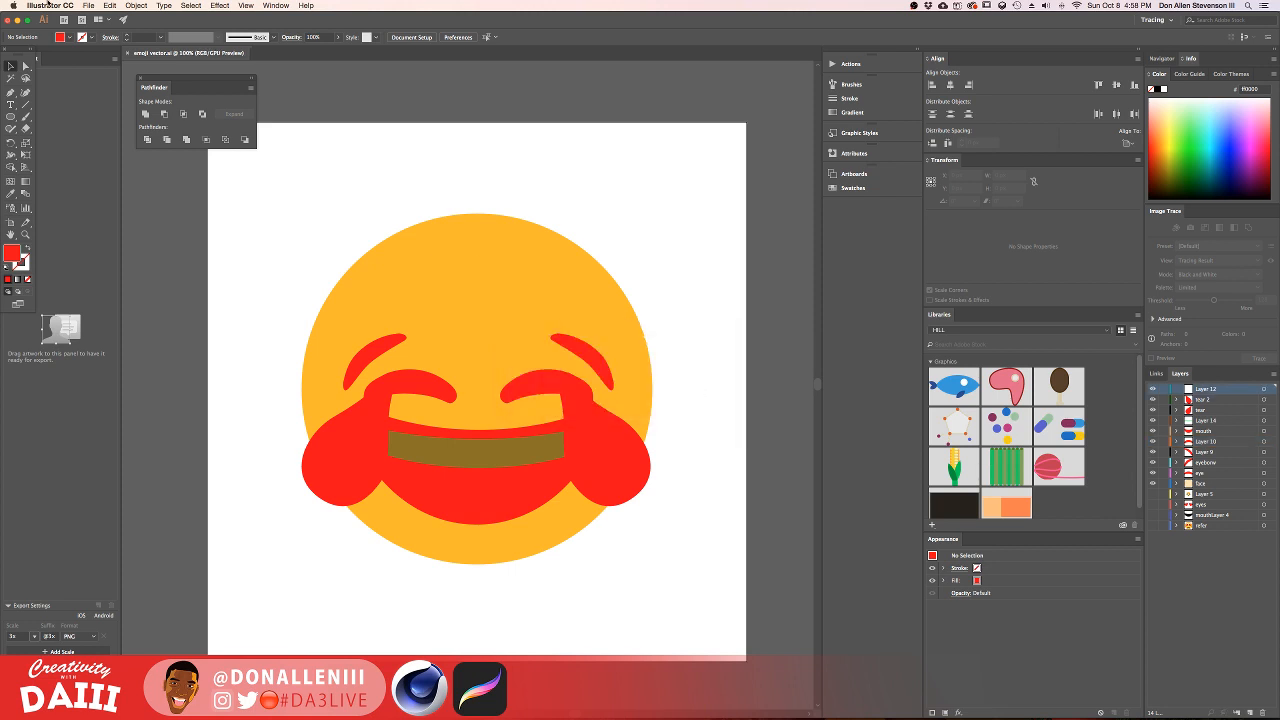
Step: Save the document under the new name "emoji vector_laugh.ai" in the starnger things folder
{"action": "left_click", "coordinate": [89, 5]}
{"action": "left_click", "coordinate": [127, 93]}
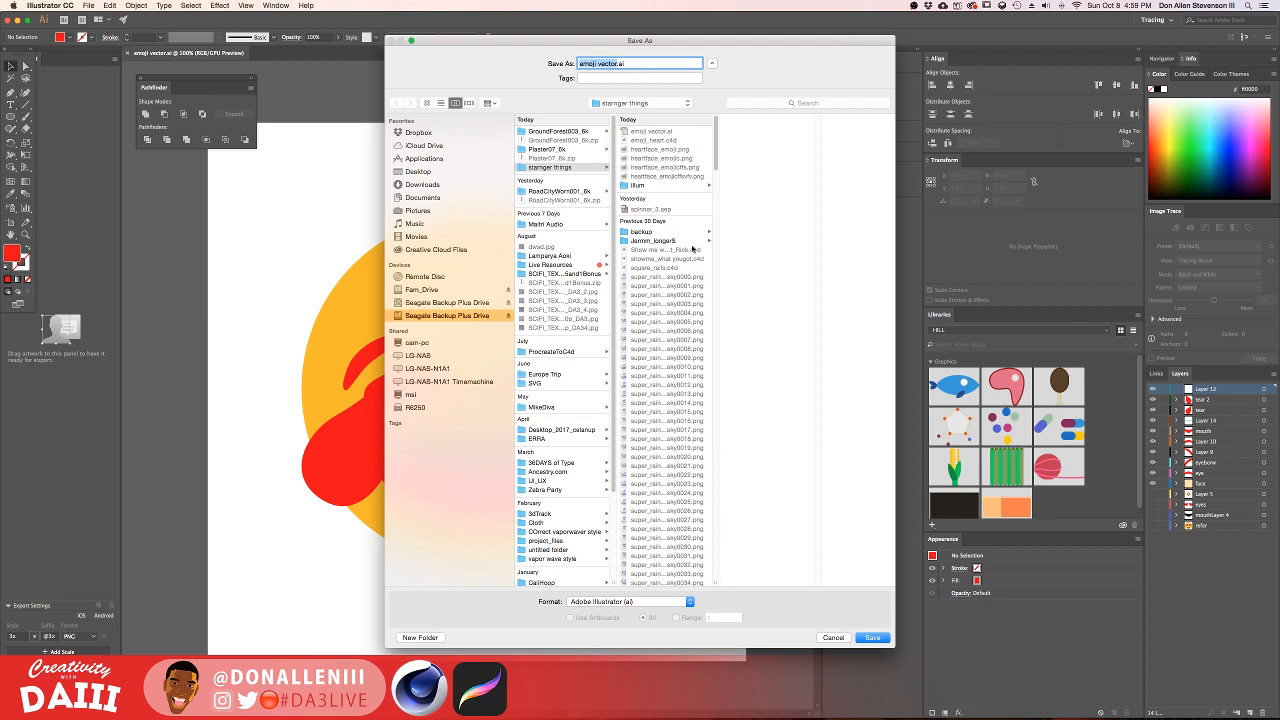
{"action": "left_click", "coordinate": [871, 638]}
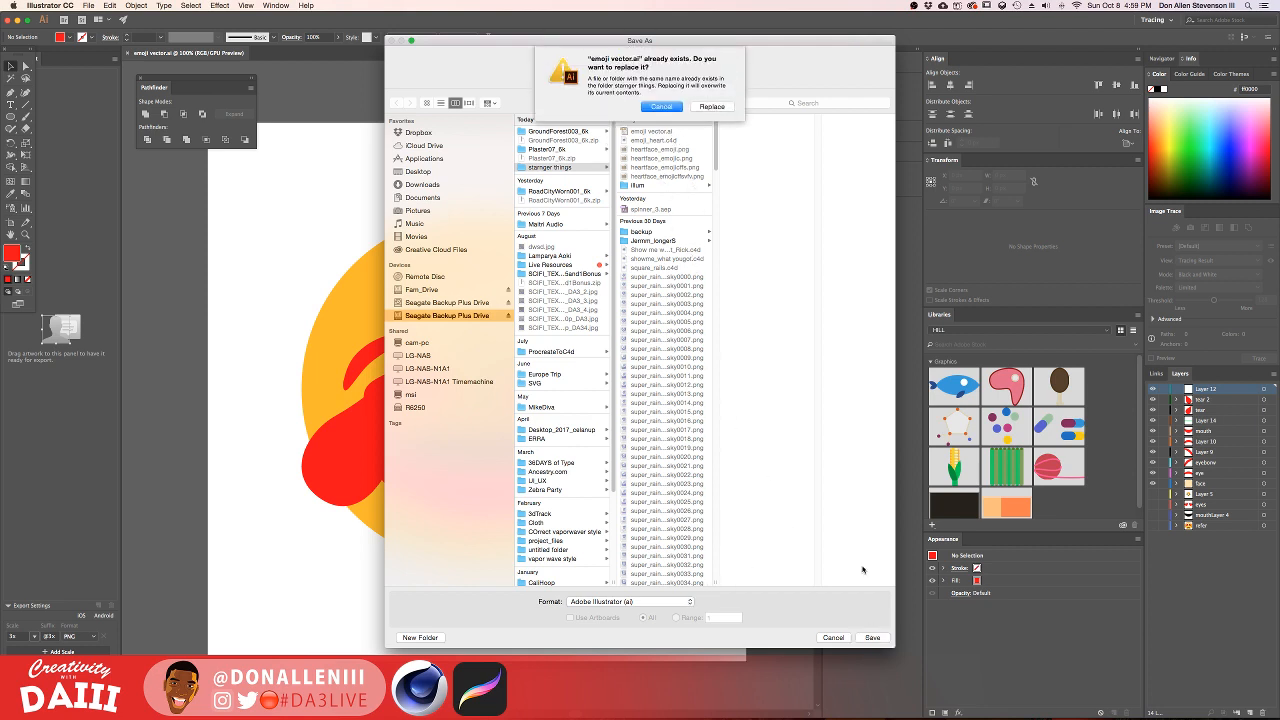
{"action": "left_click", "coordinate": [669, 106]}
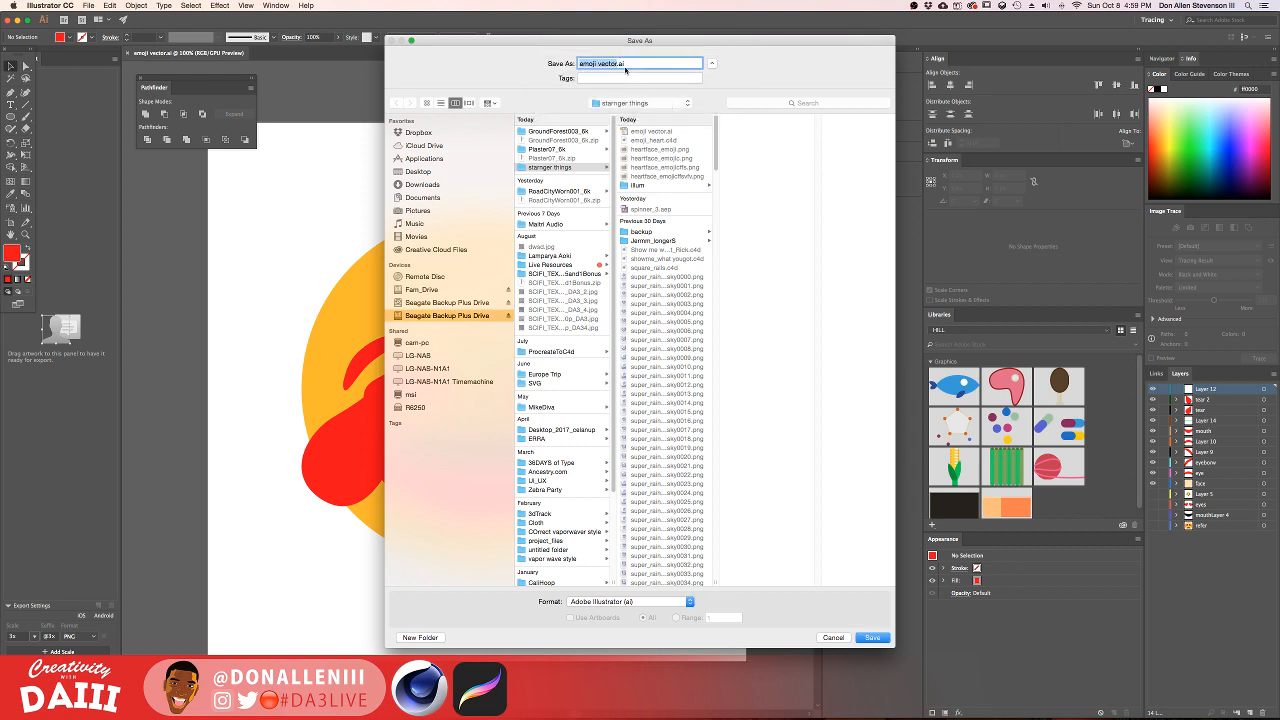
{"action": "key", "text": "Right"}
{"action": "type", "text": "_laugh"}
{"action": "left_click", "coordinate": [880, 635]}
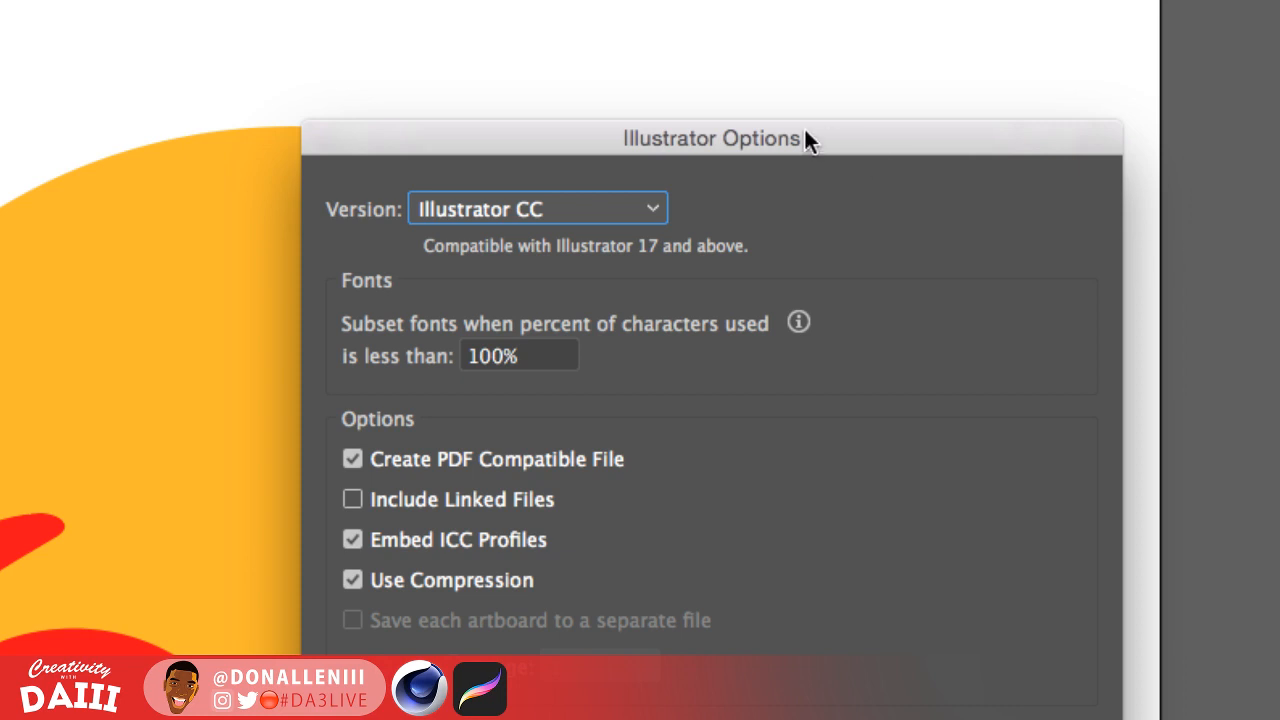
Step: Set the file version to Illustrator 8 and confirm saving in the legacy format
{"action": "left_click", "coordinate": [558, 211]}
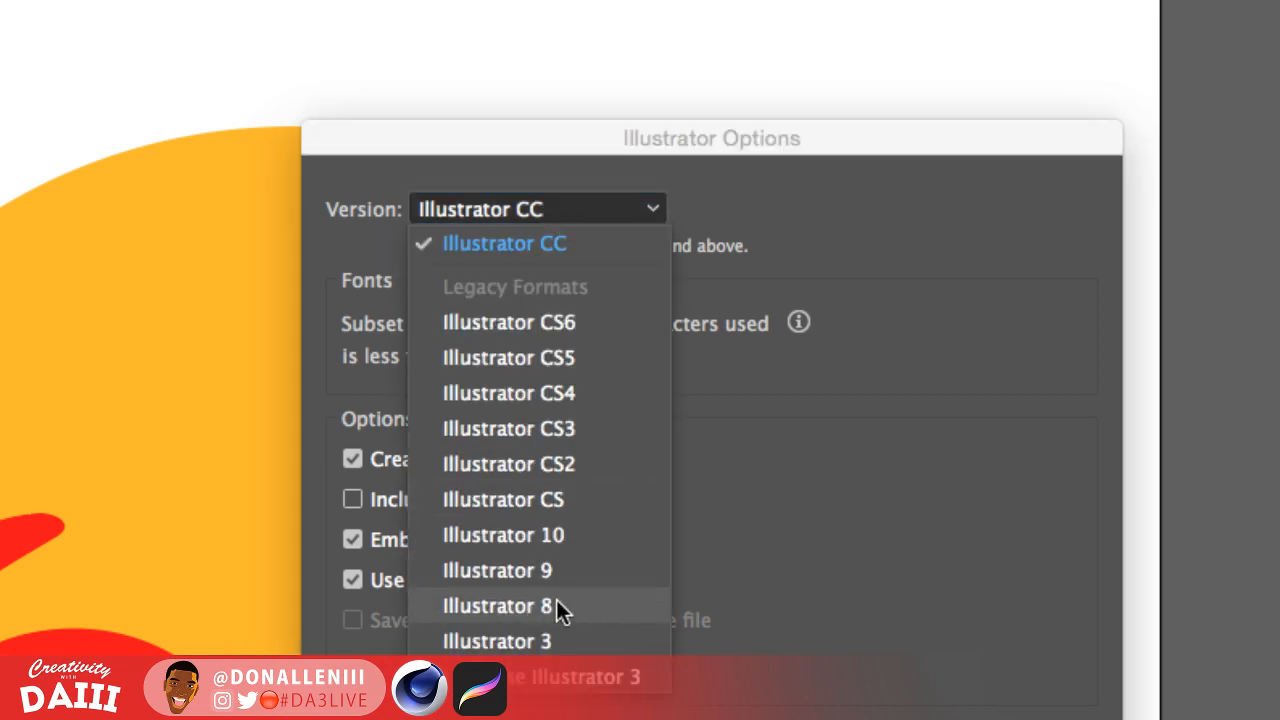
{"action": "left_click", "coordinate": [521, 607]}
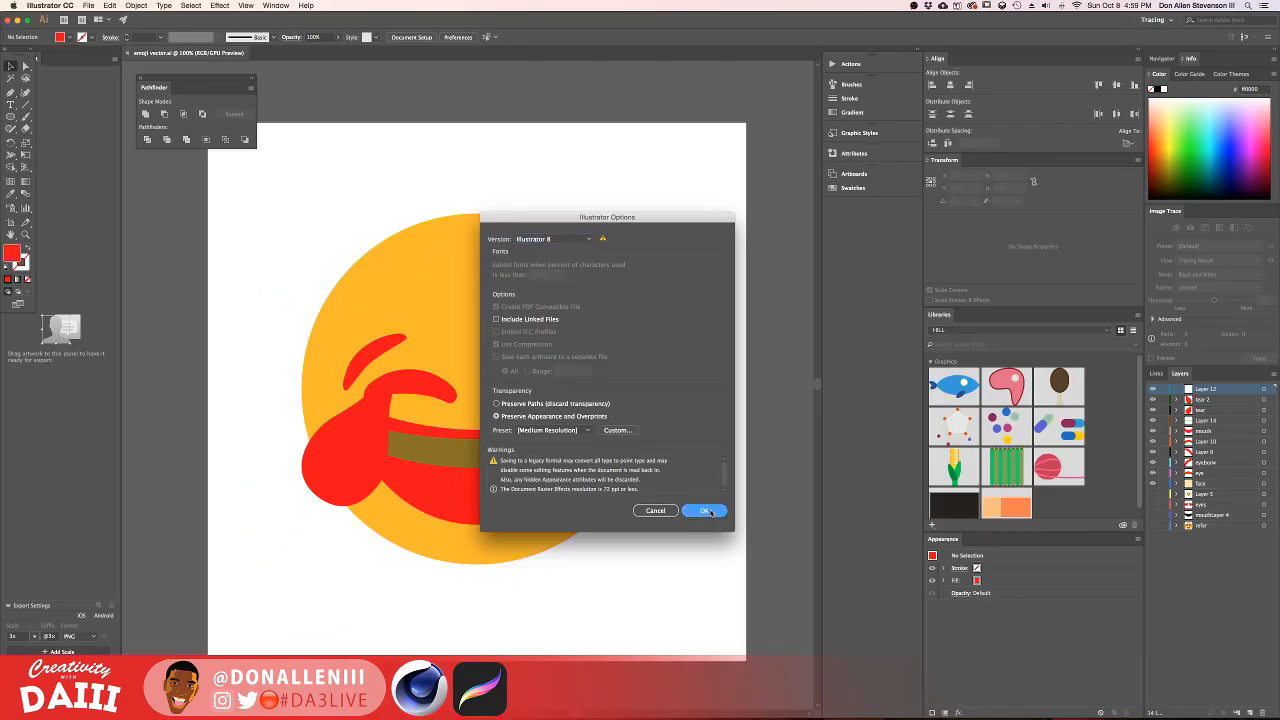
{"action": "left_click", "coordinate": [707, 511]}
{"action": "left_click", "coordinate": [736, 387]}
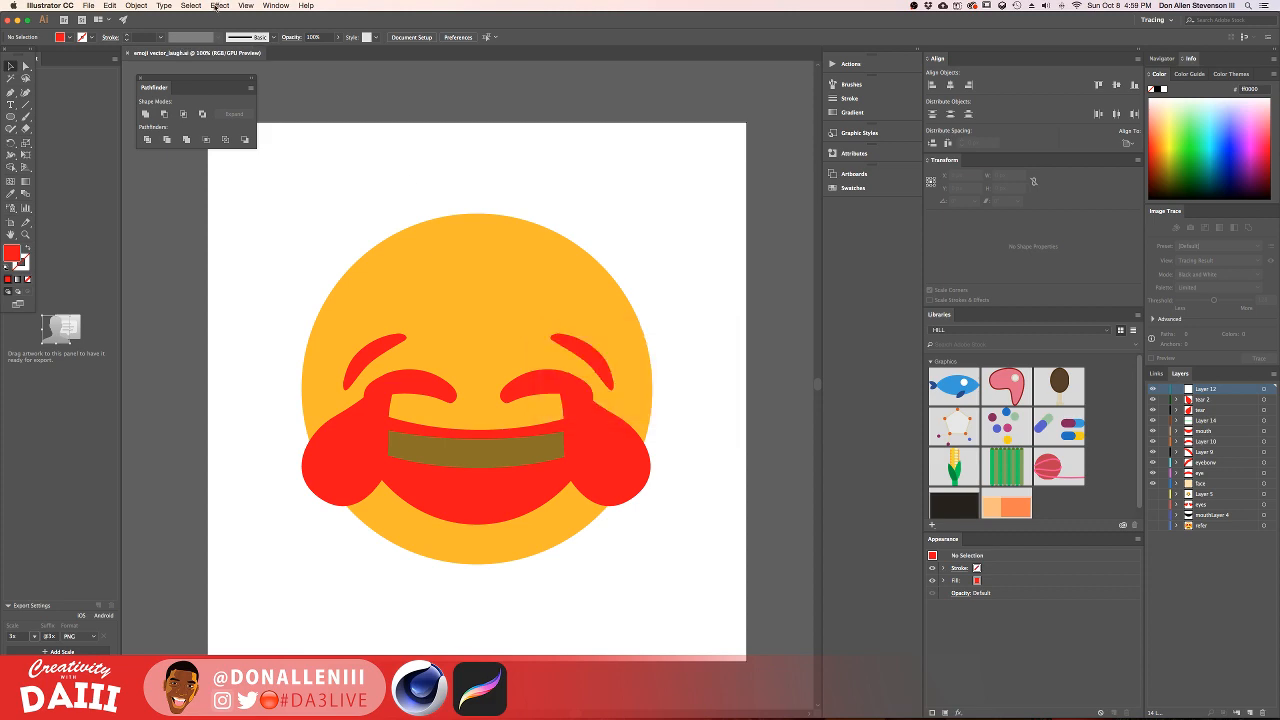
Step: Switch to Cinema 4D and move the Picture Viewer window so its whole render is in view
{"action": "key", "text": "ctrl+Up"}
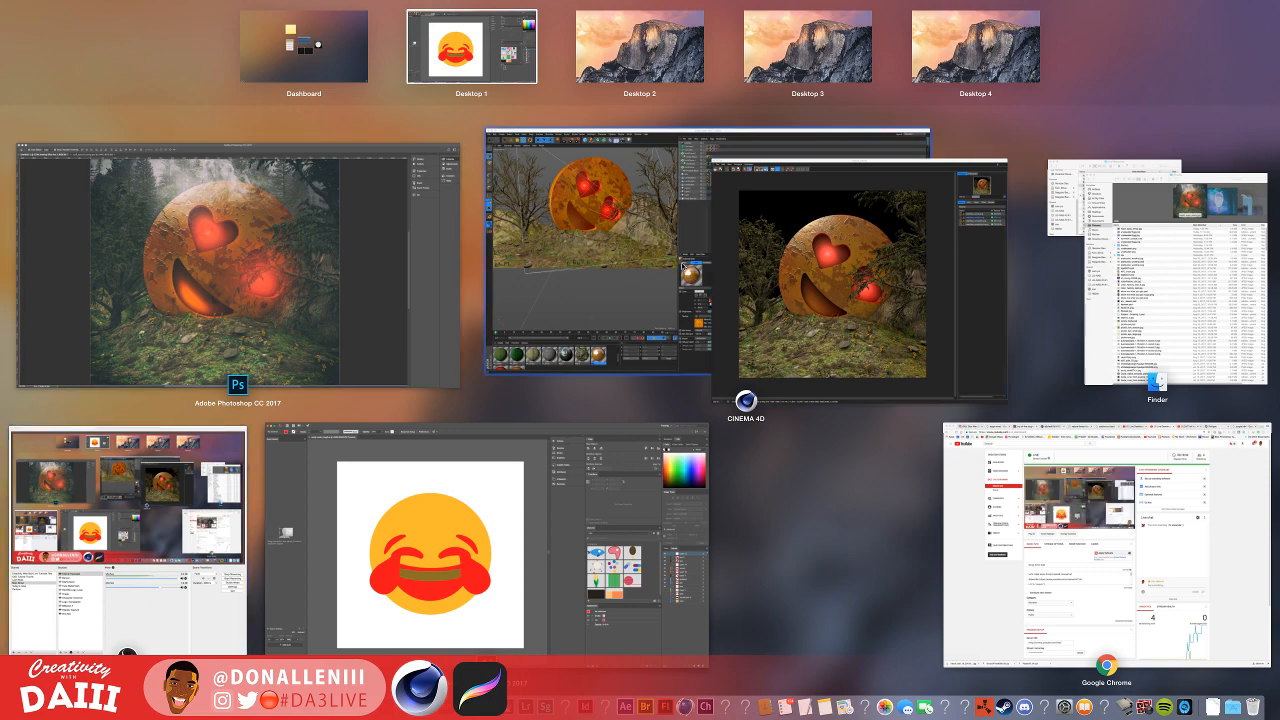
{"action": "left_click", "coordinate": [683, 265]}
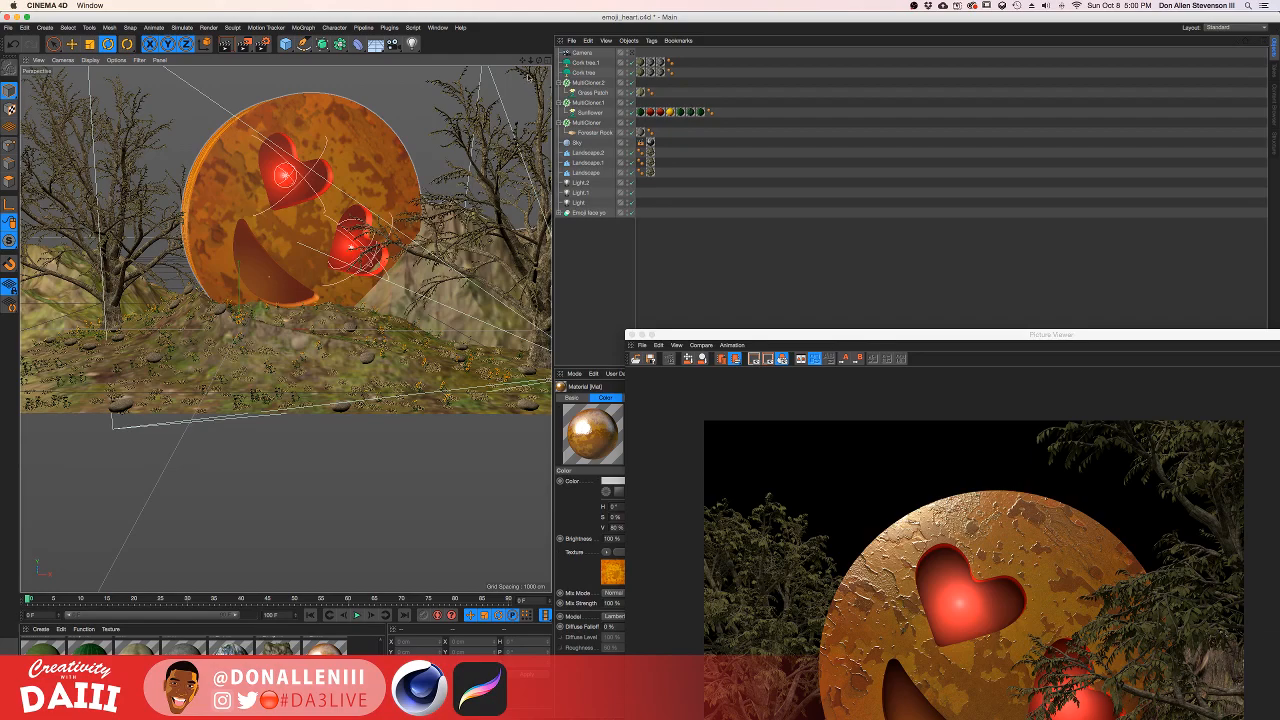
{"action": "mouse_move", "coordinate": [539, 61]}
{"action": "left_mouse_down"}
{"action": "mouse_move", "coordinate": [505, 86]}
{"action": "mouse_move", "coordinate": [532, 72]}
{"action": "mouse_move", "coordinate": [538, 45]}
{"action": "mouse_move", "coordinate": [620, 60]}
{"action": "mouse_move", "coordinate": [548, 62]}
{"action": "mouse_move", "coordinate": [490, 105]}
{"action": "mouse_move", "coordinate": [468, 84]}
{"action": "mouse_move", "coordinate": [528, 82]}
{"action": "mouse_move", "coordinate": [556, 44]}
{"action": "mouse_move", "coordinate": [474, 70]}
{"action": "mouse_move", "coordinate": [520, 62]}
{"action": "left_mouse_up"}
{"action": "left_click_drag", "start_coordinate": [733, 334], "coordinate": [250, 68]}
Step: Examine the saved heart-eyed emoji renders in the Picture Viewer history, comparing heartface_emoji.png with the other versions up close
{"action": "left_click", "coordinate": [894, 219]}
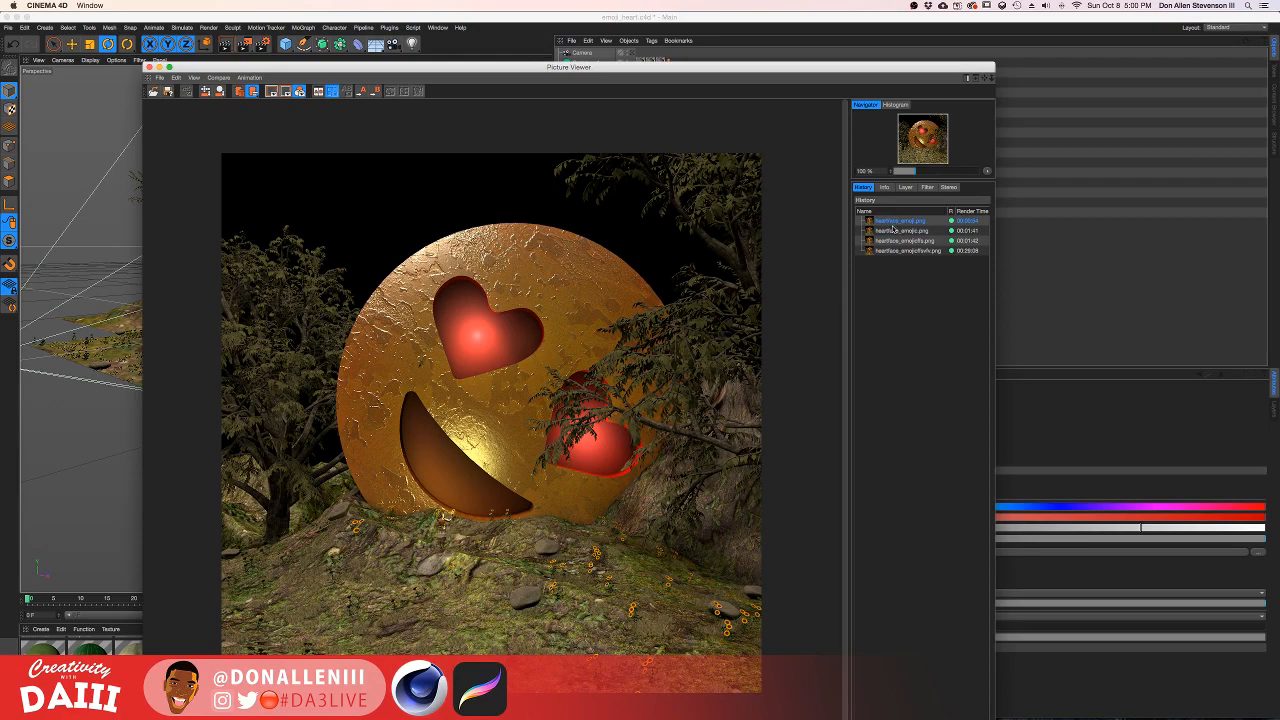
{"action": "scroll", "coordinate": [429, 586], "scroll_direction": "down", "scroll_amount": 3}
{"action": "scroll", "coordinate": [440, 549], "scroll_direction": "up", "scroll_amount": 10}
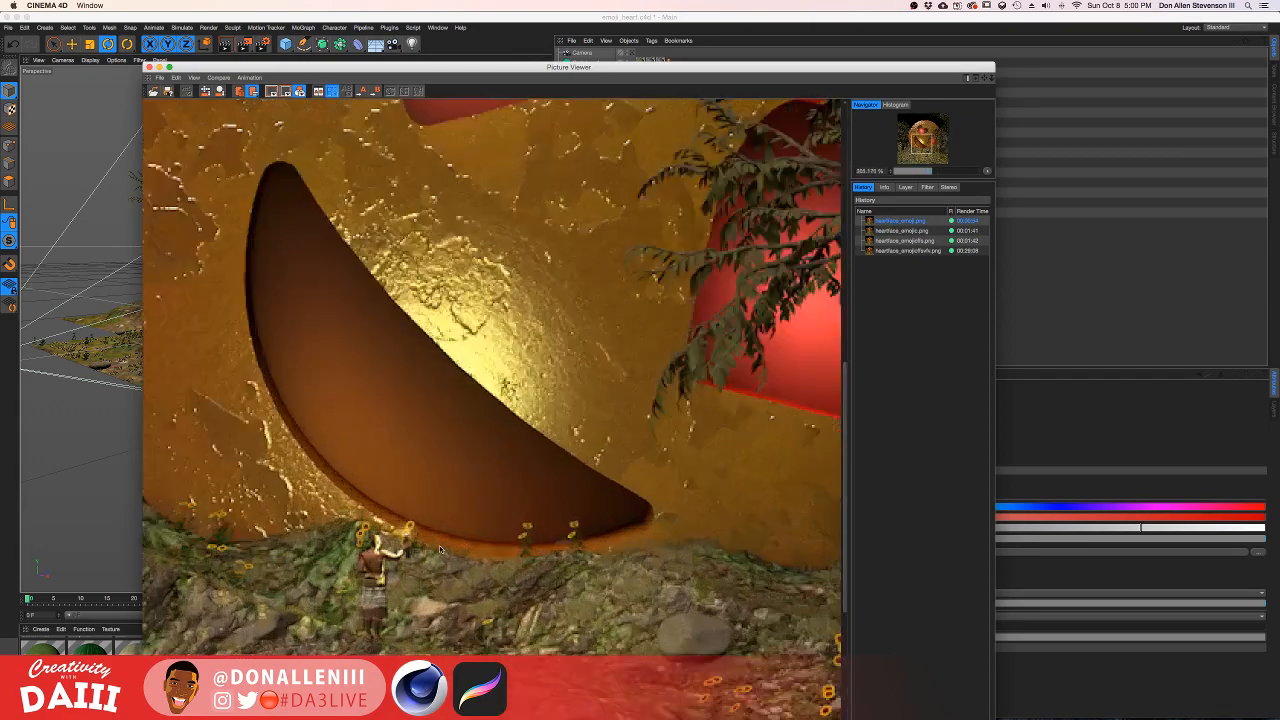
{"action": "scroll", "coordinate": [440, 549], "scroll_direction": "down", "scroll_amount": 1}
{"action": "scroll", "coordinate": [390, 540], "scroll_direction": "down", "scroll_amount": 2}
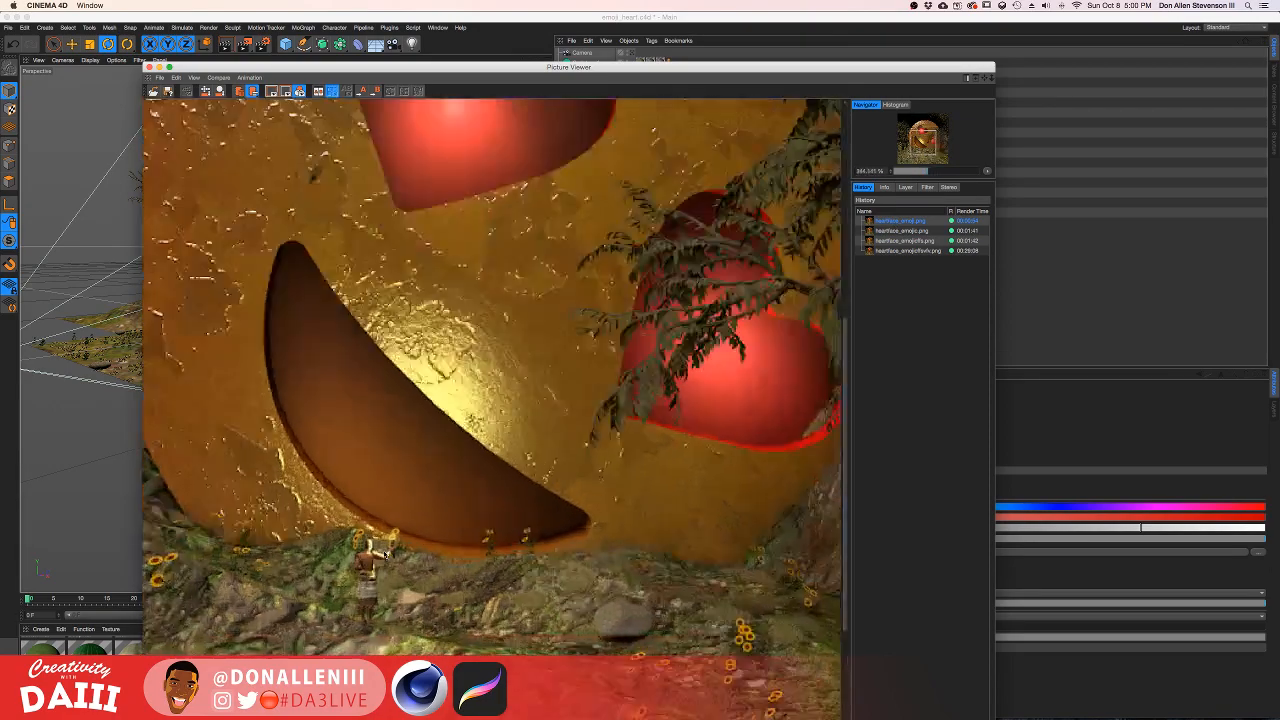
{"action": "scroll", "coordinate": [385, 554], "scroll_direction": "down", "scroll_amount": 5}
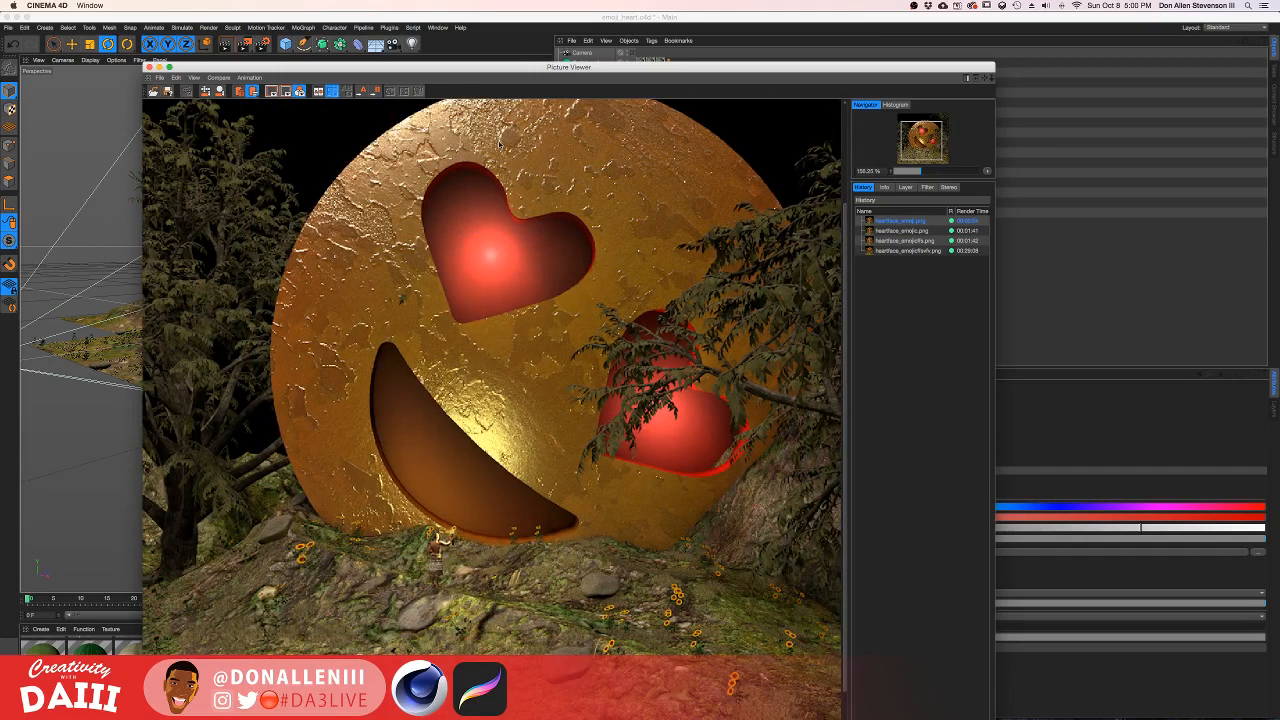
{"action": "left_click", "coordinate": [887, 230]}
{"action": "left_click", "coordinate": [887, 250]}
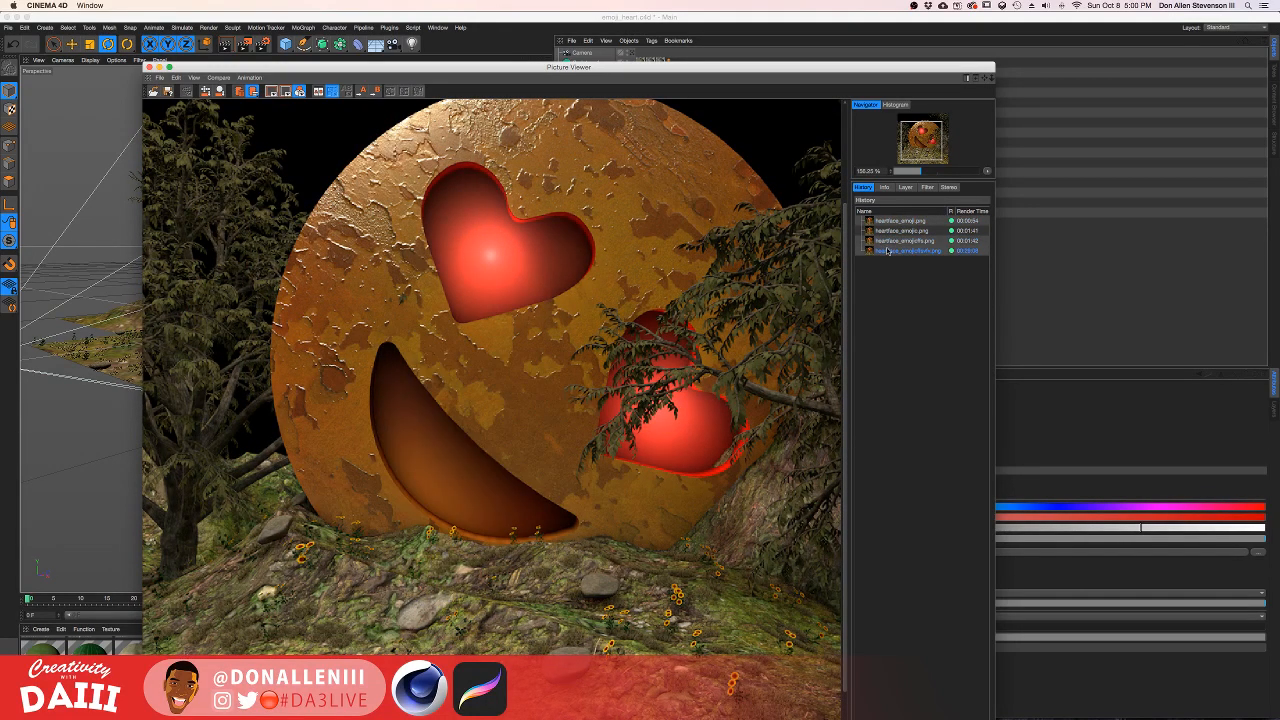
{"action": "scroll", "coordinate": [540, 527], "scroll_direction": "down", "scroll_amount": 2}
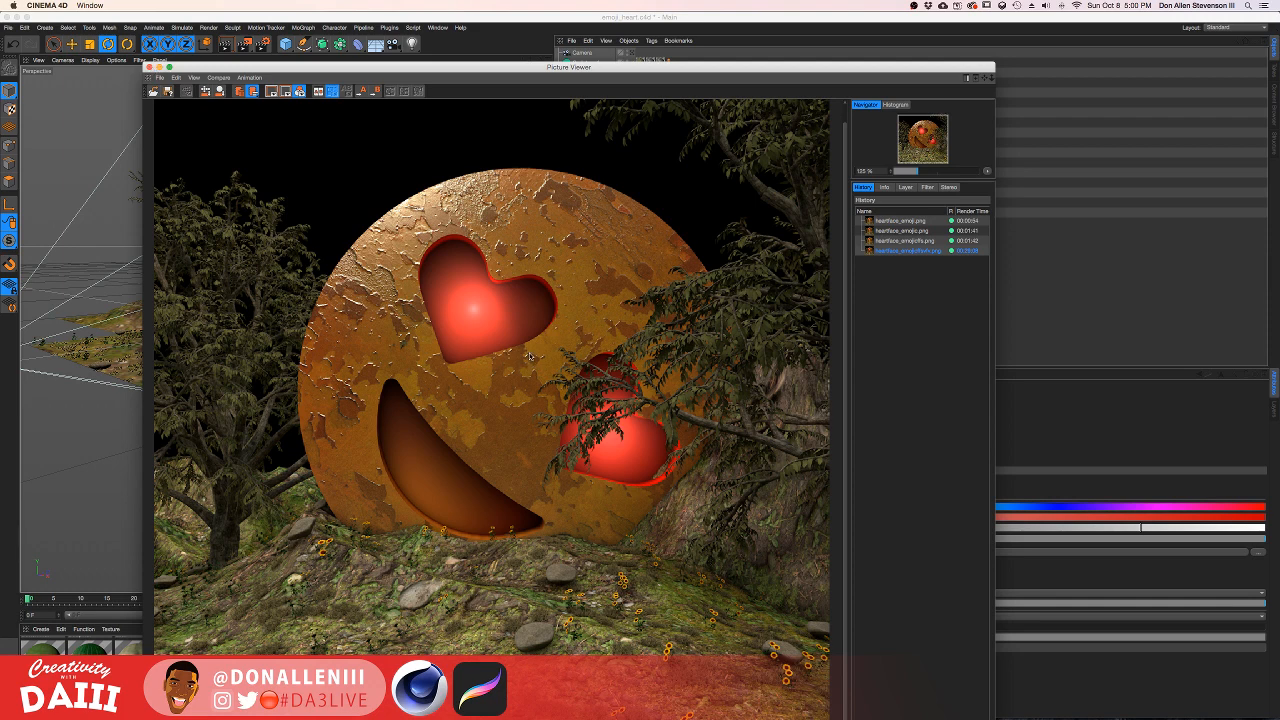
Step: Close the Picture Viewer, then save the emoji_heart.c4d scene and create a new empty project
{"action": "left_click", "coordinate": [149, 66]}
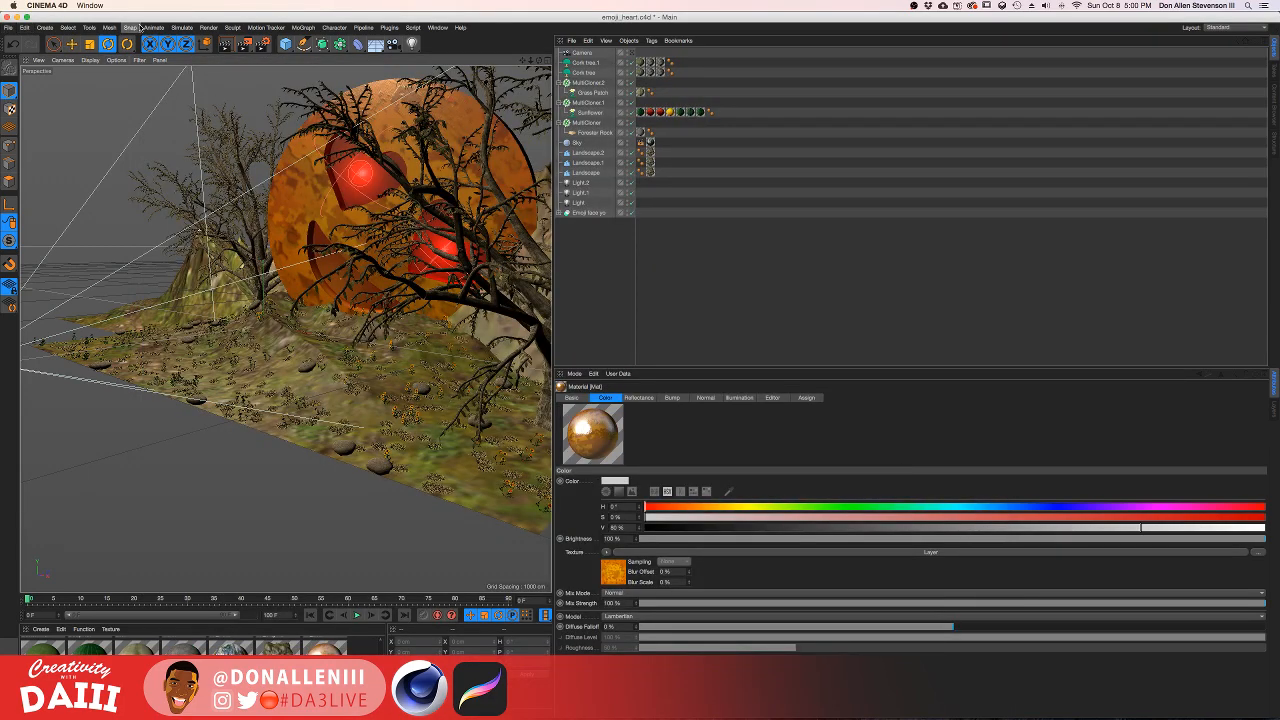
{"action": "key", "text": "super+s"}
{"action": "left_click", "coordinate": [7, 27]}
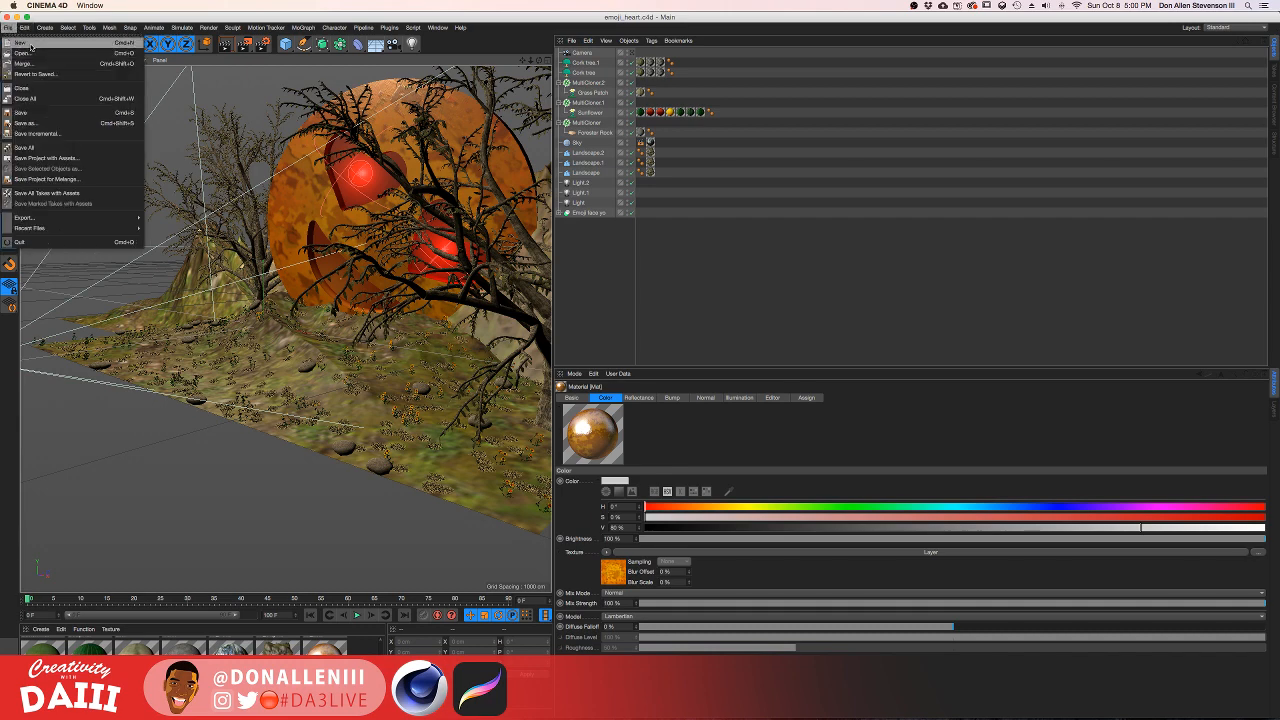
{"action": "left_click", "coordinate": [31, 43]}
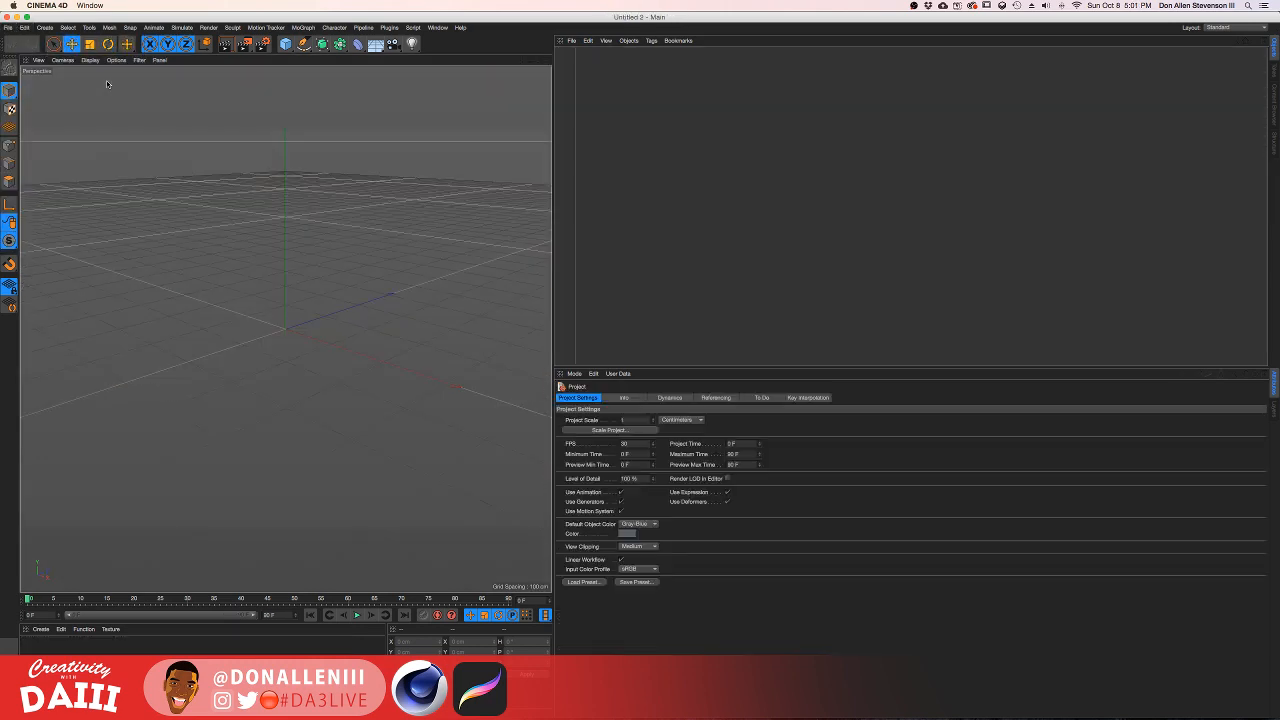
Step: Reset the interface arrangement by switching to the Startup layout and back to the Standard layout
{"action": "mouse_move", "coordinate": [348, 244]}
{"action": "left_mouse_down", "text": "alt"}
{"action": "mouse_move", "coordinate": [354, 217]}
{"action": "mouse_move", "coordinate": [352, 262]}
{"action": "left_mouse_up", "text": "alt"}
{"action": "left_click", "coordinate": [1240, 28]}
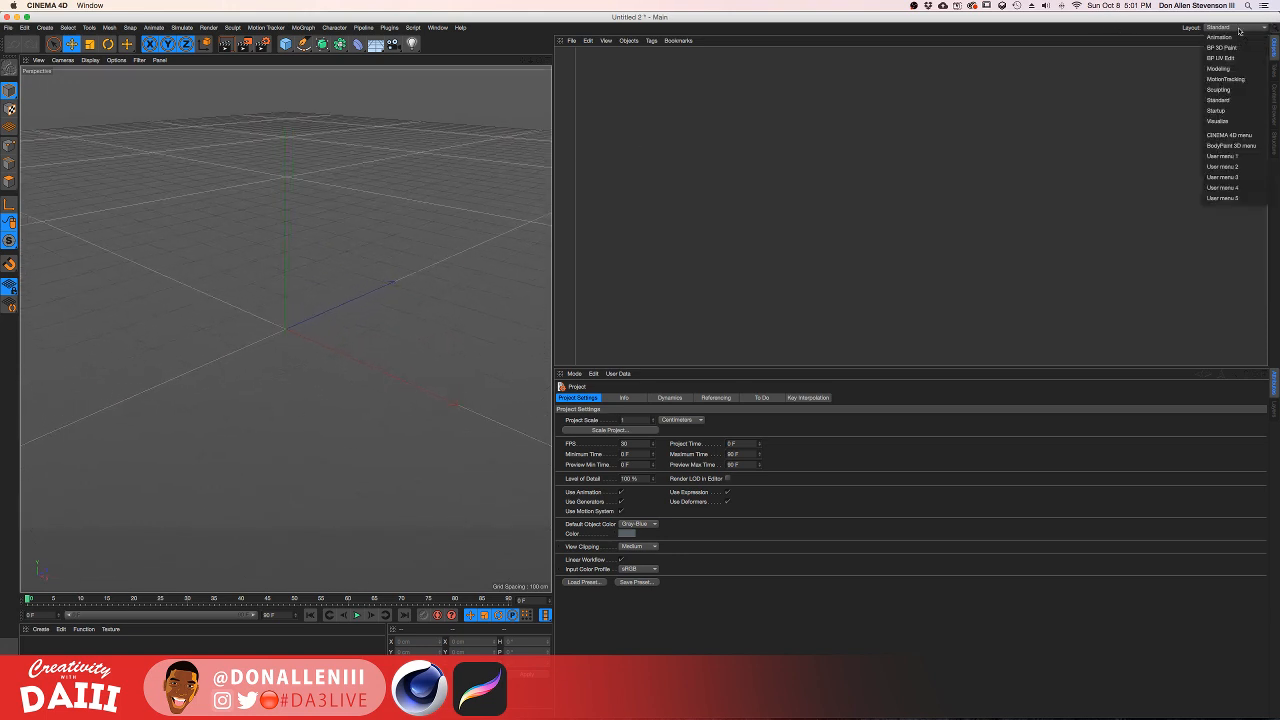
{"action": "left_click", "coordinate": [1242, 111]}
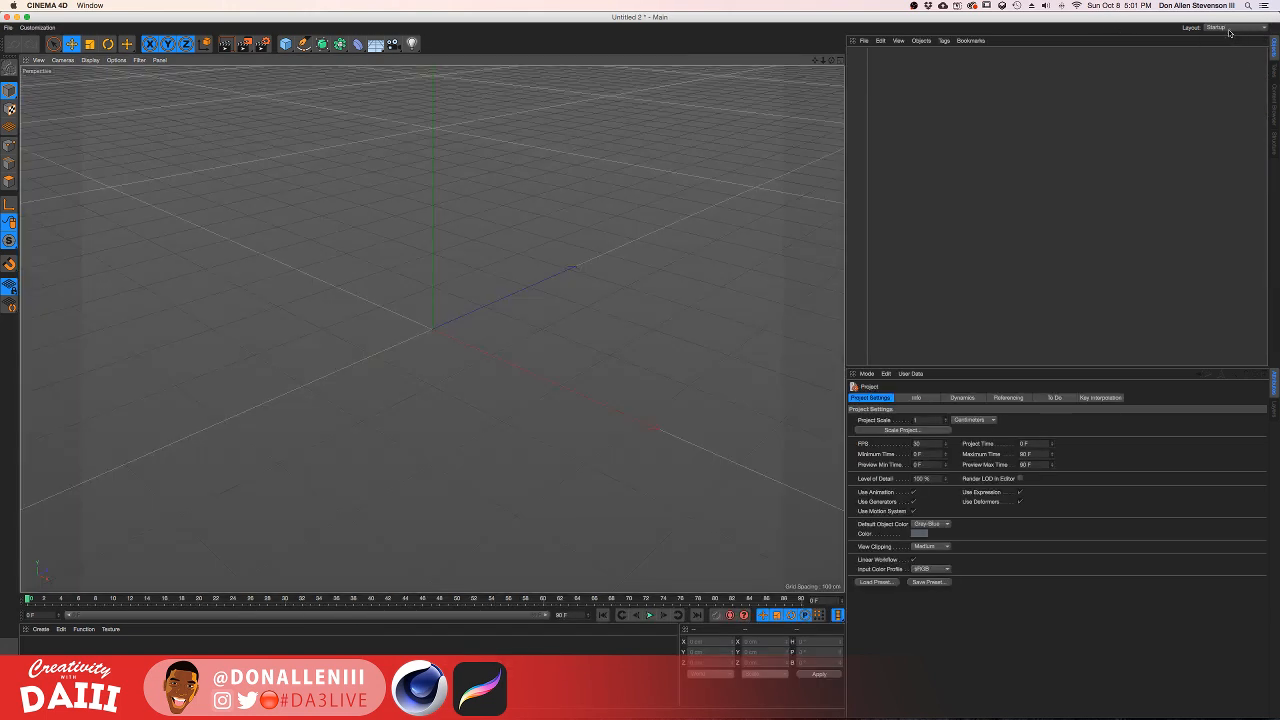
{"action": "left_click", "coordinate": [1233, 30]}
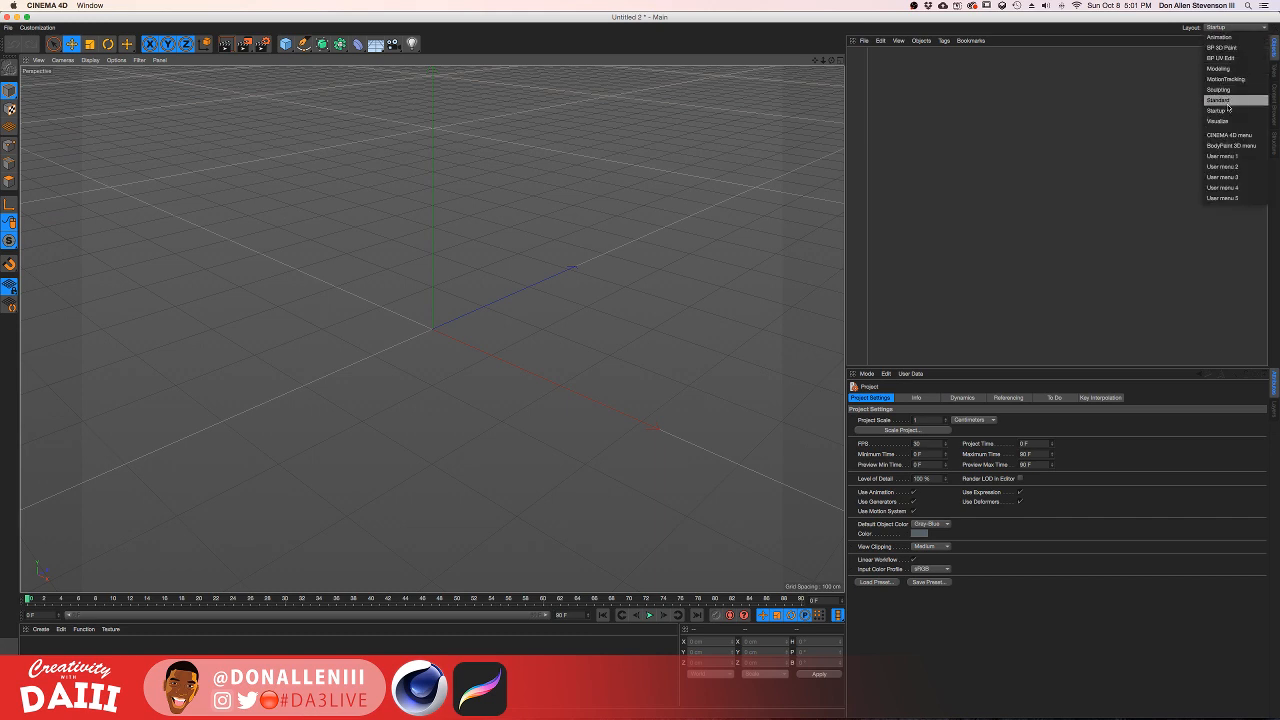
{"action": "left_click", "coordinate": [1230, 101]}
{"action": "left_click_drag", "start_coordinate": [338, 188], "coordinate": [397, 152], "text": "alt"}
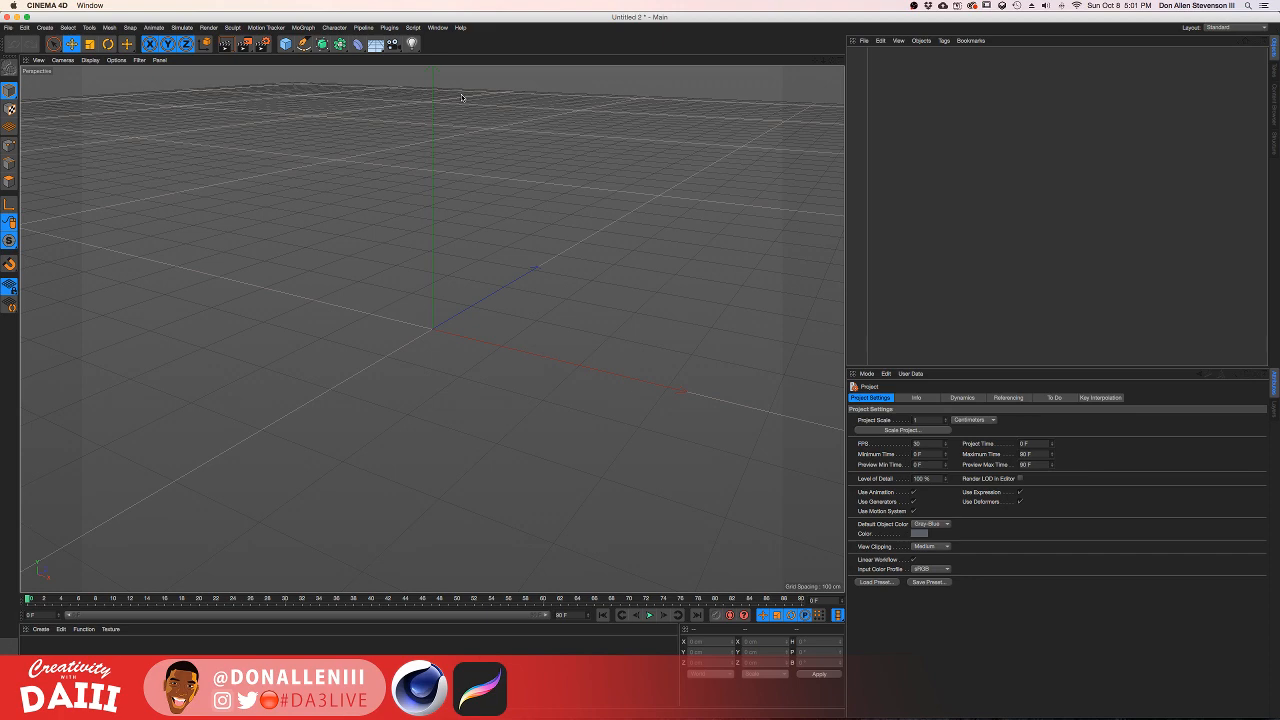
Step: Switch to Chrome to check the YouTube live stream dashboard and return to Cinema 4D
{"action": "key", "text": "ctrl+Up"}
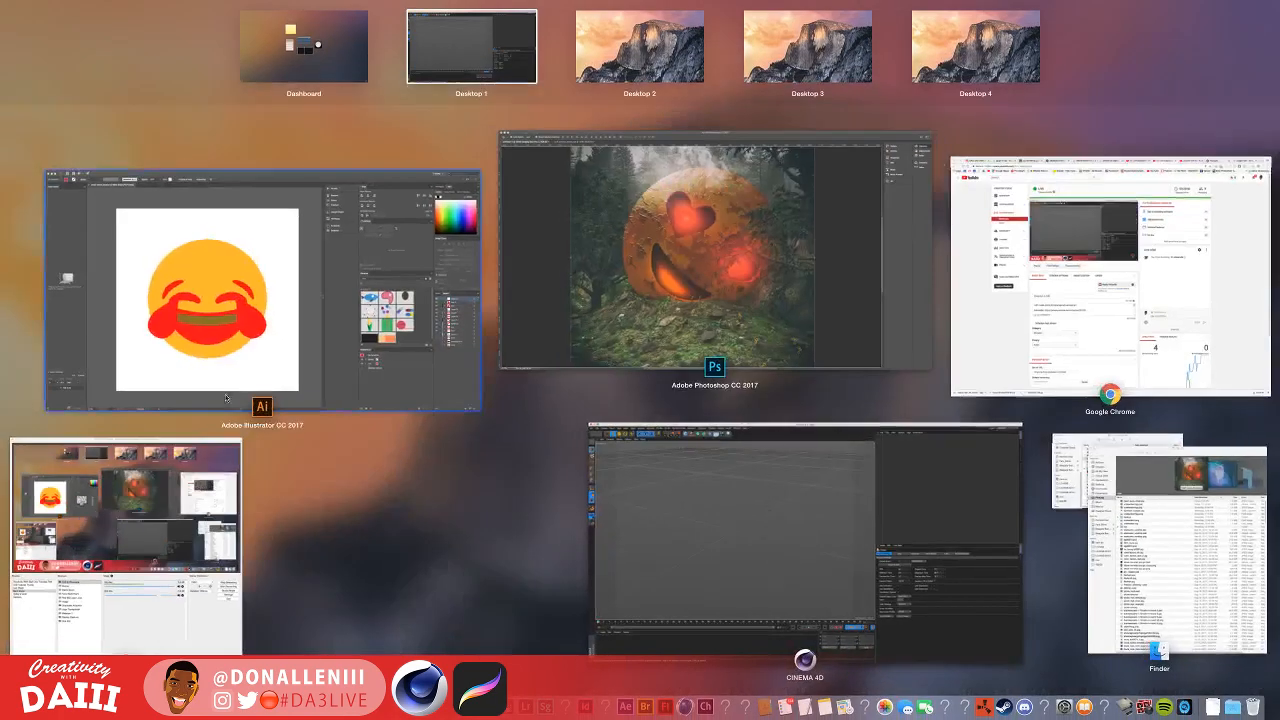
{"action": "left_click", "coordinate": [966, 276]}
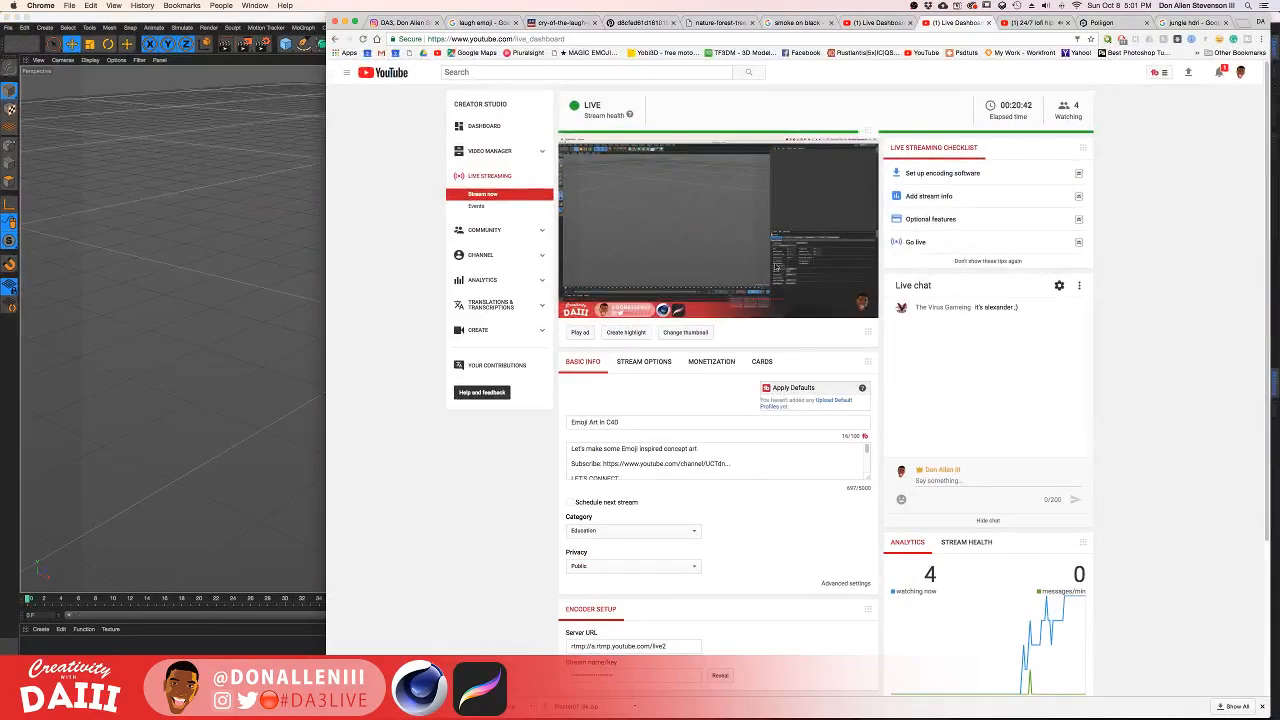
{"action": "left_click", "coordinate": [238, 320]}
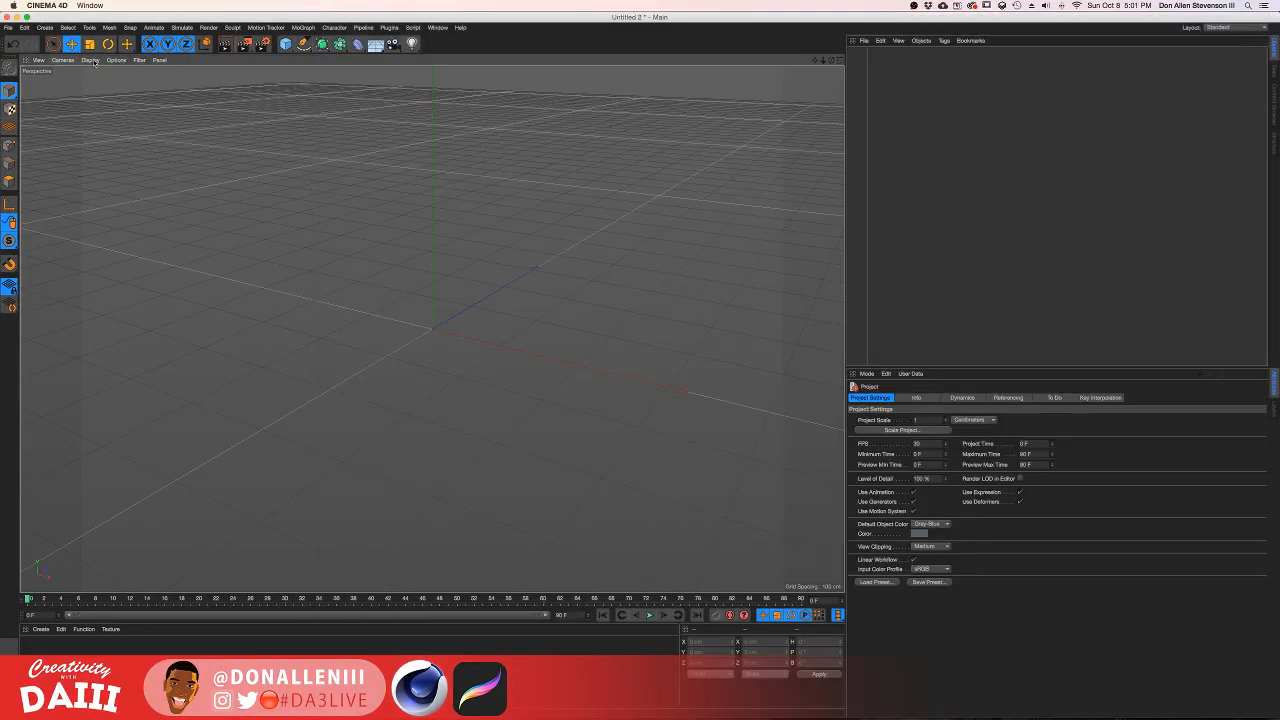
{"action": "scroll", "coordinate": [429, 300], "scroll_direction": "down", "scroll_amount": 3}
{"action": "scroll", "coordinate": [429, 300], "scroll_direction": "up", "scroll_amount": 4}
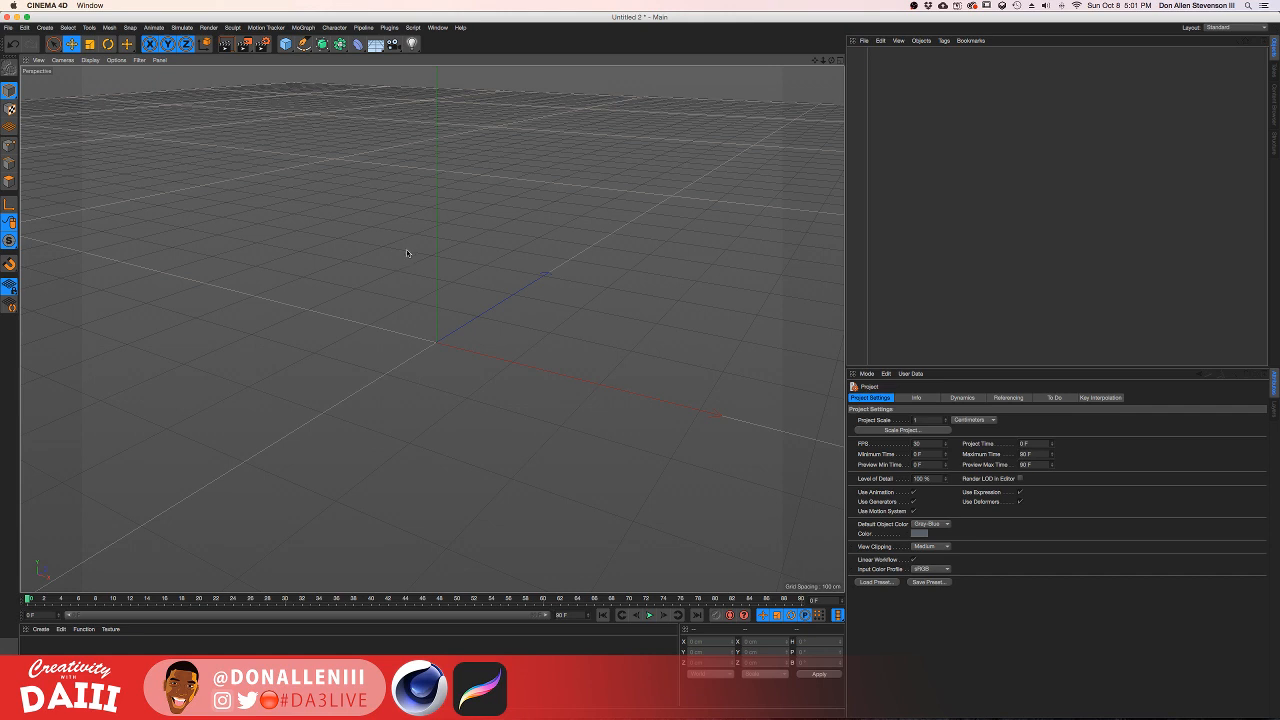
{"action": "left_click_drag", "start_coordinate": [352, 282], "coordinate": [430, 279], "text": "alt"}
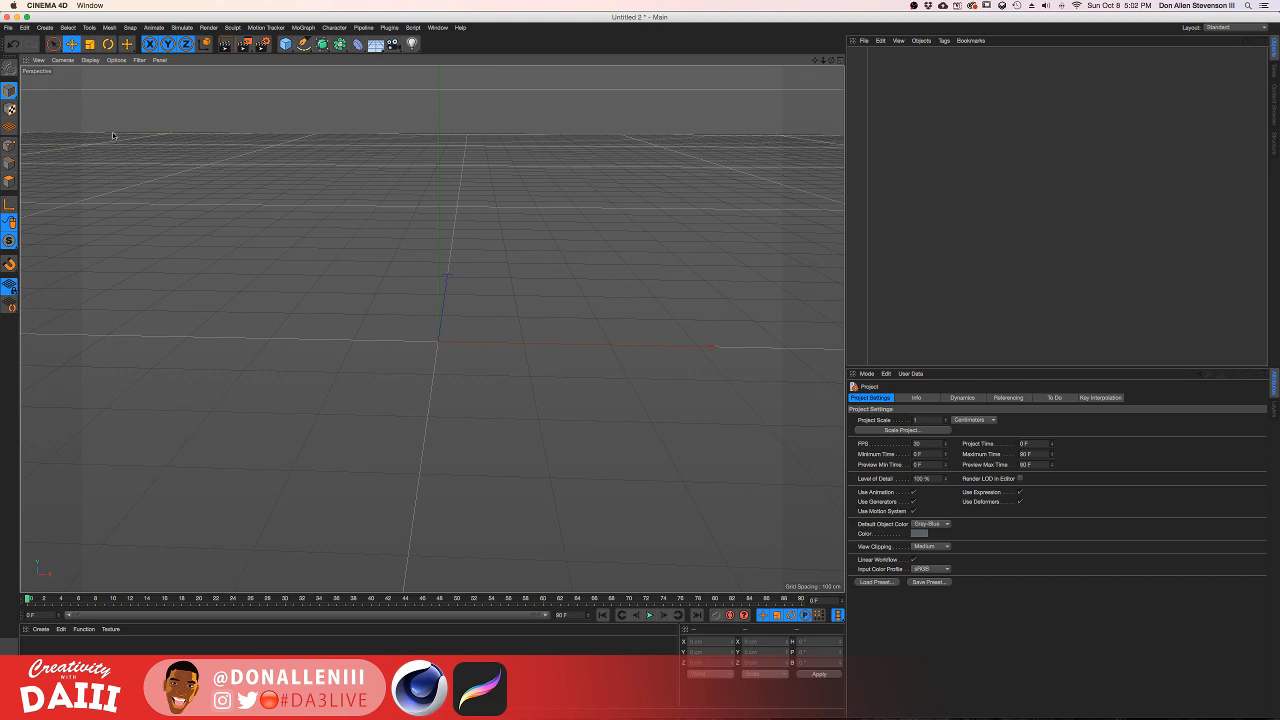
Step: Merge the file "emoji vector_laugh.ai" from the starnger things folder into the new project
{"action": "left_click", "coordinate": [7, 27]}
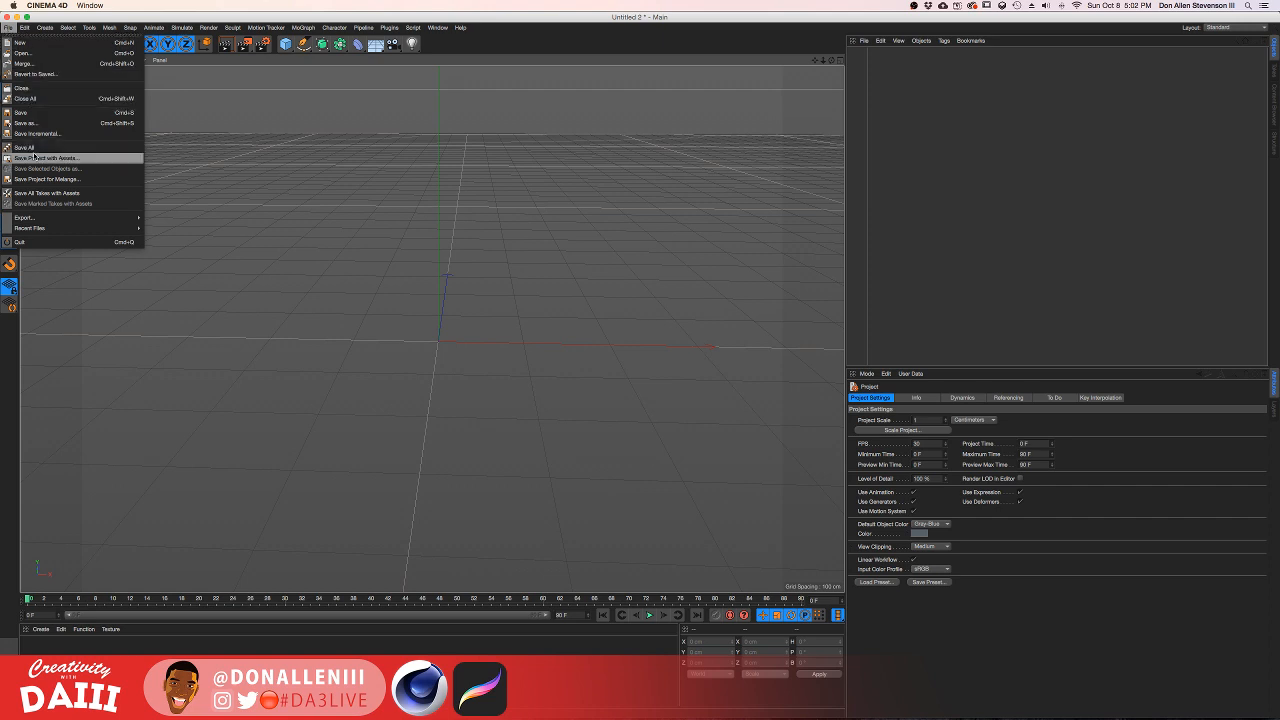
{"action": "left_click", "coordinate": [43, 68]}
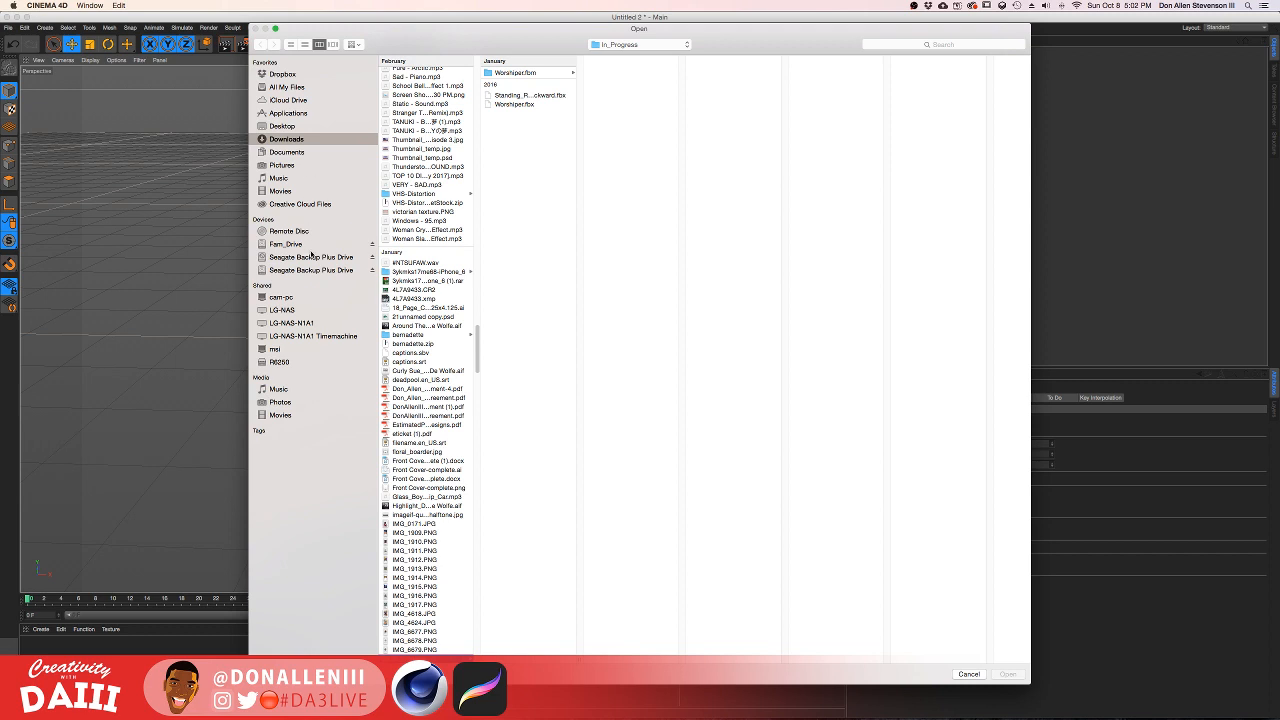
{"action": "left_click", "coordinate": [625, 45]}
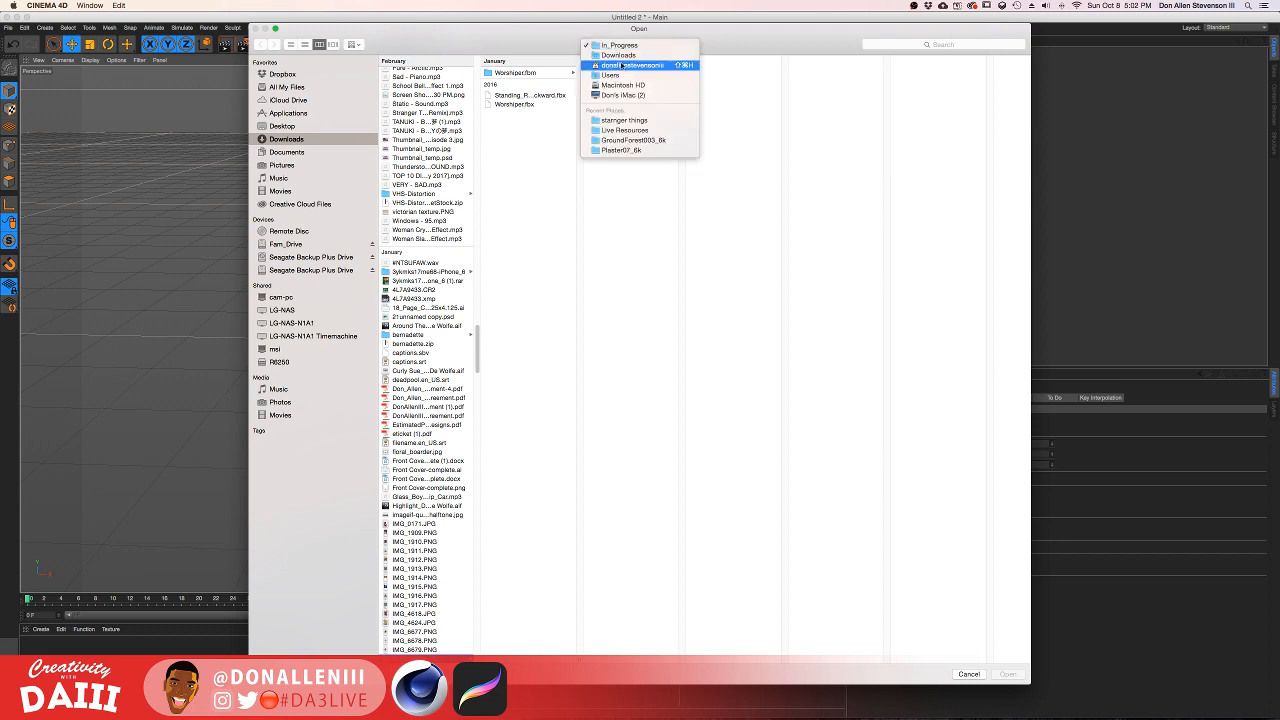
{"action": "left_click", "coordinate": [632, 114]}
{"action": "key", "text": "Right"}
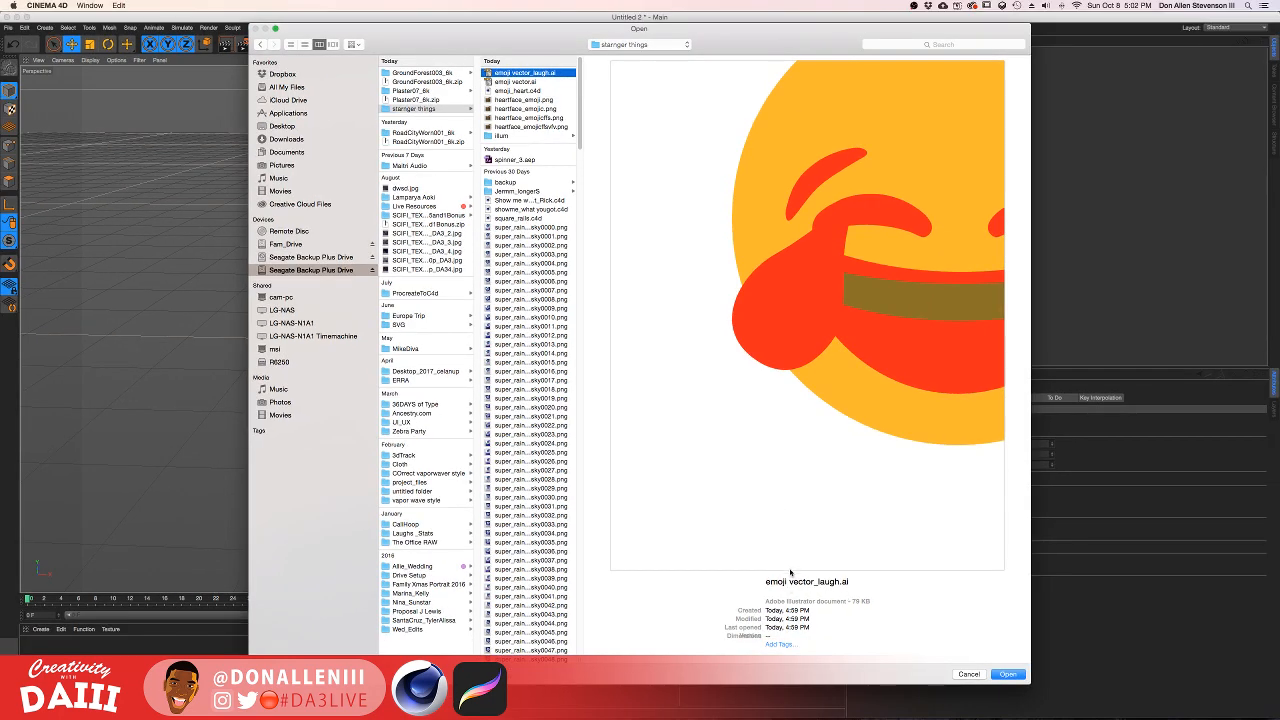
{"action": "left_click", "coordinate": [1007, 675]}
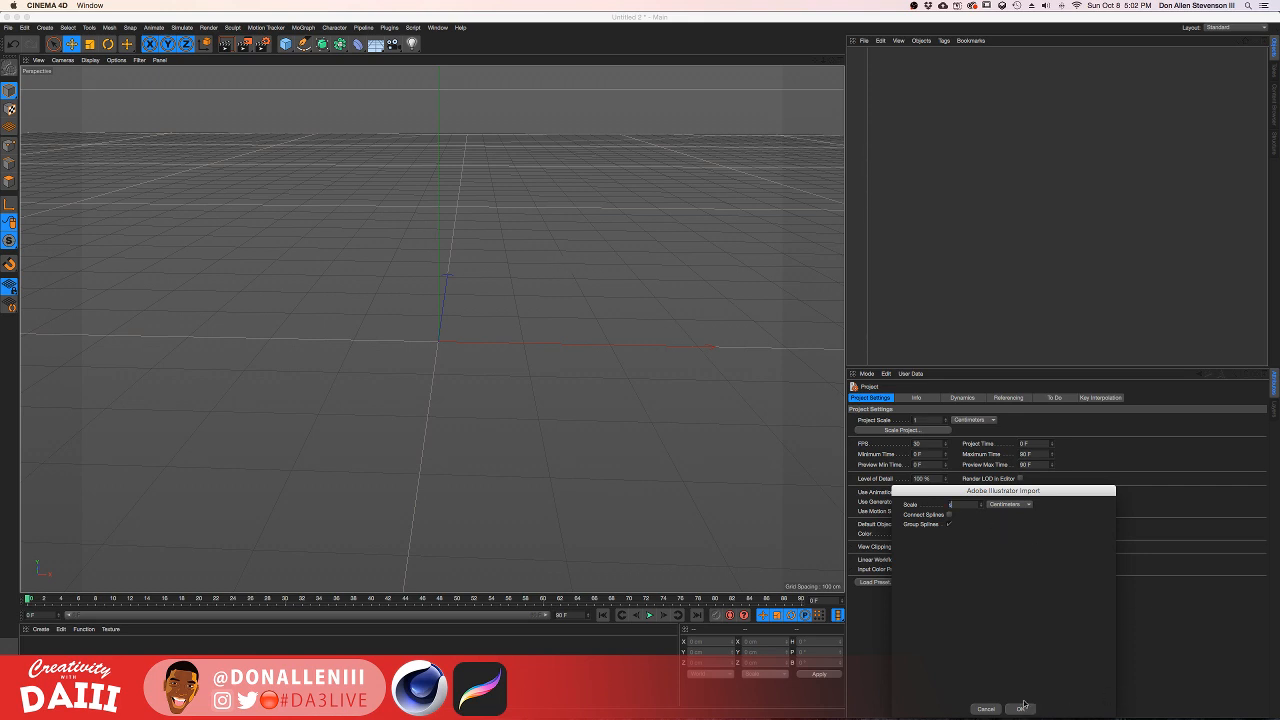
Step: Confirm the Adobe Illustrator import in centimeters with Group Splines enabled and inspect the imported emoji outlines
{"action": "left_click_drag", "start_coordinate": [966, 493], "coordinate": [609, 335]}
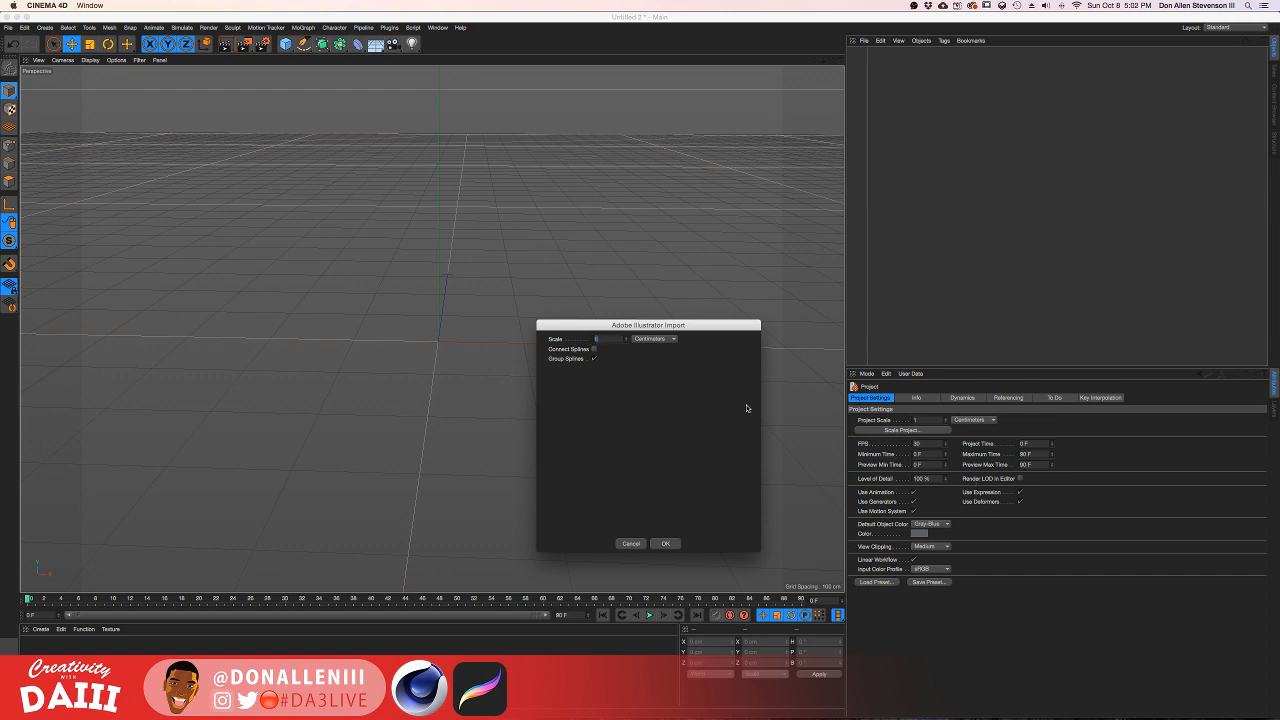
{"action": "left_click", "coordinate": [665, 543]}
{"action": "key", "text": "h"}
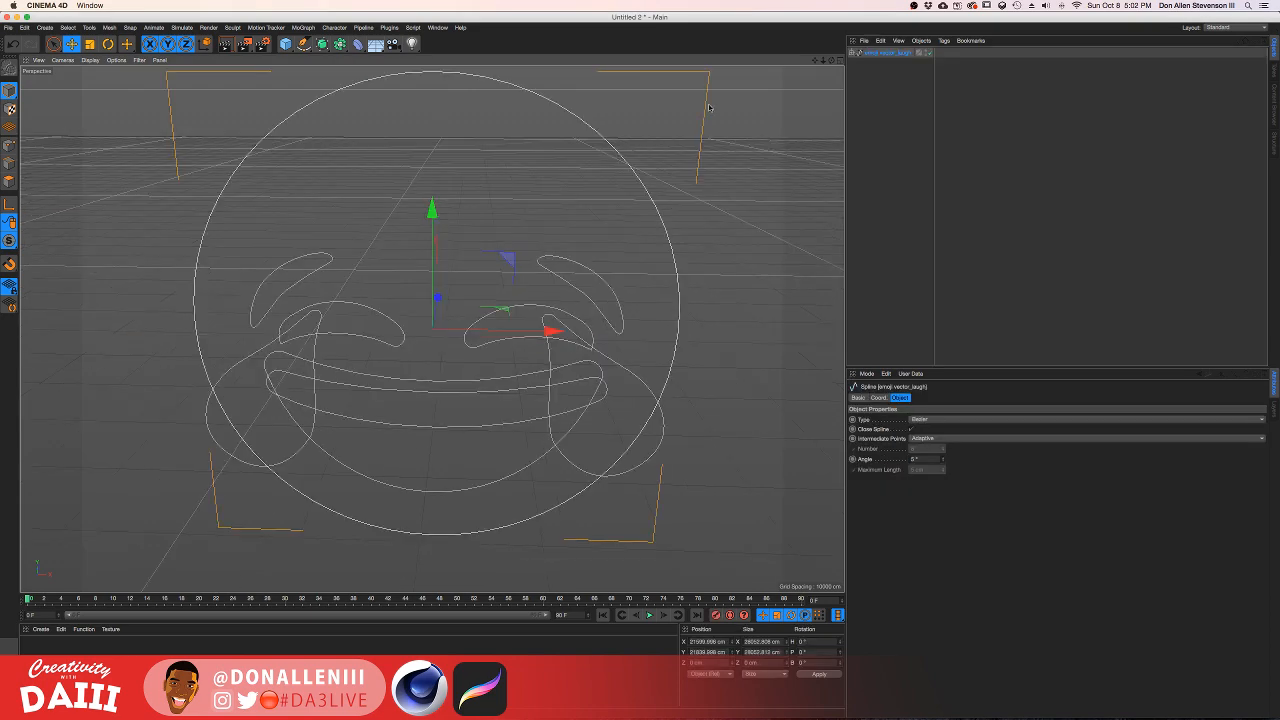
{"action": "left_click_drag", "start_coordinate": [430, 298], "coordinate": [505, 270], "text": "alt"}
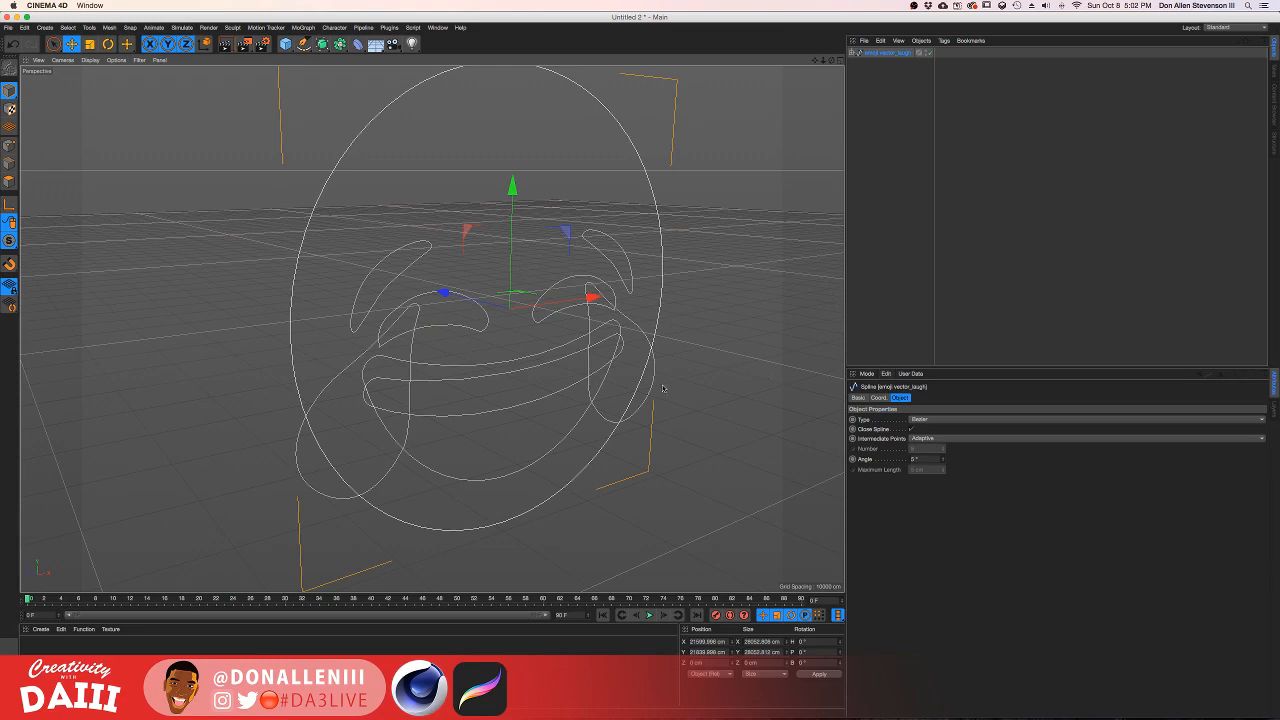
{"action": "left_click_drag", "start_coordinate": [520, 270], "coordinate": [655, 502], "text": "alt"}
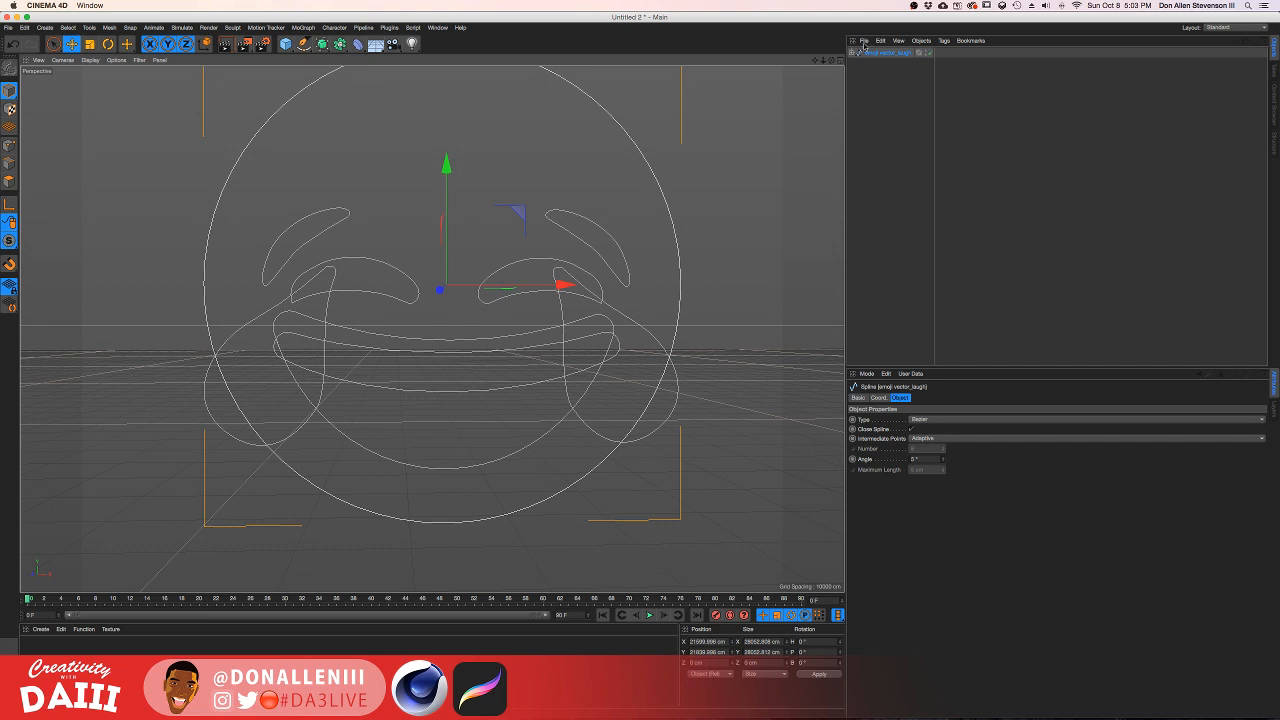
Step: Expand the imported emoji vector_laugh group and rename Path 2, the left eye arc, as "eye"
{"action": "left_click", "coordinate": [852, 52]}
{"action": "left_click", "coordinate": [880, 73]}
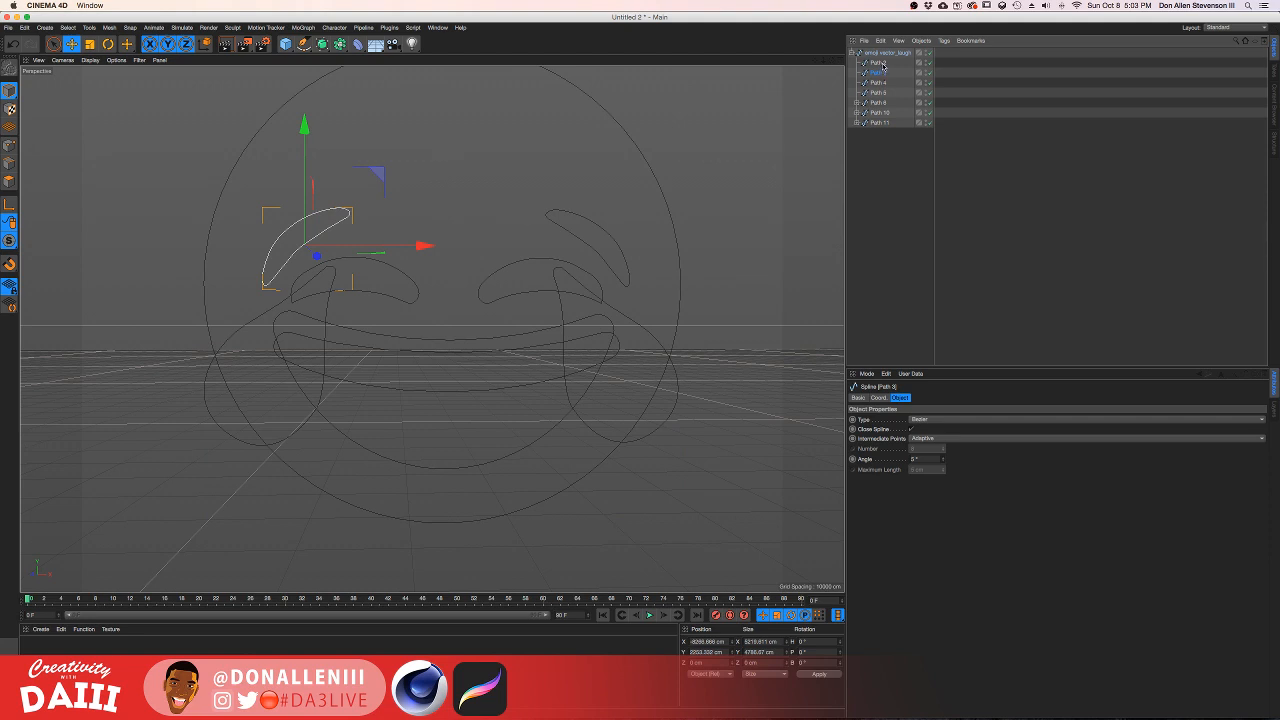
{"action": "left_click", "coordinate": [884, 63], "text": "shift"}
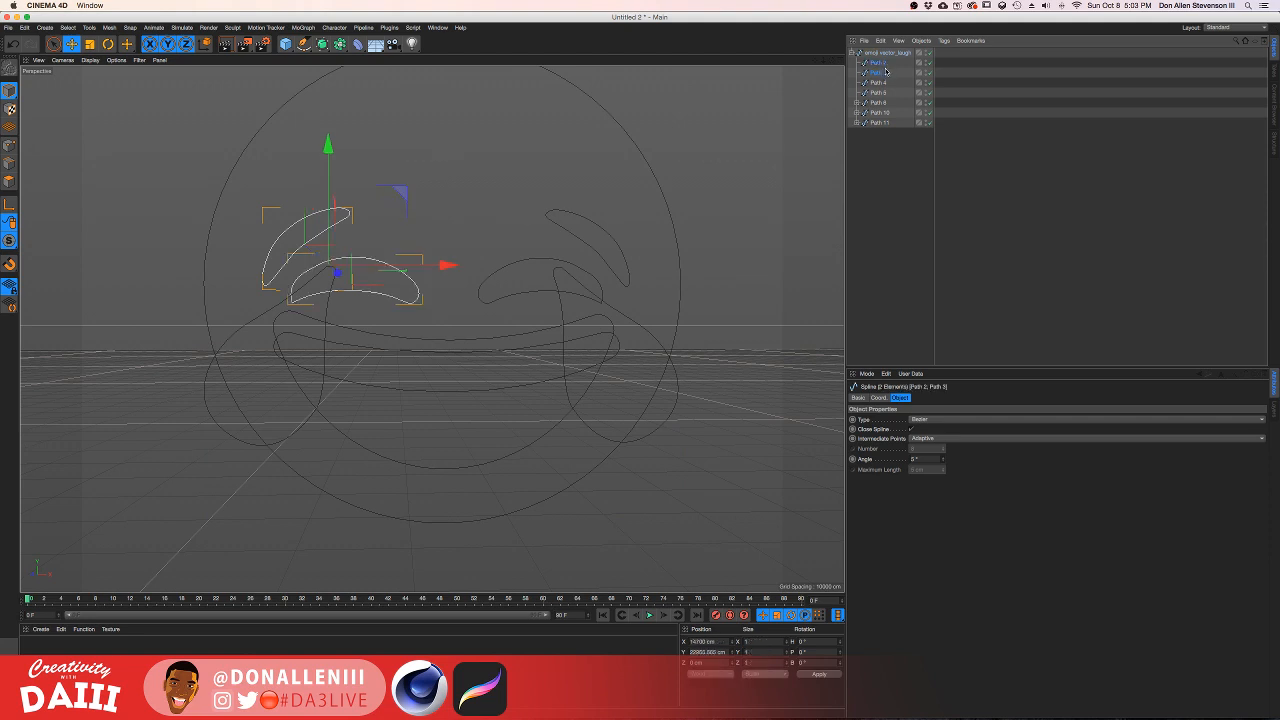
{"action": "left_click", "coordinate": [880, 81]}
{"action": "left_click", "coordinate": [881, 72]}
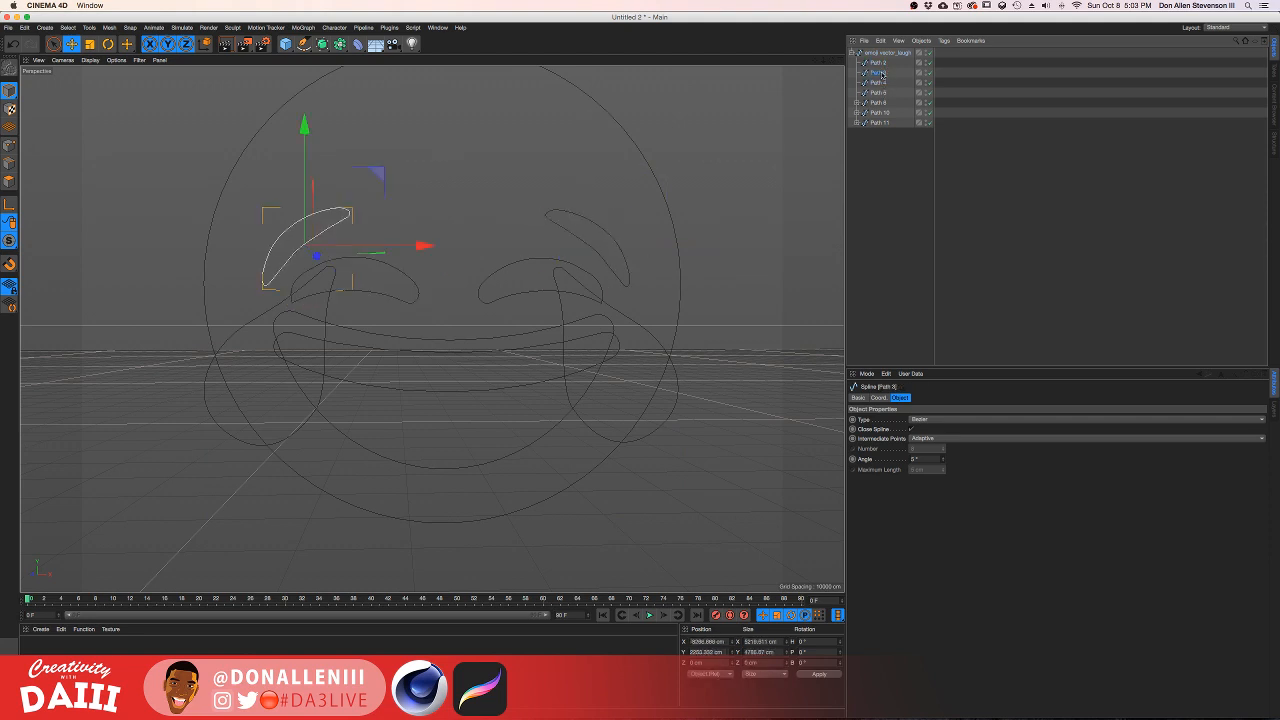
{"action": "left_click", "coordinate": [880, 63]}
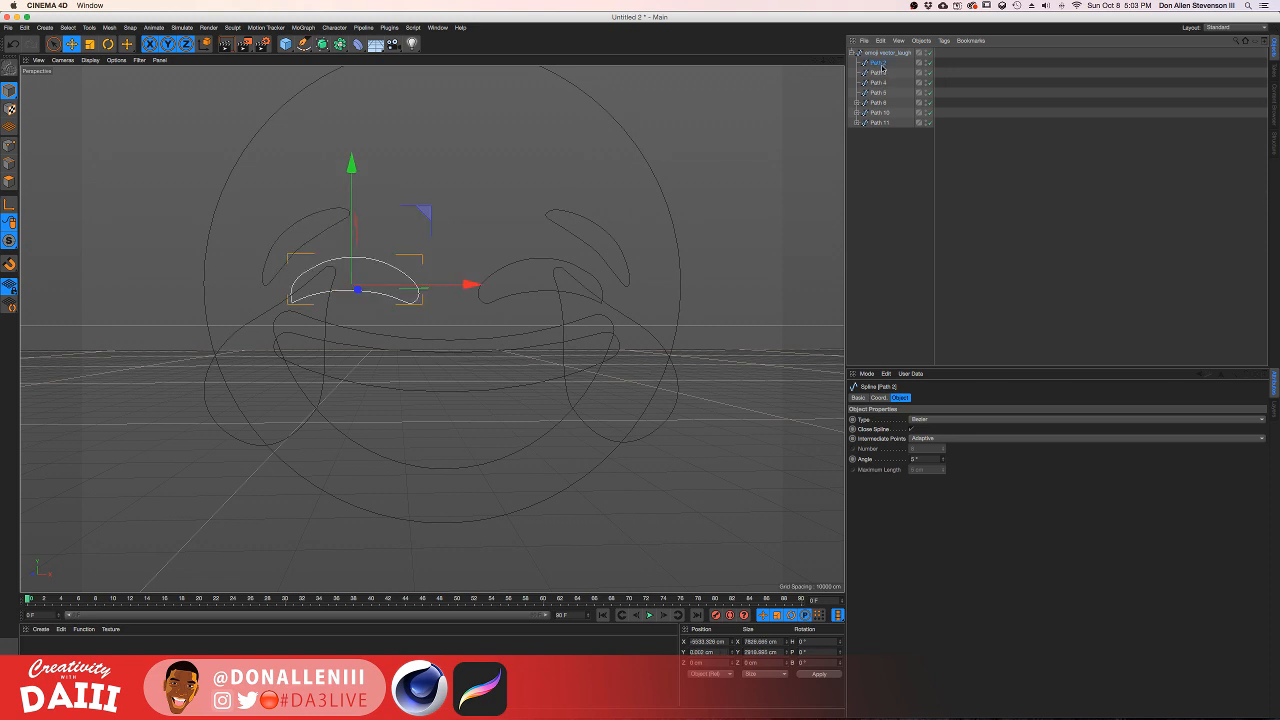
{"action": "double_click", "coordinate": [880, 63]}
{"action": "type", "text": "eye"}
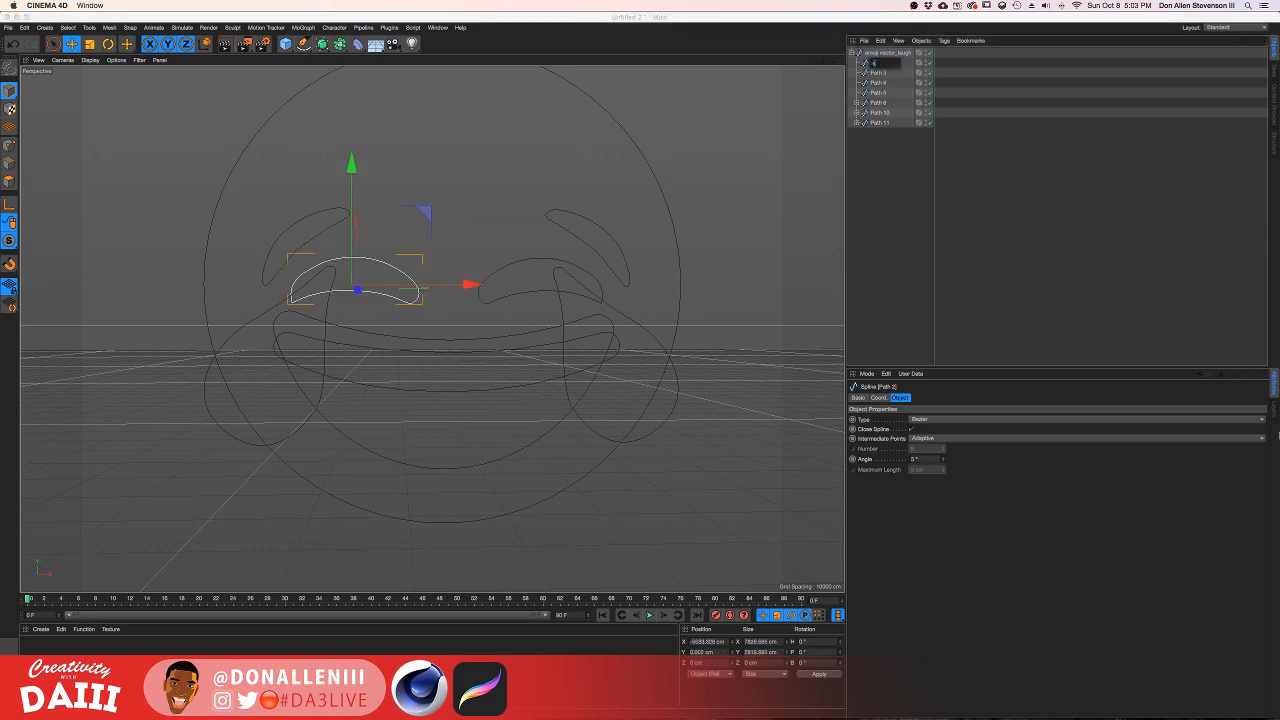
{"action": "key", "text": "Return"}
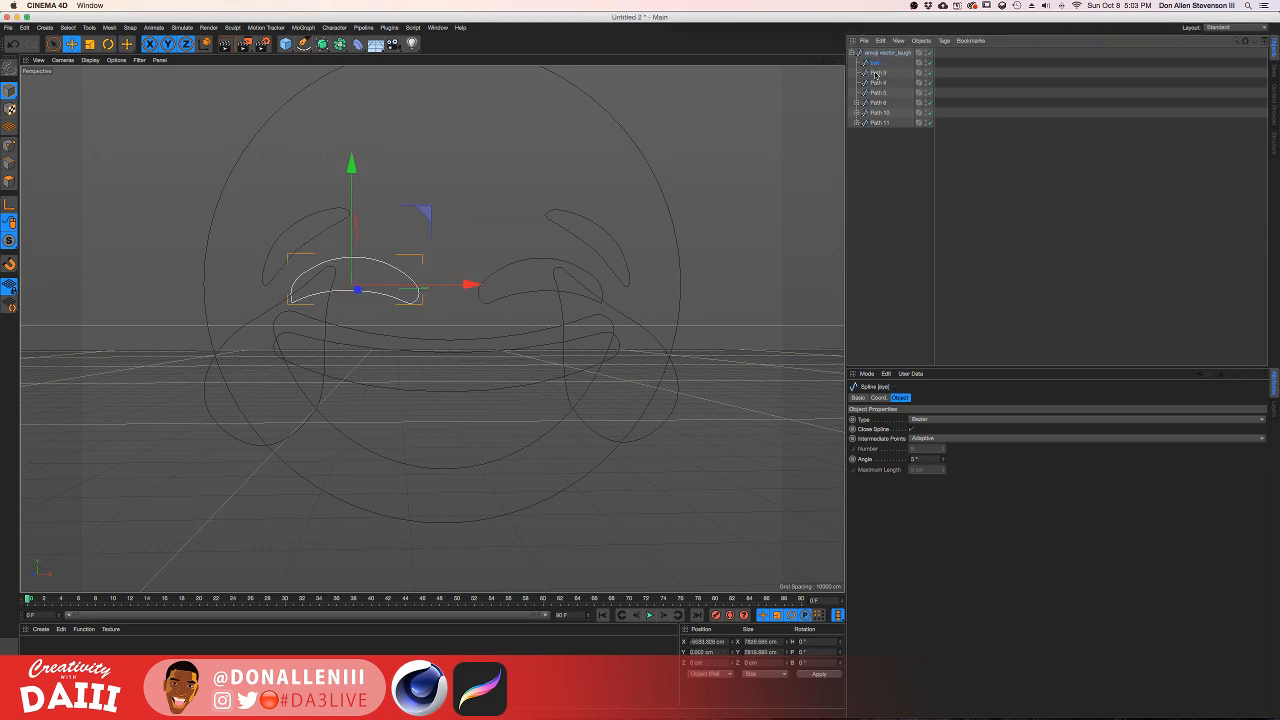
Step: Rename Path 3, the left eyebrow spline, as "brow" and Path 4, the right eyebrow spline, as "brow 2"
{"action": "left_click", "coordinate": [876, 73]}
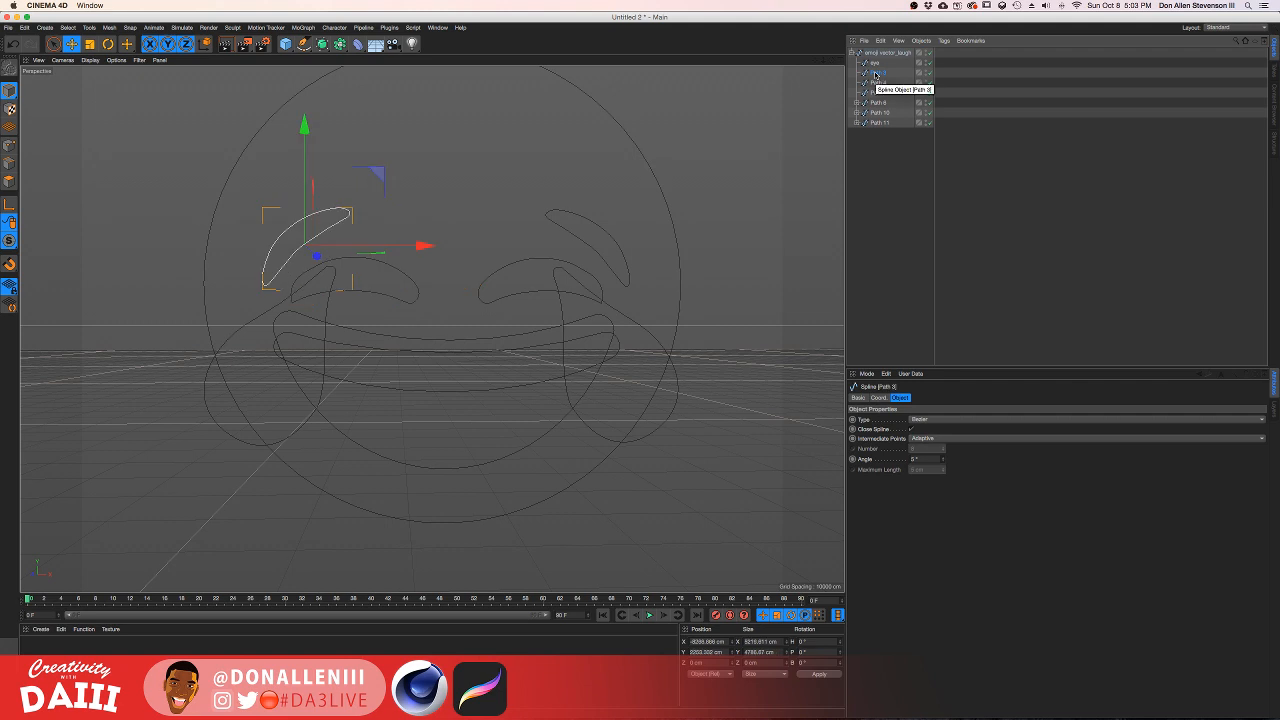
{"action": "double_click", "coordinate": [876, 73]}
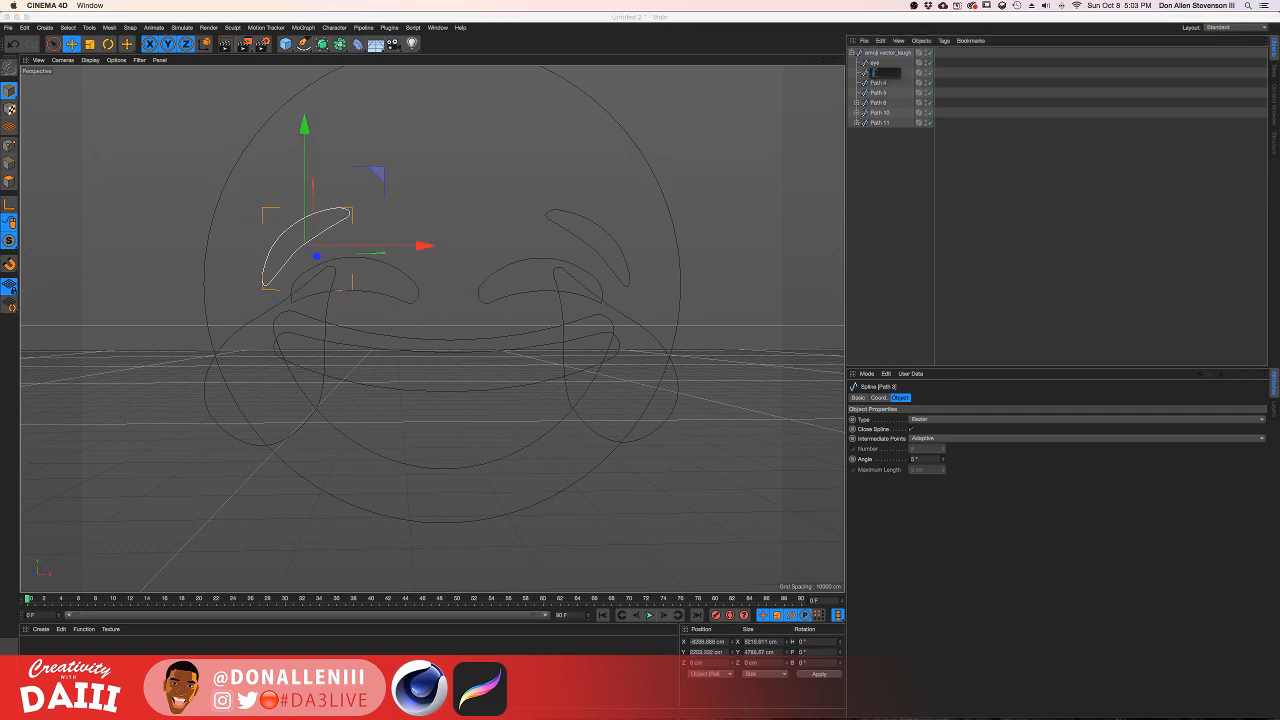
{"action": "type", "text": "brow"}
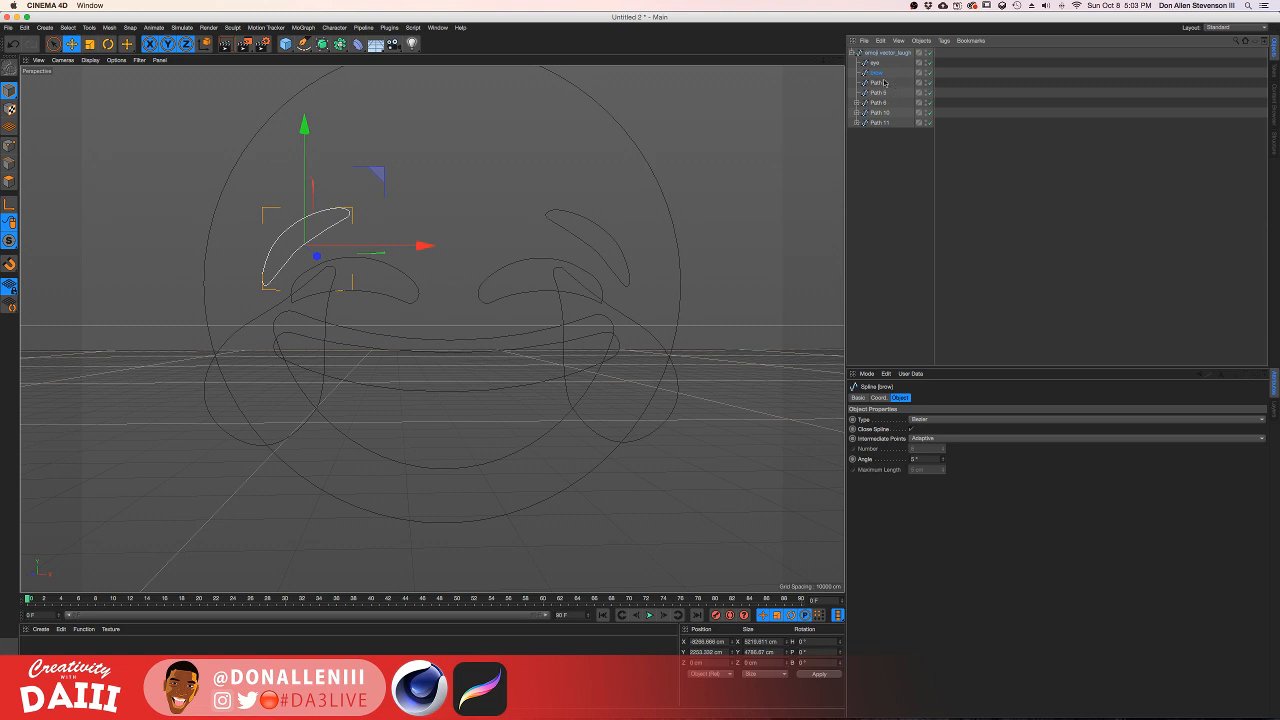
{"action": "left_click", "coordinate": [884, 83]}
{"action": "double_click", "coordinate": [884, 83]}
{"action": "type", "text": "s"}
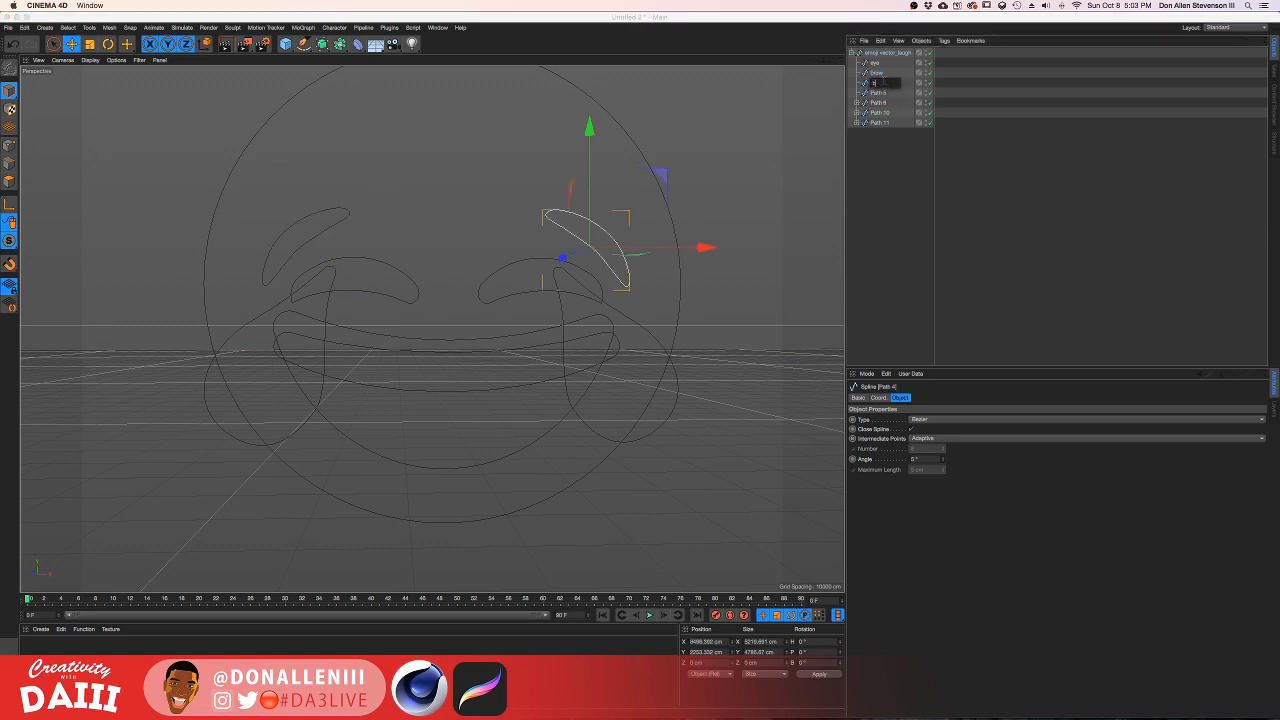
{"action": "type", "text": "row 2"}
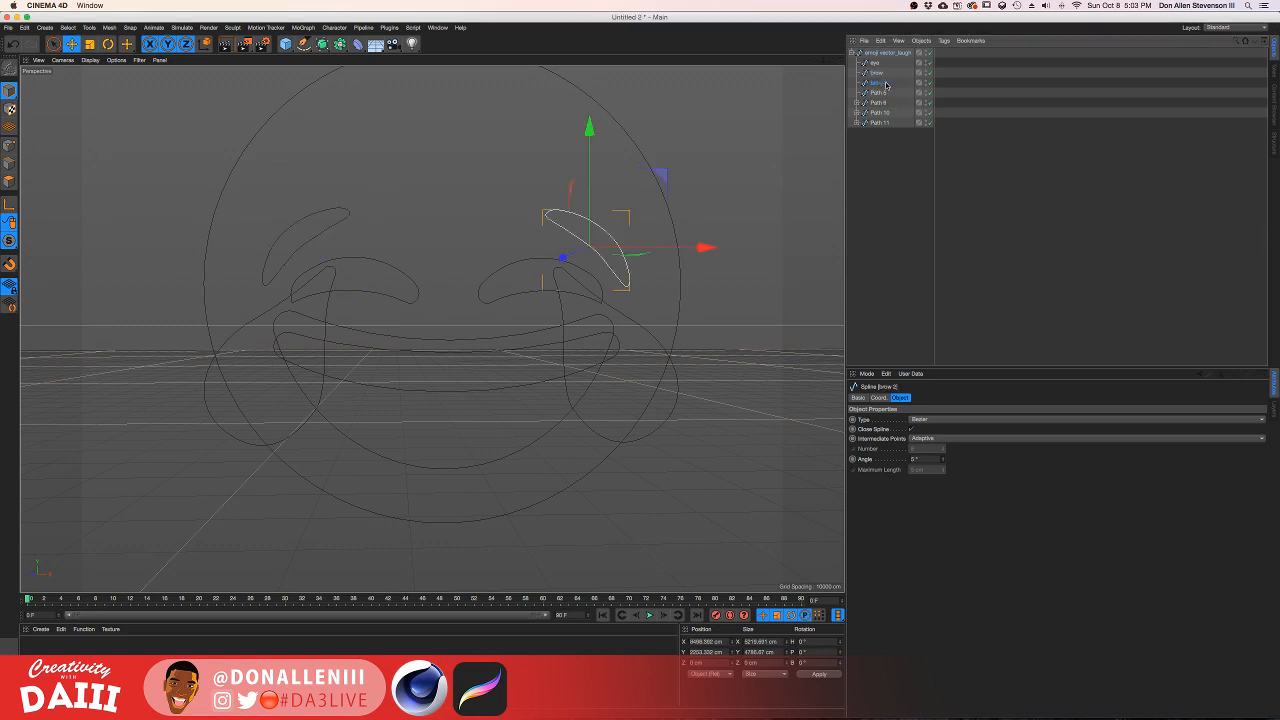
Step: Rename Path 5, the right eye arc, as "eye 2" and the grouped mouth outline as "mouth smile"
{"action": "left_click", "coordinate": [884, 93]}
{"action": "double_click", "coordinate": [884, 93]}
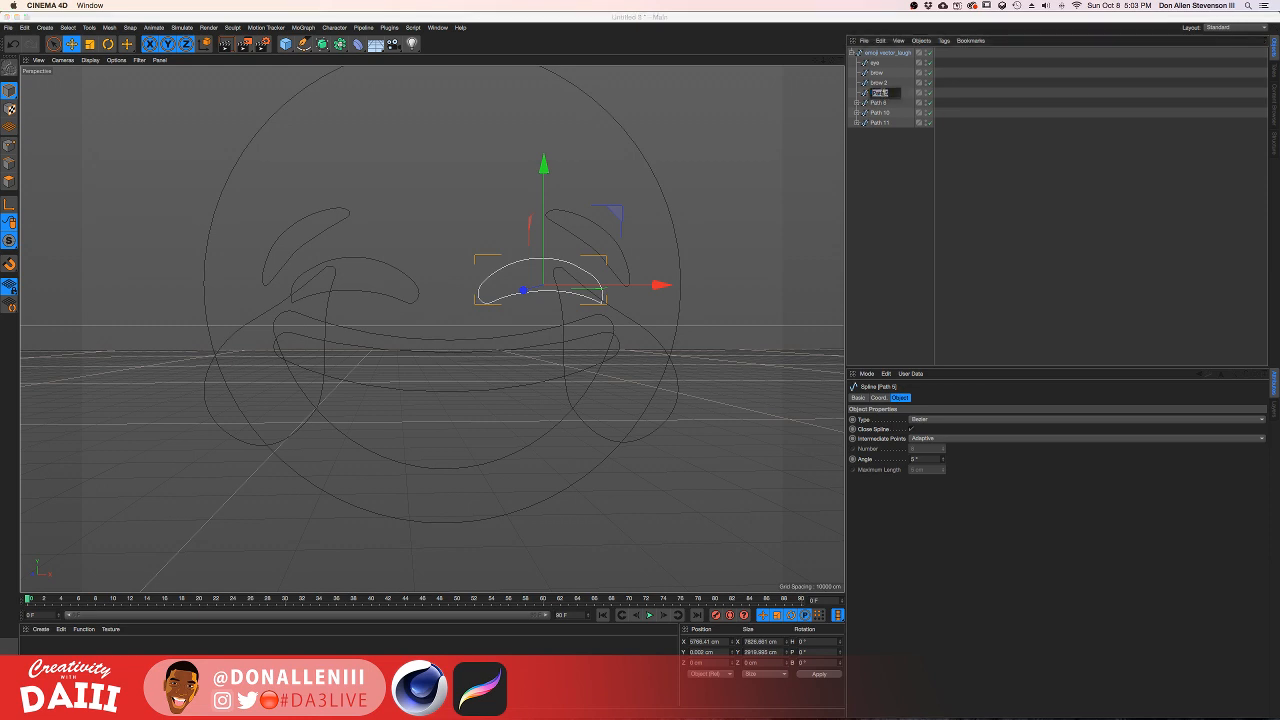
{"action": "type", "text": "eye 2"}
{"action": "key", "text": "Return"}
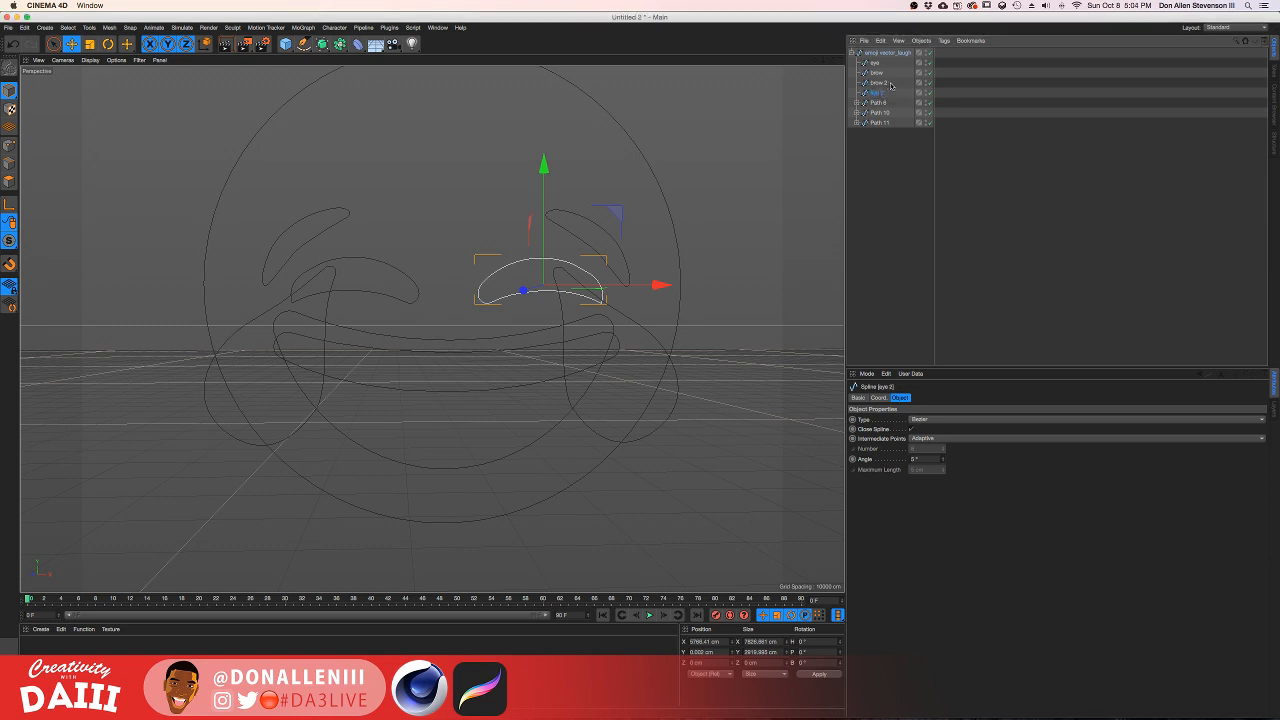
{"action": "left_click", "coordinate": [881, 102]}
{"action": "double_click", "coordinate": [881, 102]}
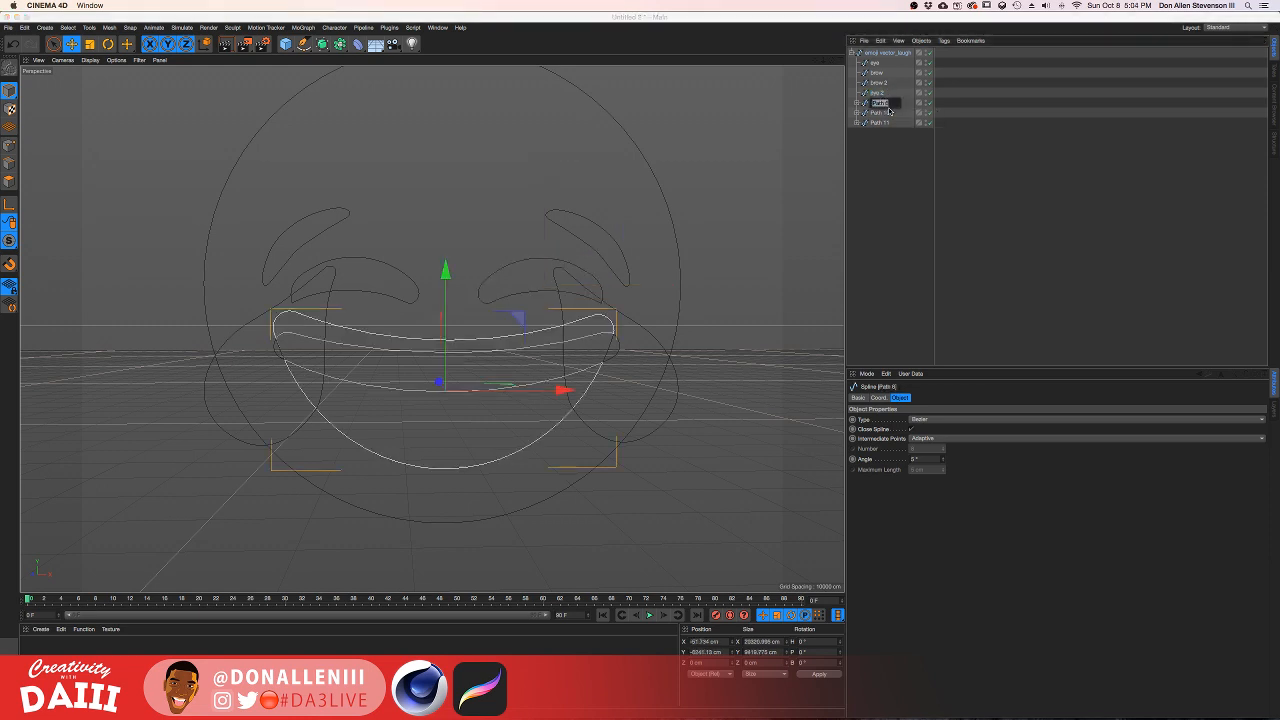
{"action": "type", "text": "mouth smile"}
{"action": "key", "text": "Return"}
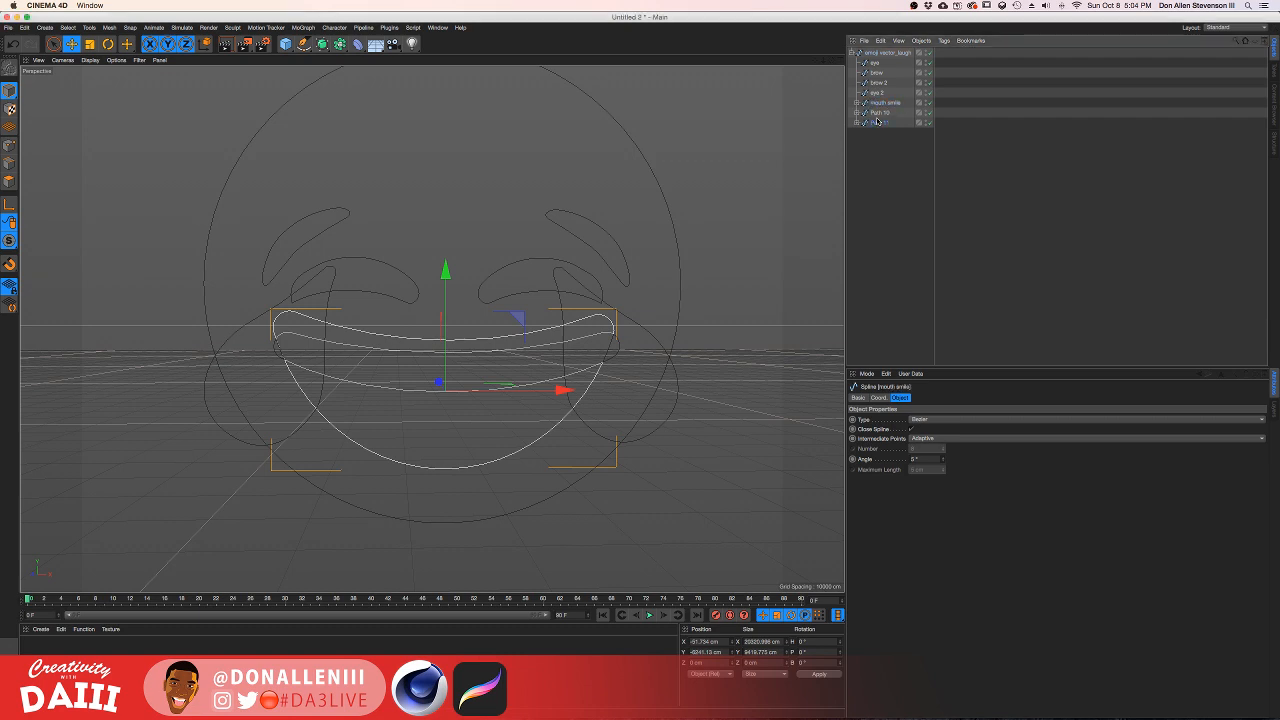
Step: Rename Path 11, the right teardrop spline, as "tear" and Path 10, the left teardrop, as "tear 2"
{"action": "left_click", "coordinate": [876, 122]}
{"action": "left_click", "coordinate": [877, 112]}
{"action": "left_click", "coordinate": [880, 132]}
{"action": "left_click", "coordinate": [881, 123]}
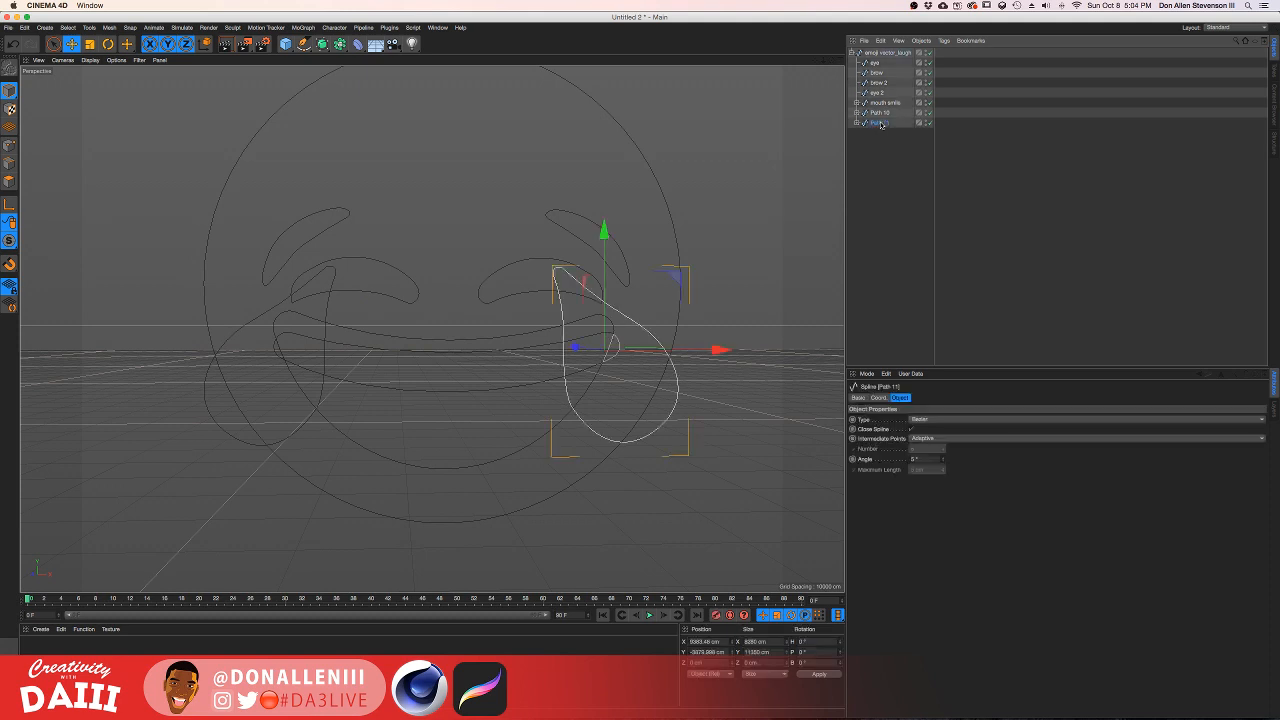
{"action": "double_click", "coordinate": [881, 123]}
{"action": "type", "text": "tear"}
{"action": "key", "text": "Return"}
{"action": "double_click", "coordinate": [878, 112]}
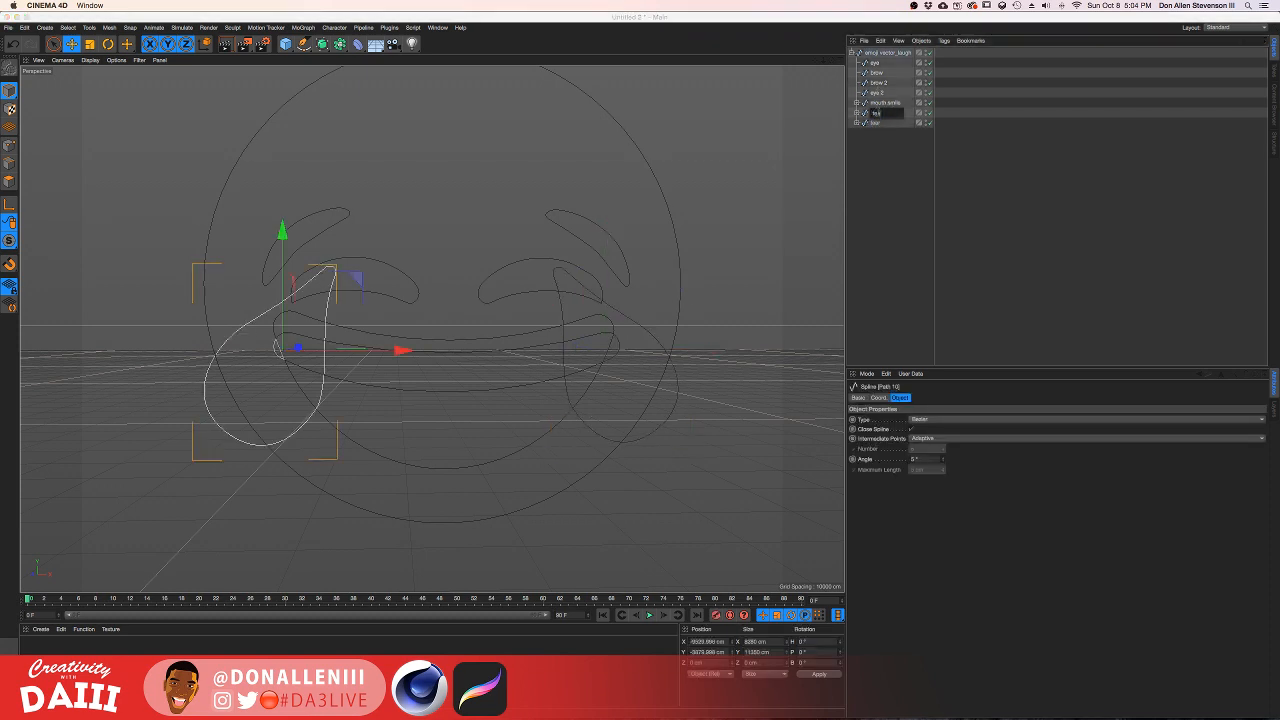
{"action": "type", "text": "tear 2"}
{"action": "key", "text": "Return"}
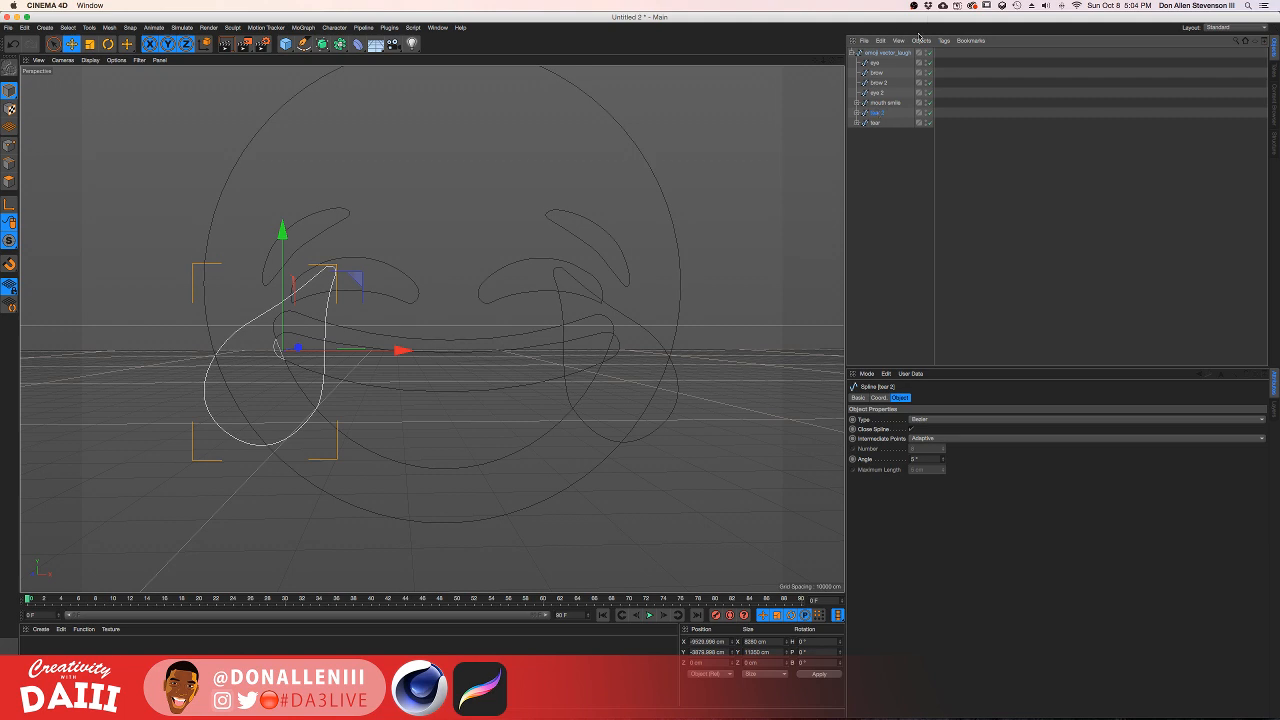
Step: Move all seven renamed facial feature splines out of the emoji vector_laugh parent to the top level of the hierarchy
{"action": "left_click", "coordinate": [875, 63]}
{"action": "left_click", "coordinate": [877, 123], "text": "shift"}
{"action": "left_click_drag", "start_coordinate": [878, 124], "coordinate": [878, 50]}
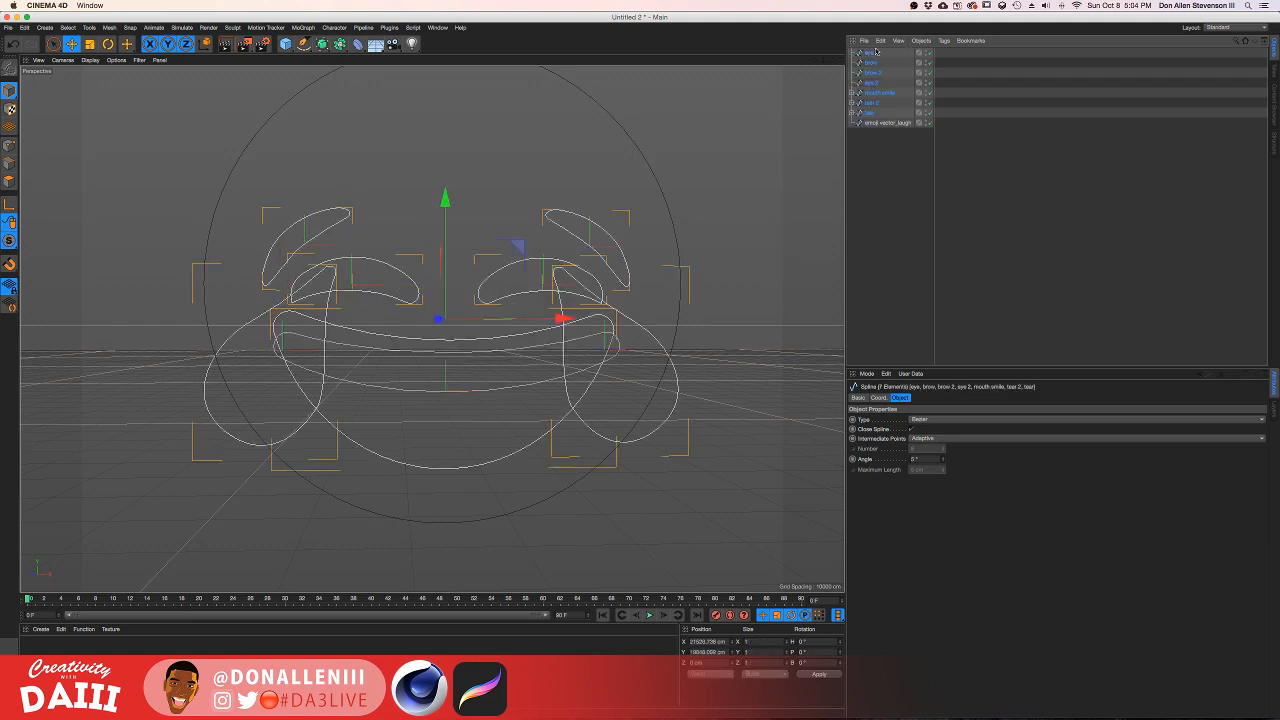
Step: Rename the emoji vector_laugh circle spline as "face"
{"action": "double_click", "coordinate": [875, 123]}
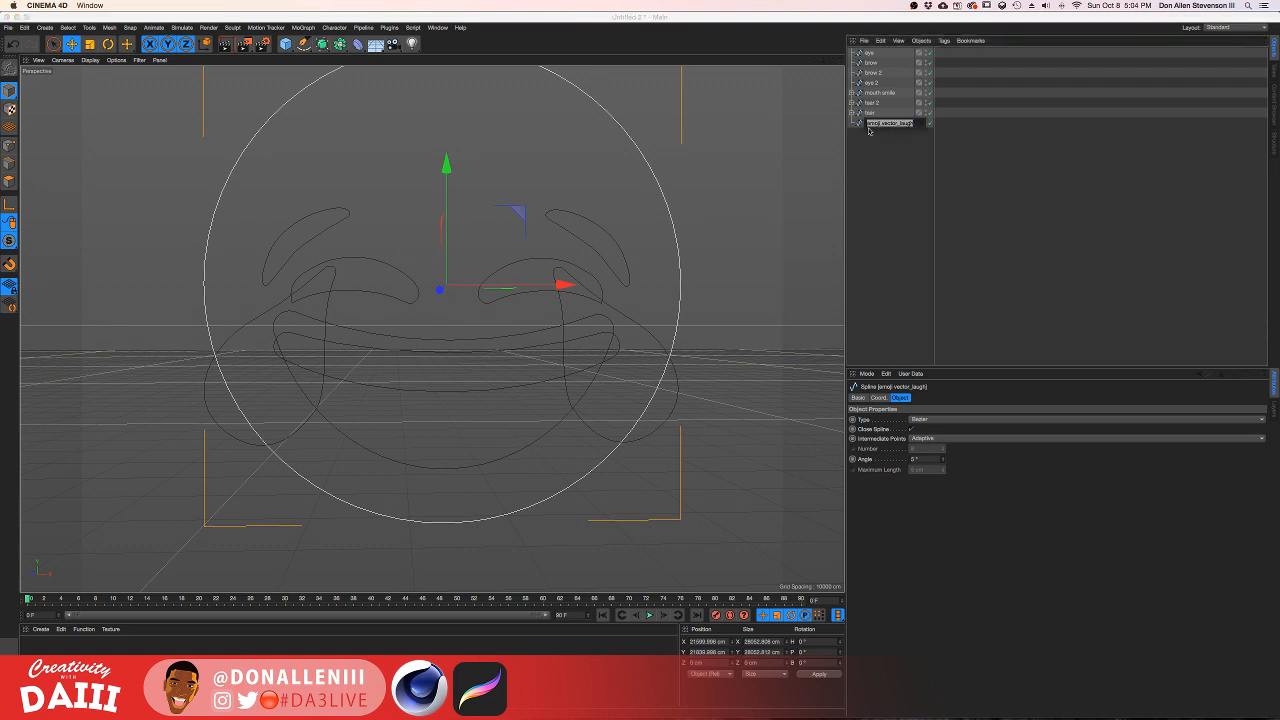
{"action": "type", "text": "ob"}
{"action": "key", "text": "BackSpace"}
{"action": "key", "text": "BackSpace"}
{"action": "key", "text": "BackSpace"}
{"action": "left_click", "coordinate": [869, 131]}
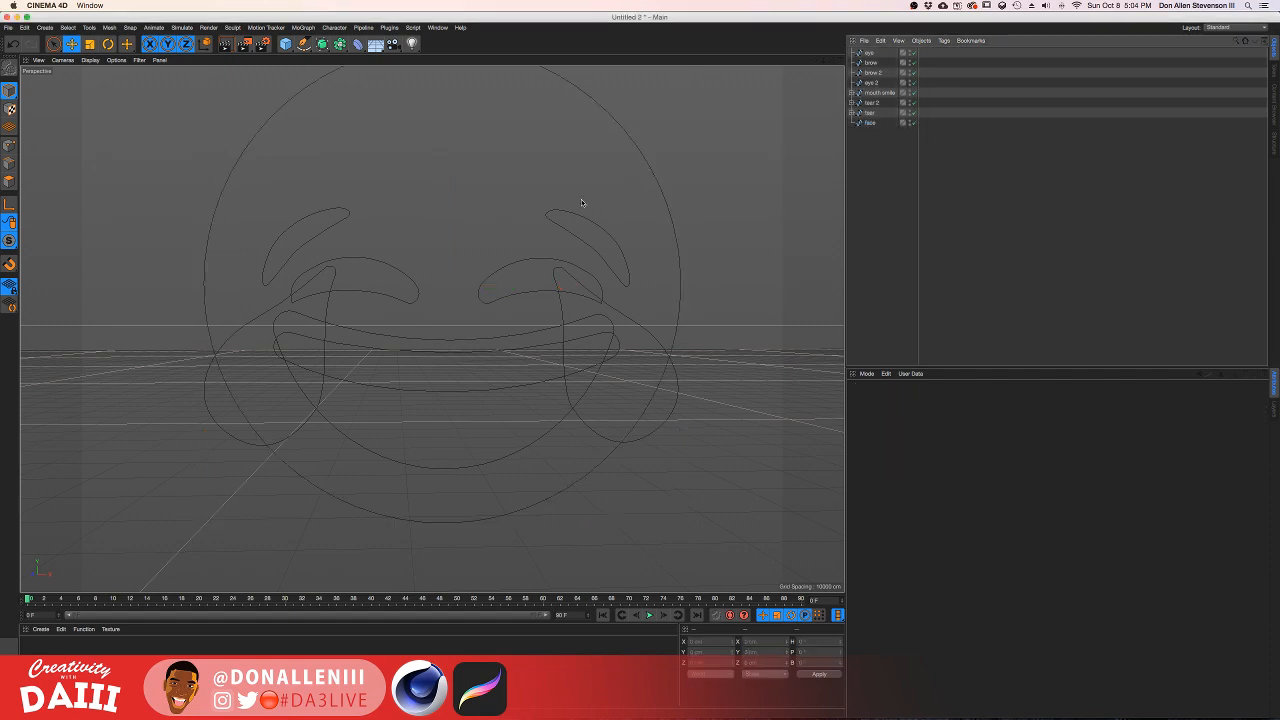
Step: Select both teardrop splines and move them forward along the Z axis, in front of the face circle
{"action": "left_click_drag", "start_coordinate": [349, 212], "coordinate": [396, 275], "text": "alt"}
{"action": "left_click", "coordinate": [396, 275]}
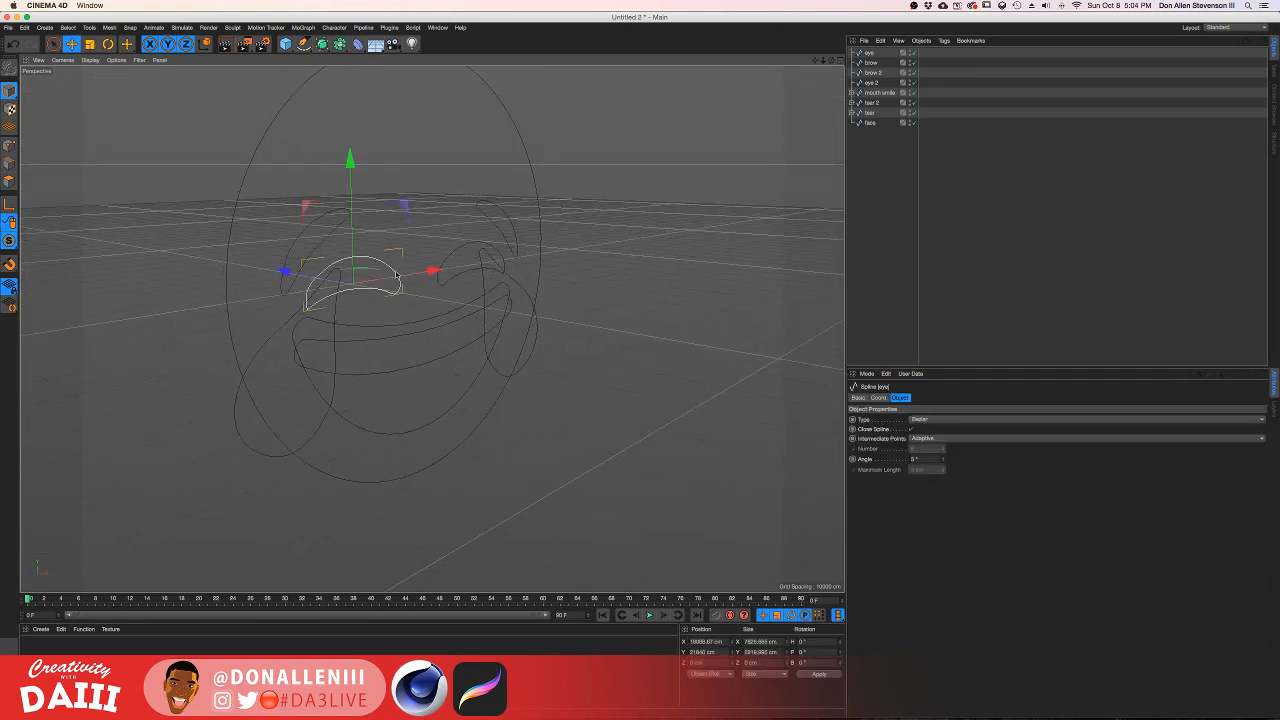
{"action": "left_click", "coordinate": [538, 333]}
{"action": "left_click", "coordinate": [318, 433], "text": "shift"}
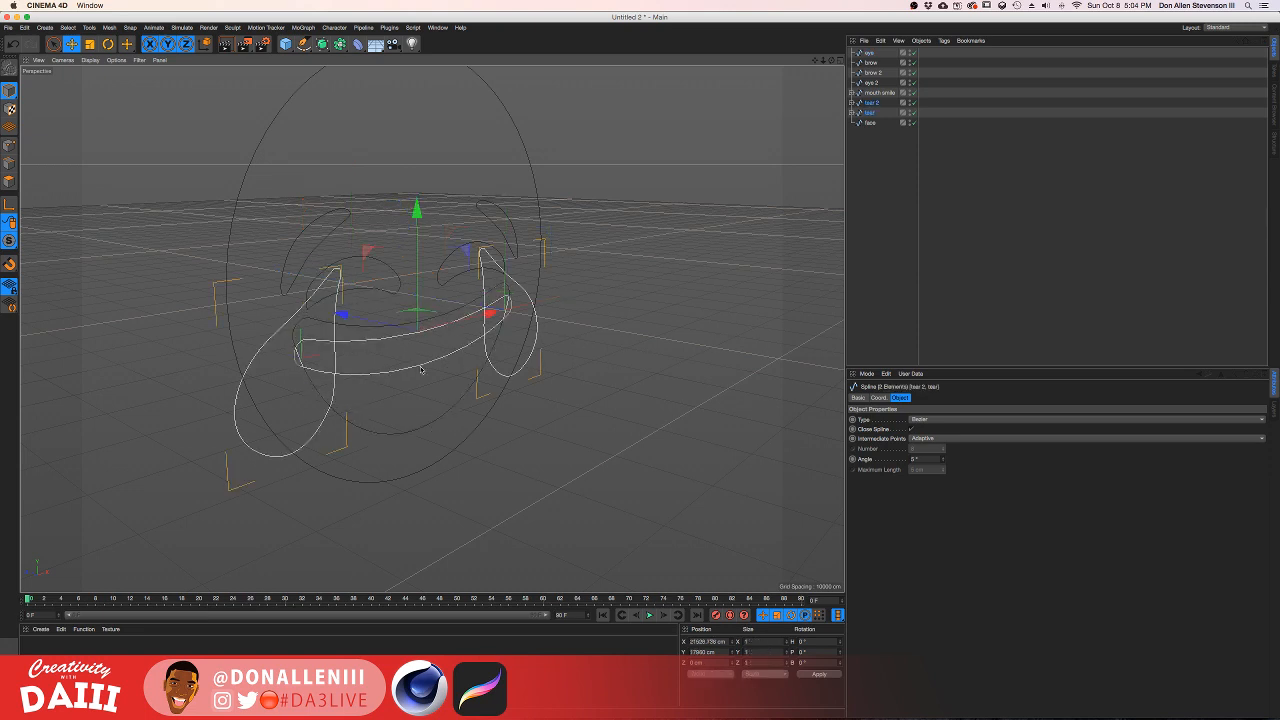
{"action": "mouse_move", "coordinate": [341, 315]}
{"action": "left_mouse_down"}
{"action": "mouse_move", "coordinate": [473, 287]}
{"action": "mouse_move", "coordinate": [373, 298]}
{"action": "left_mouse_up"}
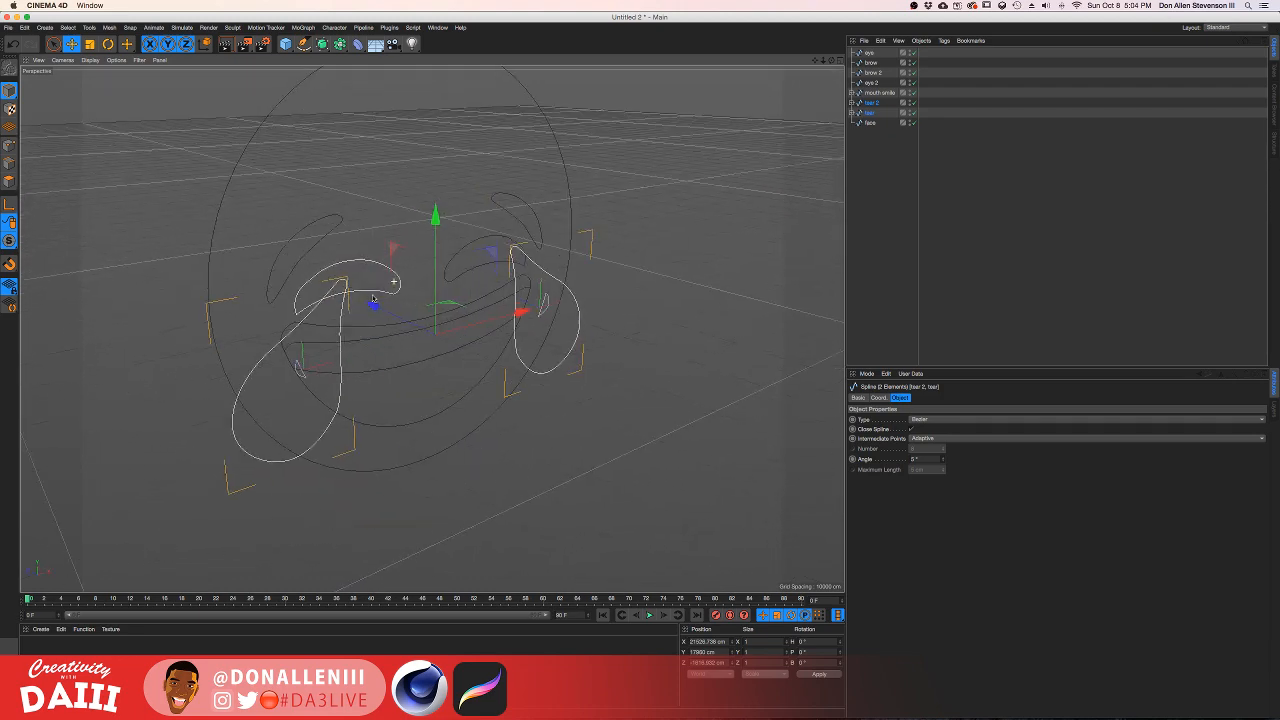
Step: Select both eyebrow splines and shift them together along the Z axis
{"action": "left_click", "coordinate": [290, 242]}
{"action": "left_click", "coordinate": [520, 205], "text": "shift"}
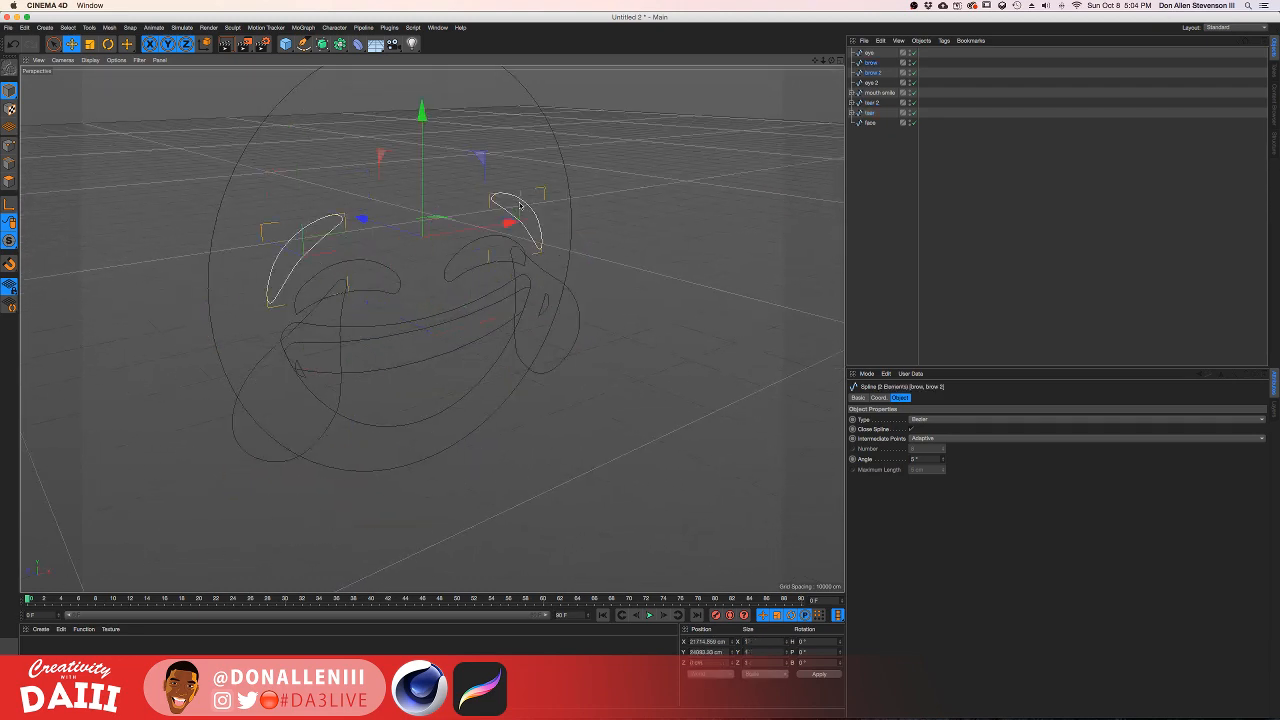
{"action": "left_click_drag", "start_coordinate": [363, 218], "coordinate": [310, 192]}
Step: Move the face circle back along the Z axis and glance at the flat emoji artwork among the open windows
{"action": "left_click", "coordinate": [285, 192]}
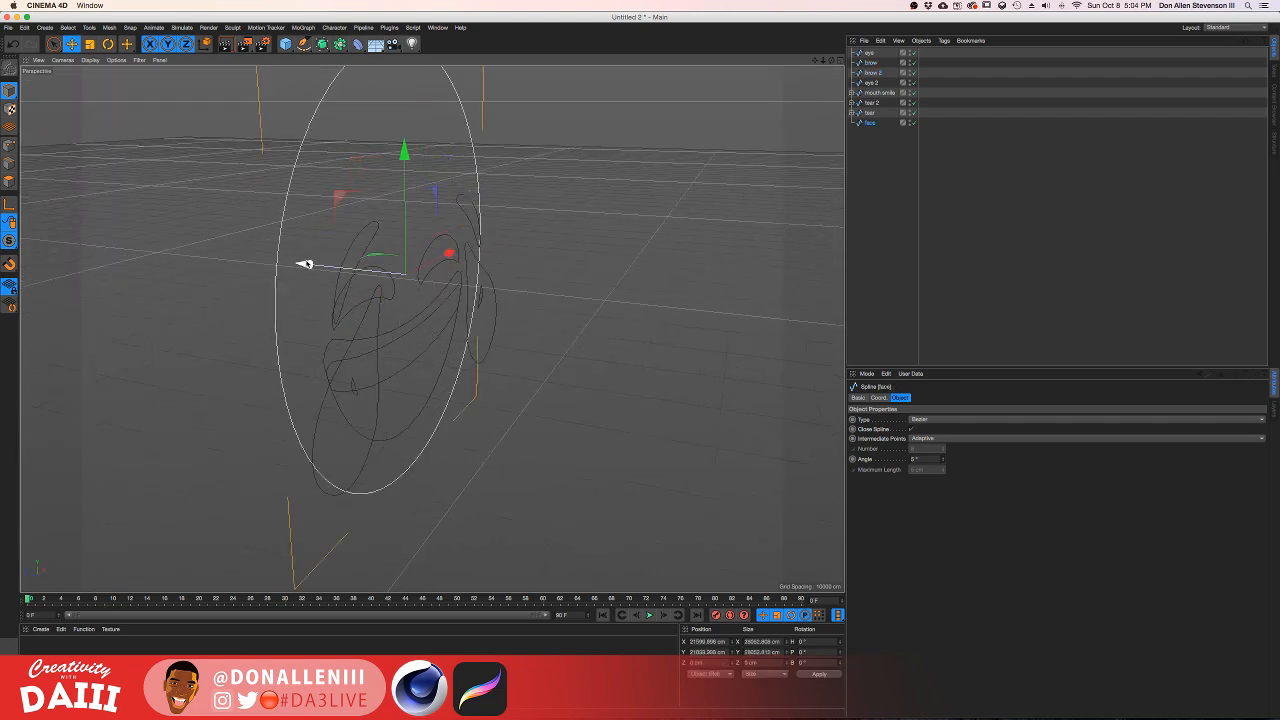
{"action": "left_click_drag", "start_coordinate": [301, 263], "coordinate": [421, 208]}
{"action": "key", "text": "ctrl+Up"}
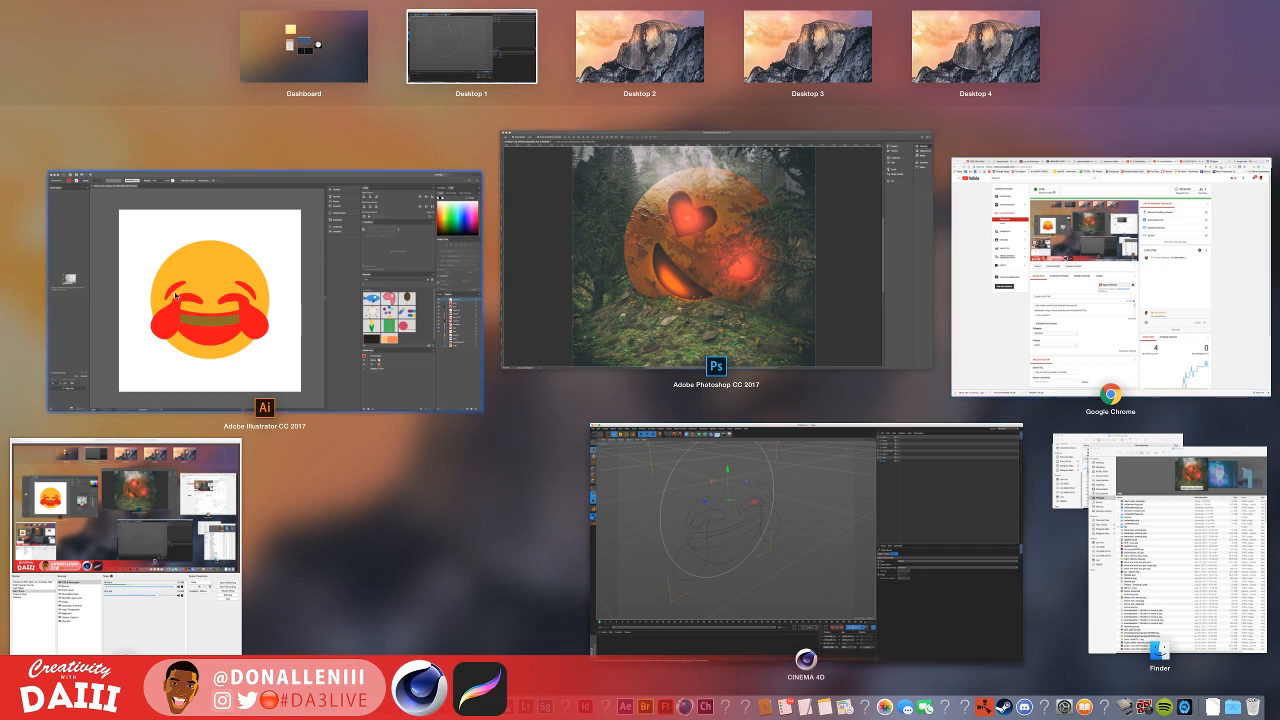
{"action": "left_click", "coordinate": [784, 548]}
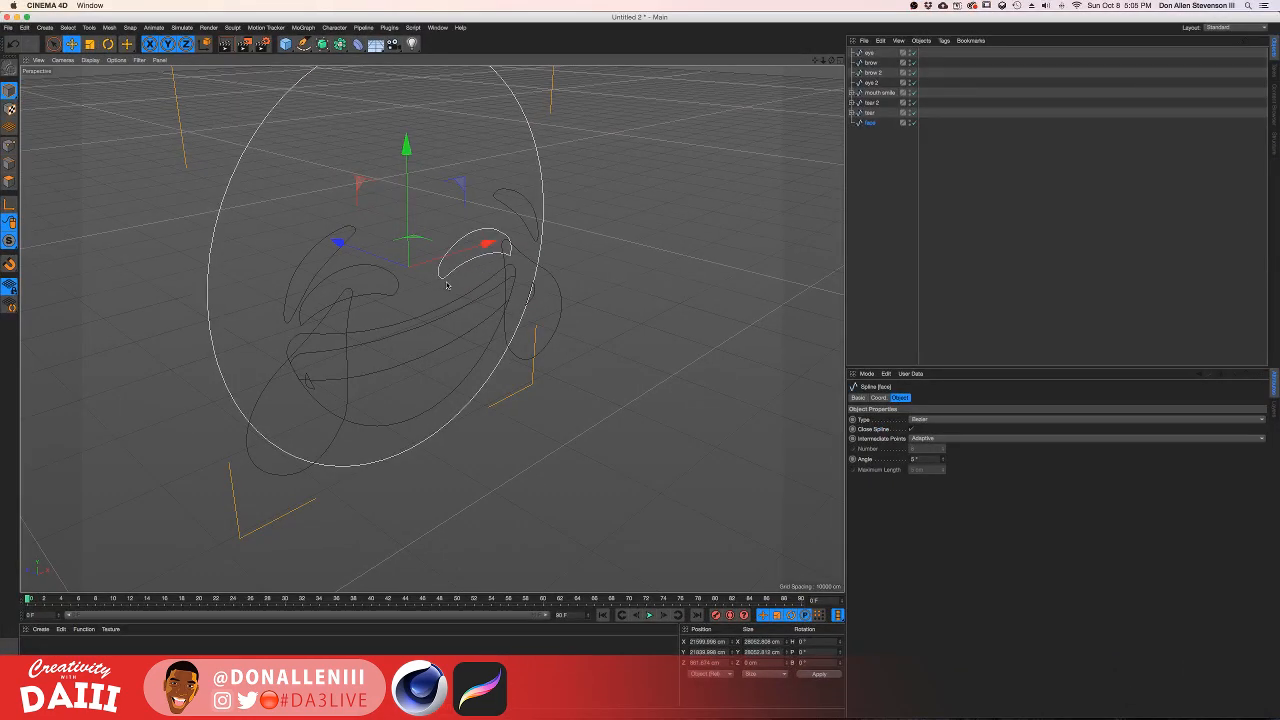
Step: Delete the small leftover splines nested inside the right and left teardrops beside the mouth corners
{"action": "left_click_drag", "start_coordinate": [456, 287], "coordinate": [575, 331], "text": "alt"}
{"action": "left_click", "coordinate": [557, 307]}
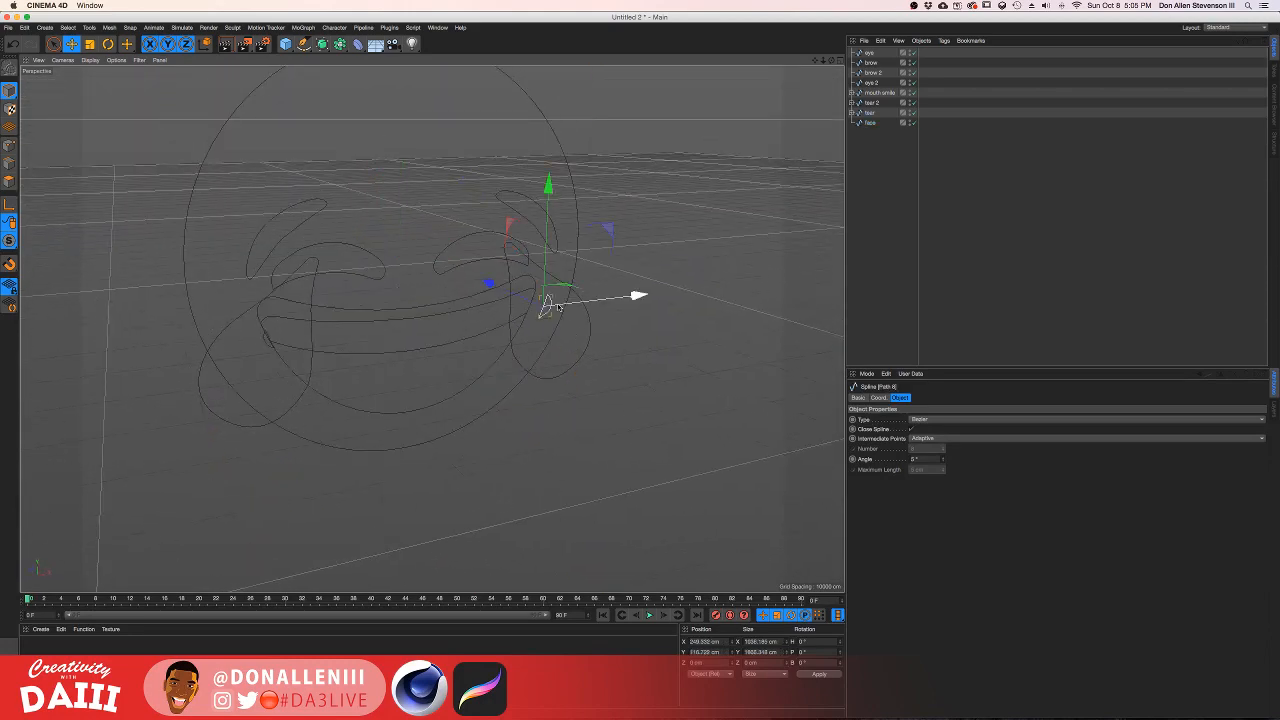
{"action": "left_click", "coordinate": [557, 307]}
{"action": "left_click", "coordinate": [265, 338]}
{"action": "left_click", "coordinate": [428, 352]}
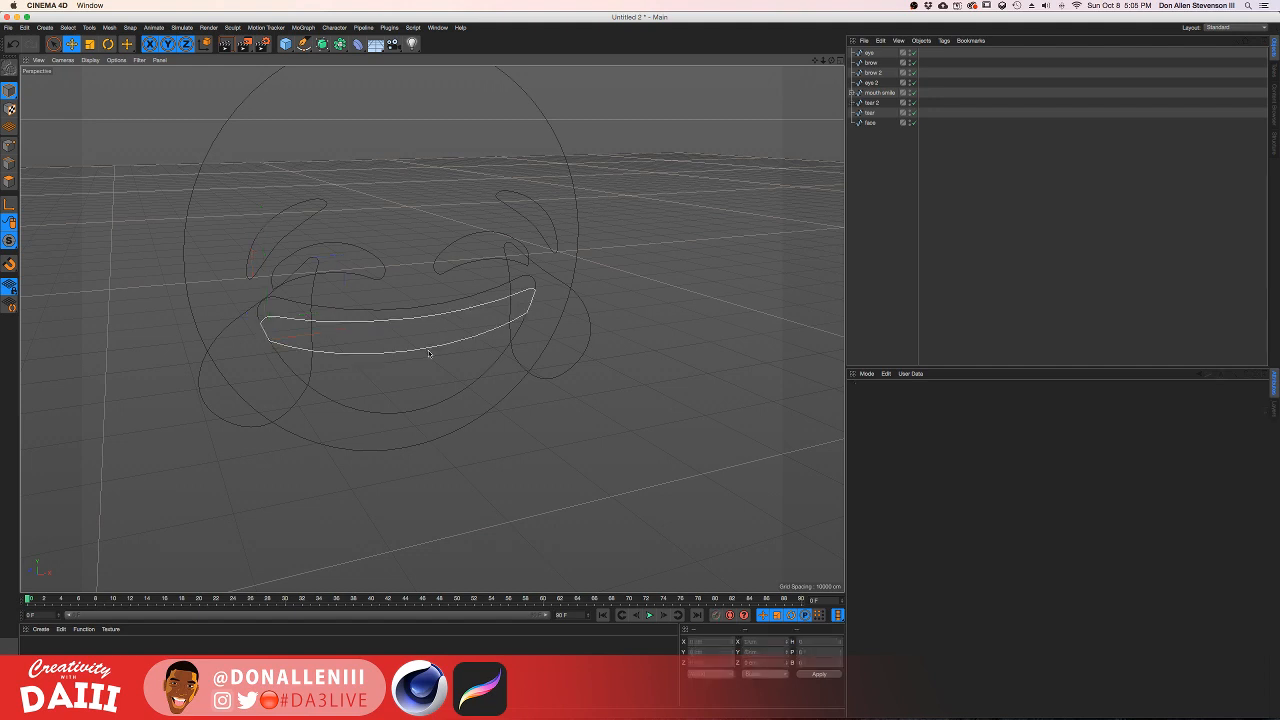
Step: Add an Extrude generator and nest the right teardrop spline "tear" under it to give it a solid surface
{"action": "left_click_drag", "start_coordinate": [532, 330], "coordinate": [429, 329], "text": "alt"}
{"action": "left_click", "coordinate": [577, 296]}
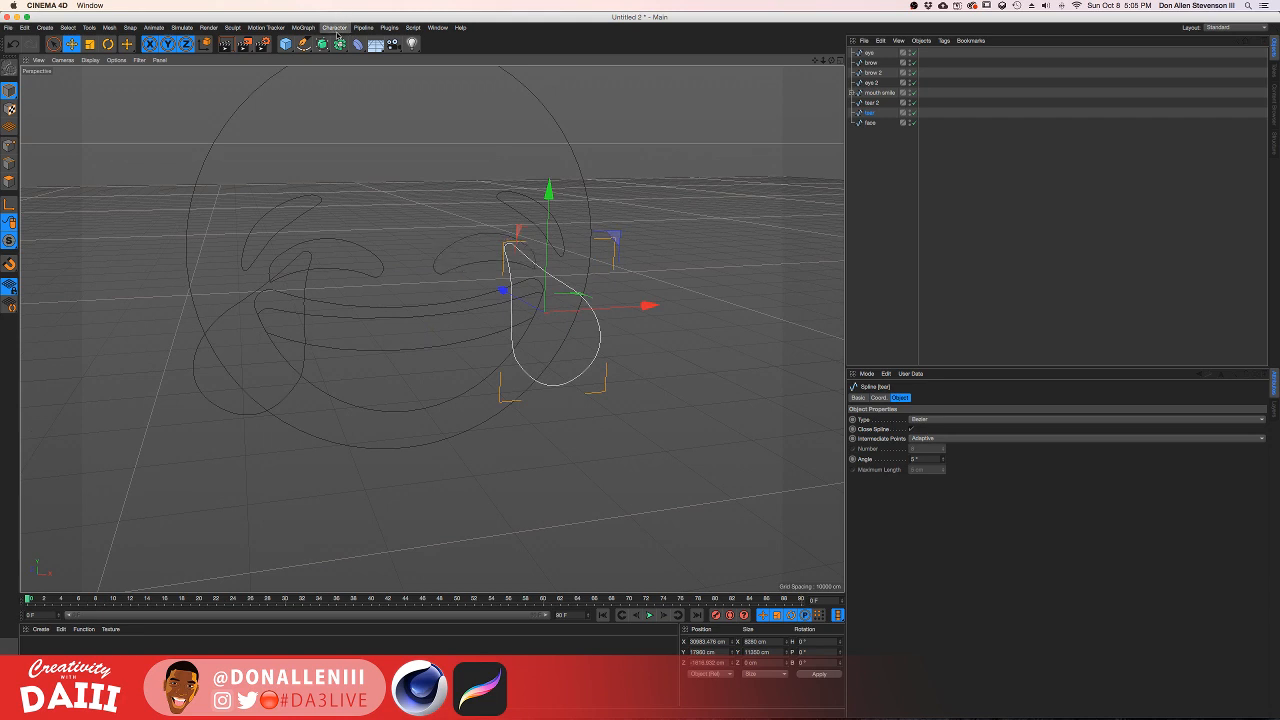
{"action": "left_click", "coordinate": [340, 45]}
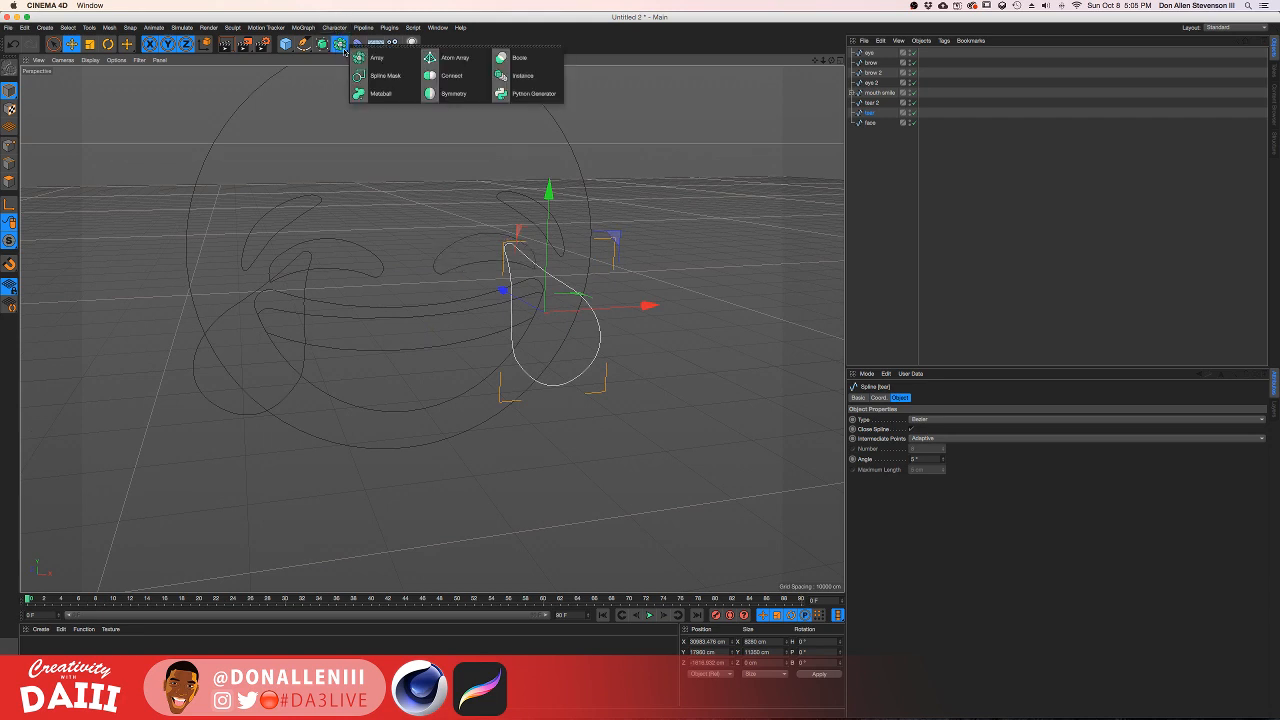
{"action": "left_click", "coordinate": [322, 44]}
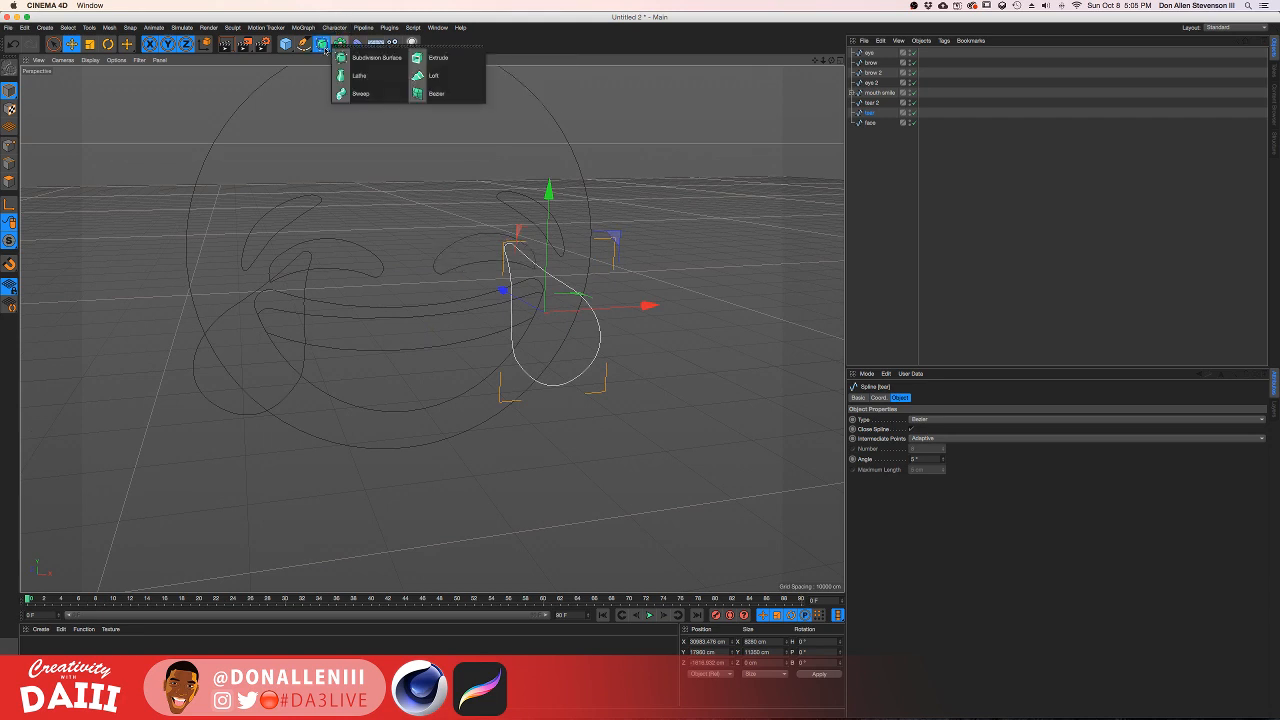
{"action": "left_click", "coordinate": [429, 57]}
{"action": "mouse_move", "coordinate": [876, 51]}
{"action": "left_mouse_down"}
{"action": "mouse_move", "coordinate": [880, 124]}
{"action": "mouse_move", "coordinate": [887, 74]}
{"action": "mouse_move", "coordinate": [873, 72]}
{"action": "left_mouse_up"}
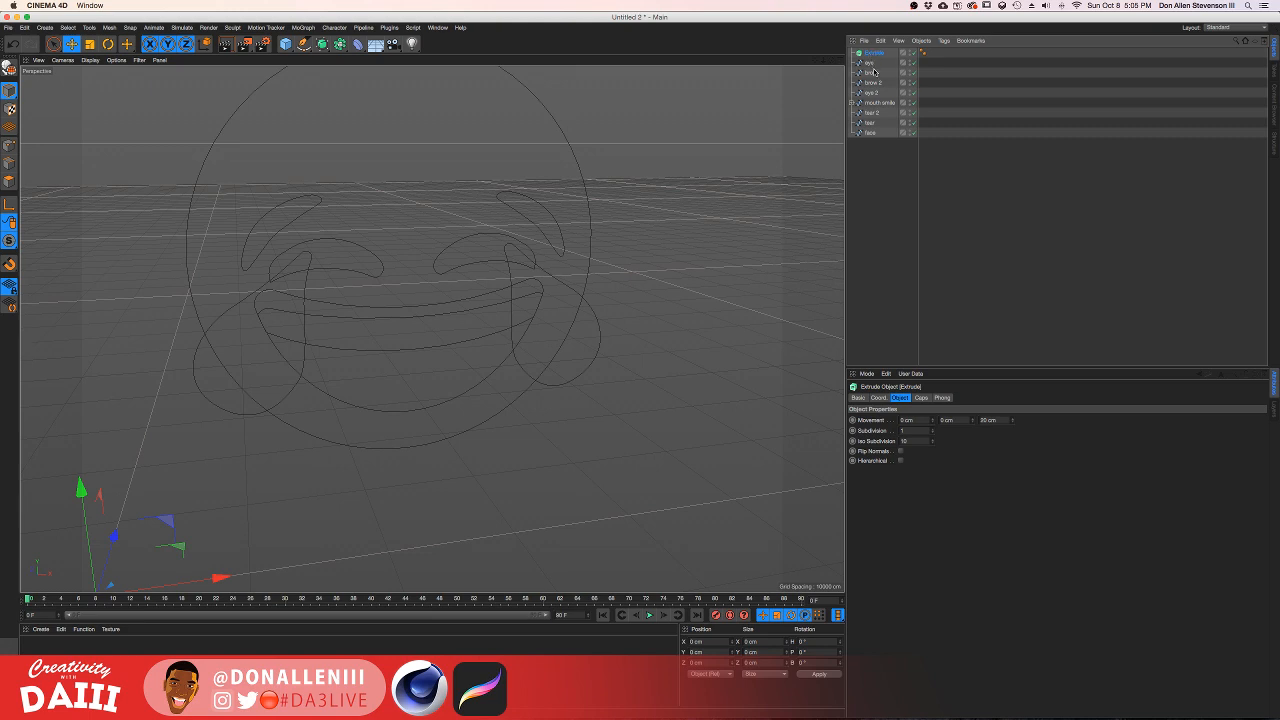
{"action": "left_click_drag", "start_coordinate": [871, 126], "coordinate": [873, 57]}
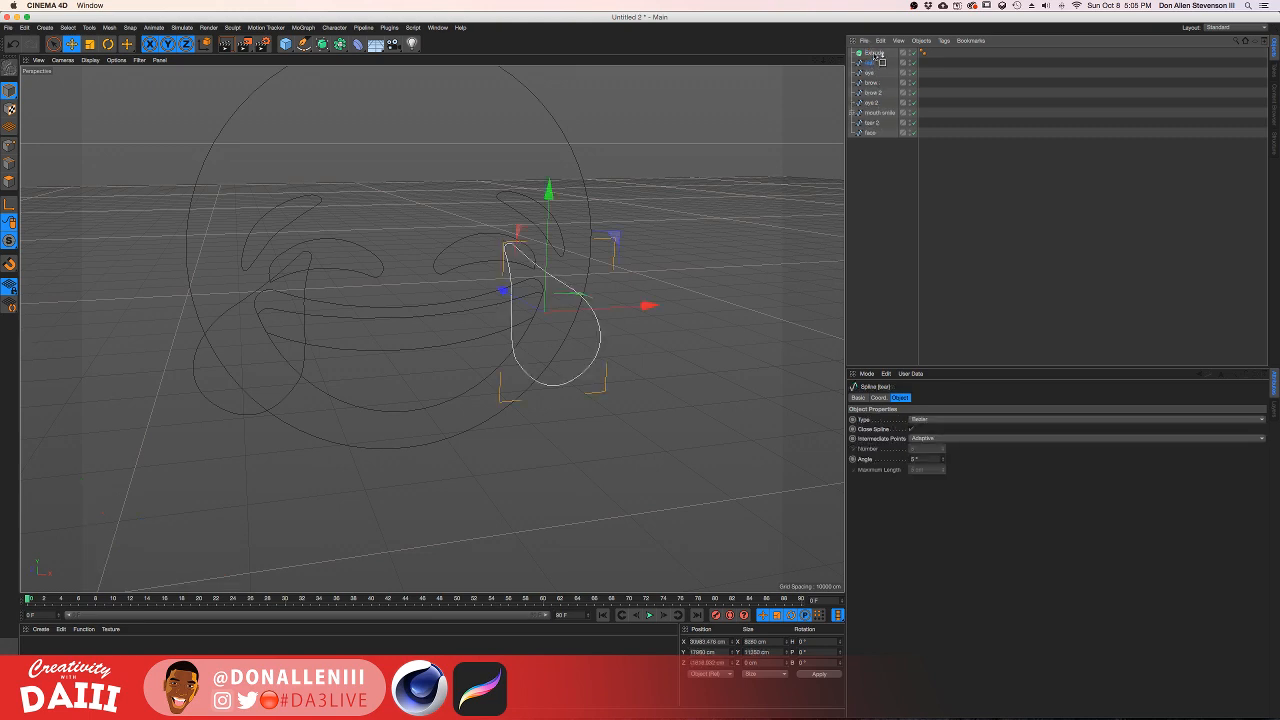
{"action": "left_click_drag", "start_coordinate": [637, 328], "coordinate": [592, 318], "text": "alt"}
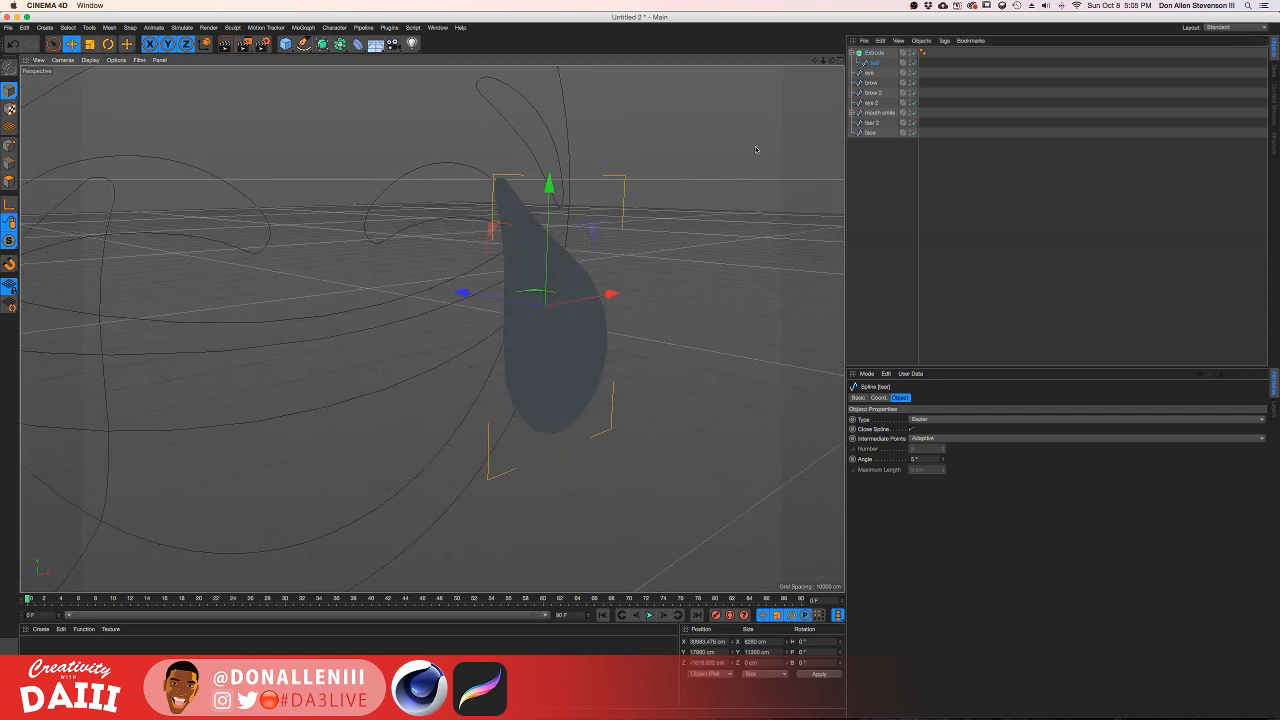
Step: Set the Z movement of the Extrude object holding the tear spline to about 1910 cm to give it thickness
{"action": "left_click", "coordinate": [874, 52]}
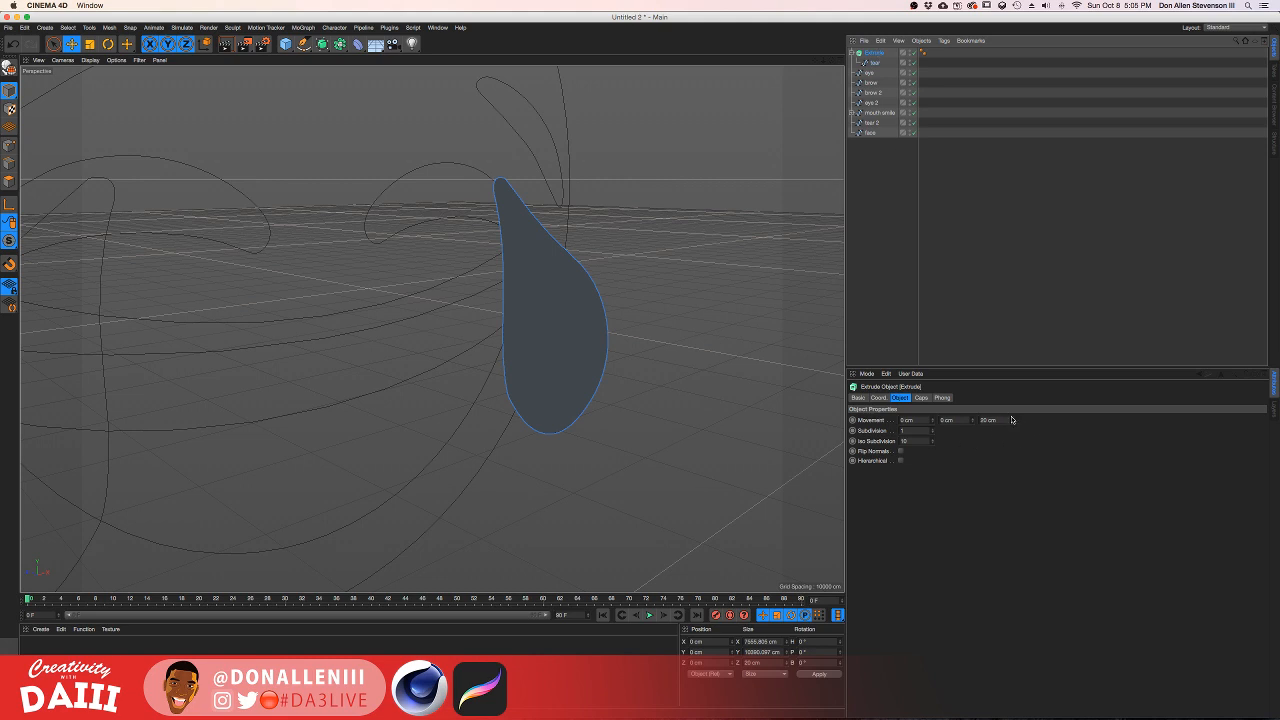
{"action": "left_click_drag", "start_coordinate": [1012, 420], "coordinate": [1012, 390]}
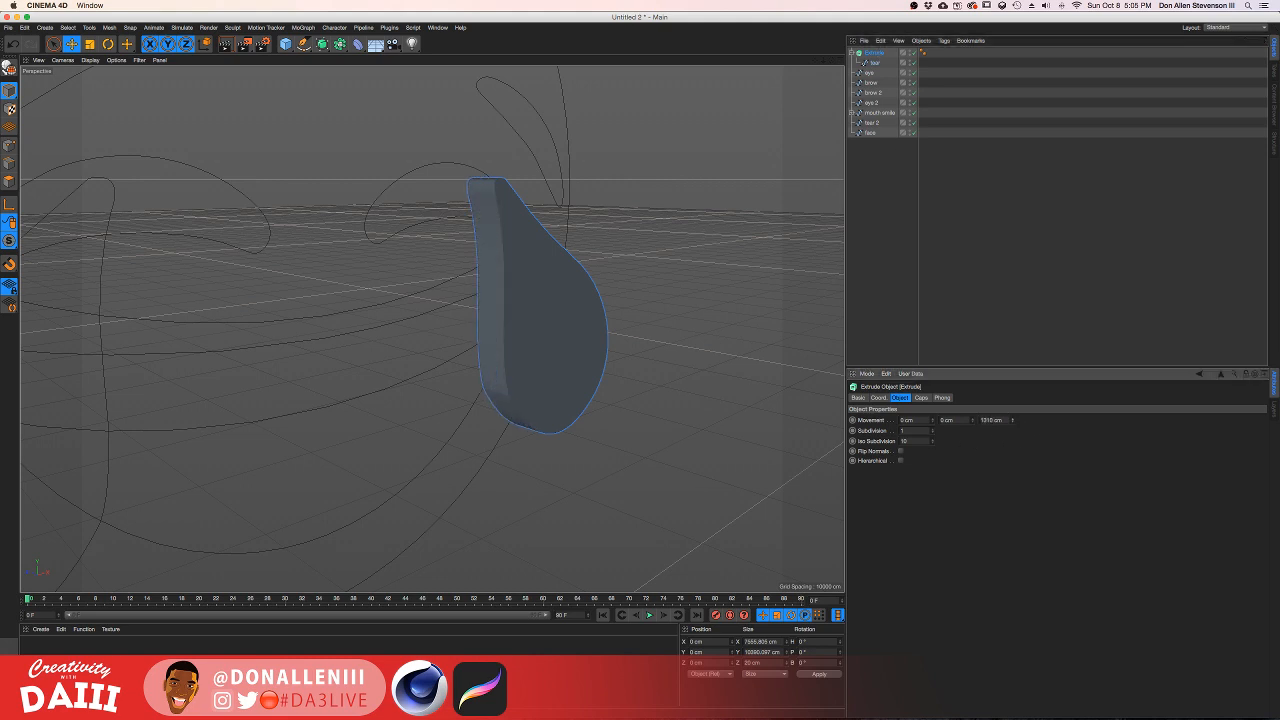
{"action": "left_click_drag", "start_coordinate": [533, 331], "coordinate": [431, 329], "text": "alt"}
{"action": "middle_click_drag", "start_coordinate": [431, 329], "coordinate": [133, 350], "text": "alt"}
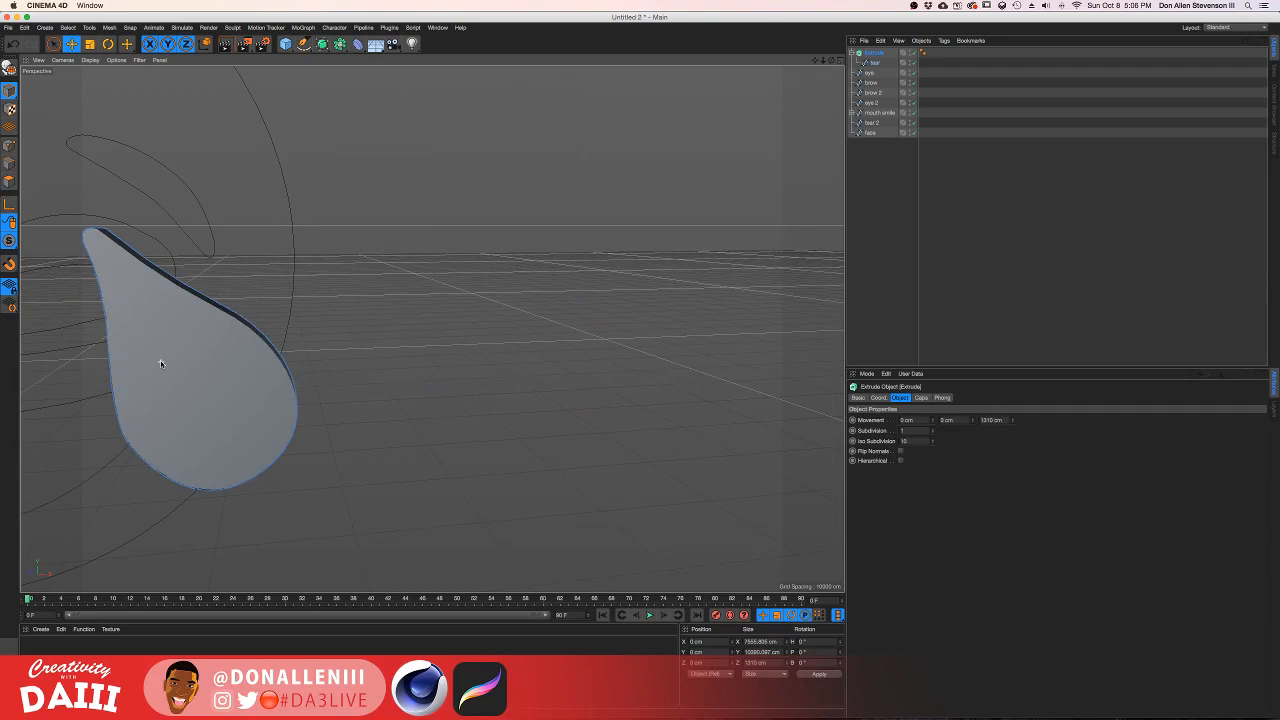
{"action": "left_click_drag", "start_coordinate": [161, 361], "coordinate": [341, 317], "text": "alt"}
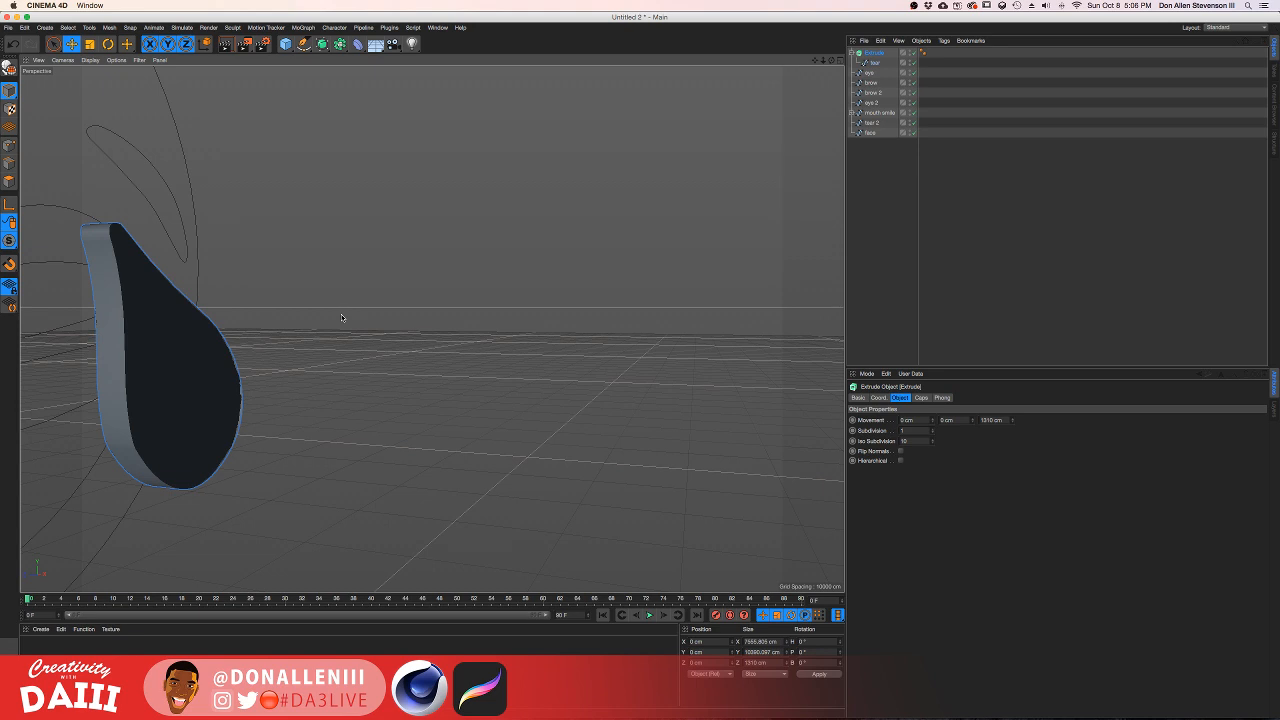
{"action": "left_click_drag", "start_coordinate": [220, 354], "coordinate": [329, 394], "text": "alt"}
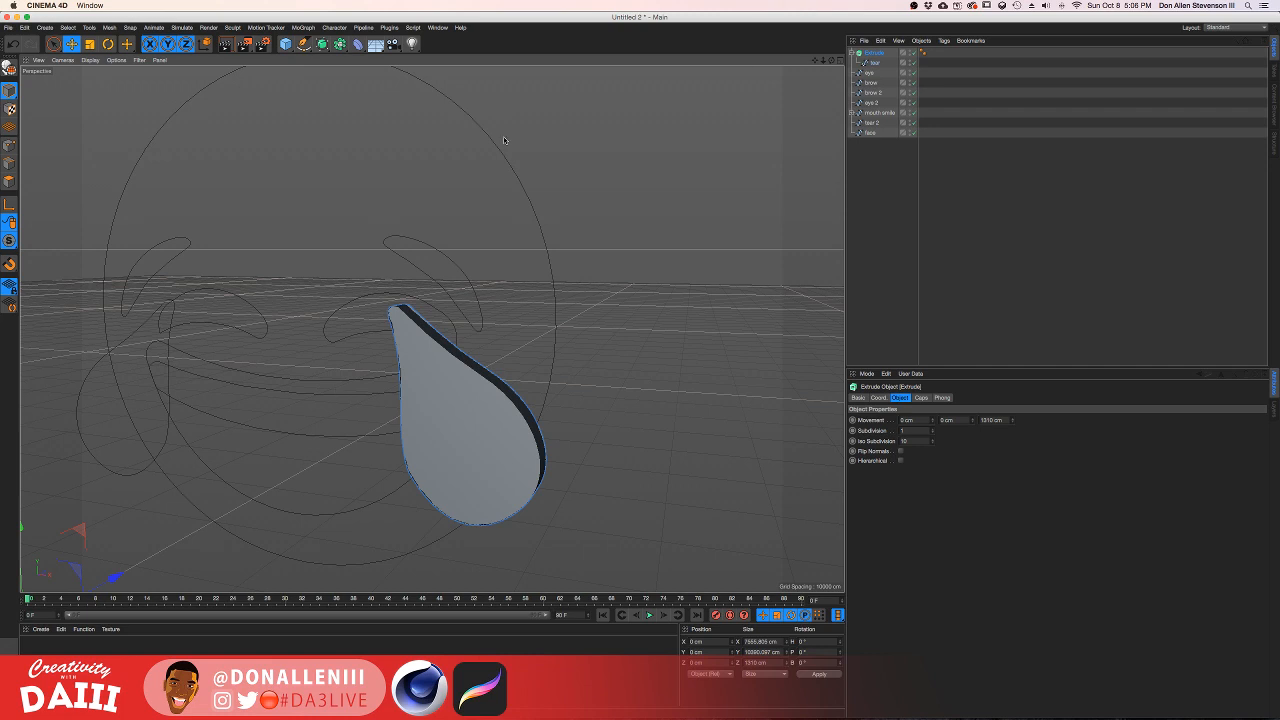
{"action": "left_click_drag", "start_coordinate": [308, 287], "coordinate": [515, 303], "text": "alt"}
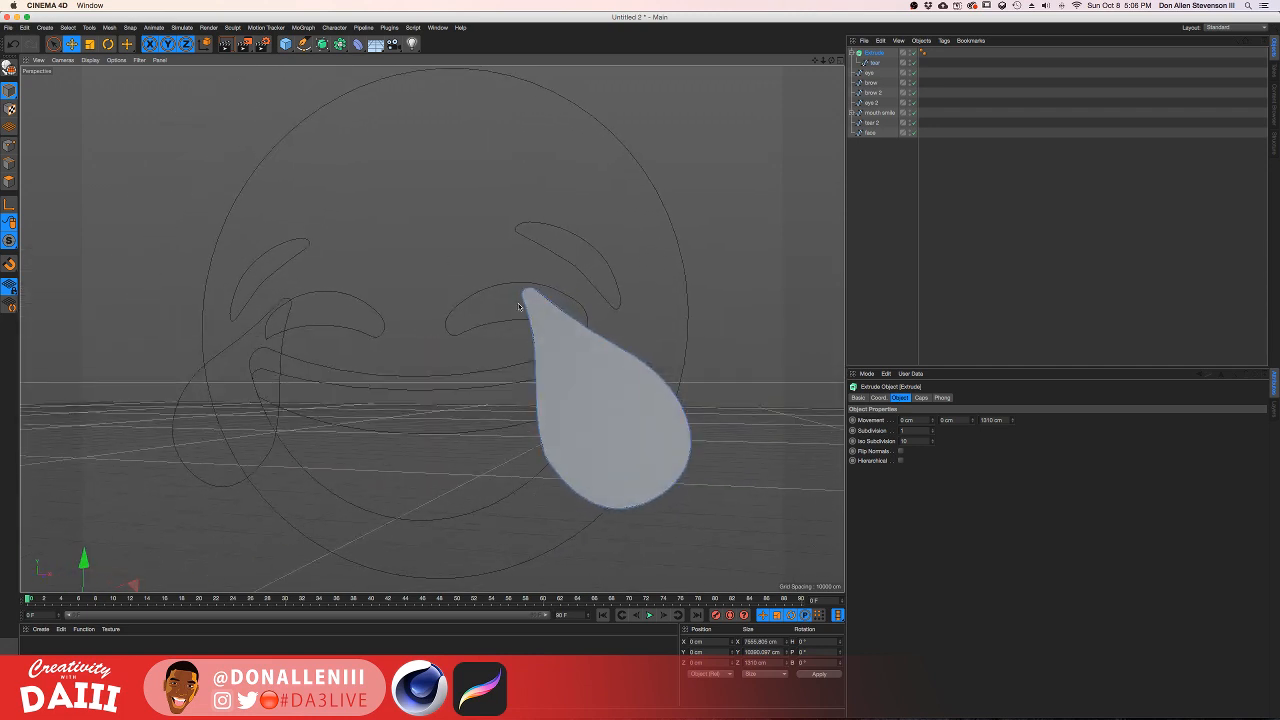
{"action": "mouse_move", "coordinate": [500, 718]}
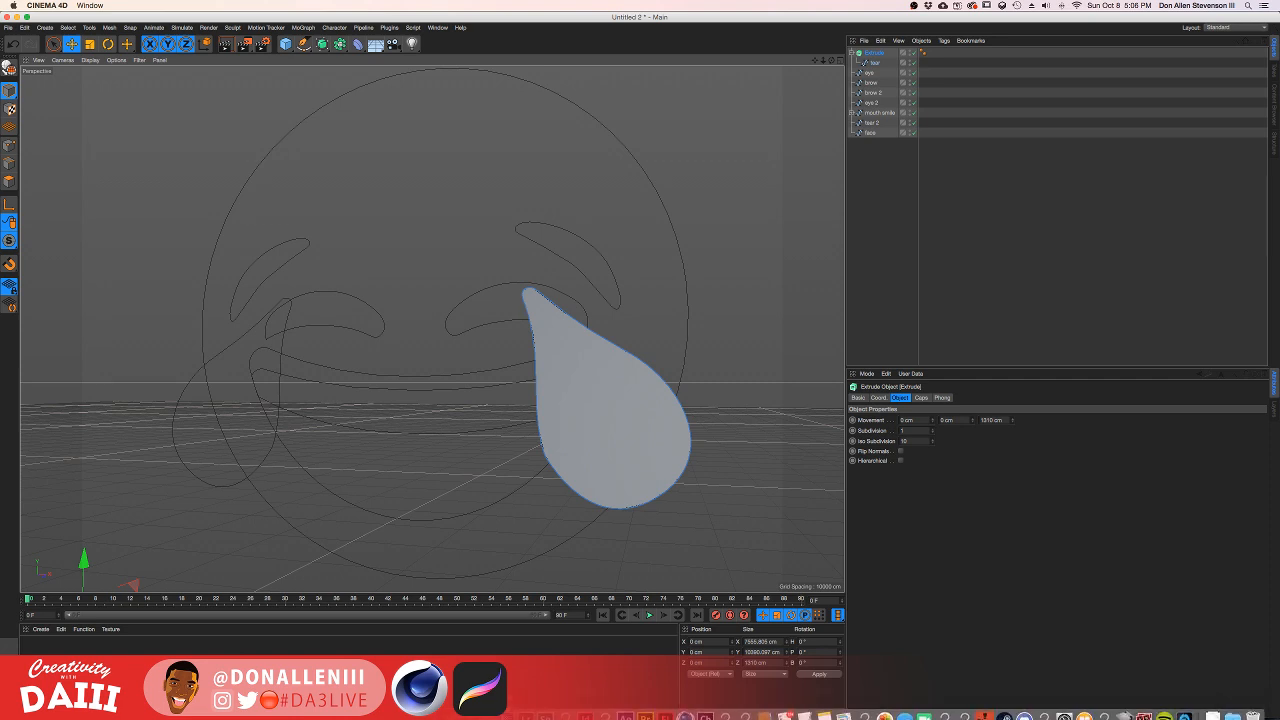
{"action": "left_click_drag", "start_coordinate": [555, 343], "coordinate": [563, 384], "text": "alt"}
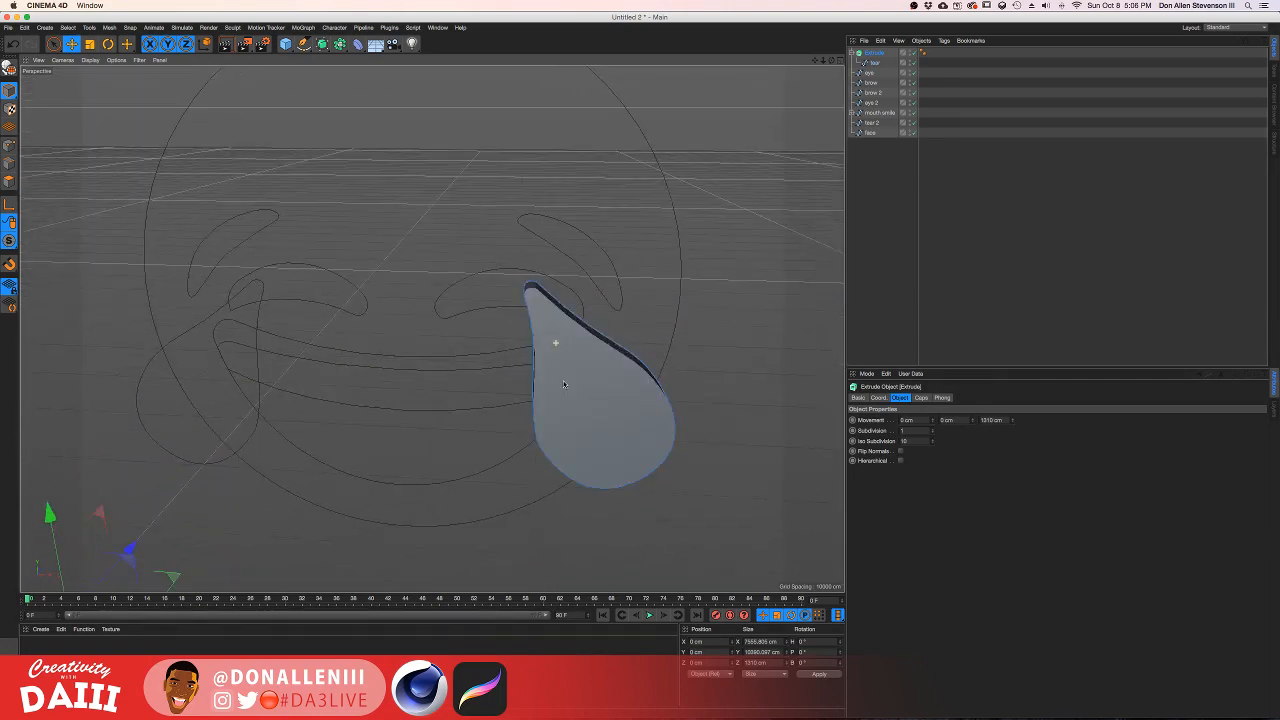
Step: Duplicate the tear's Extrude object and replace the copy's tear spline with the tear 2 spline
{"action": "left_click", "coordinate": [917, 153]}
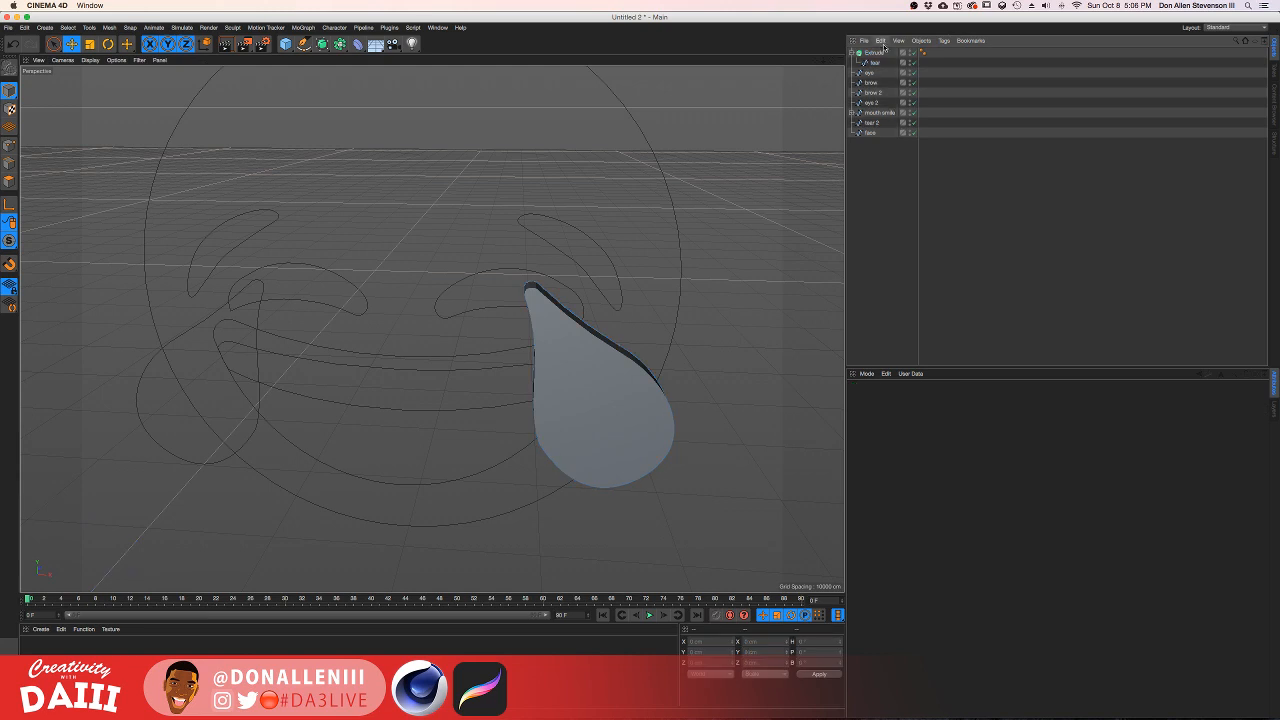
{"action": "left_click_drag", "start_coordinate": [873, 51], "coordinate": [873, 51], "text": "ctrl"}
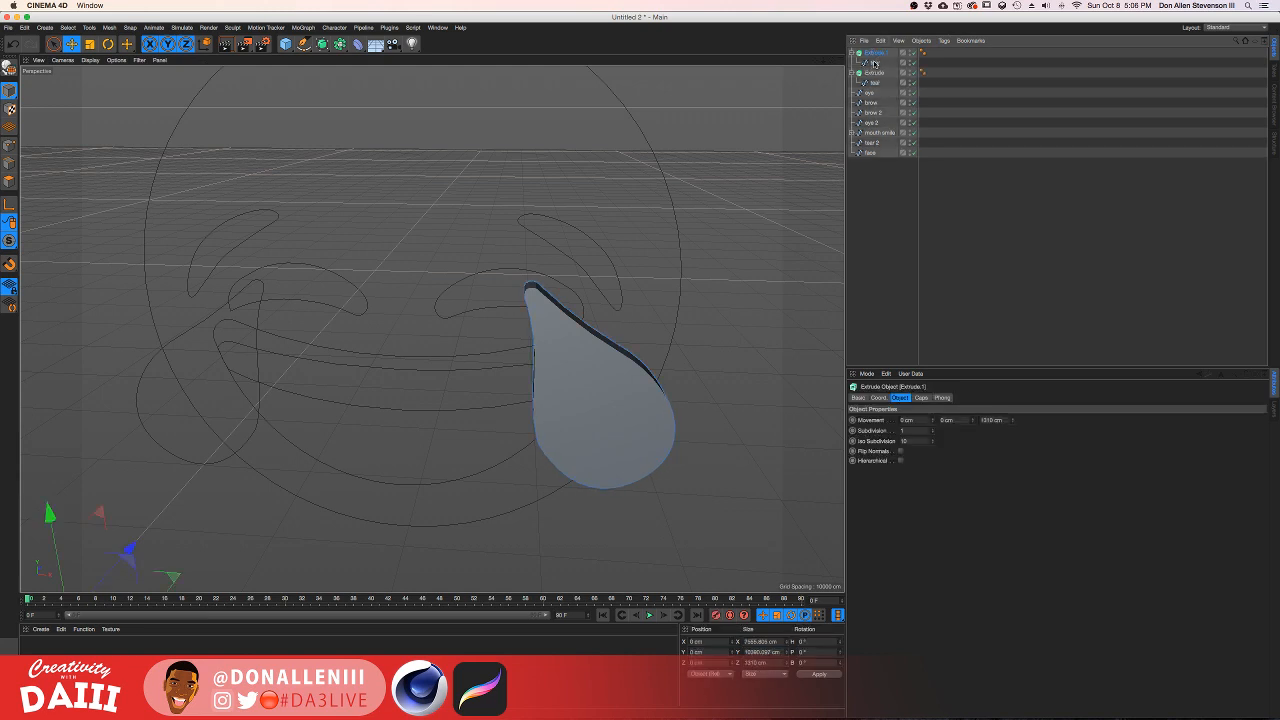
{"action": "left_click", "coordinate": [875, 64]}
{"action": "key", "text": "Delete"}
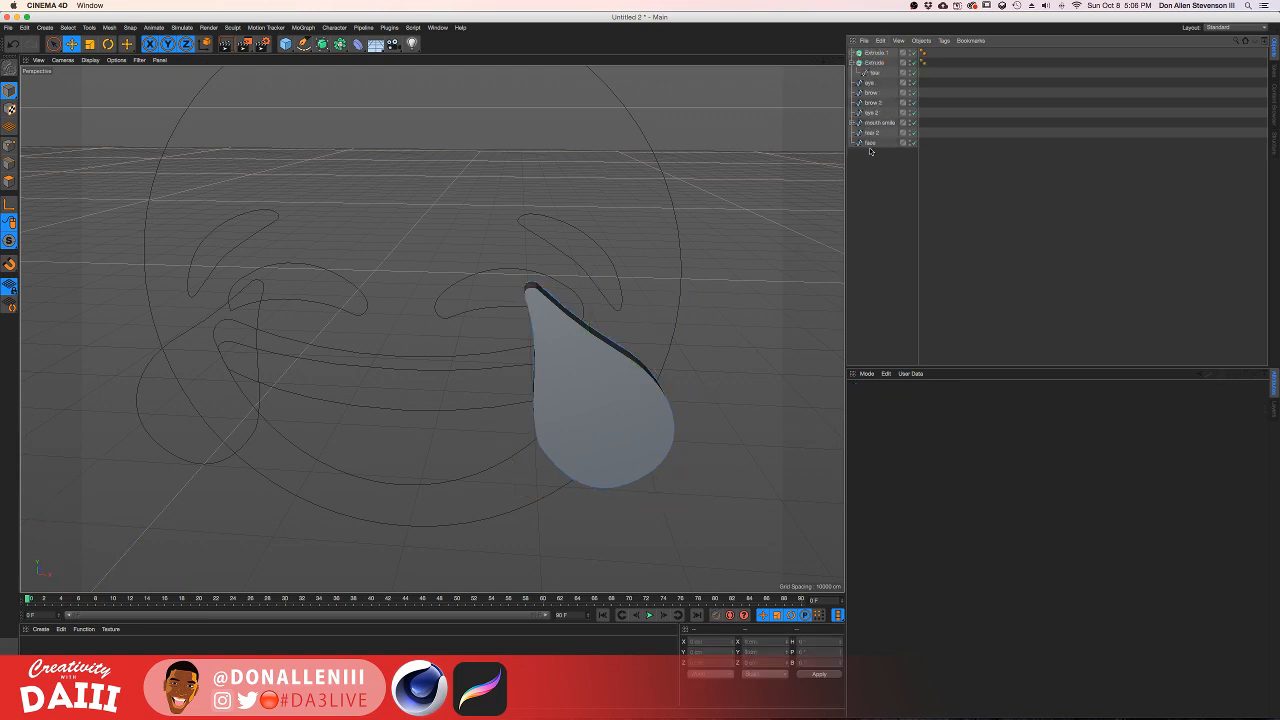
{"action": "left_click_drag", "start_coordinate": [874, 136], "coordinate": [877, 56]}
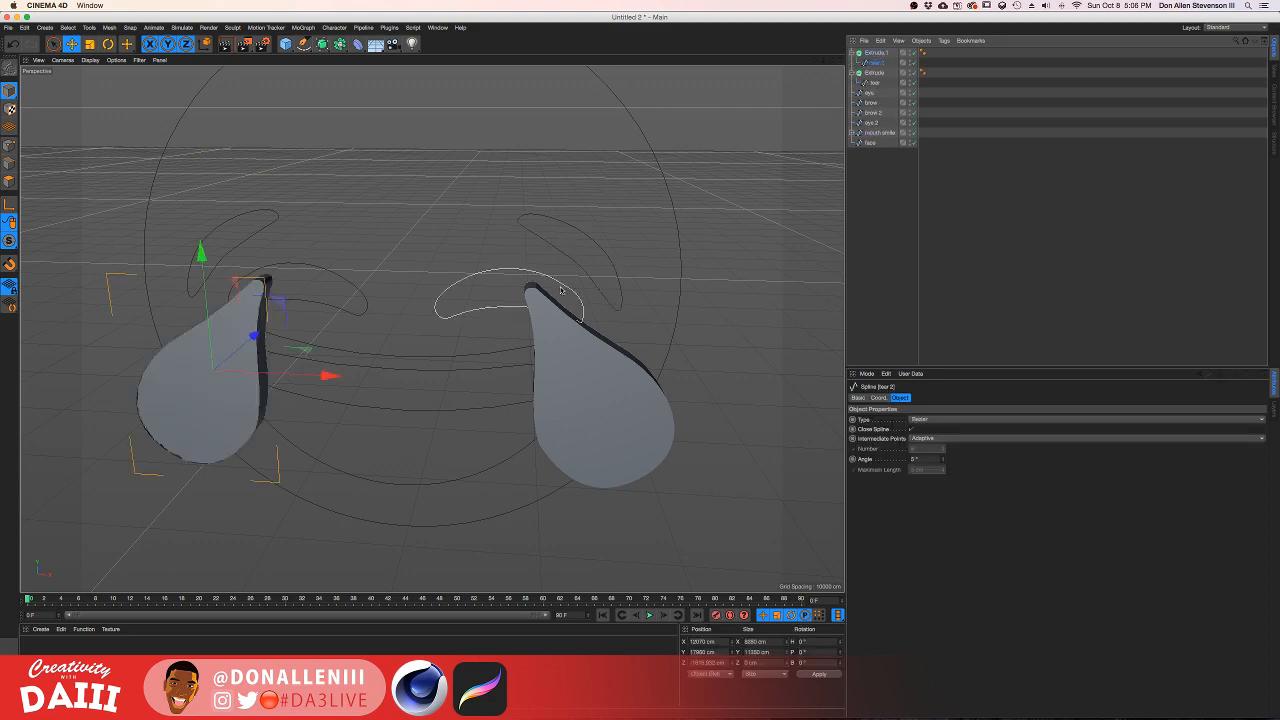
{"action": "left_click_drag", "start_coordinate": [443, 286], "coordinate": [496, 384], "text": "alt"}
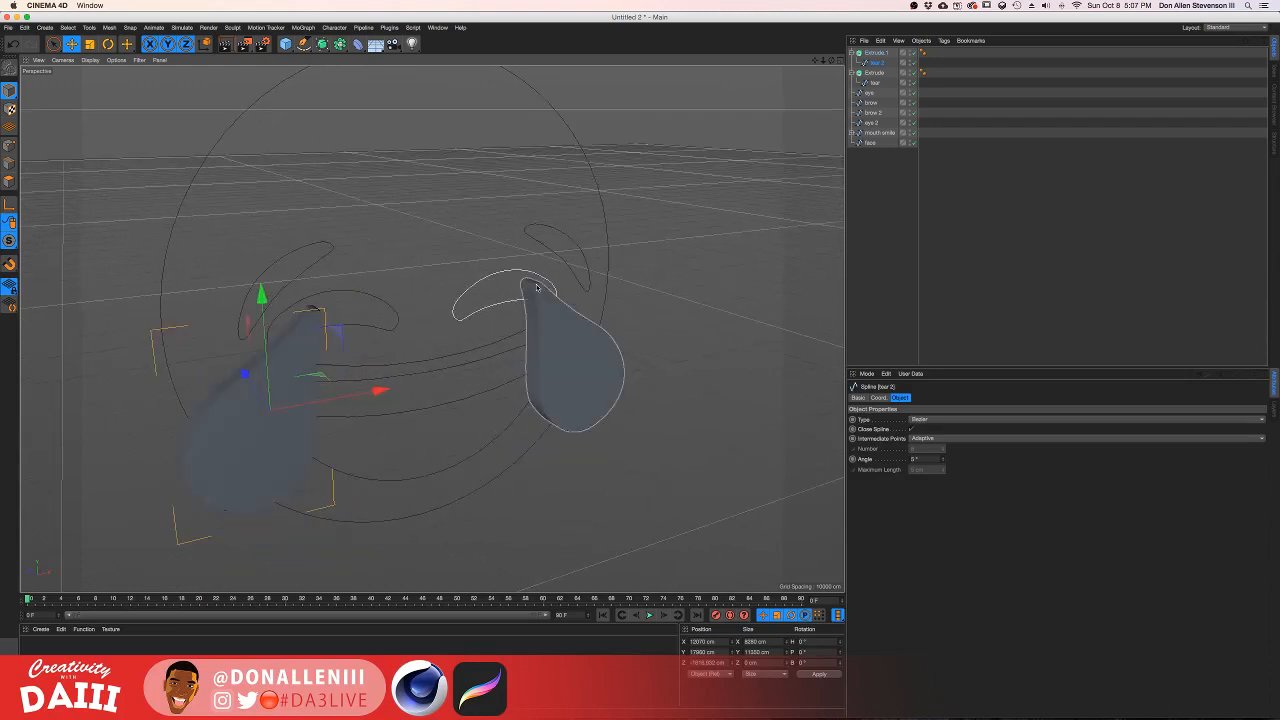
{"action": "left_click", "coordinate": [496, 386]}
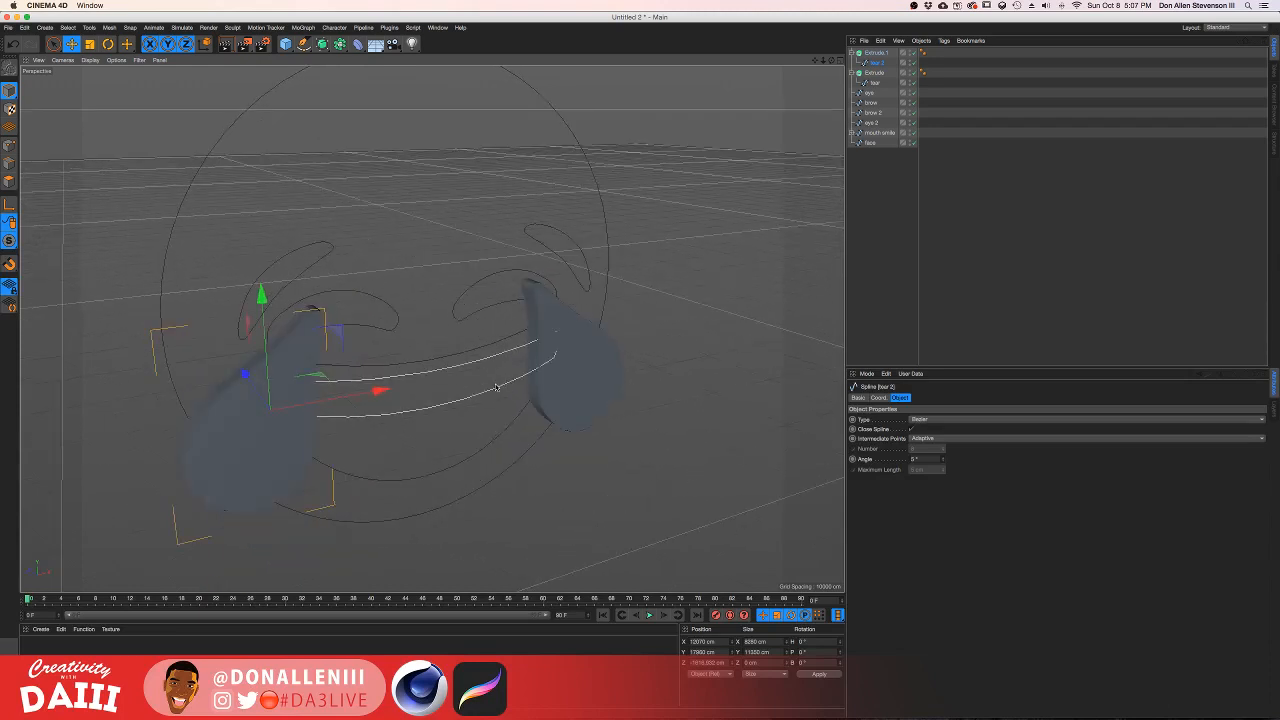
Step: Duplicate Extrude.1, delete the tear 2 spline from the copy, and duplicate the empty object until Extrude.2 through Extrude.5 exist
{"action": "left_click", "coordinate": [877, 54]}
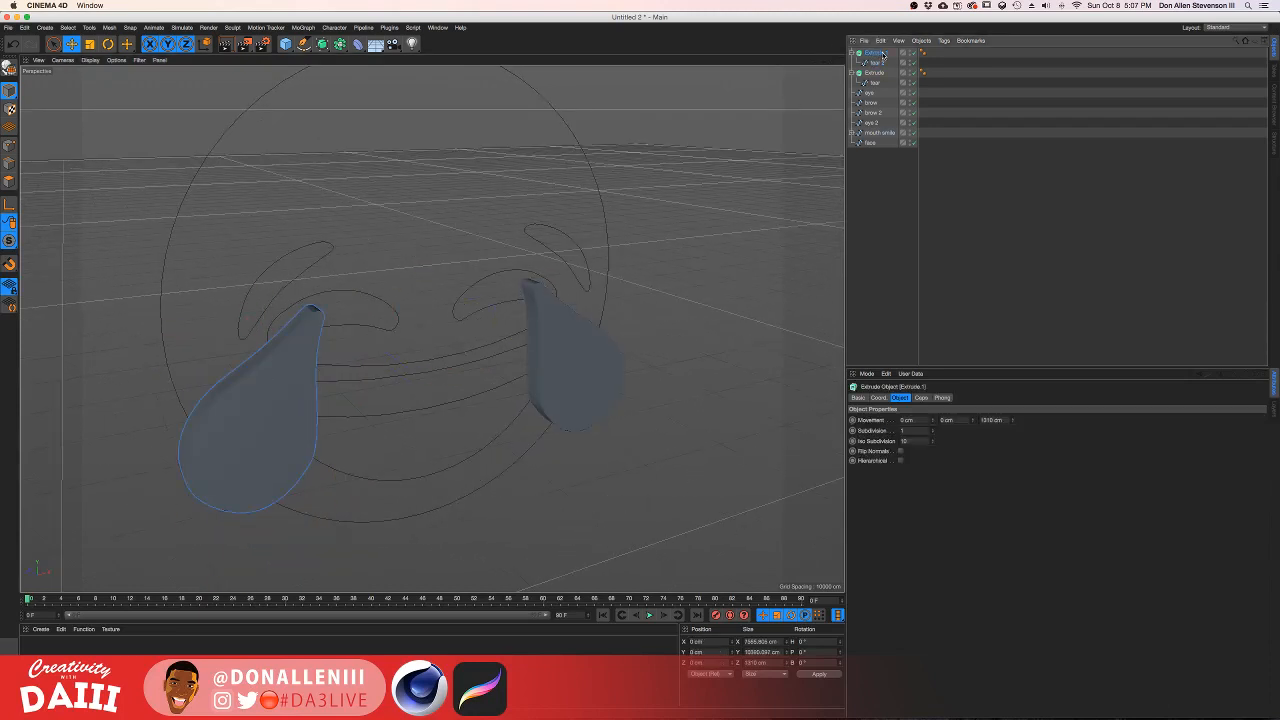
{"action": "left_click_drag", "start_coordinate": [877, 54], "coordinate": [876, 52], "text": "ctrl"}
{"action": "left_click", "coordinate": [876, 63]}
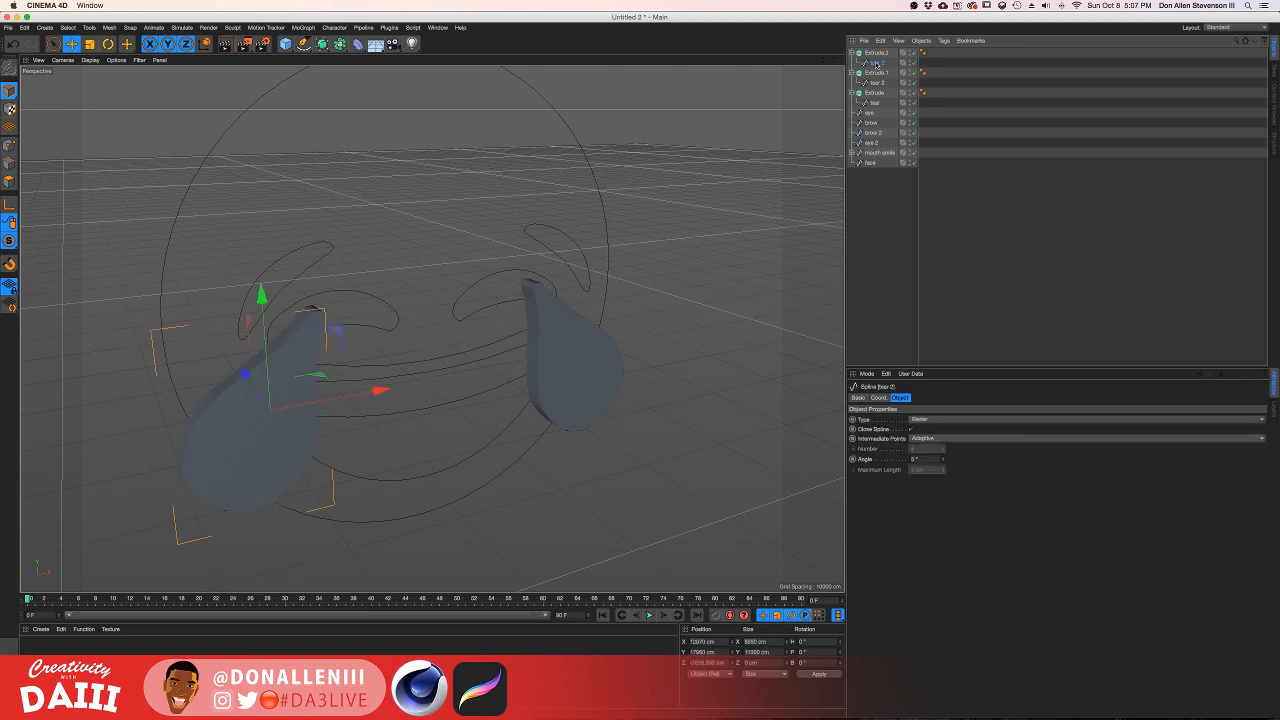
{"action": "key", "text": "Delete"}
{"action": "left_click_drag", "start_coordinate": [878, 54], "coordinate": [867, 55], "text": "ctrl"}
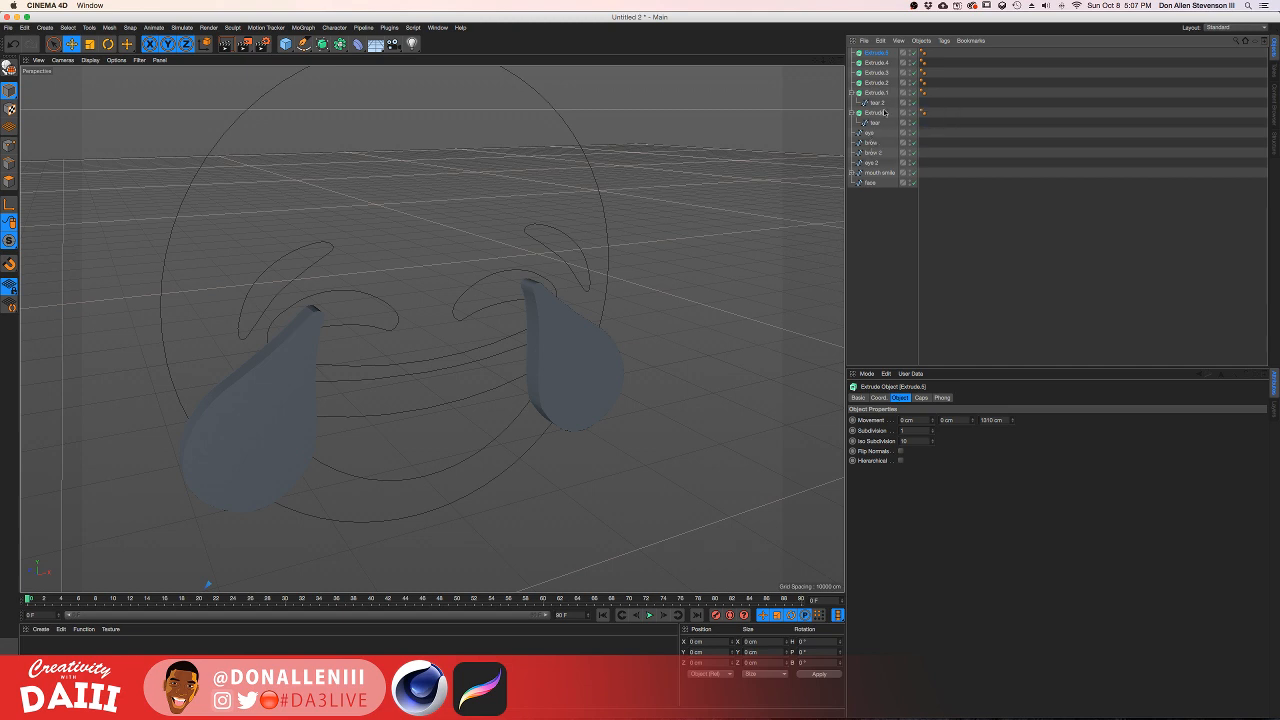
Step: Place the face spline under Extrude.5, the eye spline under Extrude.4 and the eye 2 spline under Extrude.3
{"action": "left_click_drag", "start_coordinate": [873, 184], "coordinate": [877, 55]}
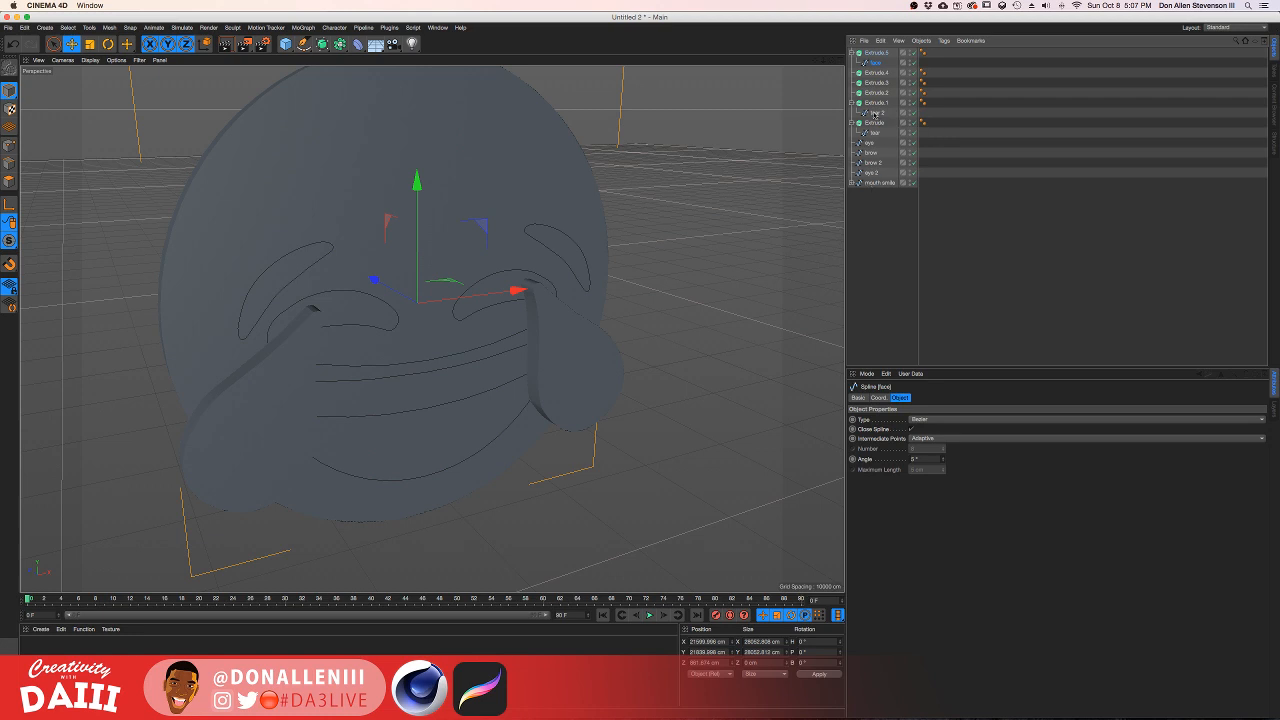
{"action": "left_click", "coordinate": [871, 174]}
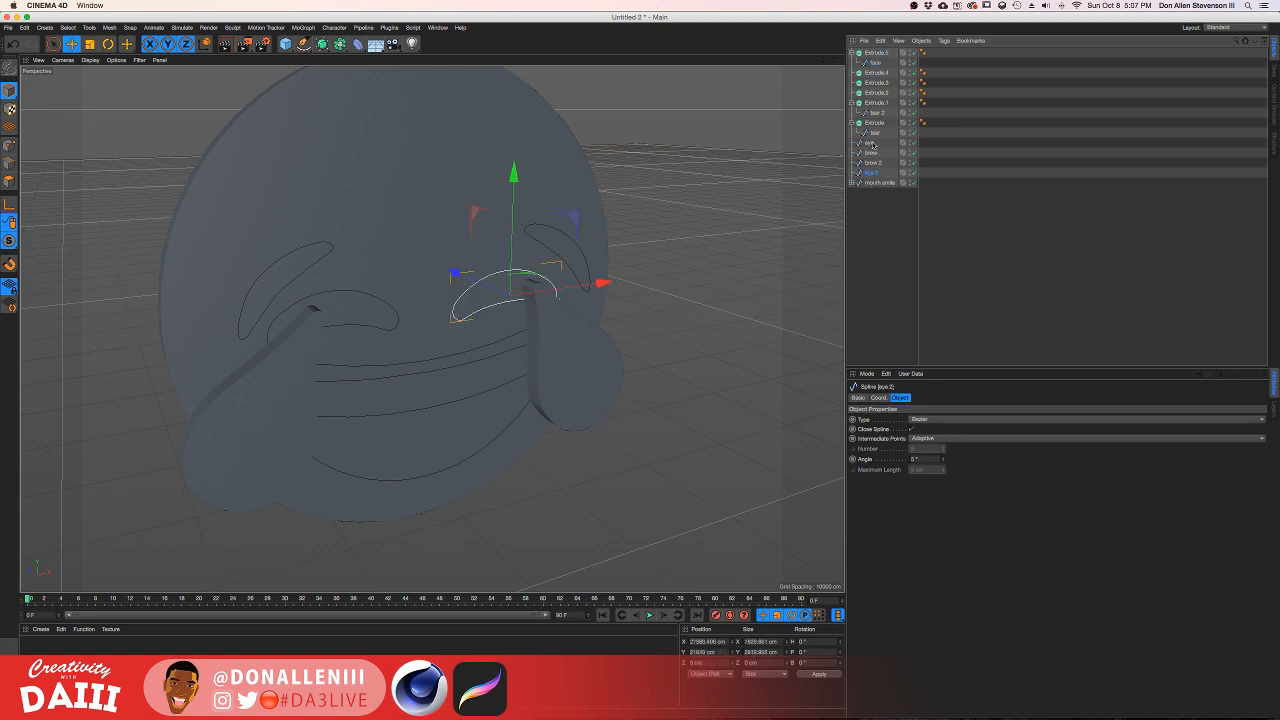
{"action": "left_click_drag", "start_coordinate": [872, 145], "coordinate": [877, 131]}
{"action": "left_click_drag", "start_coordinate": [877, 77], "coordinate": [875, 76]}
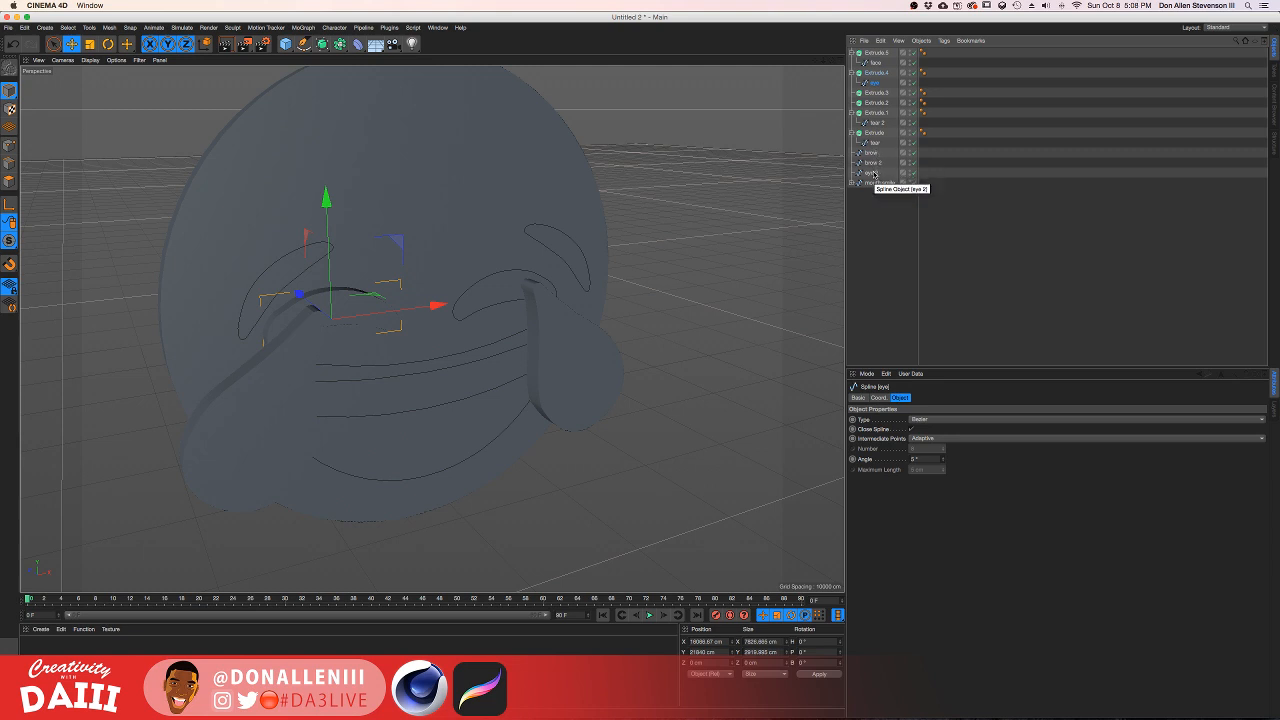
{"action": "left_click_drag", "start_coordinate": [874, 172], "coordinate": [879, 93]}
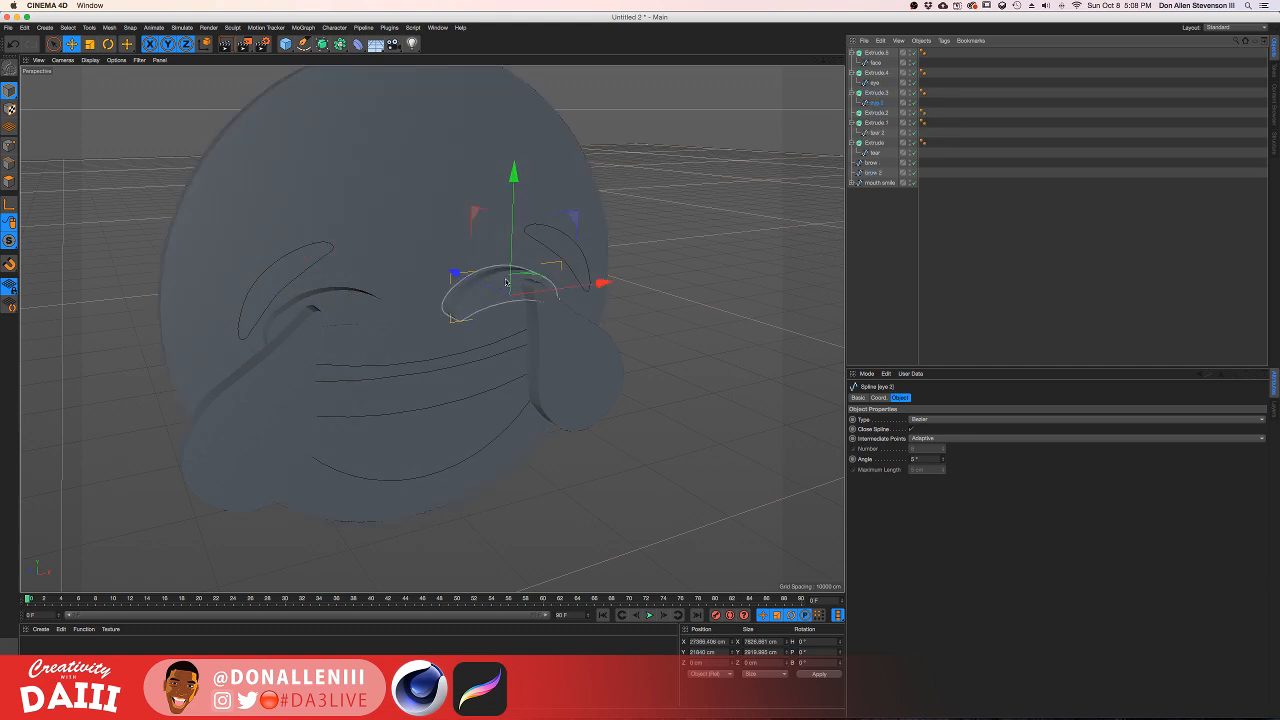
Step: Increase the Z movement of the face's Extrude object to about 5900 cm to thicken the face disc
{"action": "left_click_drag", "start_coordinate": [437, 293], "coordinate": [411, 257], "text": "alt"}
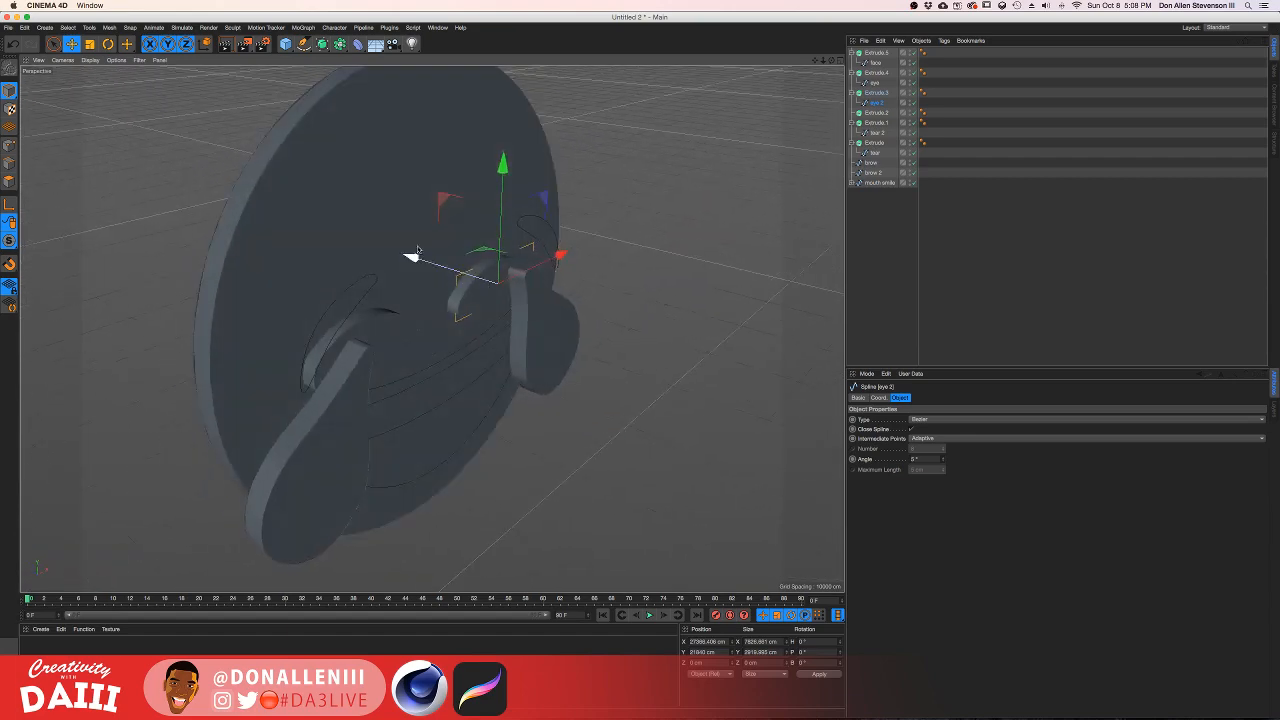
{"action": "left_click", "coordinate": [340, 227]}
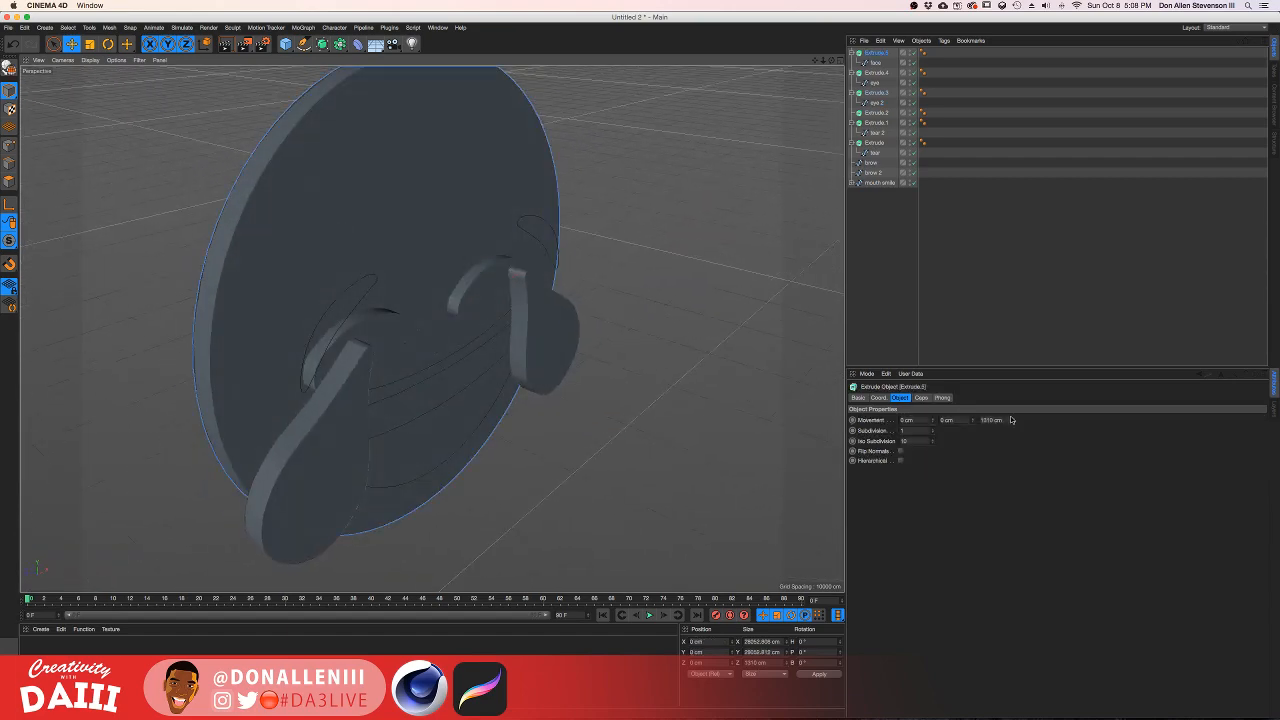
{"action": "left_click_drag", "start_coordinate": [1011, 420], "coordinate": [1011, 390]}
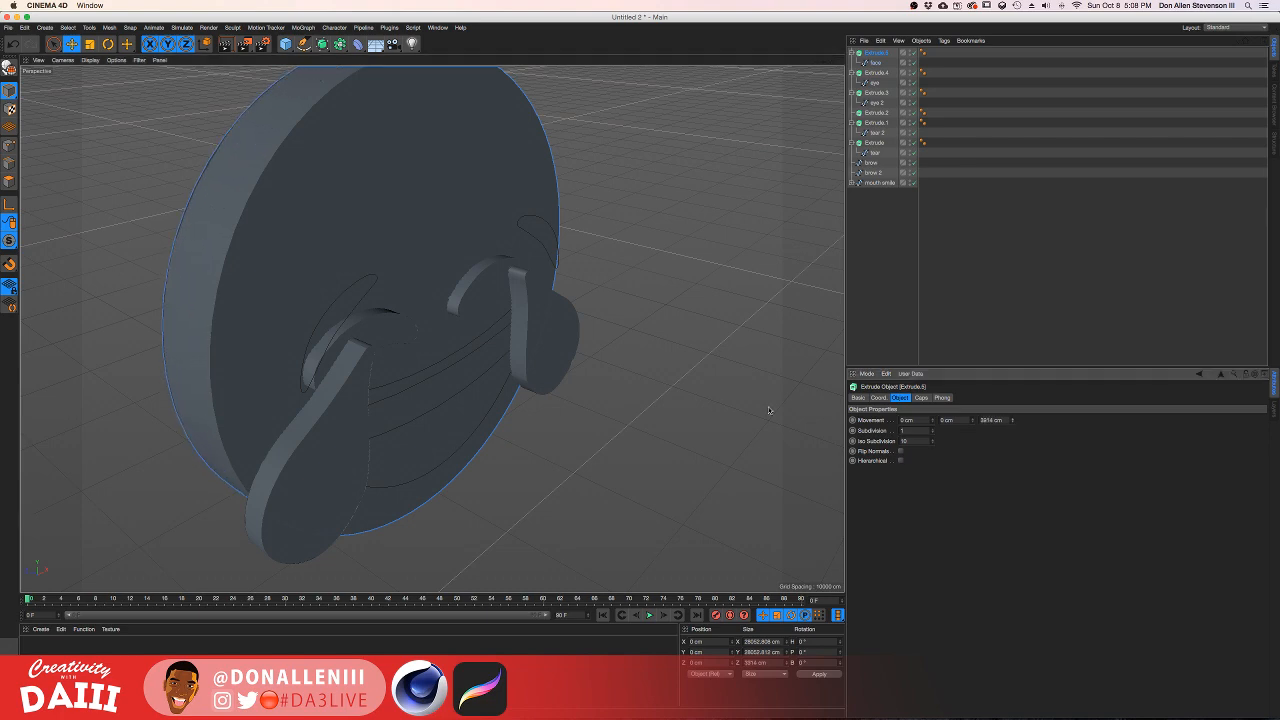
{"action": "left_click_drag", "start_coordinate": [406, 294], "coordinate": [341, 282], "text": "alt"}
{"action": "left_click_drag", "start_coordinate": [436, 289], "coordinate": [490, 364], "text": "alt"}
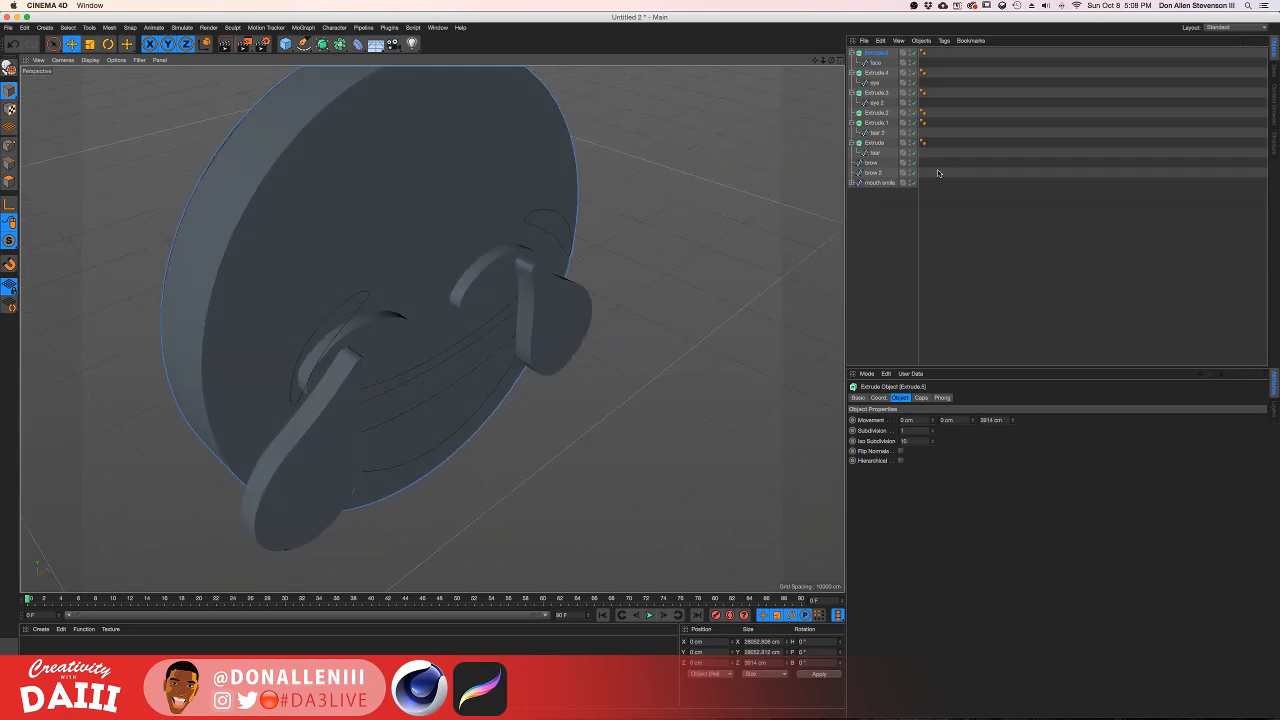
Step: Duplicate the empty Extrude.2 object to have another extrude ready for the remaining splines
{"action": "left_click", "coordinate": [879, 113]}
{"action": "left_click_drag", "start_coordinate": [871, 117], "coordinate": [871, 119], "text": "ctrl"}
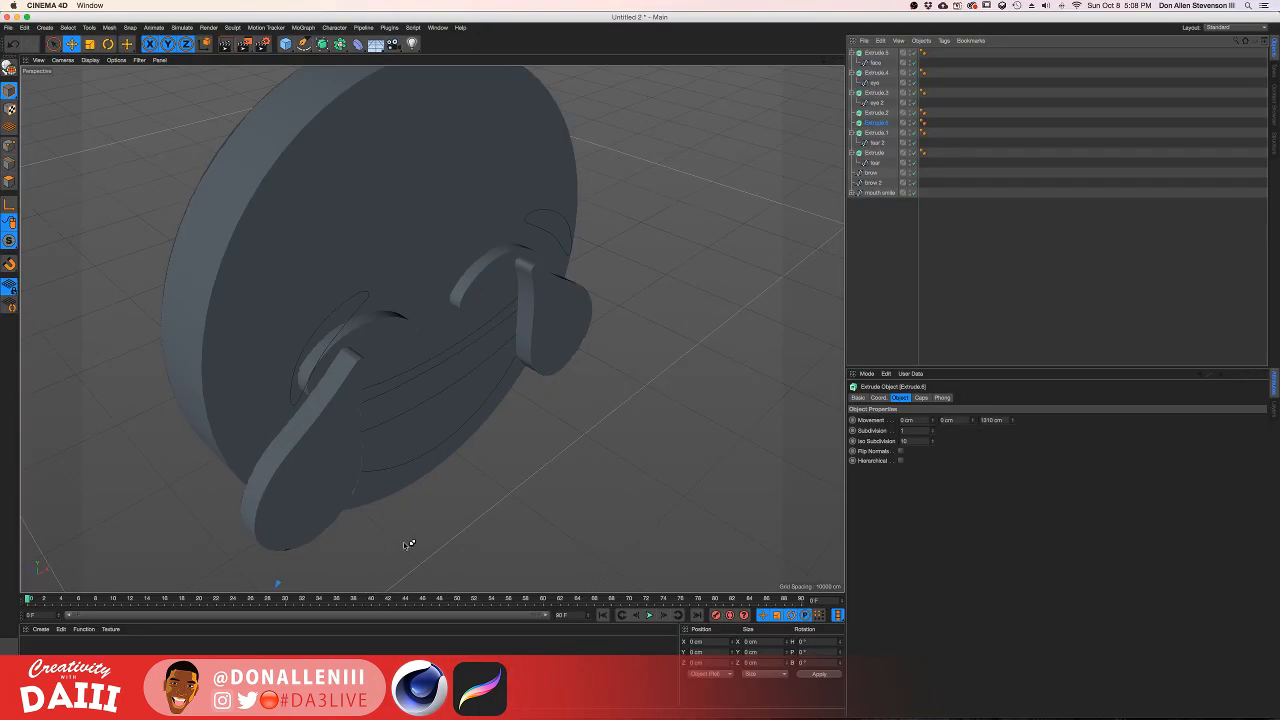
{"action": "left_click_drag", "start_coordinate": [485, 283], "coordinate": [429, 241], "text": "alt"}
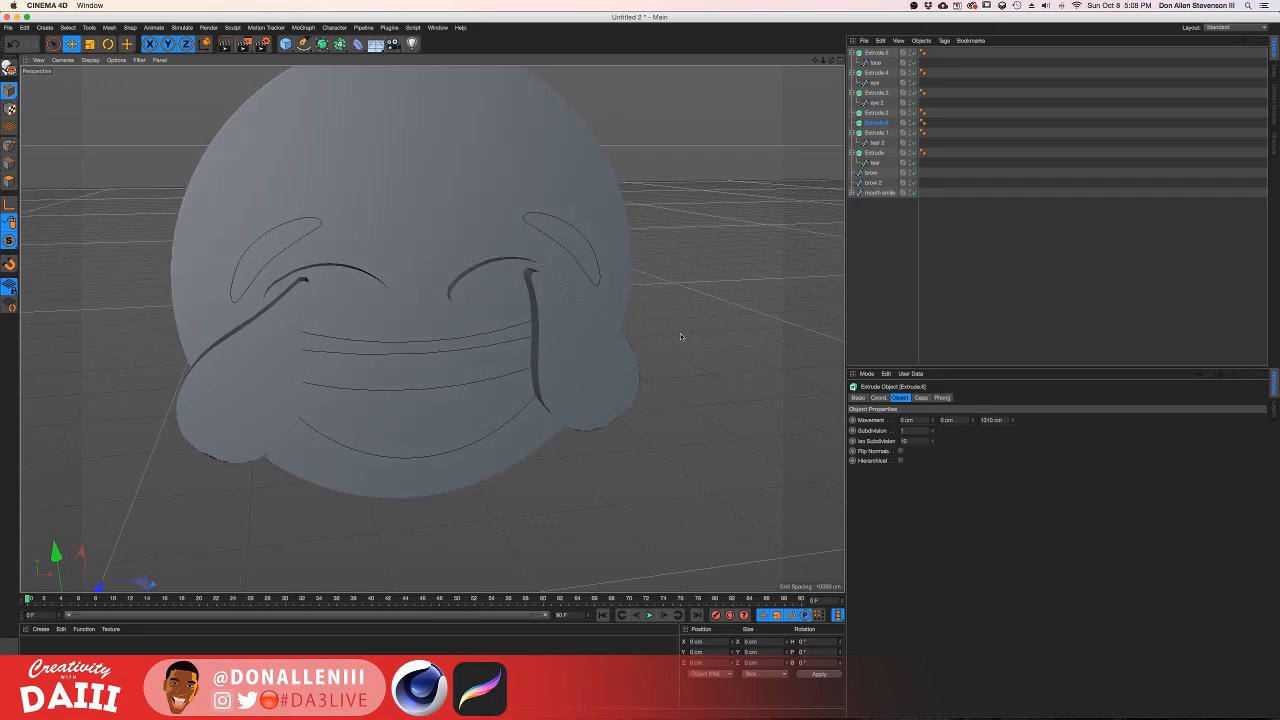
Step: Switch to Adobe Illustrator, show the reference image on Layer 5, and hide the vector layers above it
{"action": "key", "text": "ctrl+Up"}
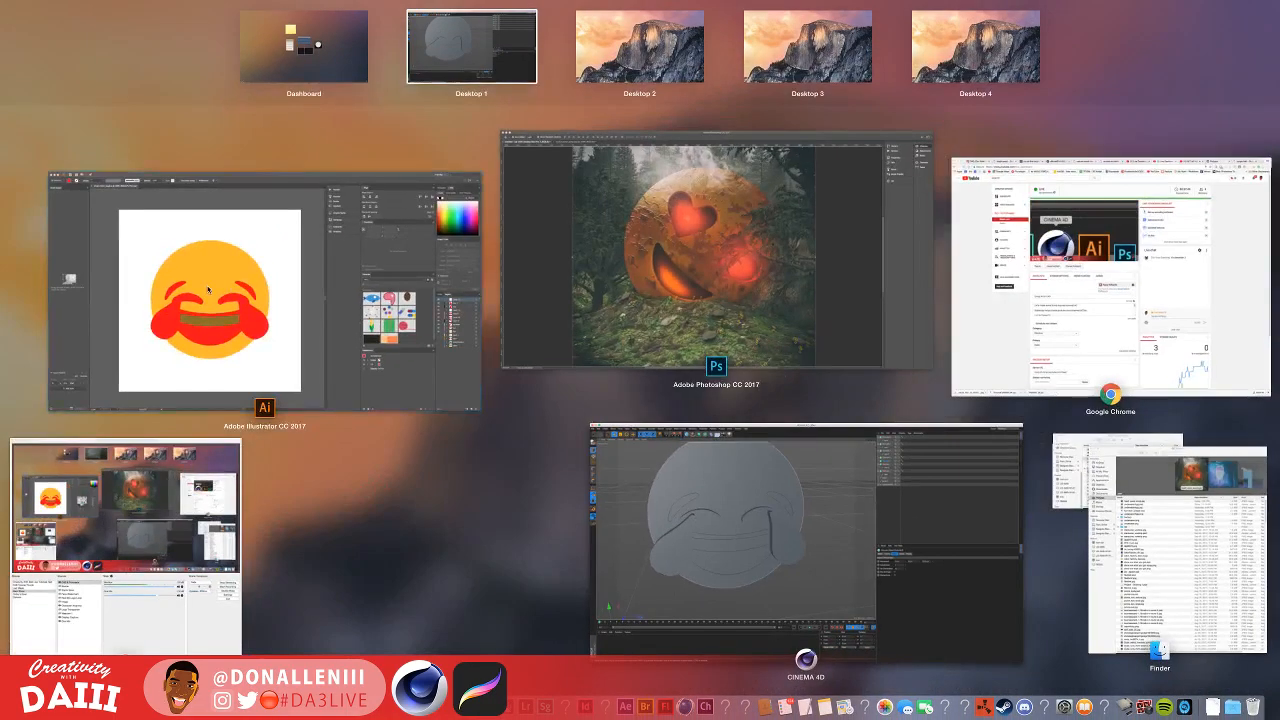
{"action": "left_click", "coordinate": [474, 294]}
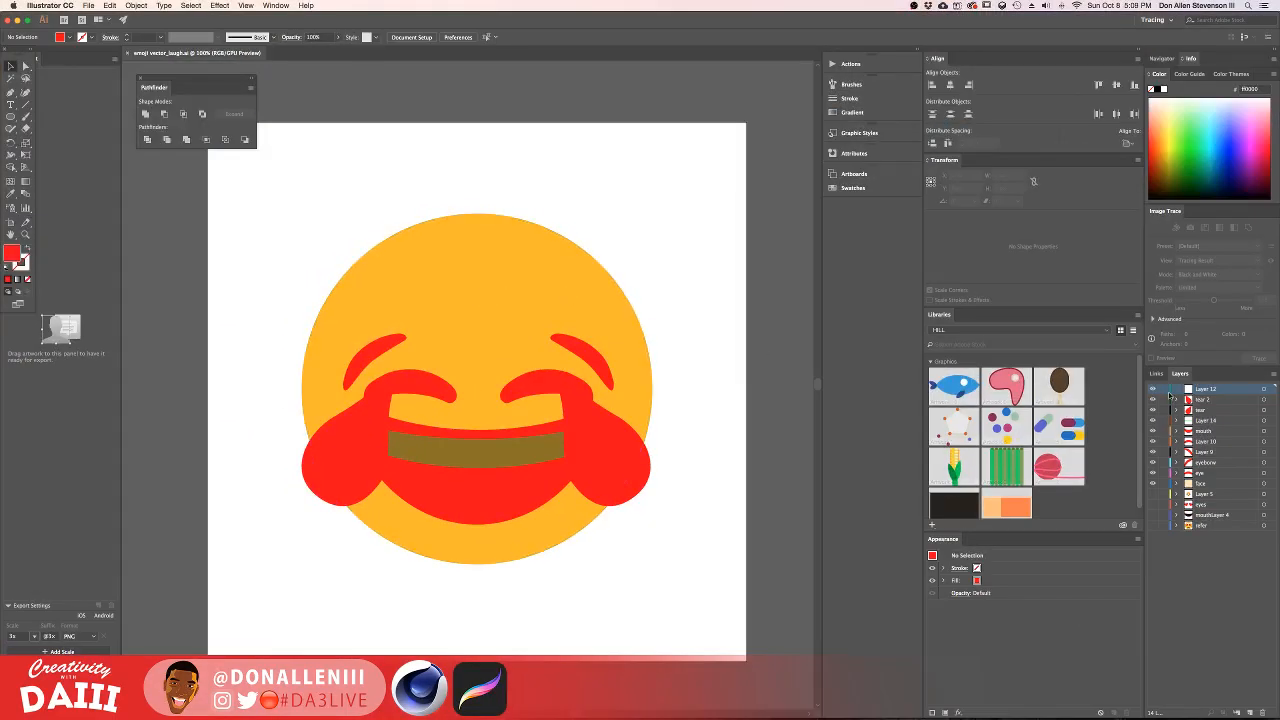
{"action": "left_click", "coordinate": [1152, 494]}
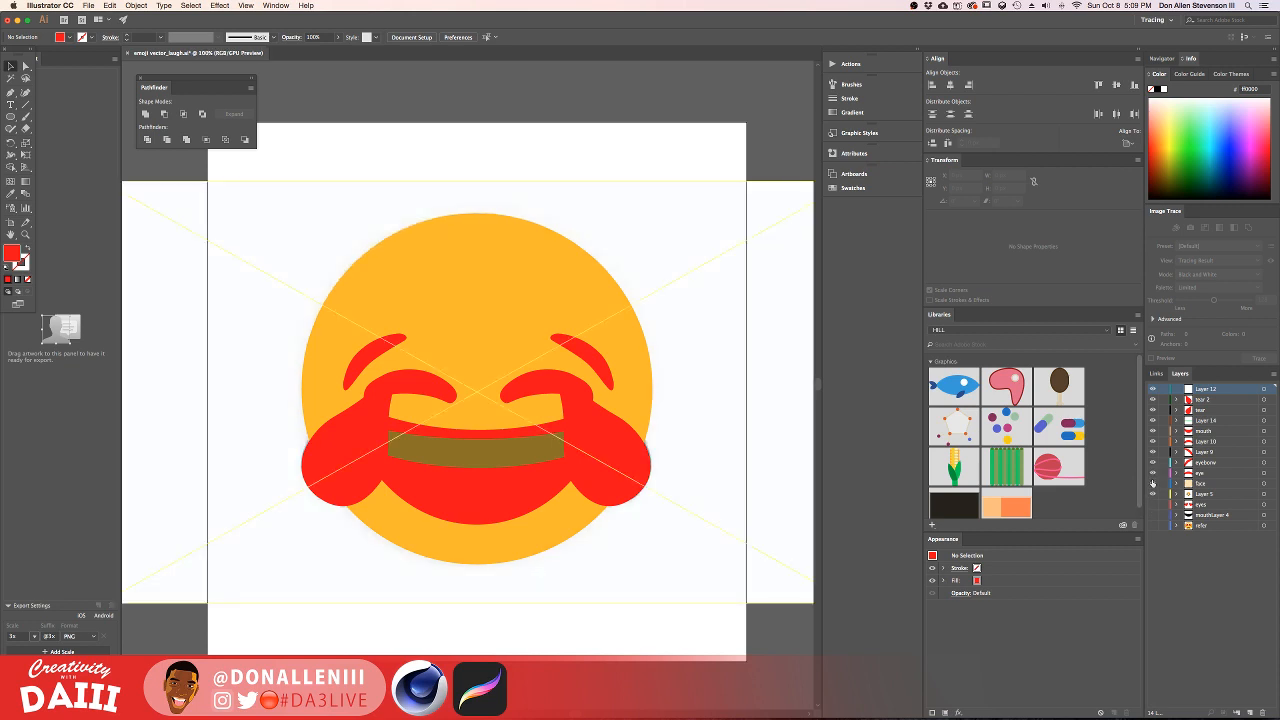
{"action": "left_click", "coordinate": [1155, 391]}
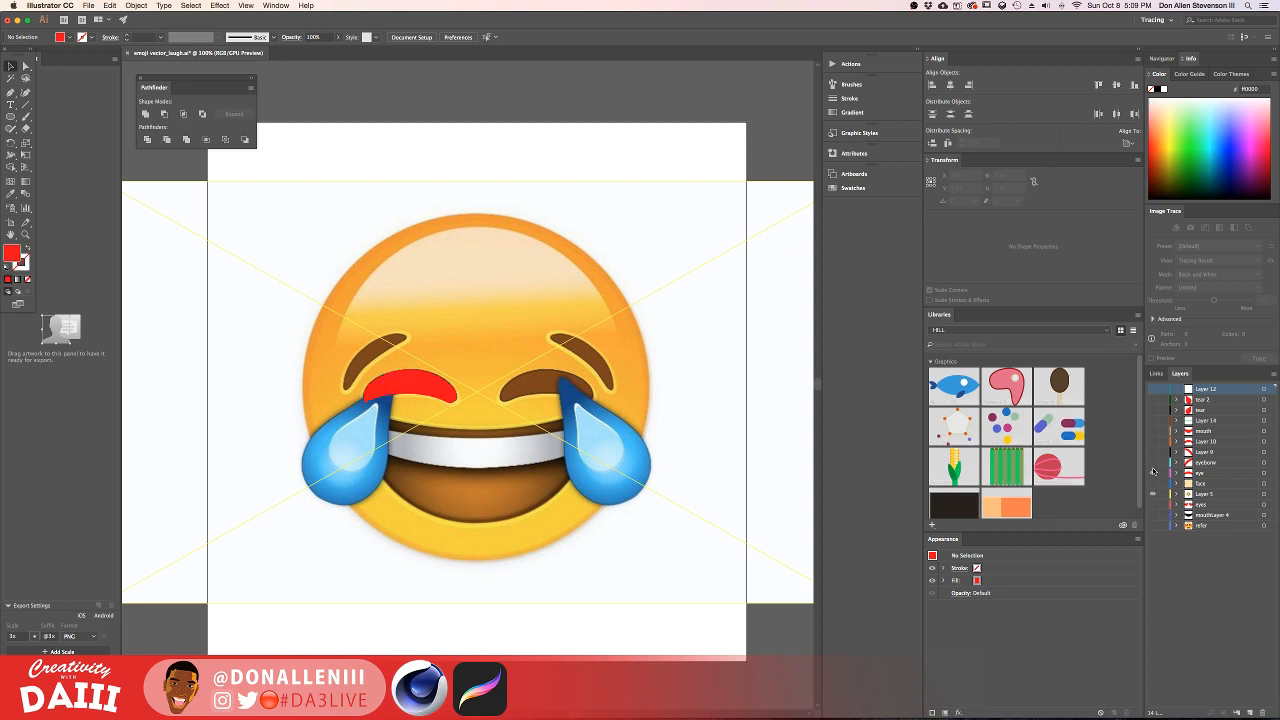
Step: Show the eye, eyebrow, mouth and tear layers over the reference with the face layer hidden, and select the linked reference image
{"action": "left_click", "coordinate": [1153, 472]}
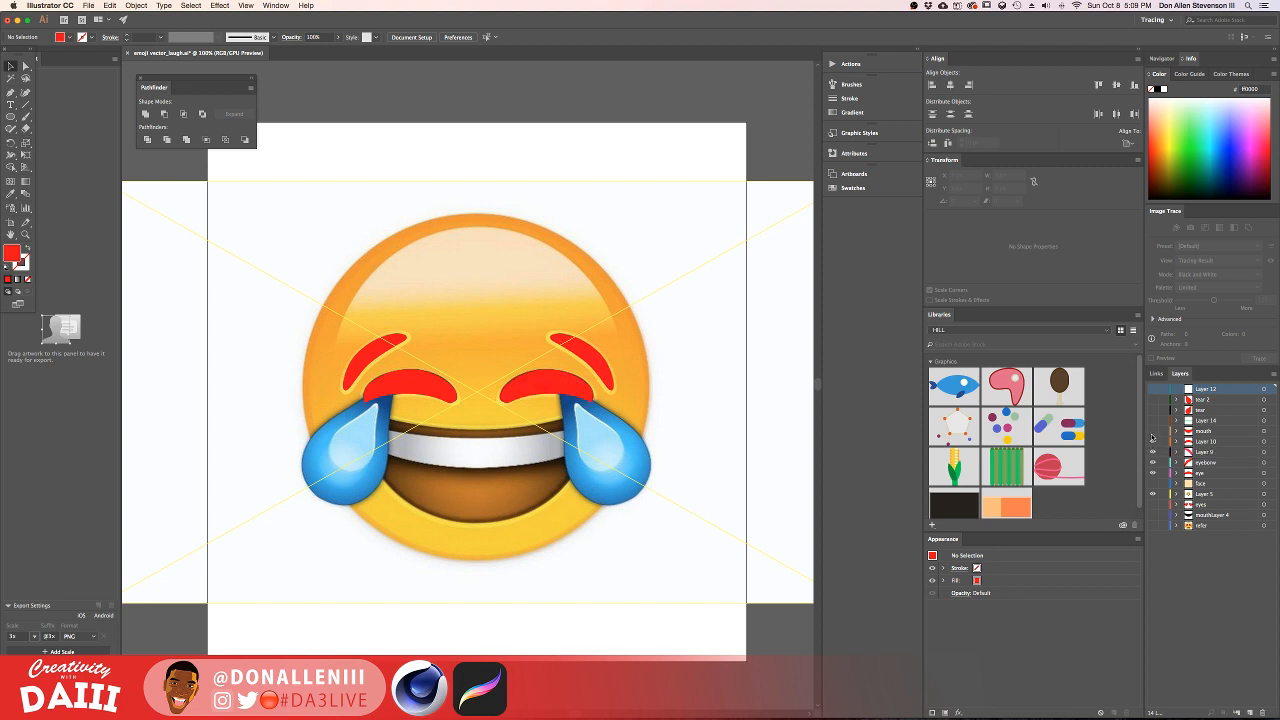
{"action": "left_click", "coordinate": [1152, 440]}
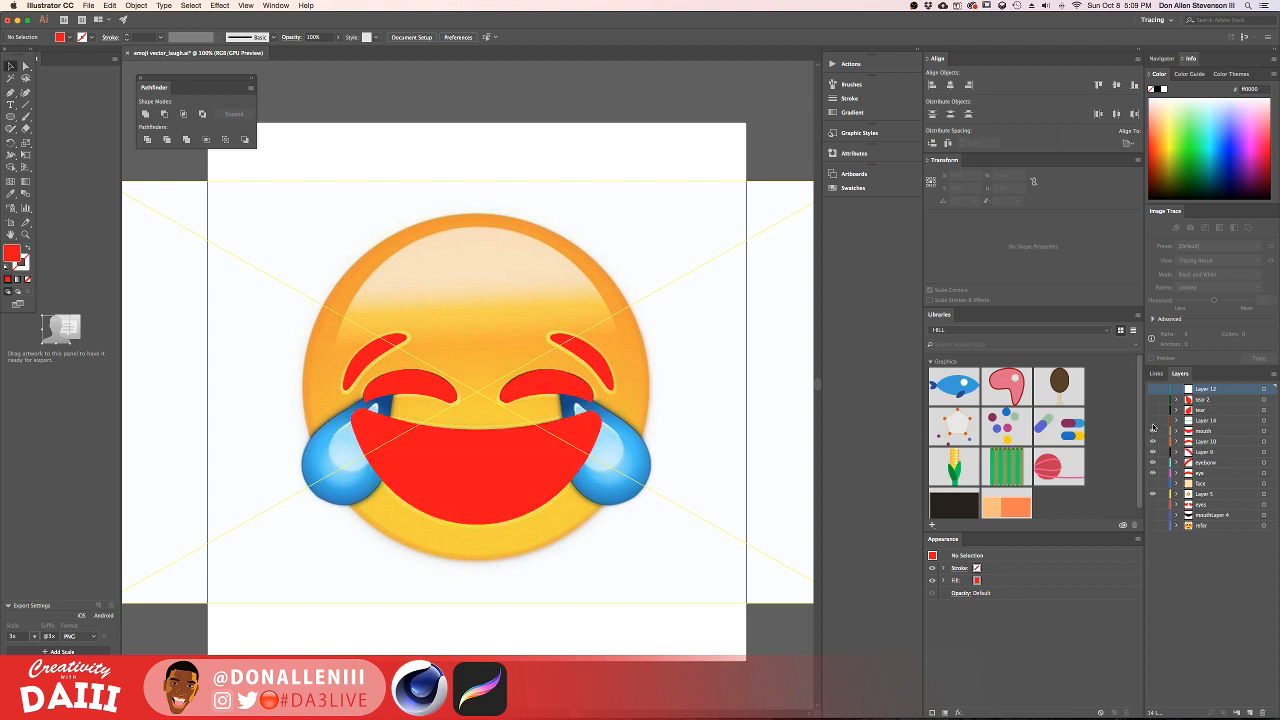
{"action": "left_click", "coordinate": [1152, 420]}
{"action": "left_click", "coordinate": [1153, 410]}
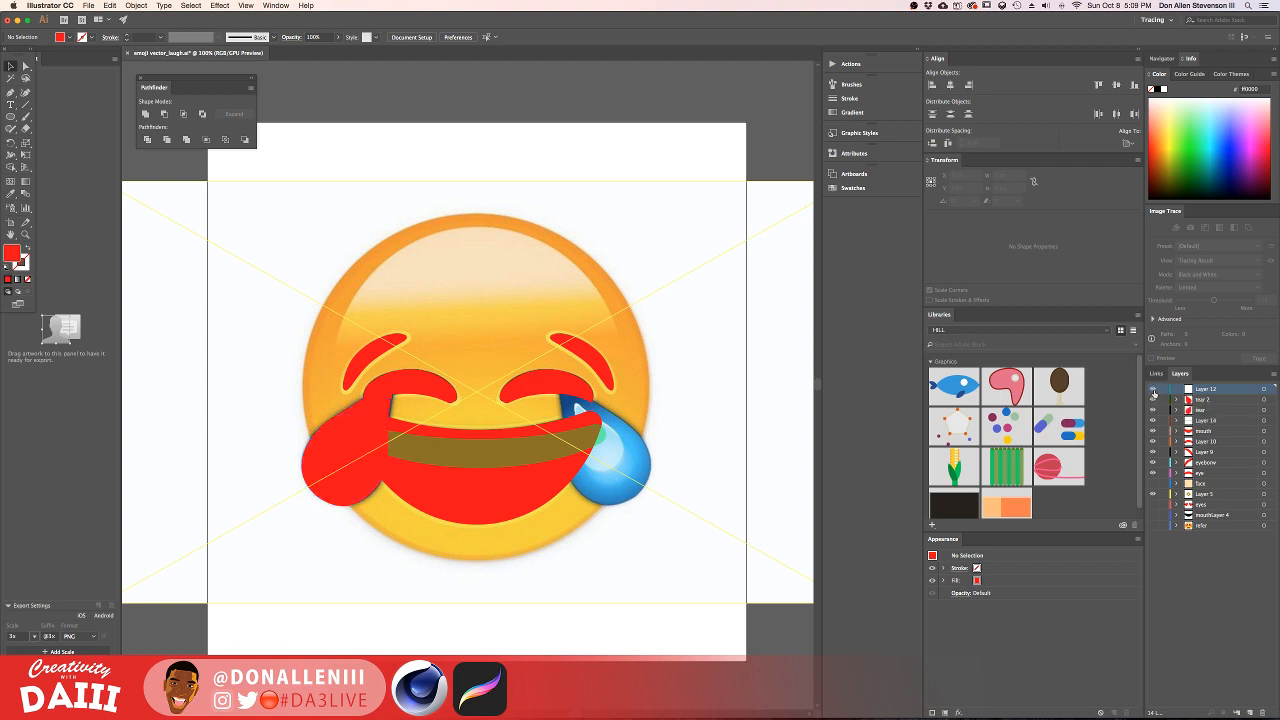
{"action": "left_click", "coordinate": [1153, 398]}
{"action": "left_click", "coordinate": [700, 328]}
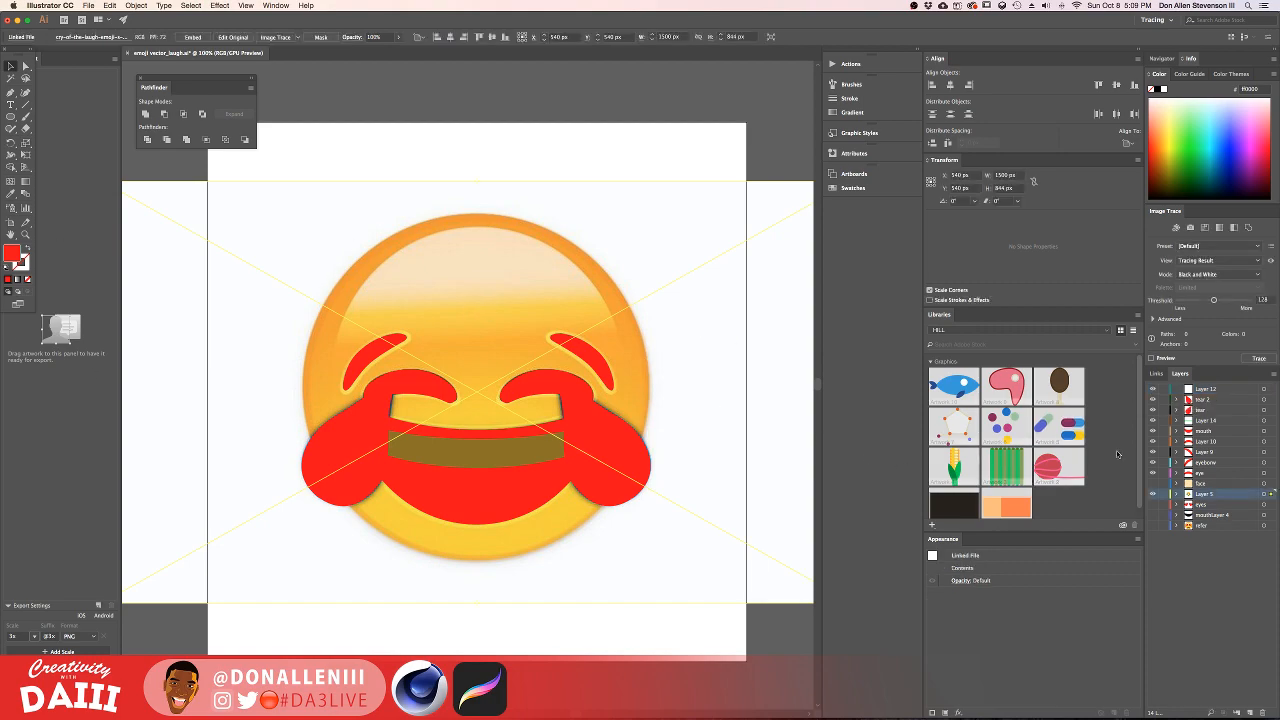
Step: Make the face layer visible again in the Illustrator artwork and switch back to Cinema 4D
{"action": "left_click", "coordinate": [1152, 494]}
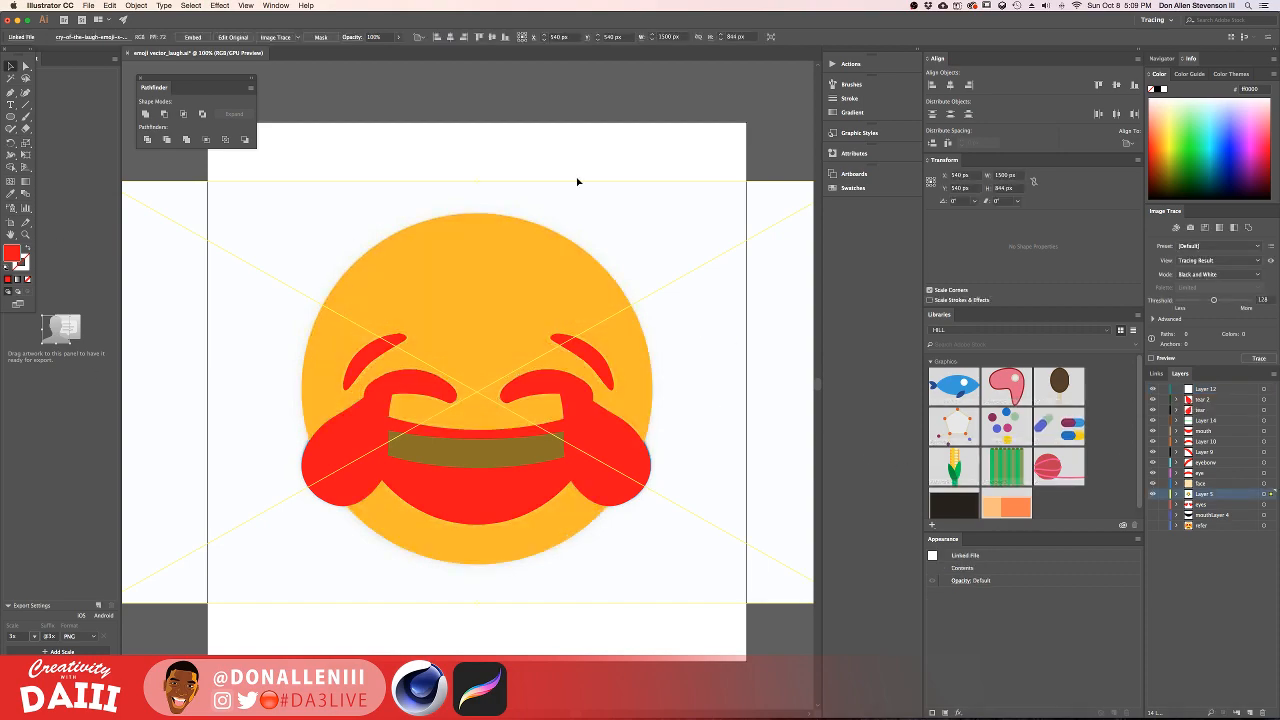
{"action": "key", "text": "ctrl+Up"}
{"action": "left_click", "coordinate": [172, 272]}
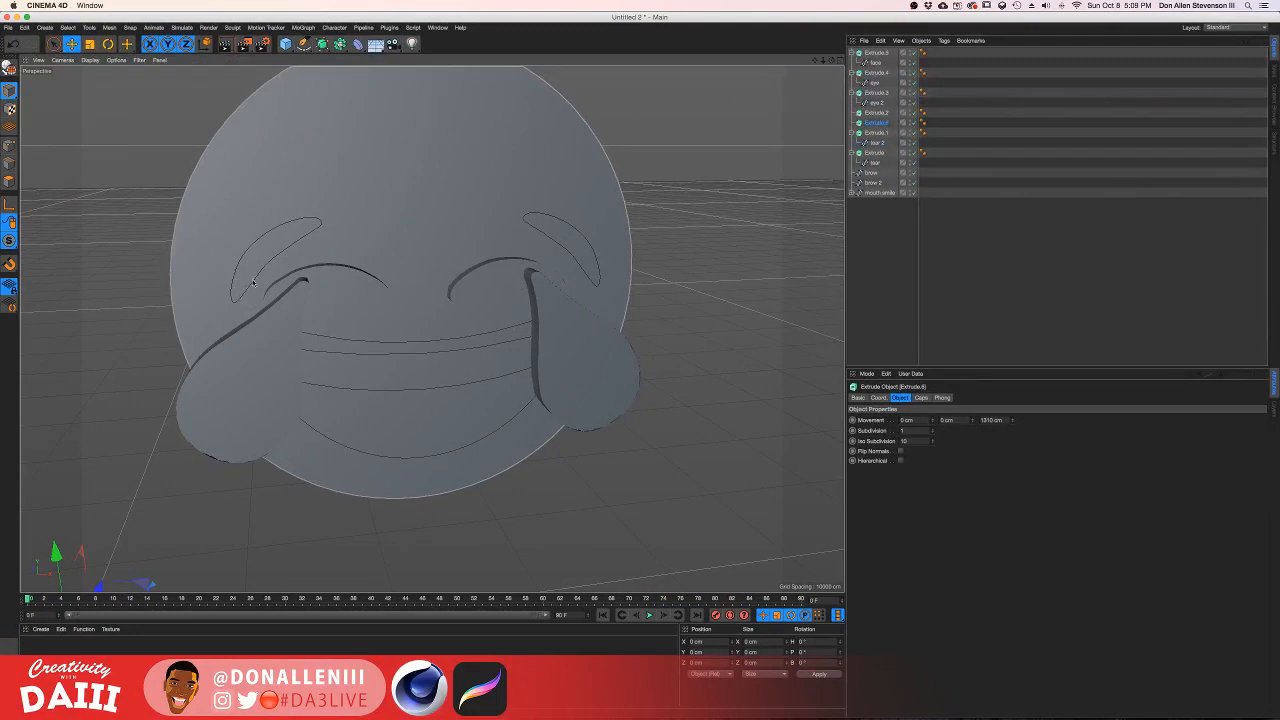
Step: Duplicate the empty Extrude object and nest the brow and brow 2 splines each in their own Extrude
{"action": "mouse_move", "coordinate": [253, 283]}
{"action": "left_mouse_down", "text": "alt"}
{"action": "mouse_move", "coordinate": [503, 276]}
{"action": "mouse_move", "coordinate": [530, 255]}
{"action": "left_mouse_up", "text": "alt"}
{"action": "left_click", "coordinate": [541, 251]}
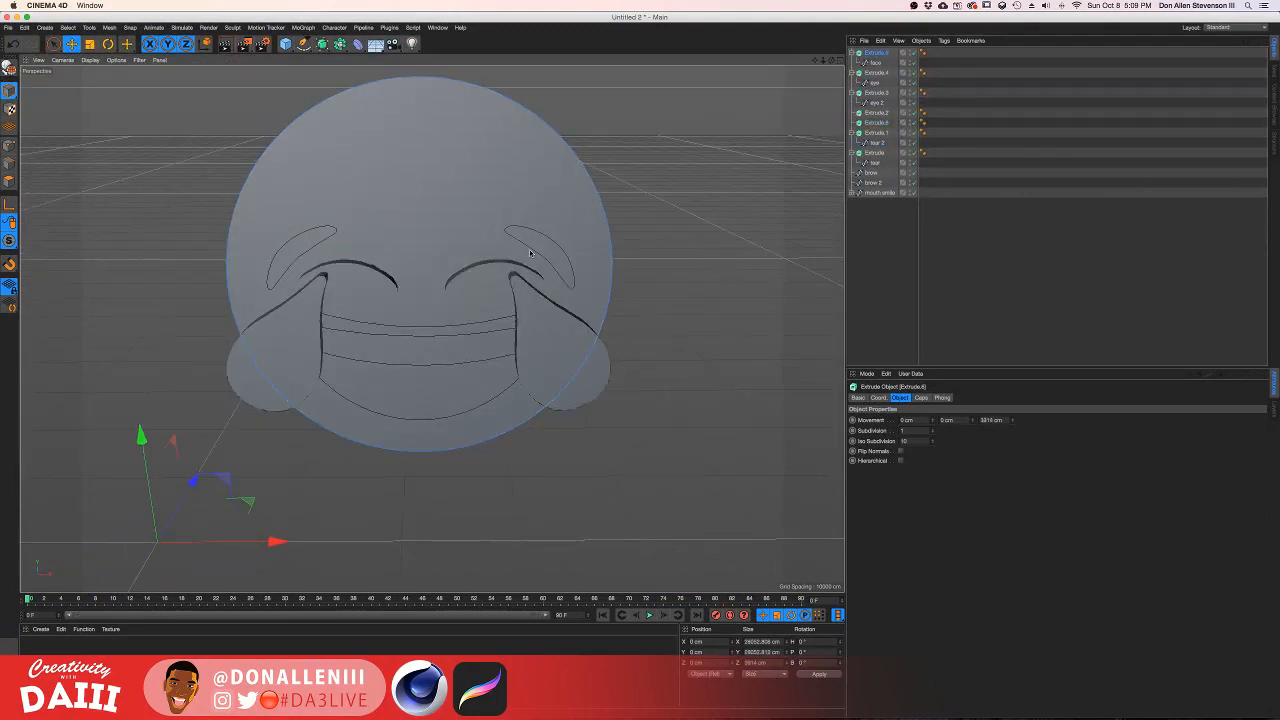
{"action": "left_click_drag", "start_coordinate": [875, 123], "coordinate": [872, 118], "text": "ctrl"}
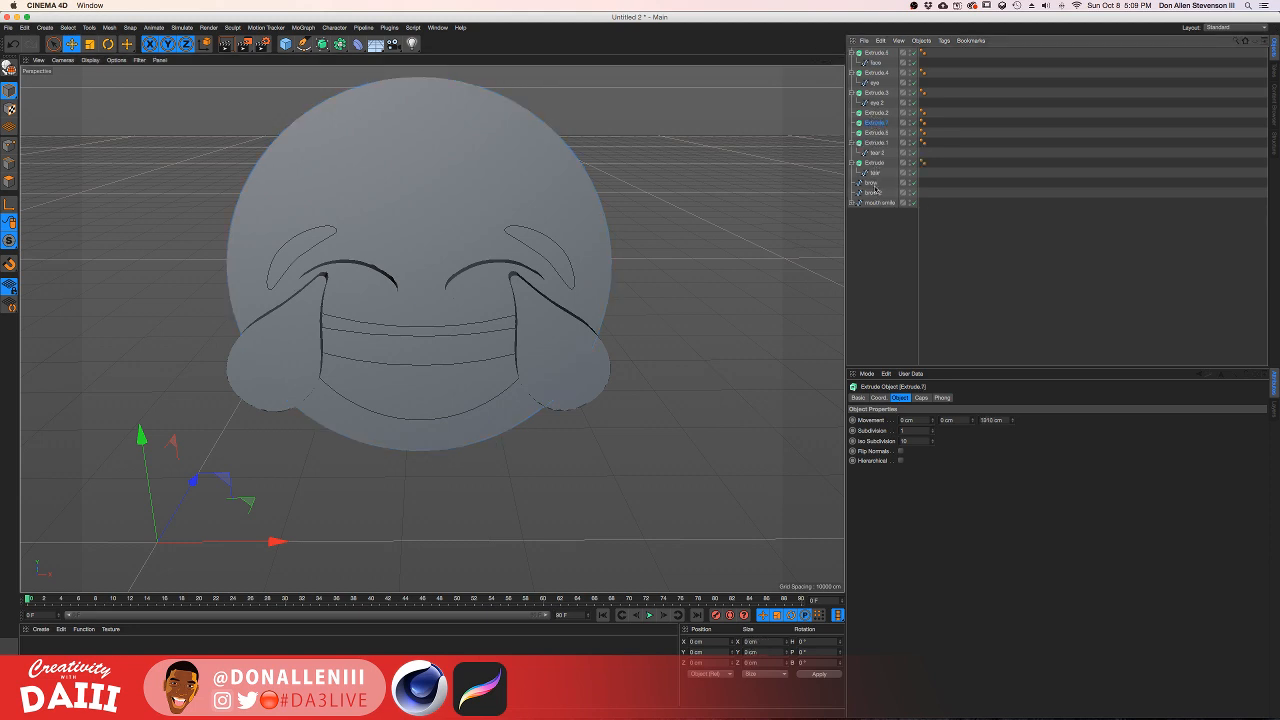
{"action": "left_click_drag", "start_coordinate": [875, 118], "coordinate": [875, 118]}
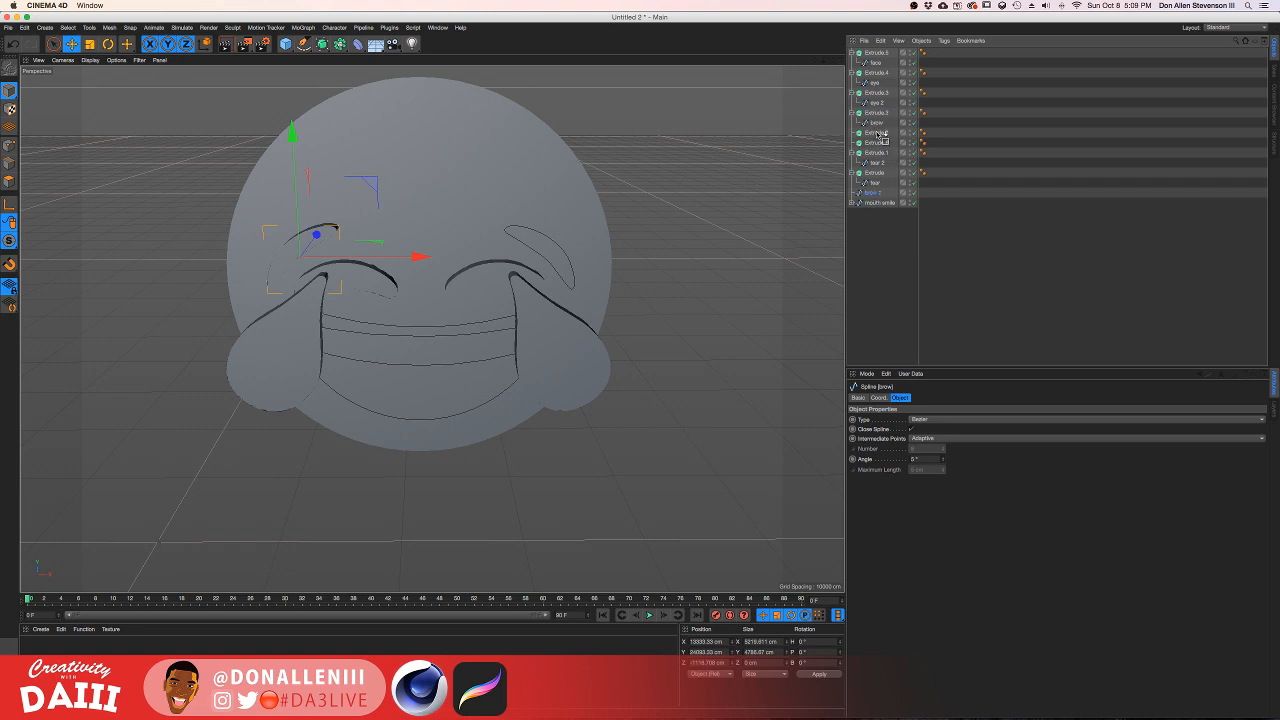
{"action": "left_click_drag", "start_coordinate": [402, 259], "coordinate": [493, 330], "text": "alt"}
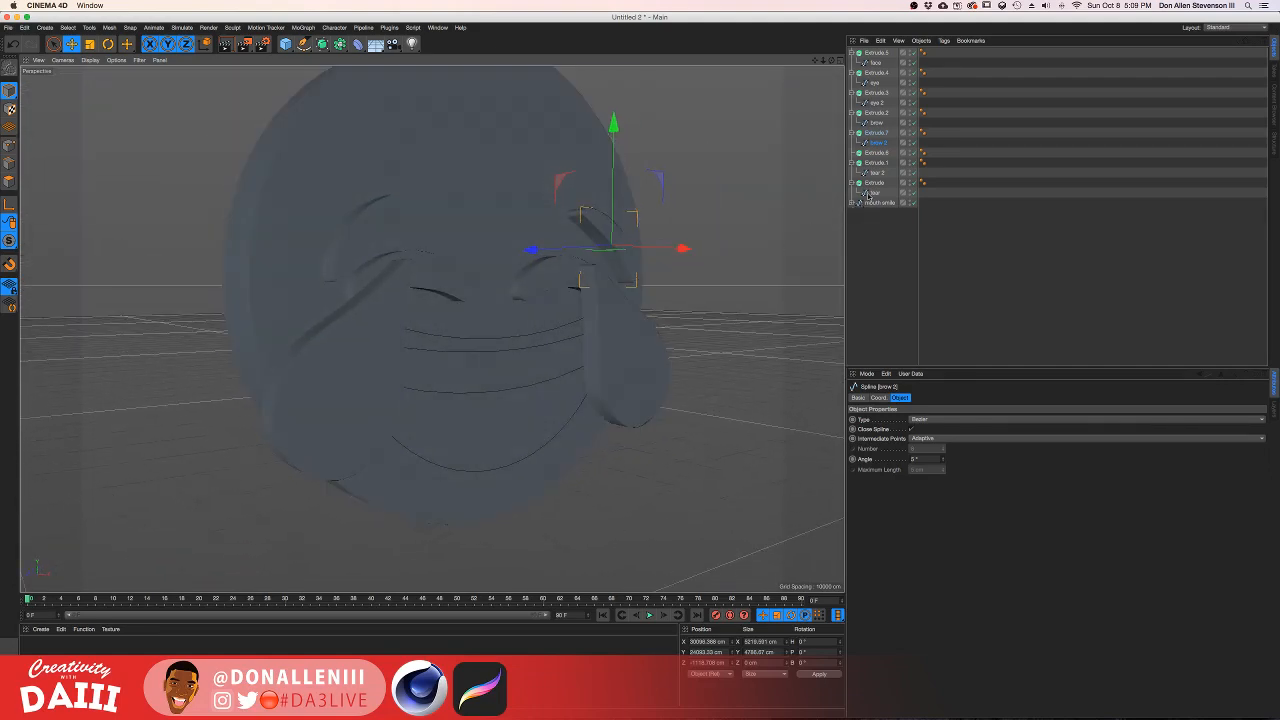
Step: Duplicate the remaining empty Extrude object and nest the mouth smile spline inside one of the two
{"action": "left_click", "coordinate": [877, 153]}
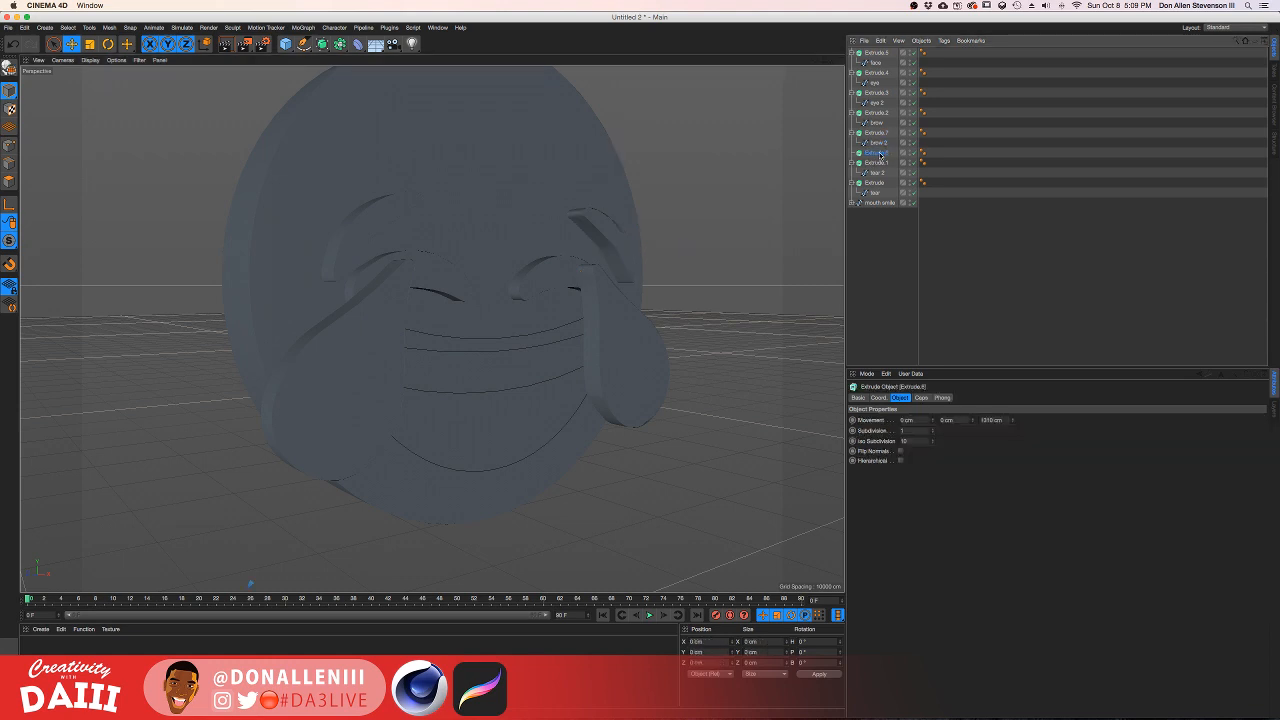
{"action": "left_click_drag", "start_coordinate": [877, 162], "coordinate": [874, 161], "text": "ctrl"}
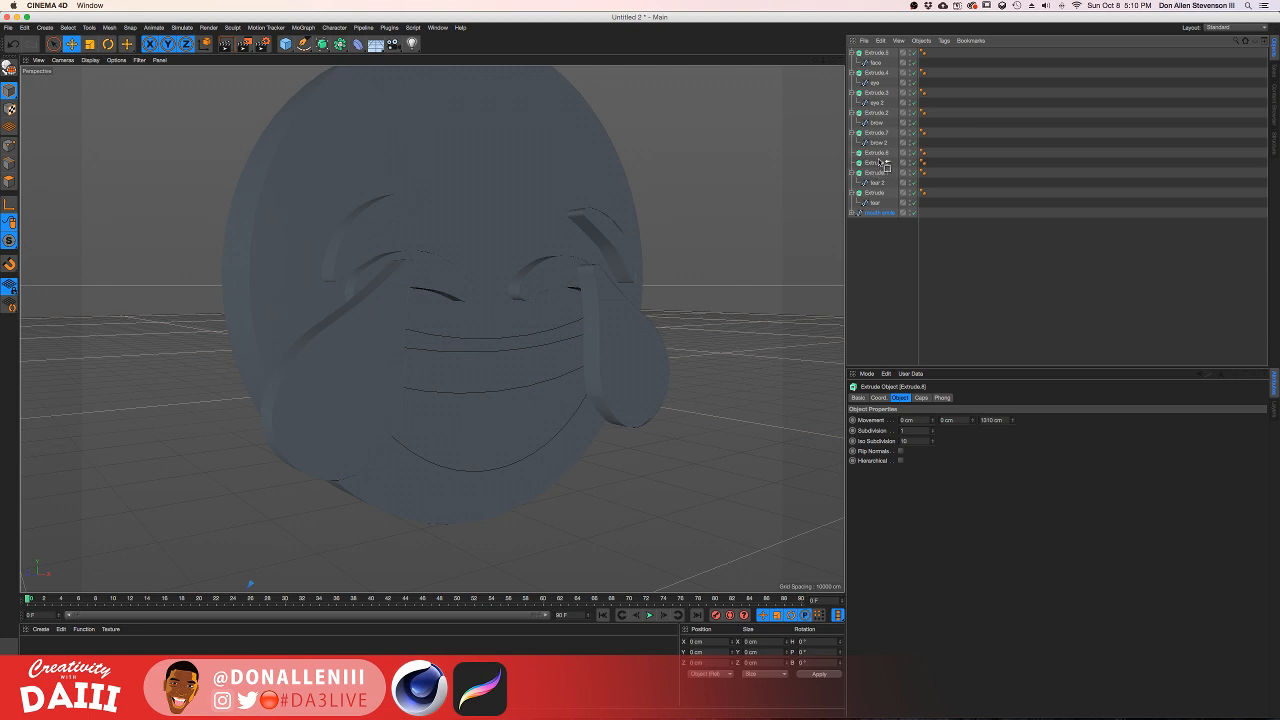
{"action": "left_click_drag", "start_coordinate": [870, 155], "coordinate": [876, 153]}
{"action": "left_click_drag", "start_coordinate": [440, 340], "coordinate": [375, 330], "text": "alt"}
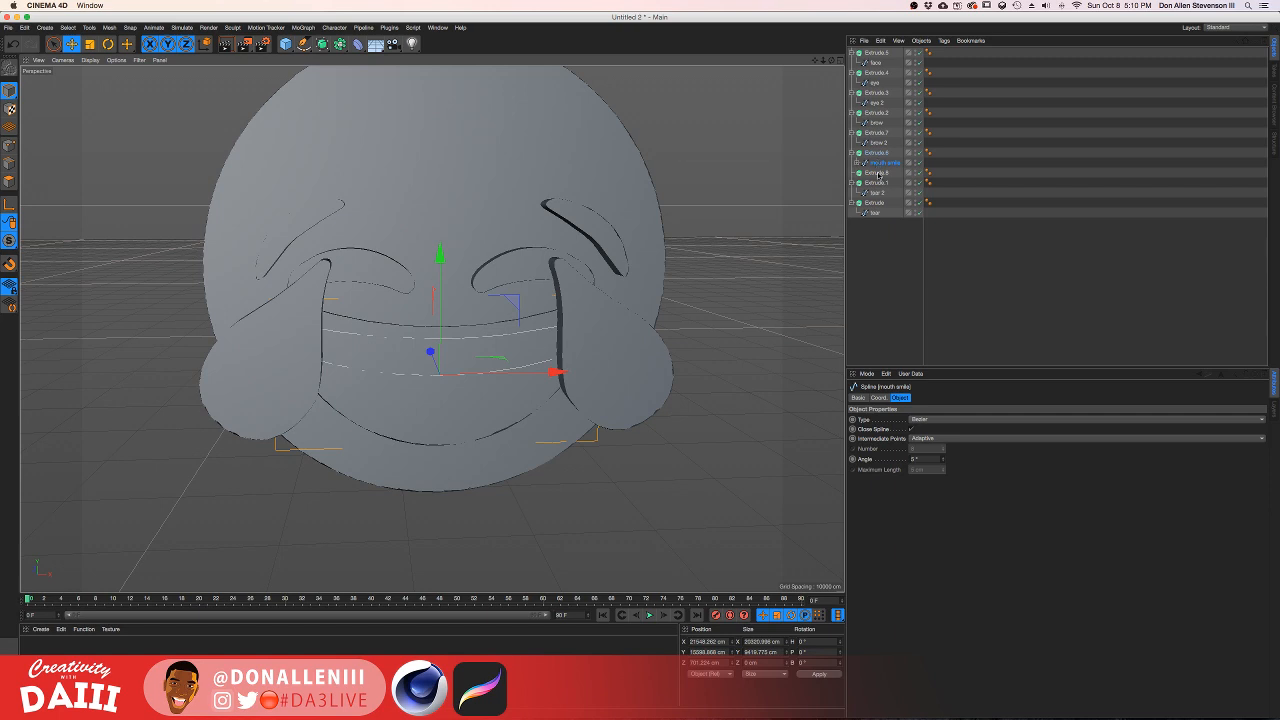
Step: Expand the mouth smile spline and move its nested path into the remaining empty Extrude object
{"action": "left_click", "coordinate": [877, 173]}
{"action": "left_click", "coordinate": [875, 193]}
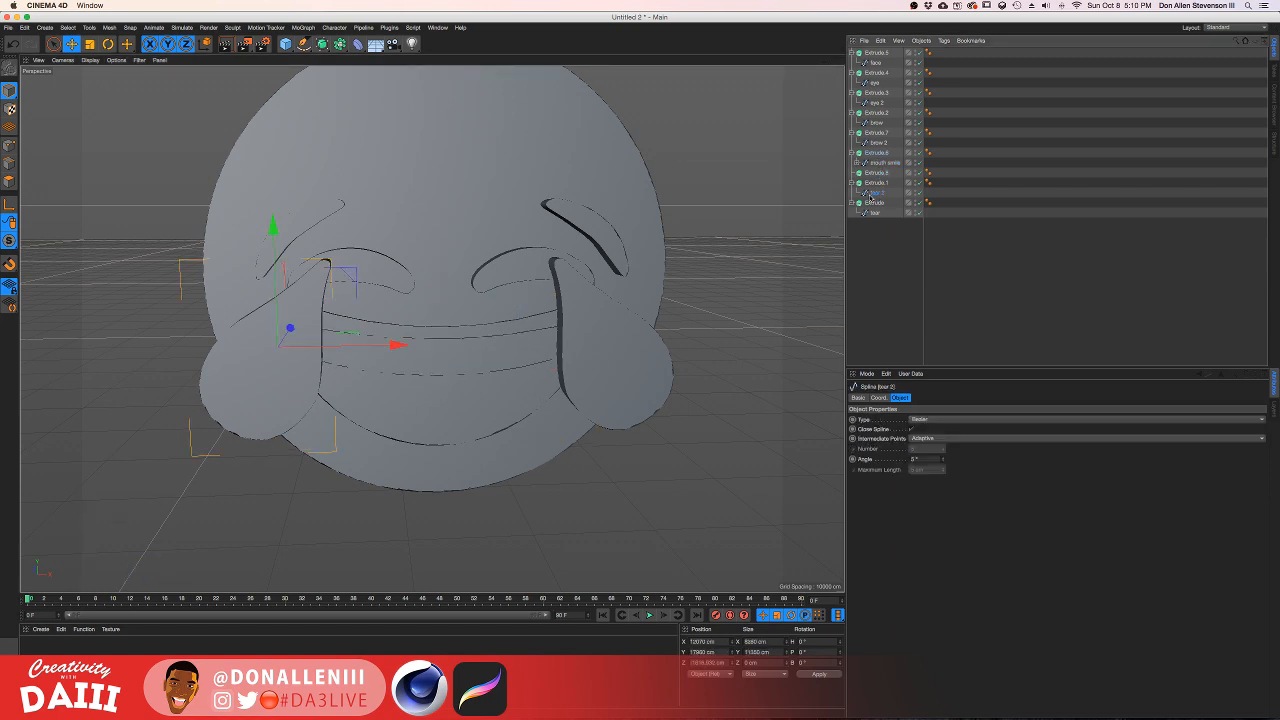
{"action": "left_click_drag", "start_coordinate": [573, 231], "coordinate": [494, 386], "text": "alt"}
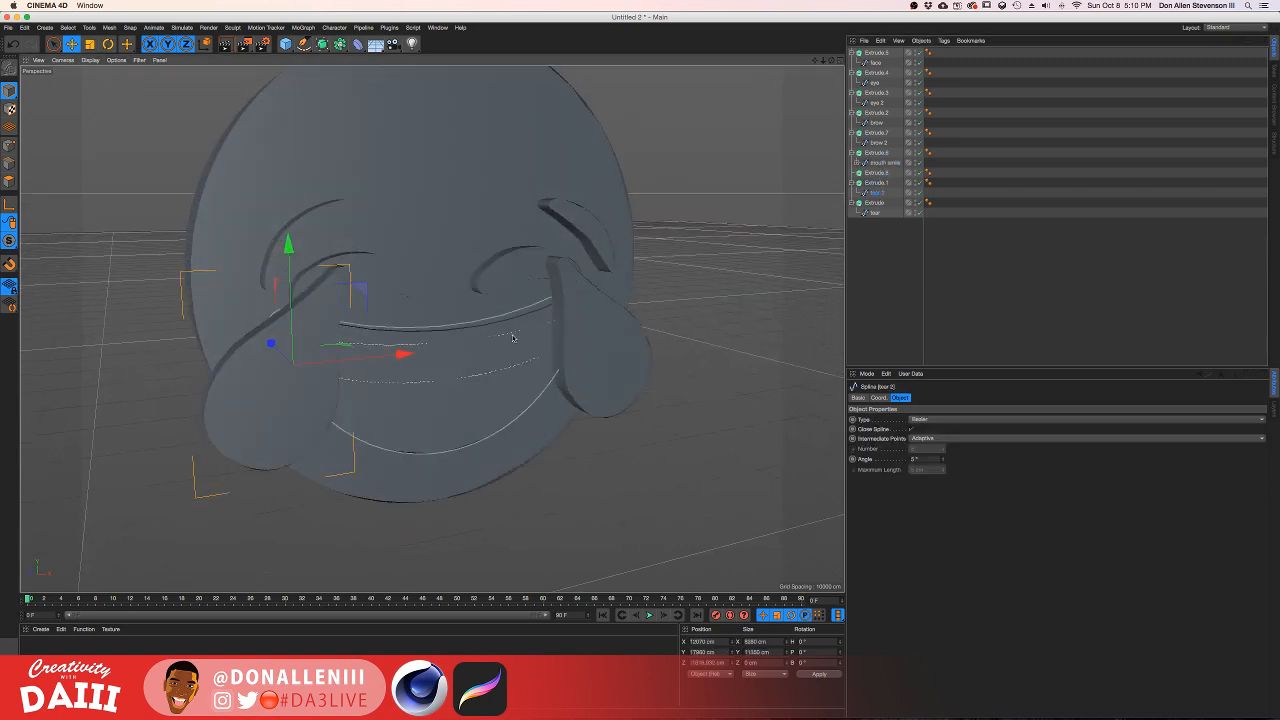
{"action": "mouse_move", "coordinate": [512, 338]}
{"action": "left_mouse_down", "text": "alt"}
{"action": "mouse_move", "coordinate": [423, 346]}
{"action": "mouse_move", "coordinate": [449, 323]}
{"action": "mouse_move", "coordinate": [500, 330]}
{"action": "left_mouse_up", "text": "alt"}
{"action": "left_click", "coordinate": [462, 324]}
{"action": "left_click", "coordinate": [873, 162]}
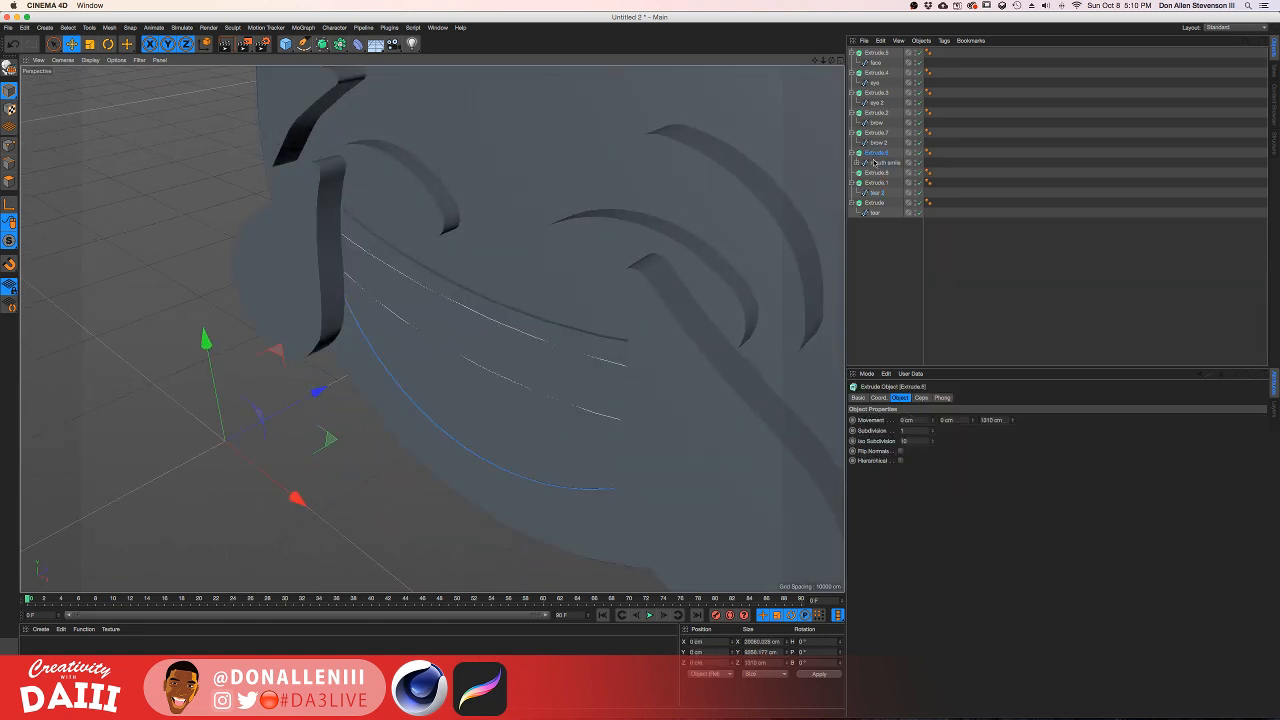
{"action": "left_click", "coordinate": [858, 163]}
{"action": "left_click", "coordinate": [881, 173]}
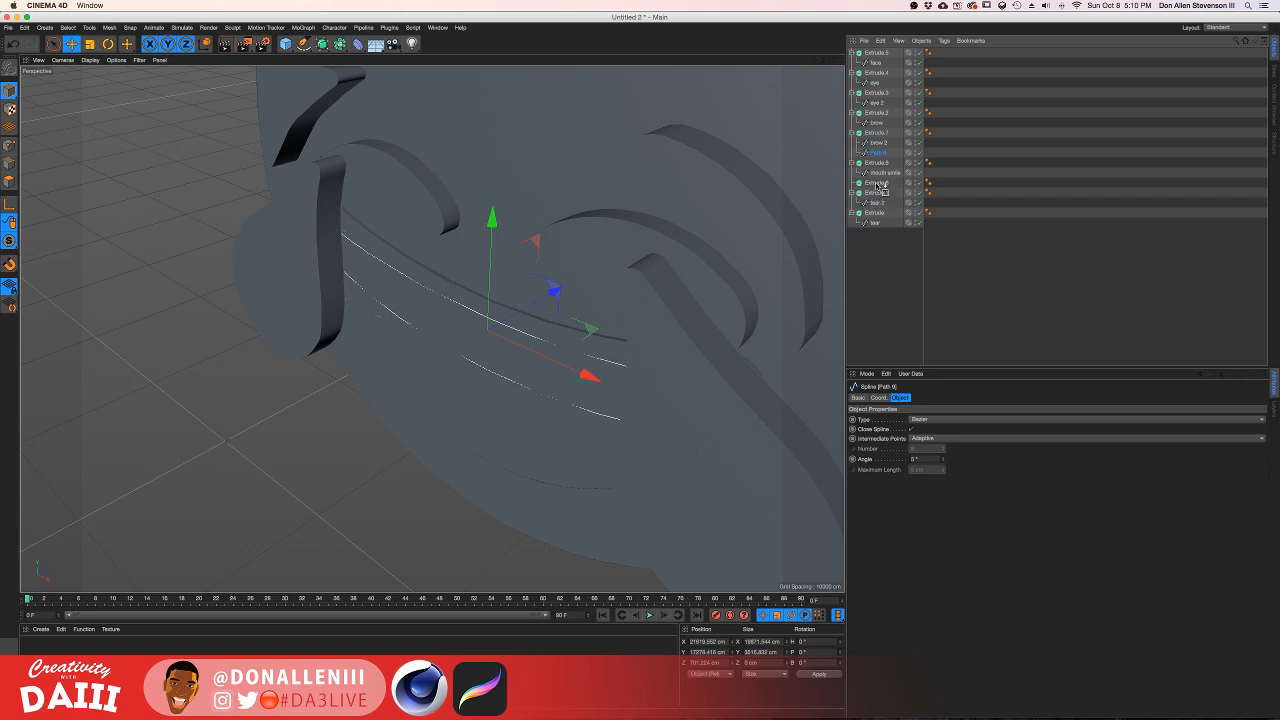
{"action": "left_click_drag", "start_coordinate": [877, 185], "coordinate": [876, 186]}
{"action": "left_click_drag", "start_coordinate": [520, 228], "coordinate": [592, 249], "text": "alt"}
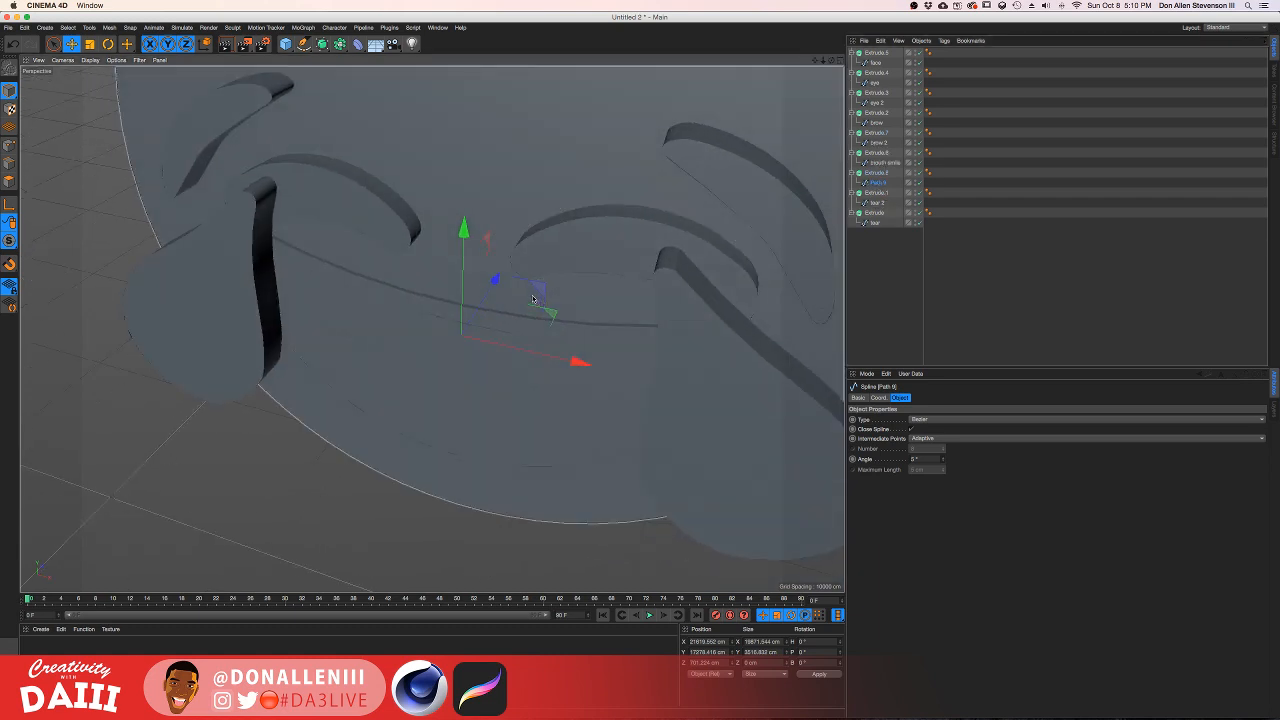
Step: Select the mouth's Extrude object and collapse the hierarchies of all the Extrude objects
{"action": "left_click_drag", "start_coordinate": [454, 325], "coordinate": [557, 383], "text": "alt"}
{"action": "scroll", "coordinate": [432, 329], "scroll_direction": "down", "scroll_amount": 3}
{"action": "left_click", "coordinate": [465, 382]}
{"action": "scroll", "coordinate": [482, 368], "scroll_direction": "up", "scroll_amount": 5}
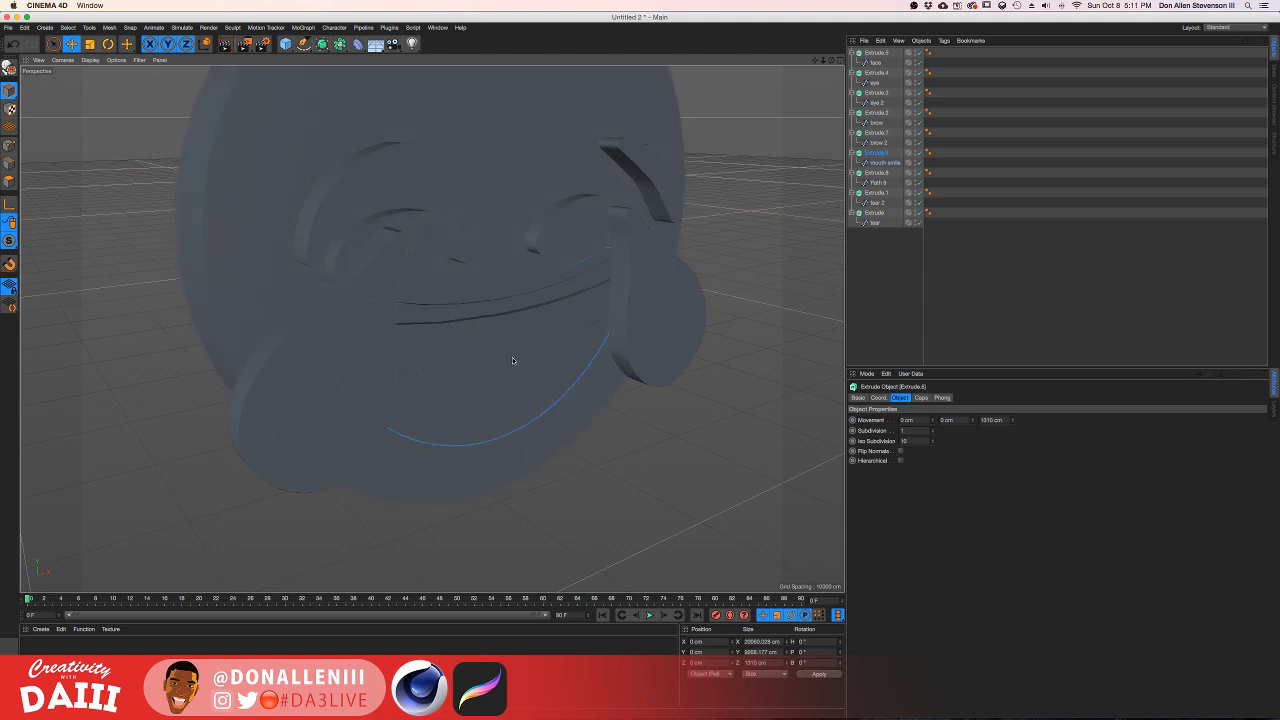
{"action": "left_click", "coordinate": [852, 53]}
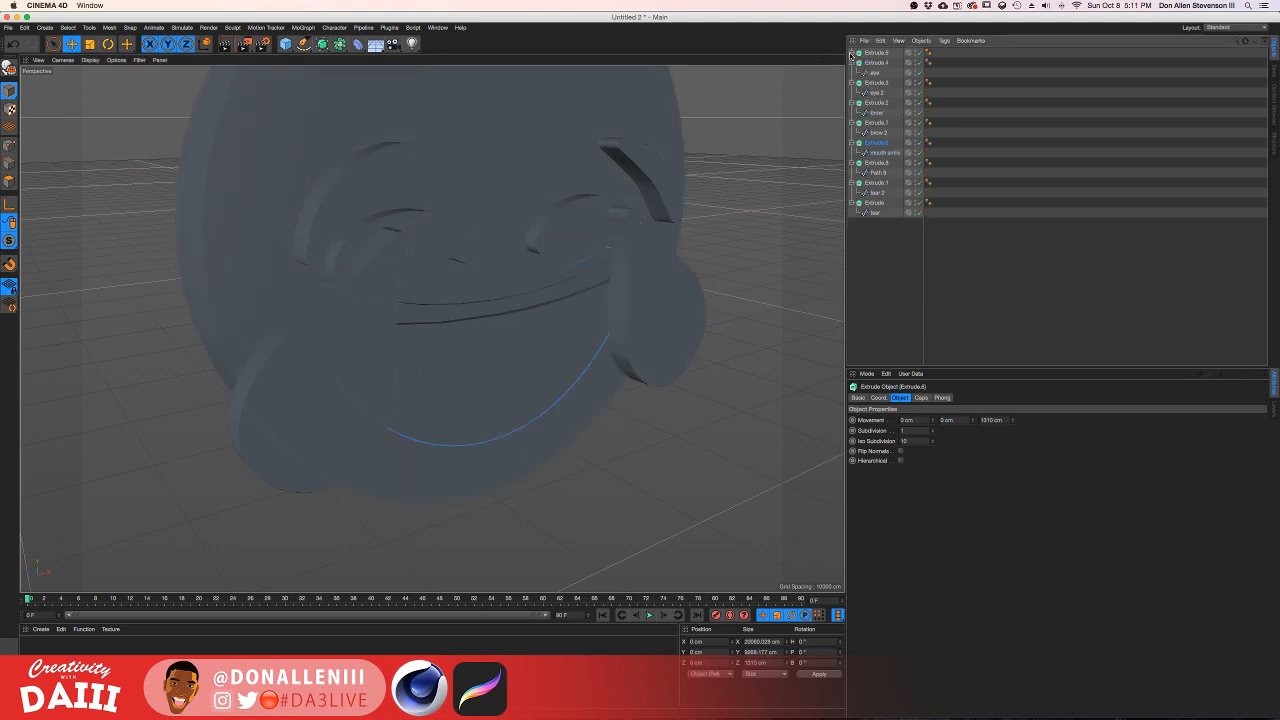
{"action": "left_click", "coordinate": [852, 63]}
{"action": "left_click", "coordinate": [852, 73]}
{"action": "left_click", "coordinate": [852, 83]}
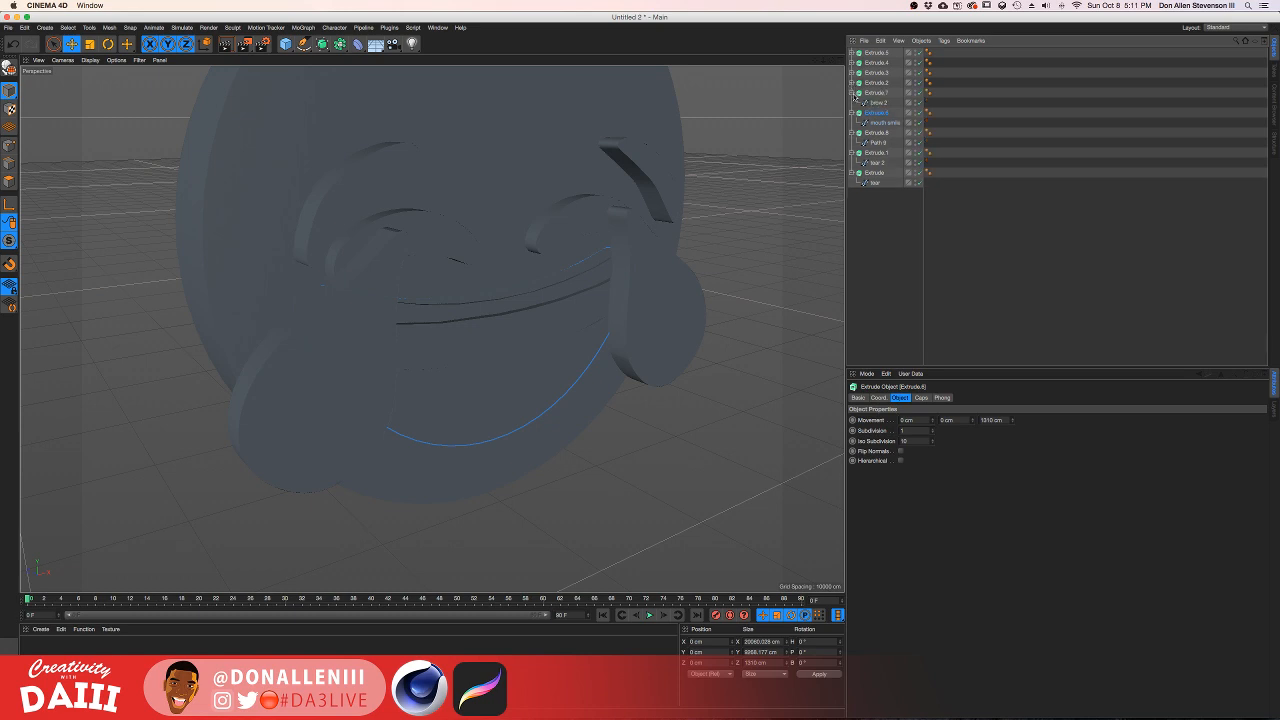
{"action": "left_click", "coordinate": [852, 93]}
{"action": "left_click", "coordinate": [852, 103]}
{"action": "left_click", "coordinate": [852, 113]}
{"action": "left_click", "coordinate": [852, 123]}
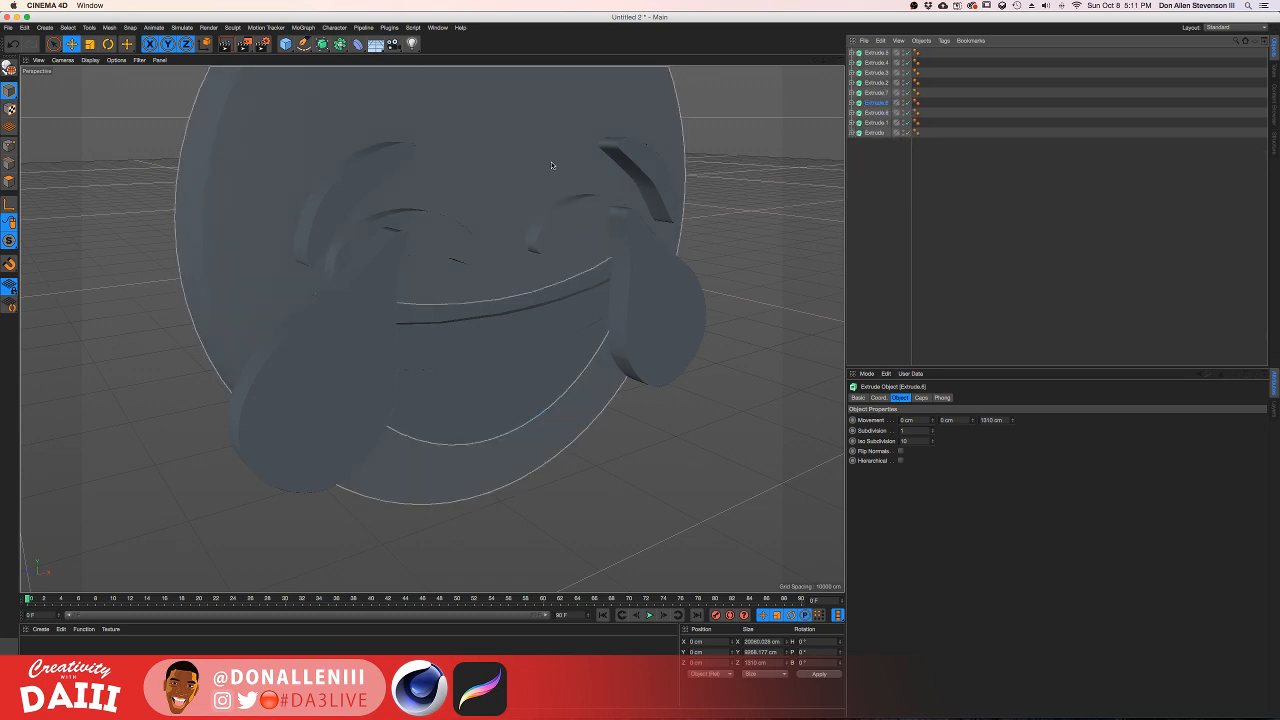
Step: Add a Cube primitive at the origin and scale it up uniformly to about 10133 cm
{"action": "middle_click_drag", "start_coordinate": [554, 164], "coordinate": [546, 215], "text": "alt"}
{"action": "scroll", "coordinate": [545, 219], "scroll_direction": "down", "scroll_amount": 4}
{"action": "mouse_move", "coordinate": [545, 219]}
{"action": "left_mouse_down", "text": "alt"}
{"action": "mouse_move", "coordinate": [575, 208]}
{"action": "mouse_move", "coordinate": [534, 209]}
{"action": "left_mouse_up", "text": "alt"}
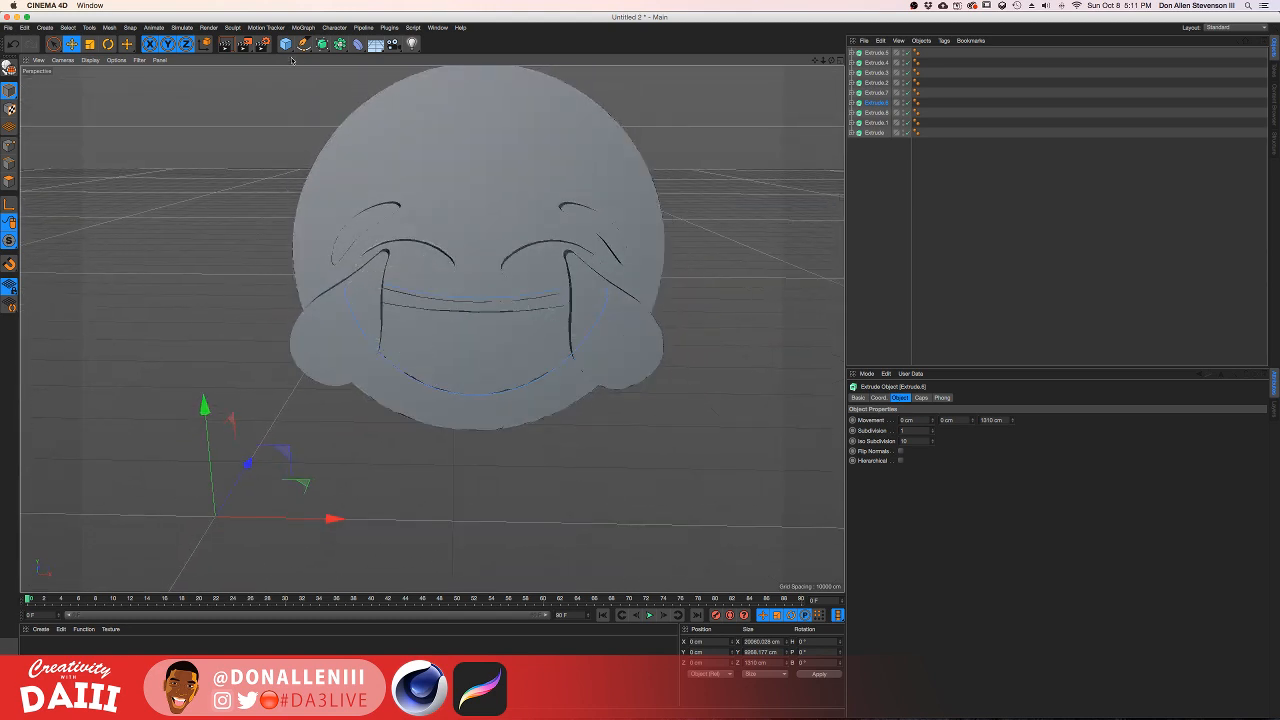
{"action": "left_click", "coordinate": [285, 44]}
{"action": "left_click", "coordinate": [372, 60]}
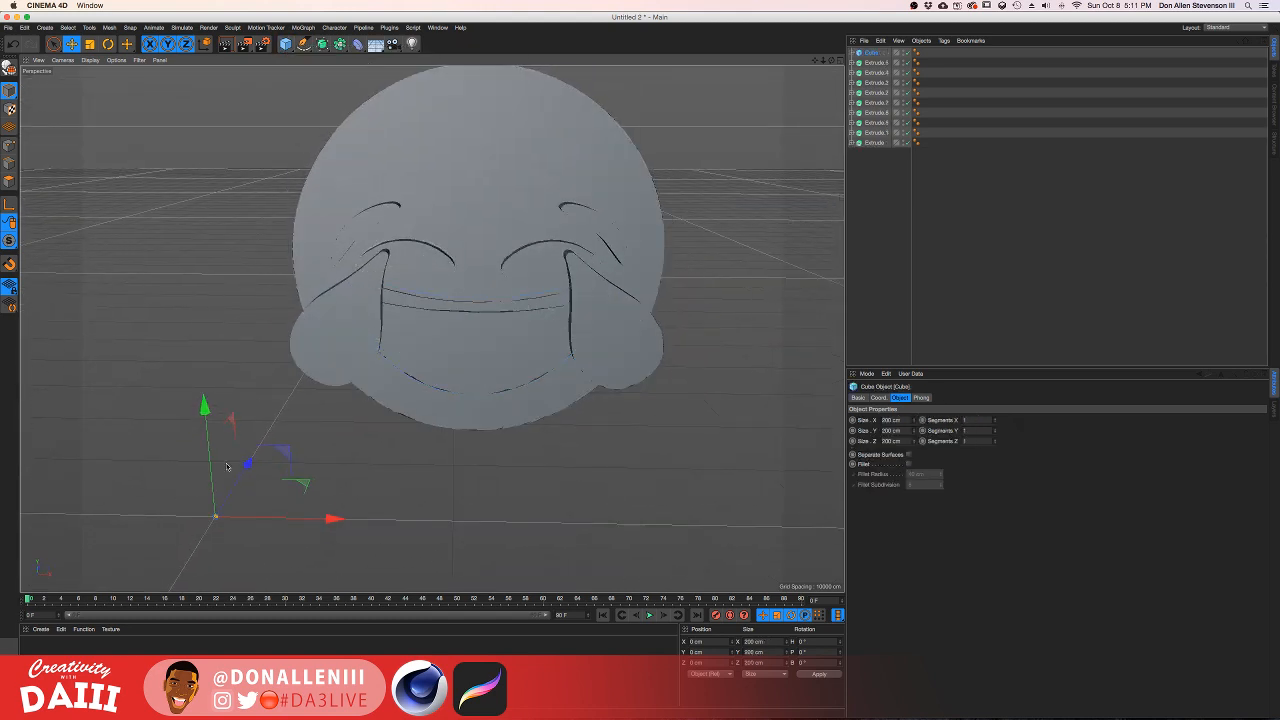
{"action": "key", "text": "t"}
{"action": "left_click_drag", "start_coordinate": [371, 410], "coordinate": [440, 412]}
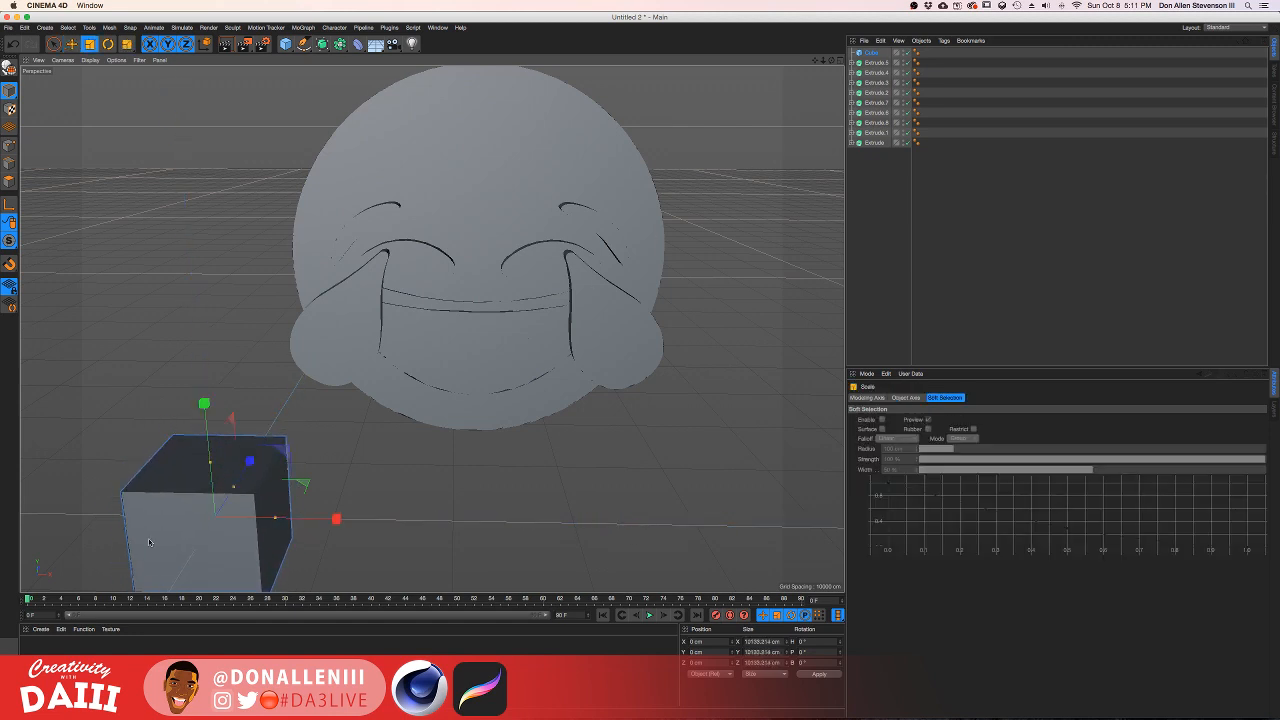
Step: Duplicate the cube and move the copy along the X axis so it stands beside the original
{"action": "left_click_drag", "start_coordinate": [440, 330], "coordinate": [214, 413], "text": "alt"}
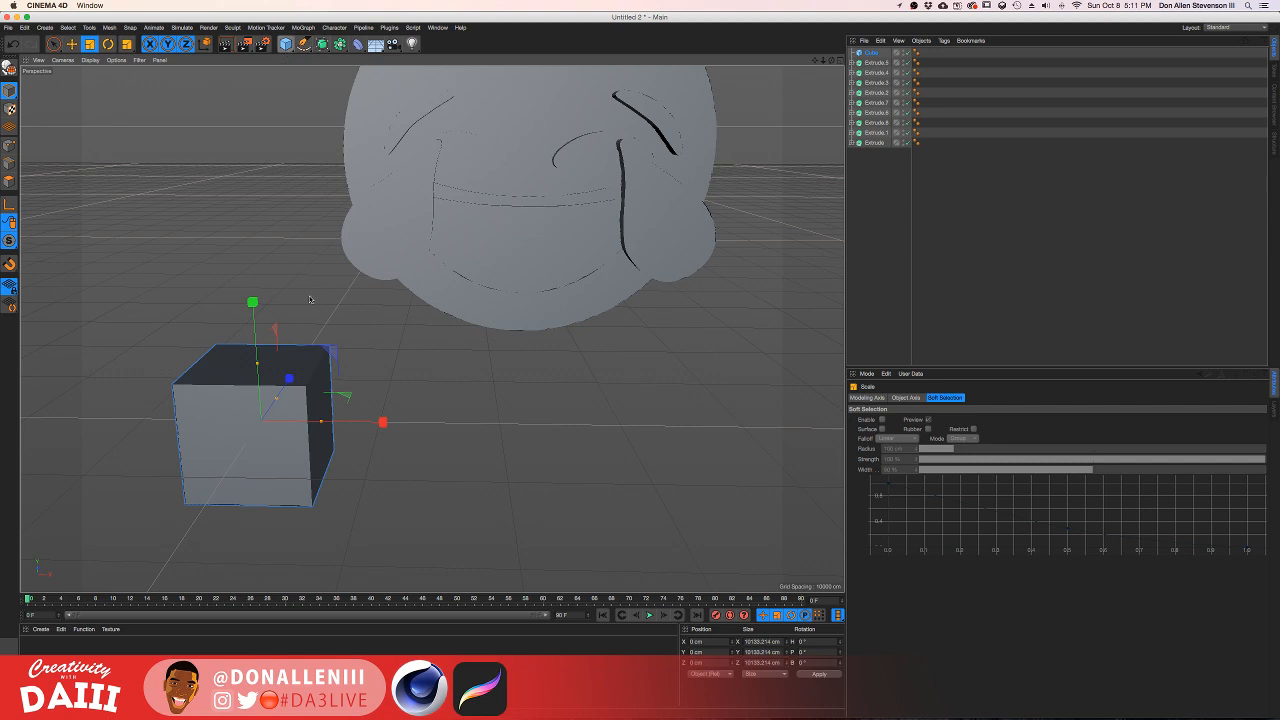
{"action": "left_click_drag", "start_coordinate": [869, 54], "coordinate": [869, 62], "text": "ctrl"}
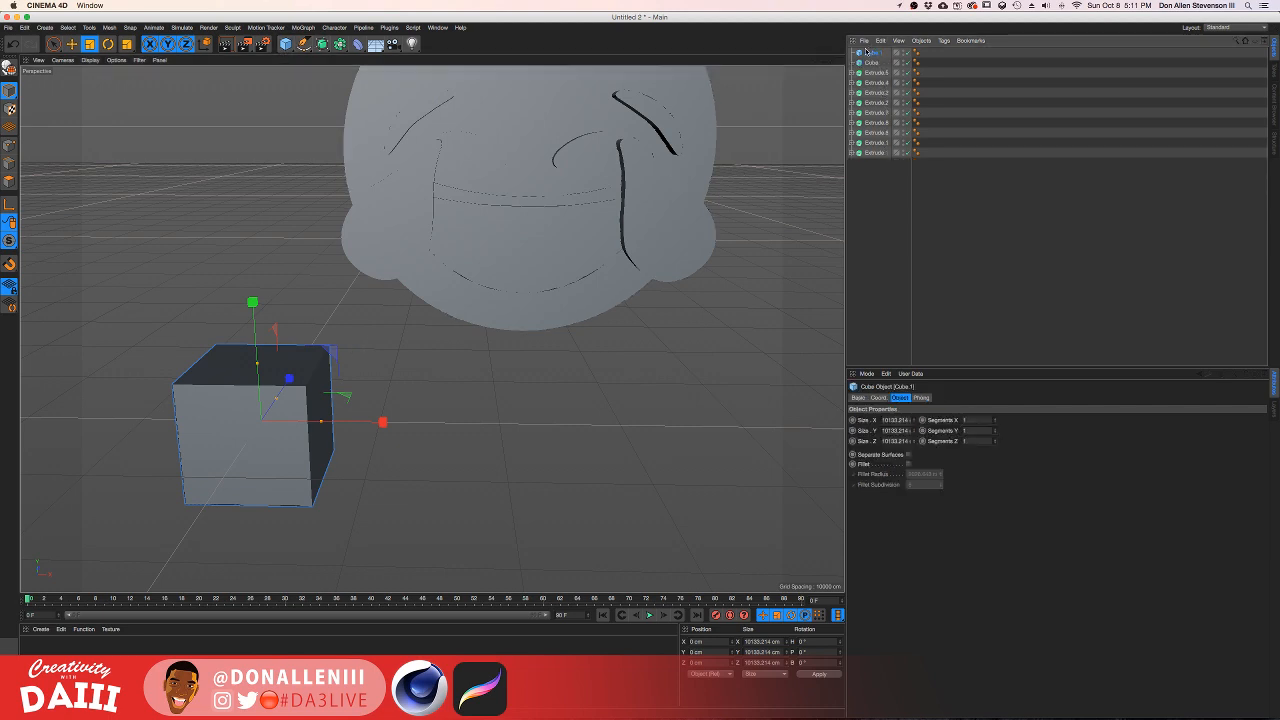
{"action": "key", "text": "r"}
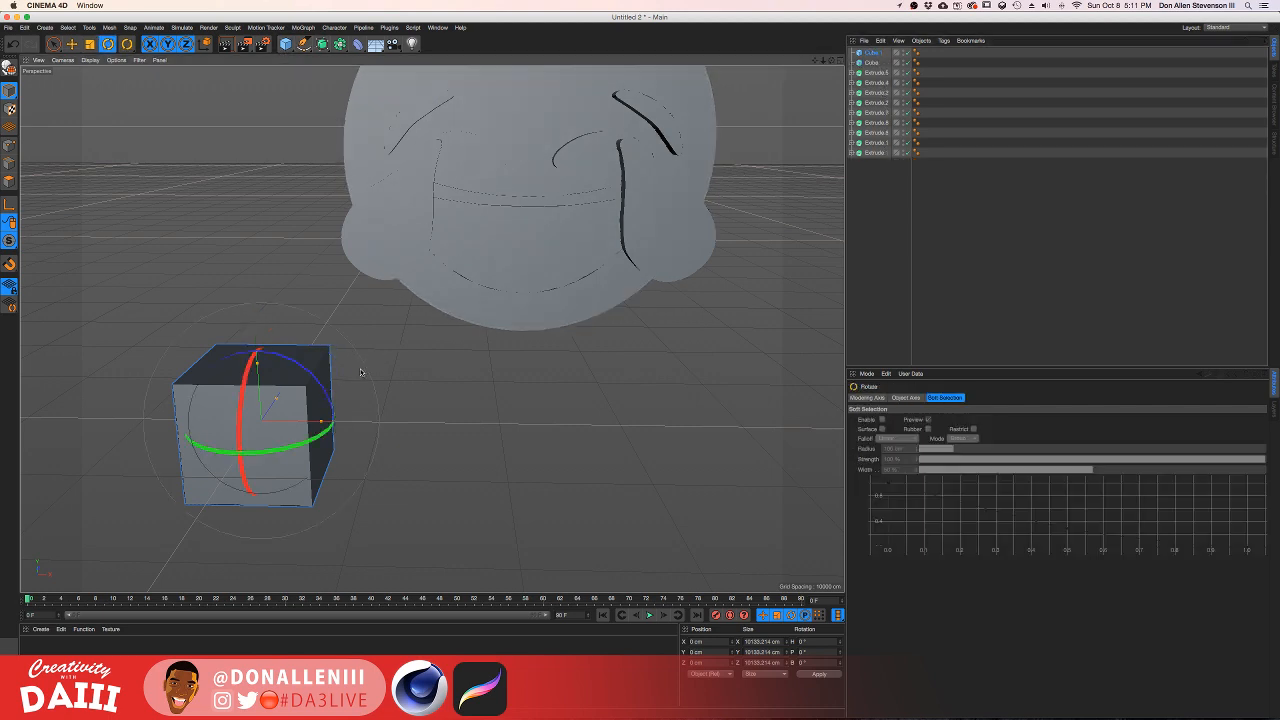
{"action": "key", "text": "e"}
{"action": "left_click_drag", "start_coordinate": [378, 422], "coordinate": [548, 425]}
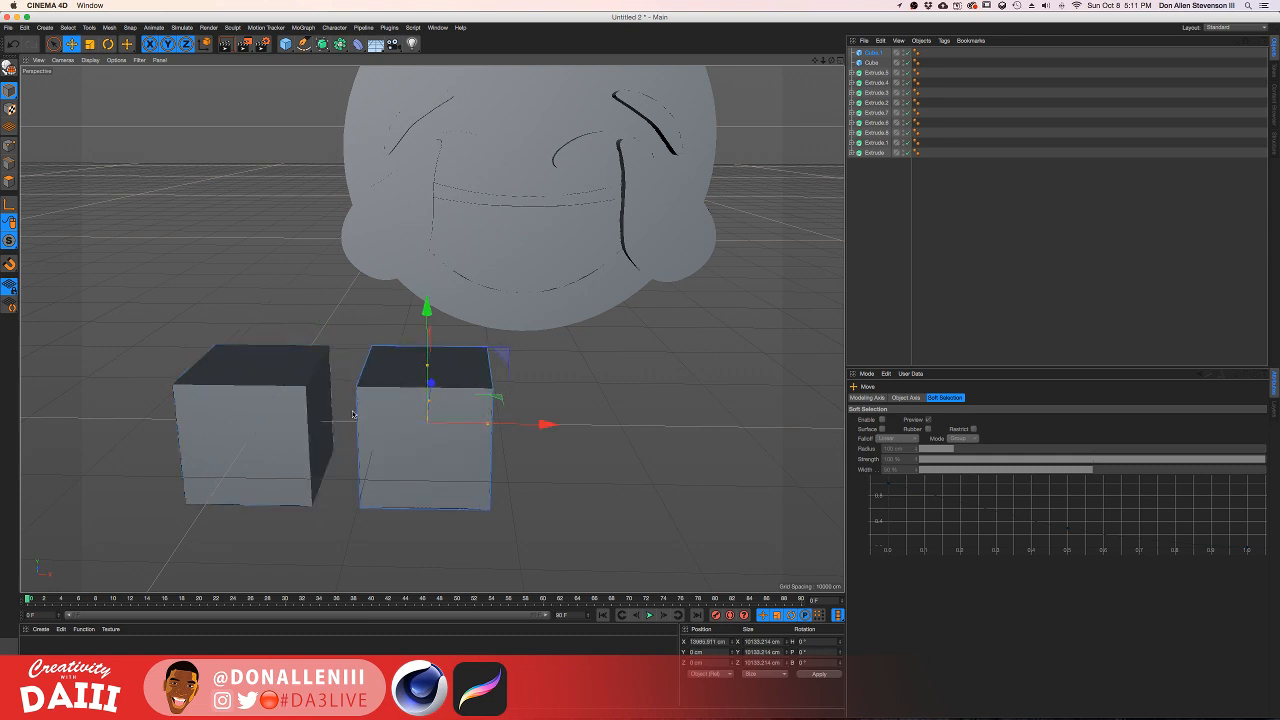
Step: Add a Boole object and nest both cubes inside it
{"action": "left_click", "coordinate": [313, 380]}
{"action": "left_click", "coordinate": [872, 52], "text": "shift"}
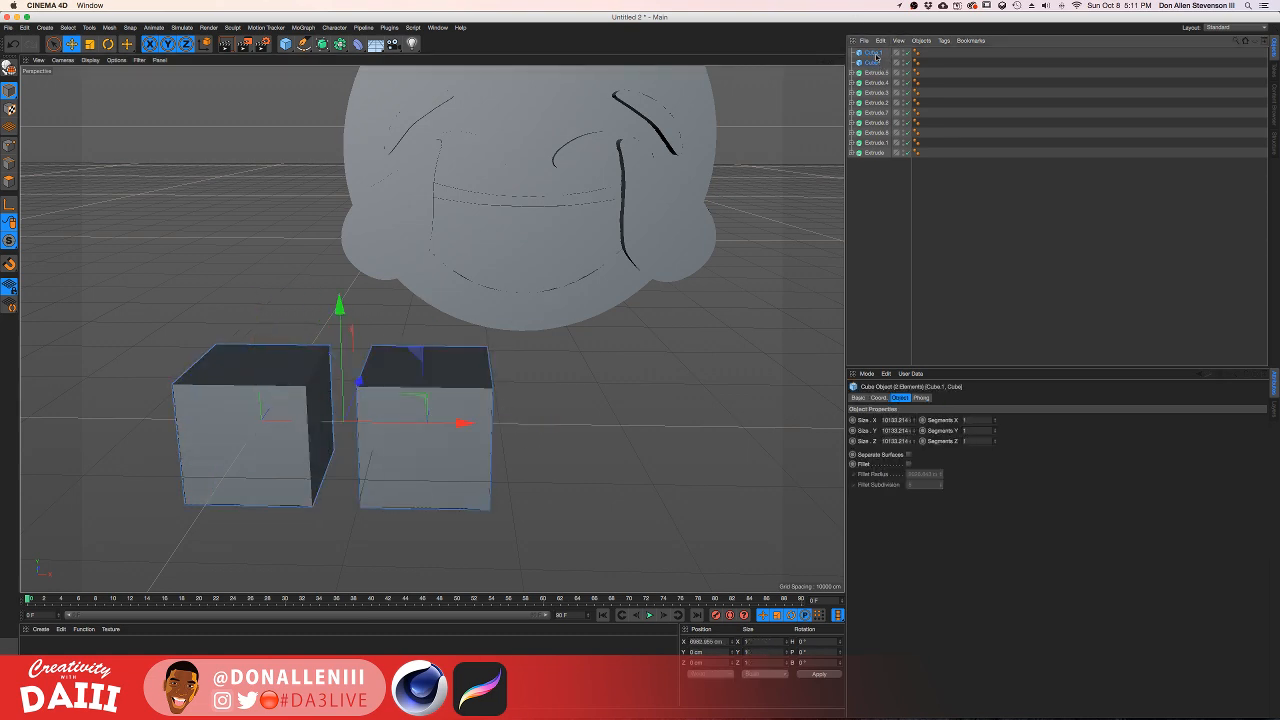
{"action": "left_click", "coordinate": [340, 44]}
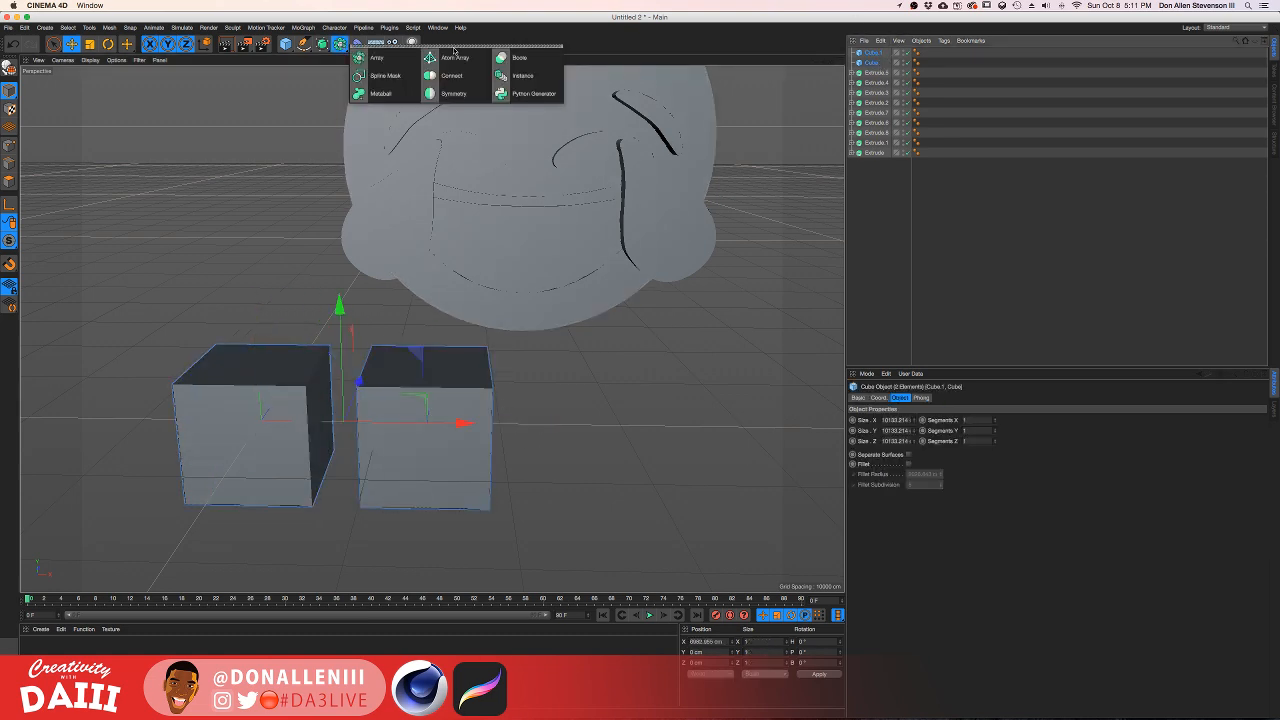
{"action": "left_click", "coordinate": [510, 57]}
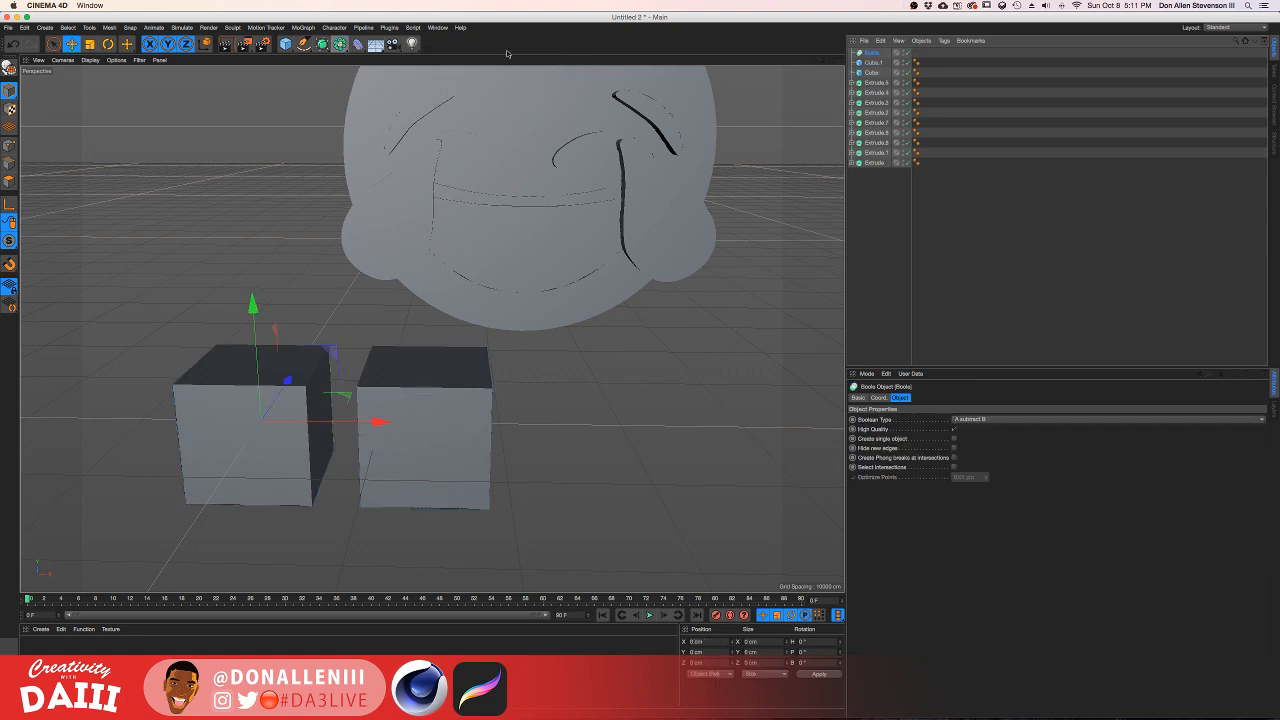
{"action": "left_click", "coordinate": [873, 73], "text": "shift"}
{"action": "left_click_drag", "start_coordinate": [876, 66], "coordinate": [877, 55]}
{"action": "left_click", "coordinate": [950, 60]}
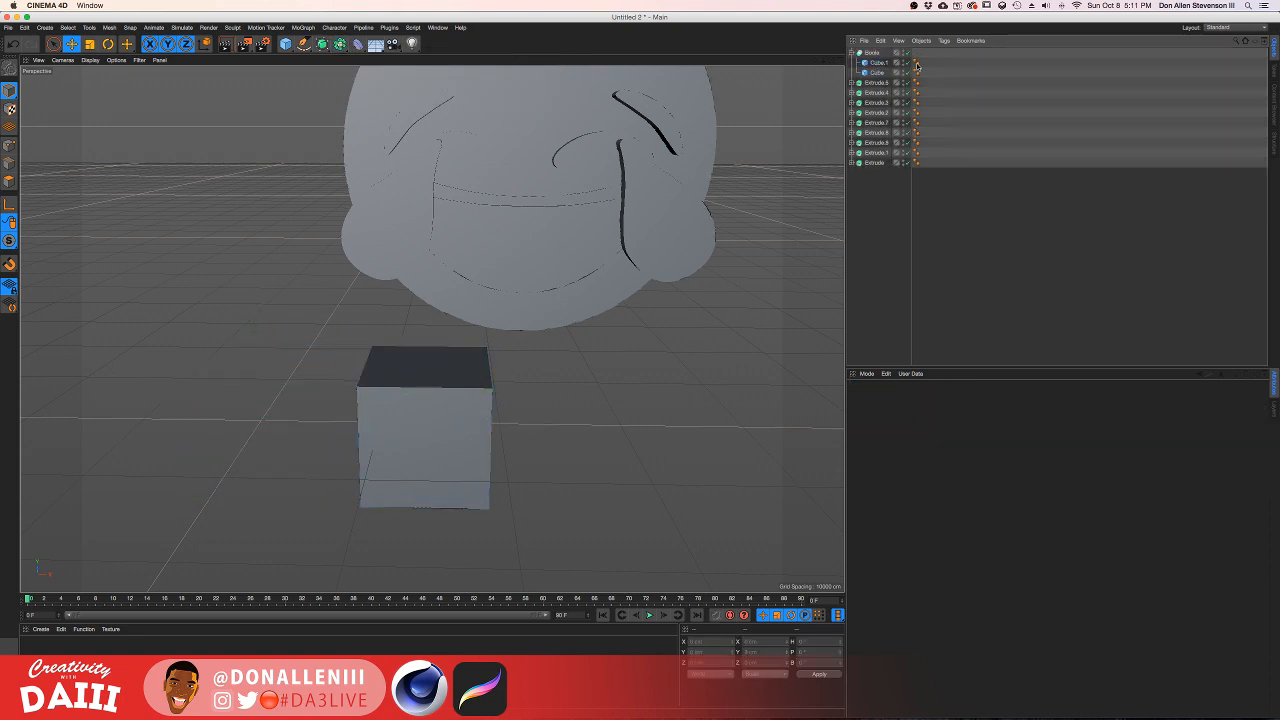
Step: Move Cube.1 back and upward so it partly overlaps the other cube in the Boole
{"action": "left_click", "coordinate": [877, 62]}
{"action": "left_click_drag", "start_coordinate": [412, 375], "coordinate": [392, 298]}
{"action": "middle_click_drag", "start_coordinate": [323, 333], "coordinate": [409, 247], "text": "alt"}
{"action": "left_click_drag", "start_coordinate": [409, 247], "coordinate": [401, 304], "text": "alt"}
{"action": "left_click_drag", "start_coordinate": [345, 328], "coordinate": [400, 327]}
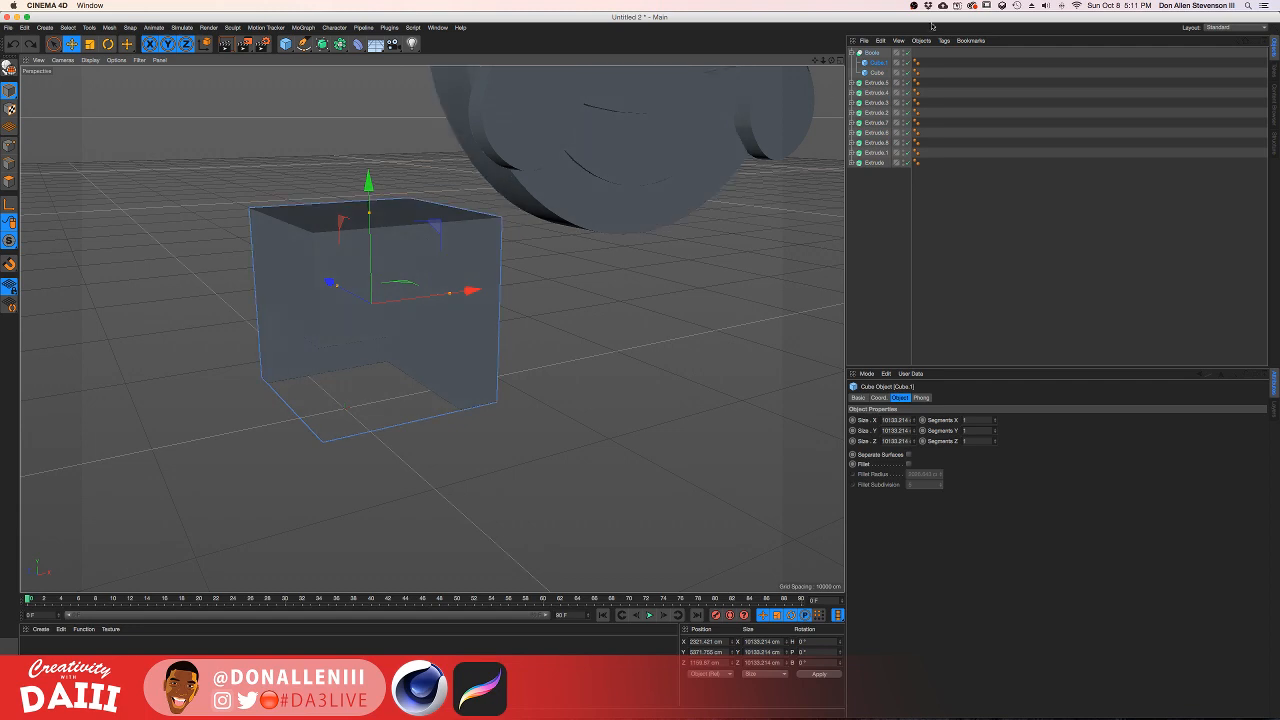
Step: Place Cube above Cube.1 in the Boole and reposition both cubes so Cube.1 cuts a notch out of Cube
{"action": "left_click_drag", "start_coordinate": [877, 71], "coordinate": [880, 61]}
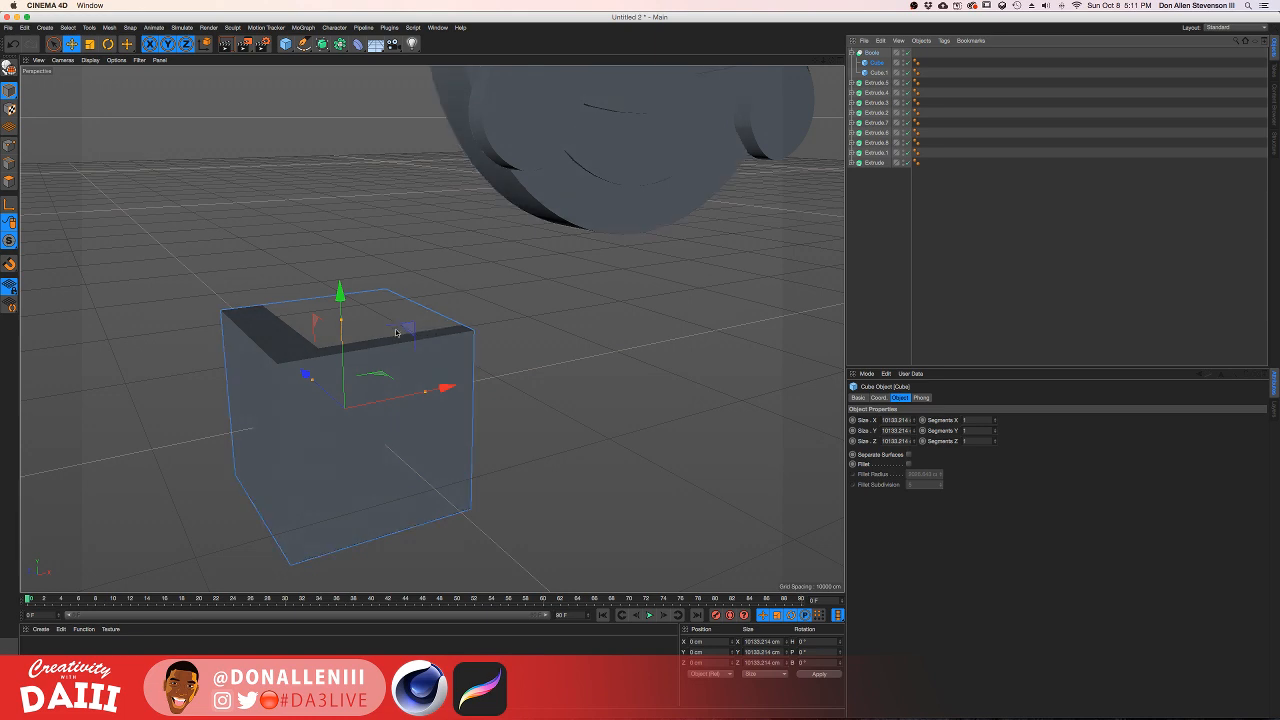
{"action": "left_click_drag", "start_coordinate": [306, 373], "coordinate": [276, 347]}
{"action": "left_click_drag", "start_coordinate": [831, 61], "coordinate": [823, 88]}
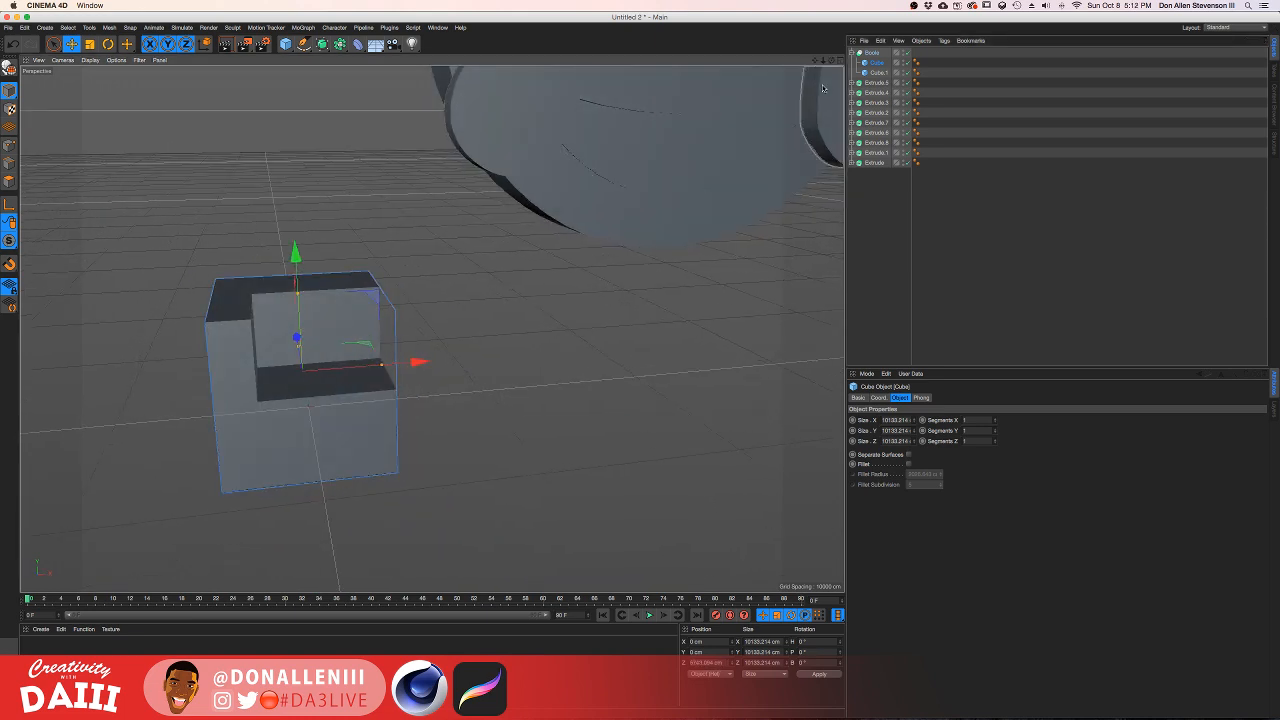
{"action": "left_click", "coordinate": [873, 72]}
{"action": "mouse_move", "coordinate": [408, 234]}
{"action": "left_mouse_down"}
{"action": "mouse_move", "coordinate": [484, 276]}
{"action": "mouse_move", "coordinate": [434, 205]}
{"action": "mouse_move", "coordinate": [565, 245]}
{"action": "mouse_move", "coordinate": [421, 260]}
{"action": "mouse_move", "coordinate": [277, 330]}
{"action": "mouse_move", "coordinate": [332, 250]}
{"action": "mouse_move", "coordinate": [428, 250]}
{"action": "mouse_move", "coordinate": [460, 304]}
{"action": "mouse_move", "coordinate": [407, 160]}
{"action": "mouse_move", "coordinate": [321, 240]}
{"action": "mouse_move", "coordinate": [454, 236]}
{"action": "mouse_move", "coordinate": [425, 290]}
{"action": "left_mouse_up"}
{"action": "mouse_move", "coordinate": [383, 289]}
{"action": "left_mouse_down", "text": "alt"}
{"action": "mouse_move", "coordinate": [386, 310]}
{"action": "mouse_move", "coordinate": [480, 383]}
{"action": "mouse_move", "coordinate": [464, 189]}
{"action": "mouse_move", "coordinate": [390, 250]}
{"action": "mouse_move", "coordinate": [335, 264]}
{"action": "mouse_move", "coordinate": [453, 298]}
{"action": "mouse_move", "coordinate": [381, 297]}
{"action": "mouse_move", "coordinate": [300, 330]}
{"action": "left_mouse_up", "text": "alt"}
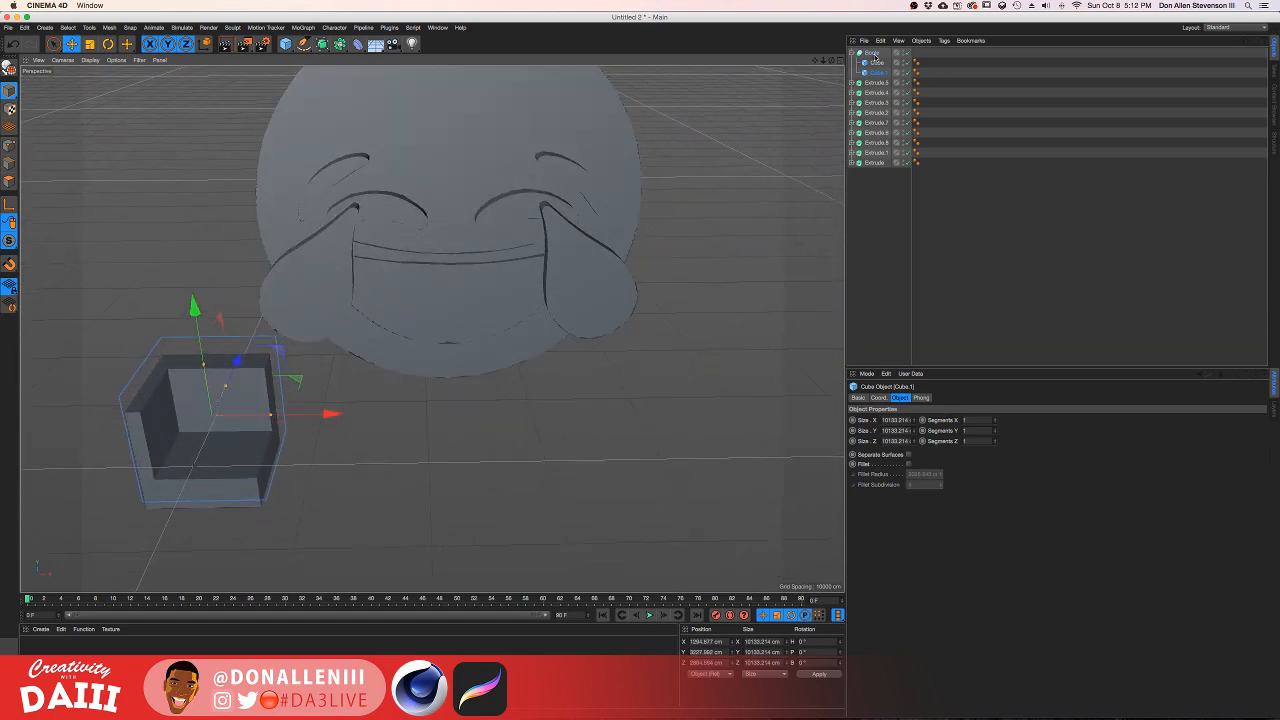
Step: Delete both test cubes from the Boole and select the face's Extrude object
{"action": "key", "text": "Delete"}
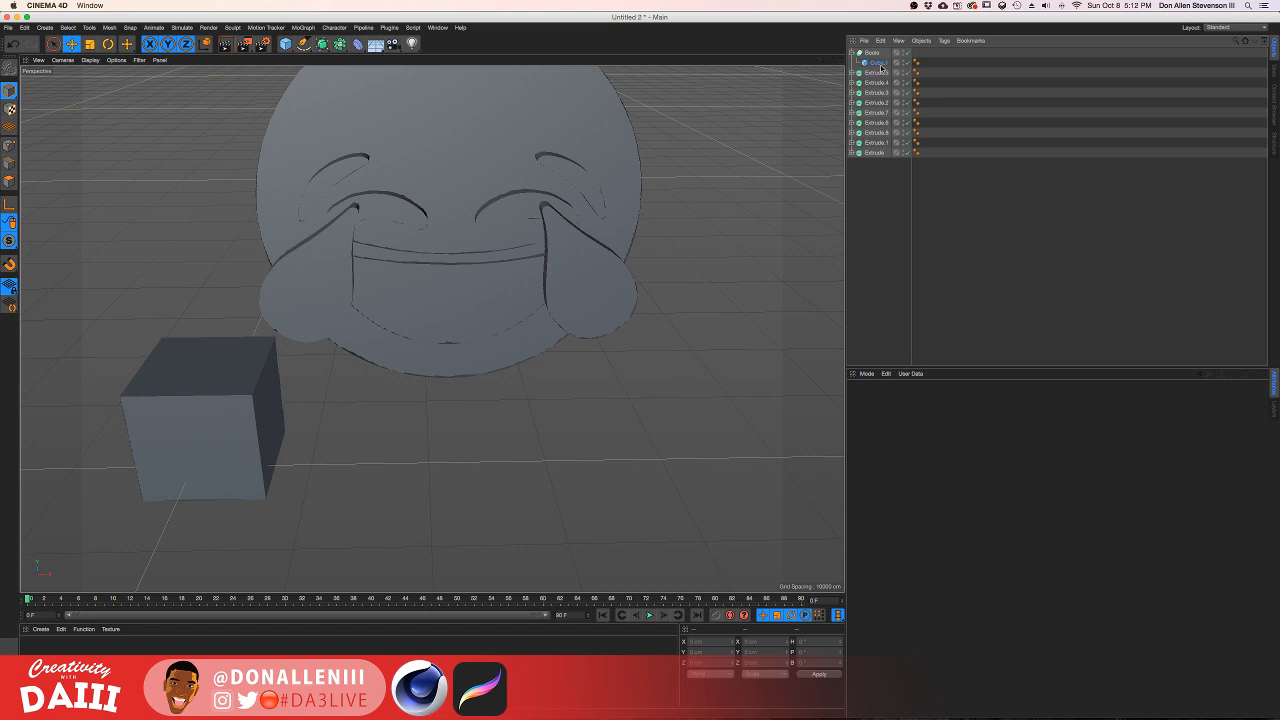
{"action": "key", "text": "Delete"}
{"action": "left_click", "coordinate": [495, 144]}
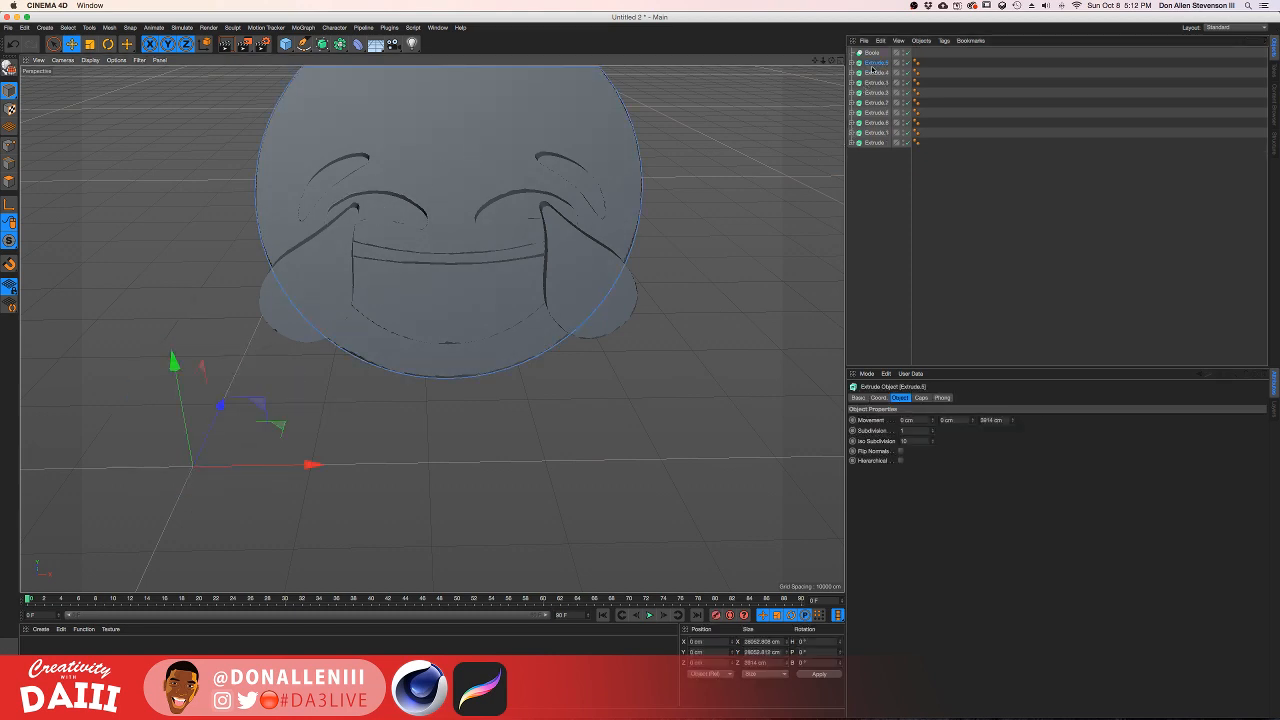
Step: Nest the face's Extrude and the mouth's Extrude below it inside the Boole to cut the mouth out of the face
{"action": "left_click_drag", "start_coordinate": [579, 142], "coordinate": [714, 106], "text": "alt"}
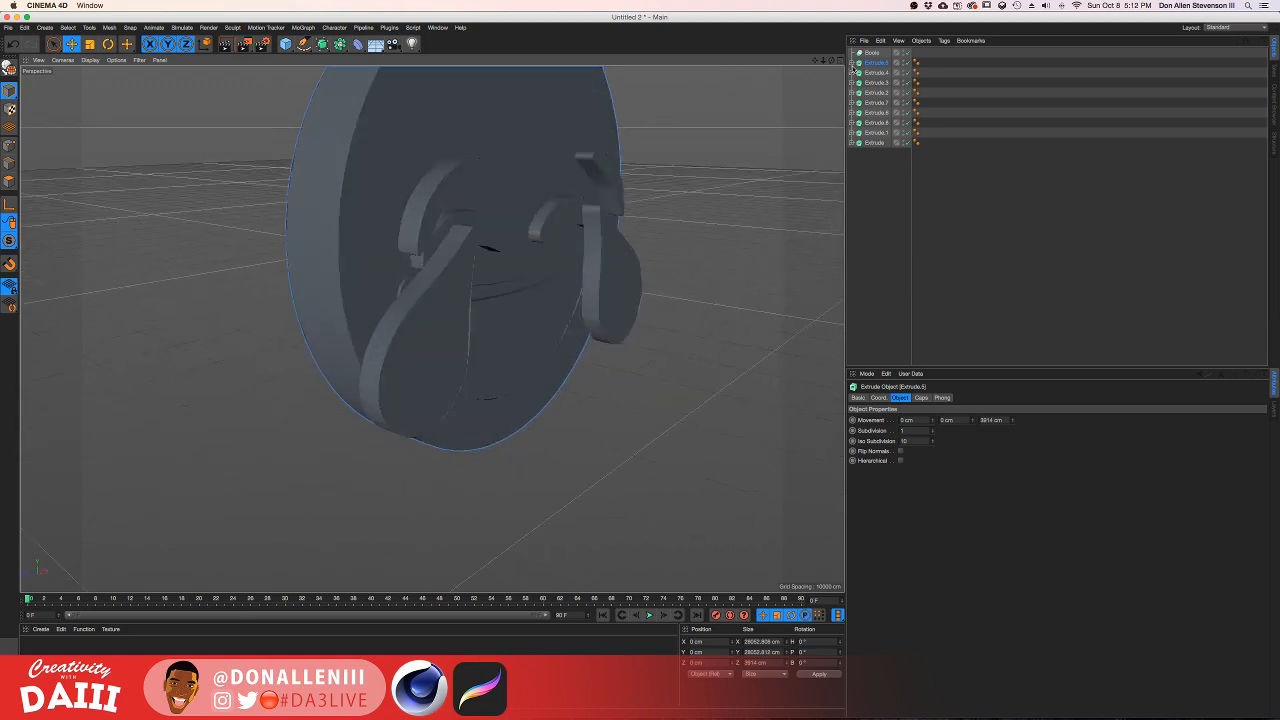
{"action": "left_click_drag", "start_coordinate": [877, 54], "coordinate": [874, 55]}
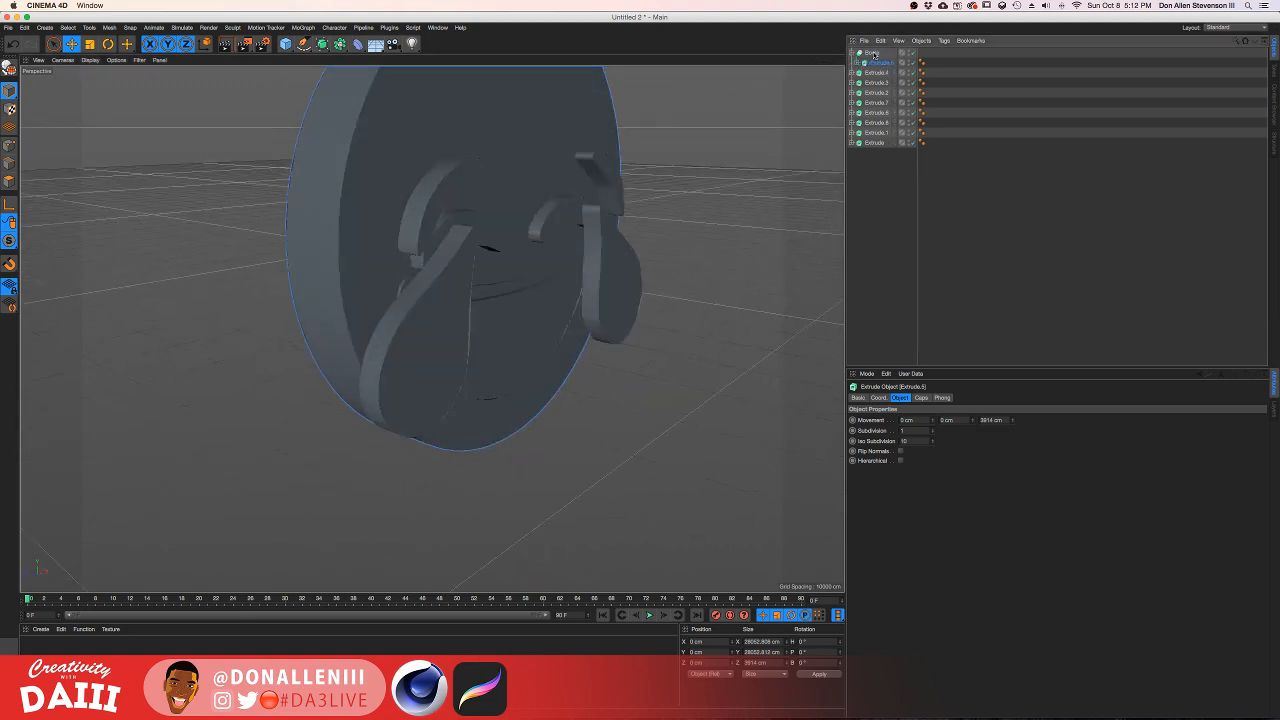
{"action": "left_click", "coordinate": [511, 381]}
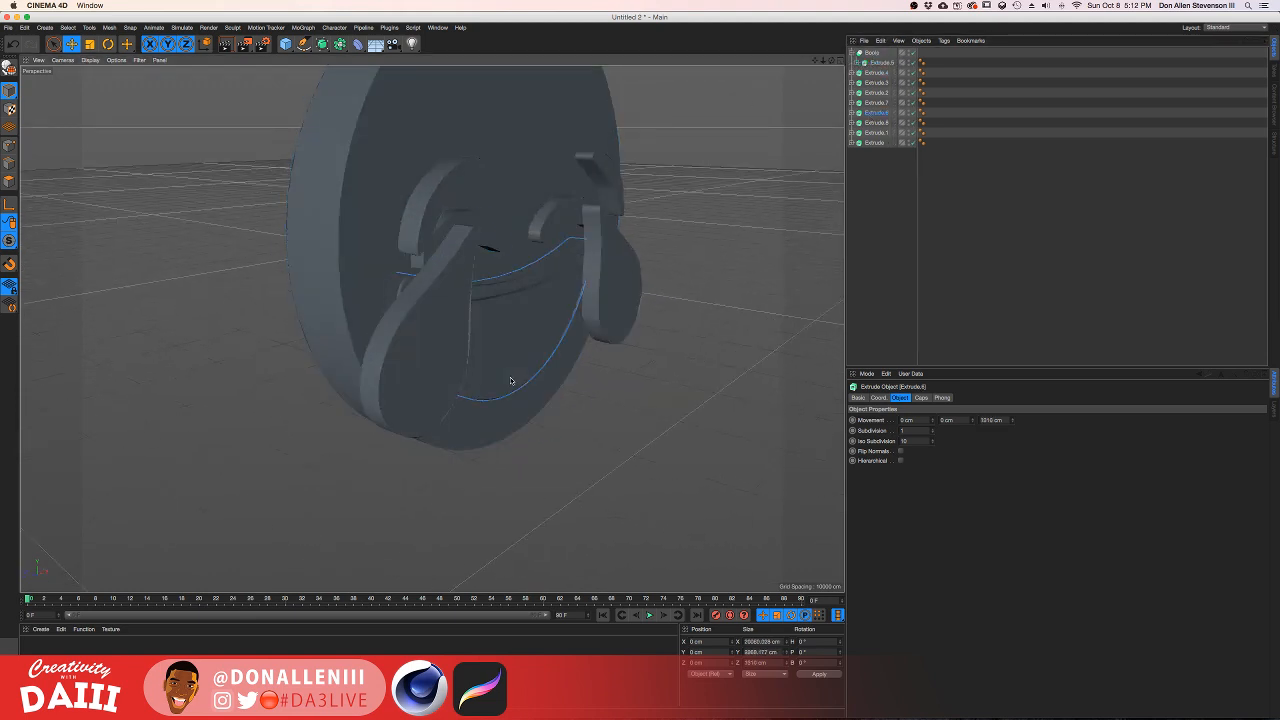
{"action": "left_click_drag", "start_coordinate": [871, 115], "coordinate": [872, 68]}
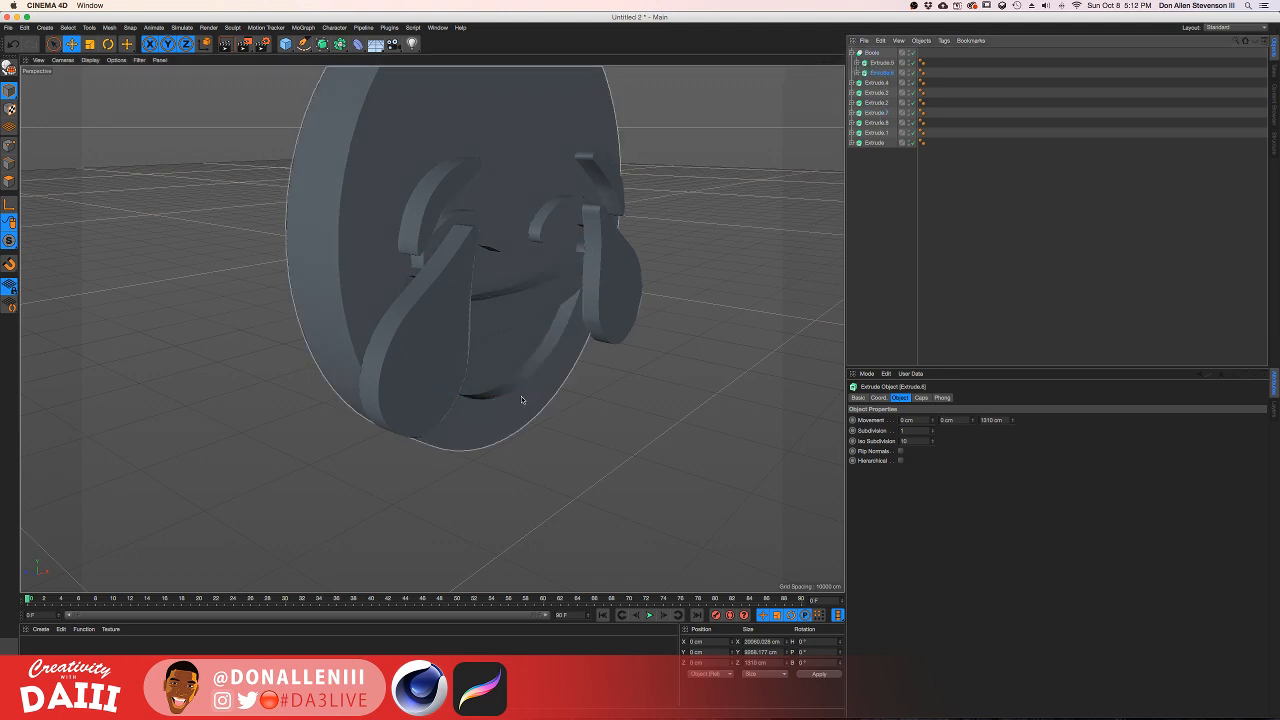
{"action": "left_click_drag", "start_coordinate": [523, 400], "coordinate": [774, 244], "text": "alt"}
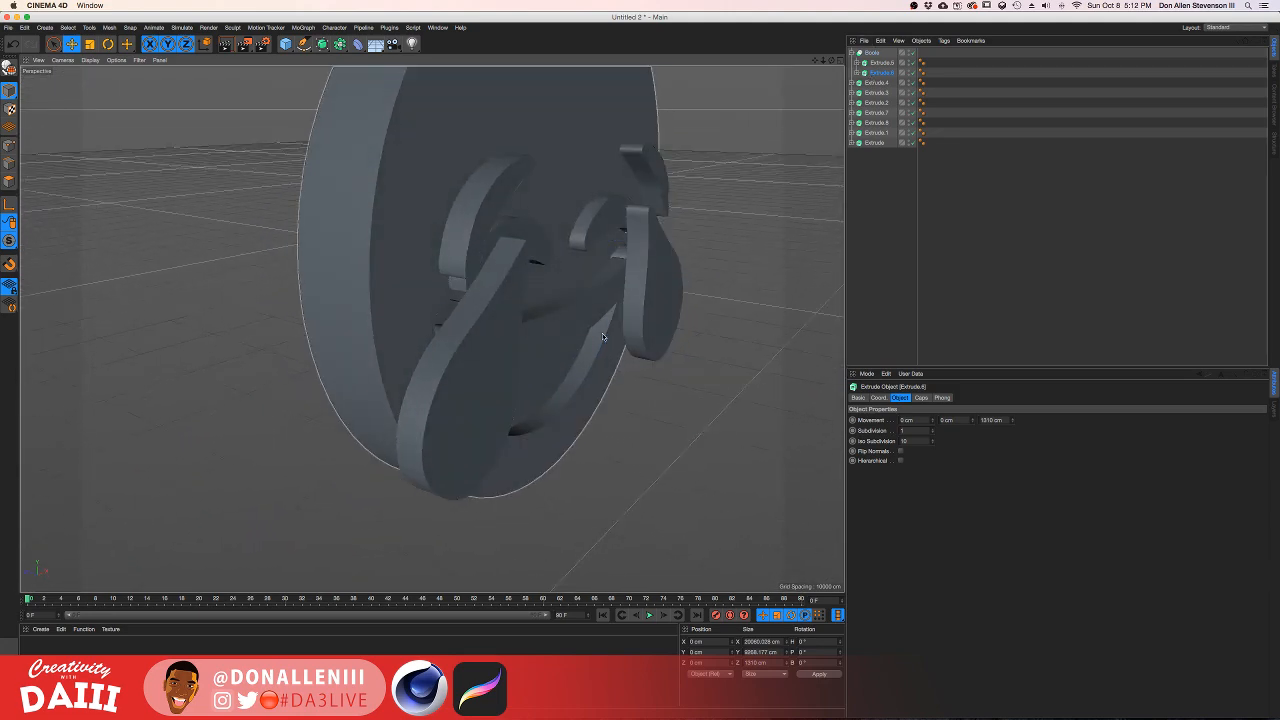
Step: Select both eye extrusions and move them slightly back along the Z axis into the face
{"action": "left_click_drag", "start_coordinate": [602, 333], "coordinate": [572, 277], "text": "alt"}
{"action": "left_click", "coordinate": [552, 258]}
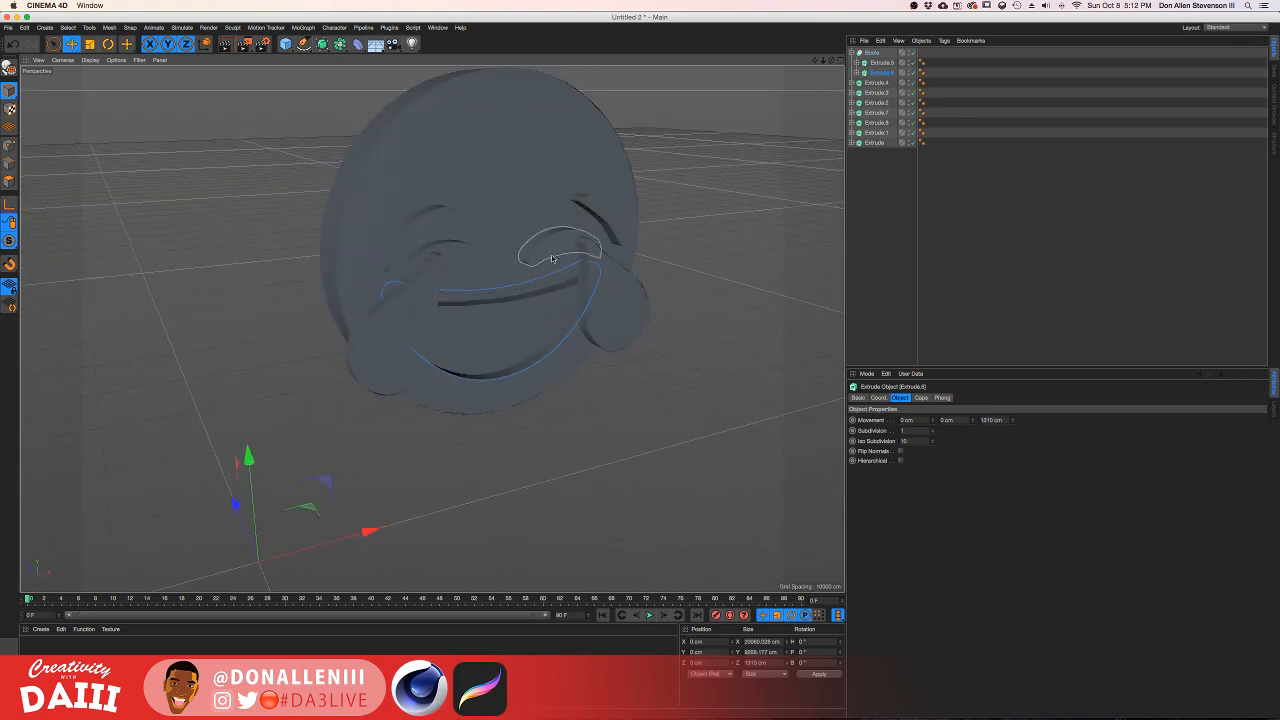
{"action": "left_click", "coordinate": [476, 262], "text": "shift"}
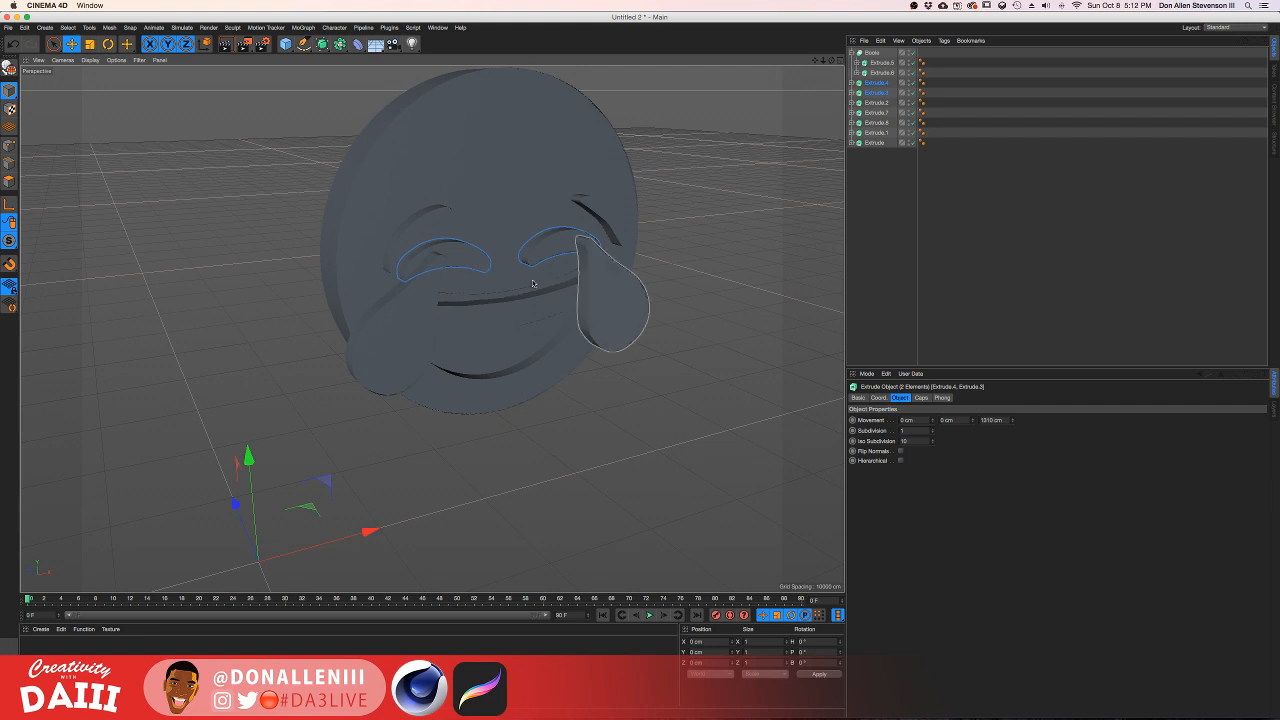
{"action": "left_click_drag", "start_coordinate": [233, 505], "coordinate": [229, 505]}
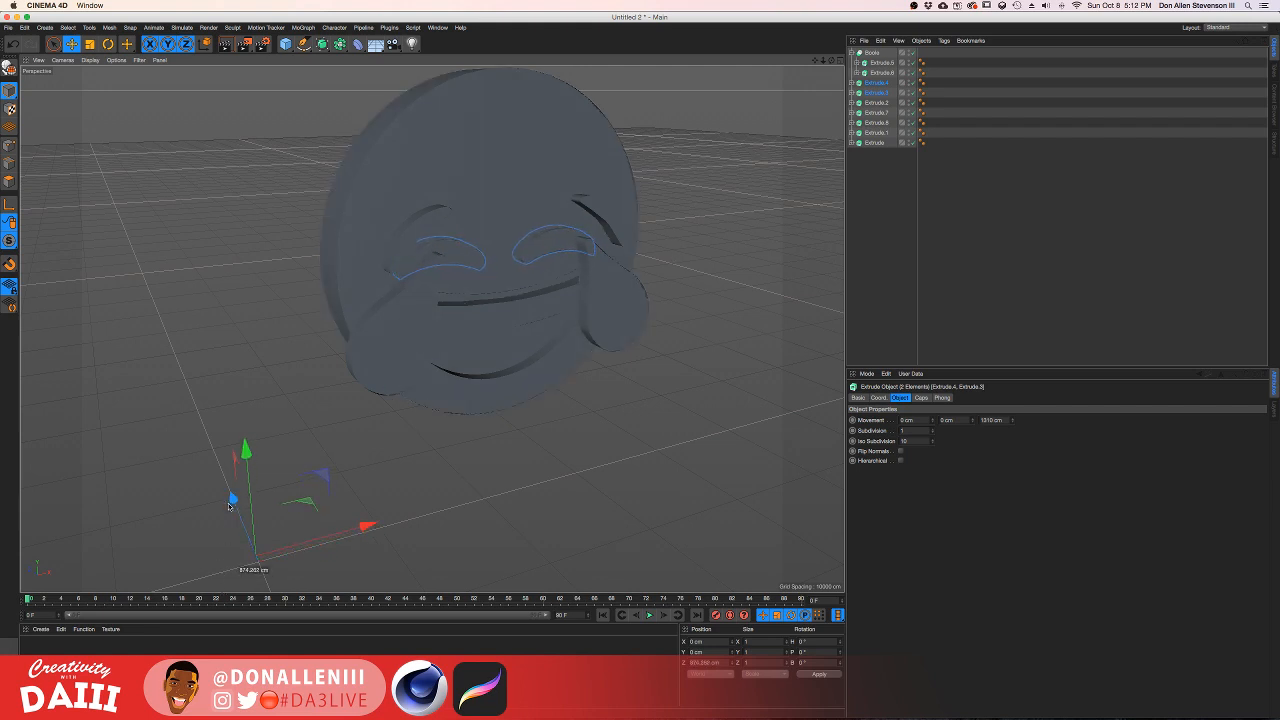
Step: Try nesting both eye extrusions under the face's Extrude object inside the Boole
{"action": "left_click", "coordinate": [858, 63]}
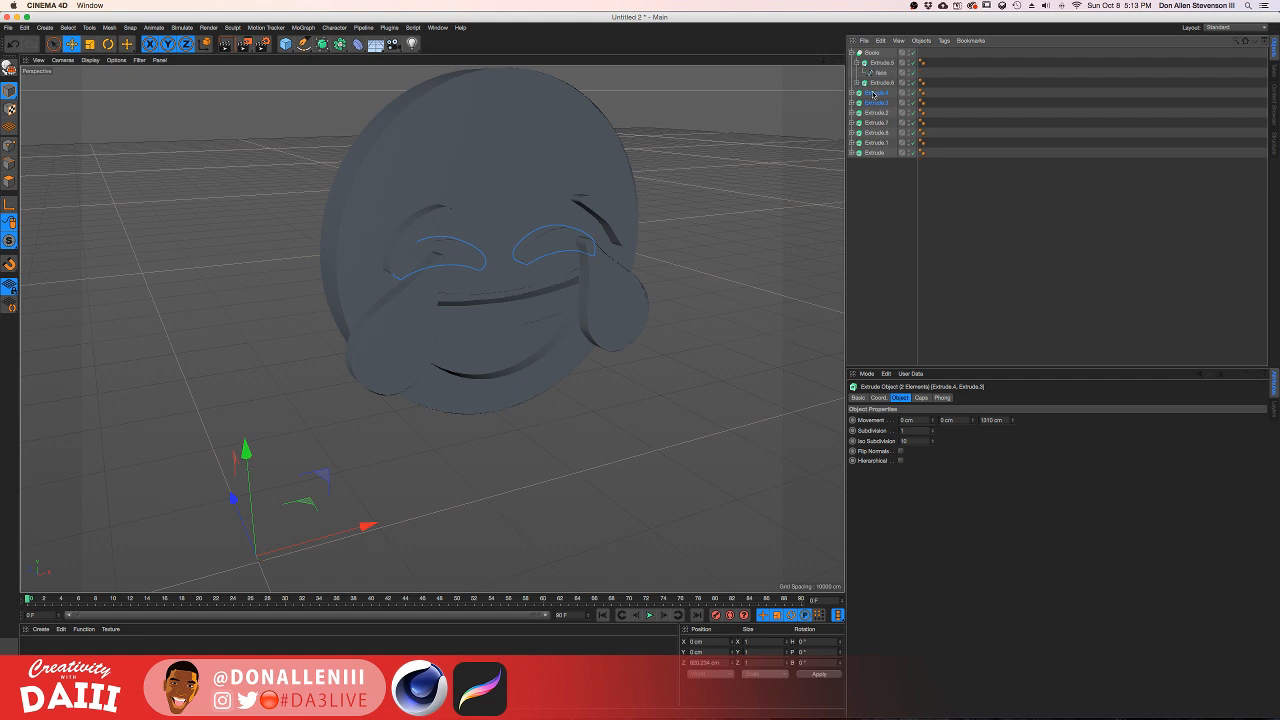
{"action": "left_click_drag", "start_coordinate": [876, 78], "coordinate": [877, 78]}
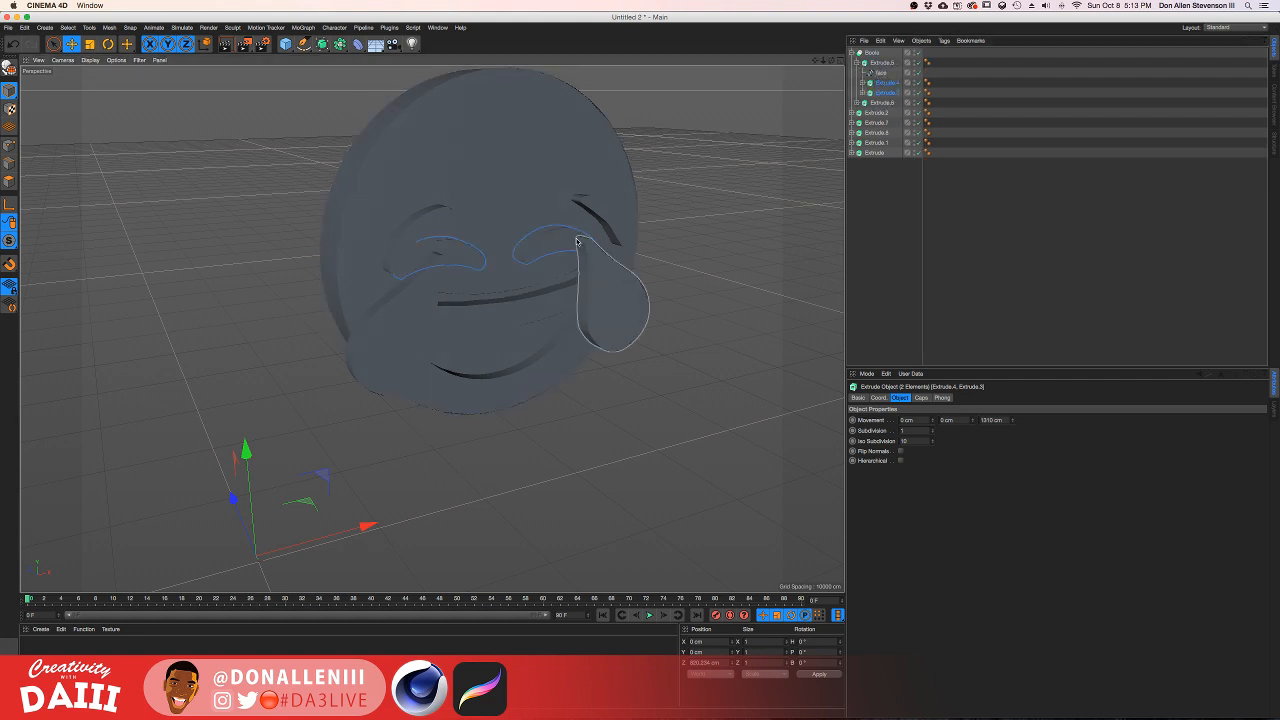
{"action": "left_click_drag", "start_coordinate": [575, 240], "coordinate": [530, 255], "text": "alt"}
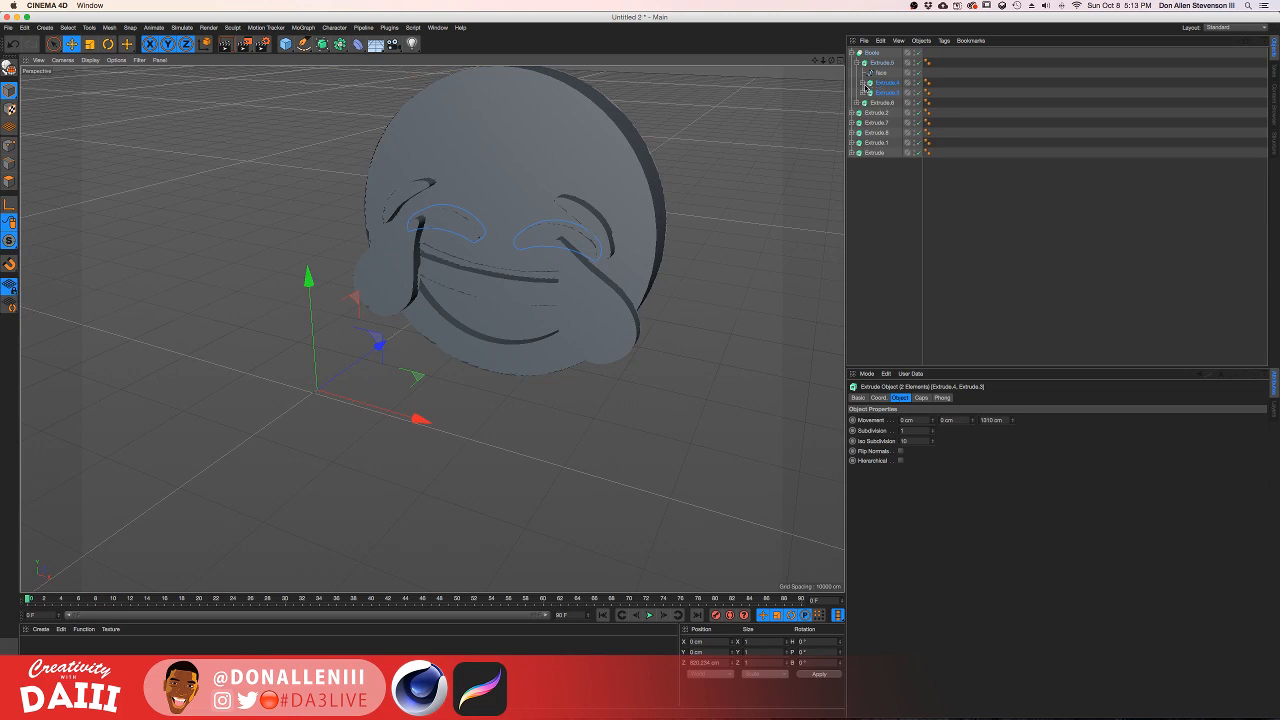
{"action": "left_click_drag", "start_coordinate": [866, 88], "coordinate": [866, 91]}
Step: Try placing the eye and eye 2 splines beside the face spline in the face's Extrude, and undo it
{"action": "left_click", "coordinate": [851, 93]}
{"action": "left_click", "coordinate": [851, 113]}
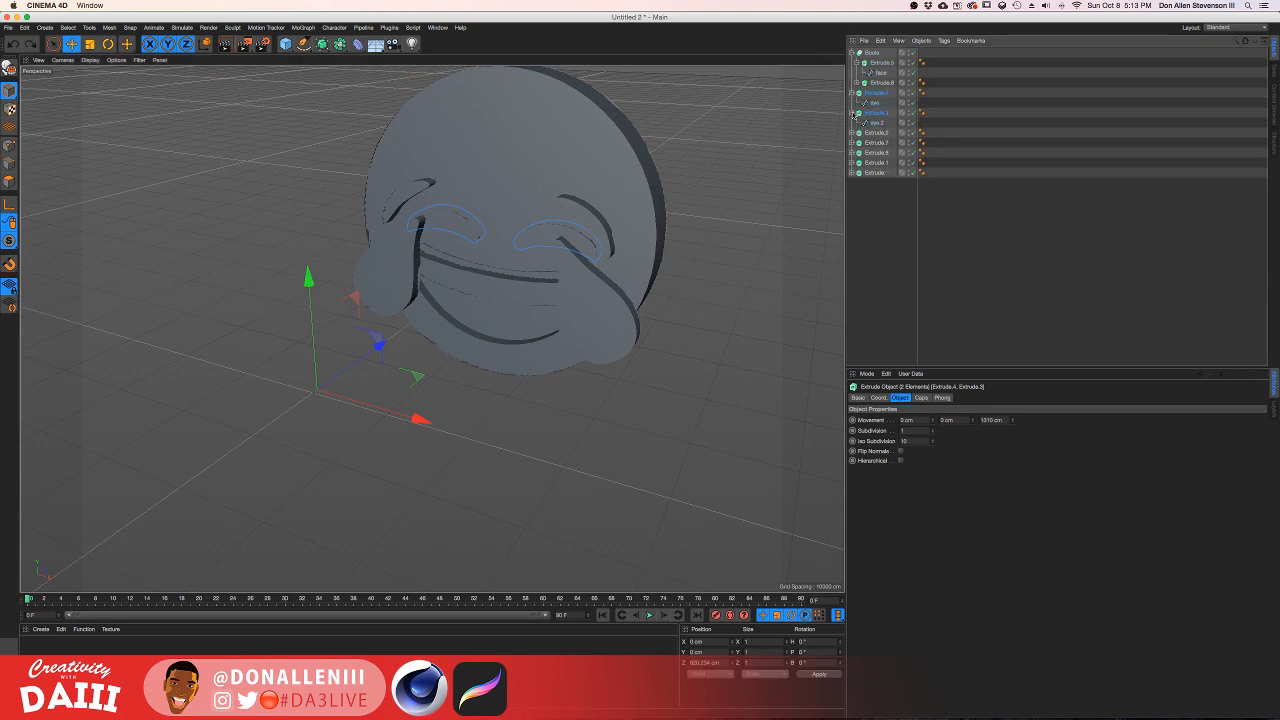
{"action": "left_click", "coordinate": [868, 123]}
{"action": "left_click", "coordinate": [872, 103], "text": "ctrl"}
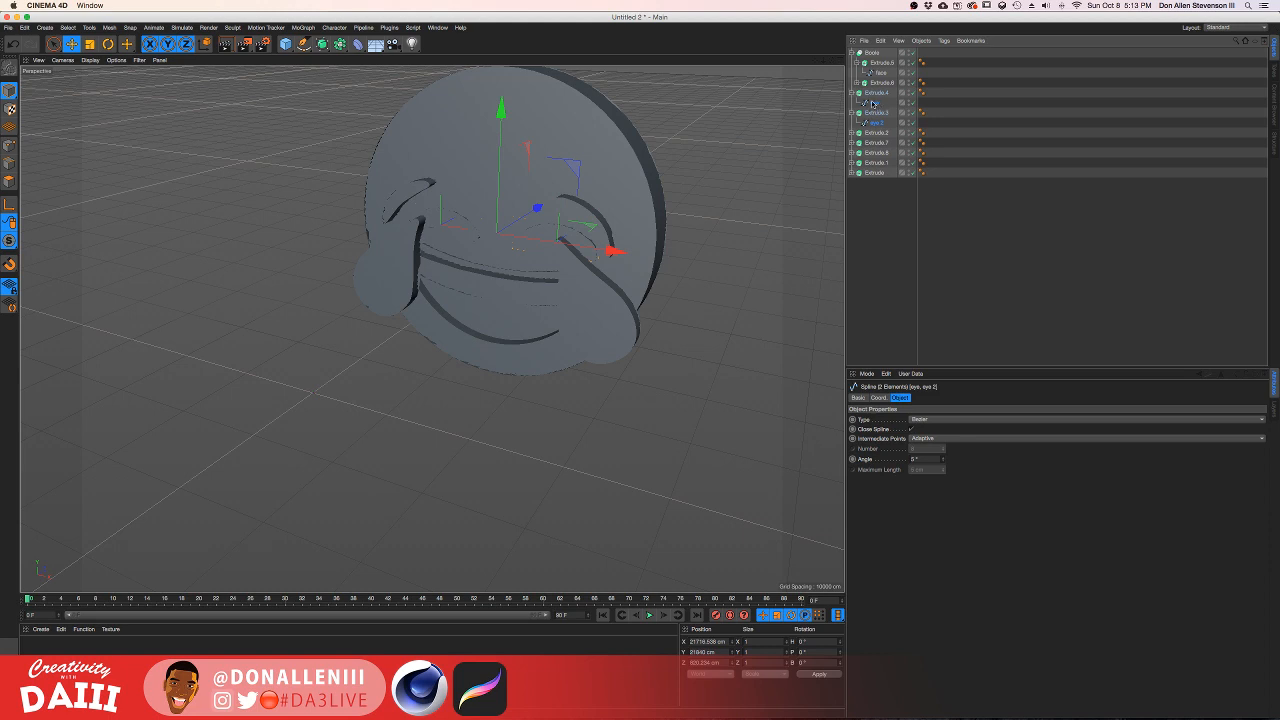
{"action": "left_click_drag", "start_coordinate": [592, 243], "coordinate": [511, 225], "text": "alt"}
{"action": "scroll", "coordinate": [511, 225], "scroll_direction": "up", "scroll_amount": 5}
{"action": "left_click_drag", "start_coordinate": [516, 181], "coordinate": [507, 156], "text": "alt"}
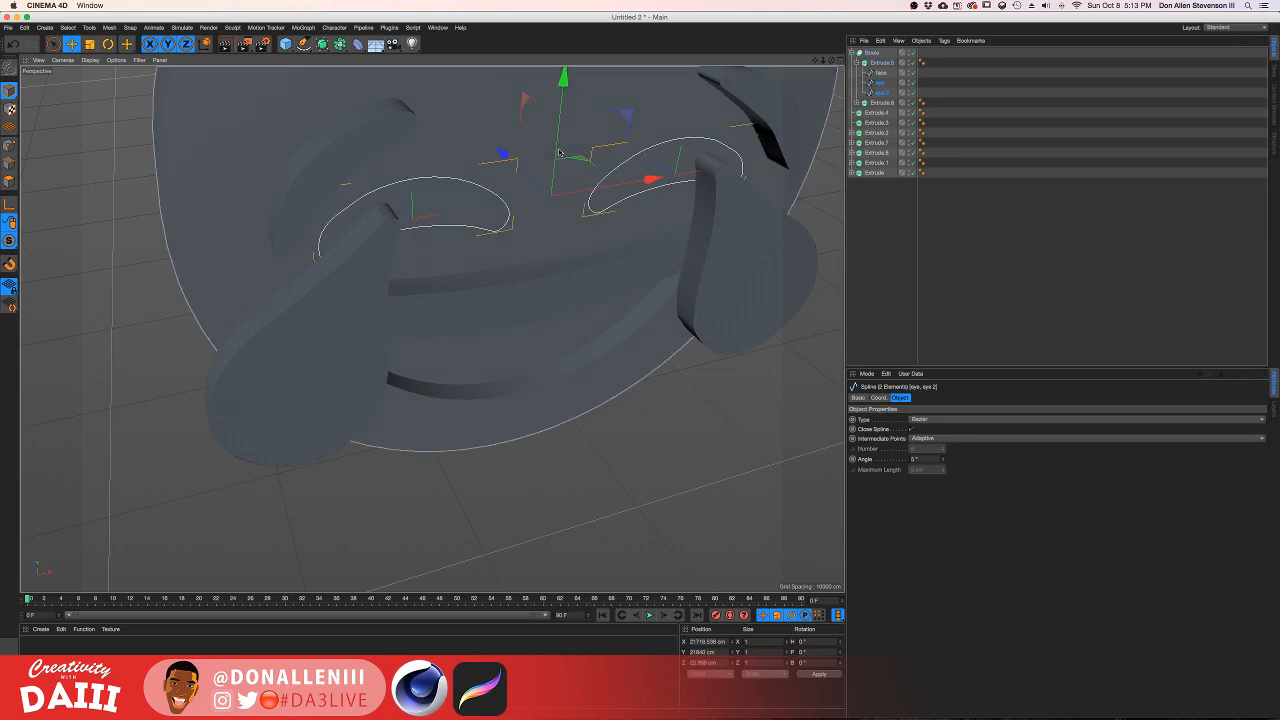
{"action": "key", "text": "super+z"}
{"action": "key", "text": "super+z"}
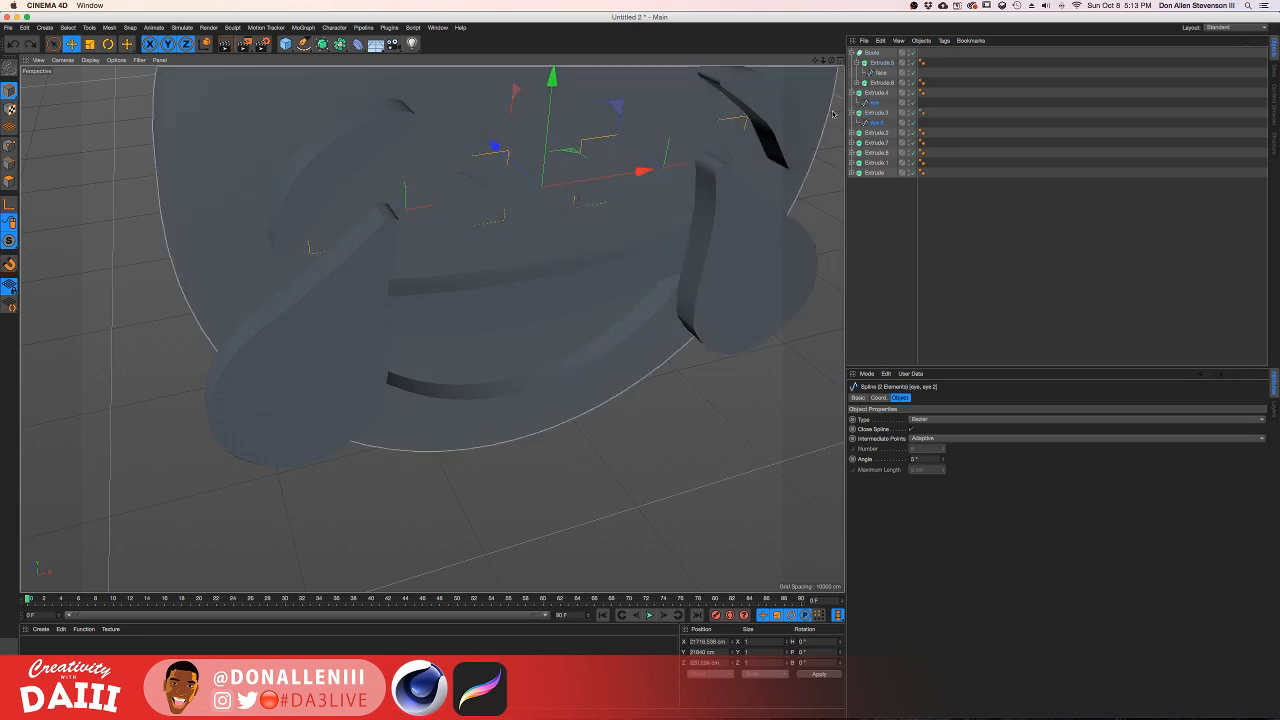
Step: Collapse the Boole's hierarchy and select the Boole object
{"action": "left_click", "coordinate": [552, 186]}
{"action": "left_click_drag", "start_coordinate": [552, 186], "coordinate": [391, 318], "text": "alt"}
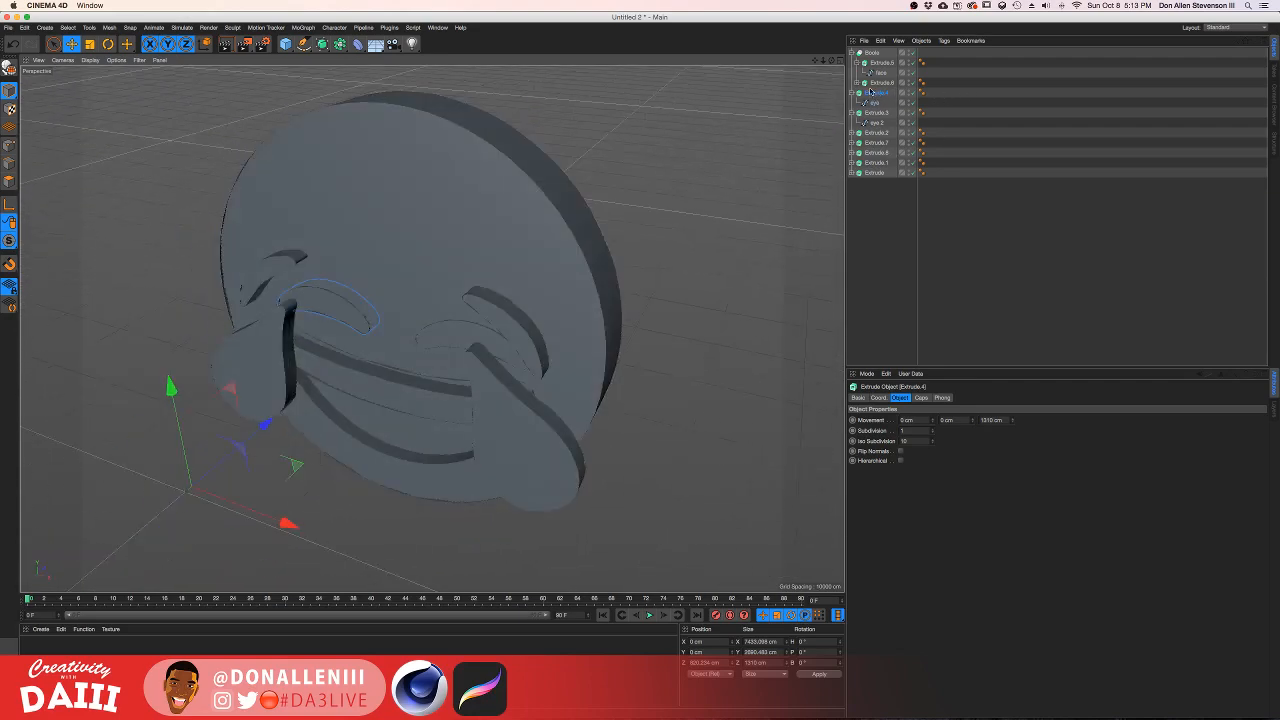
{"action": "left_click", "coordinate": [852, 52]}
{"action": "left_click", "coordinate": [873, 52]}
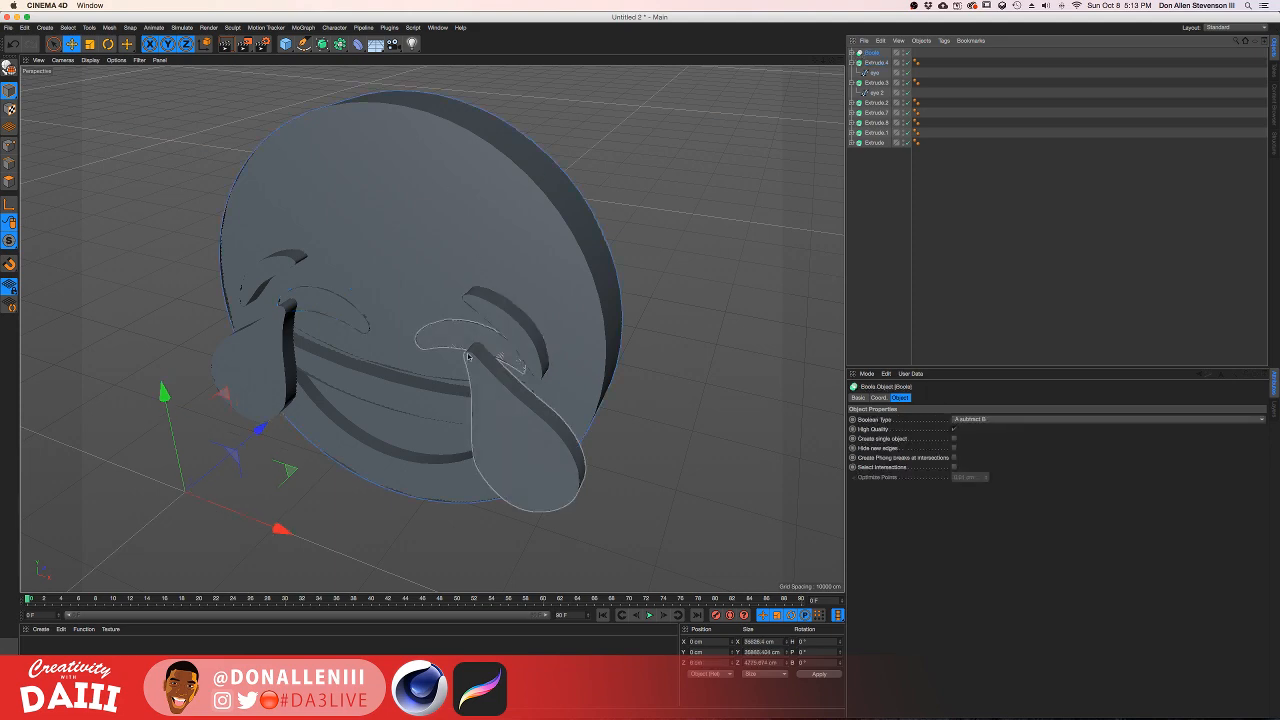
Step: Switch to Photoshop to examine the whole heart-eyed emoji forest composite, and return to Cinema 4D
{"action": "key", "text": "ctrl+Up"}
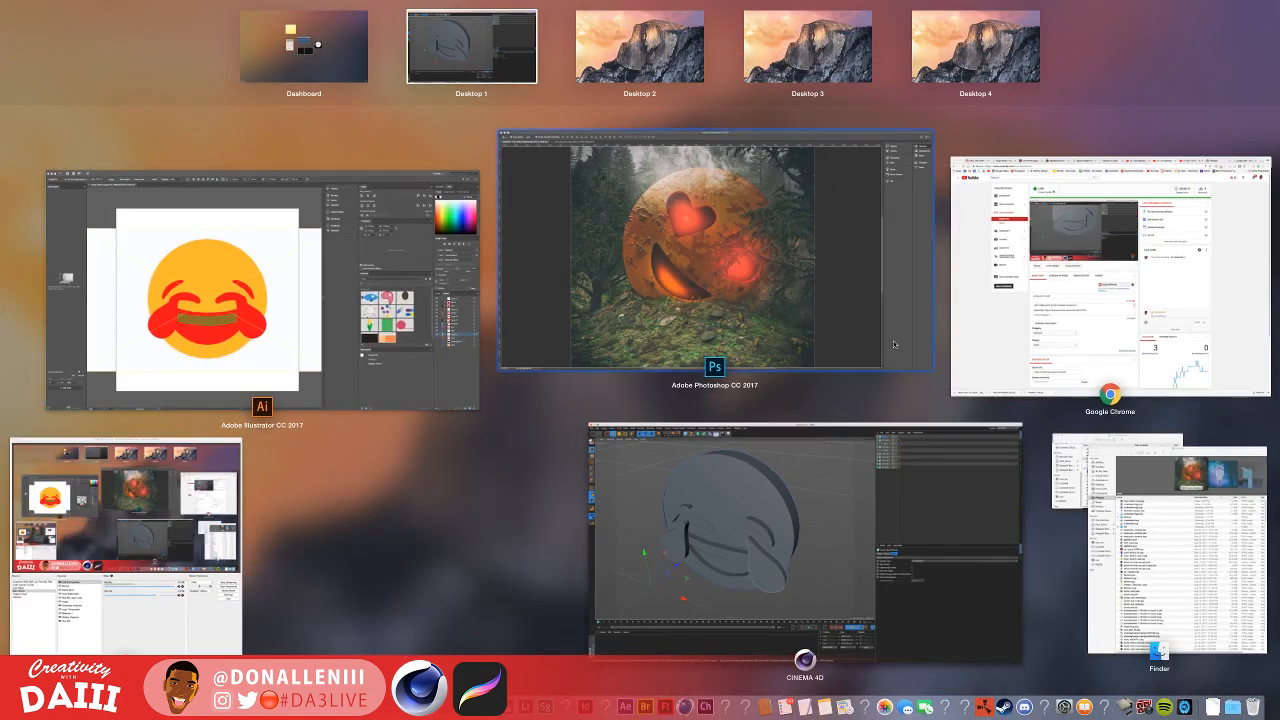
{"action": "left_click", "coordinate": [726, 503]}
{"action": "key", "text": "ctrl+Up"}
{"action": "left_click", "coordinate": [735, 192]}
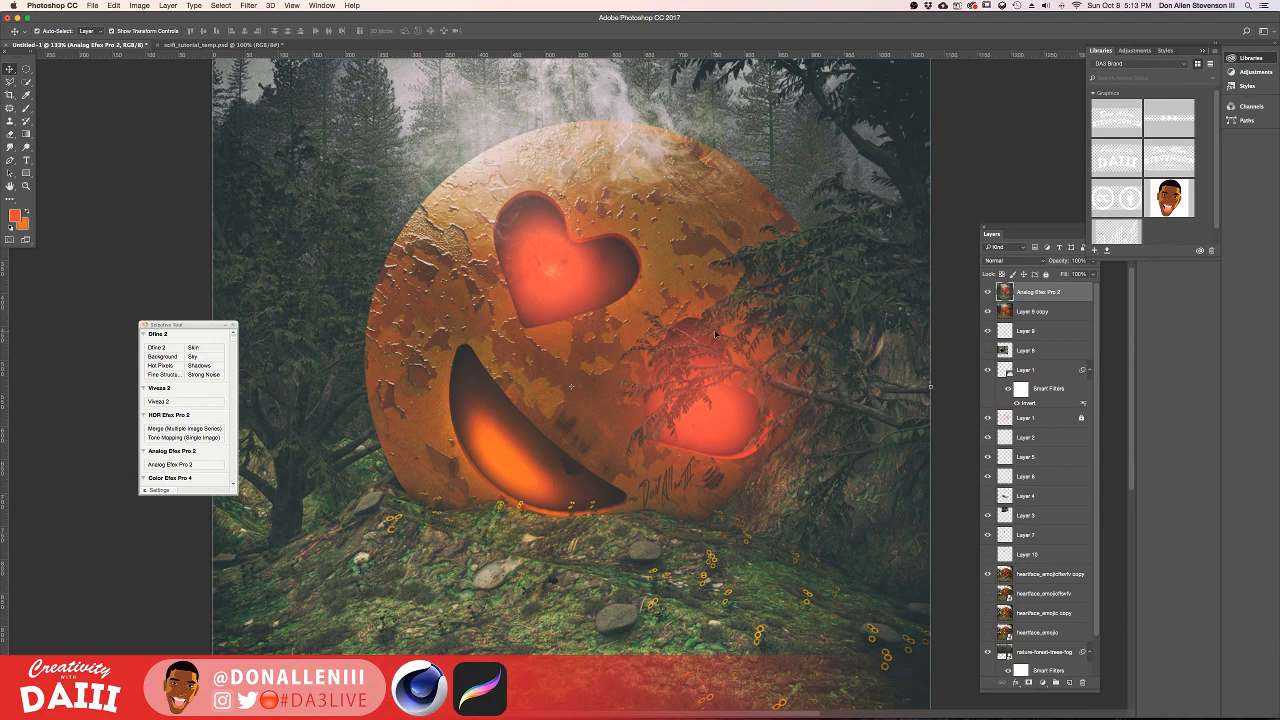
{"action": "scroll", "coordinate": [803, 466], "scroll_direction": "down", "scroll_amount": 3, "text": "alt"}
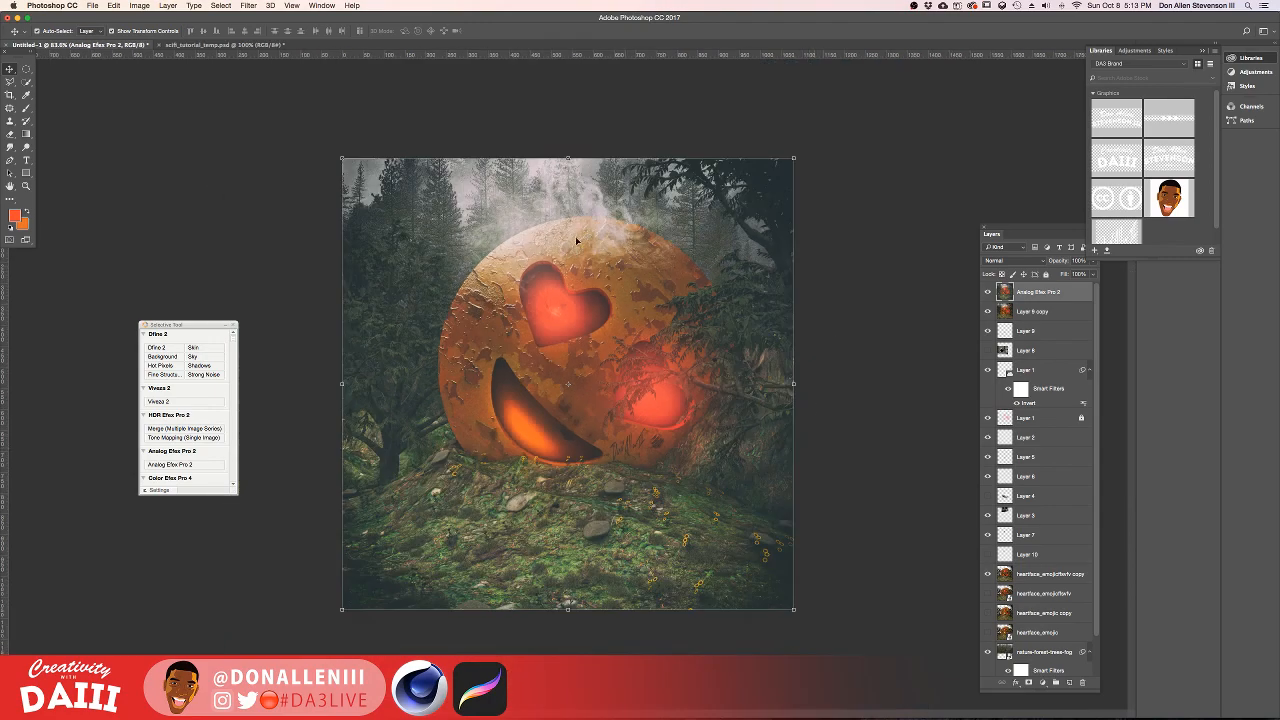
{"action": "key", "text": "ctrl+Up"}
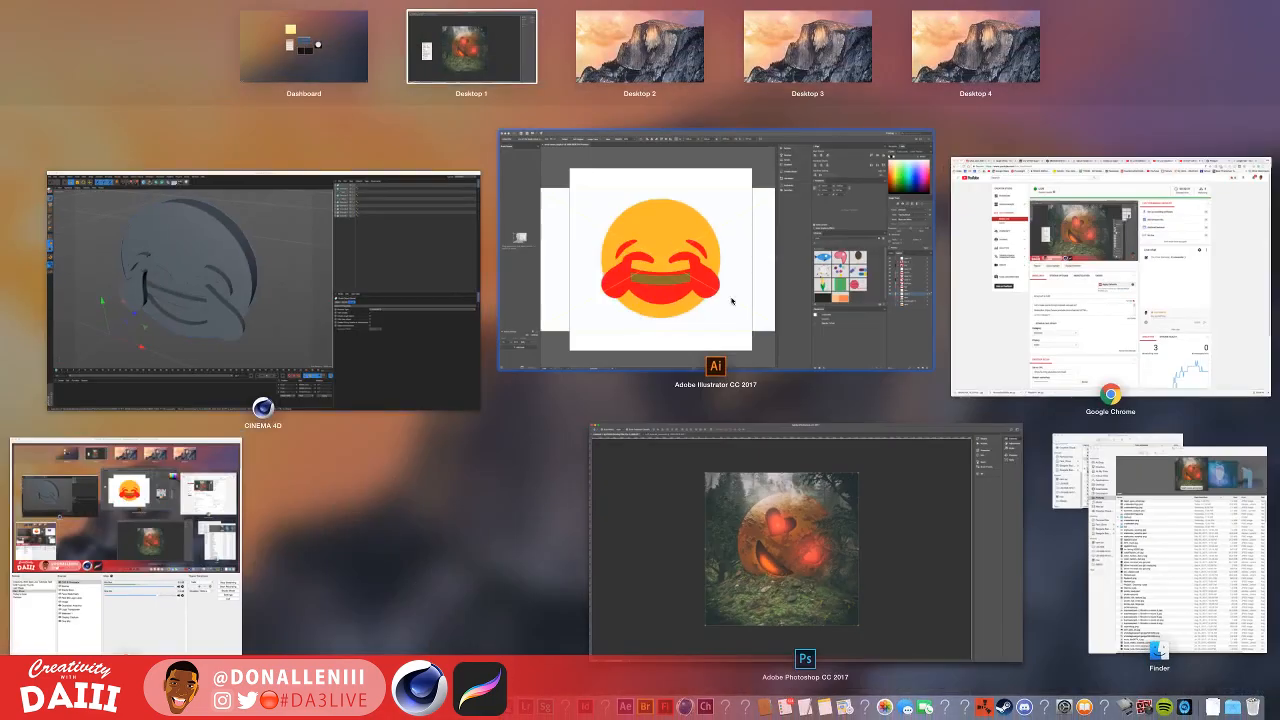
{"action": "left_click", "coordinate": [240, 286]}
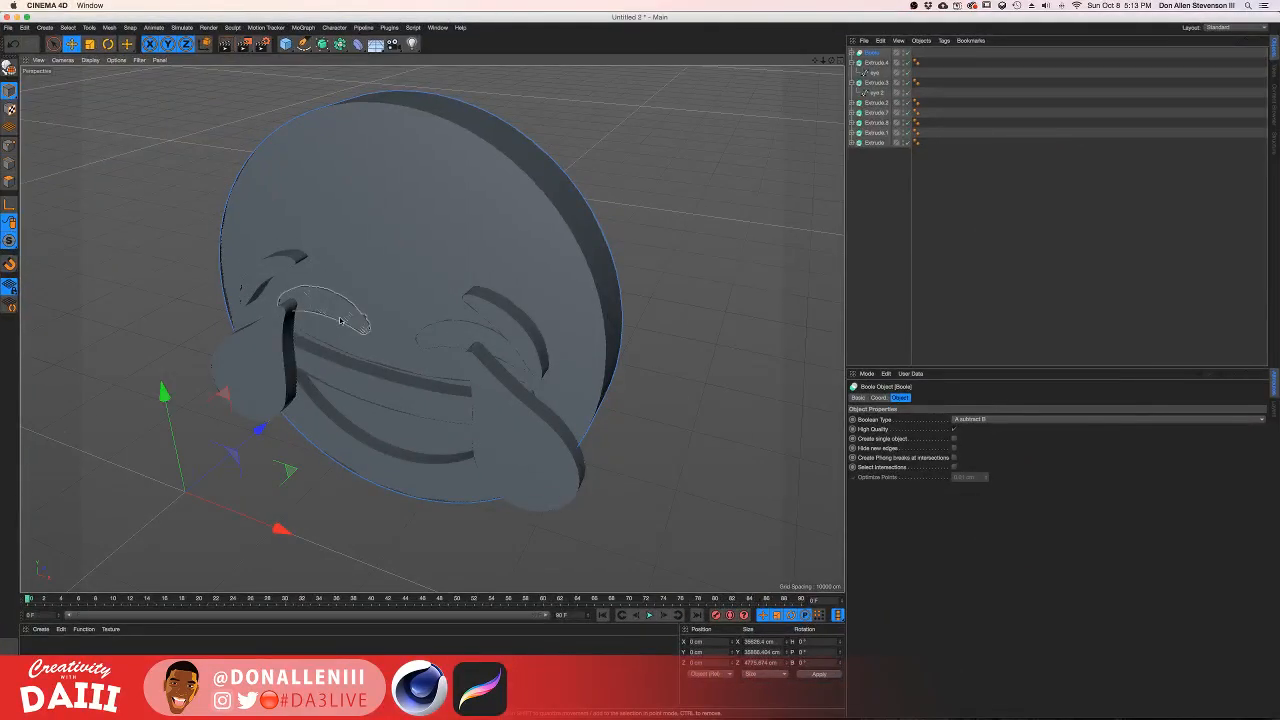
Step: Create a new material and load a Layer shader as its Color texture in the Material Editor
{"action": "left_click_drag", "start_coordinate": [348, 322], "coordinate": [526, 273], "text": "alt"}
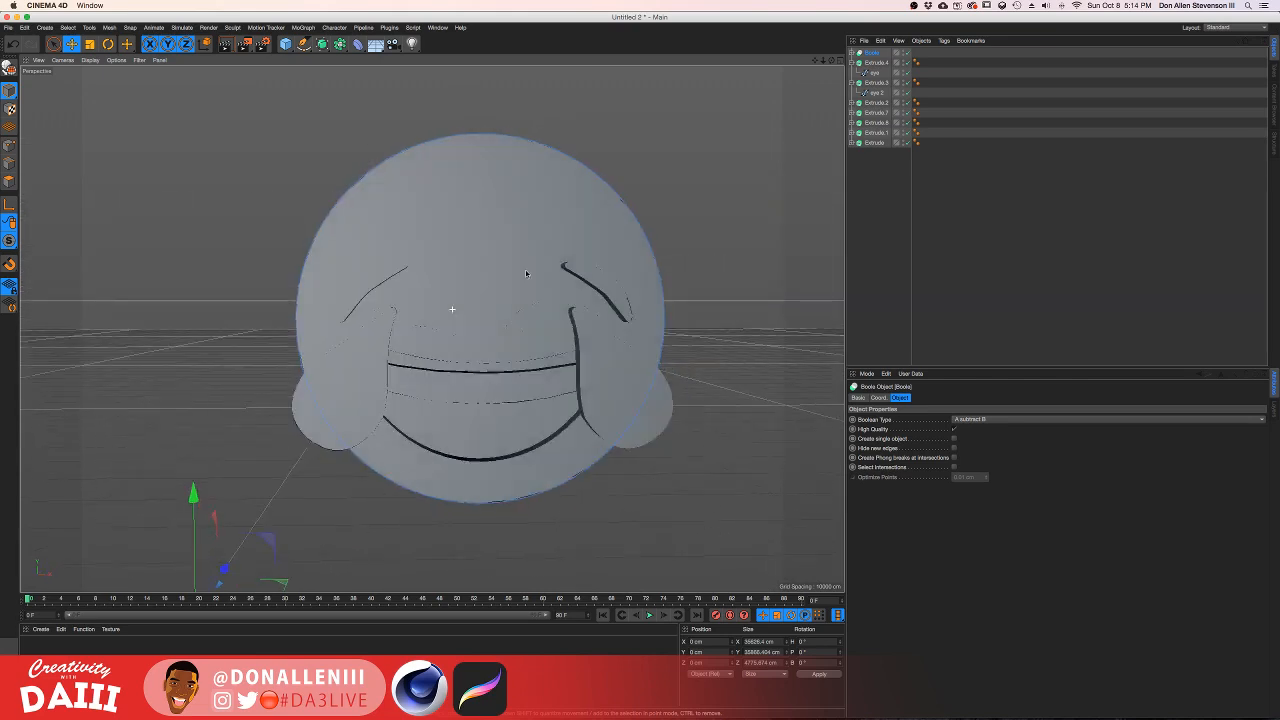
{"action": "double_click", "coordinate": [200, 668]}
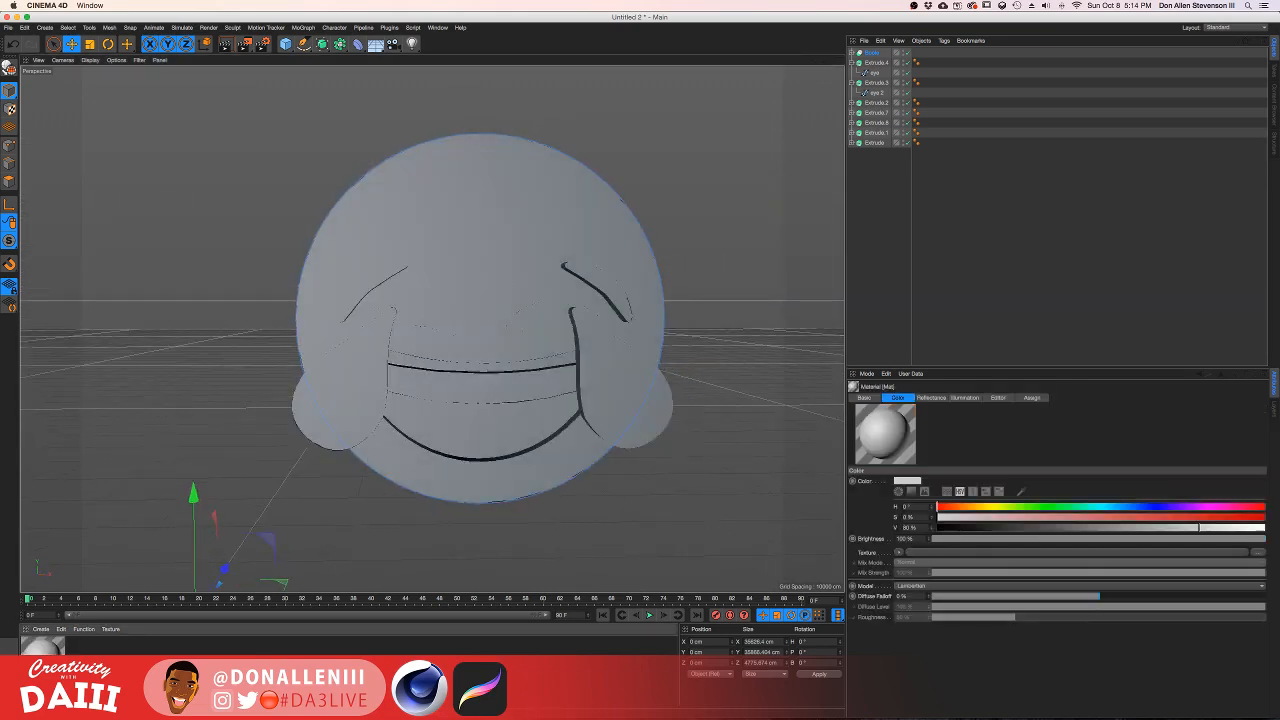
{"action": "double_click", "coordinate": [43, 664]}
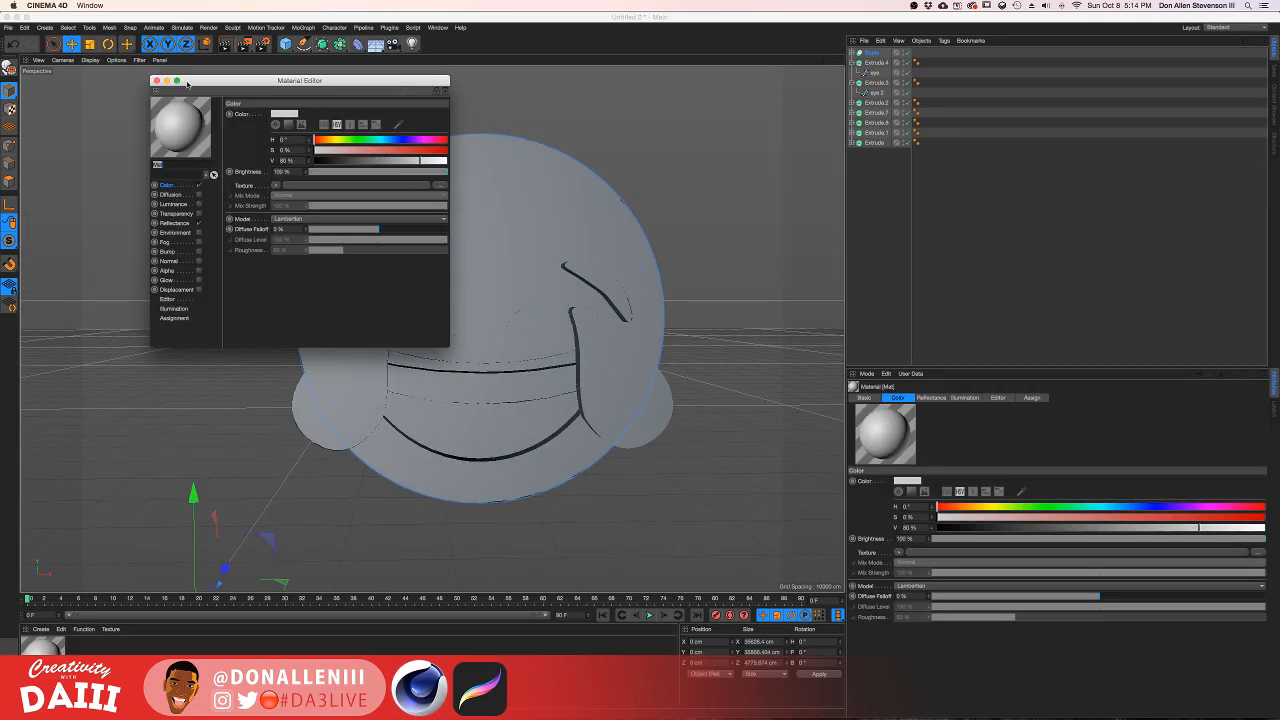
{"action": "left_click_drag", "start_coordinate": [186, 82], "coordinate": [620, 132]}
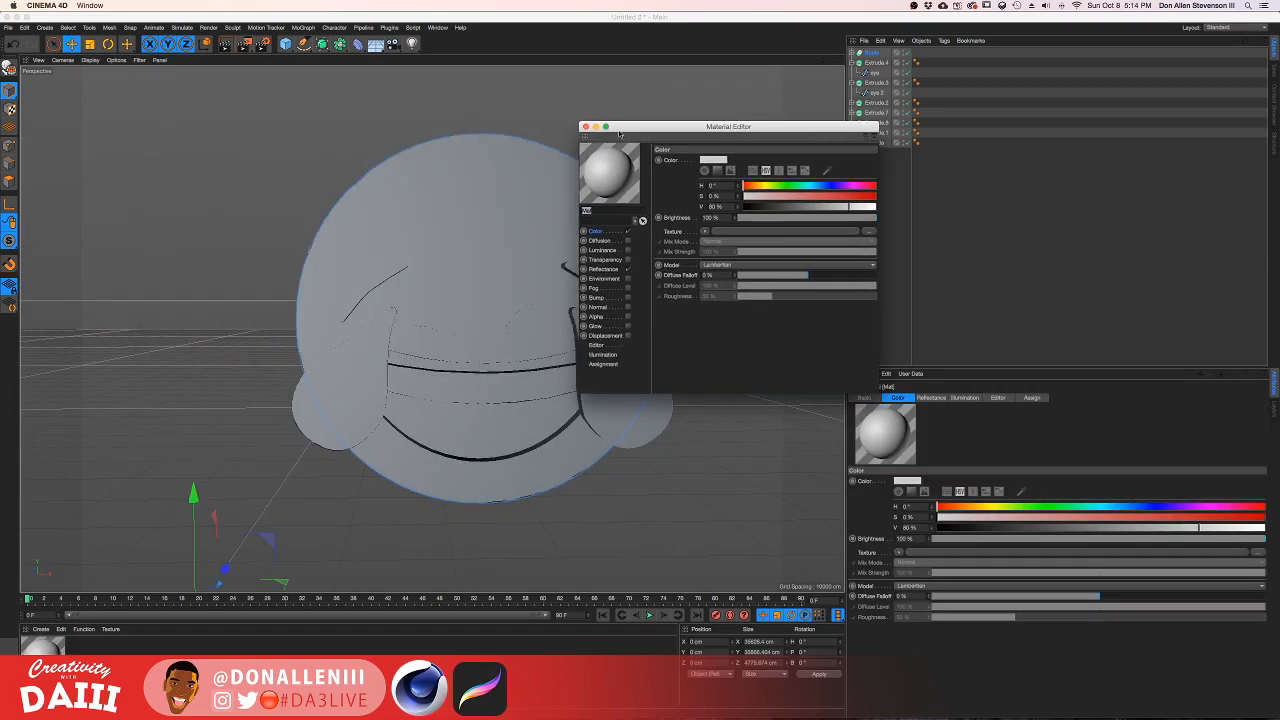
{"action": "left_click", "coordinate": [705, 232]}
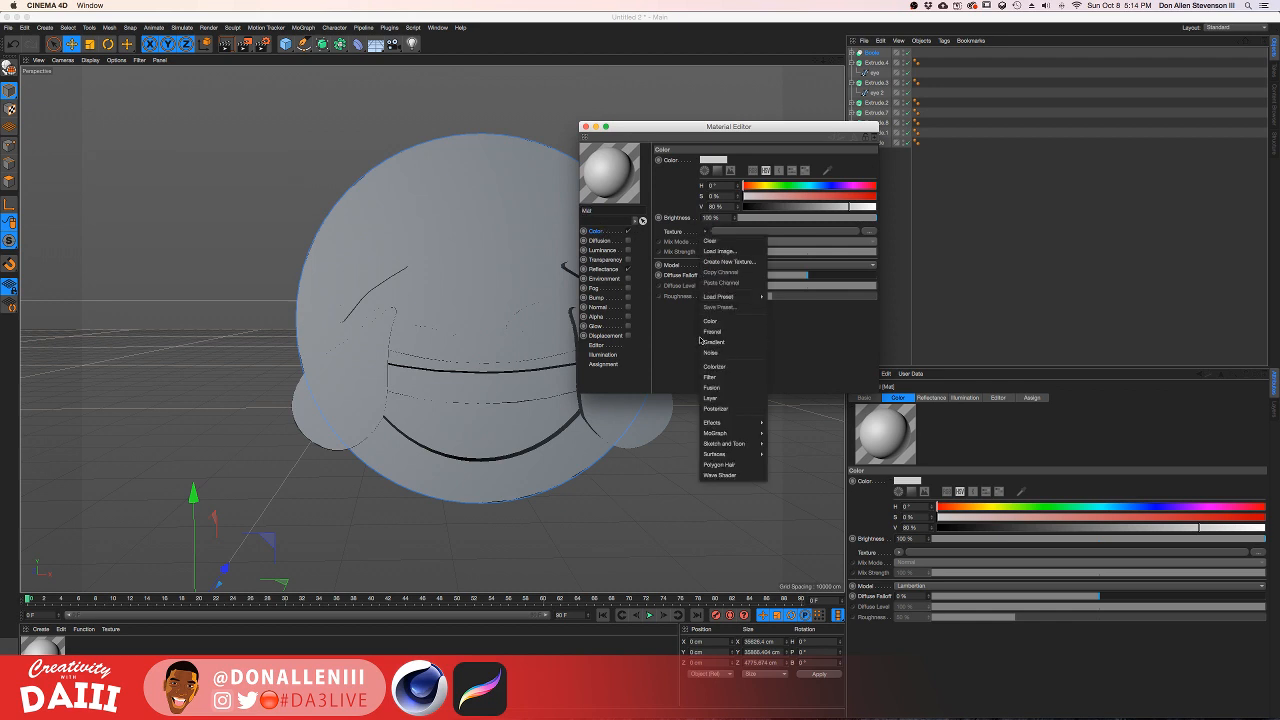
{"action": "left_click", "coordinate": [712, 398]}
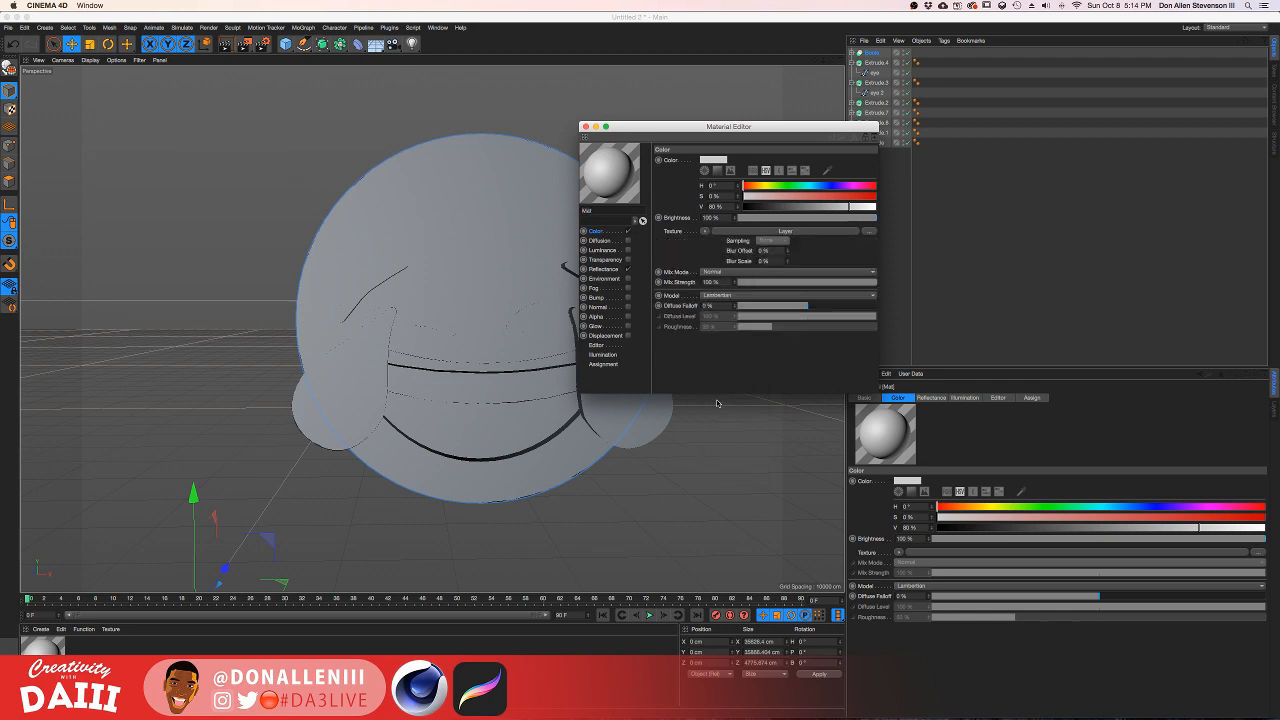
Step: Add a Gradient shader inside the Layer shader and set its type to 2D - Circular
{"action": "left_click", "coordinate": [709, 254]}
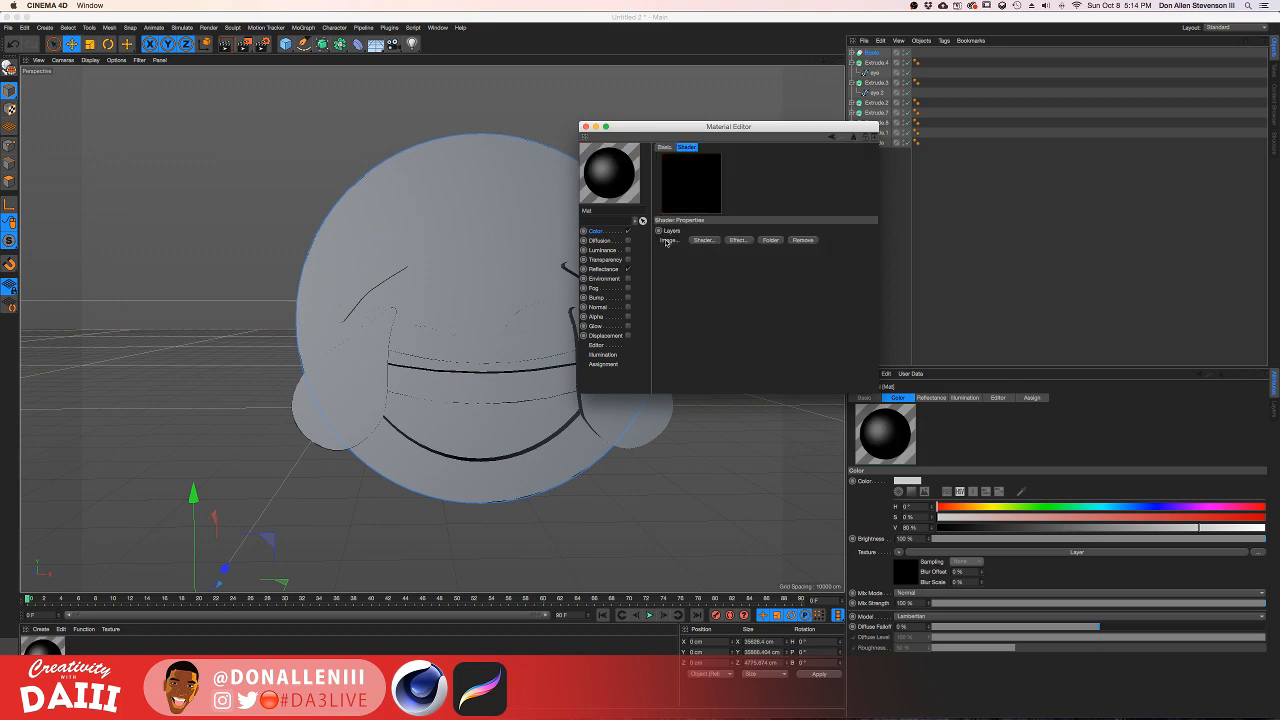
{"action": "left_click", "coordinate": [668, 241]}
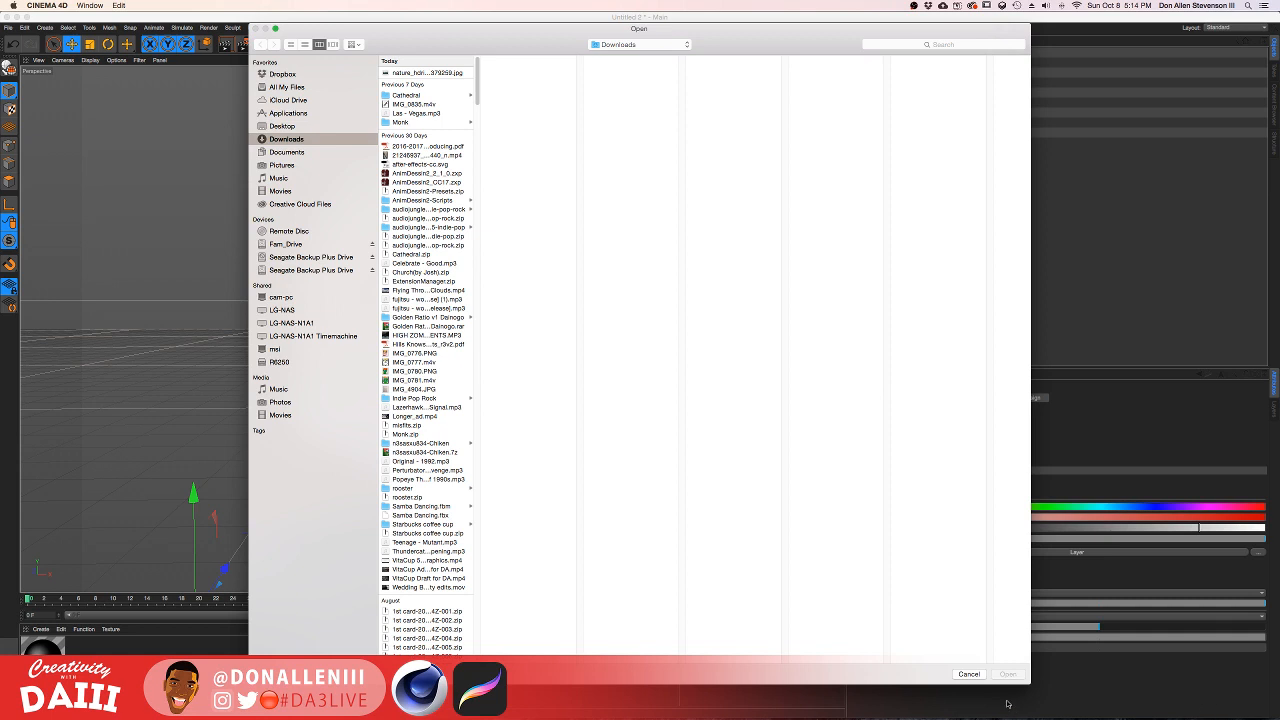
{"action": "left_click", "coordinate": [970, 675]}
{"action": "left_click", "coordinate": [712, 244]}
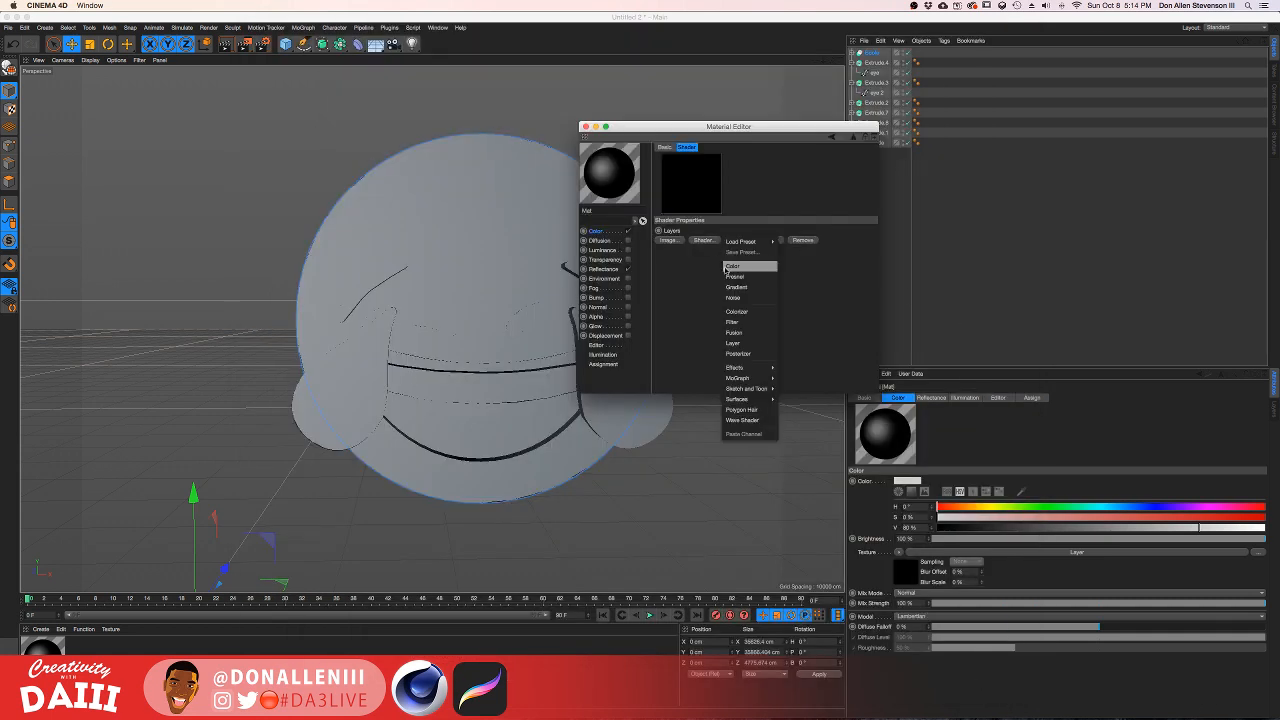
{"action": "left_click", "coordinate": [746, 291]}
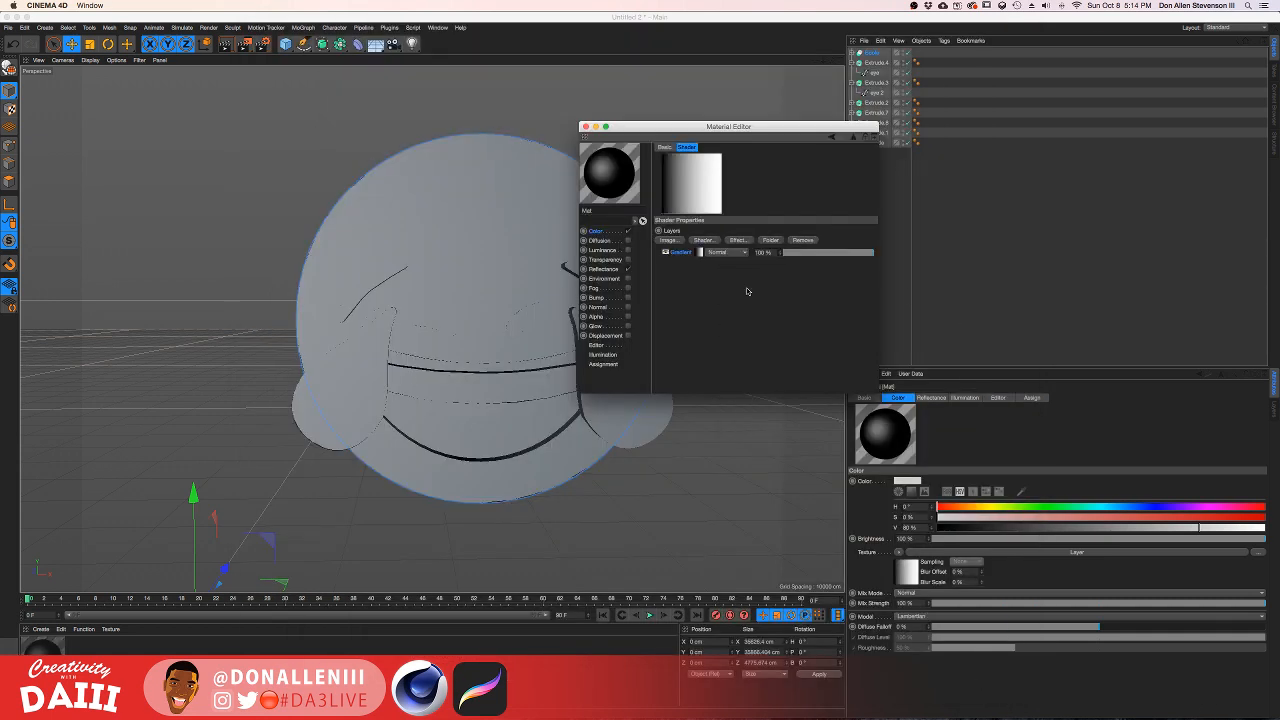
{"action": "left_click", "coordinate": [701, 256]}
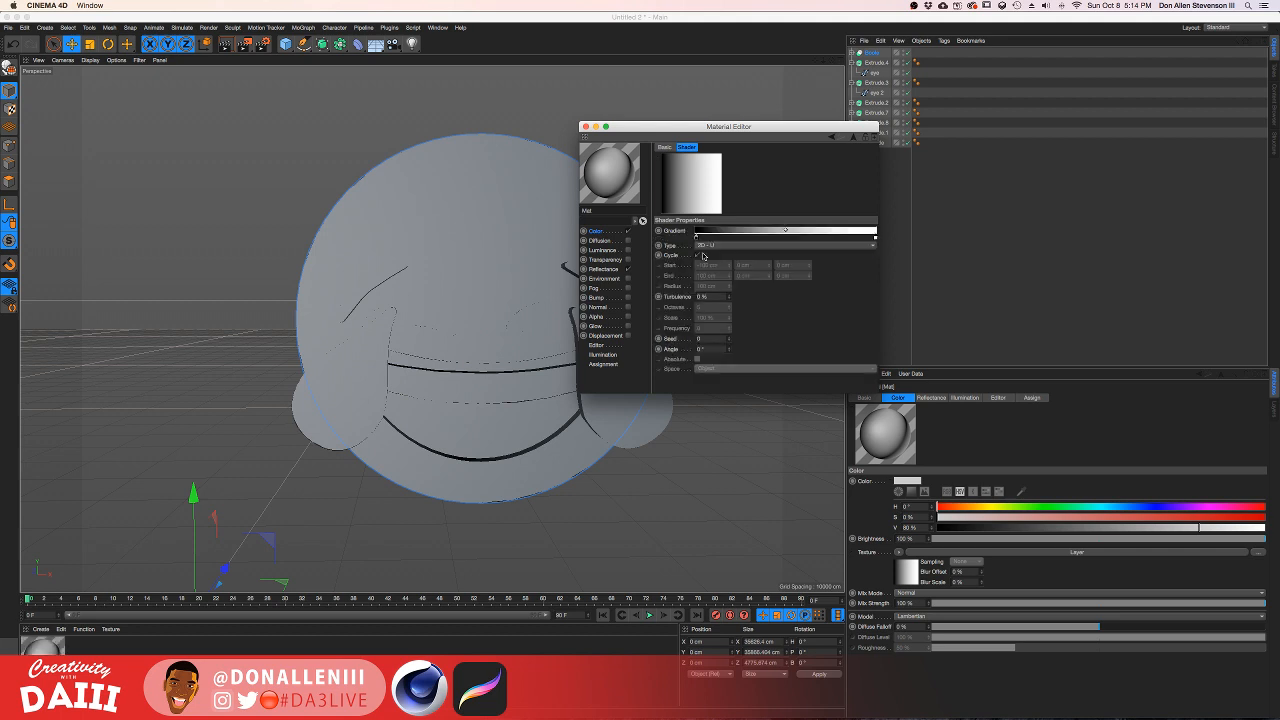
{"action": "left_click", "coordinate": [707, 247]}
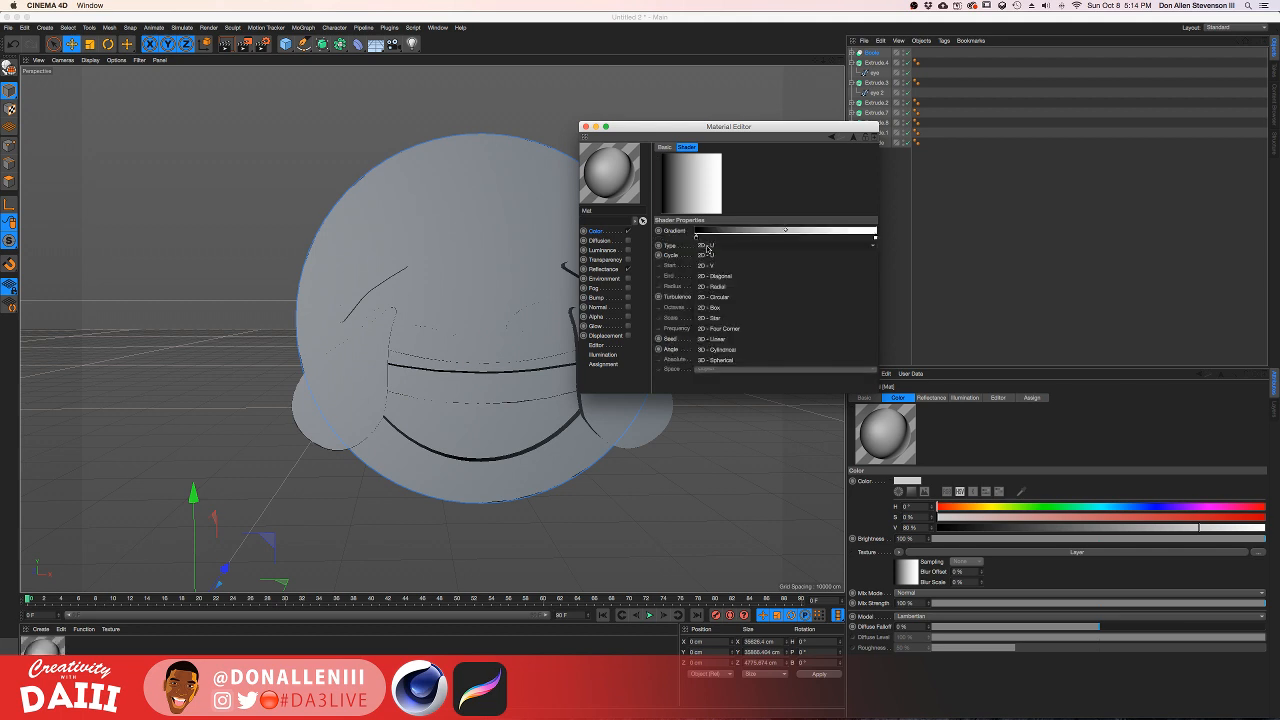
{"action": "left_click", "coordinate": [722, 296]}
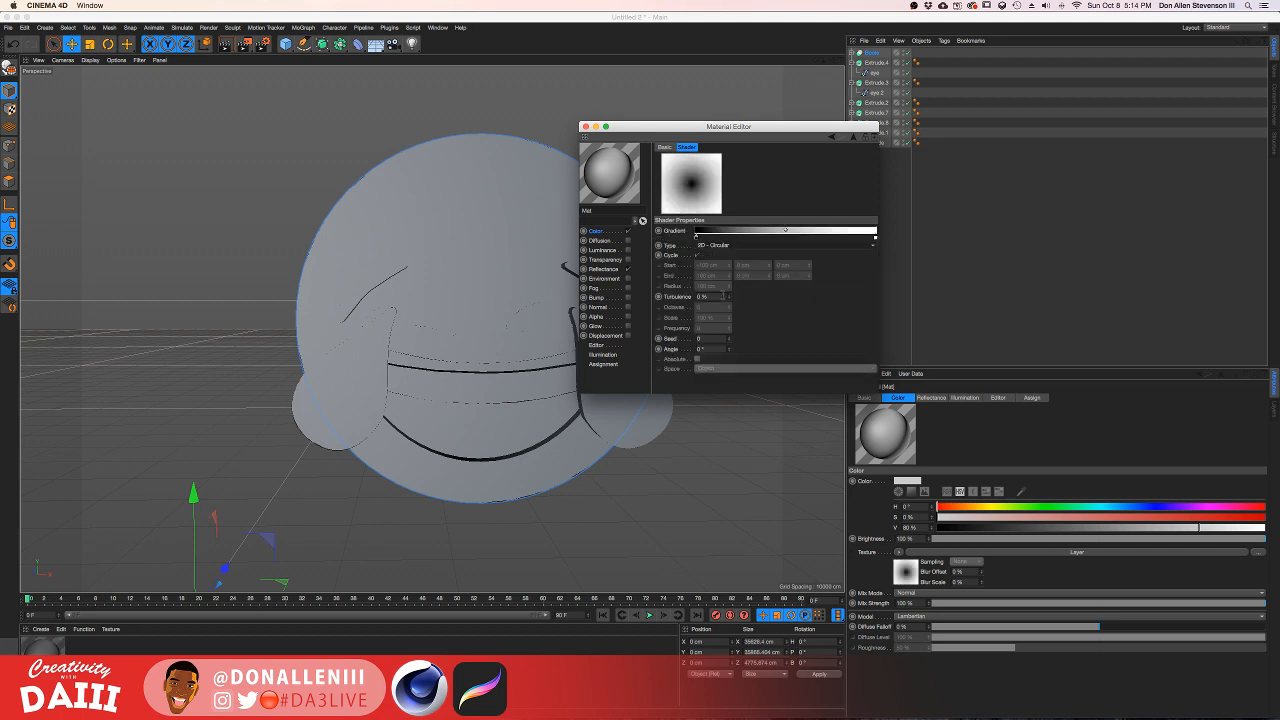
Step: Recolour the circular gradient with a yellow centre knot and a bright orange outer knot
{"action": "double_click", "coordinate": [697, 236]}
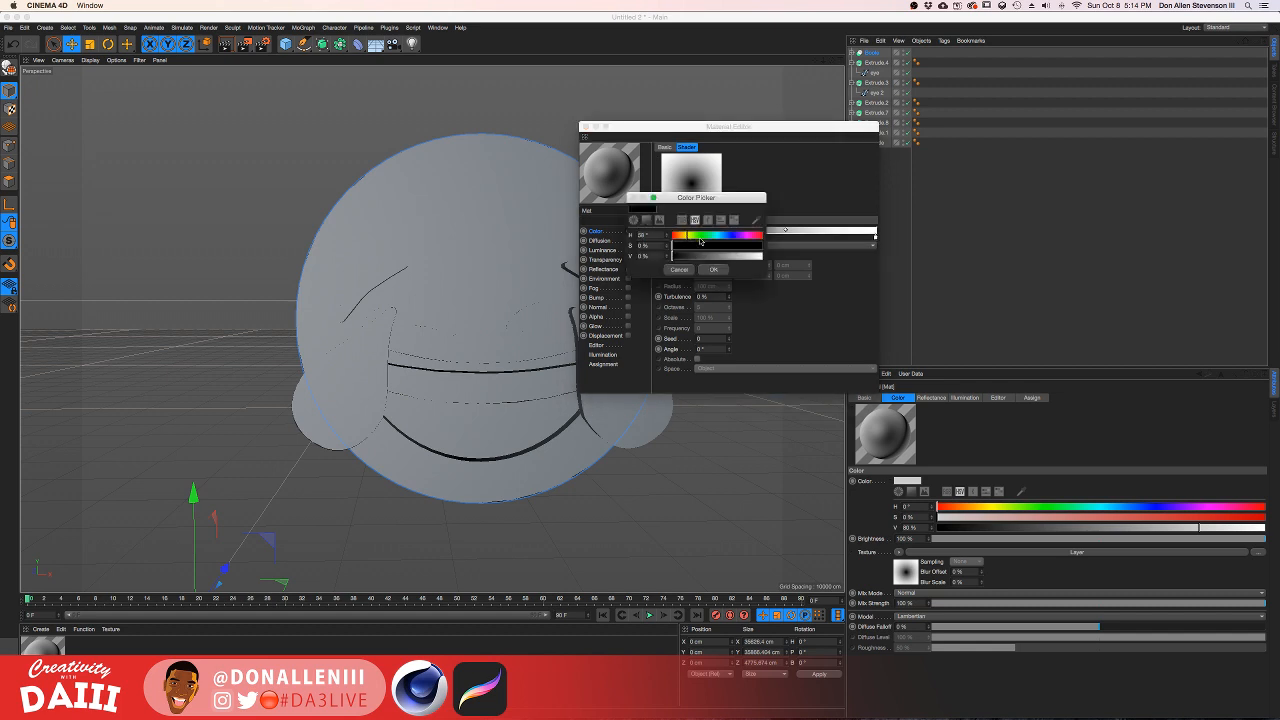
{"action": "left_click", "coordinate": [761, 256]}
{"action": "left_click", "coordinate": [716, 270]}
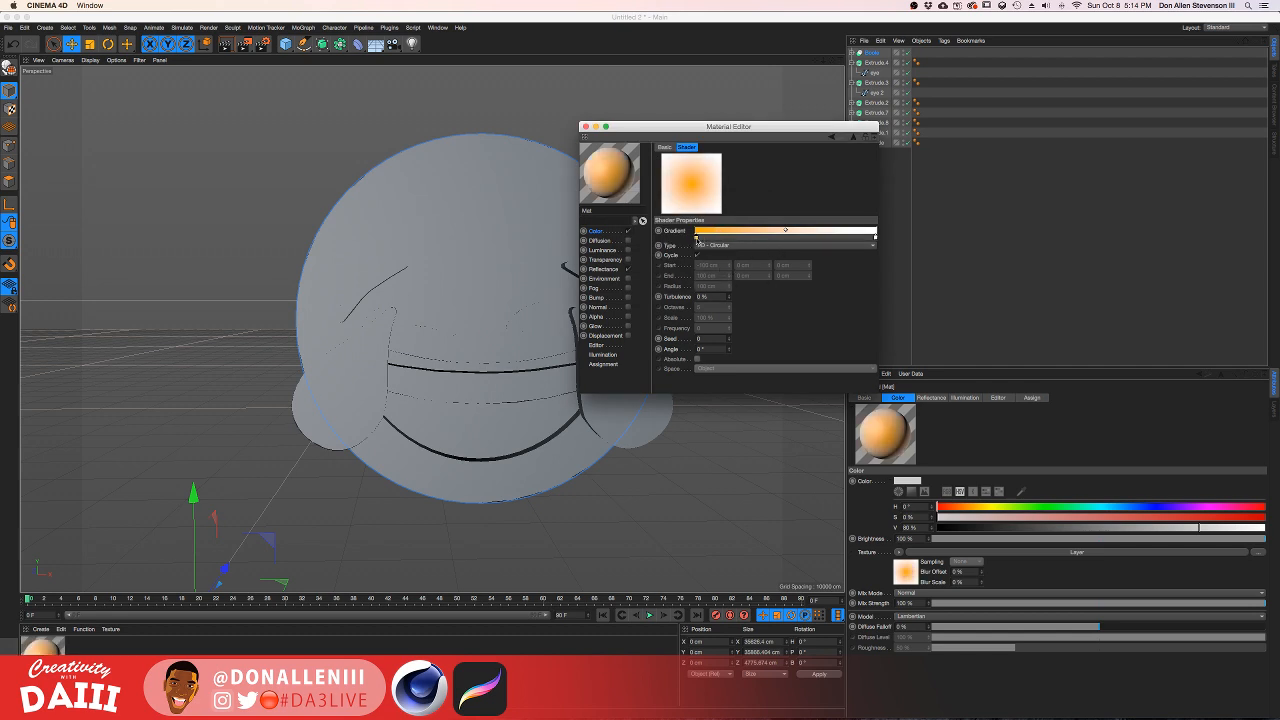
{"action": "left_click_drag", "start_coordinate": [726, 238], "coordinate": [752, 235]}
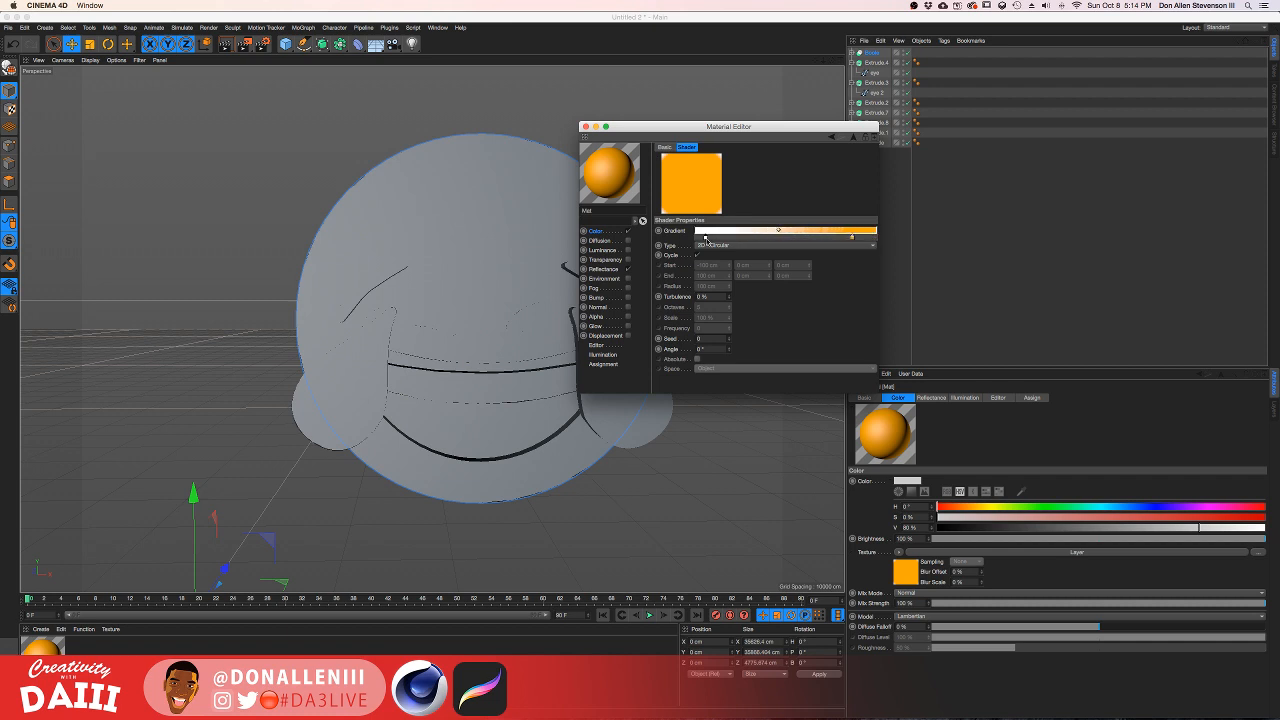
{"action": "double_click", "coordinate": [706, 238]}
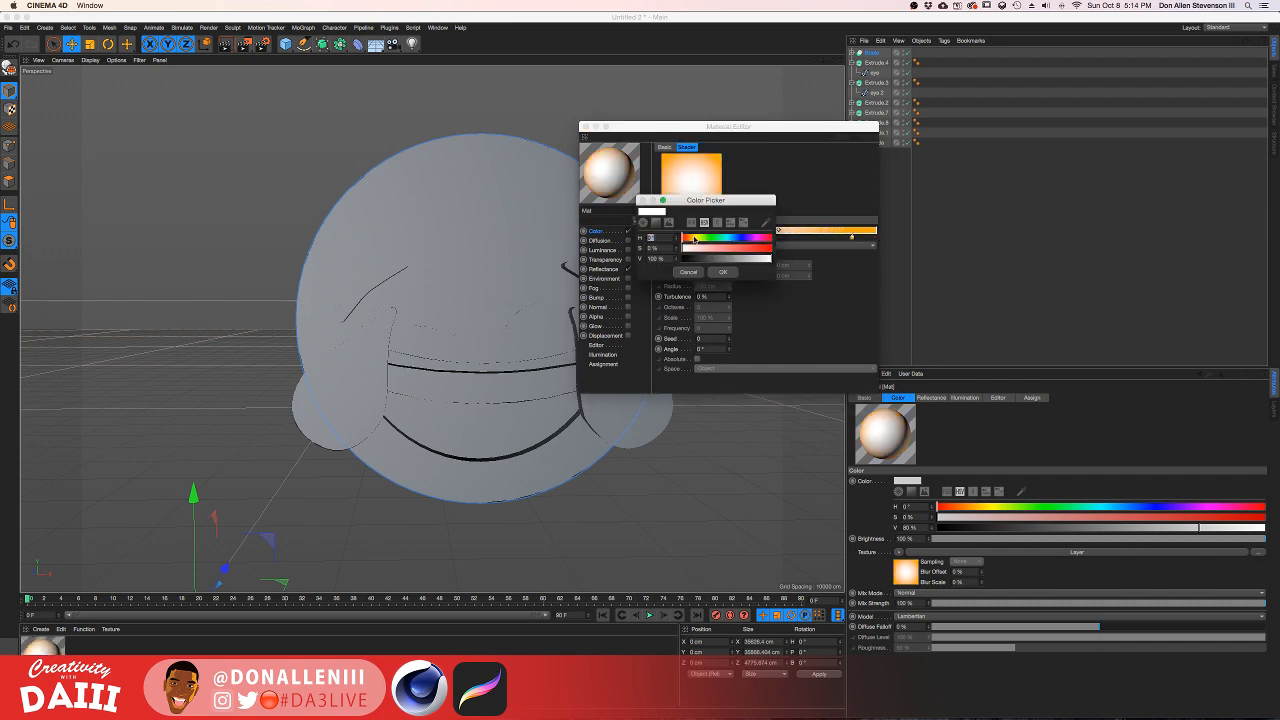
{"action": "left_click", "coordinate": [728, 273]}
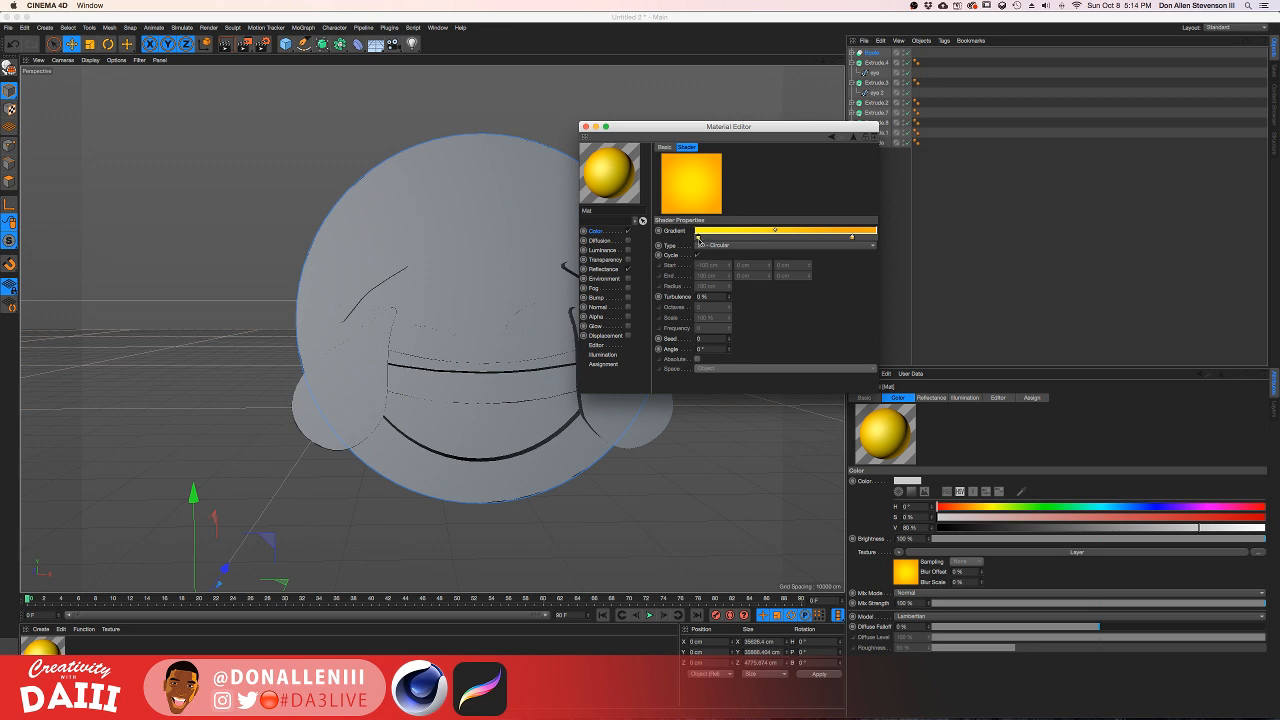
Step: Shift the gradient's orange knot inward and apply the yellow-orange material to the emoji's face
{"action": "left_click_drag", "start_coordinate": [851, 239], "coordinate": [804, 236]}
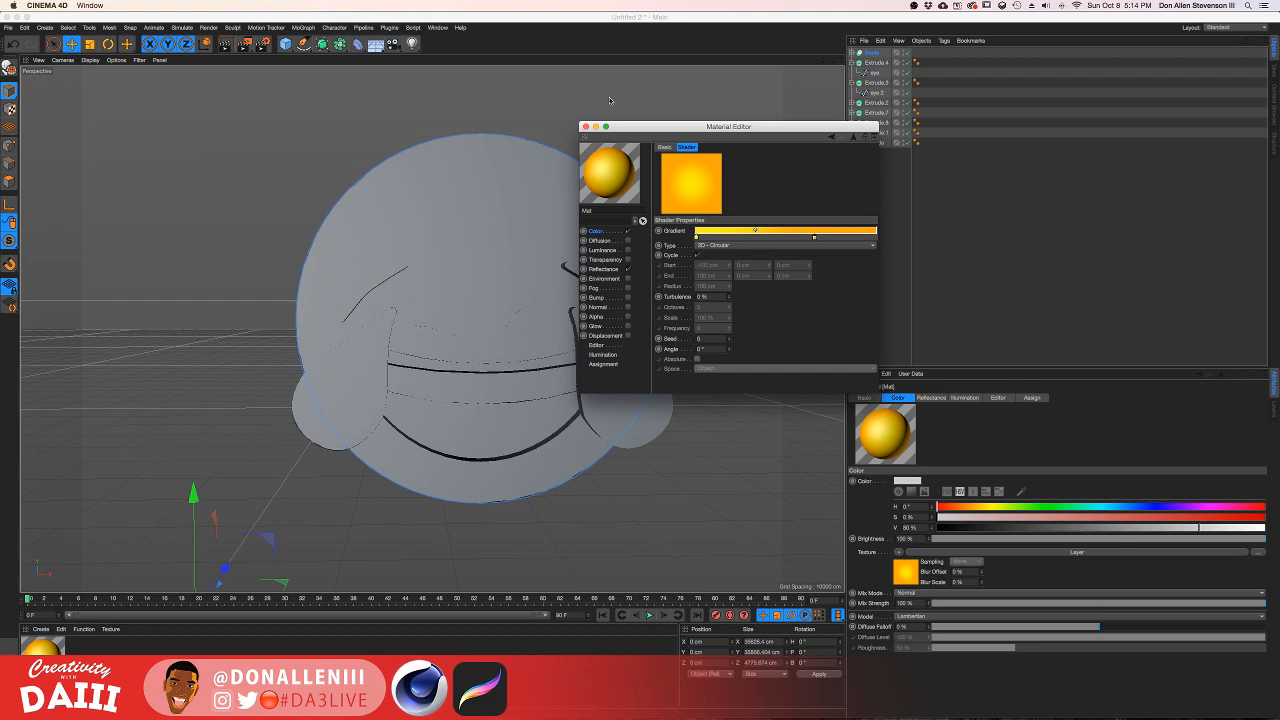
{"action": "left_click", "coordinate": [586, 127]}
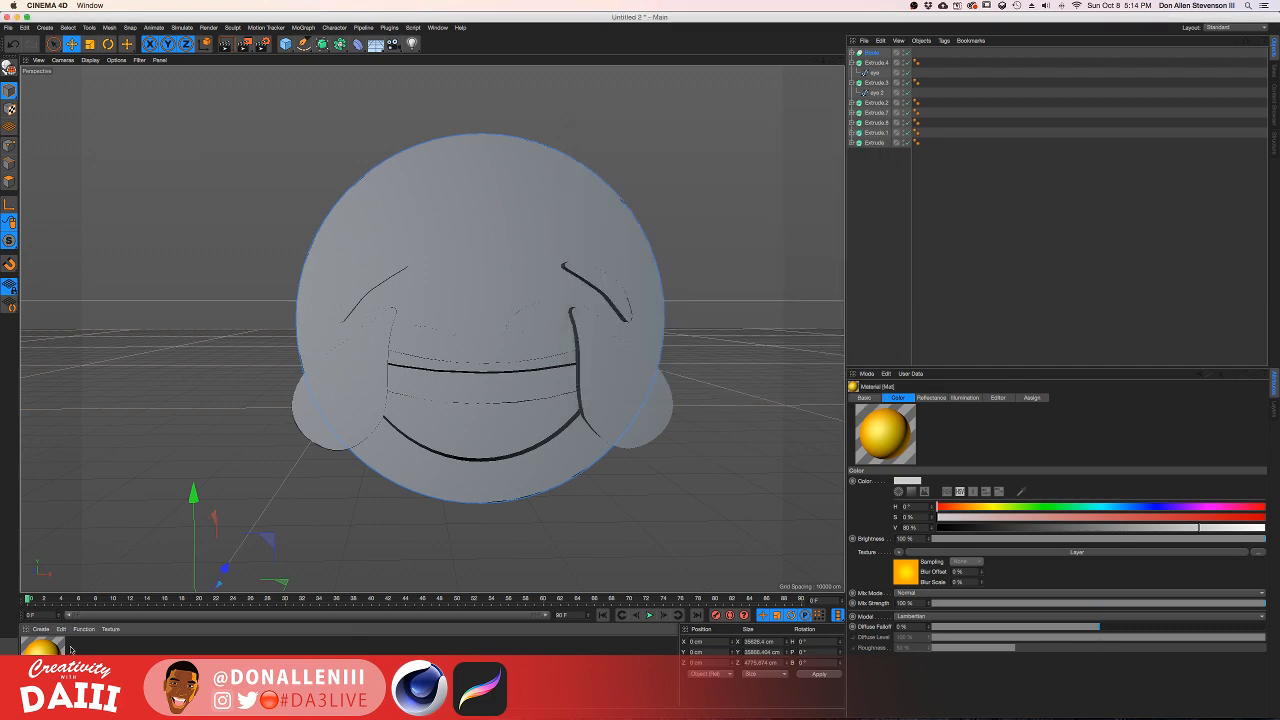
{"action": "left_click_drag", "start_coordinate": [298, 401], "coordinate": [480, 241]}
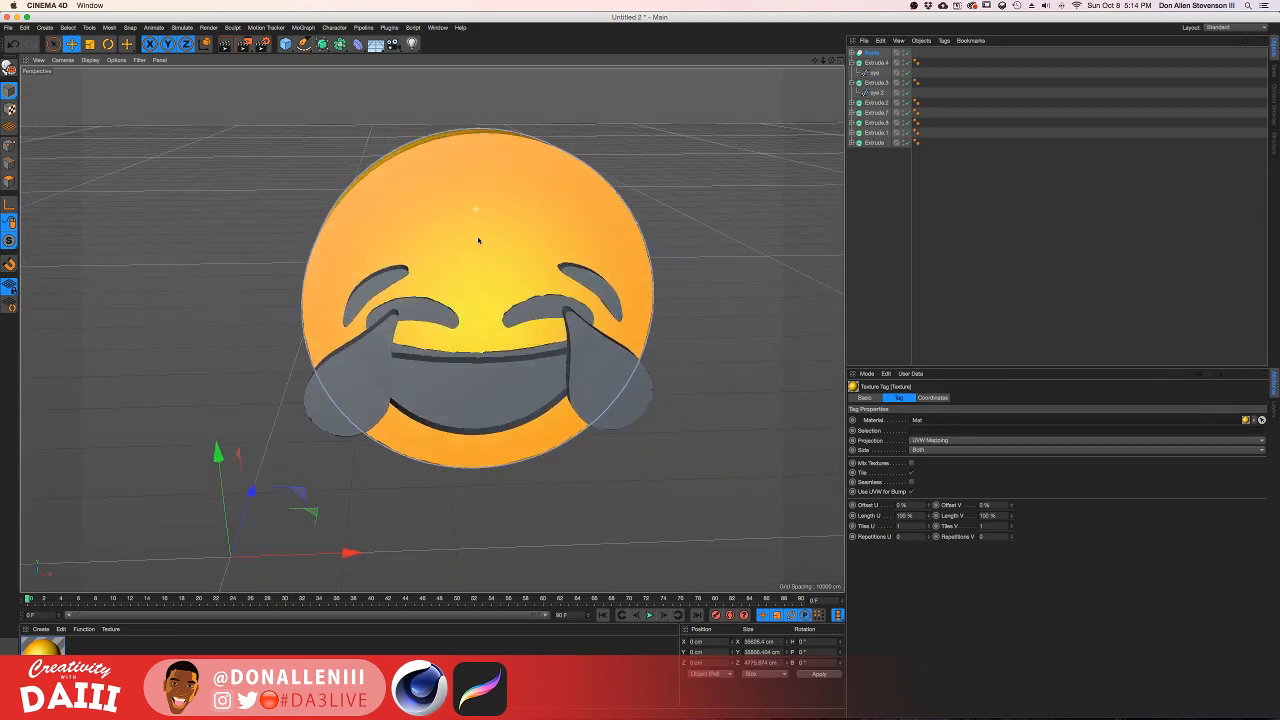
Step: Select both eye extrusions and move them together slightly along the Z axis
{"action": "left_click", "coordinate": [871, 82]}
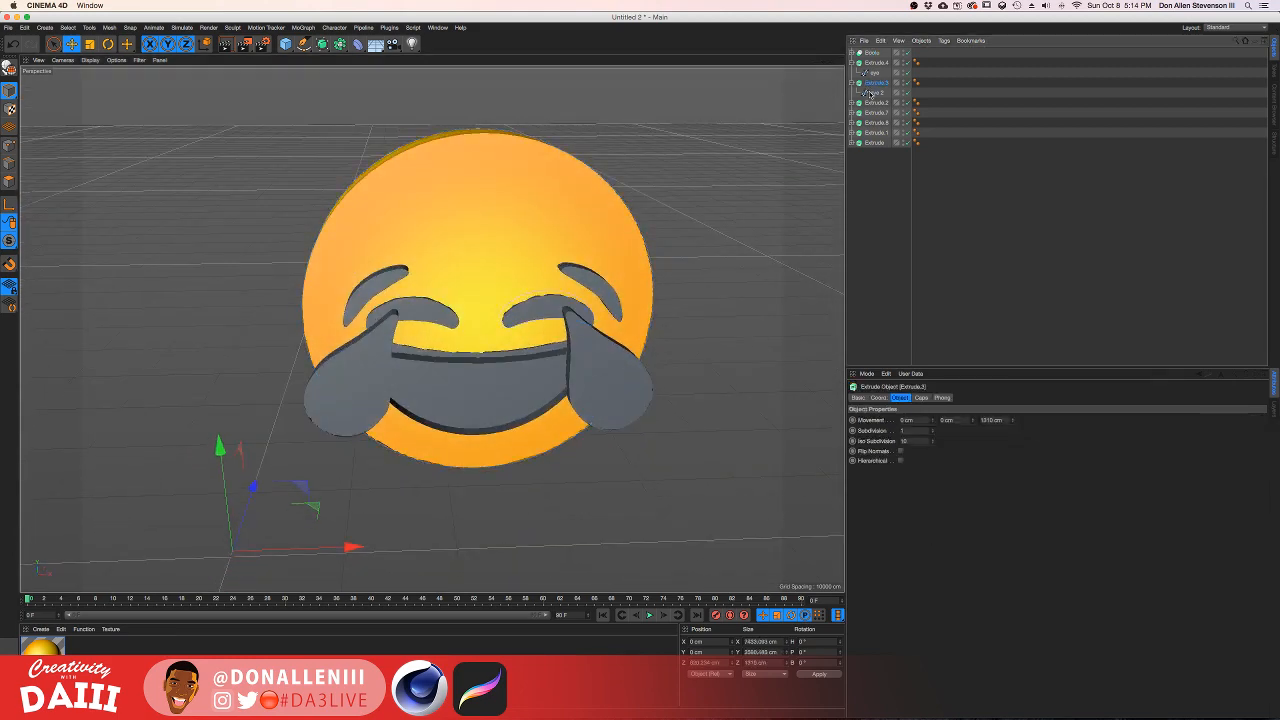
{"action": "left_click", "coordinate": [876, 63], "text": "ctrl"}
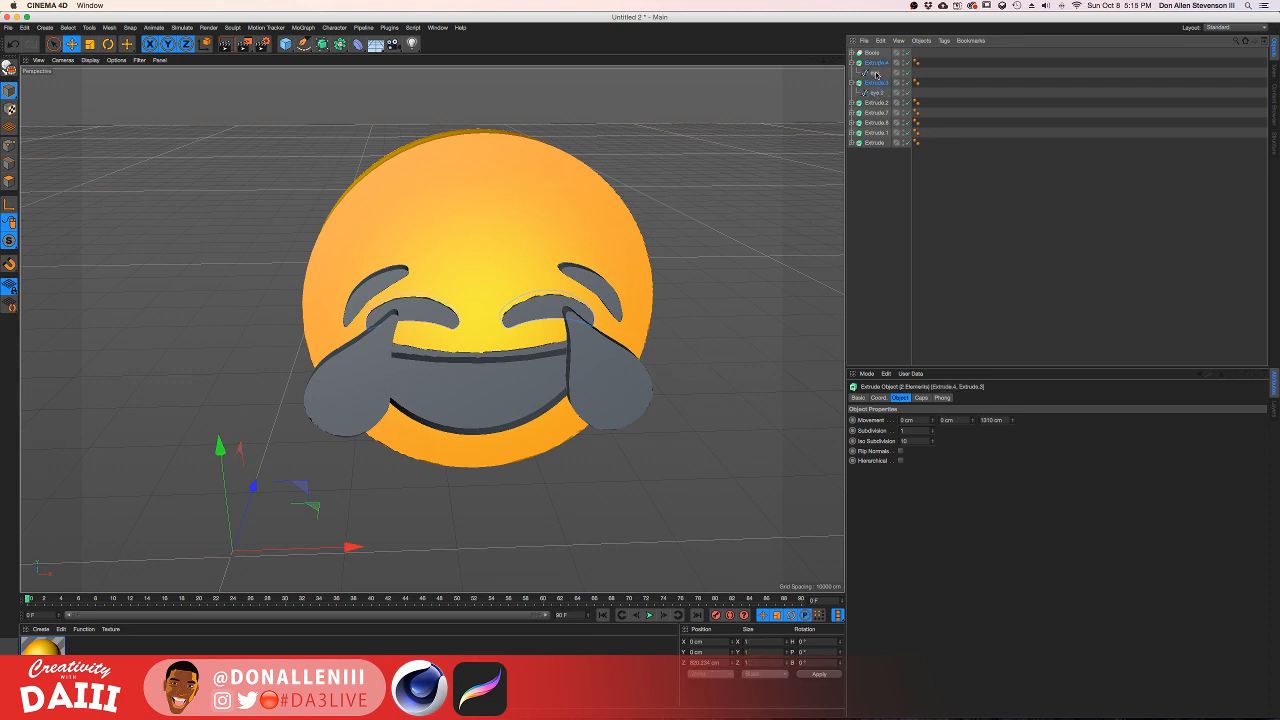
{"action": "left_click_drag", "start_coordinate": [252, 487], "coordinate": [255, 490]}
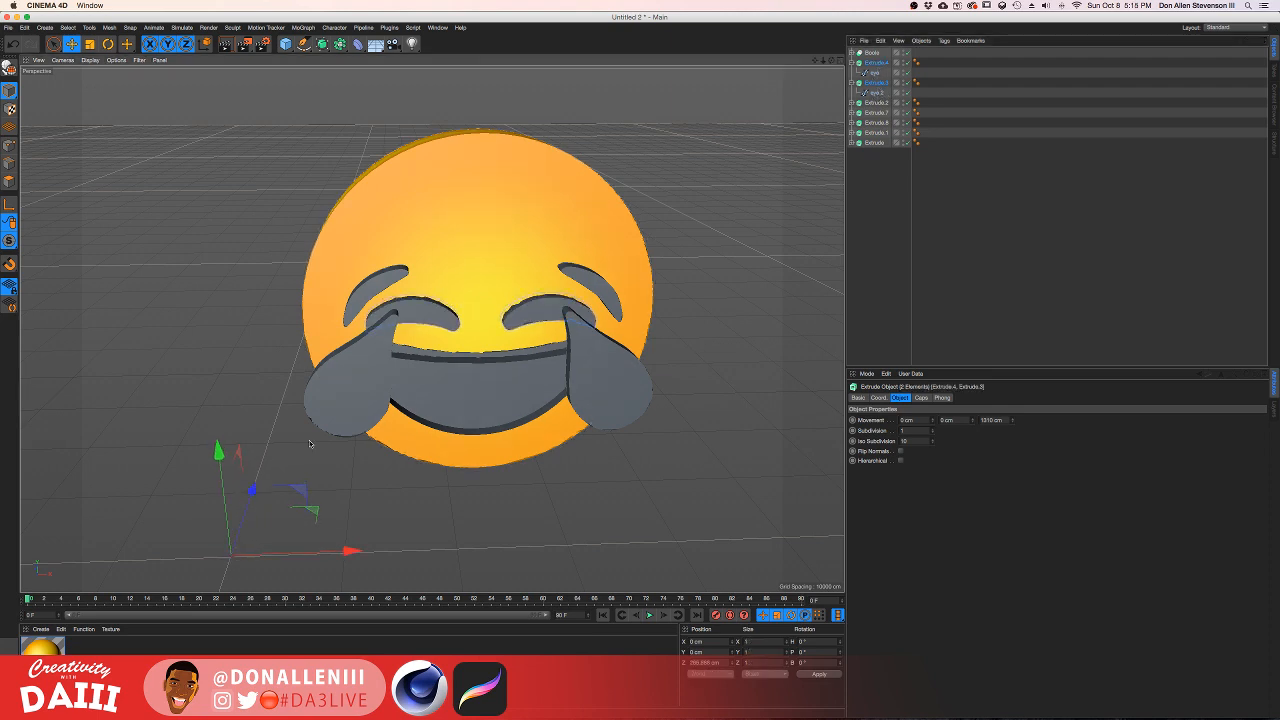
{"action": "left_click_drag", "start_coordinate": [489, 226], "coordinate": [417, 250], "text": "alt"}
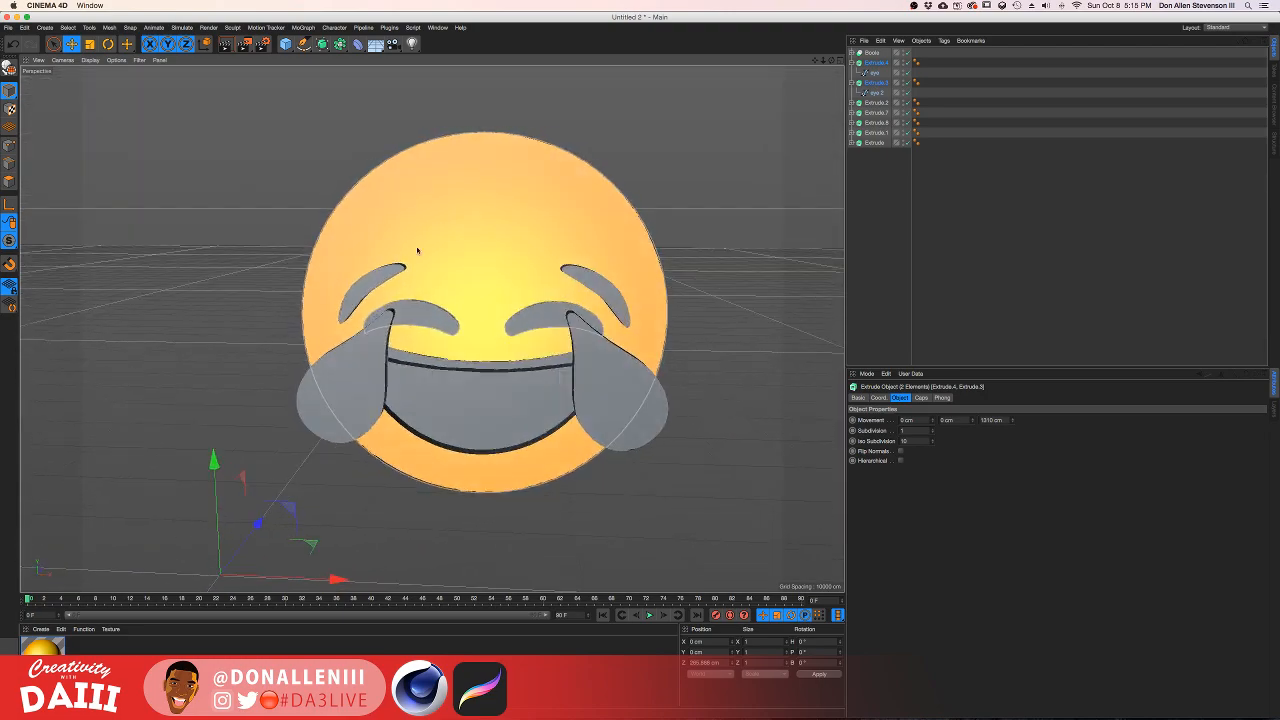
Step: Switch to Illustrator to examine the reference emoji's colours, and return to Cinema 4D
{"action": "key", "text": "ctrl+Up"}
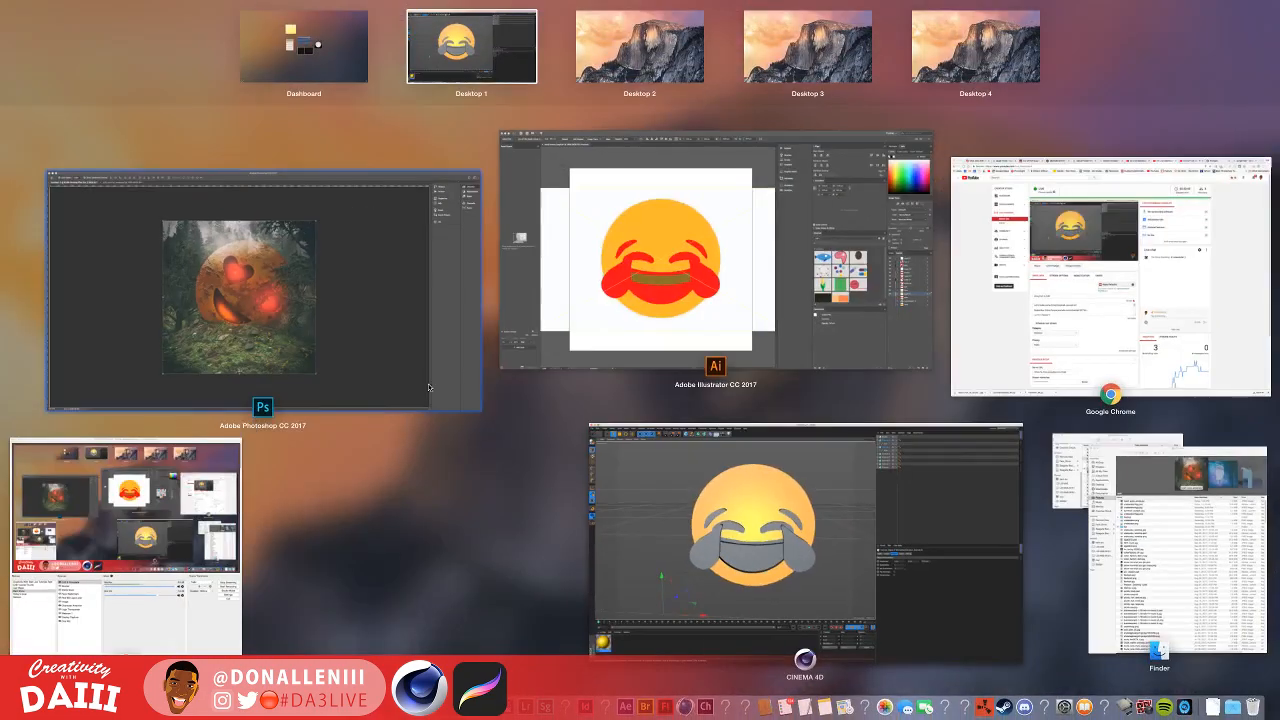
{"action": "left_click", "coordinate": [709, 271]}
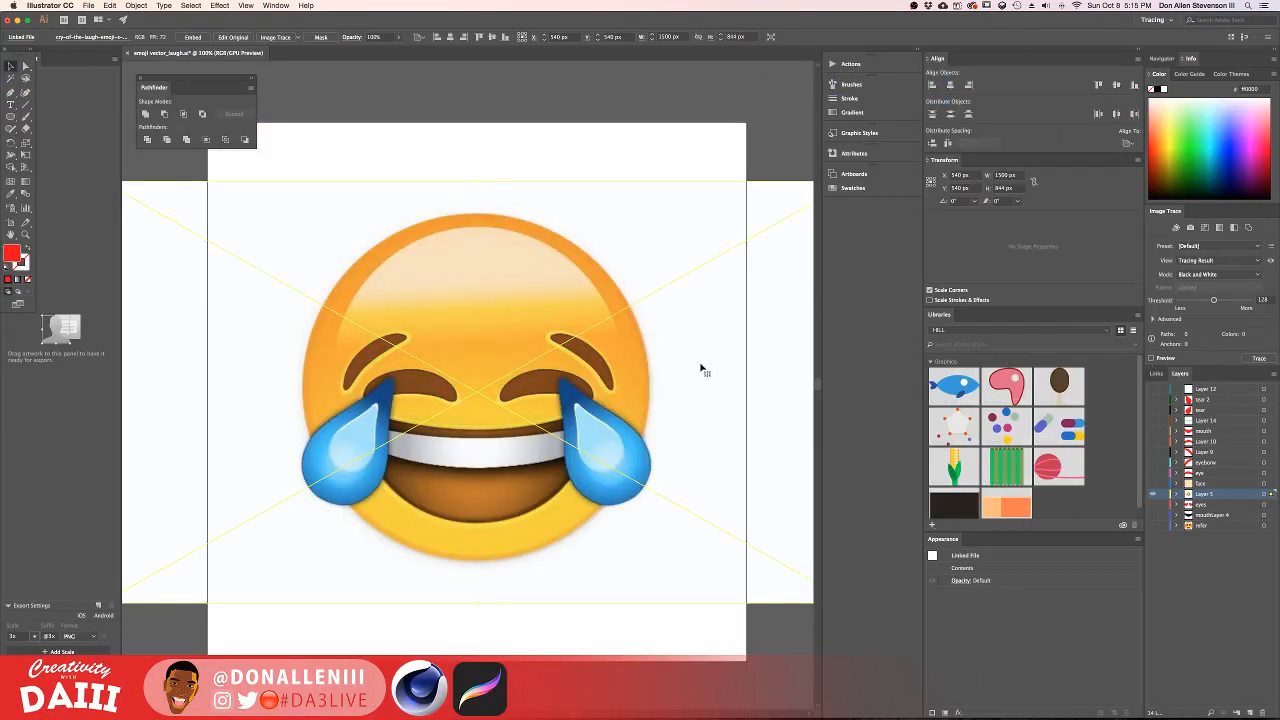
{"action": "mouse_move", "coordinate": [684, 367]}
{"action": "left_mouse_down"}
{"action": "mouse_move", "coordinate": [662, 365]}
{"action": "mouse_move", "coordinate": [671, 370]}
{"action": "left_mouse_up"}
{"action": "key", "text": "super+z"}
{"action": "key", "text": "ctrl+Up"}
{"action": "left_click", "coordinate": [412, 339]}
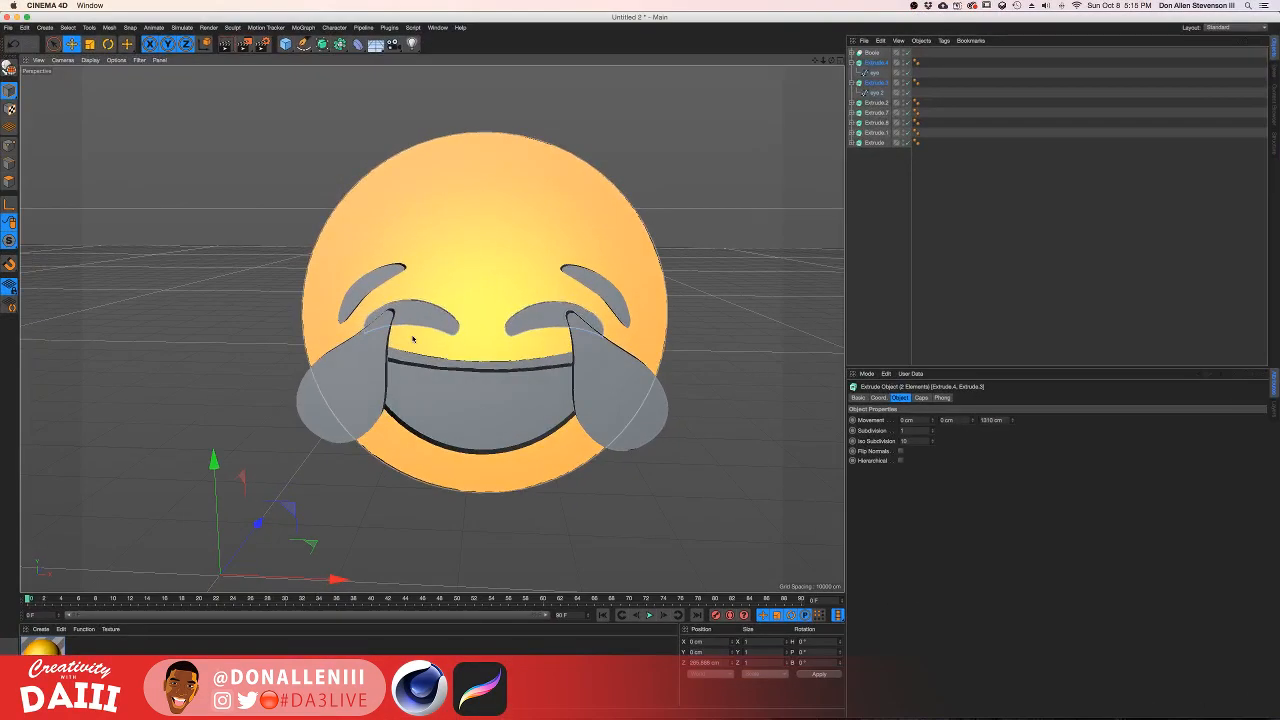
Step: Create a second, plain grey material and look over its default settings in the Material Editor
{"action": "double_click", "coordinate": [240, 668]}
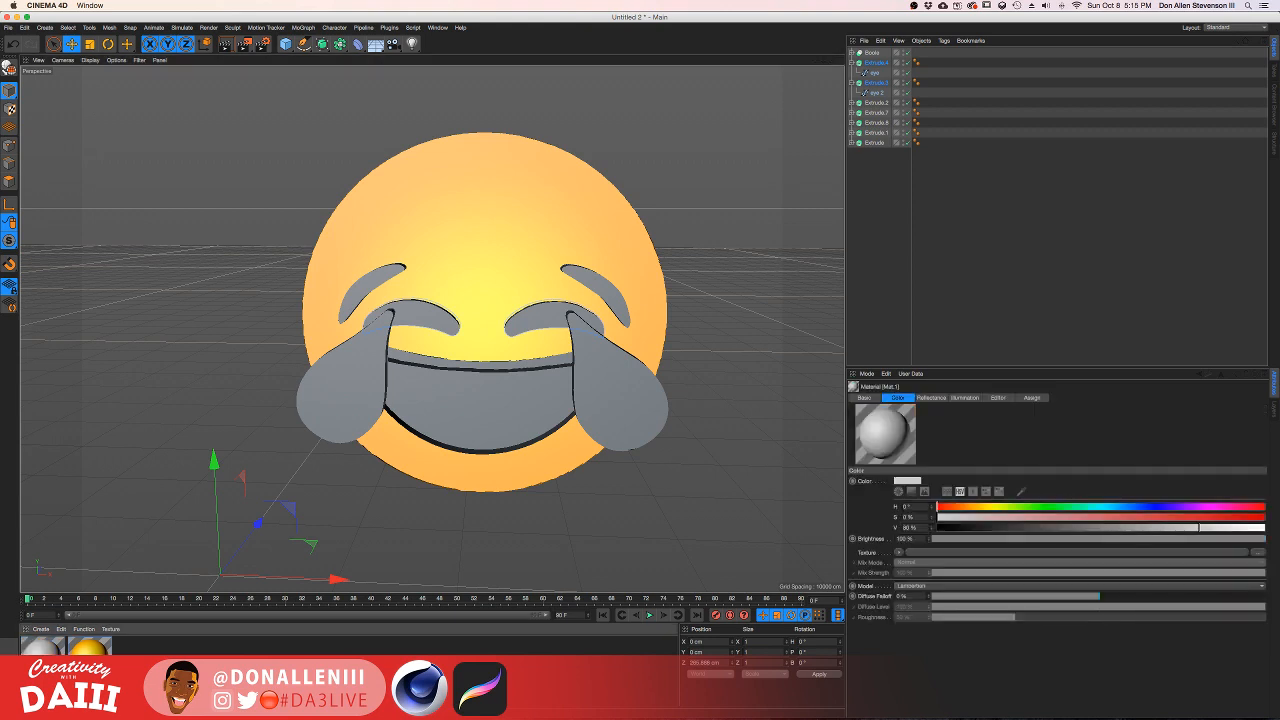
{"action": "double_click", "coordinate": [42, 660]}
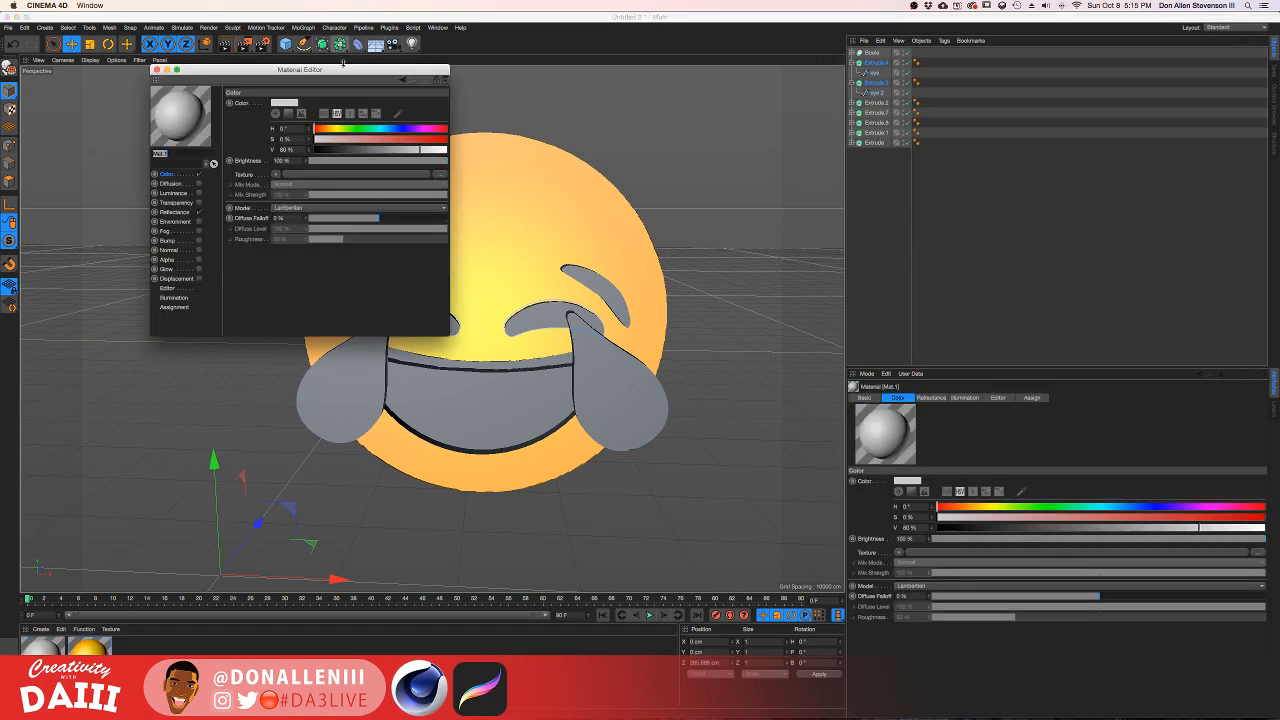
{"action": "left_click_drag", "start_coordinate": [342, 64], "coordinate": [879, 141]}
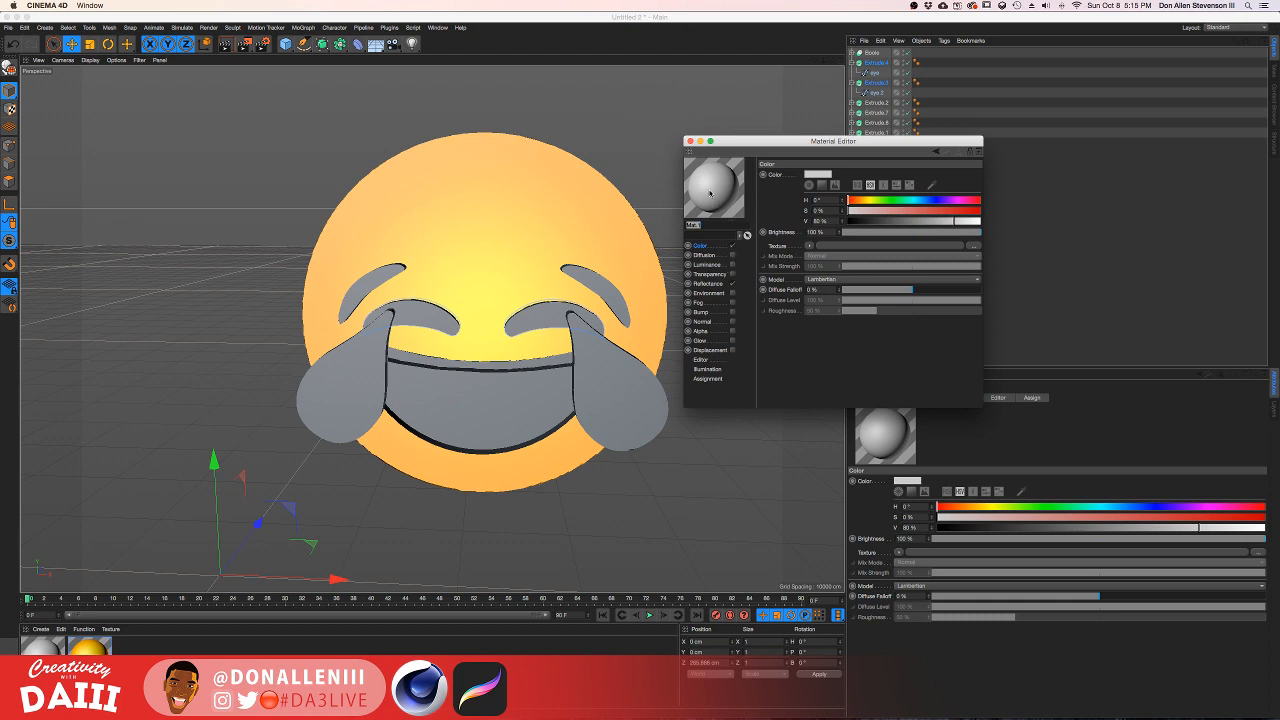
{"action": "left_click", "coordinate": [690, 141]}
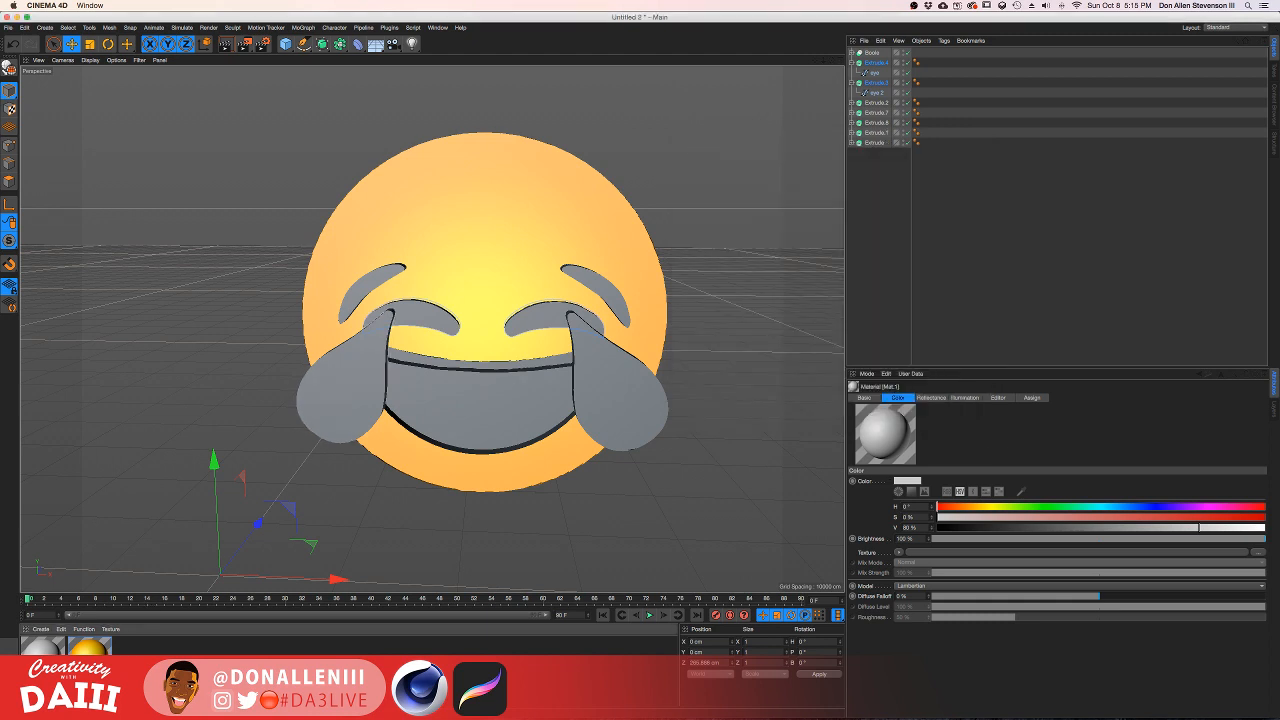
Step: Duplicate the yellow-orange material and open the copy's Gradient shader from its Layer texture
{"action": "left_click_drag", "start_coordinate": [90, 651], "coordinate": [134, 652], "text": "ctrl"}
{"action": "double_click", "coordinate": [136, 650]}
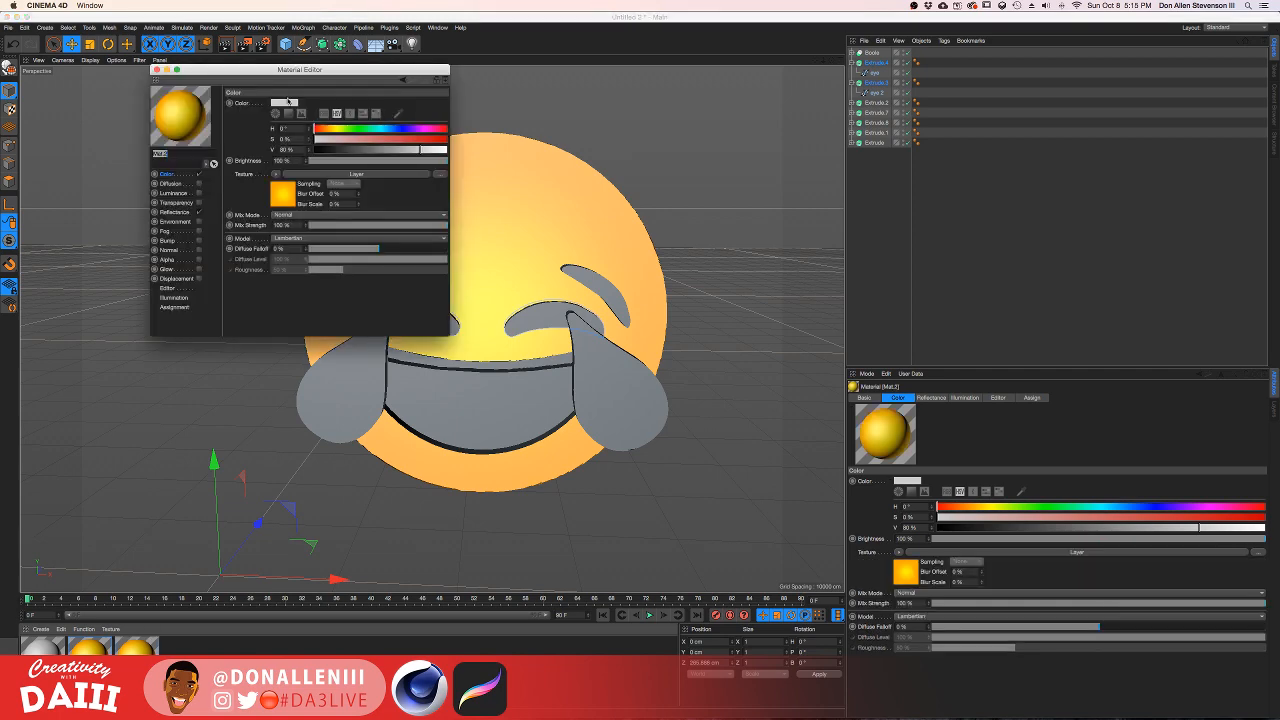
{"action": "left_click_drag", "start_coordinate": [307, 70], "coordinate": [723, 190]}
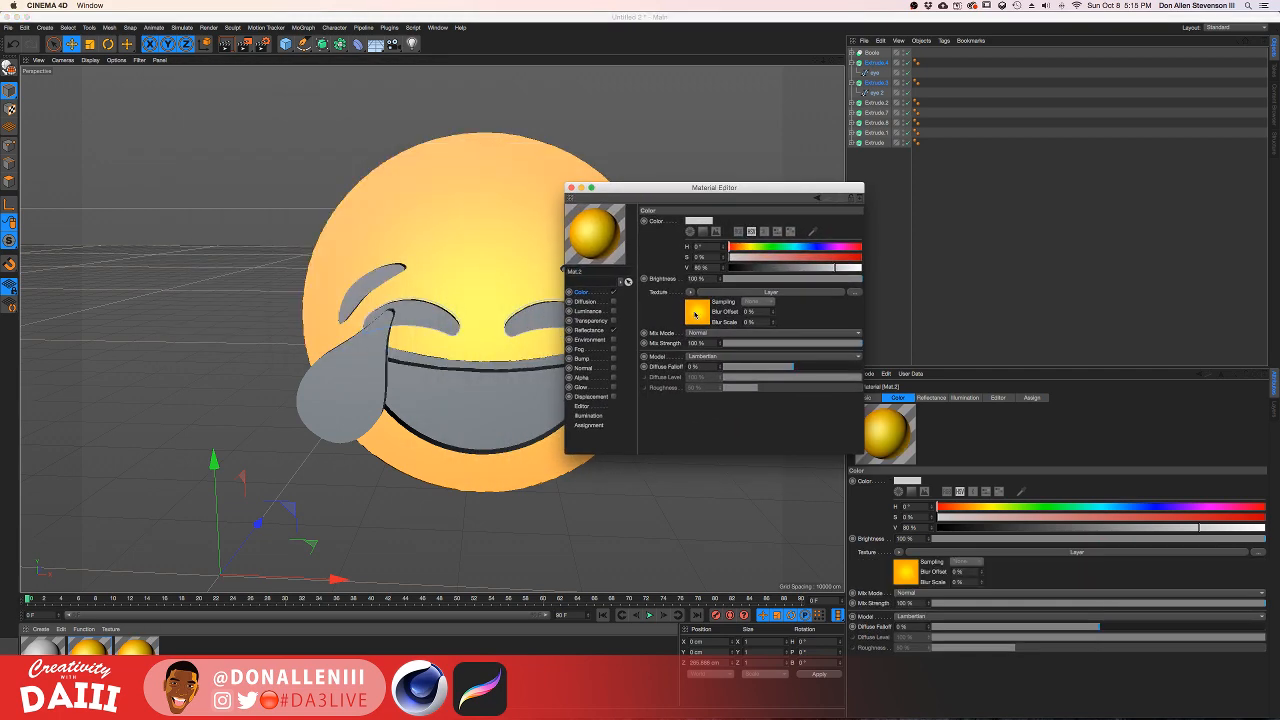
{"action": "double_click", "coordinate": [695, 314]}
{"action": "left_click", "coordinate": [690, 321]}
{"action": "left_click", "coordinate": [685, 313]}
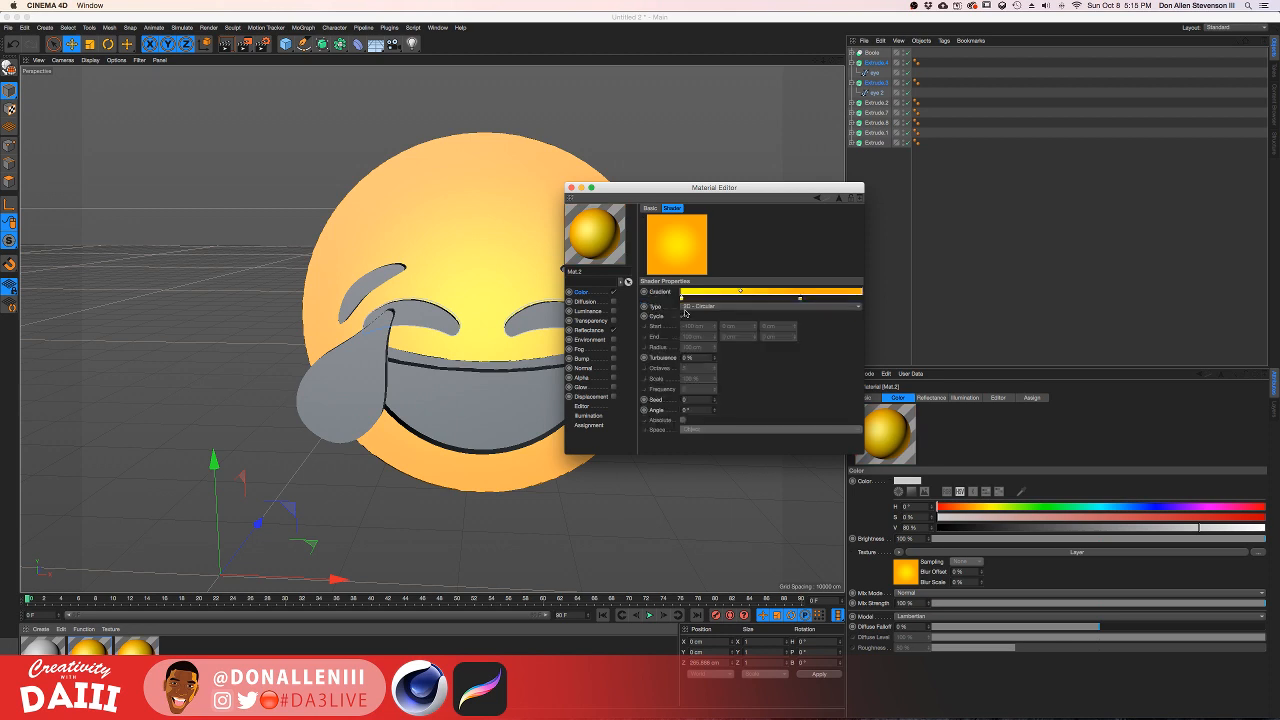
Step: Recolour the copied material's gradient with a cyan centre knot and a saturated blue outer knot
{"action": "double_click", "coordinate": [680, 298]}
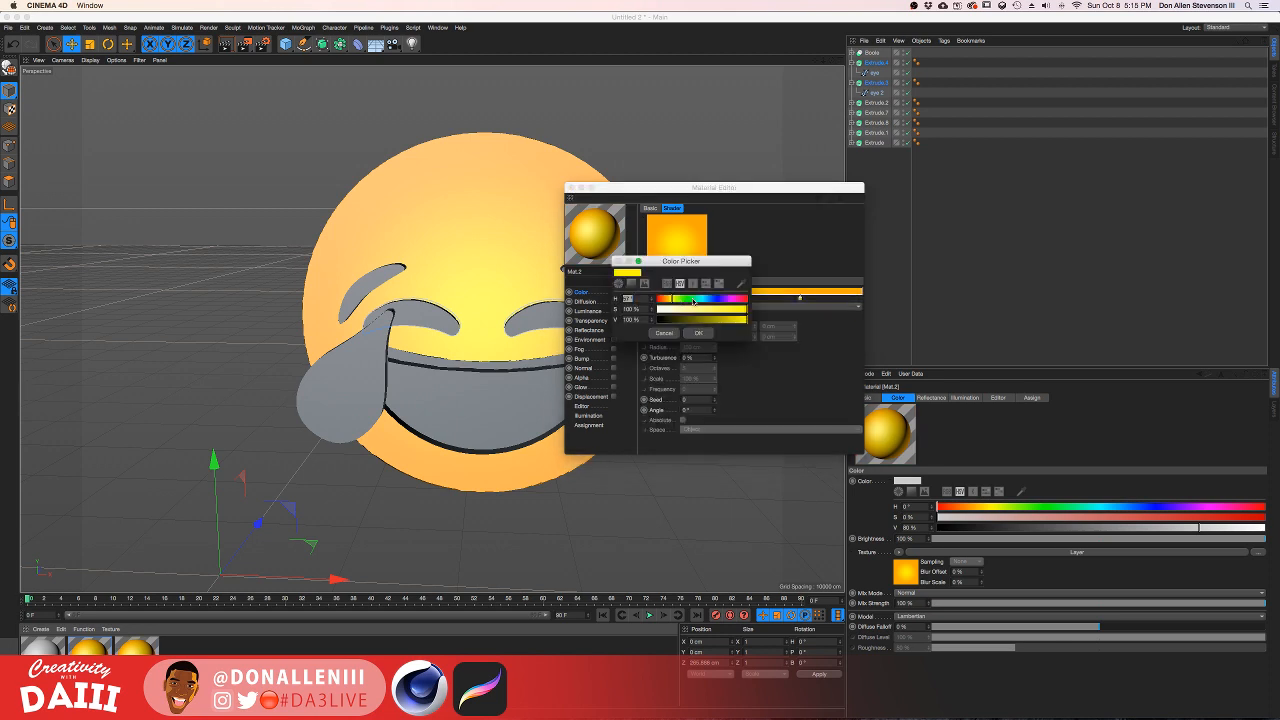
{"action": "left_click", "coordinate": [703, 300]}
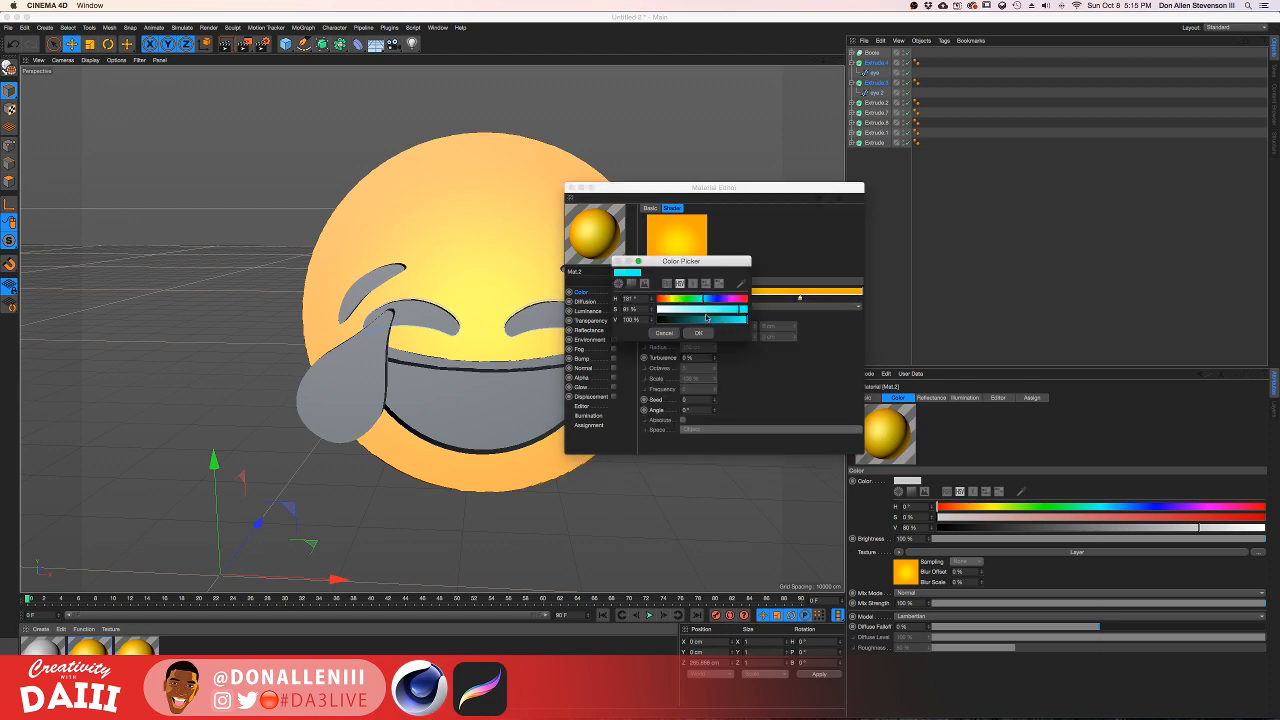
{"action": "left_click", "coordinate": [701, 333]}
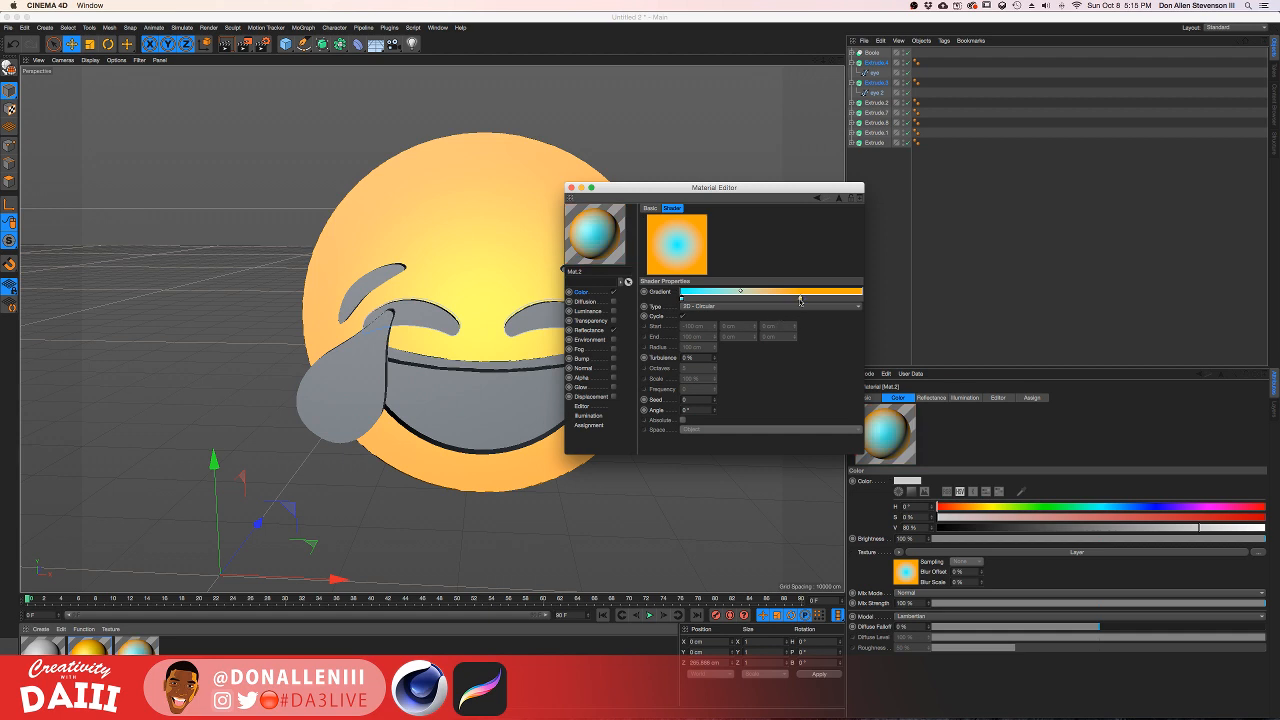
{"action": "double_click", "coordinate": [800, 298]}
{"action": "left_click", "coordinate": [830, 301]}
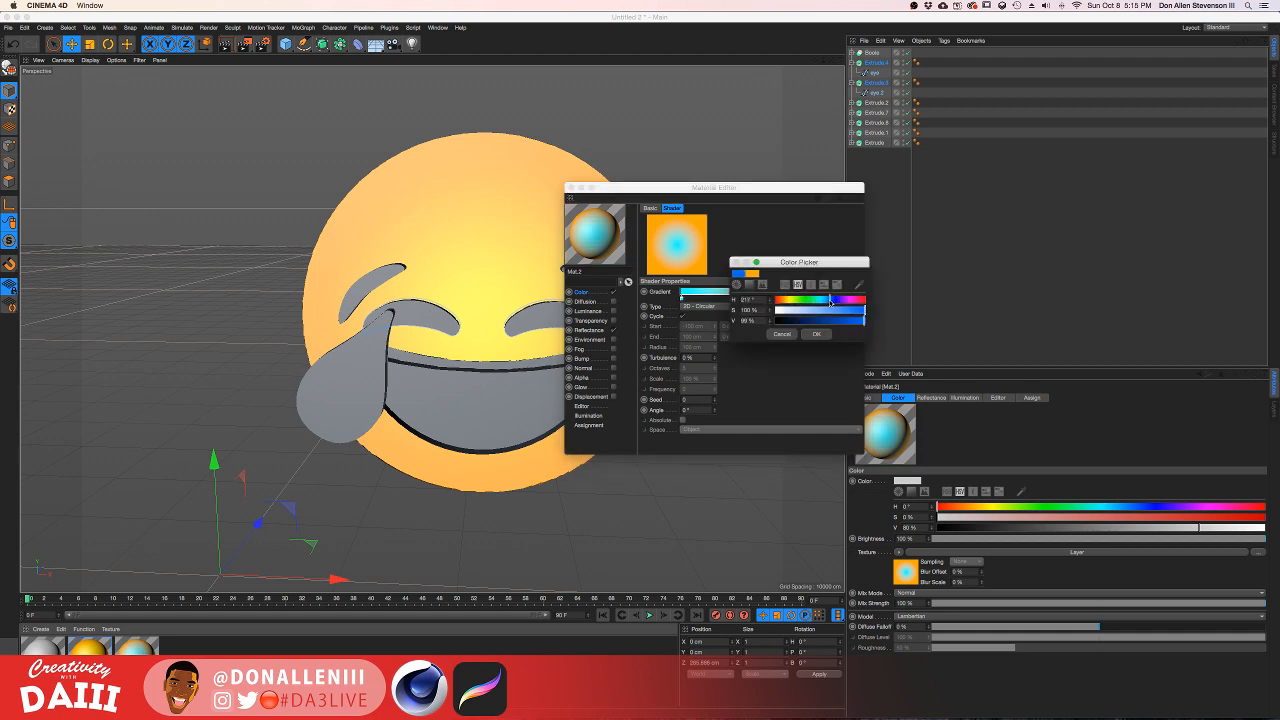
{"action": "left_click", "coordinate": [818, 334]}
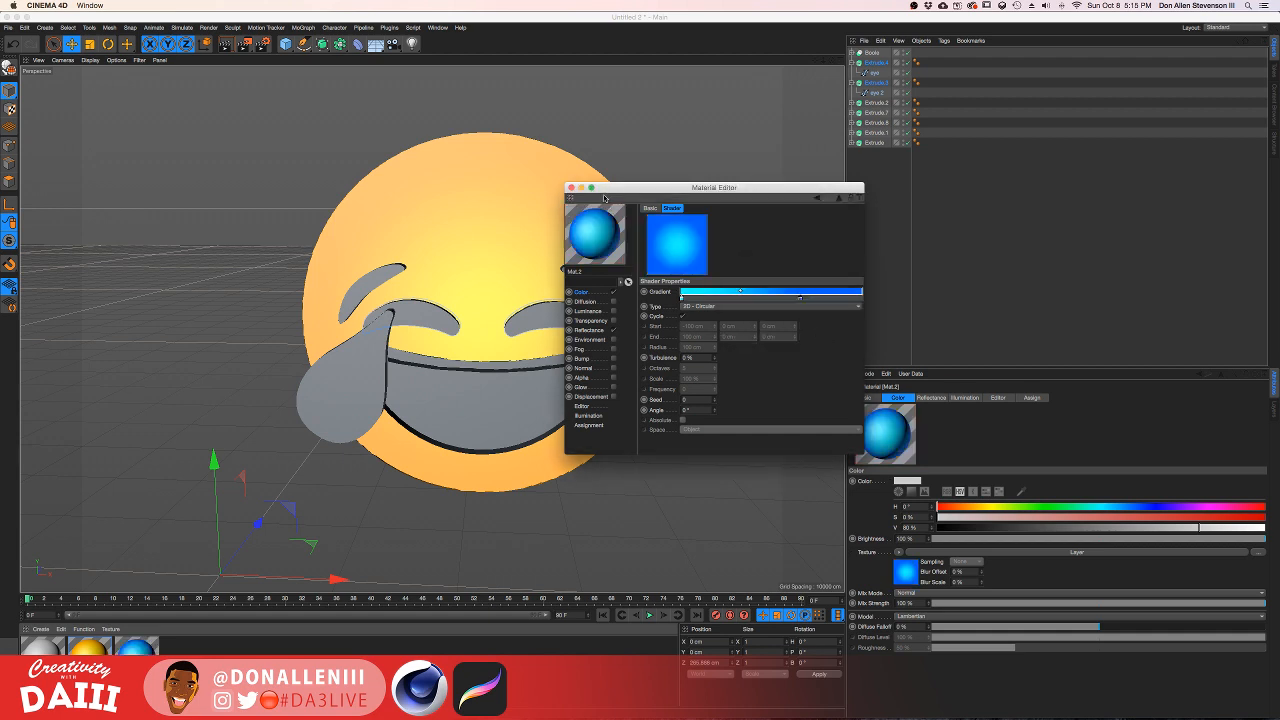
{"action": "left_click", "coordinate": [570, 188]}
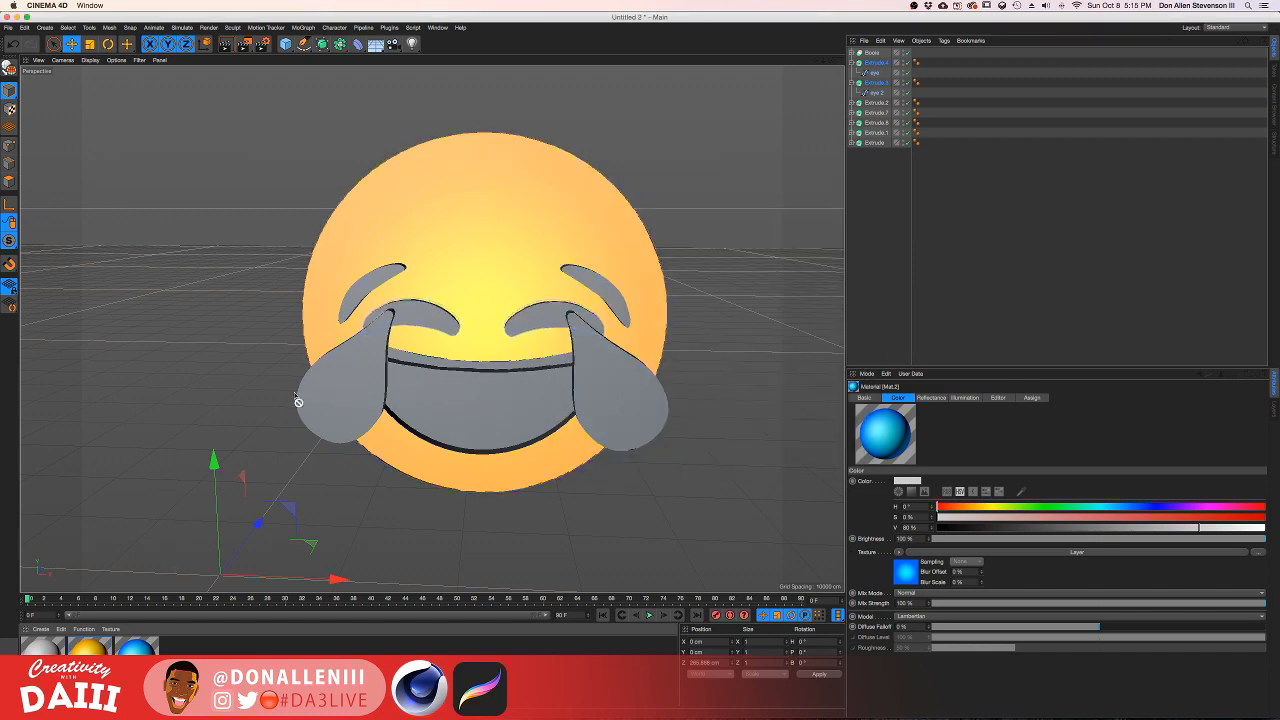
Step: Apply the blue gradient material to both teardrops and glance at the Illustrator reference for comparison
{"action": "left_click_drag", "start_coordinate": [298, 401], "coordinate": [329, 415]}
{"action": "left_click_drag", "start_coordinate": [137, 647], "coordinate": [598, 410]}
{"action": "mouse_move", "coordinate": [627, 345]}
{"action": "left_mouse_down", "text": "alt"}
{"action": "mouse_move", "coordinate": [450, 345]}
{"action": "mouse_move", "coordinate": [710, 334]}
{"action": "mouse_move", "coordinate": [700, 320]}
{"action": "mouse_move", "coordinate": [645, 350]}
{"action": "left_mouse_up", "text": "alt"}
{"action": "key", "text": "ctrl+Up"}
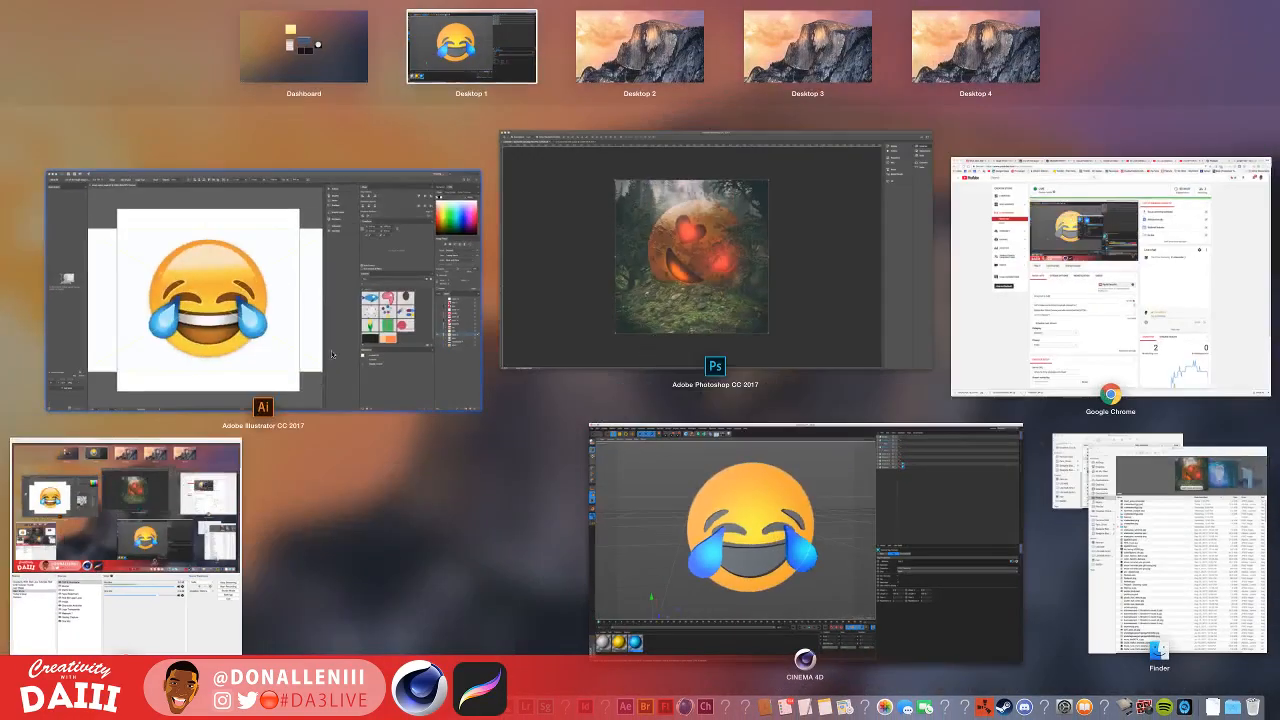
{"action": "left_click", "coordinate": [600, 520]}
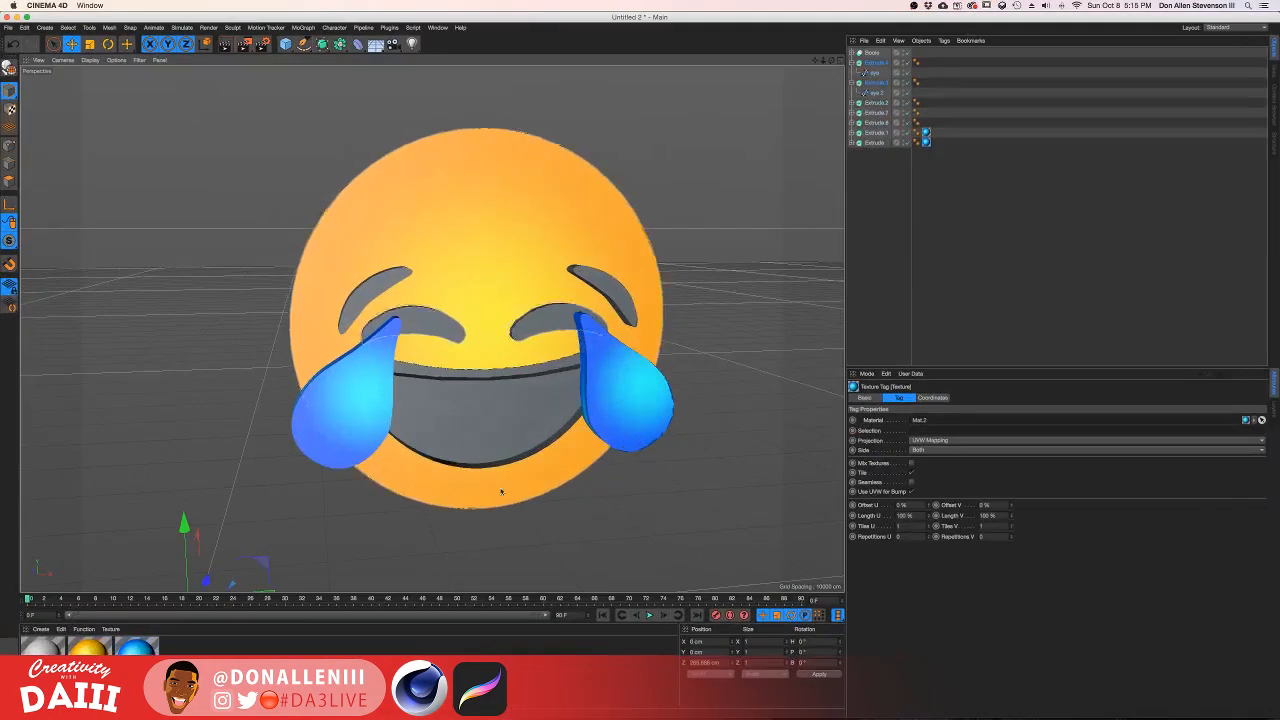
Step: Duplicate the blue gradient material and check the copy in the Material Editor
{"action": "left_click_drag", "start_coordinate": [137, 650], "coordinate": [178, 652], "text": "ctrl"}
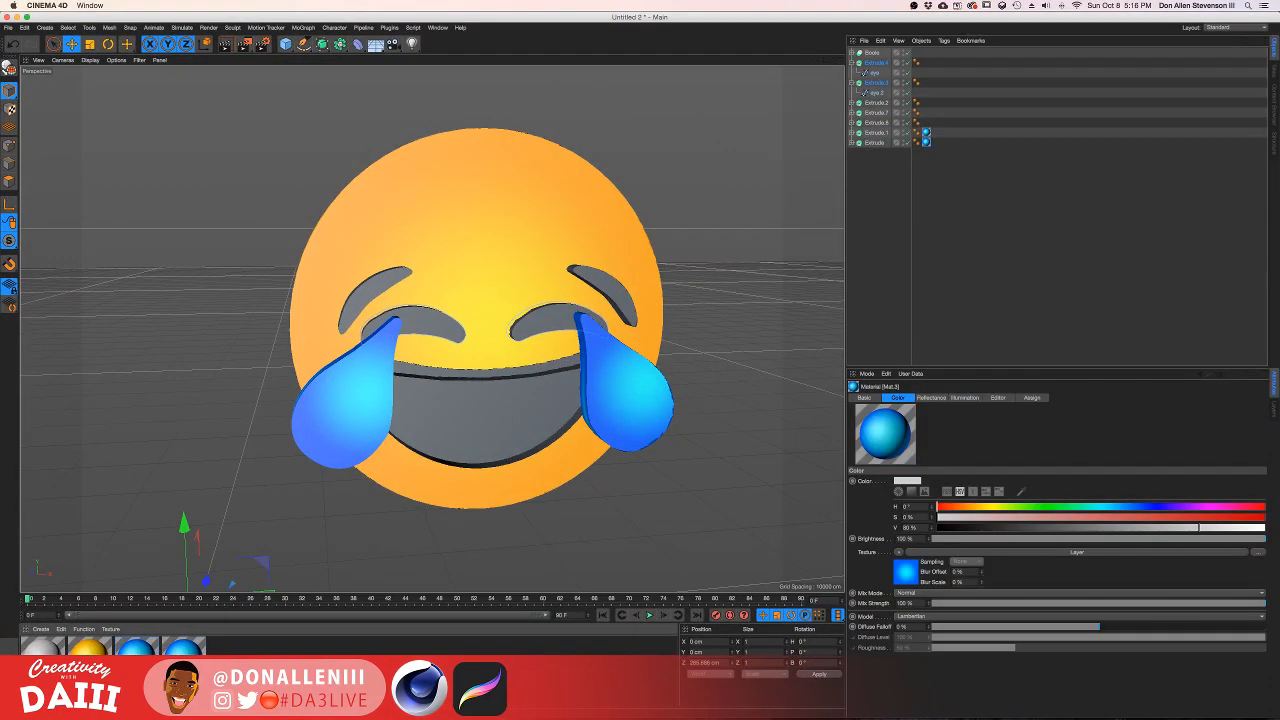
{"action": "double_click", "coordinate": [182, 650]}
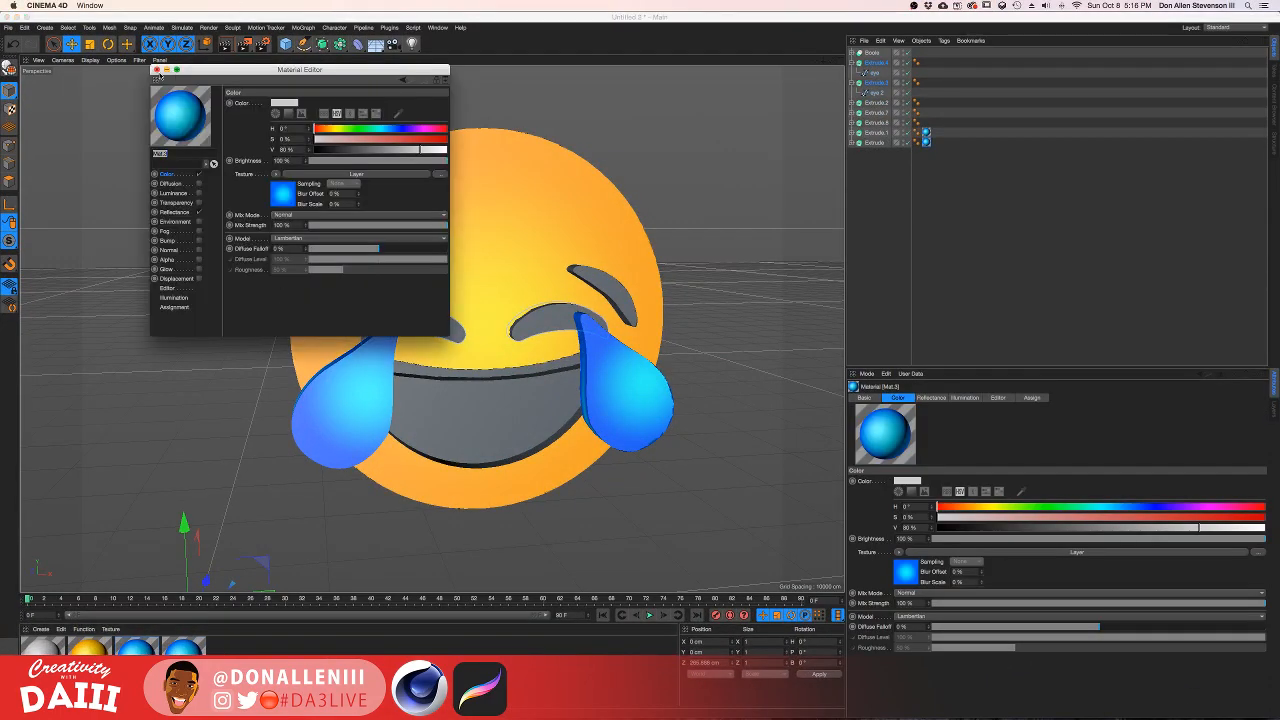
{"action": "left_click", "coordinate": [155, 69]}
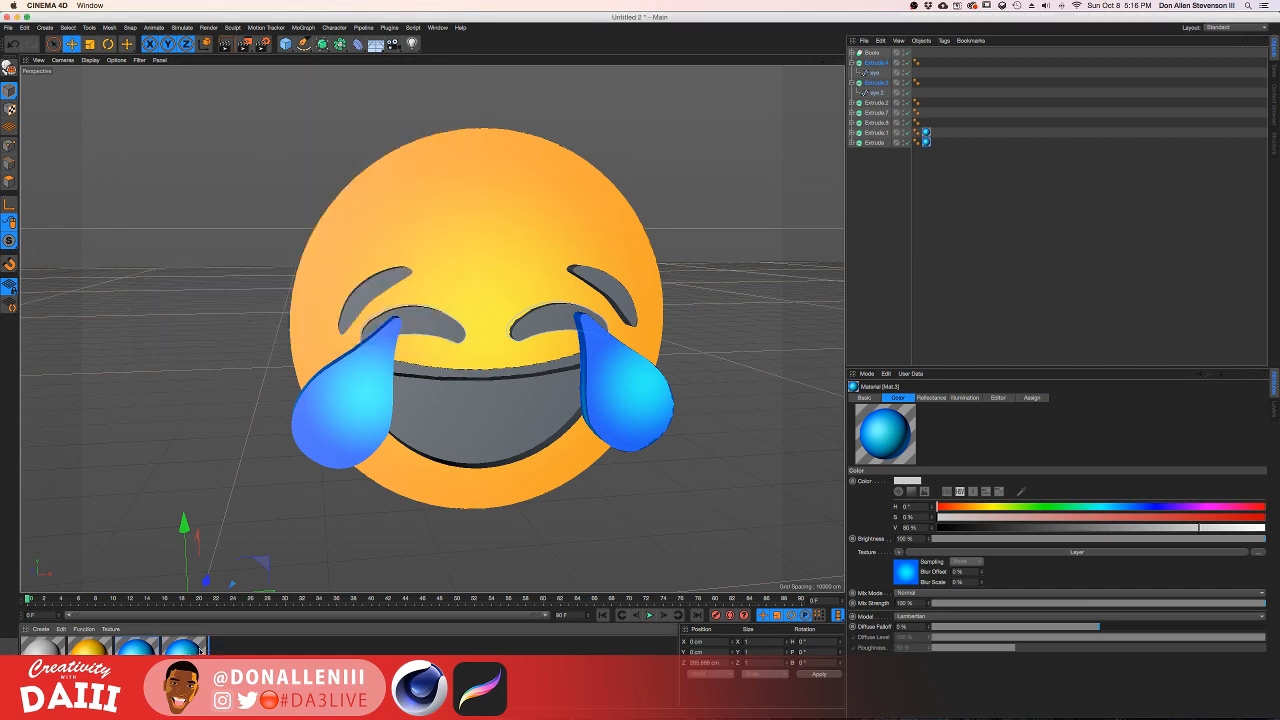
Step: Apply a plain grey material to the teeth and brighten its colour to a value of 99%
{"action": "left_click_drag", "start_coordinate": [202, 651], "coordinate": [536, 391], "text": "ctrl"}
{"action": "double_click", "coordinate": [241, 650]}
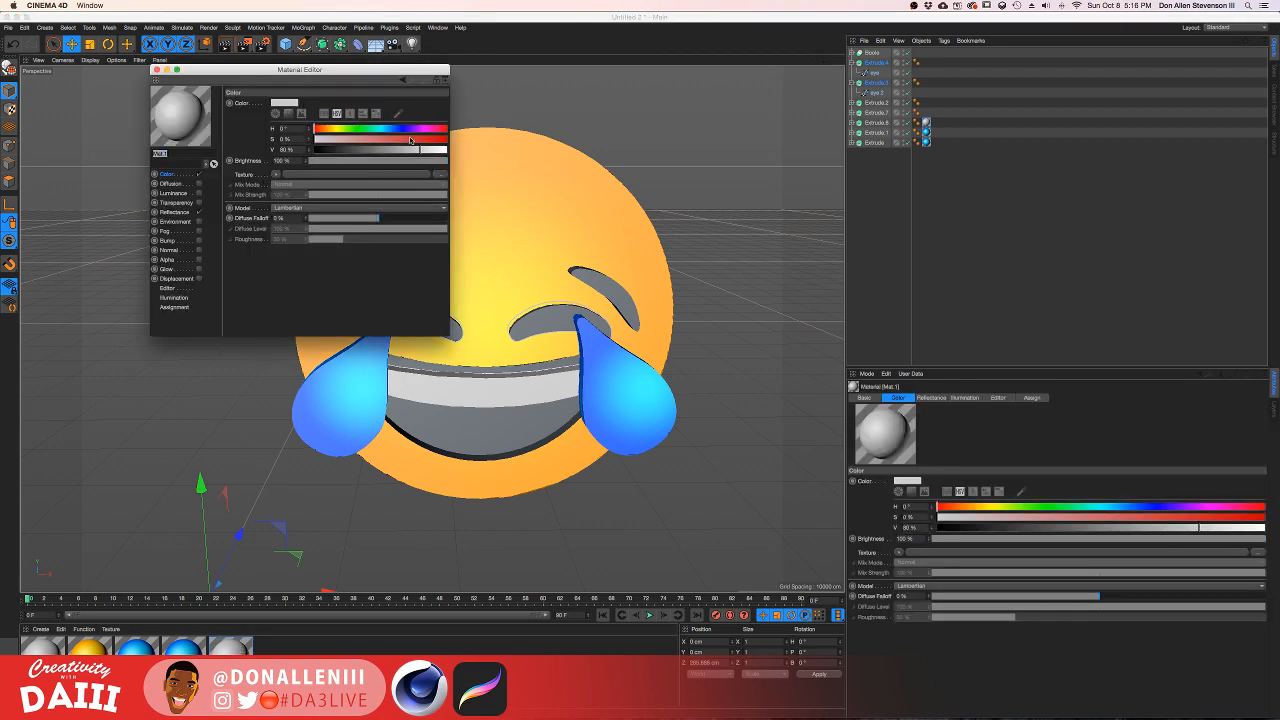
{"action": "left_click_drag", "start_coordinate": [418, 149], "coordinate": [443, 148]}
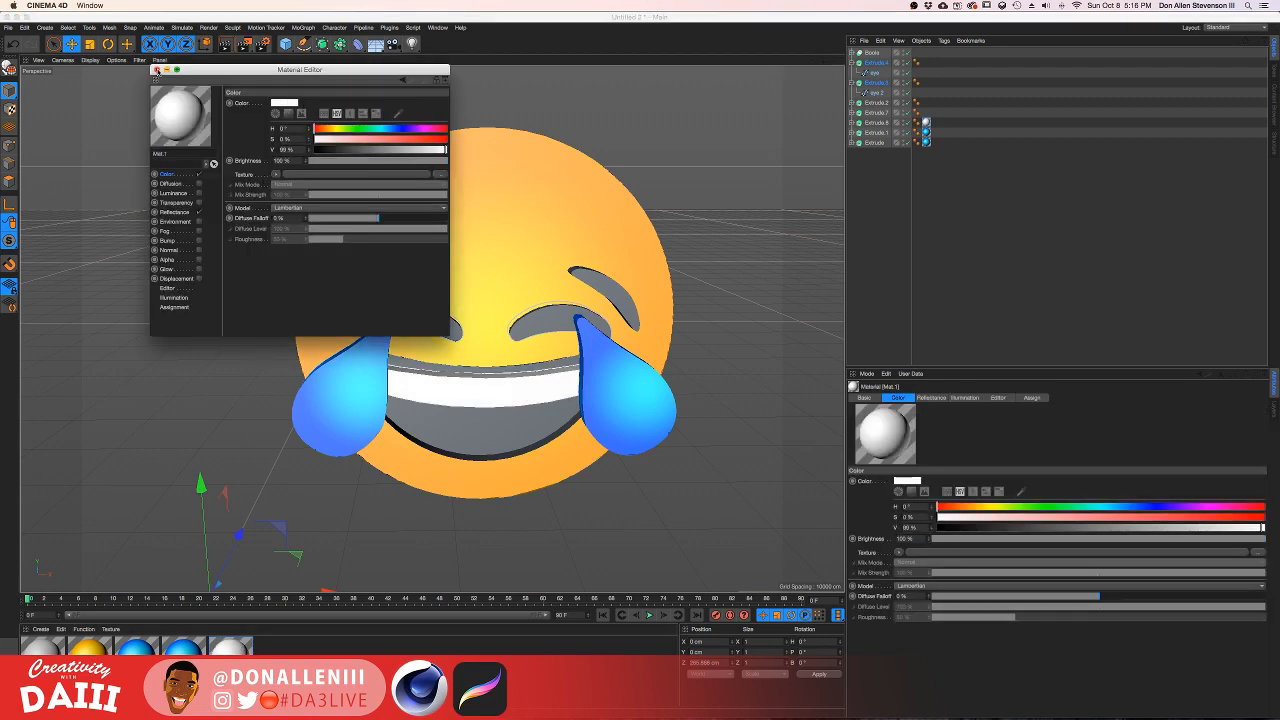
Step: Close the Material Editor, select the teeth extrusion and reposition it along the Z axis, checking its depth in the mouth from the side
{"action": "left_click", "coordinate": [157, 69]}
{"action": "left_click", "coordinate": [591, 243]}
{"action": "left_click_drag", "start_coordinate": [591, 243], "coordinate": [625, 266], "text": "alt"}
{"action": "scroll", "coordinate": [574, 391], "scroll_direction": "up", "scroll_amount": 6}
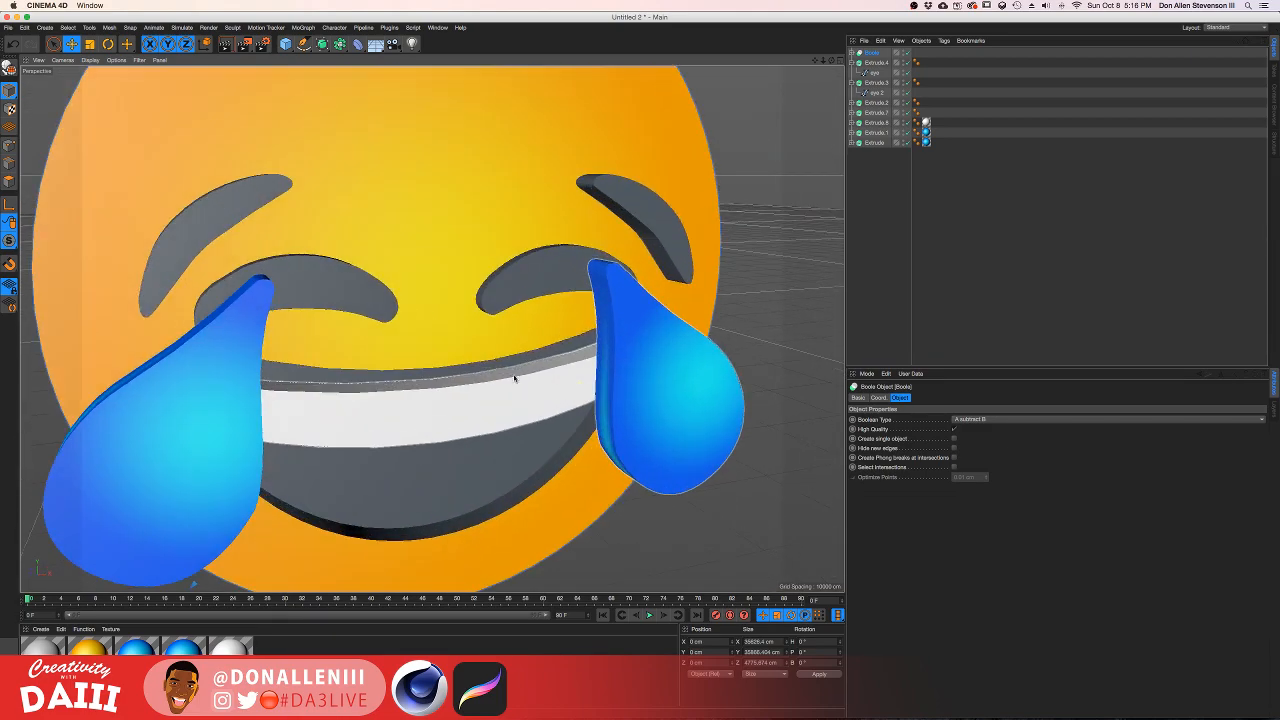
{"action": "mouse_move", "coordinate": [616, 375]}
{"action": "left_mouse_down", "text": "alt"}
{"action": "mouse_move", "coordinate": [553, 394]}
{"action": "mouse_move", "coordinate": [604, 380]}
{"action": "left_mouse_up", "text": "alt"}
{"action": "left_click", "coordinate": [452, 476]}
{"action": "left_click_drag", "start_coordinate": [517, 361], "coordinate": [345, 350], "text": "alt"}
{"action": "middle_click_drag", "start_coordinate": [629, 425], "coordinate": [430, 321], "text": "alt"}
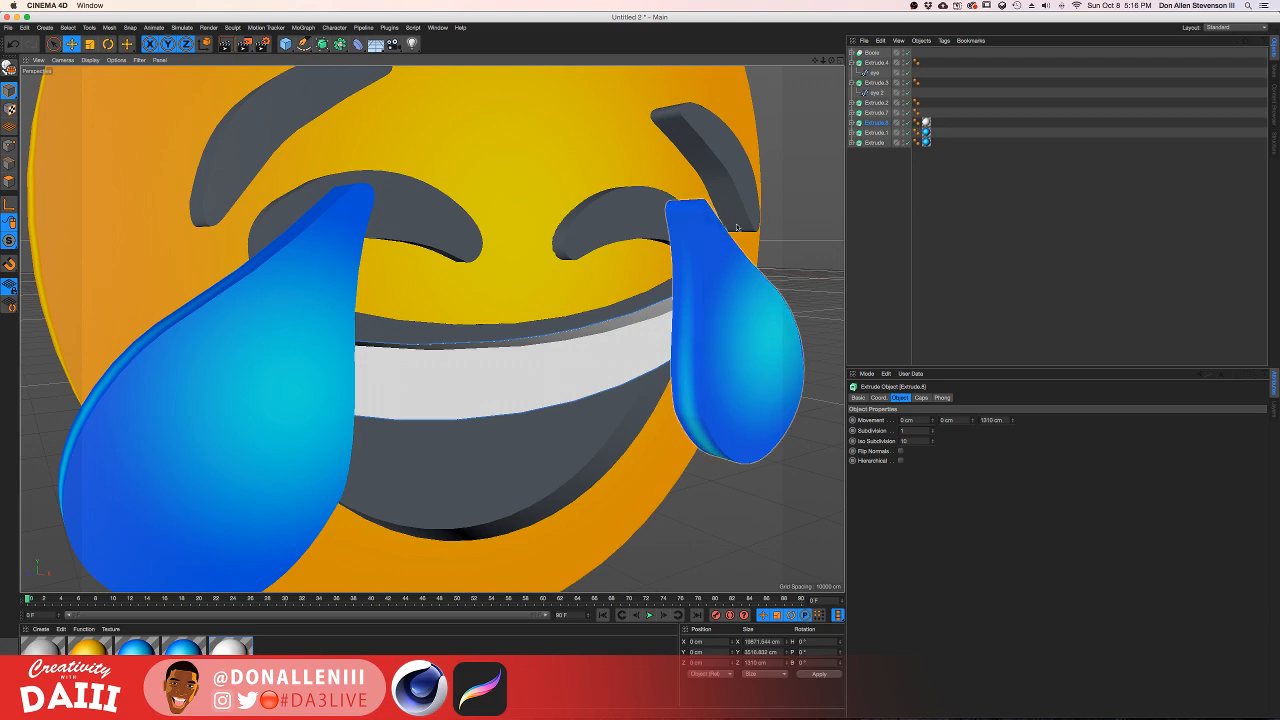
{"action": "left_click_drag", "start_coordinate": [454, 229], "coordinate": [397, 237], "text": "alt"}
{"action": "scroll", "coordinate": [393, 285], "scroll_direction": "down", "scroll_amount": 4}
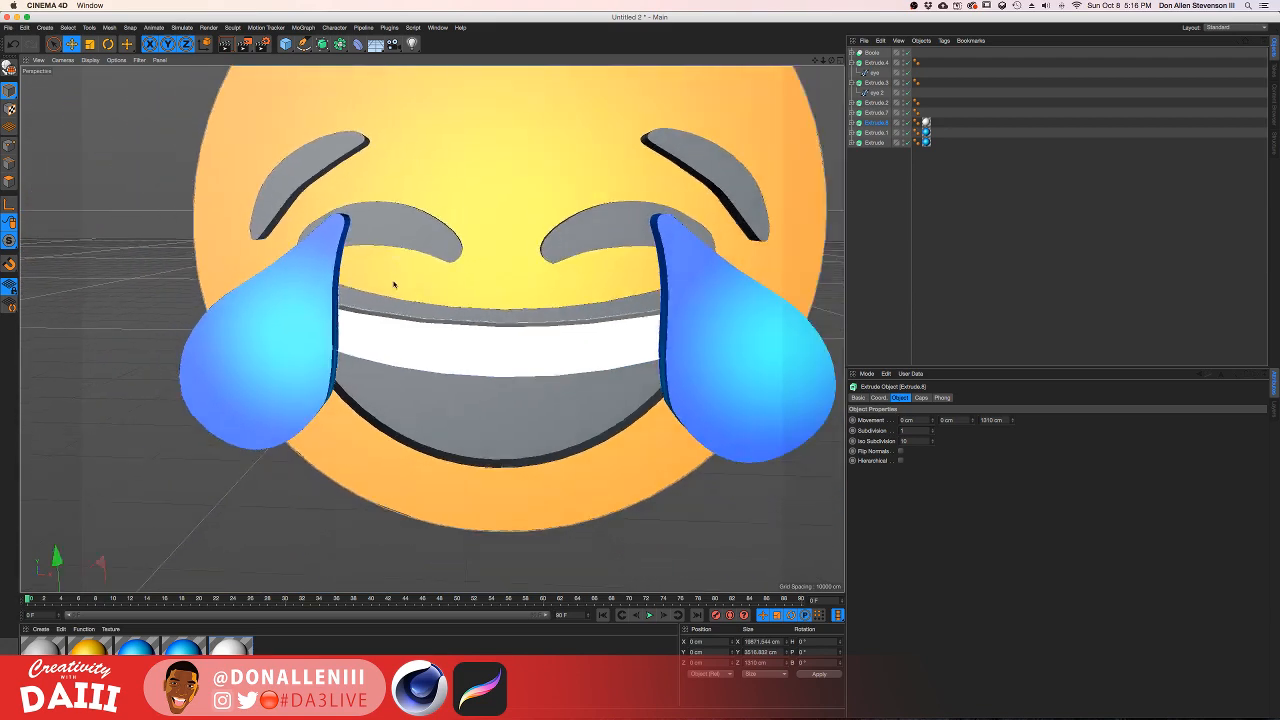
{"action": "scroll", "coordinate": [393, 285], "scroll_direction": "down", "scroll_amount": 3}
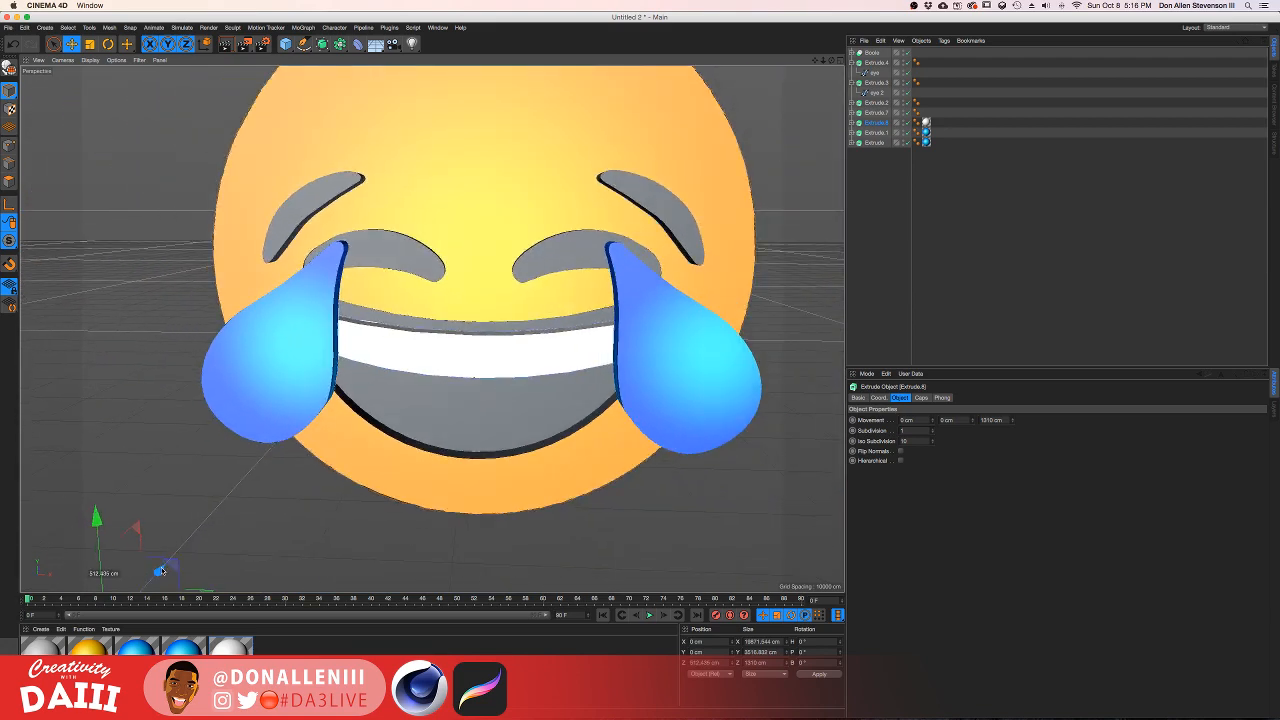
{"action": "left_click_drag", "start_coordinate": [458, 373], "coordinate": [277, 359], "text": "alt"}
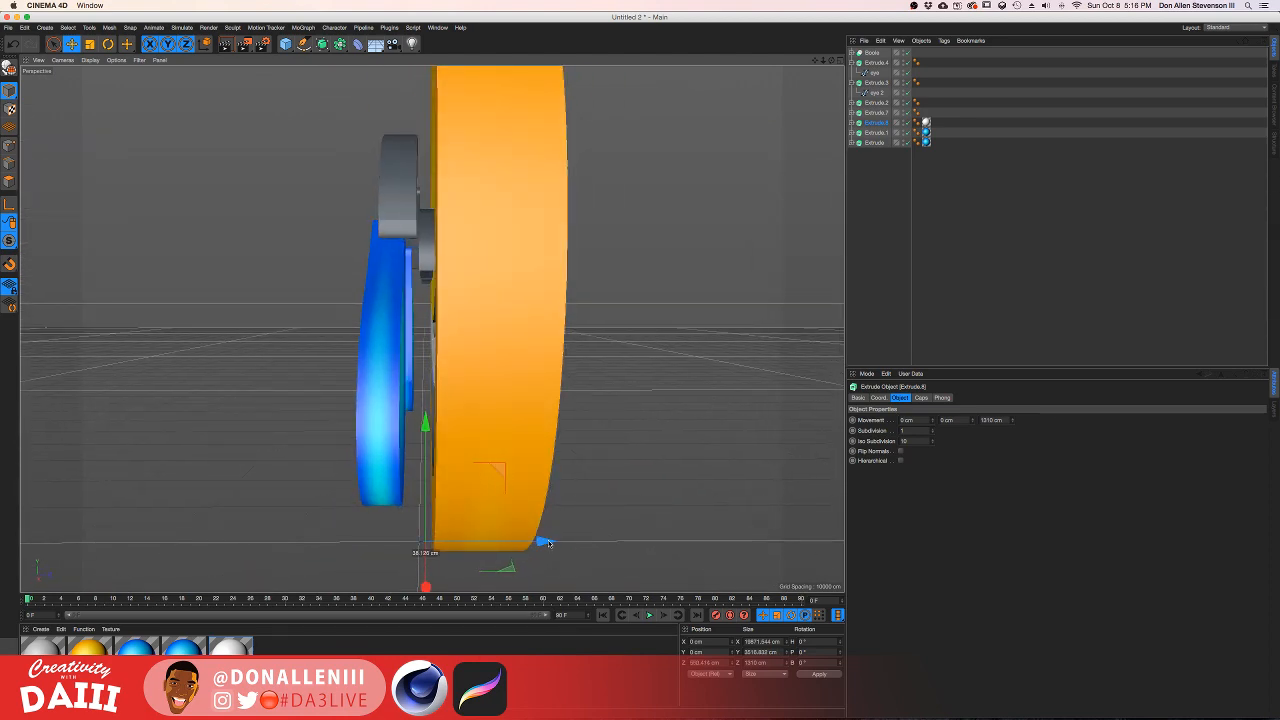
{"action": "left_click_drag", "start_coordinate": [330, 320], "coordinate": [420, 316], "text": "alt"}
Step: Check the emoji reference image in Illustrator, return to Cinema 4D and compare the model's front view
{"action": "key", "text": "ctrl+Up"}
{"action": "left_click", "coordinate": [222, 317]}
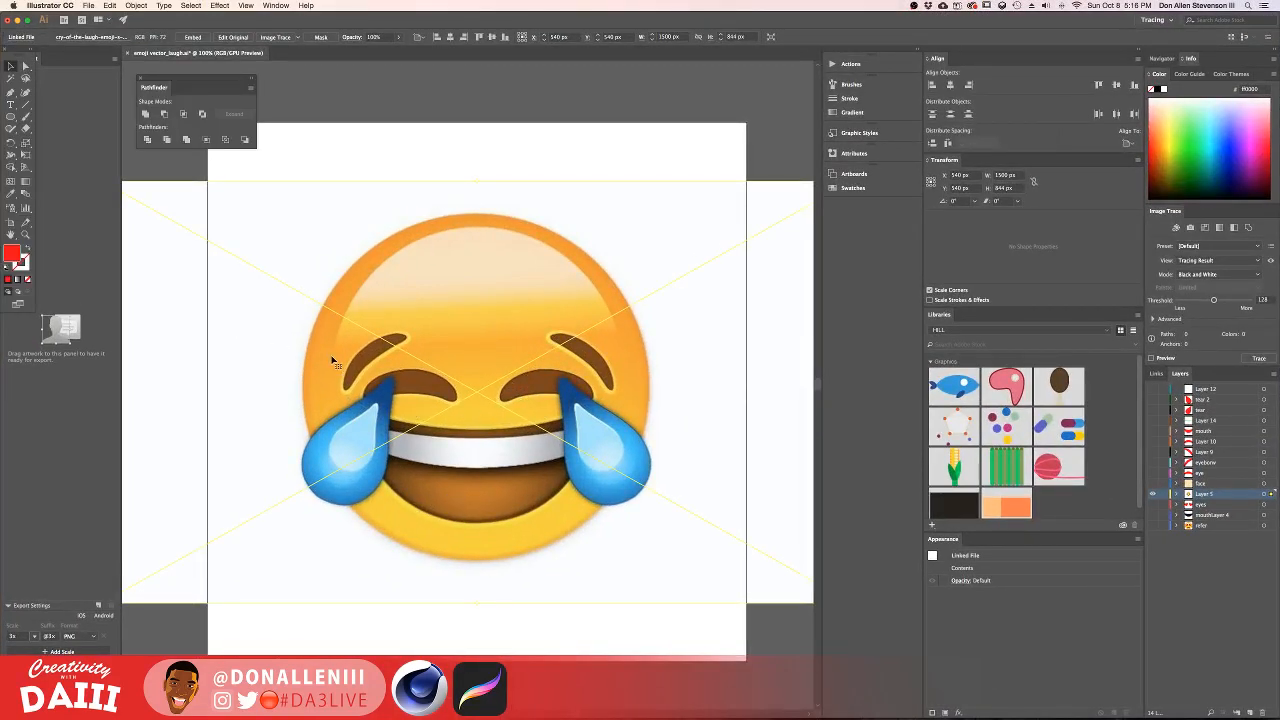
{"action": "key", "text": "ctrl+Up"}
{"action": "left_click", "coordinate": [480, 320]}
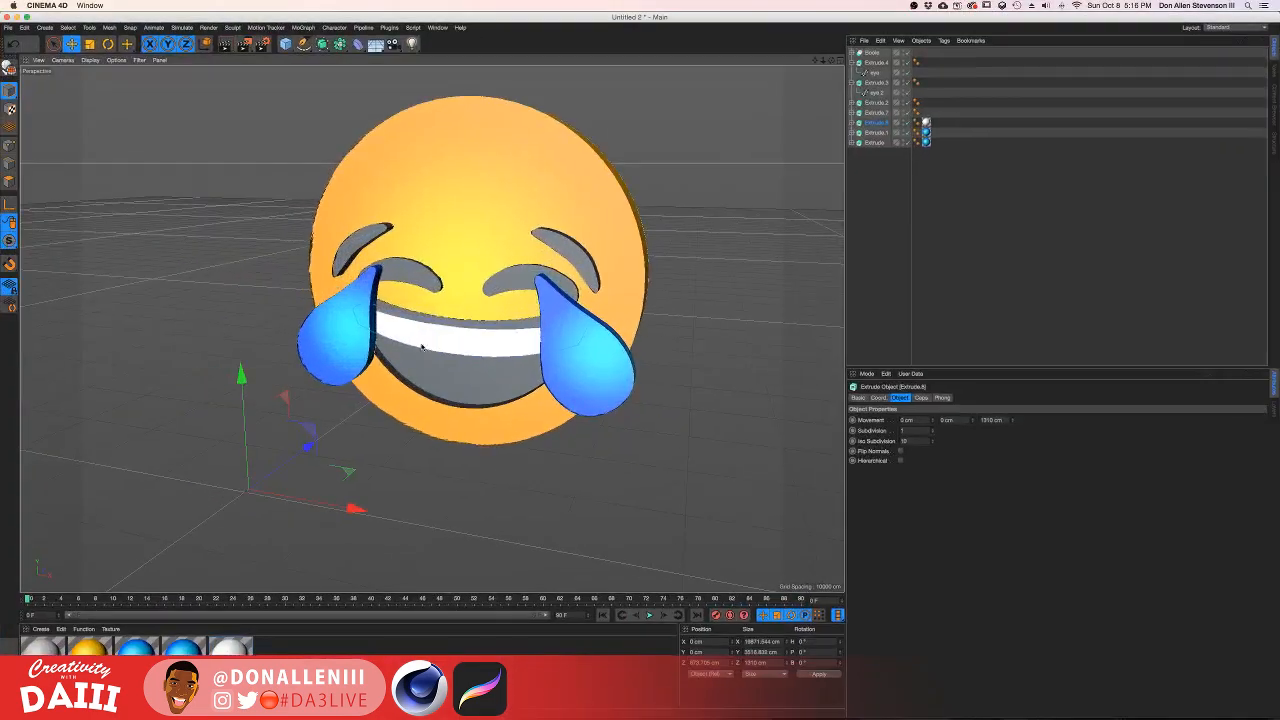
{"action": "left_click_drag", "start_coordinate": [525, 307], "coordinate": [458, 294], "text": "alt"}
{"action": "scroll", "coordinate": [458, 294], "scroll_direction": "up", "scroll_amount": 4}
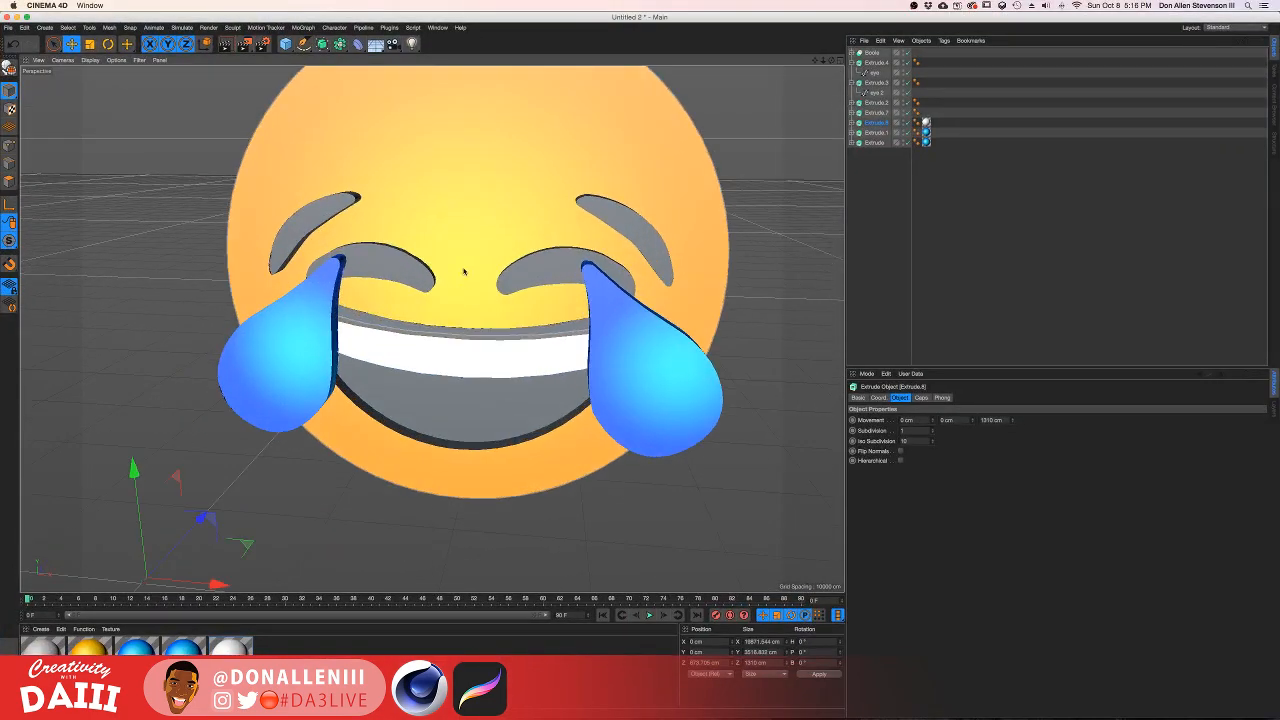
Step: Select both eye extrusions and duplicate the yellow-orange gradient material
{"action": "left_click", "coordinate": [530, 277]}
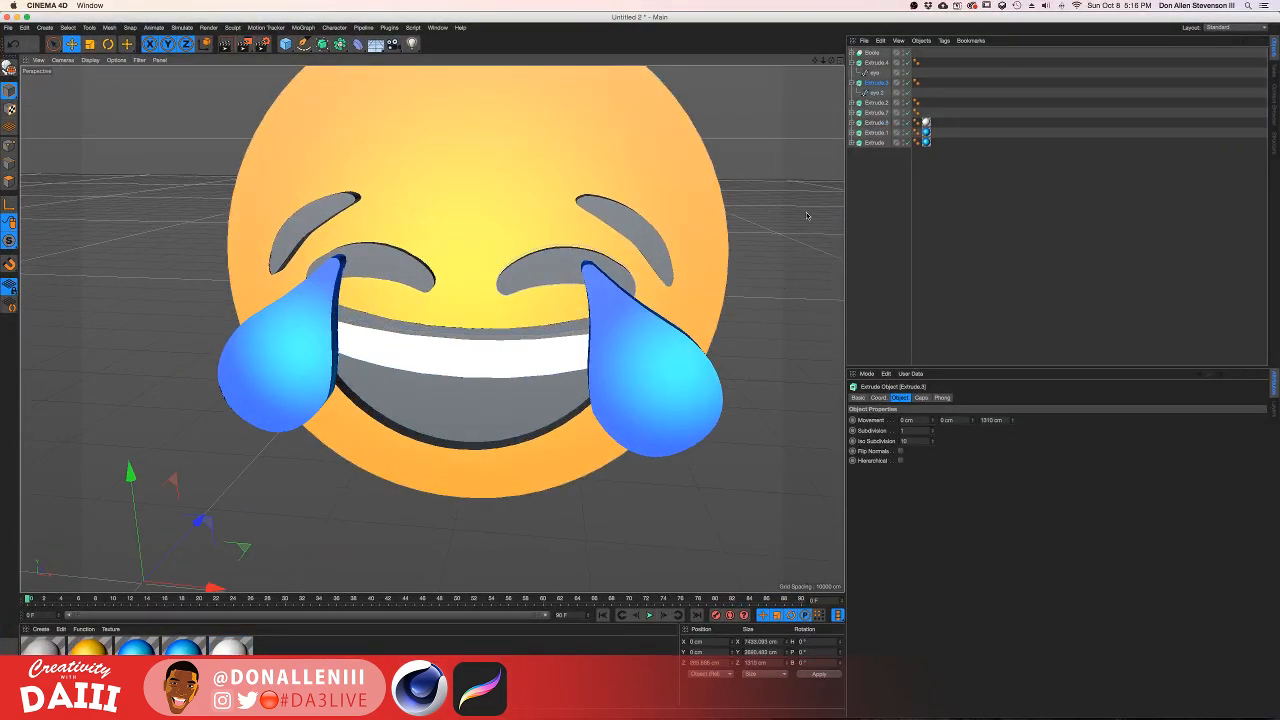
{"action": "left_click_drag", "start_coordinate": [463, 251], "coordinate": [535, 249], "text": "alt"}
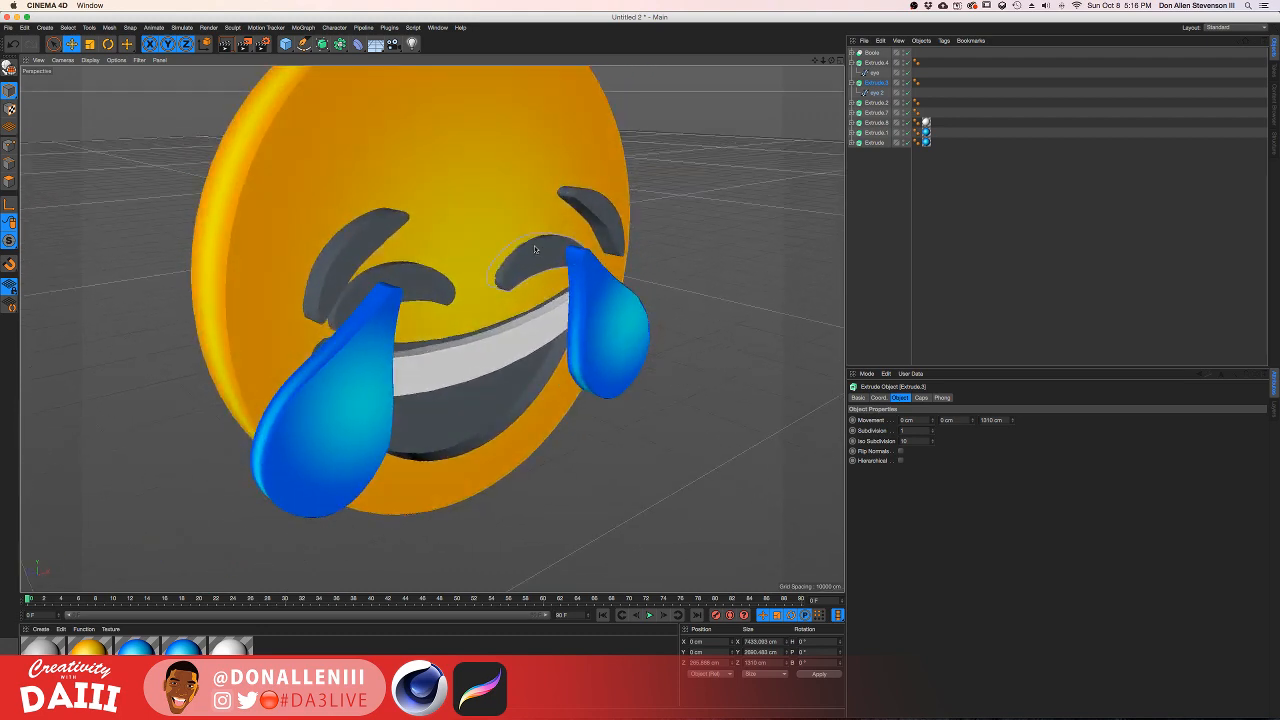
{"action": "left_click", "coordinate": [443, 277], "text": "shift"}
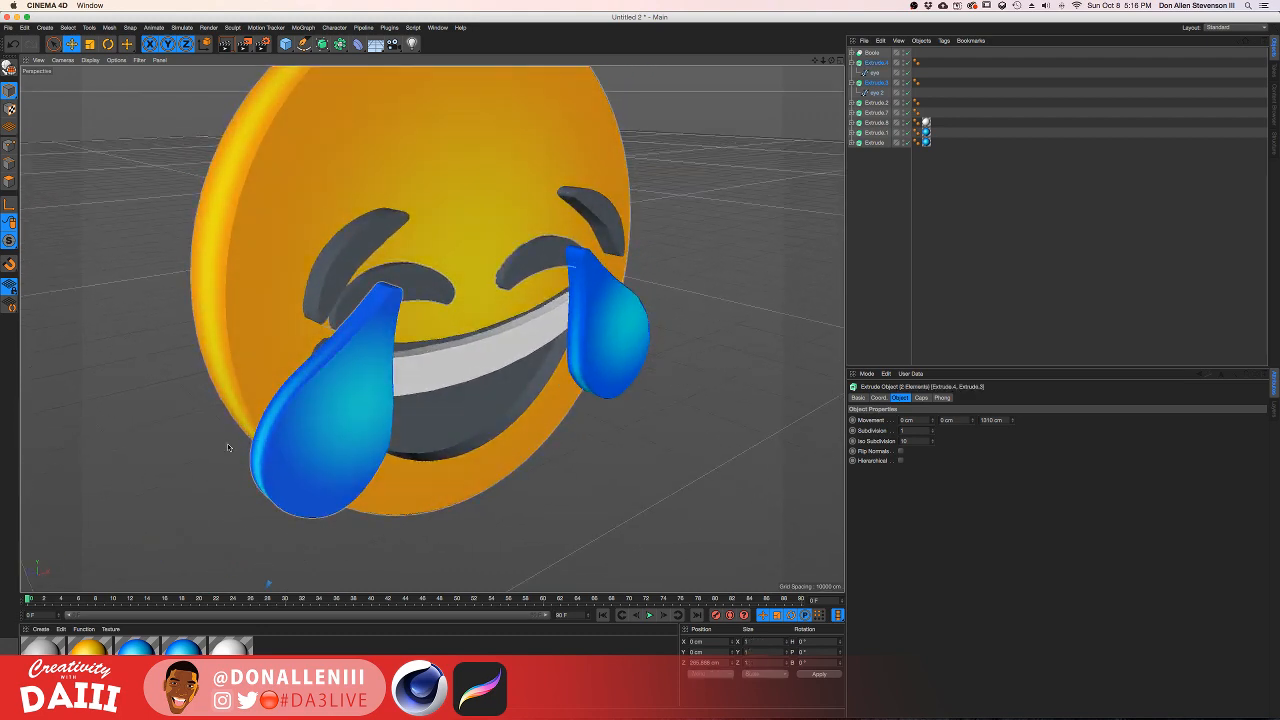
{"action": "left_click", "coordinate": [256, 650]}
{"action": "key", "text": "super+v"}
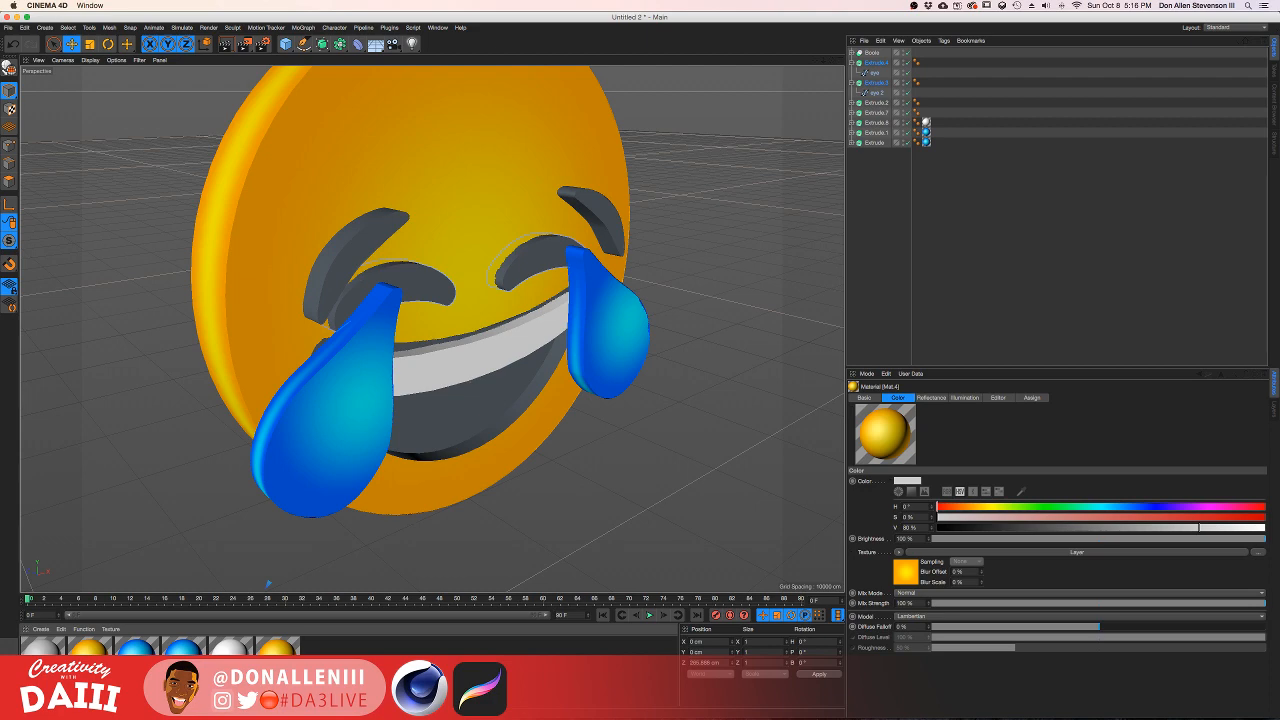
Step: Open the gradient inside the copied material's layer shader and shift its inner yellow knot to orange
{"action": "double_click", "coordinate": [277, 648]}
{"action": "left_click_drag", "start_coordinate": [352, 70], "coordinate": [800, 205]}
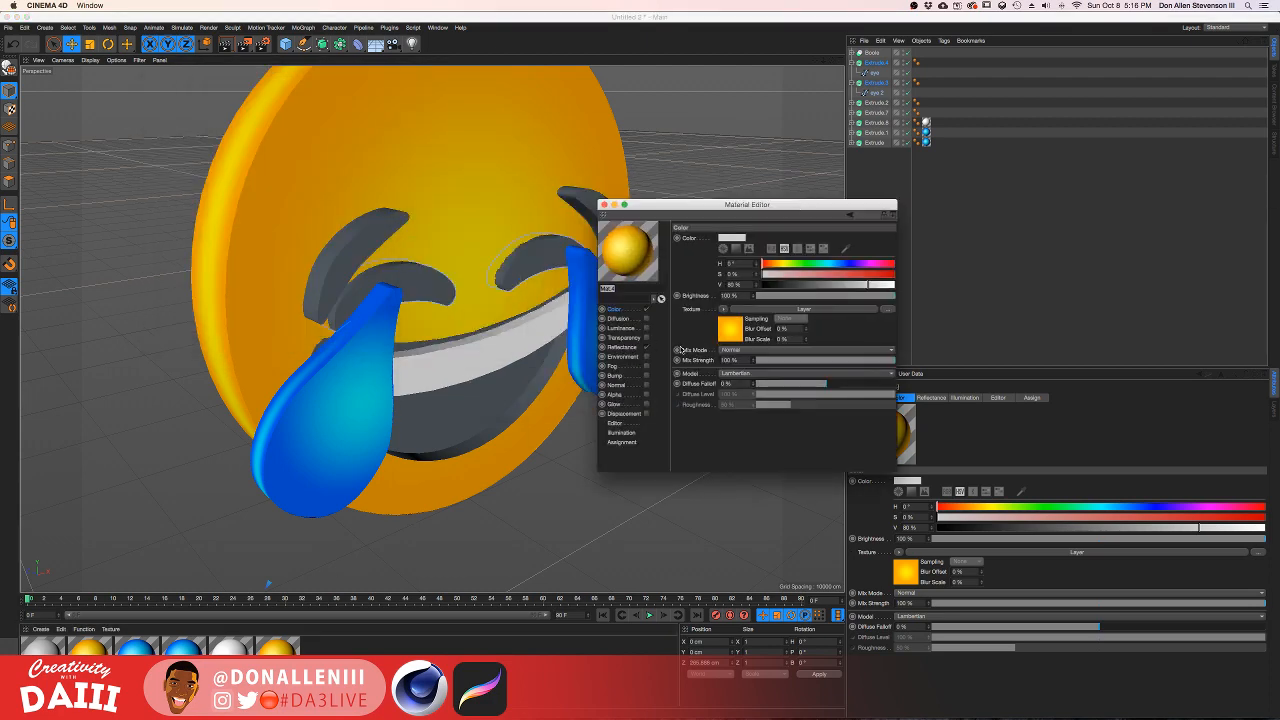
{"action": "left_click", "coordinate": [731, 337]}
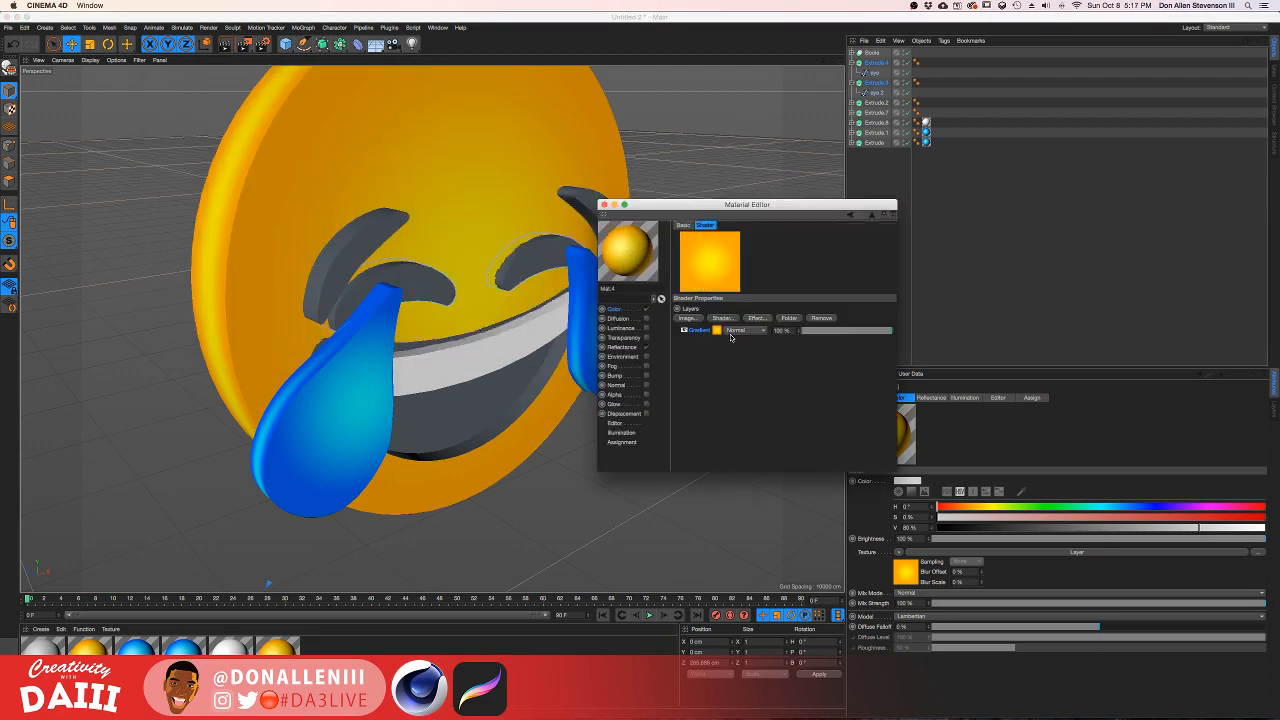
{"action": "left_click", "coordinate": [740, 323]}
{"action": "left_click", "coordinate": [740, 341]}
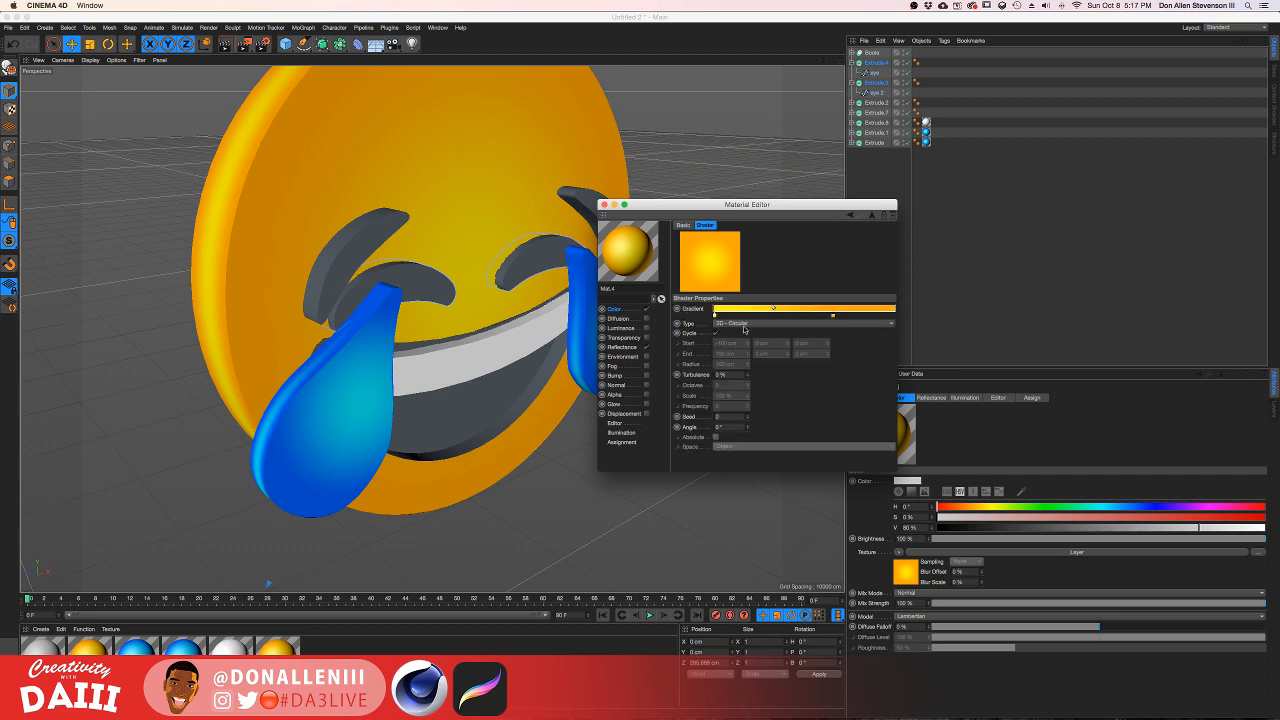
{"action": "double_click", "coordinate": [716, 316]}
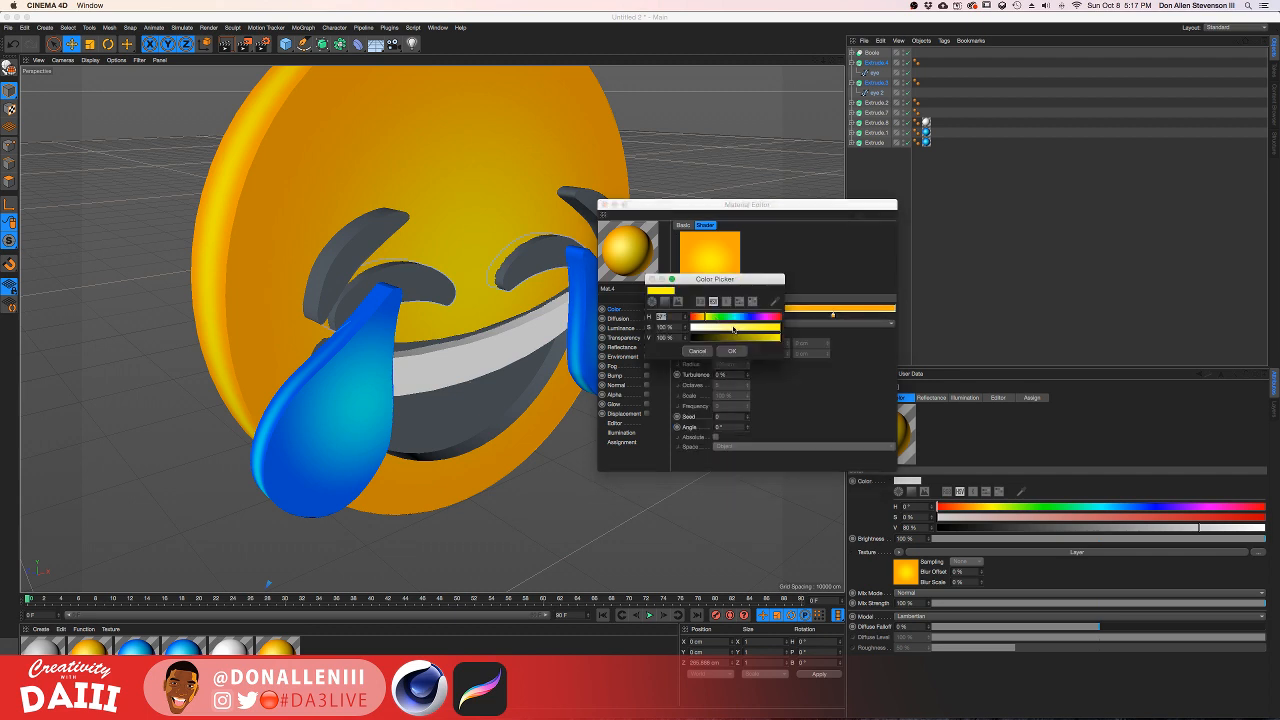
{"action": "left_click_drag", "start_coordinate": [707, 318], "coordinate": [700, 319]}
{"action": "left_click", "coordinate": [738, 352]}
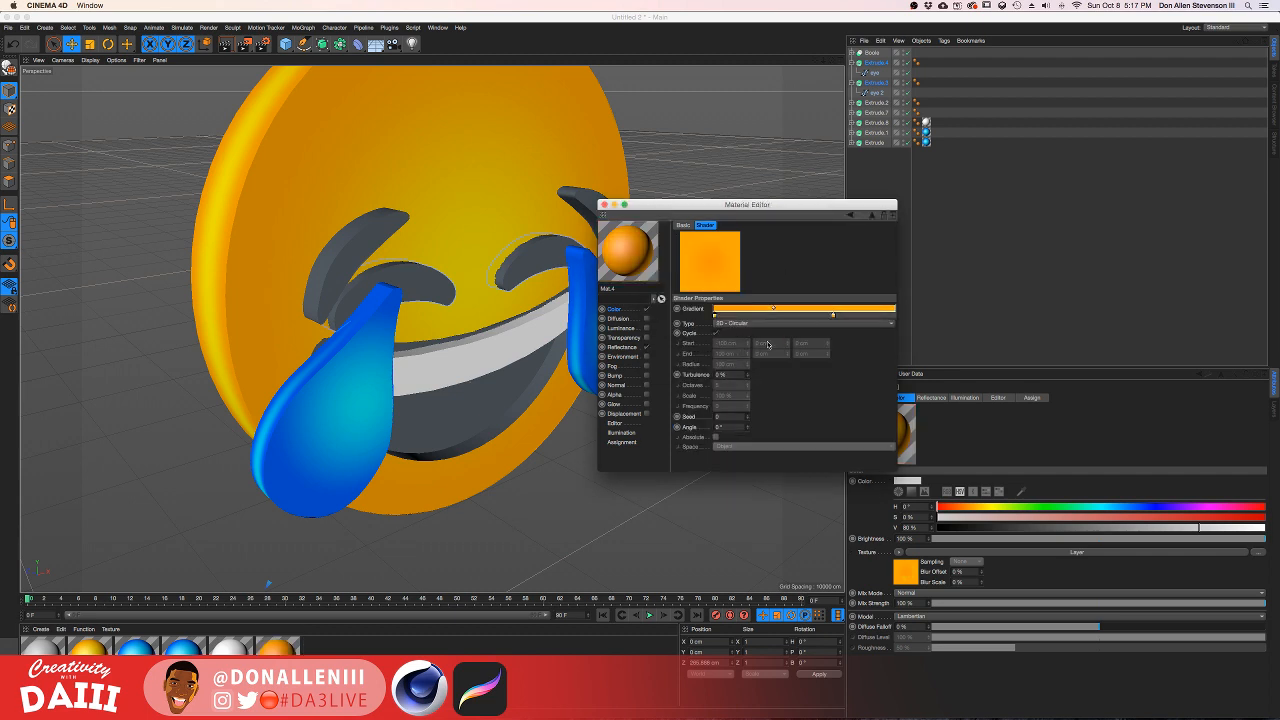
Step: Darken the outer and inner gradient knots to brown tones and close the Material Editor
{"action": "double_click", "coordinate": [834, 316]}
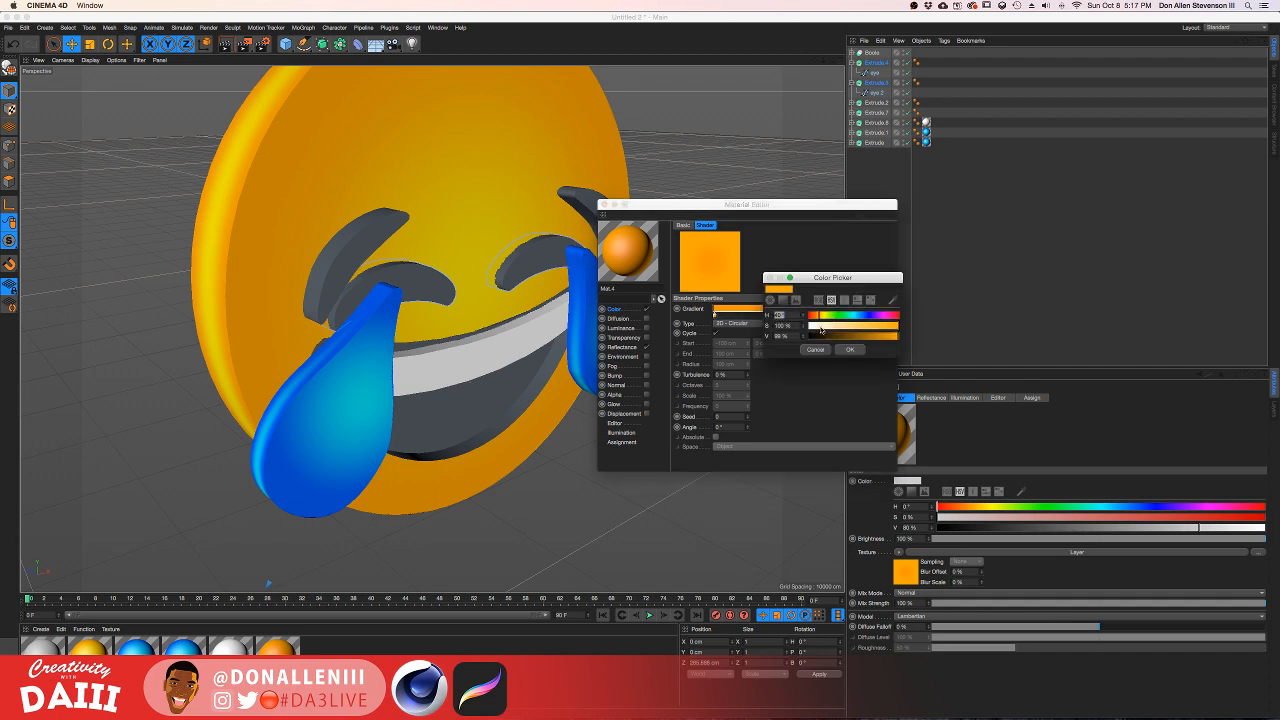
{"action": "left_click", "coordinate": [831, 336]}
{"action": "left_click", "coordinate": [846, 349]}
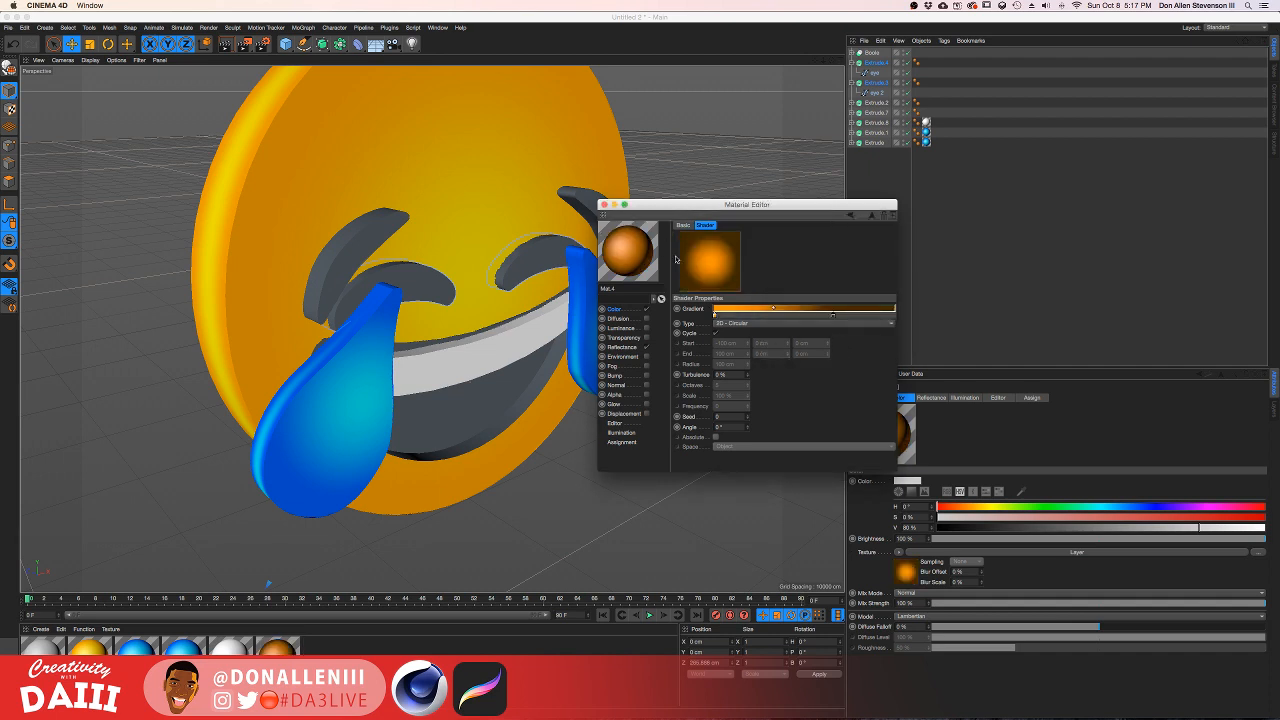
{"action": "double_click", "coordinate": [714, 315]}
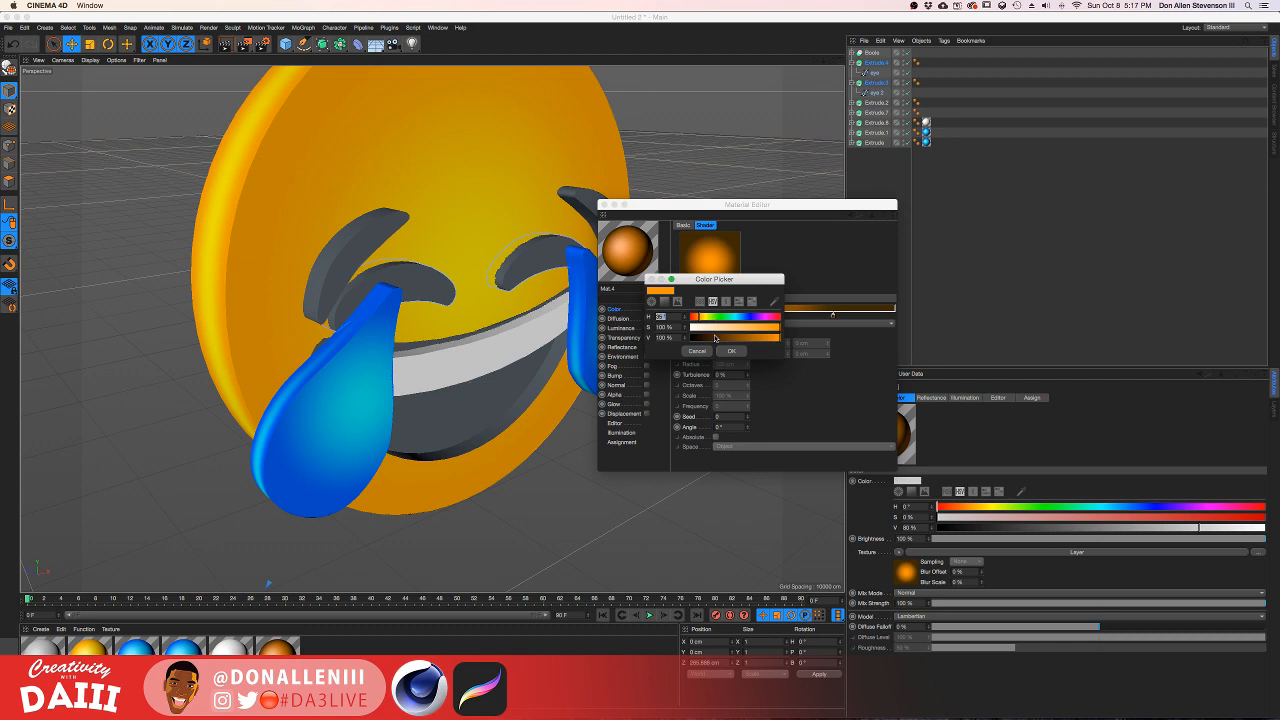
{"action": "left_click", "coordinate": [715, 338]}
{"action": "left_click", "coordinate": [731, 351]}
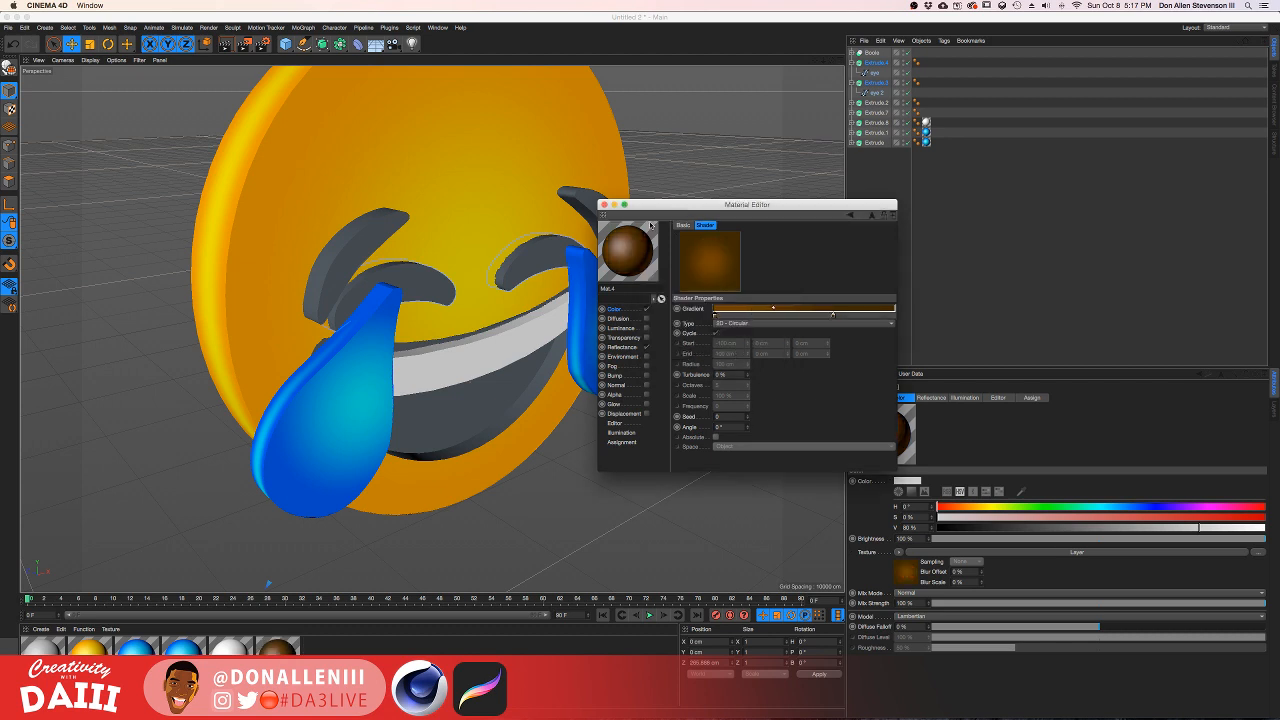
{"action": "left_click", "coordinate": [603, 205]}
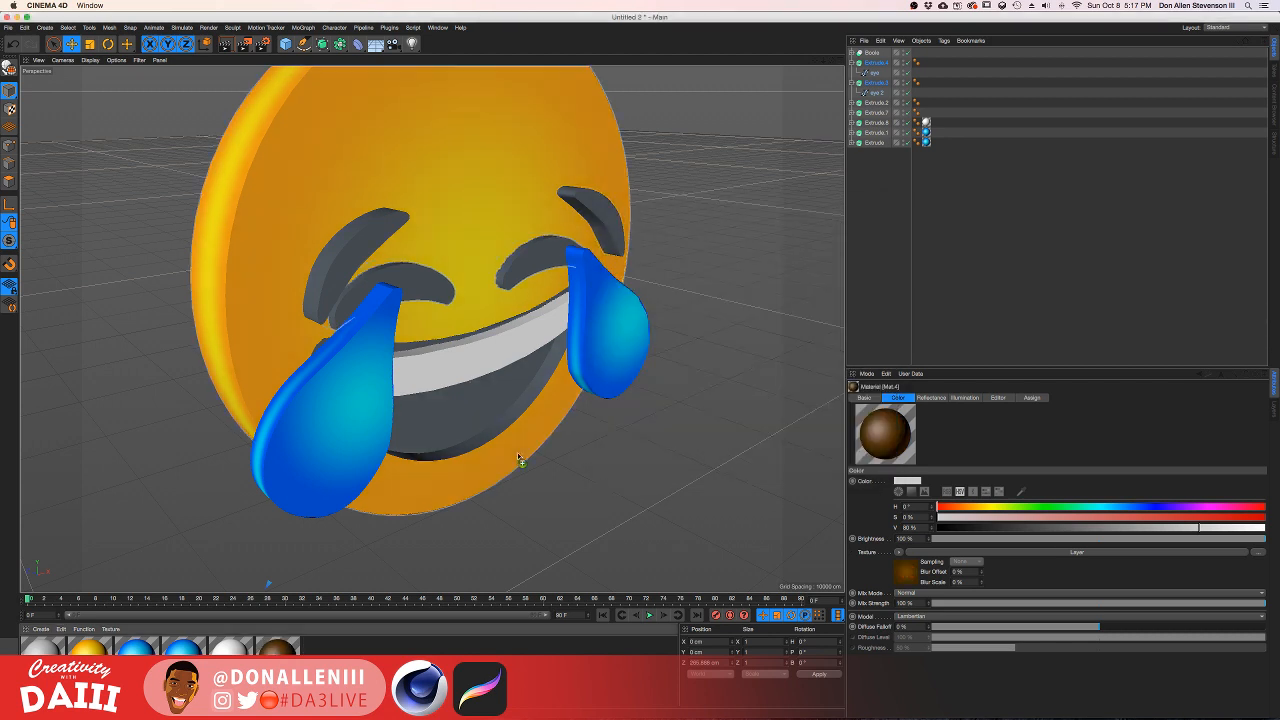
Step: Apply the brown gradient material to both eyes and one eyebrow, undoing a misplaced assignment
{"action": "left_click_drag", "start_coordinate": [393, 286], "coordinate": [395, 287]}
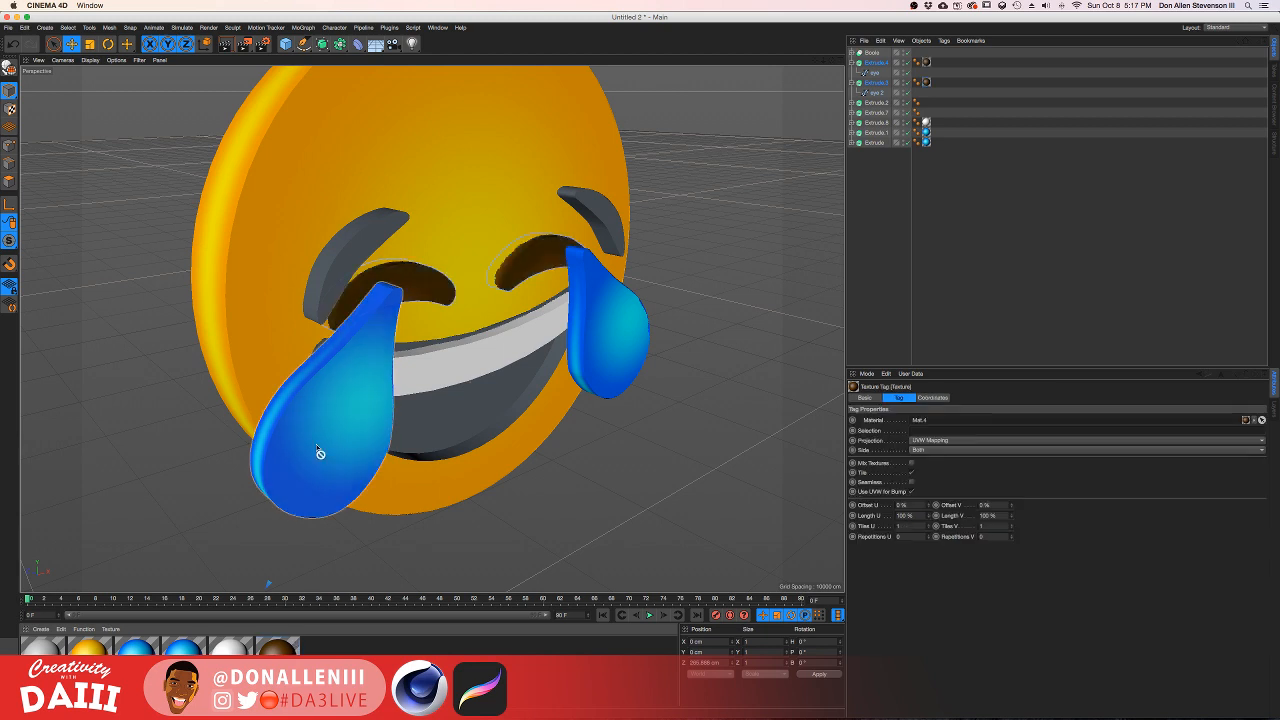
{"action": "left_click_drag", "start_coordinate": [277, 647], "coordinate": [430, 335]}
{"action": "key", "text": "super+z"}
{"action": "mouse_move", "coordinate": [281, 641]}
{"action": "left_mouse_down"}
{"action": "mouse_move", "coordinate": [570, 447]}
{"action": "mouse_move", "coordinate": [929, 166]}
{"action": "left_mouse_up"}
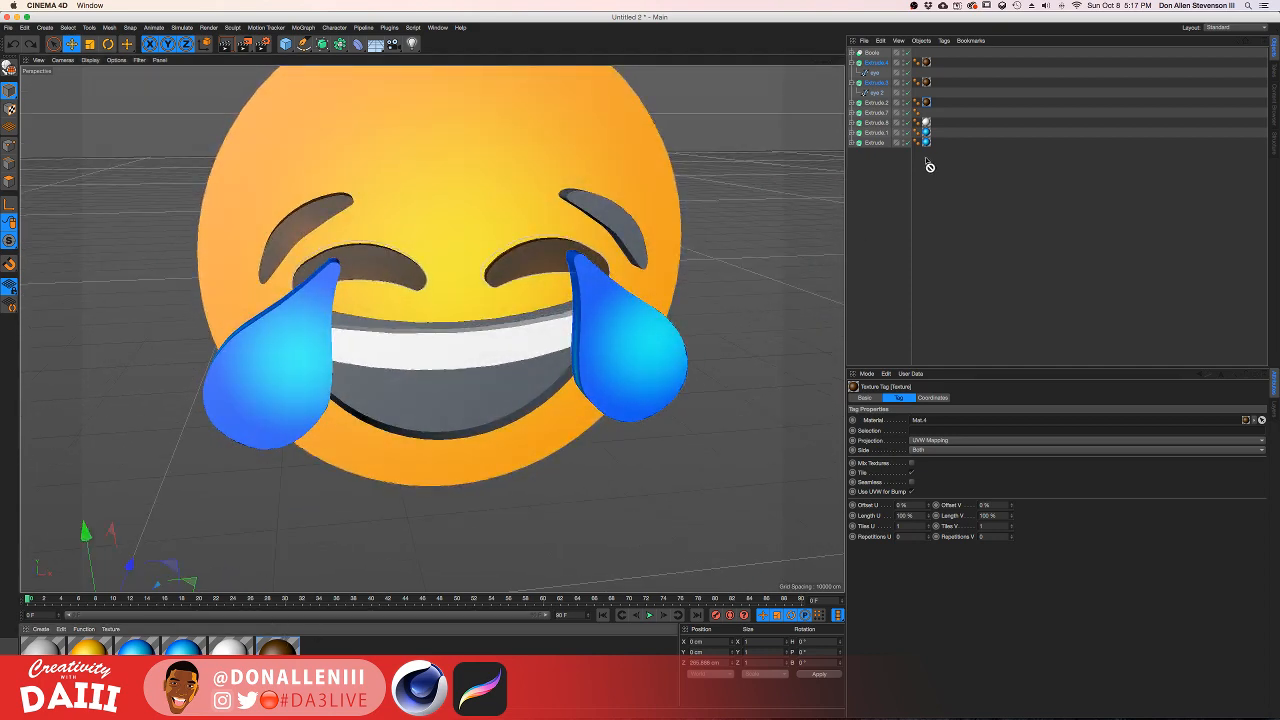
Step: Toggle the extrude objects off and on to identify which part of the emoji each one forms
{"action": "left_click", "coordinate": [876, 122]}
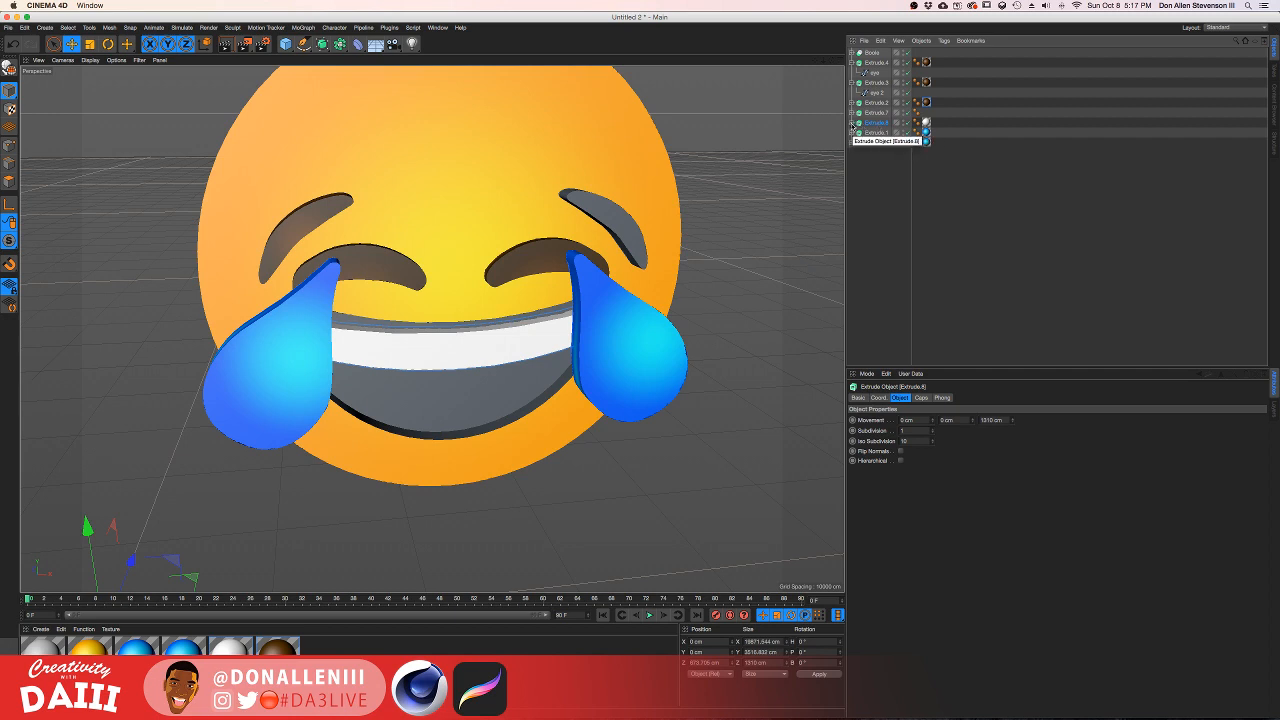
{"action": "left_click", "coordinate": [852, 123]}
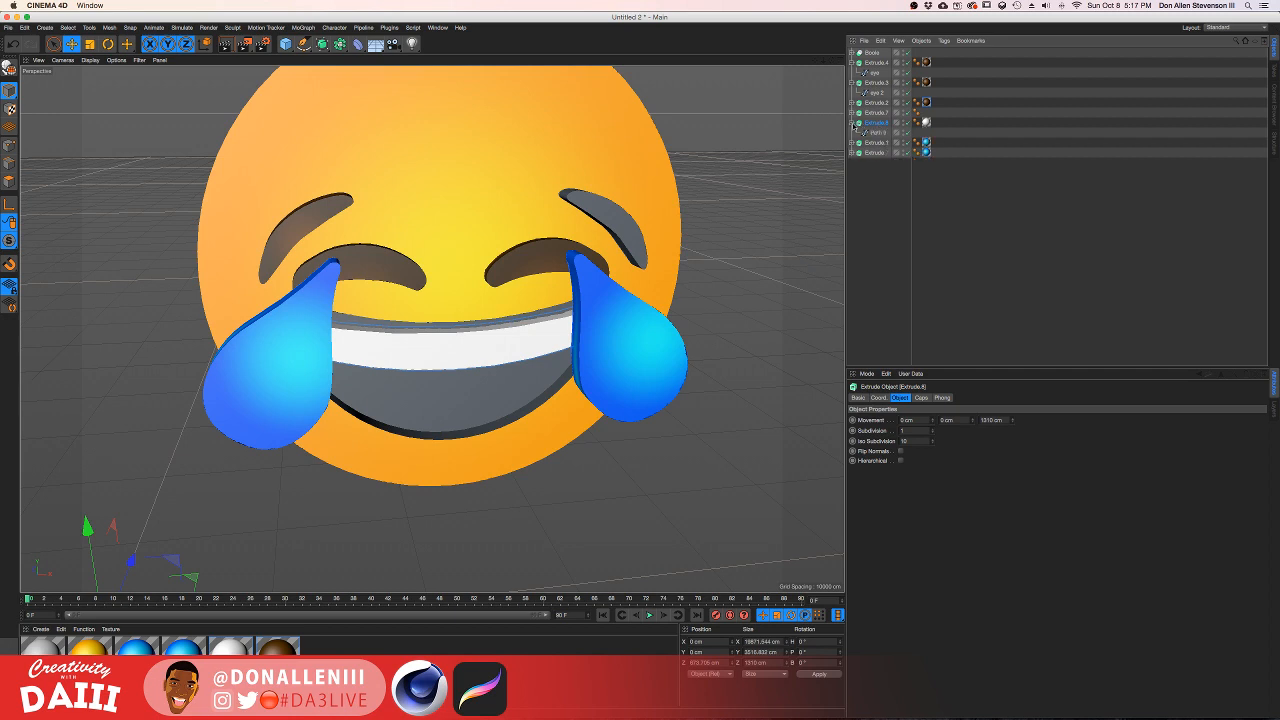
{"action": "left_click", "coordinate": [907, 122]}
{"action": "left_click", "coordinate": [907, 122]}
{"action": "left_click", "coordinate": [907, 113]}
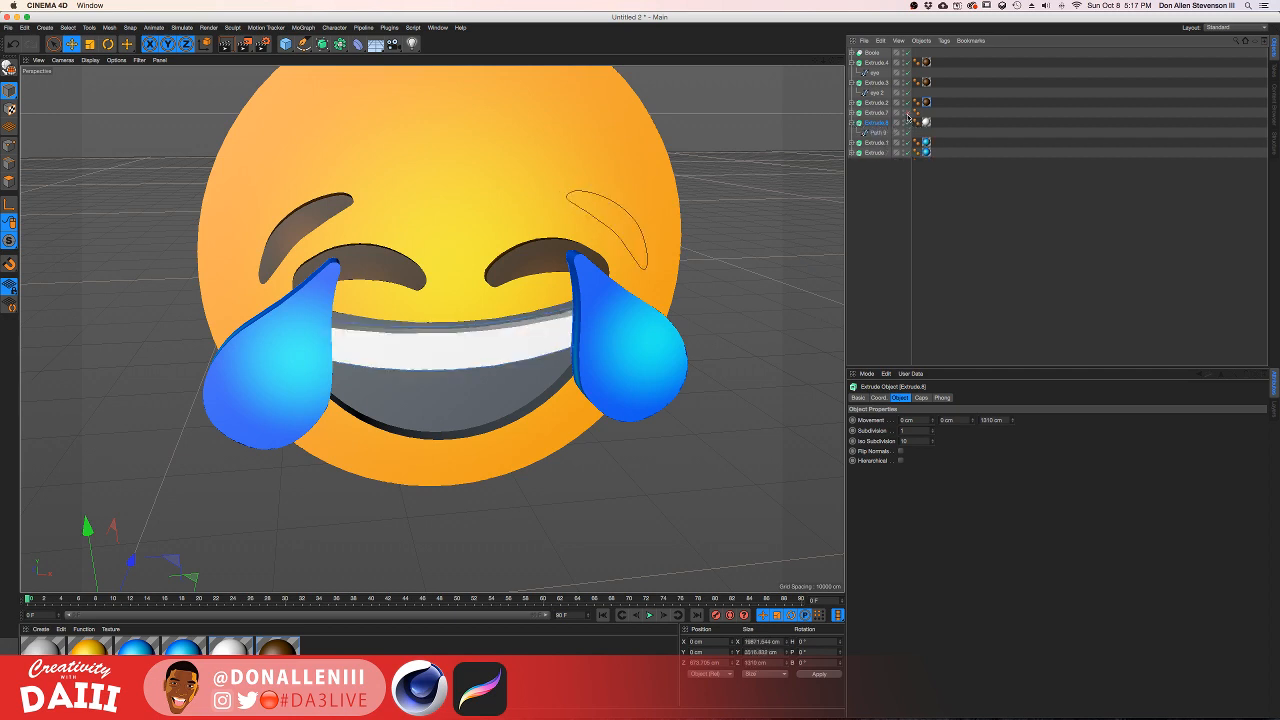
{"action": "left_click", "coordinate": [907, 113]}
{"action": "left_click", "coordinate": [907, 143]}
{"action": "left_click", "coordinate": [907, 143]}
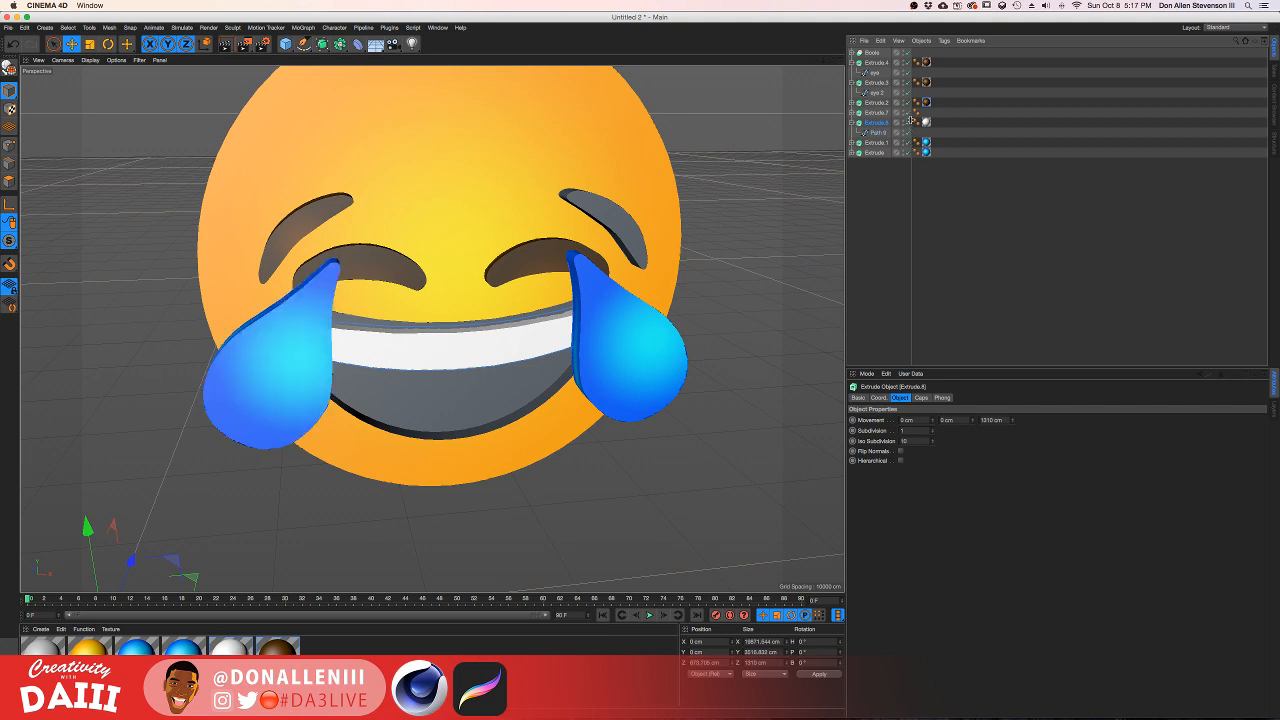
{"action": "left_click", "coordinate": [907, 113]}
{"action": "left_click", "coordinate": [907, 113]}
{"action": "left_click", "coordinate": [907, 131]}
{"action": "left_click", "coordinate": [907, 131]}
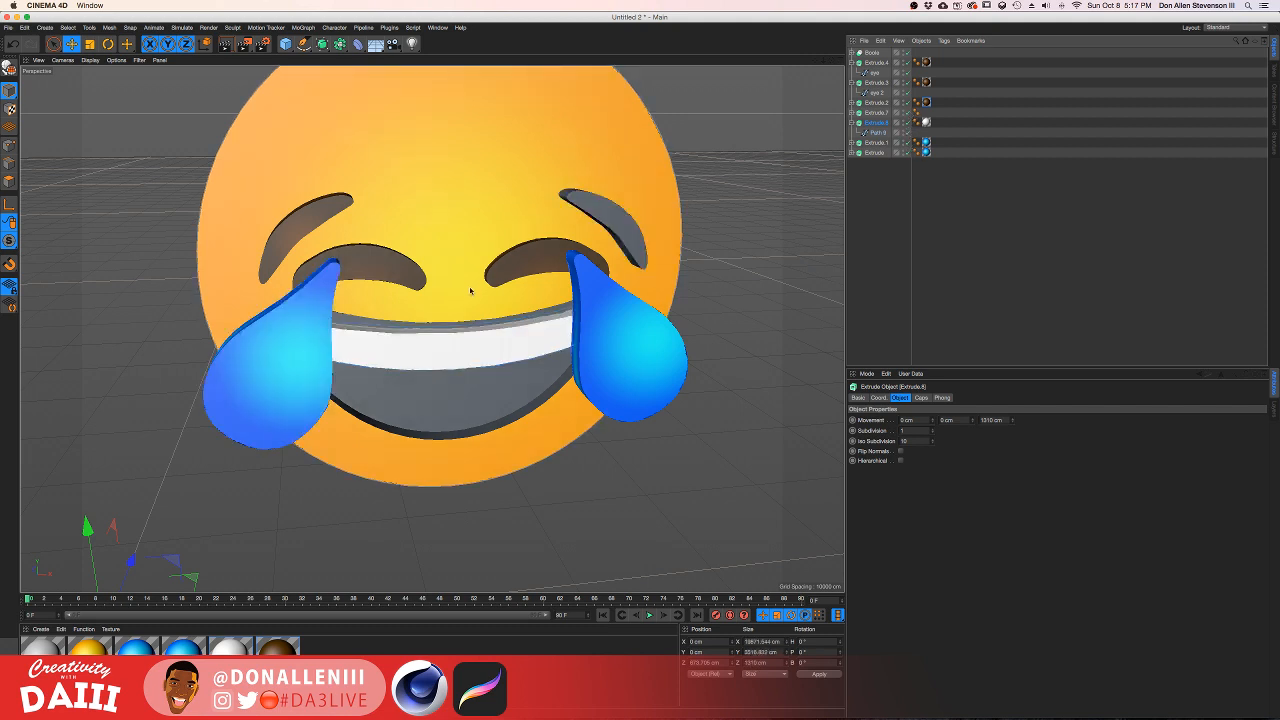
{"action": "left_click_drag", "start_coordinate": [471, 289], "coordinate": [520, 230], "text": "alt"}
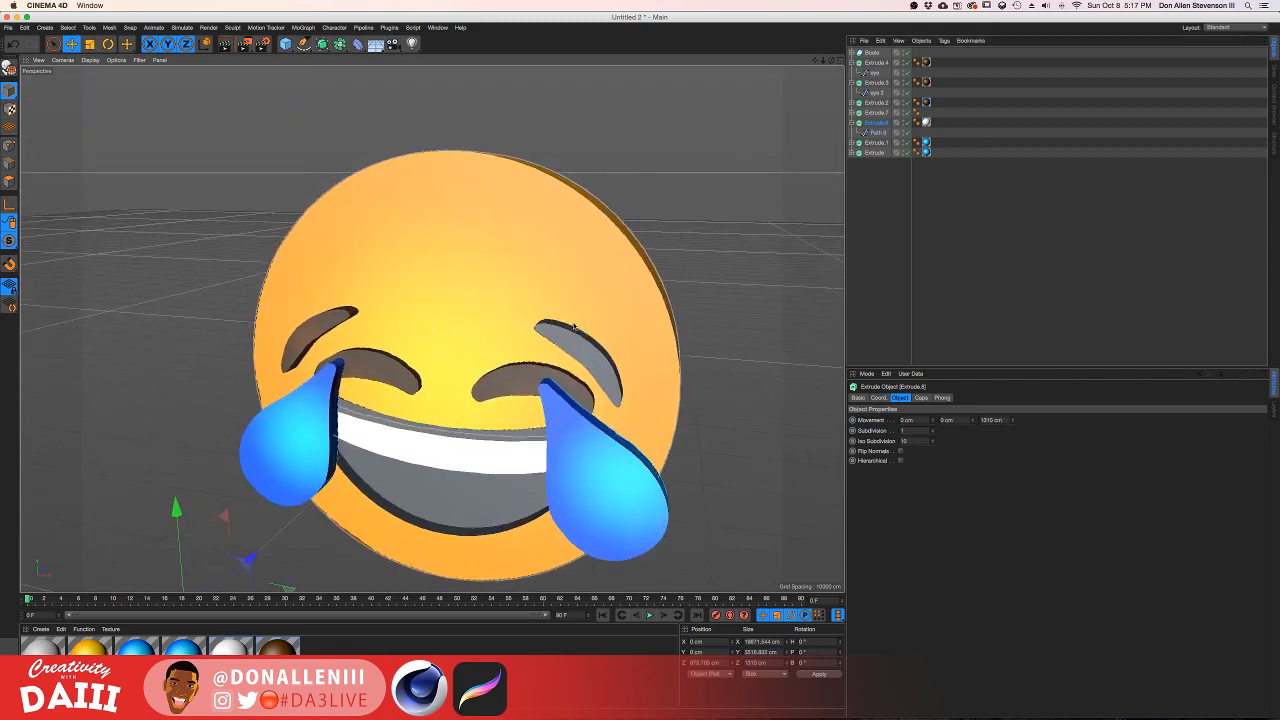
Step: Expand the Boole object and apply the brown gradient material to its mouth extrusion and to the remaining eyebrow
{"action": "left_click", "coordinate": [852, 53]}
{"action": "left_click", "coordinate": [878, 63]}
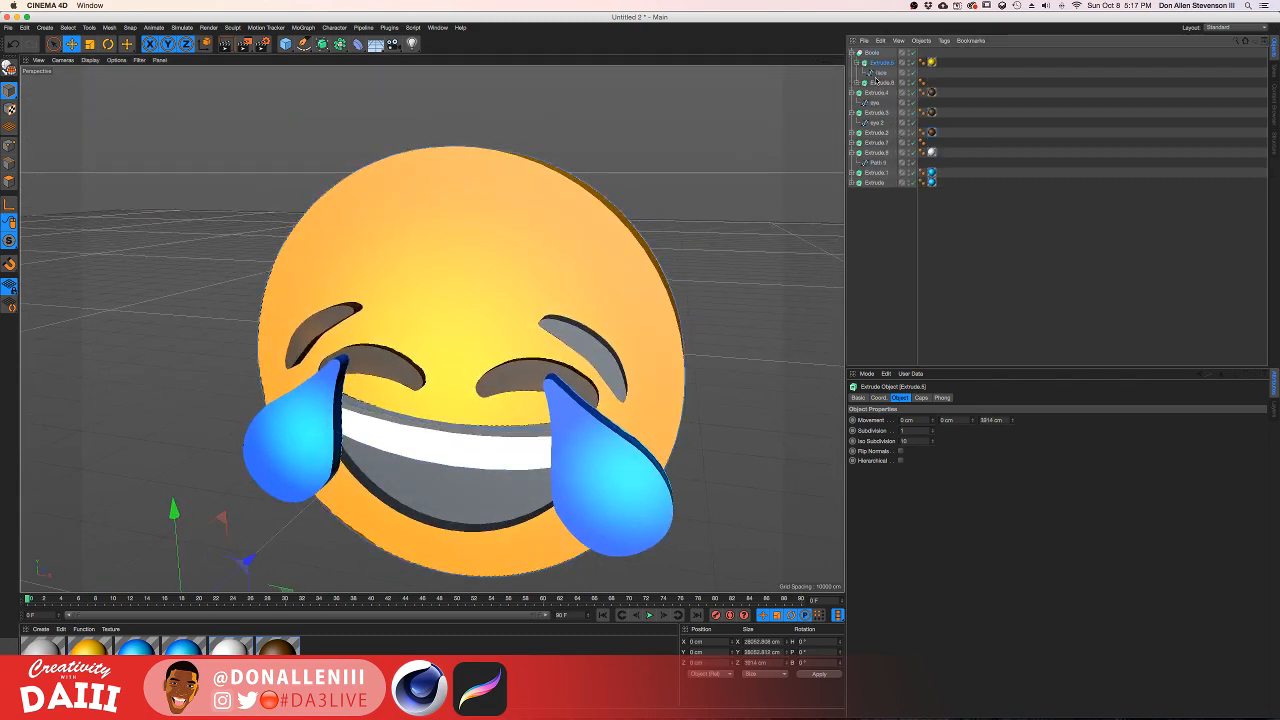
{"action": "left_click", "coordinate": [880, 83]}
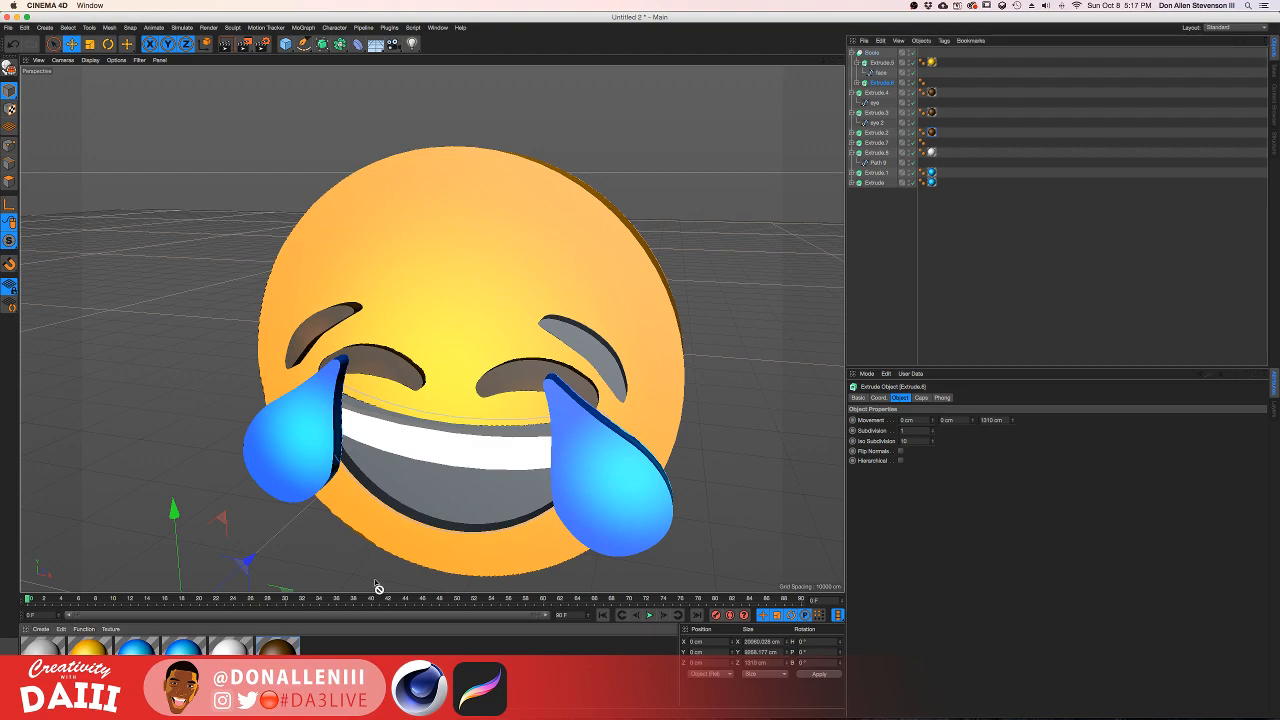
{"action": "left_click_drag", "start_coordinate": [880, 86], "coordinate": [879, 85]}
{"action": "left_click_drag", "start_coordinate": [428, 492], "coordinate": [443, 377], "text": "alt"}
{"action": "scroll", "coordinate": [463, 354], "scroll_direction": "down", "scroll_amount": 4}
{"action": "scroll", "coordinate": [443, 377], "scroll_direction": "up", "scroll_amount": 4}
Step: Switch to Photoshop to review the finished heart-eyes emoji artwork, and open the Poliigon texture page in Chrome
{"action": "key", "text": "ctrl+Up"}
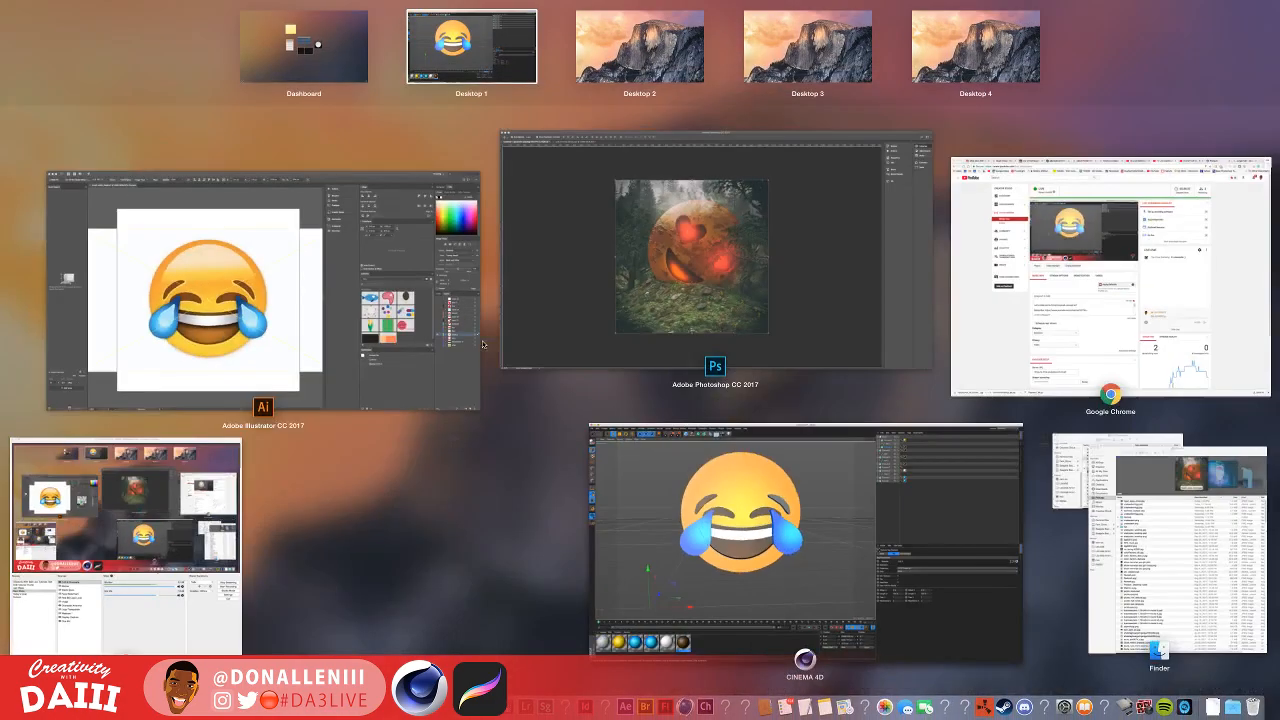
{"action": "left_click", "coordinate": [648, 322]}
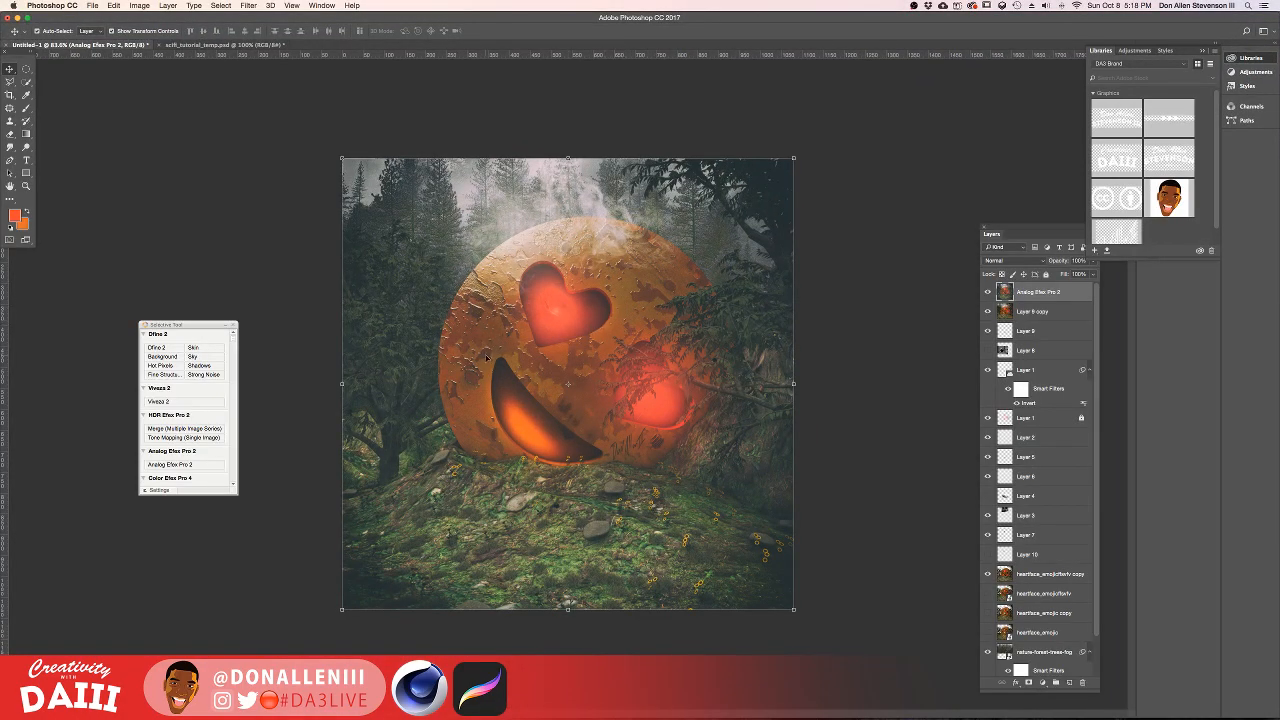
{"action": "key", "text": "ctrl+Up"}
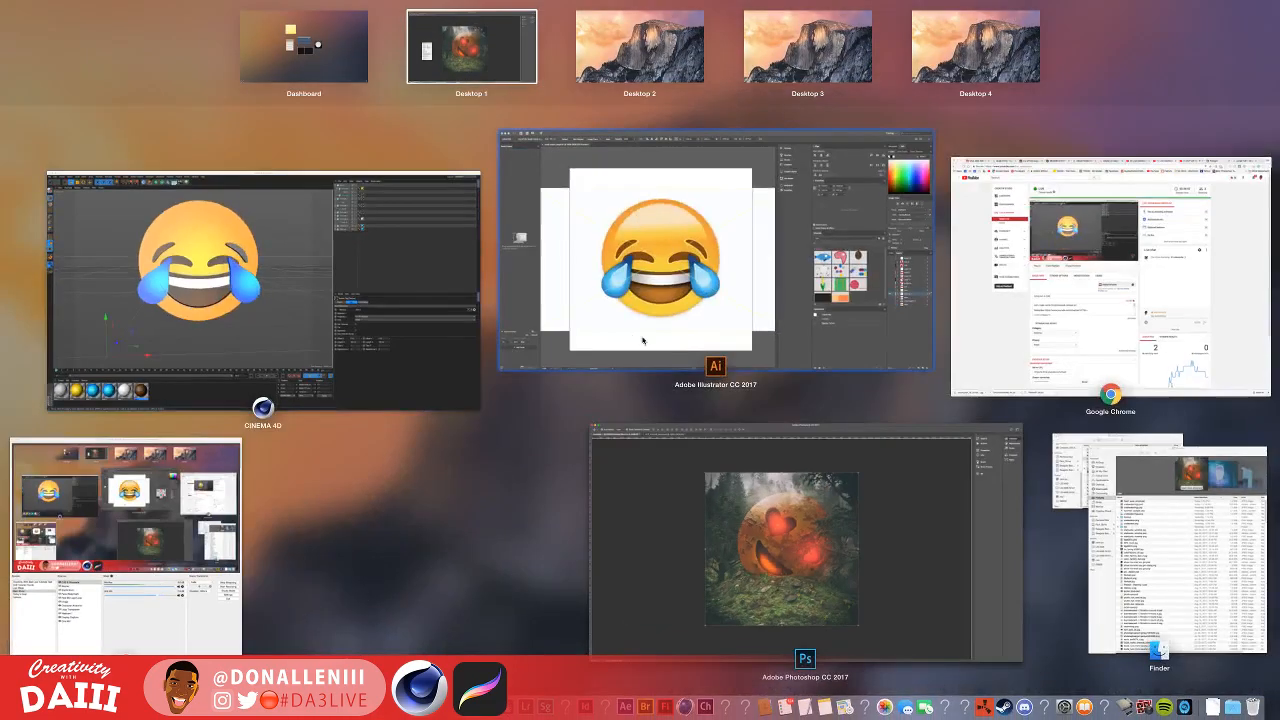
{"action": "left_click", "coordinate": [1060, 260]}
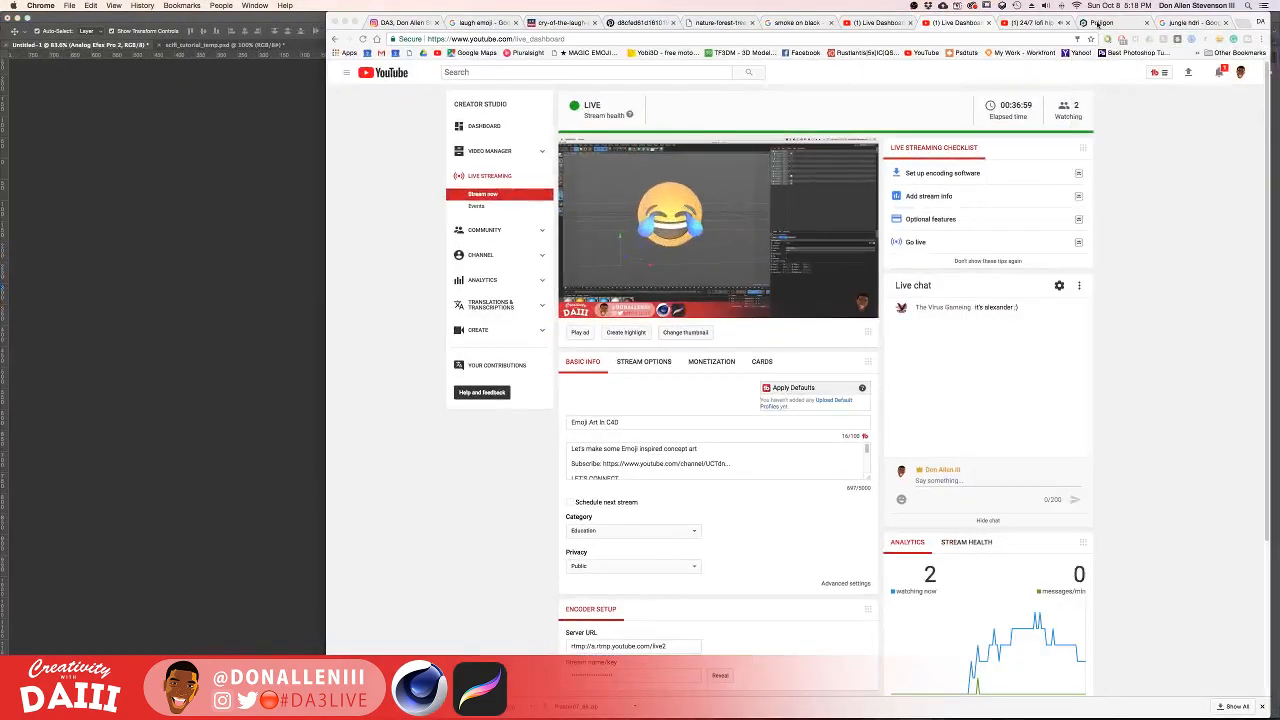
{"action": "left_click", "coordinate": [1105, 22]}
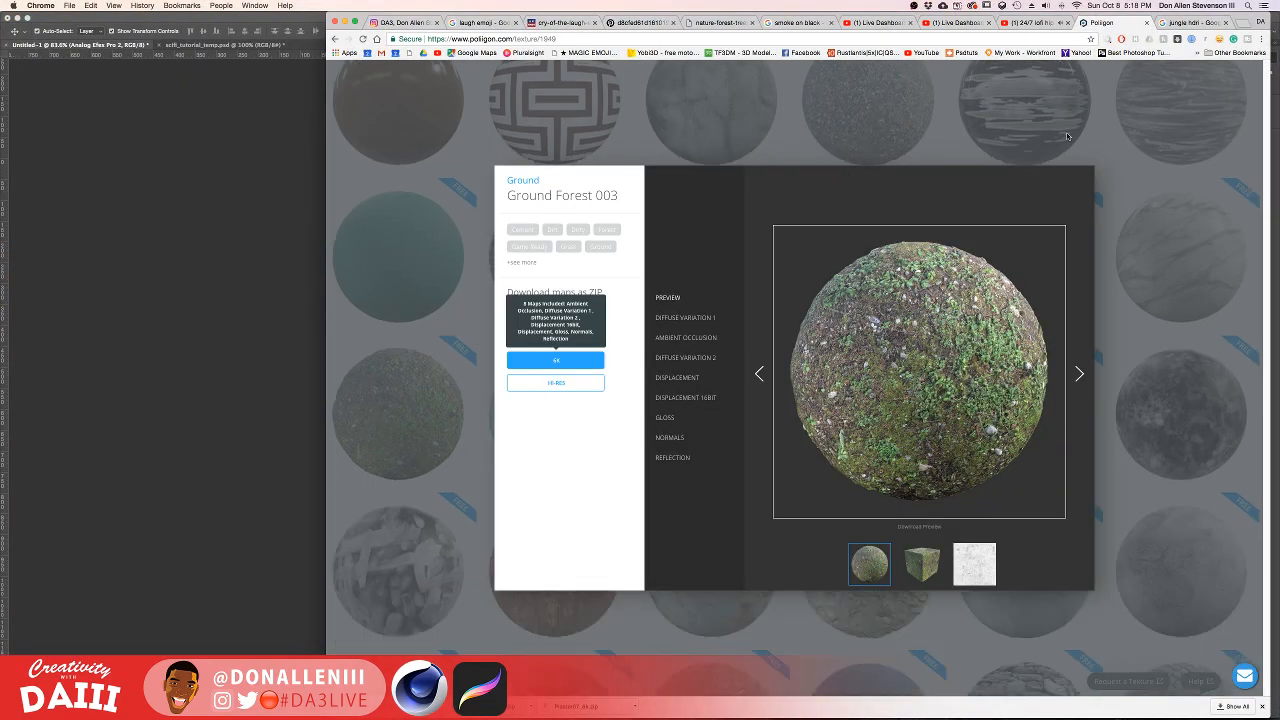
Step: Close the Ground Forest 003 preview, browse Poliigon's free textures and open the Rust Plain 007 texture
{"action": "left_click", "coordinate": [742, 152]}
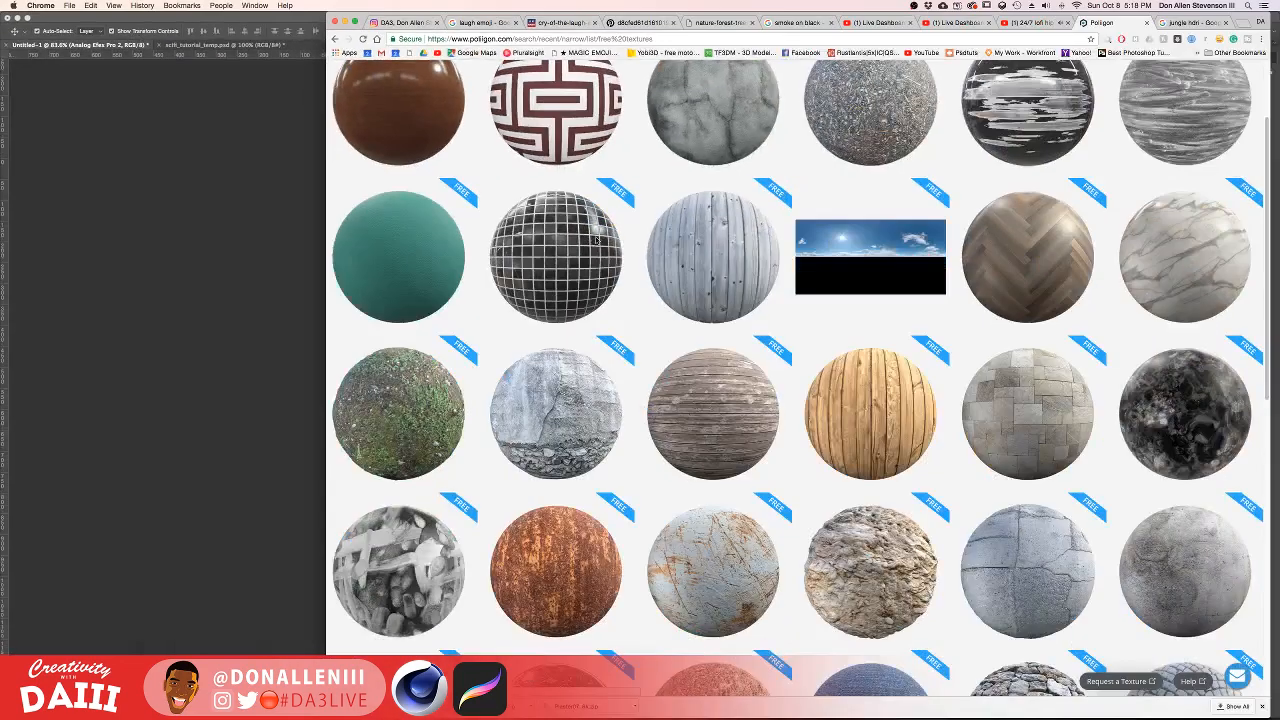
{"action": "scroll", "coordinate": [703, 329], "scroll_direction": "down", "scroll_amount": 5}
{"action": "scroll", "coordinate": [703, 329], "scroll_direction": "up", "scroll_amount": 5}
{"action": "scroll", "coordinate": [670, 357], "scroll_direction": "up", "scroll_amount": 2}
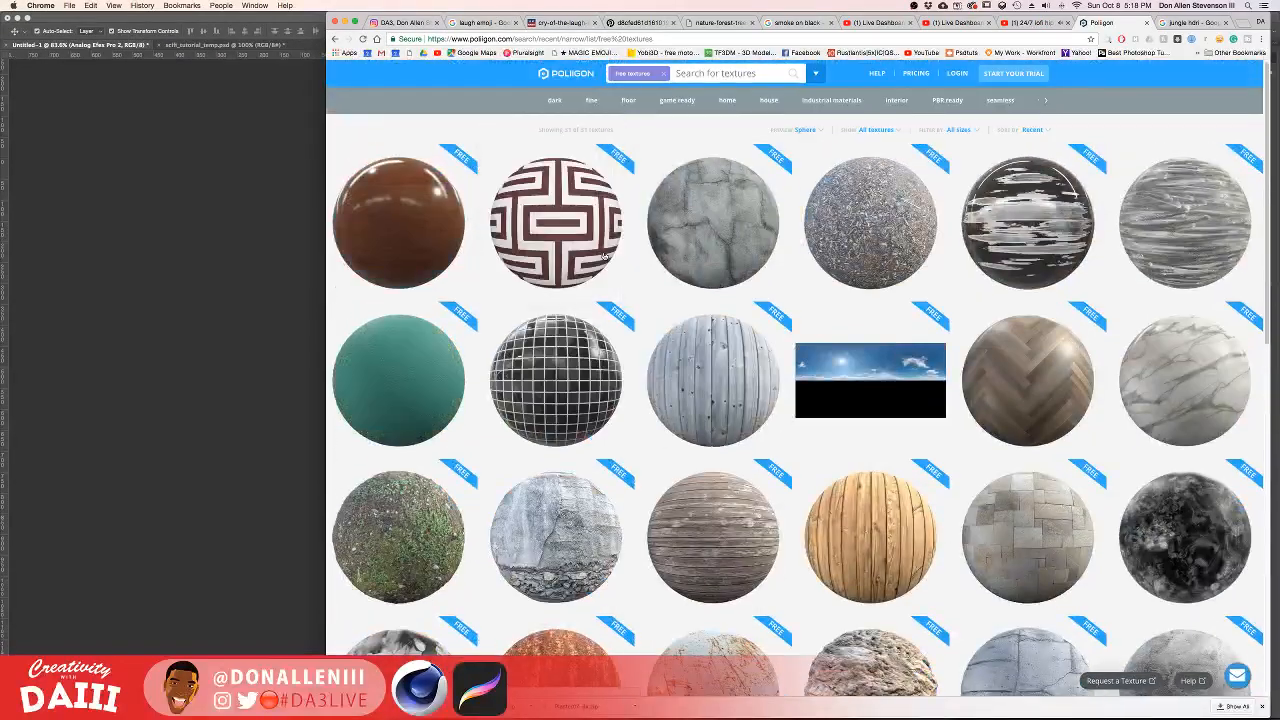
{"action": "scroll", "coordinate": [670, 357], "scroll_direction": "down", "scroll_amount": 10}
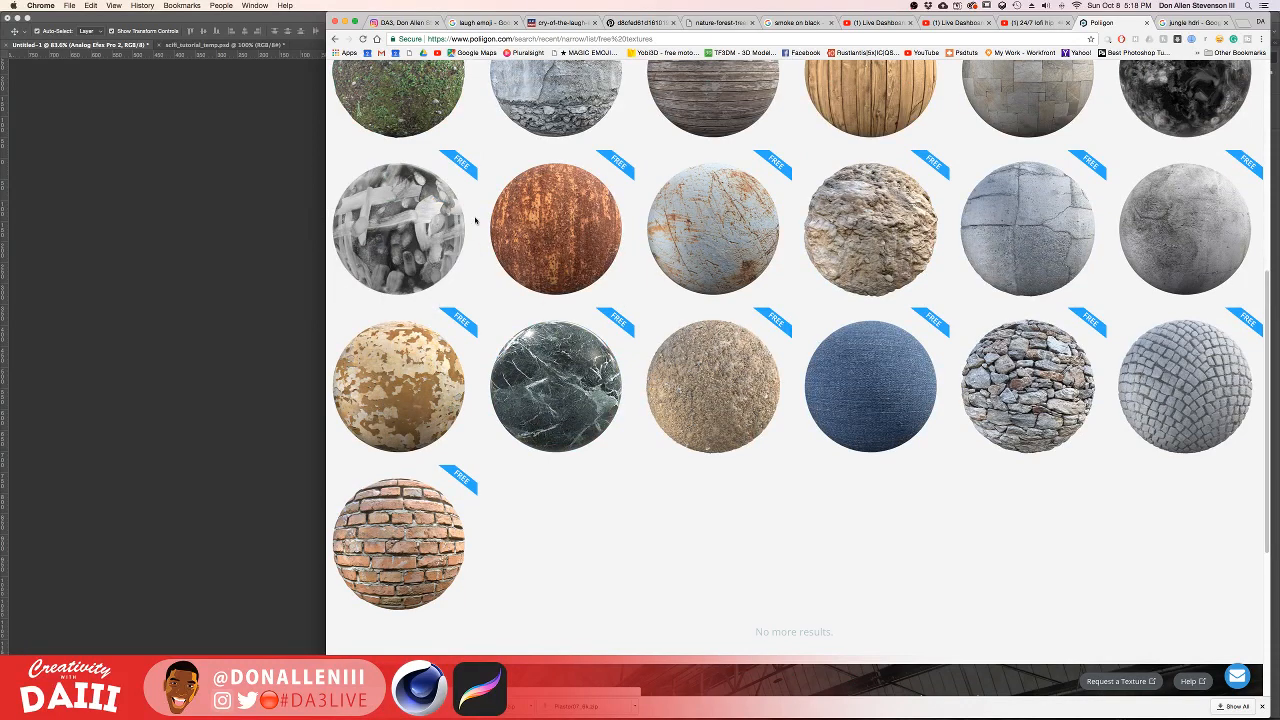
{"action": "mouse_move", "coordinate": [502, 220]}
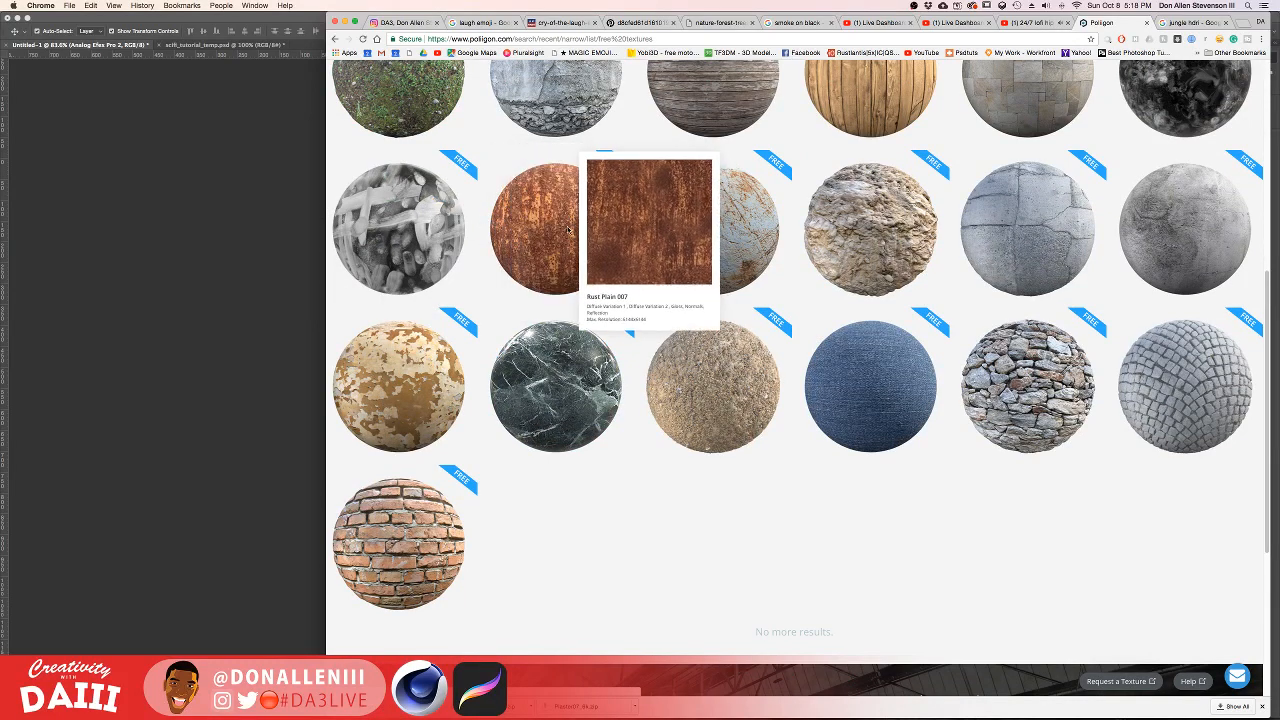
{"action": "left_click", "coordinate": [562, 230]}
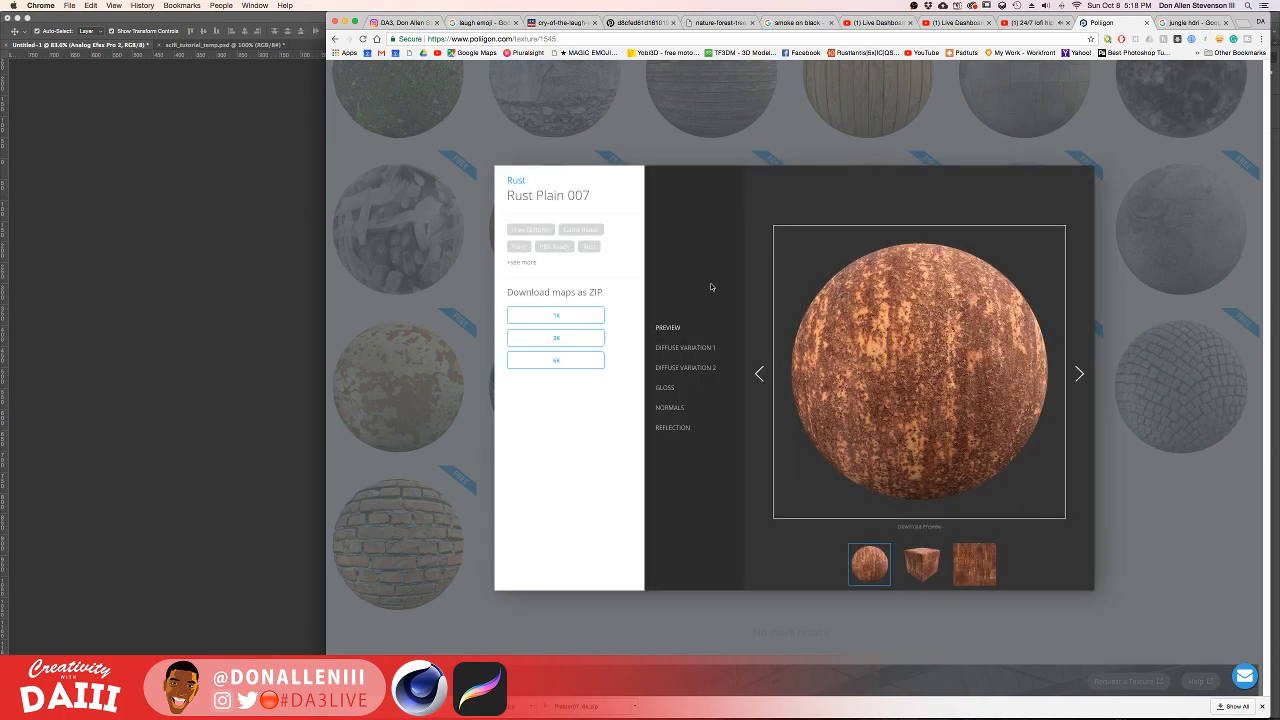
Step: Switch back to Cinema 4D and apply the brown gradient material to the uncoloured eyebrow extrusion
{"action": "key", "text": "ctrl+Up"}
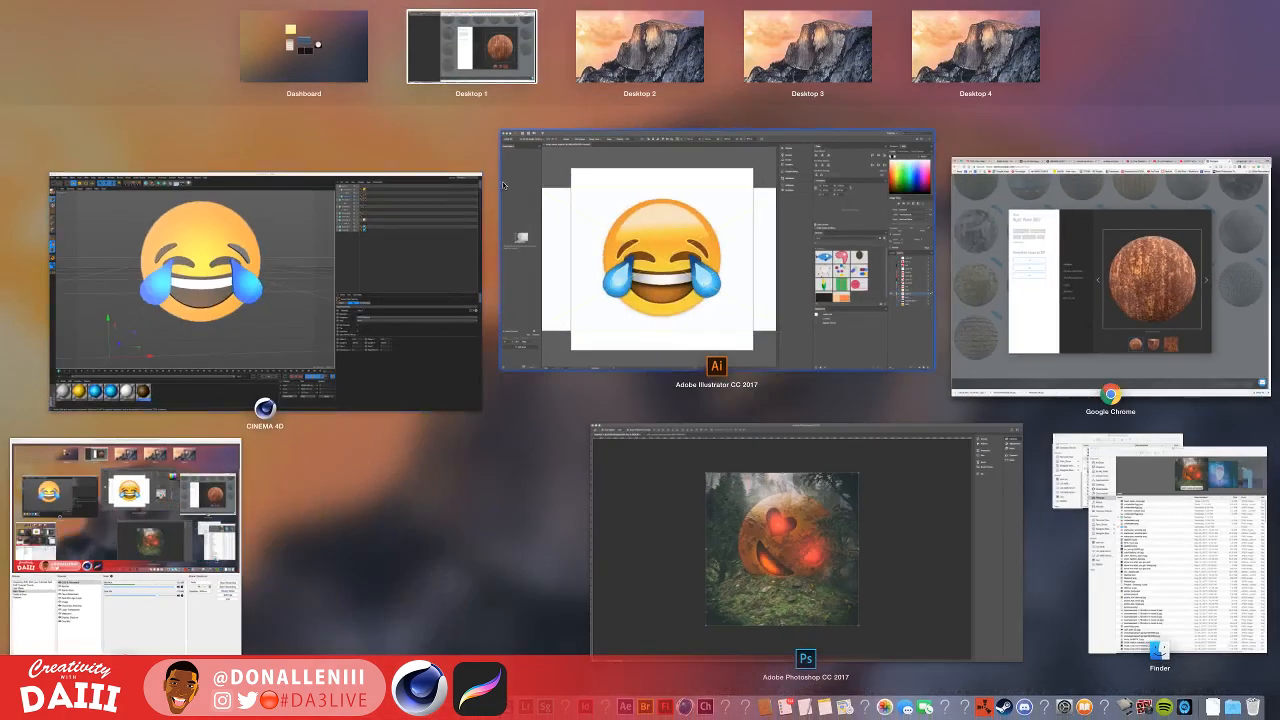
{"action": "left_click", "coordinate": [586, 254]}
{"action": "key", "text": "ctrl+Up"}
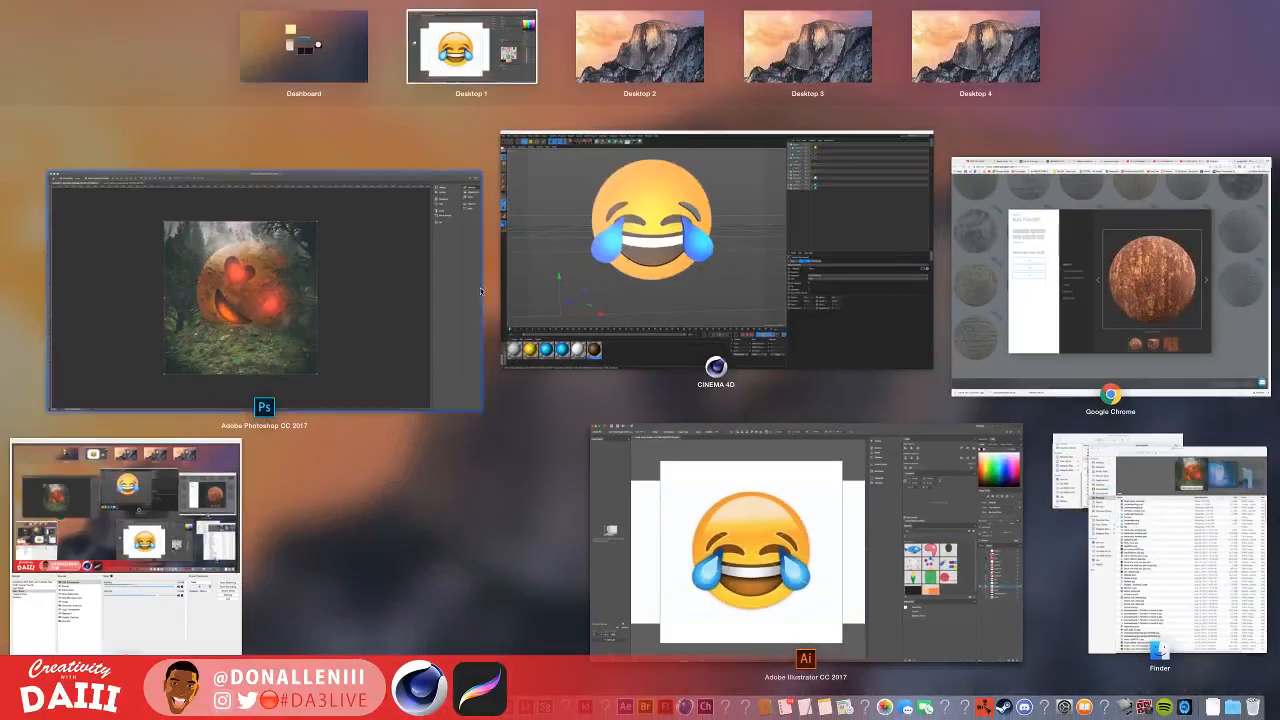
{"action": "left_click", "coordinate": [621, 300]}
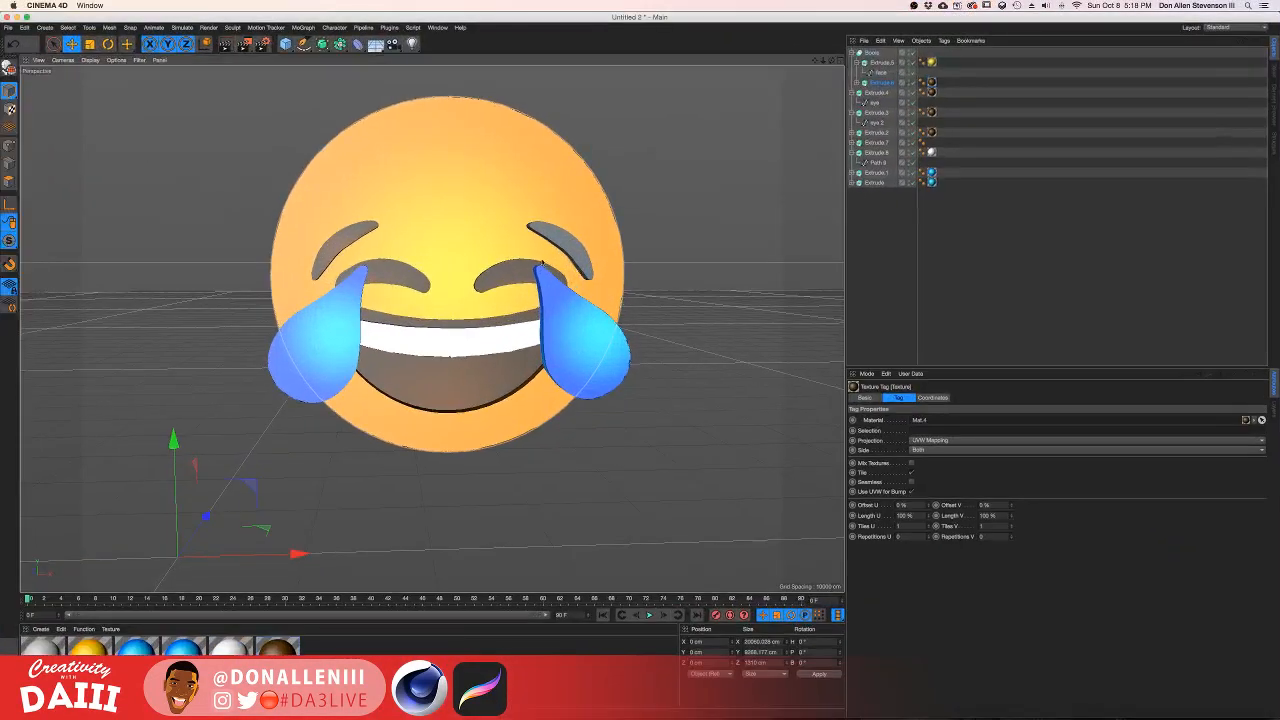
{"action": "left_click_drag", "start_coordinate": [504, 238], "coordinate": [404, 272], "text": "alt"}
{"action": "scroll", "coordinate": [504, 238], "scroll_direction": "up", "scroll_amount": 5}
{"action": "scroll", "coordinate": [504, 238], "scroll_direction": "up", "scroll_amount": 3}
{"action": "mouse_move", "coordinate": [613, 241]}
{"action": "left_mouse_down", "text": "alt"}
{"action": "mouse_move", "coordinate": [596, 241]}
{"action": "mouse_move", "coordinate": [632, 252]}
{"action": "mouse_move", "coordinate": [560, 255]}
{"action": "mouse_move", "coordinate": [622, 250]}
{"action": "left_mouse_up", "text": "alt"}
{"action": "left_click_drag", "start_coordinate": [278, 646], "coordinate": [602, 290]}
{"action": "left_click_drag", "start_coordinate": [524, 308], "coordinate": [570, 294], "text": "alt"}
{"action": "scroll", "coordinate": [570, 296], "scroll_direction": "down", "scroll_amount": 6}
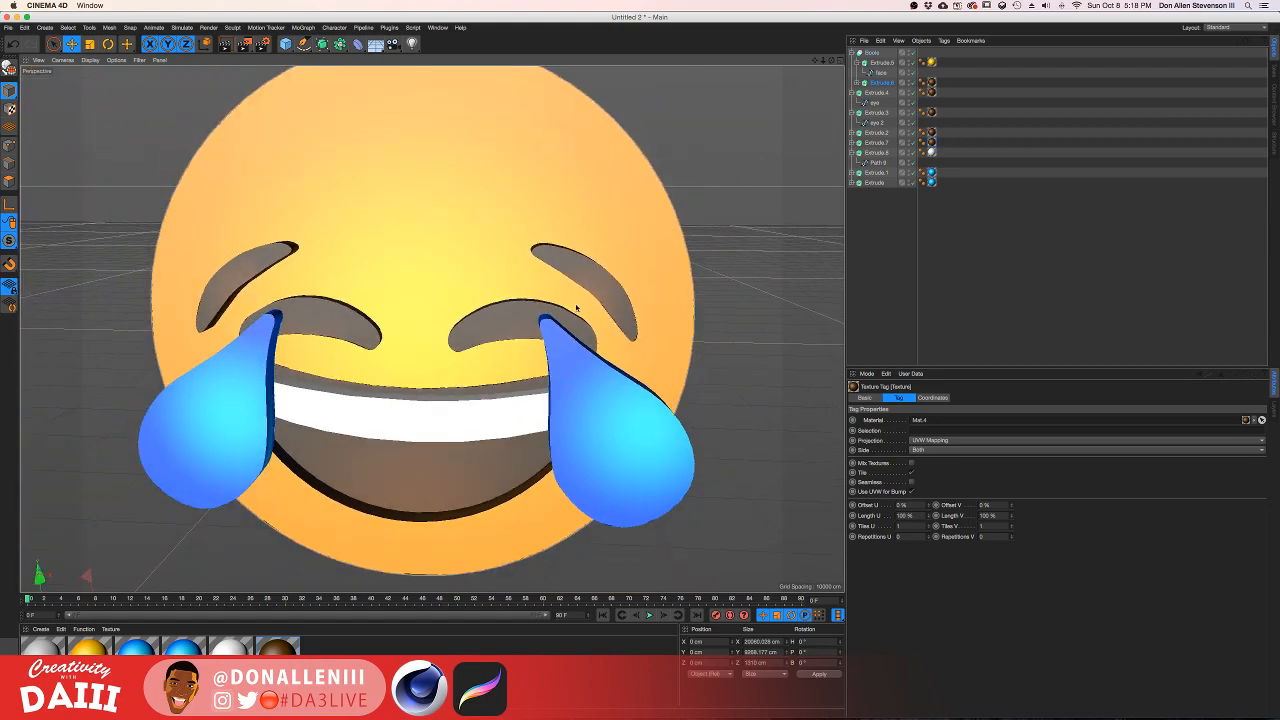
{"action": "scroll", "coordinate": [576, 308], "scroll_direction": "down", "scroll_amount": 3}
Step: Switch to Chrome and download the 6K maps of the Rust Plain 007 texture as a ZIP
{"action": "key", "text": "ctrl+Up"}
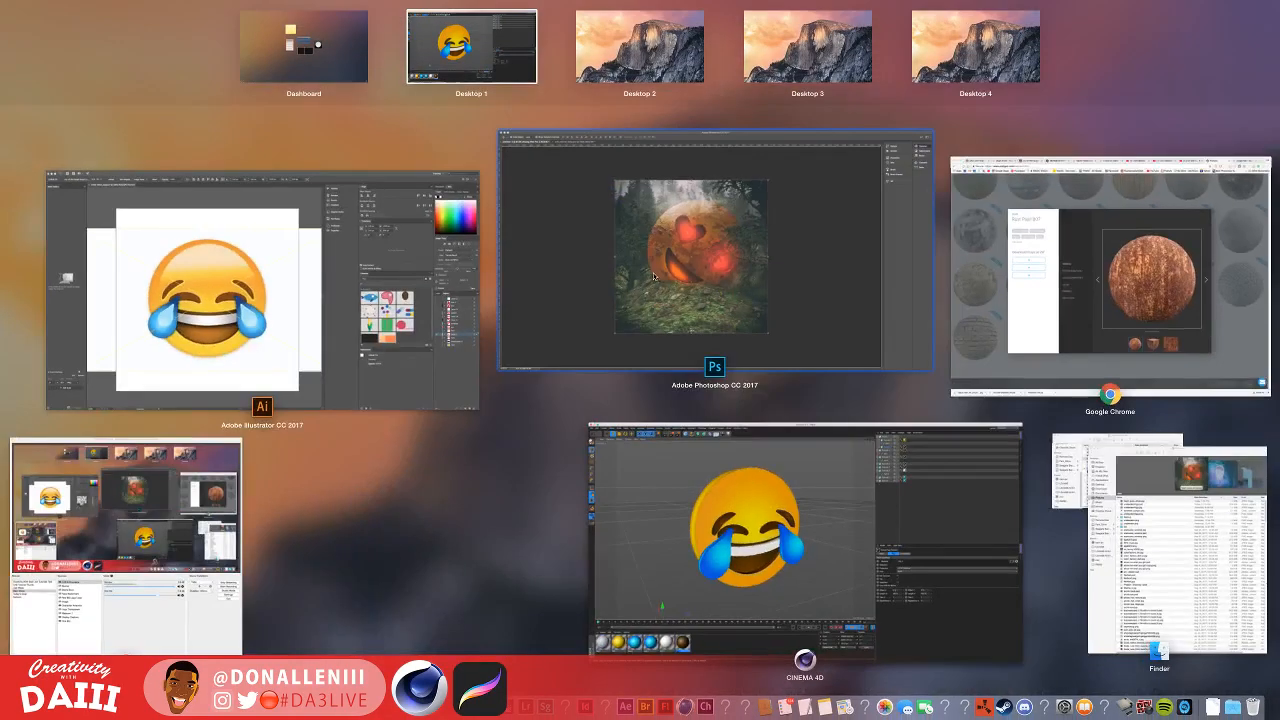
{"action": "left_click", "coordinate": [1014, 314]}
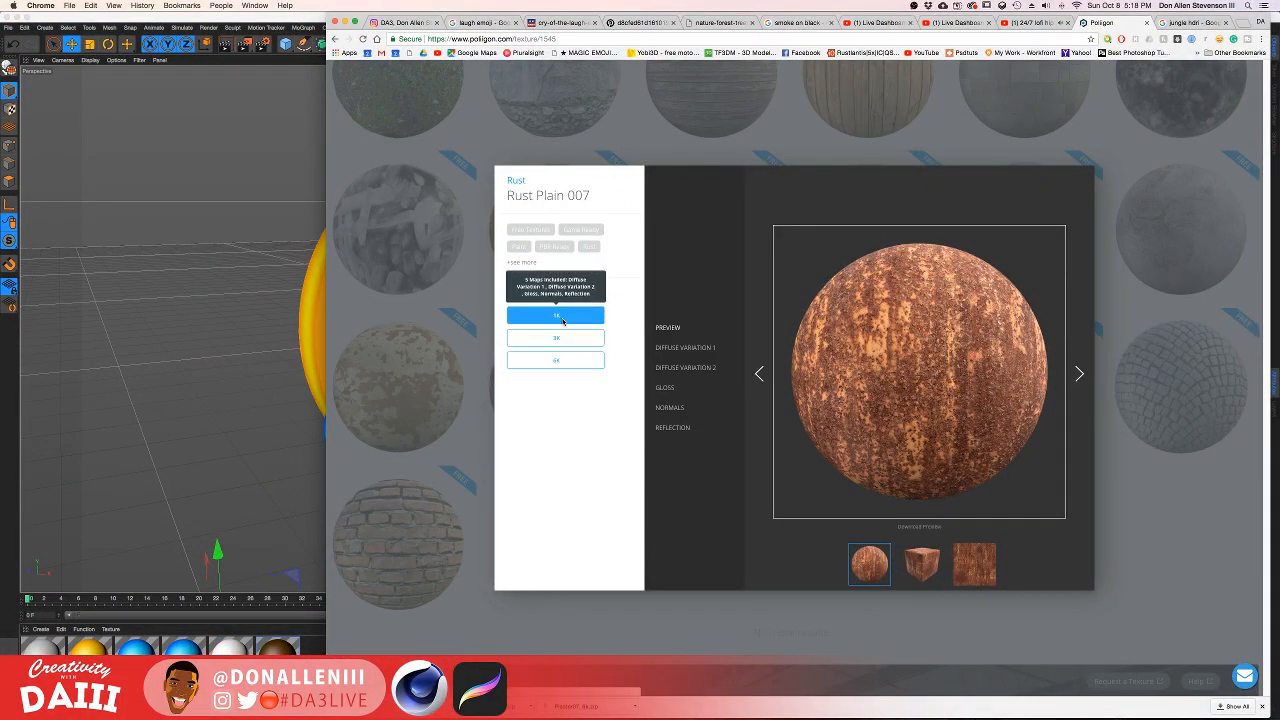
{"action": "left_click", "coordinate": [563, 362]}
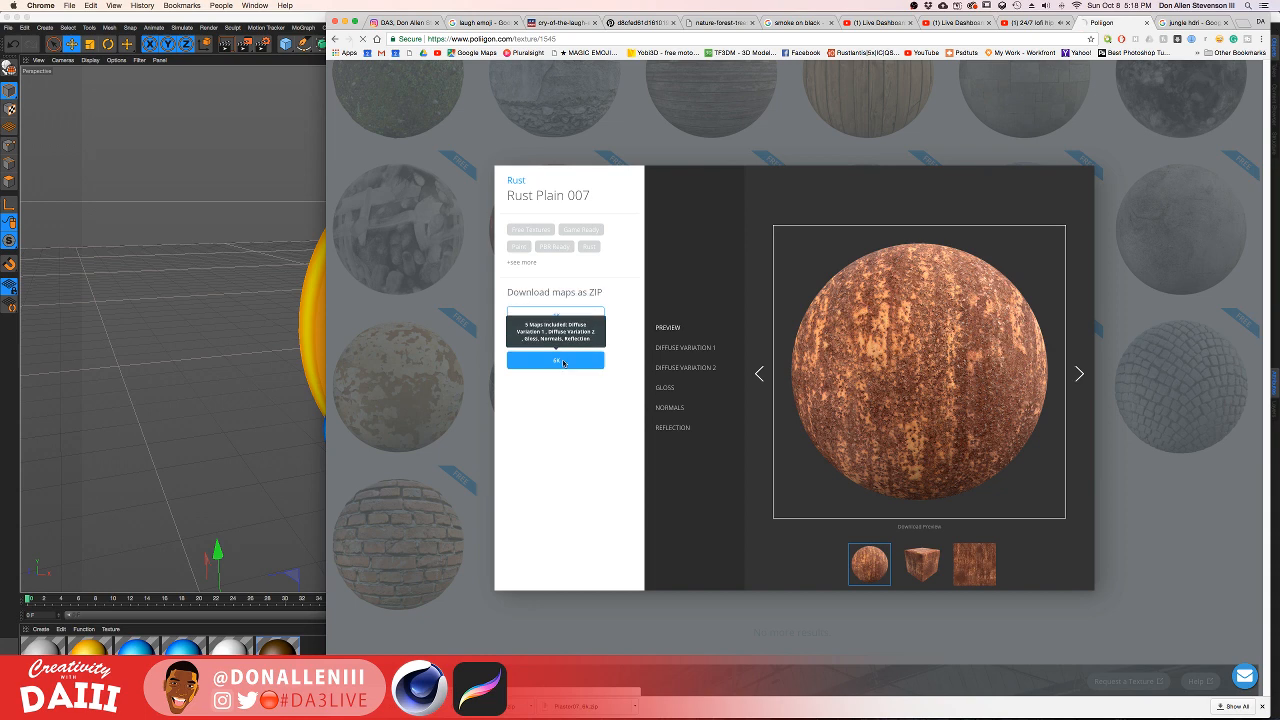
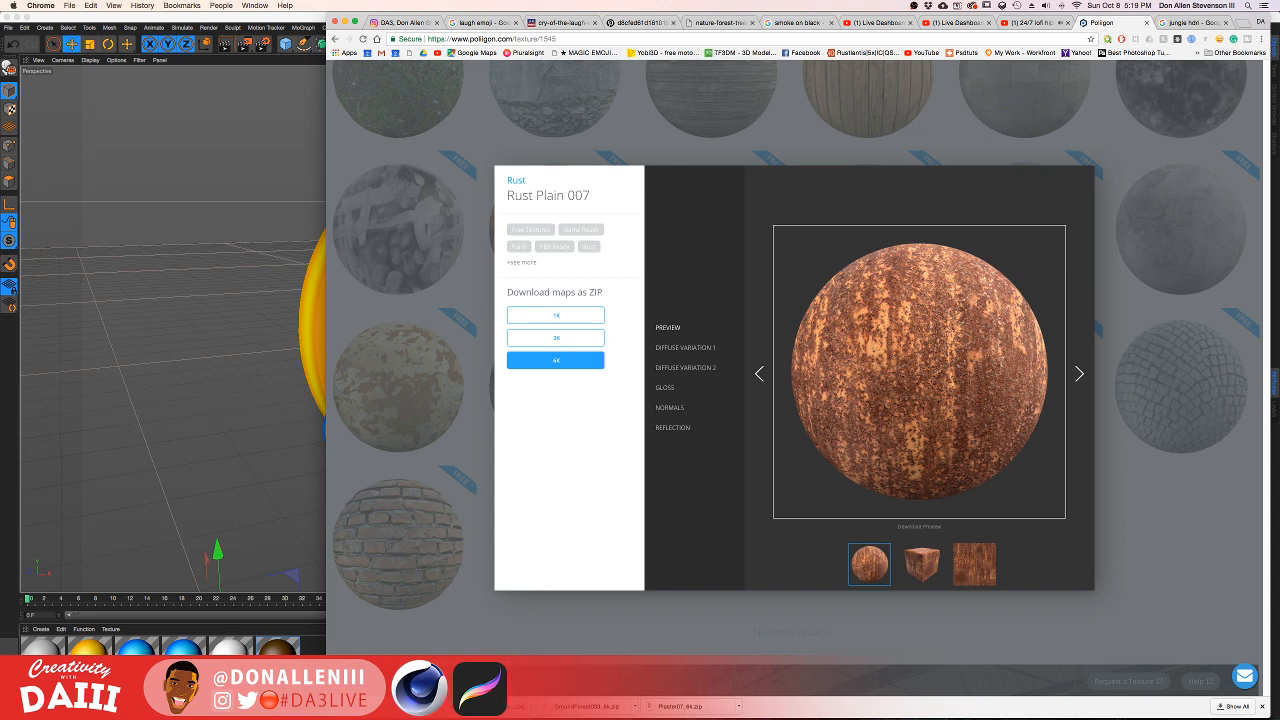
{"action": "key", "text": "super+Tab"}
{"action": "left_click", "coordinate": [226, 366]}
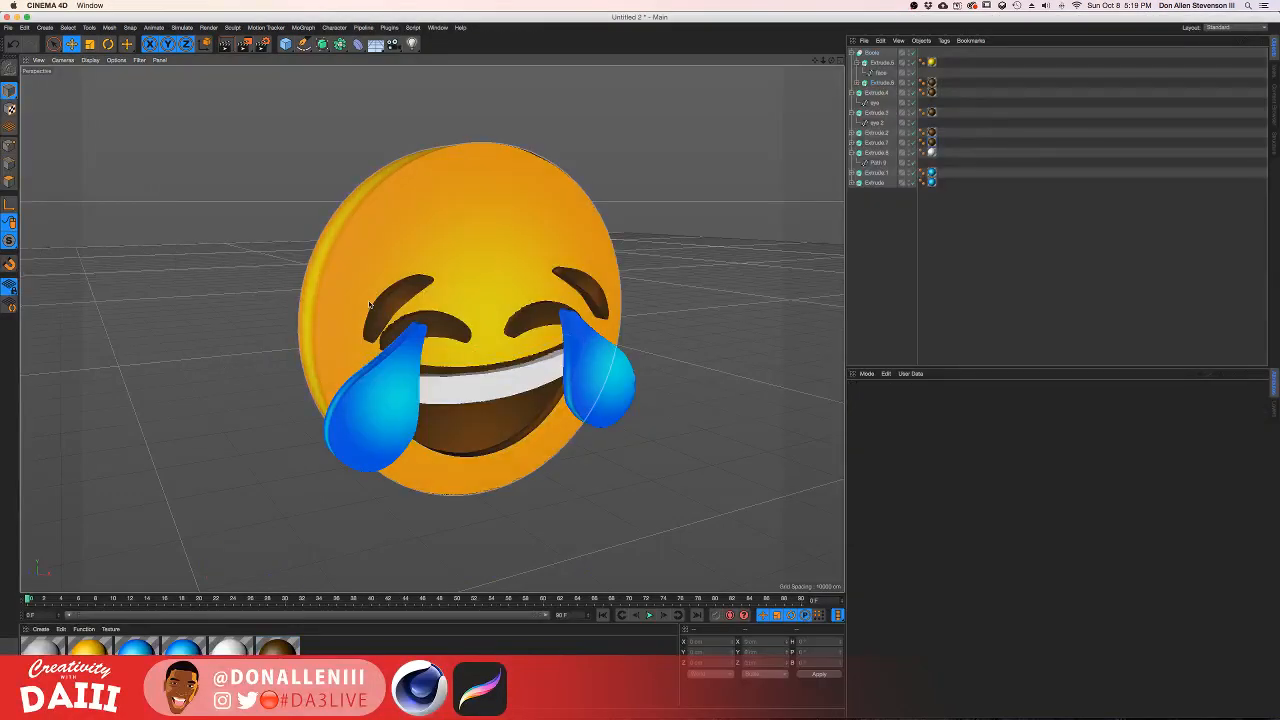
{"action": "key", "text": "F2"}
{"action": "key", "text": "F3"}
{"action": "key", "text": "F3"}
{"action": "key", "text": "F3"}
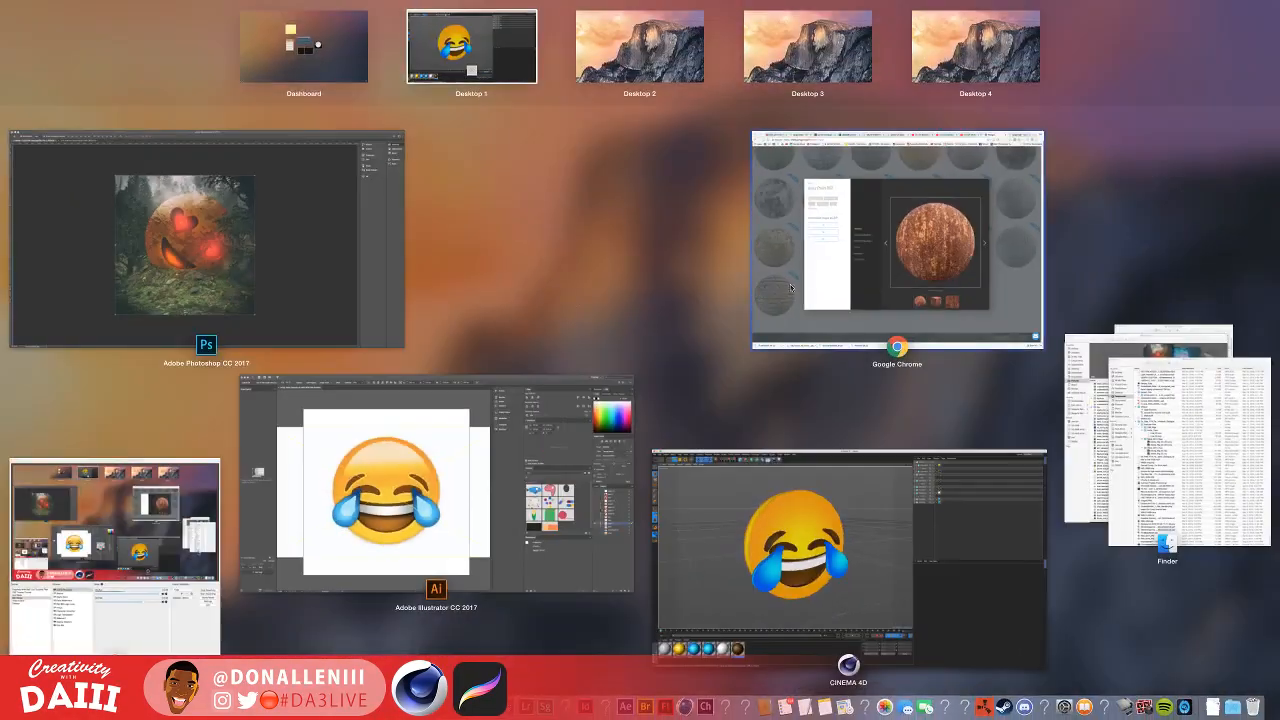
{"action": "left_click", "coordinate": [1165, 370]}
{"action": "key", "text": "F3"}
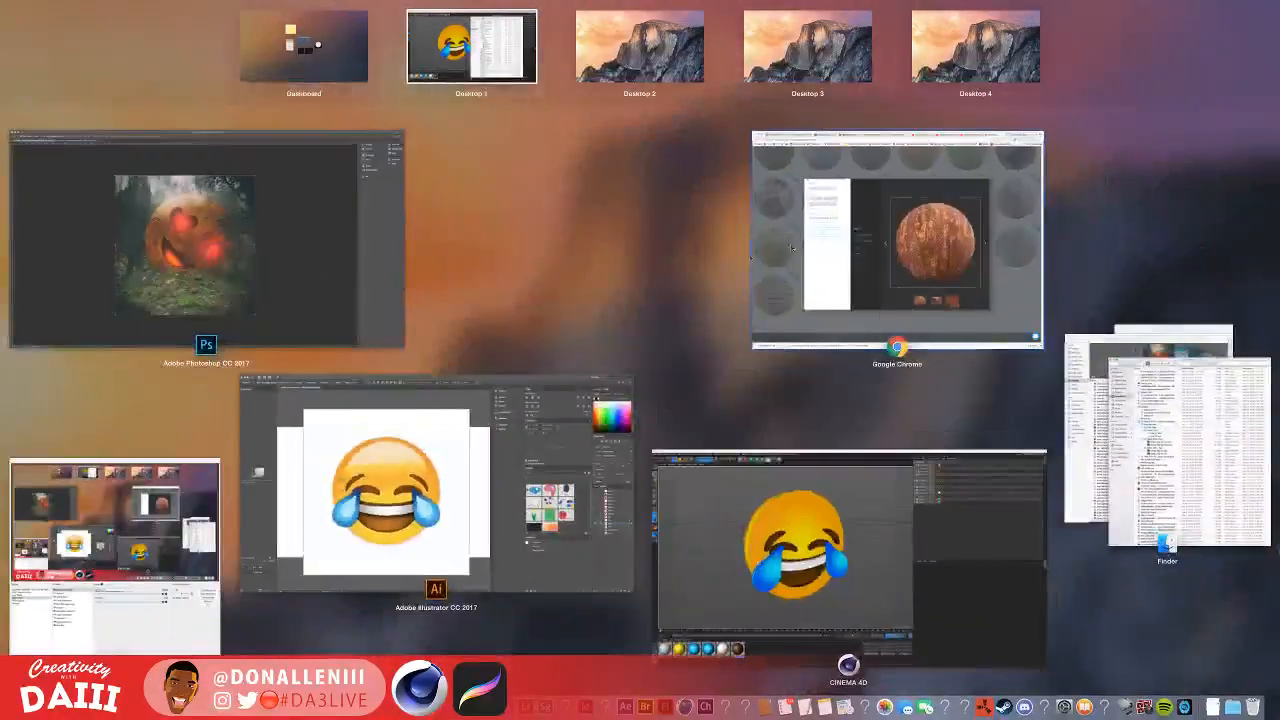
{"action": "left_click", "coordinate": [788, 329]}
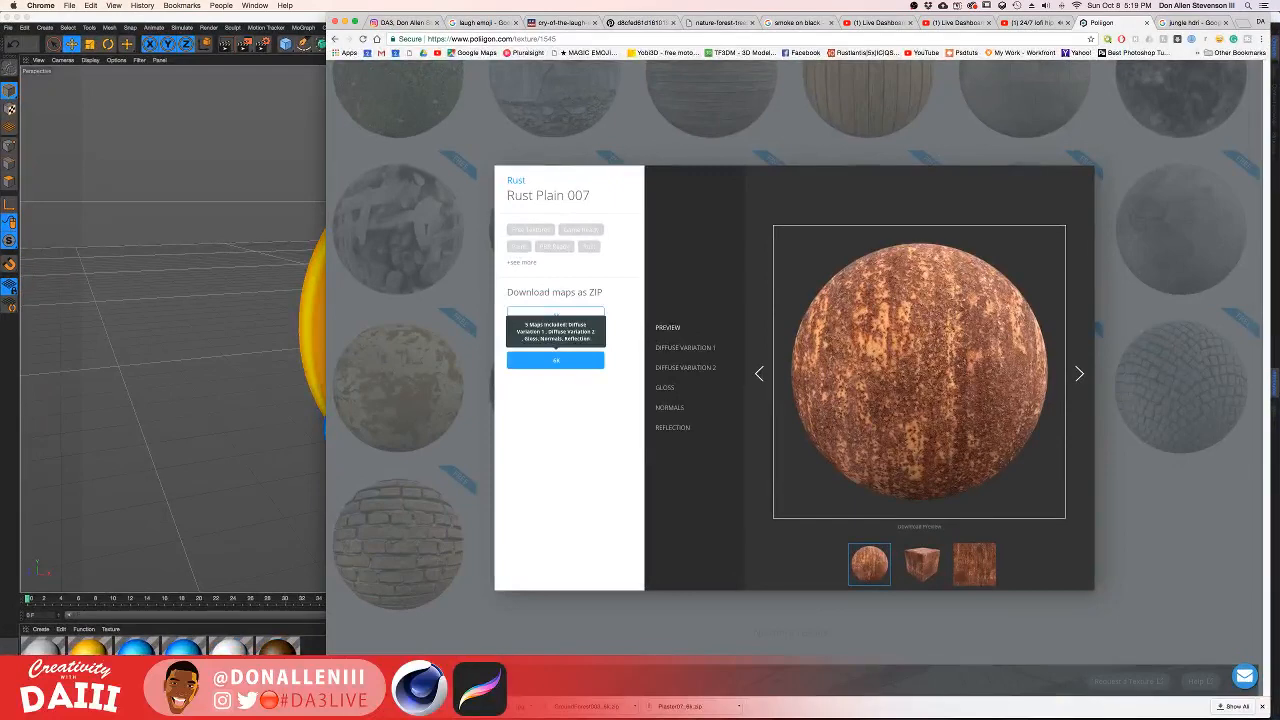
Step: Show the downloaded RustPlain007_6k.zip in Finder, extract it and expand the resulting RustPlain007_6k folder
{"action": "left_click", "coordinate": [430, 706]}
{"action": "left_click", "coordinate": [478, 692]}
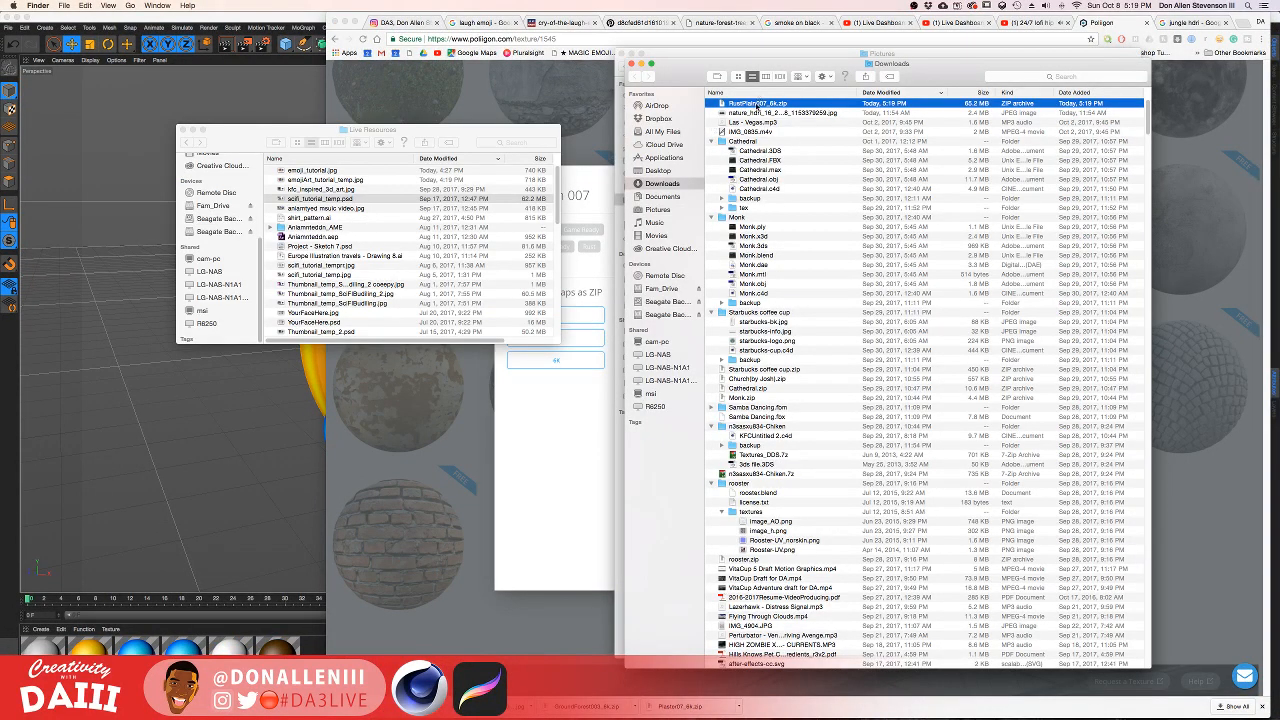
{"action": "double_click", "coordinate": [757, 104]}
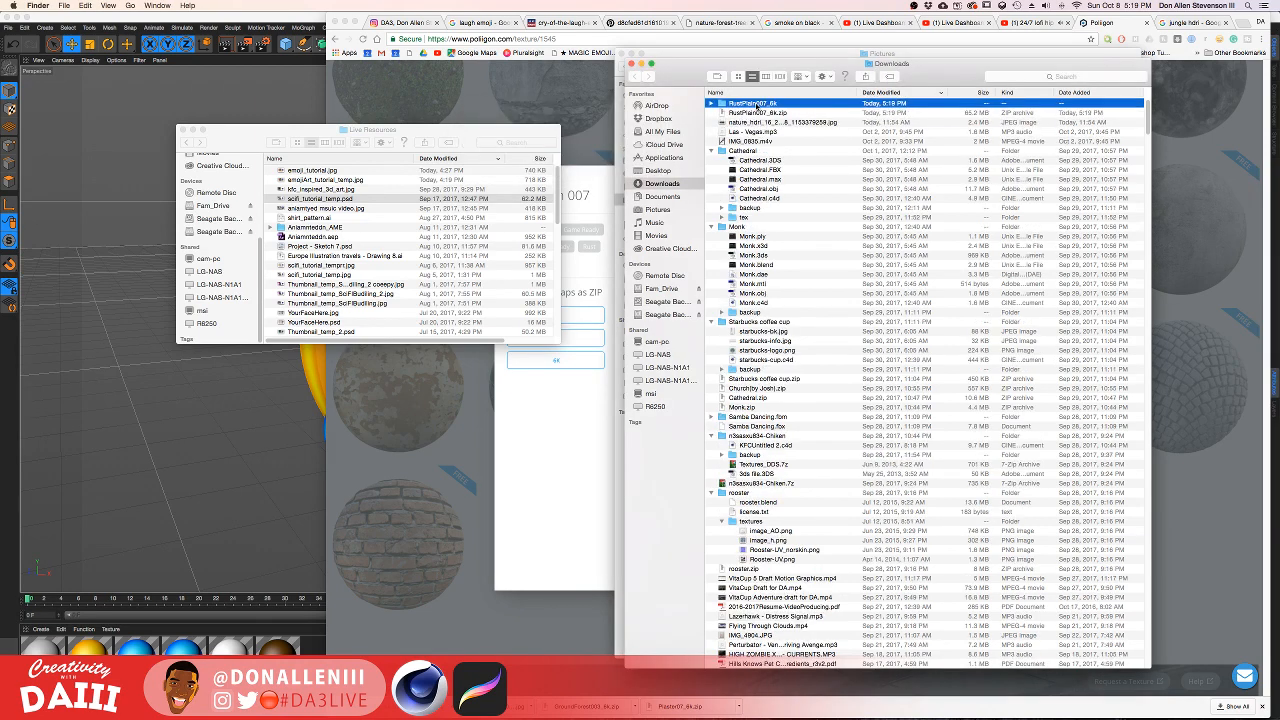
{"action": "left_click", "coordinate": [711, 104]}
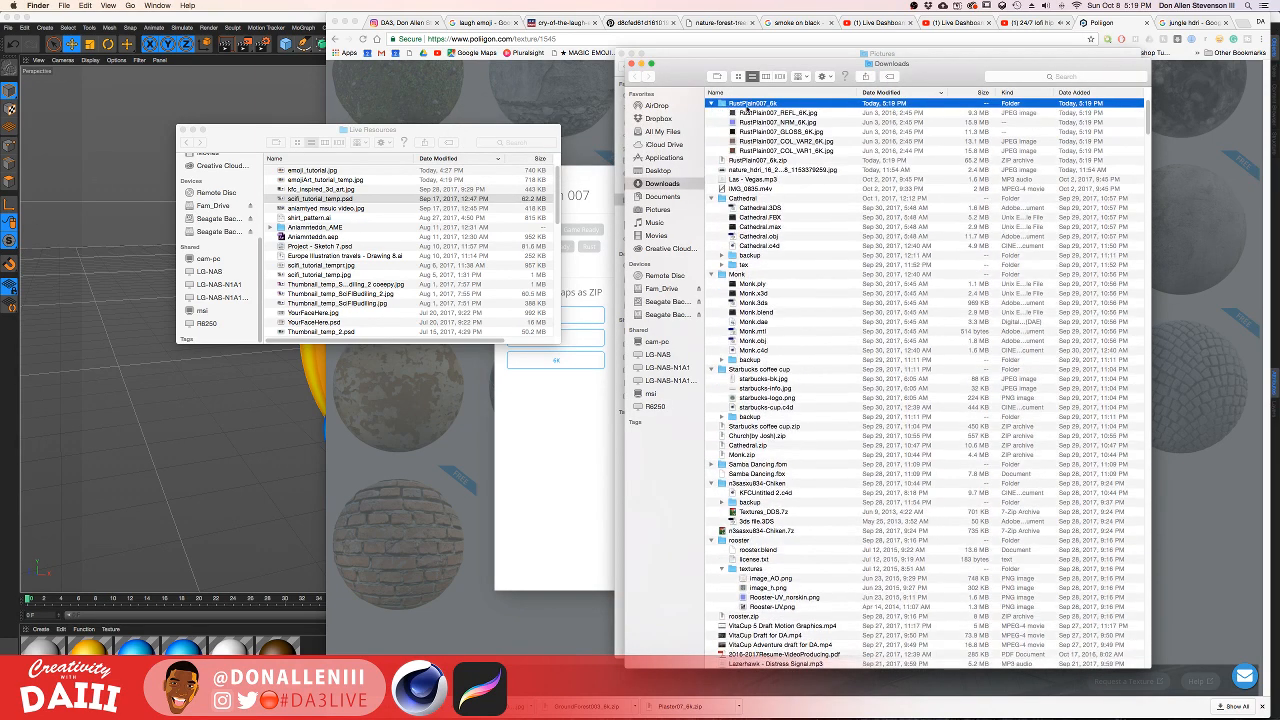
Step: Preview the reflection, normal, gloss and both colour maps of the rust texture, and select RustPlain007_COL_VAR1_6K.jpg
{"action": "left_click", "coordinate": [776, 113]}
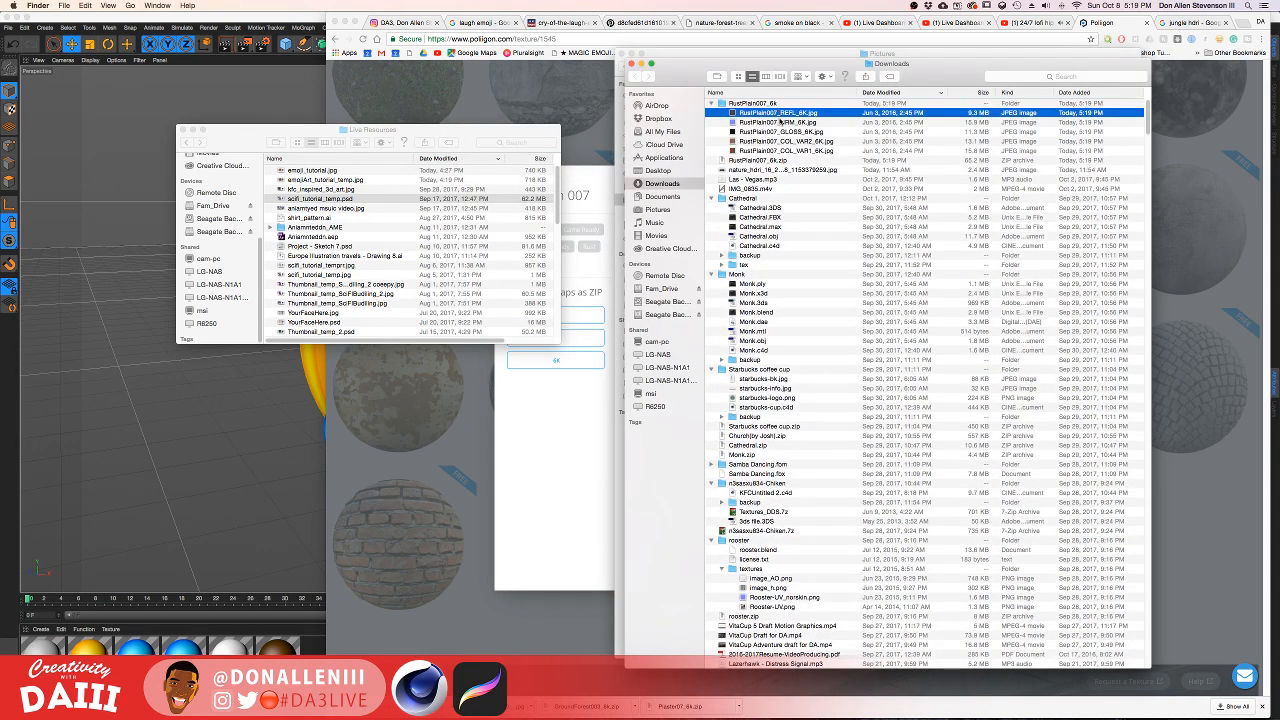
{"action": "key", "text": "space"}
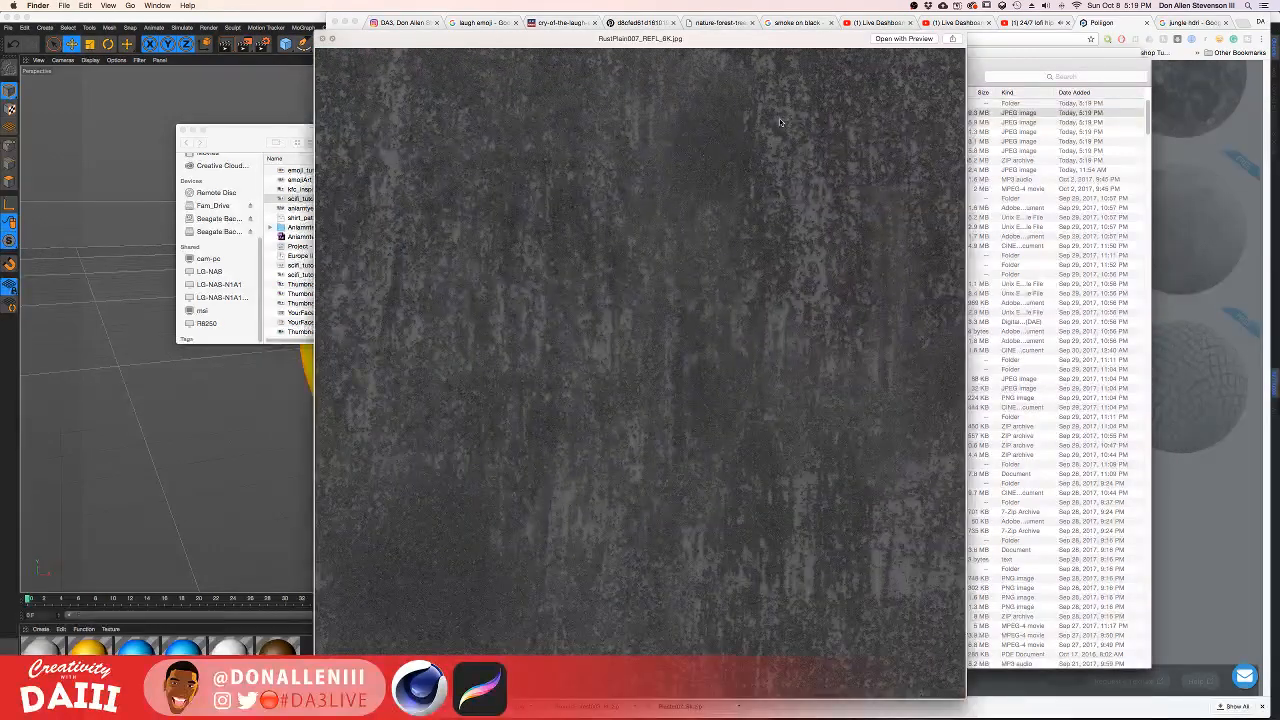
{"action": "key", "text": "space"}
{"action": "left_click", "coordinate": [779, 121]}
{"action": "key", "text": "space"}
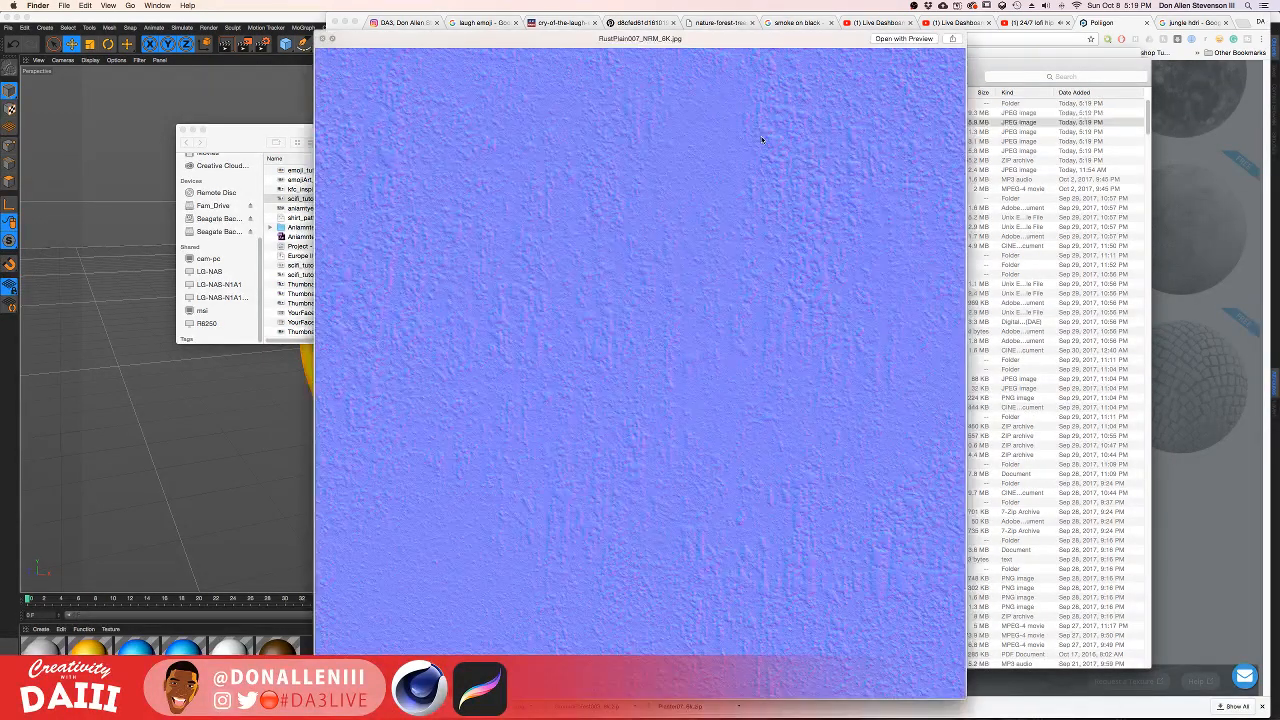
{"action": "key", "text": "Down"}
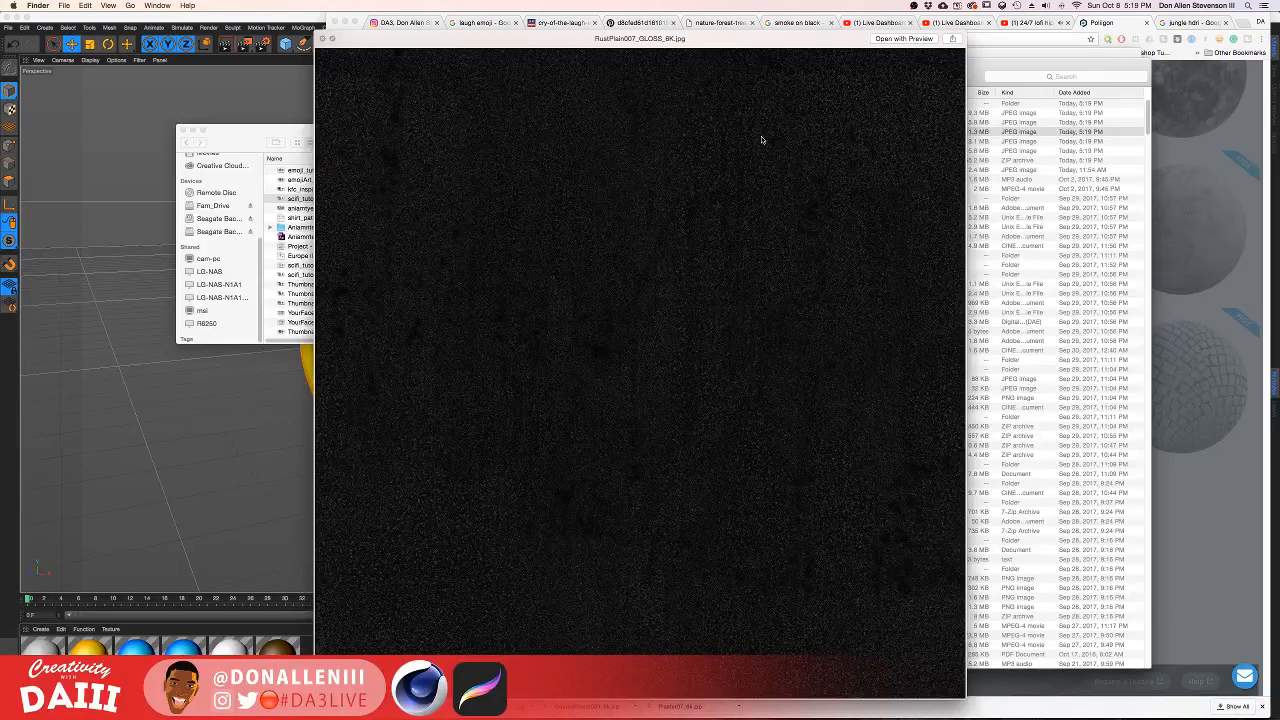
{"action": "key", "text": "Down"}
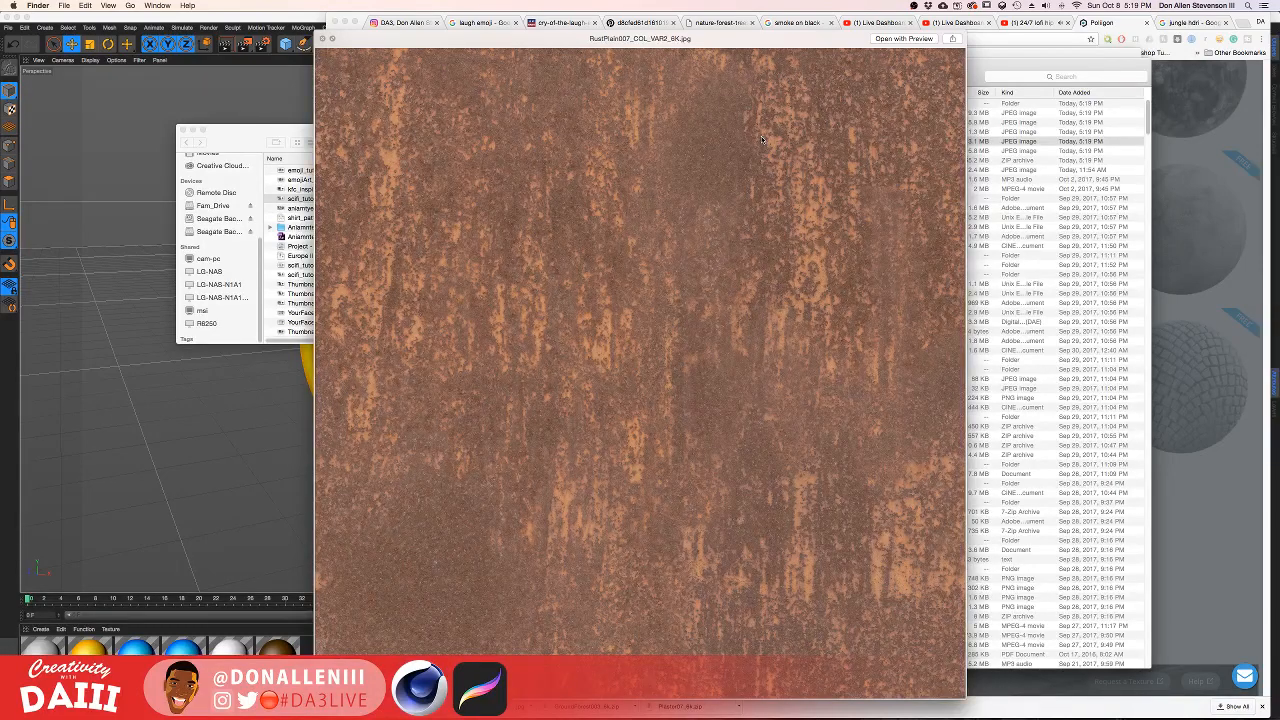
{"action": "key", "text": "Down"}
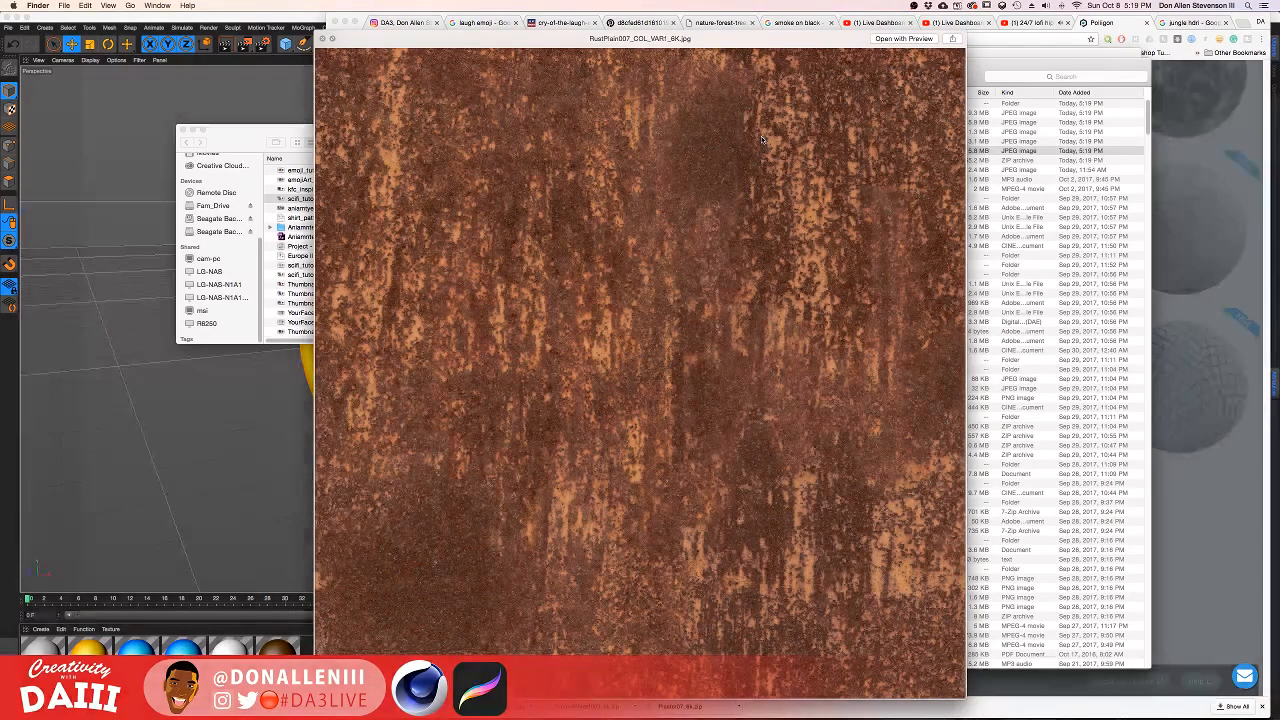
{"action": "key", "text": "Down"}
{"action": "key", "text": "space"}
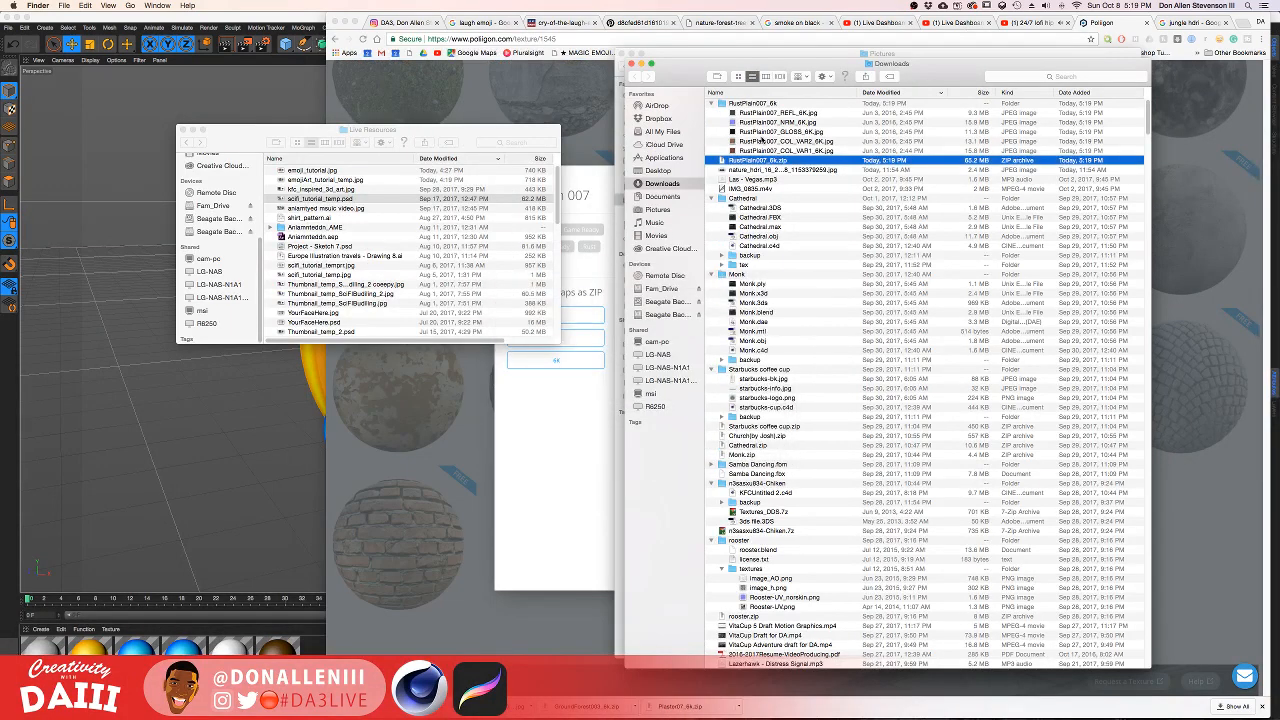
{"action": "left_click", "coordinate": [756, 150]}
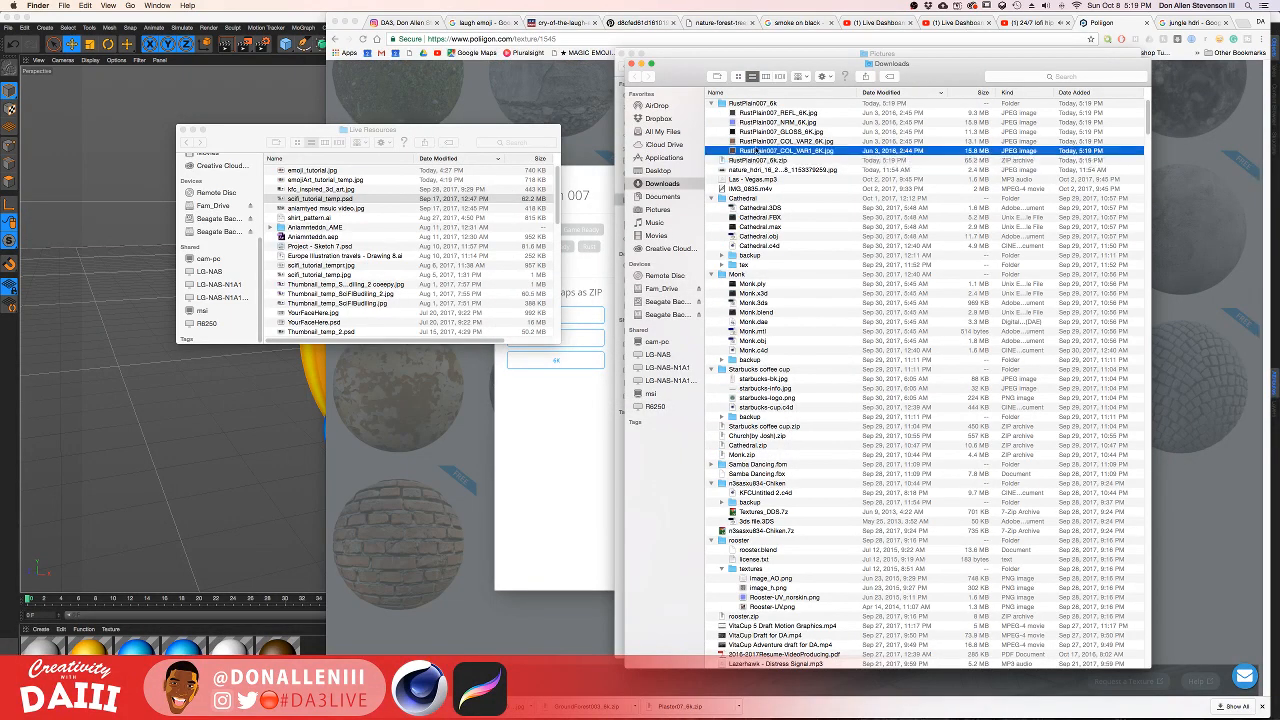
Step: Switch back to Cinema 4D and examine the coloured emoji from the front
{"action": "left_click", "coordinate": [303, 440]}
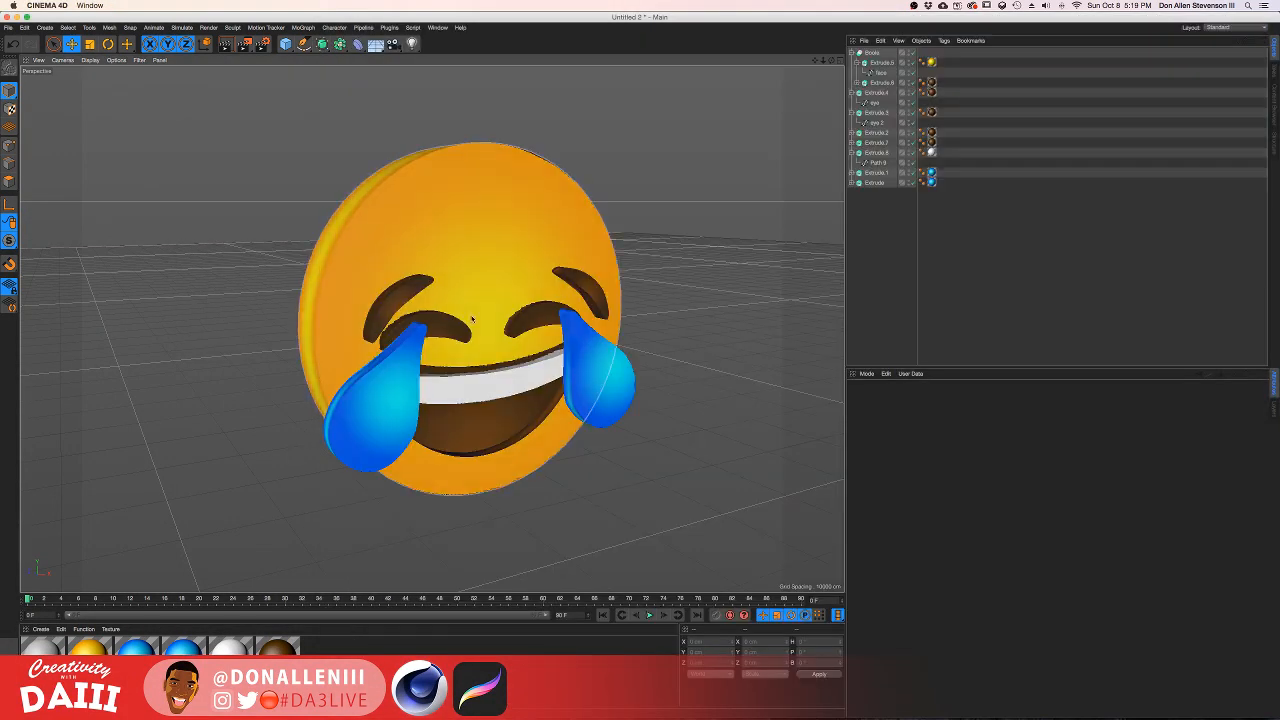
{"action": "left_click_drag", "start_coordinate": [471, 320], "coordinate": [428, 236], "text": "alt"}
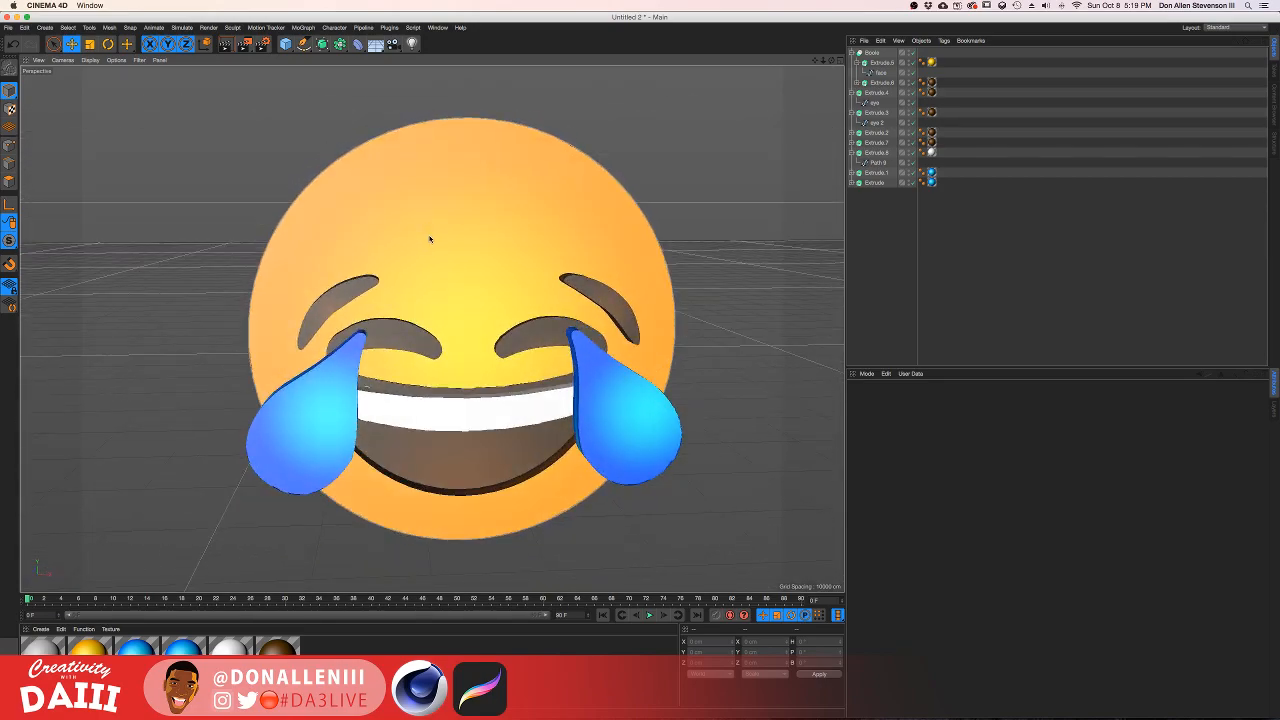
Step: Look at the finished heart-eyed emoji artwork in Photoshop and return to Cinema 4D
{"action": "key", "text": "ctrl+Up"}
{"action": "left_click", "coordinate": [233, 269]}
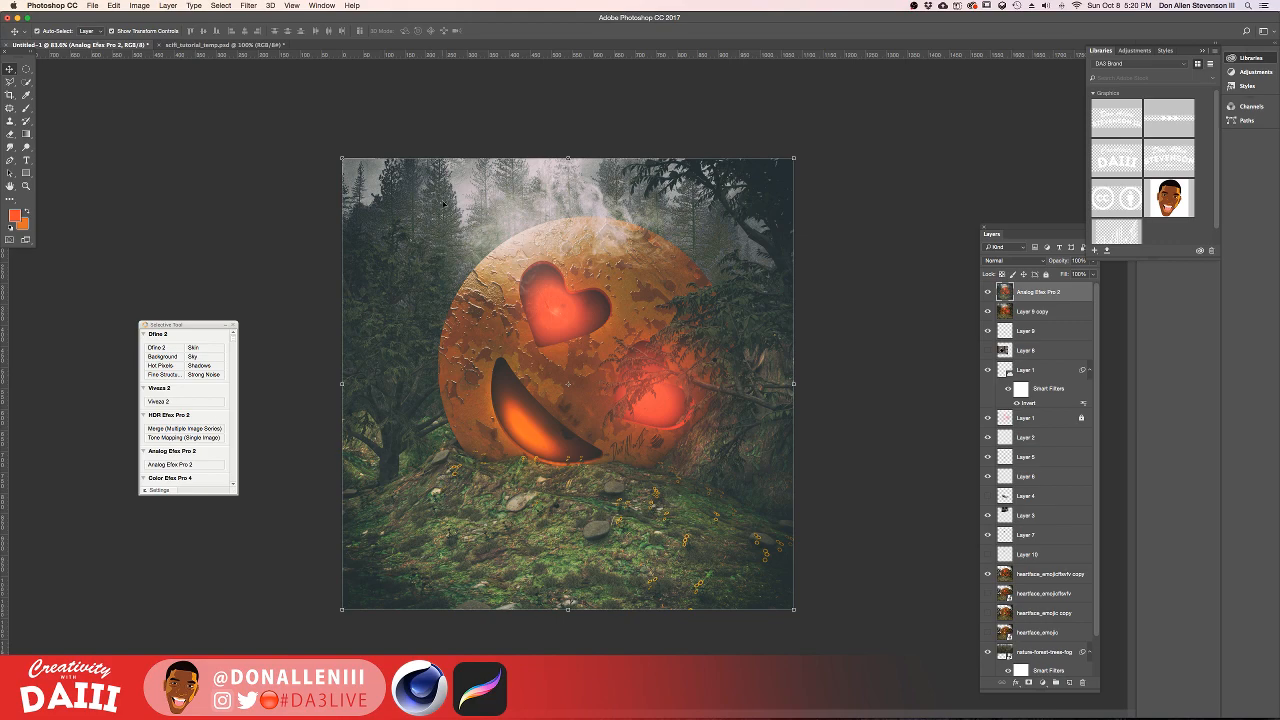
{"action": "key", "text": "ctrl+Up"}
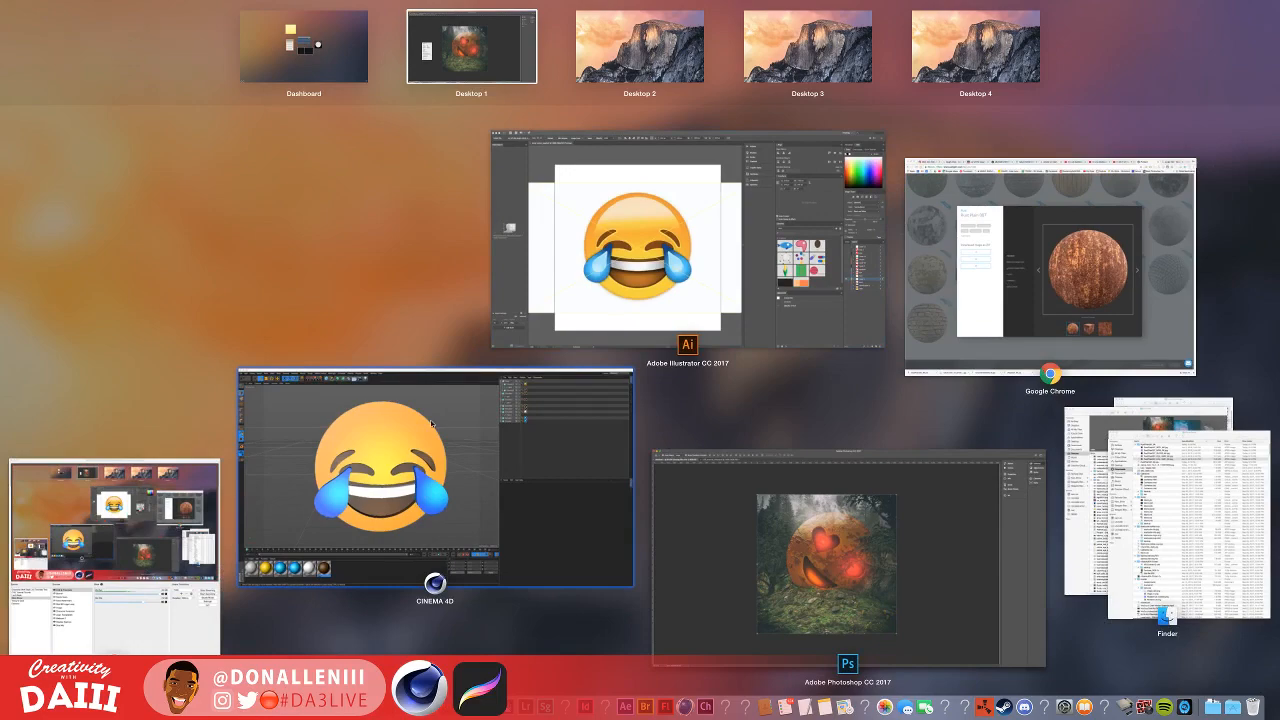
{"action": "left_click", "coordinate": [431, 424]}
Step: Add RustPlain007_COL_VAR1_6K.jpg as an image layer above the gradient in the yellow face material's colour texture, copying it to the project location
{"action": "double_click", "coordinate": [88, 652]}
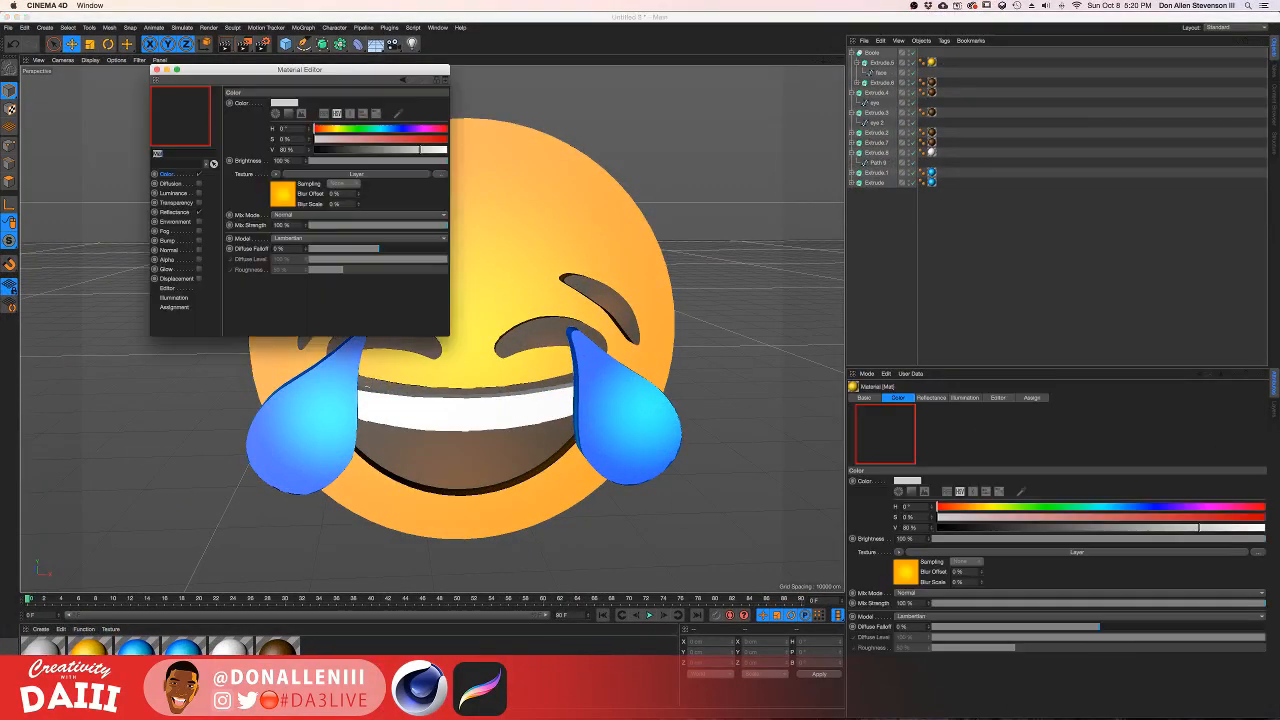
{"action": "left_click_drag", "start_coordinate": [273, 66], "coordinate": [577, 166]}
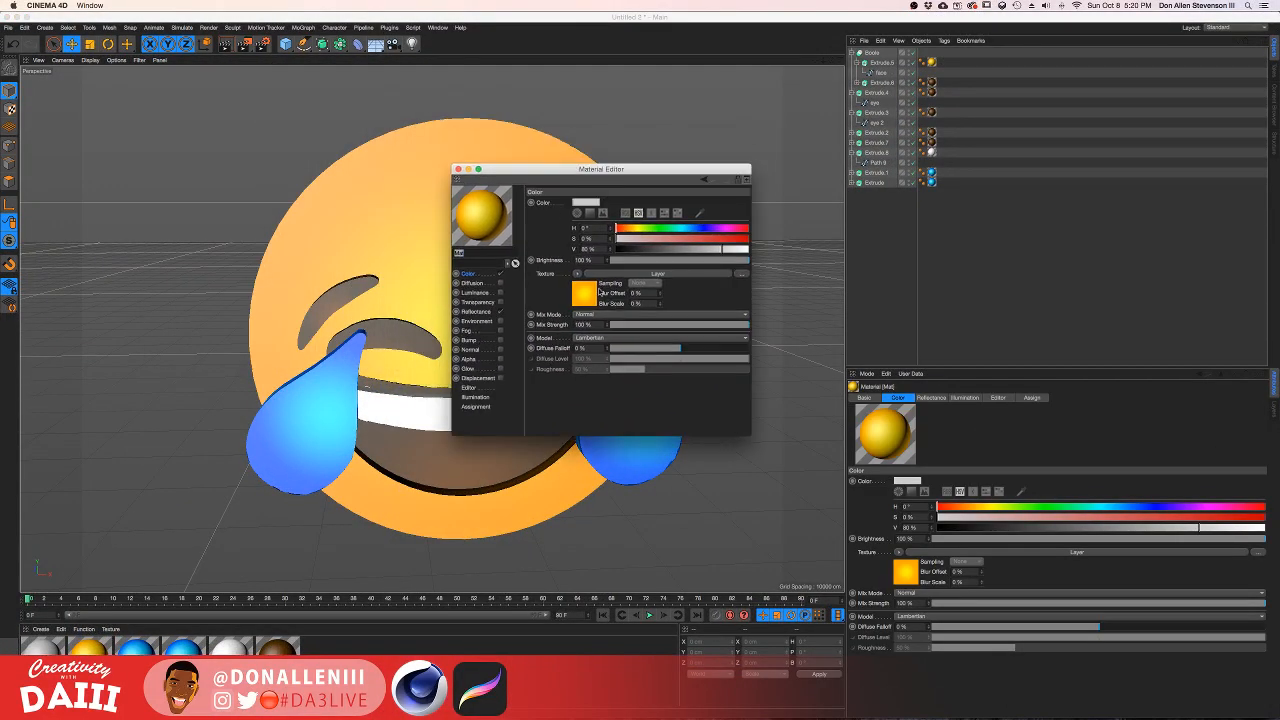
{"action": "left_click", "coordinate": [588, 294]}
{"action": "left_click", "coordinate": [548, 284]}
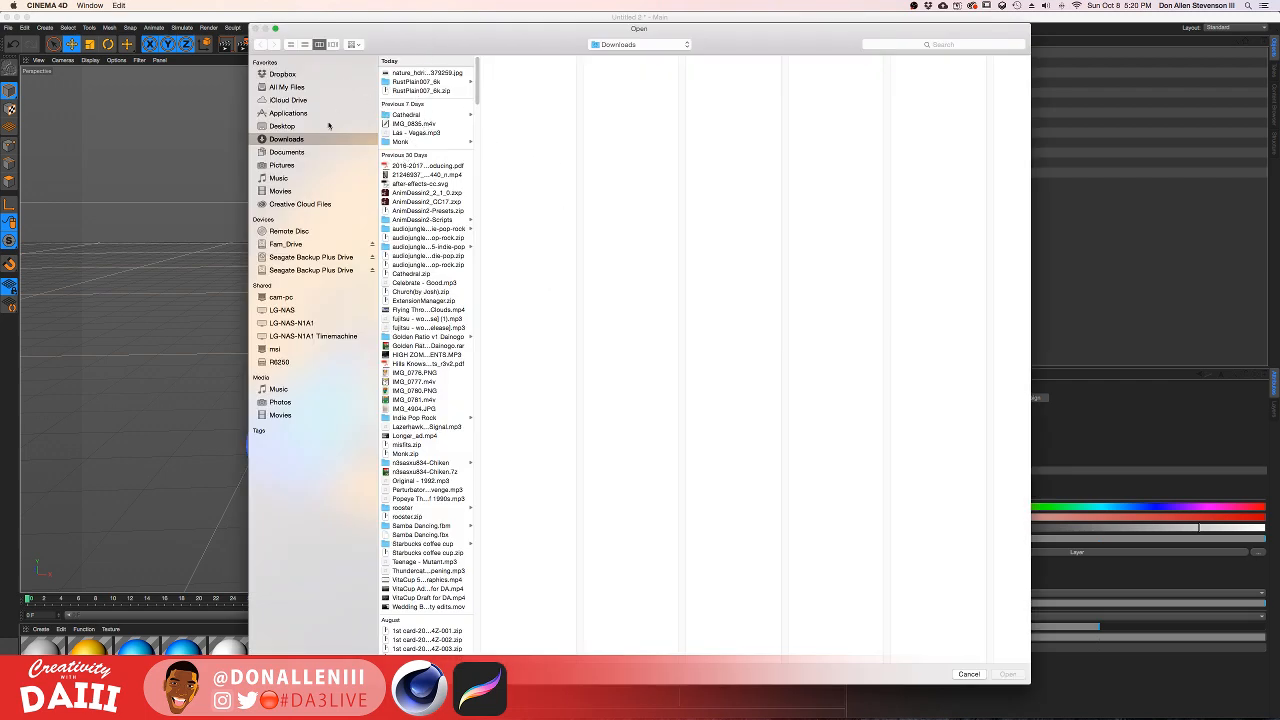
{"action": "left_click", "coordinate": [429, 82]}
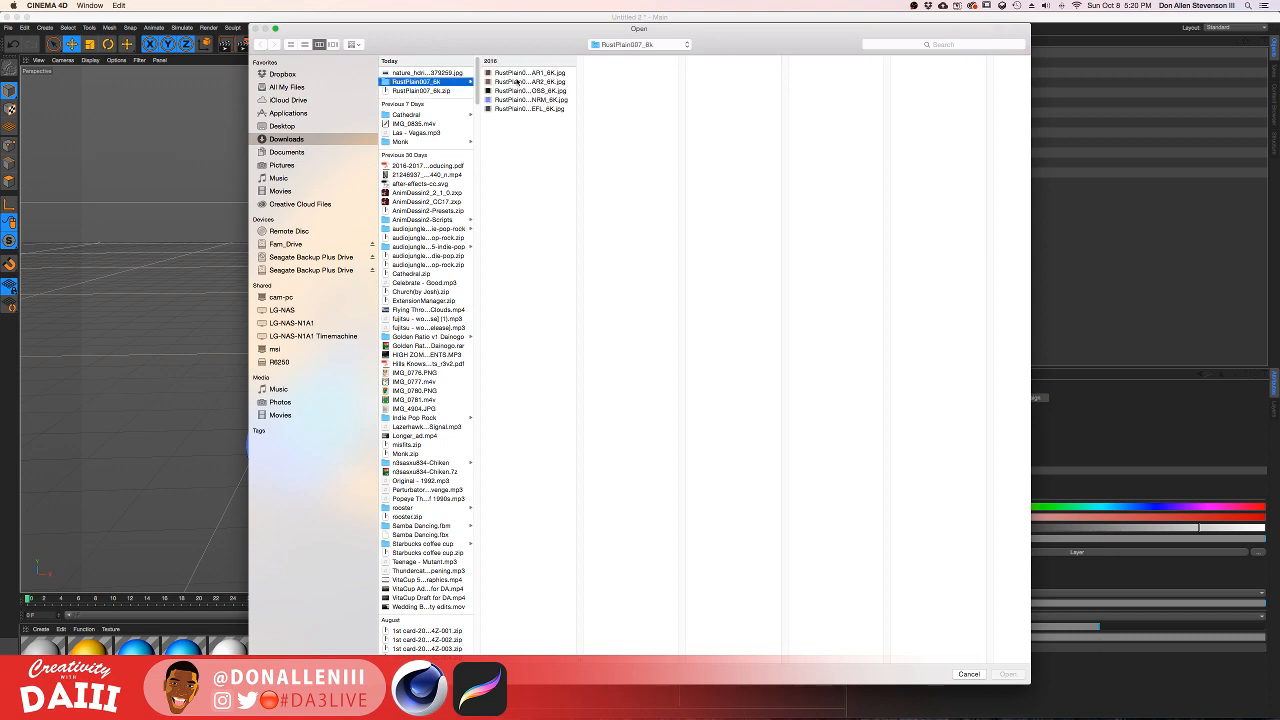
{"action": "left_click", "coordinate": [527, 73]}
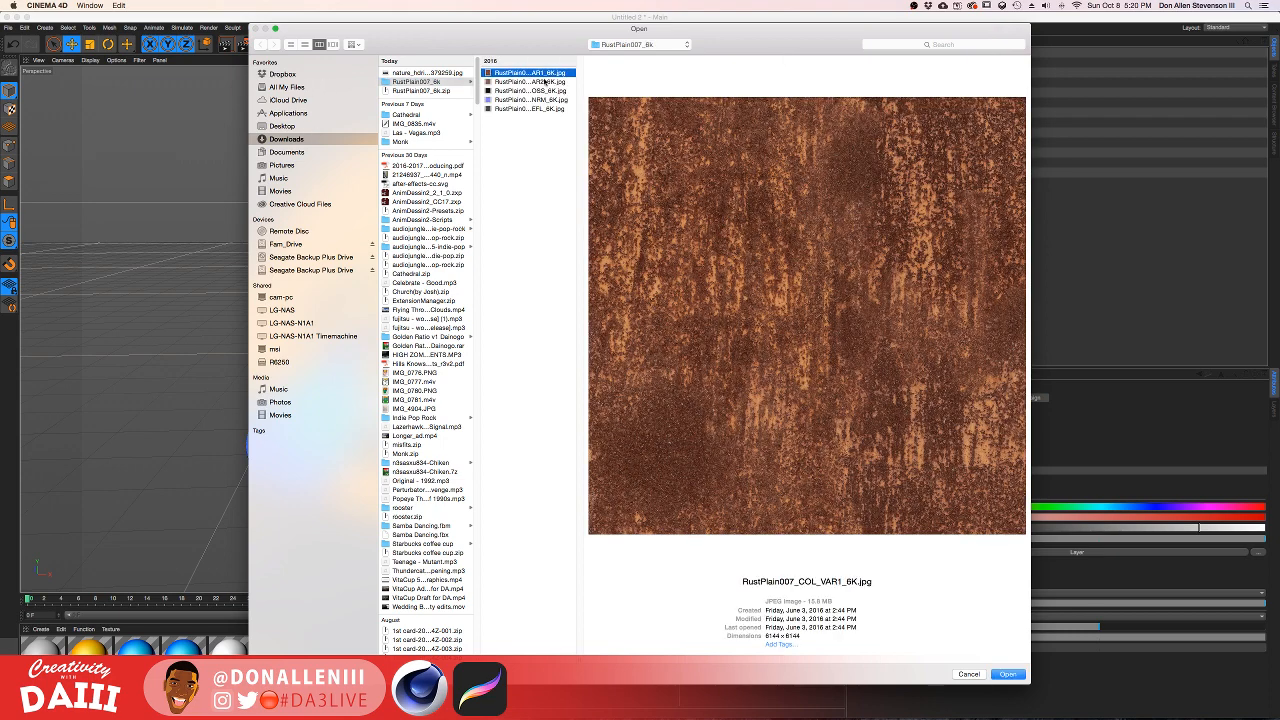
{"action": "left_click", "coordinate": [1010, 674]}
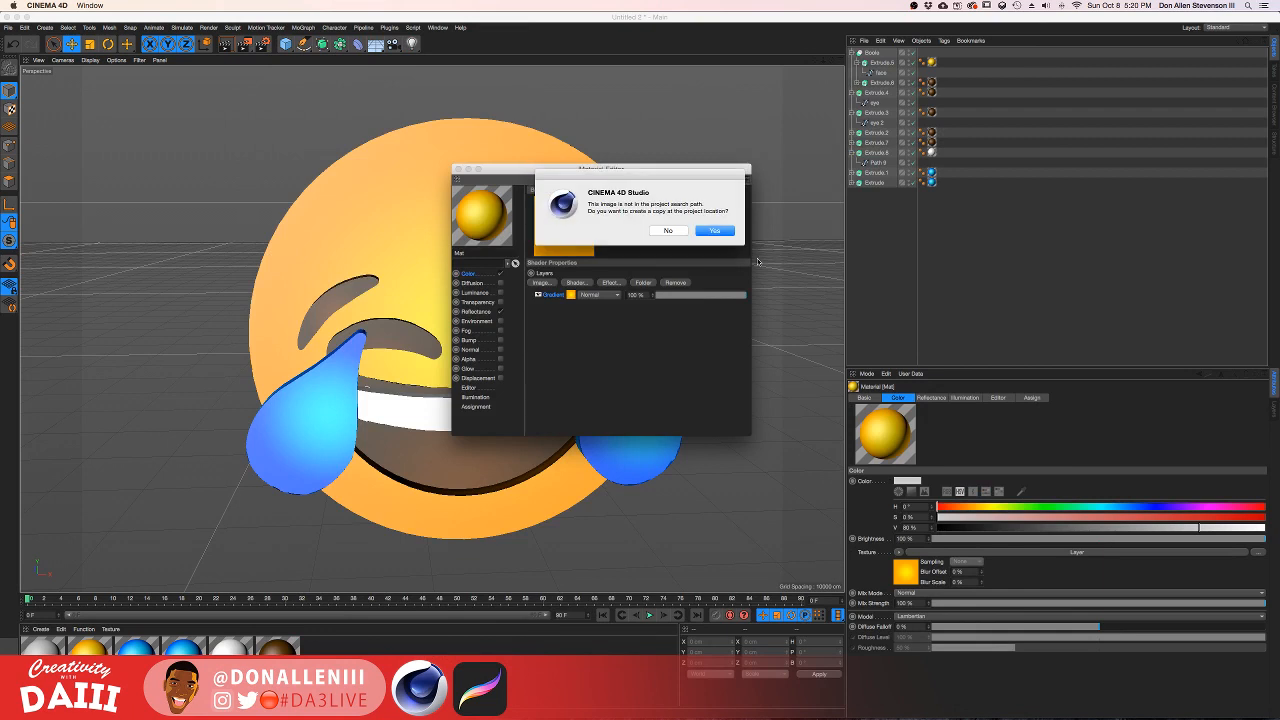
{"action": "left_click", "coordinate": [714, 234]}
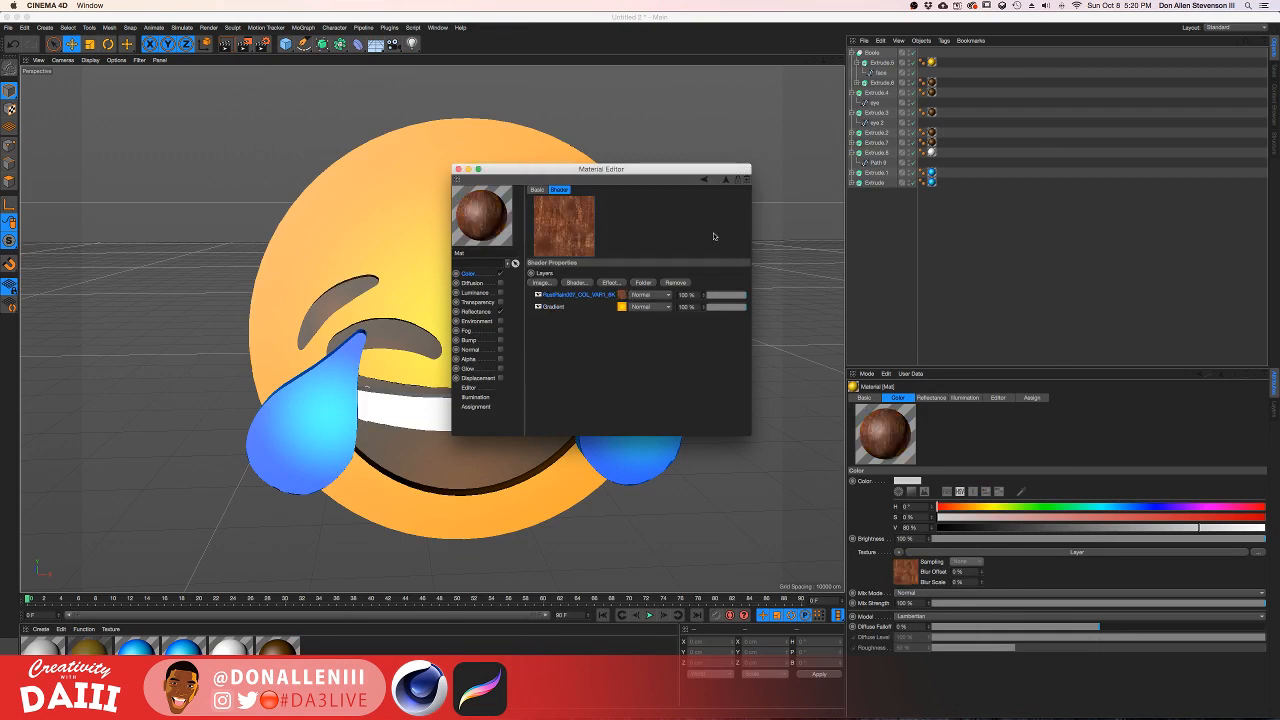
Step: Try the Overlay, Multiply, Screen and Darken blend modes on the rust image layer above the gradient
{"action": "left_click_drag", "start_coordinate": [618, 175], "coordinate": [785, 181]}
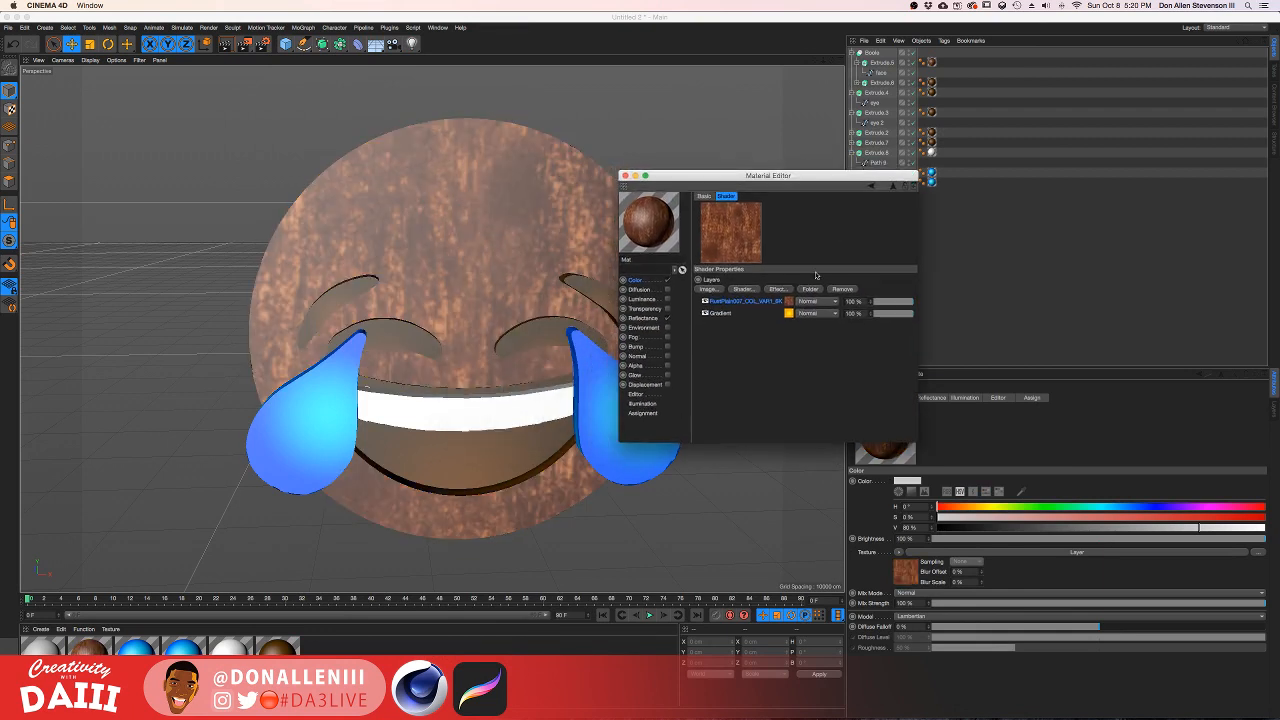
{"action": "left_click", "coordinate": [832, 304]}
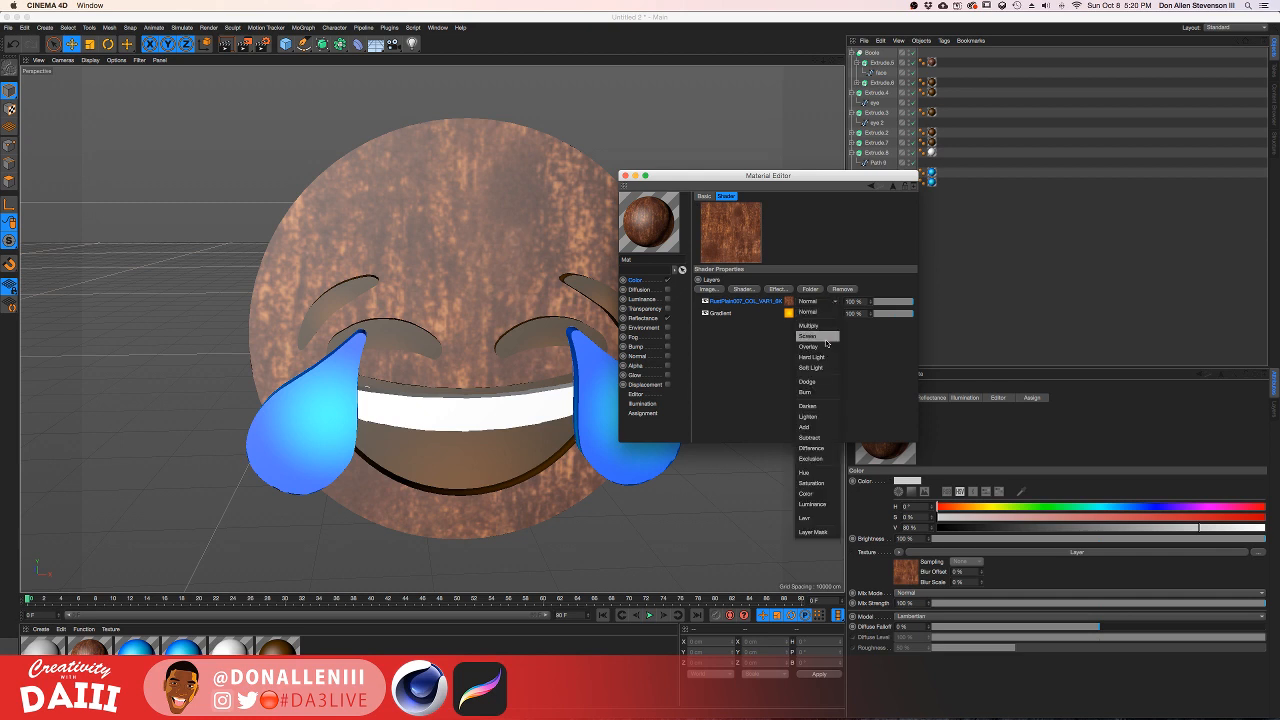
{"action": "left_click", "coordinate": [826, 346]}
{"action": "left_click", "coordinate": [830, 301]}
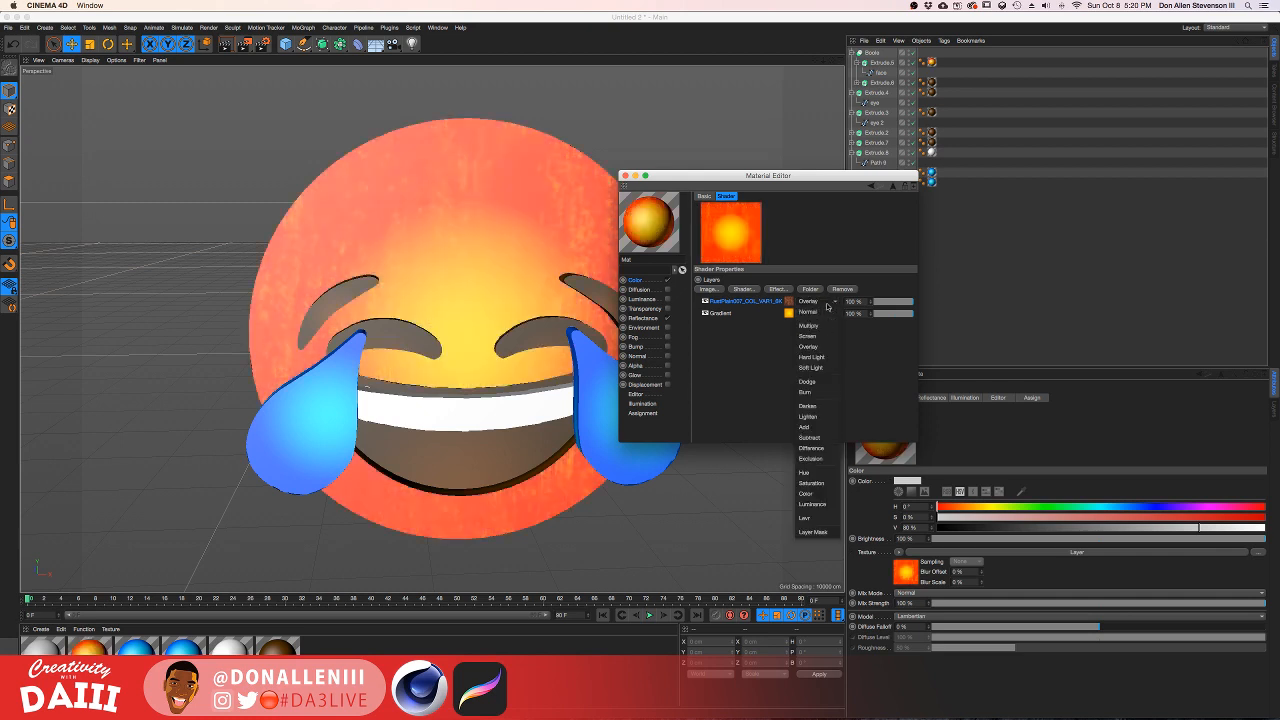
{"action": "left_click", "coordinate": [822, 327]}
{"action": "left_click", "coordinate": [820, 303]}
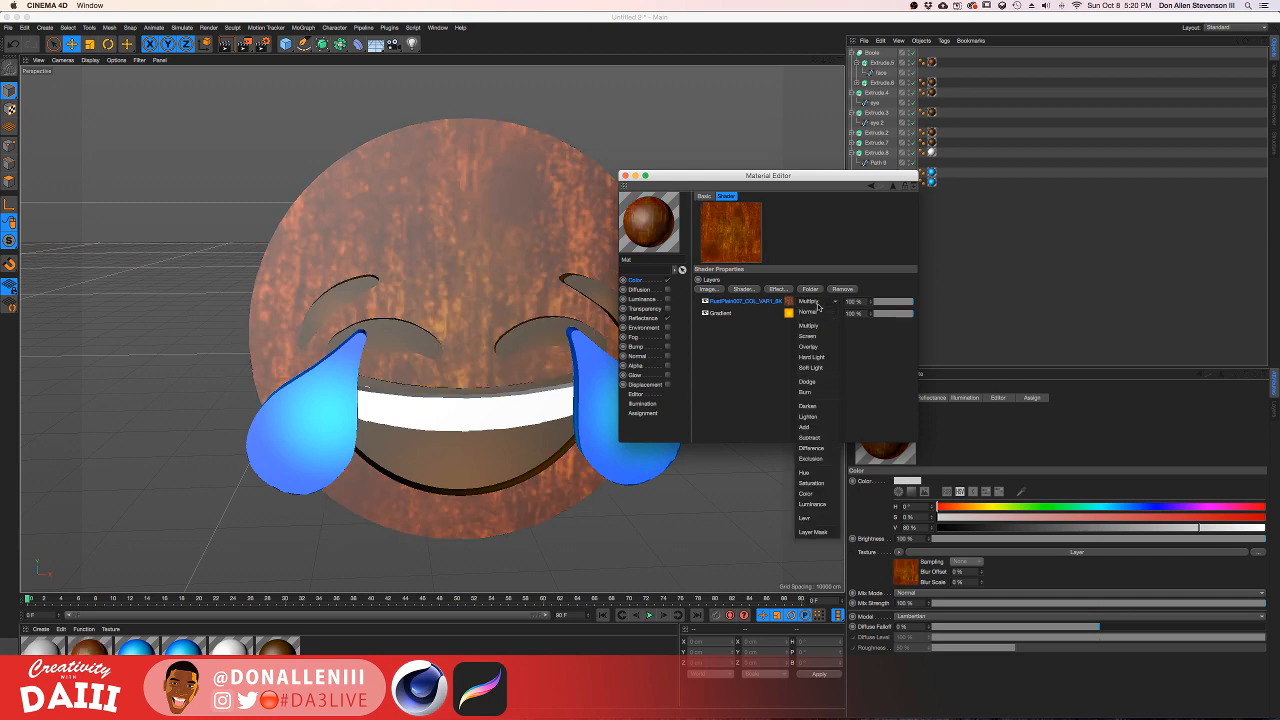
{"action": "left_click", "coordinate": [818, 336]}
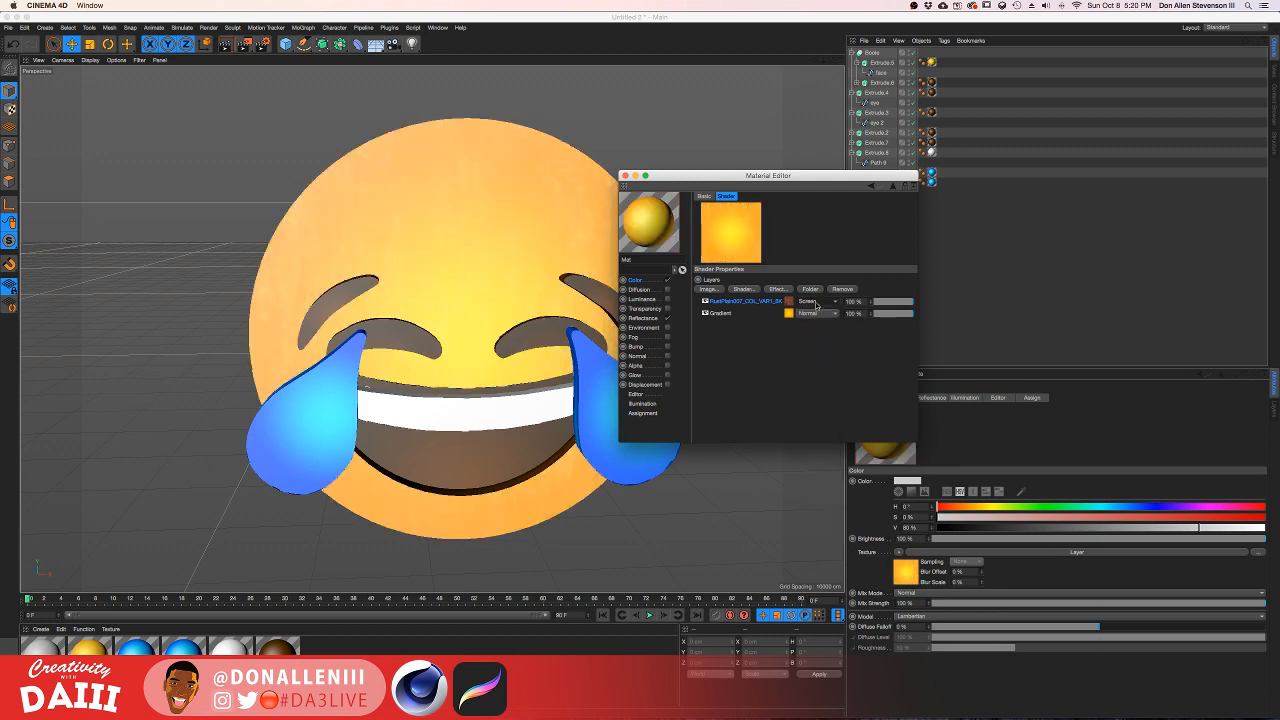
{"action": "left_click", "coordinate": [818, 302]}
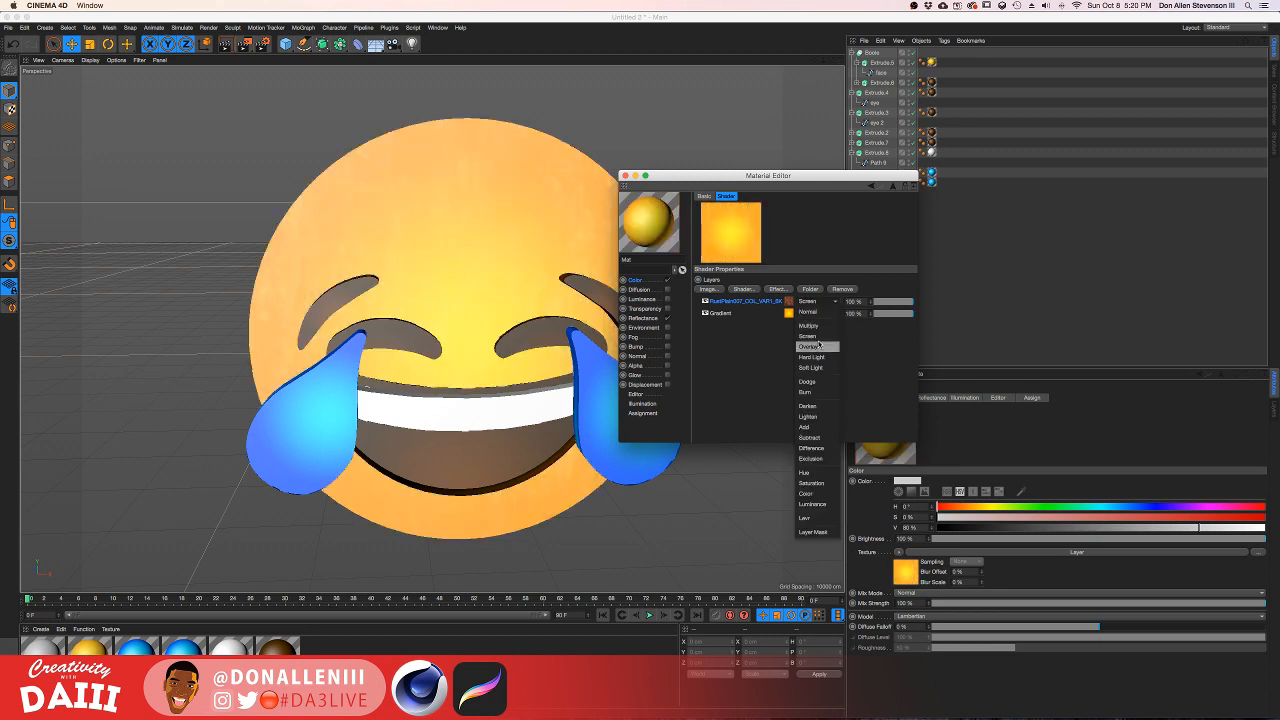
{"action": "left_click", "coordinate": [812, 406]}
Step: Compare the Burn, Multiply and Subtract blend modes on the rust image layer
{"action": "left_click", "coordinate": [818, 302]}
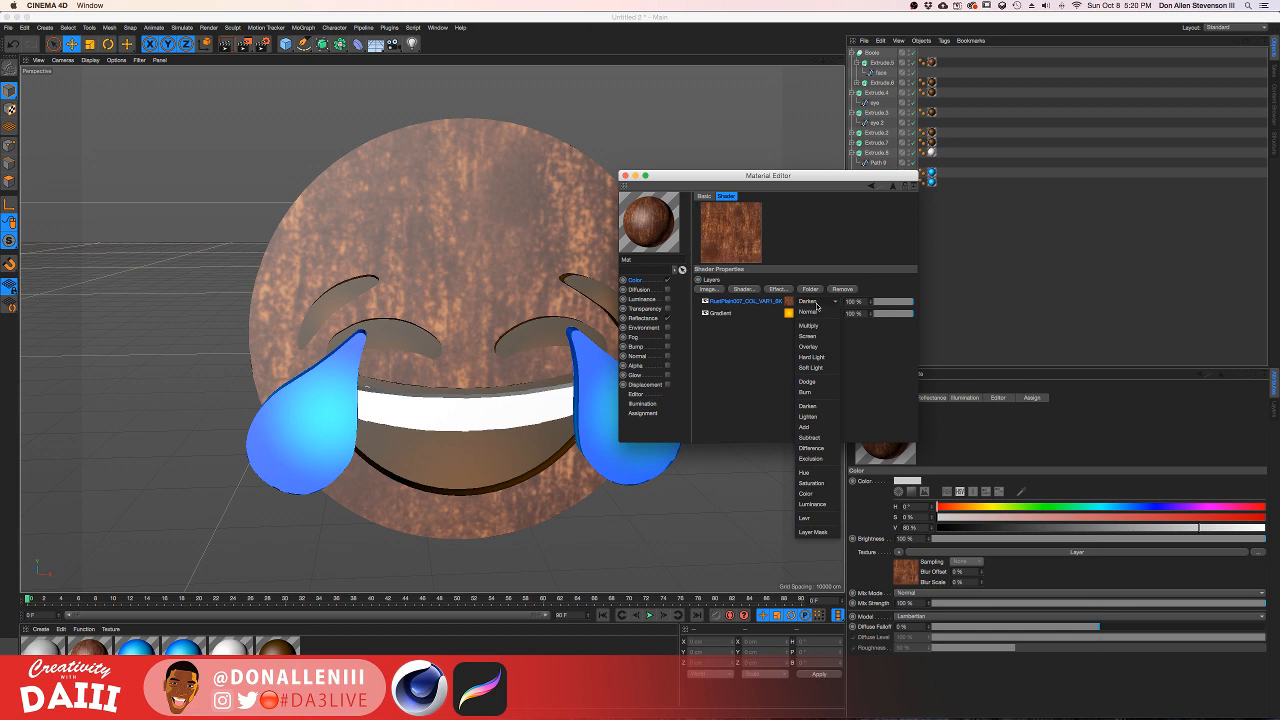
{"action": "left_click", "coordinate": [813, 392]}
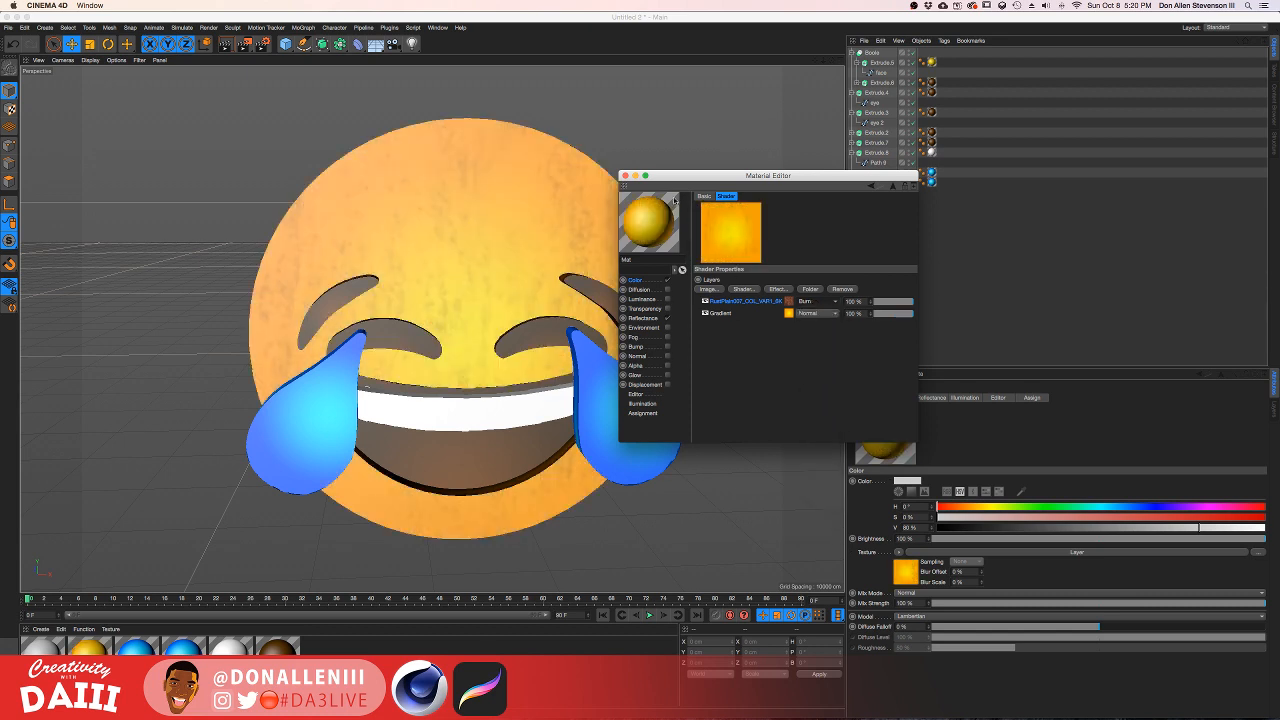
{"action": "left_click", "coordinate": [828, 301]}
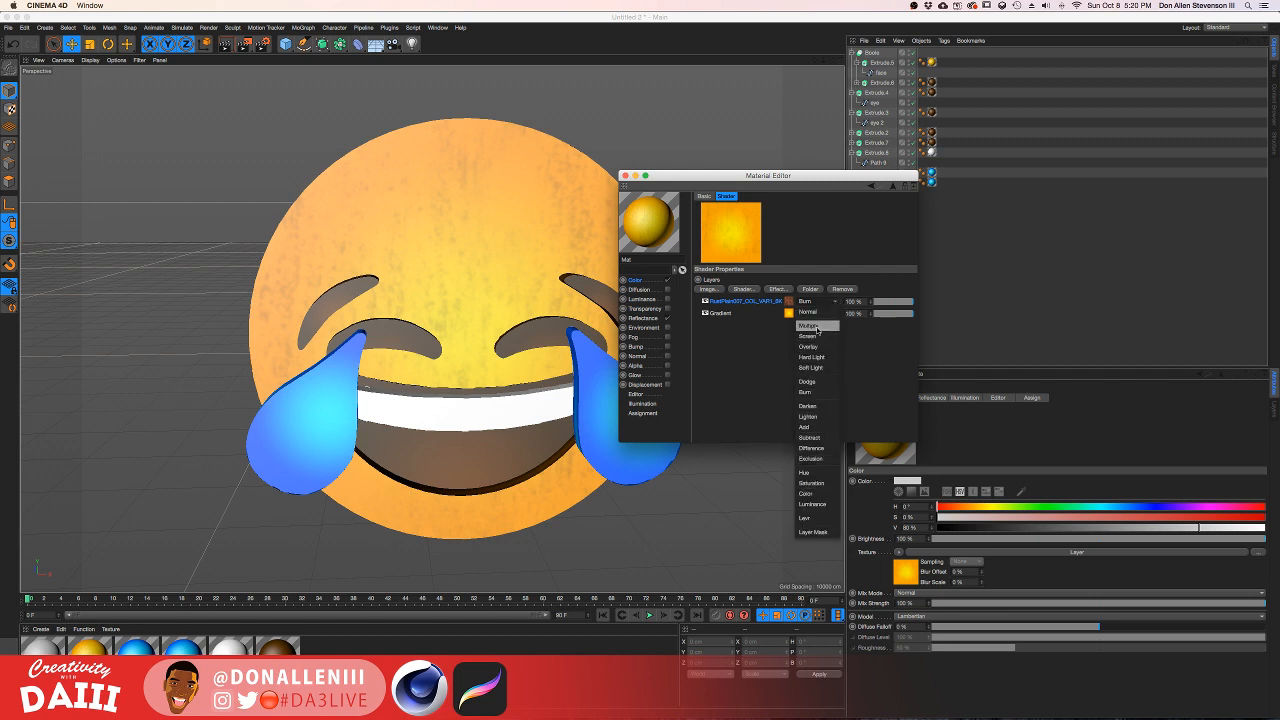
{"action": "left_click", "coordinate": [818, 328]}
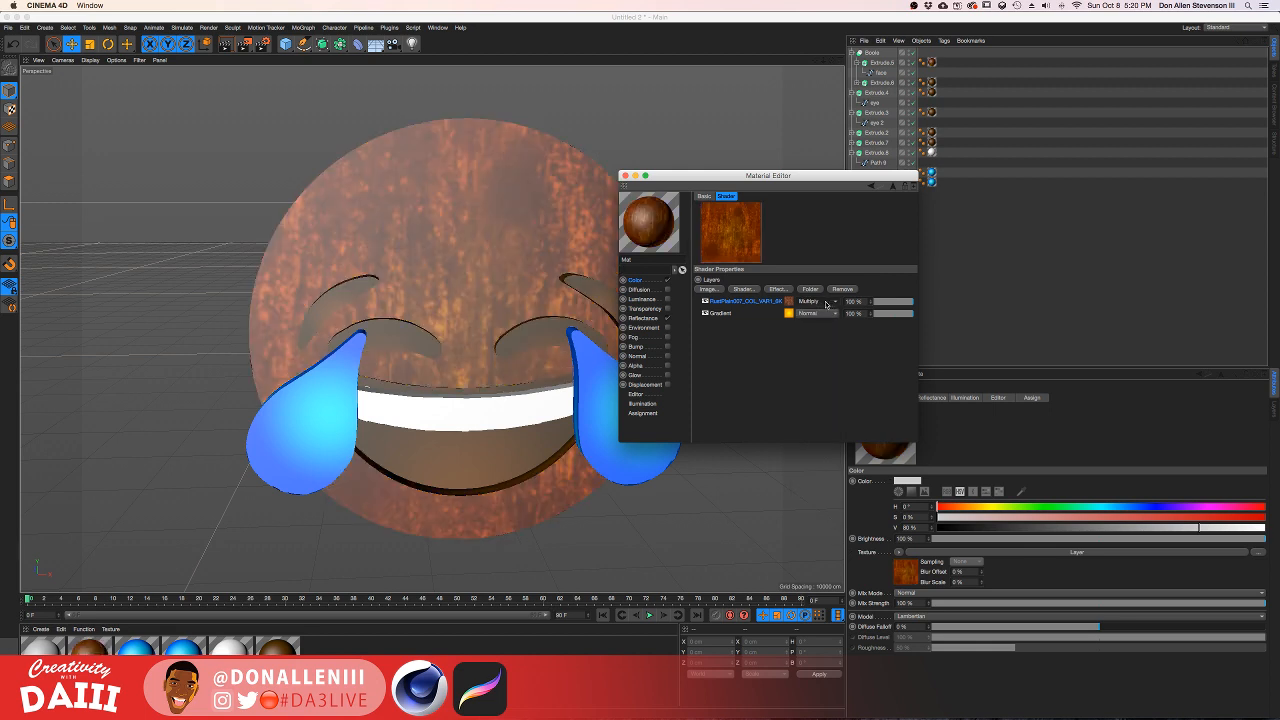
{"action": "left_click", "coordinate": [820, 302]}
{"action": "left_click", "coordinate": [820, 441]}
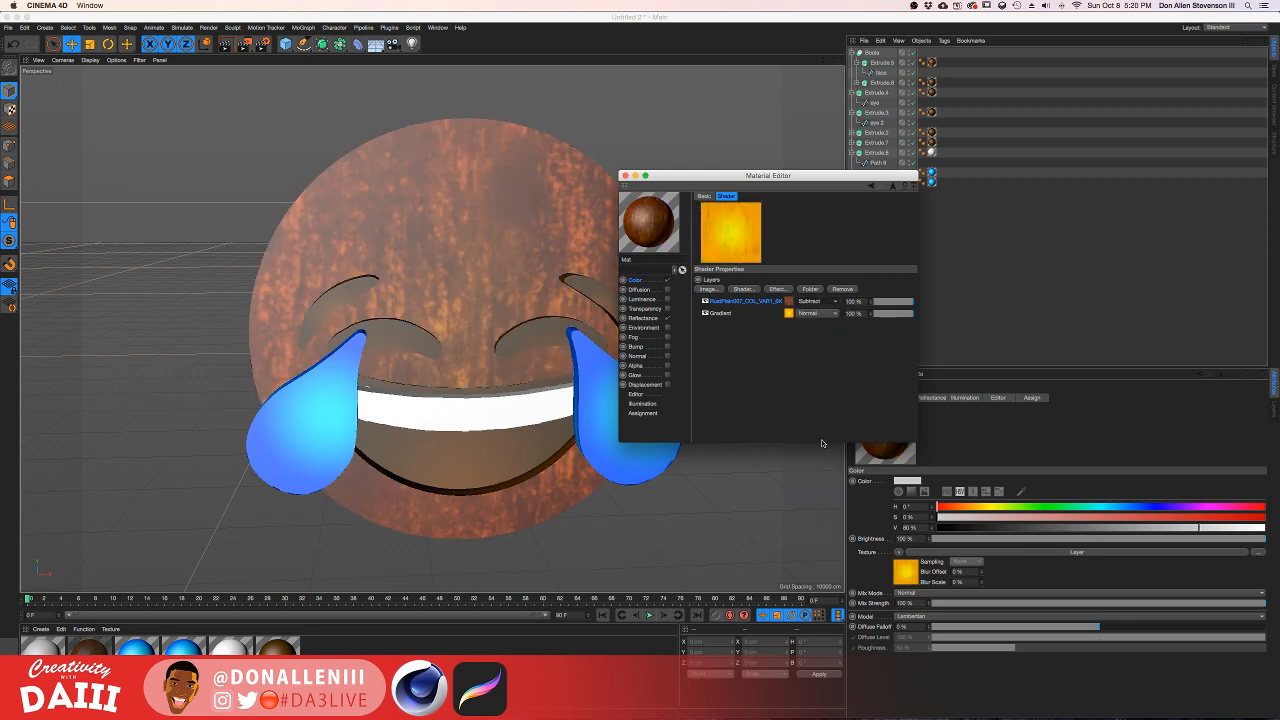
Step: Set the rust image layer's blend mode to Burn, close the material and render the emoji from a slightly turned view
{"action": "left_click", "coordinate": [818, 302]}
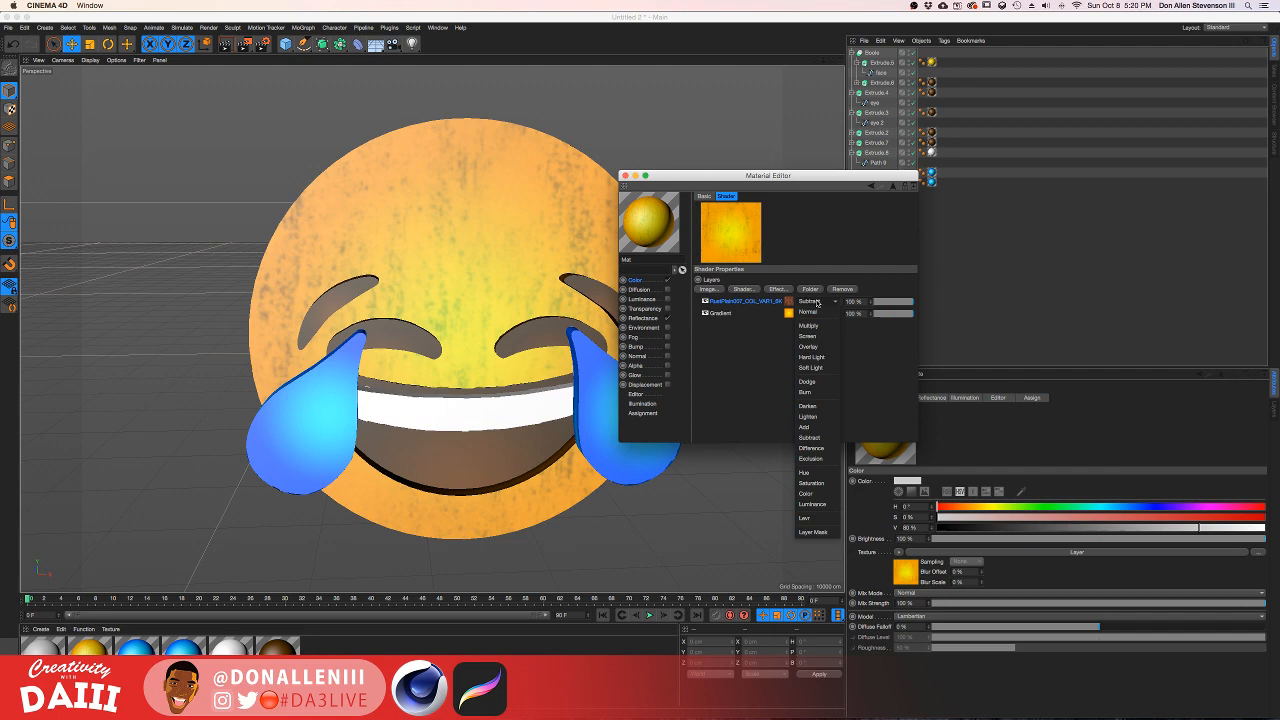
{"action": "left_click", "coordinate": [815, 391]}
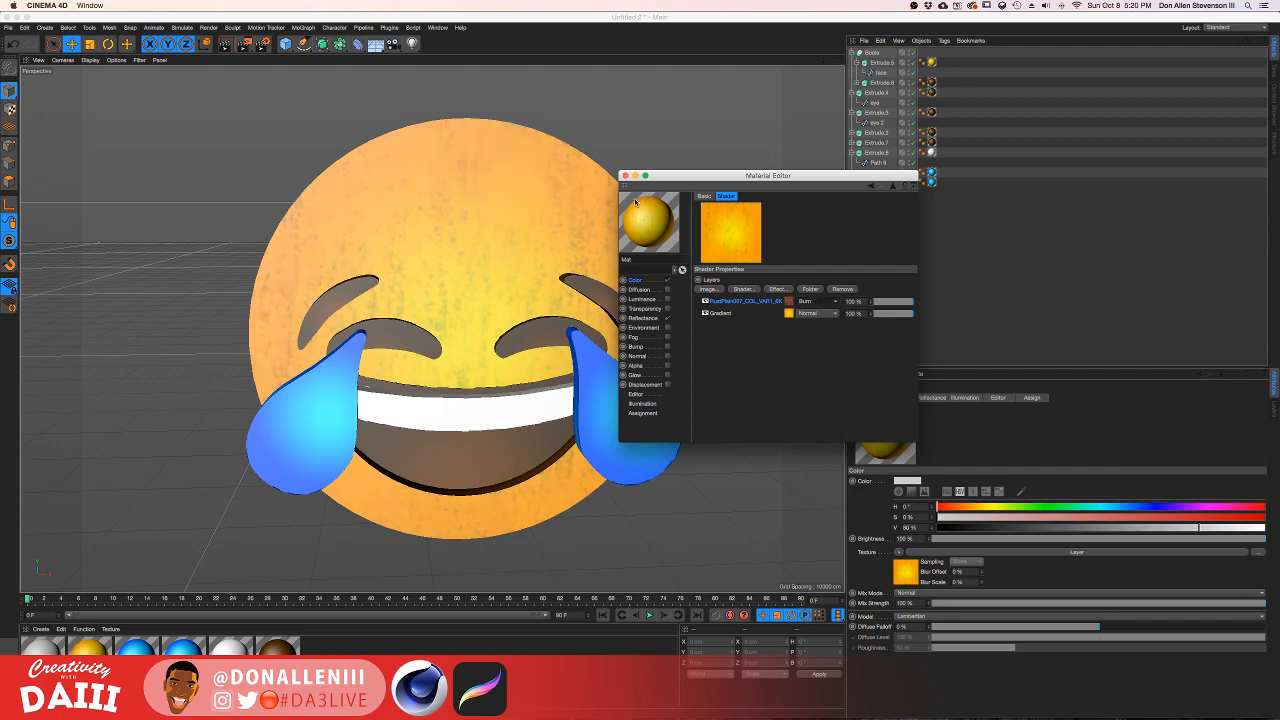
{"action": "left_click", "coordinate": [624, 176]}
{"action": "left_click_drag", "start_coordinate": [528, 231], "coordinate": [555, 217], "text": "alt"}
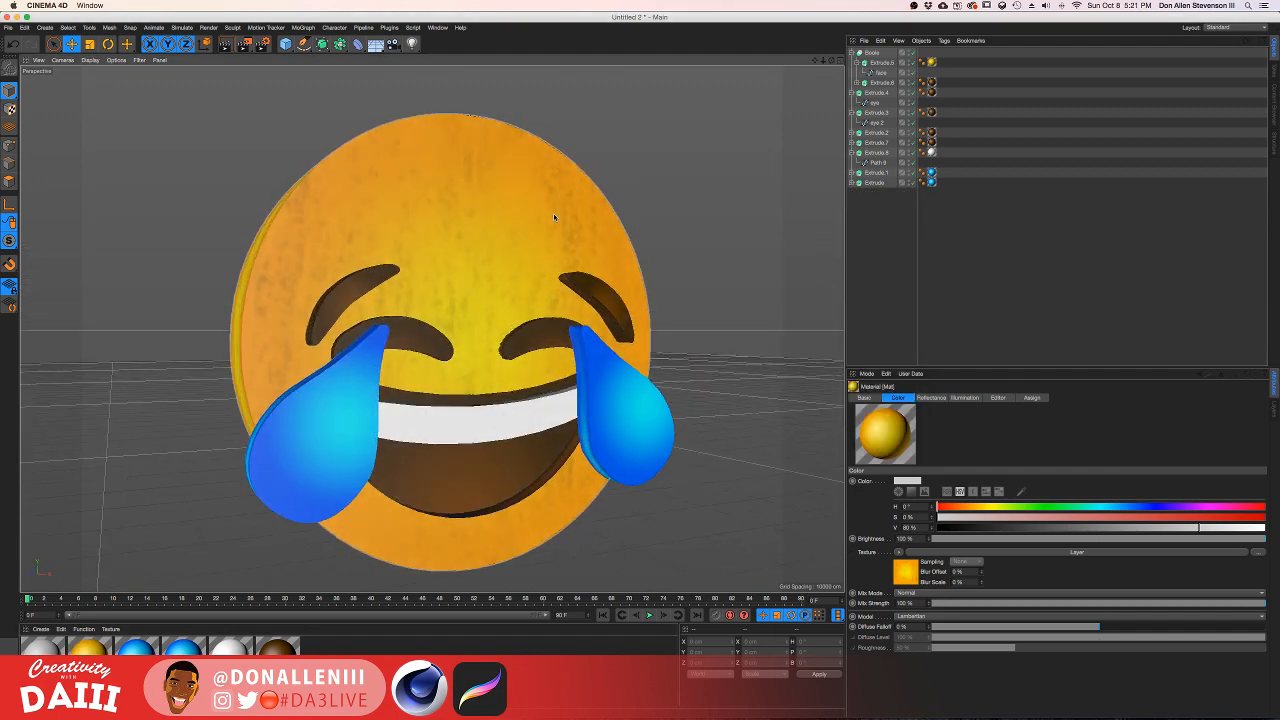
{"action": "key", "text": "super+r"}
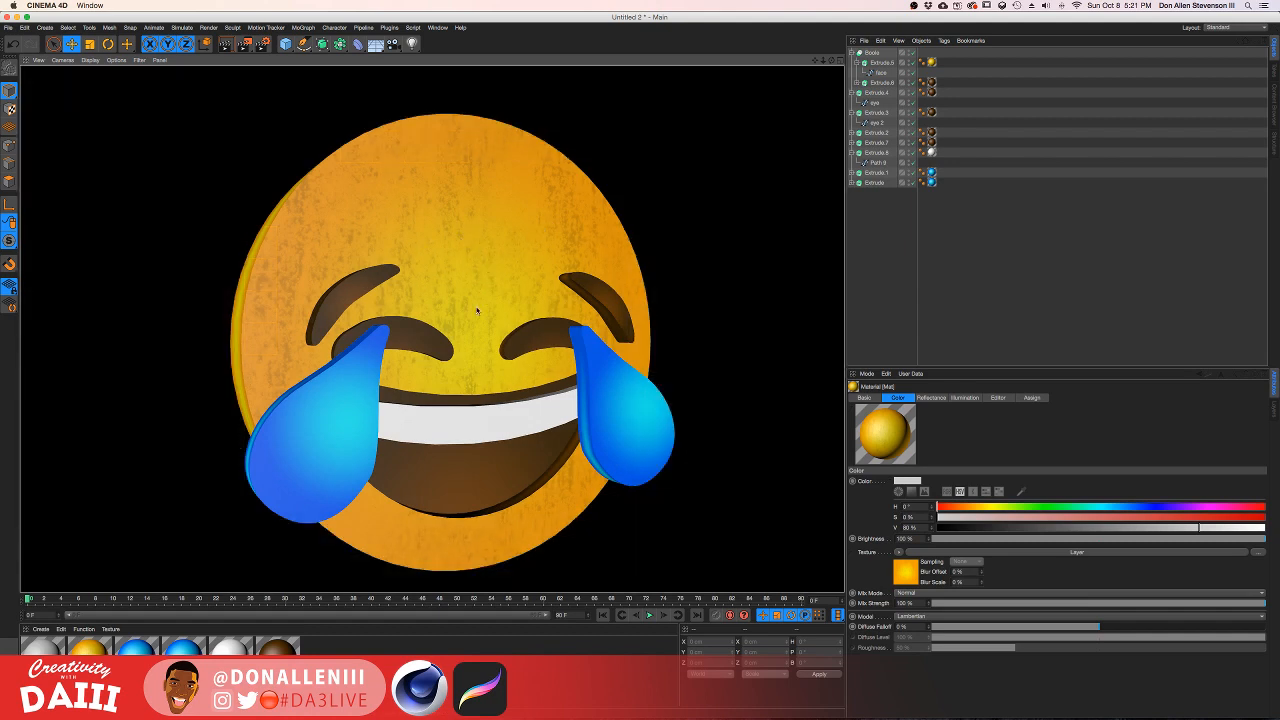
Step: Try a much lower Mix Strength for the yellow face material's colour texture, and open its layer shader
{"action": "left_click", "coordinate": [93, 652]}
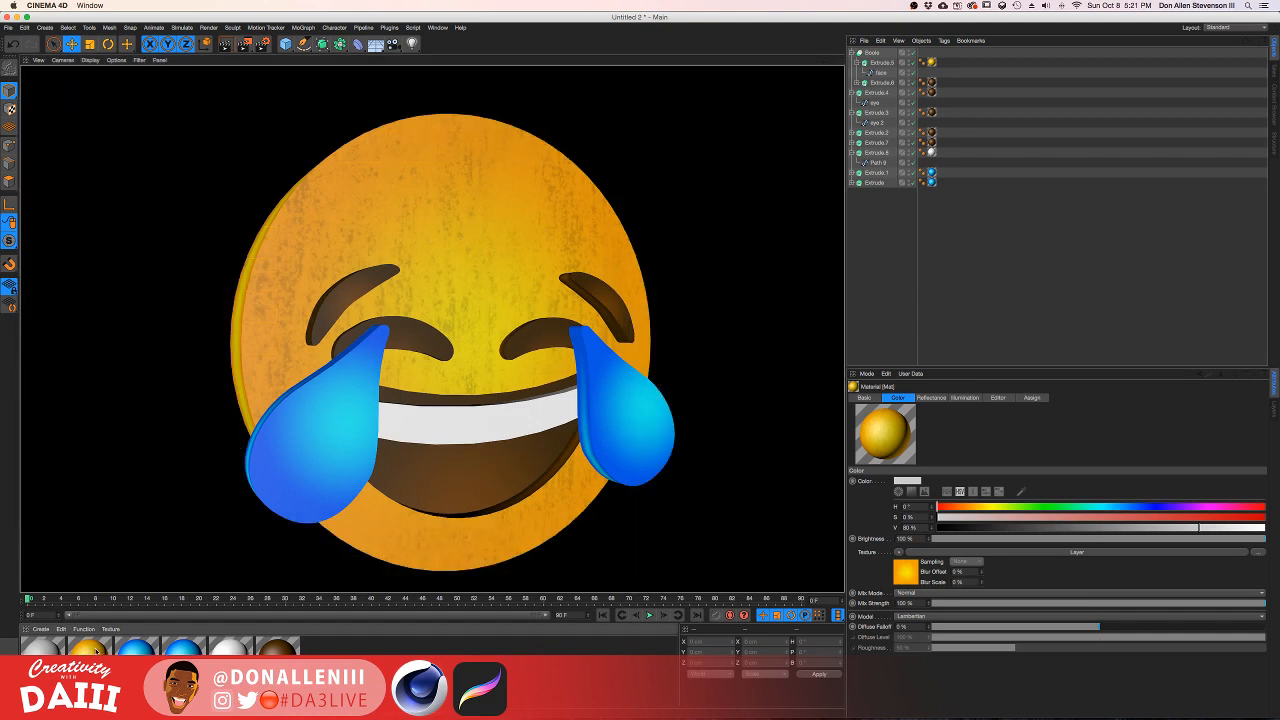
{"action": "double_click", "coordinate": [93, 652]}
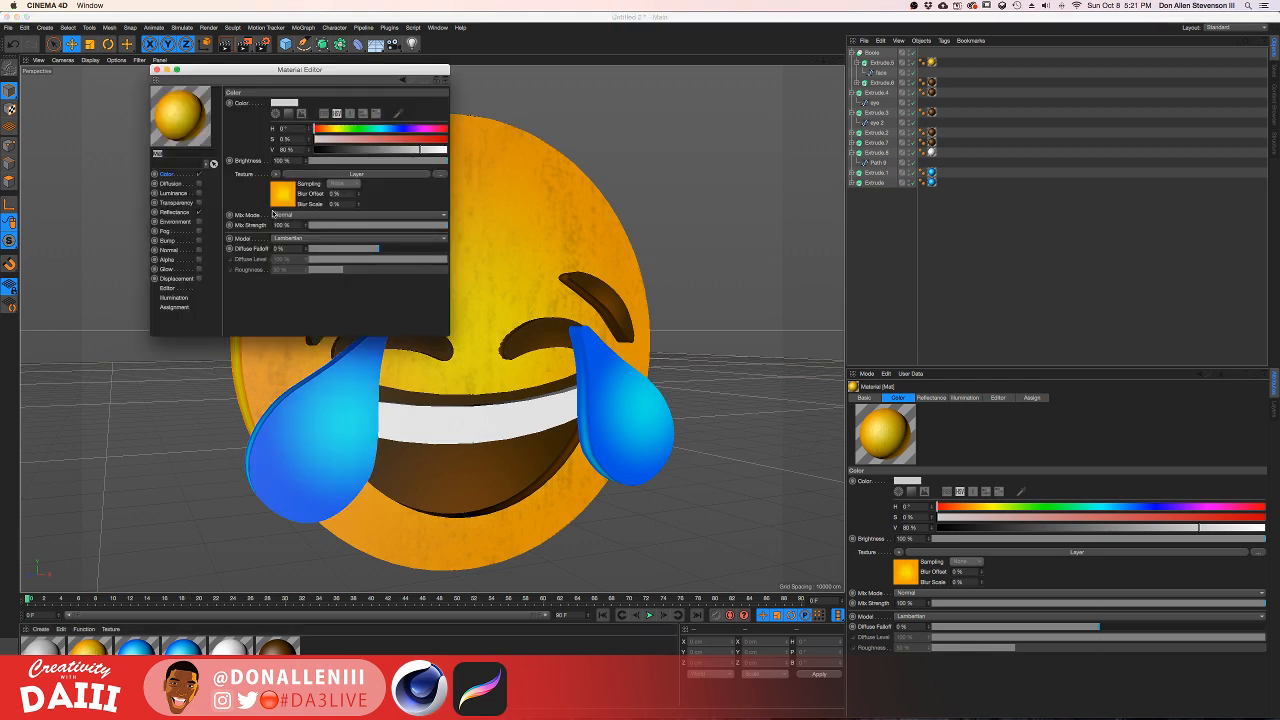
{"action": "left_click", "coordinate": [338, 225]}
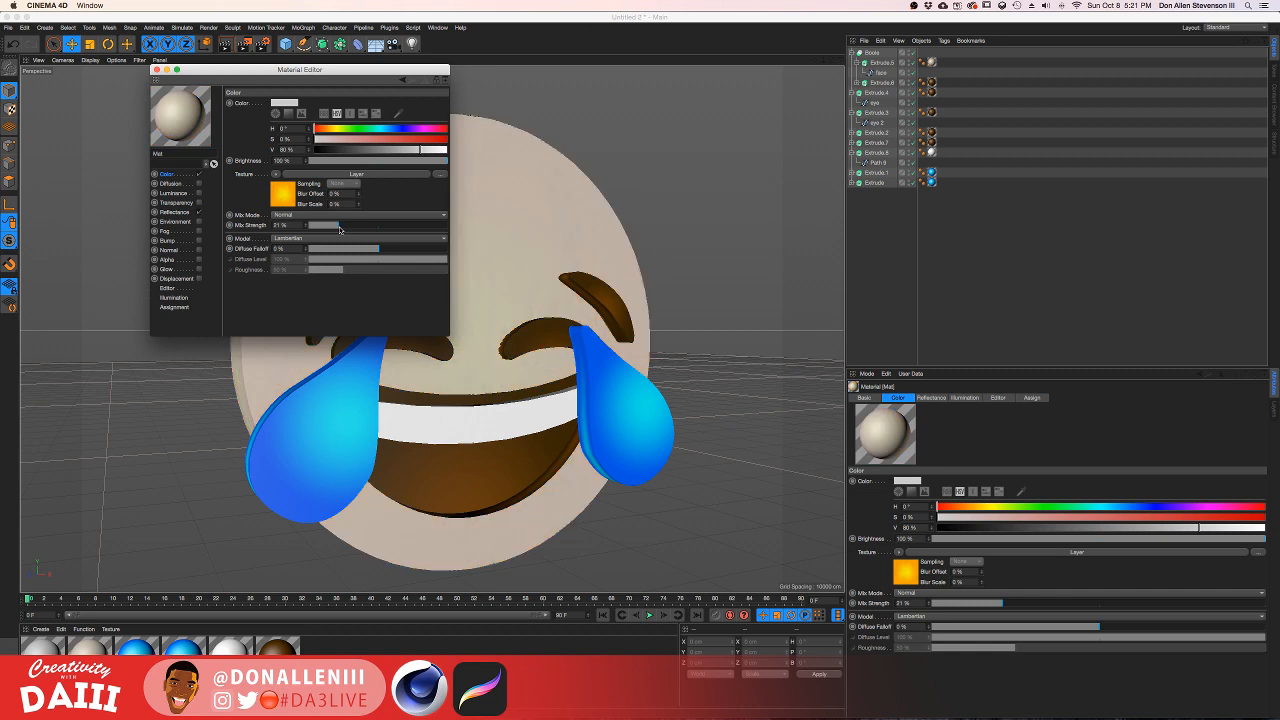
{"action": "left_click", "coordinate": [292, 201]}
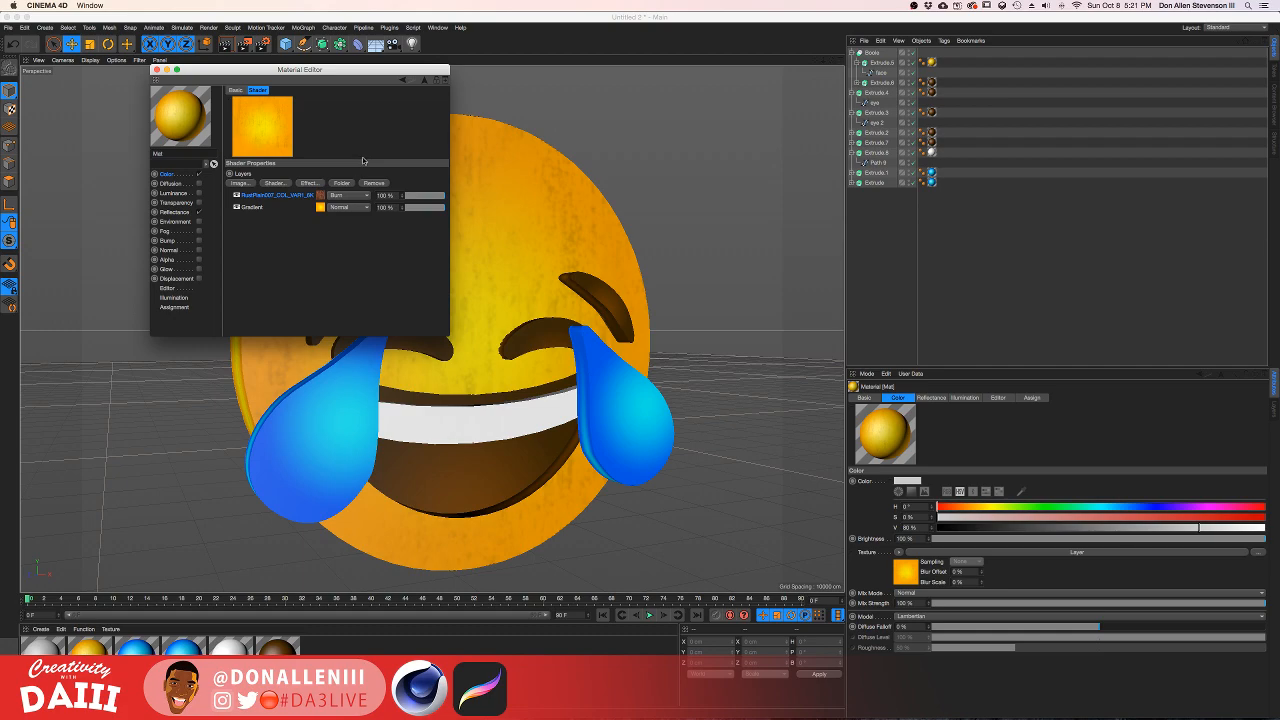
Step: Switch to Chrome and examine the rust texture, the jungle HDRI and the heart-eyed emoji post on Instagram as references
{"action": "key", "text": "ctrl+Up"}
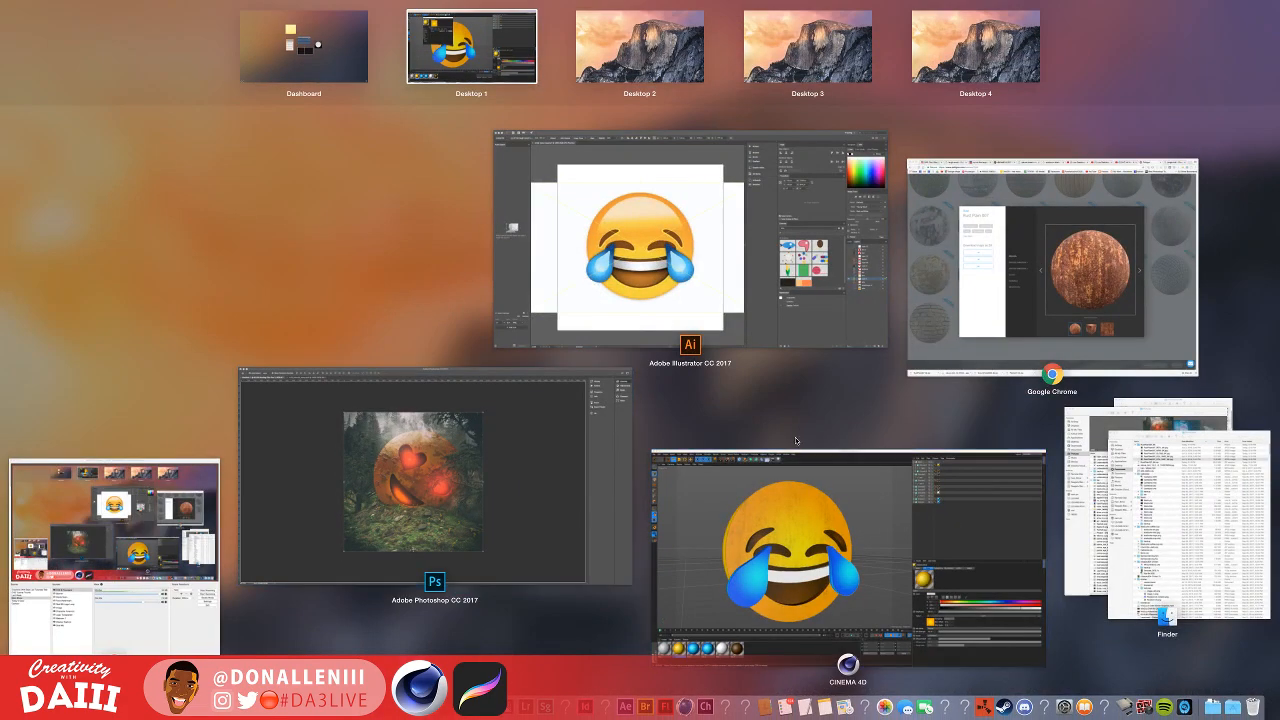
{"action": "left_click", "coordinate": [1117, 336]}
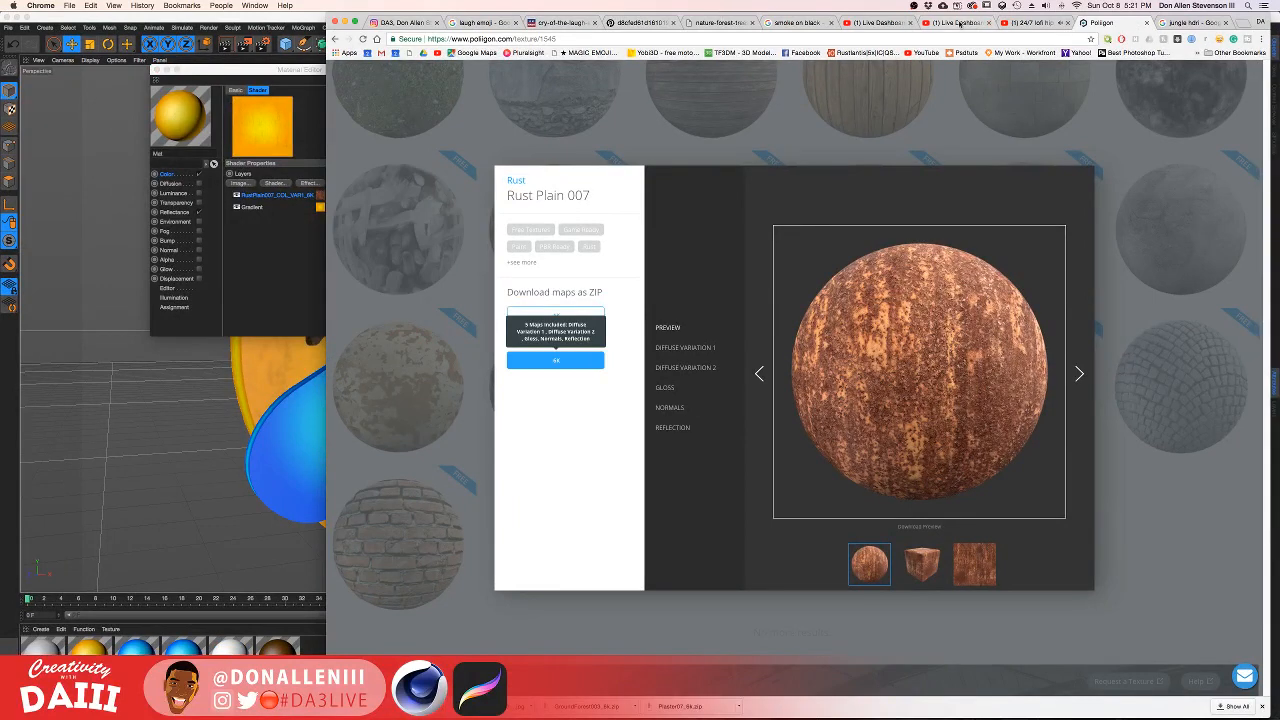
{"action": "left_click", "coordinate": [1150, 22]}
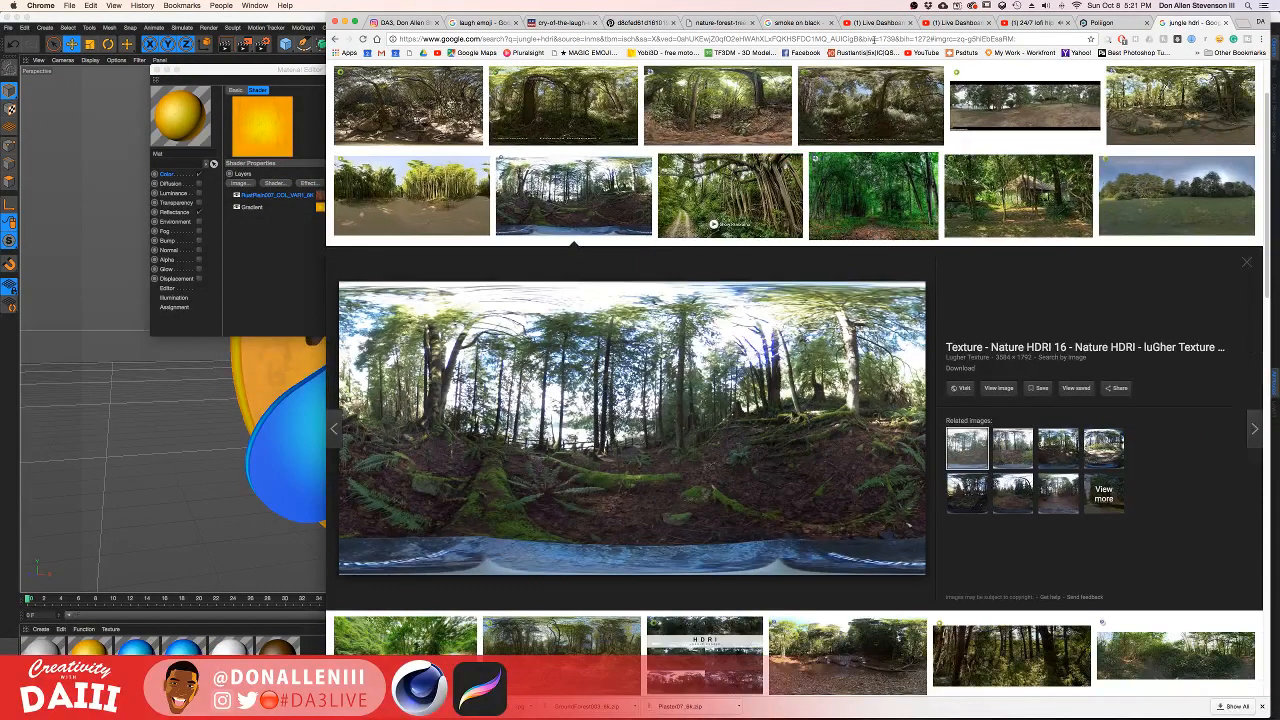
{"action": "left_click", "coordinate": [418, 22]}
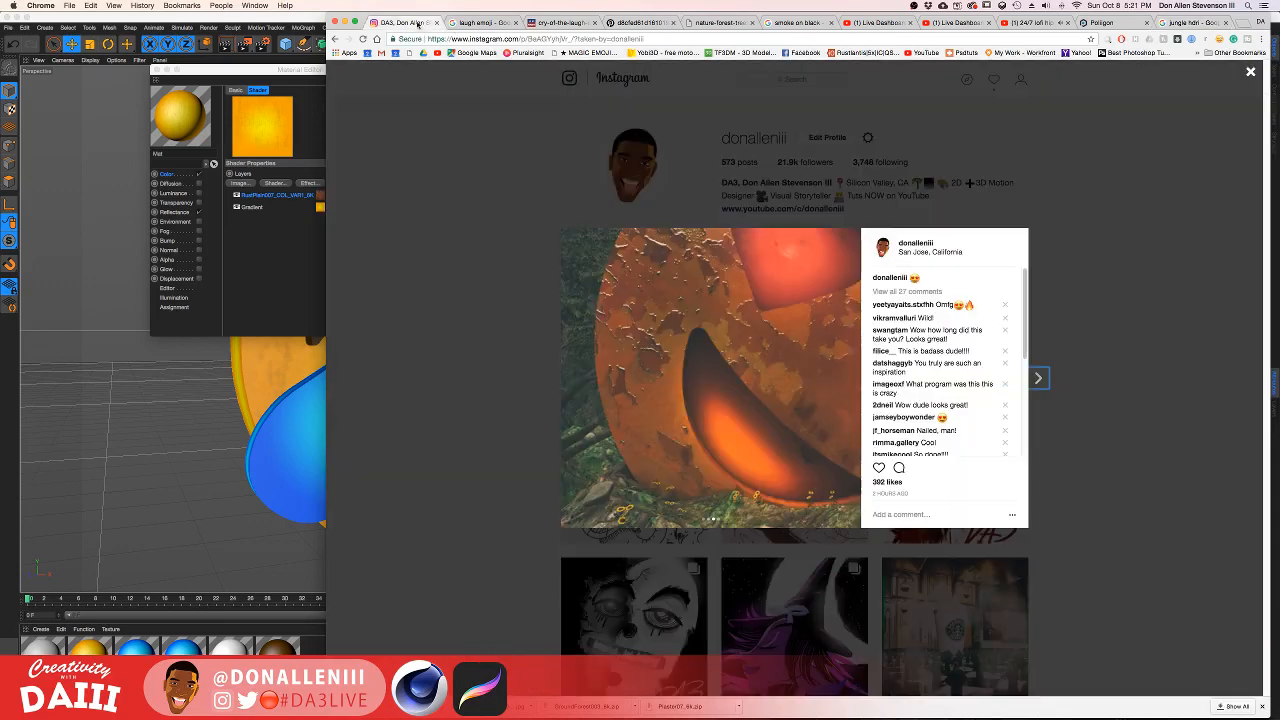
{"action": "left_click", "coordinate": [834, 175]}
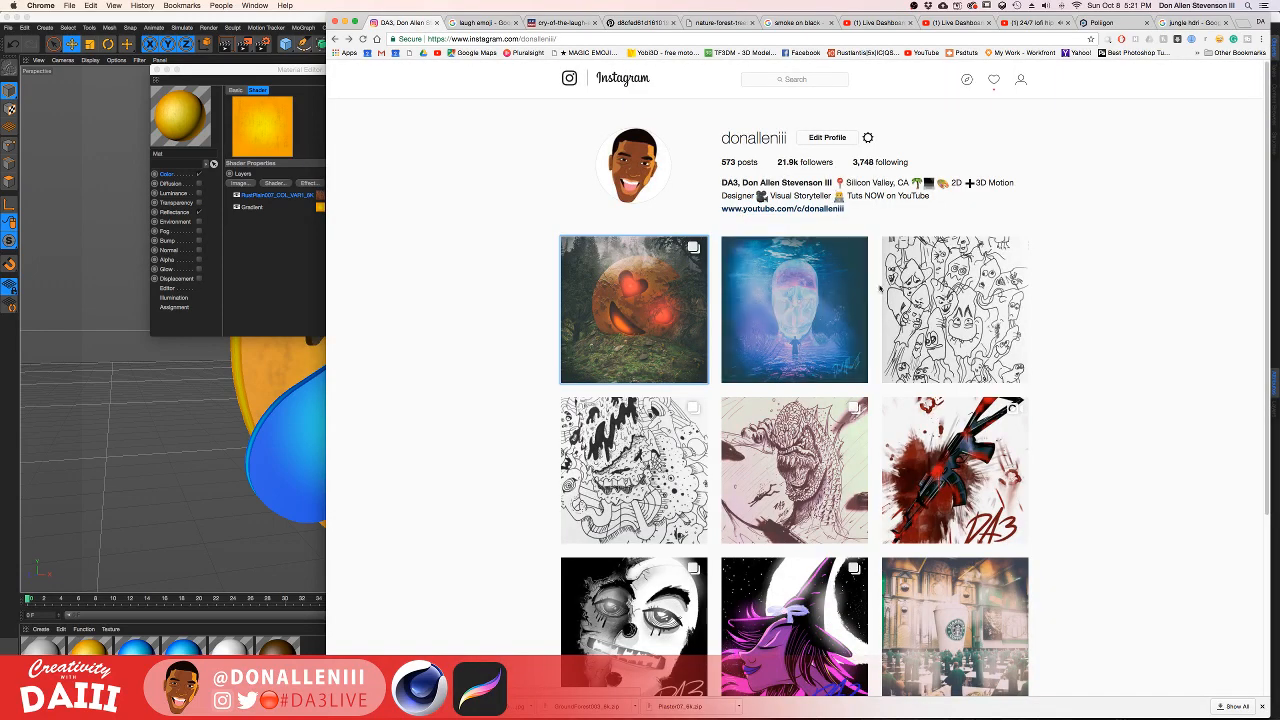
{"action": "left_click", "coordinate": [842, 284]}
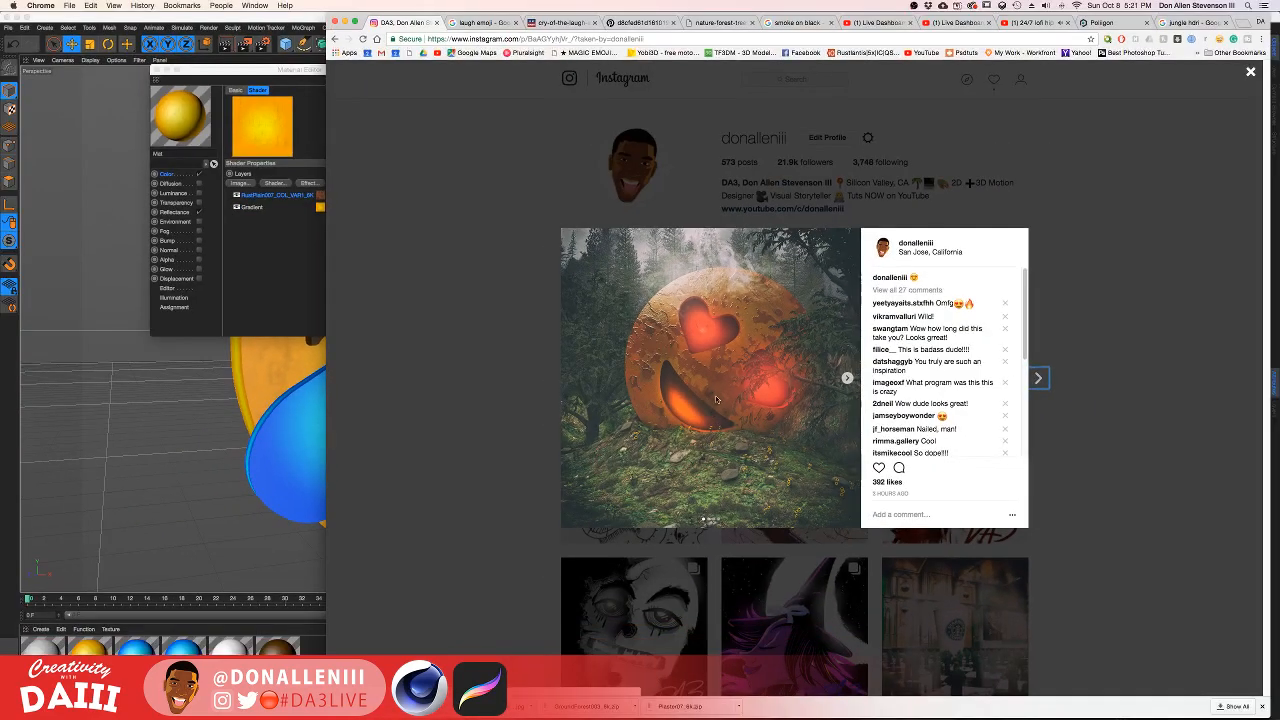
{"action": "left_click", "coordinate": [687, 224]}
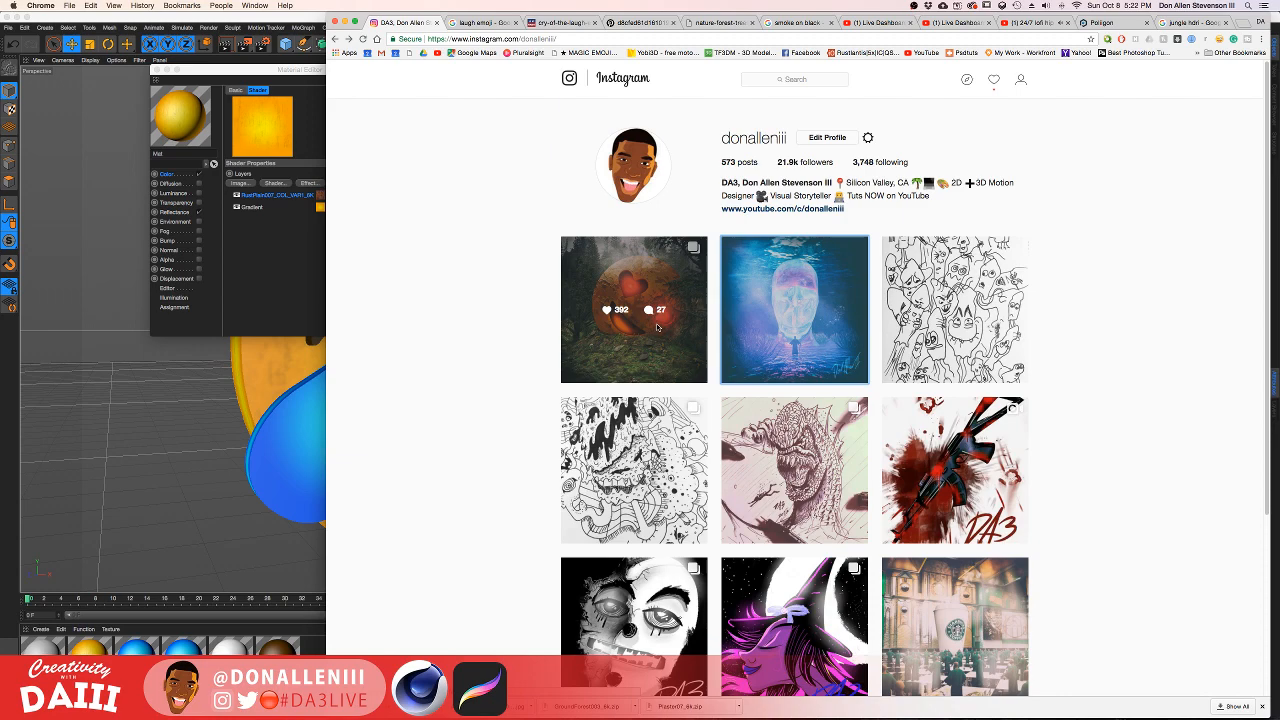
Step: Switch to Cinema 4D, close the material, and render the whole emoji as well as a close-up of its brow area
{"action": "left_click", "coordinate": [228, 453]}
{"action": "key", "text": "ctrl+Up"}
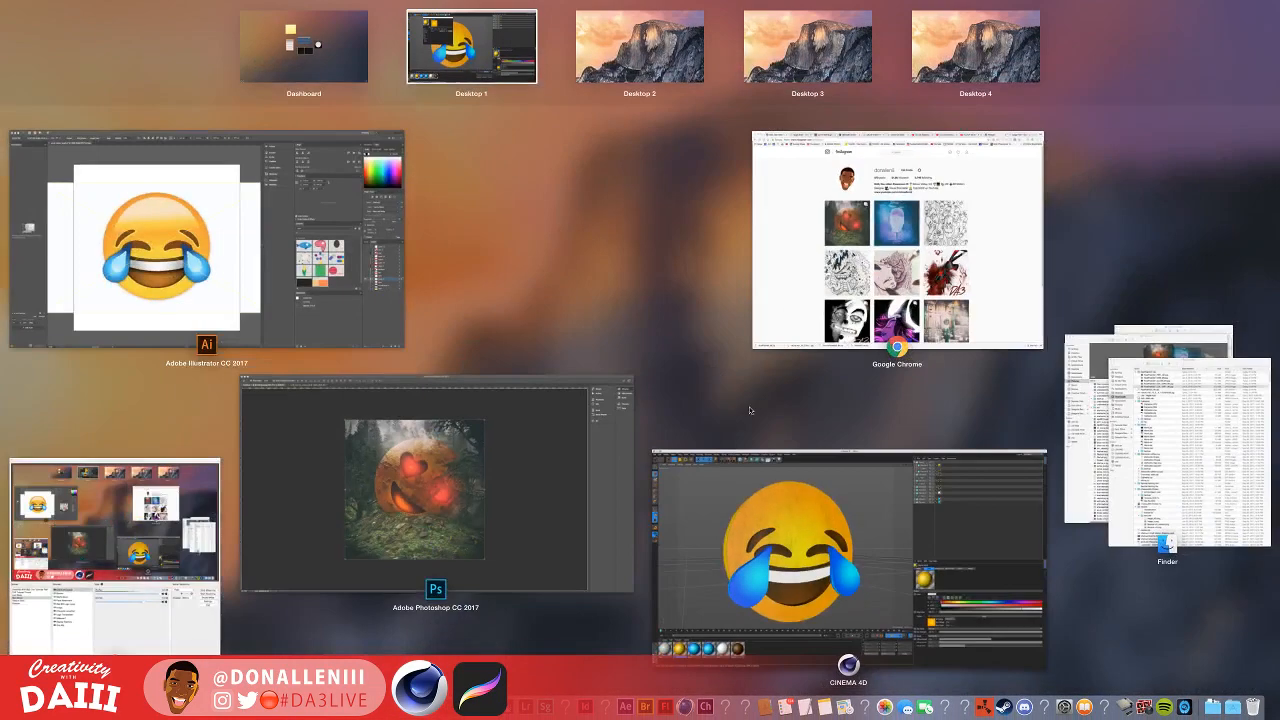
{"action": "left_click", "coordinate": [781, 578]}
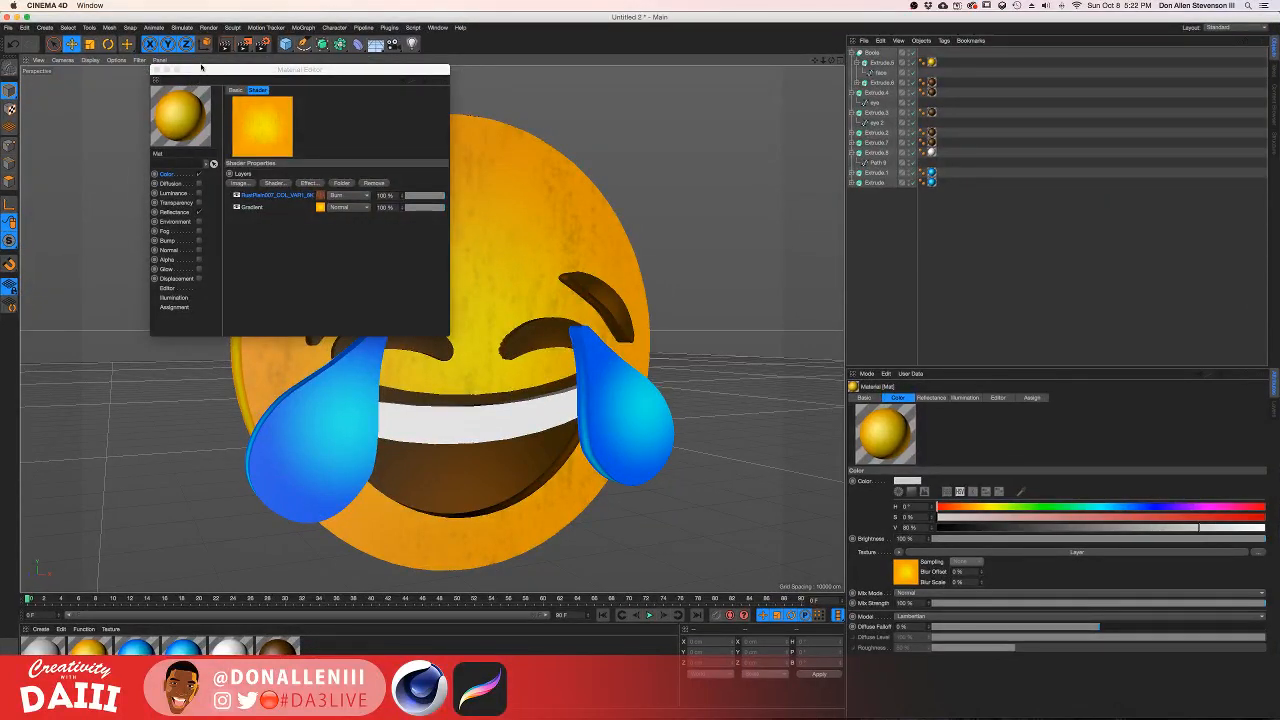
{"action": "left_click_drag", "start_coordinate": [202, 62], "coordinate": [494, 100]}
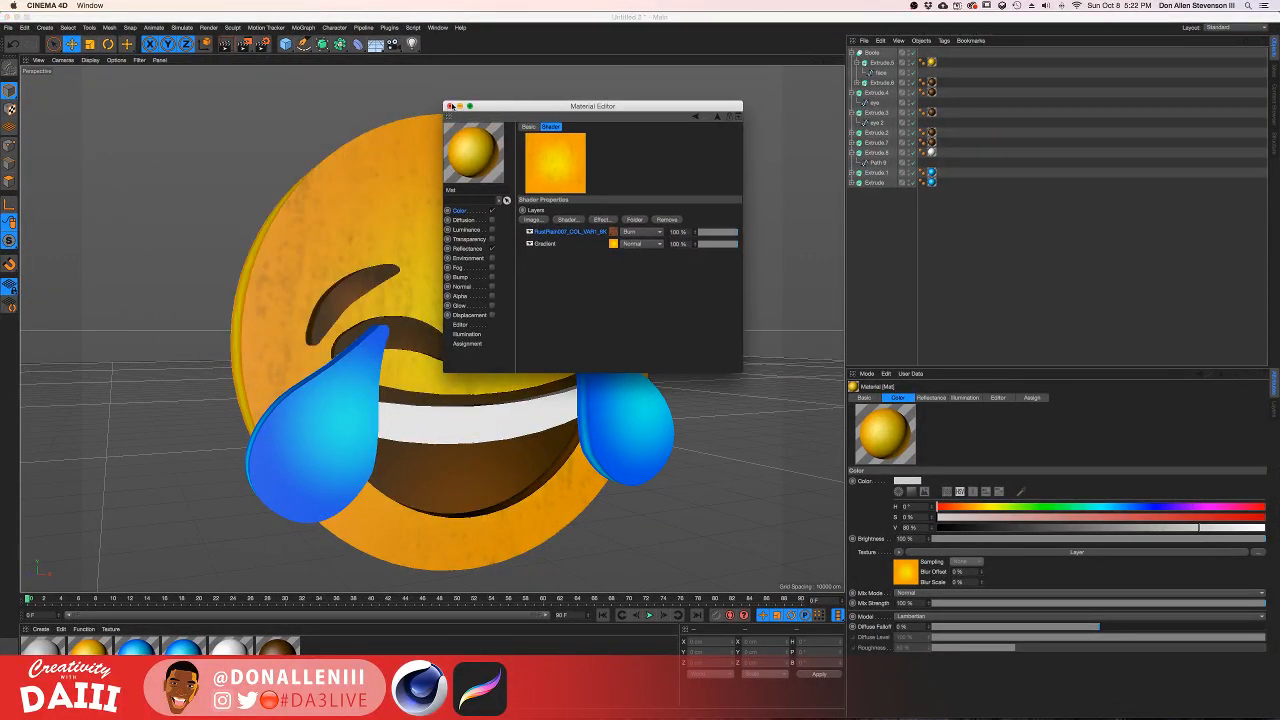
{"action": "left_click", "coordinate": [450, 106]}
{"action": "key", "text": "super+r"}
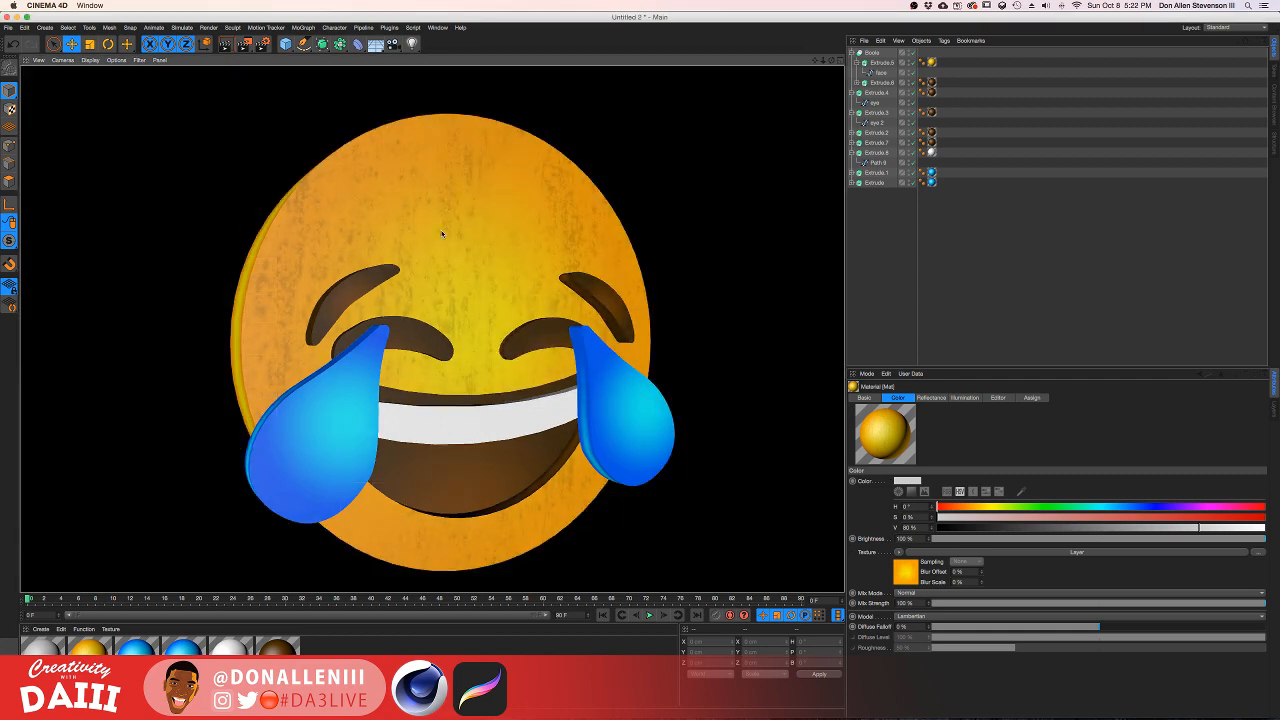
{"action": "scroll", "coordinate": [444, 237], "scroll_direction": "up", "scroll_amount": 5}
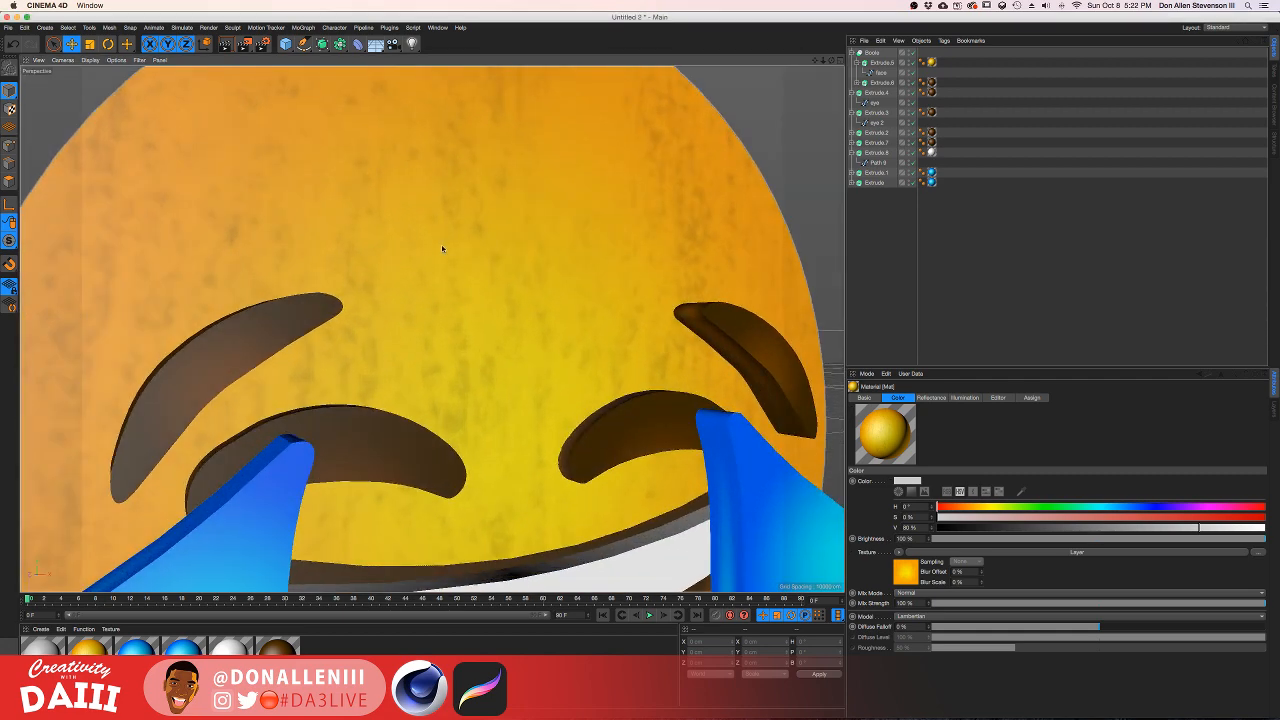
{"action": "key", "text": "super+r"}
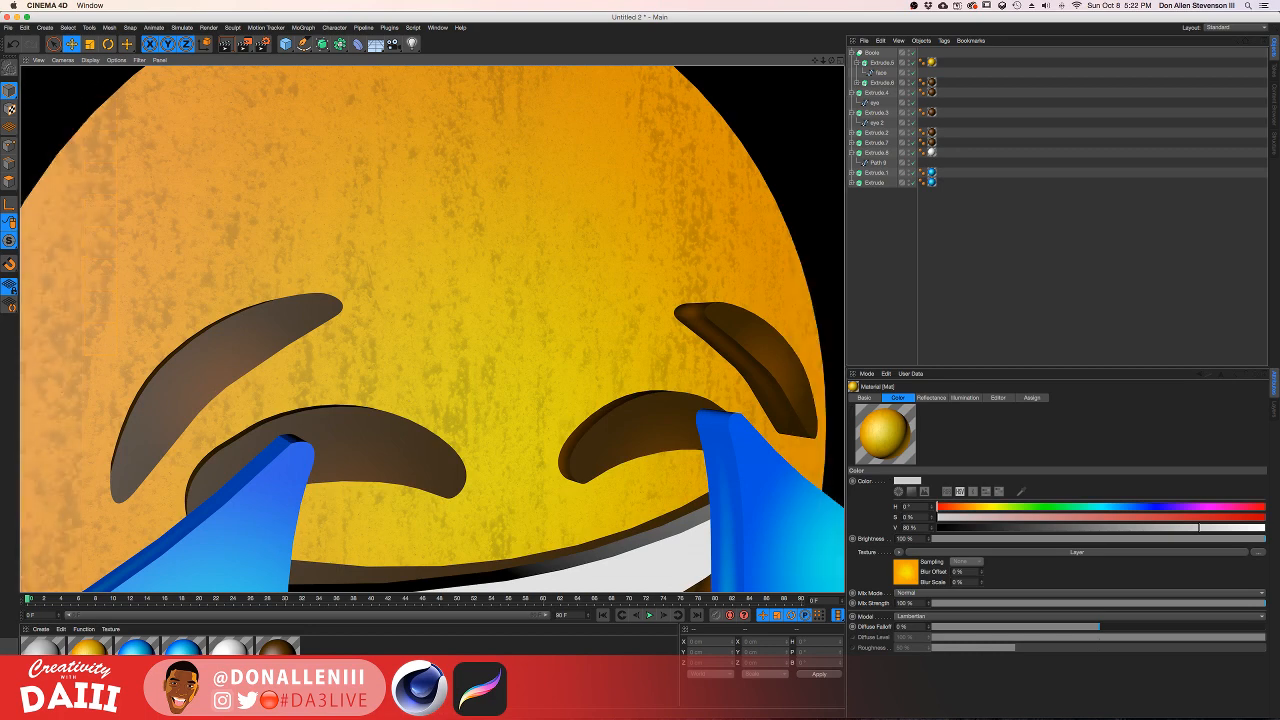
Step: Enable the Normal channel on the yellow face material and load RustPlain007_NRM_6K.jpg, copying it to the project location
{"action": "double_click", "coordinate": [88, 647]}
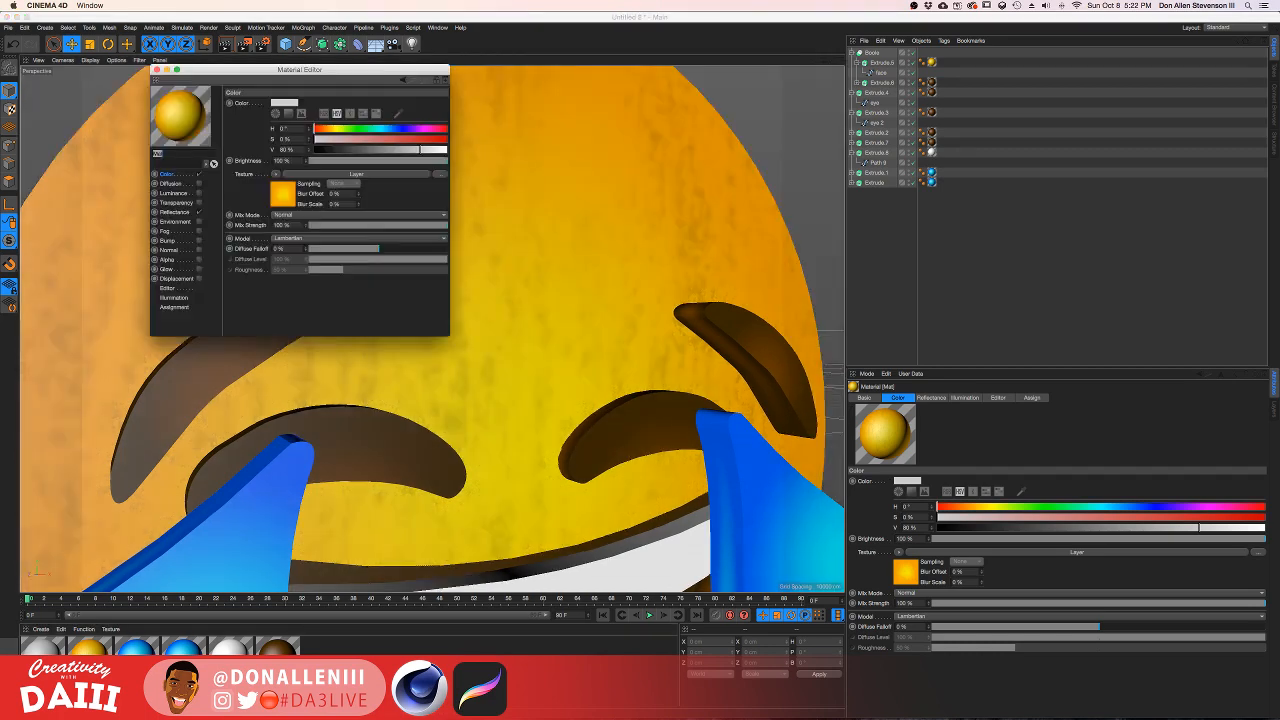
{"action": "left_click", "coordinate": [198, 251]}
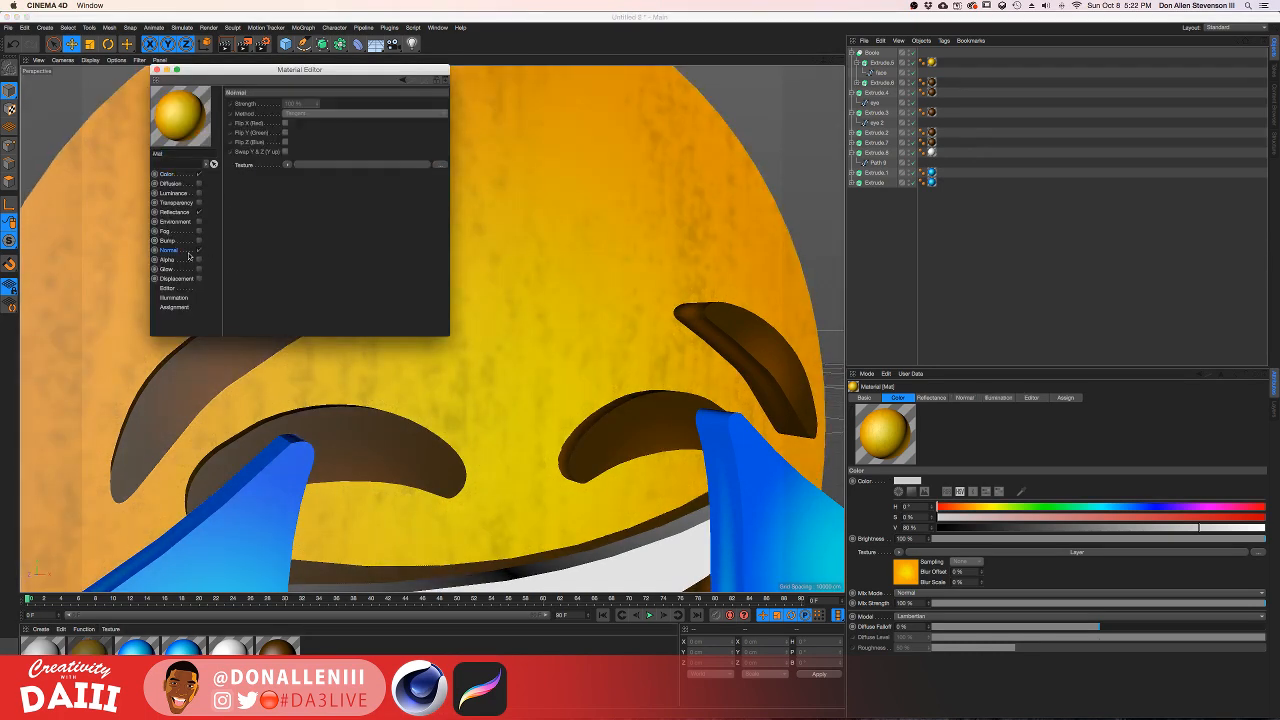
{"action": "left_click", "coordinate": [288, 166]}
{"action": "left_click", "coordinate": [302, 185]}
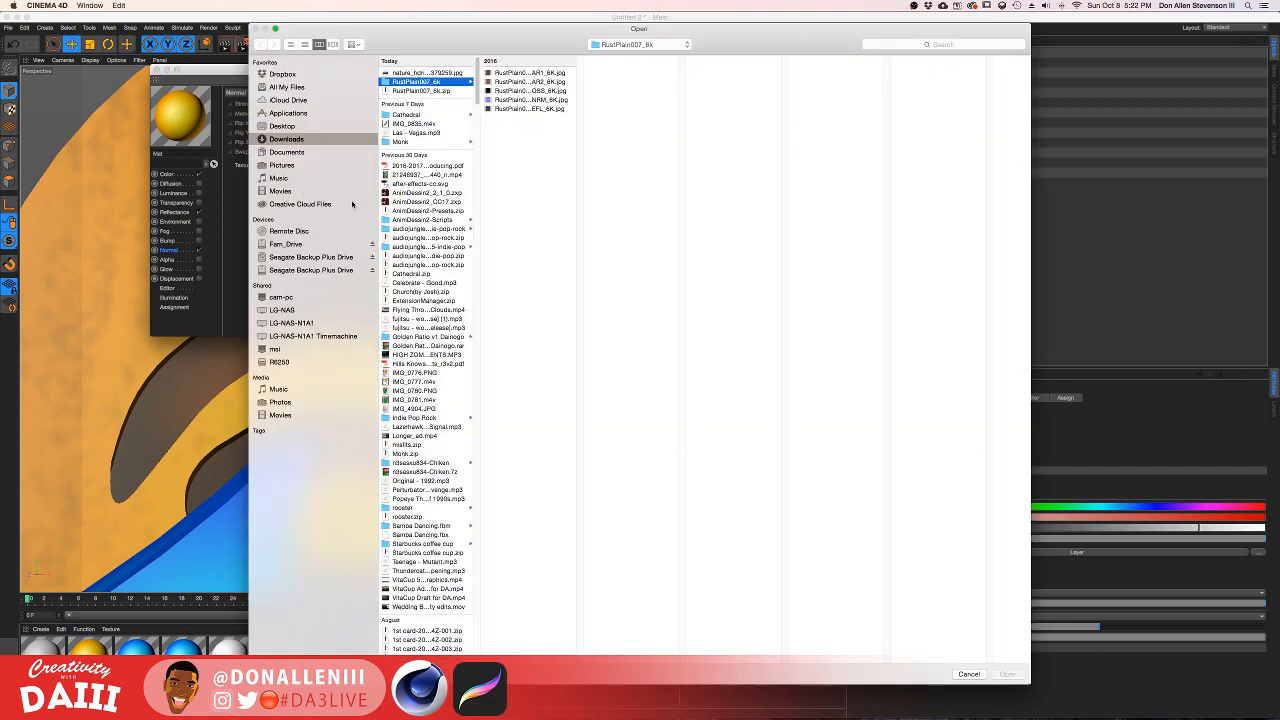
{"action": "left_click", "coordinate": [525, 100]}
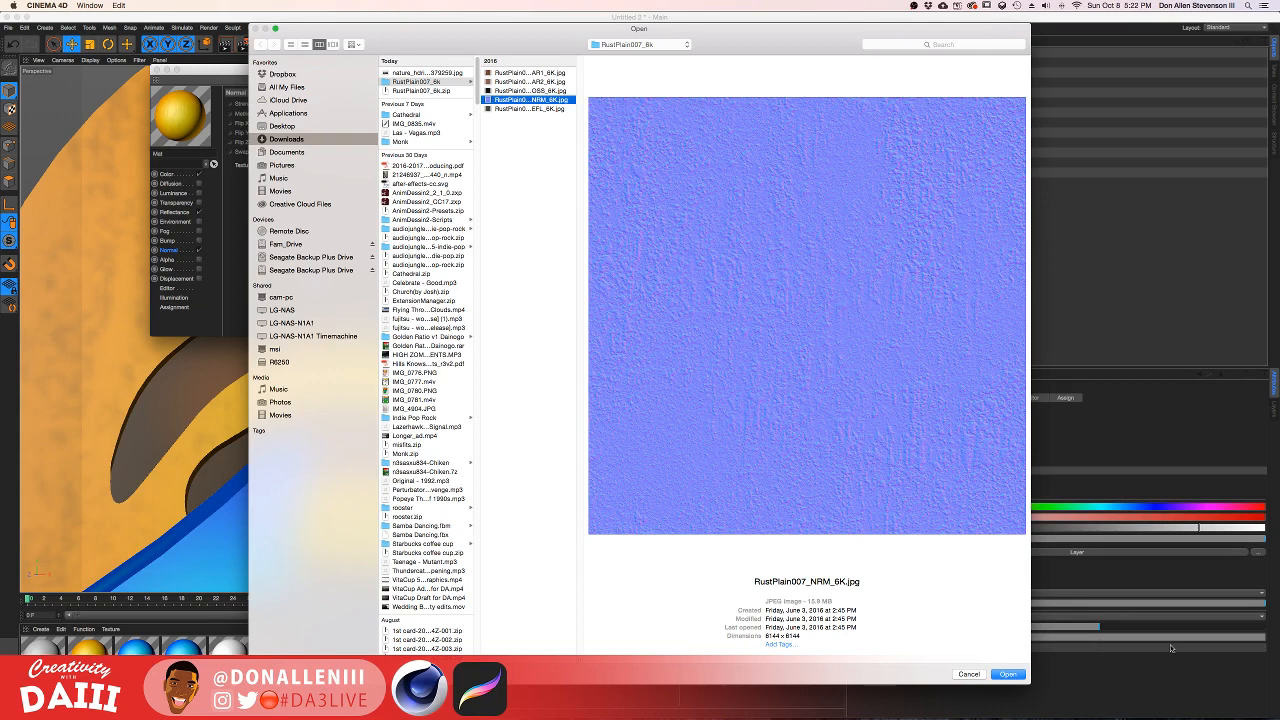
{"action": "left_click", "coordinate": [1008, 674]}
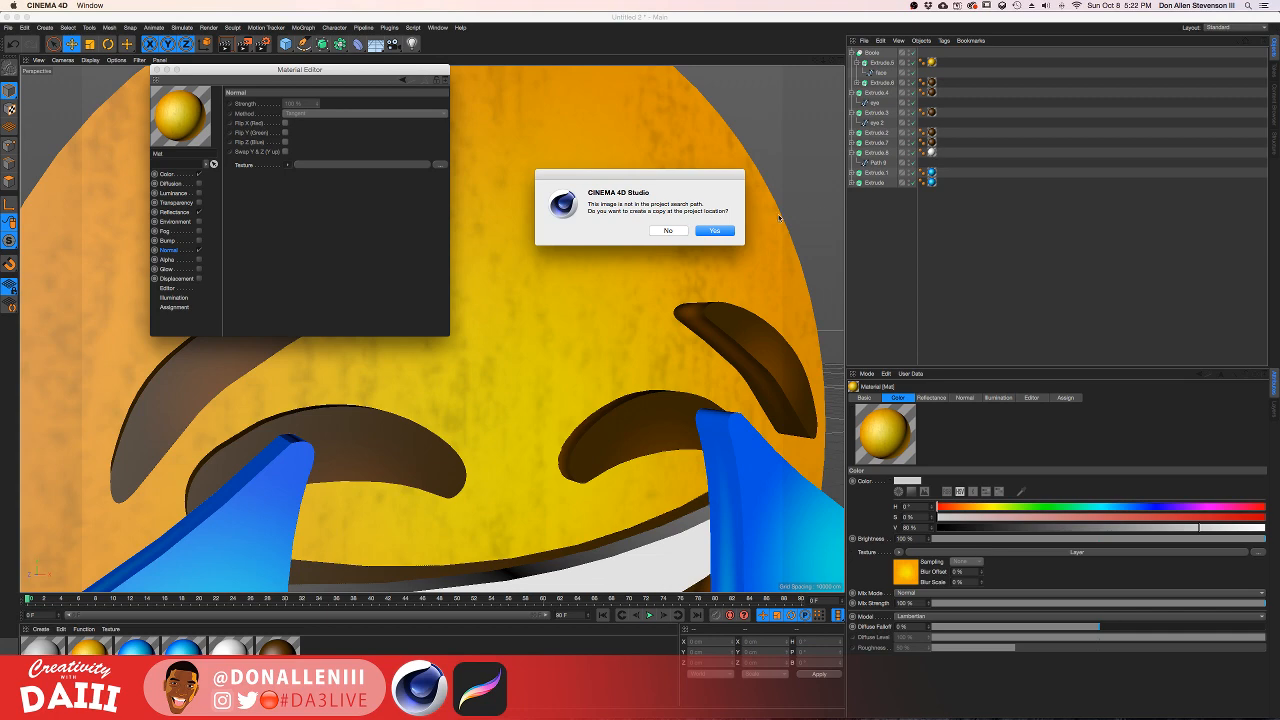
{"action": "left_click", "coordinate": [717, 231]}
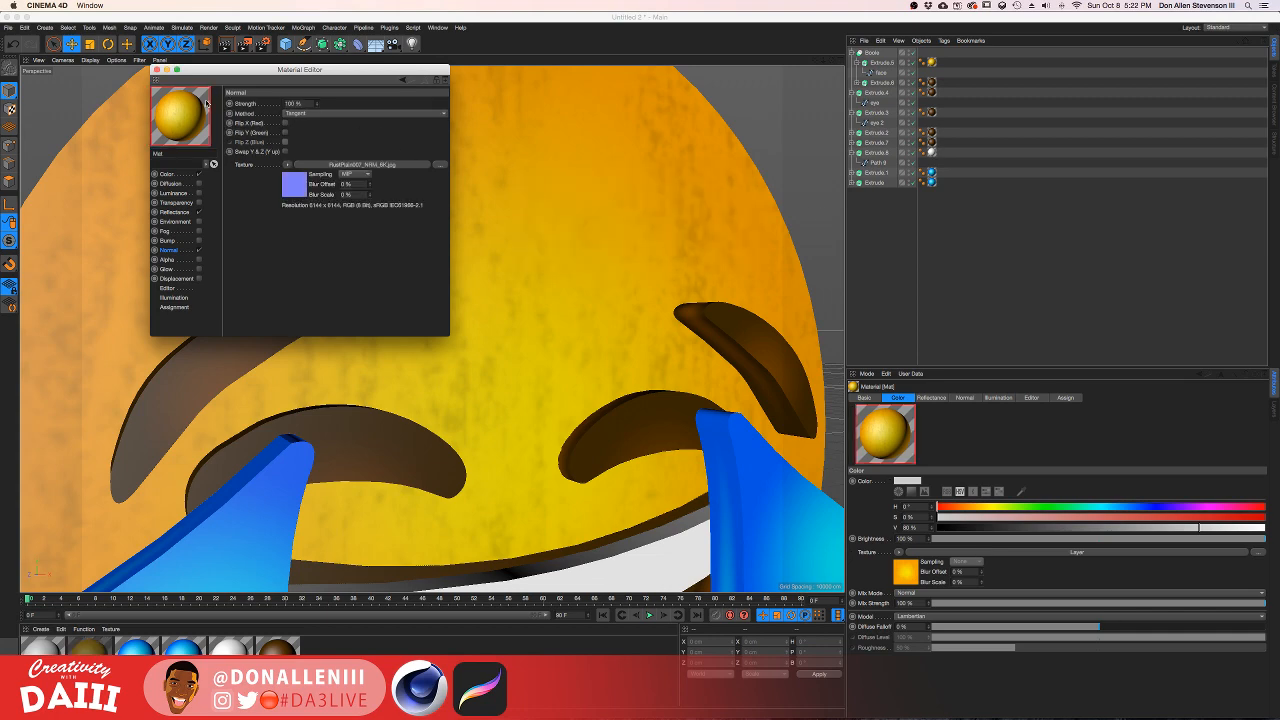
{"action": "left_click", "coordinate": [156, 69]}
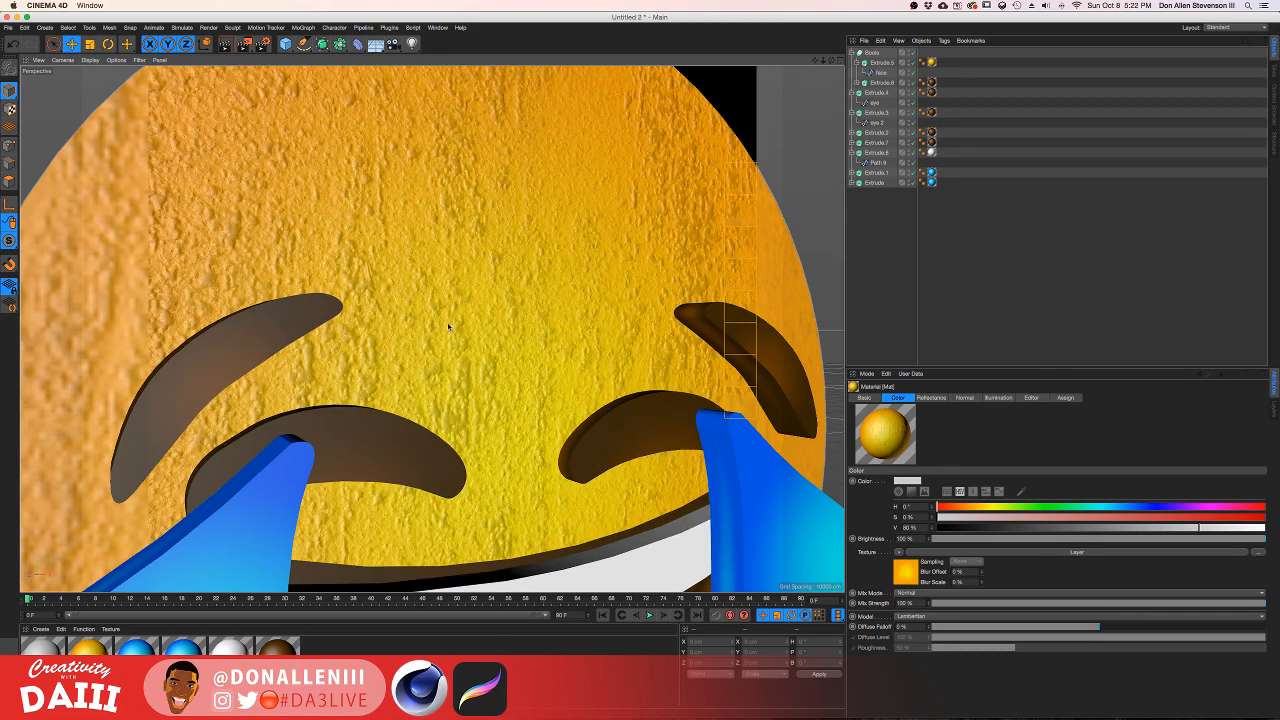
Step: Inspect the normal-mapped face from the front and side, and reopen the yellow face material
{"action": "left_click", "coordinate": [473, 264]}
{"action": "scroll", "coordinate": [473, 264], "scroll_direction": "down", "scroll_amount": 8}
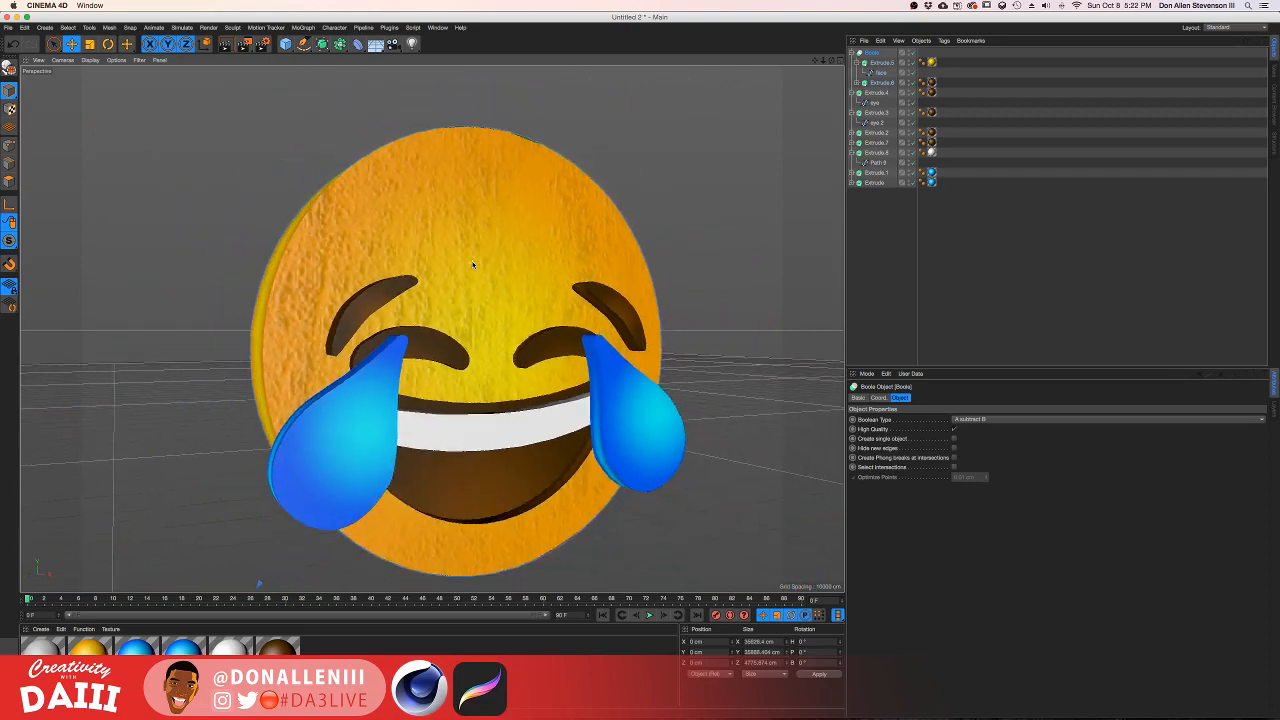
{"action": "left_click_drag", "start_coordinate": [443, 288], "coordinate": [406, 460], "text": "alt"}
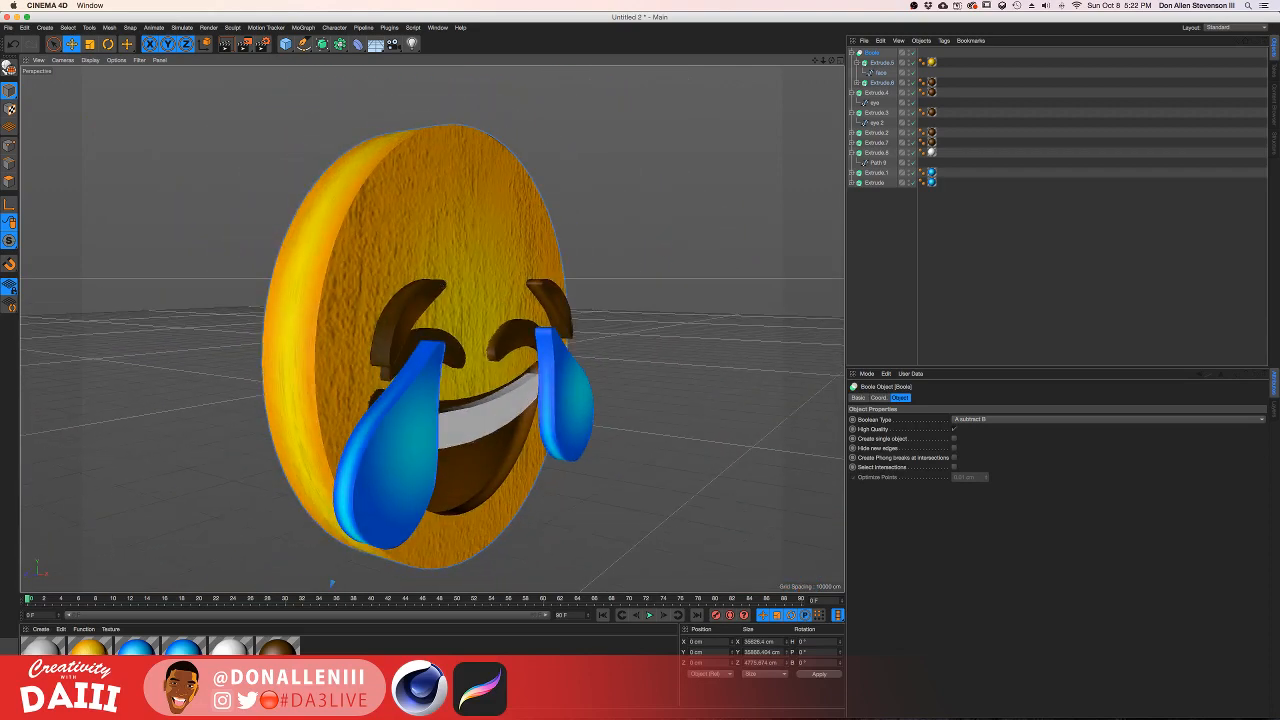
{"action": "left_click", "coordinate": [89, 649]}
{"action": "double_click", "coordinate": [89, 646]}
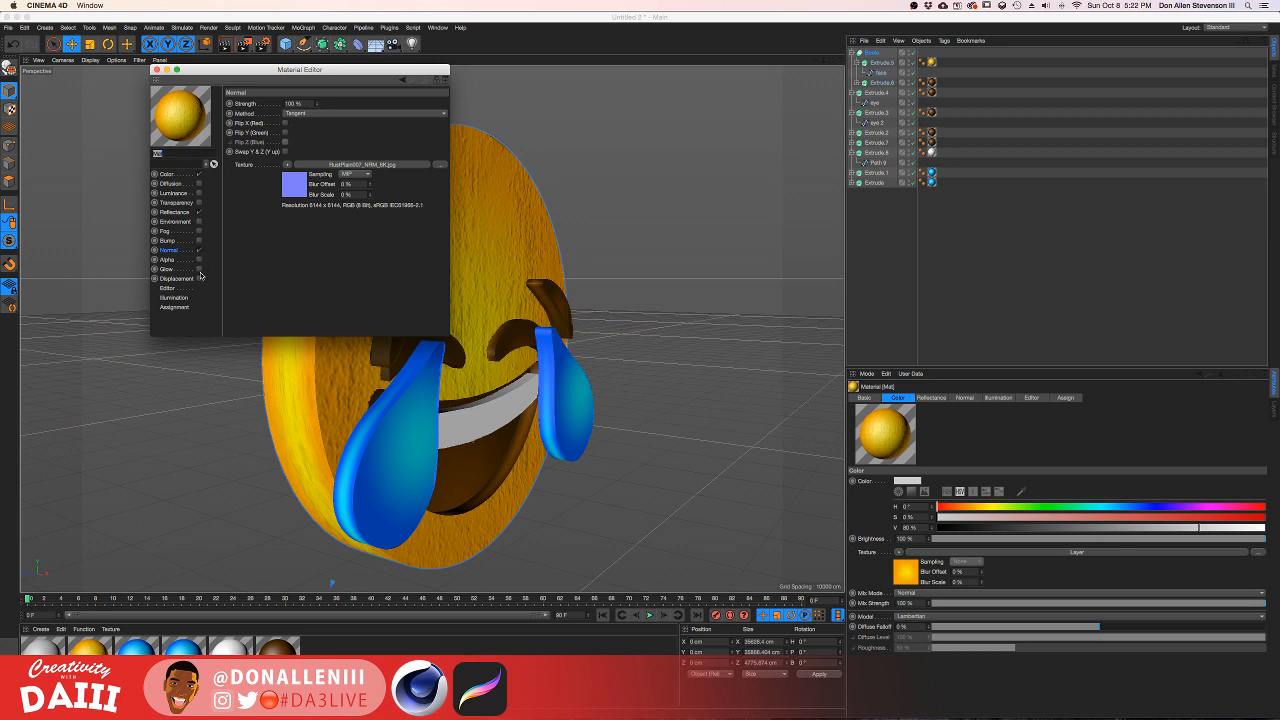
{"action": "left_click", "coordinate": [199, 278]}
{"action": "left_click", "coordinate": [262, 139]}
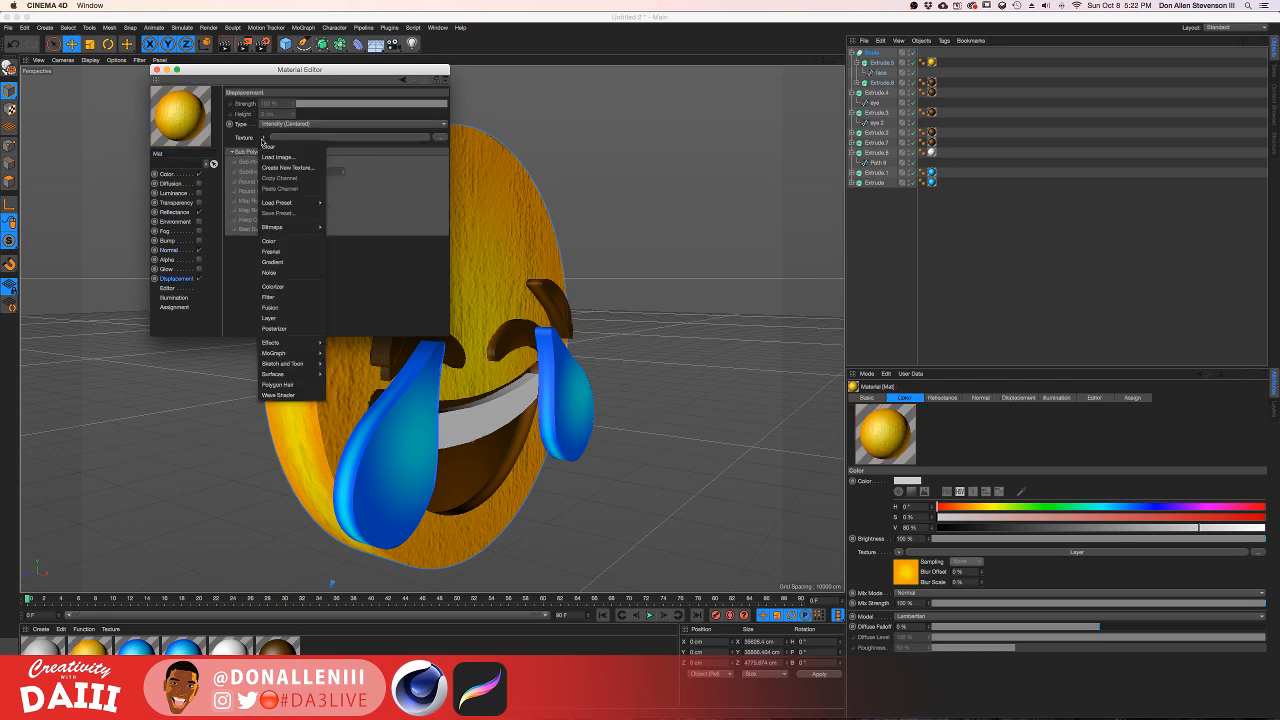
{"action": "left_click", "coordinate": [275, 158]}
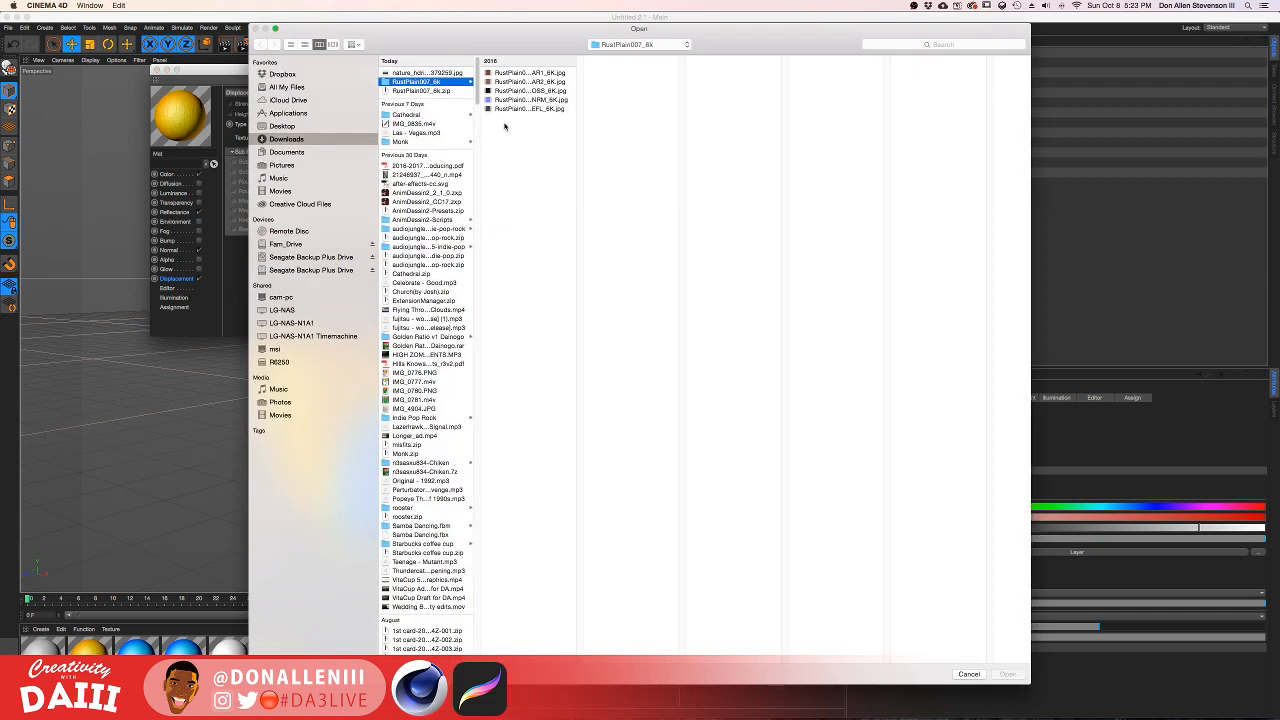
{"action": "left_click", "coordinate": [968, 674]}
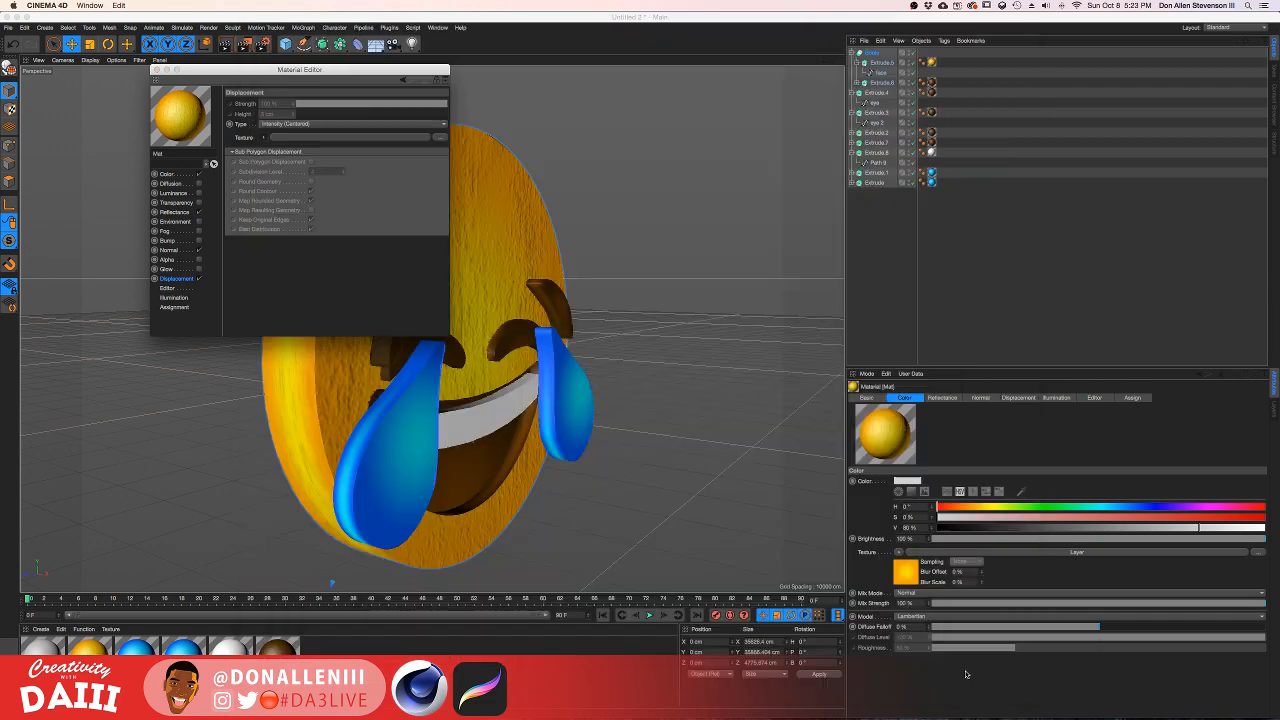
Step: Enable the yellow face material's Bump channel, load RustPlain007_GLOSS_6K.jpg with a copy at the project location, and close the material
{"action": "left_click", "coordinate": [199, 241]}
{"action": "left_click", "coordinate": [267, 128]}
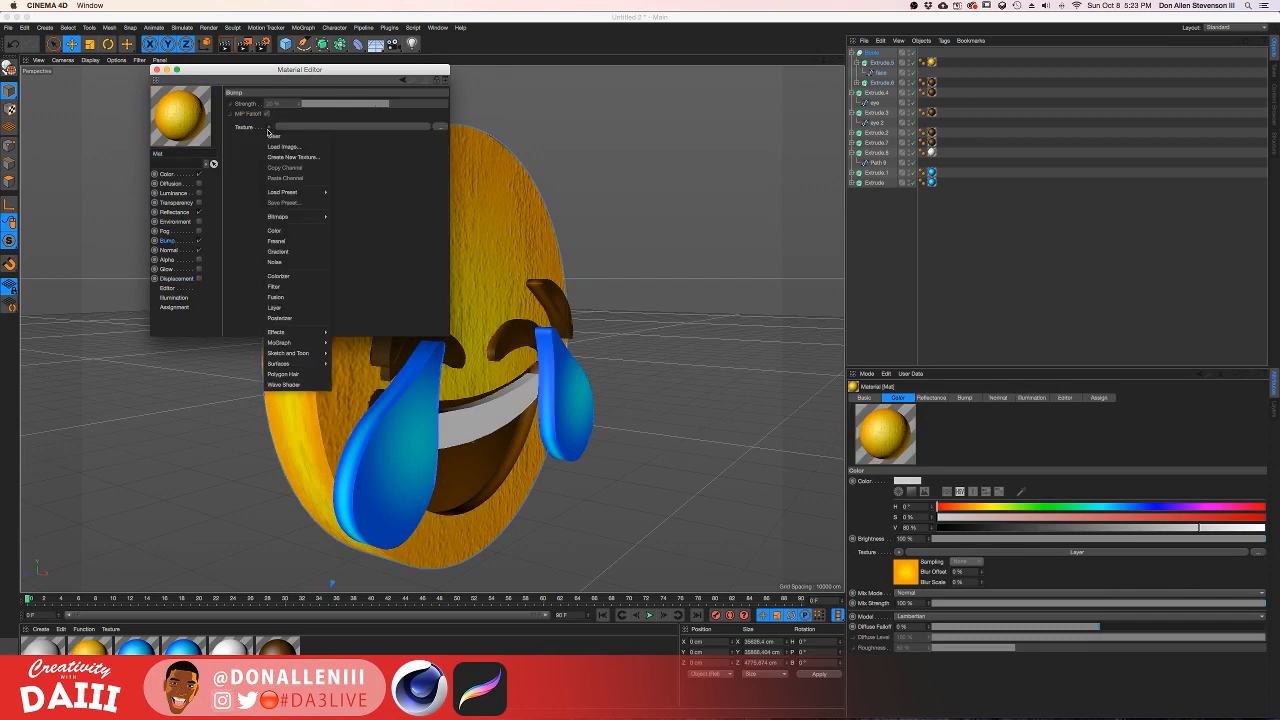
{"action": "mouse_move", "coordinate": [302, 196]}
{"action": "left_click", "coordinate": [308, 196]}
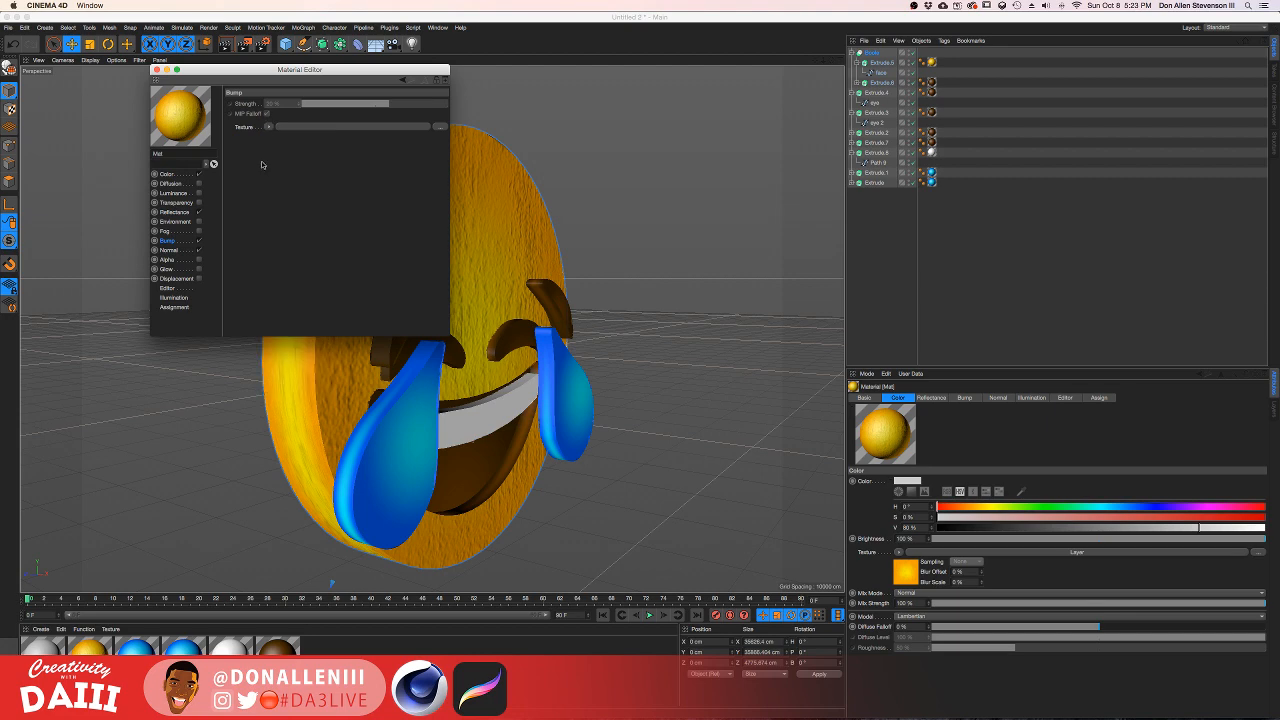
{"action": "left_click", "coordinate": [269, 128]}
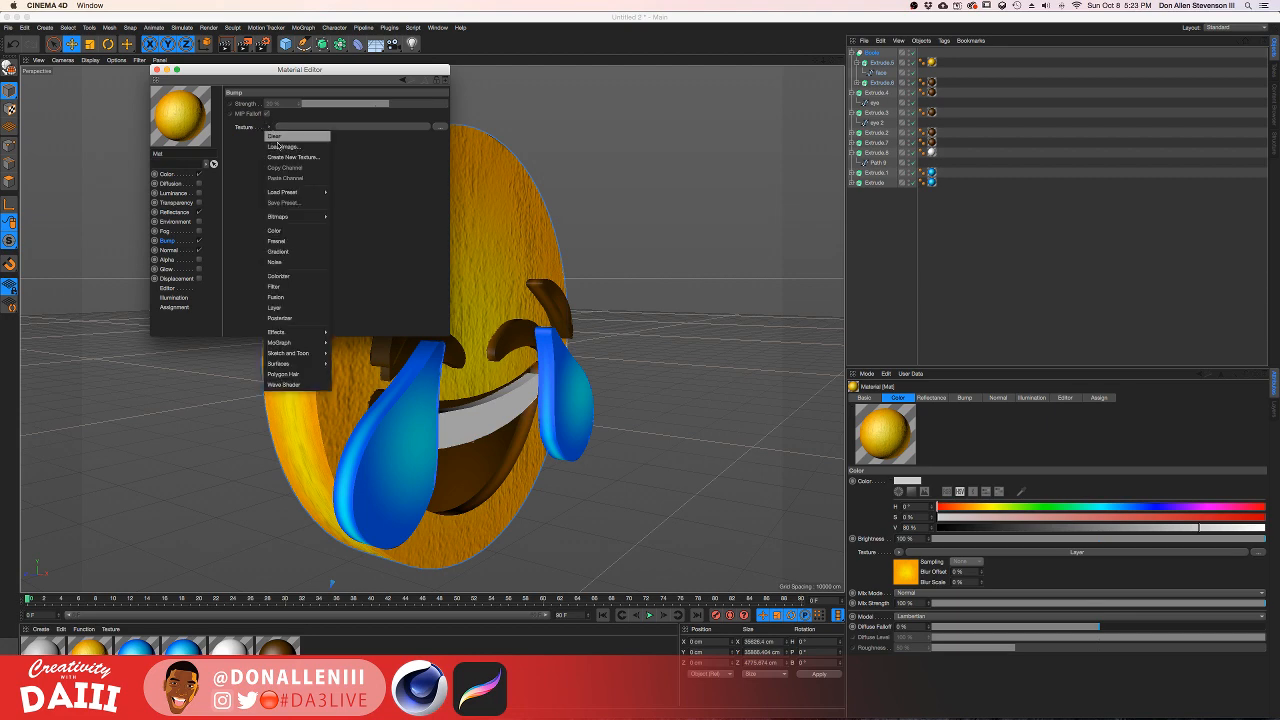
{"action": "left_click", "coordinate": [280, 140]}
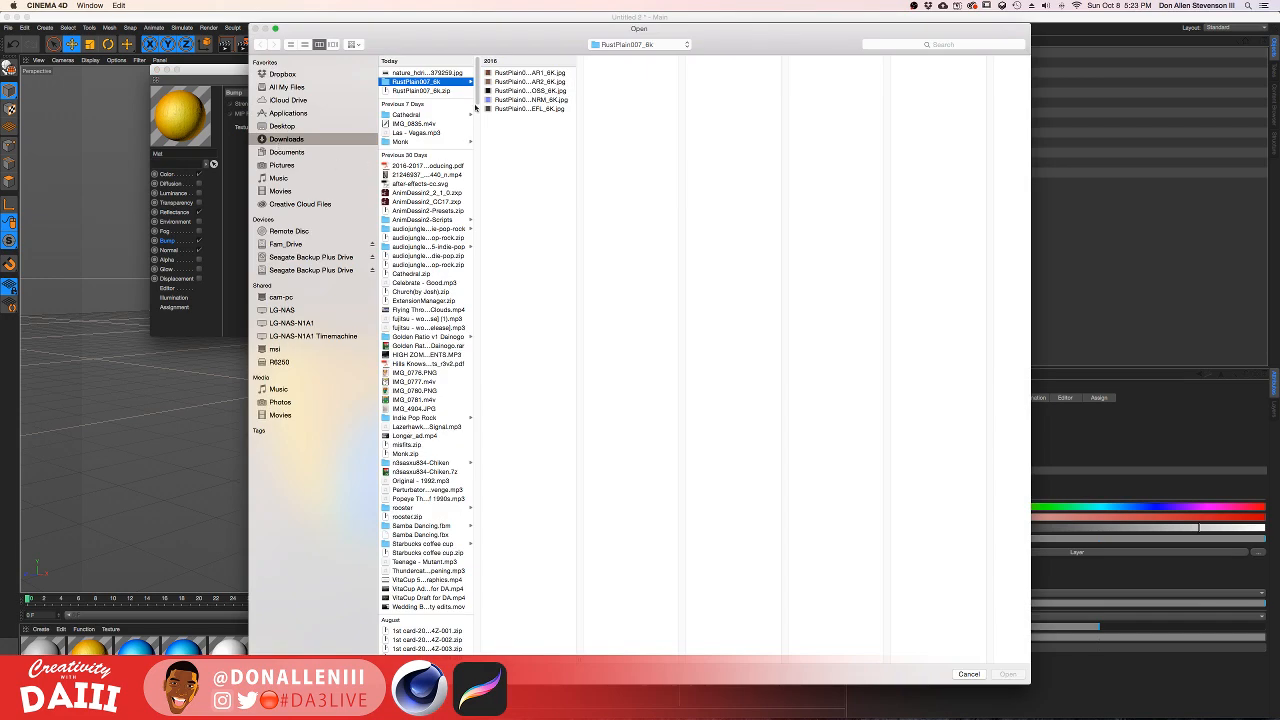
{"action": "left_click", "coordinate": [540, 82]}
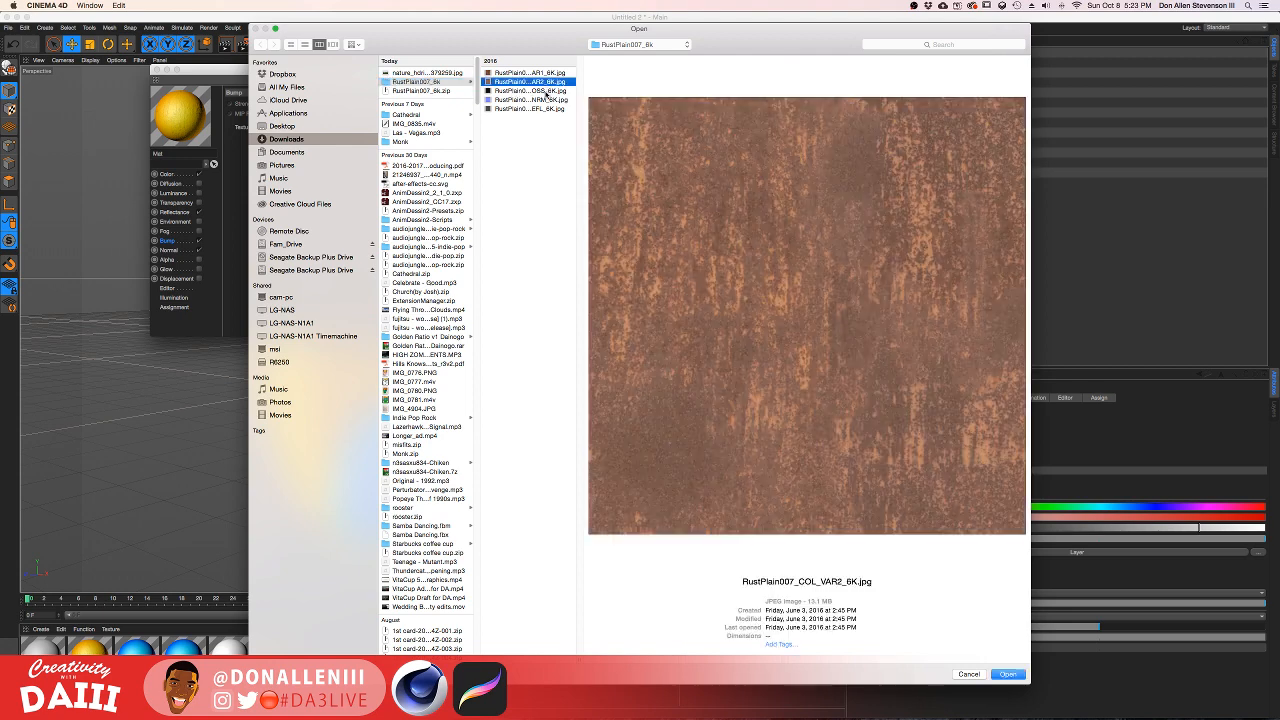
{"action": "left_click", "coordinate": [540, 90]}
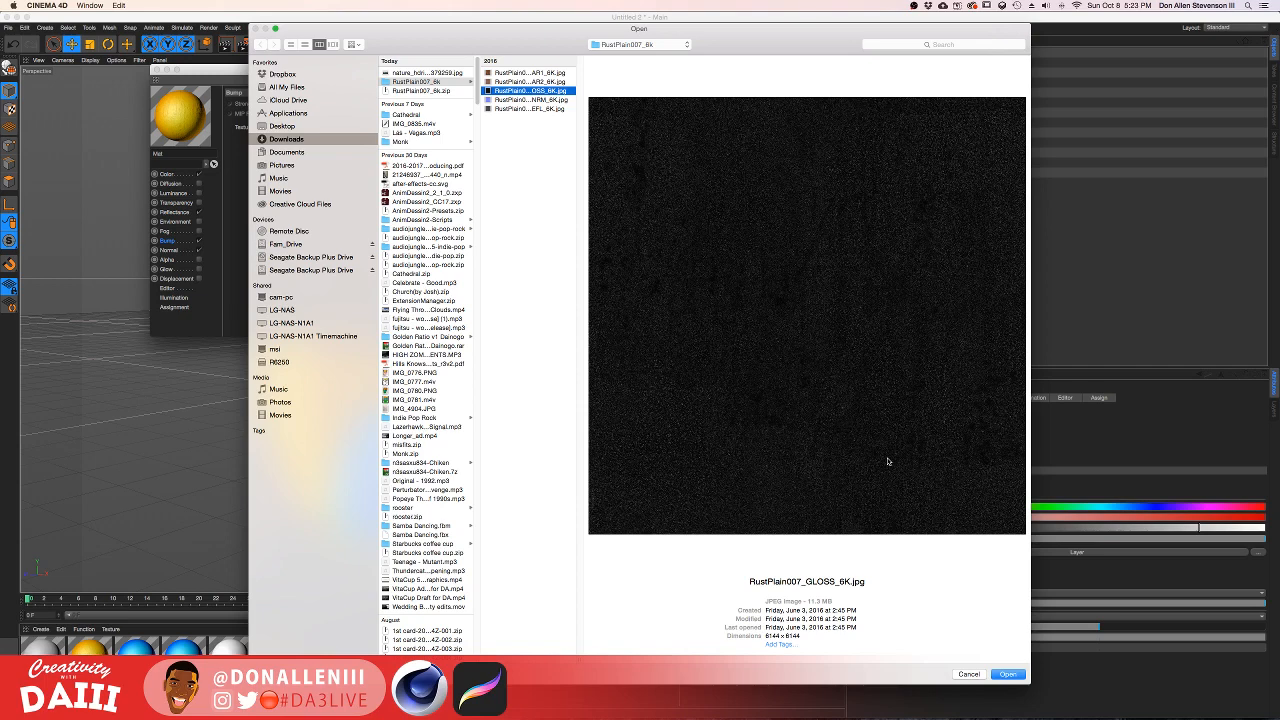
{"action": "left_click", "coordinate": [1019, 676]}
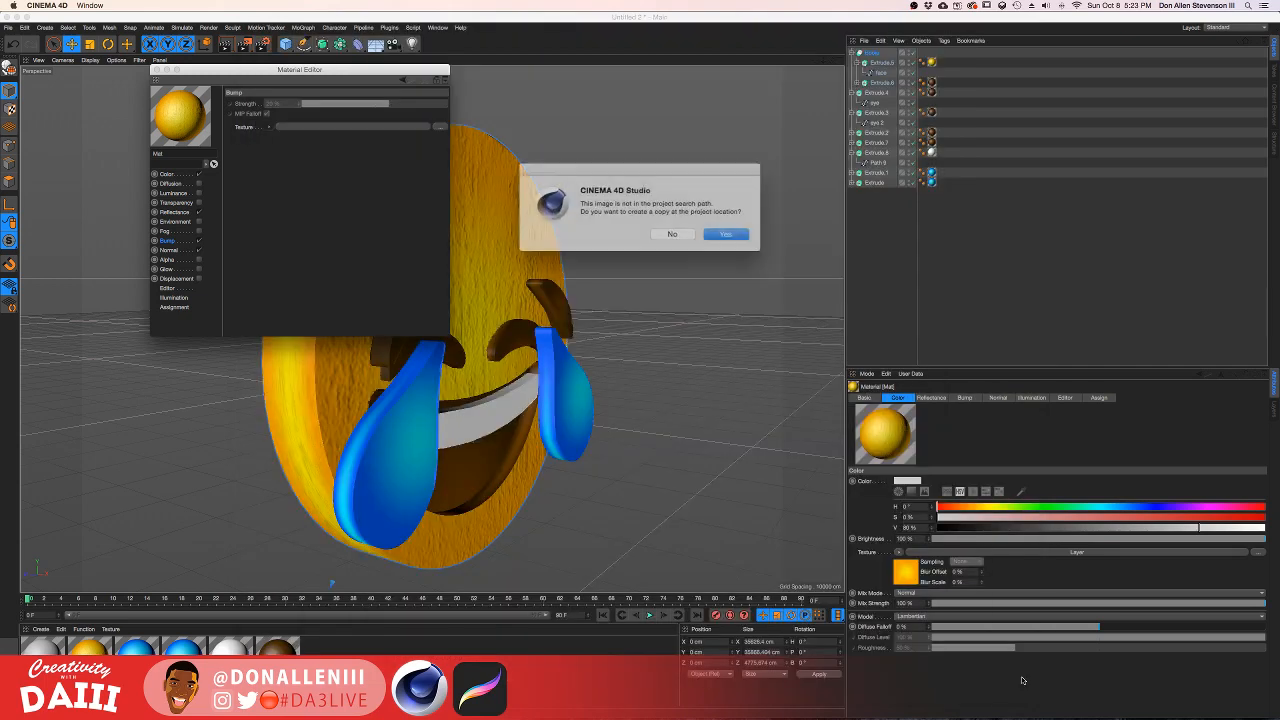
{"action": "left_click", "coordinate": [714, 231]}
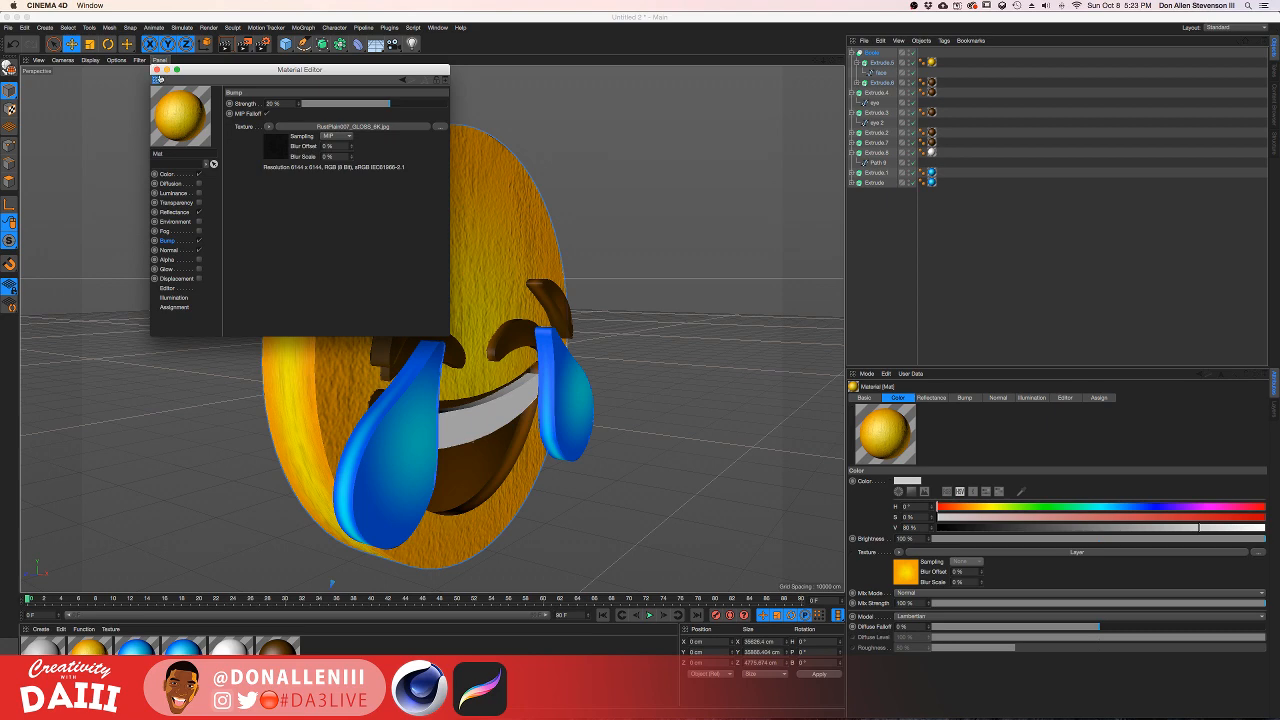
{"action": "left_click", "coordinate": [157, 70]}
{"action": "left_click", "coordinate": [157, 71]}
{"action": "left_click", "coordinate": [157, 71]}
Step: Render the emoji from a tilted low angle and examine its surface relief from the front and side
{"action": "left_click_drag", "start_coordinate": [530, 340], "coordinate": [450, 280], "text": "alt"}
{"action": "middle_click_drag", "start_coordinate": [450, 280], "coordinate": [414, 220], "text": "alt"}
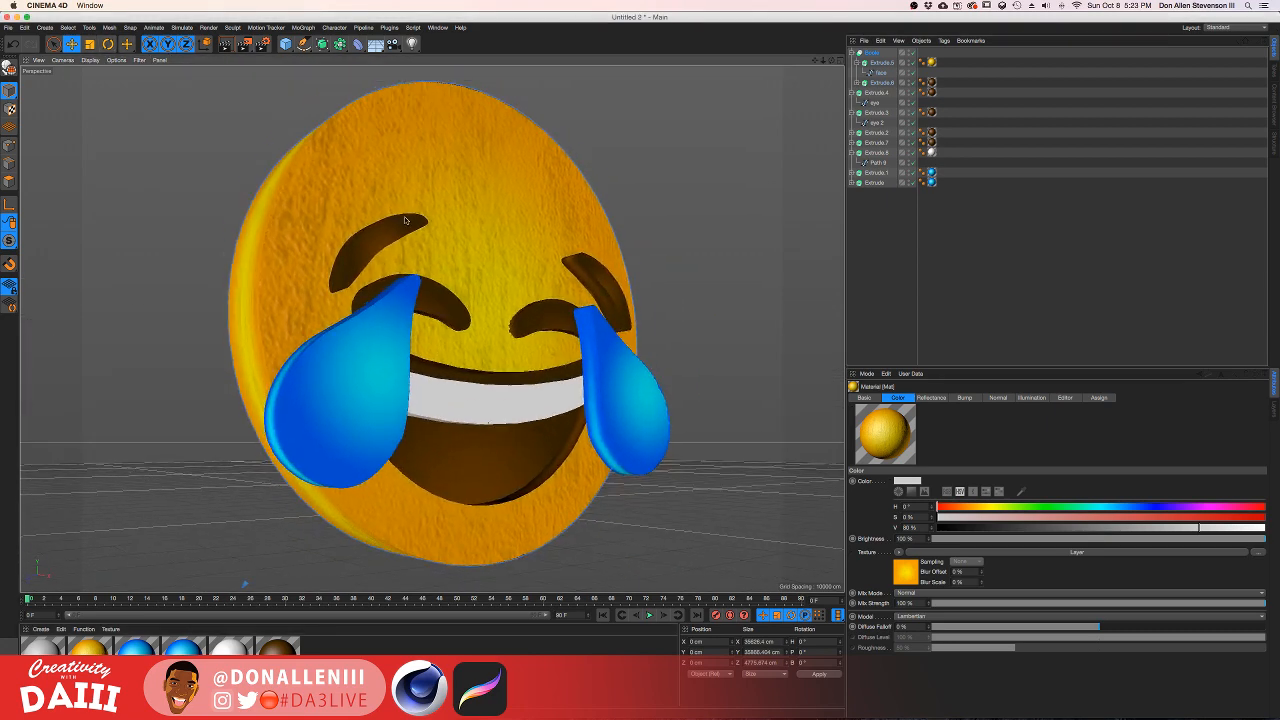
{"action": "left_click_drag", "start_coordinate": [441, 213], "coordinate": [474, 211], "text": "alt"}
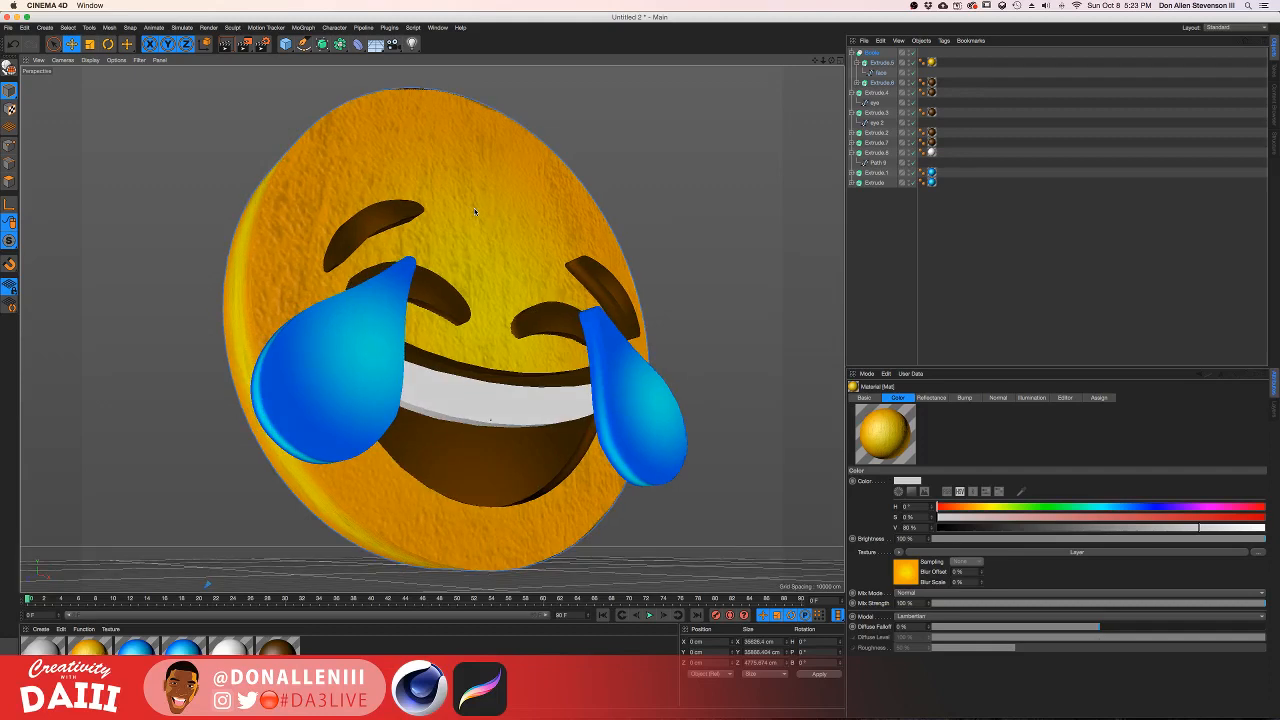
{"action": "key", "text": "super+r"}
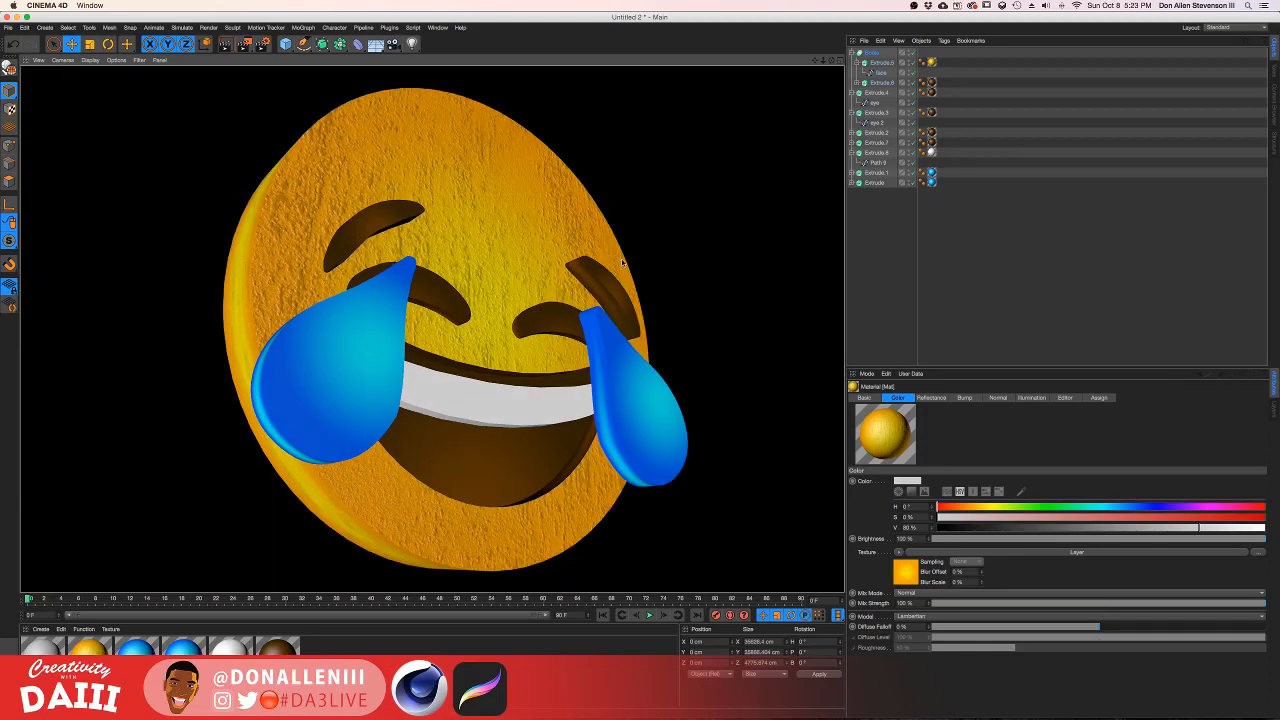
{"action": "left_click_drag", "start_coordinate": [620, 262], "coordinate": [495, 269], "text": "alt"}
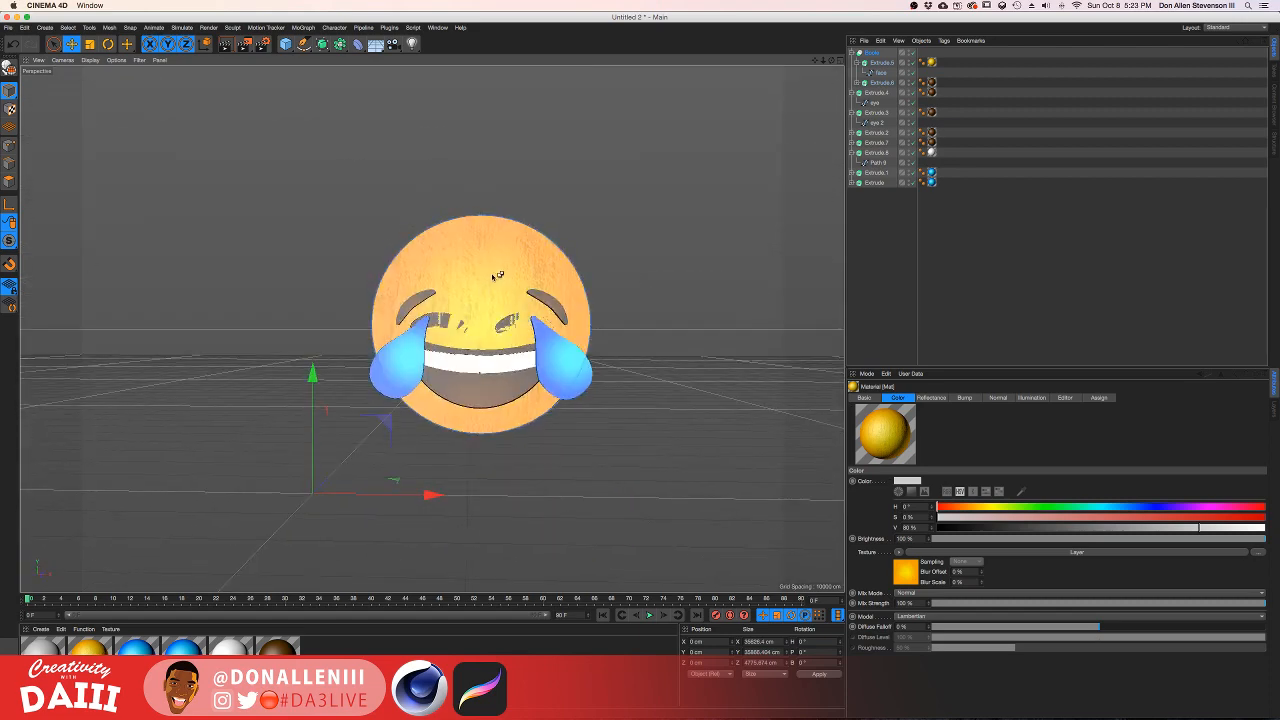
{"action": "key", "text": "super+r"}
{"action": "left_click", "coordinate": [492, 276]}
{"action": "scroll", "coordinate": [492, 277], "scroll_direction": "up", "scroll_amount": 5}
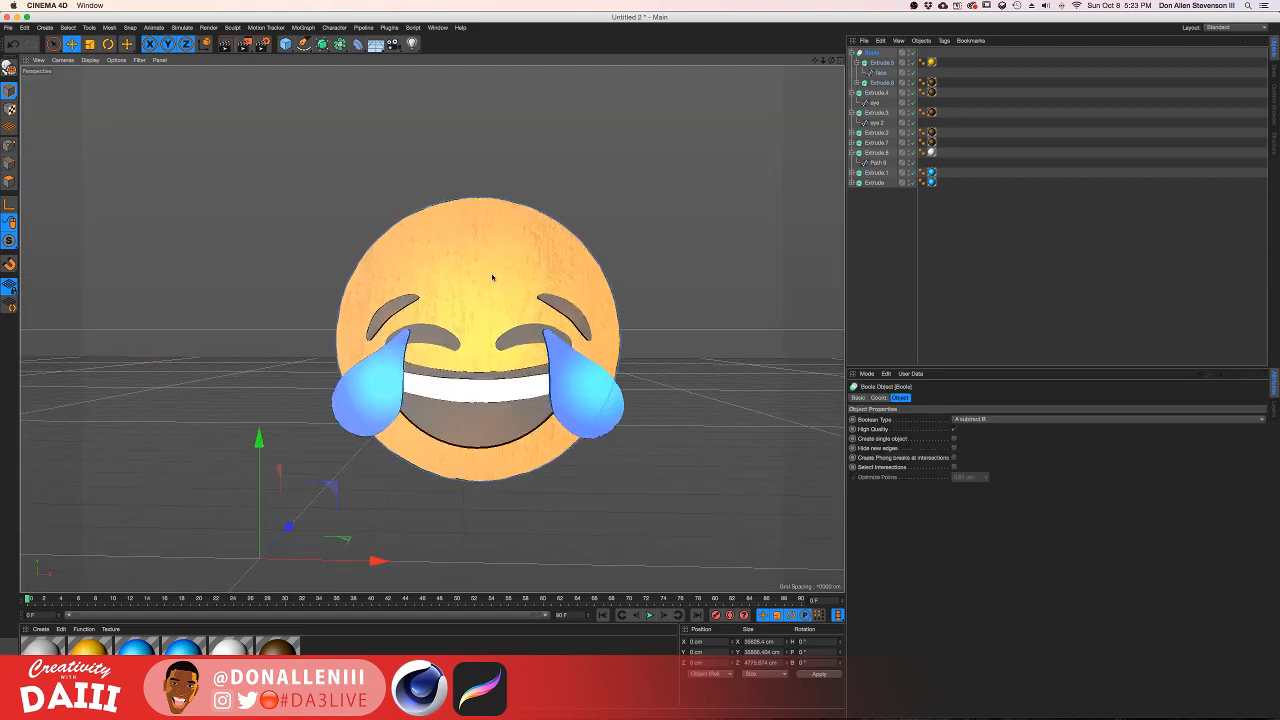
{"action": "scroll", "coordinate": [394, 146], "scroll_direction": "down", "scroll_amount": 2}
{"action": "left_click_drag", "start_coordinate": [424, 253], "coordinate": [512, 261], "text": "alt"}
Step: Switch to Chrome and bring up the Rust Plain 007 texture page on Poliigon
{"action": "key", "text": "ctrl+Up"}
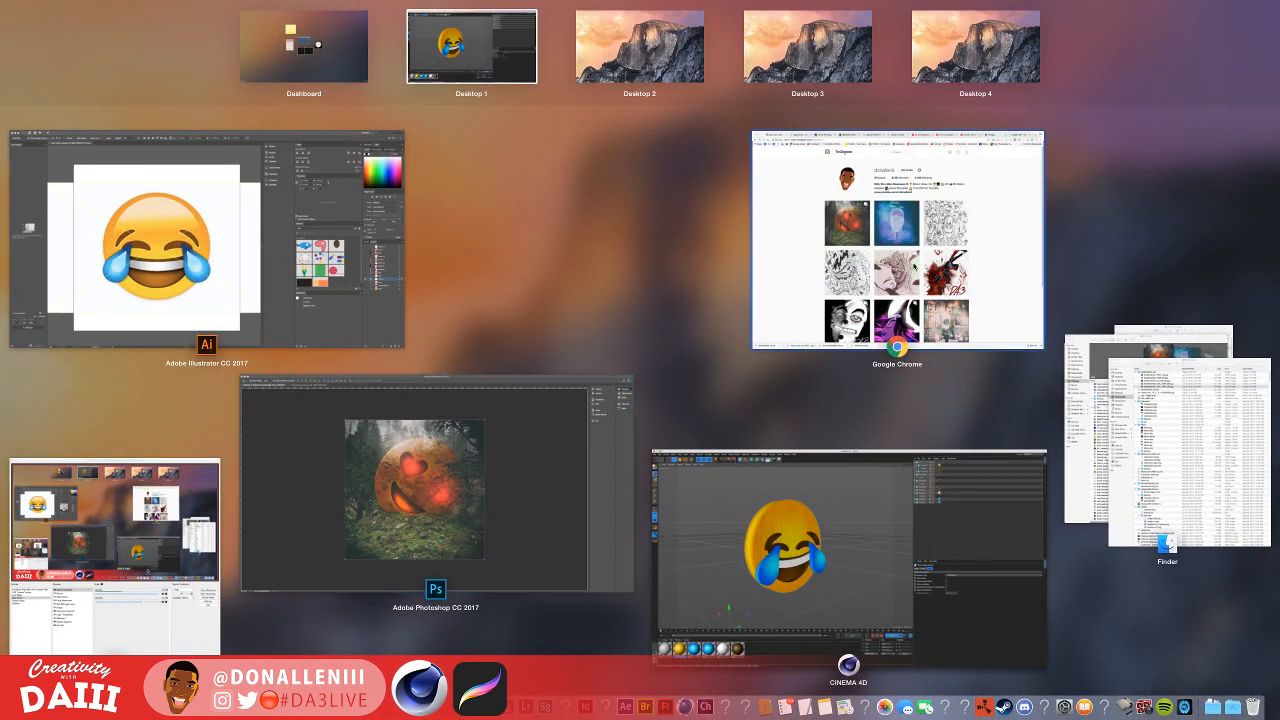
{"action": "left_click", "coordinate": [927, 205]}
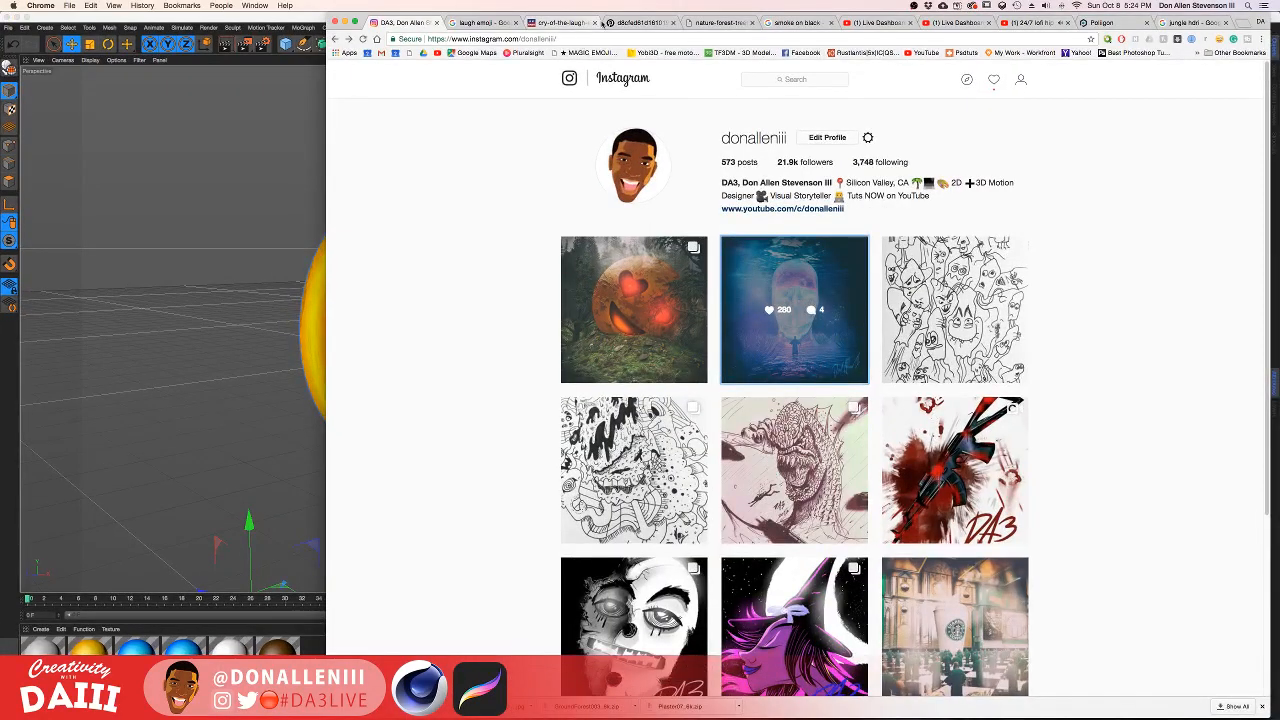
{"action": "left_click", "coordinate": [1106, 23]}
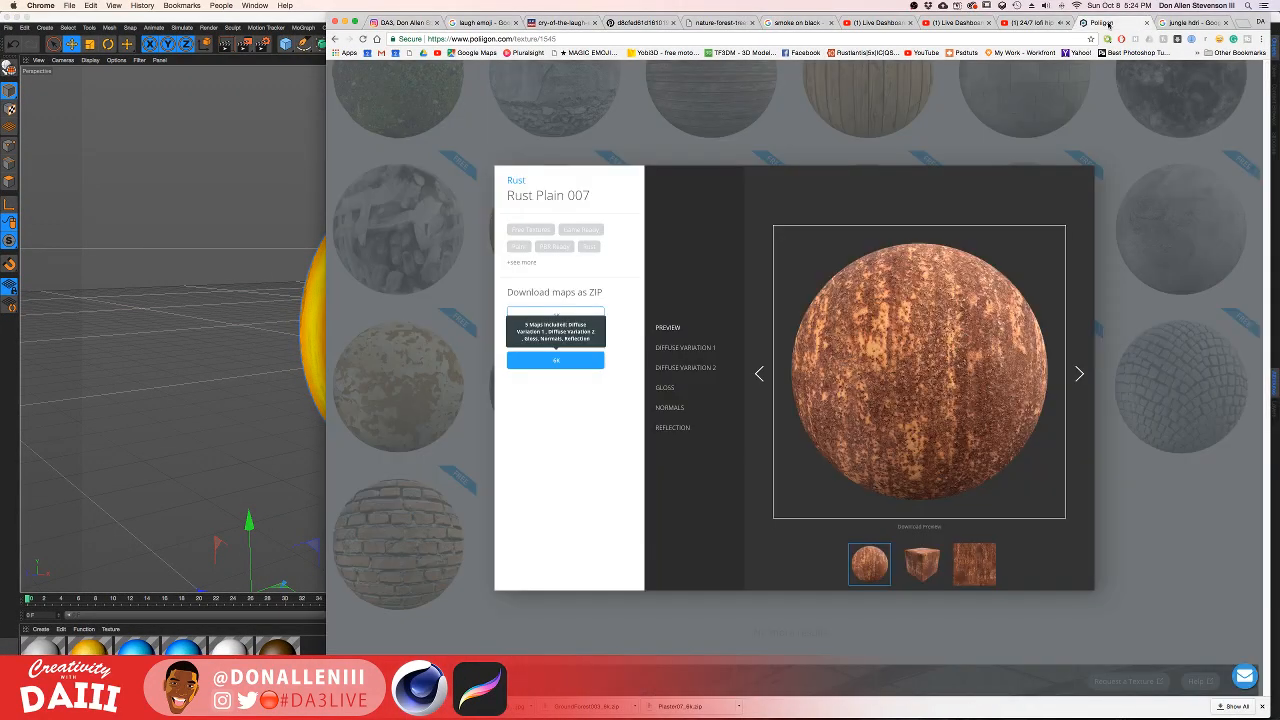
Step: Leave the Rust Plain 007 details and browse Poliigon's free textures for another weathered surface
{"action": "left_click", "coordinate": [910, 84]}
{"action": "scroll", "coordinate": [586, 343], "scroll_direction": "down", "scroll_amount": 4}
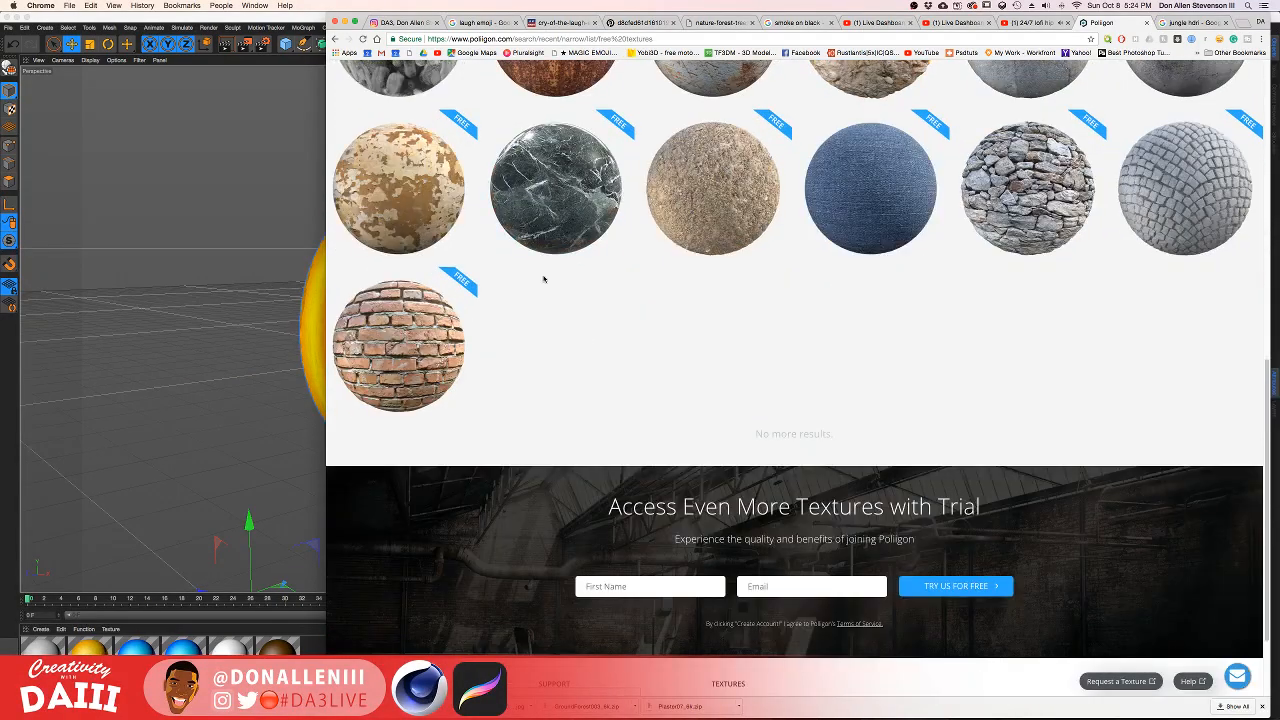
{"action": "scroll", "coordinate": [720, 200], "scroll_direction": "up", "scroll_amount": 3}
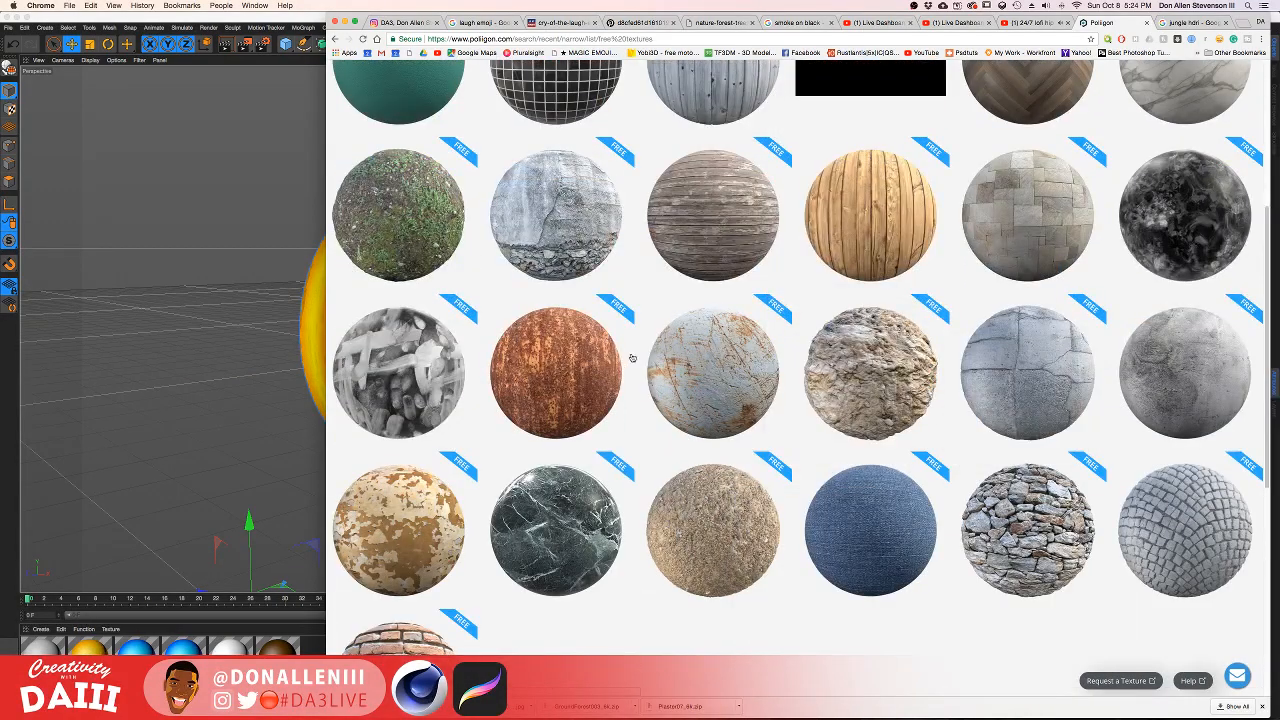
{"action": "scroll", "coordinate": [632, 358], "scroll_direction": "up", "scroll_amount": 1}
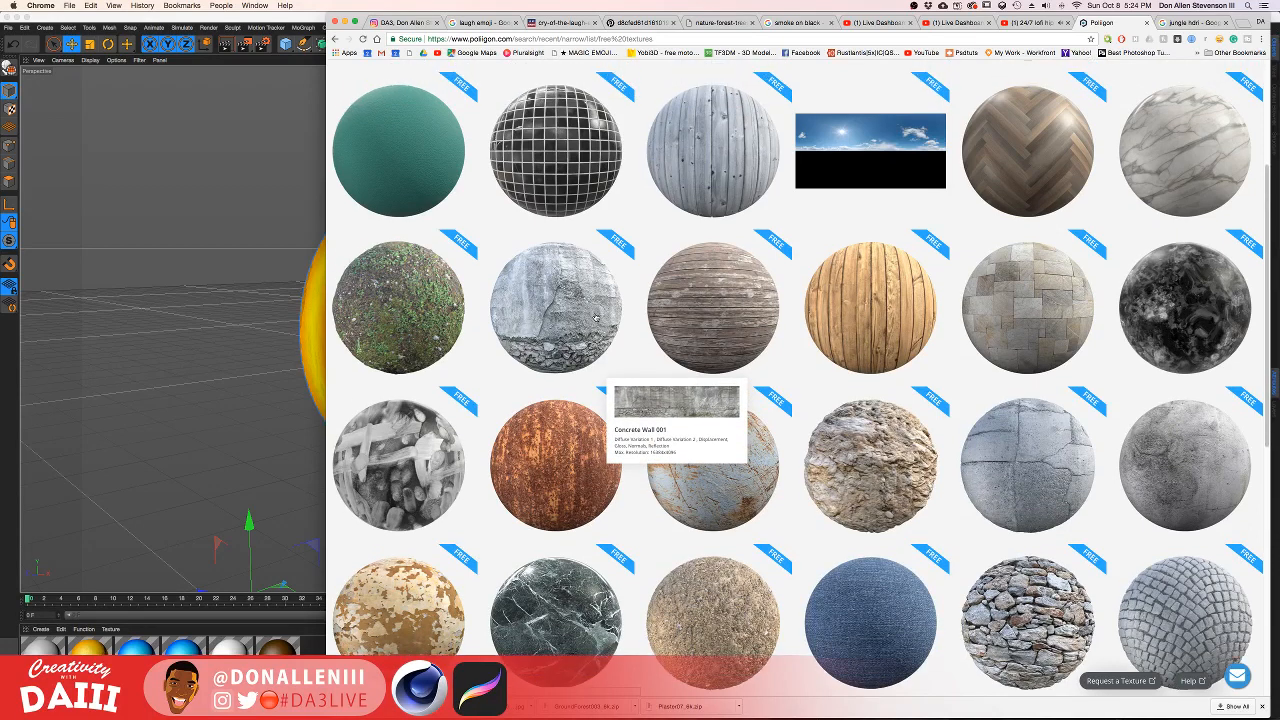
{"action": "scroll", "coordinate": [600, 300], "scroll_direction": "up", "scroll_amount": 2}
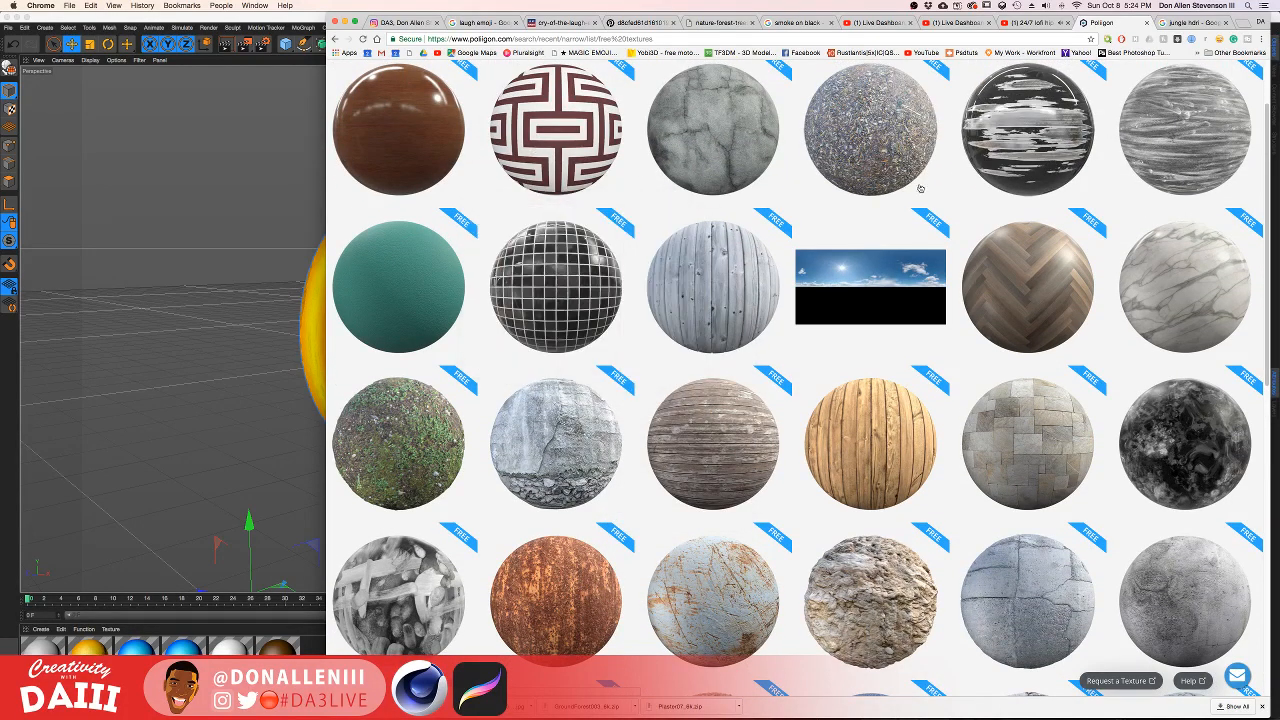
{"action": "mouse_move", "coordinate": [885, 163]}
{"action": "scroll", "coordinate": [1085, 385], "scroll_direction": "down", "scroll_amount": 5}
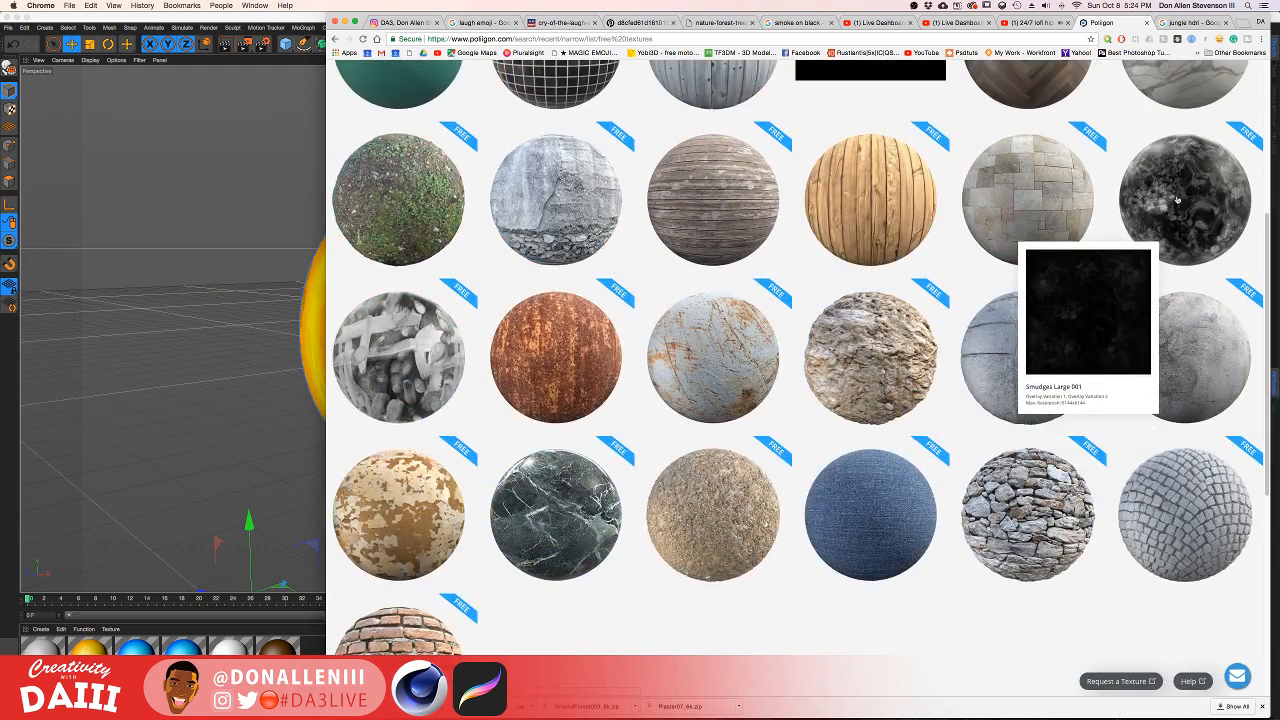
{"action": "mouse_move", "coordinate": [976, 201]}
{"action": "mouse_move", "coordinate": [884, 347]}
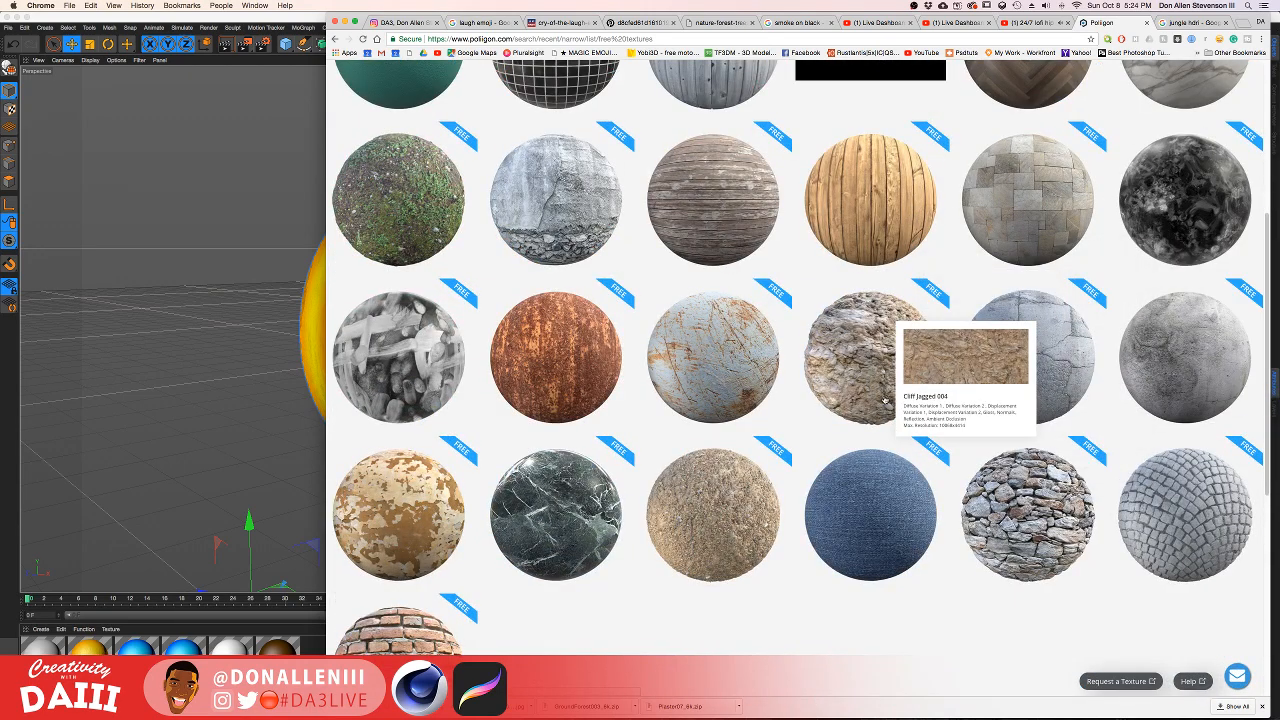
Step: Open the Rust Mixed On Paint 012 texture and download its 6K maps as a ZIP
{"action": "mouse_move", "coordinate": [682, 378]}
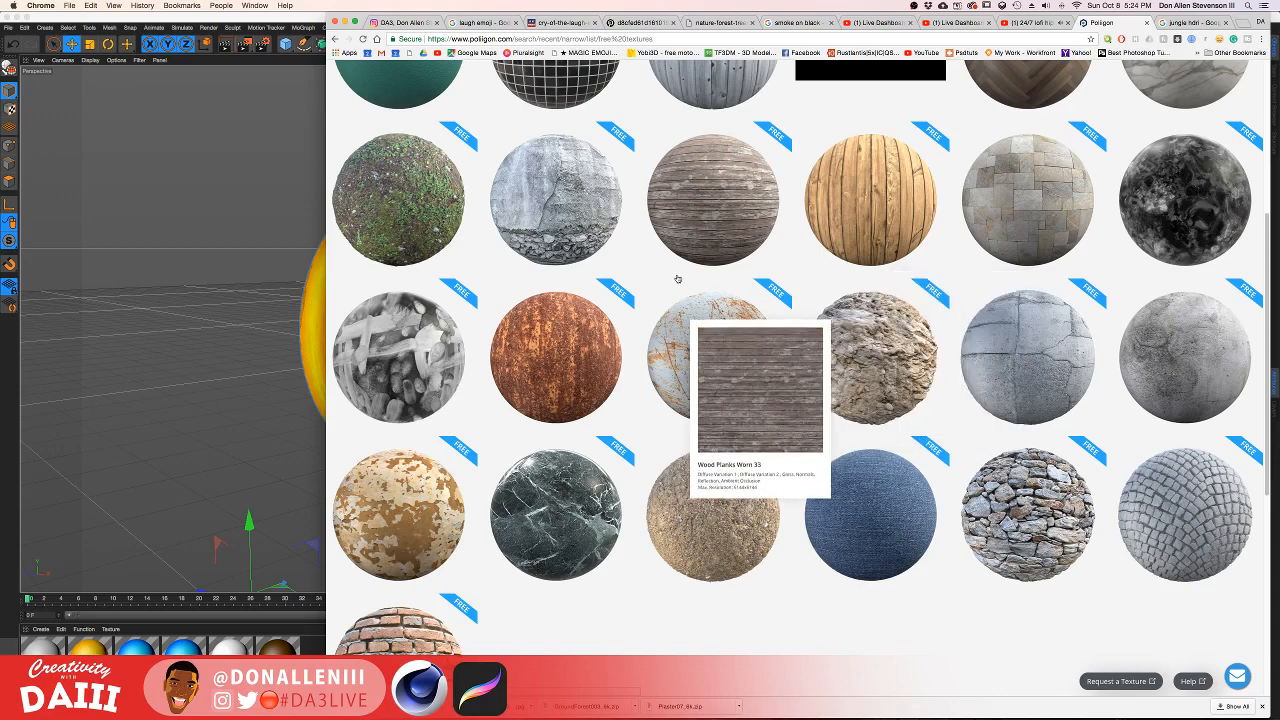
{"action": "left_click", "coordinate": [683, 377]}
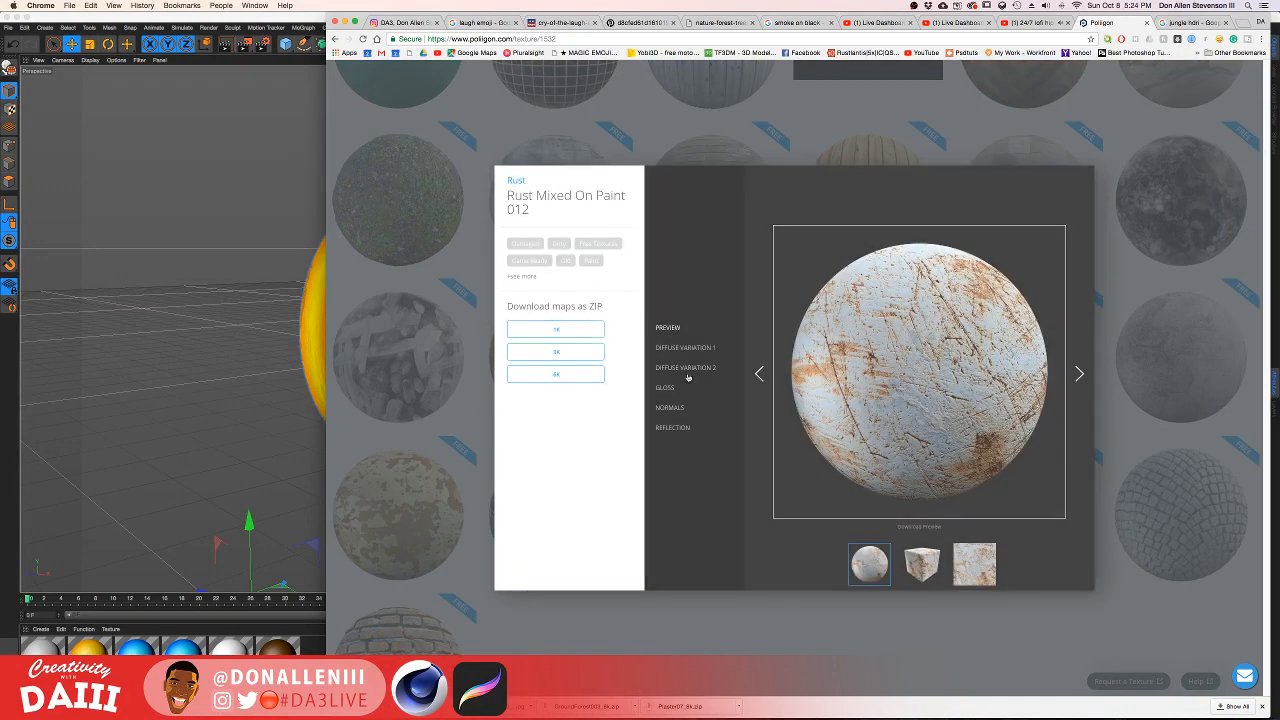
{"action": "left_click", "coordinate": [592, 377]}
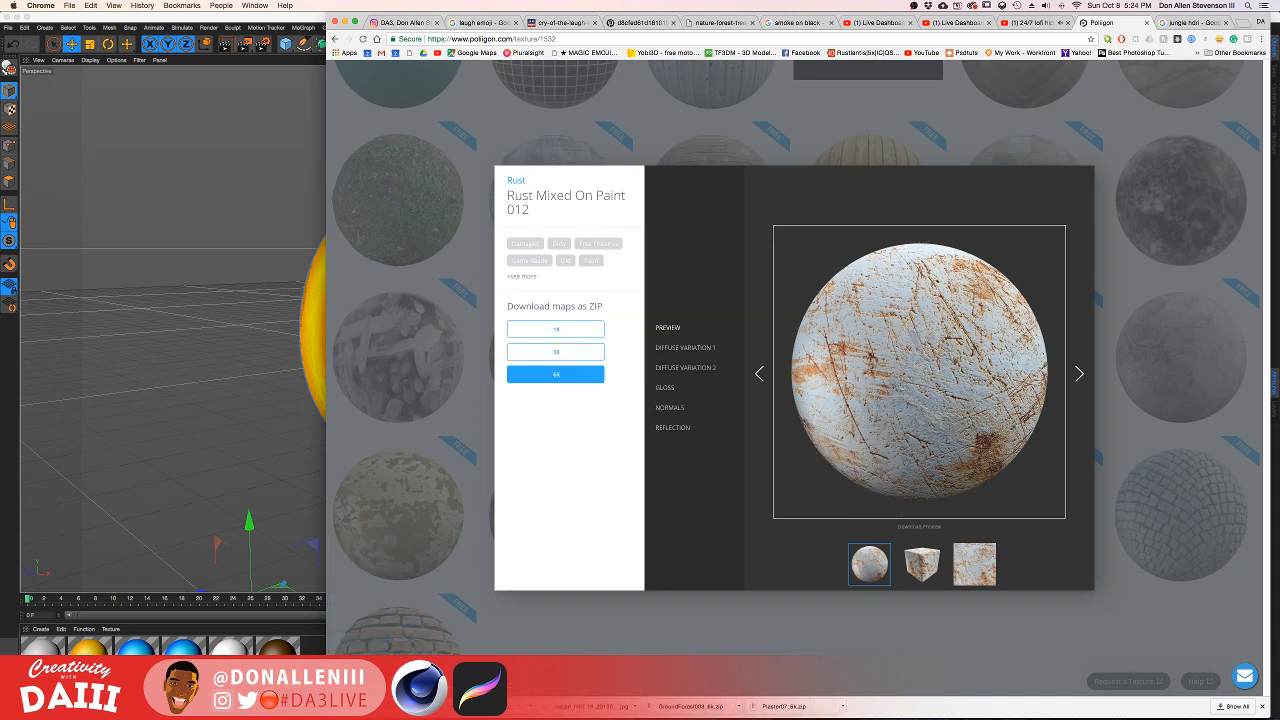
Step: Switch back to Cinema 4D, duplicate the yellow face material, and open the copy for editing
{"action": "left_click", "coordinate": [255, 466]}
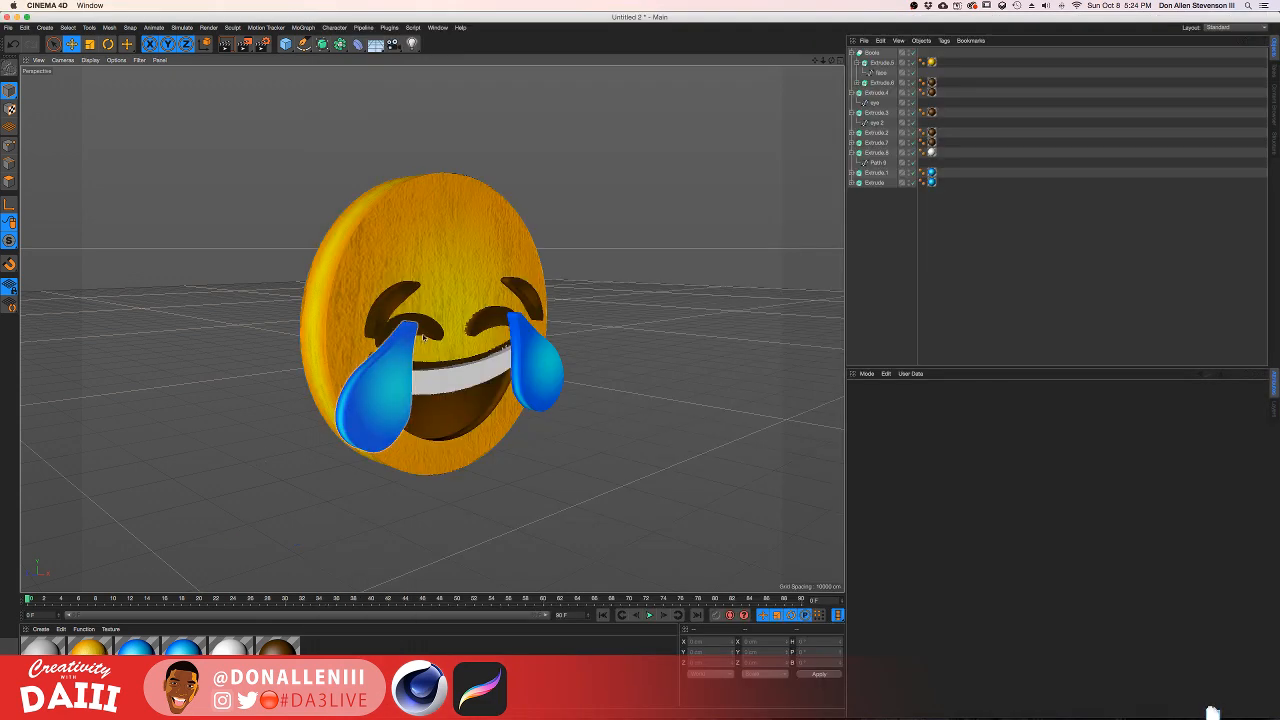
{"action": "left_click_drag", "start_coordinate": [434, 329], "coordinate": [348, 313], "text": "alt"}
{"action": "scroll", "coordinate": [348, 313], "scroll_direction": "up", "scroll_amount": 4}
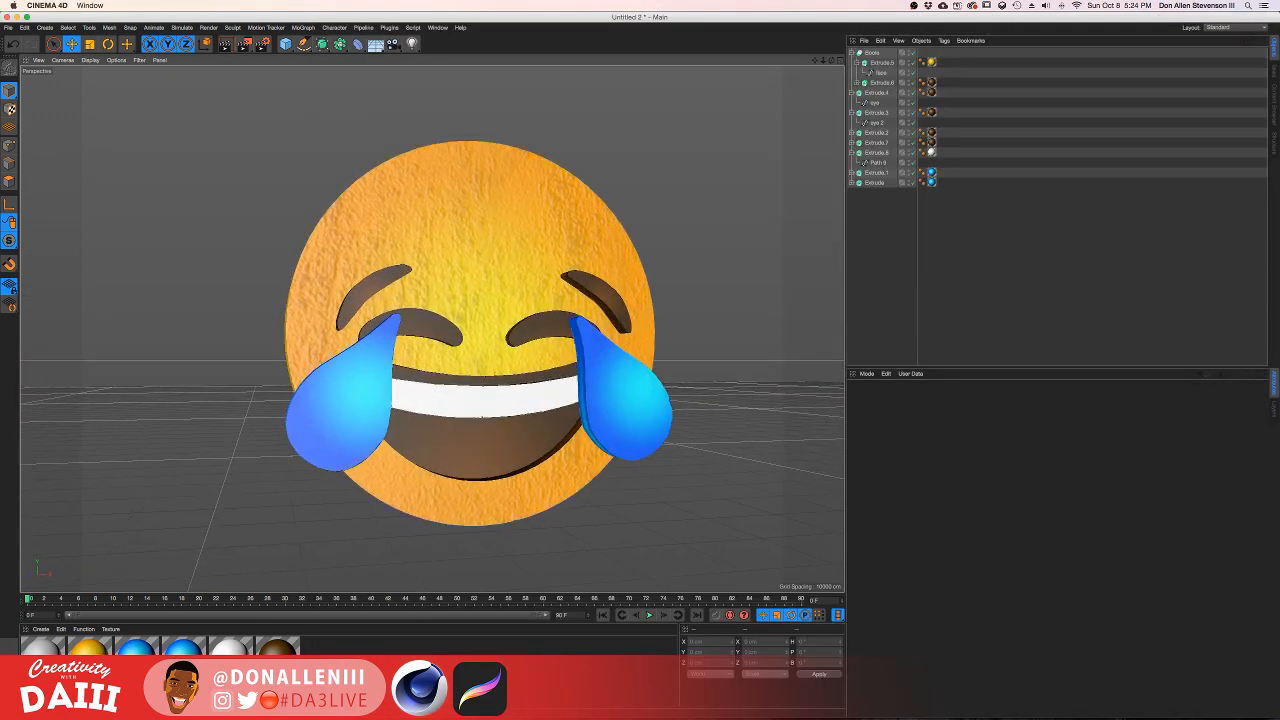
{"action": "left_click_drag", "start_coordinate": [89, 648], "coordinate": [318, 648], "text": "ctrl"}
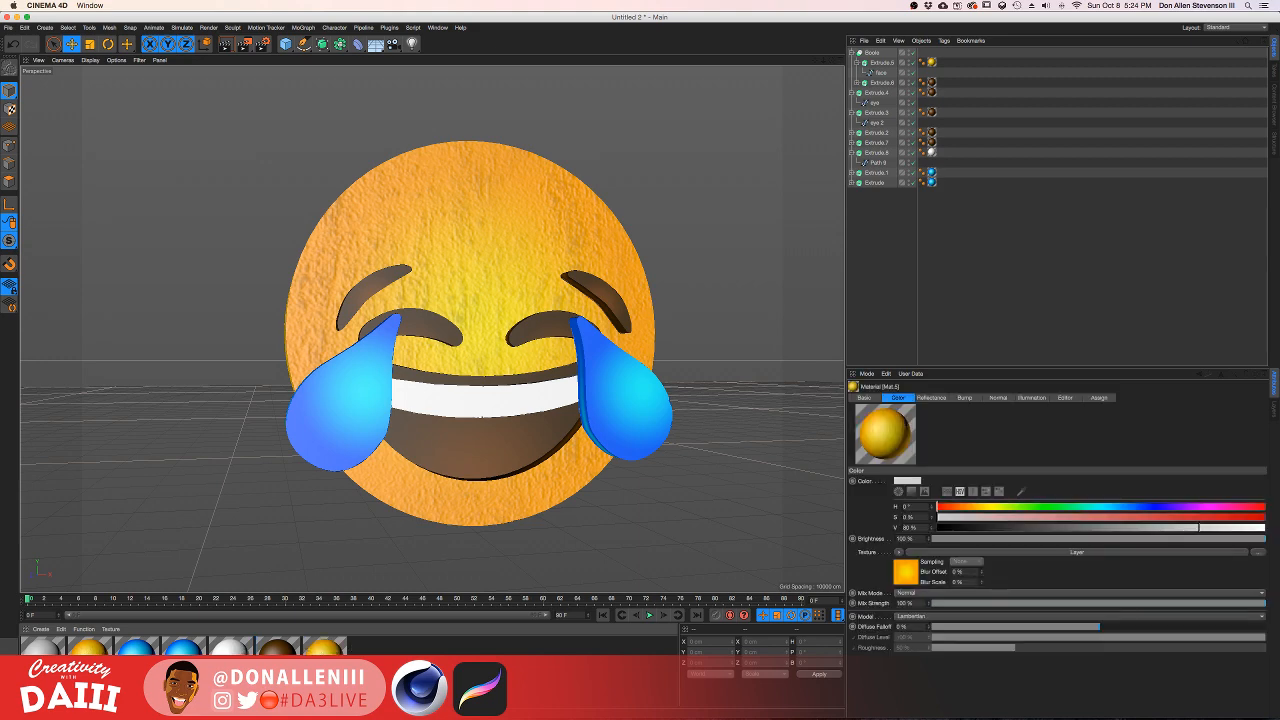
{"action": "double_click", "coordinate": [322, 650]}
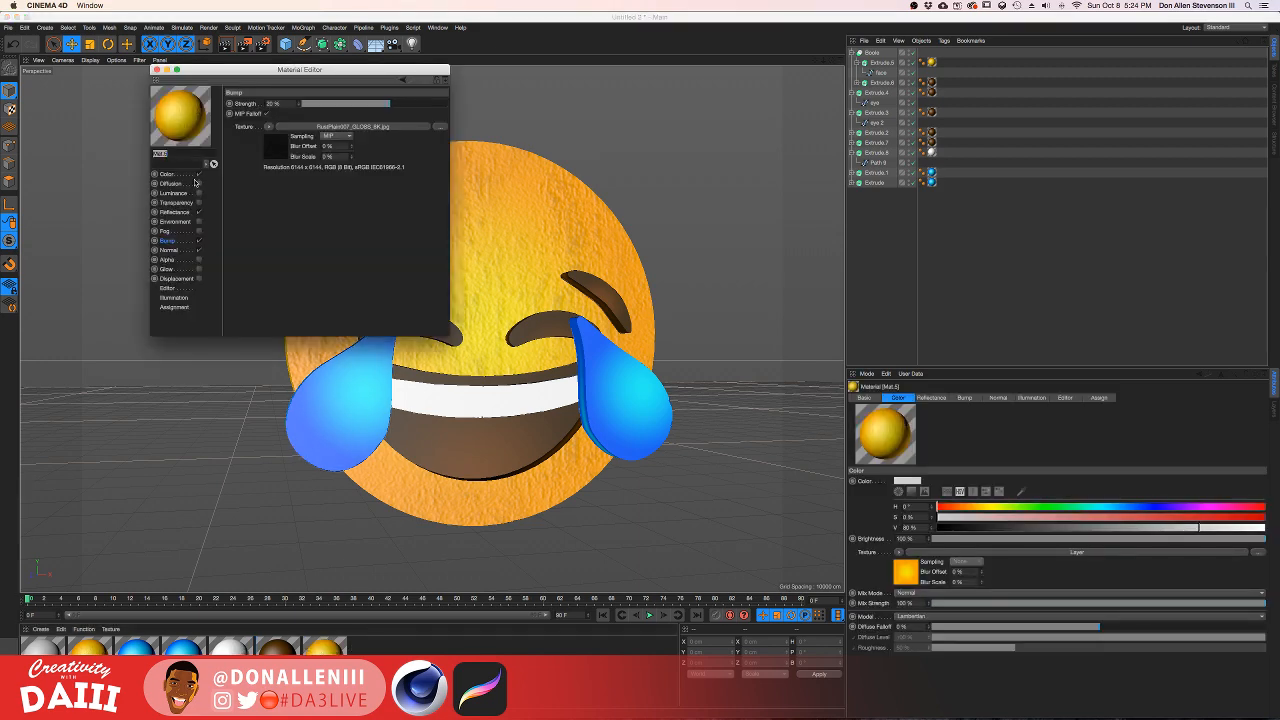
Step: Check the map files inside the downloaded RustMixedOnPaint012_6k folder in Finder, and return to Cinema 4D
{"action": "key", "text": "ctrl+Up"}
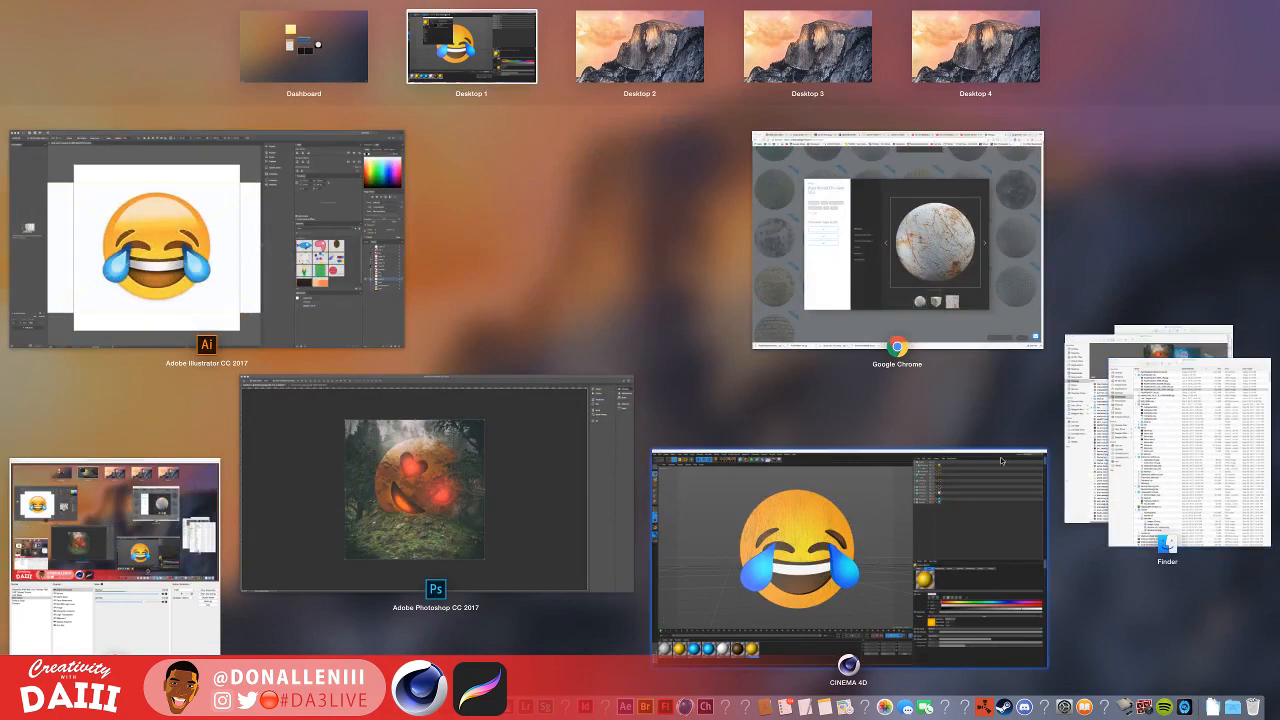
{"action": "left_click", "coordinate": [826, 294]}
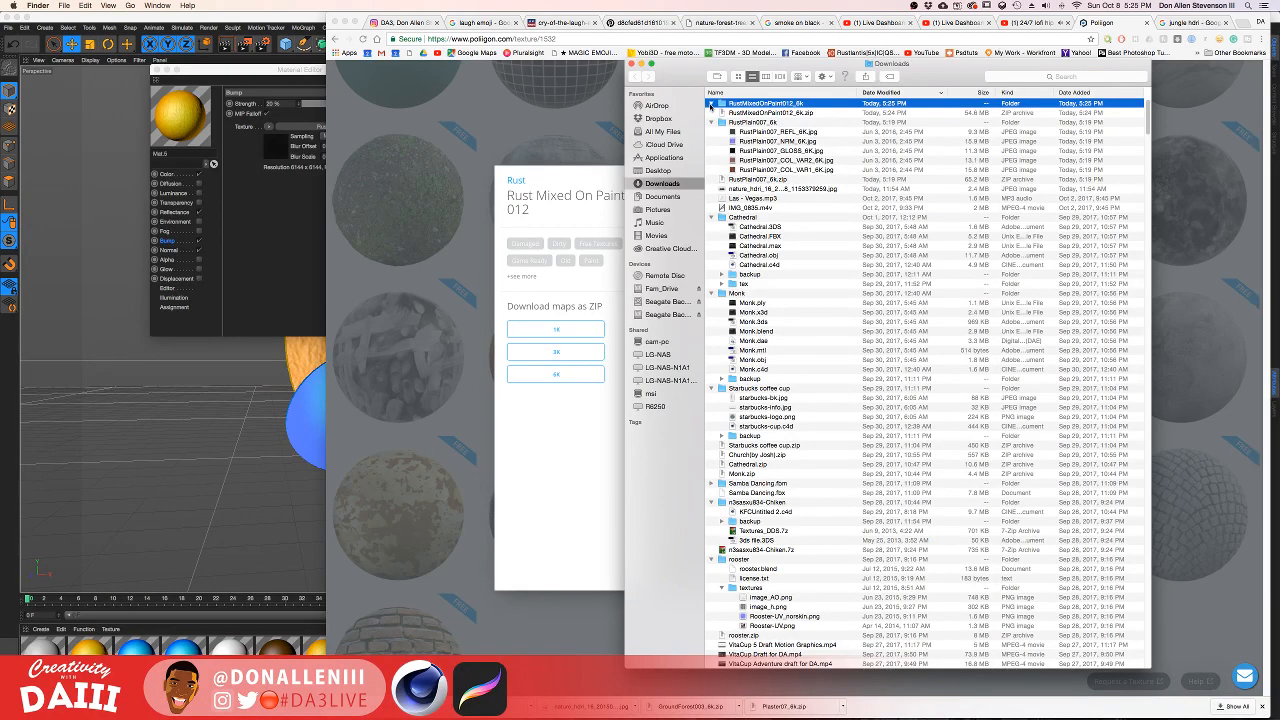
{"action": "left_click", "coordinate": [711, 104]}
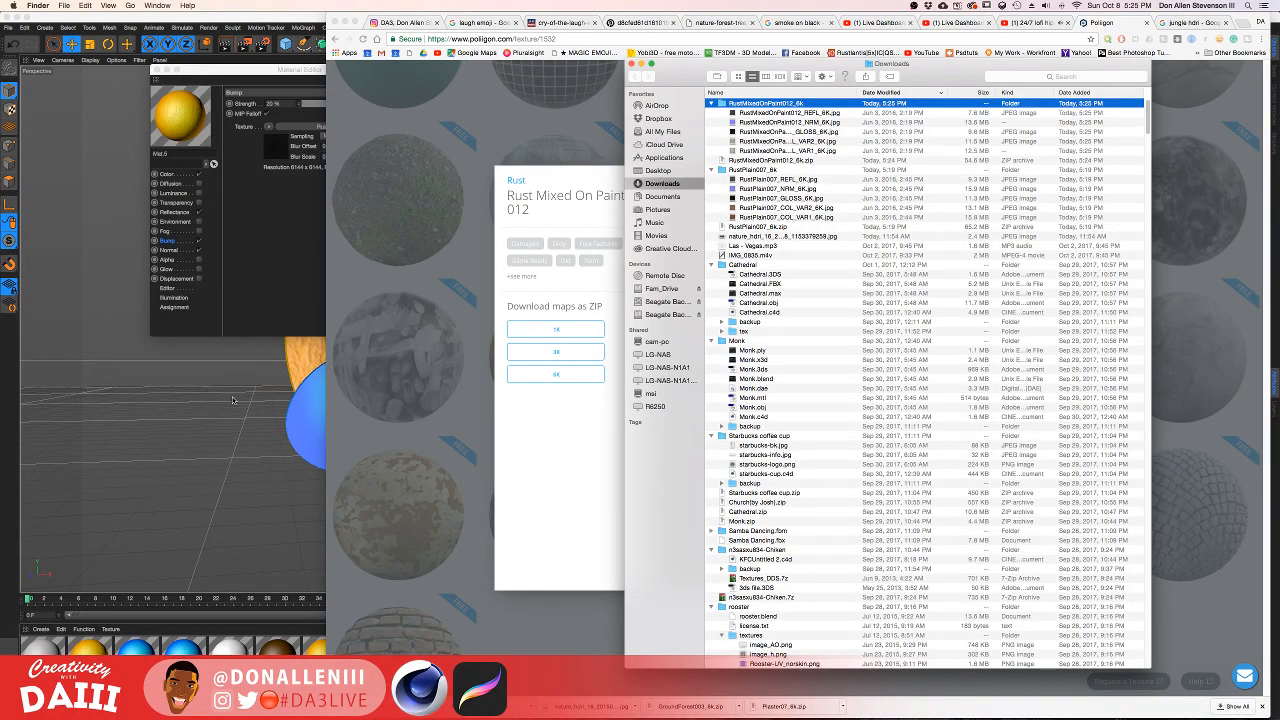
{"action": "left_click", "coordinate": [188, 475]}
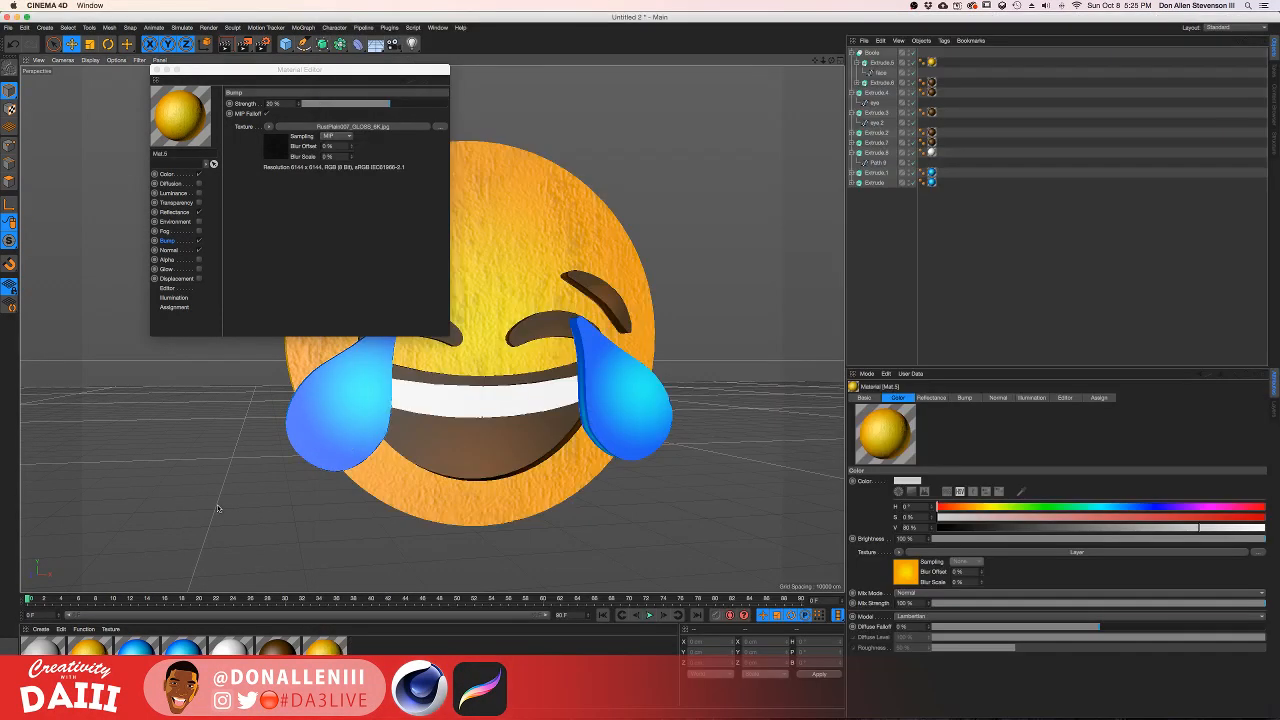
Step: In the copied material's Color layers, add RustMixedOnPaint012_COL_VAR1_6K.jpg with a copy at the project location, and delete the RustPlain007 color layer
{"action": "left_click", "coordinate": [166, 175]}
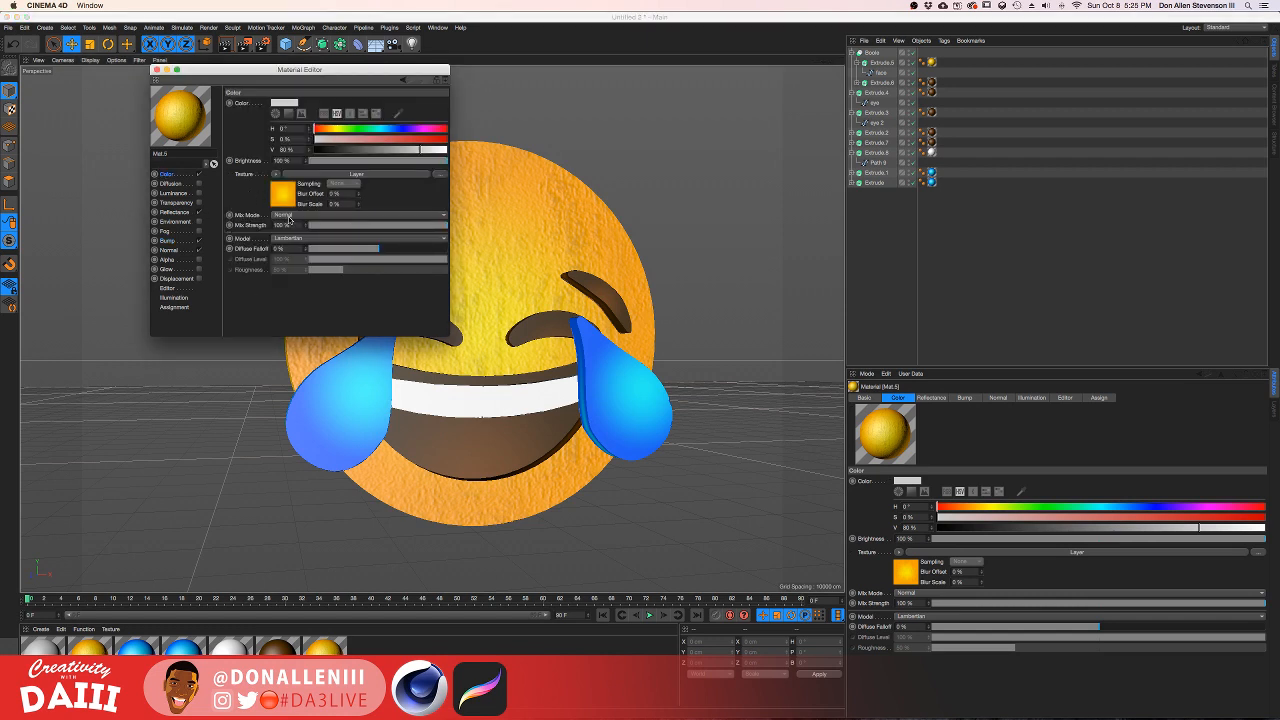
{"action": "left_click", "coordinate": [283, 197]}
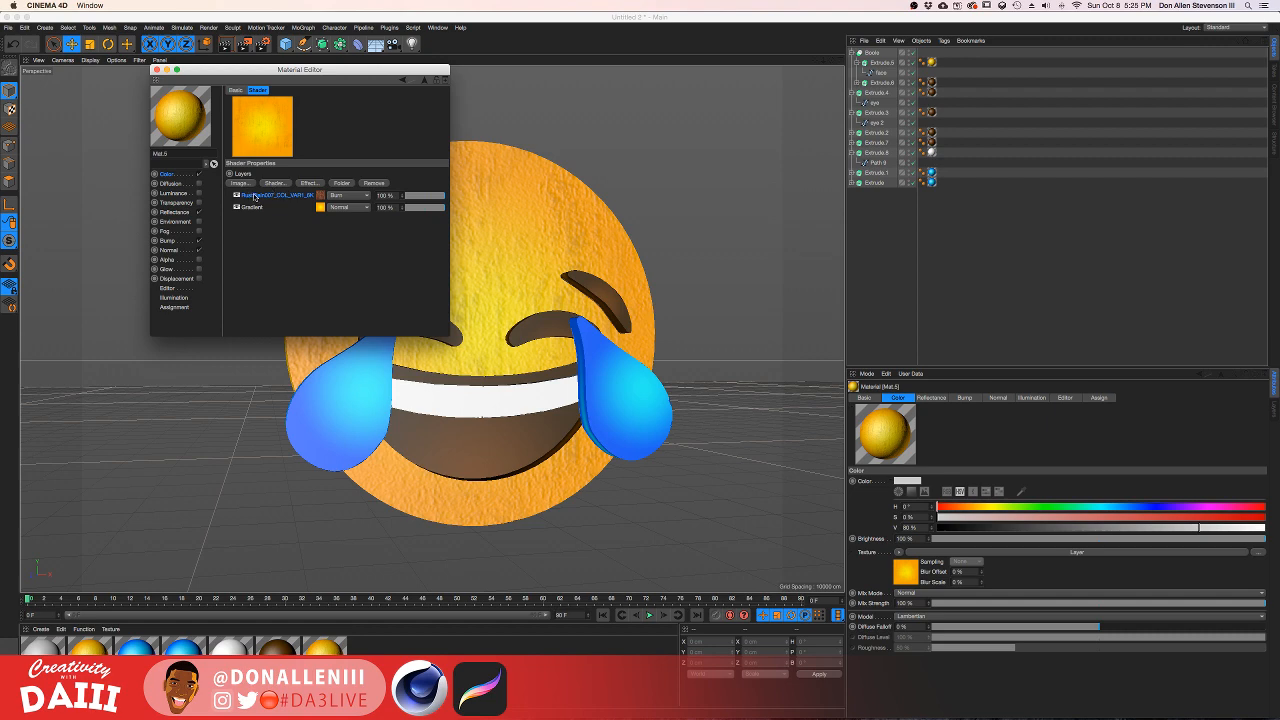
{"action": "left_click", "coordinate": [244, 185]}
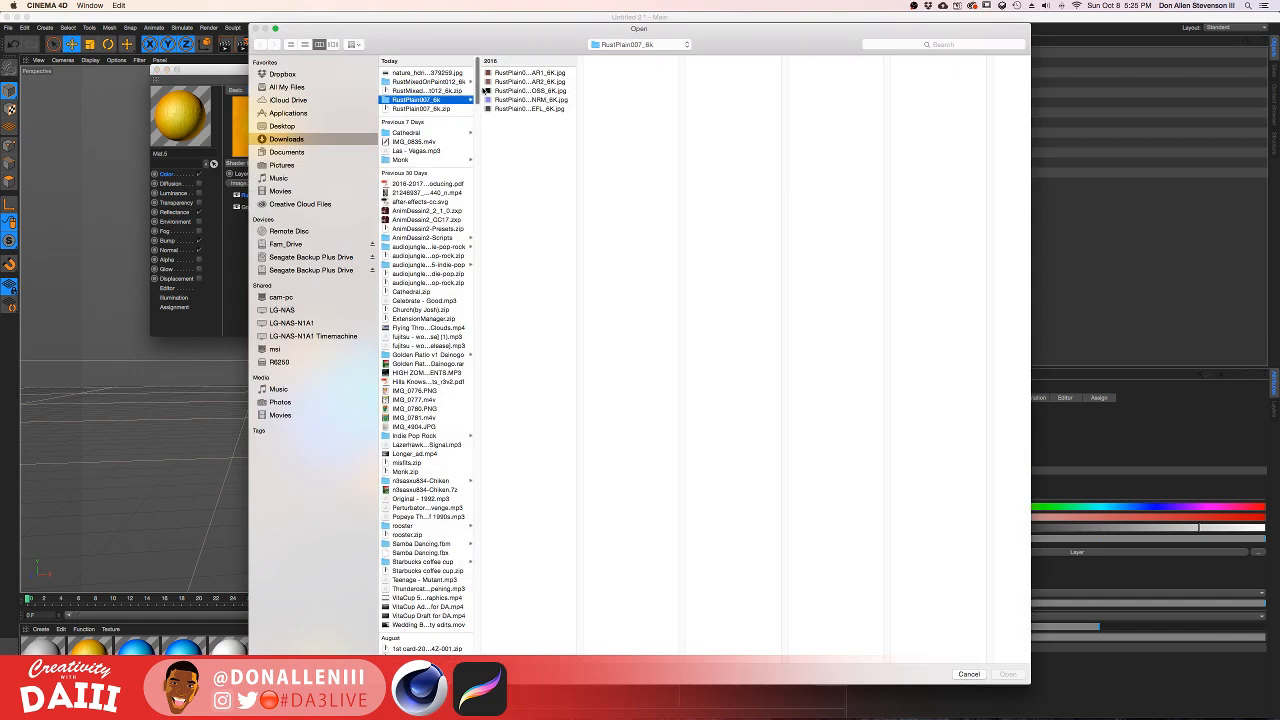
{"action": "left_click", "coordinate": [447, 83]}
{"action": "left_click", "coordinate": [528, 74]}
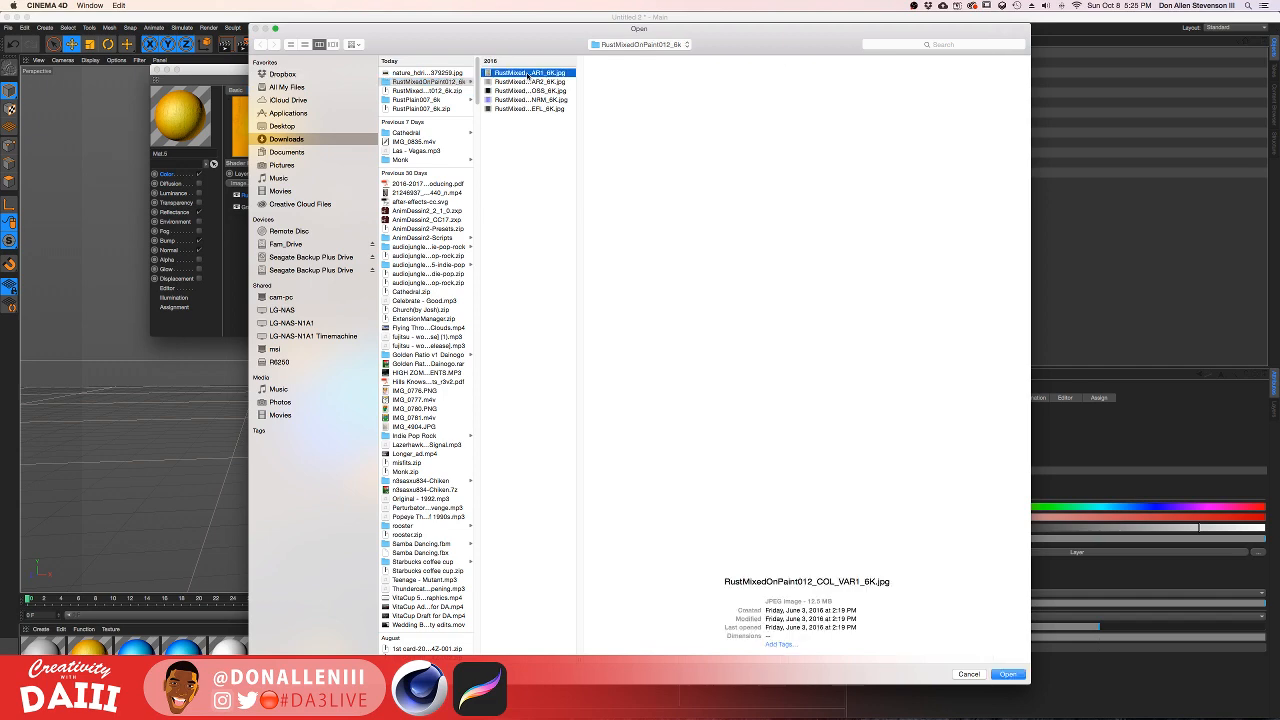
{"action": "left_click", "coordinate": [1007, 674]}
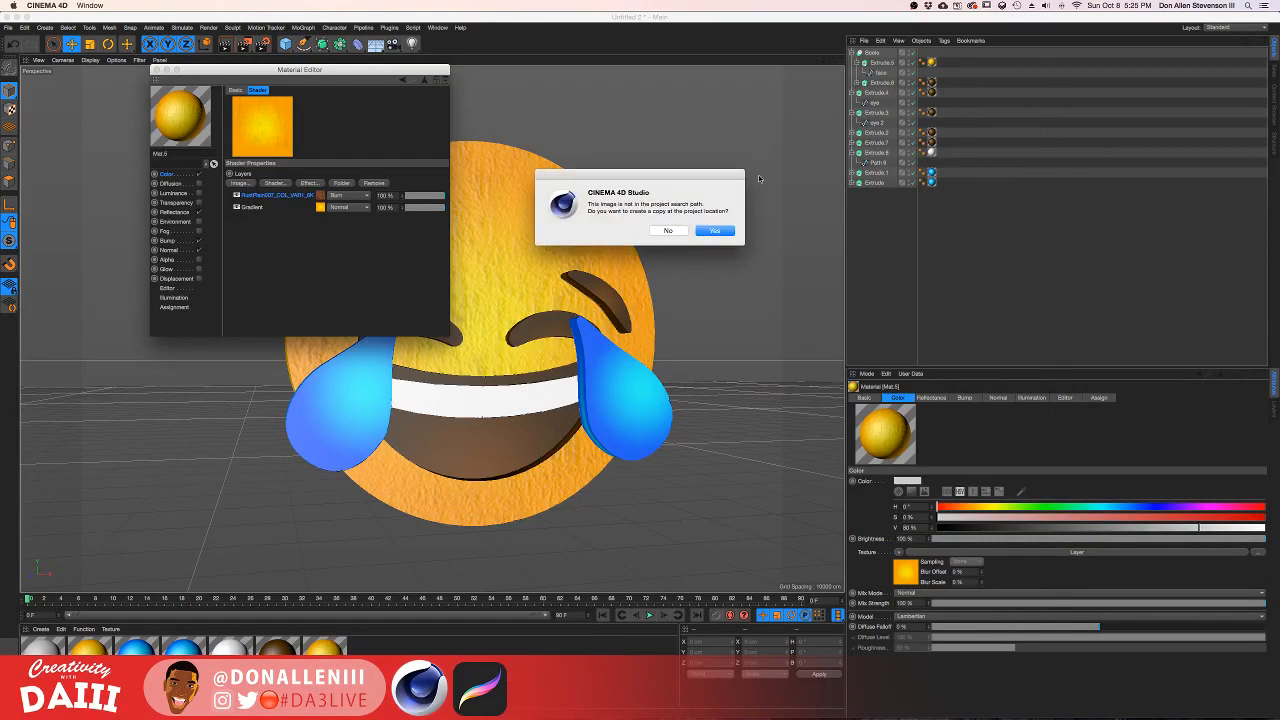
{"action": "left_click", "coordinate": [724, 233]}
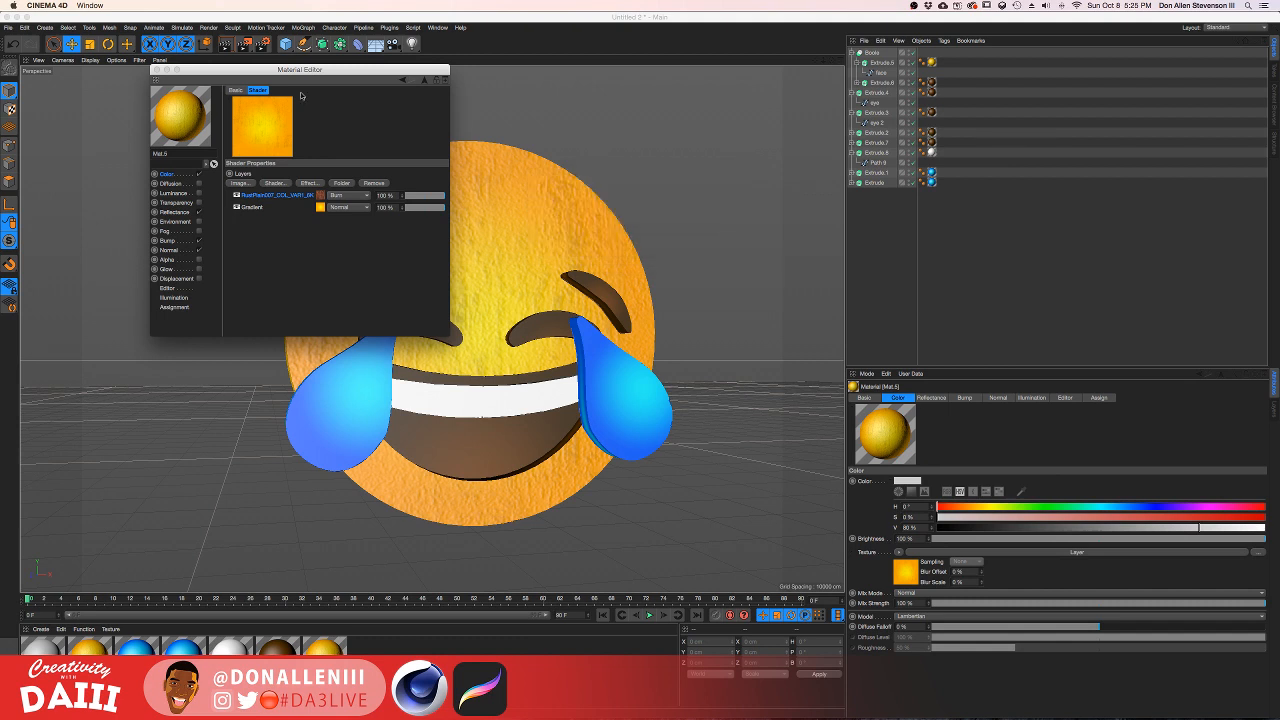
{"action": "left_click", "coordinate": [278, 210]}
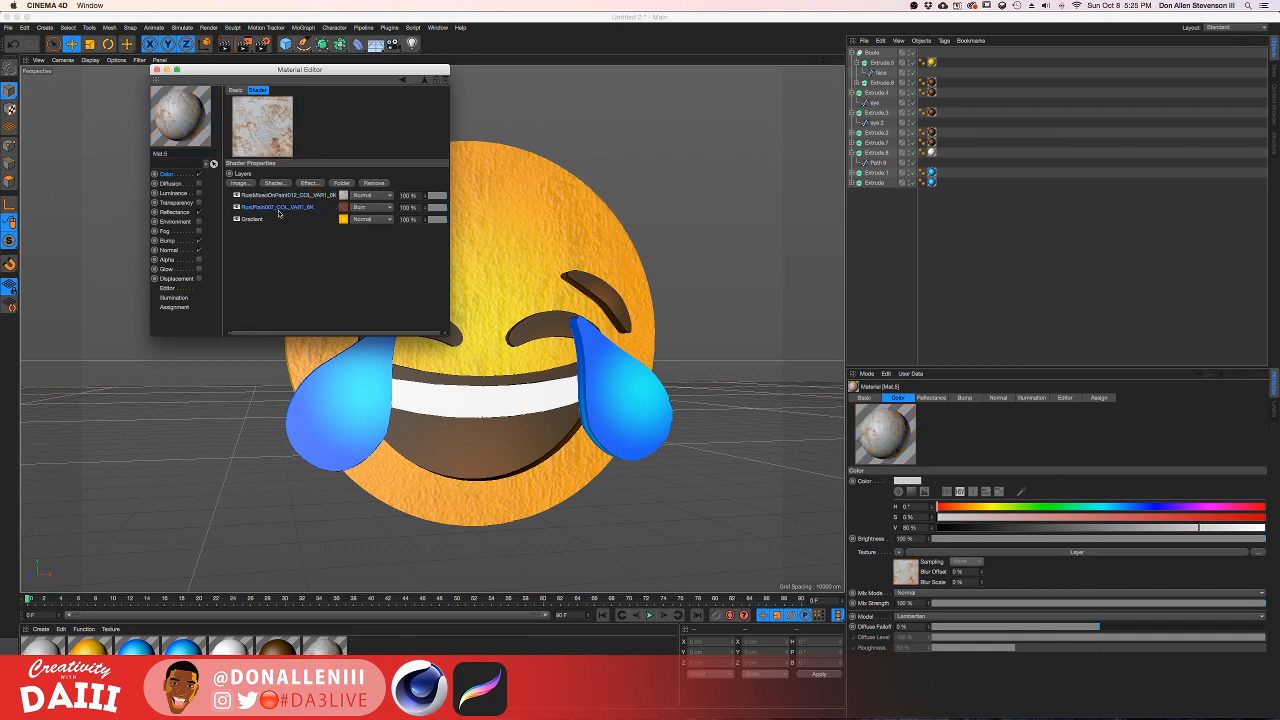
{"action": "key", "text": "Delete"}
Step: Close the material editor, apply the rusted-paint material to the emoji's face, and render it from the front and at an angle
{"action": "left_click_drag", "start_coordinate": [263, 73], "coordinate": [639, 227]}
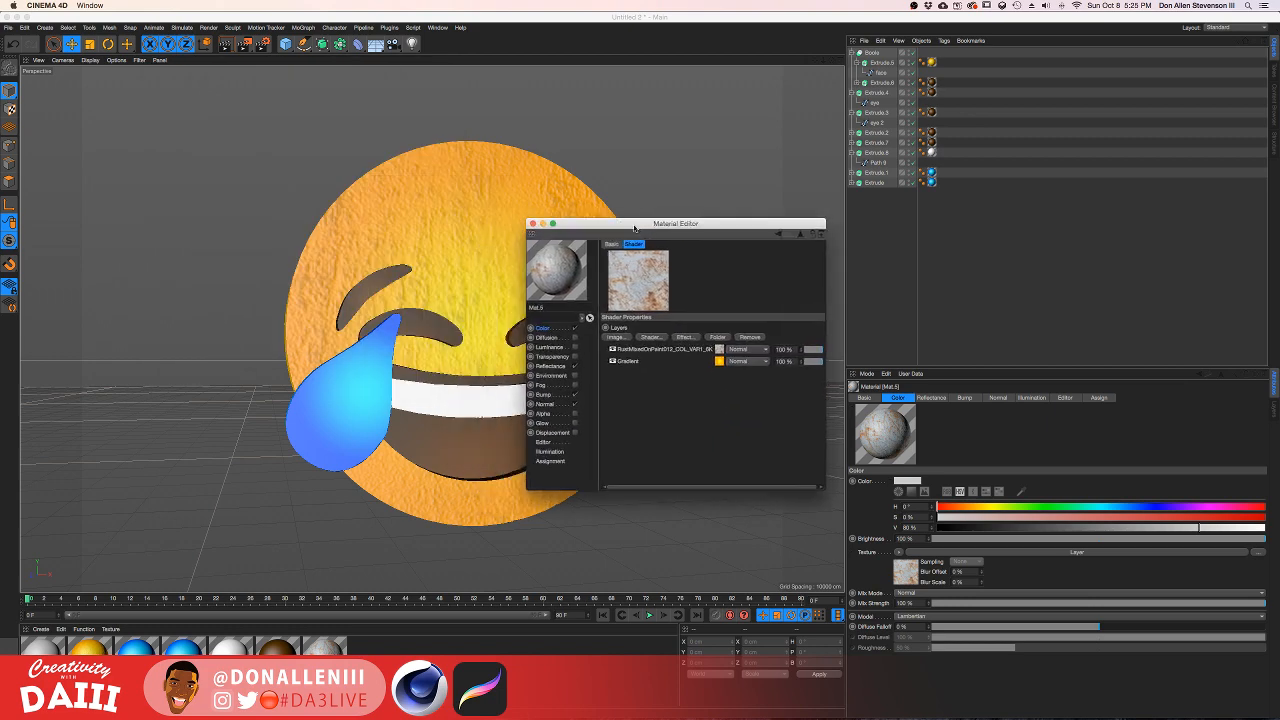
{"action": "left_click", "coordinate": [533, 224]}
{"action": "left_click_drag", "start_coordinate": [348, 643], "coordinate": [445, 243]}
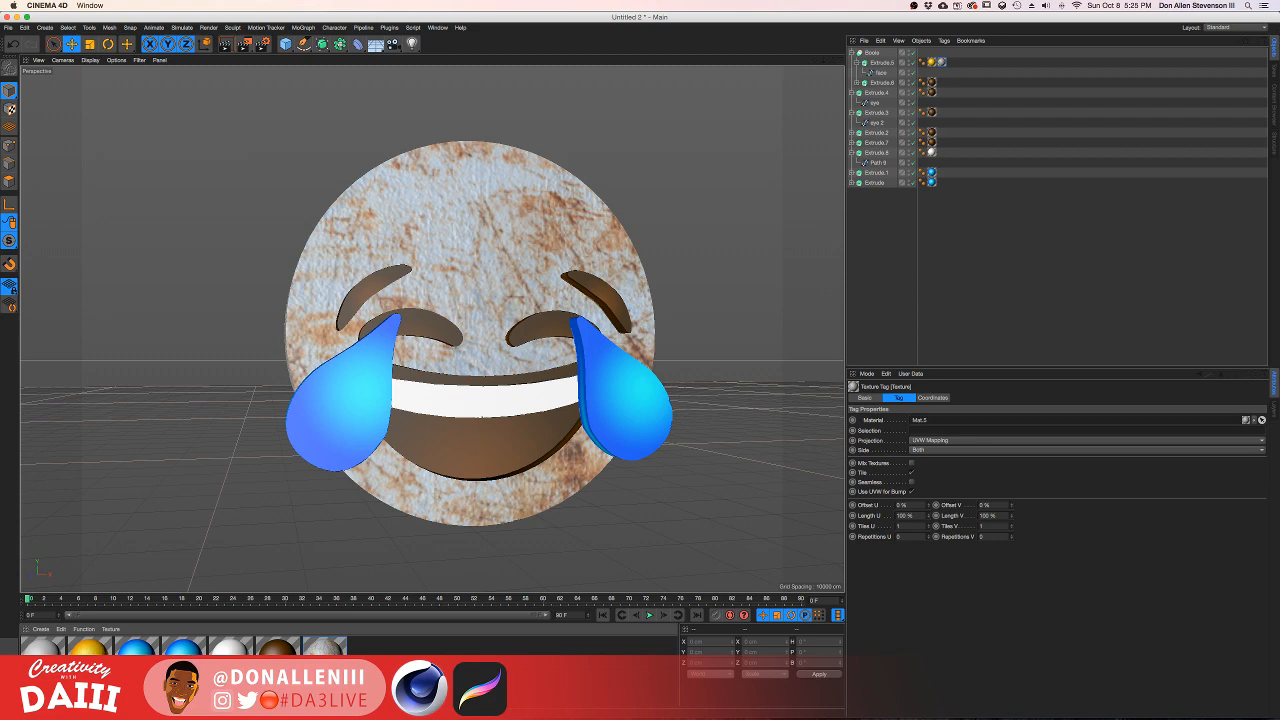
{"action": "key", "text": "super+r"}
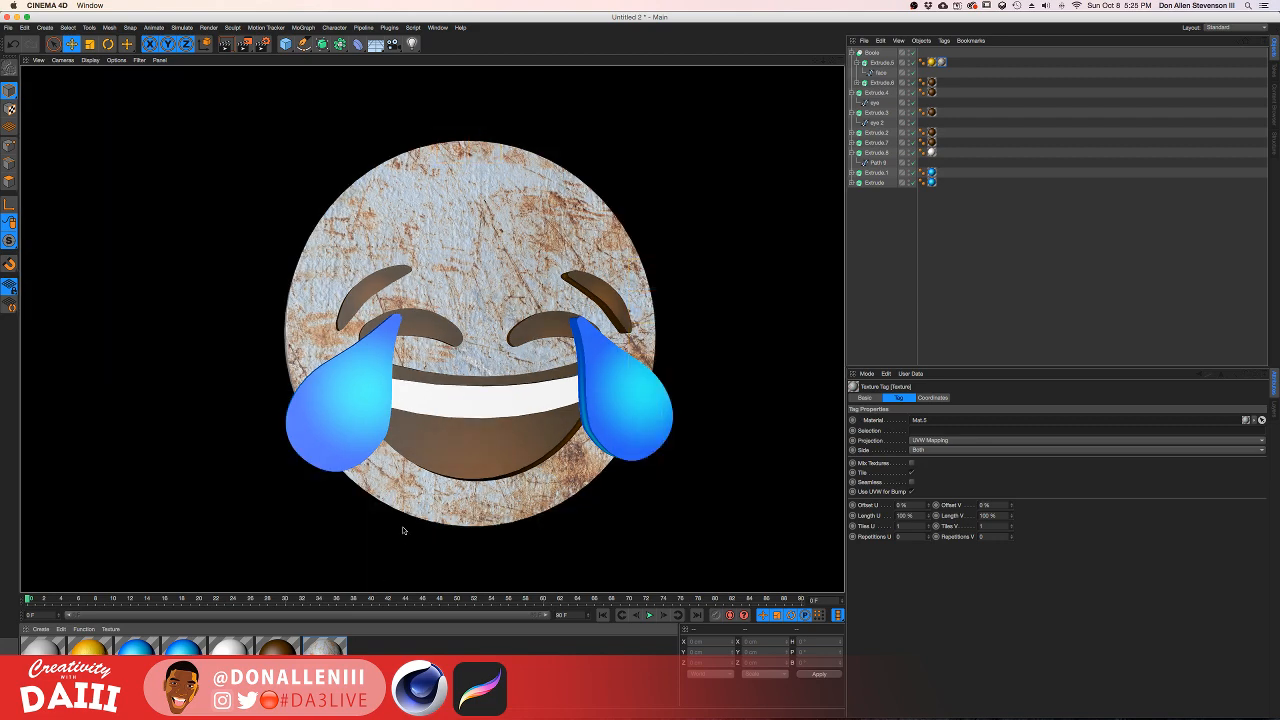
{"action": "mouse_move", "coordinate": [436, 307]}
{"action": "left_mouse_down", "text": "alt"}
{"action": "mouse_move", "coordinate": [494, 329]}
{"action": "mouse_move", "coordinate": [457, 308]}
{"action": "left_mouse_up", "text": "alt"}
{"action": "key", "text": "super+r"}
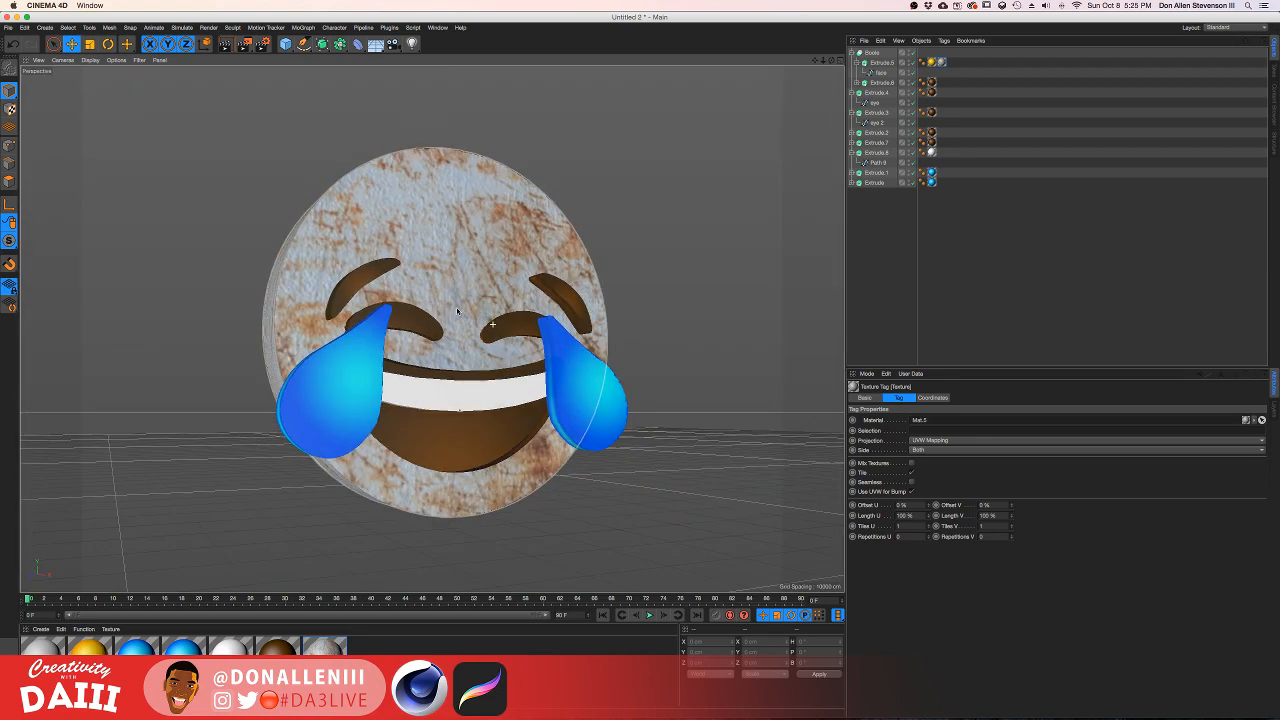
Step: Replace the rusted-paint material's Bump texture with RustMixedOnPaint012_GLOSS_6K.jpg, creating a copy at the project location
{"action": "scroll", "coordinate": [458, 311], "scroll_direction": "up", "scroll_amount": 2}
{"action": "double_click", "coordinate": [325, 648]}
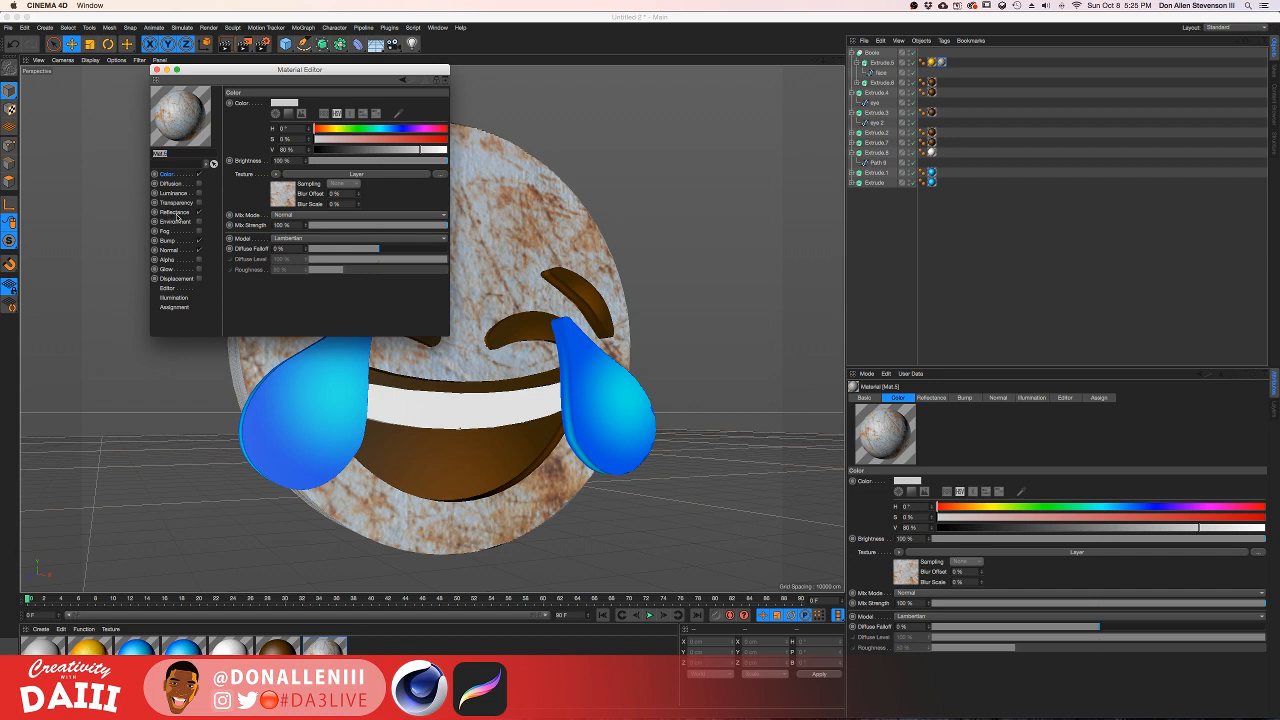
{"action": "left_click", "coordinate": [175, 212]}
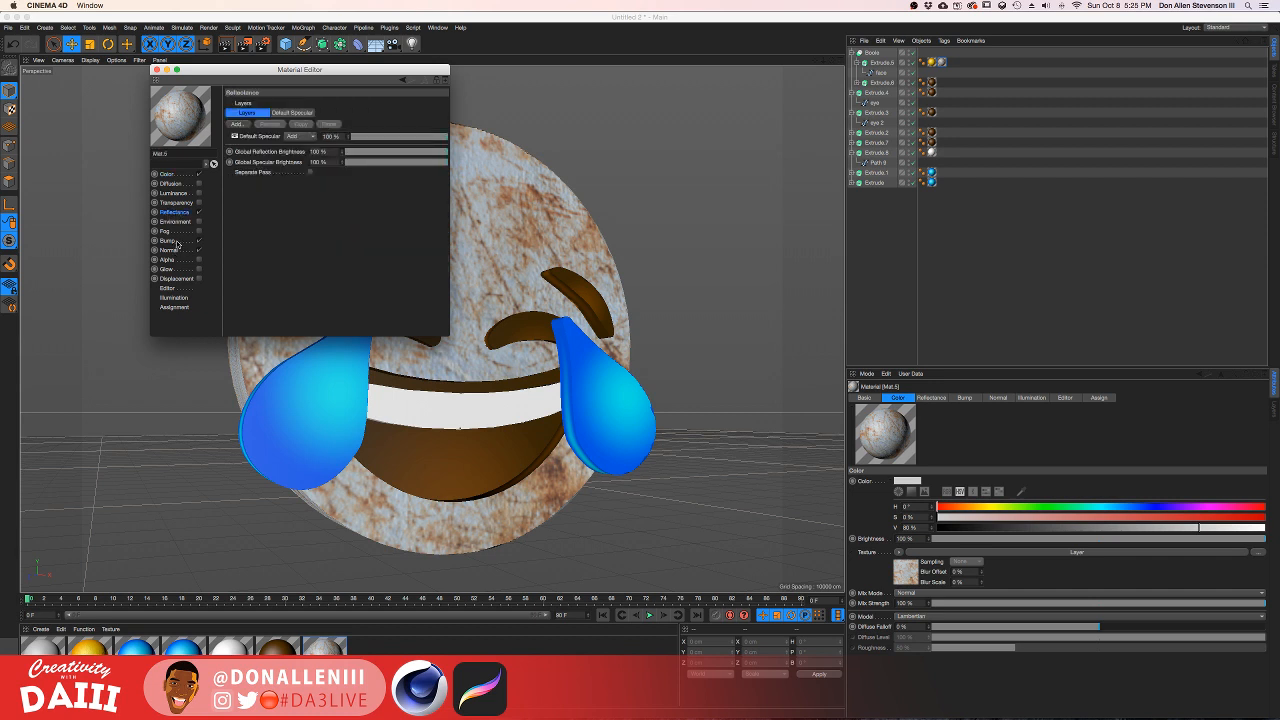
{"action": "left_click", "coordinate": [172, 241]}
{"action": "left_click", "coordinate": [269, 127]}
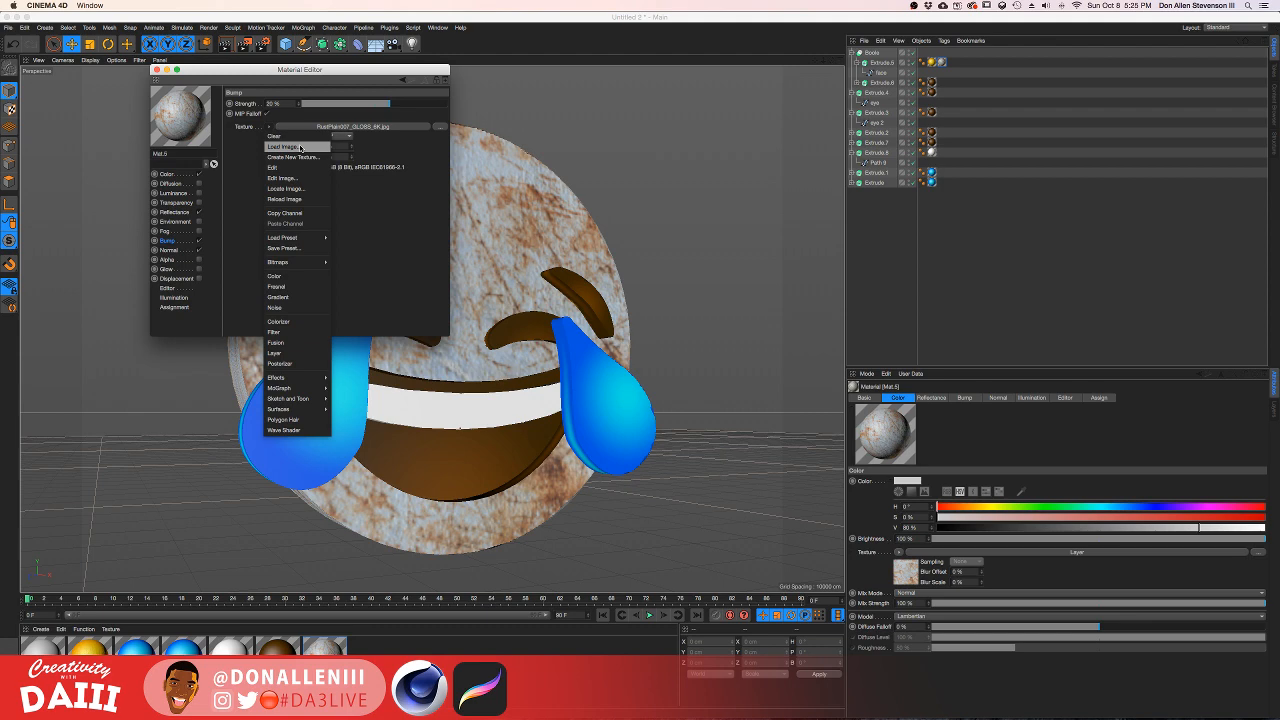
{"action": "left_click", "coordinate": [300, 148]}
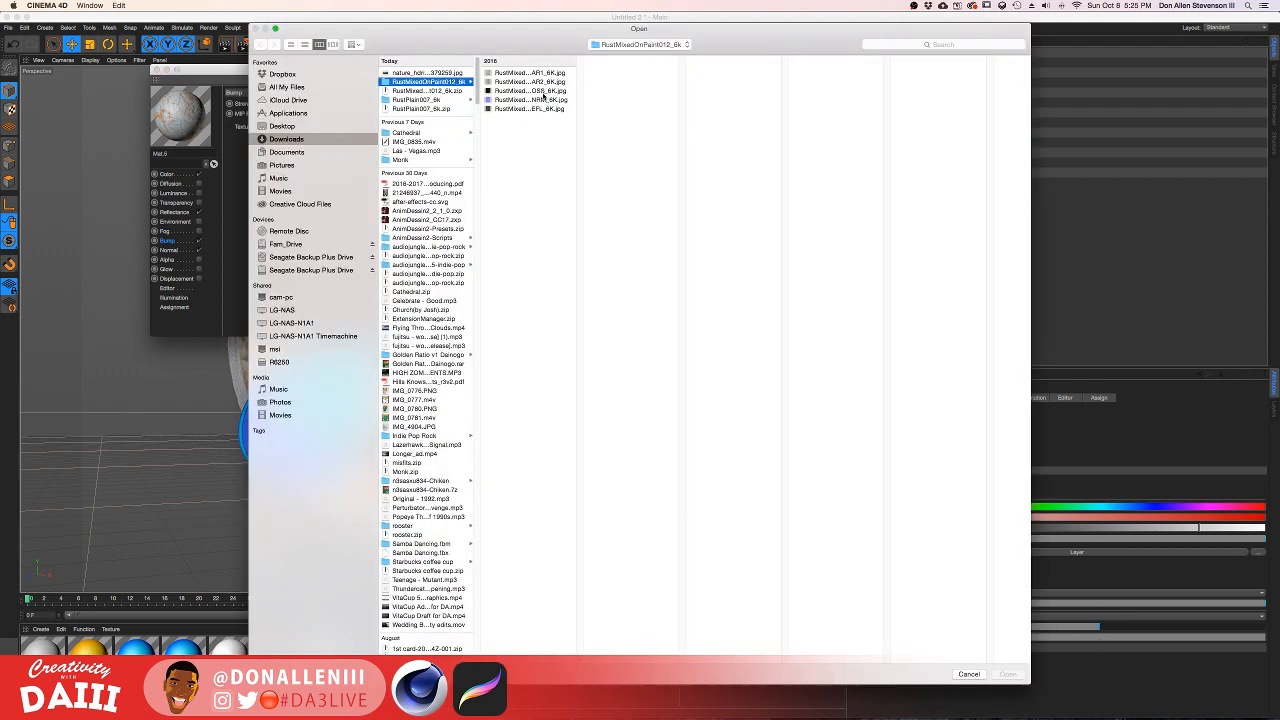
{"action": "left_click", "coordinate": [543, 92]}
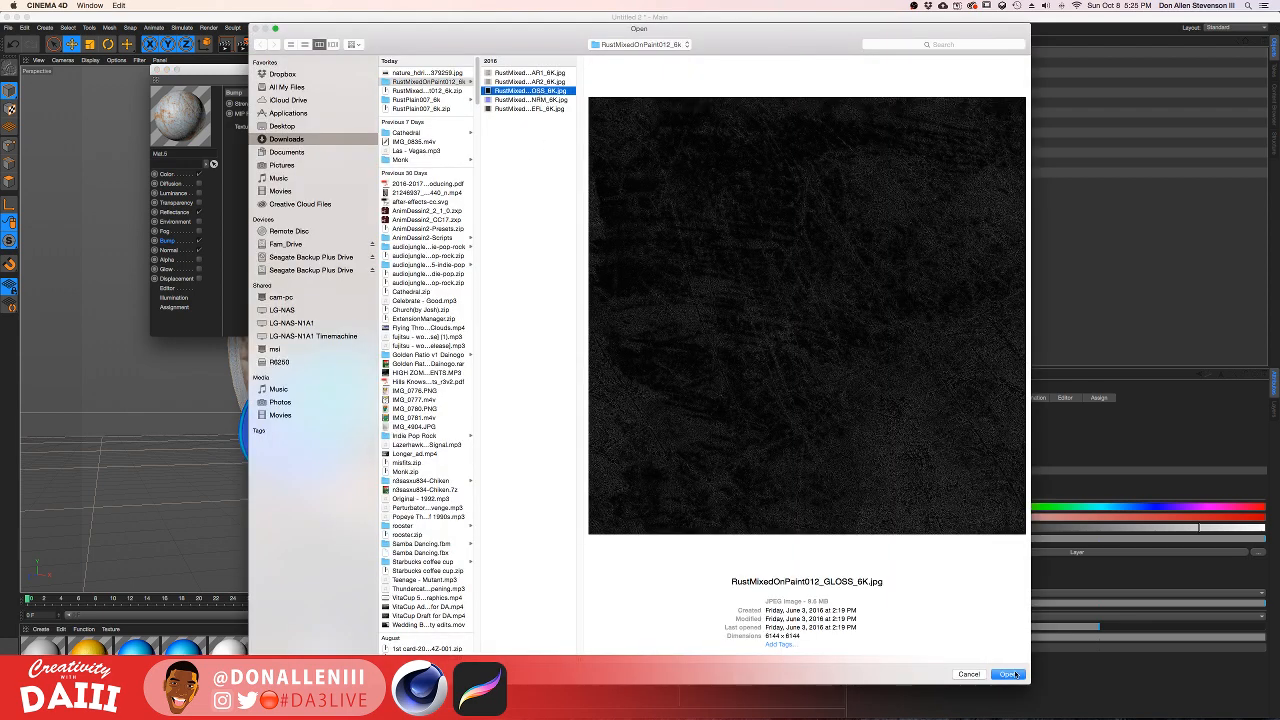
{"action": "left_click", "coordinate": [1008, 674]}
{"action": "left_click", "coordinate": [700, 234]}
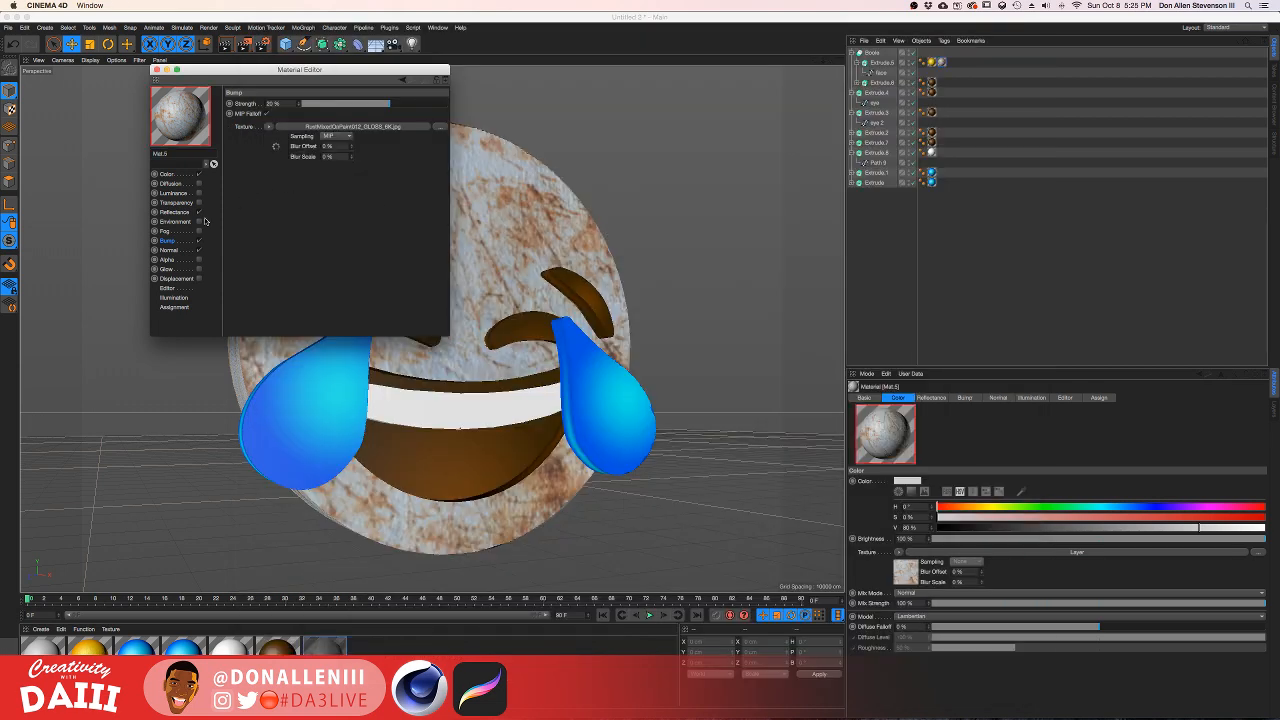
Step: Replace the rusted-paint material's Normal texture with RustMixedOnPaint012_NRM_6K.jpg, creating a copy at the project location
{"action": "left_click", "coordinate": [176, 250]}
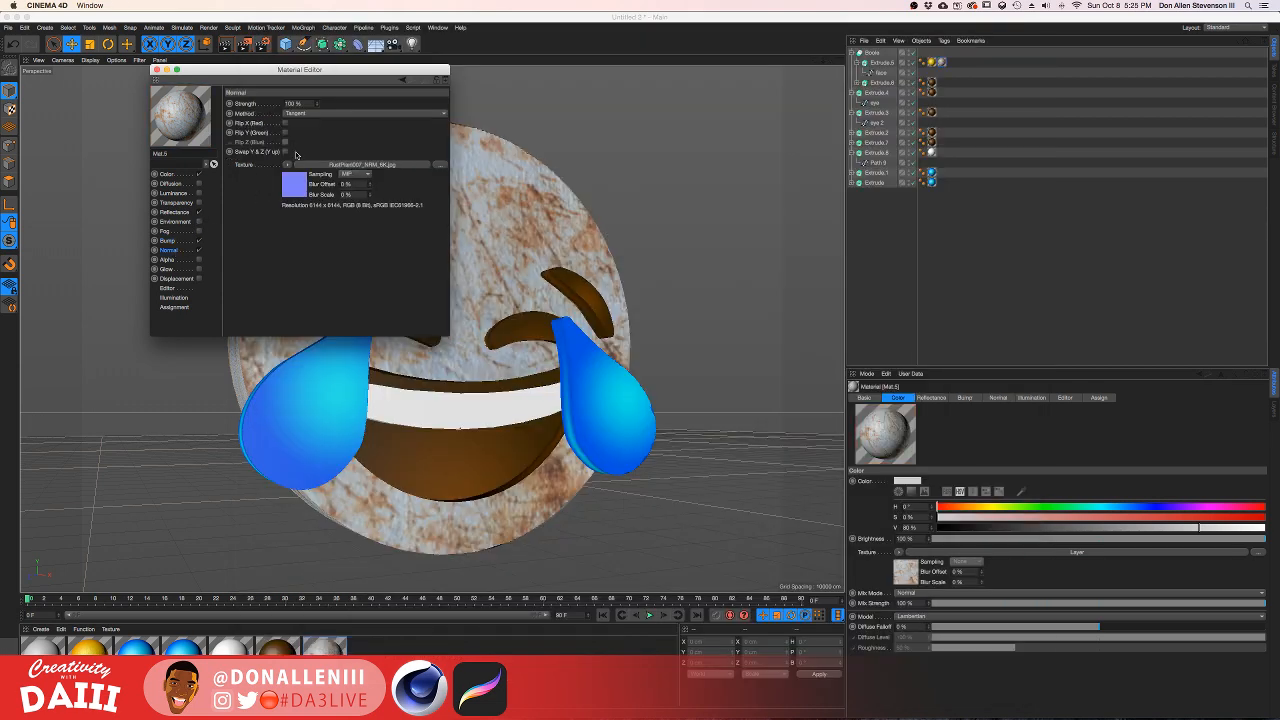
{"action": "left_click", "coordinate": [311, 166]}
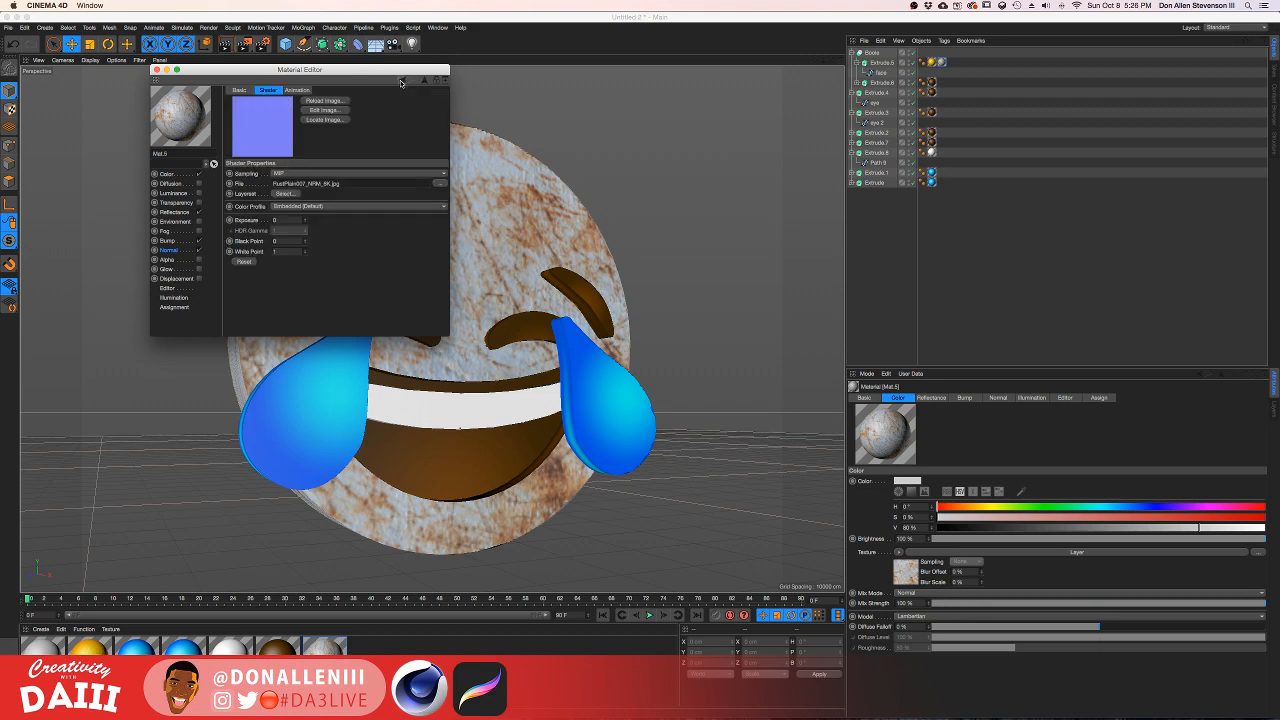
{"action": "left_click", "coordinate": [401, 79]}
{"action": "left_click", "coordinate": [288, 165]}
{"action": "left_click", "coordinate": [305, 173]}
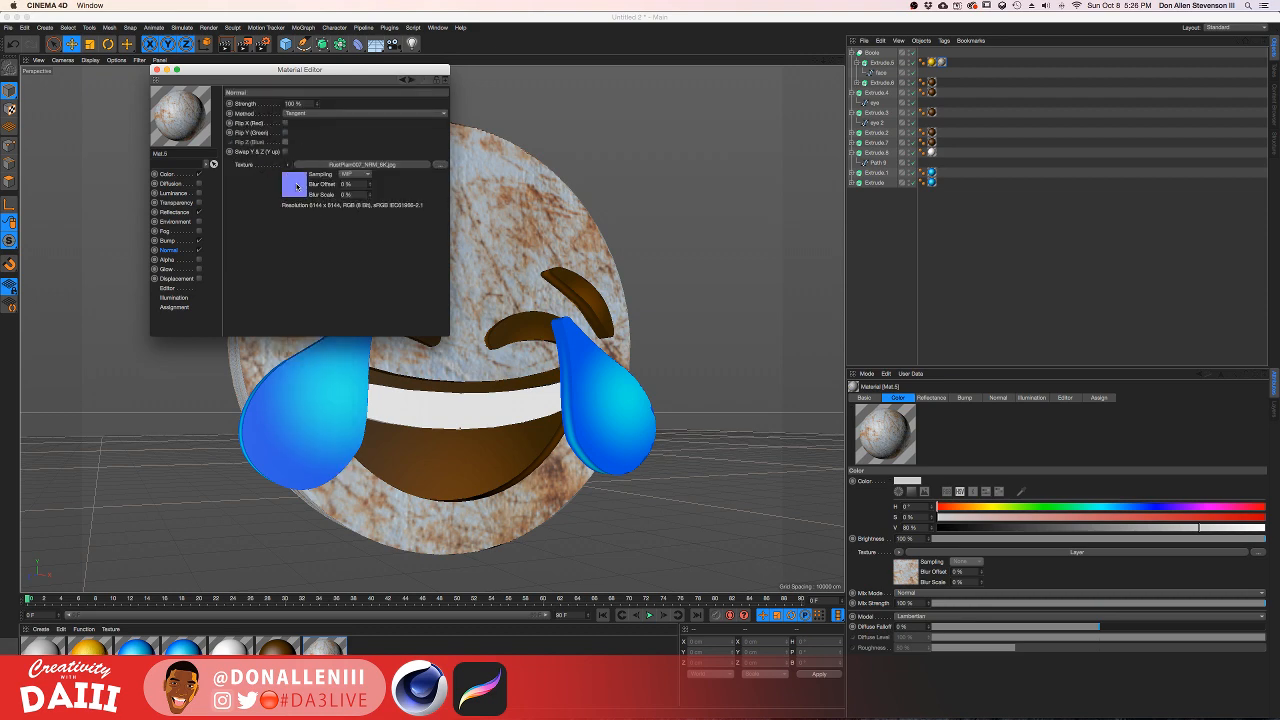
{"action": "left_click", "coordinate": [528, 99]}
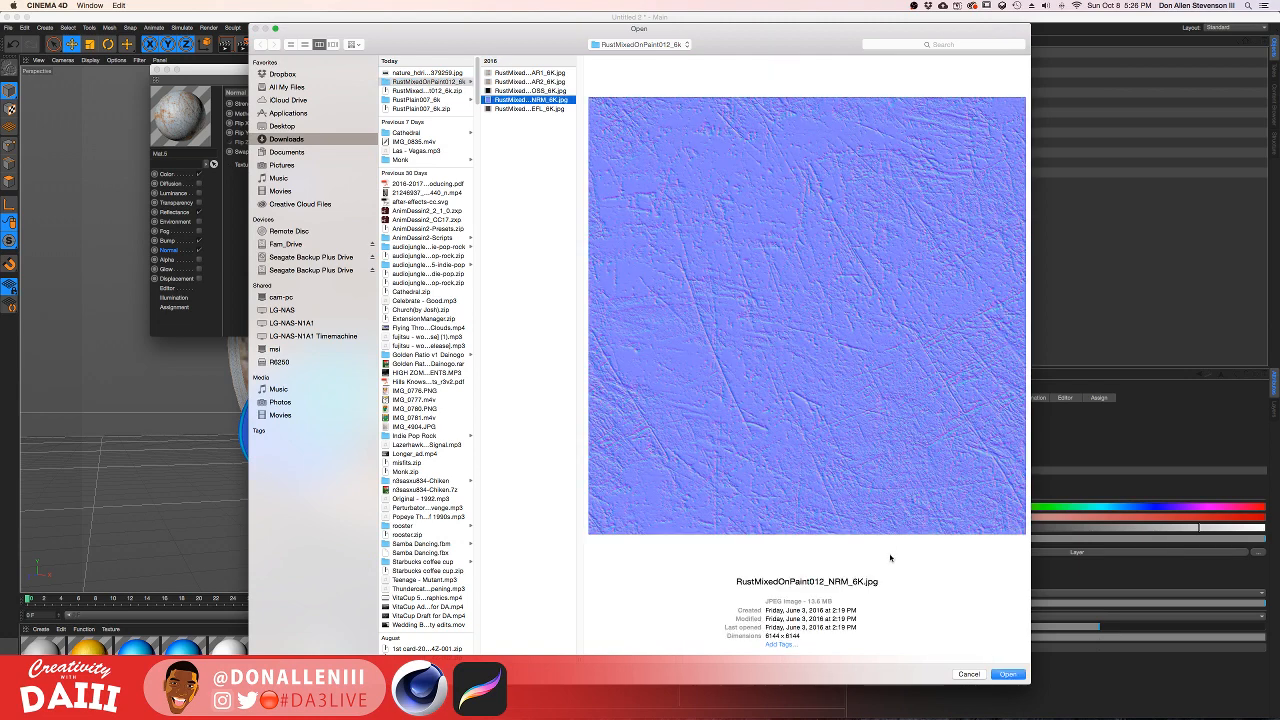
{"action": "left_click", "coordinate": [1008, 675]}
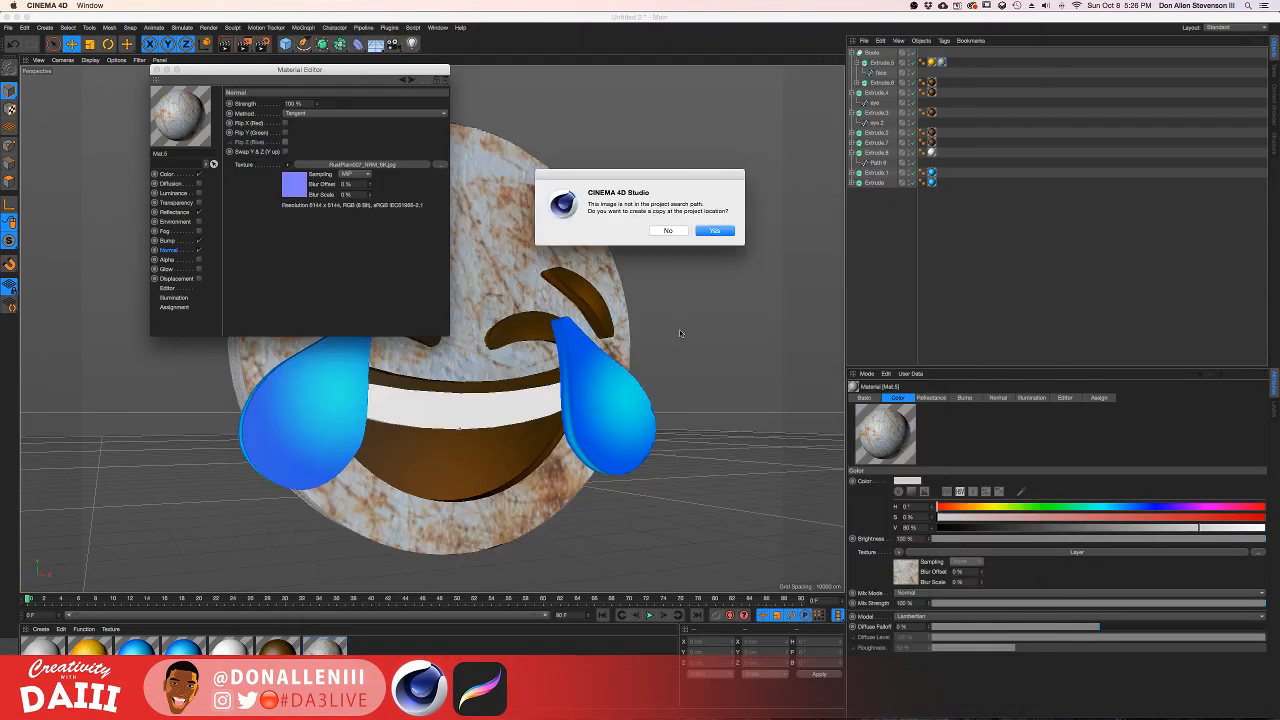
{"action": "left_click", "coordinate": [715, 231]}
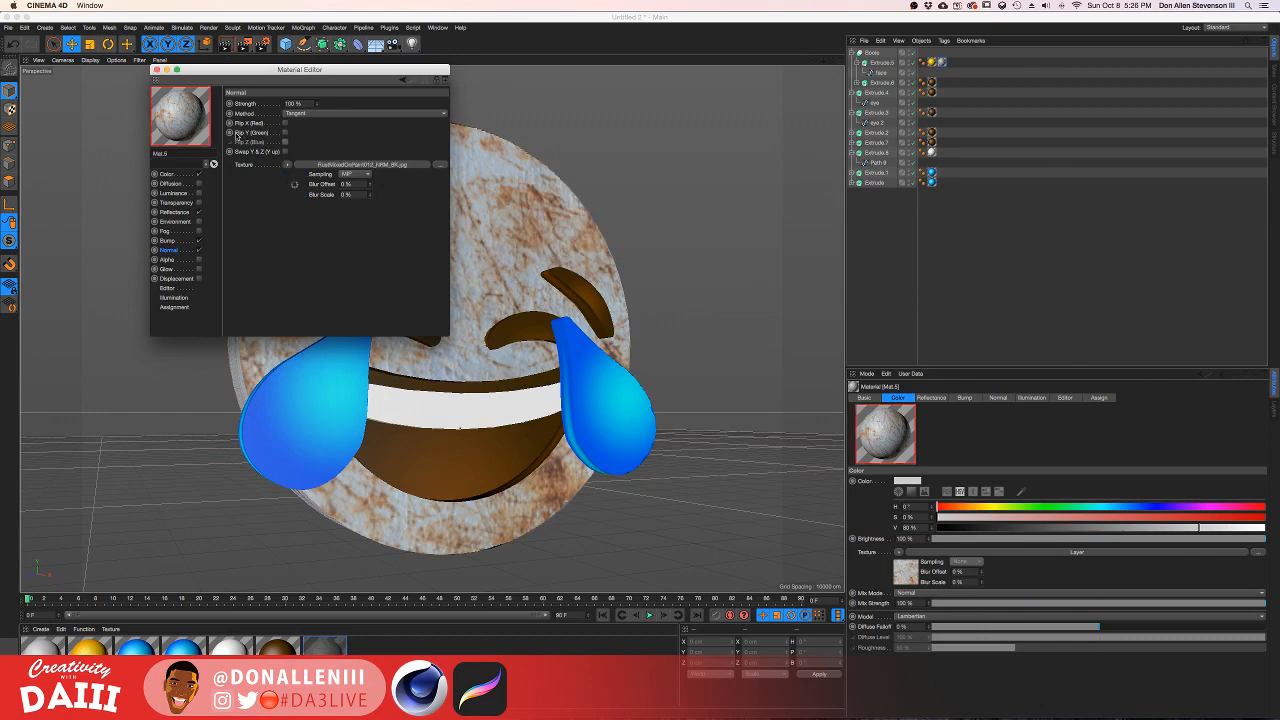
Step: Close the material editor and render the emoji in the viewport to check the new normal map
{"action": "left_click", "coordinate": [156, 70]}
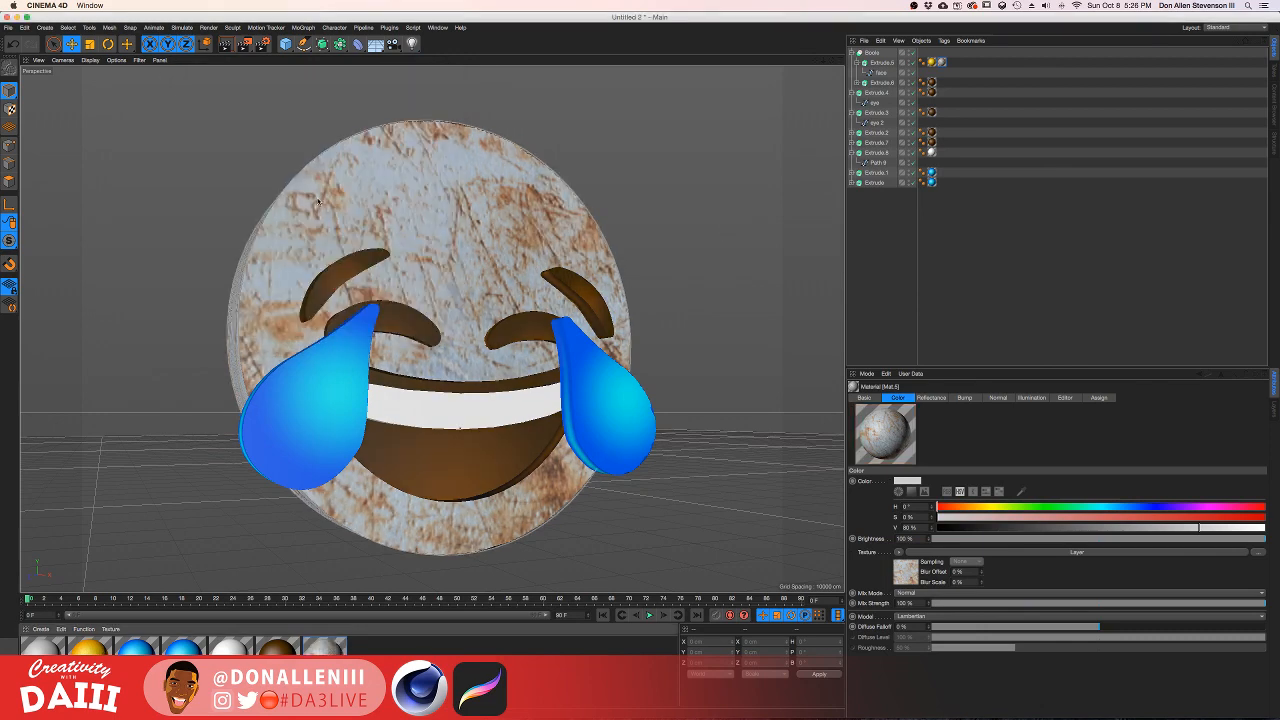
{"action": "key", "text": "super+r"}
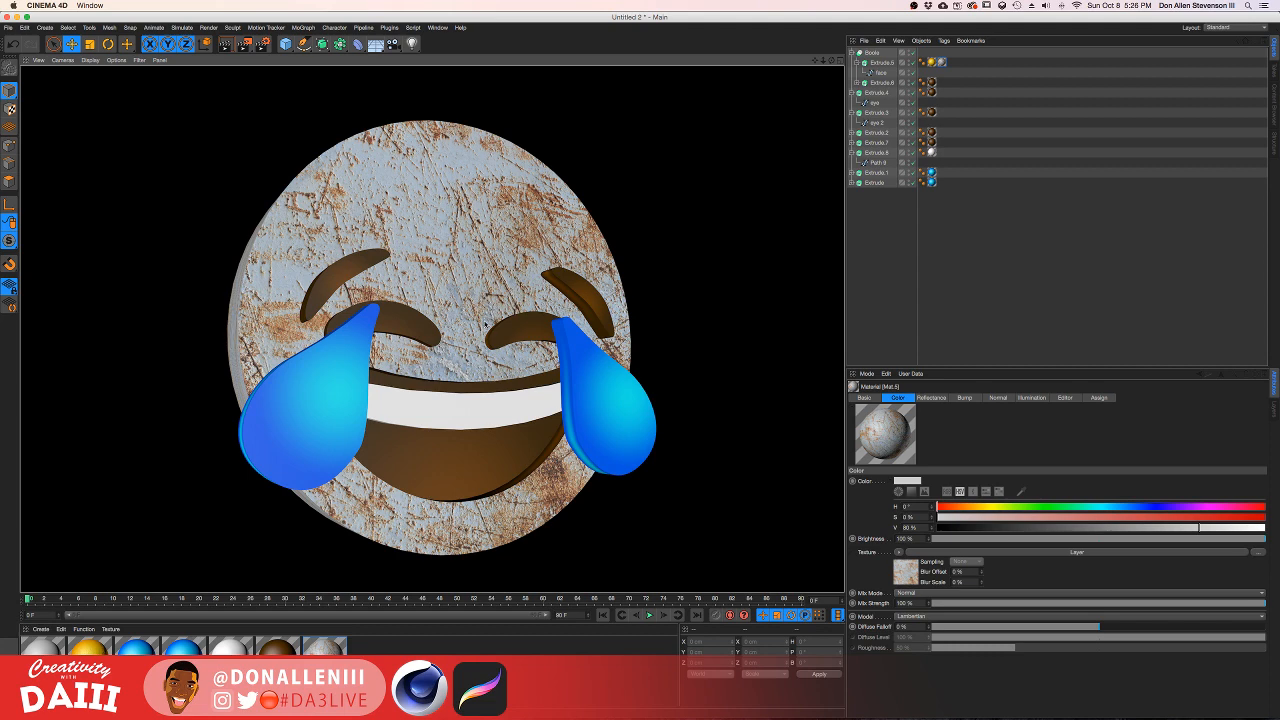
{"action": "left_click", "coordinate": [485, 325]}
Step: In the rusted-paint material's Color layers, set the RustMixedOnPaint012 image's blend mode to Multiply over the gradient
{"action": "double_click", "coordinate": [330, 648]}
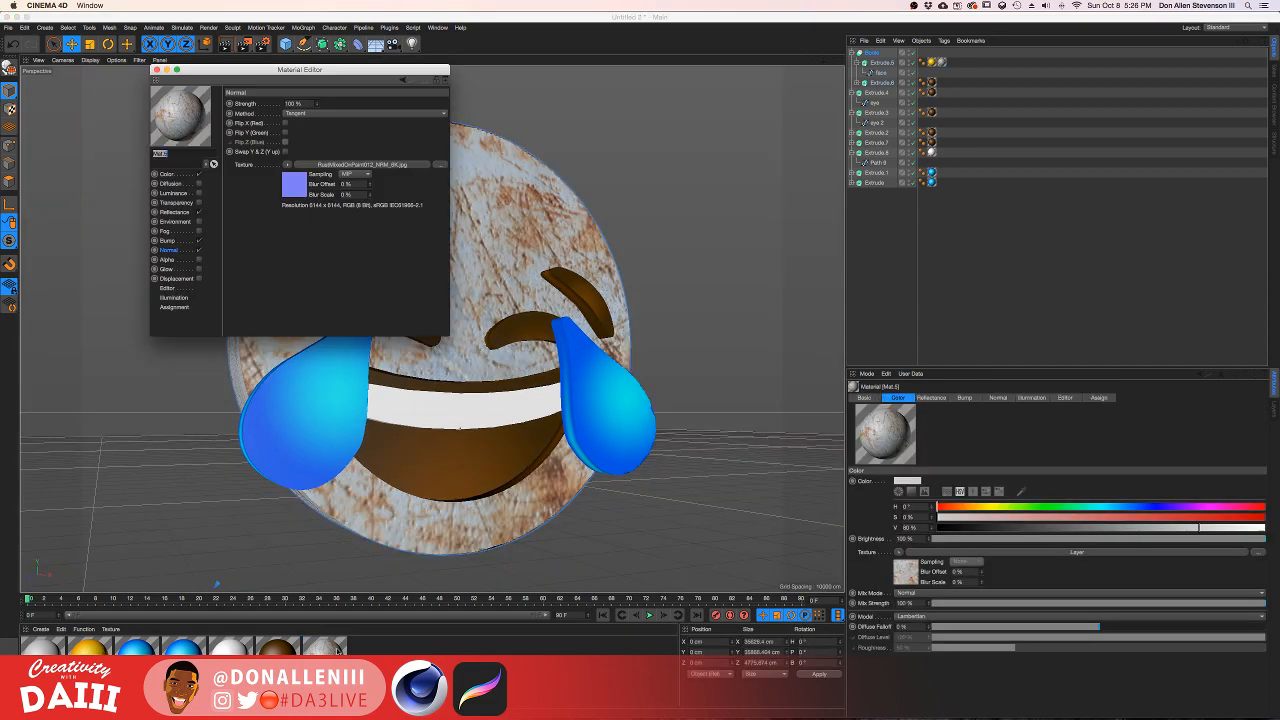
{"action": "left_click", "coordinate": [172, 175]}
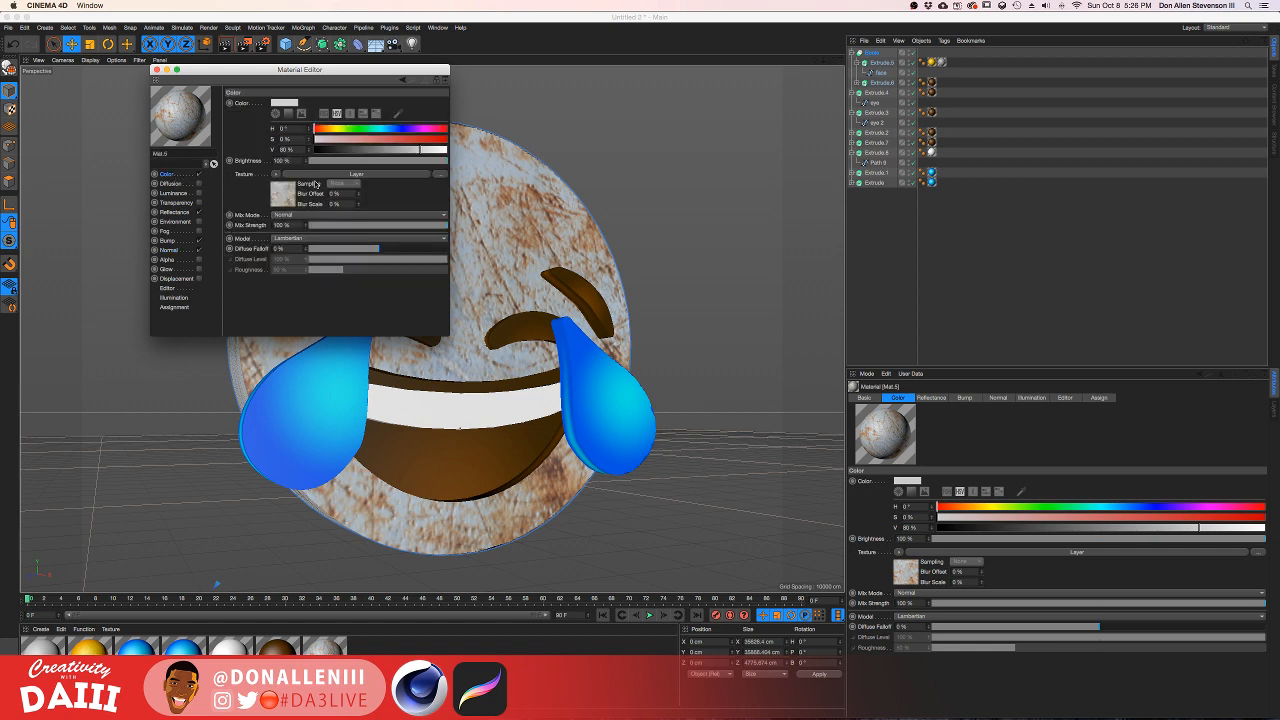
{"action": "left_click", "coordinate": [282, 197]}
{"action": "left_click", "coordinate": [371, 196]}
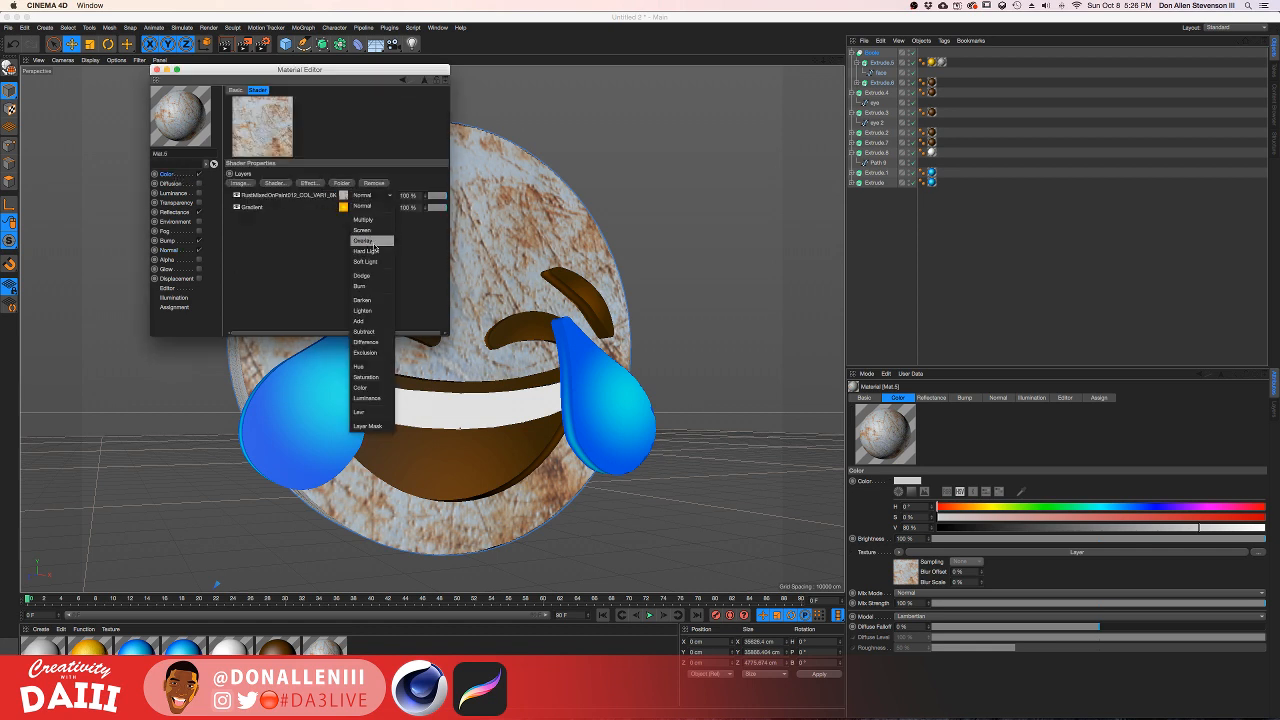
{"action": "left_click", "coordinate": [377, 224]}
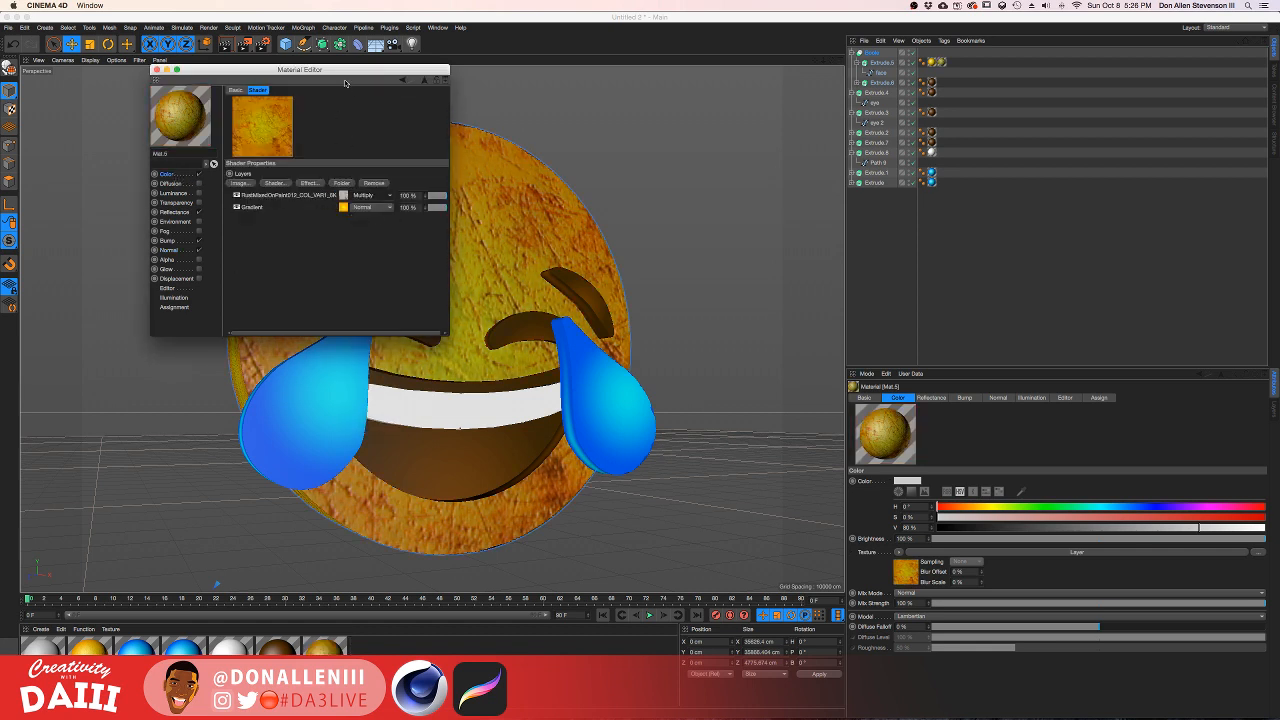
Step: Move the material editor off the emoji and render the yellow rusted face from the front, close up and from the side
{"action": "left_click", "coordinate": [397, 76]}
{"action": "left_click_drag", "start_coordinate": [259, 75], "coordinate": [824, 168]}
{"action": "key", "text": "super+r"}
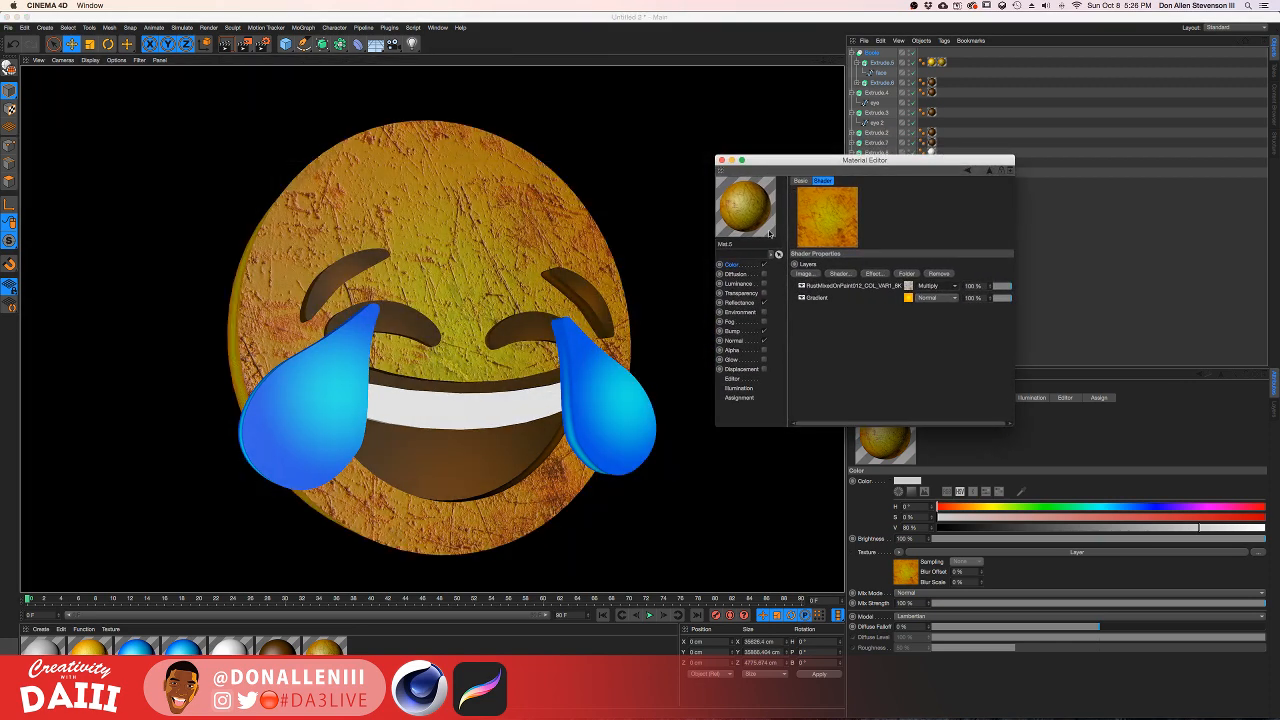
{"action": "left_click_drag", "start_coordinate": [426, 220], "coordinate": [453, 231], "text": "alt"}
{"action": "scroll", "coordinate": [462, 250], "scroll_direction": "up", "scroll_amount": 5}
{"action": "key", "text": "super+r"}
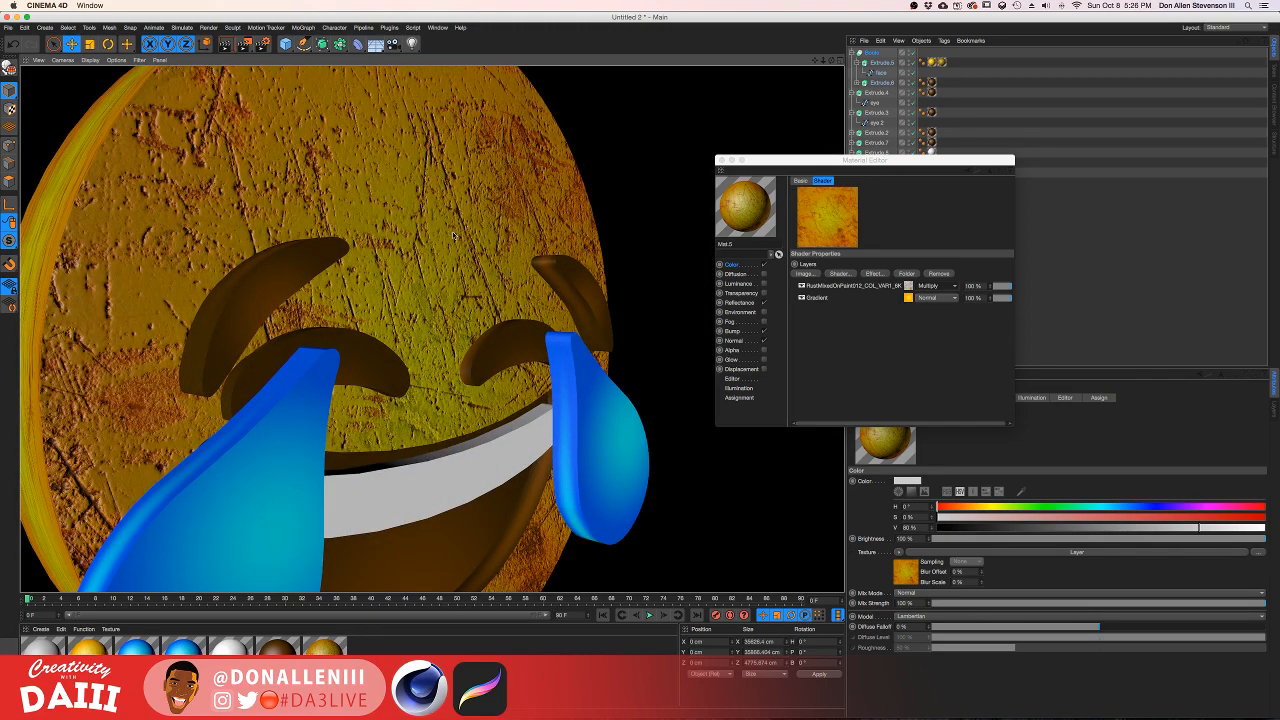
{"action": "left_click_drag", "start_coordinate": [470, 240], "coordinate": [368, 235], "text": "alt"}
{"action": "scroll", "coordinate": [446, 238], "scroll_direction": "down", "scroll_amount": 5}
{"action": "key", "text": "super+r"}
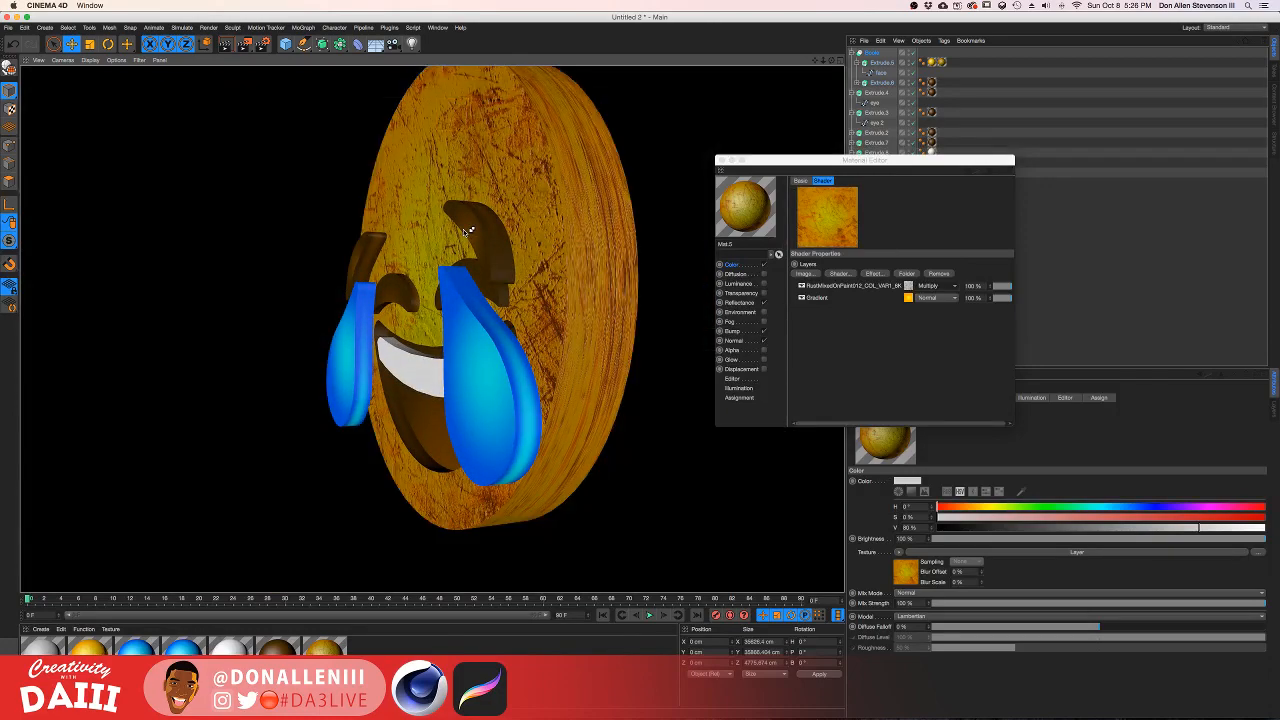
{"action": "left_click_drag", "start_coordinate": [530, 270], "coordinate": [641, 270], "text": "alt"}
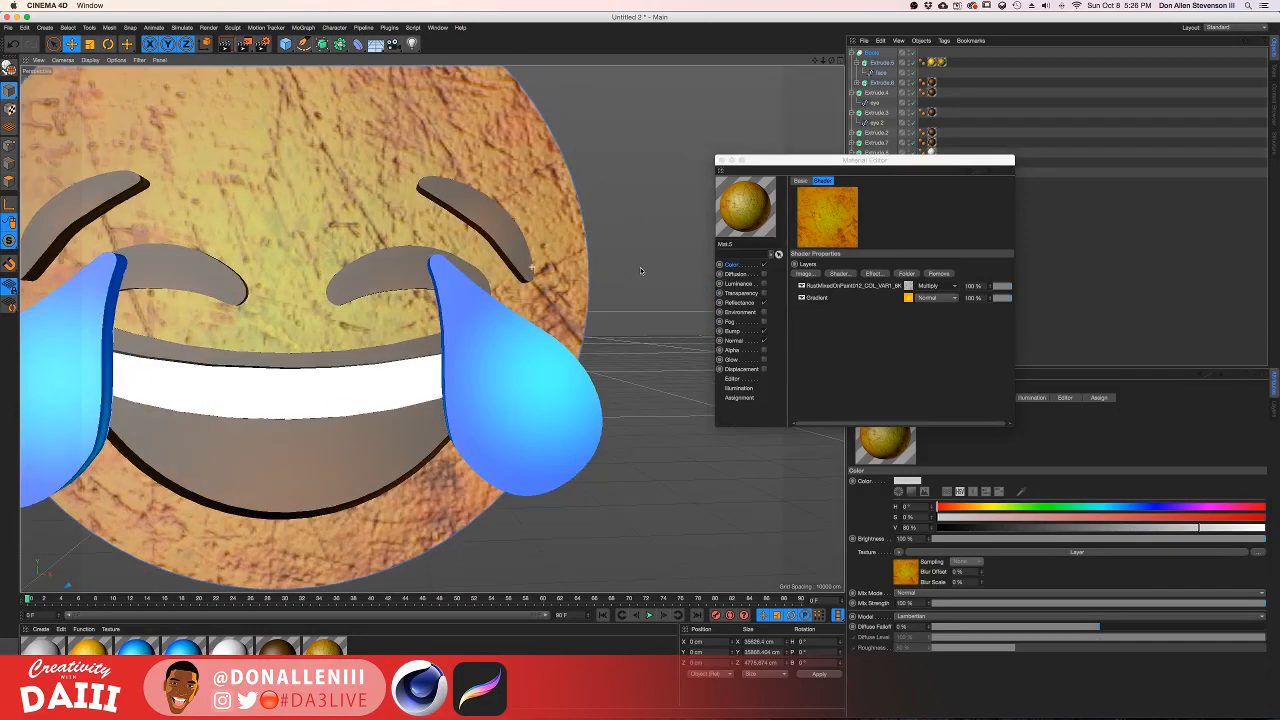
{"action": "scroll", "coordinate": [547, 279], "scroll_direction": "down", "scroll_amount": 5}
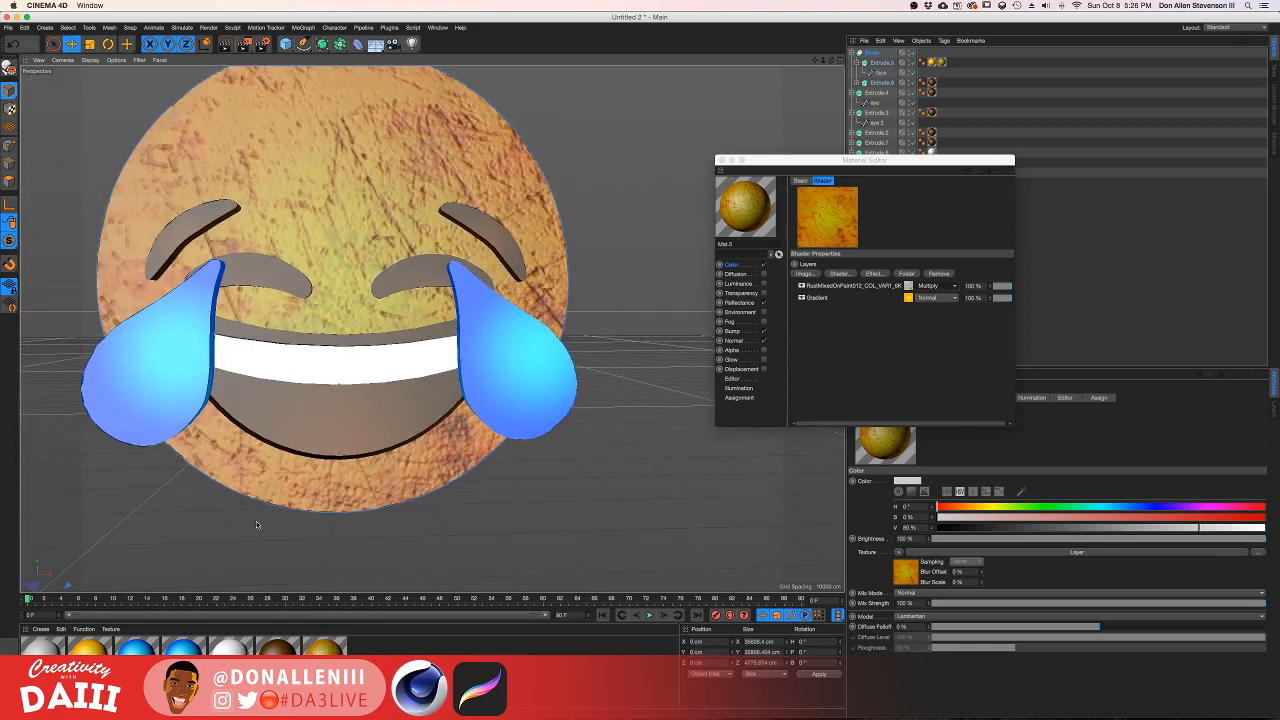
{"action": "left_click_drag", "start_coordinate": [439, 362], "coordinate": [372, 318], "text": "alt"}
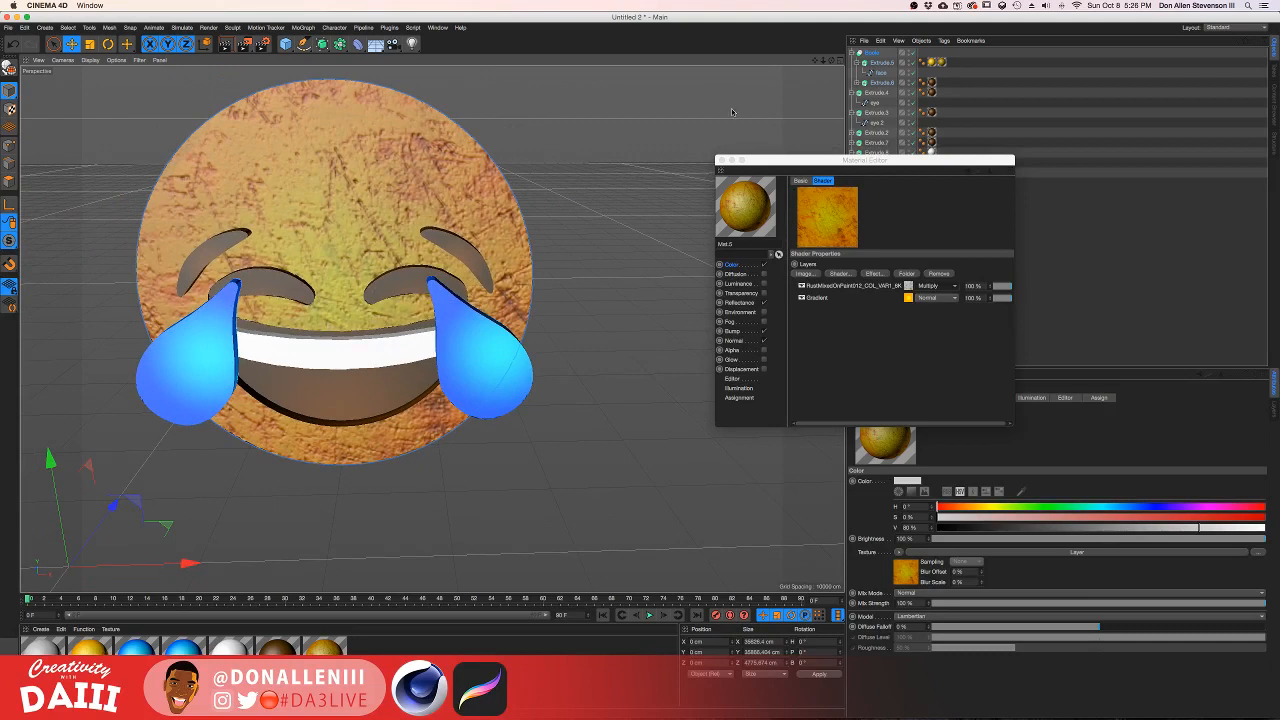
Step: Duplicate the yellow rusted-paint material
{"action": "left_click", "coordinate": [332, 664]}
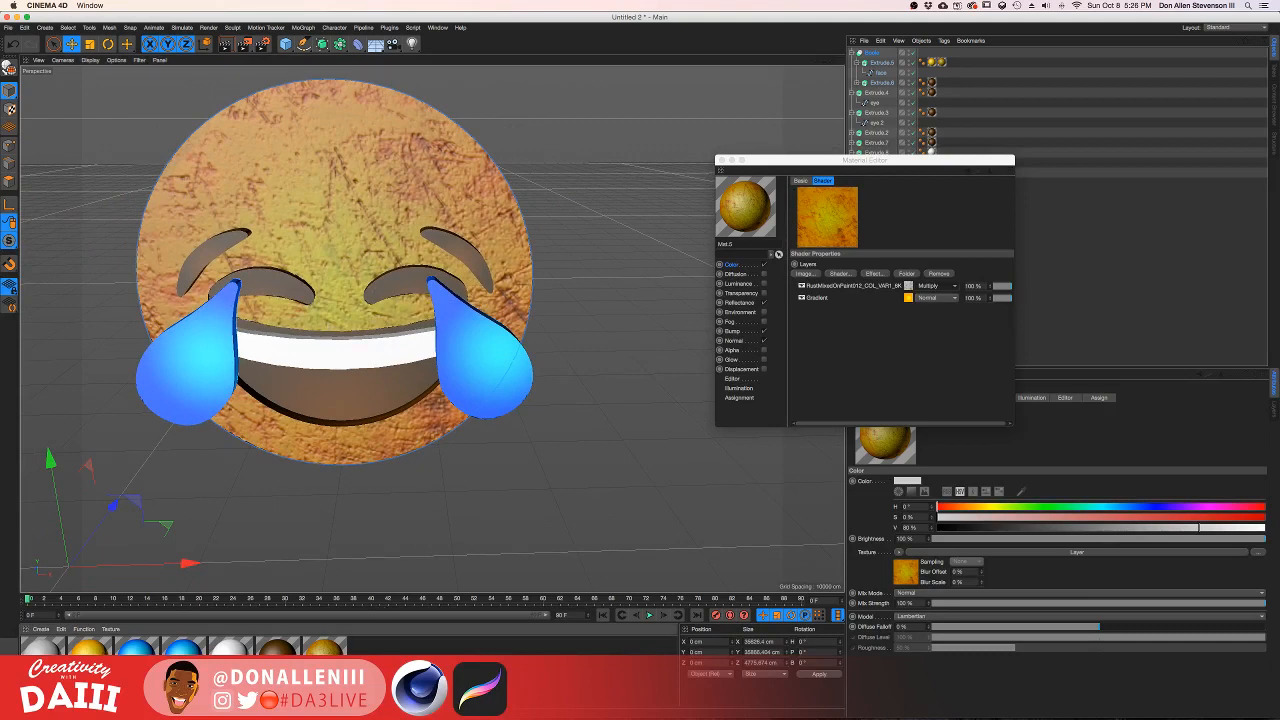
{"action": "left_click_drag", "start_coordinate": [378, 657], "coordinate": [380, 661], "text": "ctrl"}
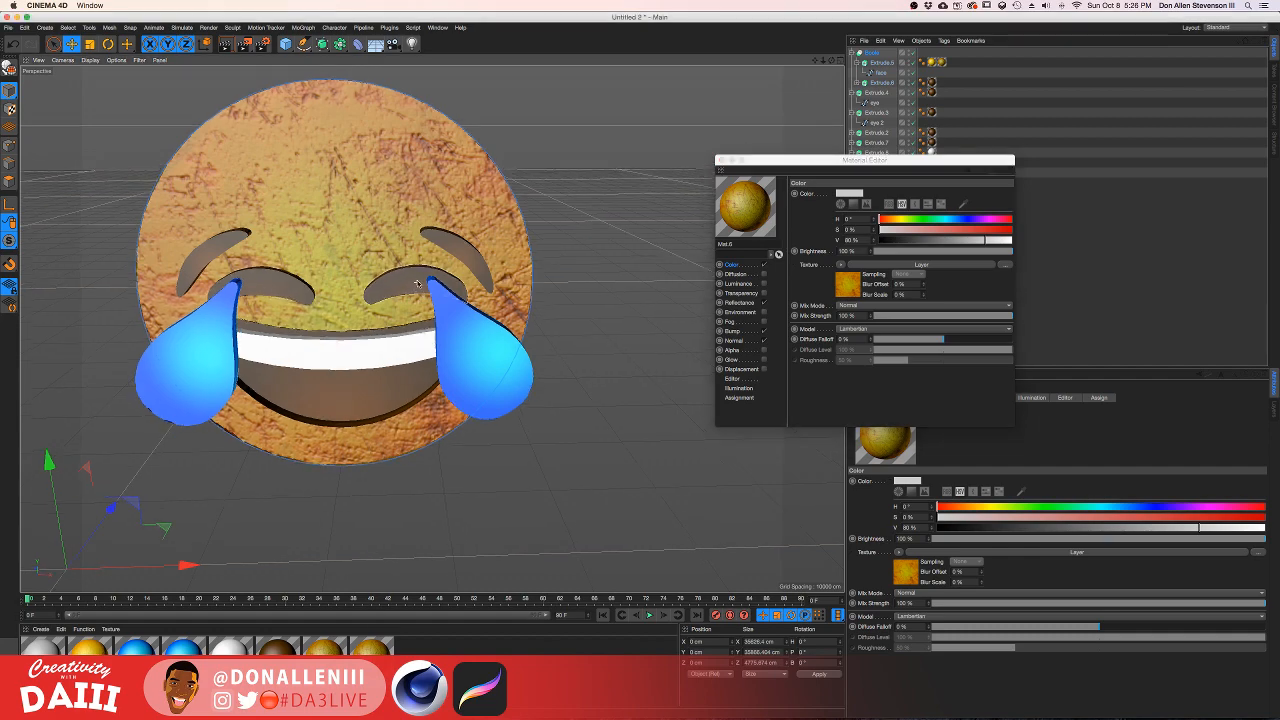
{"action": "left_click_drag", "start_coordinate": [416, 282], "coordinate": [457, 290], "text": "alt"}
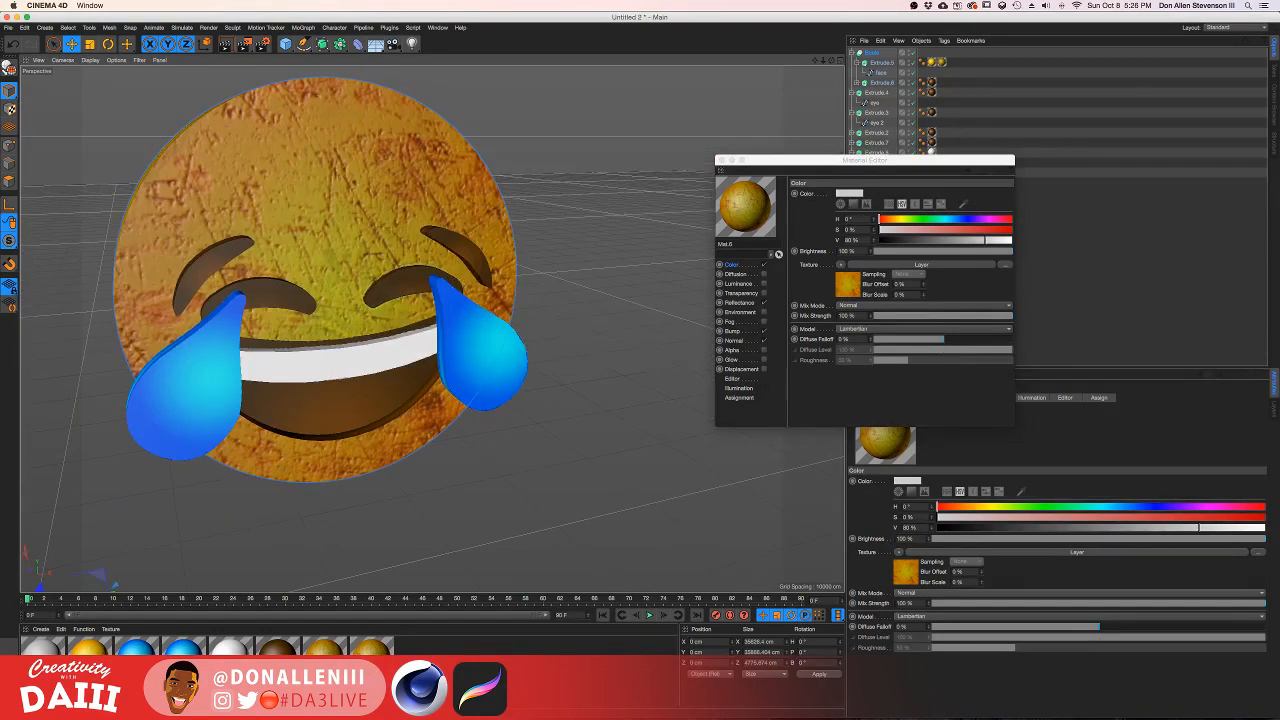
{"action": "double_click", "coordinate": [377, 655]}
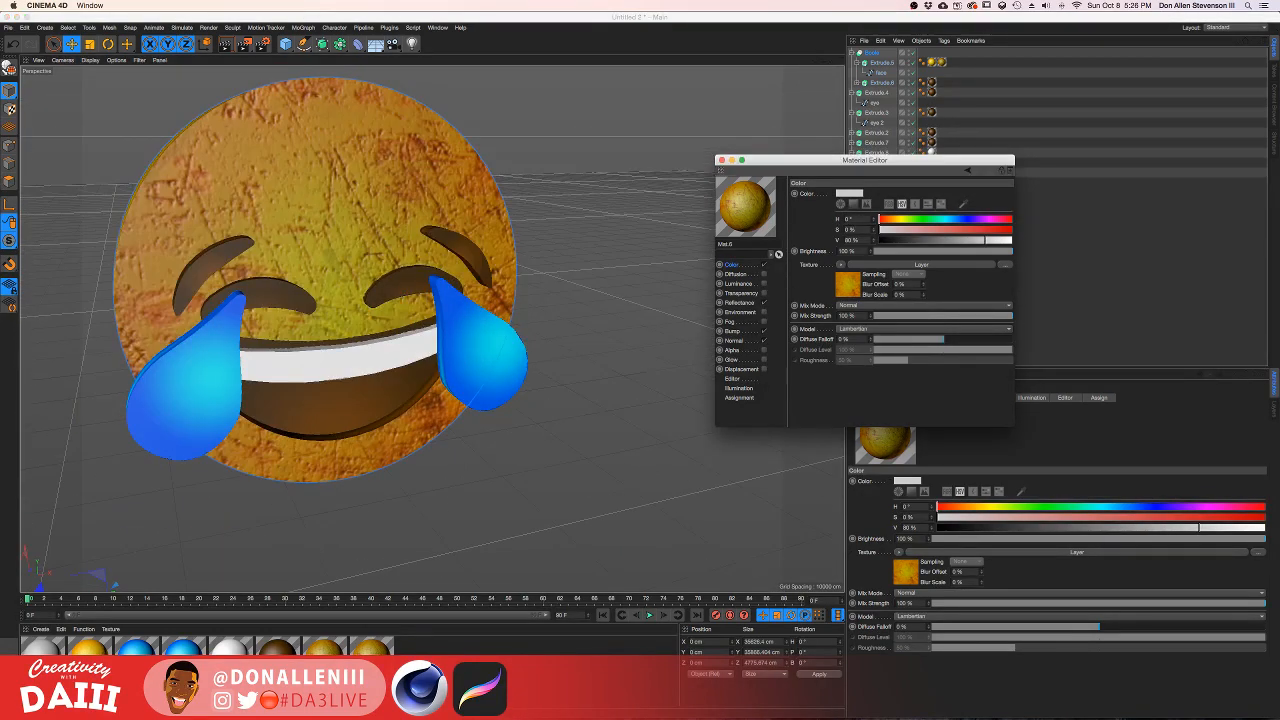
{"action": "left_click", "coordinate": [601, 484]}
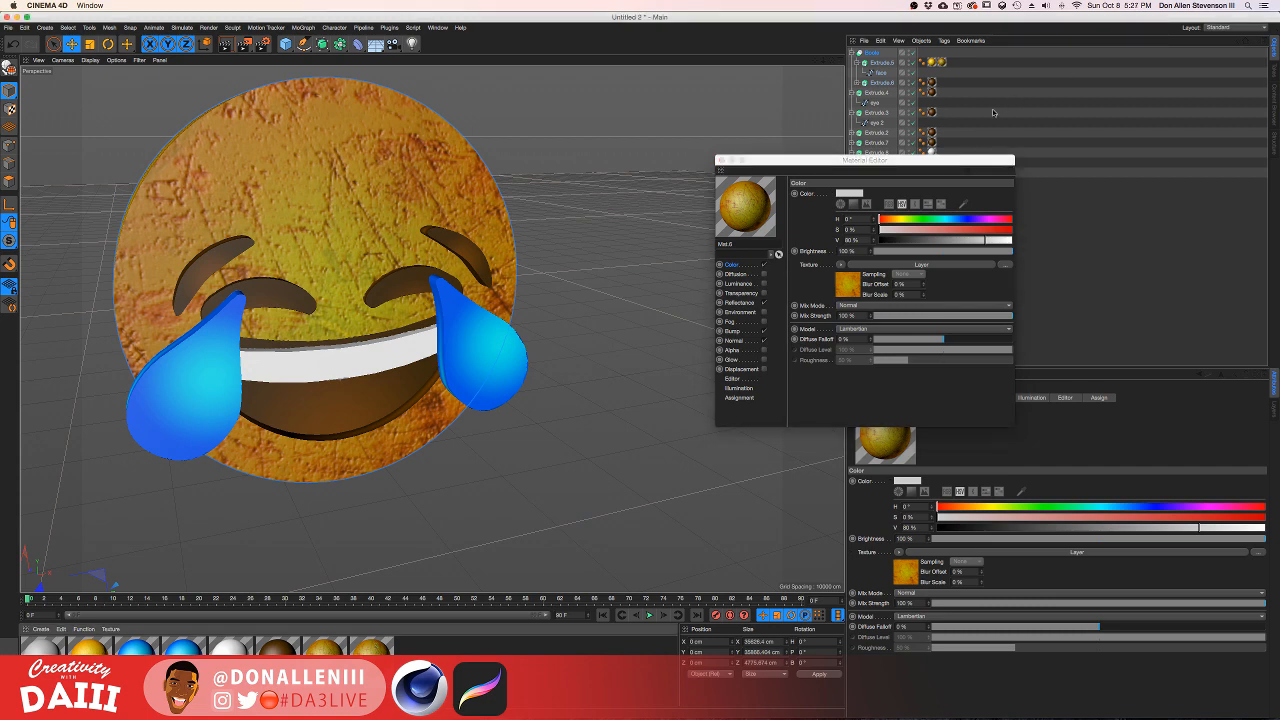
{"action": "left_click_drag", "start_coordinate": [817, 155], "coordinate": [615, 113]}
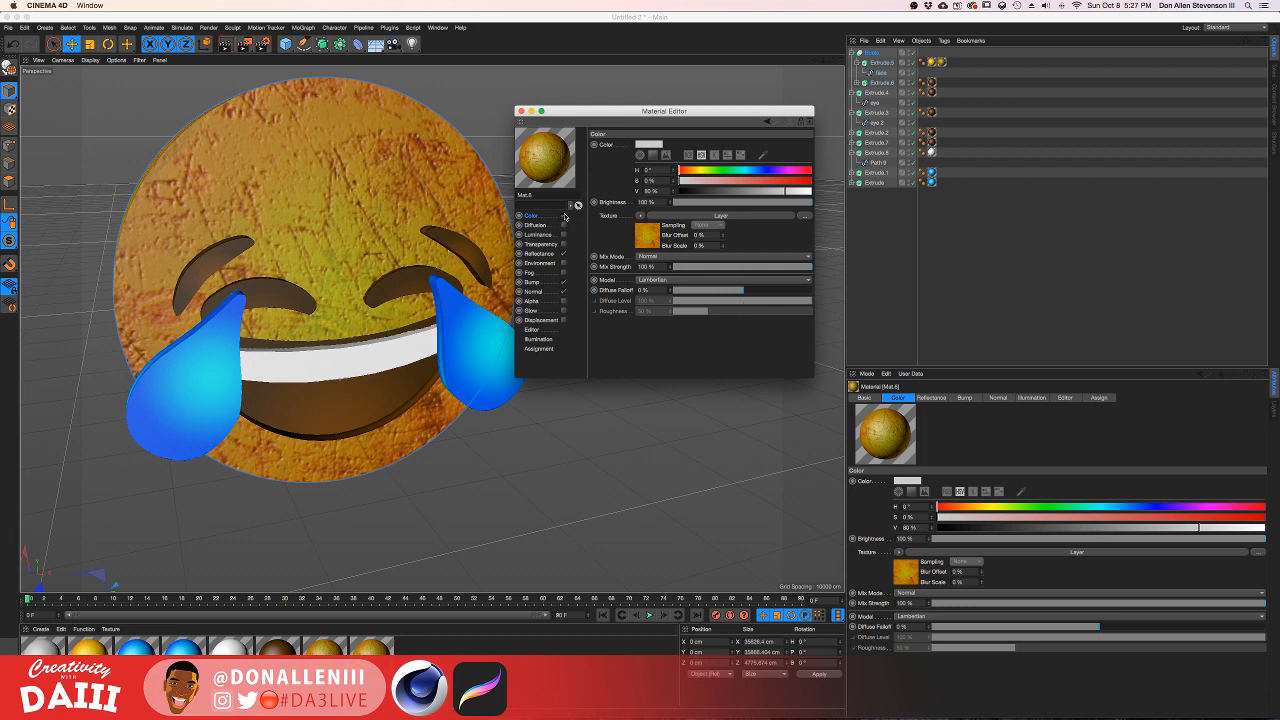
{"action": "left_click", "coordinate": [521, 111]}
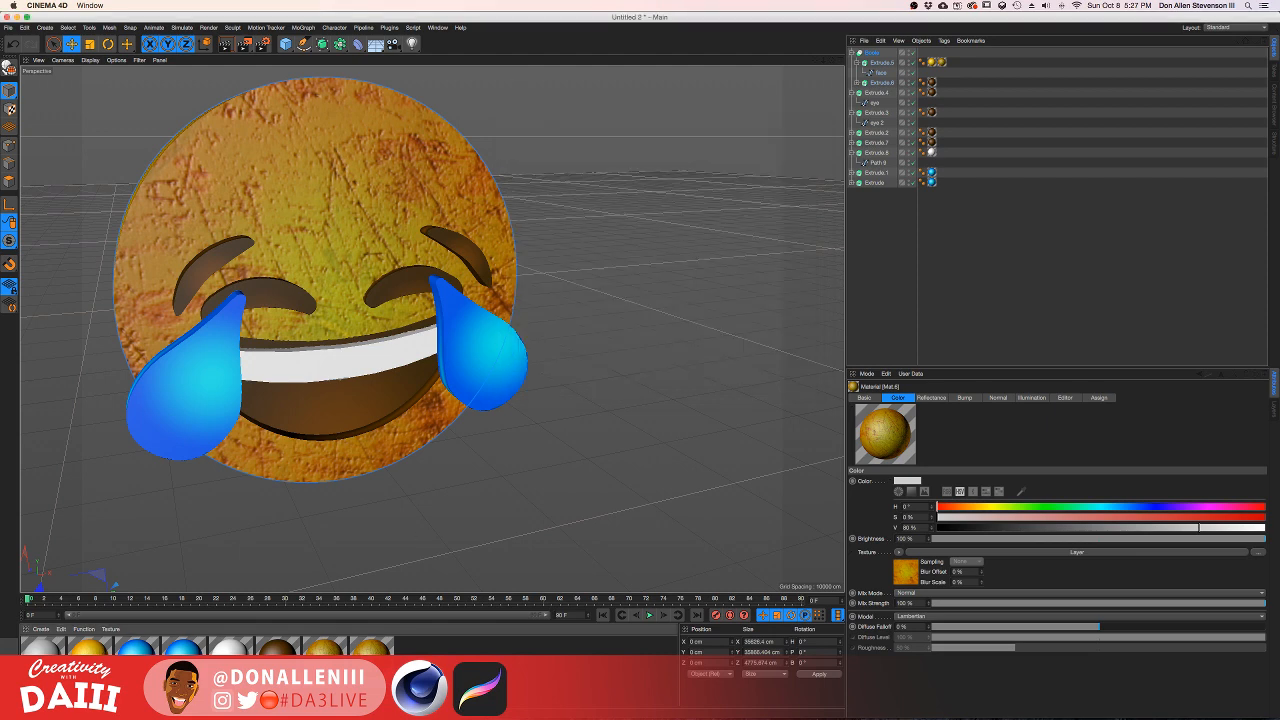
Step: Add a Beckmann reflectance layer with 24% roughness to the brown material Mat.4 and lower its global reflection brightness
{"action": "double_click", "coordinate": [277, 648]}
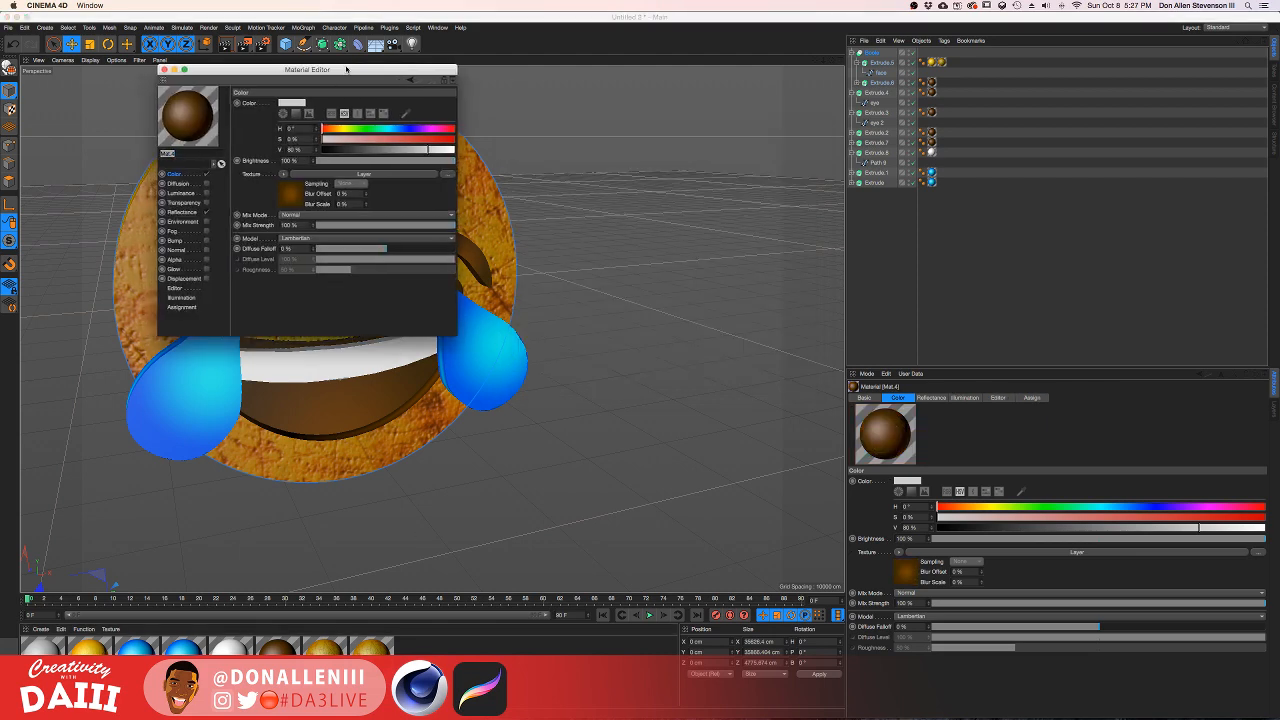
{"action": "left_click_drag", "start_coordinate": [300, 66], "coordinate": [543, 121]}
{"action": "left_click", "coordinate": [425, 264]}
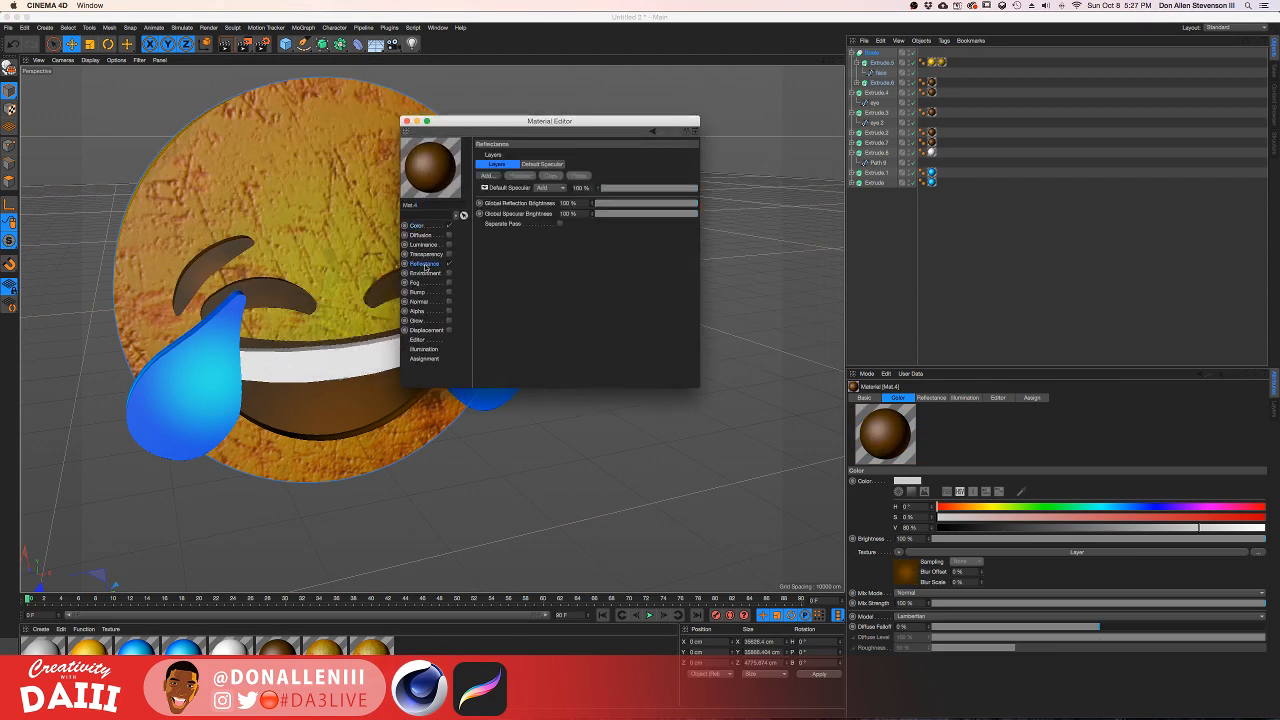
{"action": "left_click", "coordinate": [487, 175]}
{"action": "left_click", "coordinate": [512, 188]}
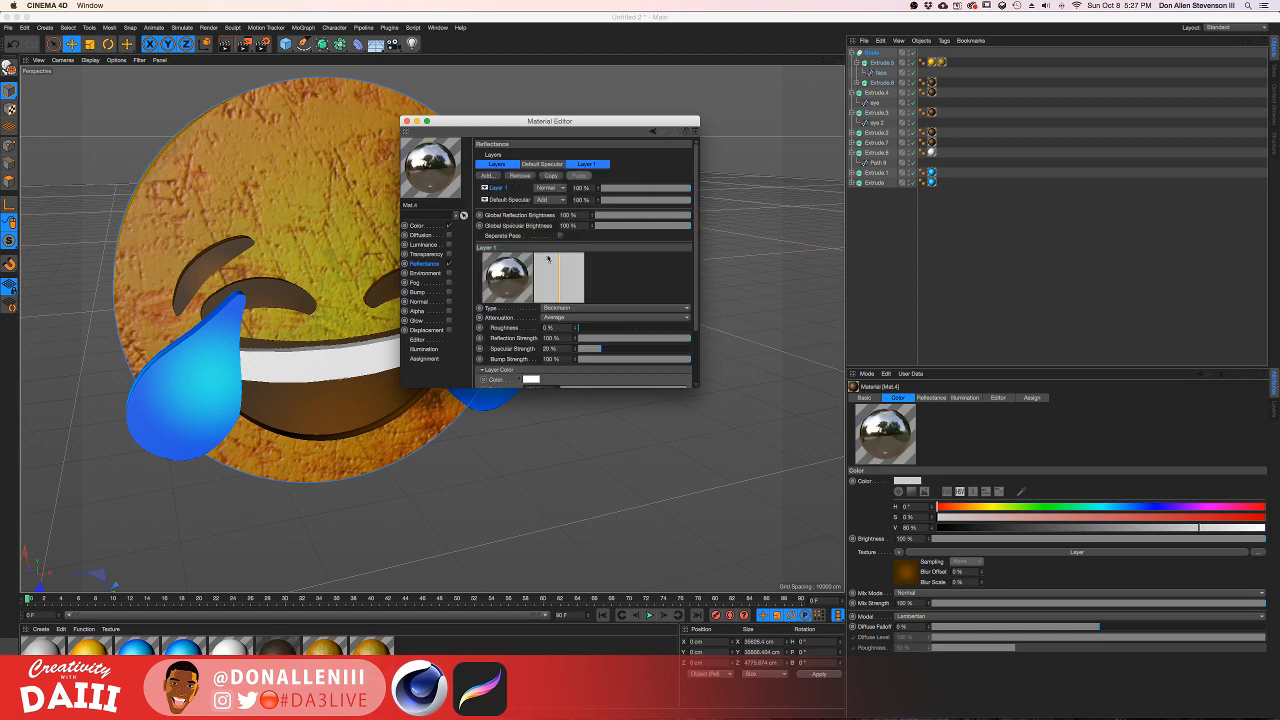
{"action": "left_click_drag", "start_coordinate": [592, 331], "coordinate": [608, 334]}
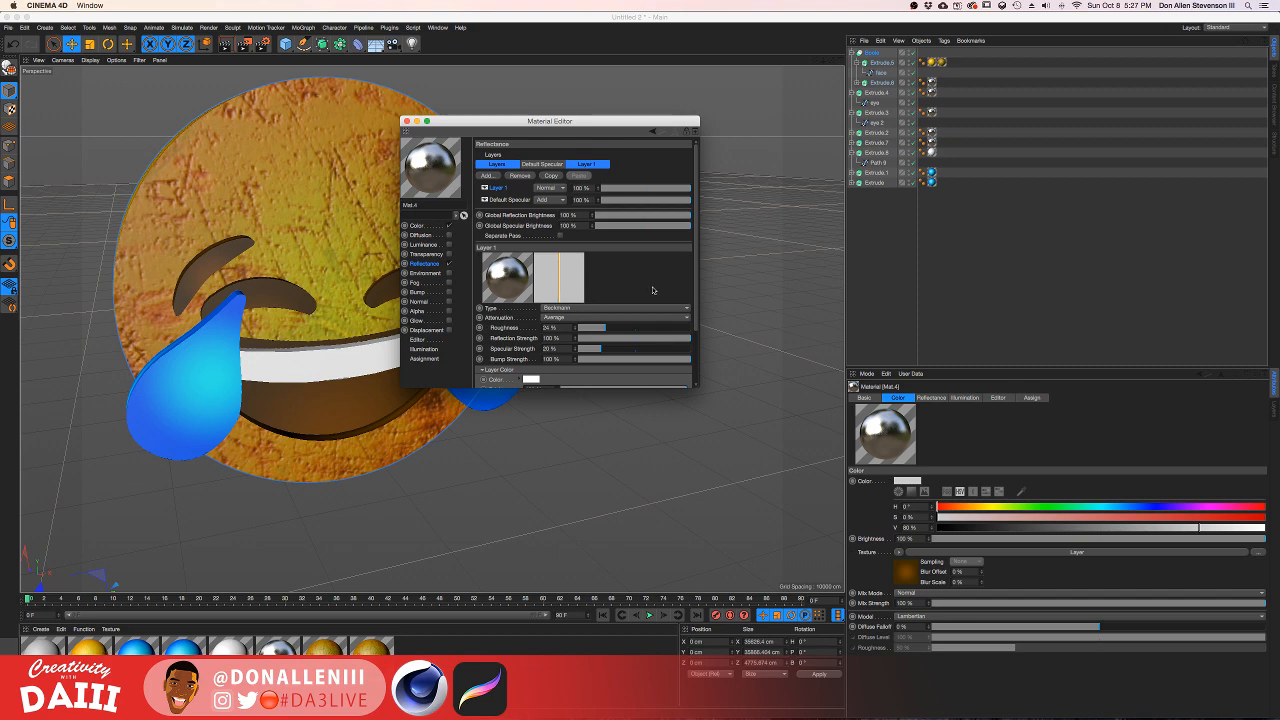
{"action": "left_click_drag", "start_coordinate": [629, 216], "coordinate": [625, 217]}
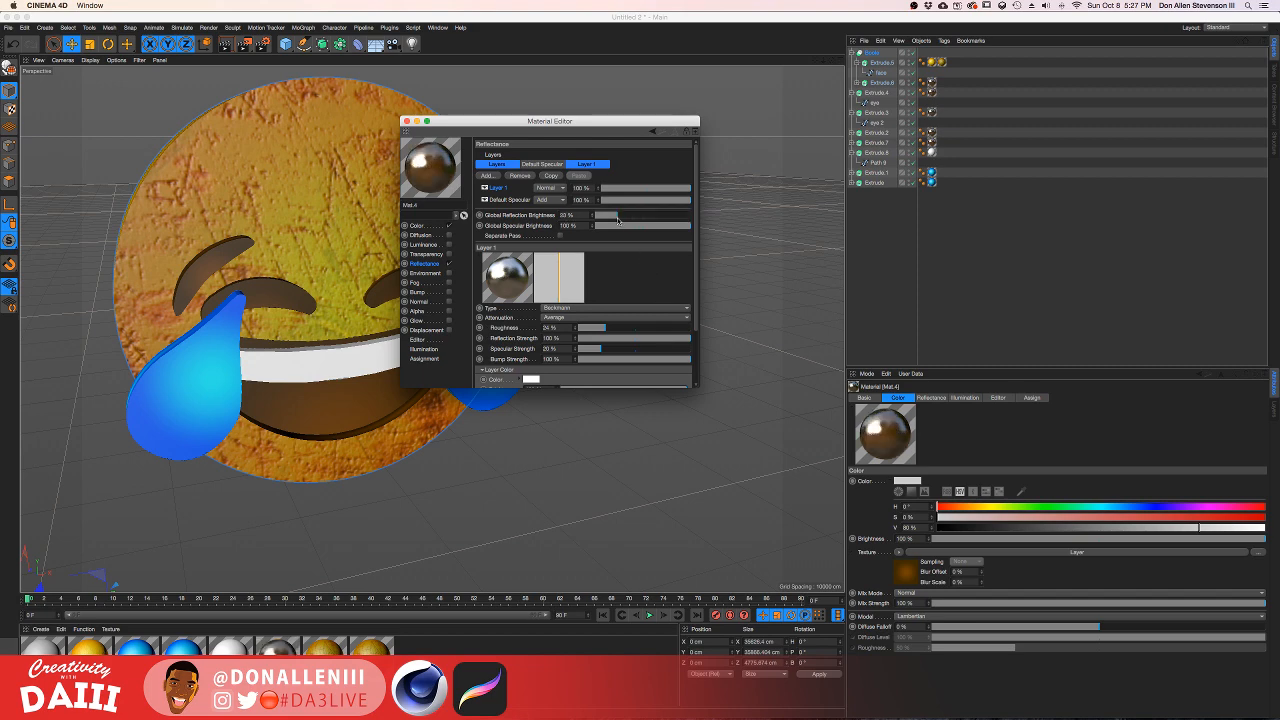
{"action": "left_click", "coordinate": [405, 121]}
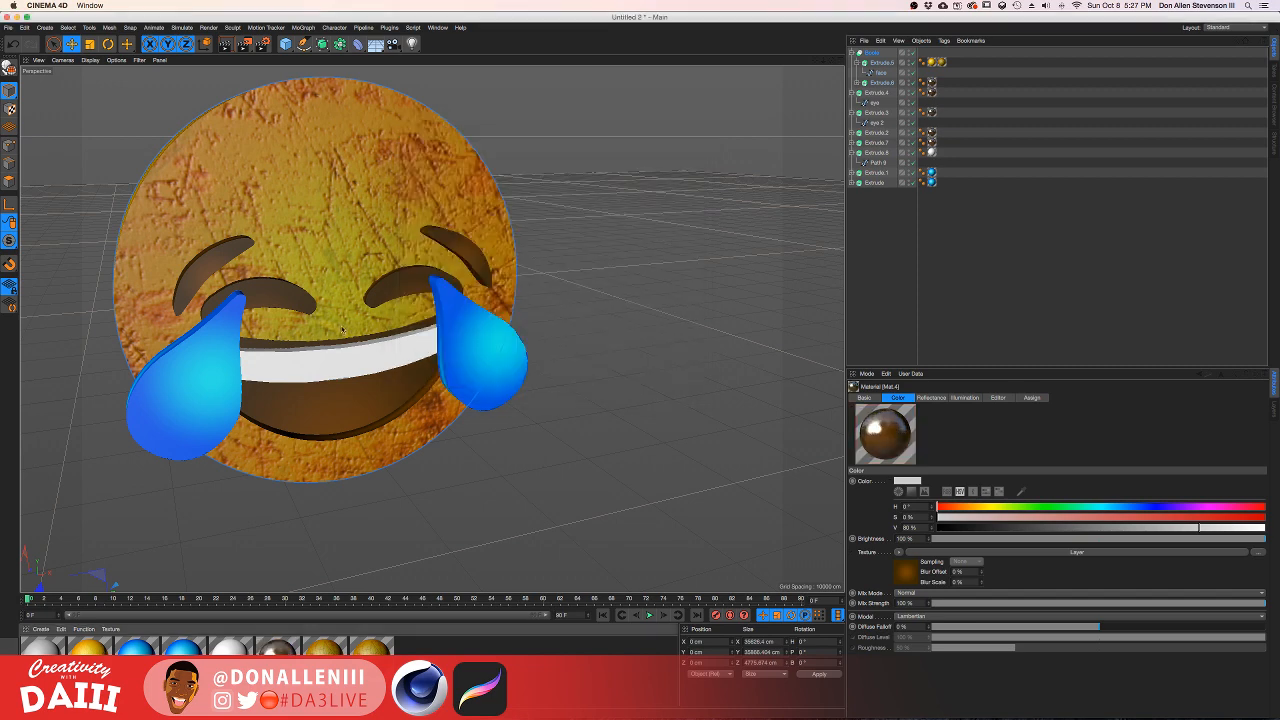
Step: Render the viewport close up on the eye, tear and mouth to check the brown material's reflections
{"action": "left_click_drag", "start_coordinate": [342, 329], "coordinate": [369, 300], "text": "alt"}
{"action": "key", "text": "super+r"}
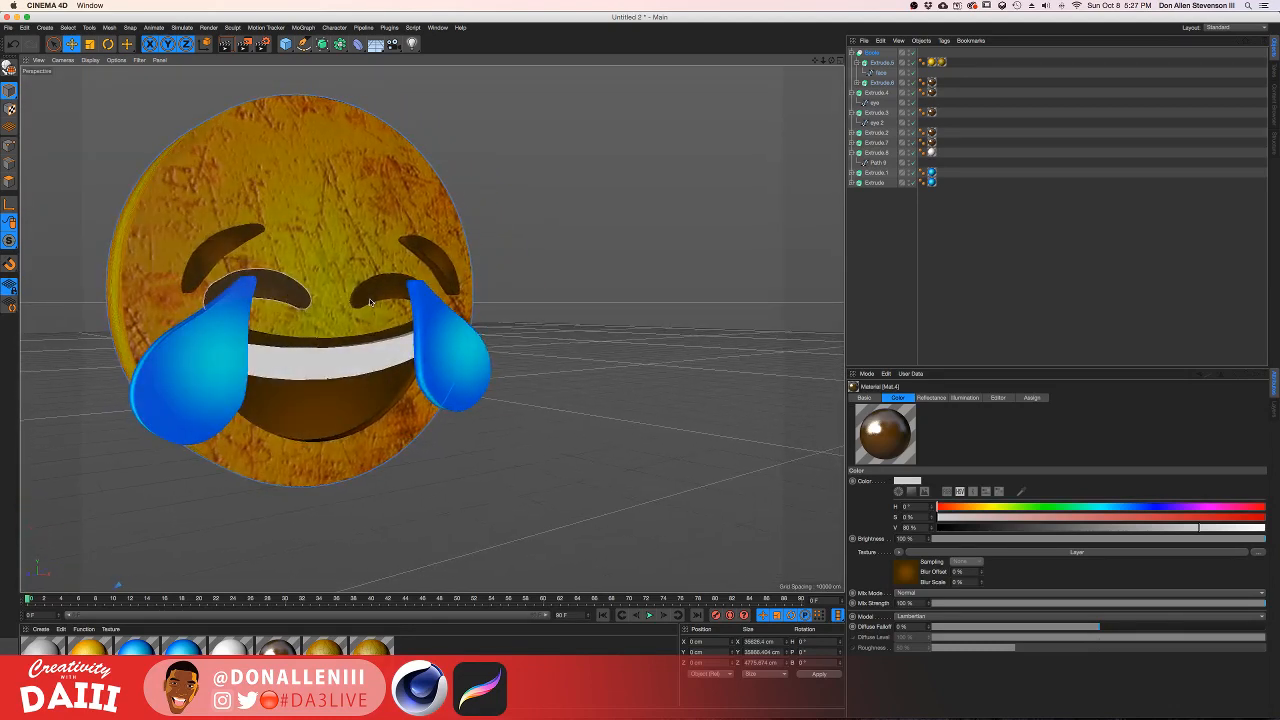
{"action": "key", "text": "super+r"}
{"action": "right_click_drag", "start_coordinate": [370, 302], "coordinate": [396, 318], "text": "alt"}
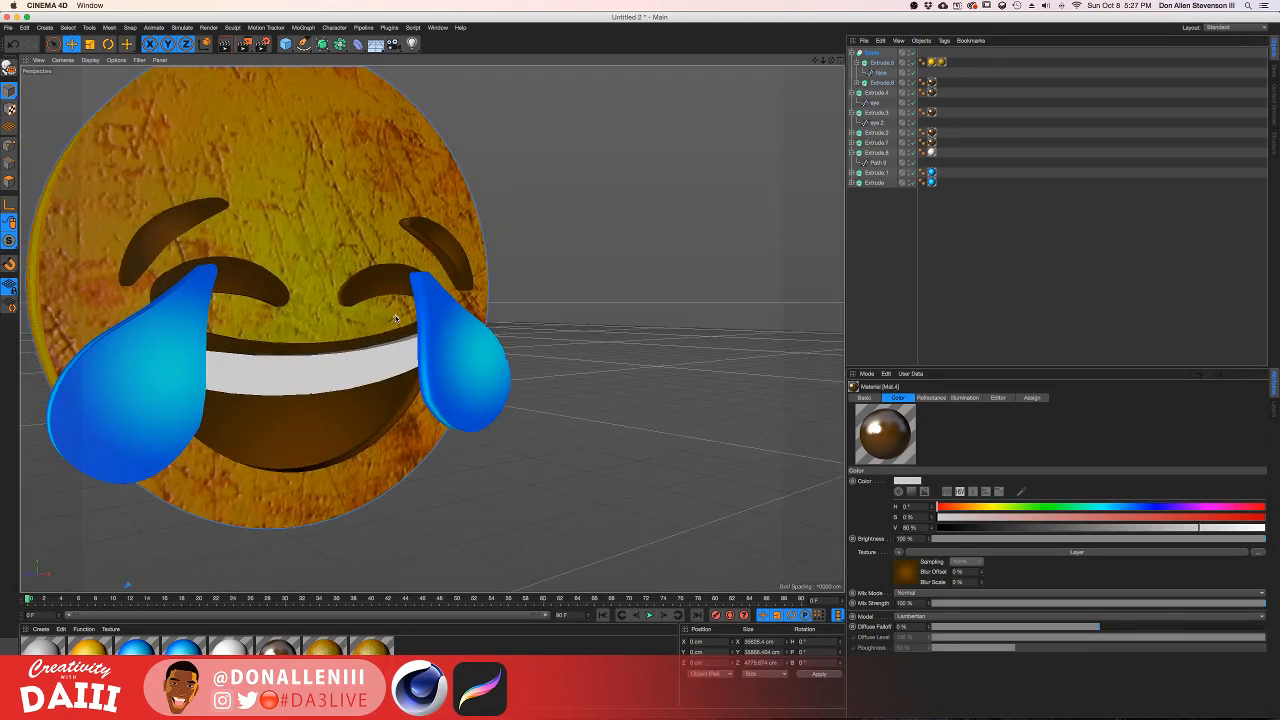
{"action": "scroll", "coordinate": [396, 318], "scroll_direction": "up", "scroll_amount": 5}
{"action": "key", "text": "super+r"}
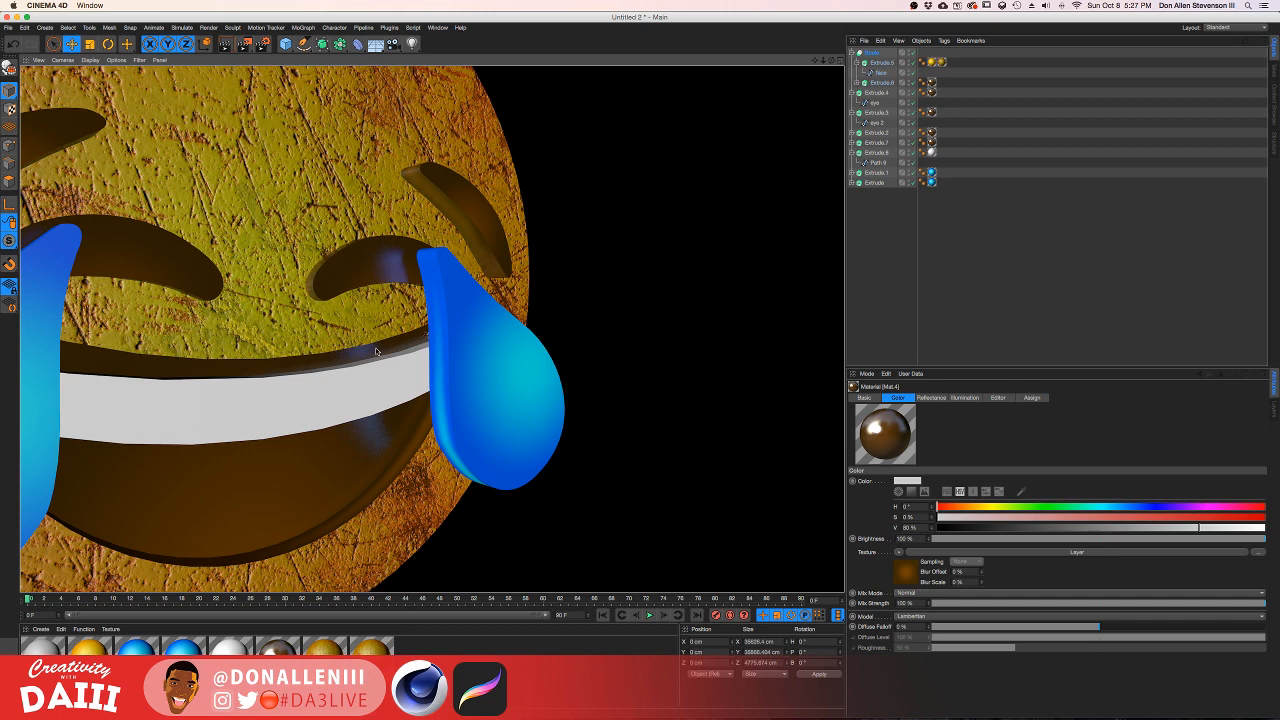
Step: Set the brown material's global reflection brightness to 35% and render the viewport again
{"action": "double_click", "coordinate": [276, 650]}
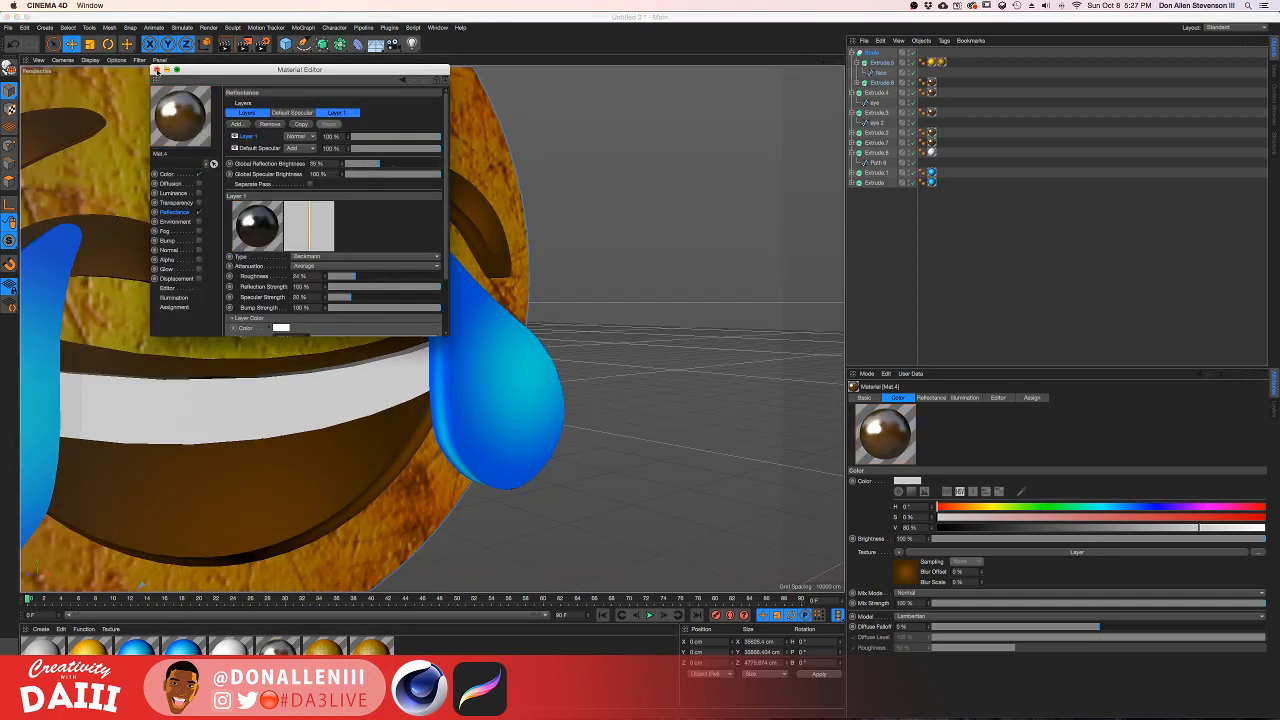
{"action": "left_click", "coordinate": [156, 69]}
{"action": "key", "text": "ctrl+r"}
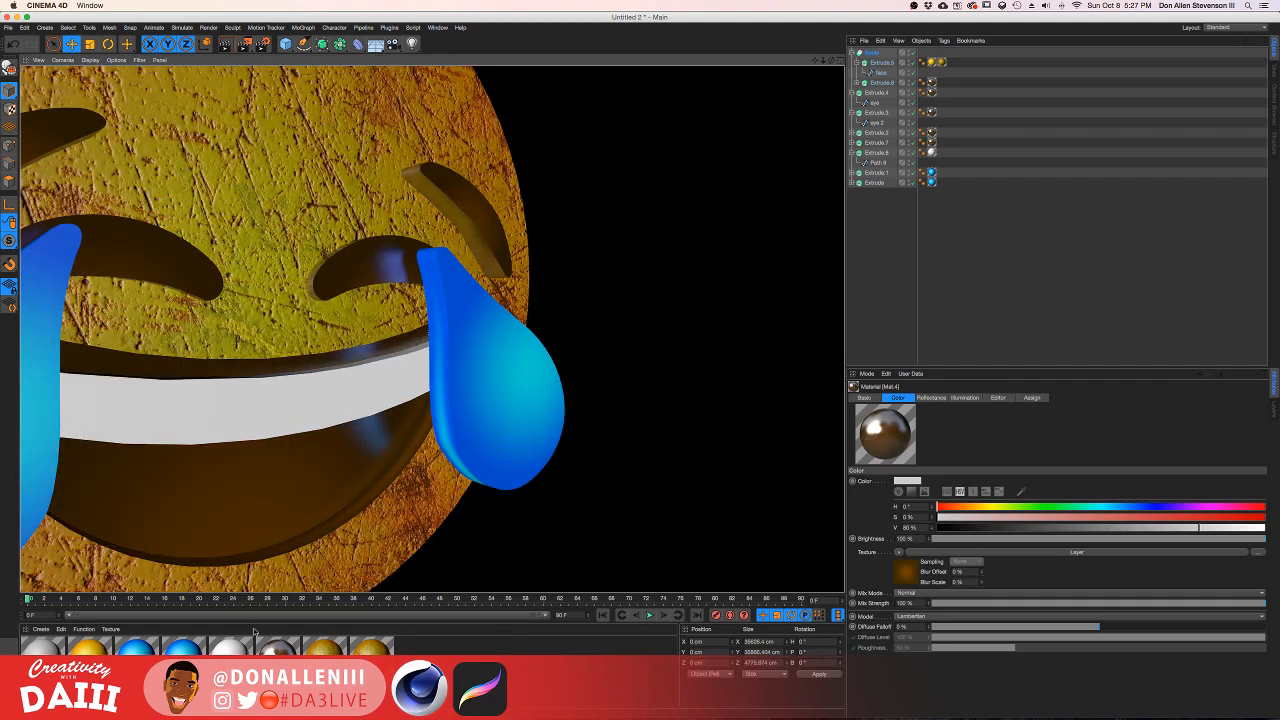
Step: Add a Beckmann reflectance layer to the white material Mat.1, with 31% global reflection brightness and about 9% roughness
{"action": "double_click", "coordinate": [240, 651]}
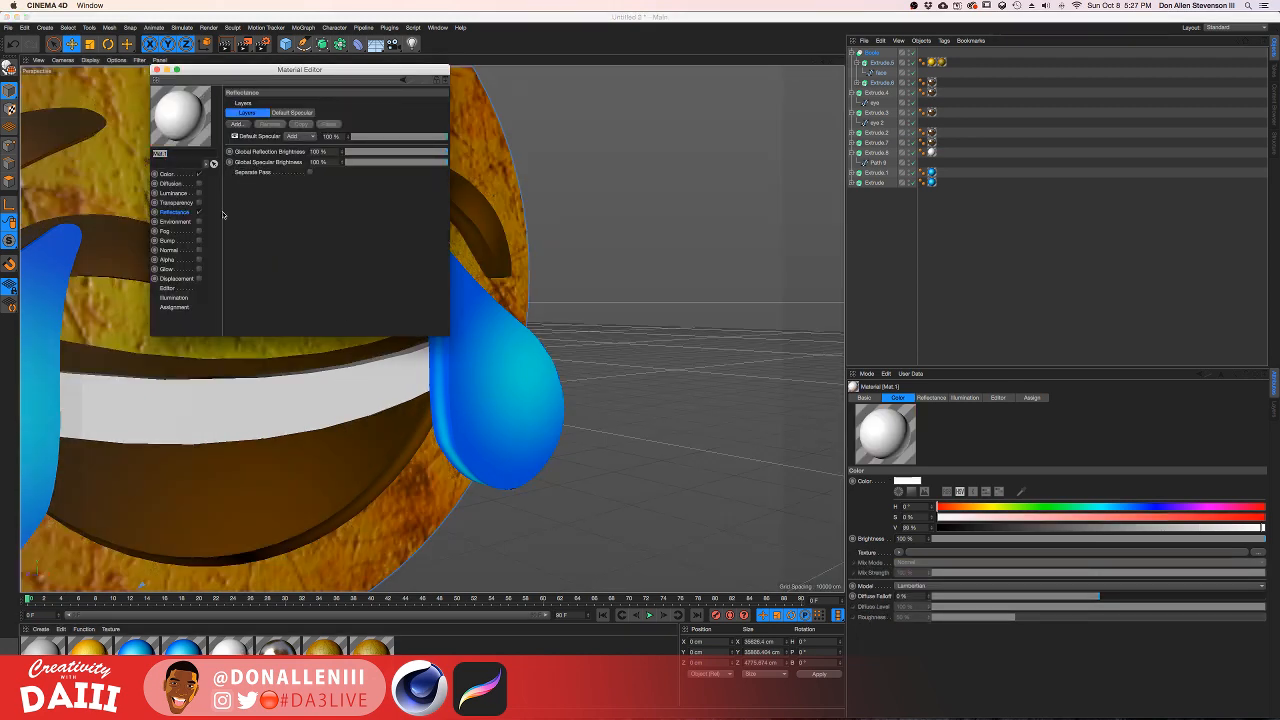
{"action": "left_click", "coordinate": [237, 125]}
{"action": "left_click", "coordinate": [262, 130]}
{"action": "left_click", "coordinate": [245, 126]}
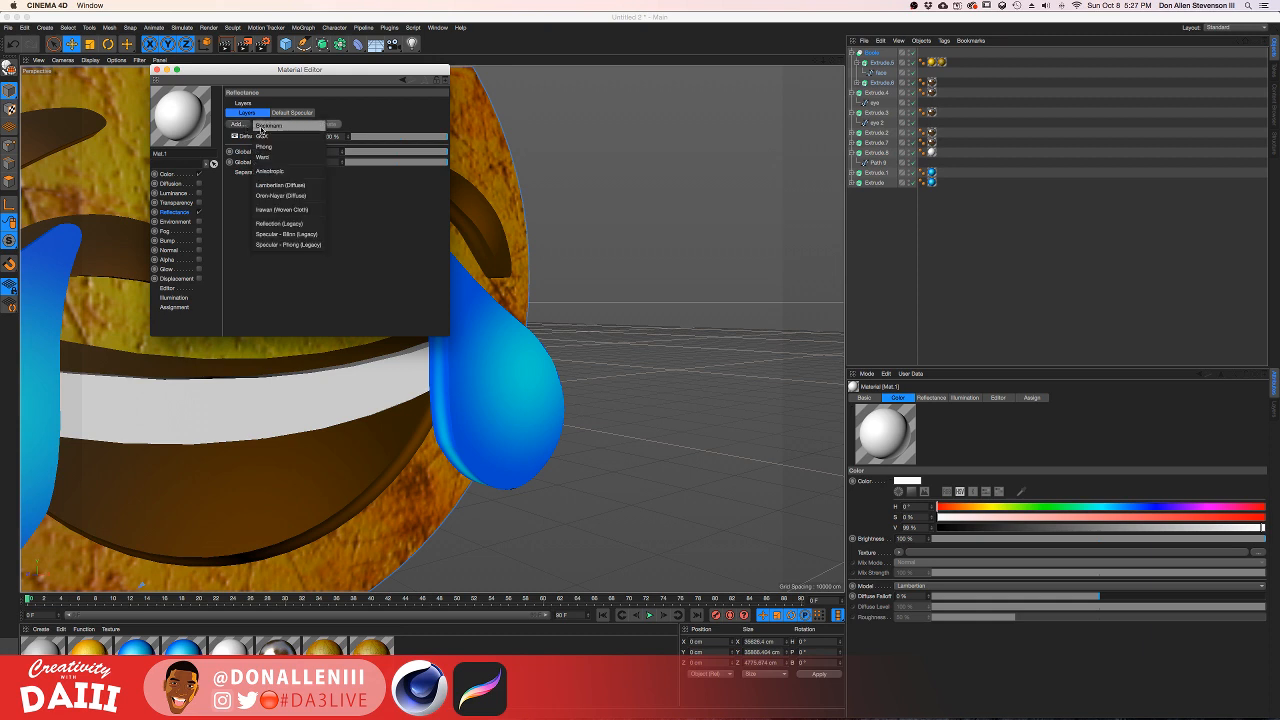
{"action": "left_click", "coordinate": [263, 132]}
{"action": "left_click_drag", "start_coordinate": [383, 167], "coordinate": [374, 165]}
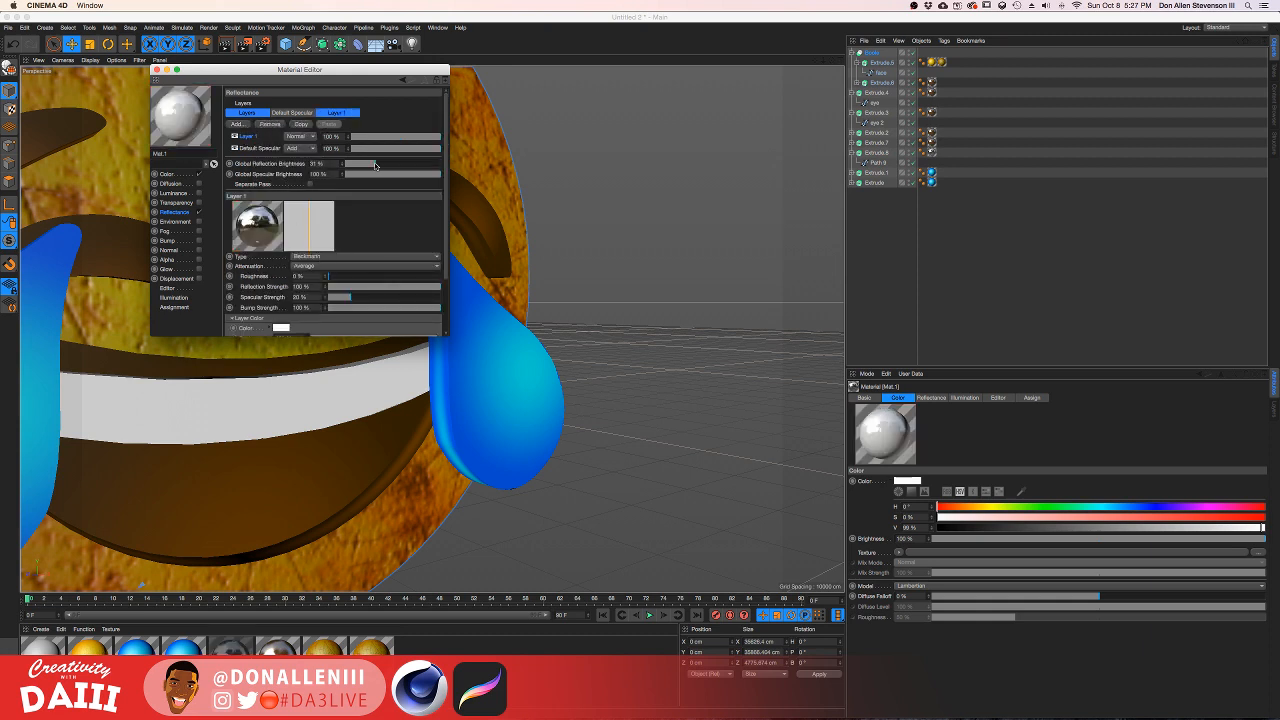
{"action": "left_click_drag", "start_coordinate": [326, 283], "coordinate": [337, 283]}
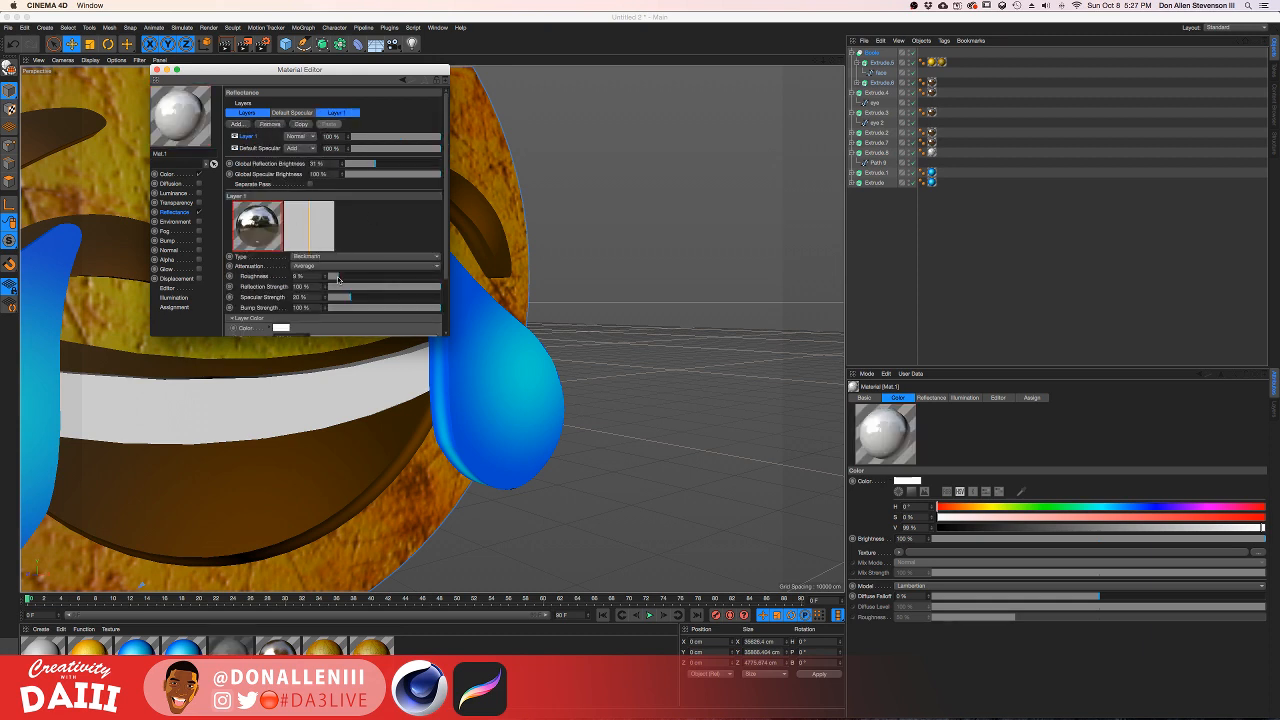
{"action": "left_click", "coordinate": [157, 70]}
Step: Render the viewport from a new angle to check the reflections on the white teeth
{"action": "left_click_drag", "start_coordinate": [356, 206], "coordinate": [371, 229], "text": "alt"}
{"action": "key", "text": "super+r"}
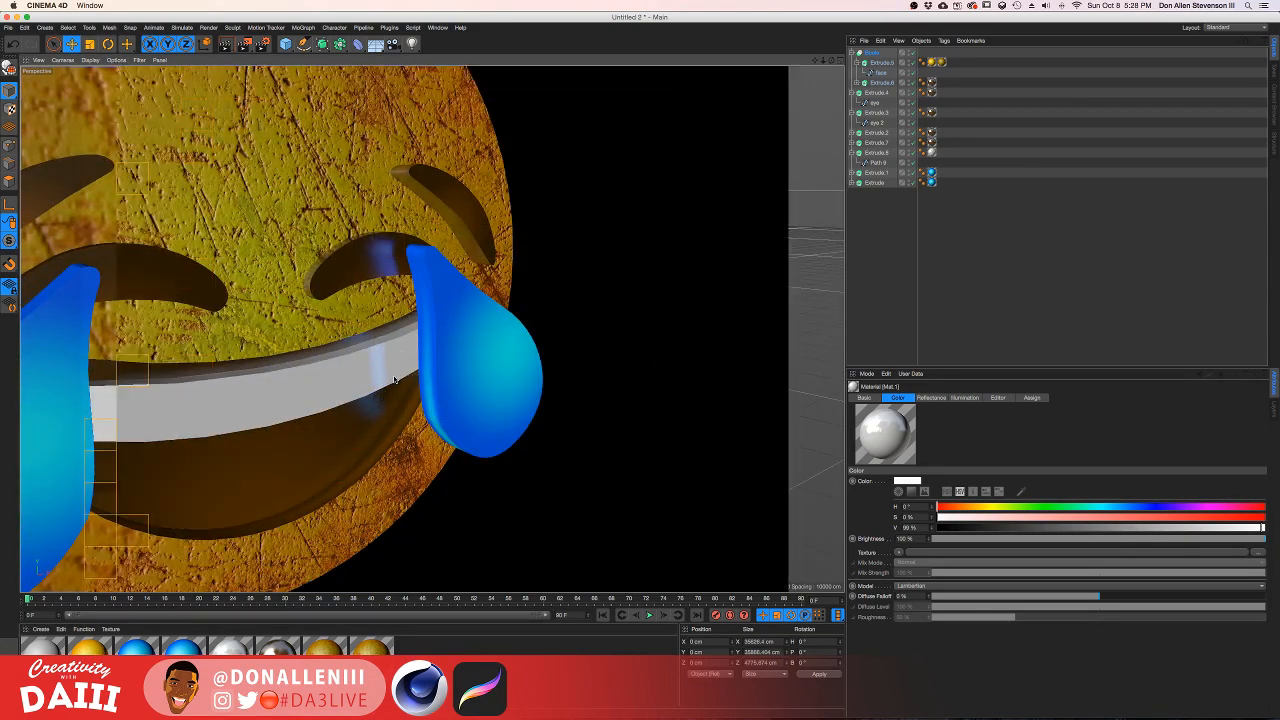
{"action": "left_click", "coordinate": [495, 348]}
{"action": "scroll", "coordinate": [551, 362], "scroll_direction": "down", "scroll_amount": 10}
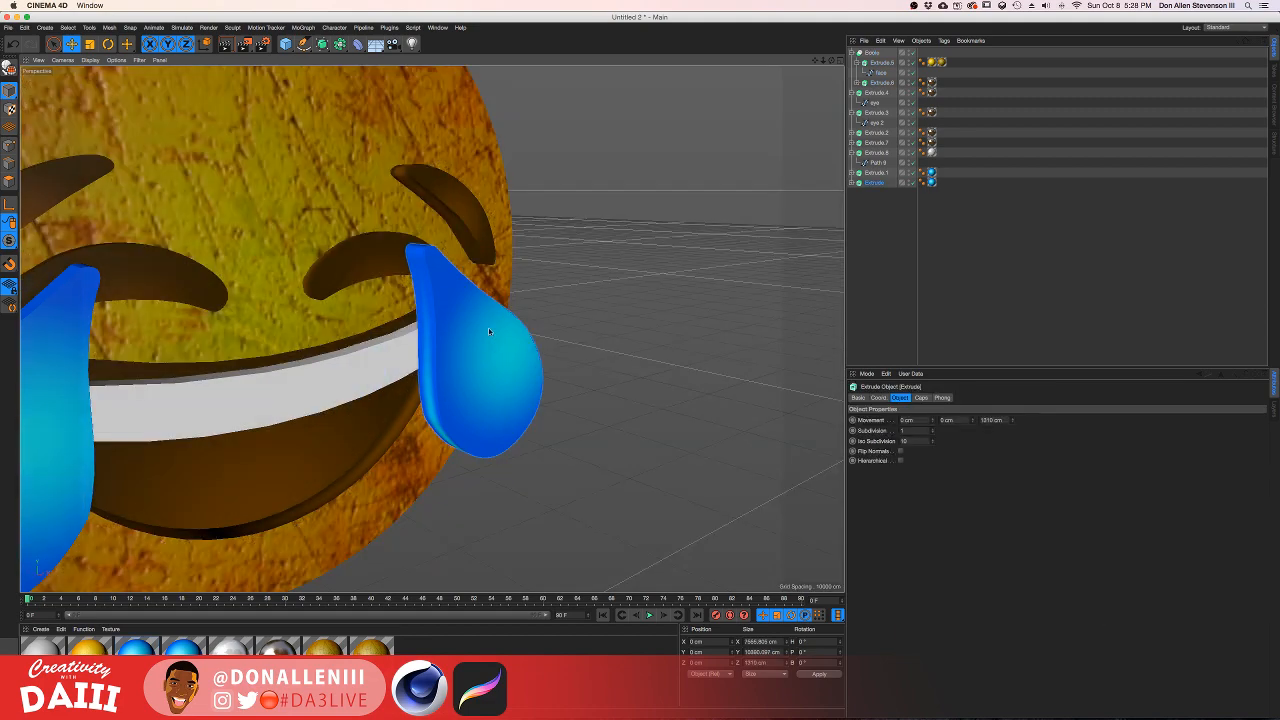
{"action": "mouse_move", "coordinate": [551, 362]}
{"action": "left_mouse_down", "text": "alt"}
{"action": "mouse_move", "coordinate": [640, 350]}
{"action": "mouse_move", "coordinate": [582, 340]}
{"action": "mouse_move", "coordinate": [593, 336]}
{"action": "mouse_move", "coordinate": [560, 345]}
{"action": "left_mouse_up", "text": "alt"}
Step: Enable transparency on the blue material Mat.3 with the Water refraction preset and about 67% brightness
{"action": "double_click", "coordinate": [184, 648]}
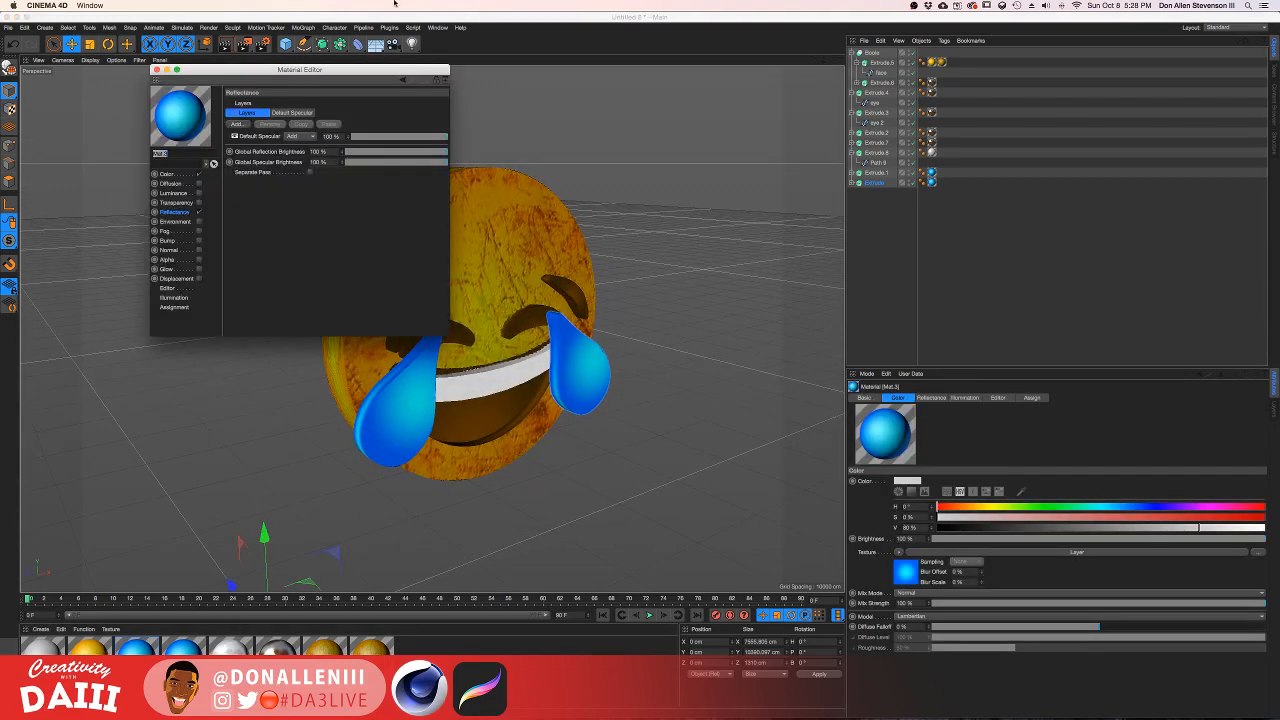
{"action": "left_click_drag", "start_coordinate": [343, 69], "coordinate": [550, 119]}
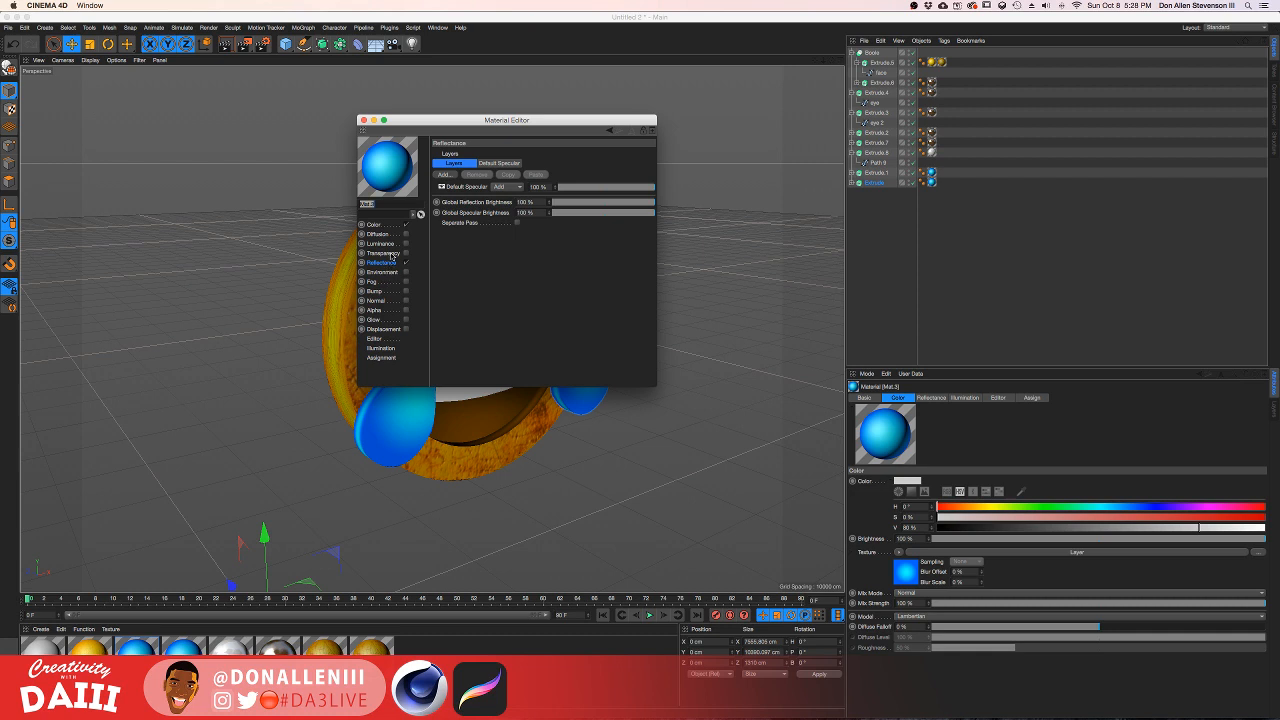
{"action": "left_click", "coordinate": [405, 253]}
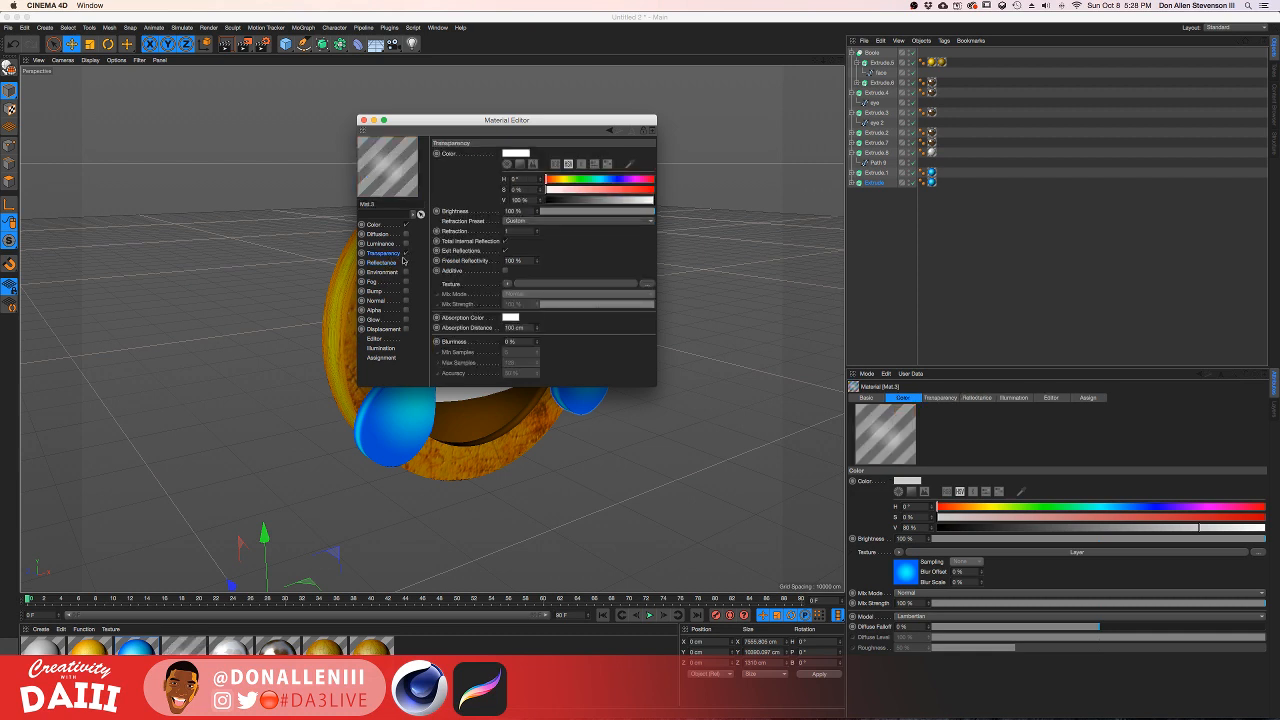
{"action": "left_click", "coordinate": [527, 222]}
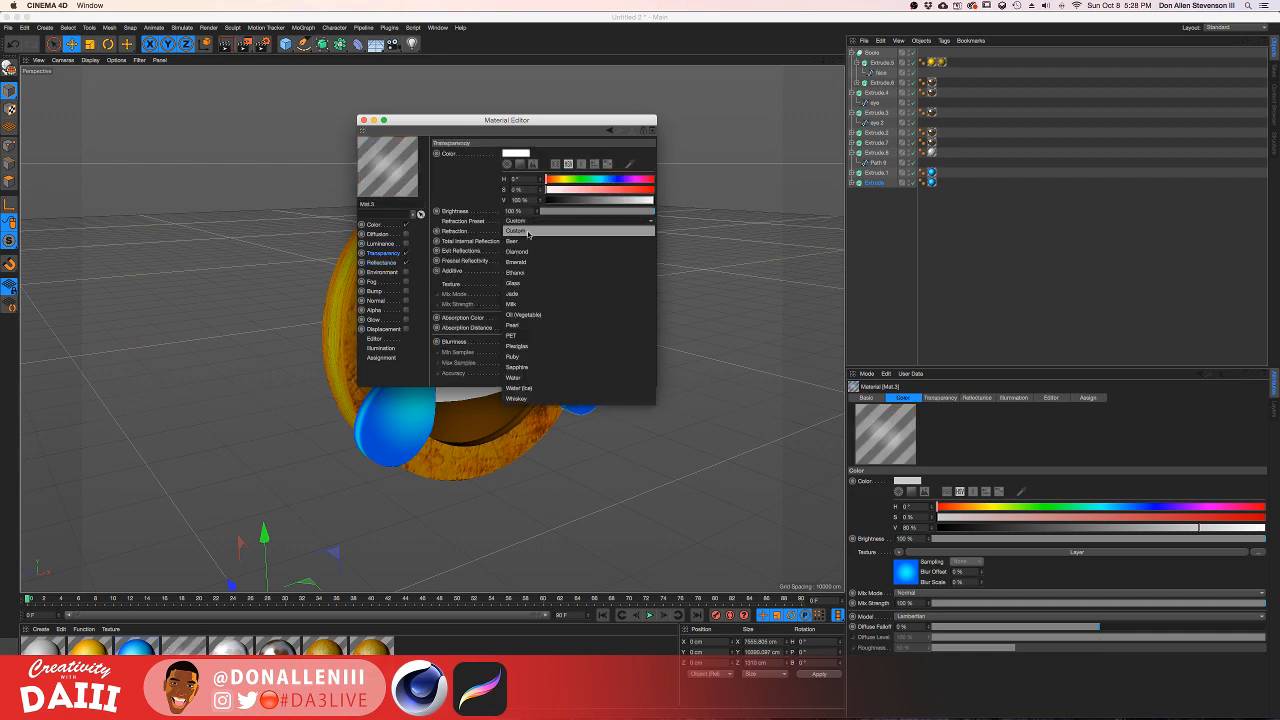
{"action": "left_click", "coordinate": [528, 373]}
{"action": "left_click", "coordinate": [600, 211]}
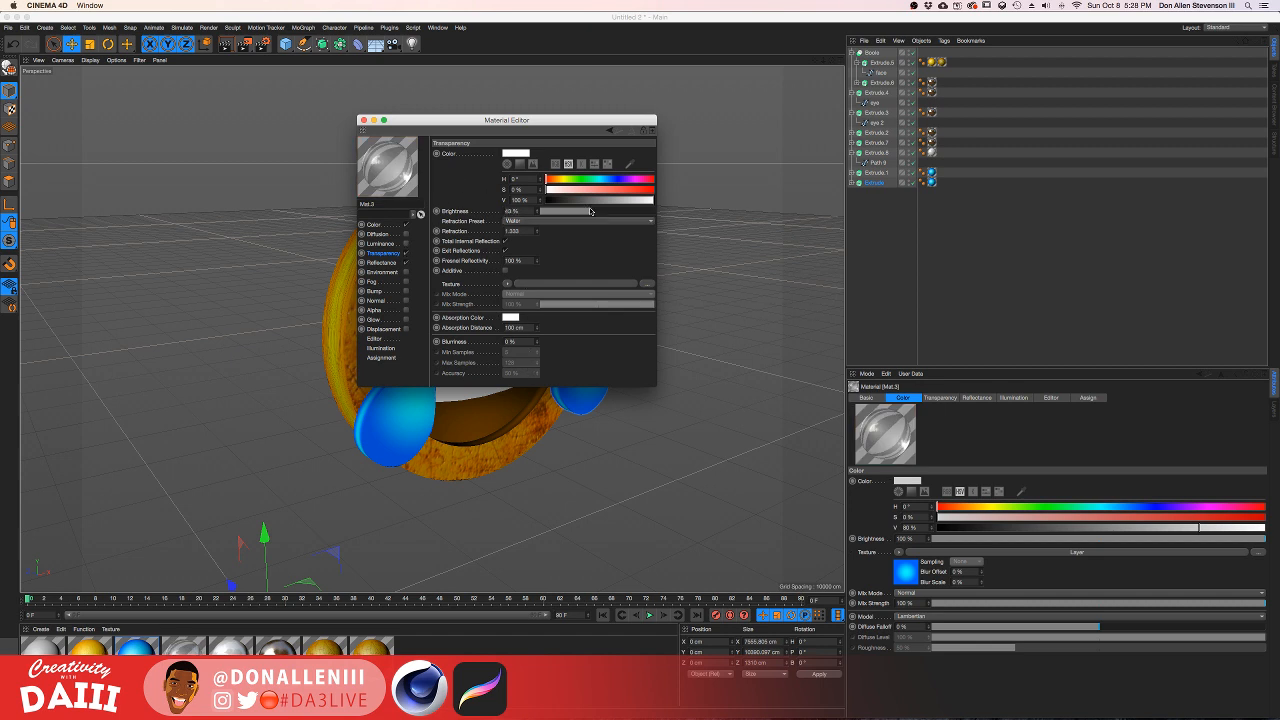
{"action": "left_click", "coordinate": [618, 212]}
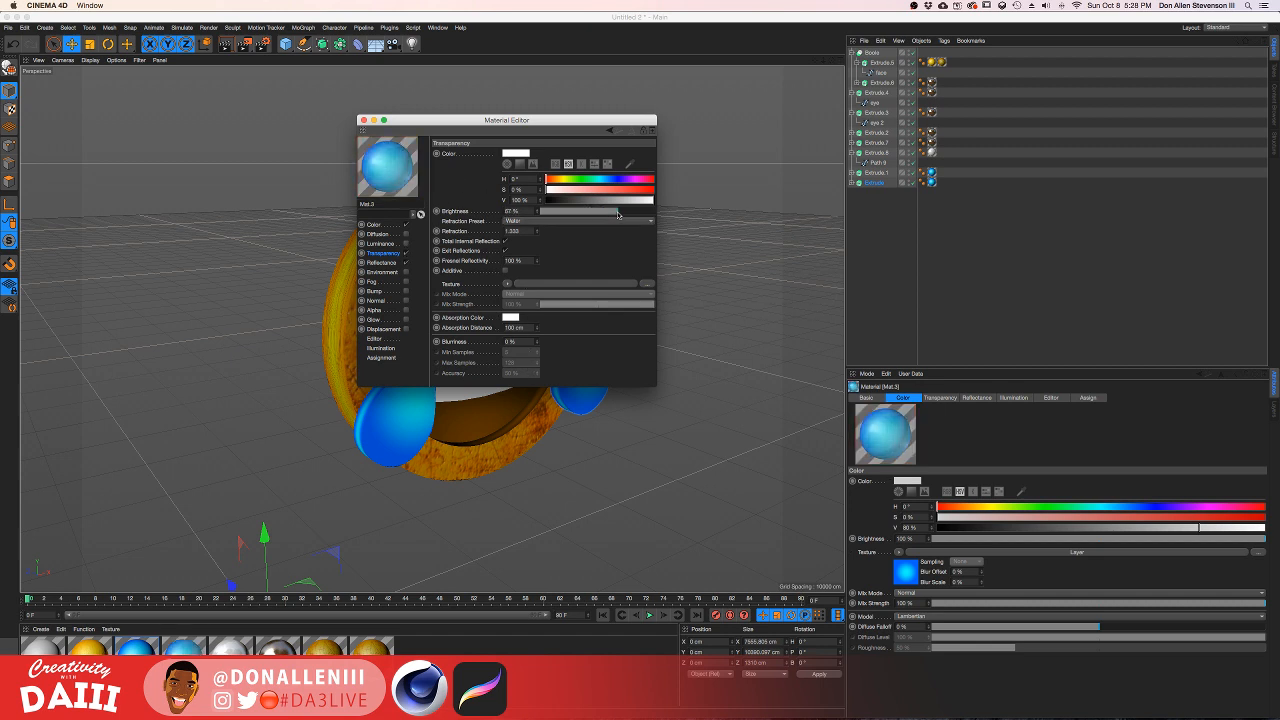
Step: Apply the transparent blue material Mat.3 to both tear objects, Extrude and Extrude.1, and render the front view
{"action": "left_click_drag", "start_coordinate": [509, 322], "coordinate": [450, 312], "text": "alt"}
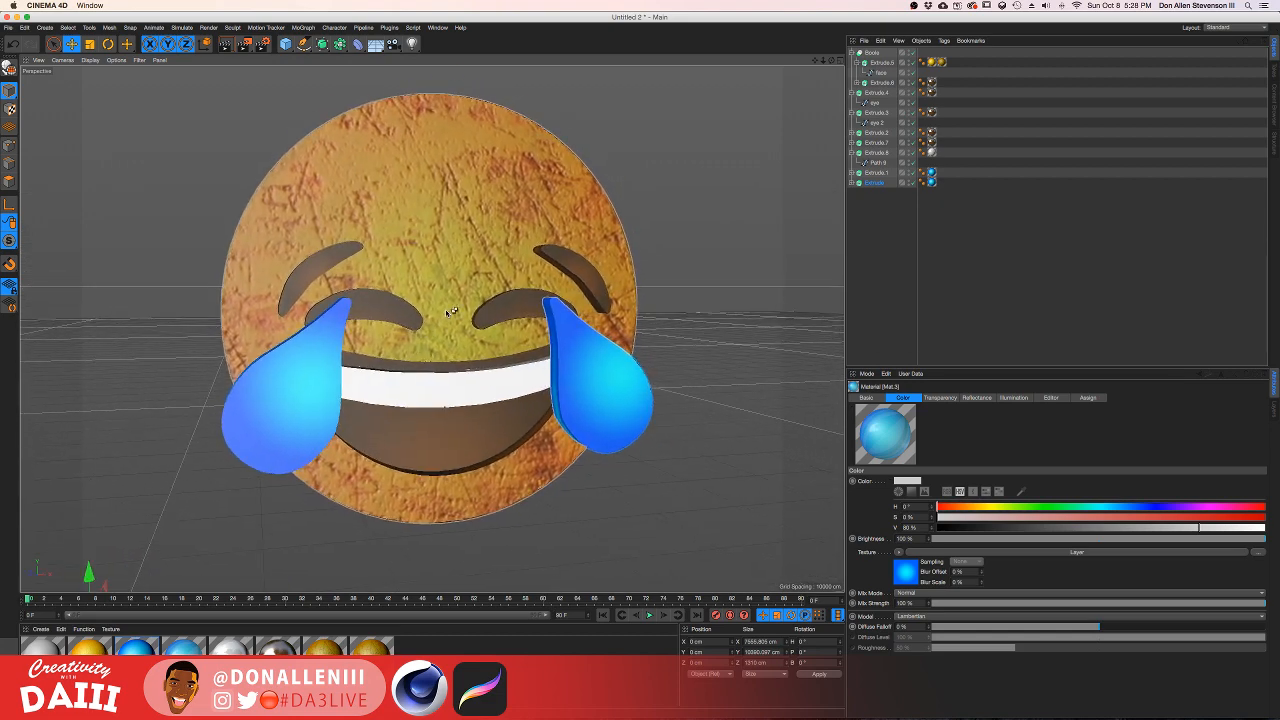
{"action": "key", "text": "super+r"}
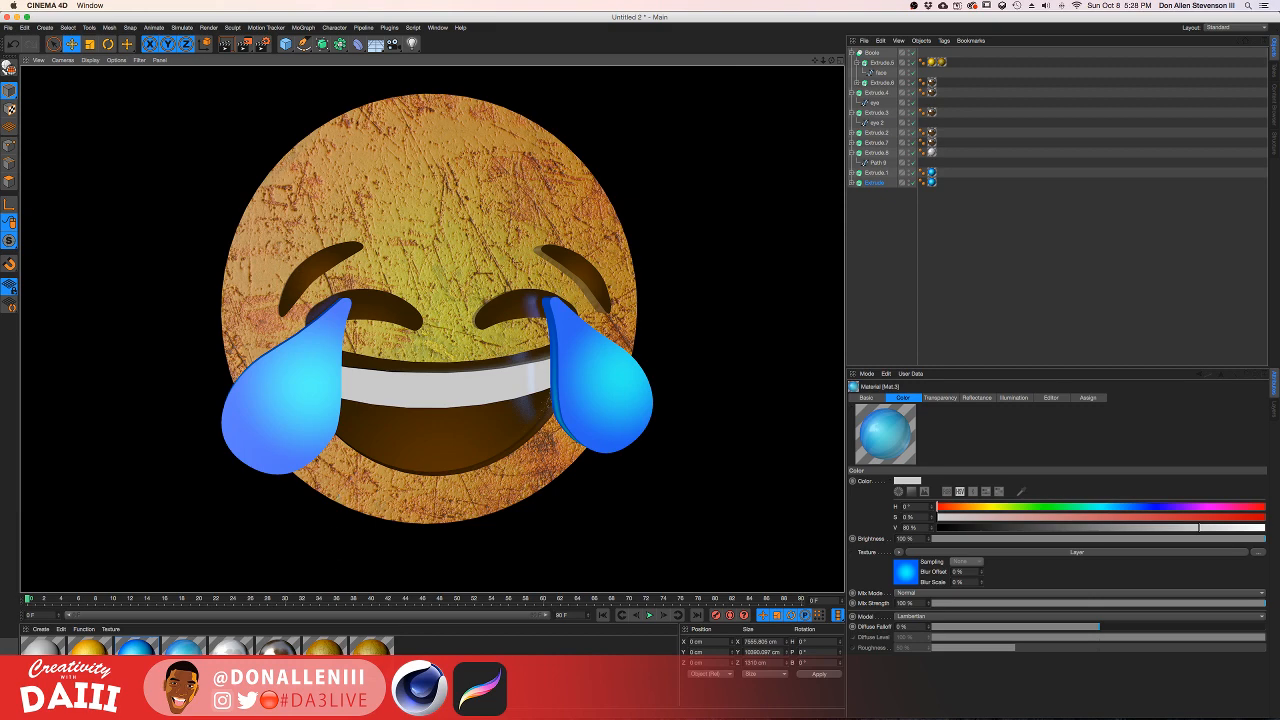
{"action": "left_click_drag", "start_coordinate": [182, 662], "coordinate": [933, 183]}
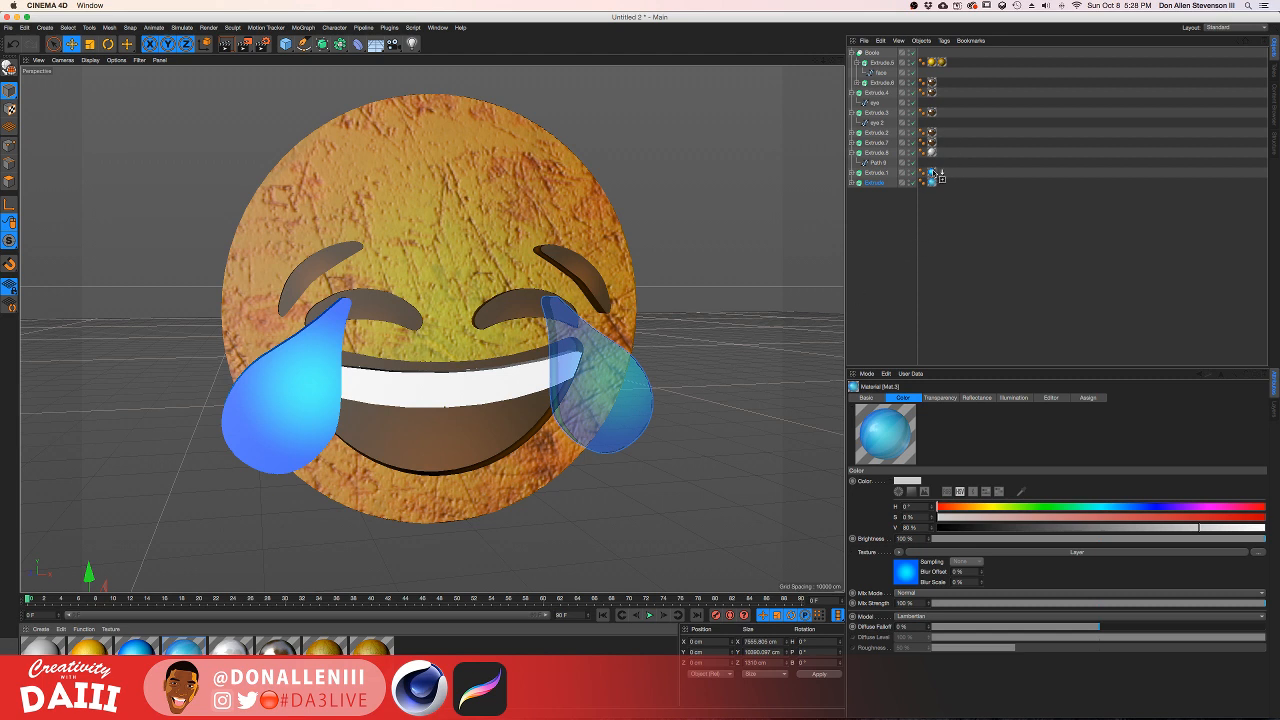
{"action": "left_click_drag", "start_coordinate": [938, 176], "coordinate": [934, 174], "text": "ctrl"}
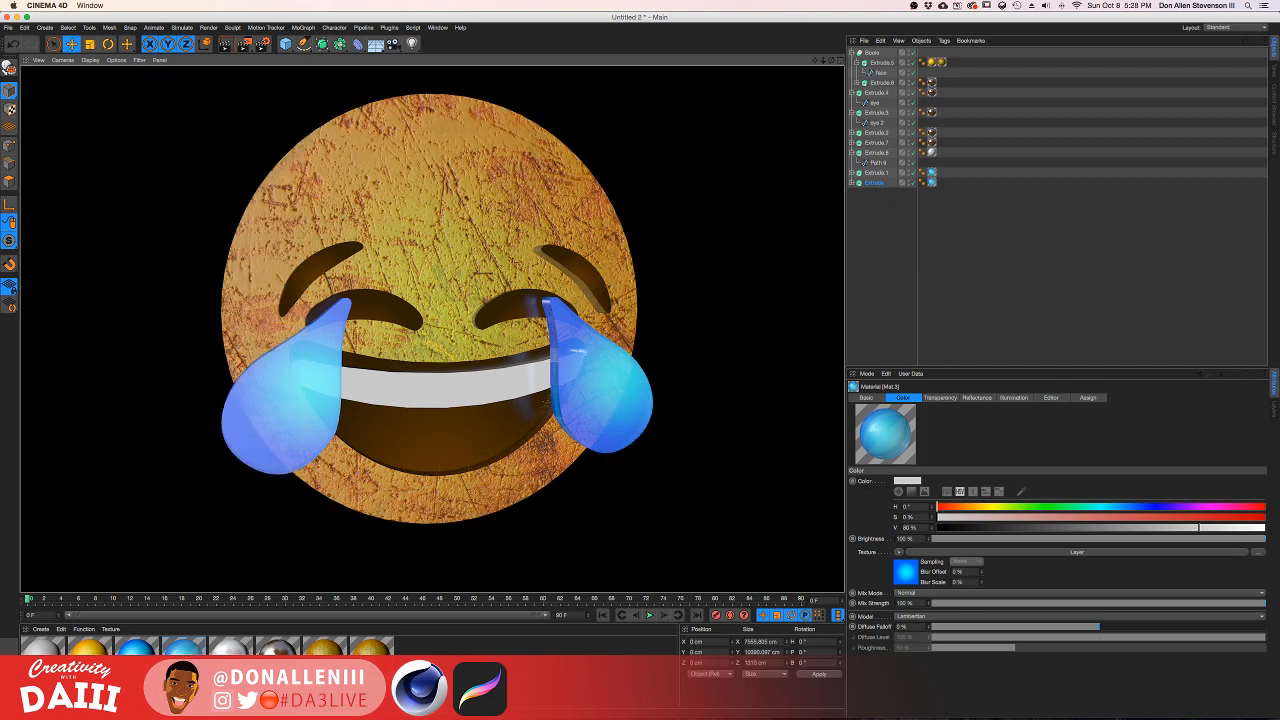
Step: Lower the transparency brightness of the tear material Mat.3 to about 56% and render the emoji from two angles
{"action": "double_click", "coordinate": [184, 652]}
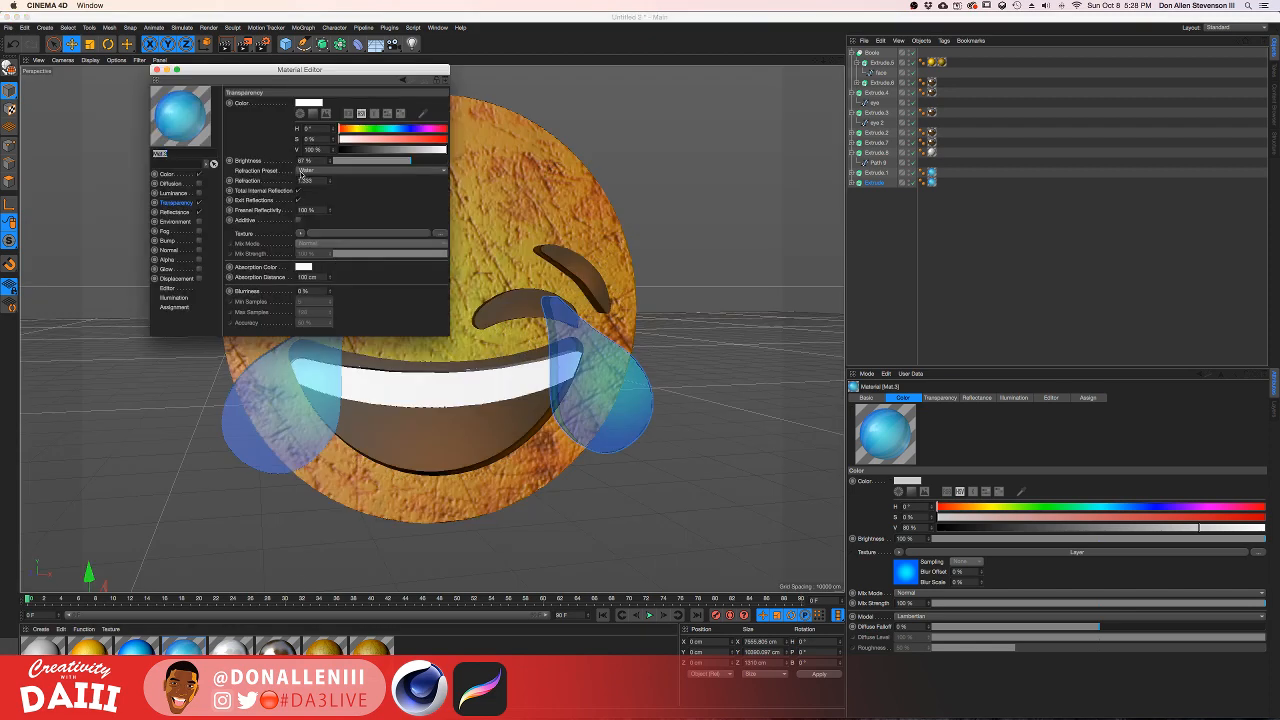
{"action": "left_click_drag", "start_coordinate": [409, 166], "coordinate": [420, 161]}
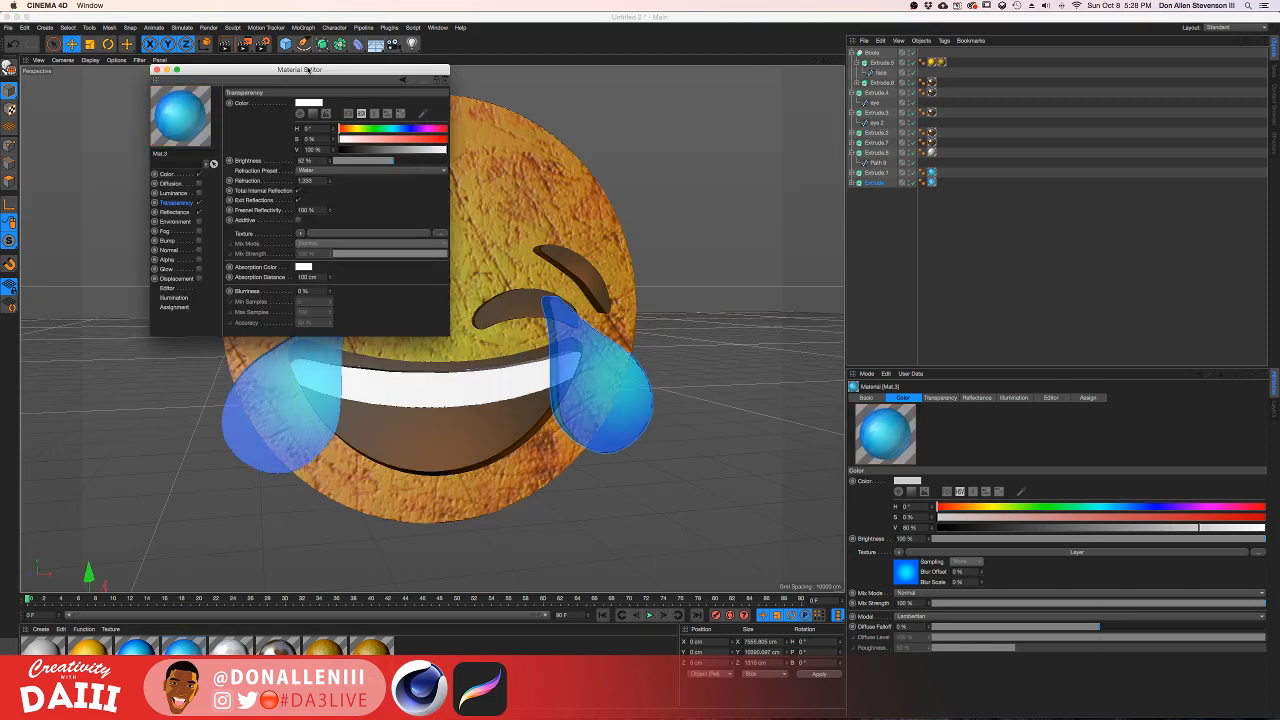
{"action": "left_click_drag", "start_coordinate": [310, 70], "coordinate": [788, 167]}
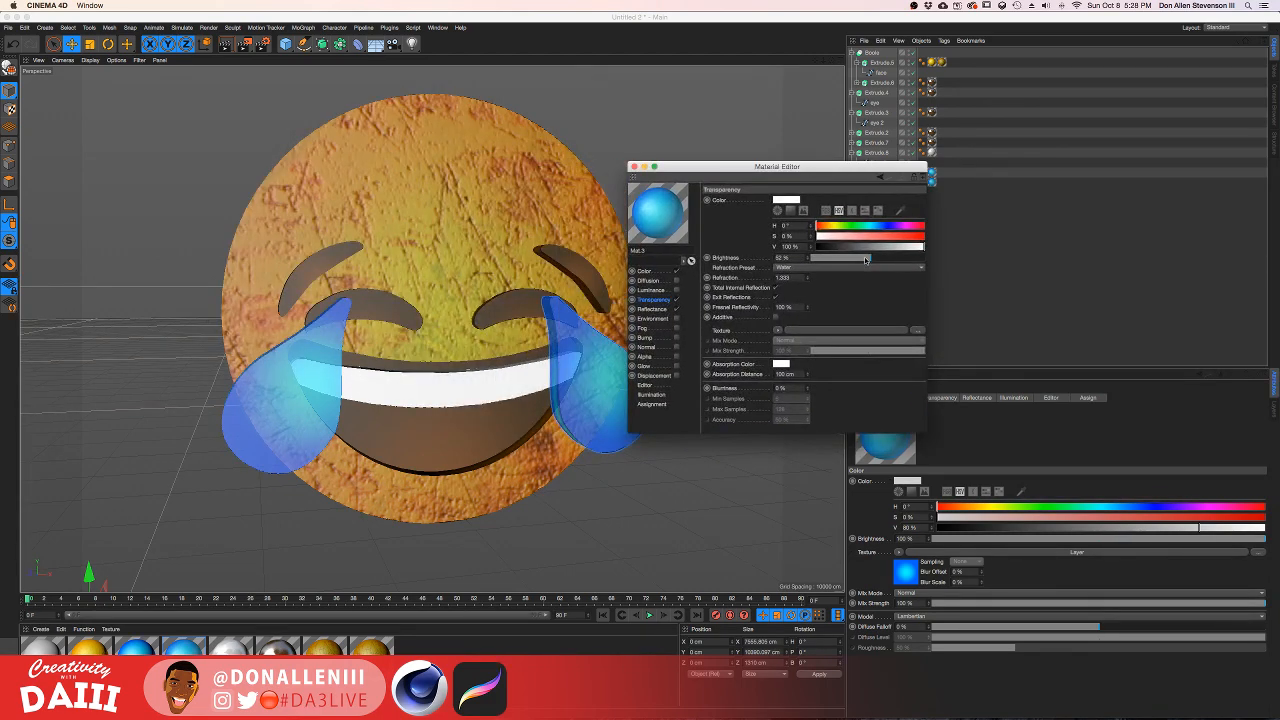
{"action": "left_click_drag", "start_coordinate": [866, 259], "coordinate": [864, 258]}
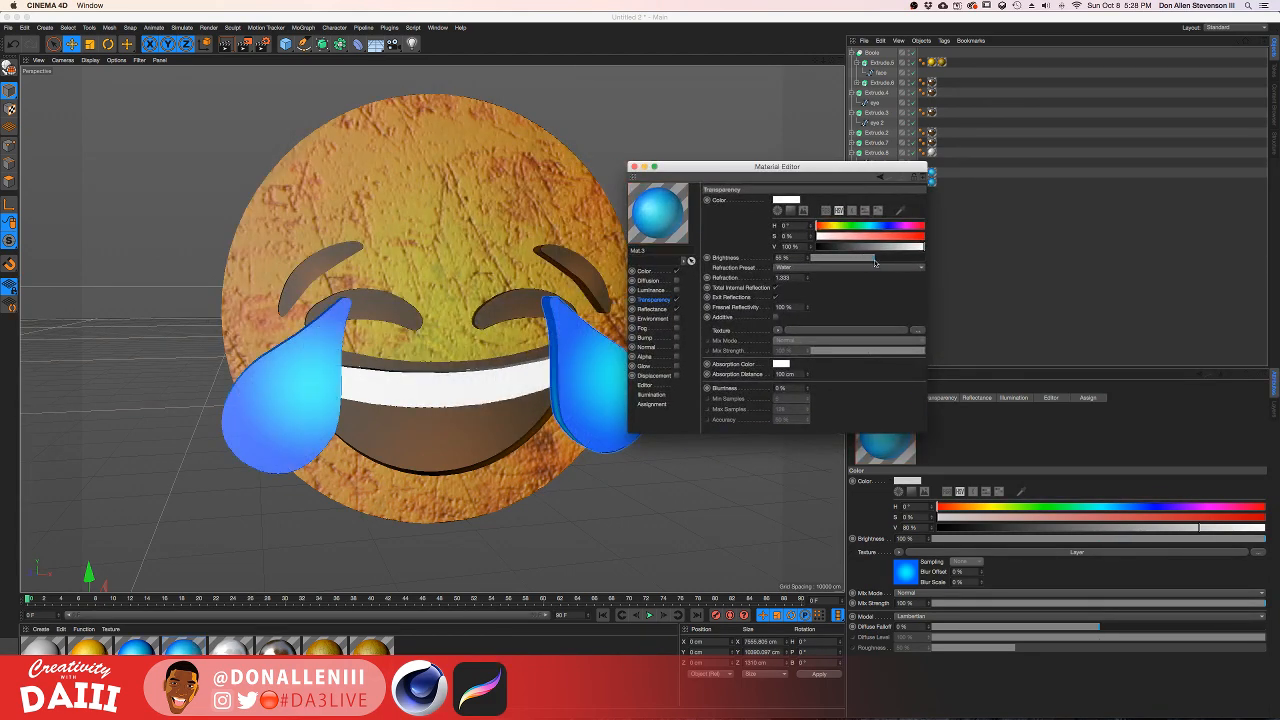
{"action": "scroll", "coordinate": [581, 420], "scroll_direction": "up", "scroll_amount": 5}
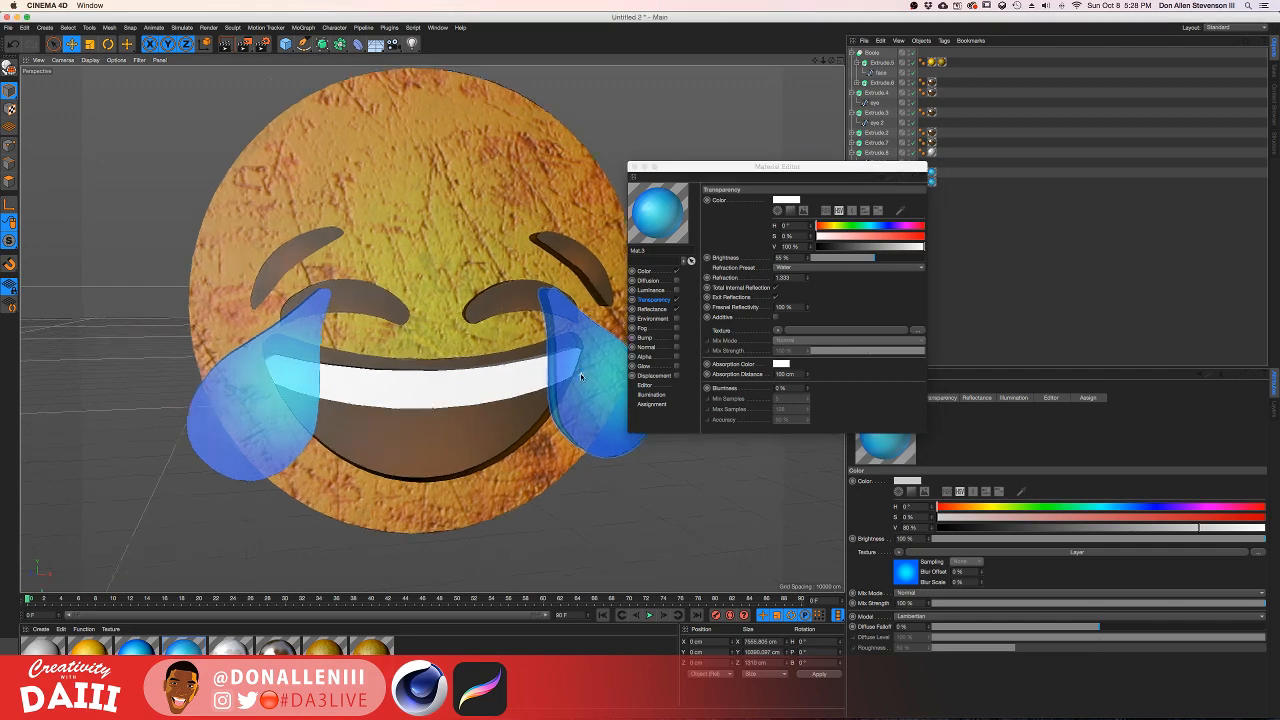
{"action": "left_click", "coordinate": [633, 167]}
{"action": "left_click_drag", "start_coordinate": [541, 262], "coordinate": [467, 268], "text": "alt"}
{"action": "key", "text": "super+r"}
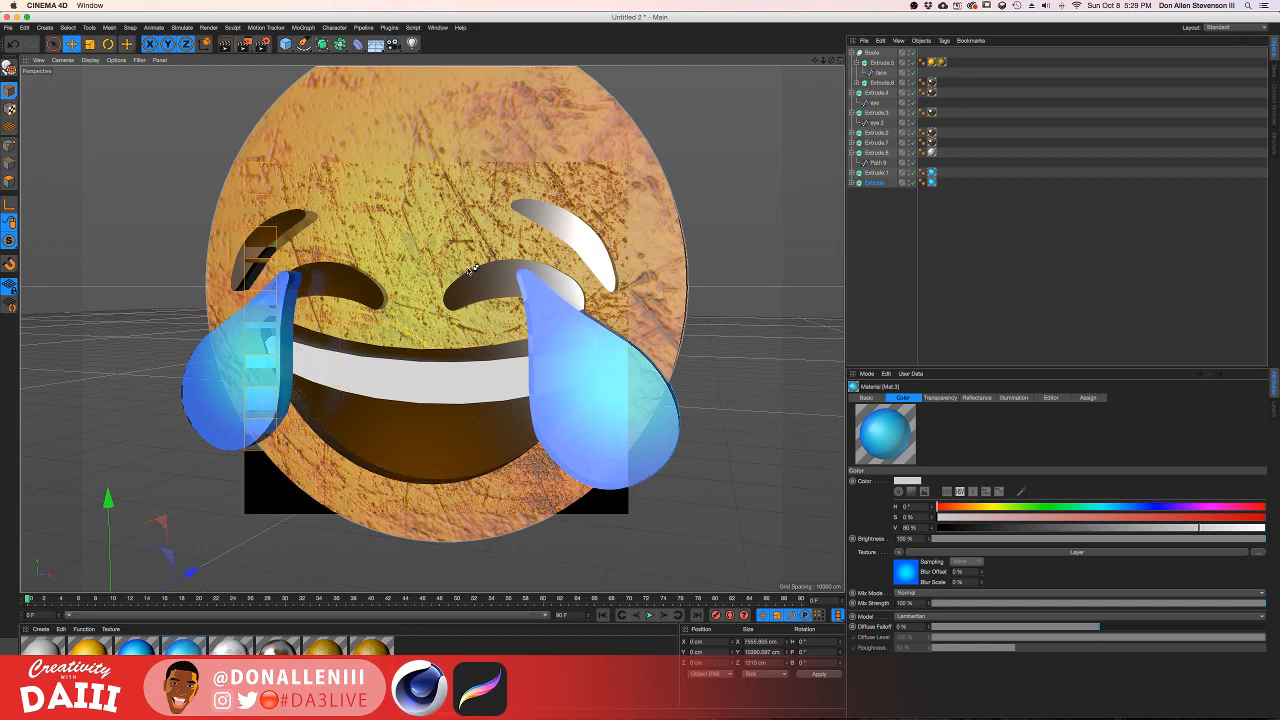
{"action": "left_click_drag", "start_coordinate": [505, 442], "coordinate": [585, 426], "text": "alt"}
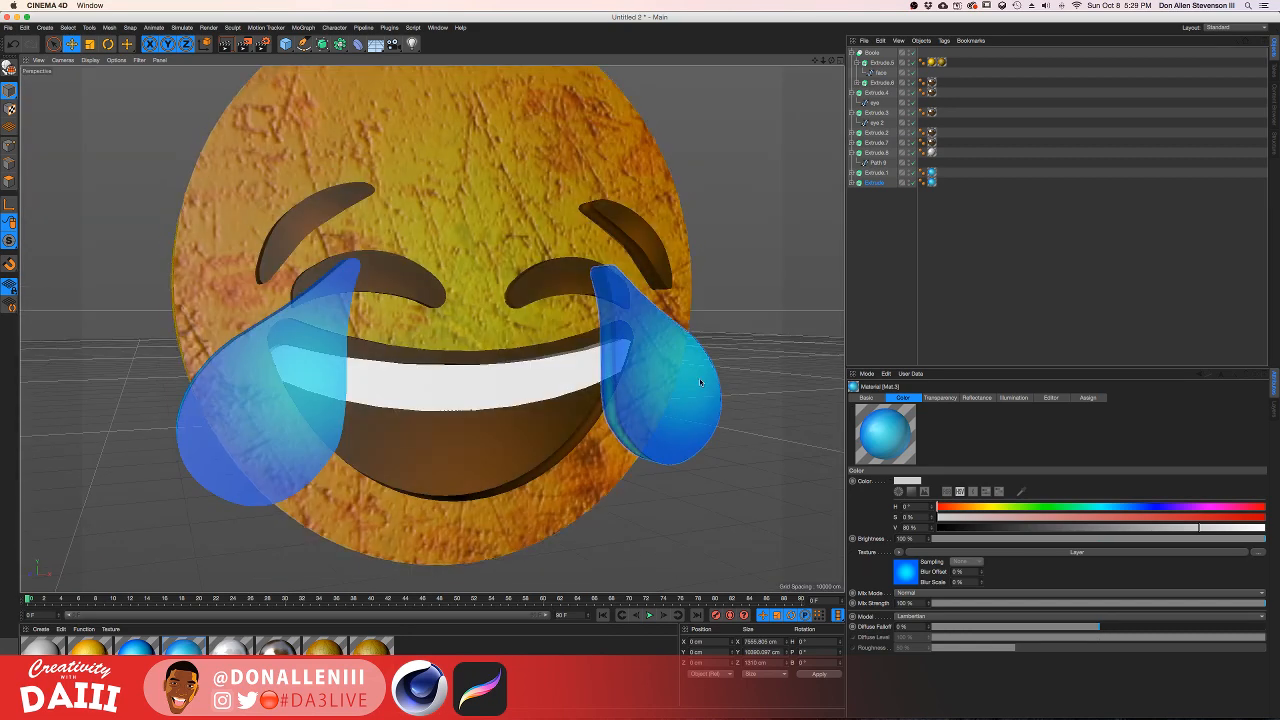
{"action": "key", "text": "super+r"}
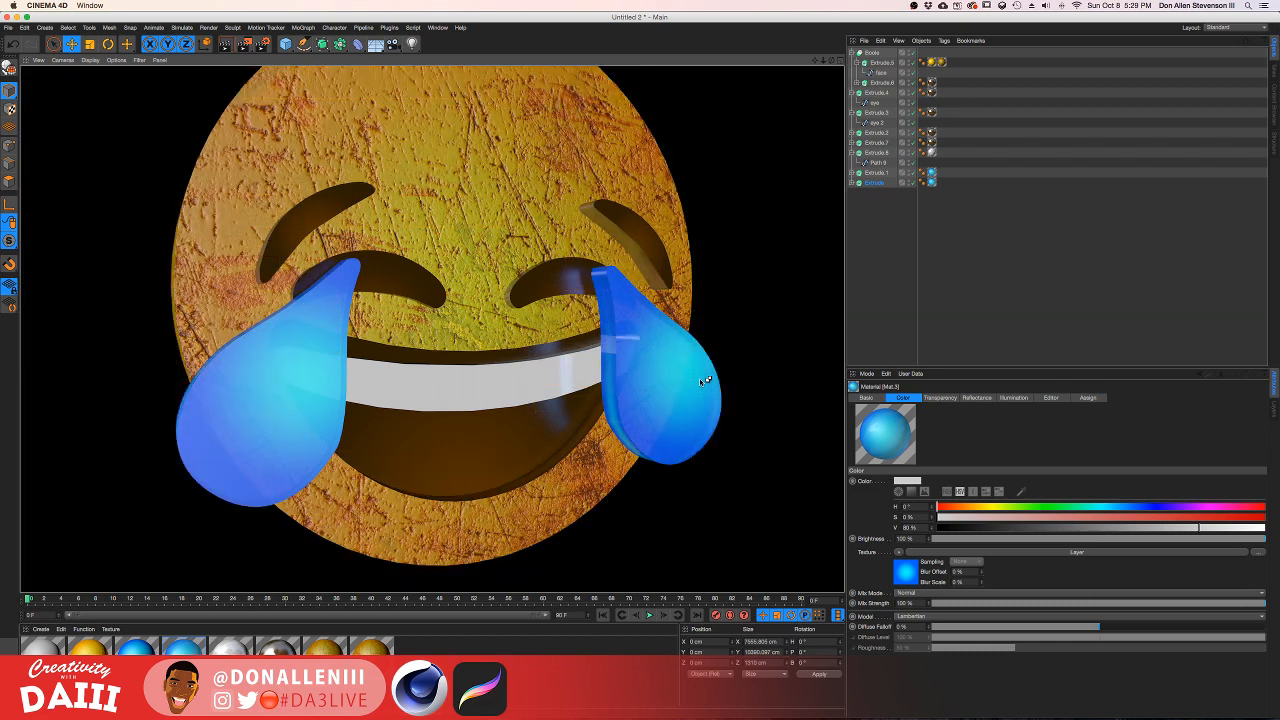
Step: Raise Mat.3's transparency brightness to 66% and on to about 76%, rendering the viewport after each change
{"action": "double_click", "coordinate": [135, 648]}
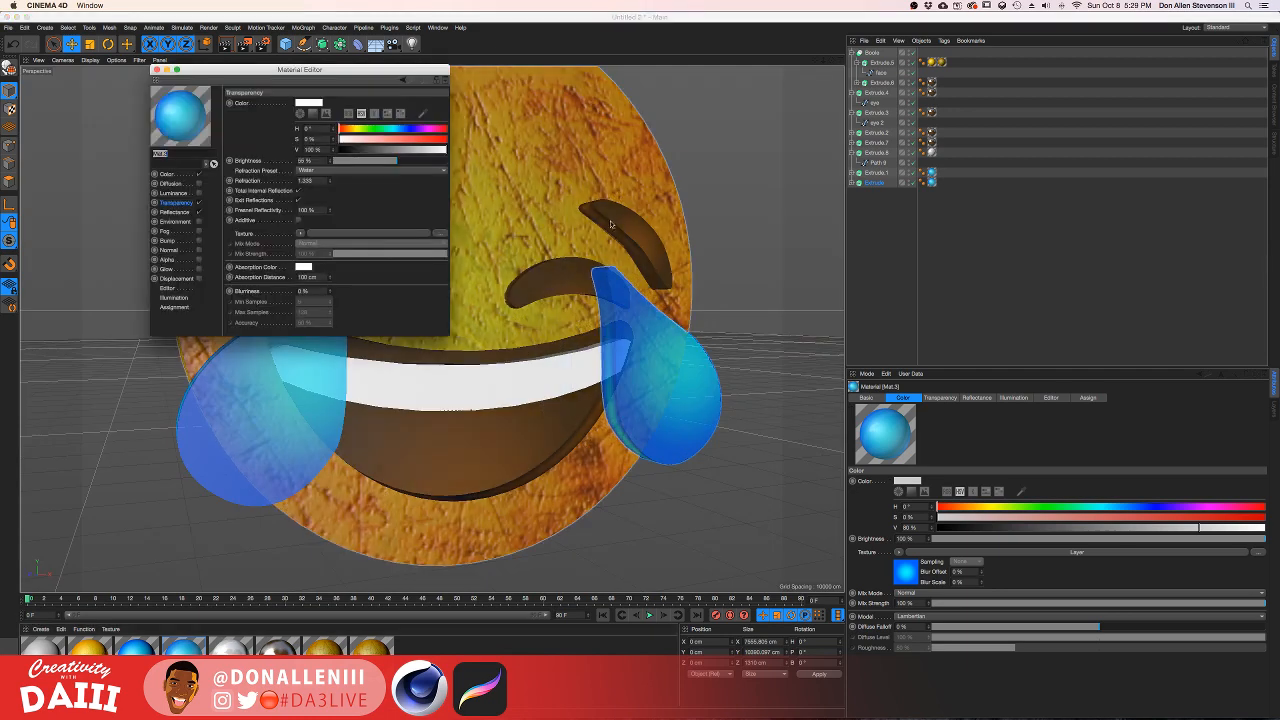
{"action": "left_click_drag", "start_coordinate": [409, 165], "coordinate": [411, 165]}
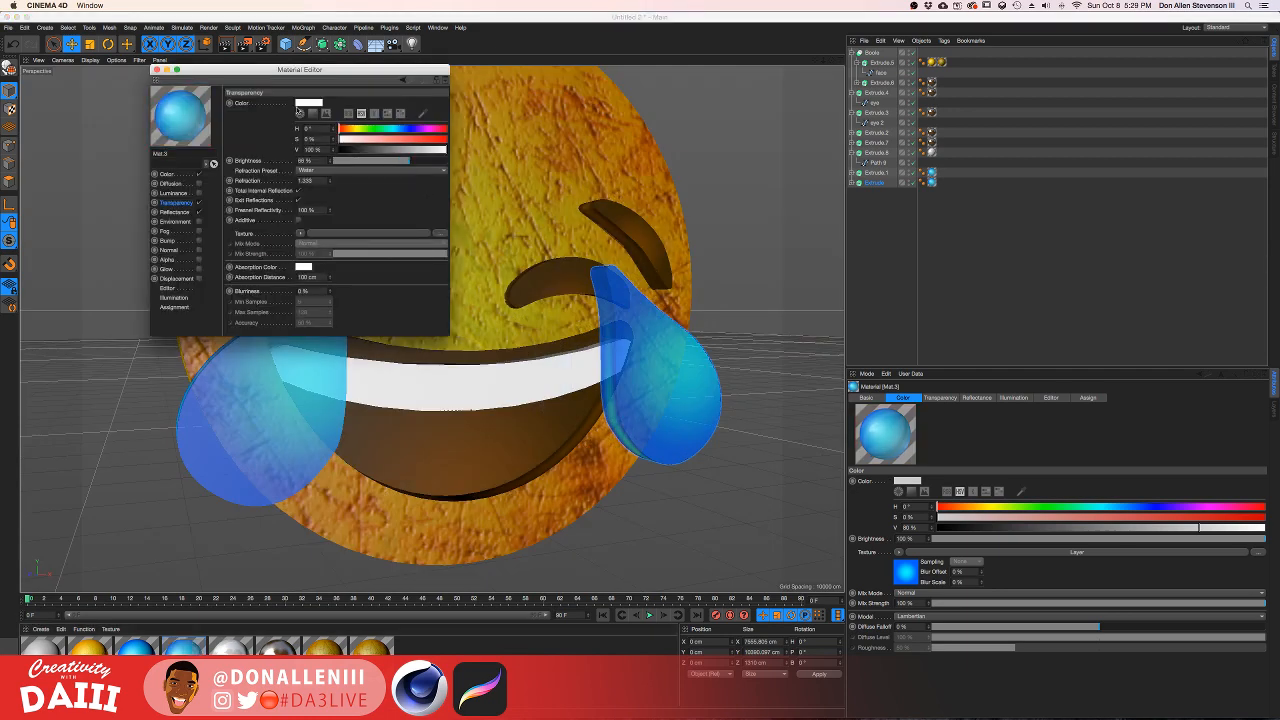
{"action": "left_click", "coordinate": [156, 70]}
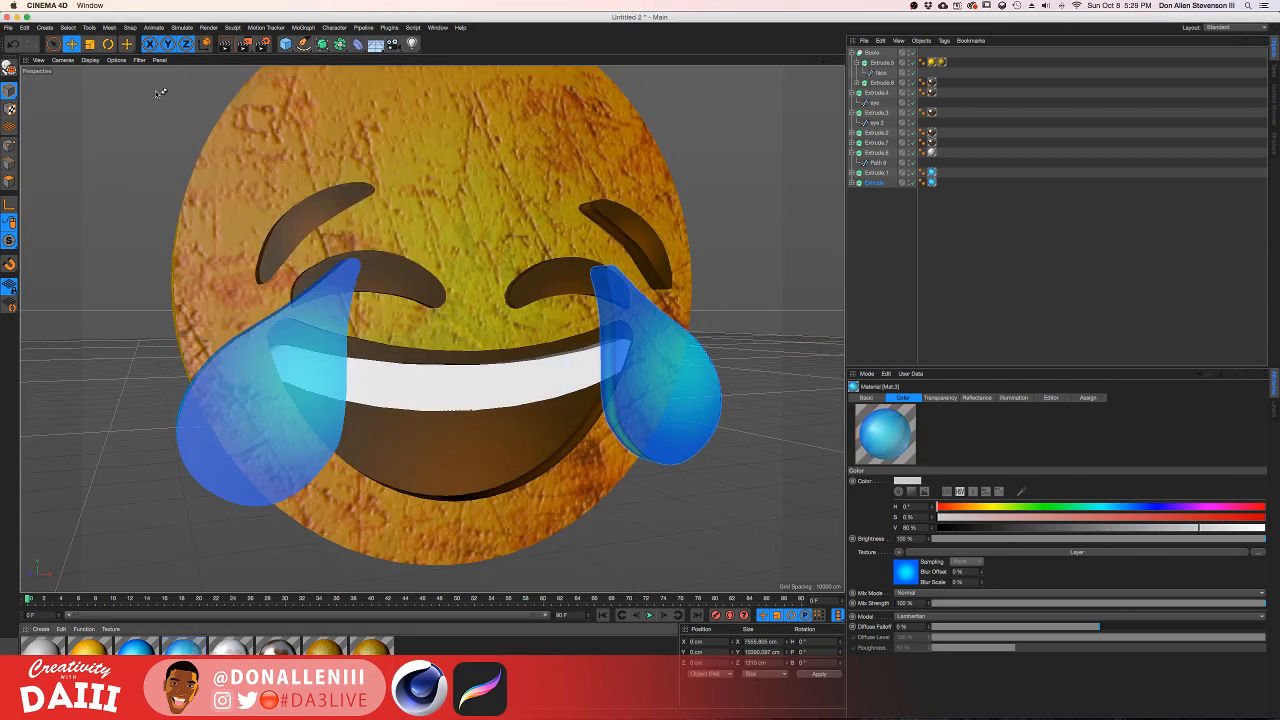
{"action": "key", "text": "ctrl+r"}
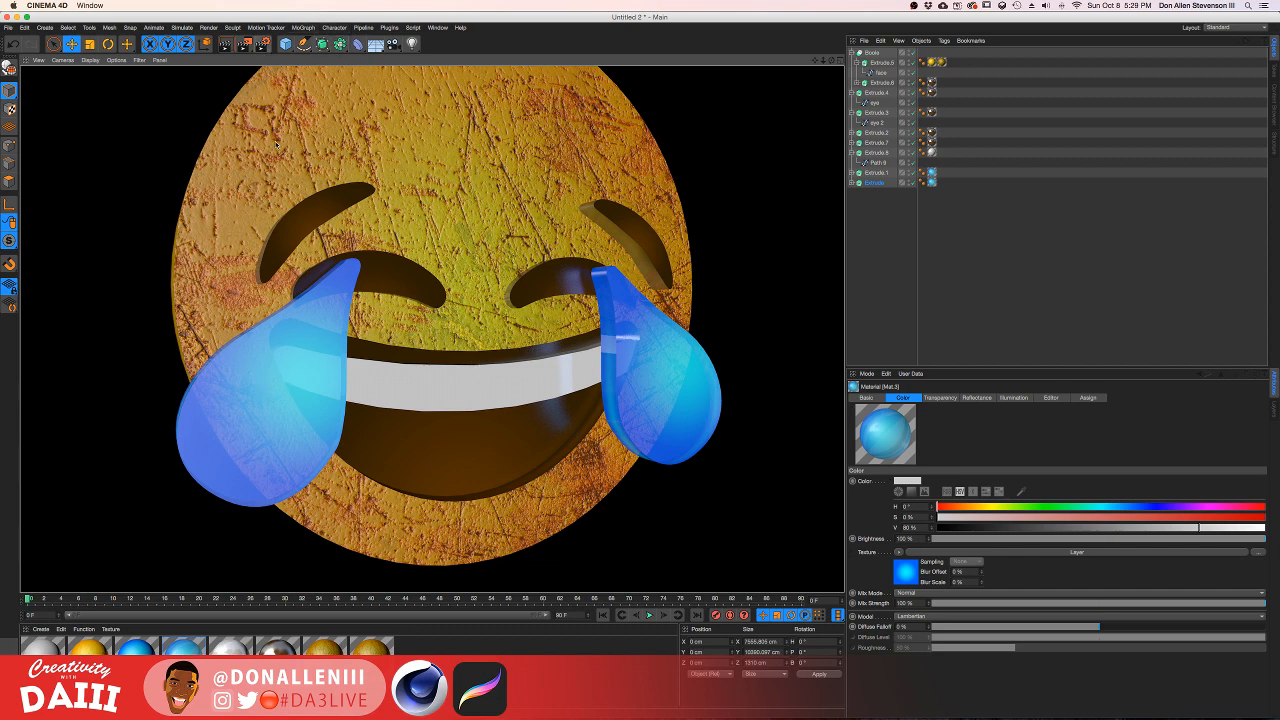
{"action": "double_click", "coordinate": [184, 647]}
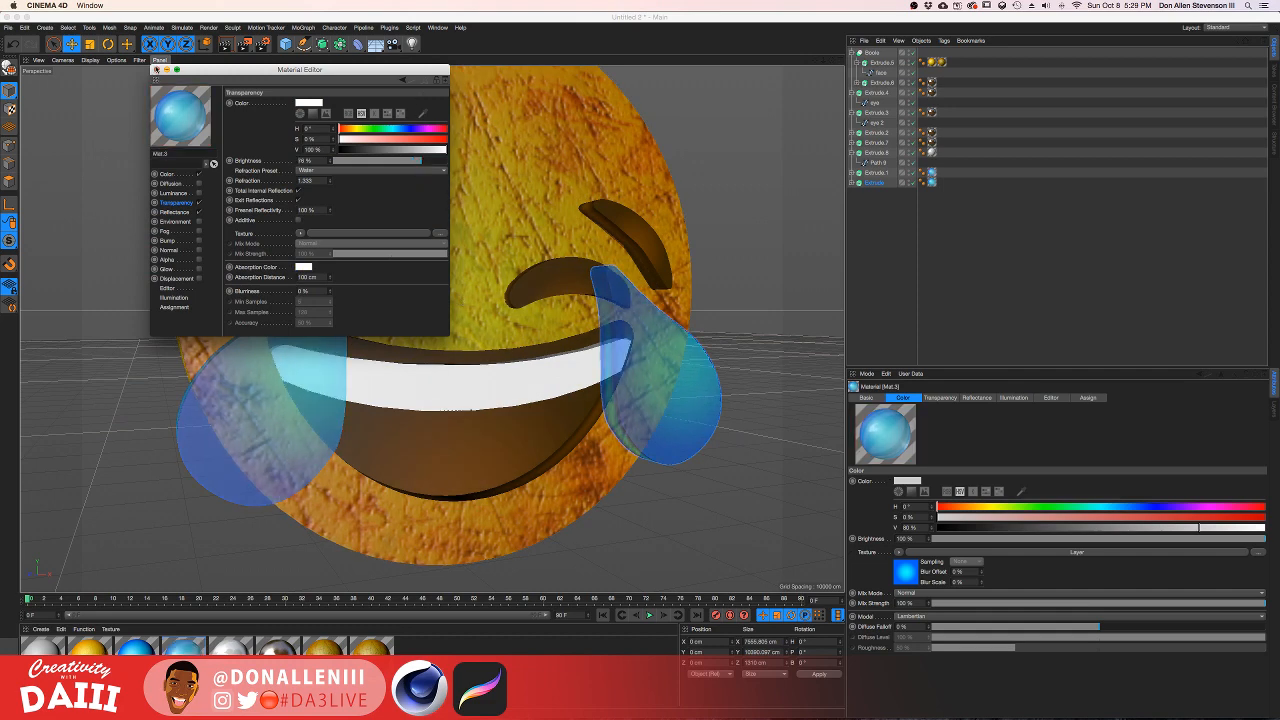
{"action": "left_click", "coordinate": [156, 70]}
{"action": "key", "text": "super+r"}
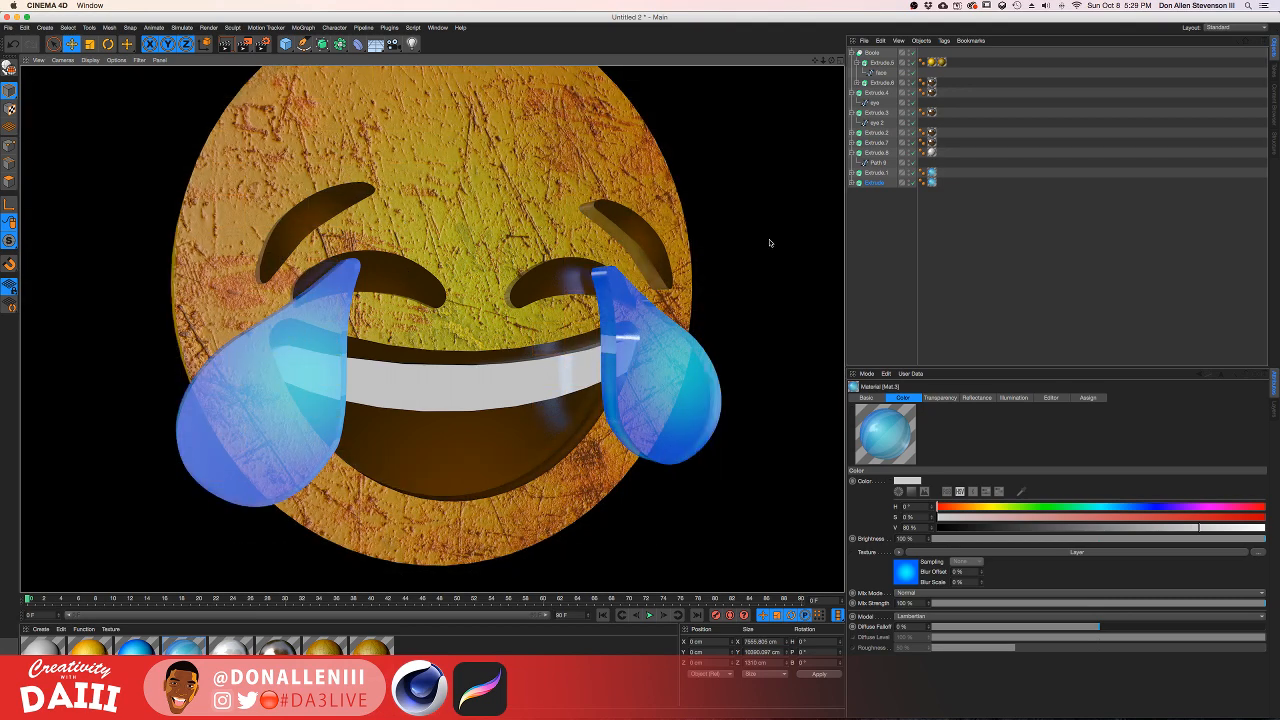
Step: Add an omni light to the scene and move it into the tear on the right side of the face
{"action": "left_click", "coordinate": [400, 226]}
{"action": "scroll", "coordinate": [408, 229], "scroll_direction": "down", "scroll_amount": 5}
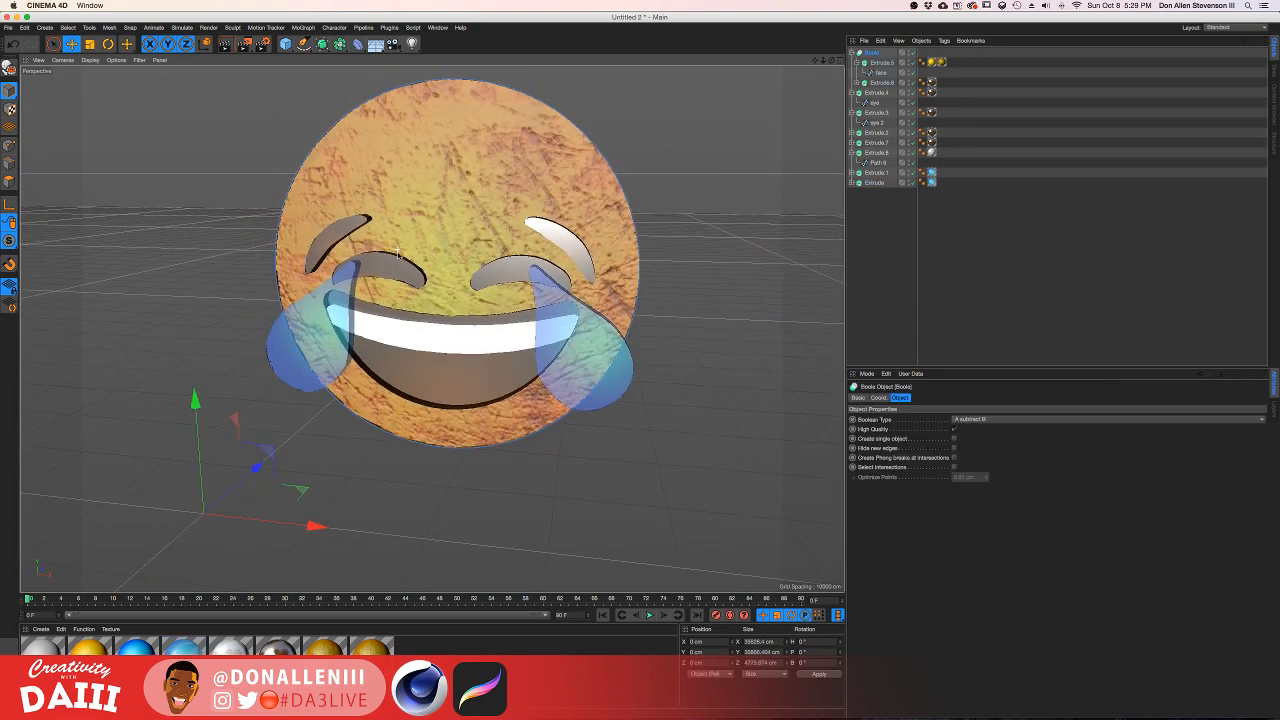
{"action": "left_click_drag", "start_coordinate": [416, 233], "coordinate": [436, 58], "text": "alt"}
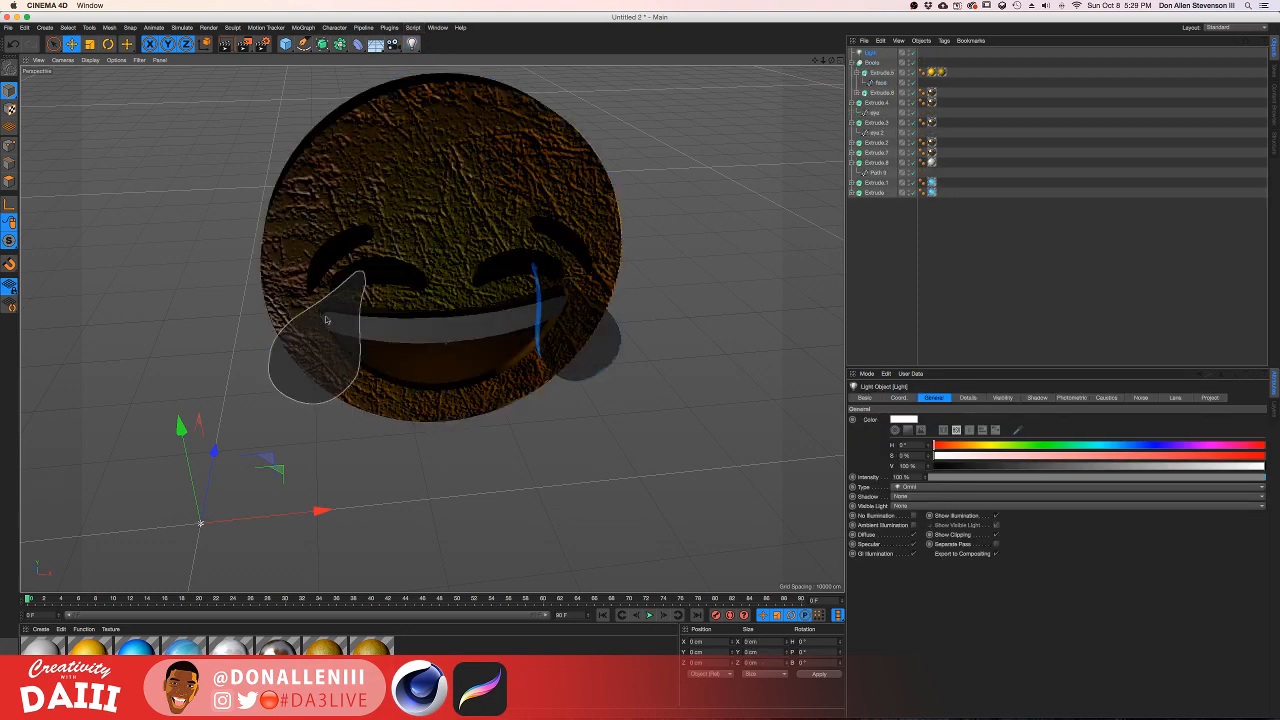
{"action": "left_click_drag", "start_coordinate": [326, 526], "coordinate": [535, 428]}
{"action": "left_click_drag", "start_coordinate": [533, 267], "coordinate": [505, 263]}
{"action": "left_click_drag", "start_coordinate": [660, 295], "coordinate": [719, 298]}
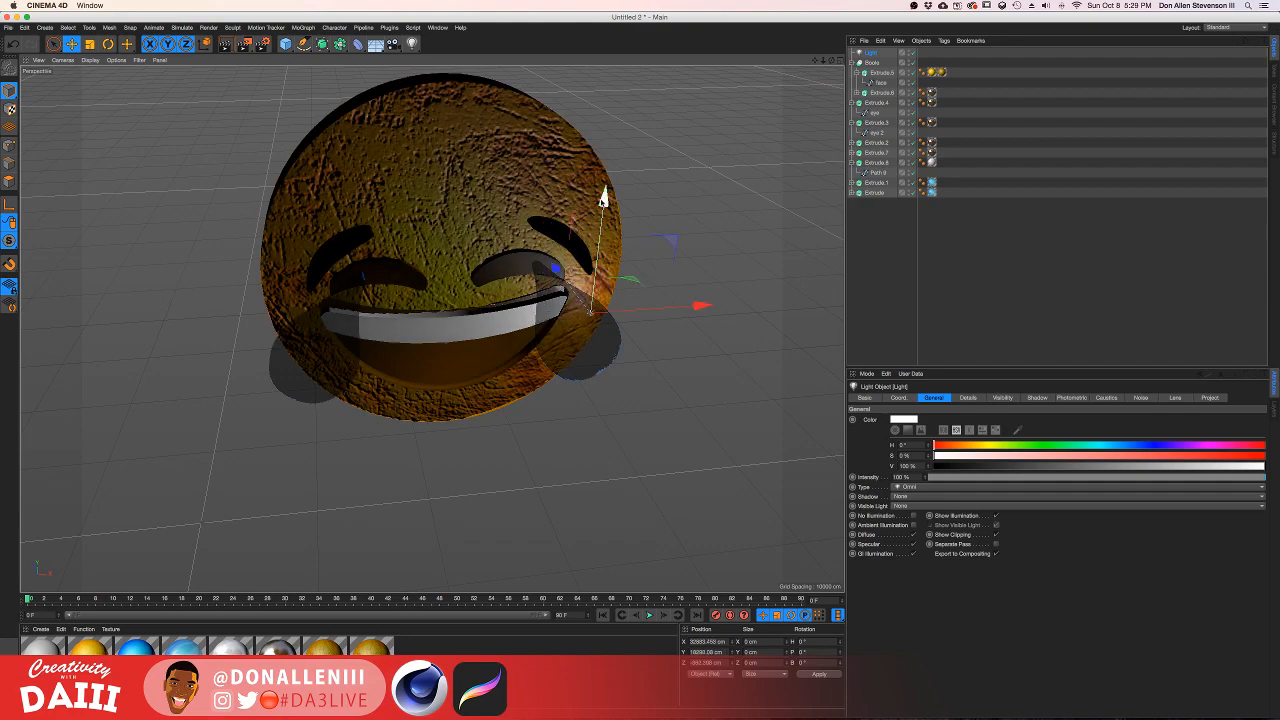
{"action": "left_click_drag", "start_coordinate": [604, 199], "coordinate": [603, 236]}
{"action": "mouse_move", "coordinate": [612, 316]}
{"action": "left_mouse_down", "text": "alt"}
{"action": "mouse_move", "coordinate": [548, 309]}
{"action": "mouse_move", "coordinate": [700, 300]}
{"action": "mouse_move", "coordinate": [610, 305]}
{"action": "left_mouse_up", "text": "alt"}
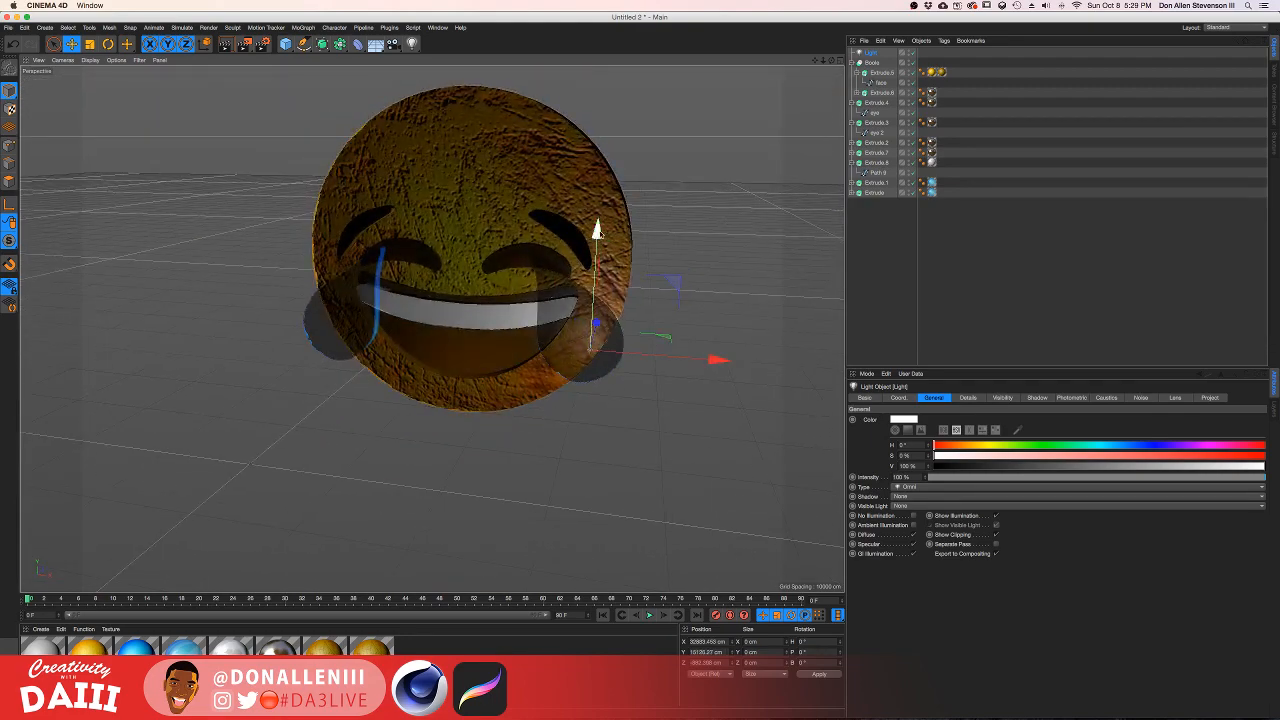
{"action": "left_click_drag", "start_coordinate": [719, 352], "coordinate": [702, 350]}
{"action": "mouse_move", "coordinate": [593, 326]}
{"action": "left_mouse_down", "text": "alt"}
{"action": "mouse_move", "coordinate": [491, 366]}
{"action": "mouse_move", "coordinate": [526, 394]}
{"action": "mouse_move", "coordinate": [638, 329]}
{"action": "mouse_move", "coordinate": [600, 335]}
{"action": "left_mouse_up", "text": "alt"}
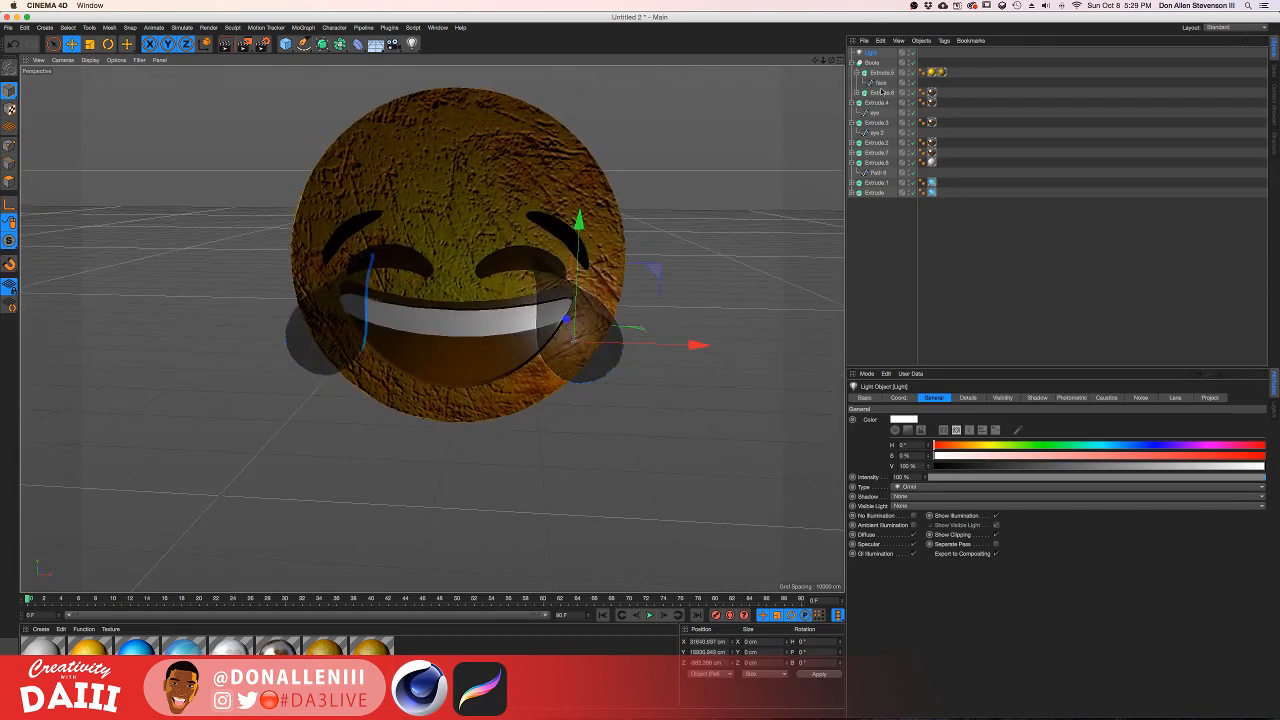
Step: Tint the light pale blue with a hue of 195° and a saturation of 13%
{"action": "left_click", "coordinate": [1113, 446]}
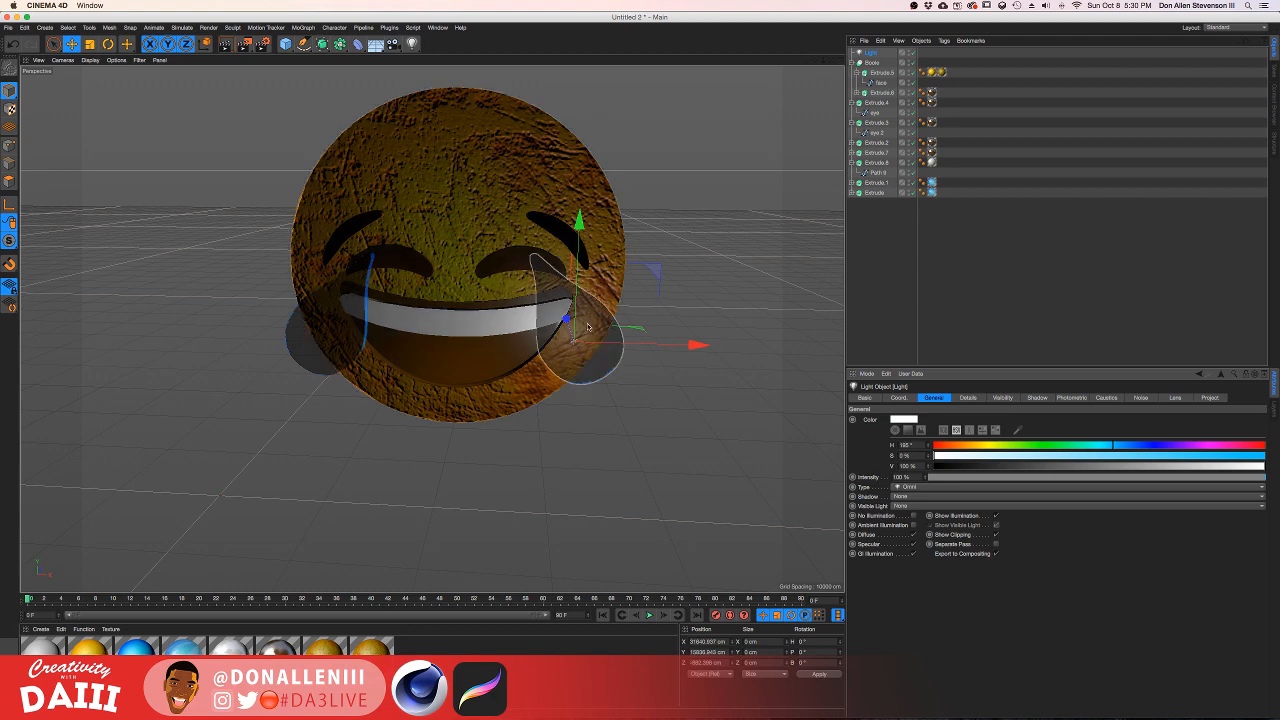
{"action": "scroll", "coordinate": [588, 325], "scroll_direction": "up", "scroll_amount": 5}
{"action": "left_click", "coordinate": [977, 456]}
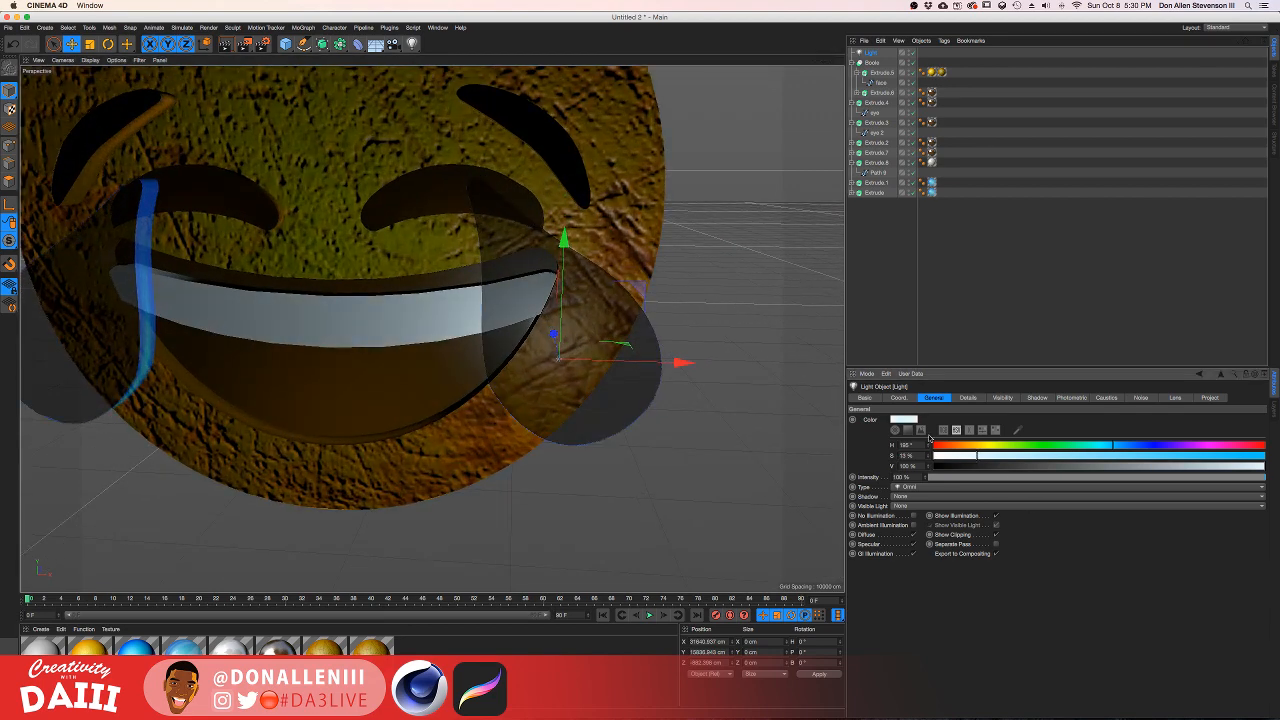
{"action": "left_click_drag", "start_coordinate": [727, 349], "coordinate": [690, 356], "text": "alt"}
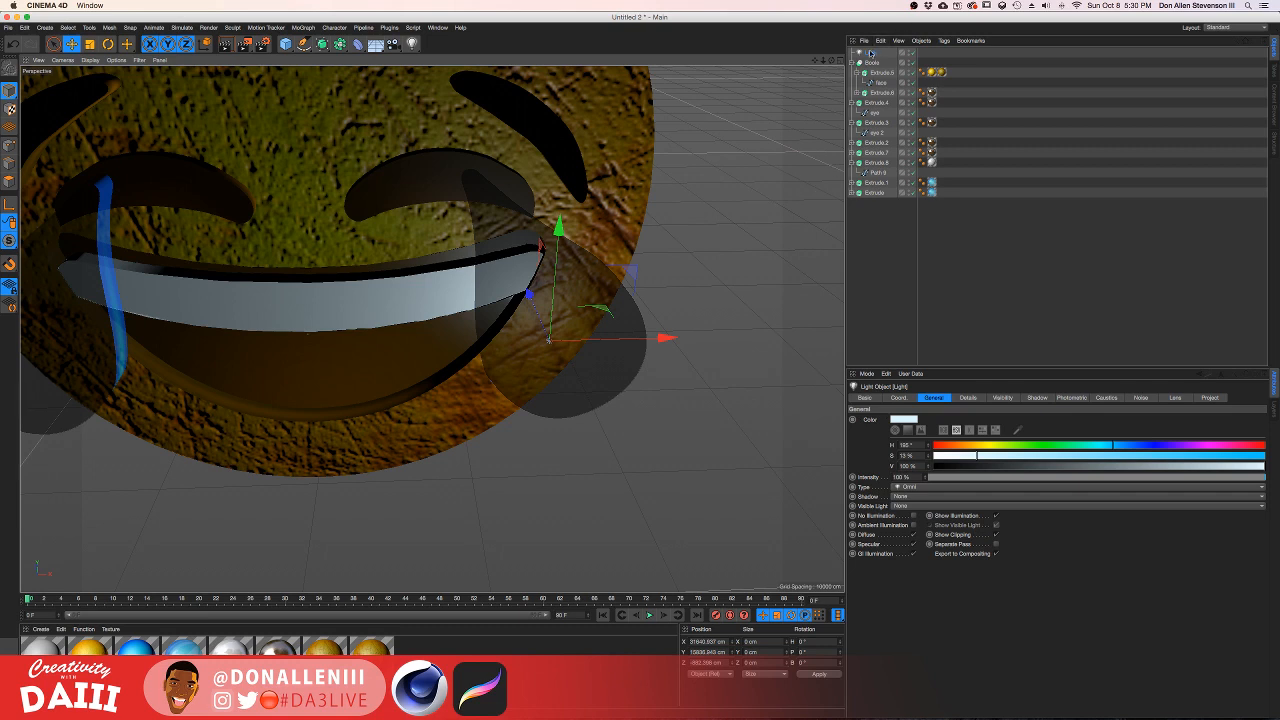
Step: Nest the light under Extrude, below its tear spline, and render a close view of the lit tear
{"action": "mouse_move", "coordinate": [876, 183]}
{"action": "left_mouse_down"}
{"action": "mouse_move", "coordinate": [875, 198]}
{"action": "mouse_move", "coordinate": [858, 174]}
{"action": "mouse_move", "coordinate": [868, 204]}
{"action": "left_mouse_up"}
{"action": "left_click", "coordinate": [854, 178]}
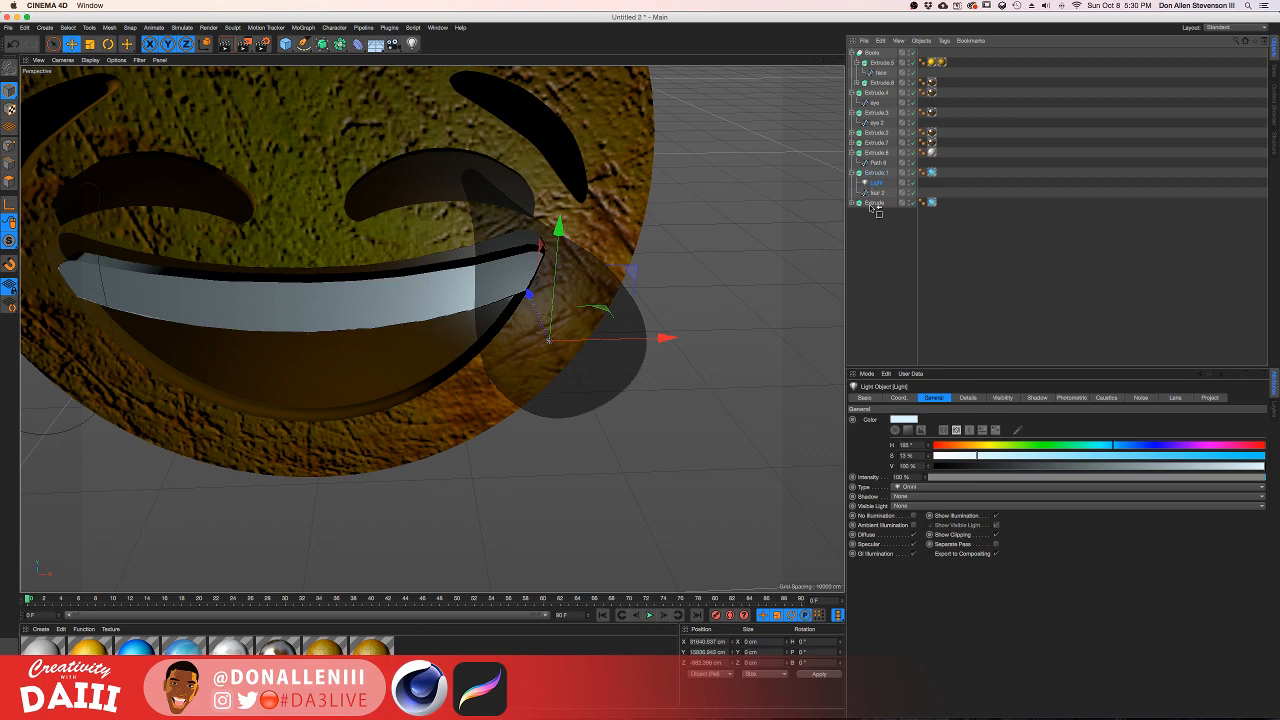
{"action": "scroll", "coordinate": [561, 210], "scroll_direction": "down", "scroll_amount": 4}
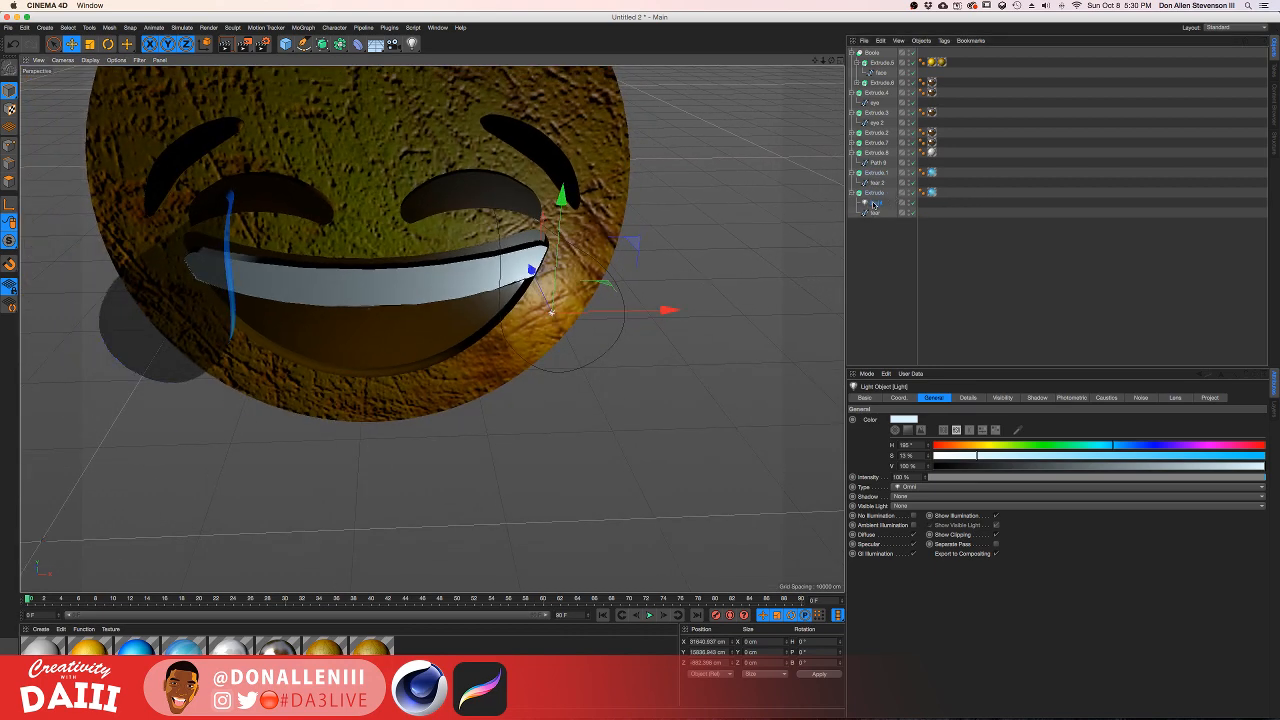
{"action": "left_click_drag", "start_coordinate": [872, 204], "coordinate": [874, 216]}
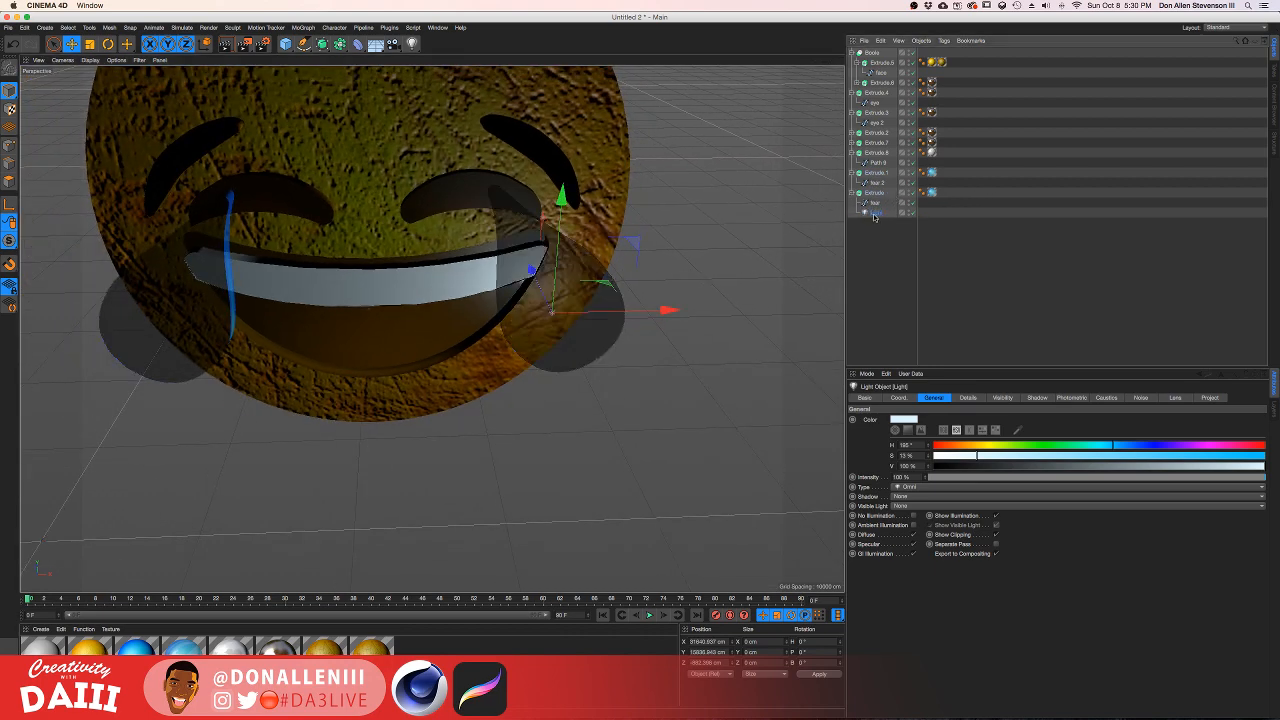
{"action": "left_click_drag", "start_coordinate": [619, 269], "coordinate": [556, 283], "text": "alt"}
{"action": "key", "text": "super+r"}
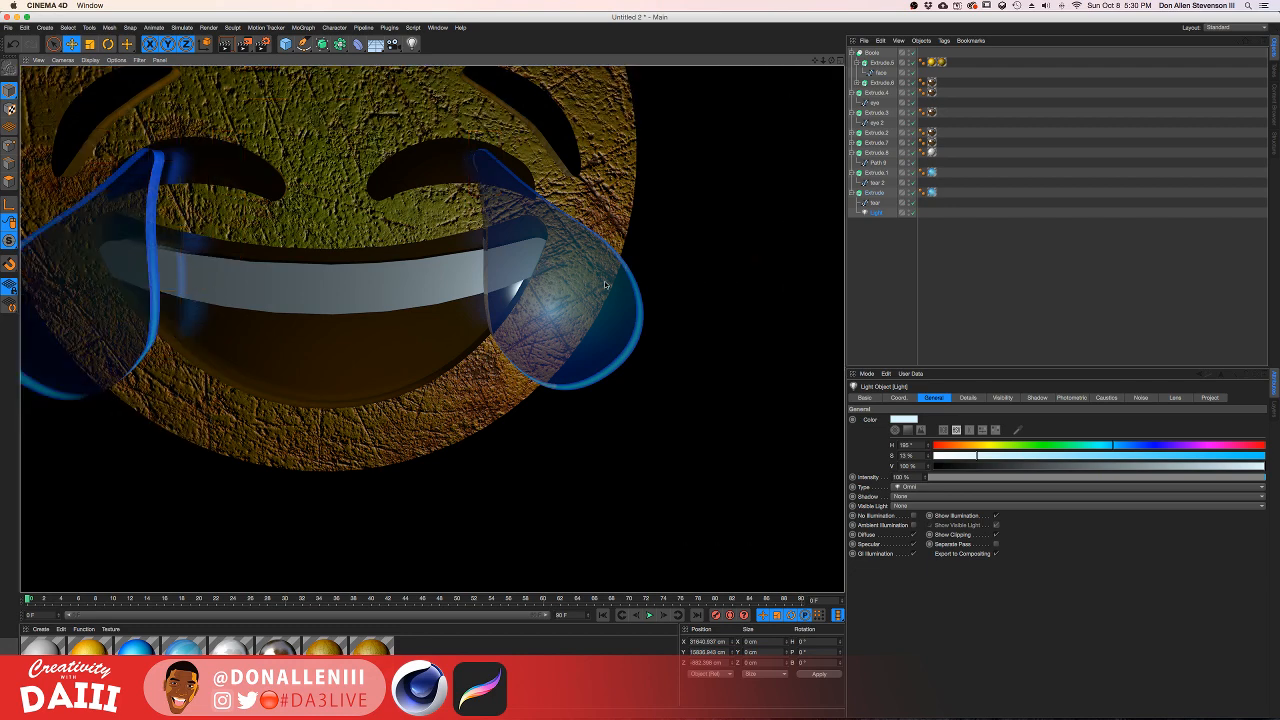
Step: Give the light Shadow Maps (Soft) shadows and set its visible light to Volumetric
{"action": "left_click", "coordinate": [905, 497]}
{"action": "left_click", "coordinate": [935, 517]}
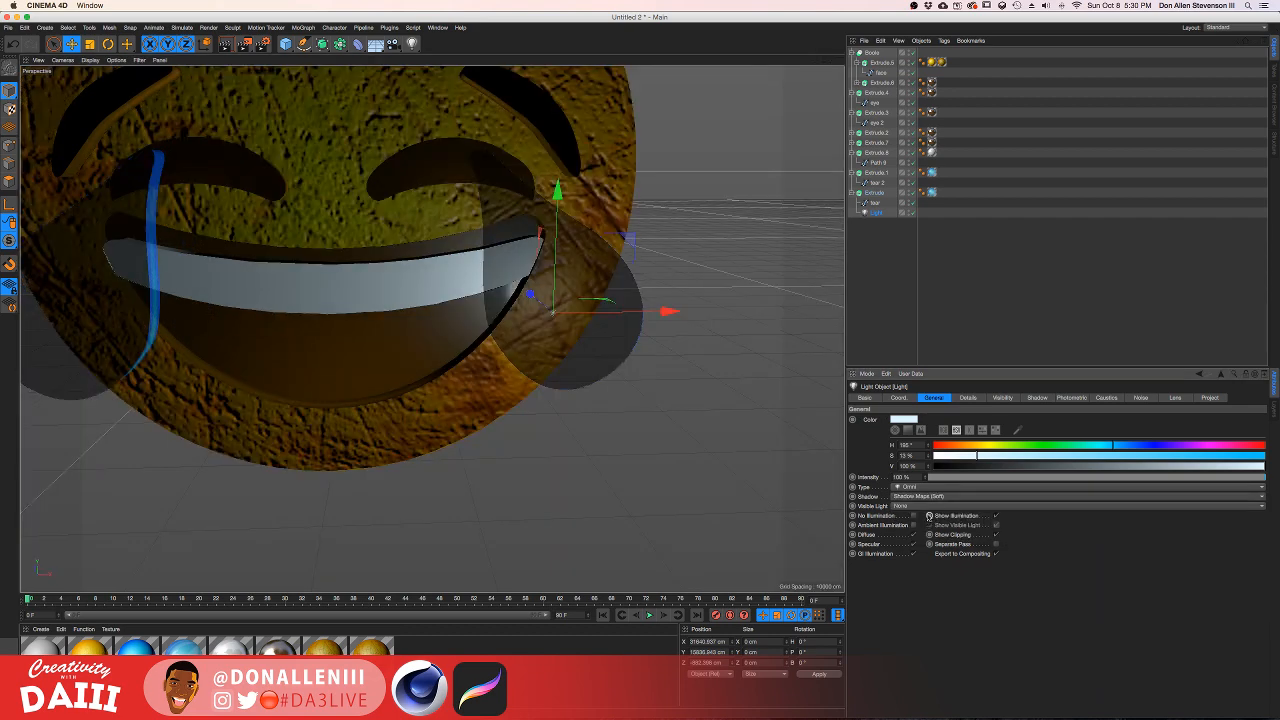
{"action": "left_click", "coordinate": [905, 506]}
{"action": "left_click", "coordinate": [918, 535]}
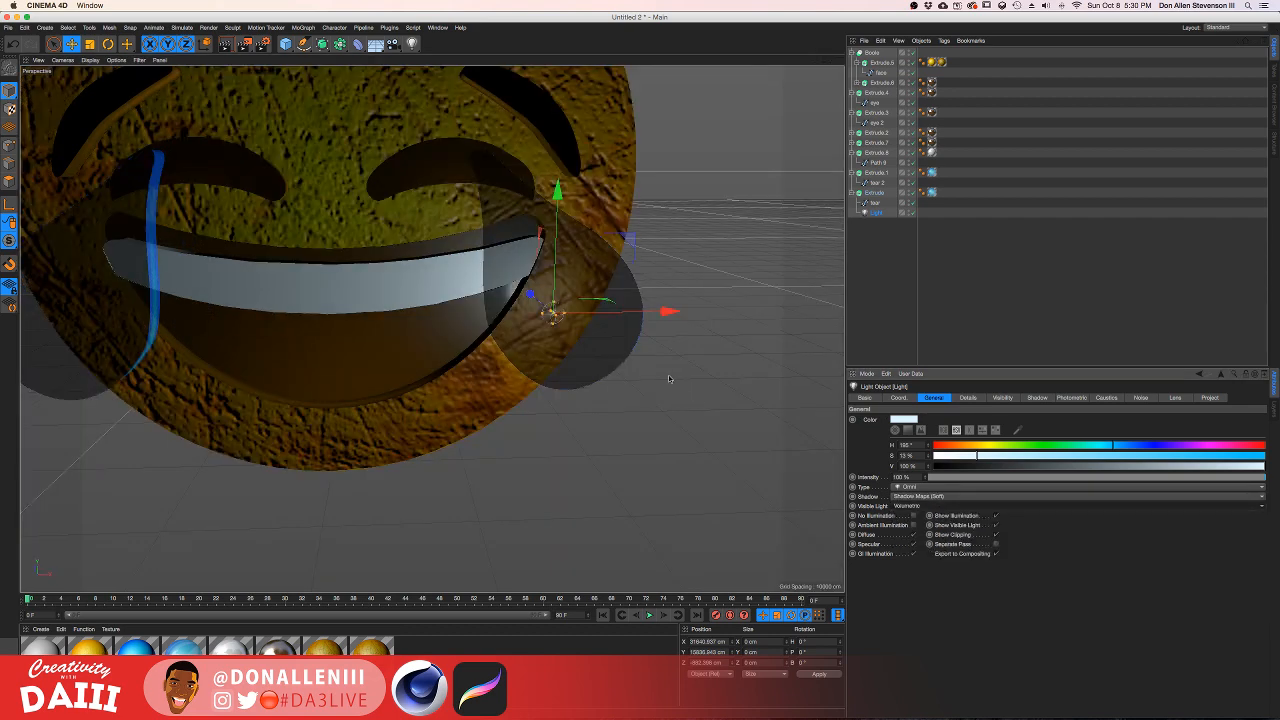
Step: Enlarge the light's volumetric sphere until it surrounds the tear, and render the whole emoji
{"action": "left_click_drag", "start_coordinate": [564, 313], "coordinate": [685, 308]}
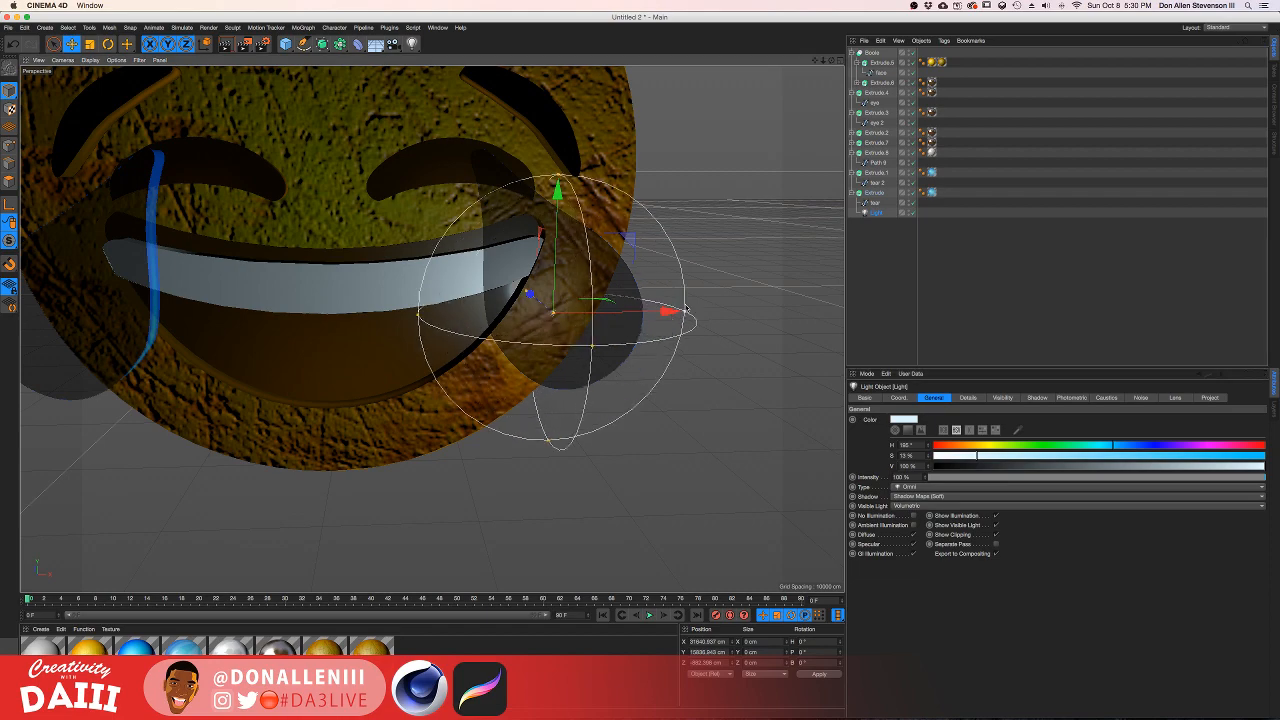
{"action": "left_click_drag", "start_coordinate": [601, 323], "coordinate": [631, 374], "text": "alt"}
{"action": "key", "text": "ctrl+r"}
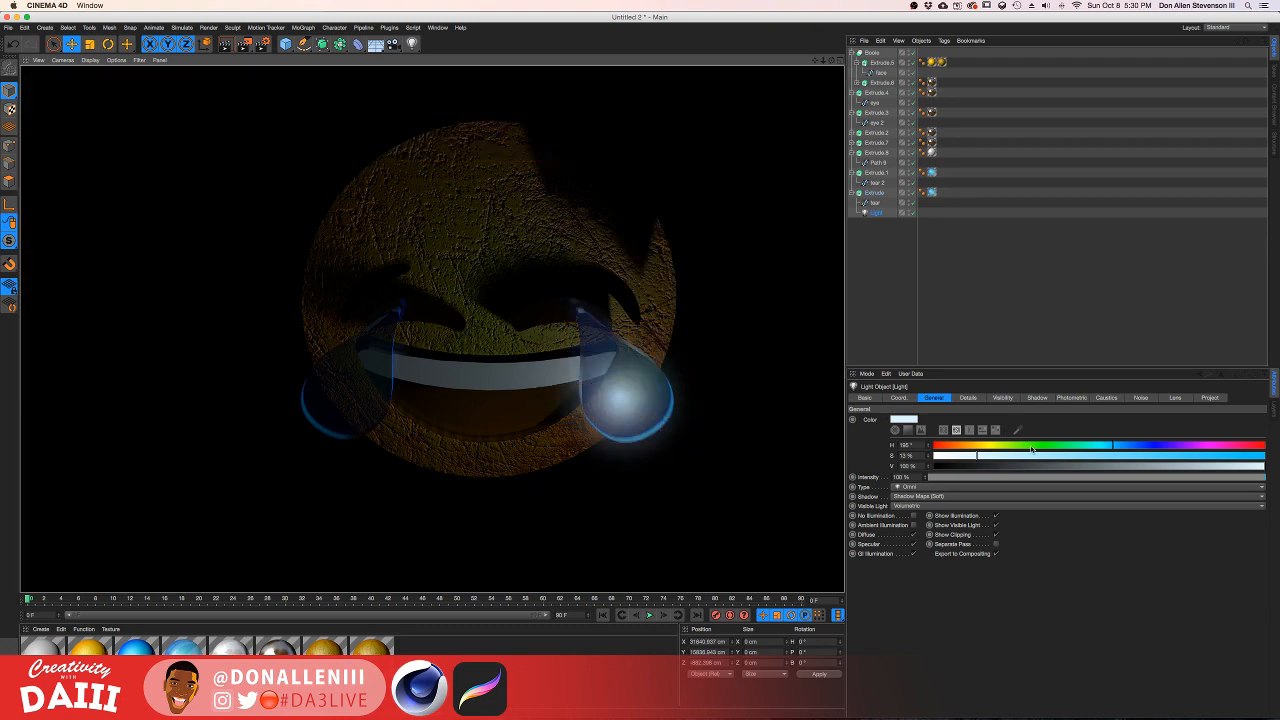
Step: Set the light colour's saturation to 50% for a stronger blue, undoing the first attempt at 37%
{"action": "left_click_drag", "start_coordinate": [1031, 459], "coordinate": [1056, 457]}
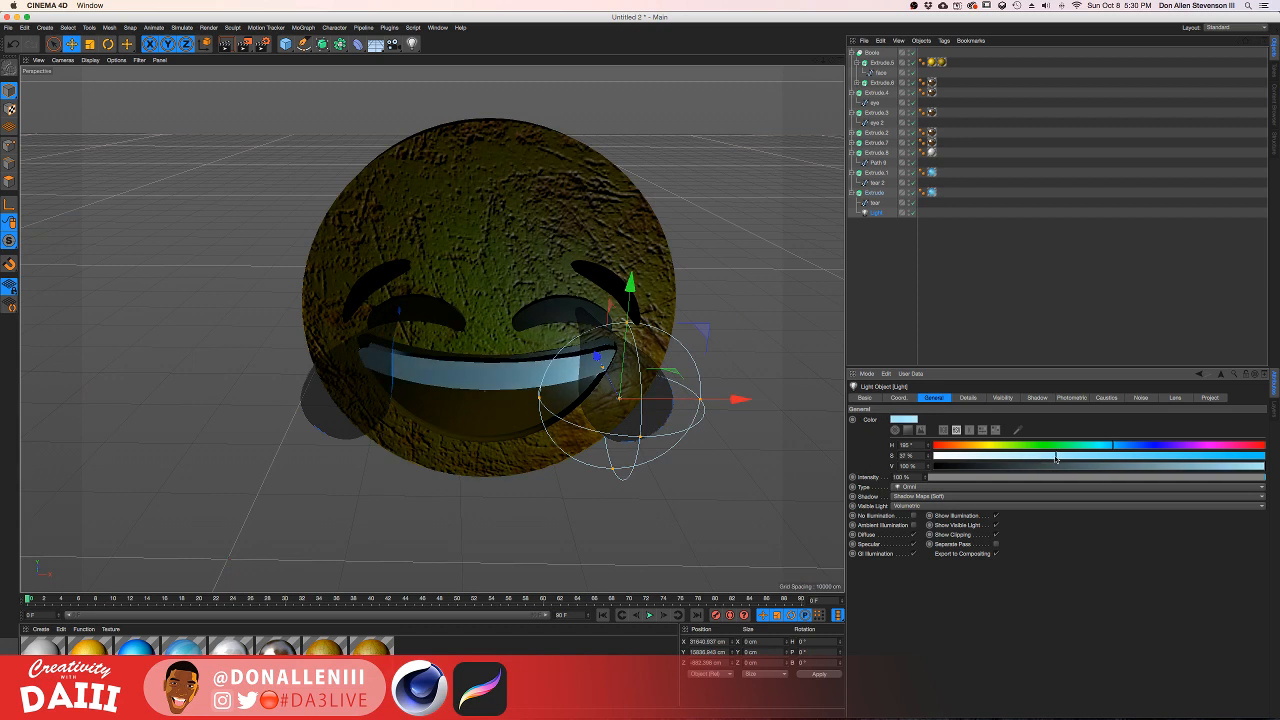
{"action": "key", "text": "super+z"}
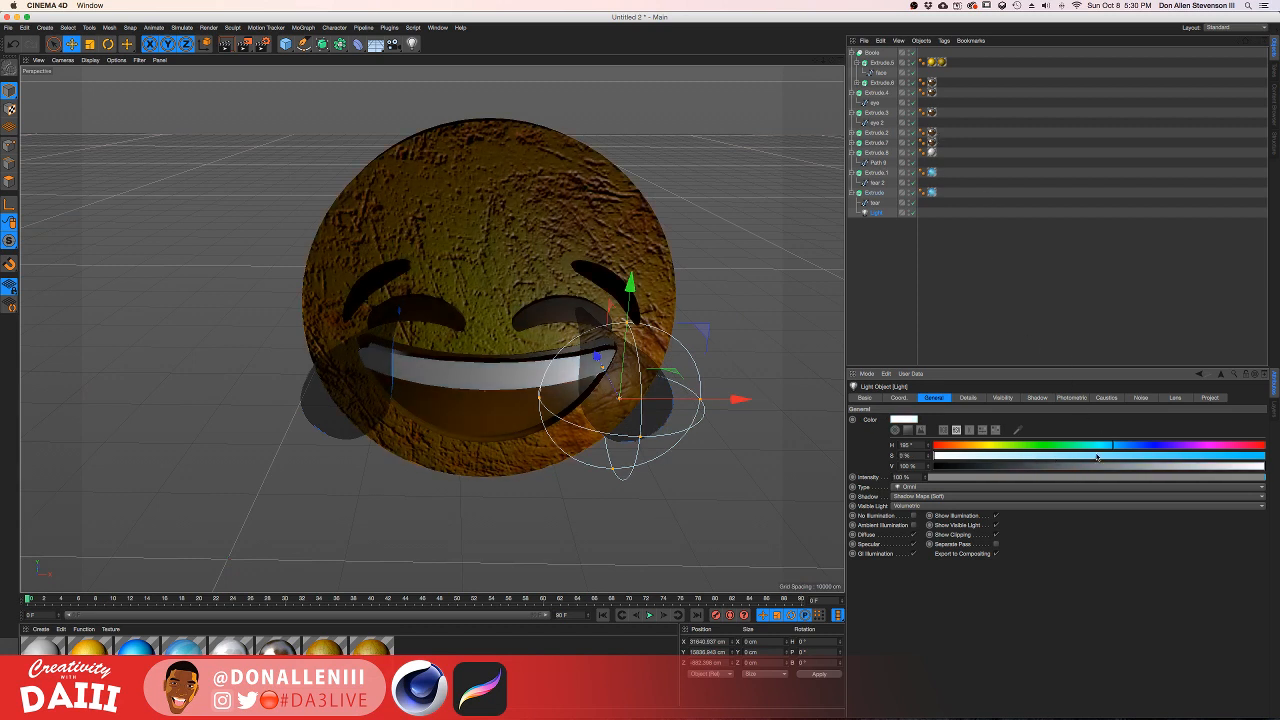
{"action": "left_click_drag", "start_coordinate": [1097, 458], "coordinate": [1099, 457]}
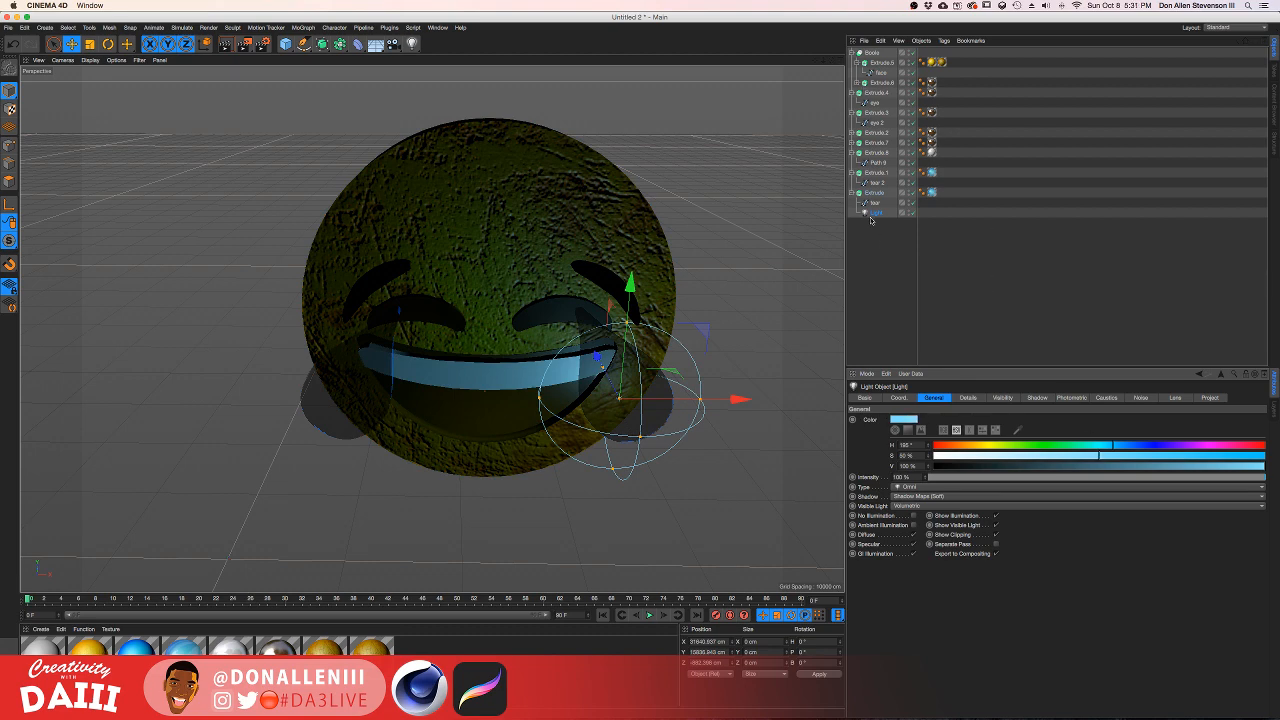
Step: Duplicate the light under Extrude.1, below its tear spline, and move the copy along X into the opposite tear
{"action": "left_click_drag", "start_coordinate": [874, 216], "coordinate": [874, 192]}
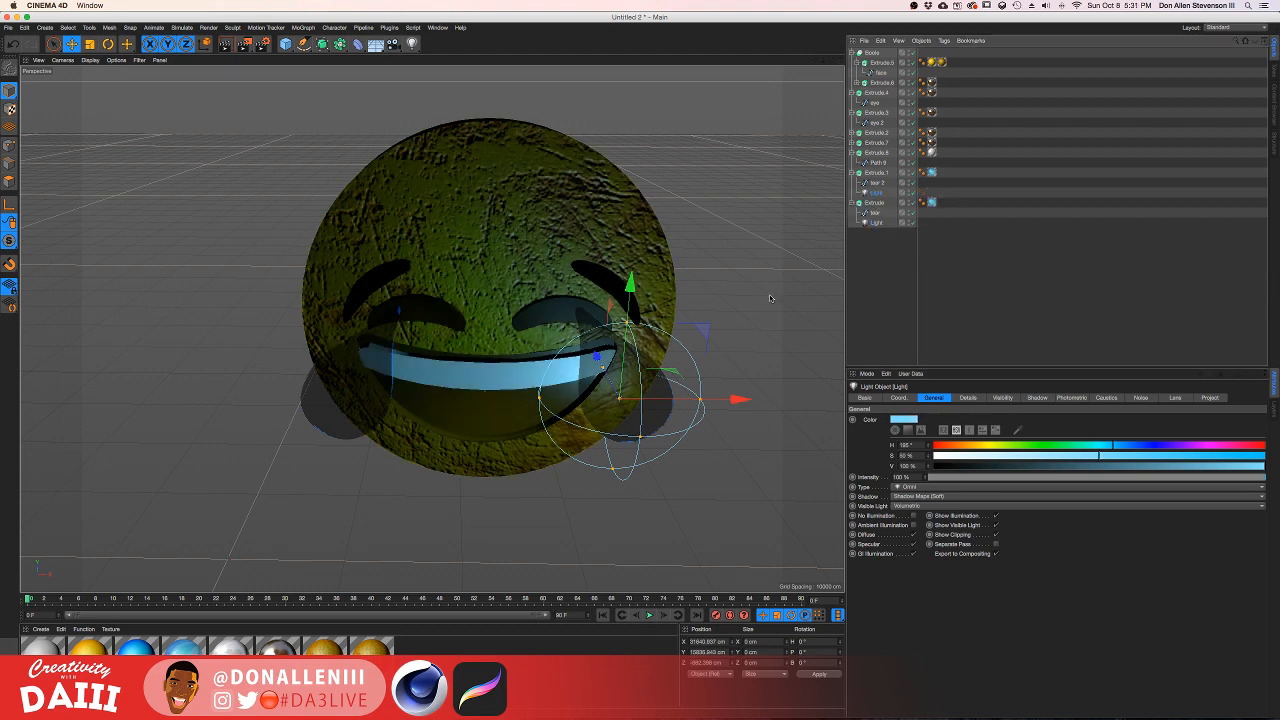
{"action": "left_click_drag", "start_coordinate": [738, 399], "coordinate": [471, 410]}
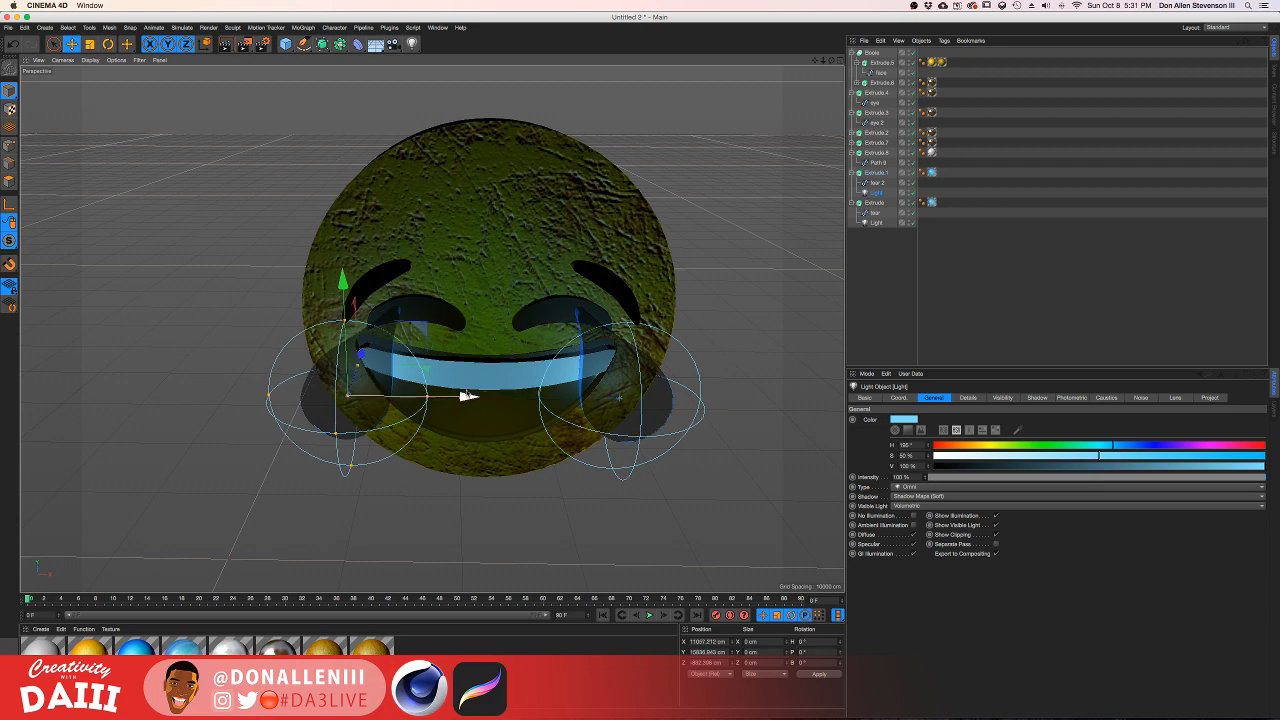
Step: Turn on luminance for the white teeth material Mat.1 with reduced brightness, and test-render the emoji
{"action": "left_click_drag", "start_coordinate": [590, 357], "coordinate": [643, 241], "text": "alt"}
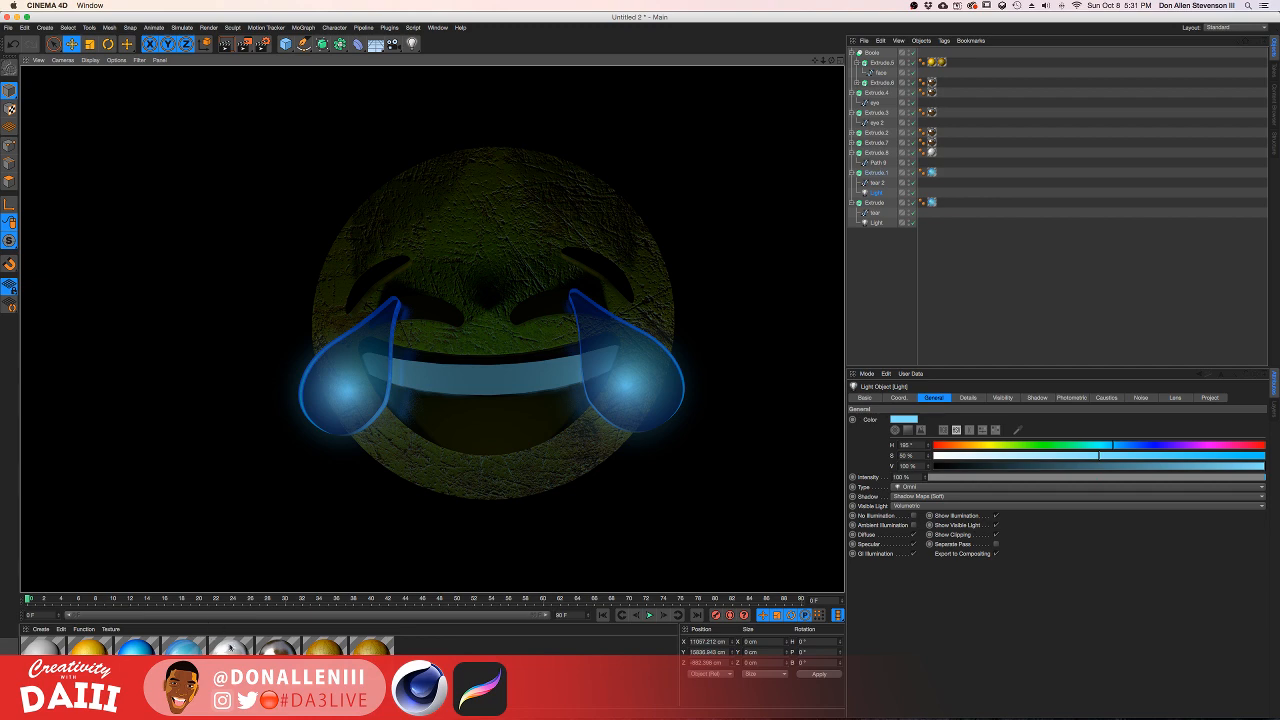
{"action": "double_click", "coordinate": [231, 648]}
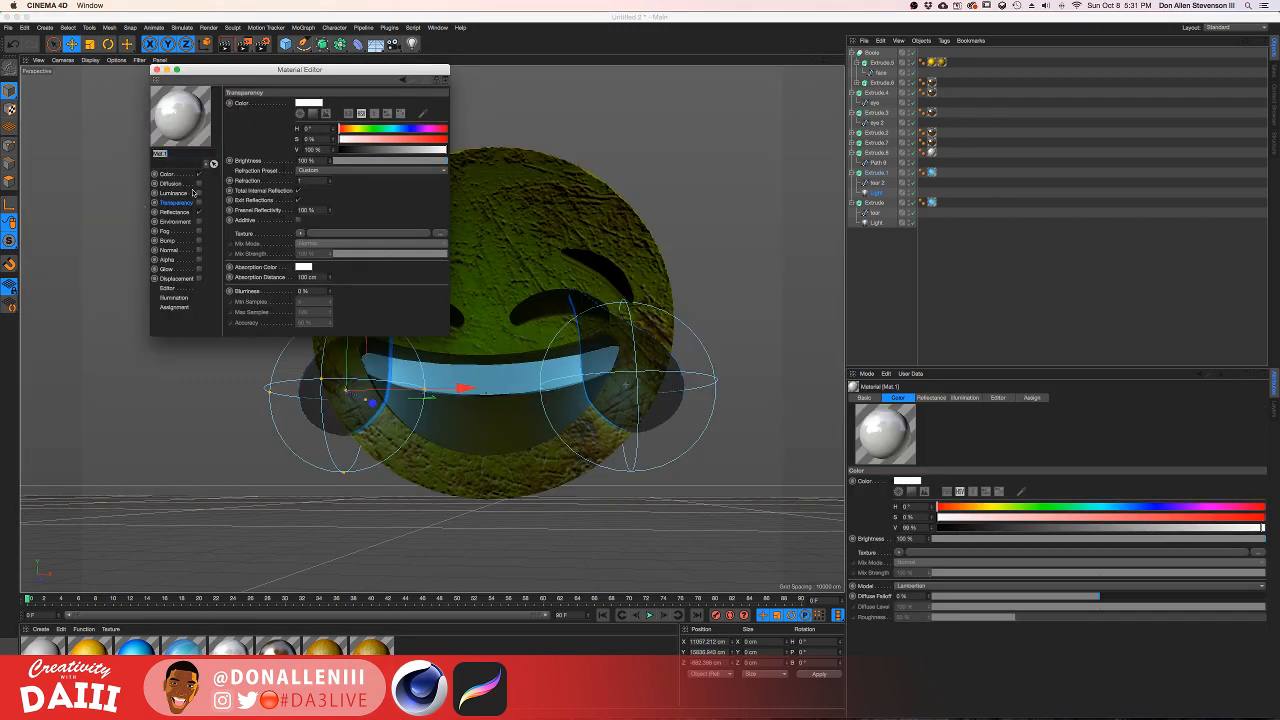
{"action": "left_click", "coordinate": [198, 193]}
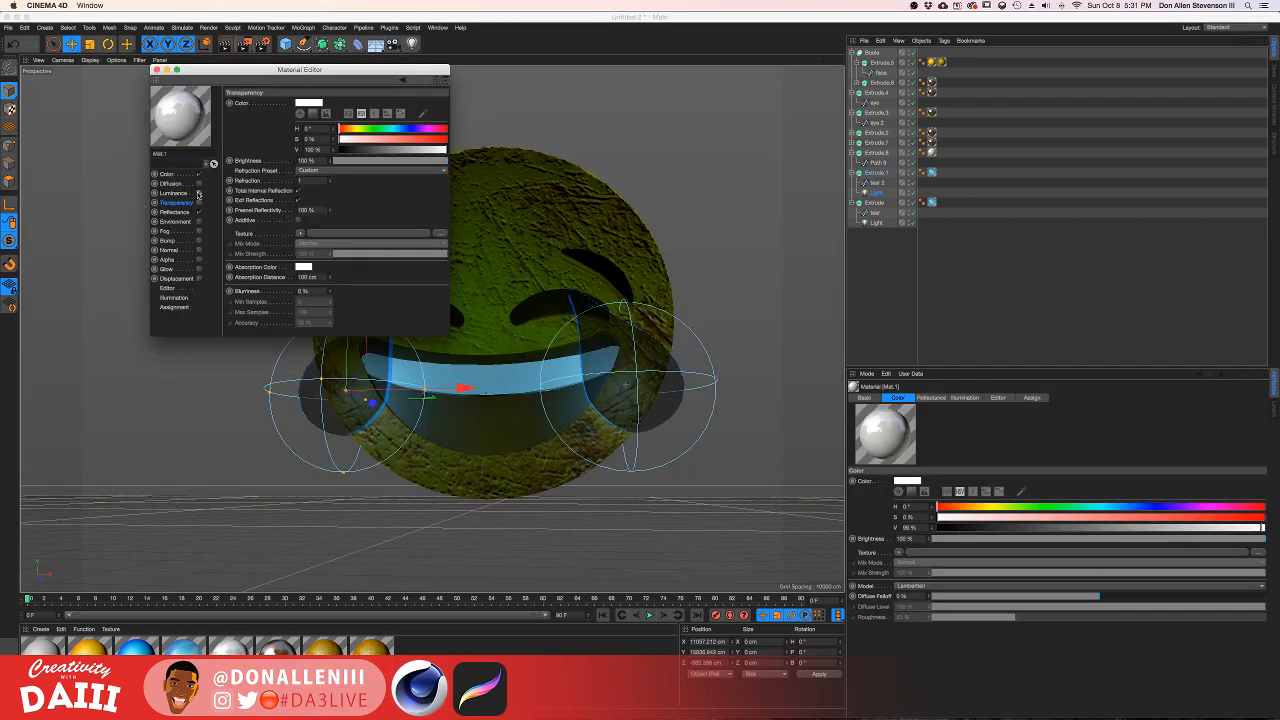
{"action": "left_click", "coordinate": [389, 161]}
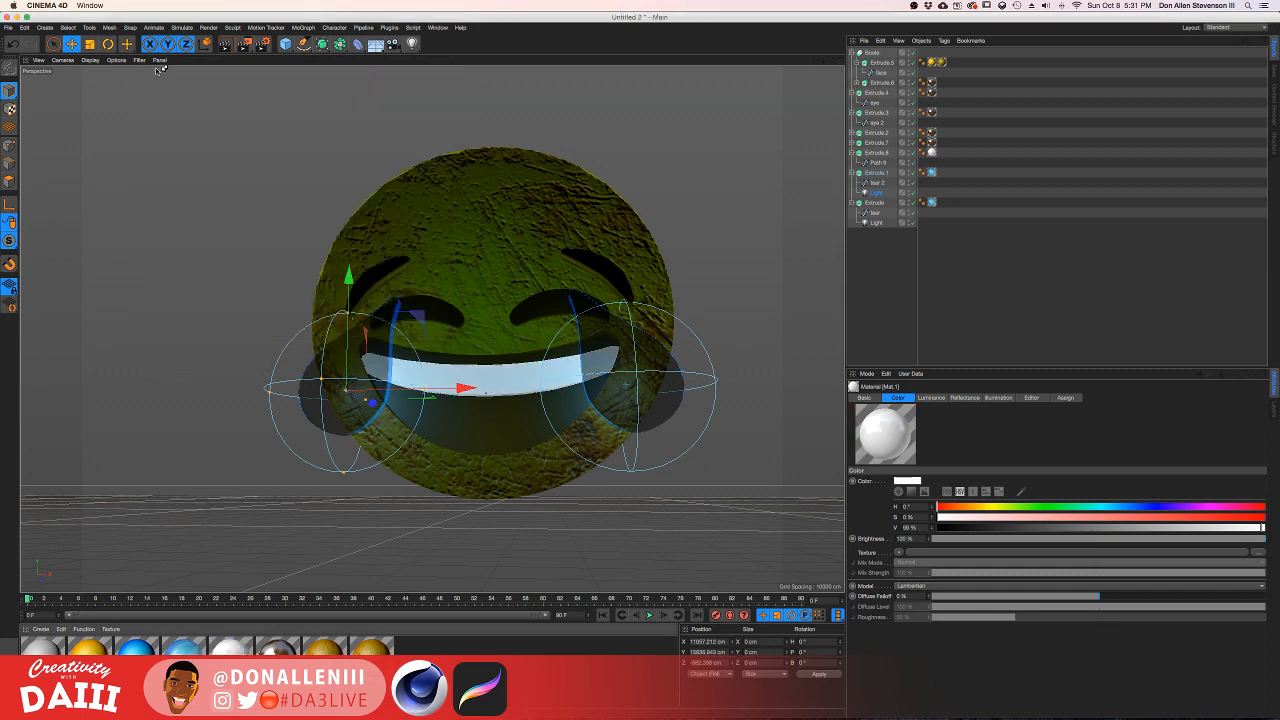
{"action": "key", "text": "super+r"}
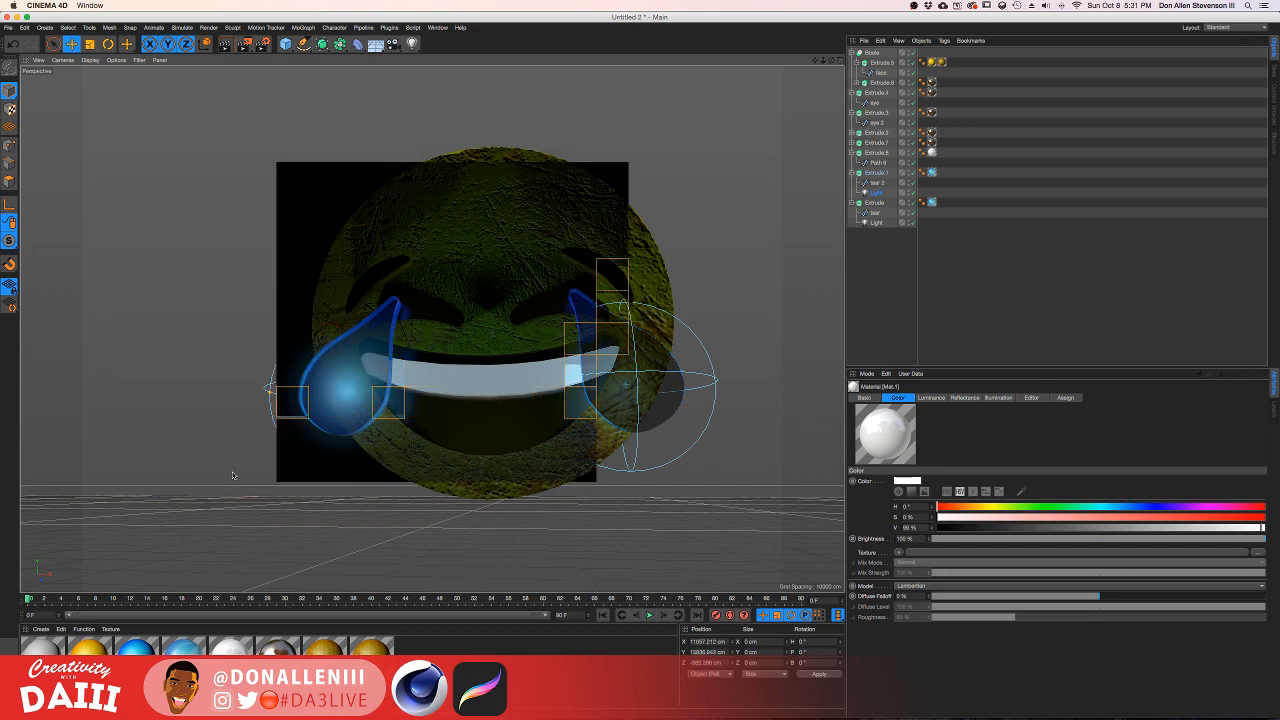
Step: Lower the luminance brightness of the teeth material Mat.1 to 14%
{"action": "left_click", "coordinate": [234, 660]}
{"action": "double_click", "coordinate": [234, 660]}
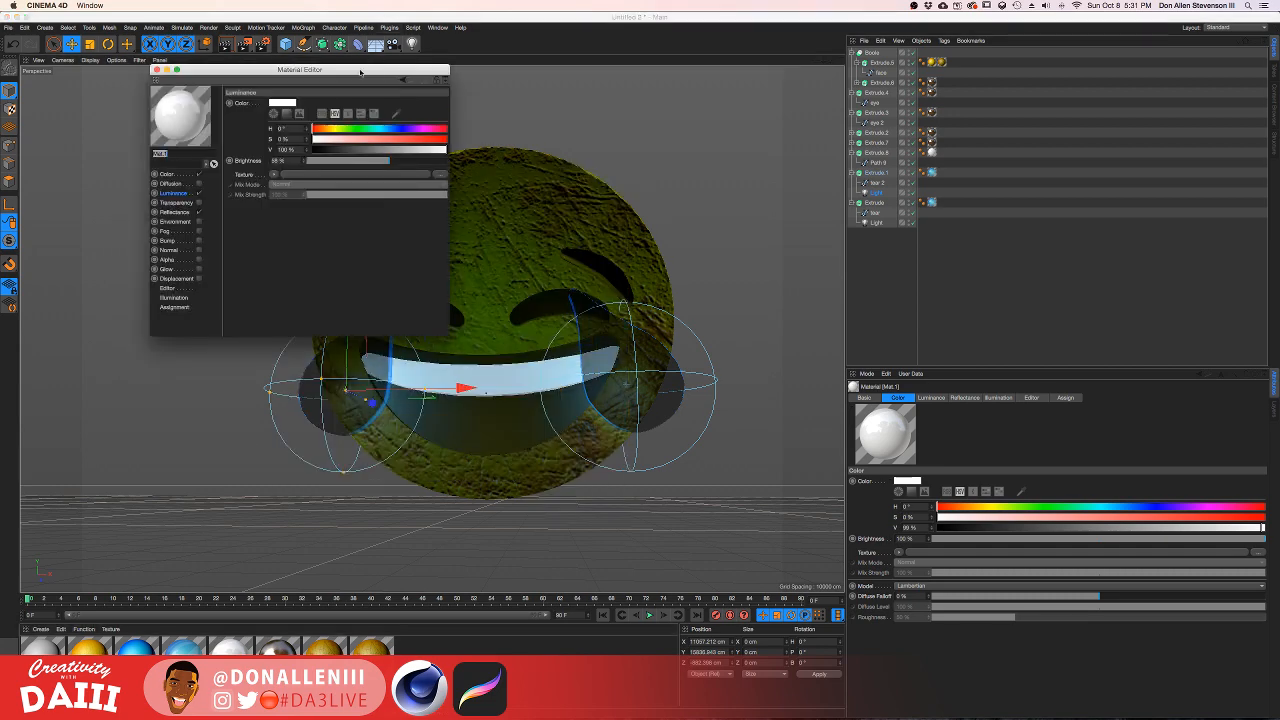
{"action": "left_click", "coordinate": [334, 162]}
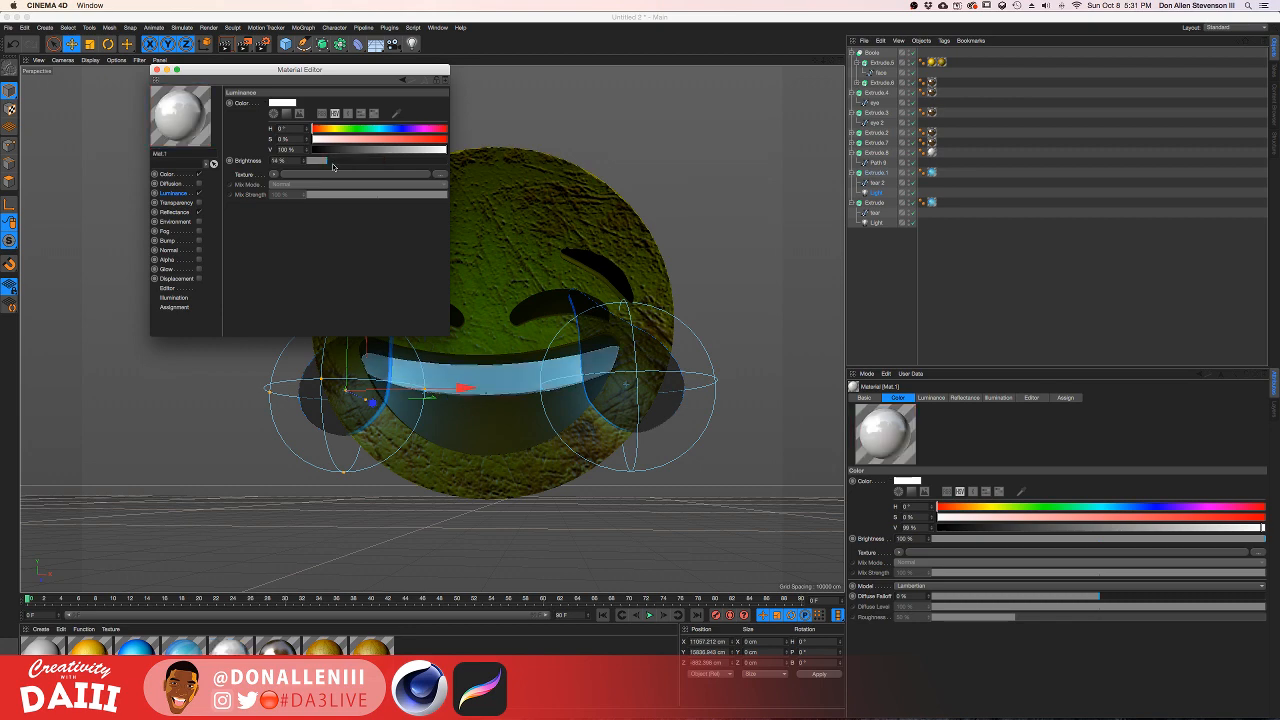
{"action": "left_click", "coordinate": [156, 70]}
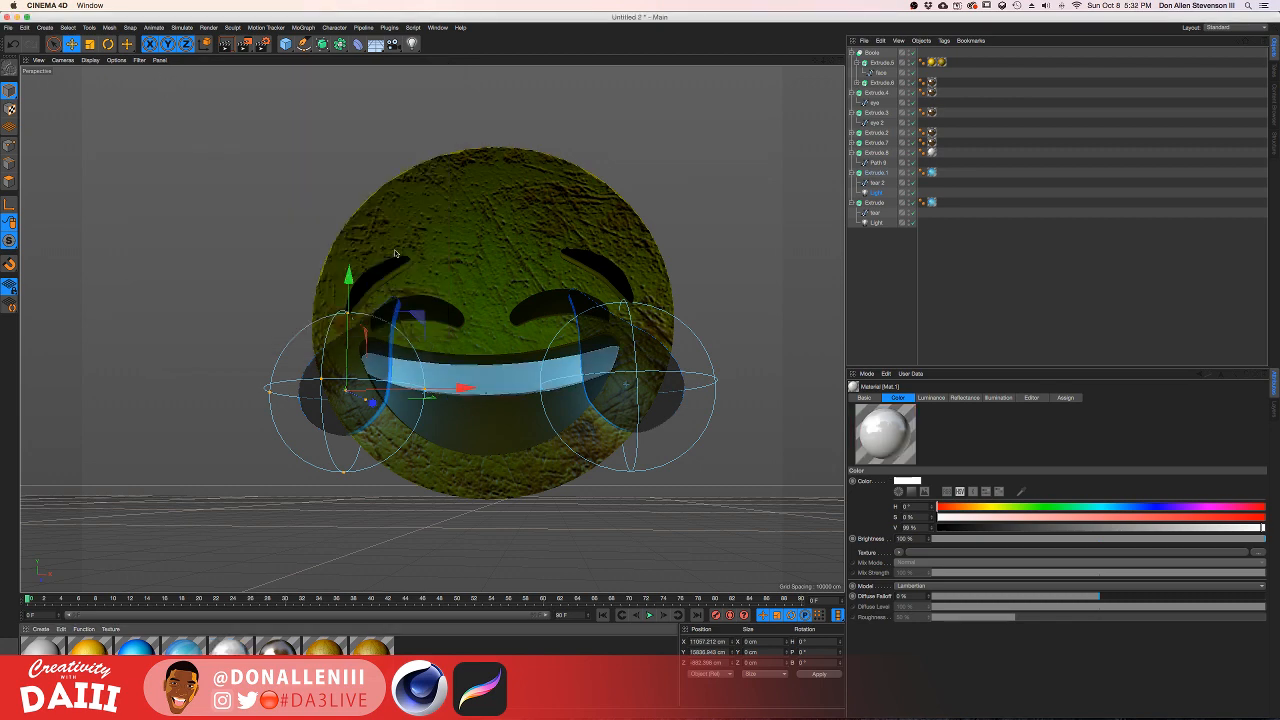
Step: Turn on luminance for the eye and mouth material Mat.4 and tint it dark orange-brown with hue 37° and saturation 92%
{"action": "left_click_drag", "start_coordinate": [503, 263], "coordinate": [565, 292], "text": "alt"}
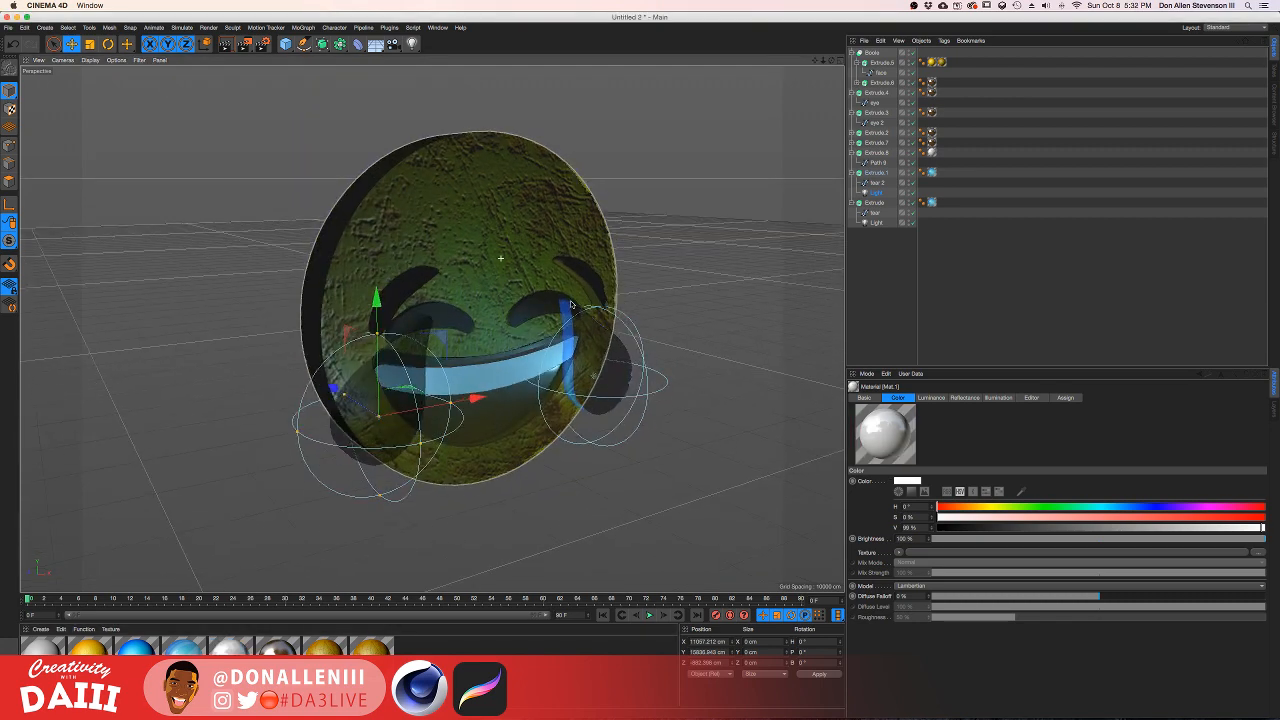
{"action": "double_click", "coordinate": [289, 650]}
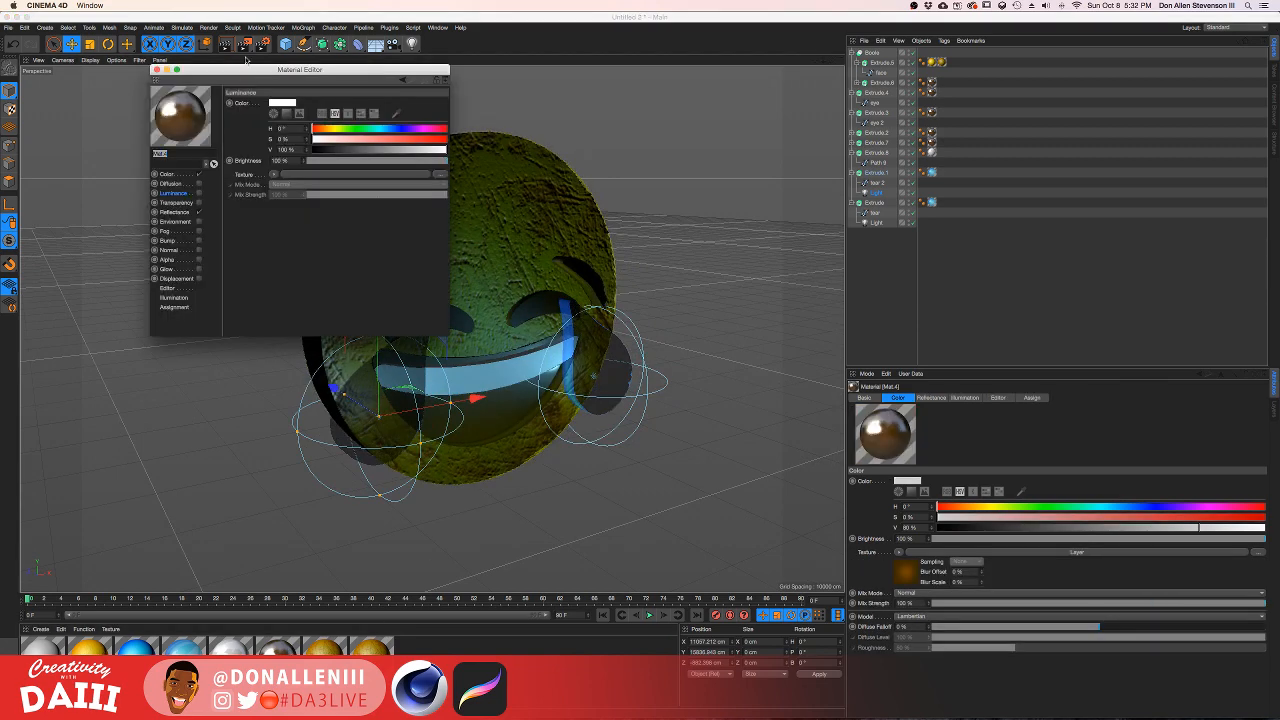
{"action": "left_click", "coordinate": [199, 193]}
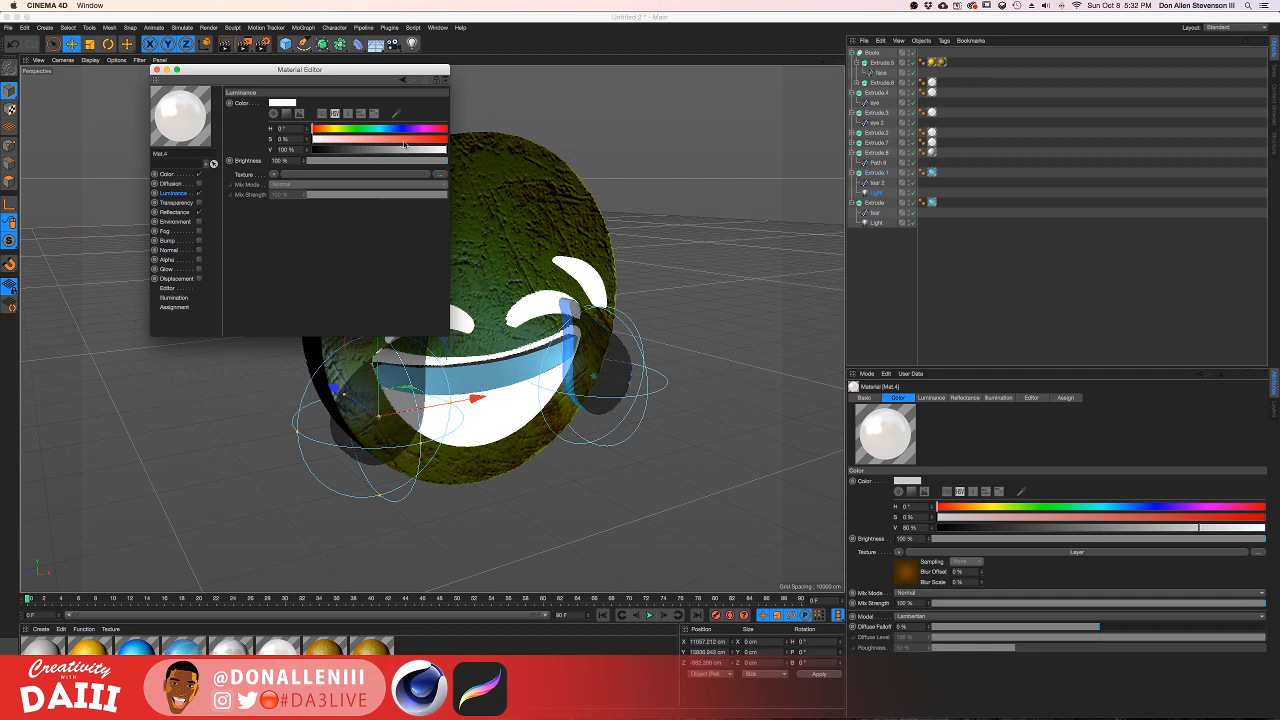
{"action": "left_click", "coordinate": [403, 139]}
{"action": "left_click", "coordinate": [326, 129]}
{"action": "left_click", "coordinate": [362, 149]}
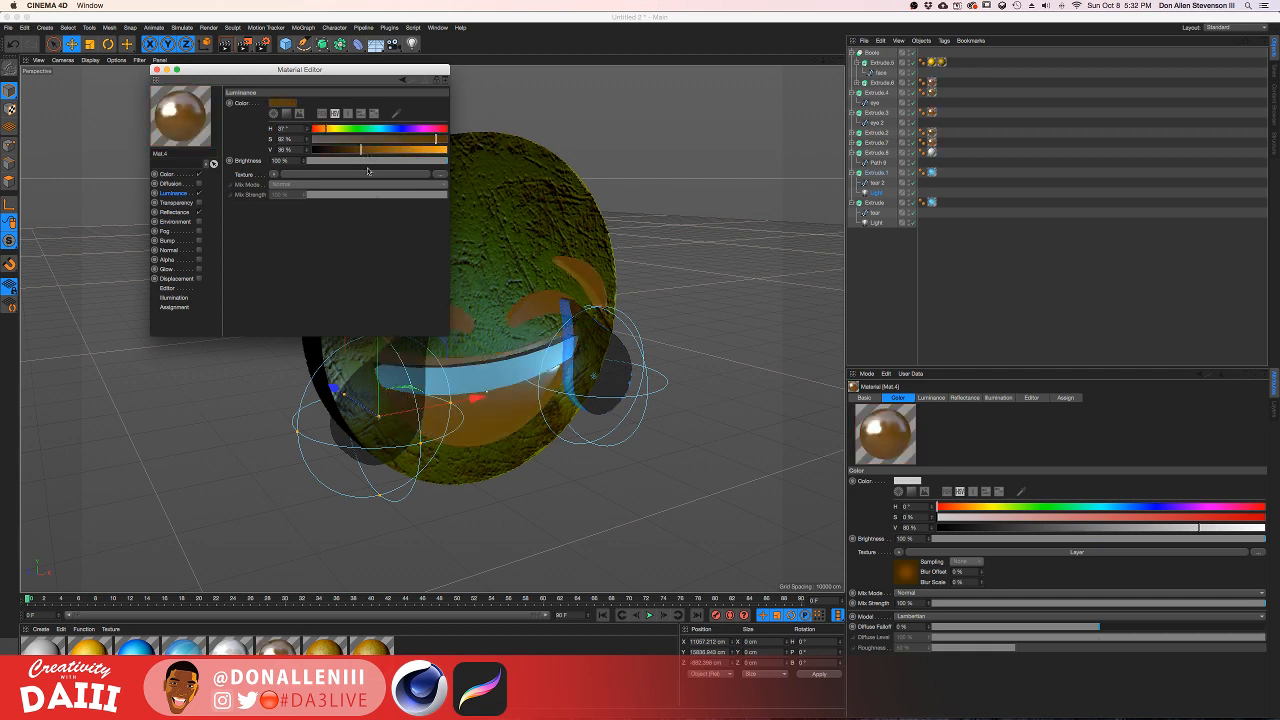
Step: Lower Mat.4's luminance brightness to 28% and test-render the emoji from the front
{"action": "left_click", "coordinate": [342, 160]}
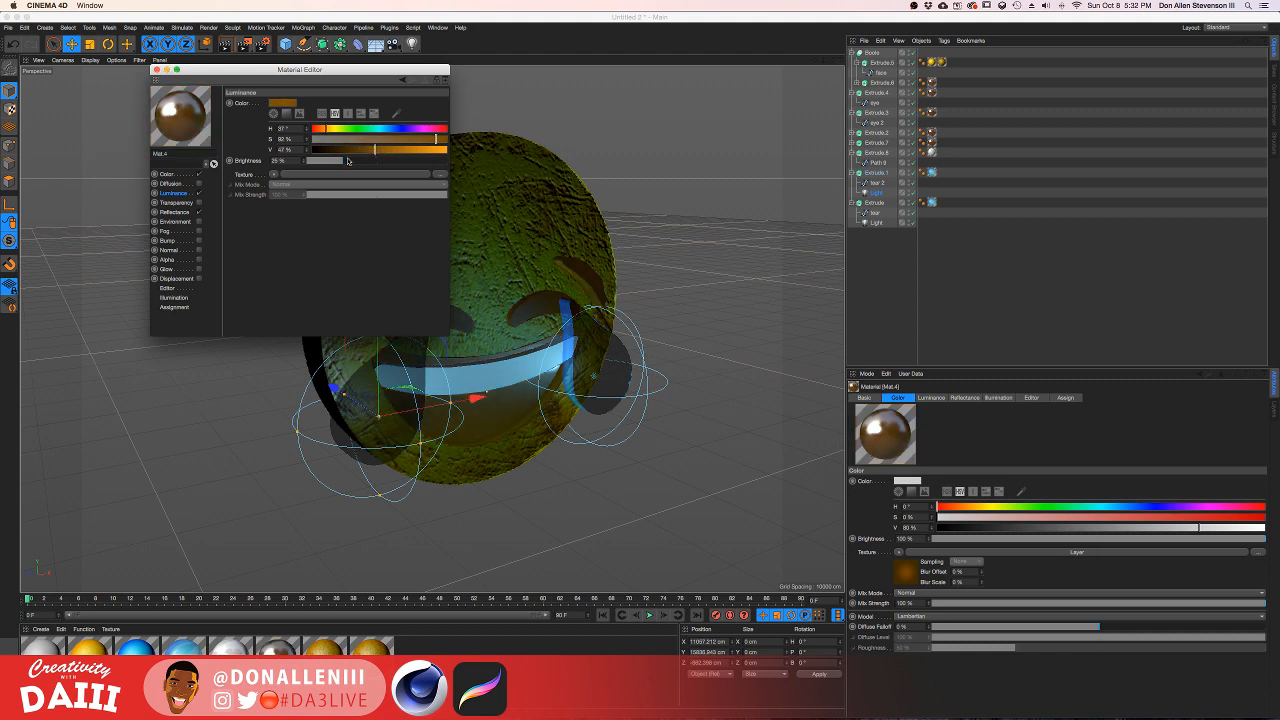
{"action": "mouse_move", "coordinate": [349, 161]}
{"action": "left_mouse_down"}
{"action": "mouse_move", "coordinate": [400, 161]}
{"action": "mouse_move", "coordinate": [344, 162]}
{"action": "left_mouse_up"}
{"action": "left_click_drag", "start_coordinate": [266, 71], "coordinate": [713, 155]}
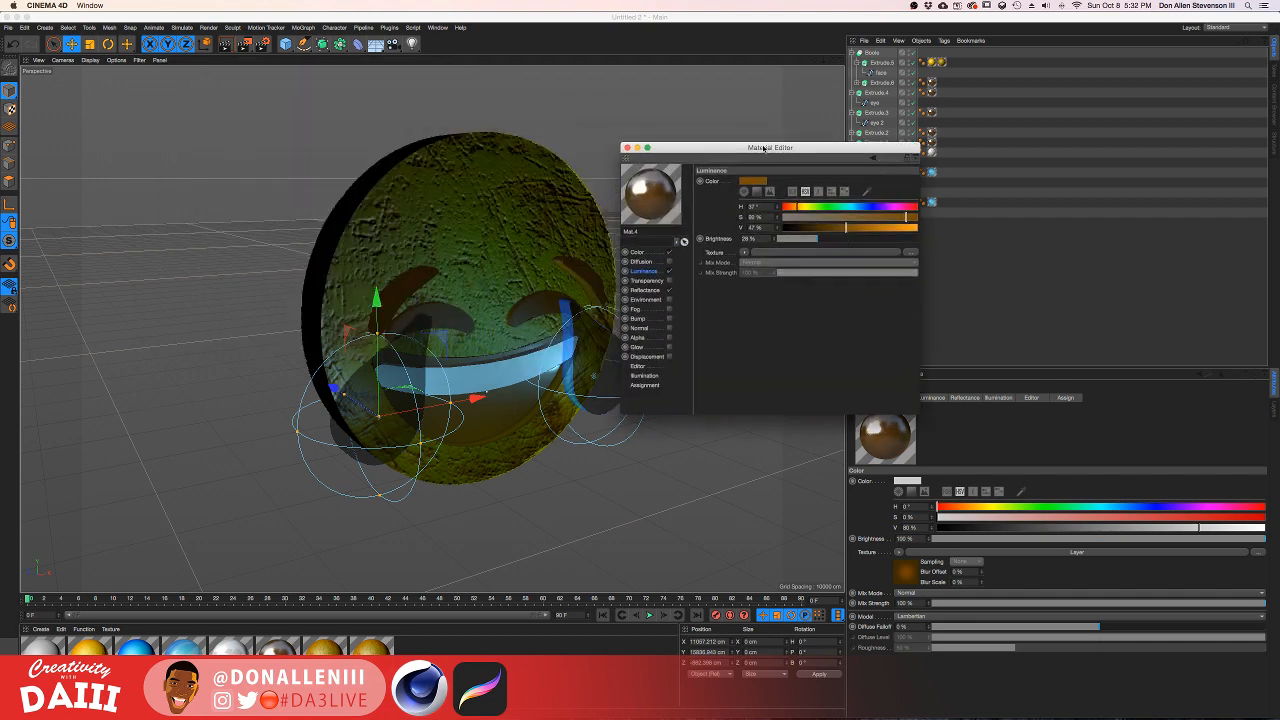
{"action": "left_click", "coordinate": [603, 153]}
{"action": "left_click_drag", "start_coordinate": [500, 225], "coordinate": [469, 269], "text": "alt"}
{"action": "key", "text": "super+r"}
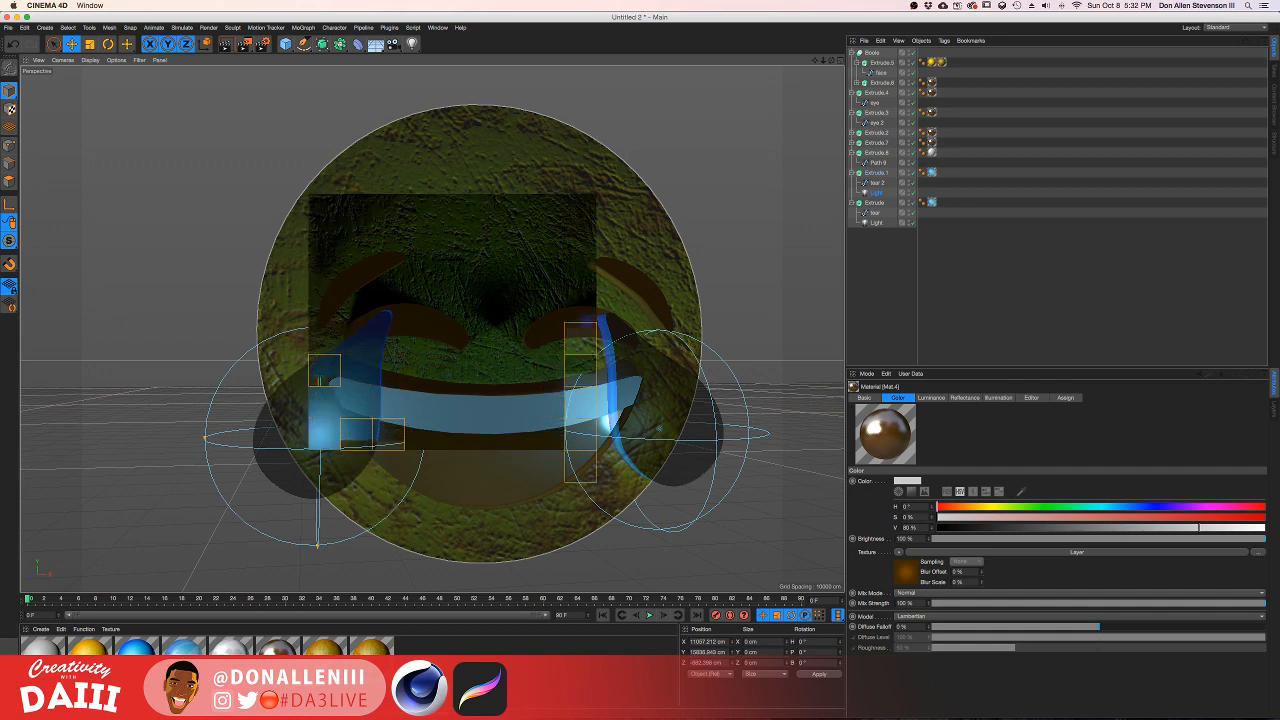
{"action": "key", "text": "Escape"}
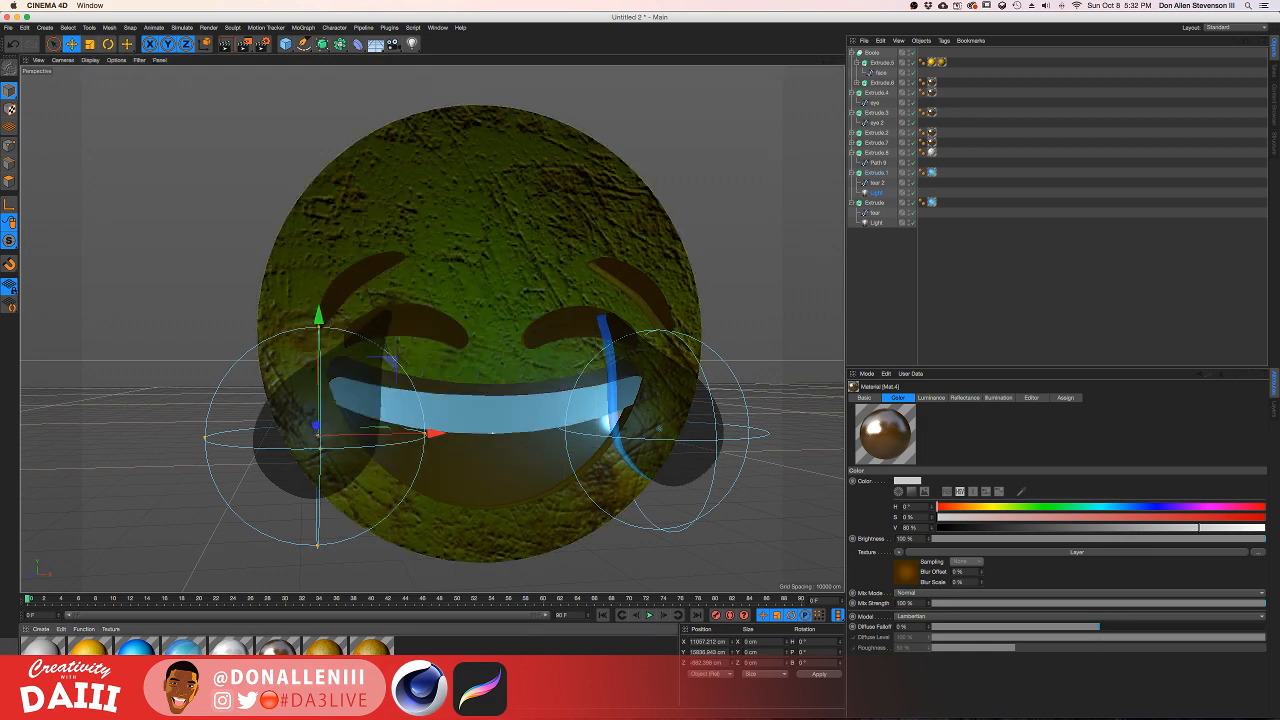
Step: Turn luminance back off for the eye and mouth material Mat.4
{"action": "double_click", "coordinate": [277, 660]}
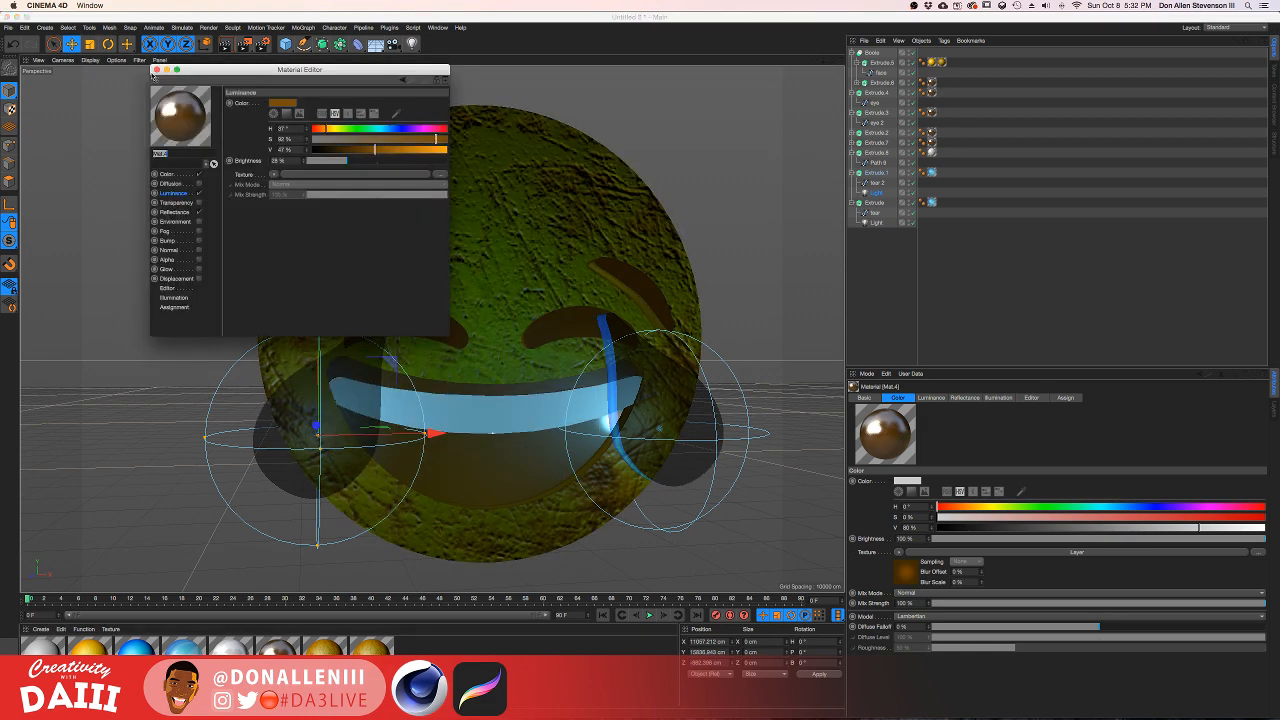
{"action": "left_click", "coordinate": [198, 194]}
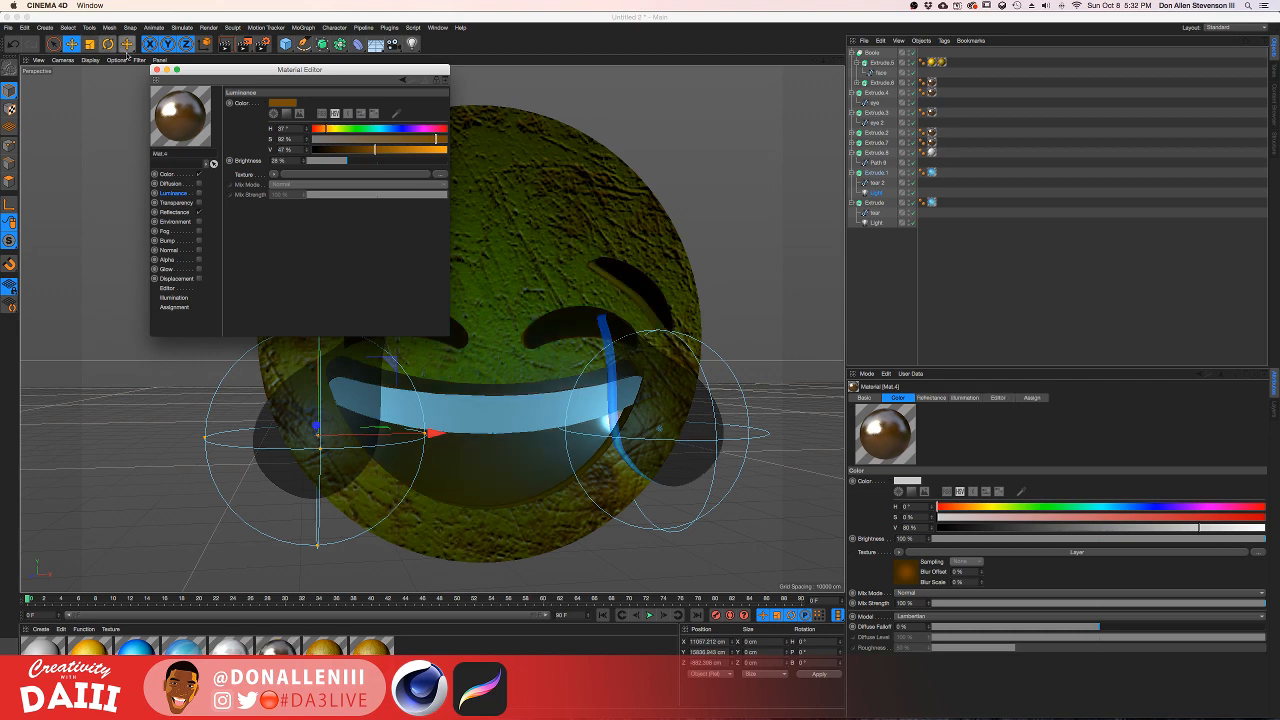
{"action": "left_click", "coordinate": [156, 70]}
{"action": "scroll", "coordinate": [469, 246], "scroll_direction": "down", "scroll_amount": 5}
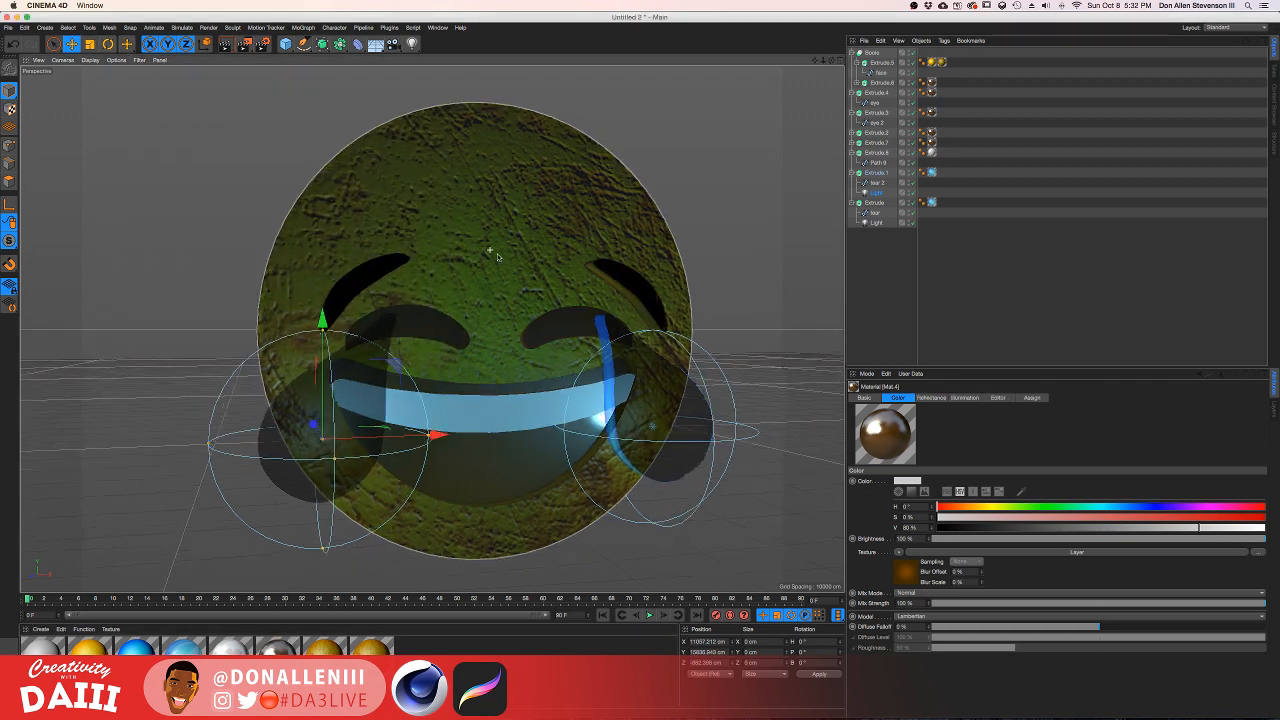
{"action": "left_click_drag", "start_coordinate": [489, 276], "coordinate": [440, 284], "text": "alt"}
{"action": "scroll", "coordinate": [440, 284], "scroll_direction": "down", "scroll_amount": 2}
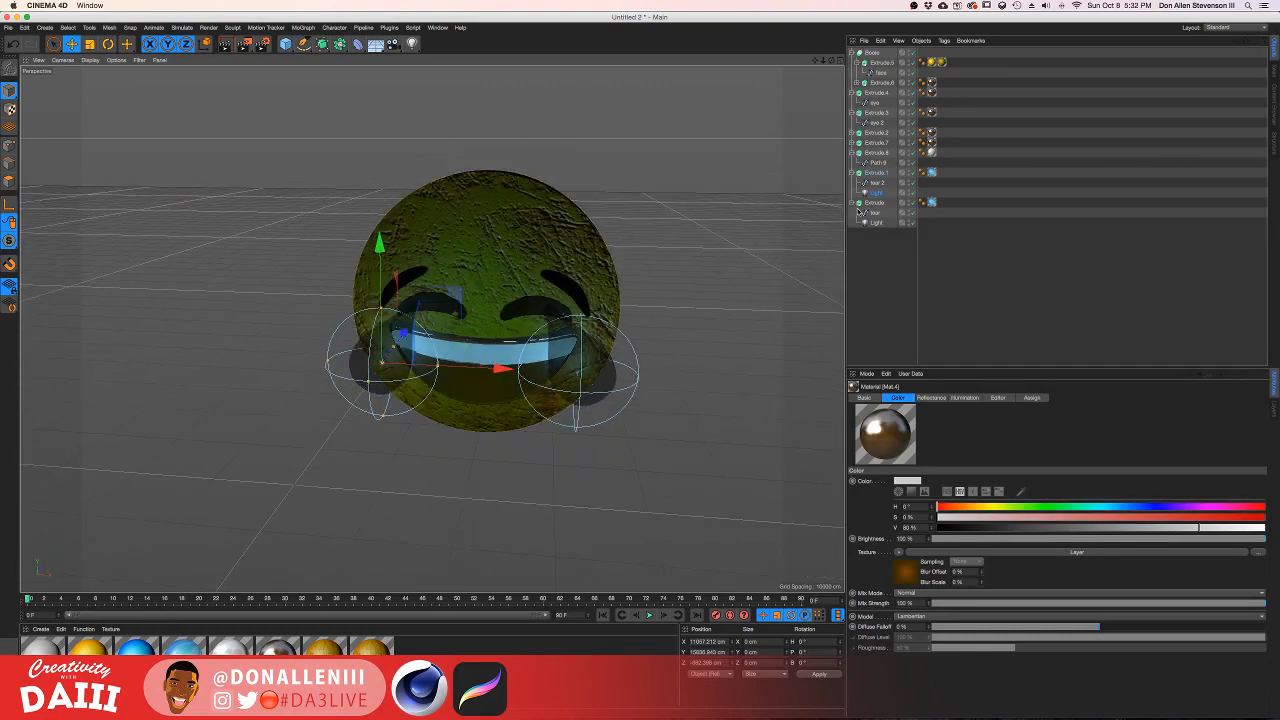
Step: Look at the Photoshop reference artwork and the YouTube live dashboard in Chrome, and return to Cinema 4D
{"action": "key", "text": "ctrl+Up"}
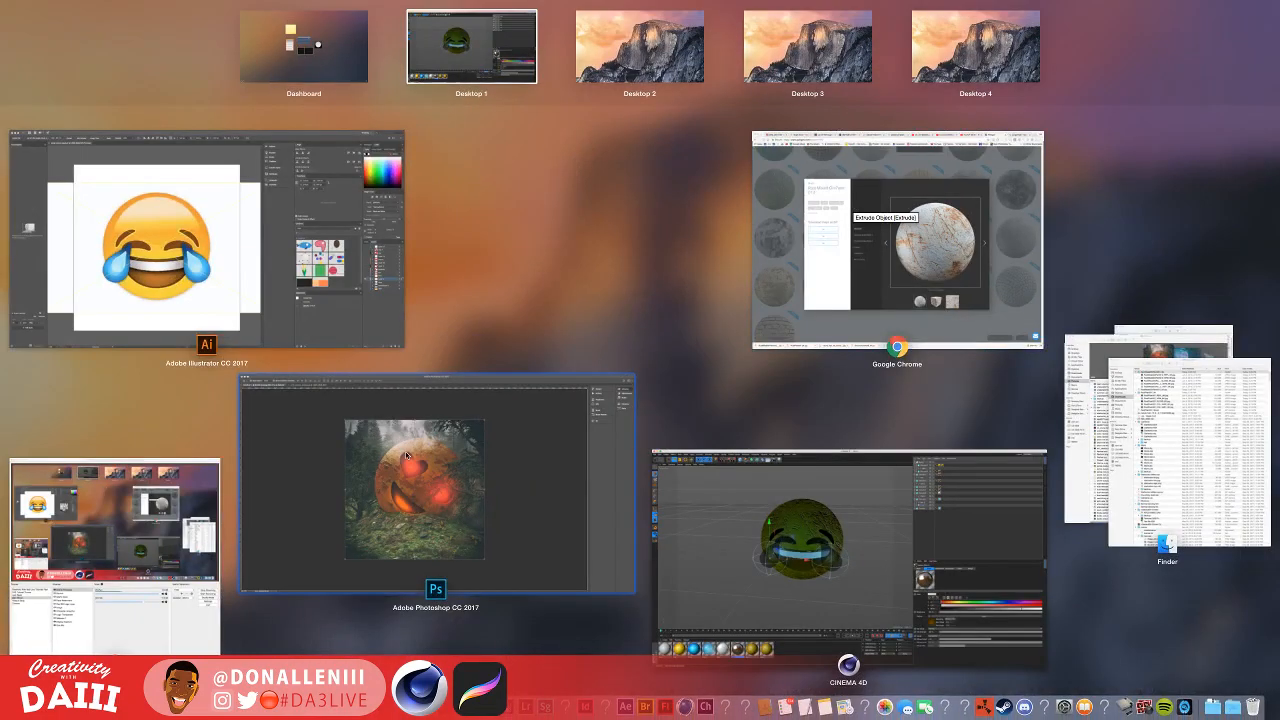
{"action": "left_click", "coordinate": [144, 547]}
{"action": "key", "text": "ctrl+Up"}
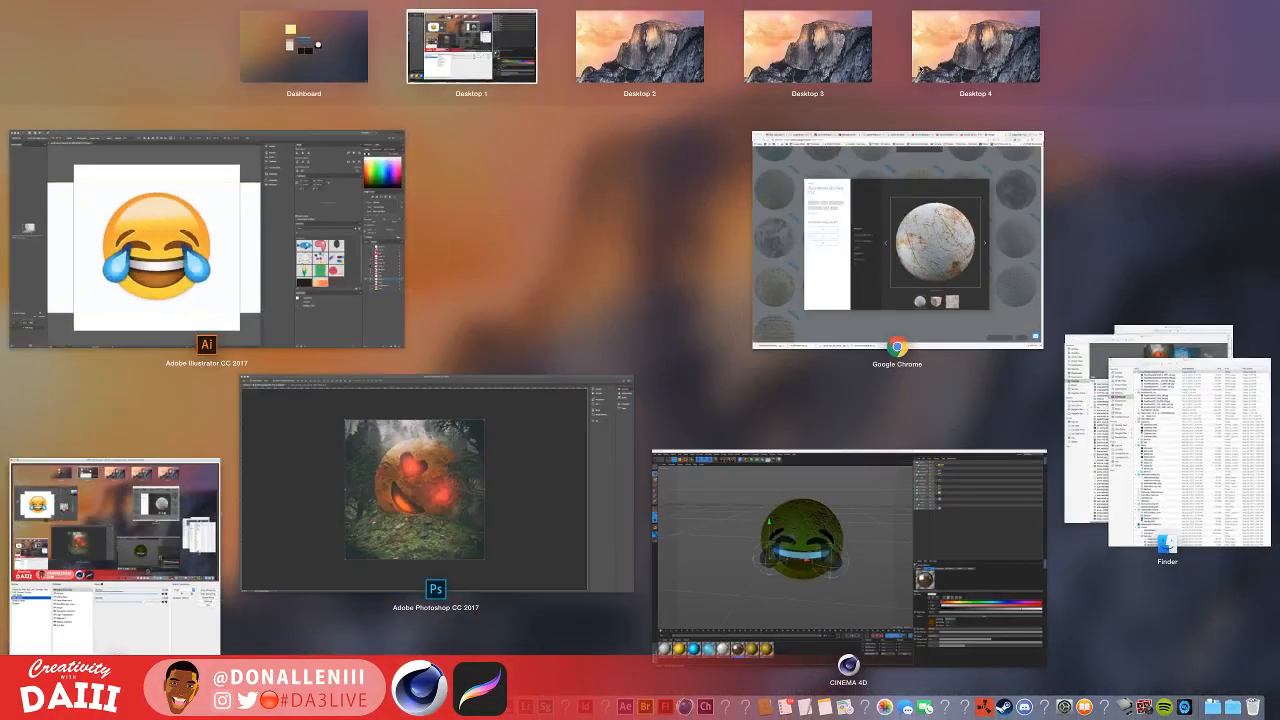
{"action": "left_click", "coordinate": [497, 531]}
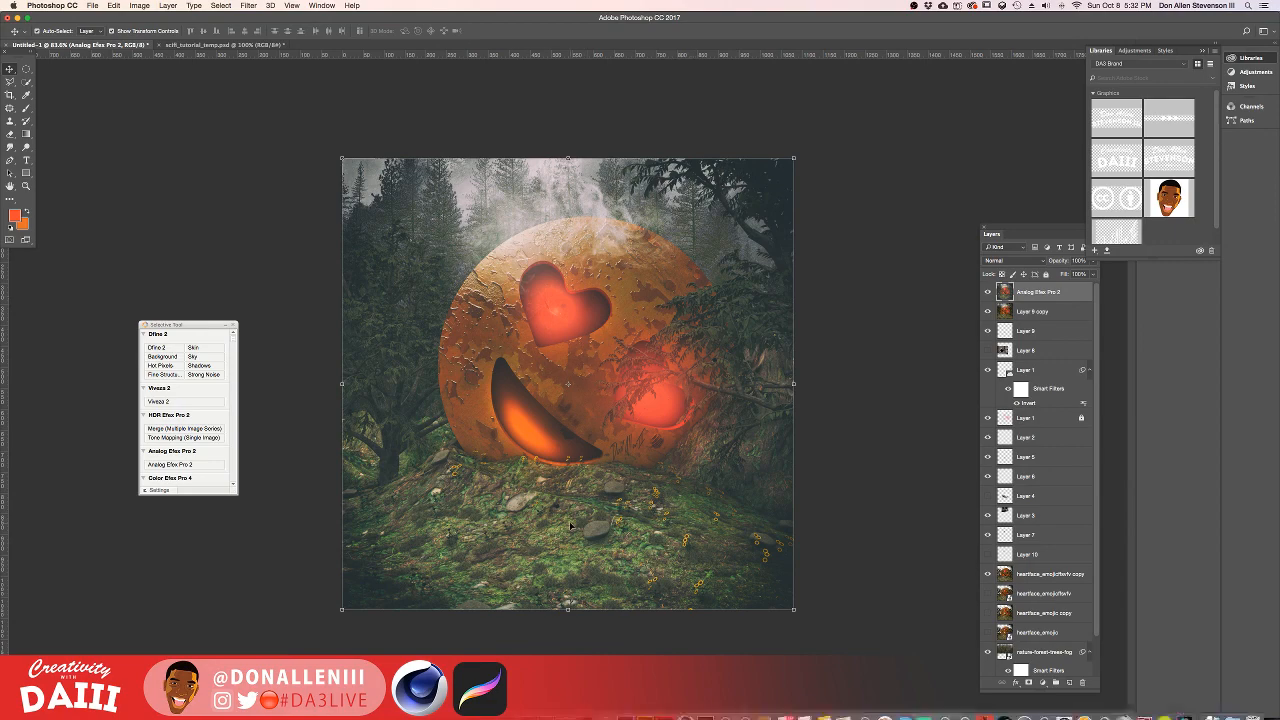
{"action": "key", "text": "ctrl+Up"}
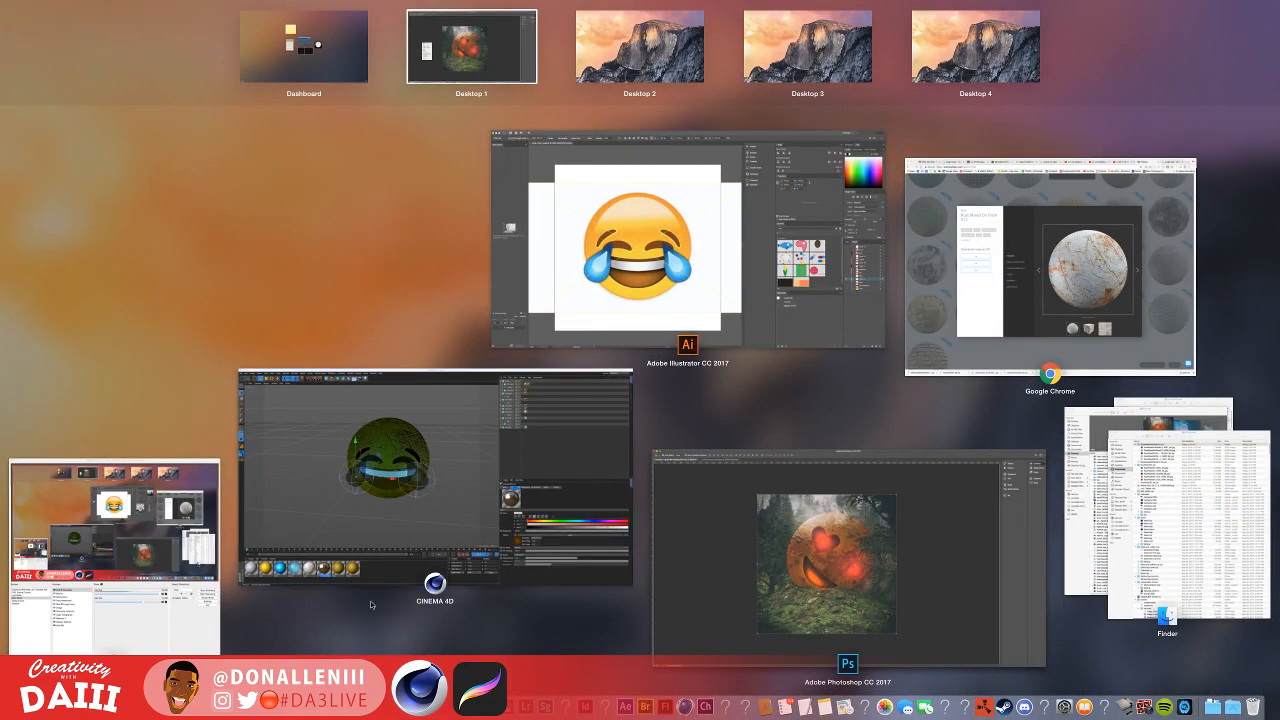
{"action": "left_click", "coordinate": [1030, 287]}
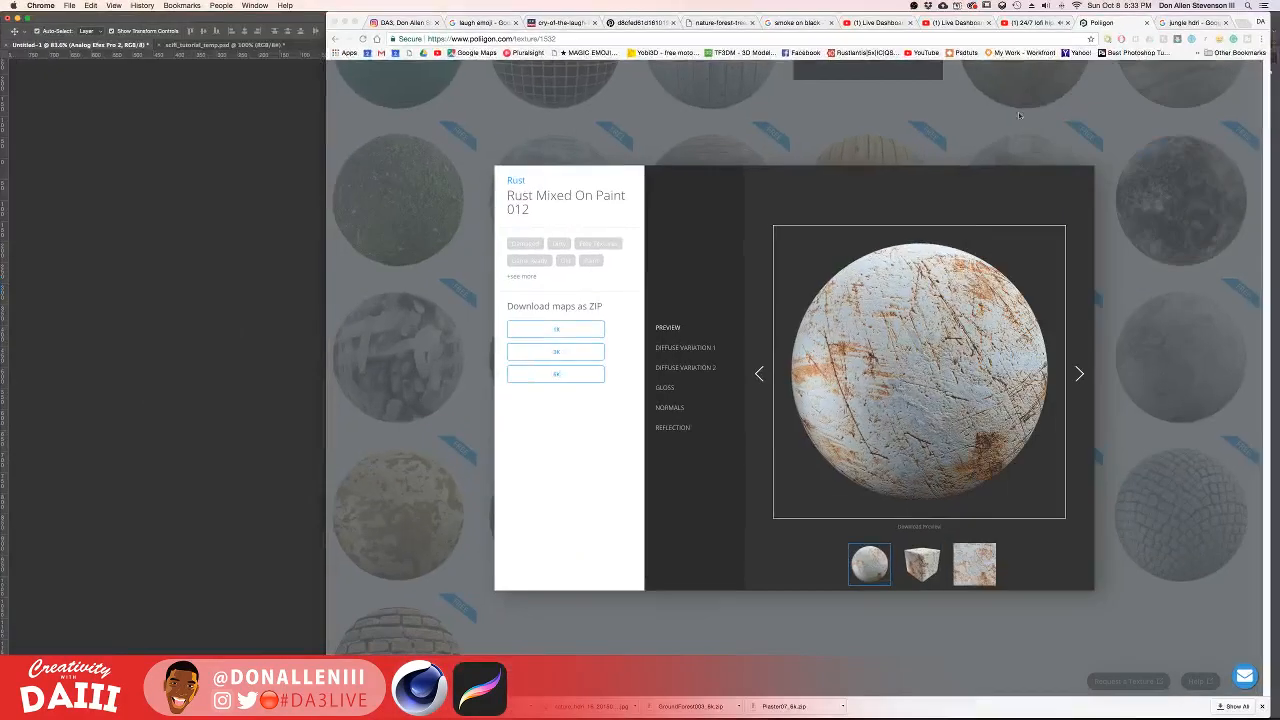
{"action": "left_click", "coordinate": [947, 24]}
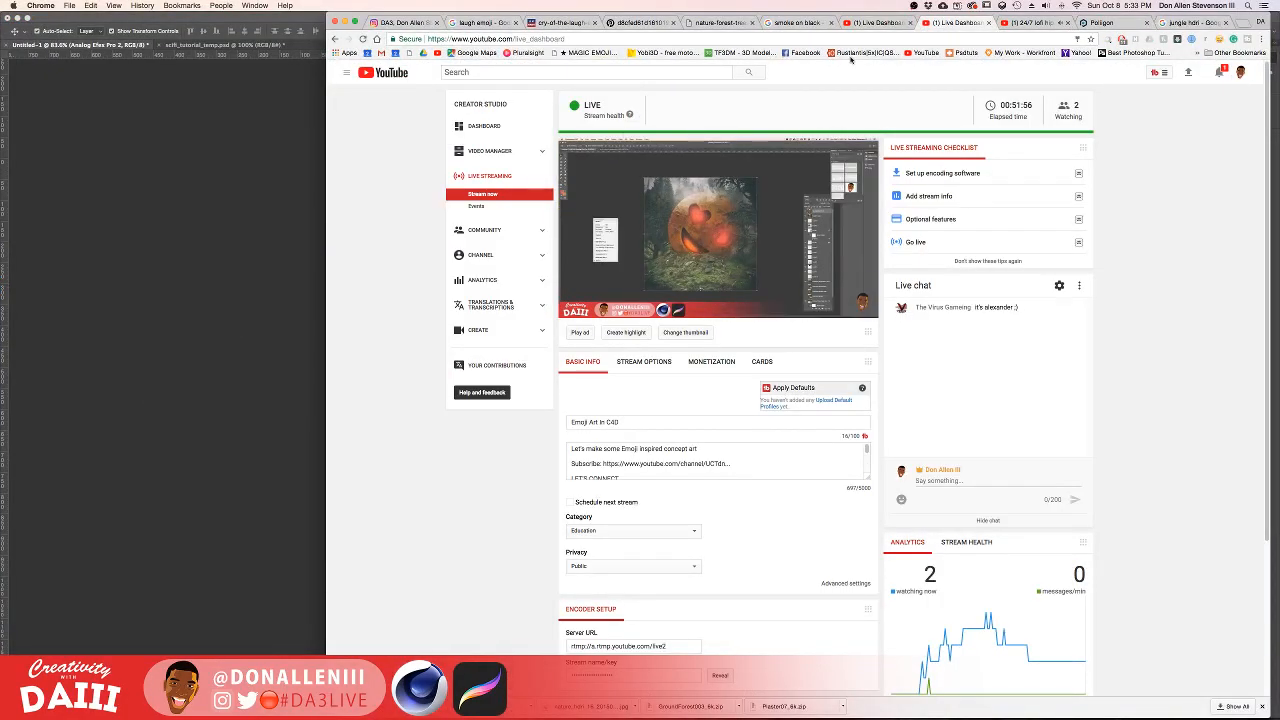
{"action": "left_click", "coordinate": [120, 299]}
{"action": "key", "text": "ctrl+Up"}
{"action": "left_click", "coordinate": [356, 474]}
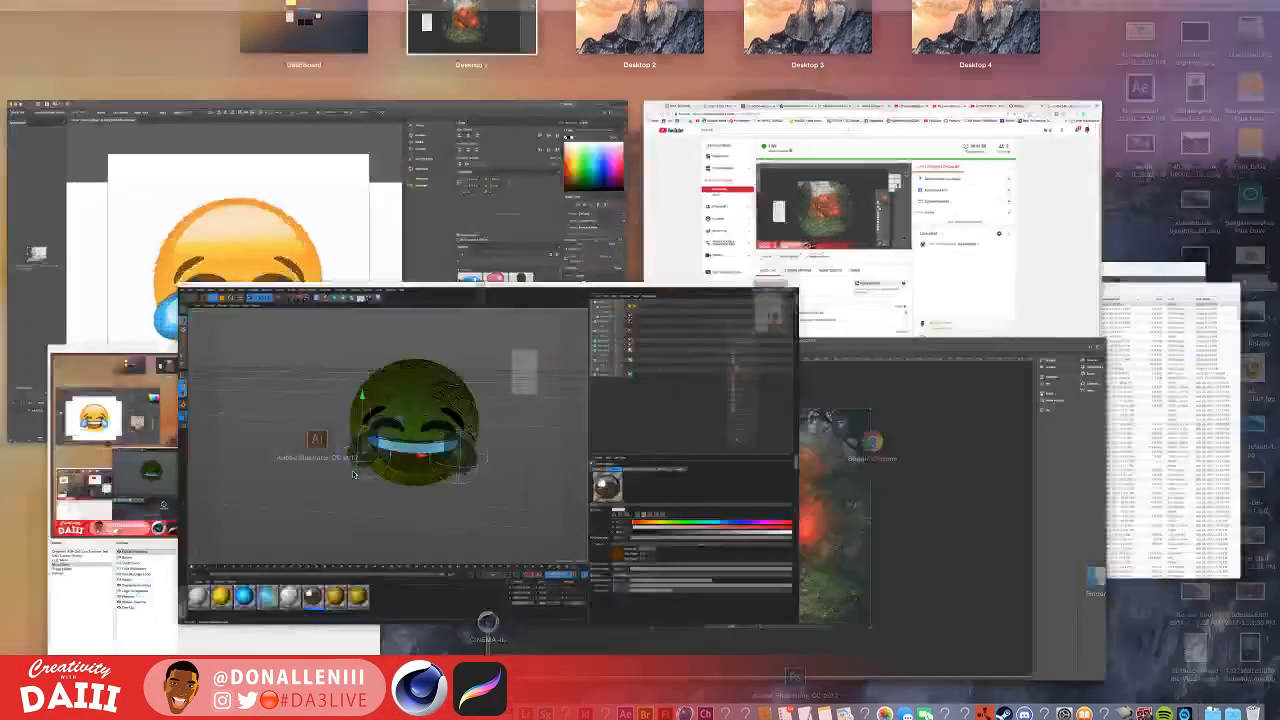
Step: Collapse the Boole and all expanded Extrude hierarchies so only the top-level objects are listed
{"action": "mouse_move", "coordinate": [462, 341]}
{"action": "left_mouse_down", "text": "alt"}
{"action": "mouse_move", "coordinate": [292, 310]}
{"action": "mouse_move", "coordinate": [380, 312]}
{"action": "mouse_move", "coordinate": [360, 260]}
{"action": "mouse_move", "coordinate": [370, 320]}
{"action": "mouse_move", "coordinate": [325, 318]}
{"action": "mouse_move", "coordinate": [440, 300]}
{"action": "mouse_move", "coordinate": [450, 320]}
{"action": "left_mouse_up", "text": "alt"}
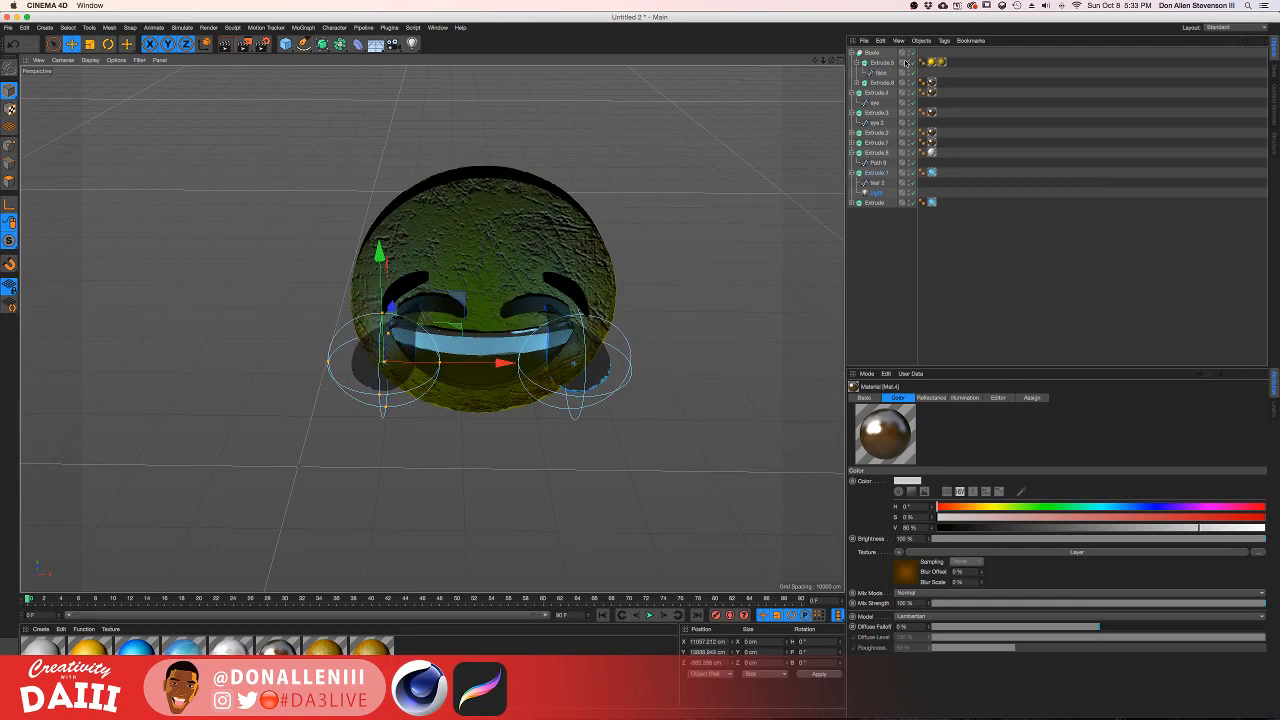
{"action": "left_click", "coordinate": [870, 53]}
{"action": "left_click", "coordinate": [852, 53]}
{"action": "left_click", "coordinate": [852, 63]}
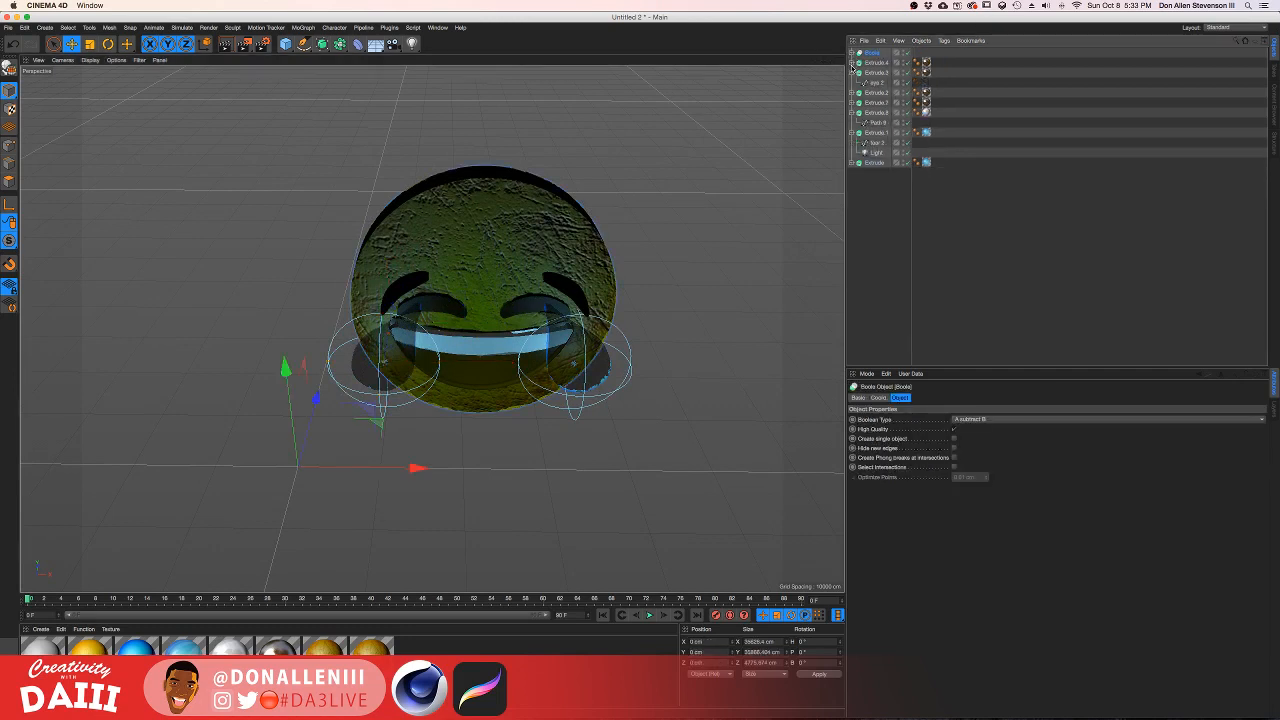
{"action": "left_click", "coordinate": [852, 73]}
{"action": "left_click", "coordinate": [851, 111]}
{"action": "left_click", "coordinate": [852, 103]}
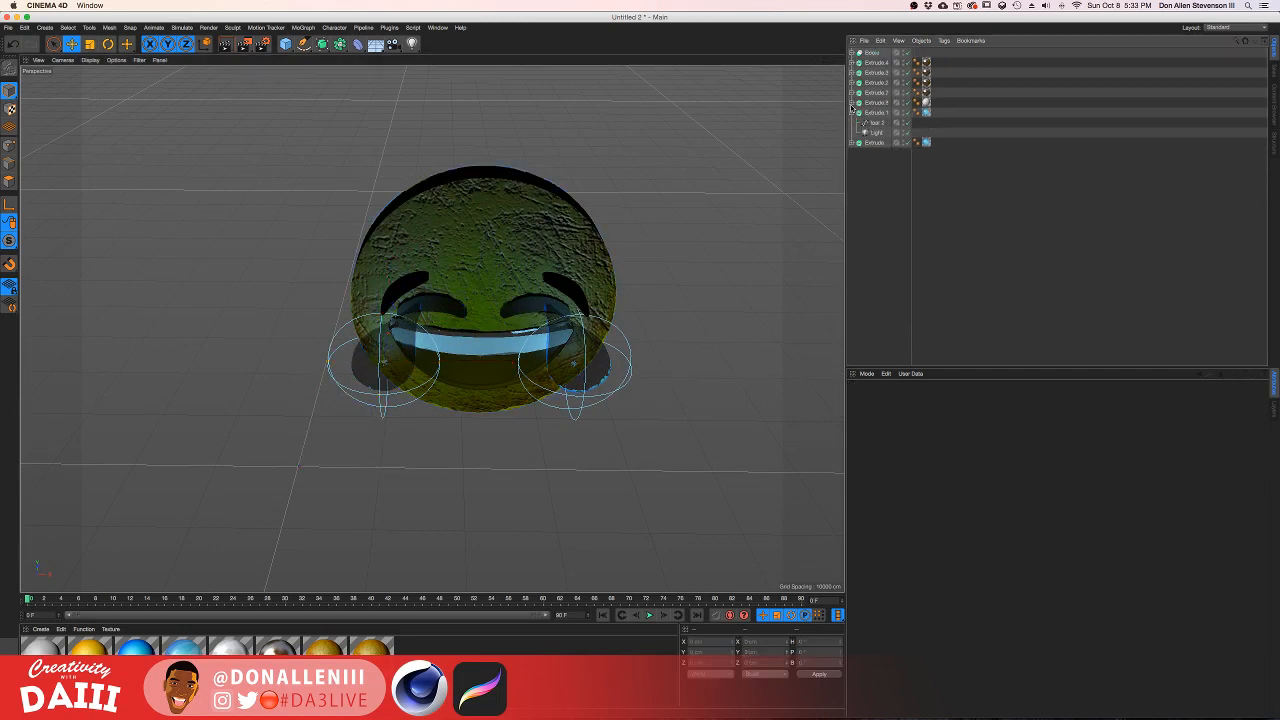
{"action": "left_click", "coordinate": [852, 113]}
Step: Group all top-level objects, from the Boole down to the last Extrude, under one null
{"action": "left_click", "coordinate": [872, 53]}
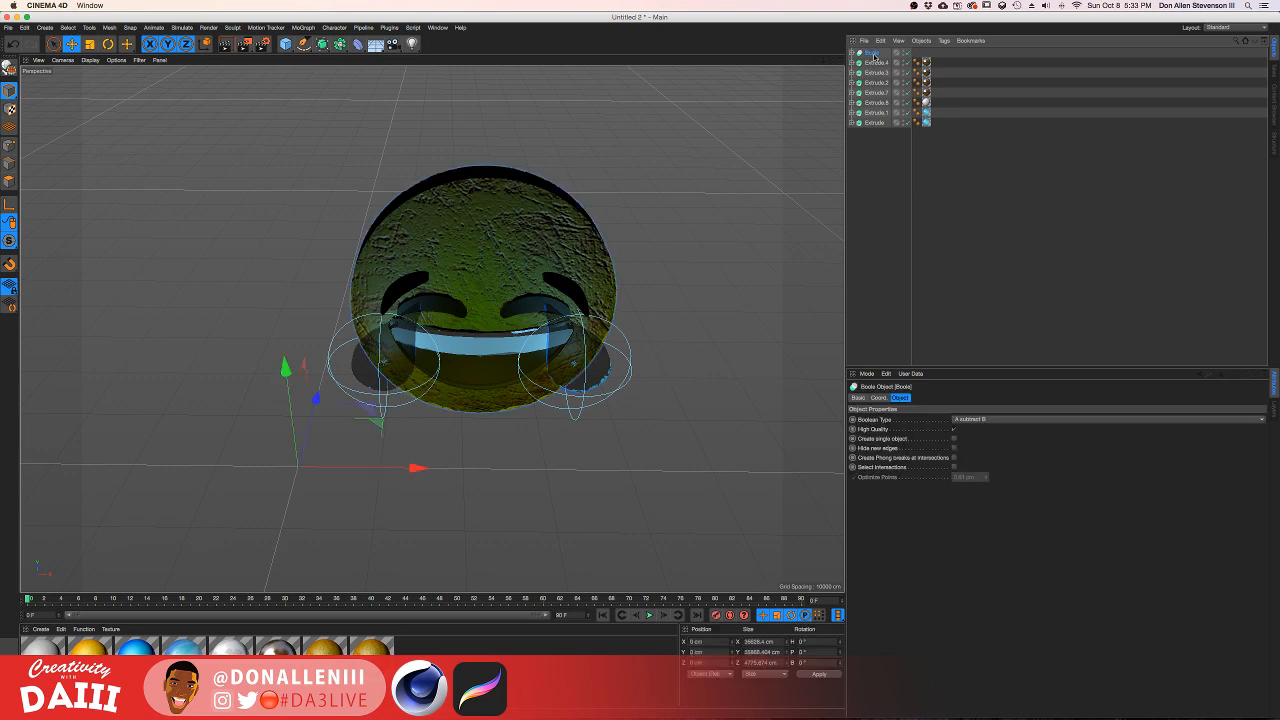
{"action": "left_click", "coordinate": [874, 123], "text": "shift"}
{"action": "right_click", "coordinate": [874, 123]}
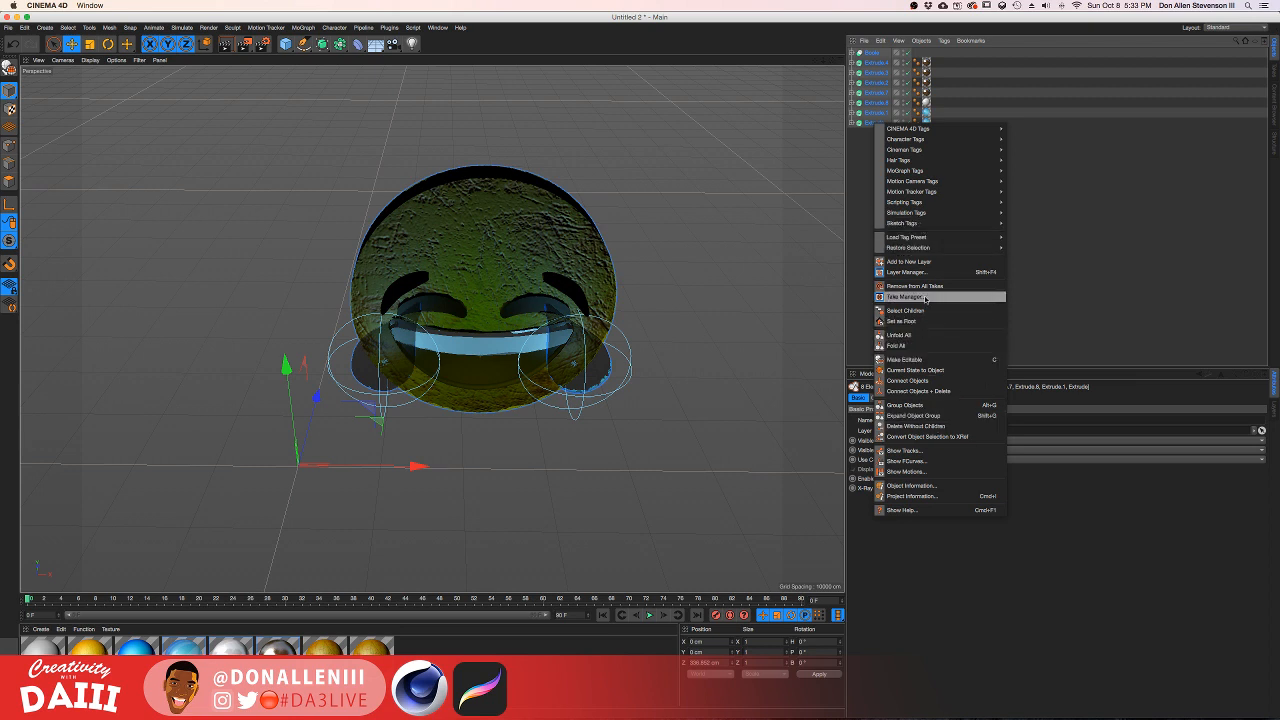
{"action": "left_click", "coordinate": [906, 405]}
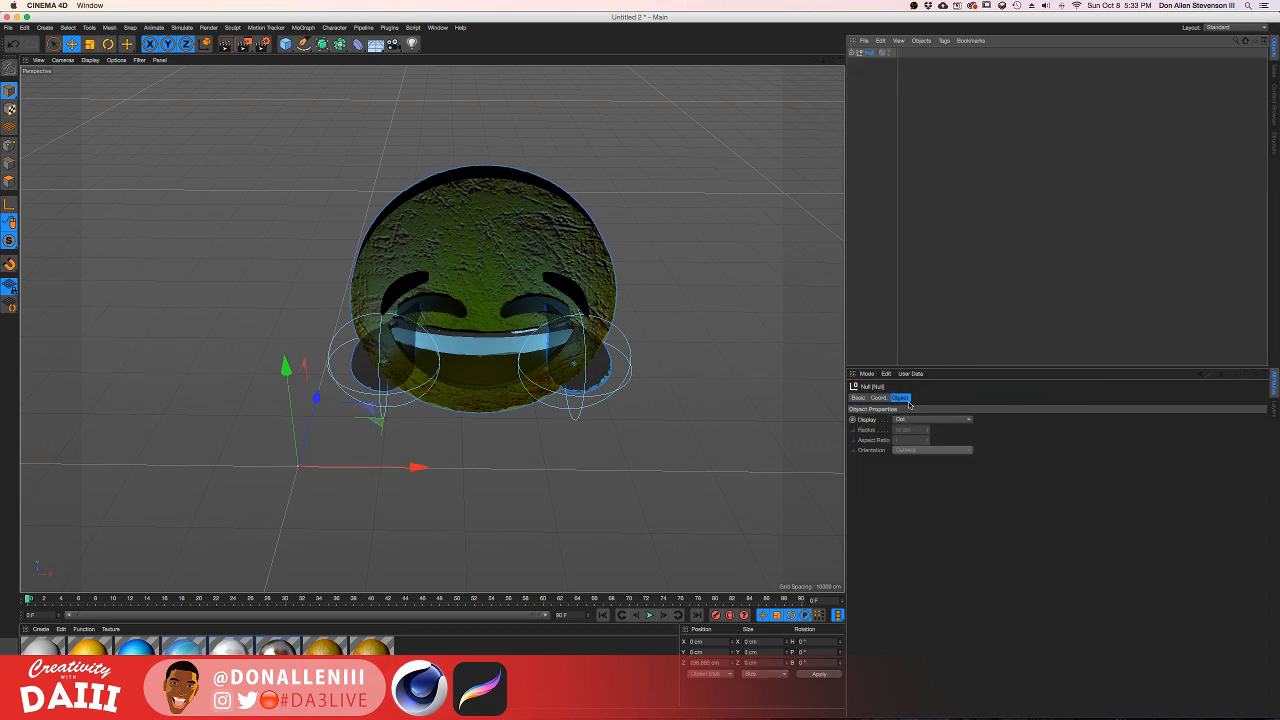
Step: Move only the null's axis along X to the emoji's centre and vertically to near the face's lower edge
{"action": "left_click", "coordinate": [11, 208]}
{"action": "left_click_drag", "start_coordinate": [408, 470], "coordinate": [586, 476]}
{"action": "left_click_drag", "start_coordinate": [476, 378], "coordinate": [479, 412]}
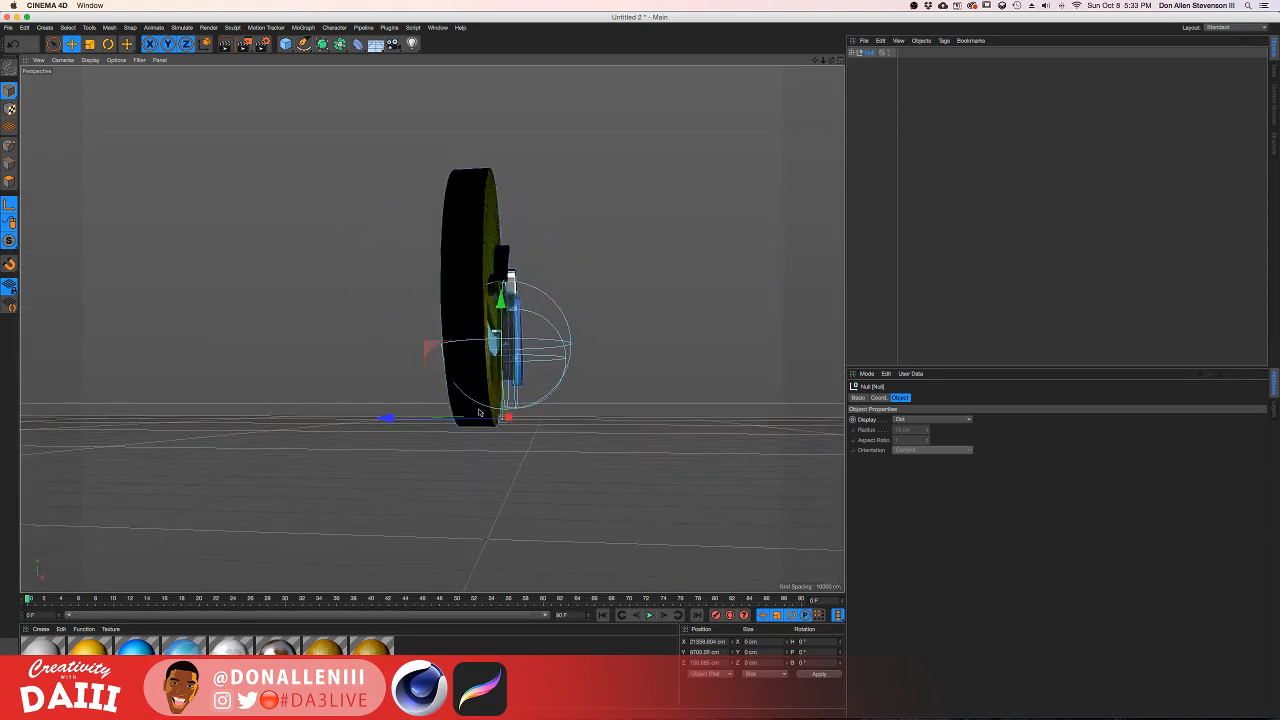
{"action": "left_click_drag", "start_coordinate": [356, 414], "coordinate": [514, 405], "text": "alt"}
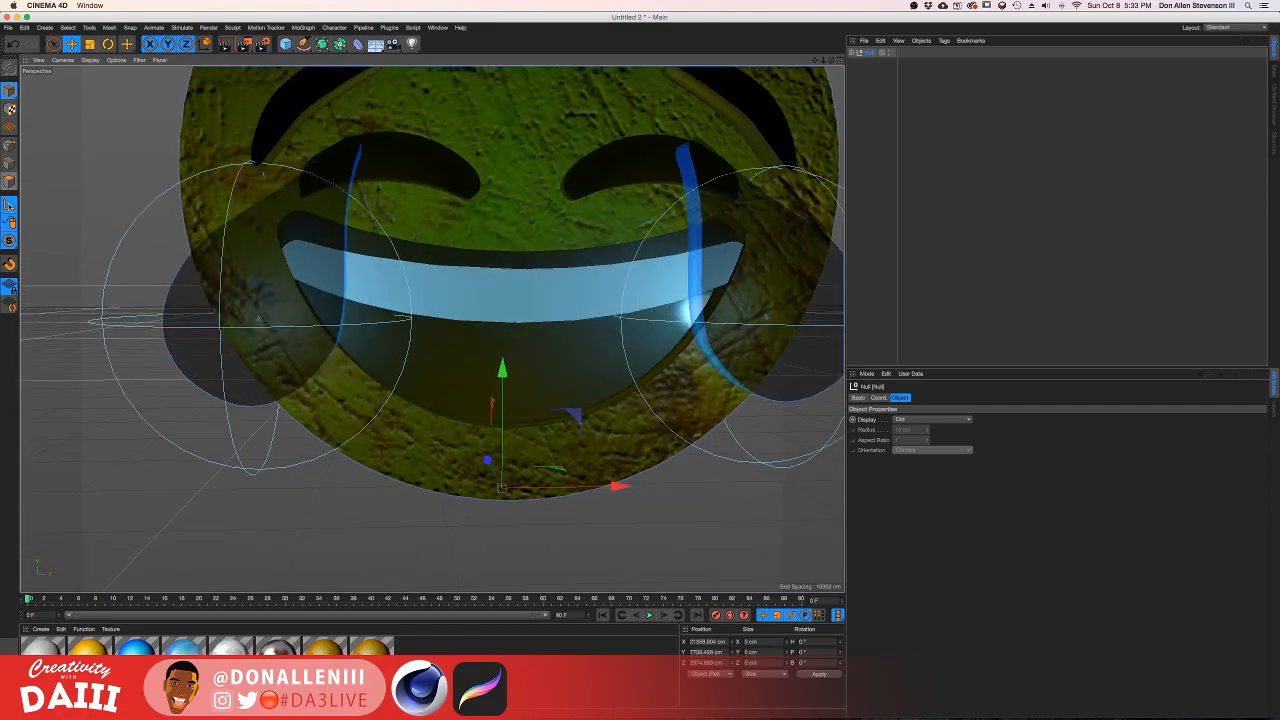
Step: Try rotating the whole emoji null around its repositioned axis, and undo the rotation
{"action": "scroll", "coordinate": [419, 232], "scroll_direction": "down", "scroll_amount": 5}
{"action": "middle_click_drag", "start_coordinate": [419, 232], "coordinate": [373, 313], "text": "alt"}
{"action": "key", "text": "r"}
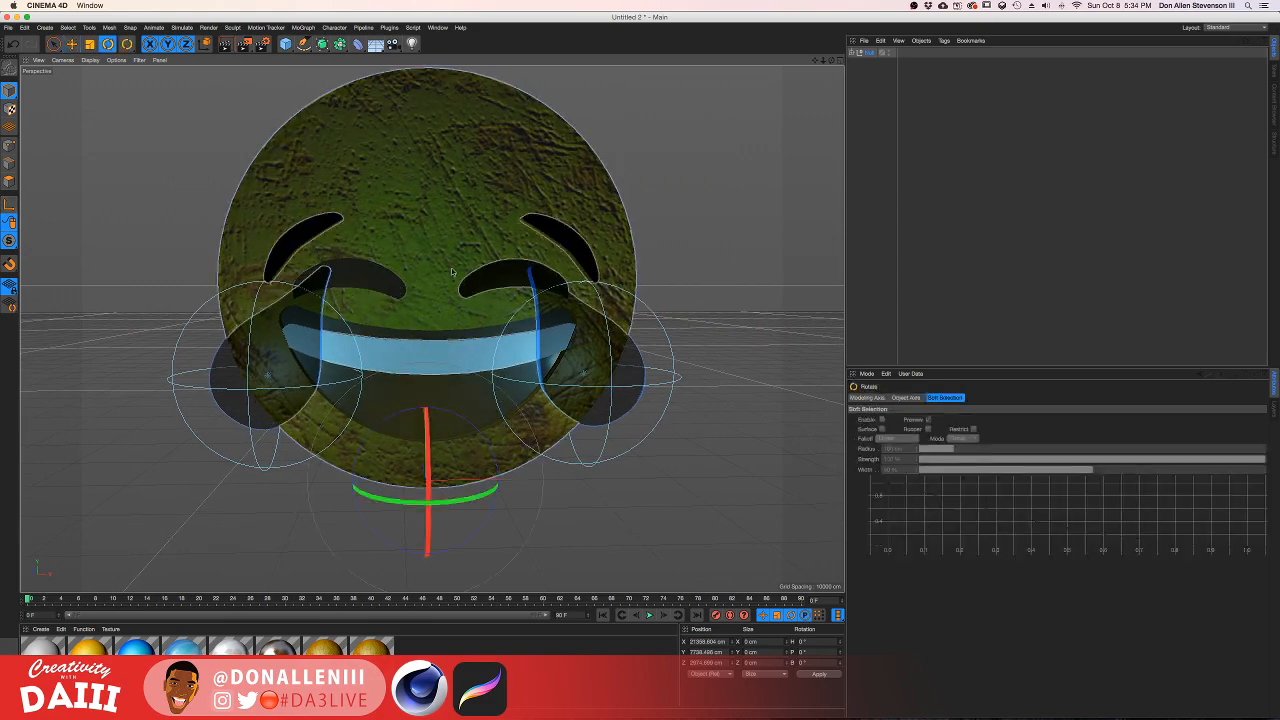
{"action": "left_click_drag", "start_coordinate": [461, 328], "coordinate": [298, 367]}
{"action": "key", "text": "super+z"}
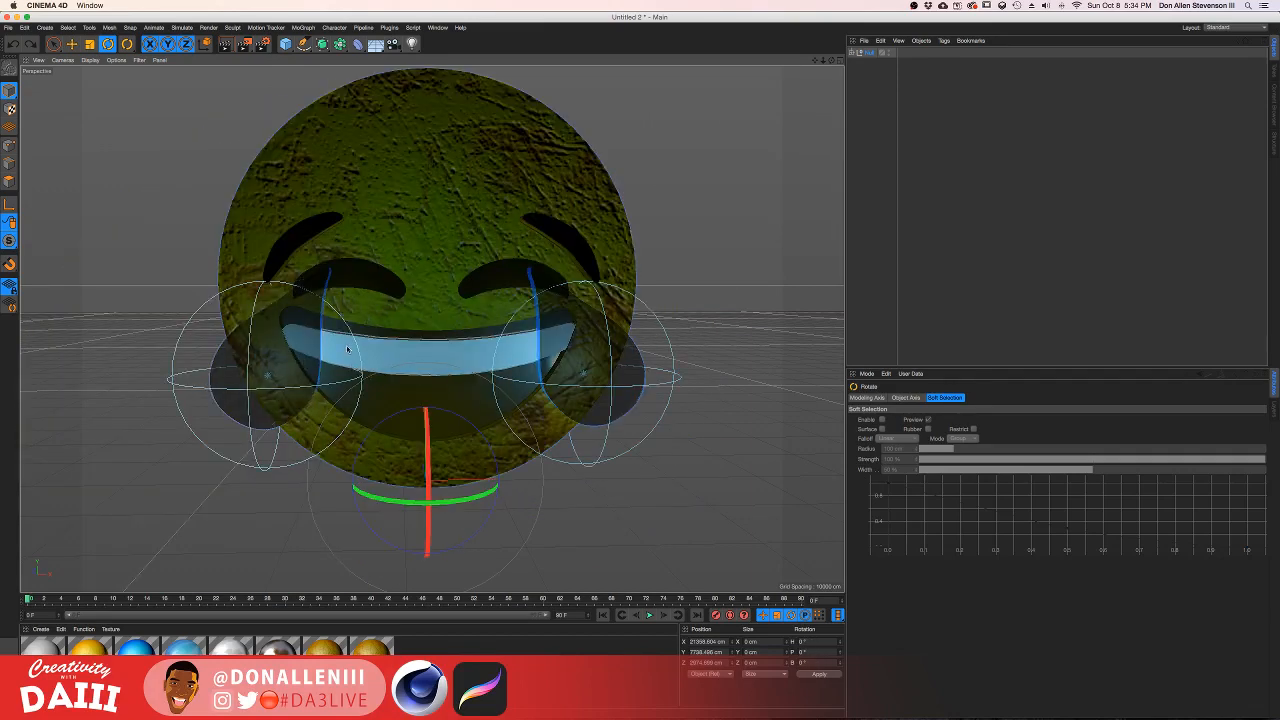
Step: Look at the YouTube live dashboard in Chrome and the Photoshop reference artwork, and return to Cinema 4D
{"action": "scroll", "coordinate": [348, 350], "scroll_direction": "down", "scroll_amount": 5}
{"action": "scroll", "coordinate": [350, 356], "scroll_direction": "up", "scroll_amount": 4}
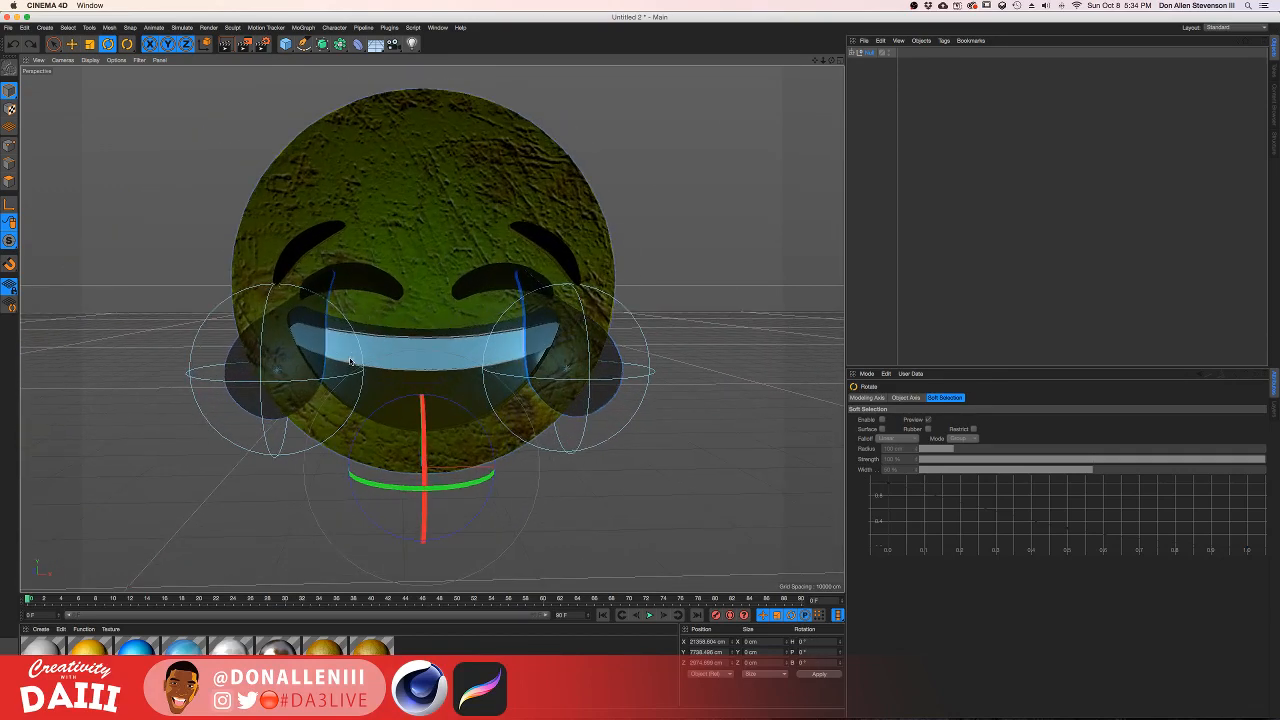
{"action": "key", "text": "ctrl+Up"}
{"action": "left_click", "coordinate": [961, 233]}
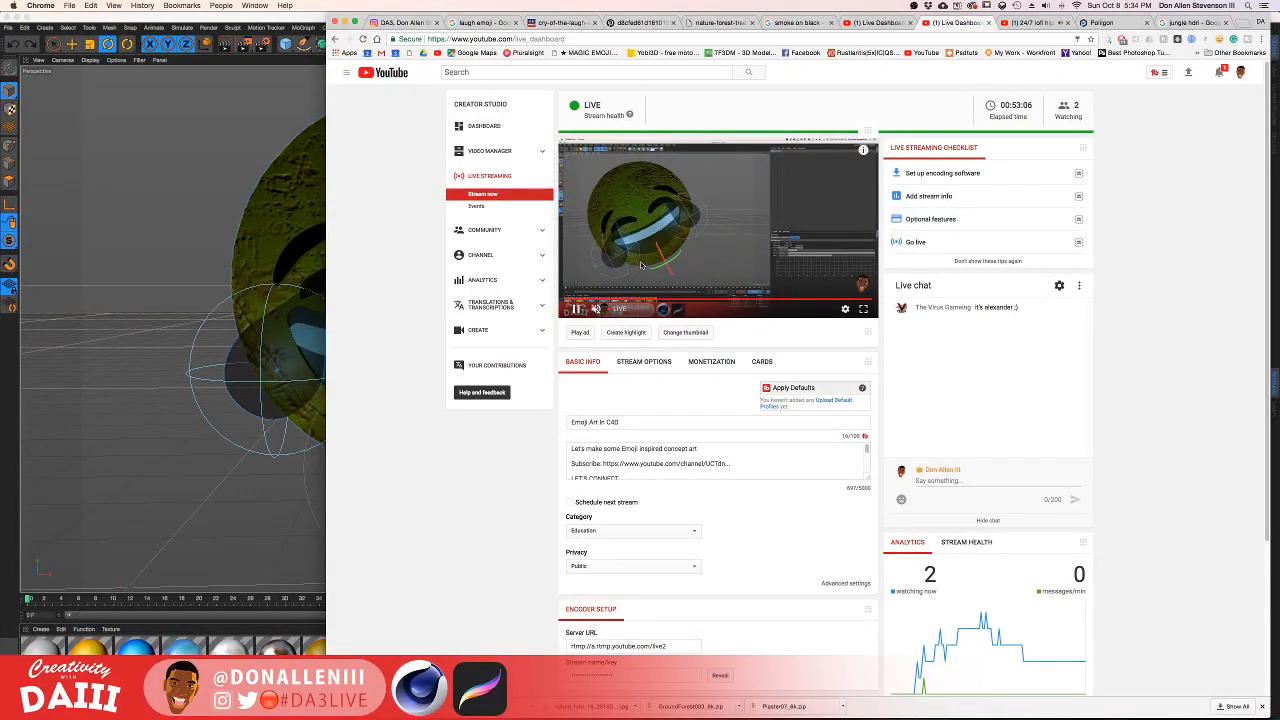
{"action": "left_click", "coordinate": [266, 258]}
{"action": "left_click_drag", "start_coordinate": [402, 251], "coordinate": [465, 215], "text": "alt"}
{"action": "scroll", "coordinate": [508, 177], "scroll_direction": "down", "scroll_amount": 4}
{"action": "key", "text": "ctrl+Up"}
{"action": "left_click", "coordinate": [391, 464]}
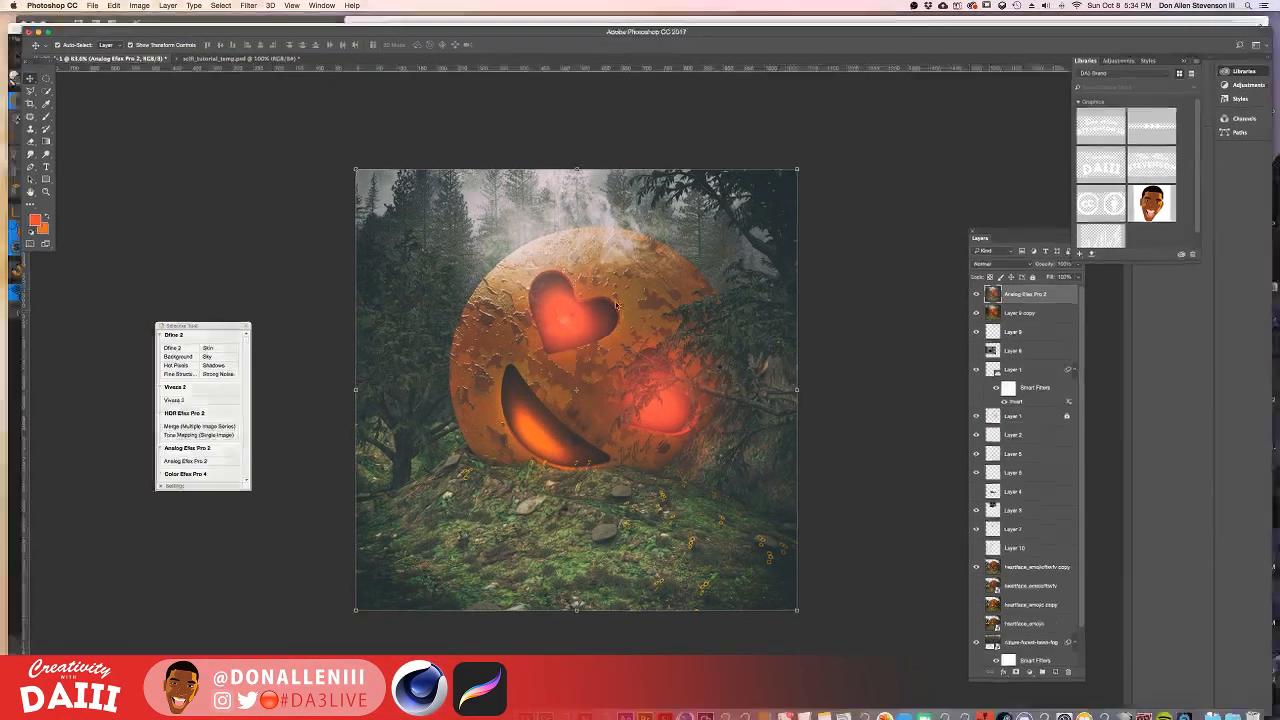
{"action": "key", "text": "ctrl+Up"}
{"action": "left_click", "coordinate": [490, 399]}
Step: Add an omni light to the scene and raise it along Y high above the emoji
{"action": "left_click_drag", "start_coordinate": [493, 399], "coordinate": [428, 246], "text": "alt"}
{"action": "left_click_drag", "start_coordinate": [411, 44], "coordinate": [430, 57]}
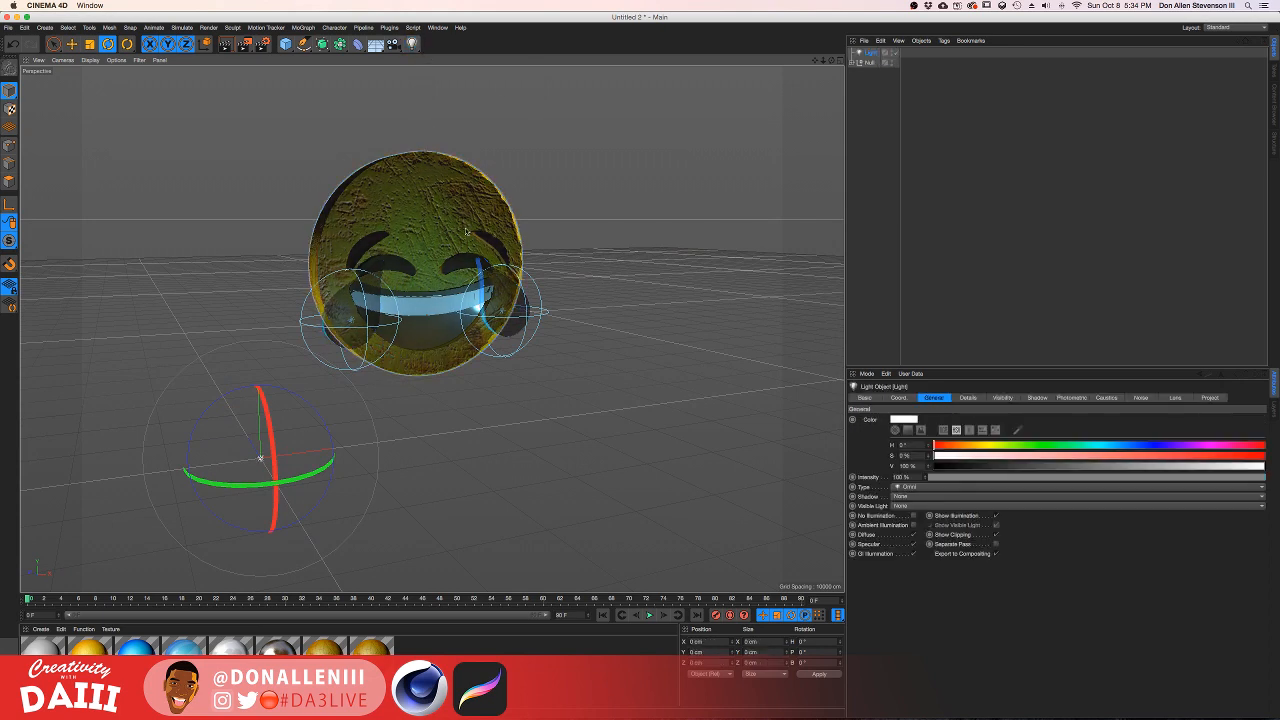
{"action": "key", "text": "e"}
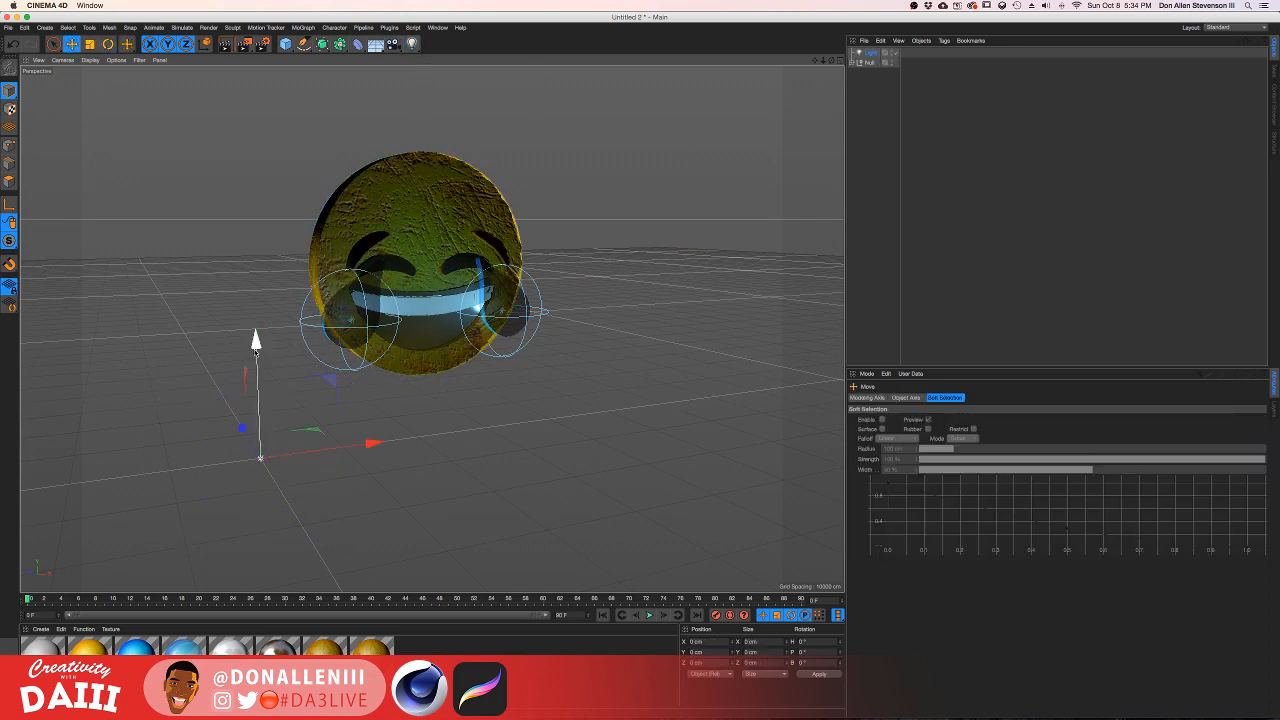
{"action": "left_click_drag", "start_coordinate": [255, 345], "coordinate": [252, 100]}
{"action": "scroll", "coordinate": [309, 401], "scroll_direction": "down", "scroll_amount": 3}
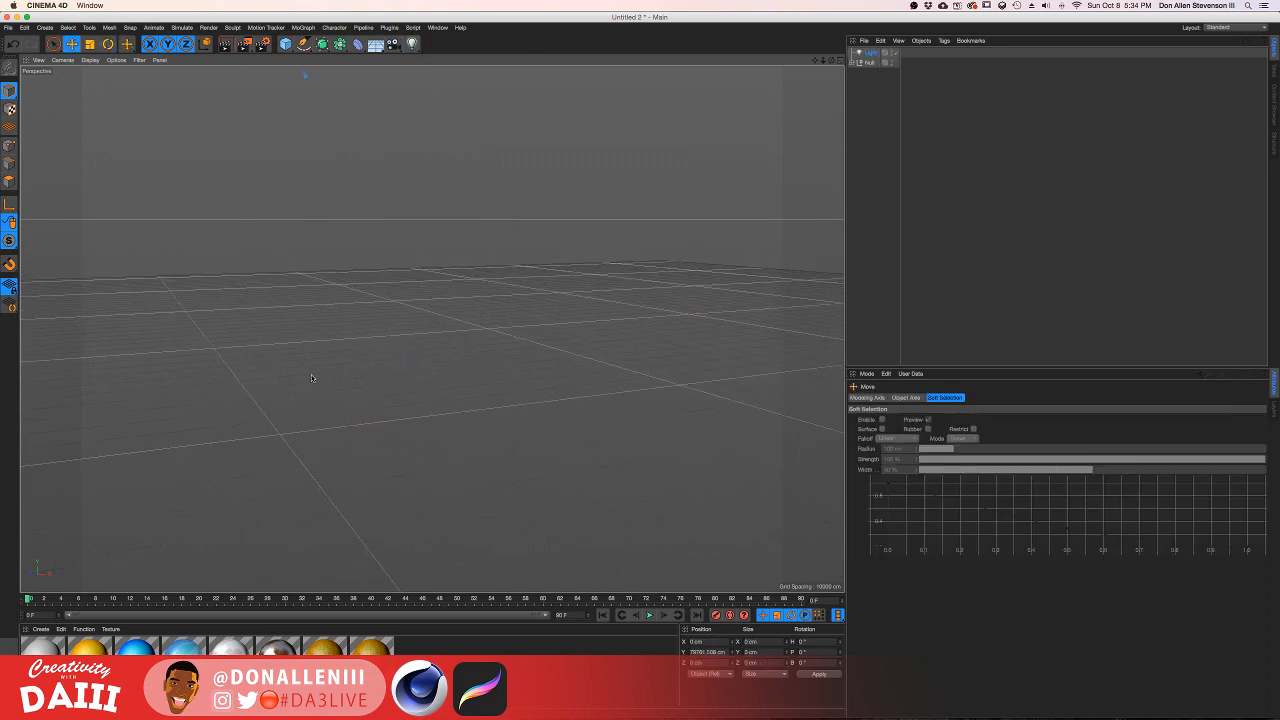
{"action": "middle_click_drag", "start_coordinate": [314, 377], "coordinate": [322, 453], "text": "alt"}
{"action": "scroll", "coordinate": [326, 366], "scroll_direction": "down", "scroll_amount": 1}
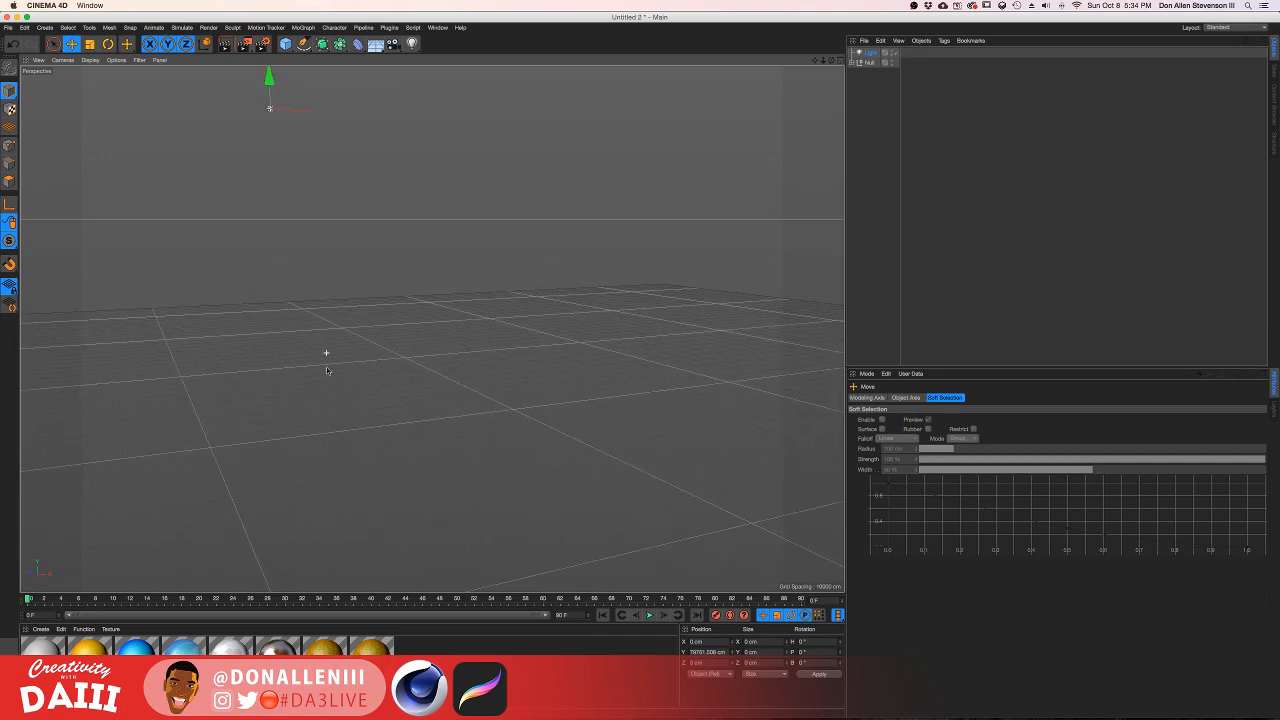
{"action": "scroll", "coordinate": [330, 391], "scroll_direction": "up", "scroll_amount": 2}
{"action": "middle_click_drag", "start_coordinate": [400, 424], "coordinate": [408, 374], "text": "alt"}
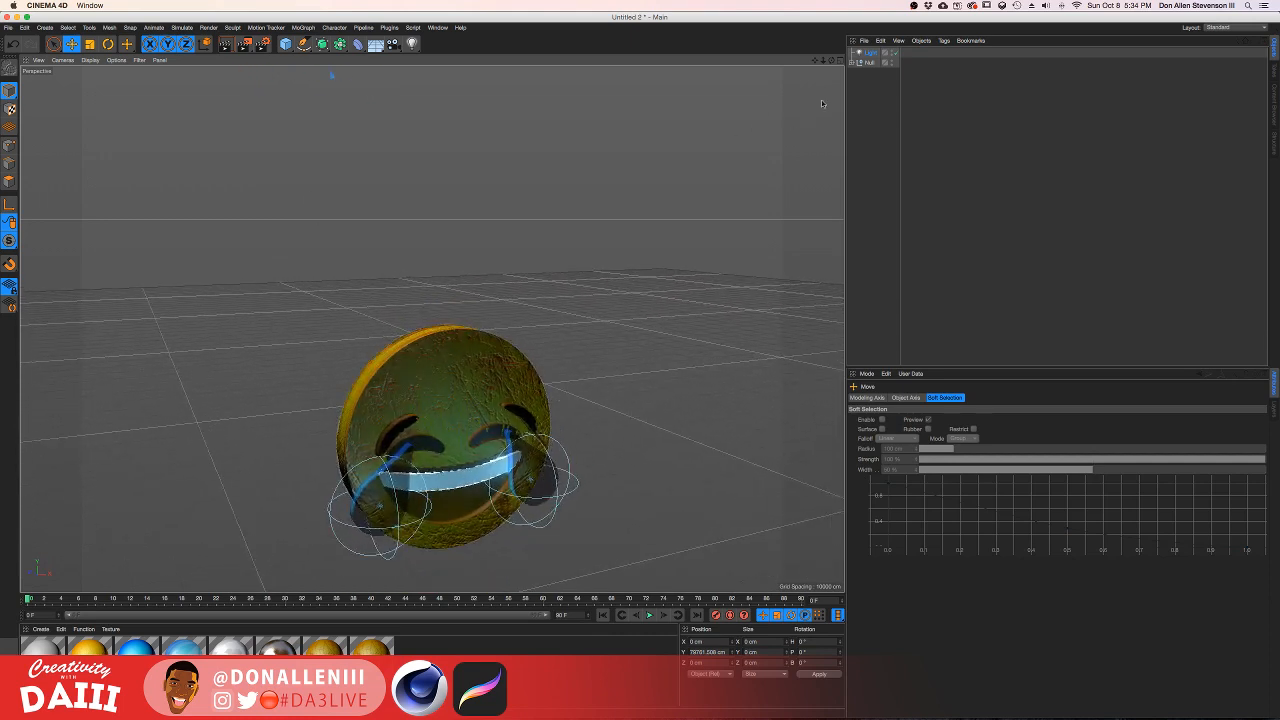
Step: Scale the light and the emoji null down together to about 20% of their size
{"action": "left_click", "coordinate": [870, 63], "text": "shift"}
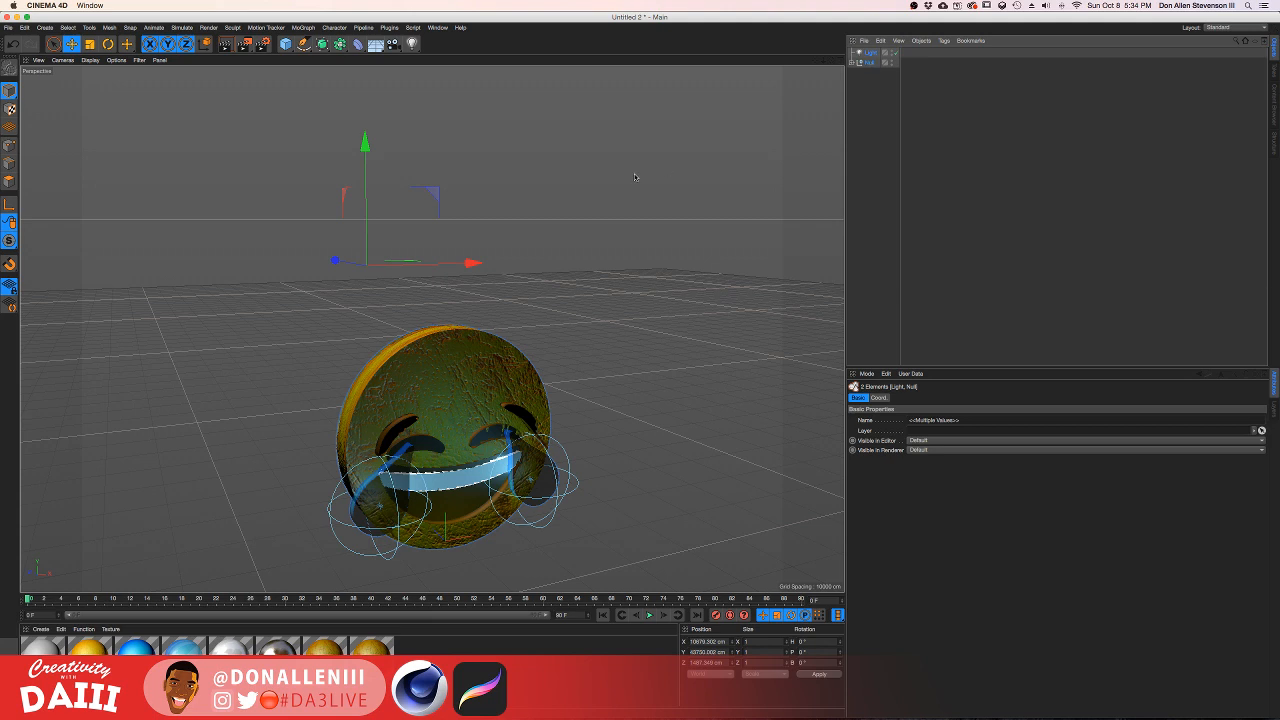
{"action": "key", "text": "t"}
{"action": "left_click_drag", "start_coordinate": [635, 177], "coordinate": [409, 339]}
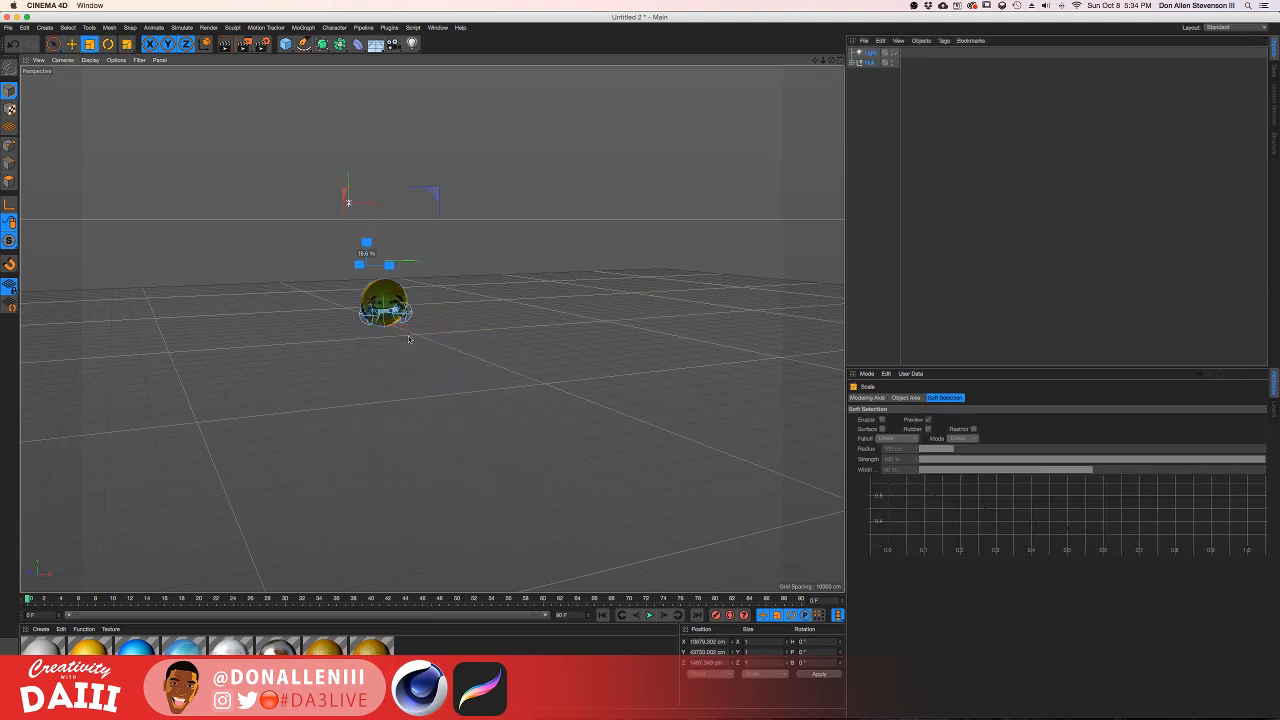
{"action": "middle_click_drag", "start_coordinate": [389, 362], "coordinate": [480, 227], "text": "alt"}
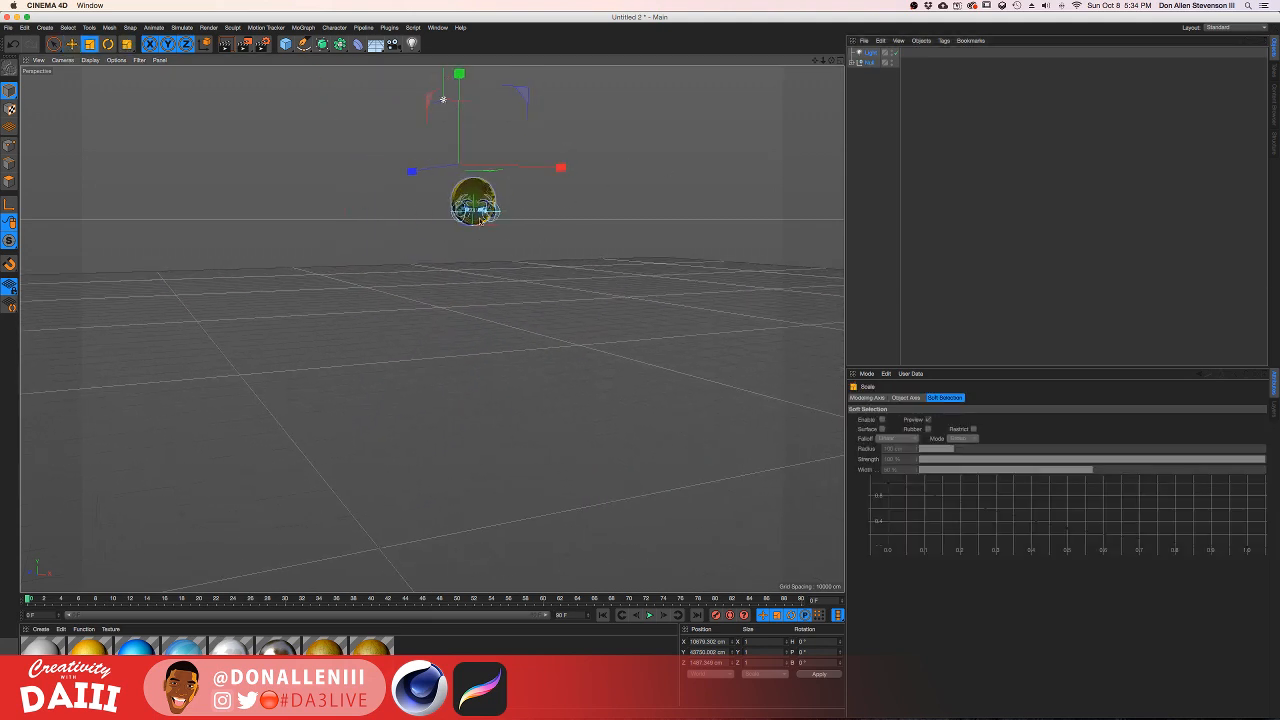
Step: Move the light and null together down to the floor grid near the origin, and raise them slightly along Y
{"action": "key", "text": "e"}
{"action": "left_click_drag", "start_coordinate": [480, 220], "coordinate": [384, 557]}
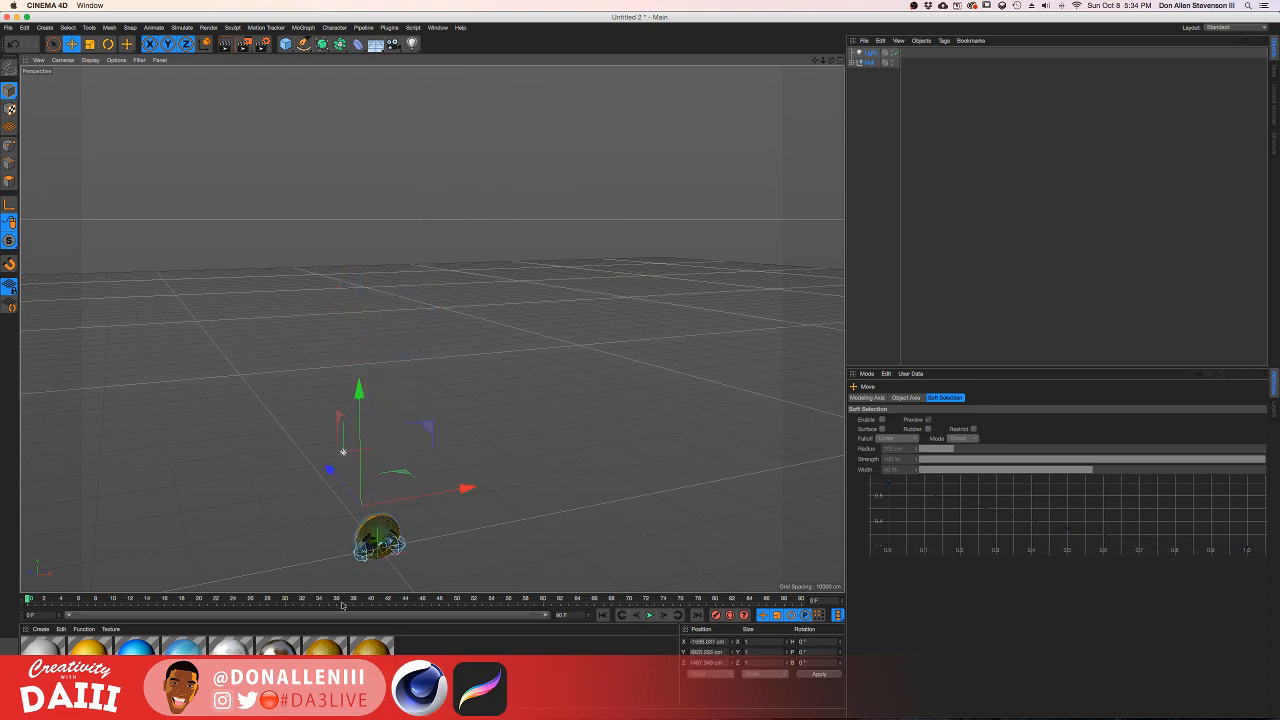
{"action": "middle_click_drag", "start_coordinate": [390, 531], "coordinate": [524, 375], "text": "alt"}
{"action": "scroll", "coordinate": [421, 437], "scroll_direction": "up", "scroll_amount": 10}
{"action": "left_click_drag", "start_coordinate": [524, 376], "coordinate": [467, 313], "text": "alt"}
{"action": "scroll", "coordinate": [467, 313], "scroll_direction": "up", "scroll_amount": 5}
{"action": "scroll", "coordinate": [467, 313], "scroll_direction": "up", "scroll_amount": 3}
{"action": "middle_click_drag", "start_coordinate": [467, 313], "coordinate": [466, 368], "text": "alt"}
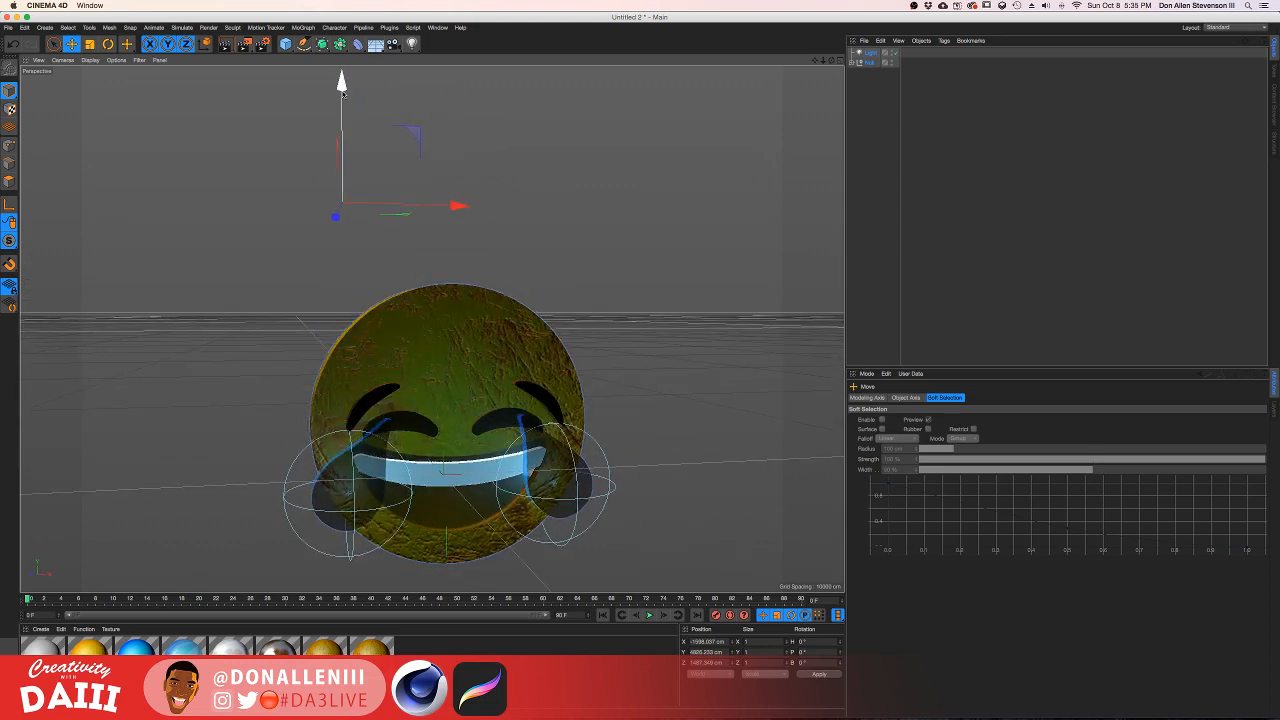
{"action": "left_click_drag", "start_coordinate": [342, 92], "coordinate": [343, 14]}
{"action": "left_click_drag", "start_coordinate": [528, 186], "coordinate": [524, 262], "text": "alt"}
{"action": "scroll", "coordinate": [519, 264], "scroll_direction": "down", "scroll_amount": 5}
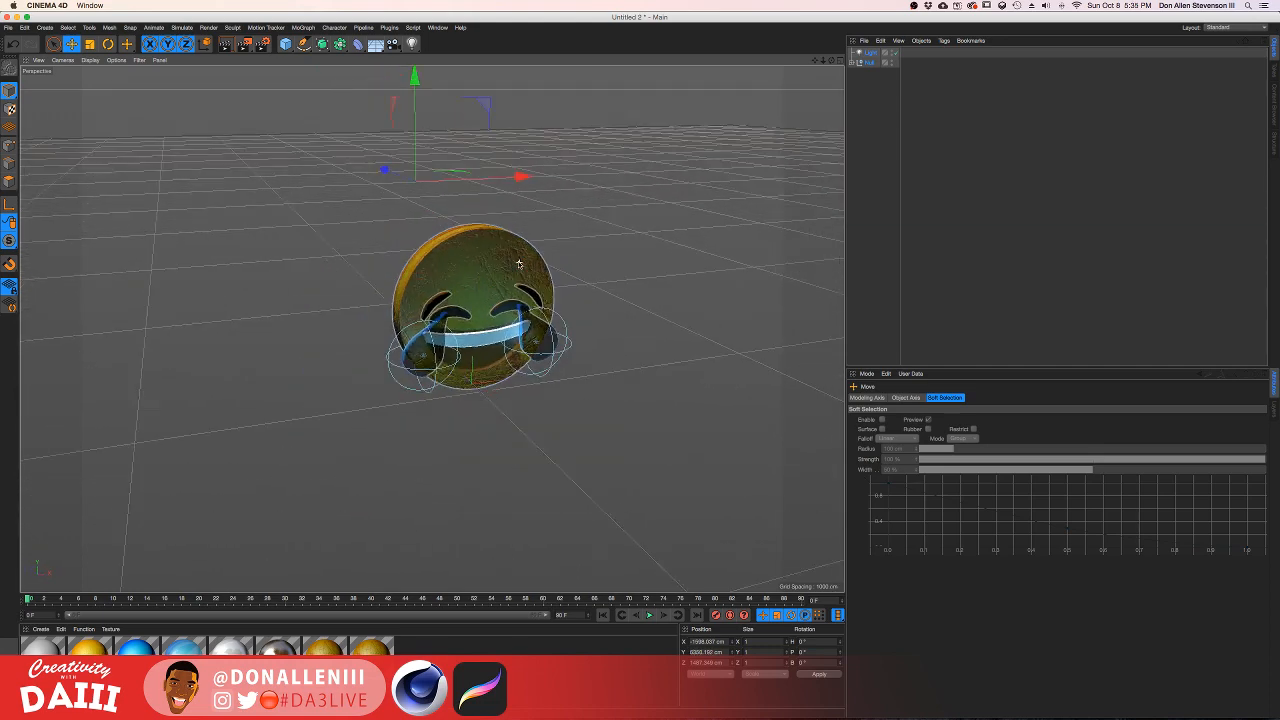
Step: Render the viewport from the front to check the lighting on the emoji
{"action": "left_click_drag", "start_coordinate": [558, 210], "coordinate": [478, 205], "text": "alt"}
{"action": "left_click_drag", "start_coordinate": [591, 200], "coordinate": [437, 223], "text": "alt"}
{"action": "key", "text": "super+r"}
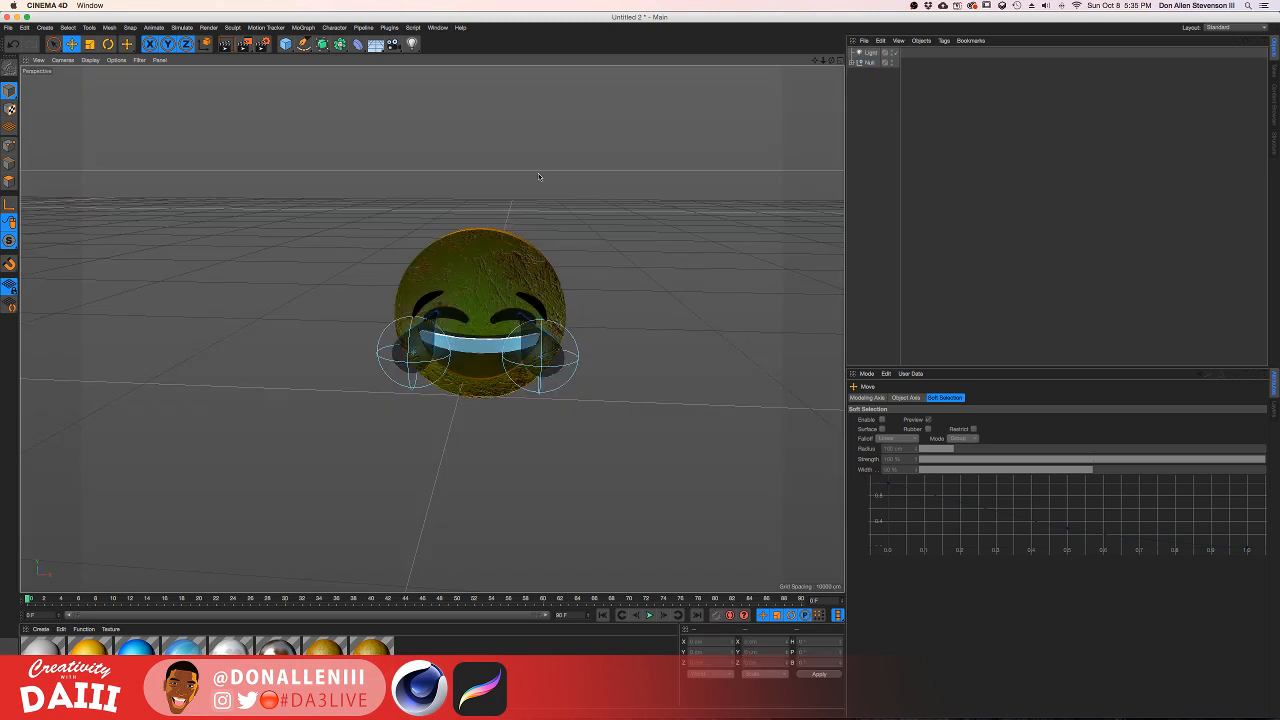
Step: Move only the light along its Z axis until it lights the emoji's face from the front left
{"action": "left_click_drag", "start_coordinate": [538, 173], "coordinate": [500, 283], "text": "alt"}
{"action": "left_click", "coordinate": [369, 144]}
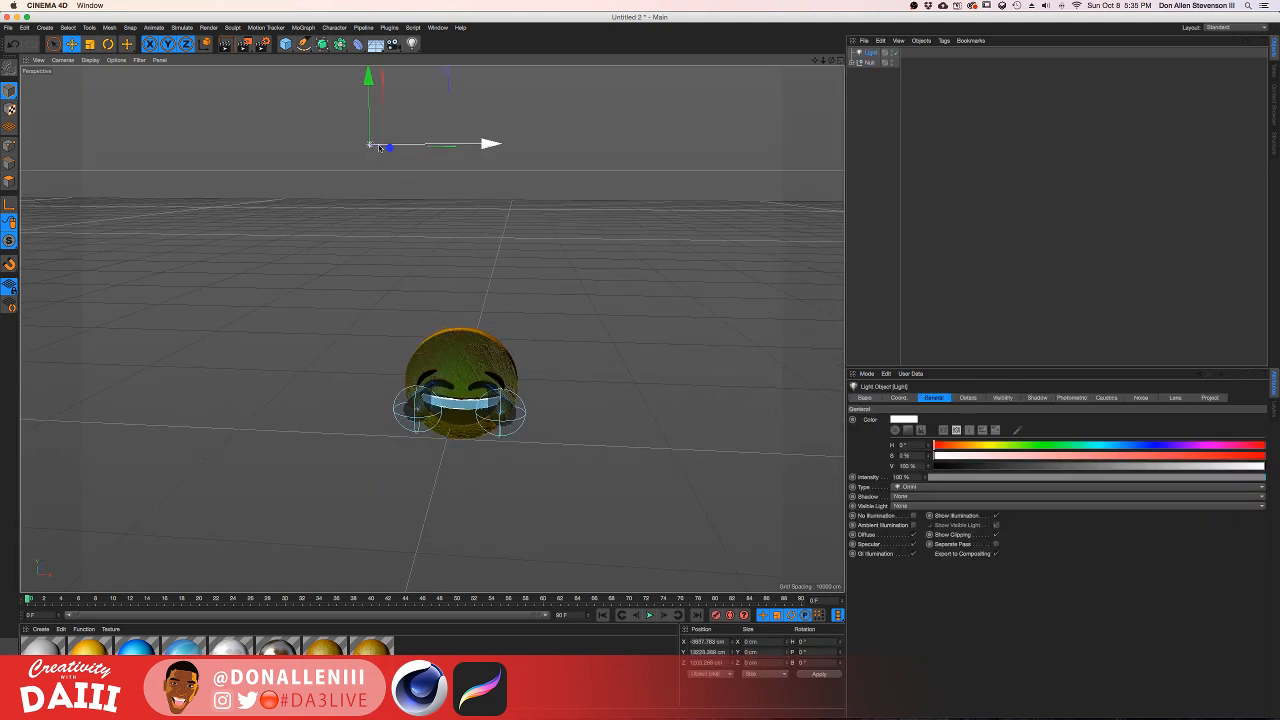
{"action": "left_click_drag", "start_coordinate": [388, 148], "coordinate": [196, 162]}
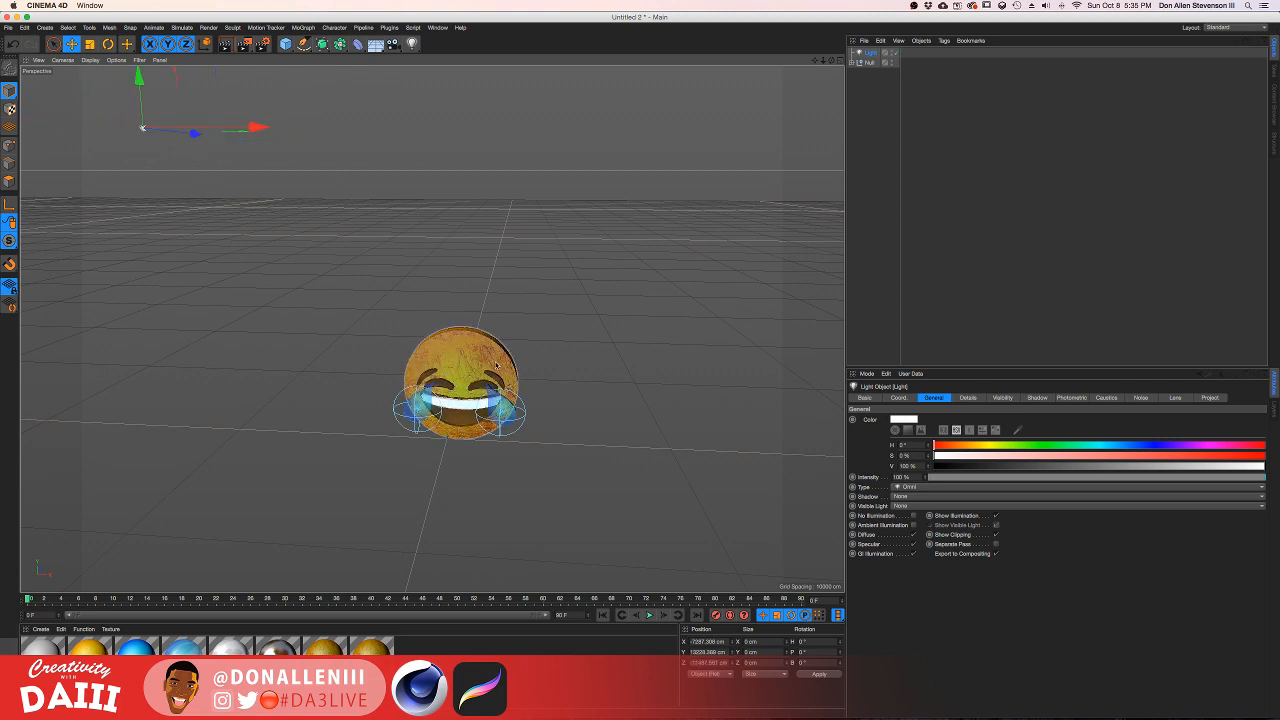
{"action": "left_click_drag", "start_coordinate": [452, 270], "coordinate": [488, 234], "text": "alt"}
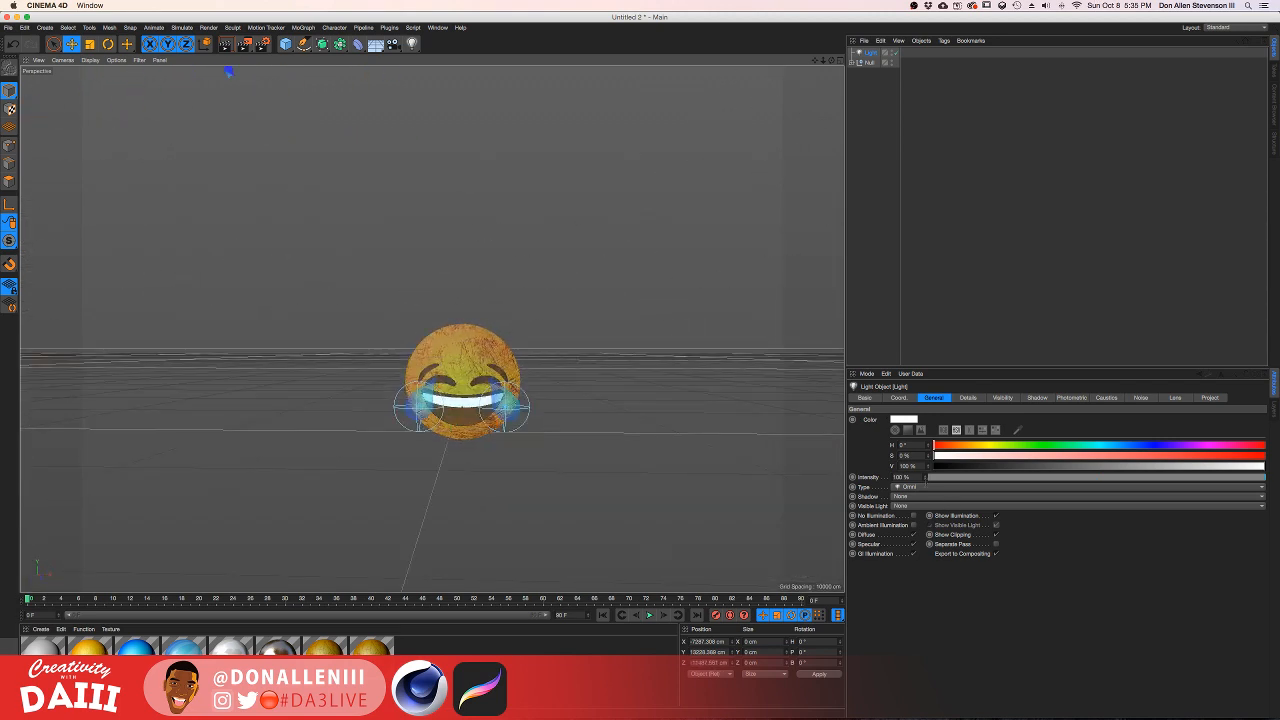
Step: Set the light's colour to hue 173° and saturation 13%, and its shadow type to Shadow Maps (Soft)
{"action": "left_click_drag", "start_coordinate": [967, 449], "coordinate": [987, 445]}
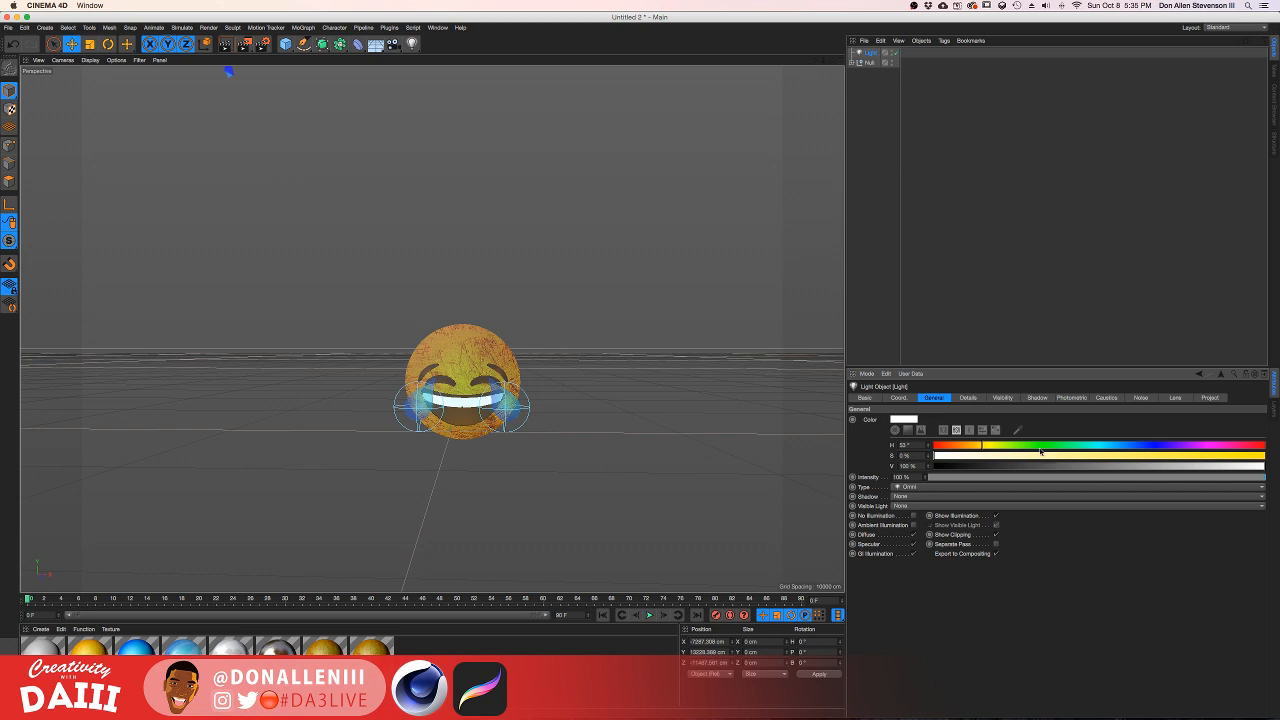
{"action": "left_click", "coordinate": [1093, 446]}
{"action": "left_click", "coordinate": [977, 456]}
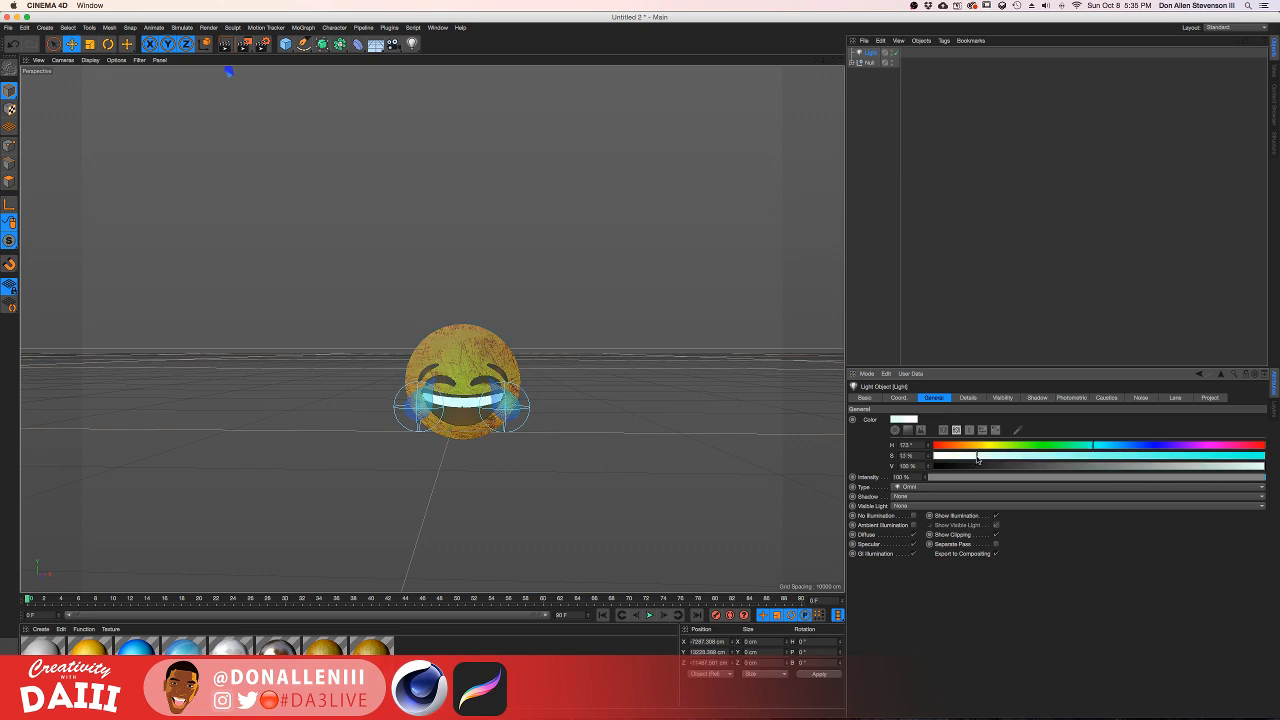
{"action": "left_click", "coordinate": [922, 498]}
{"action": "left_click", "coordinate": [925, 507]}
Step: Render the viewport and examine the lit emoji and its shadows from the front and from a low oblique angle
{"action": "scroll", "coordinate": [480, 374], "scroll_direction": "up", "scroll_amount": 3}
{"action": "middle_click_drag", "start_coordinate": [480, 374], "coordinate": [493, 321], "text": "alt"}
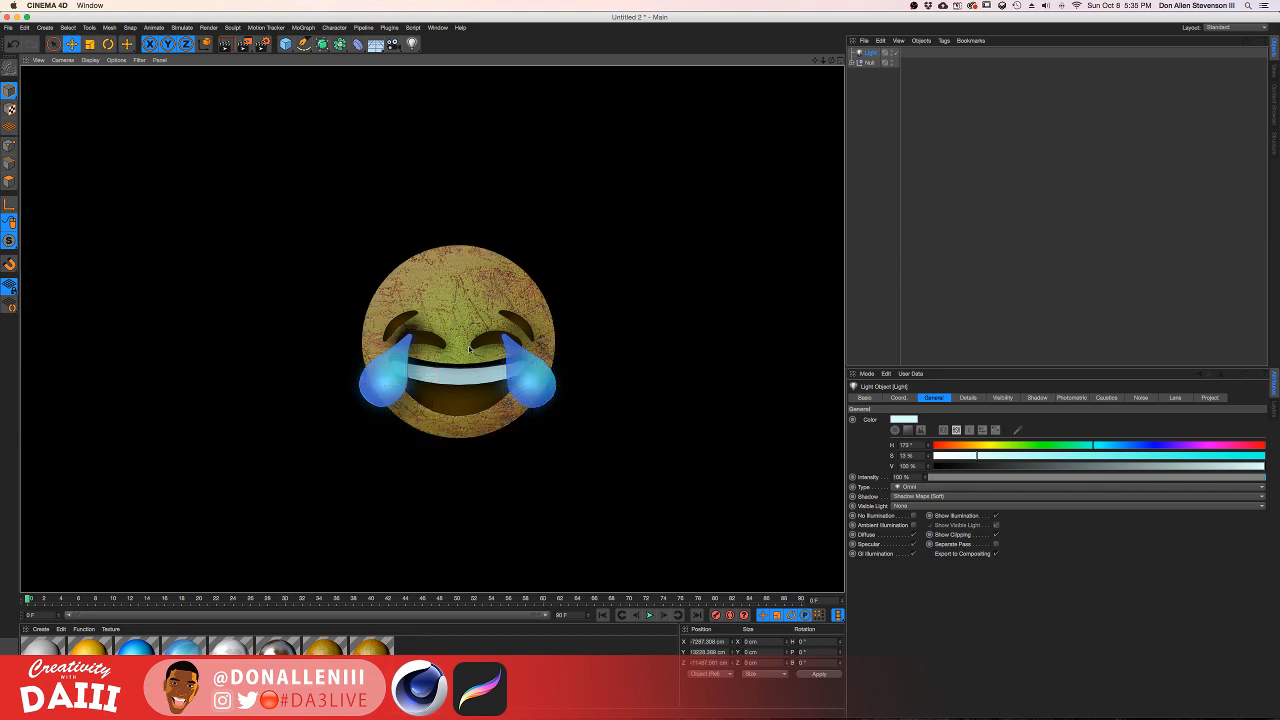
{"action": "left_click_drag", "start_coordinate": [469, 348], "coordinate": [489, 309], "text": "alt"}
{"action": "scroll", "coordinate": [430, 345], "scroll_direction": "up", "scroll_amount": 5}
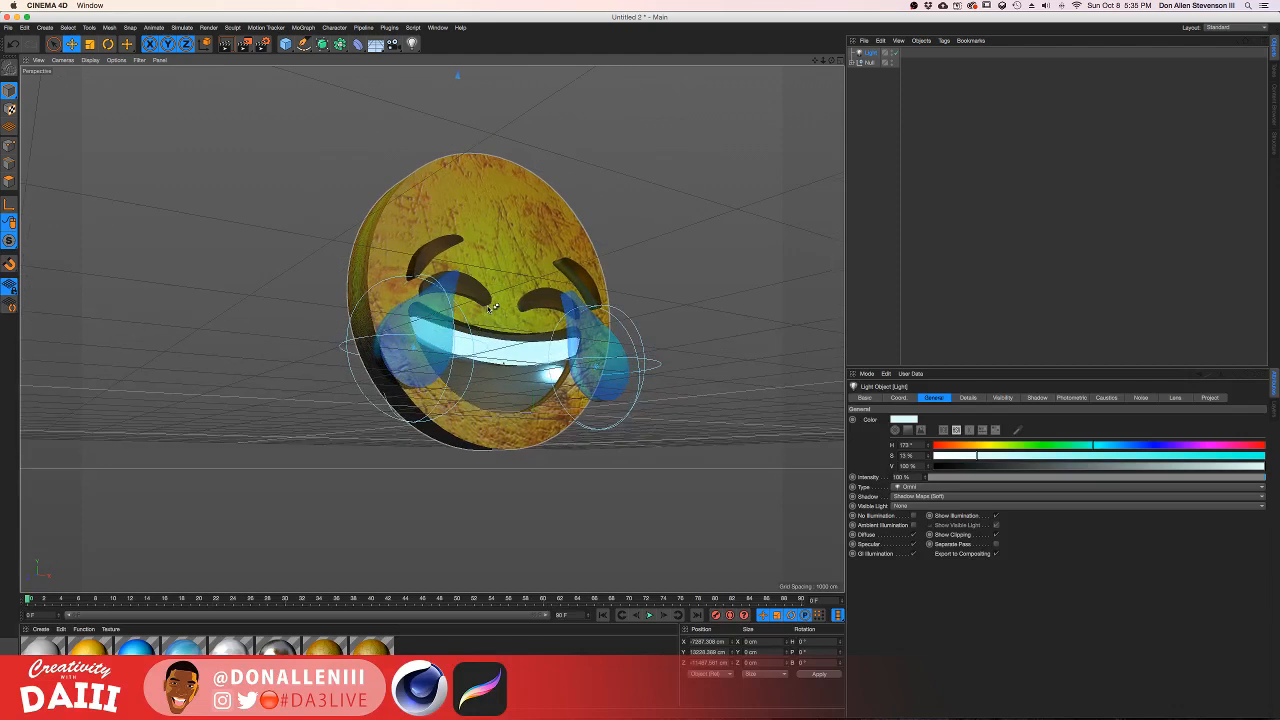
{"action": "key", "text": "ctrl+r"}
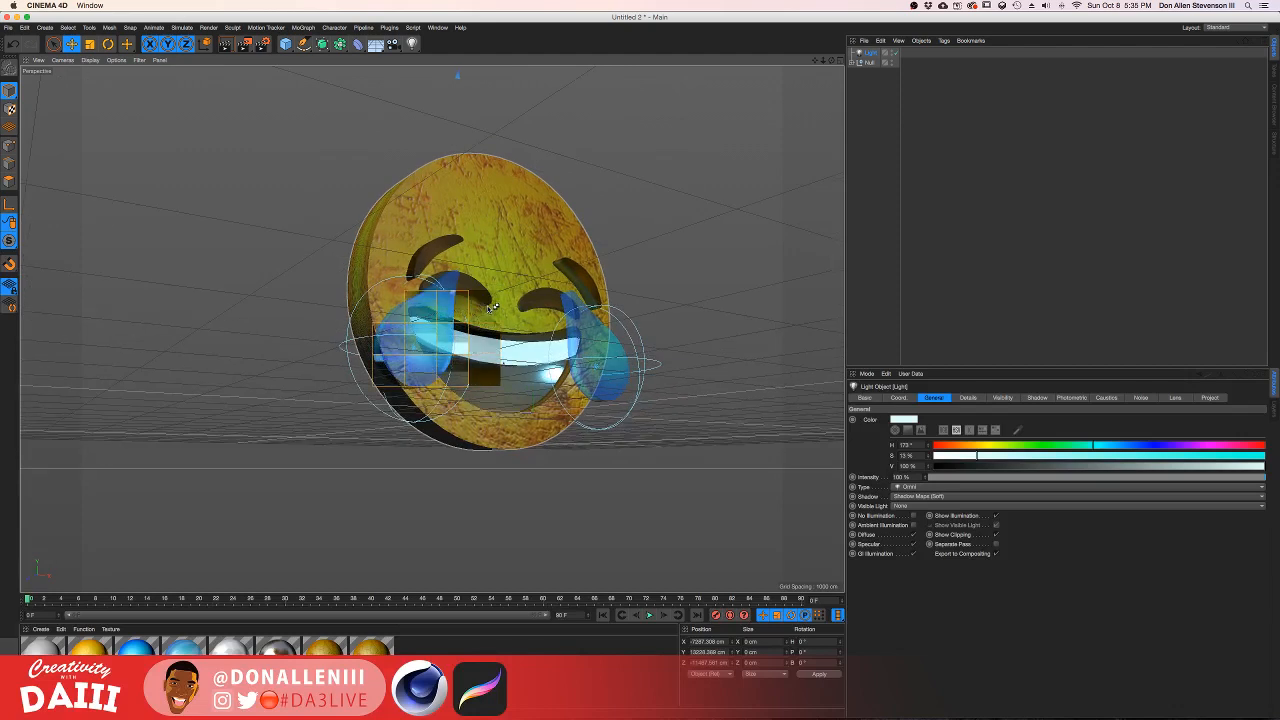
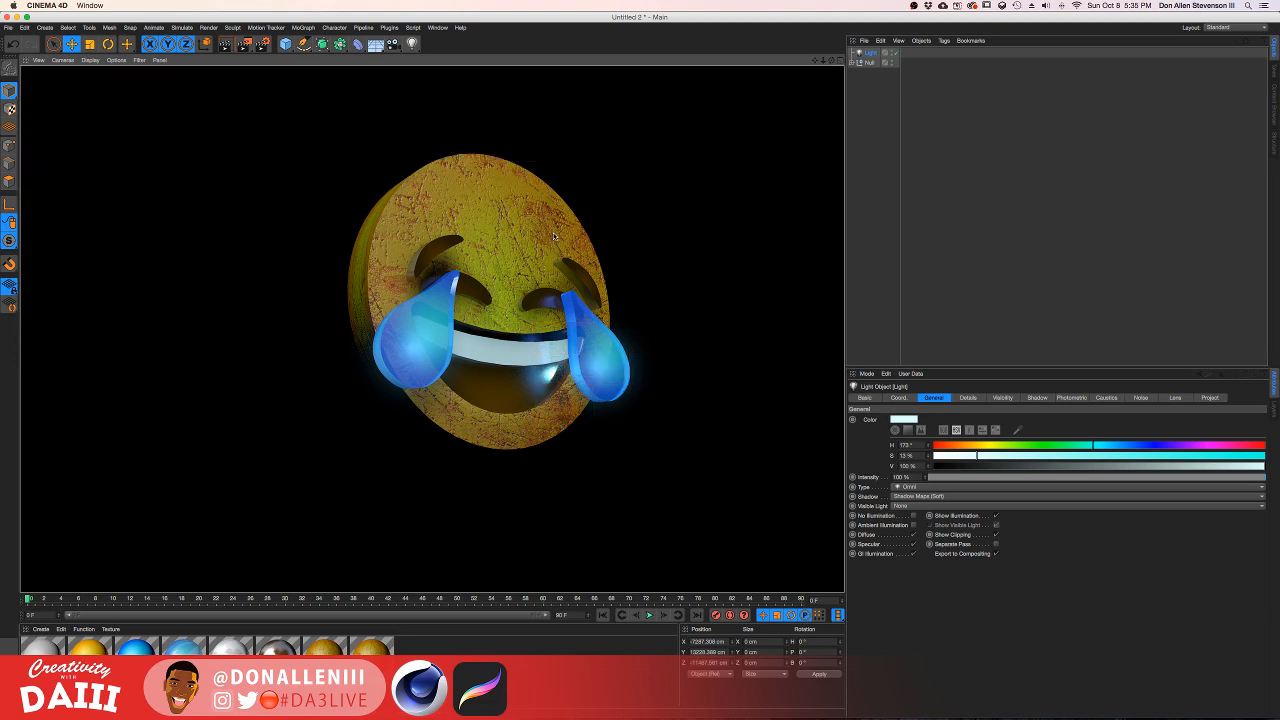
{"action": "left_click_drag", "start_coordinate": [540, 231], "coordinate": [519, 279], "text": "alt"}
{"action": "scroll", "coordinate": [490, 312], "scroll_direction": "up", "scroll_amount": 8}
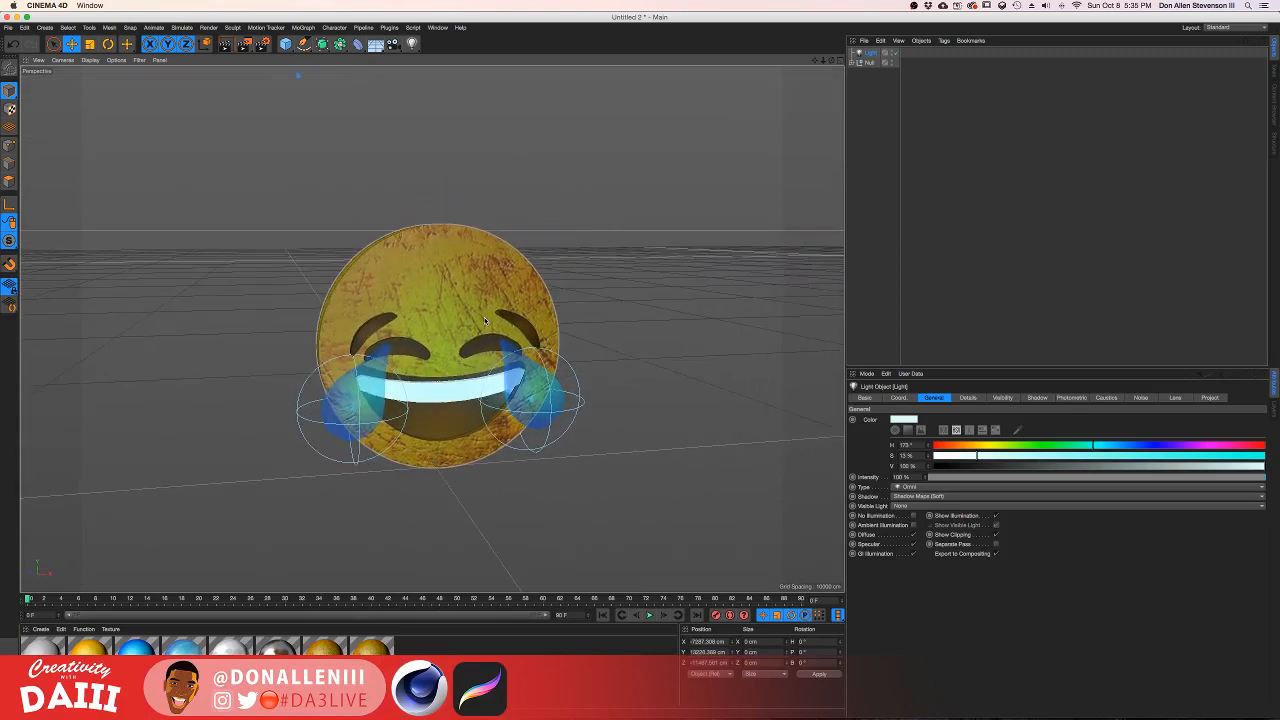
{"action": "scroll", "coordinate": [484, 316], "scroll_direction": "down", "scroll_amount": 5}
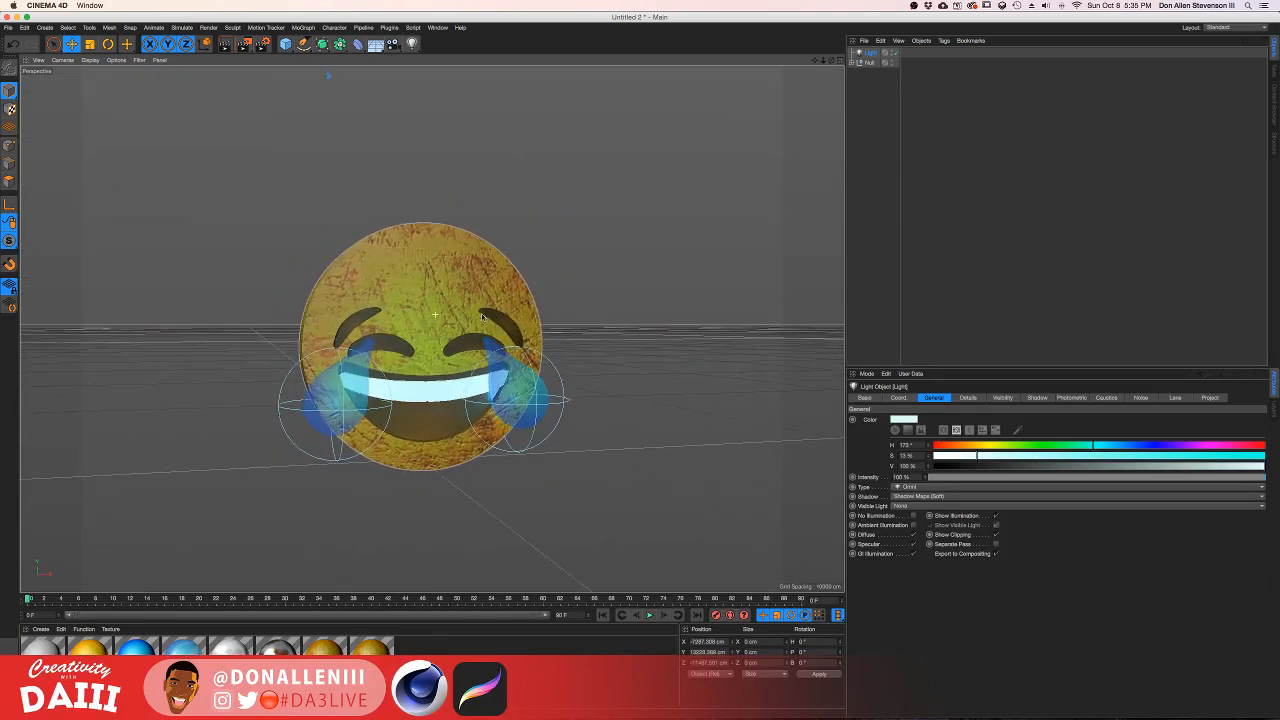
{"action": "mouse_move", "coordinate": [484, 316]}
{"action": "left_mouse_down", "text": "alt"}
{"action": "mouse_move", "coordinate": [459, 305]}
{"action": "mouse_move", "coordinate": [590, 312]}
{"action": "mouse_move", "coordinate": [220, 313]}
{"action": "mouse_move", "coordinate": [516, 327]}
{"action": "mouse_move", "coordinate": [464, 331]}
{"action": "left_mouse_up", "text": "alt"}
Step: Switch to the laughing emoji artwork in Illustrator and hide the reference image on Layer 5
{"action": "key", "text": "ctrl+Up"}
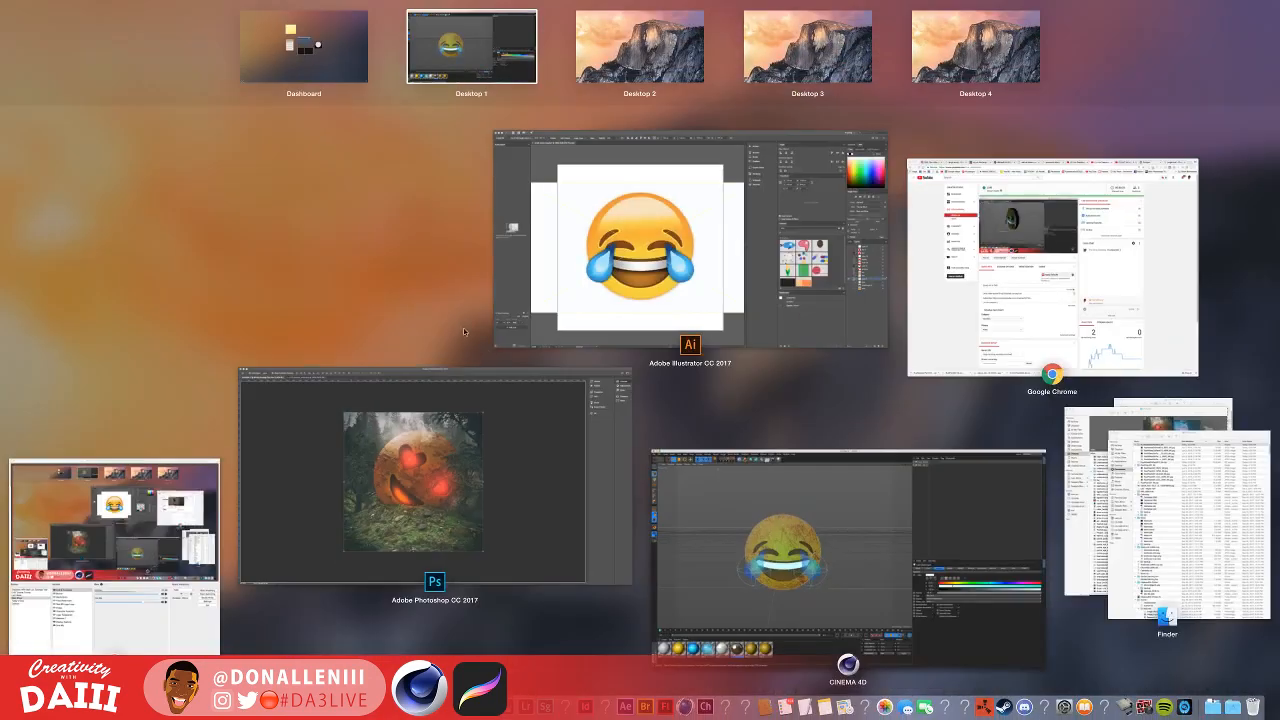
{"action": "left_click", "coordinate": [640, 254]}
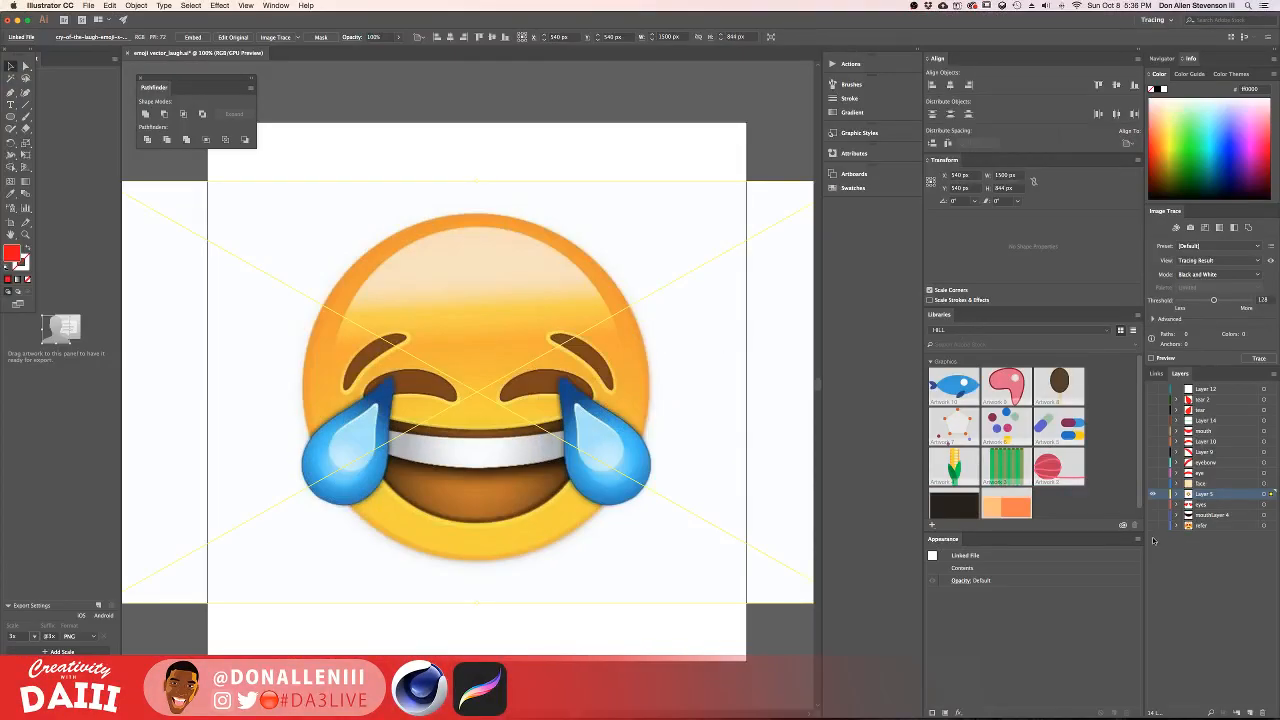
{"action": "left_click", "coordinate": [1153, 494]}
{"action": "left_click", "coordinate": [1153, 494]}
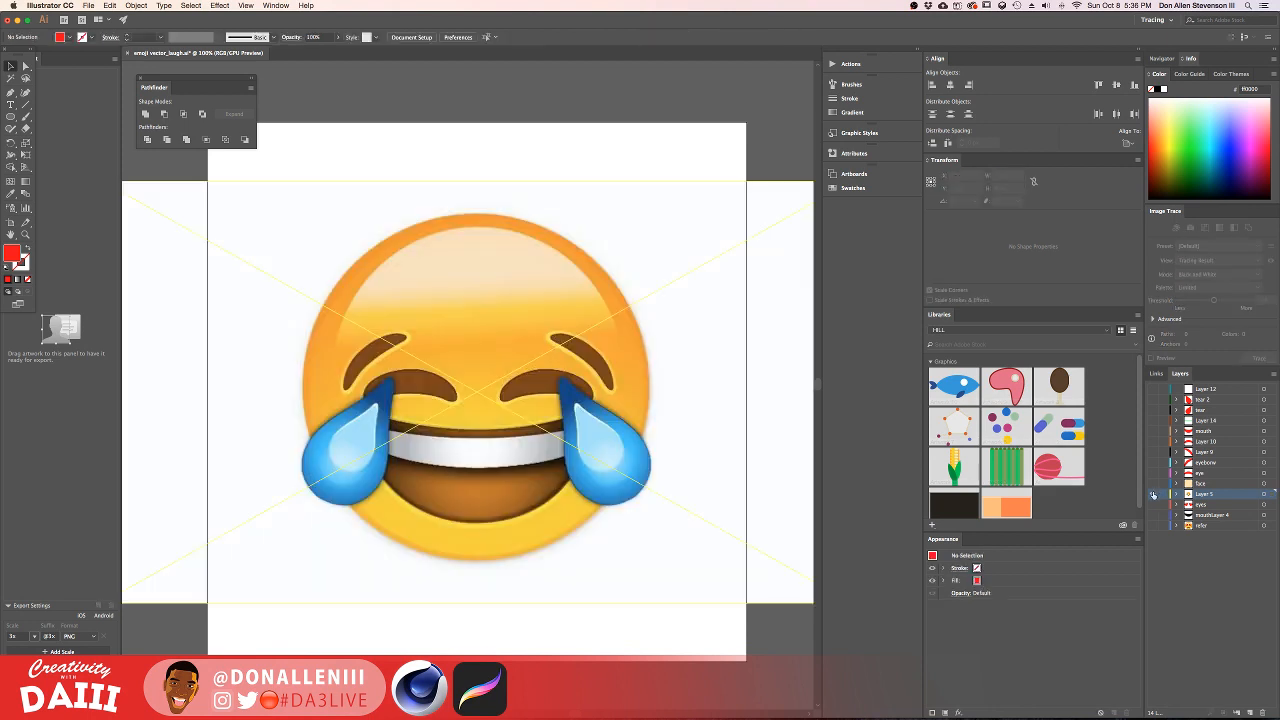
{"action": "left_click", "coordinate": [1153, 494]}
Step: Show the emoji's vector layers from face up through the eyes, eyebrows, mouth, teeth and both tears, to Layer 12
{"action": "left_click", "coordinate": [1153, 484]}
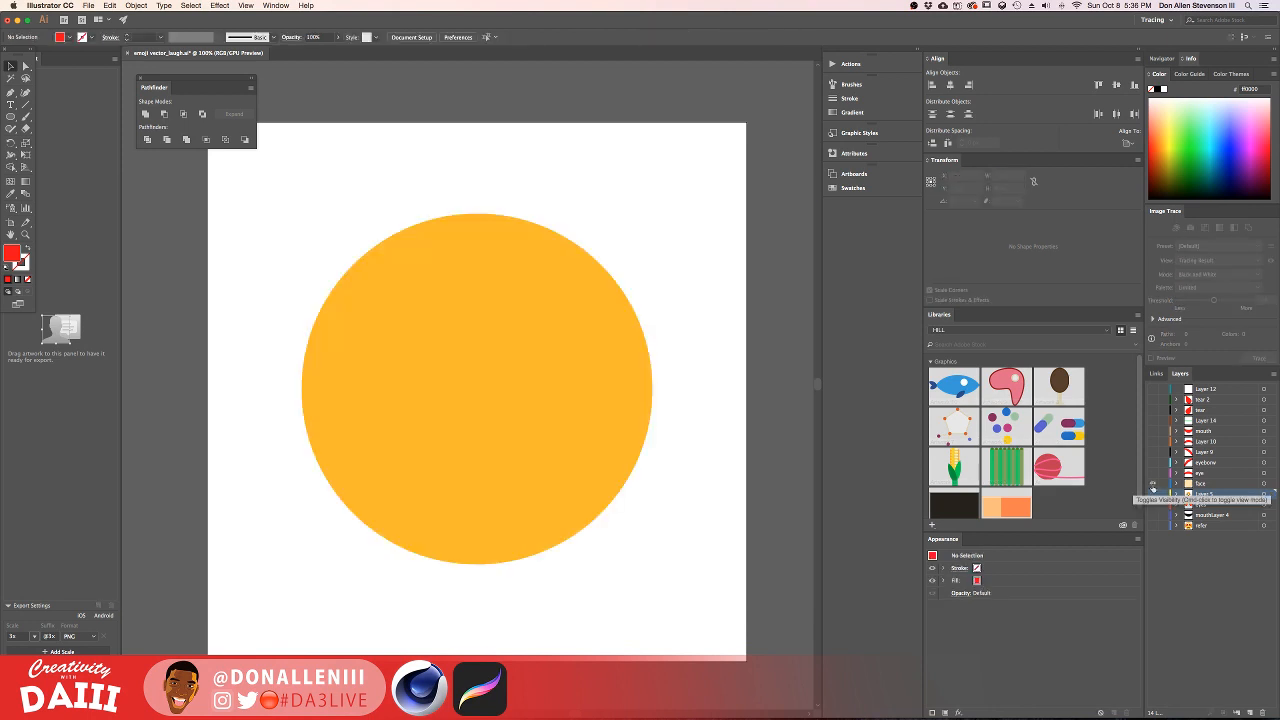
{"action": "left_click", "coordinate": [1154, 473]}
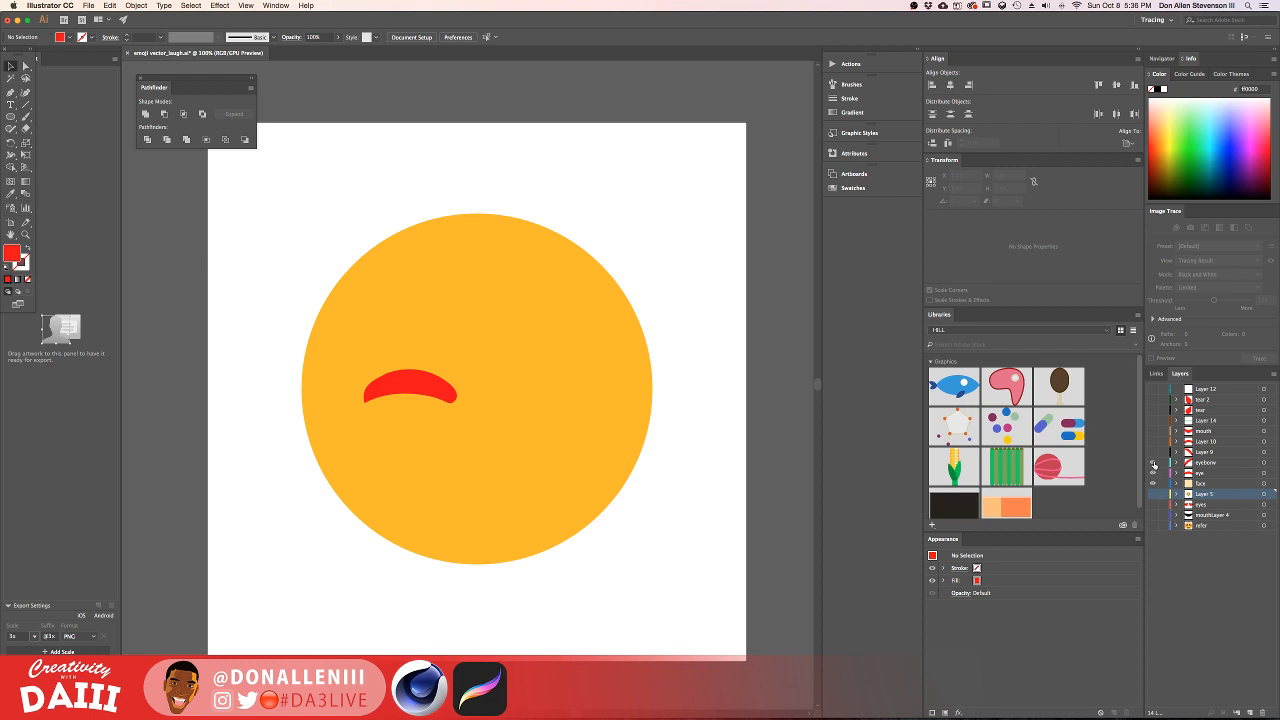
{"action": "left_click", "coordinate": [1153, 462]}
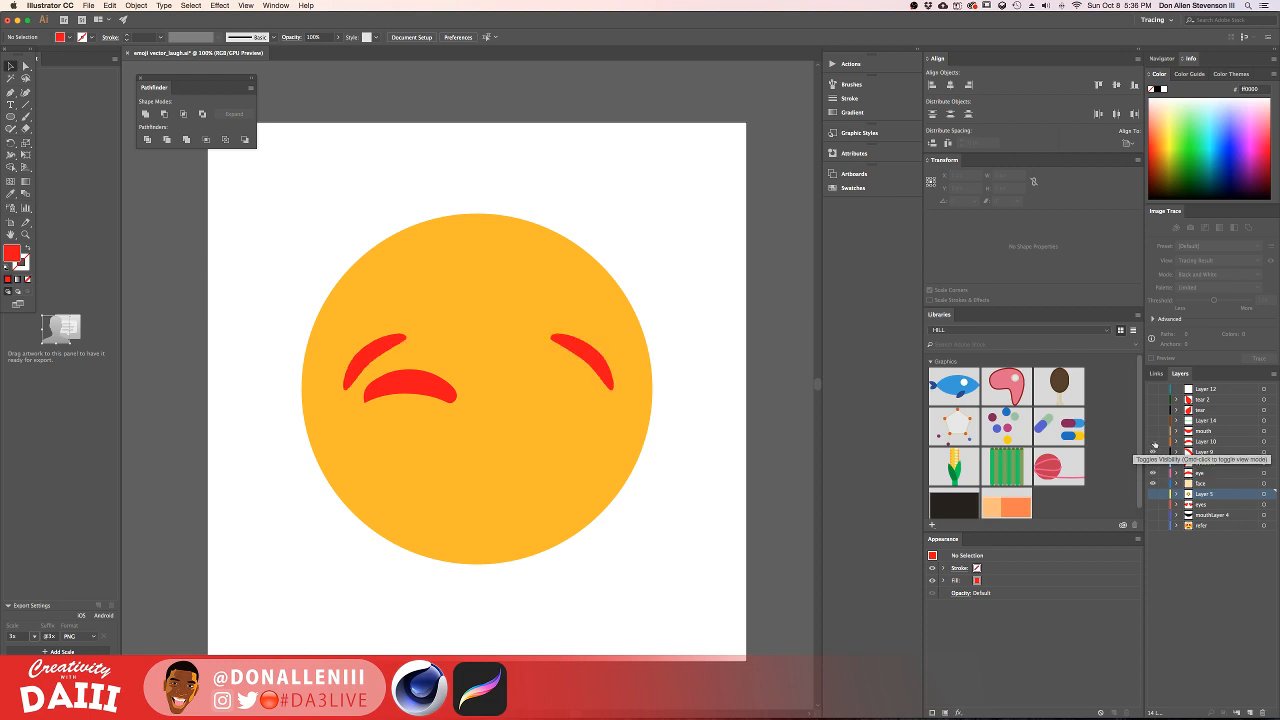
{"action": "left_click", "coordinate": [1153, 441]}
{"action": "left_click", "coordinate": [1153, 430]}
{"action": "left_click", "coordinate": [1153, 420]}
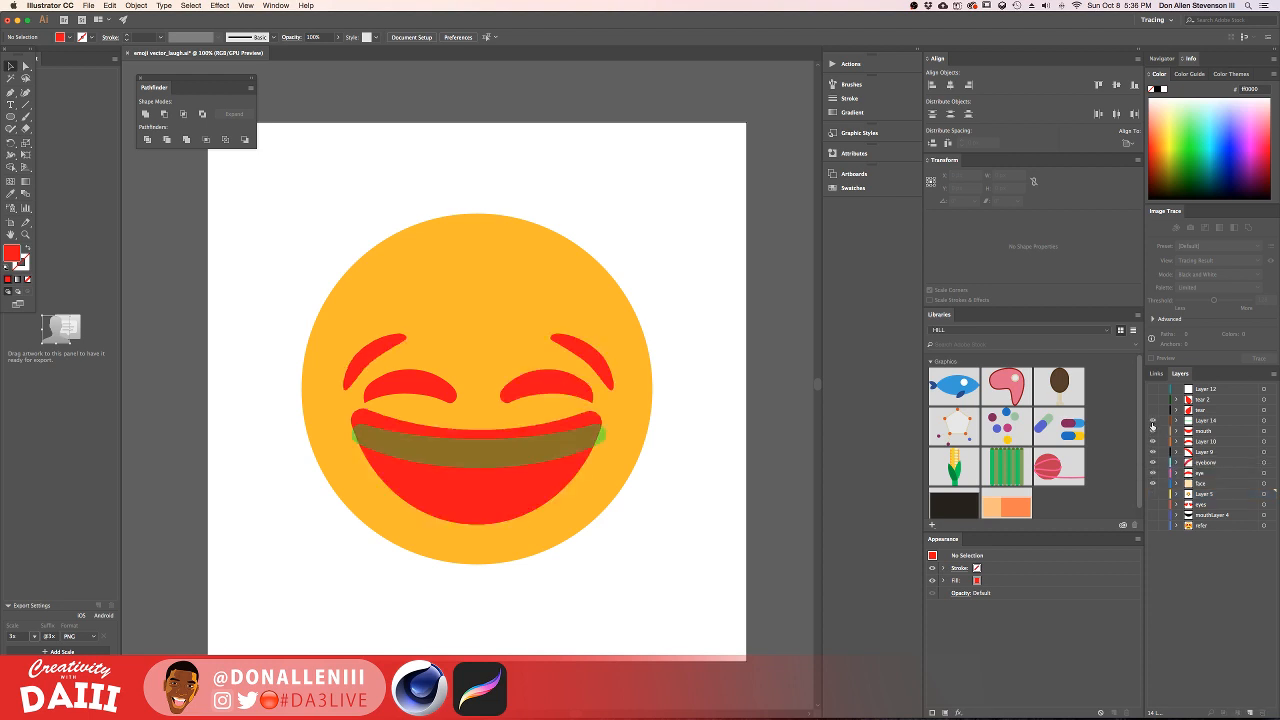
{"action": "left_click", "coordinate": [1153, 410]}
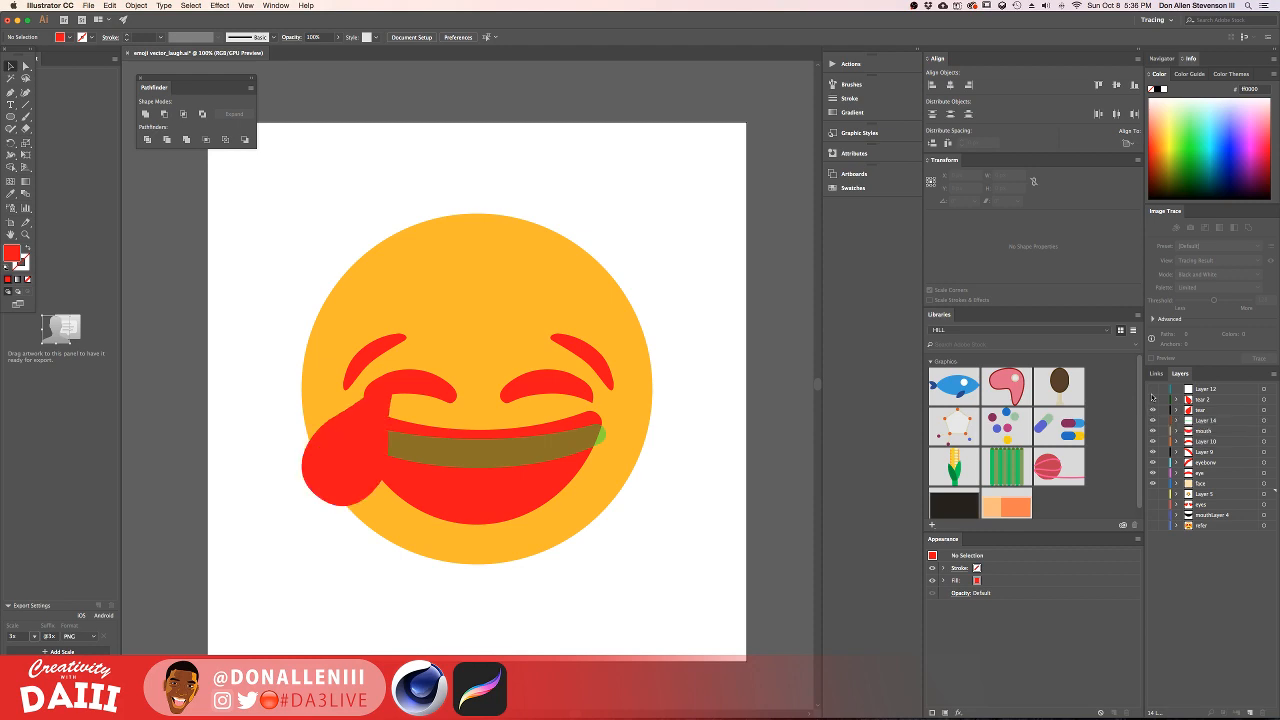
{"action": "left_click", "coordinate": [1153, 399]}
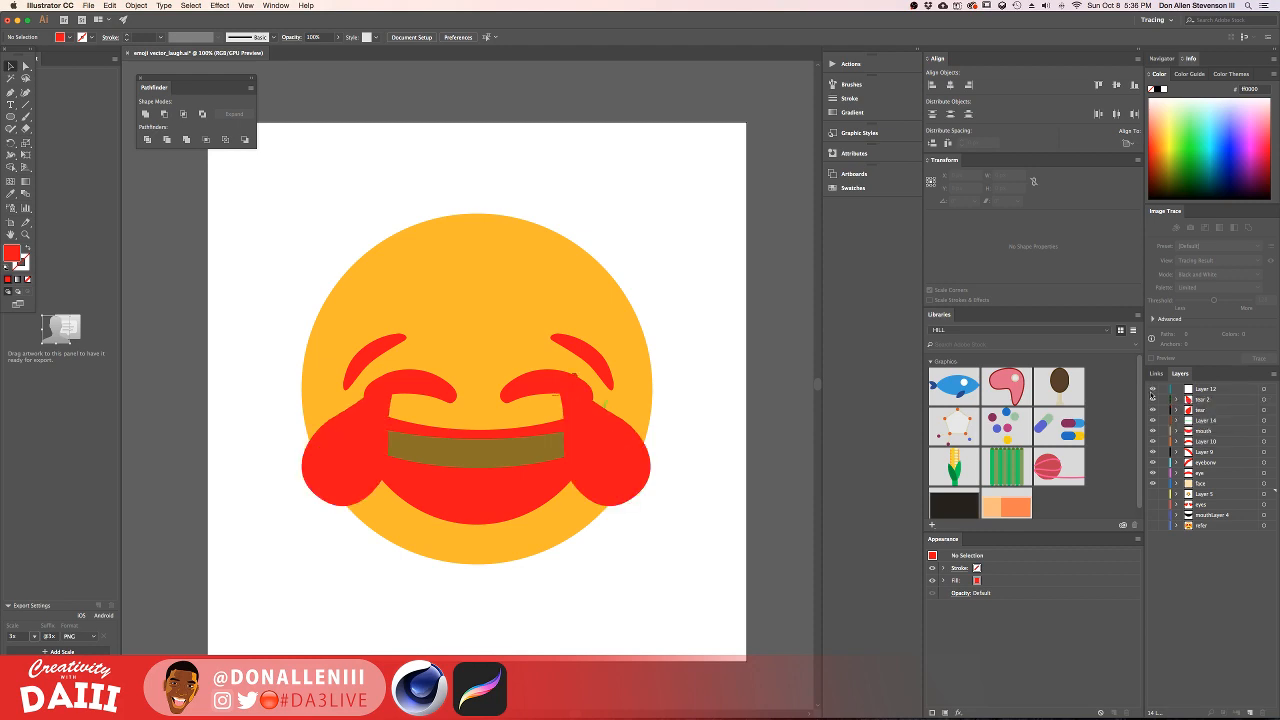
Step: Switch briefly to Cinema 4D and on to Photoshop, and examine the heart-eyed emoji forest composite
{"action": "key", "text": "ctrl+Up"}
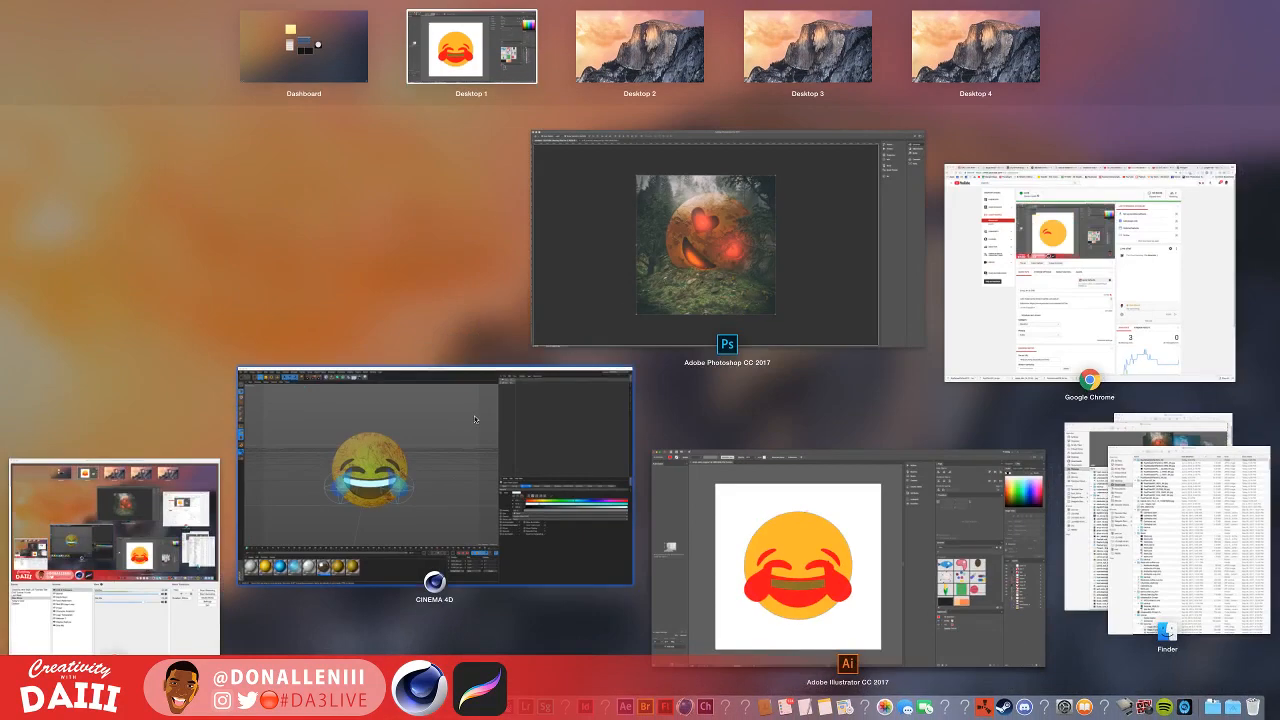
{"action": "left_click", "coordinate": [434, 460]}
{"action": "mouse_move", "coordinate": [435, 317]}
{"action": "left_mouse_down", "text": "alt"}
{"action": "mouse_move", "coordinate": [591, 298]}
{"action": "mouse_move", "coordinate": [254, 299]}
{"action": "mouse_move", "coordinate": [391, 316]}
{"action": "mouse_move", "coordinate": [439, 304]}
{"action": "left_mouse_up", "text": "alt"}
{"action": "key", "text": "ctrl+Up"}
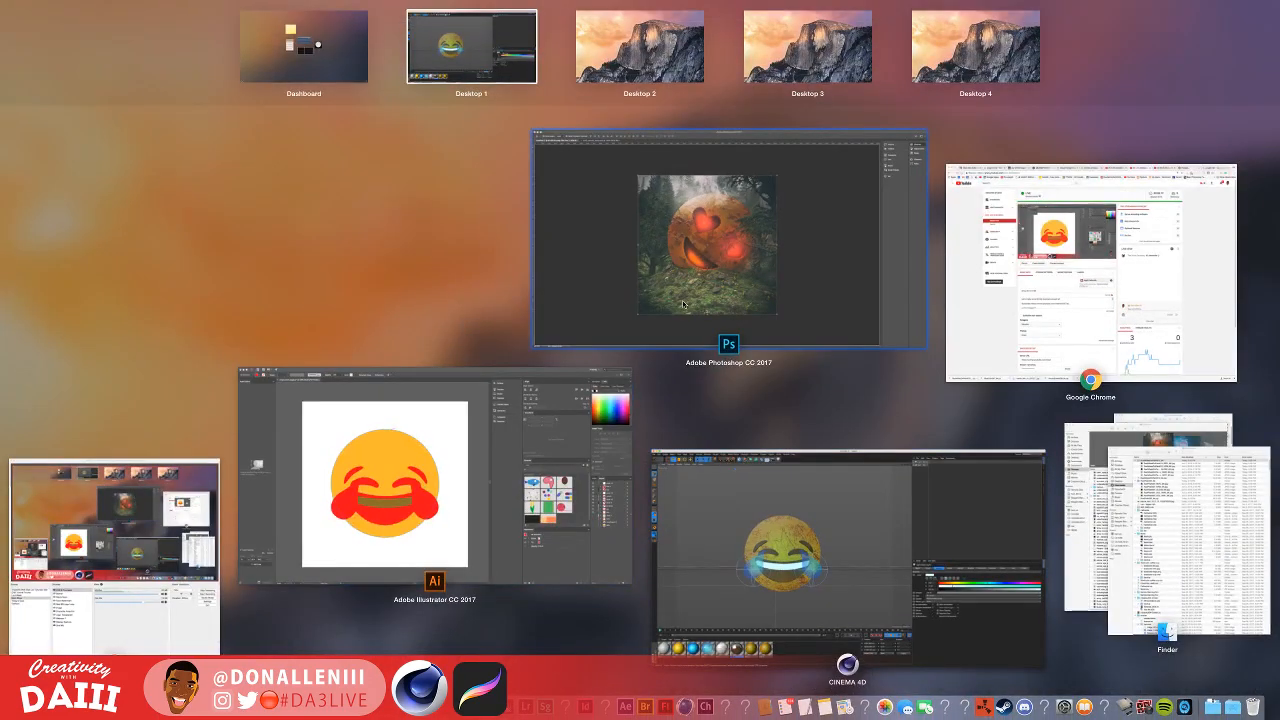
{"action": "left_click", "coordinate": [706, 272]}
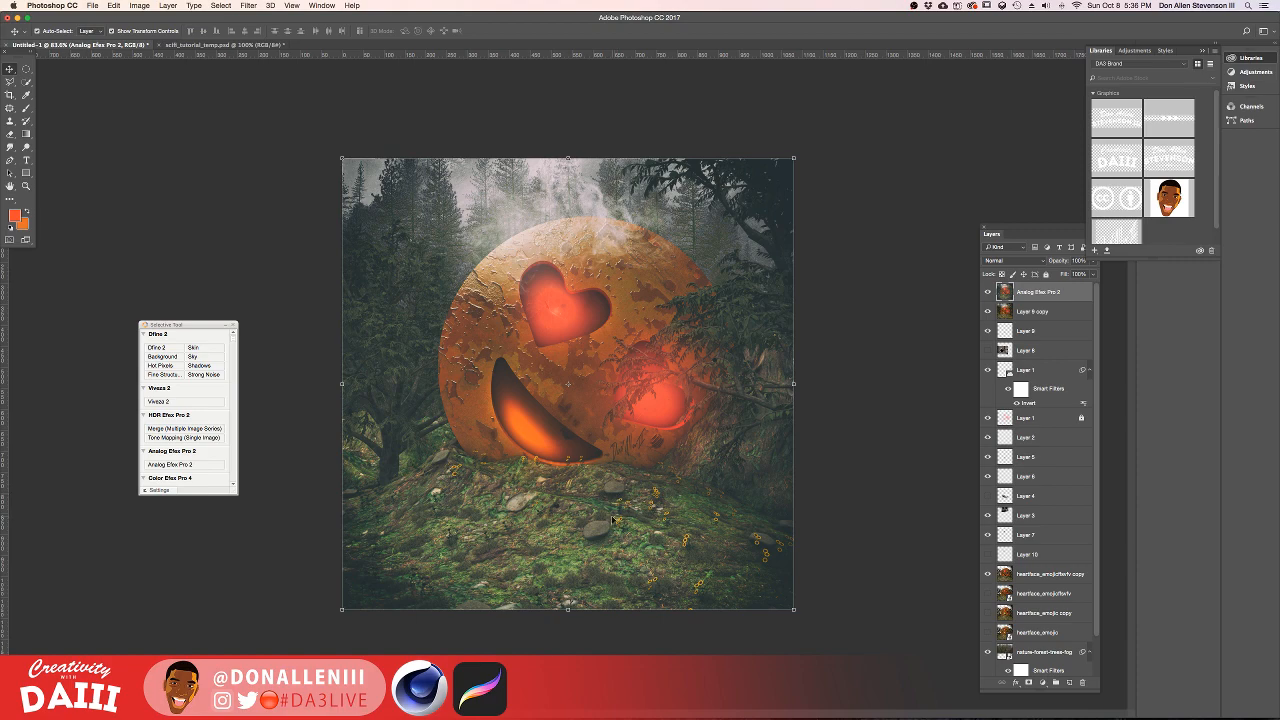
Step: Switch back to the laughing emoji scene in Cinema 4D for a closer front view
{"action": "key", "text": "ctrl+Up"}
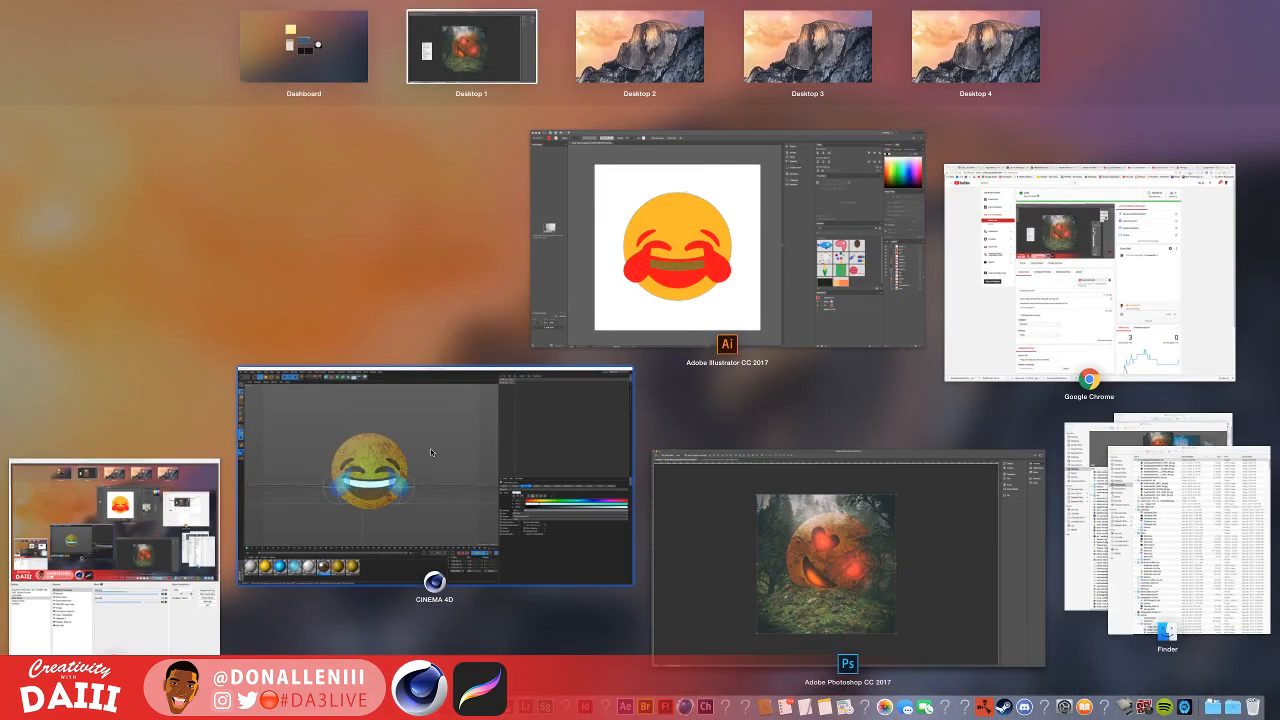
{"action": "left_click", "coordinate": [317, 512]}
{"action": "left_click_drag", "start_coordinate": [438, 404], "coordinate": [397, 416], "text": "alt"}
{"action": "scroll", "coordinate": [439, 417], "scroll_direction": "up", "scroll_amount": 5}
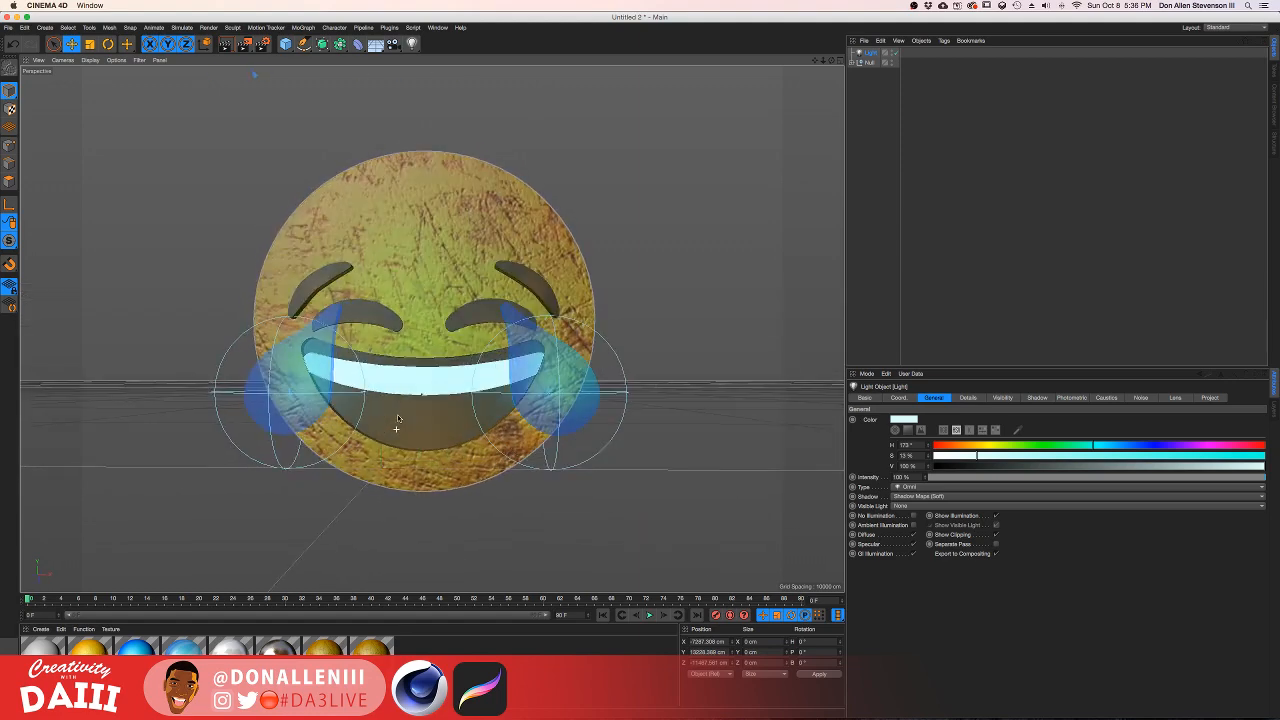
{"action": "left_click", "coordinate": [869, 62]}
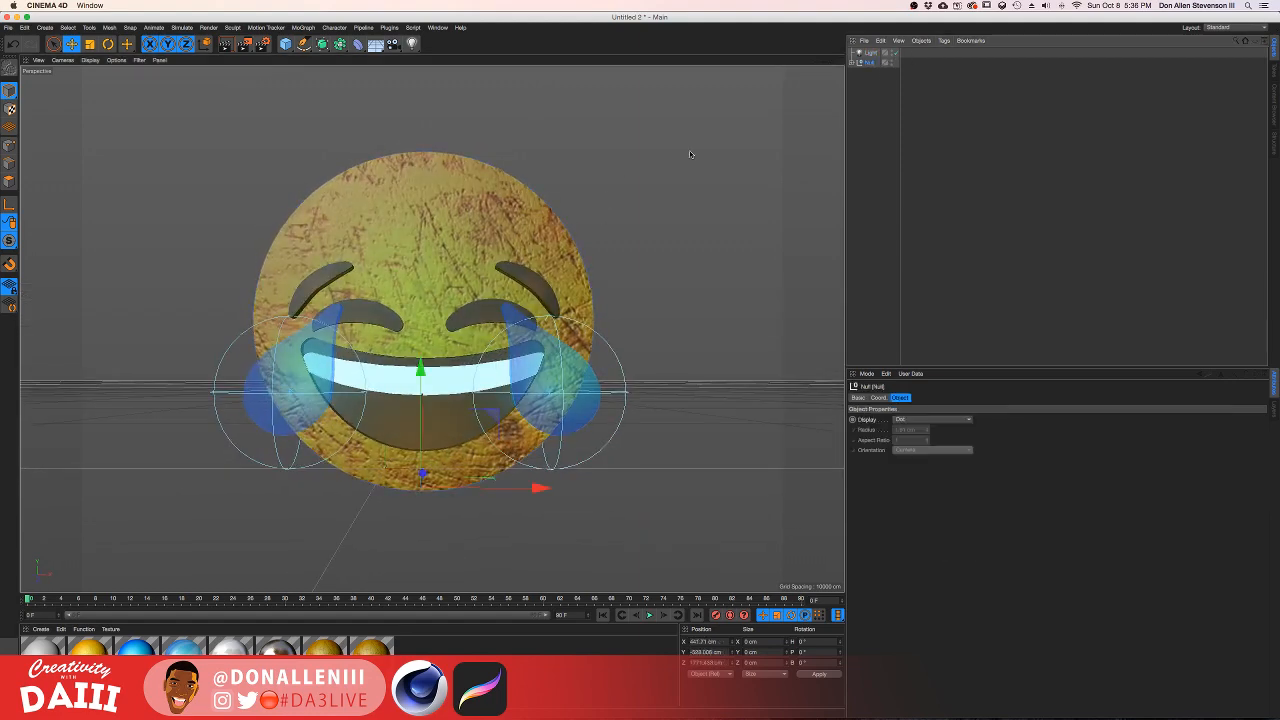
{"action": "key", "text": "r"}
{"action": "left_click_drag", "start_coordinate": [412, 459], "coordinate": [545, 344]}
{"action": "key", "text": "super+z"}
Step: Turn off Transparency and Reflectance in the blue tear material, keeping only its Color channel active
{"action": "left_click", "coordinate": [183, 640]}
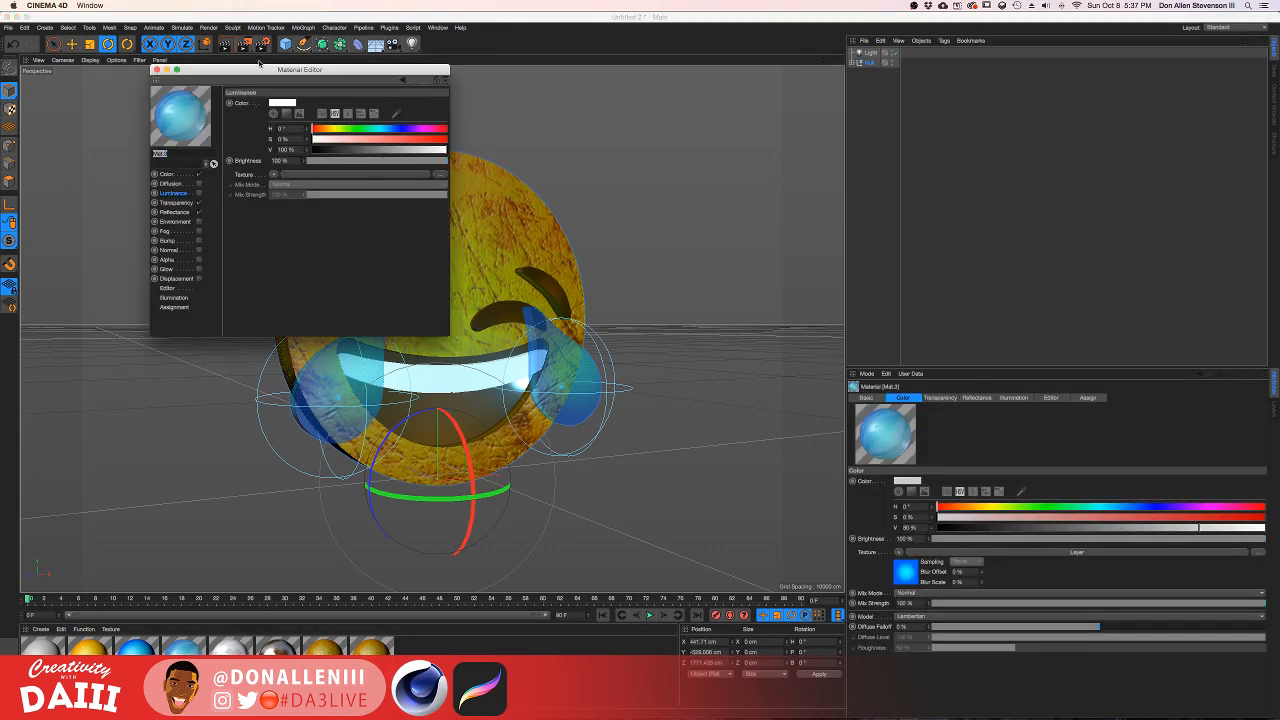
{"action": "left_click_drag", "start_coordinate": [259, 67], "coordinate": [774, 214]}
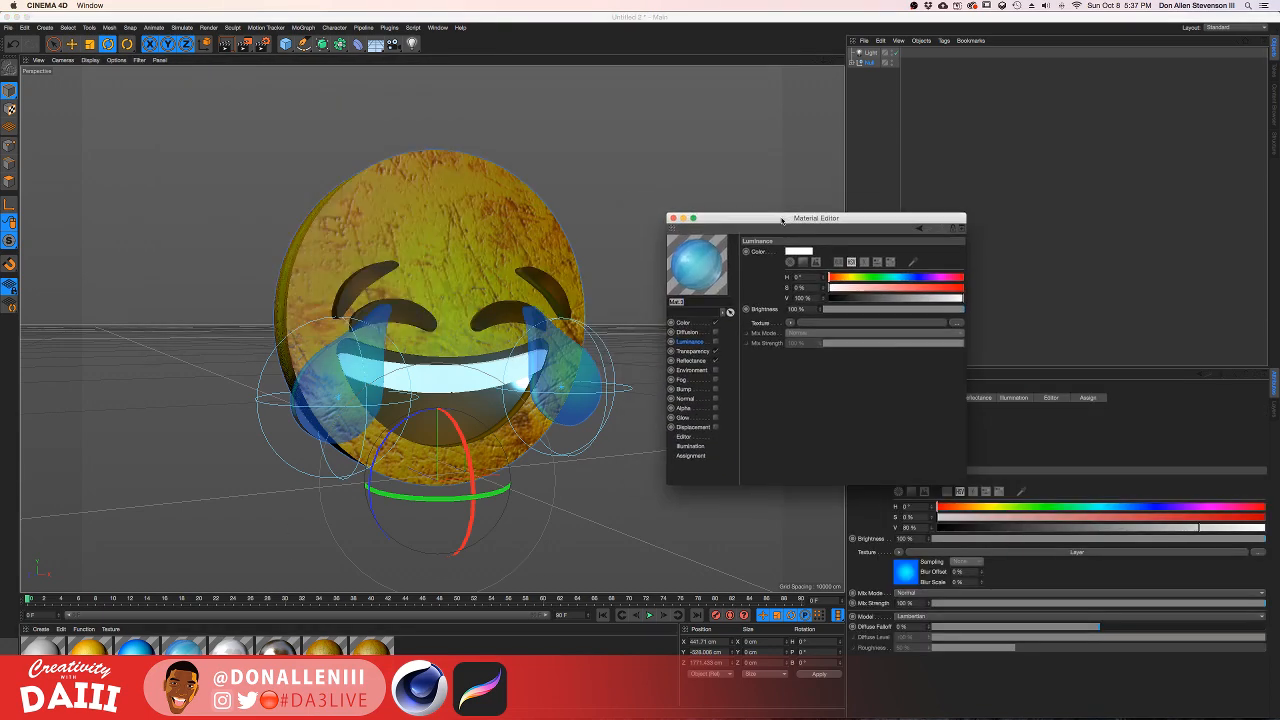
{"action": "left_click", "coordinate": [714, 349]}
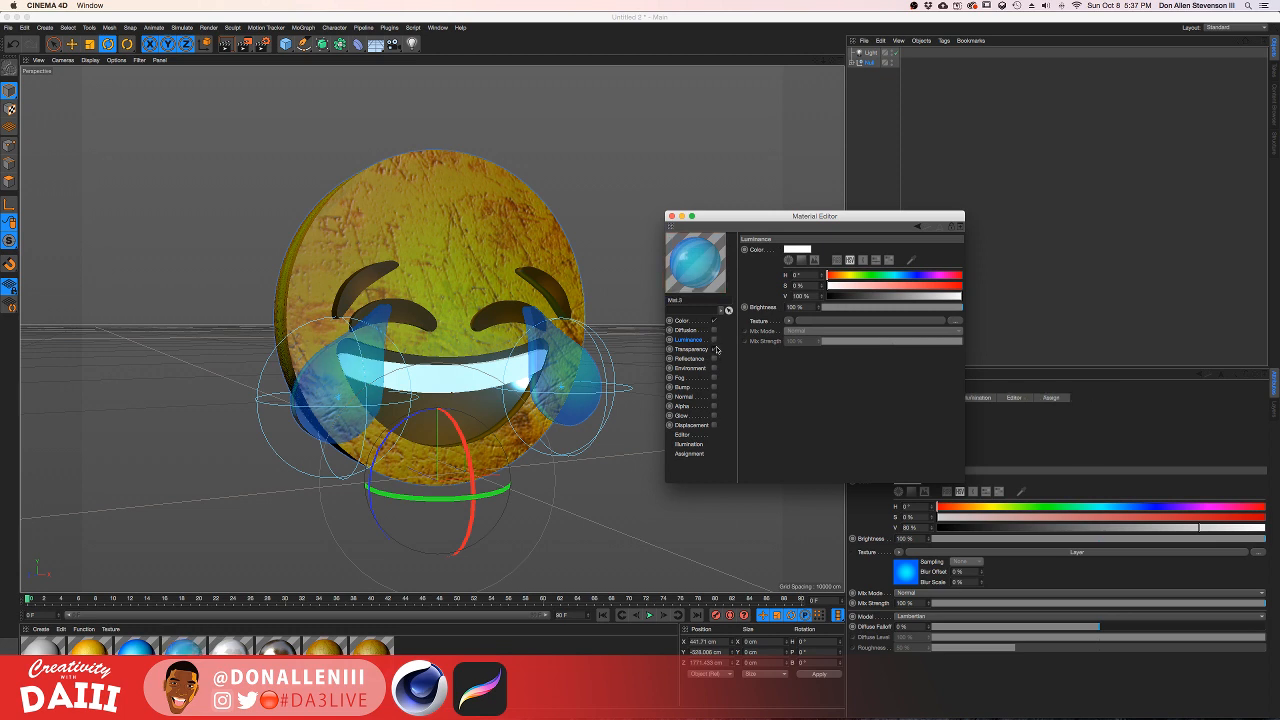
{"action": "left_click", "coordinate": [714, 349]}
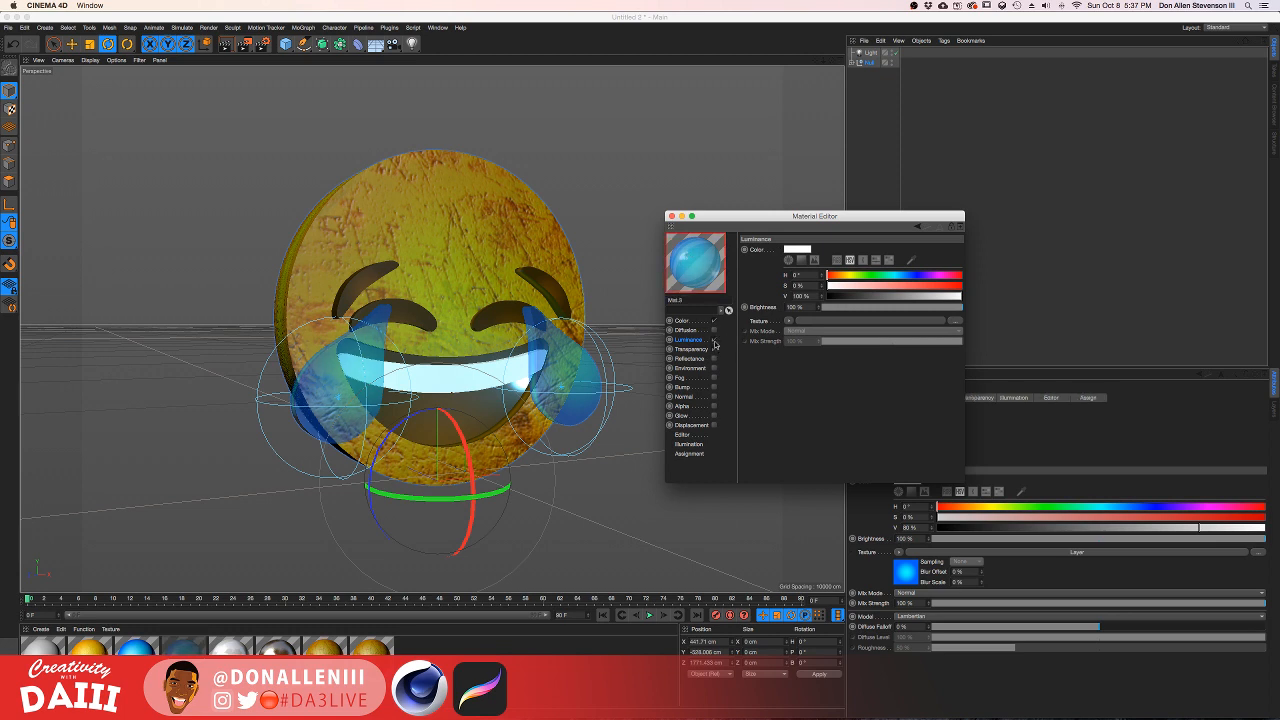
{"action": "left_click", "coordinate": [714, 340]}
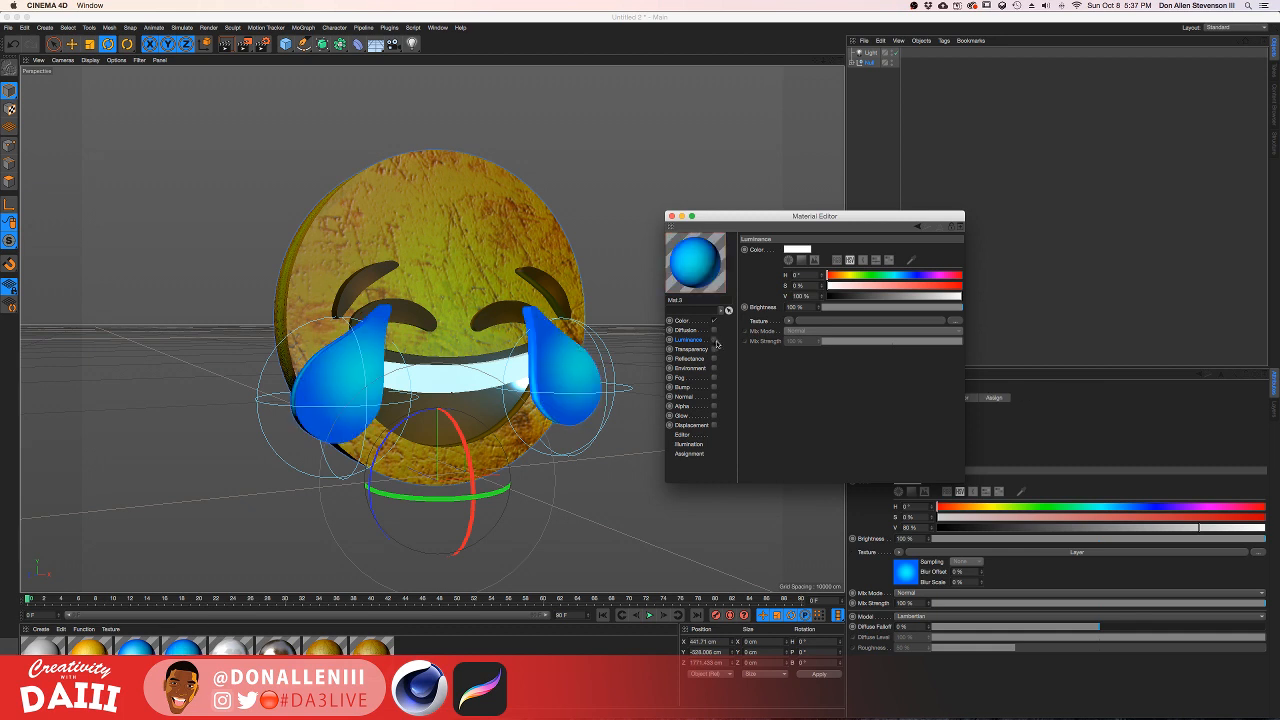
{"action": "left_click", "coordinate": [714, 340]}
{"action": "left_click", "coordinate": [715, 350]}
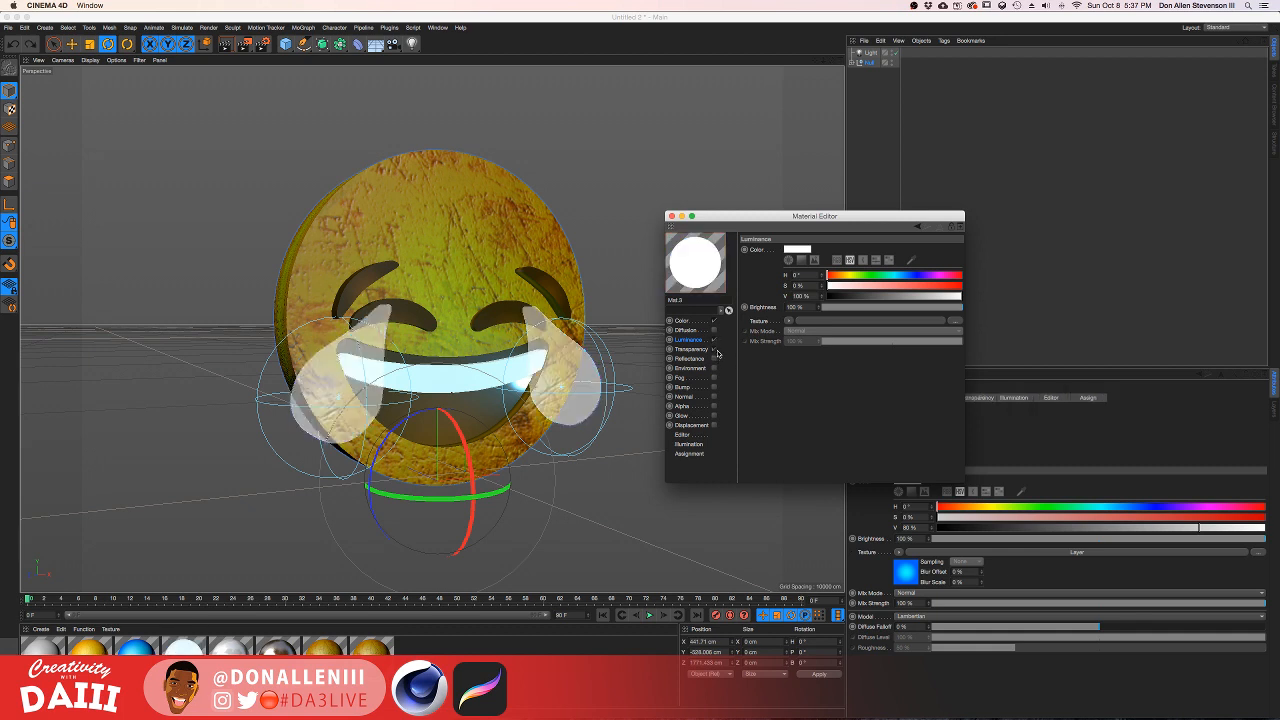
{"action": "left_click", "coordinate": [715, 350]}
{"action": "left_click", "coordinate": [715, 350]}
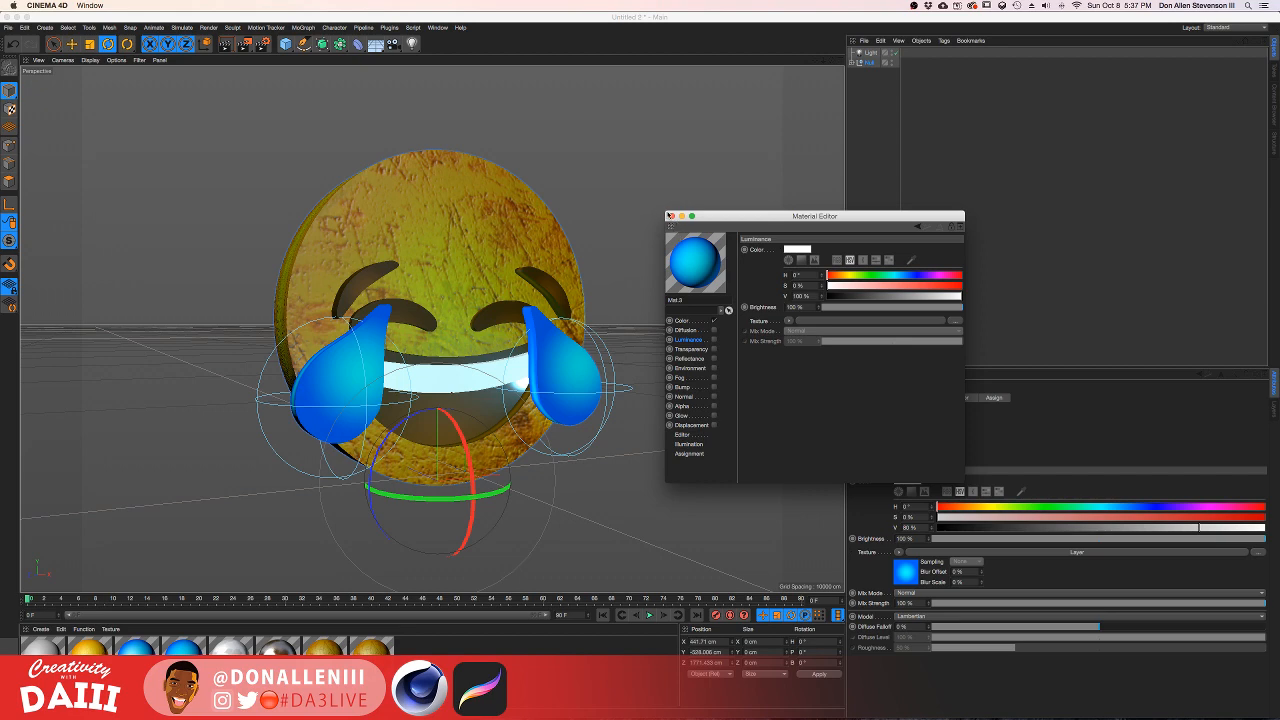
{"action": "left_click", "coordinate": [671, 216]}
Step: Render the viewport from two angles and examine the opaque tears against the face
{"action": "scroll", "coordinate": [516, 307], "scroll_direction": "up", "scroll_amount": 3}
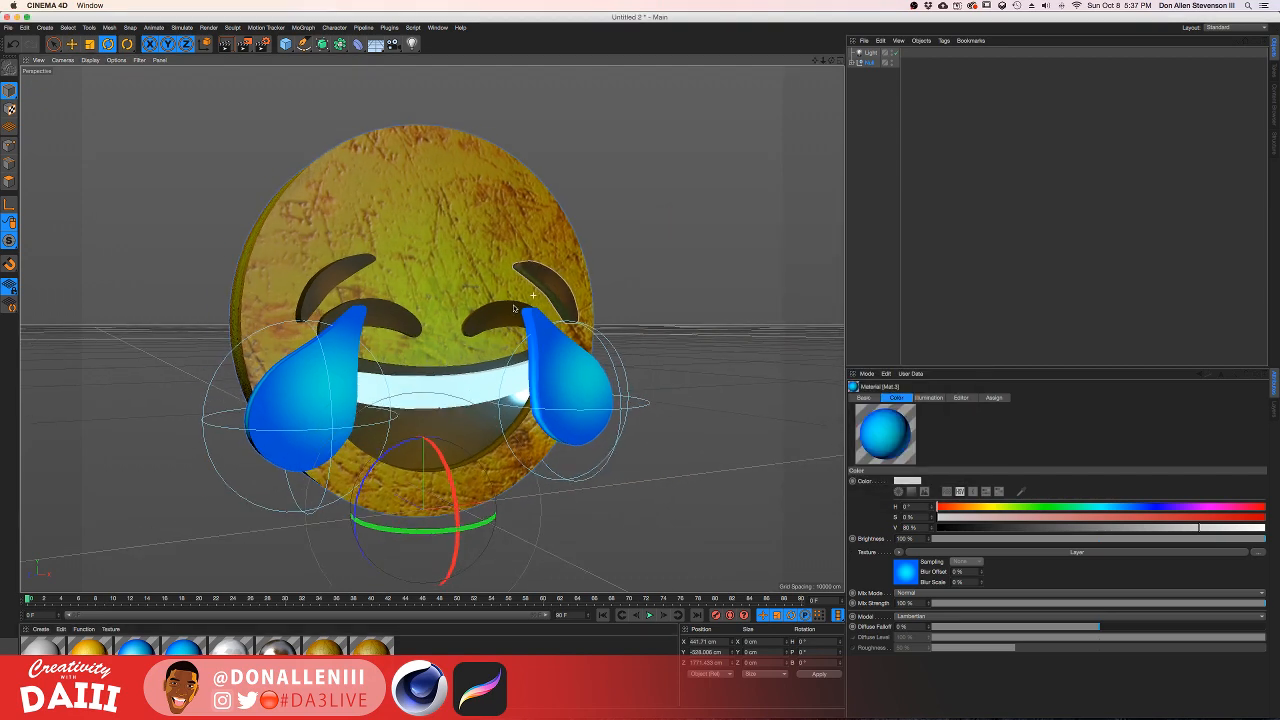
{"action": "key", "text": "super+r"}
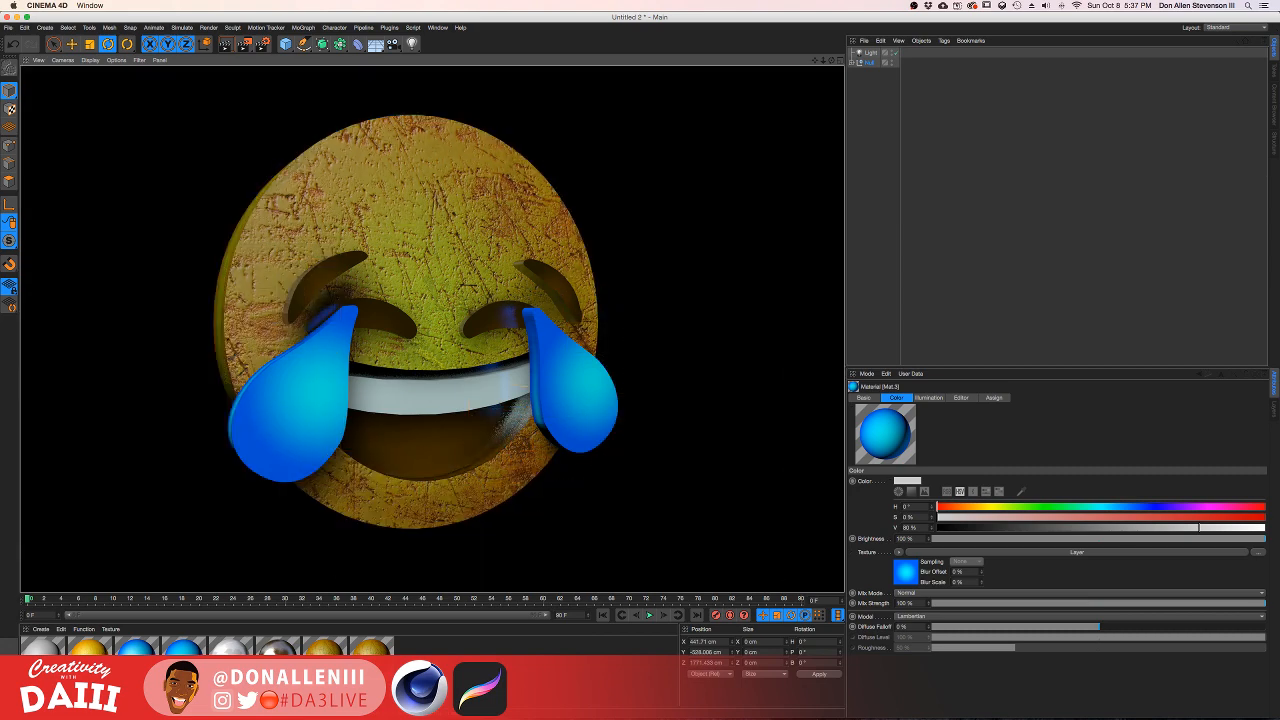
{"action": "left_click_drag", "start_coordinate": [474, 387], "coordinate": [363, 390], "text": "alt"}
{"action": "key", "text": "super+r"}
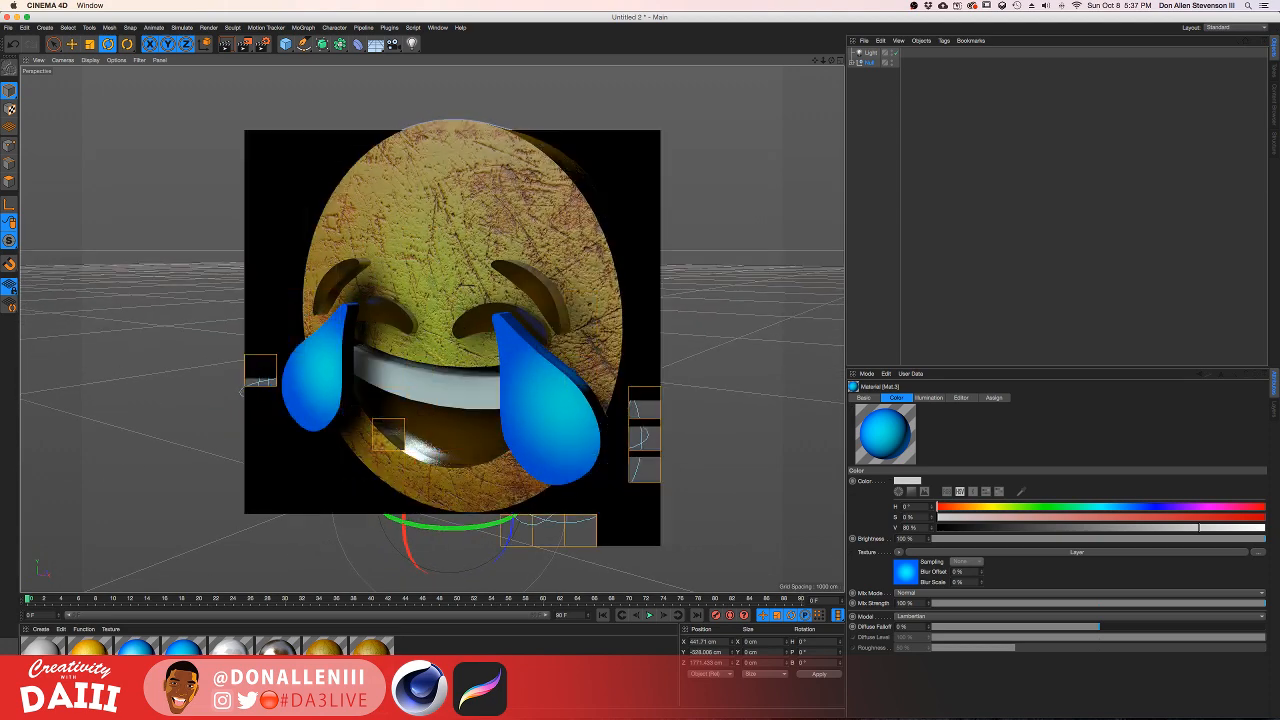
Step: In the yellow face material's Color layers, lower the multiplied RustMixedOnPaint texture to about 85% and close the material
{"action": "double_click", "coordinate": [373, 647]}
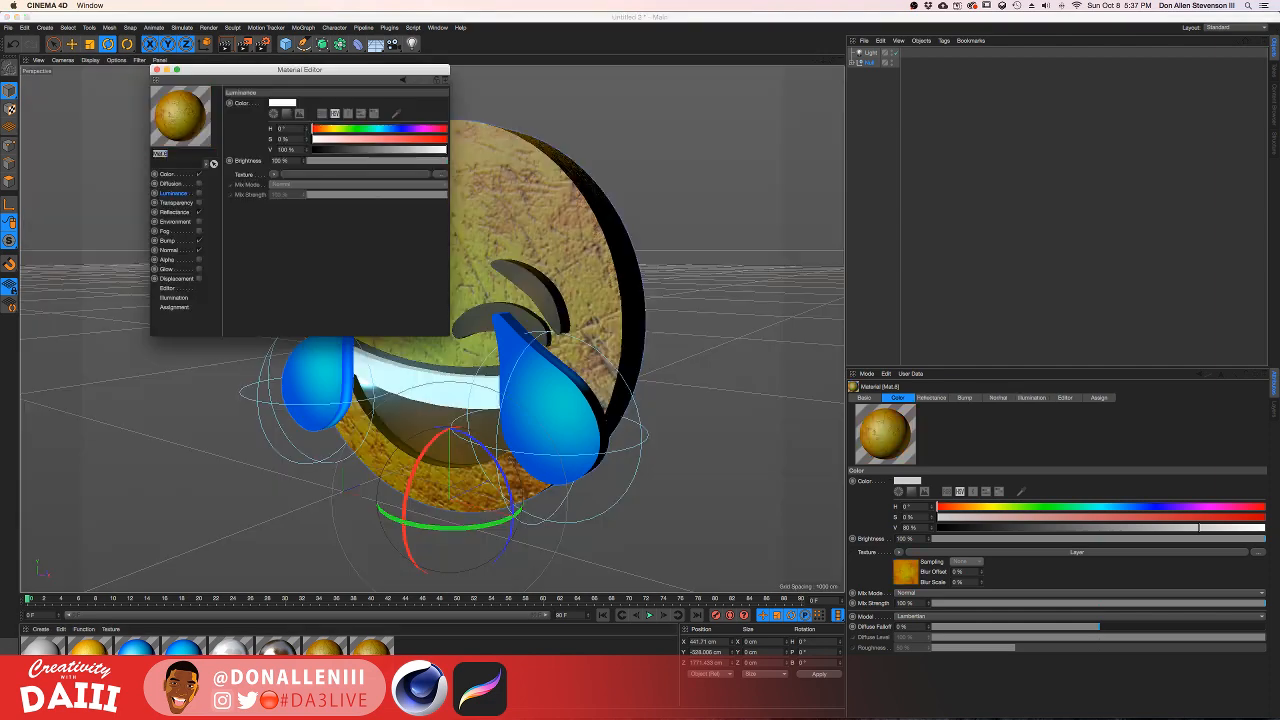
{"action": "left_click", "coordinate": [172, 175]}
{"action": "left_click", "coordinate": [292, 200]}
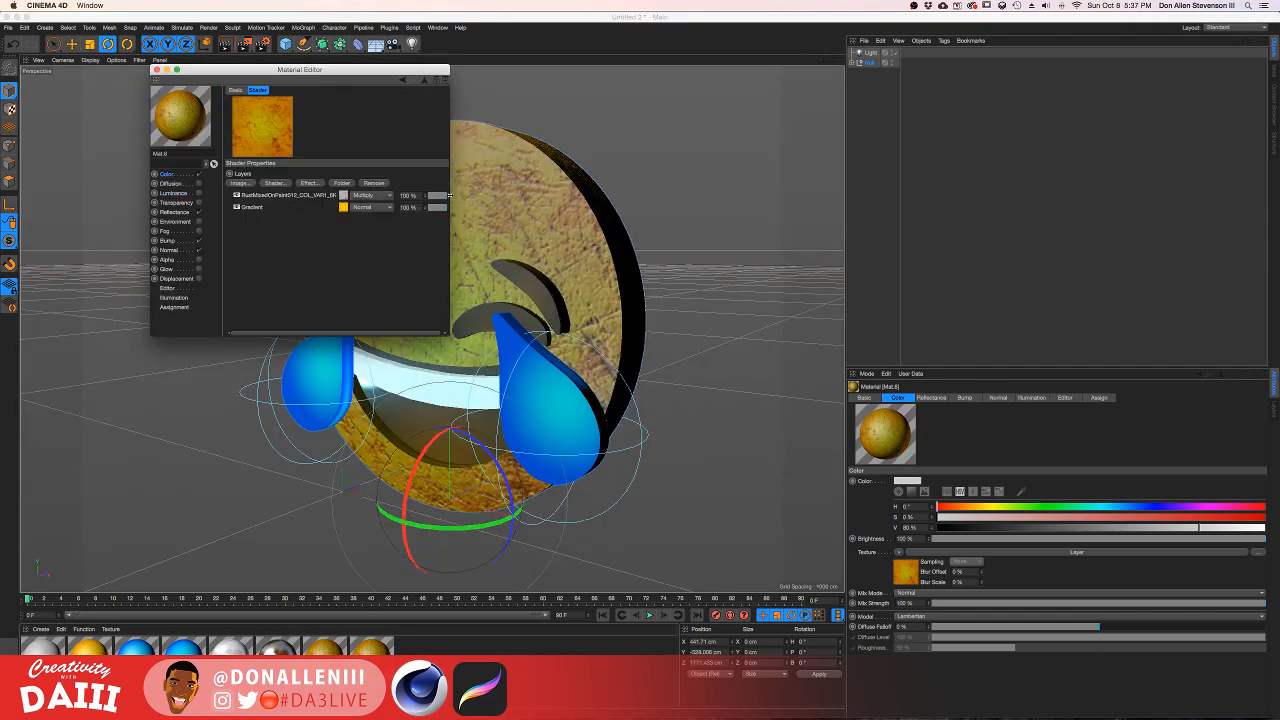
{"action": "left_click_drag", "start_coordinate": [449, 195], "coordinate": [600, 211]}
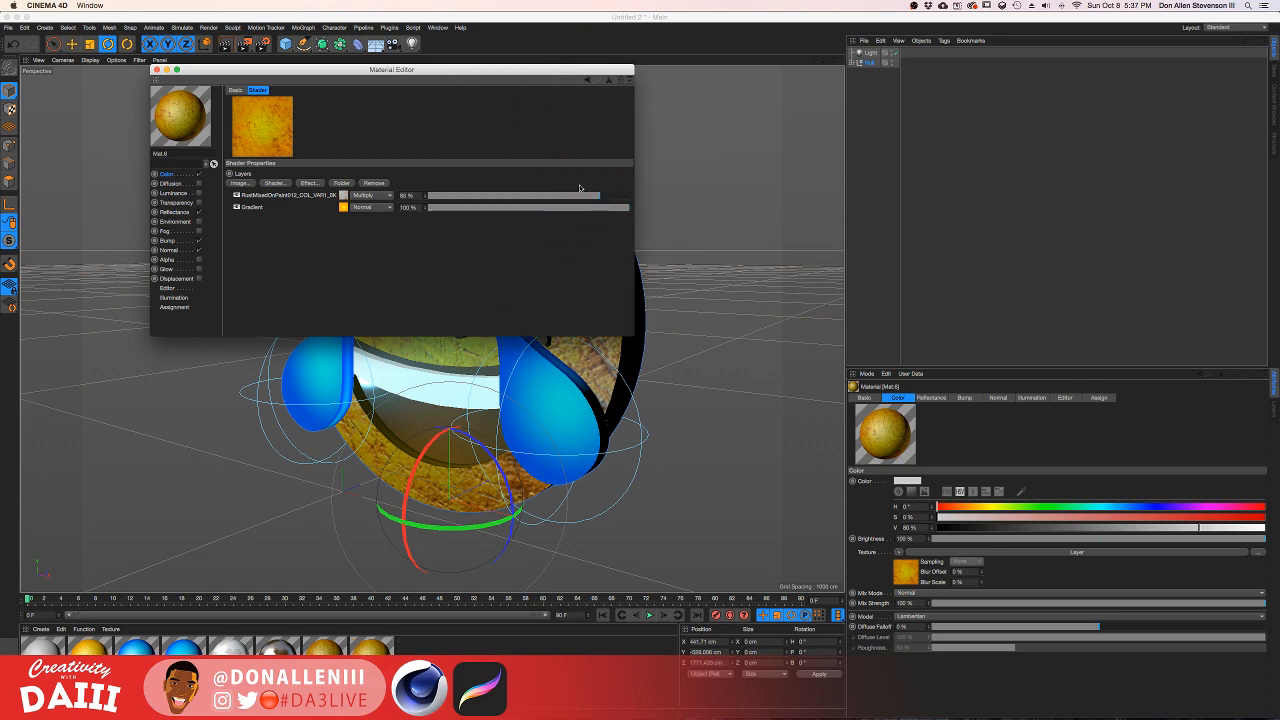
{"action": "left_click_drag", "start_coordinate": [386, 72], "coordinate": [835, 128]}
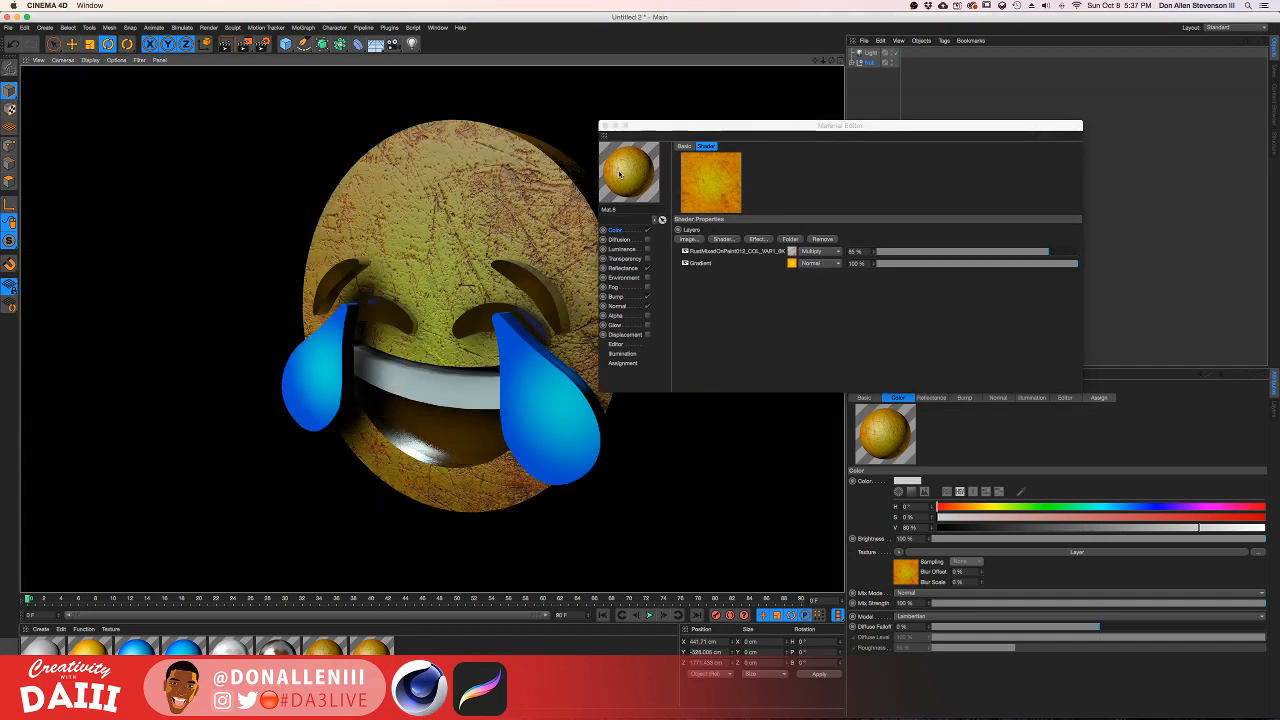
{"action": "left_click", "coordinate": [605, 127]}
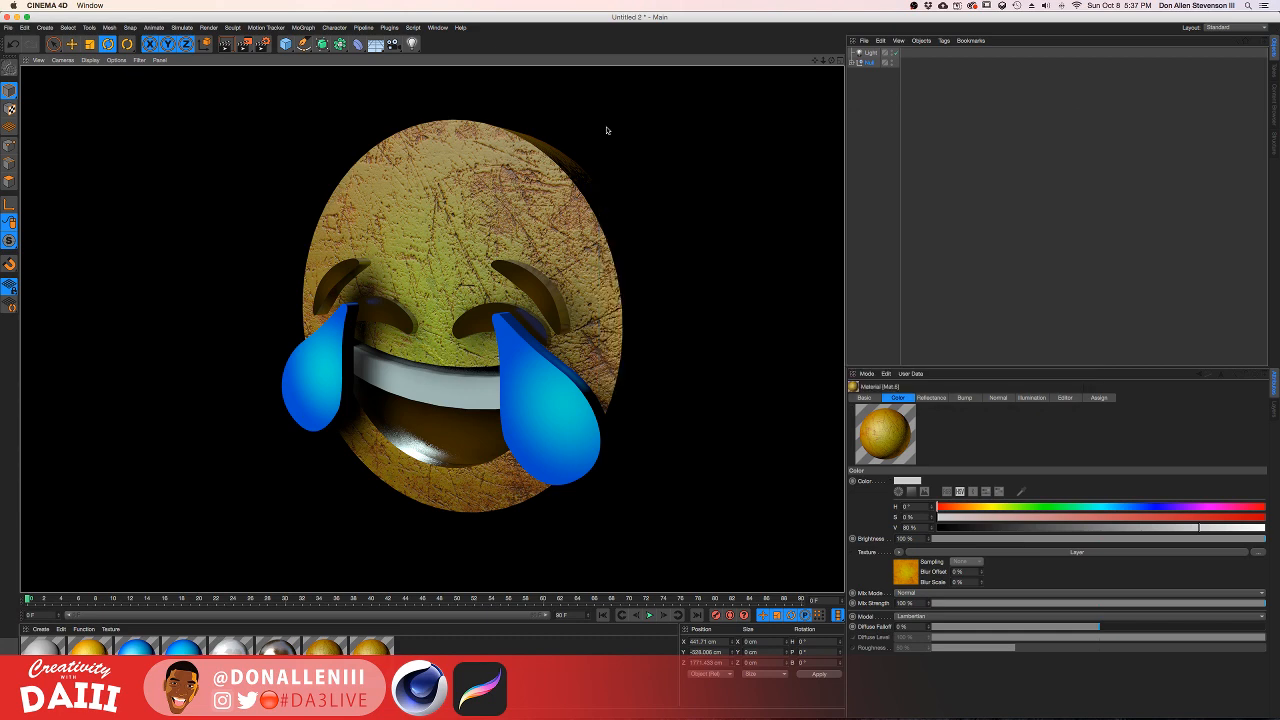
Step: Add a Landscape object beneath the emoji and scale it up uniformly to about 44,400 cm wide
{"action": "left_click_drag", "start_coordinate": [455, 212], "coordinate": [497, 229], "text": "alt"}
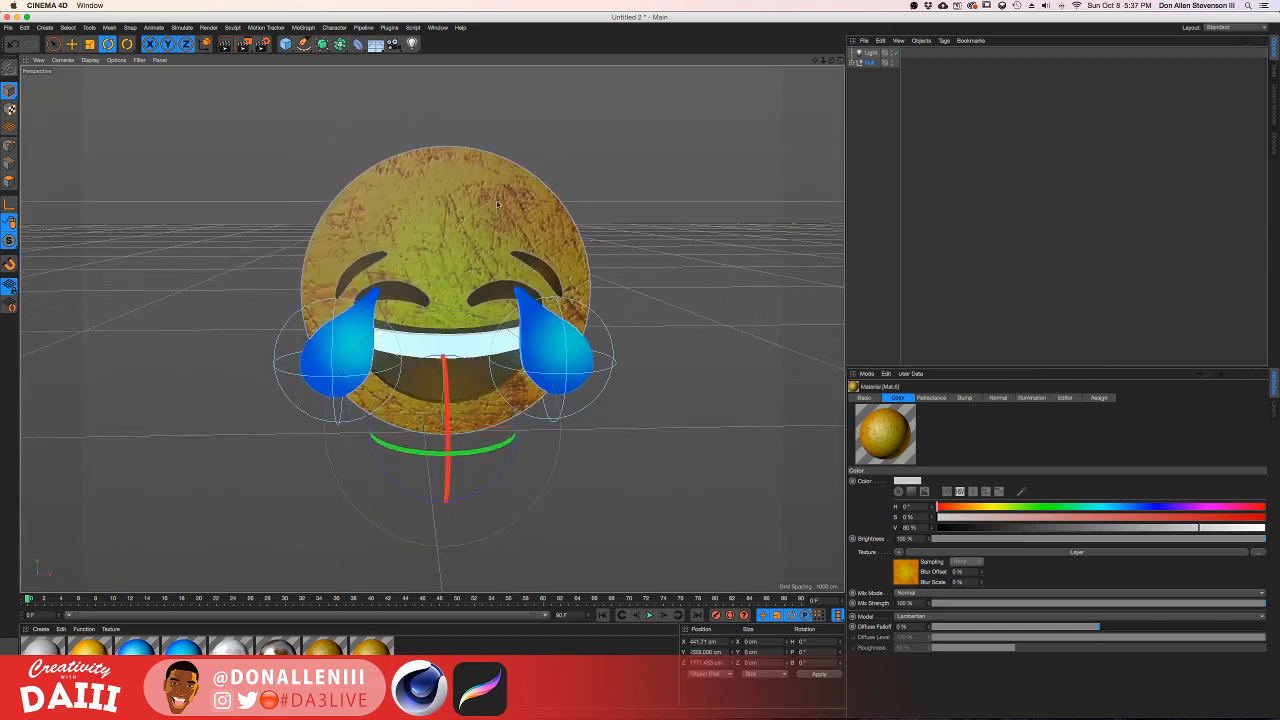
{"action": "left_click", "coordinate": [287, 44]}
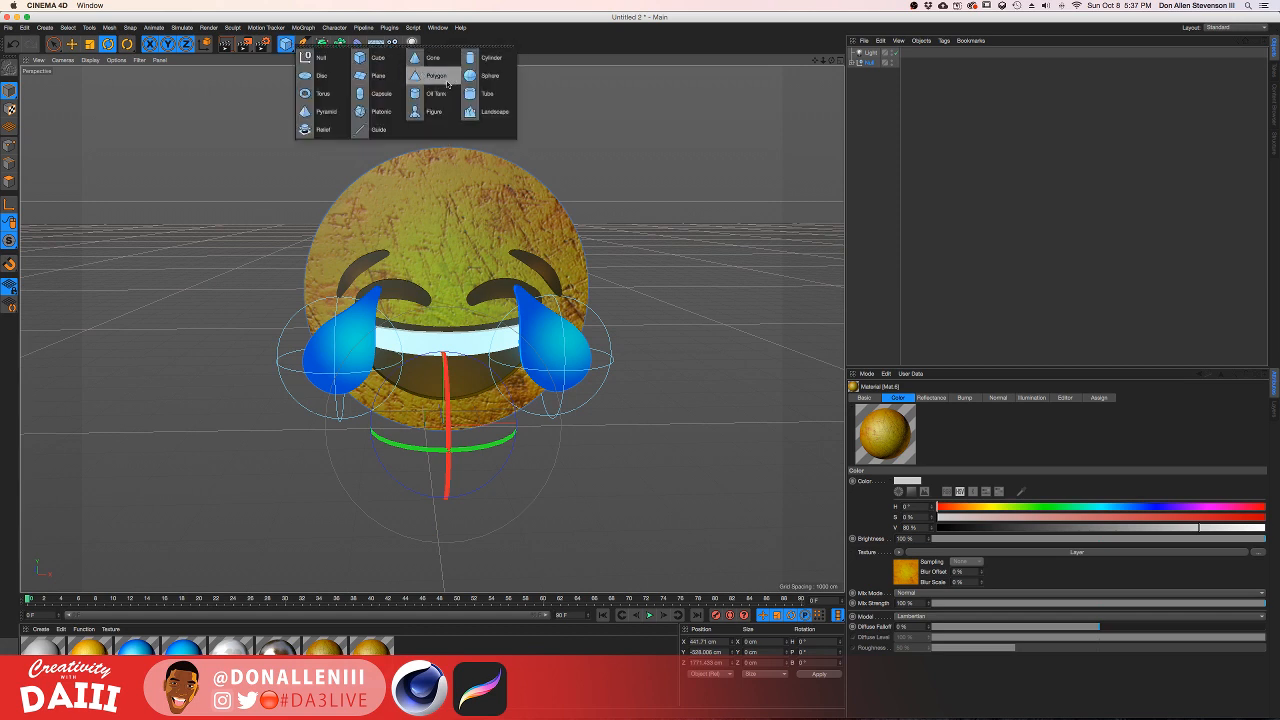
{"action": "left_click", "coordinate": [482, 112]}
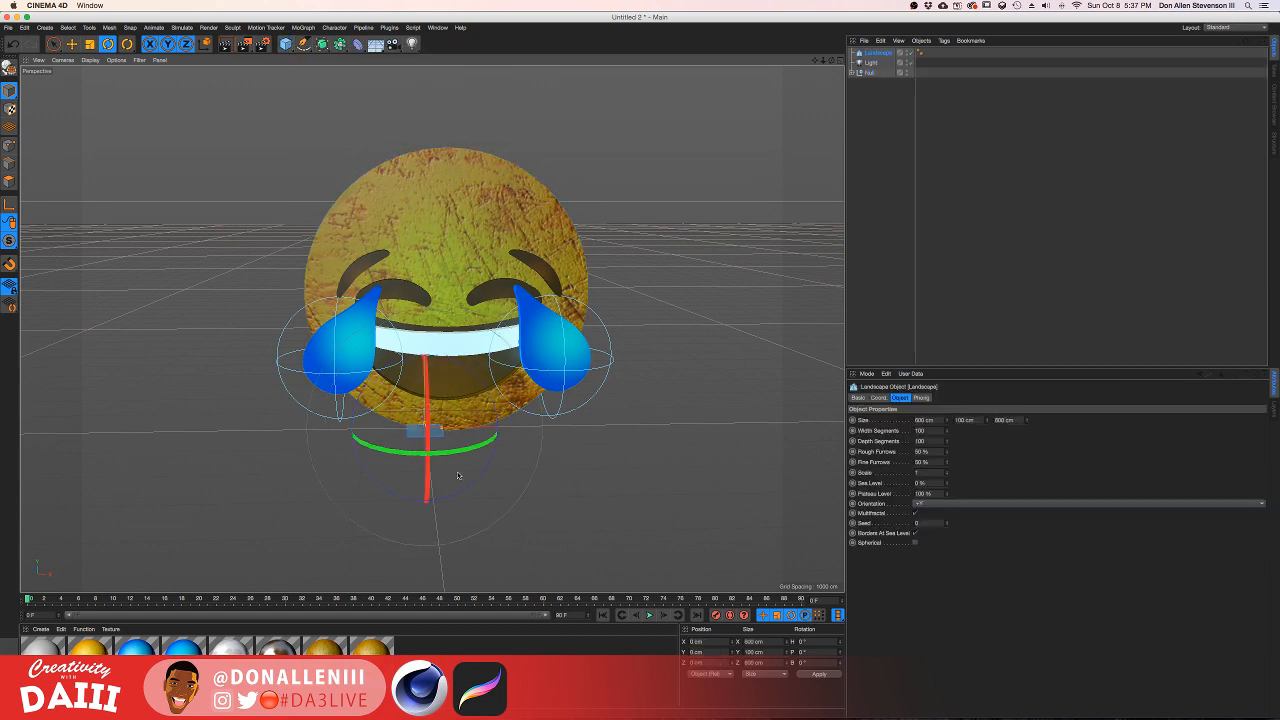
{"action": "key", "text": "t"}
{"action": "left_click_drag", "start_coordinate": [543, 423], "coordinate": [830, 424]}
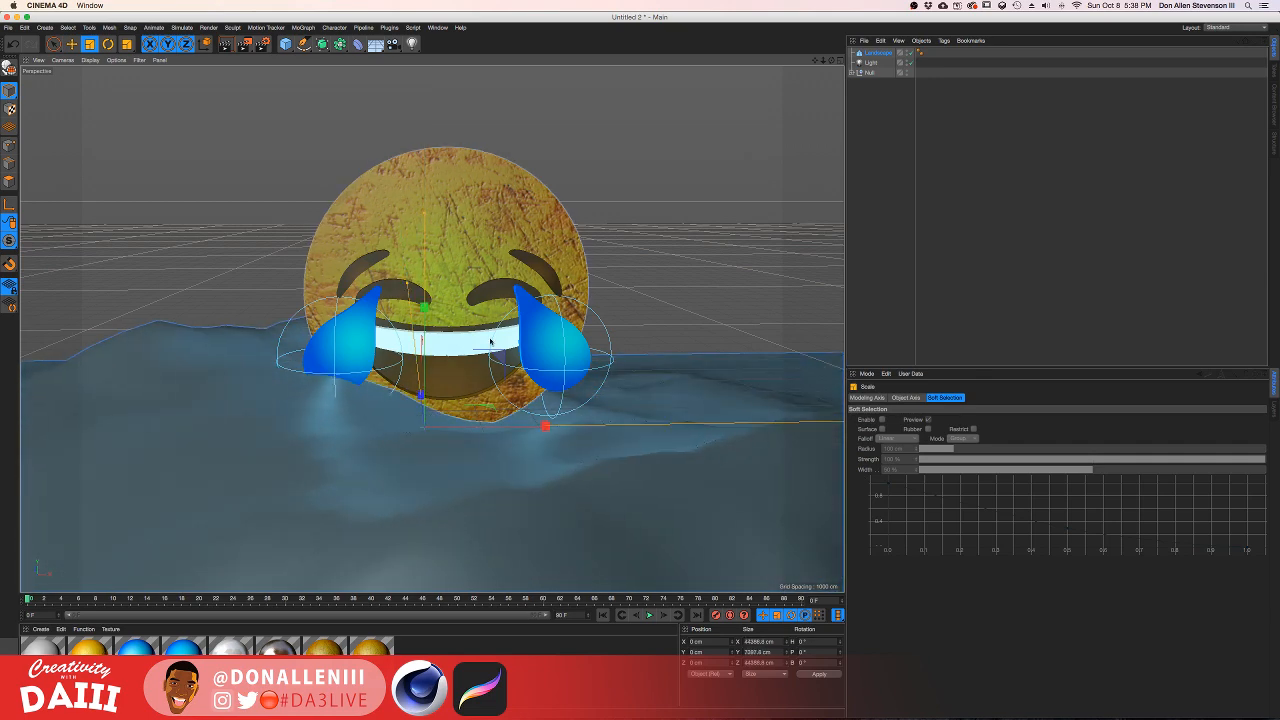
{"action": "left_click_drag", "start_coordinate": [501, 418], "coordinate": [312, 504], "text": "alt"}
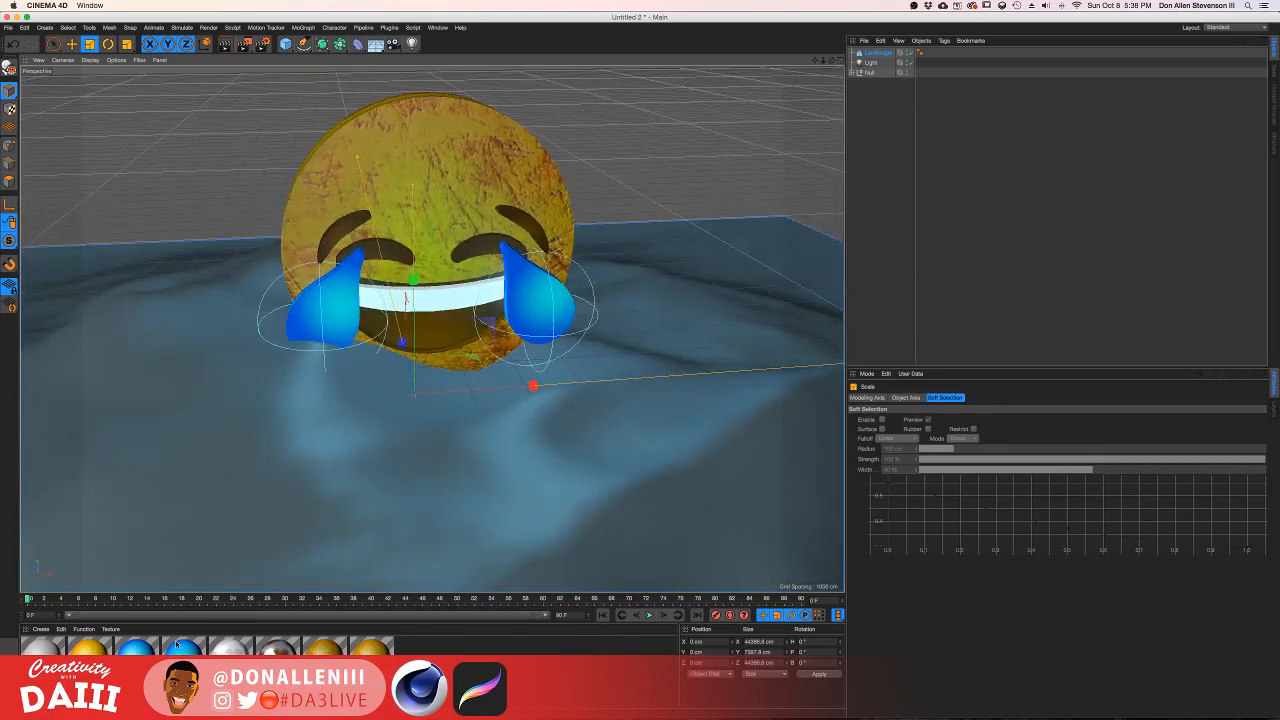
Step: Try the blue tear material on the landscape, render the view, and undo the material assignment
{"action": "left_click_drag", "start_coordinate": [178, 646], "coordinate": [386, 430]}
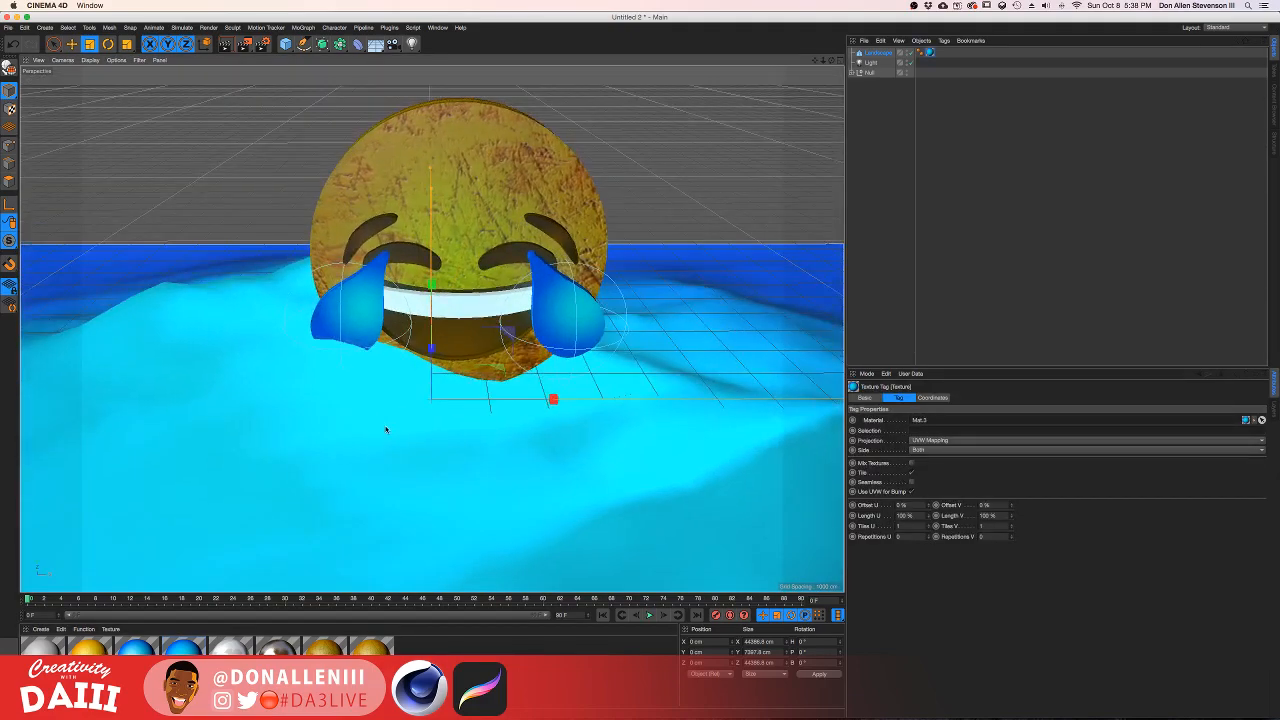
{"action": "key", "text": "super+r"}
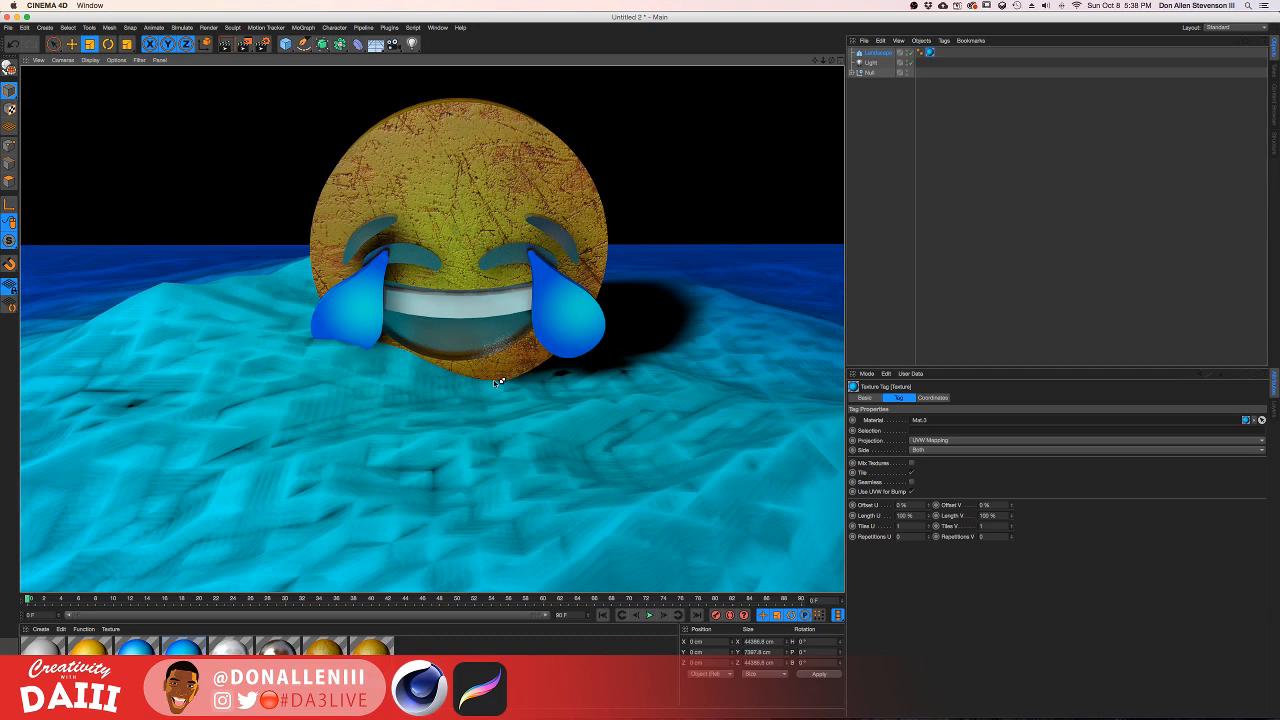
{"action": "left_click", "coordinate": [496, 380]}
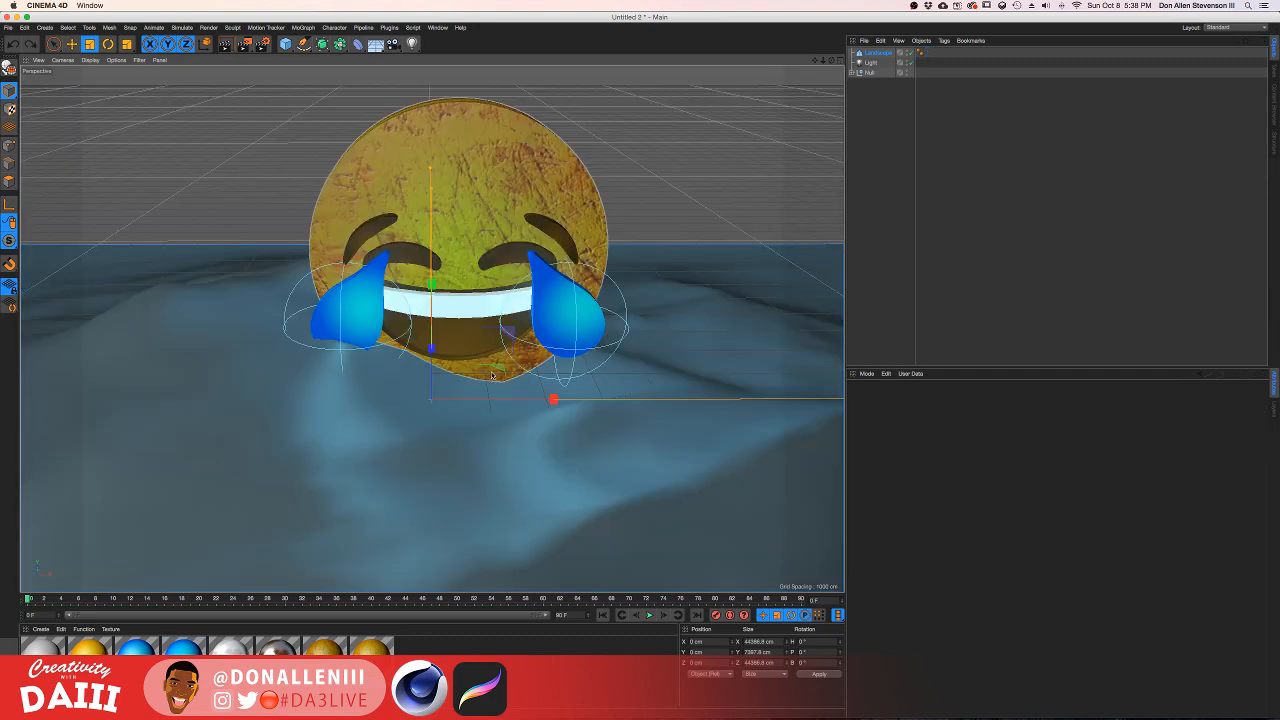
Step: Reshape the landscape beneath the emoji by raising its Sea Level to about 55% and its Scale slightly to 1.07
{"action": "left_click_drag", "start_coordinate": [504, 400], "coordinate": [412, 455], "text": "alt"}
{"action": "left_click_drag", "start_coordinate": [433, 413], "coordinate": [532, 462], "text": "alt"}
{"action": "left_click_drag", "start_coordinate": [216, 369], "coordinate": [427, 357], "text": "alt"}
{"action": "middle_click_drag", "start_coordinate": [397, 407], "coordinate": [397, 405], "text": "alt"}
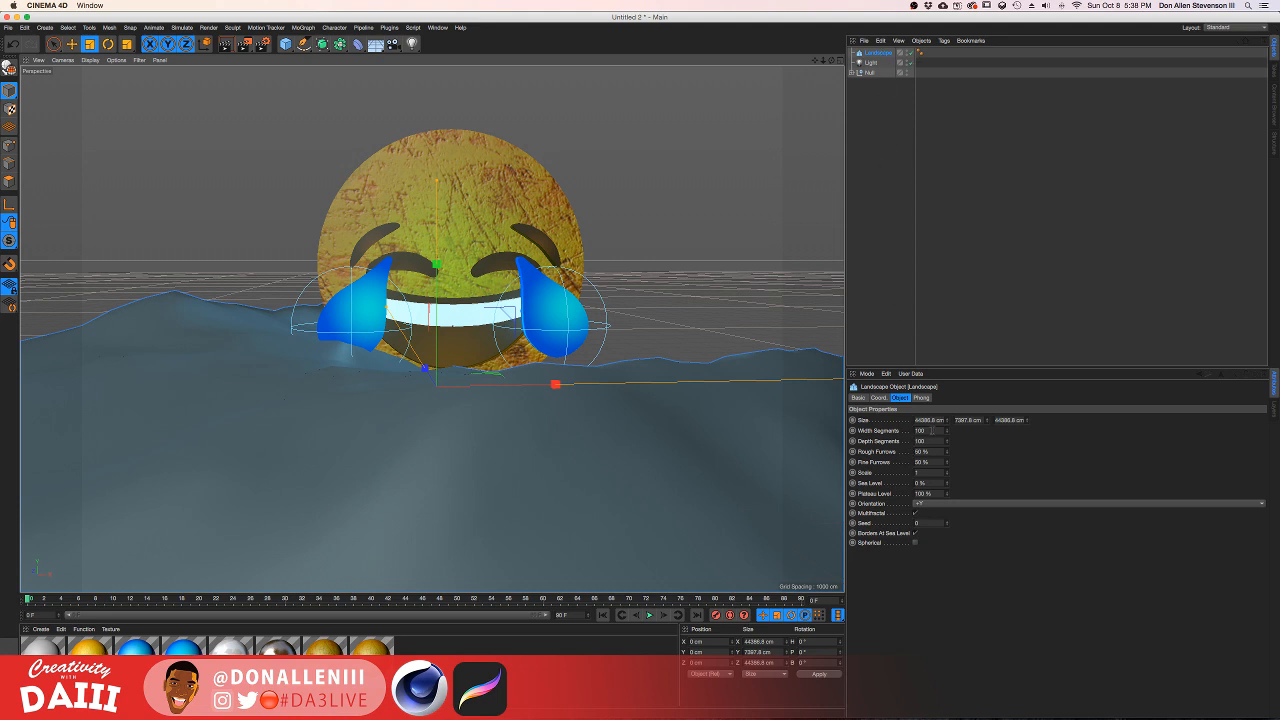
{"action": "left_click_drag", "start_coordinate": [946, 431], "coordinate": [946, 410]}
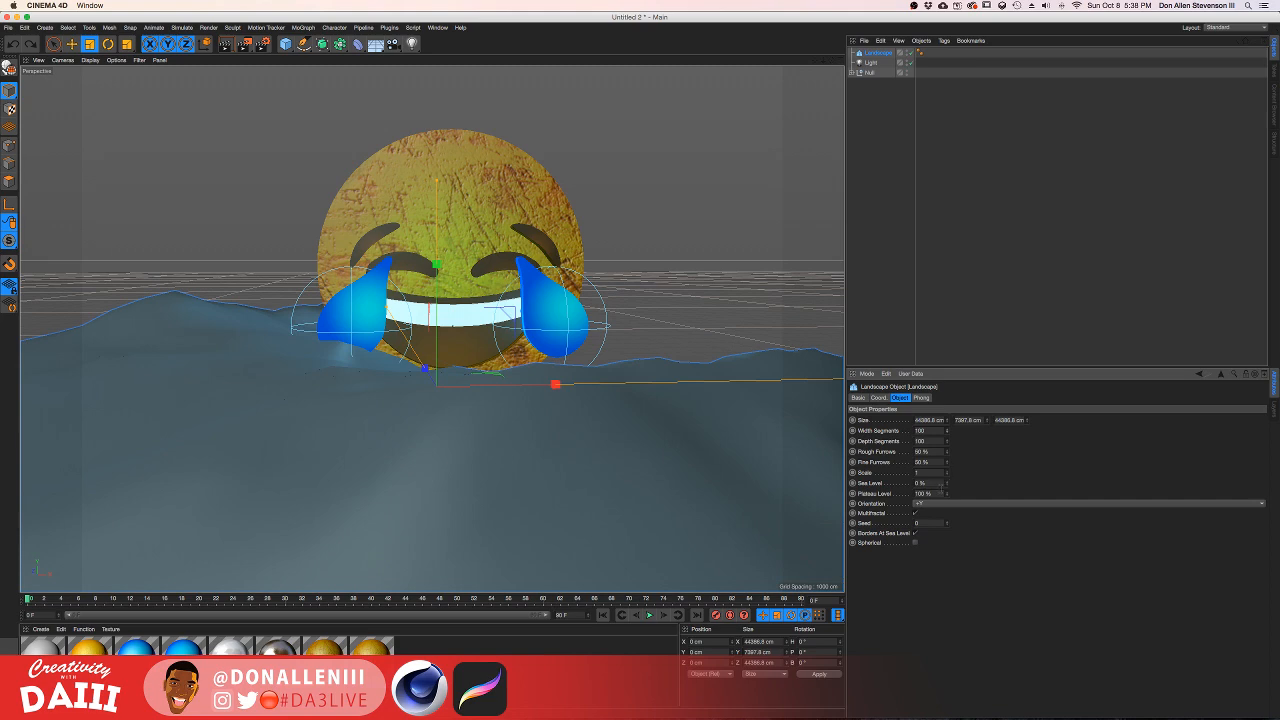
{"action": "left_click_drag", "start_coordinate": [948, 484], "coordinate": [948, 456]}
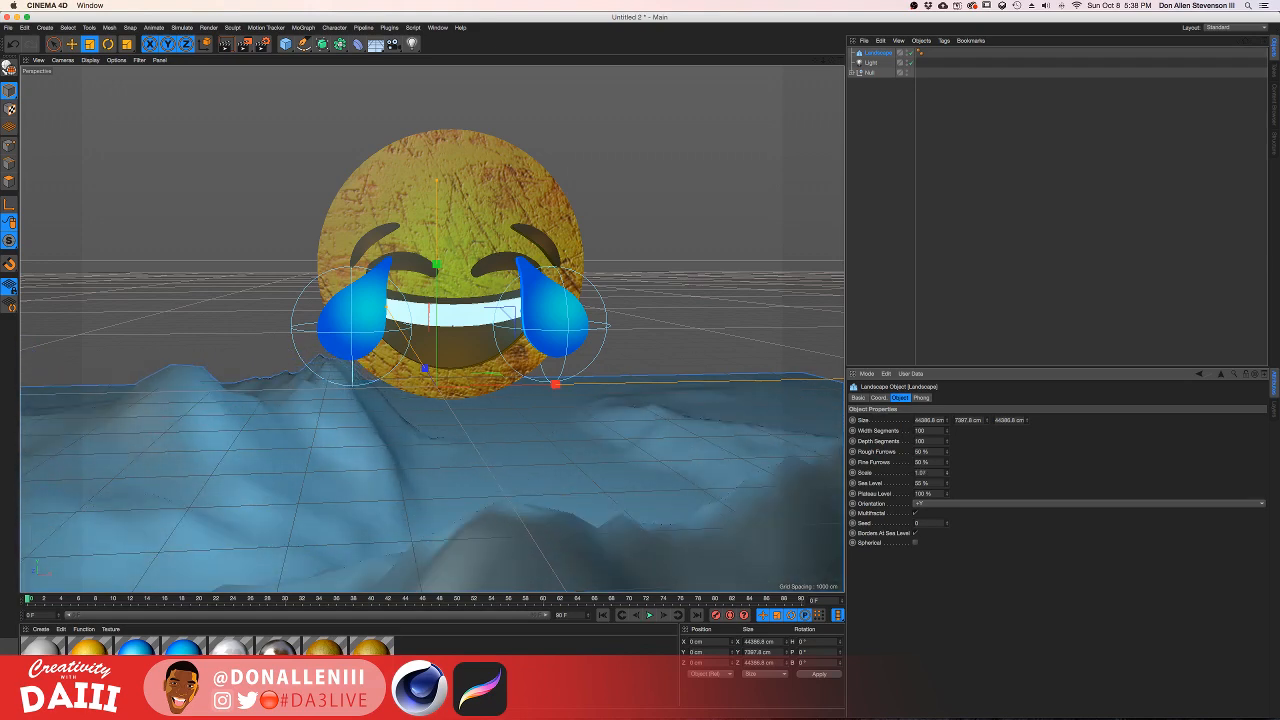
Step: Raise the landscape closer to the bottom of the emoji and rotate its heading to about 200°
{"action": "left_click_drag", "start_coordinate": [732, 480], "coordinate": [576, 401], "text": "alt"}
{"action": "key", "text": "e"}
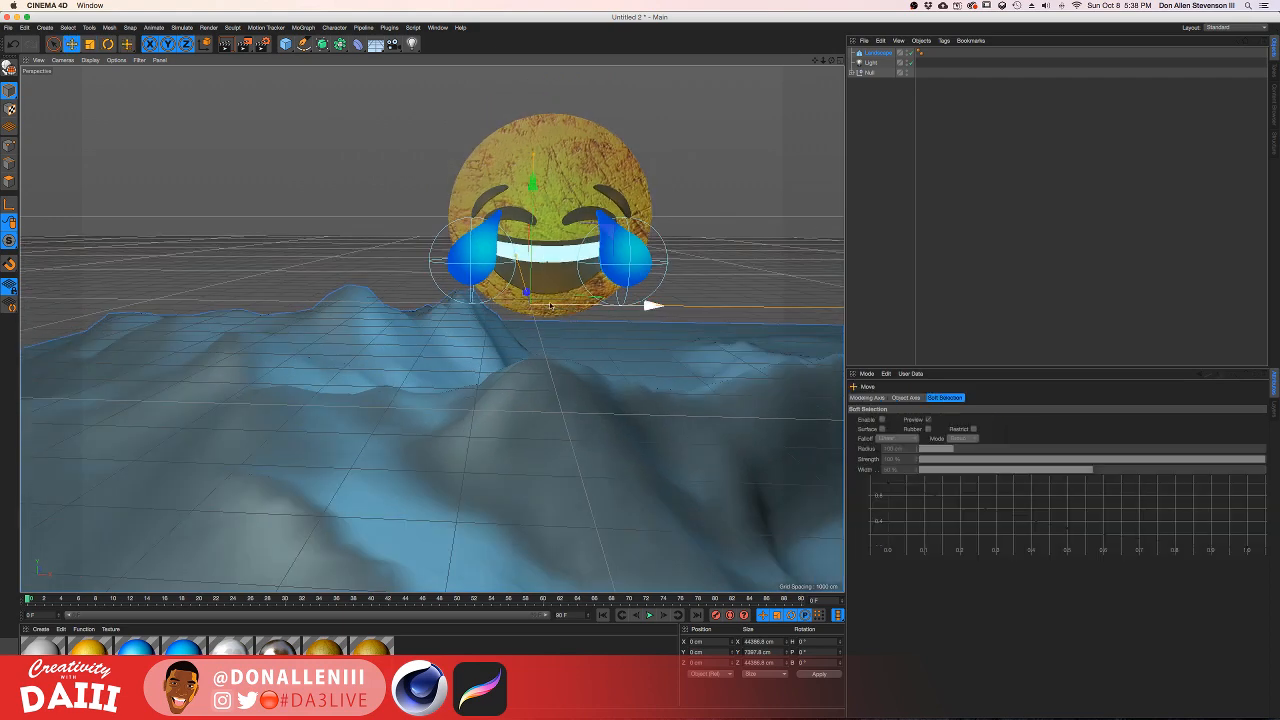
{"action": "left_click_drag", "start_coordinate": [533, 308], "coordinate": [647, 324], "text": "alt"}
{"action": "left_click_drag", "start_coordinate": [486, 298], "coordinate": [448, 282], "text": "alt"}
{"action": "left_click_drag", "start_coordinate": [540, 183], "coordinate": [566, 75]}
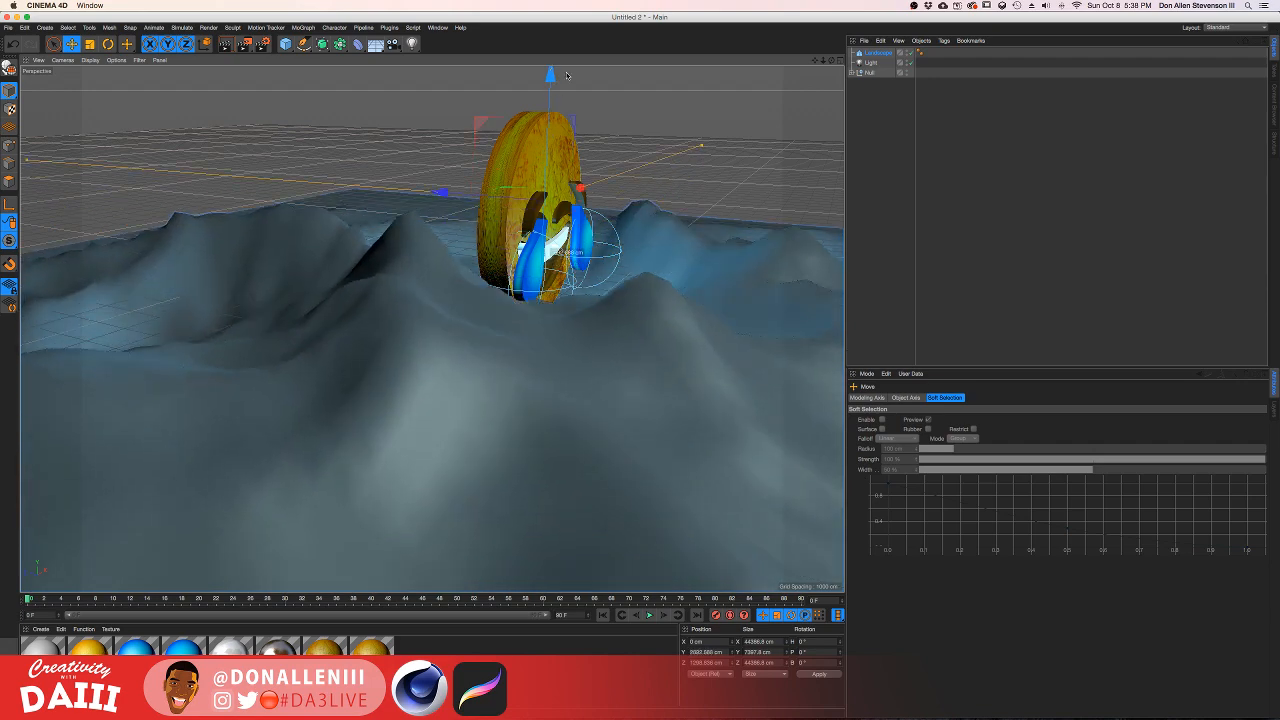
{"action": "left_click_drag", "start_coordinate": [563, 215], "coordinate": [771, 196]}
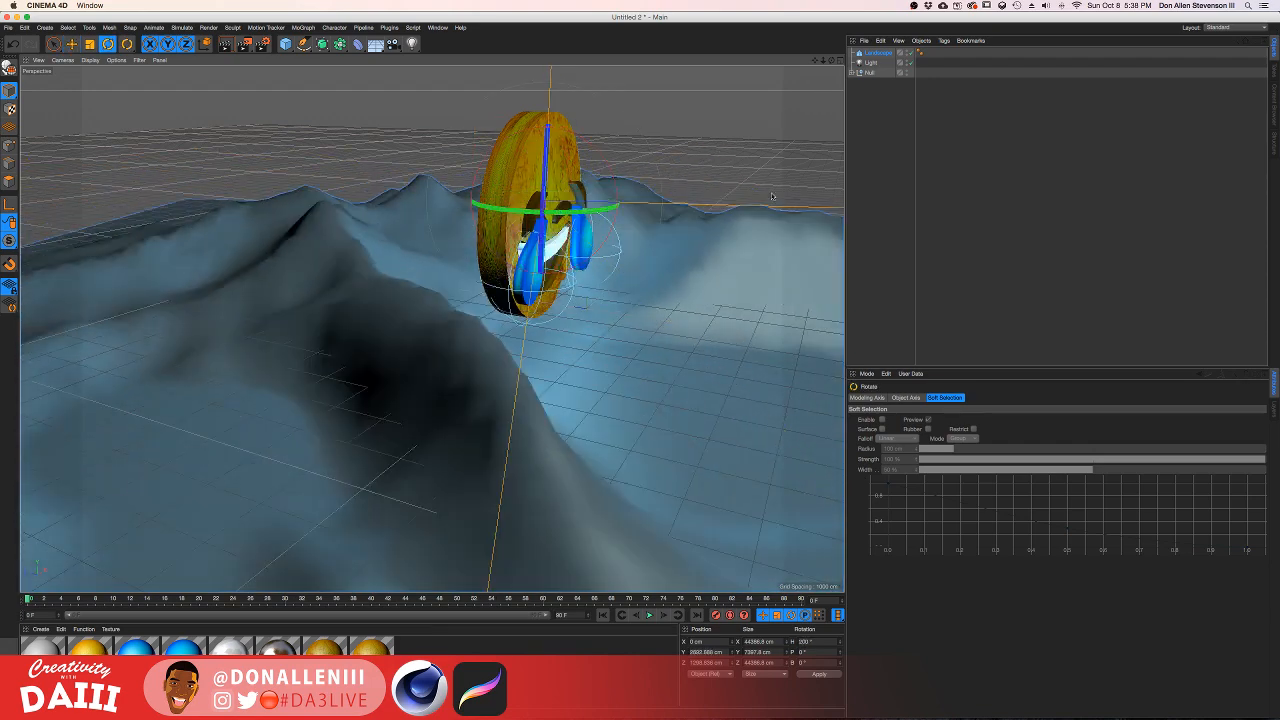
{"action": "left_click_drag", "start_coordinate": [726, 308], "coordinate": [490, 225], "text": "alt"}
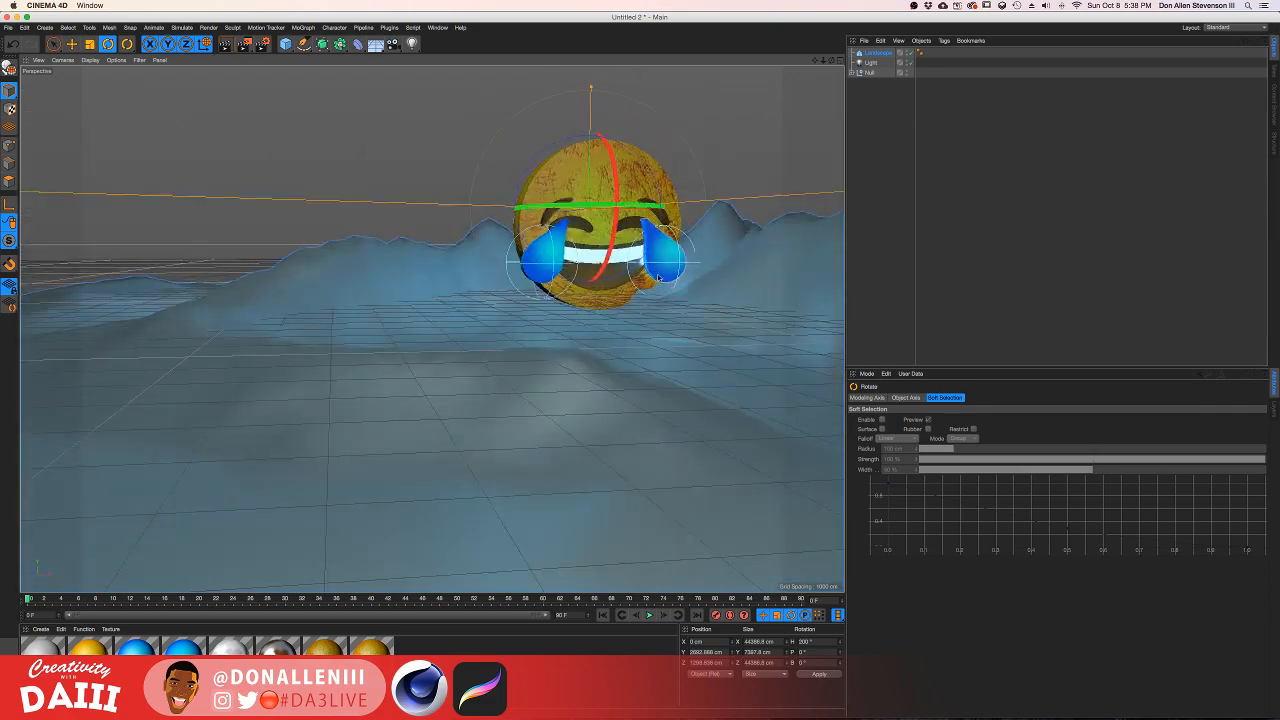
{"action": "left_click_drag", "start_coordinate": [432, 329], "coordinate": [549, 302], "text": "alt"}
{"action": "scroll", "coordinate": [569, 281], "scroll_direction": "up", "scroll_amount": 2}
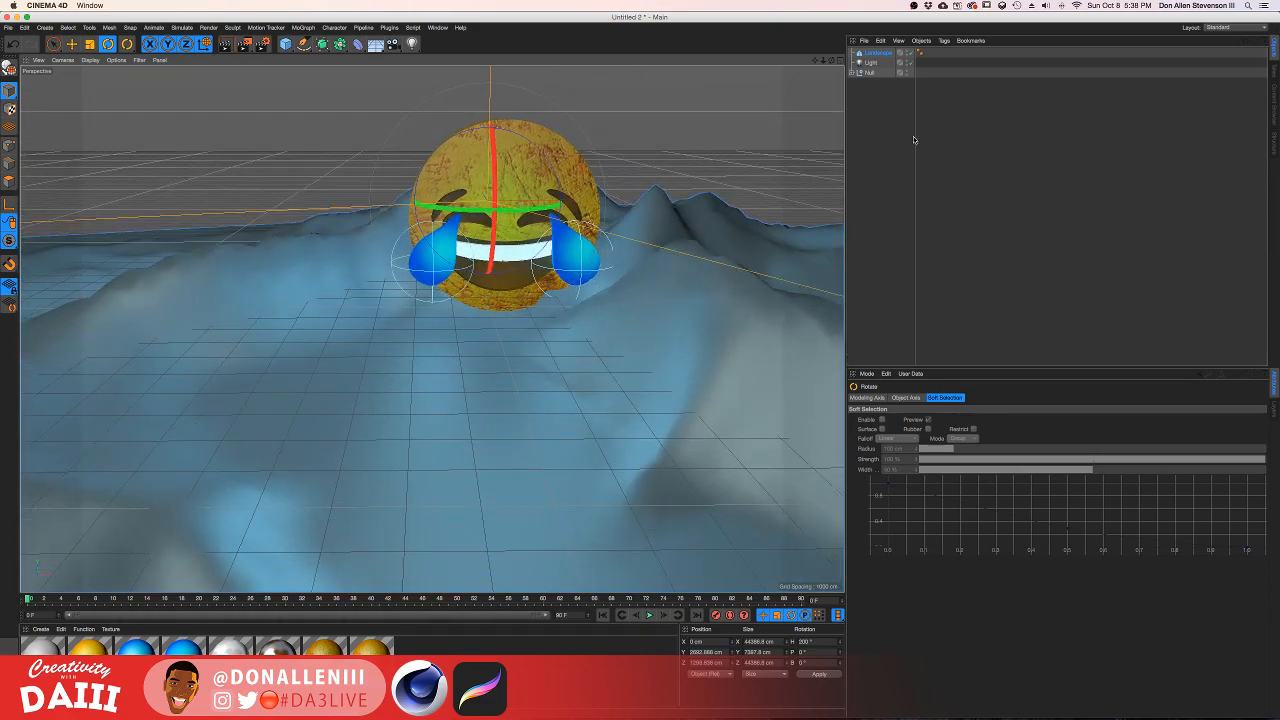
Step: Refine the landscape's mesh by raising its Width Segments to about 445 and its Depth Segments above 700
{"action": "left_click", "coordinate": [877, 53]}
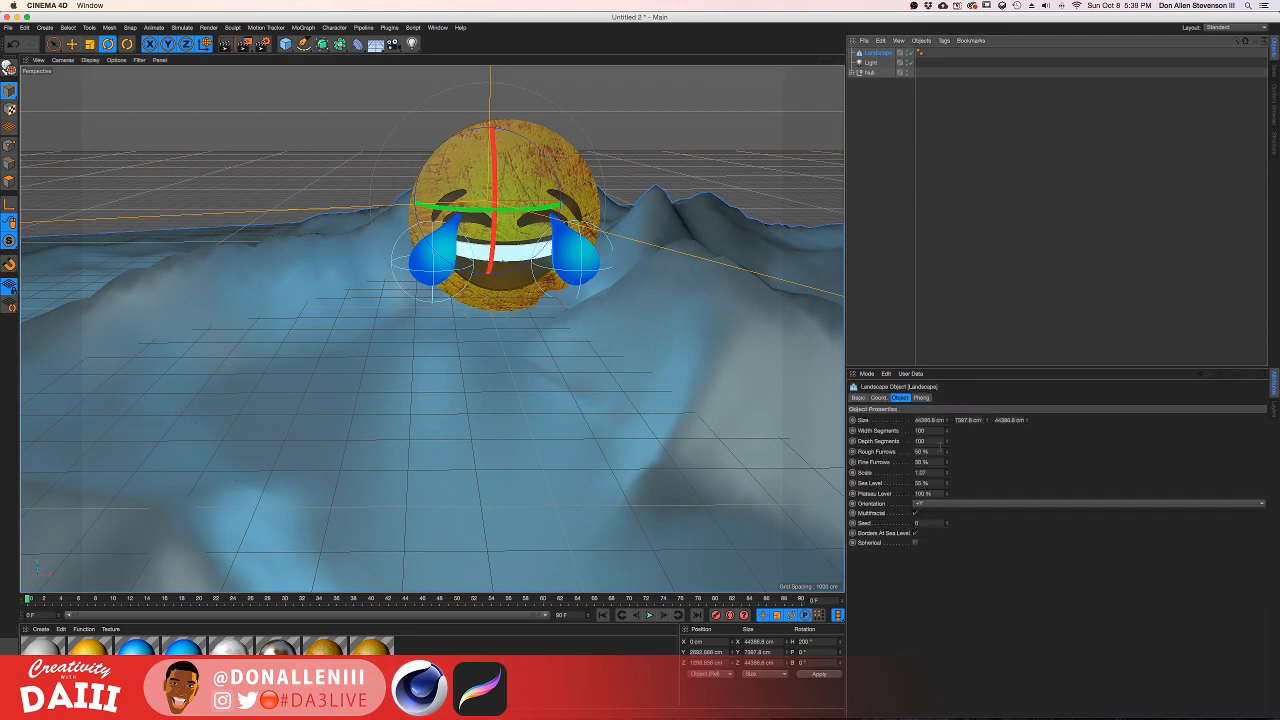
{"action": "left_click", "coordinate": [946, 433]}
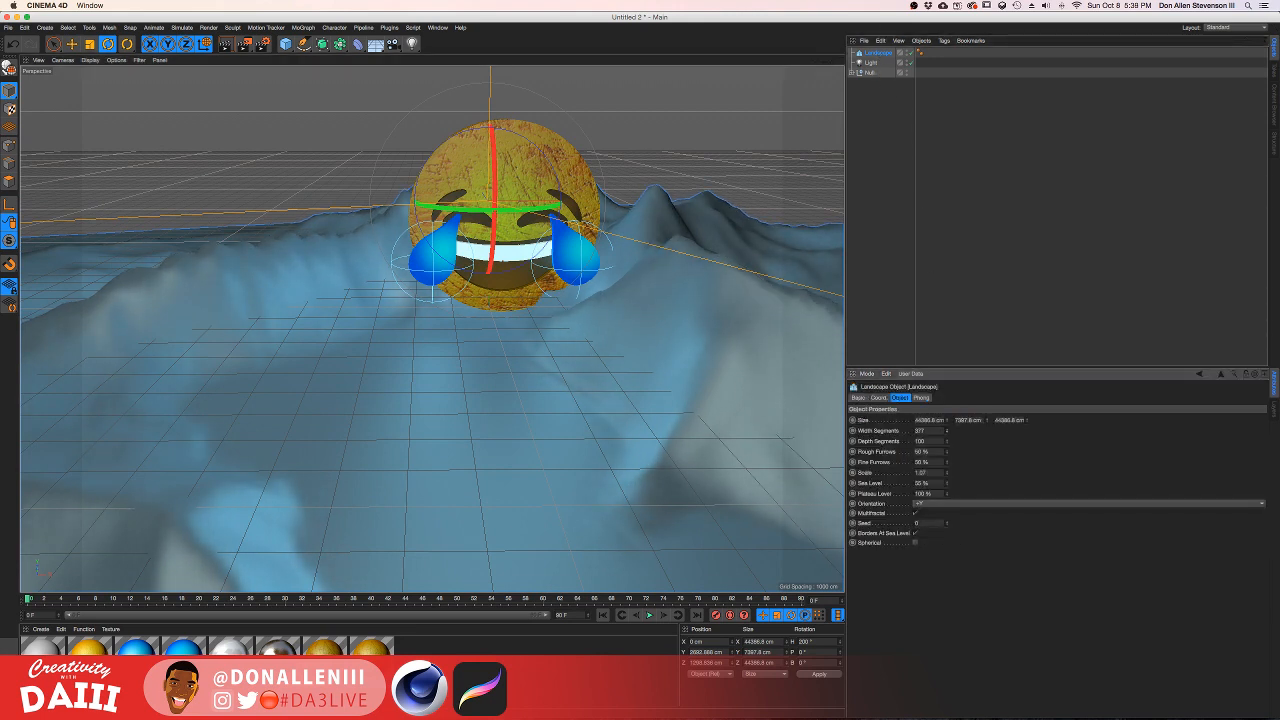
{"action": "left_click_drag", "start_coordinate": [946, 441], "coordinate": [946, 410]}
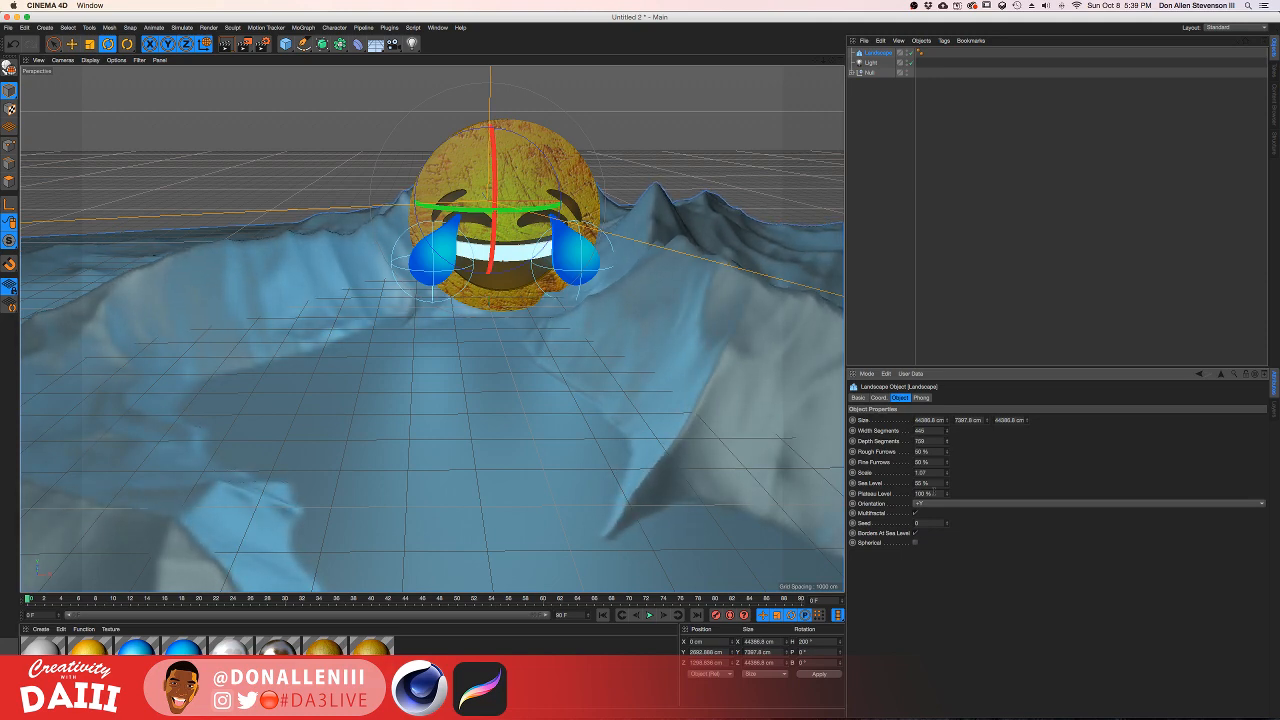
{"action": "left_click_drag", "start_coordinate": [600, 340], "coordinate": [645, 260], "text": "alt"}
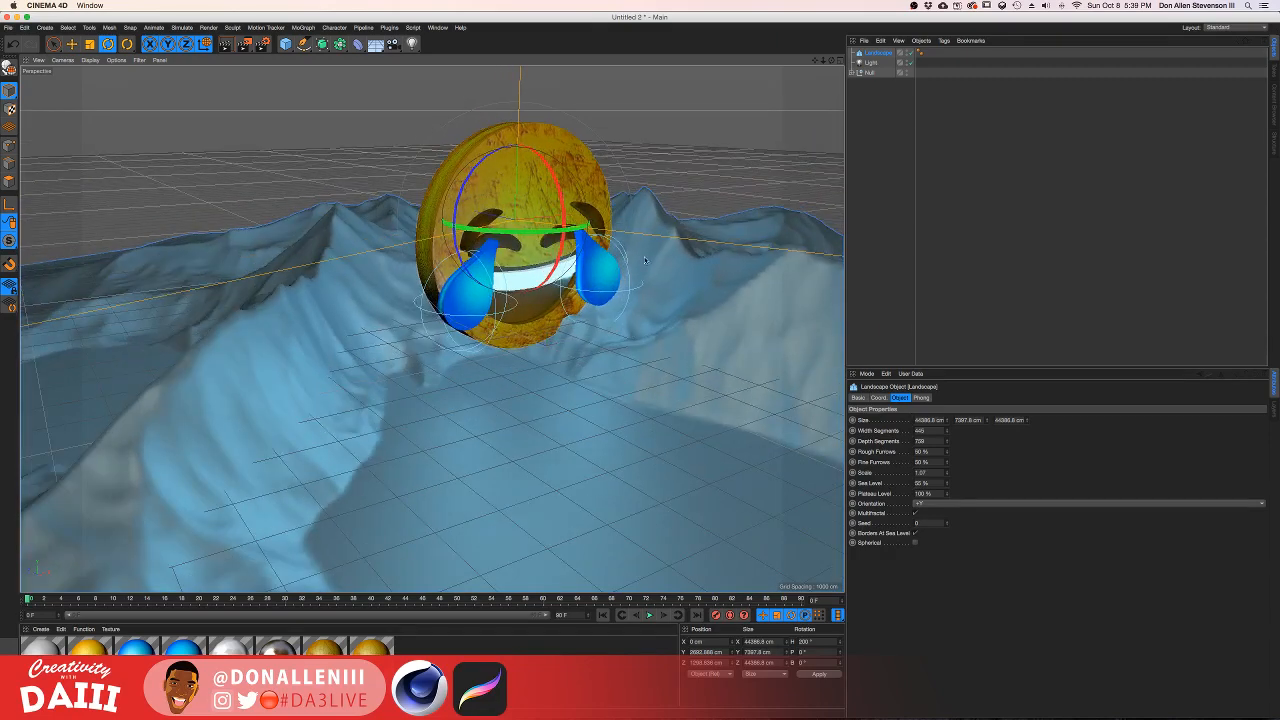
Step: Try rotations of the emoji's null, undo the unwanted ones, and tilt it sideways to a bank of about -40°
{"action": "left_click", "coordinate": [868, 72]}
{"action": "left_click_drag", "start_coordinate": [516, 298], "coordinate": [517, 207]}
{"action": "key", "text": "super+z"}
{"action": "mouse_move", "coordinate": [565, 255]}
{"action": "left_mouse_down"}
{"action": "mouse_move", "coordinate": [598, 305]}
{"action": "mouse_move", "coordinate": [560, 268]}
{"action": "left_mouse_up"}
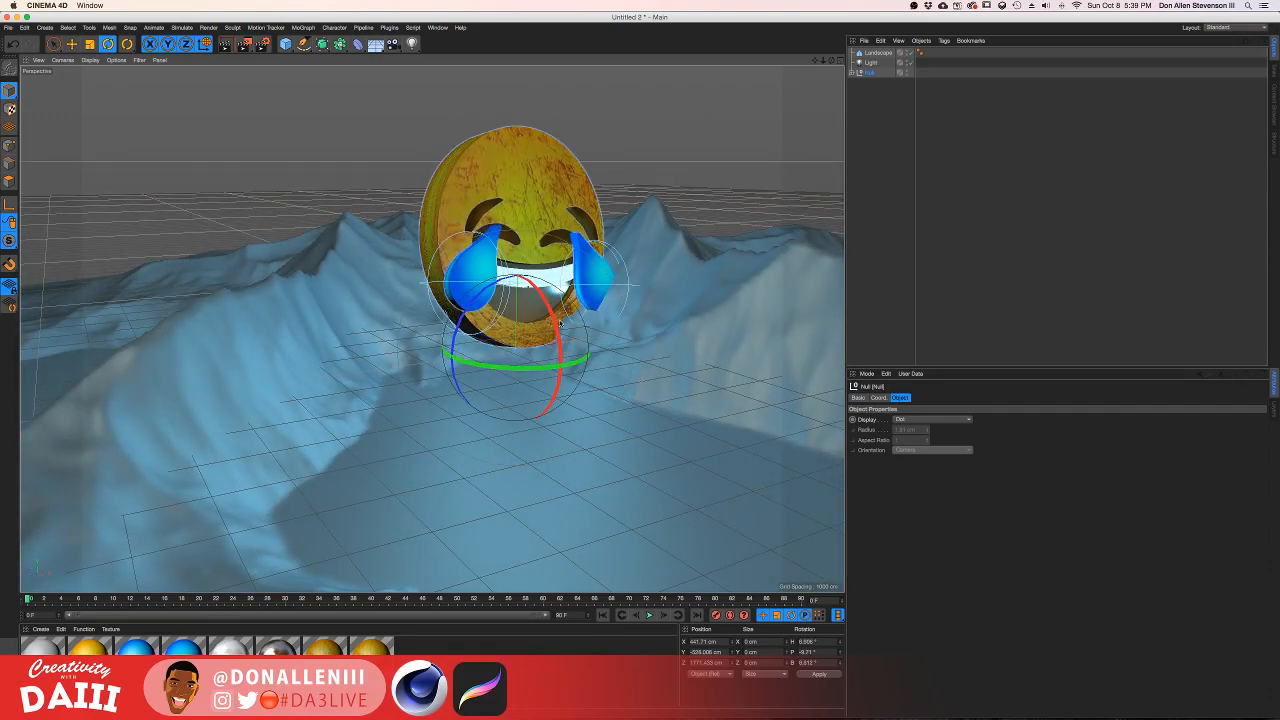
{"action": "key", "text": "super+z"}
{"action": "left_click_drag", "start_coordinate": [564, 366], "coordinate": [325, 352]}
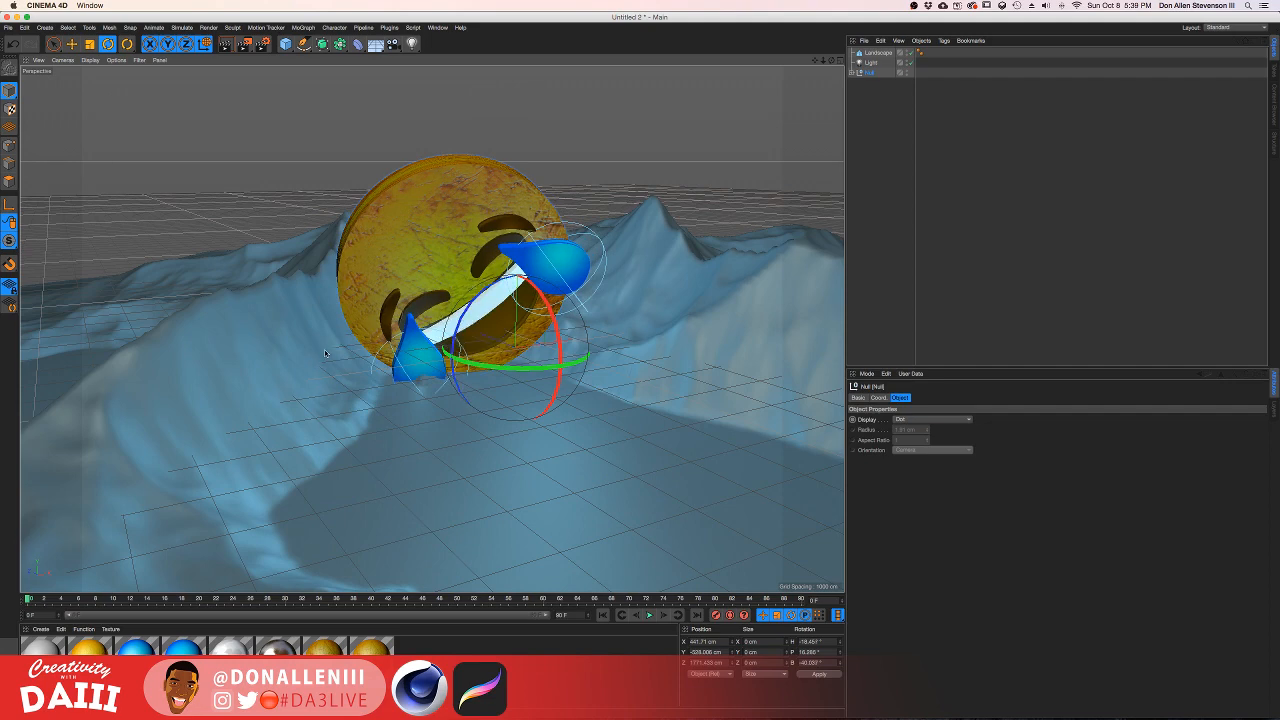
{"action": "left_click_drag", "start_coordinate": [480, 333], "coordinate": [457, 321], "text": "alt"}
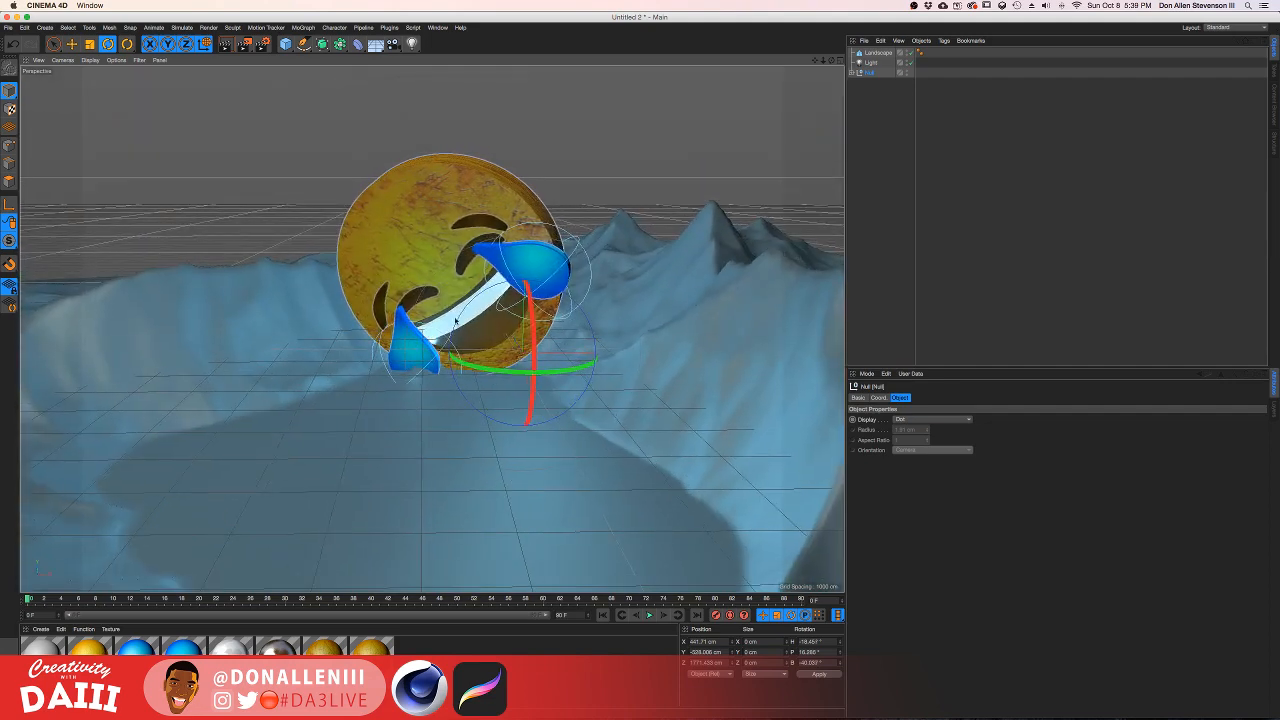
Step: Rotate the landscape slightly further and shift it horizontally to about X -441 cm beneath the tilted emoji
{"action": "left_click", "coordinate": [872, 52]}
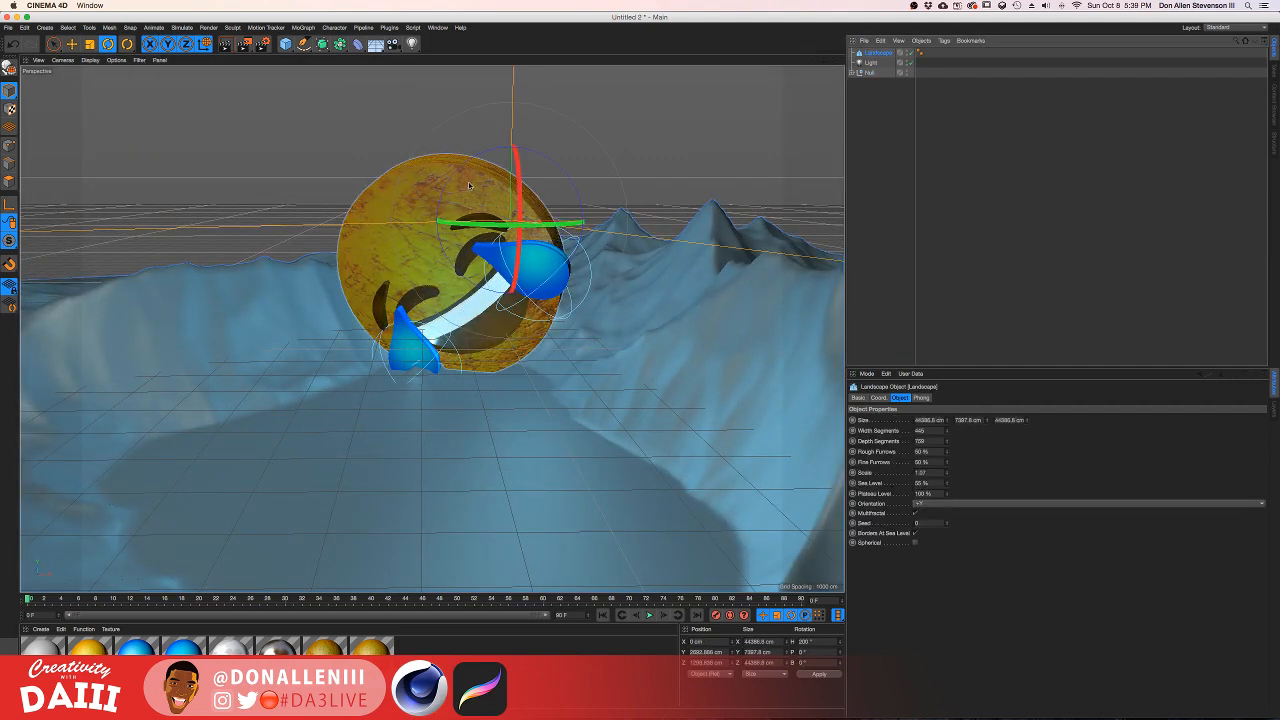
{"action": "key", "text": "e"}
{"action": "left_click_drag", "start_coordinate": [588, 240], "coordinate": [547, 254]}
{"action": "mouse_move", "coordinate": [460, 233]}
{"action": "left_mouse_down"}
{"action": "mouse_move", "coordinate": [627, 243]}
{"action": "mouse_move", "coordinate": [465, 252]}
{"action": "left_mouse_up"}
{"action": "key", "text": "e"}
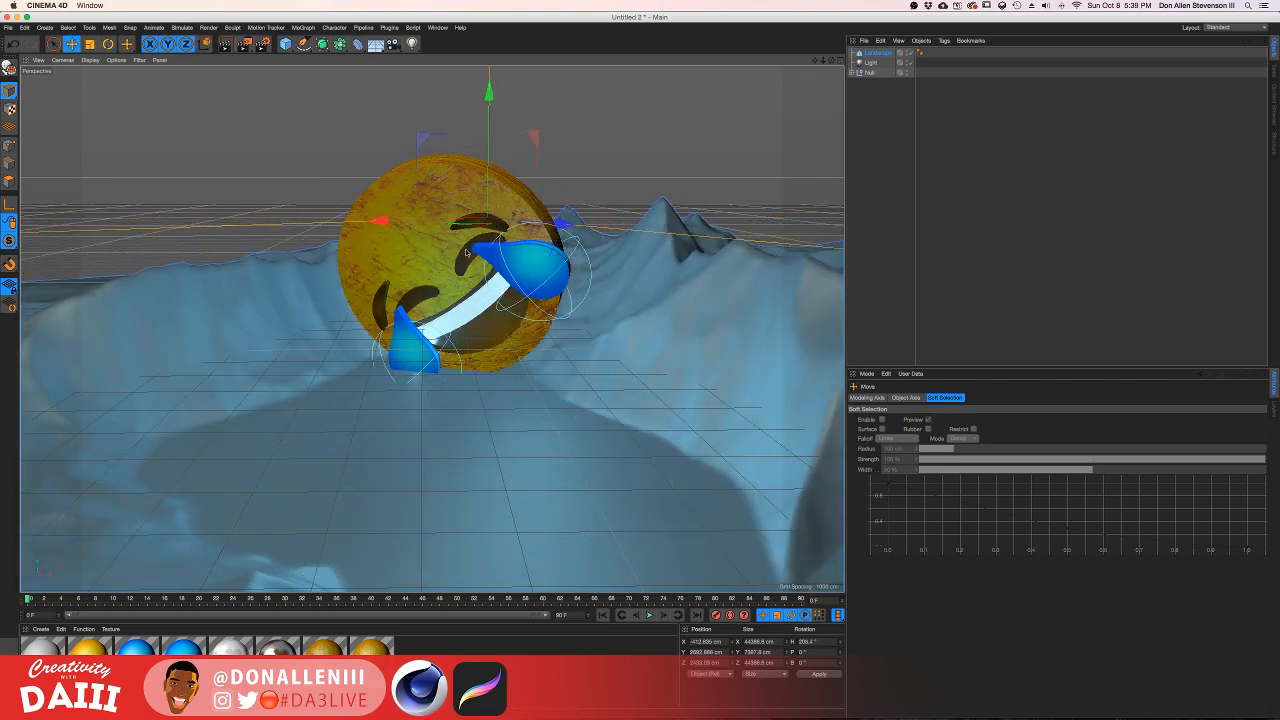
{"action": "left_click_drag", "start_coordinate": [562, 222], "coordinate": [559, 232]}
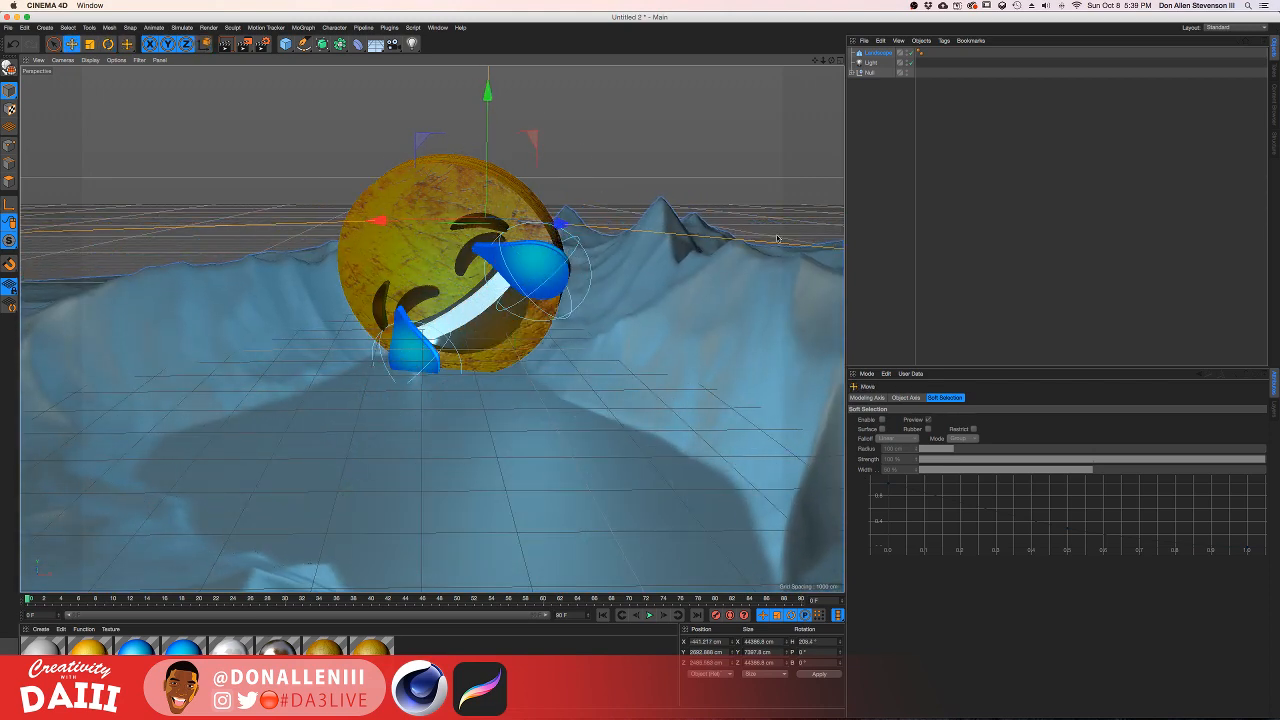
Step: Change the landscape's Seed for a different mountain layout and rotate its heading to about 127°
{"action": "left_click", "coordinate": [878, 52]}
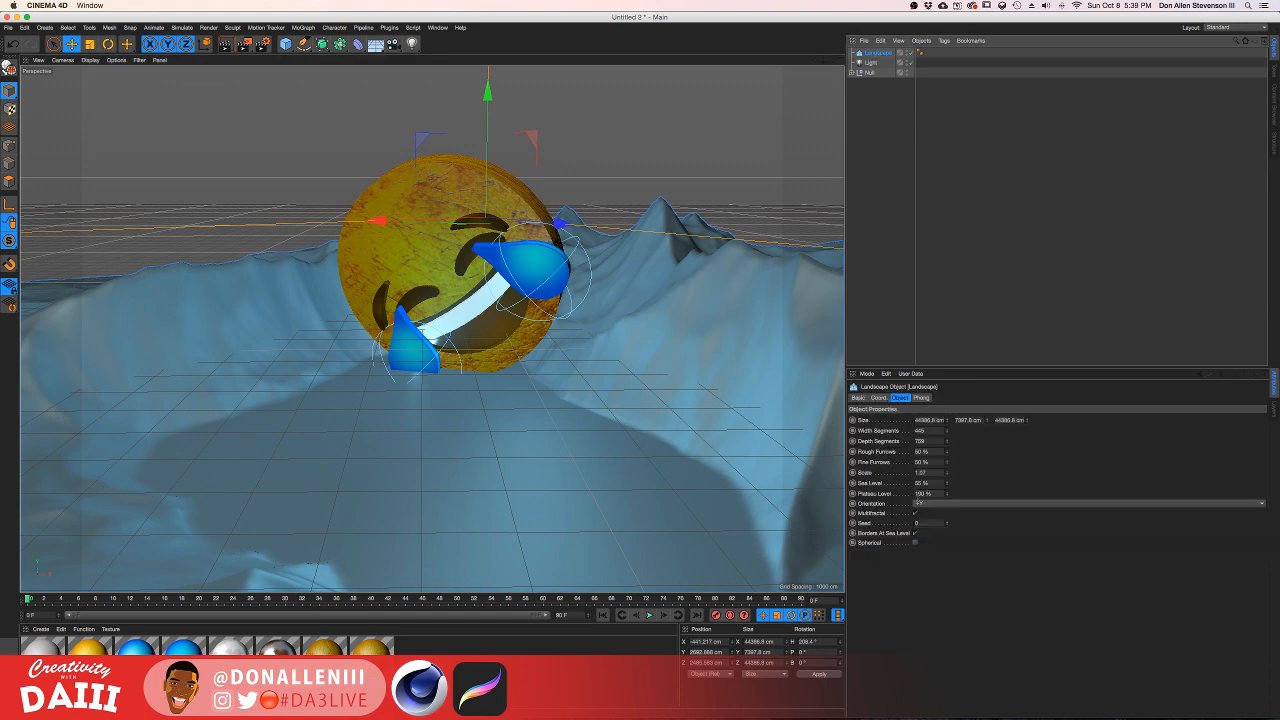
{"action": "left_click_drag", "start_coordinate": [946, 522], "coordinate": [994, 506]}
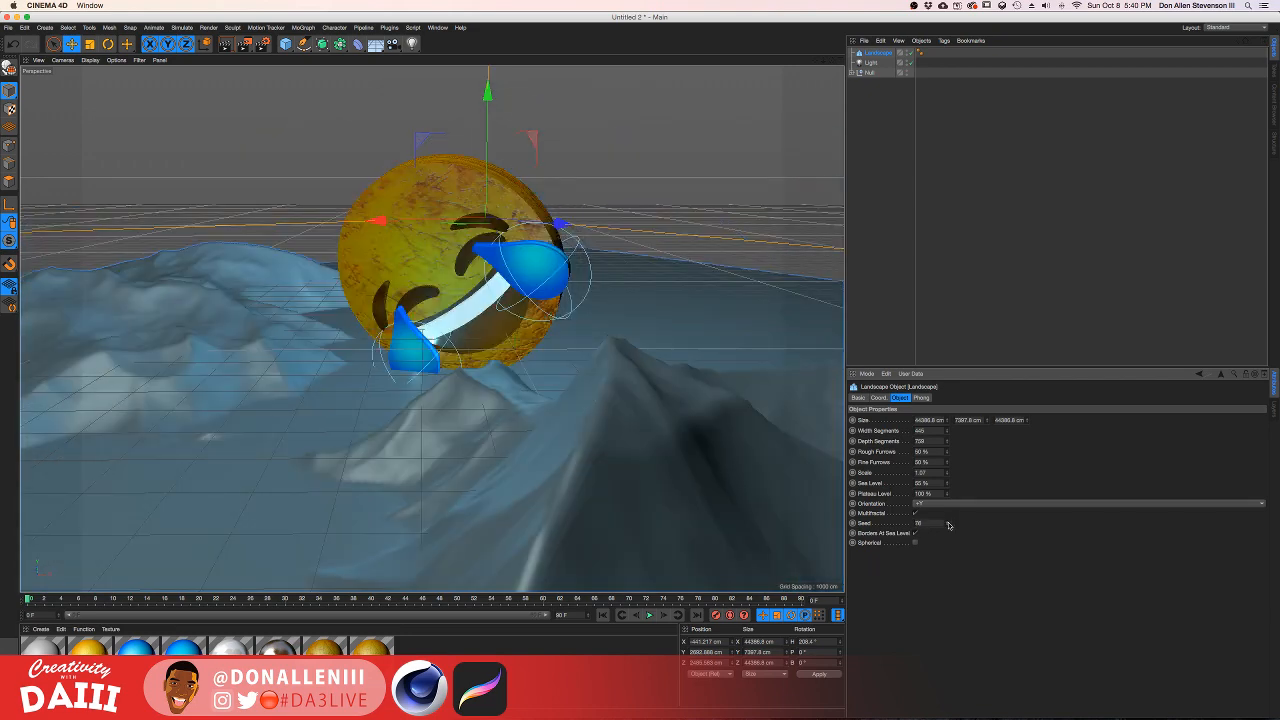
{"action": "left_click", "coordinate": [947, 525]}
{"action": "left_click", "coordinate": [947, 524]}
{"action": "key", "text": "r"}
{"action": "left_click_drag", "start_coordinate": [444, 220], "coordinate": [353, 254]}
{"action": "middle_click_drag", "start_coordinate": [354, 254], "coordinate": [345, 224], "text": "alt"}
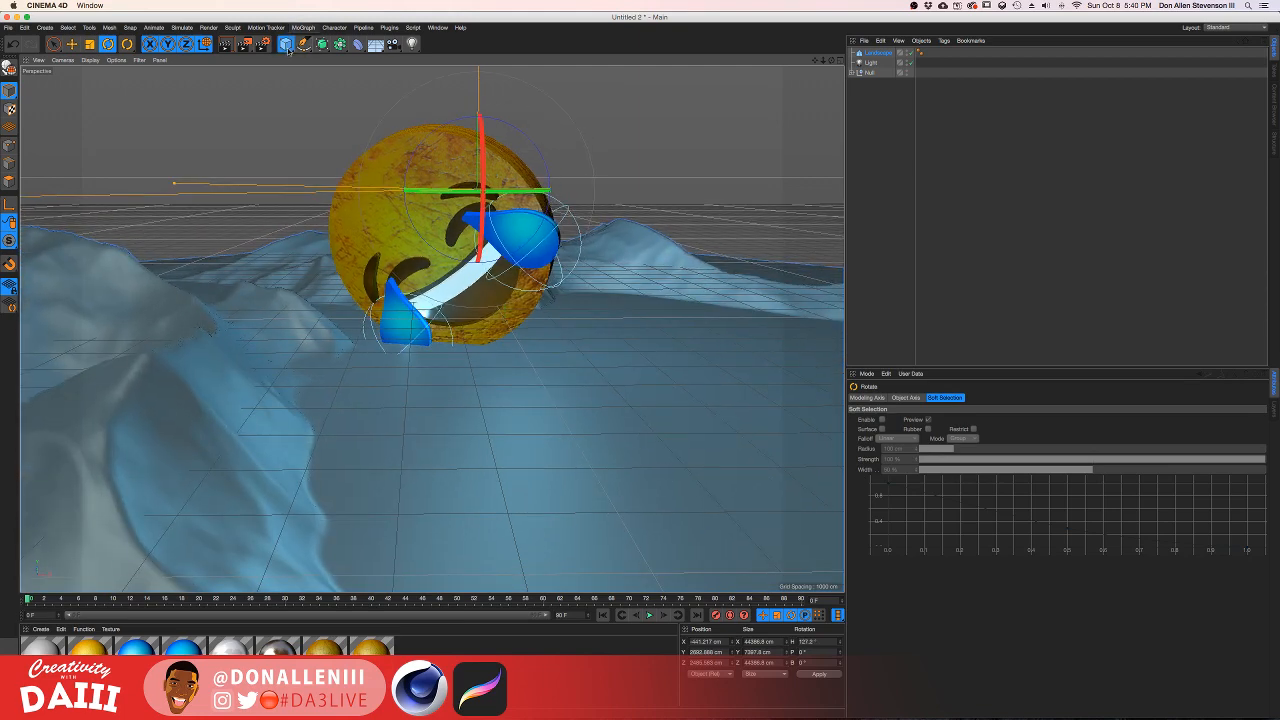
Step: Add a Plane, scale it uniformly to about 42,500 cm wide, and lower it to about Y -749 cm as a flat ground
{"action": "left_click_drag", "start_coordinate": [288, 48], "coordinate": [314, 60]}
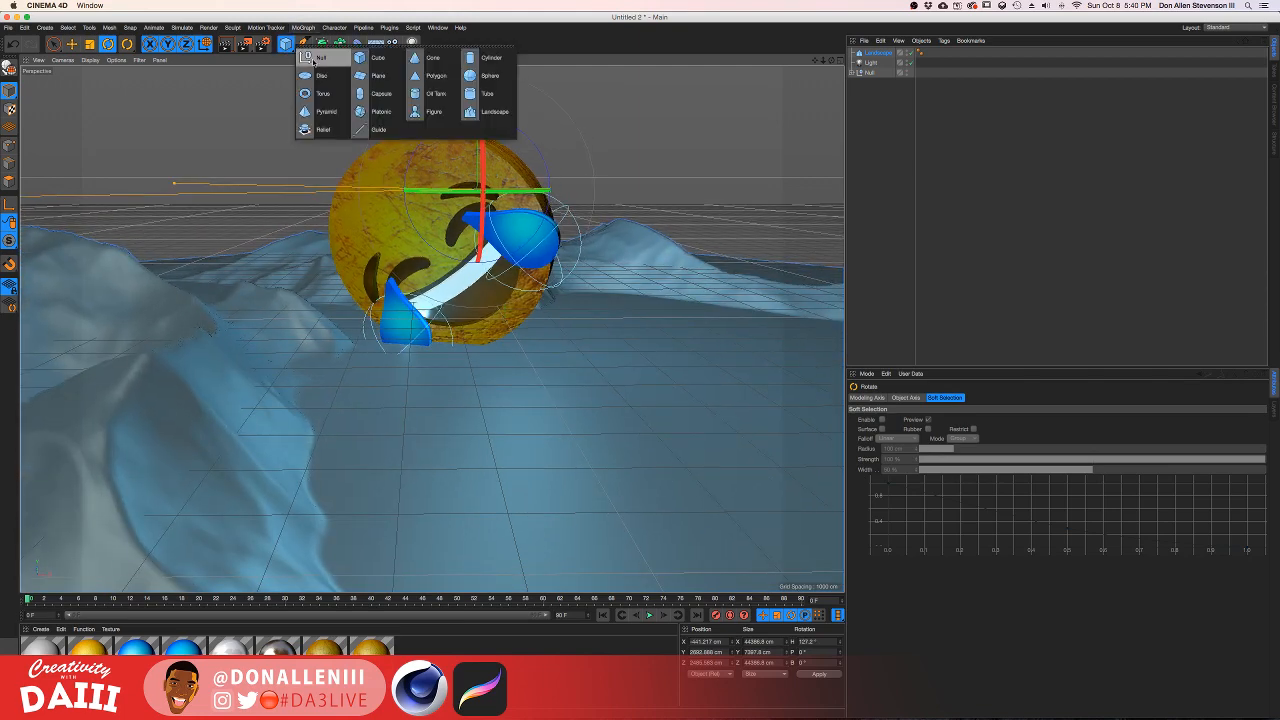
{"action": "left_click", "coordinate": [377, 74]}
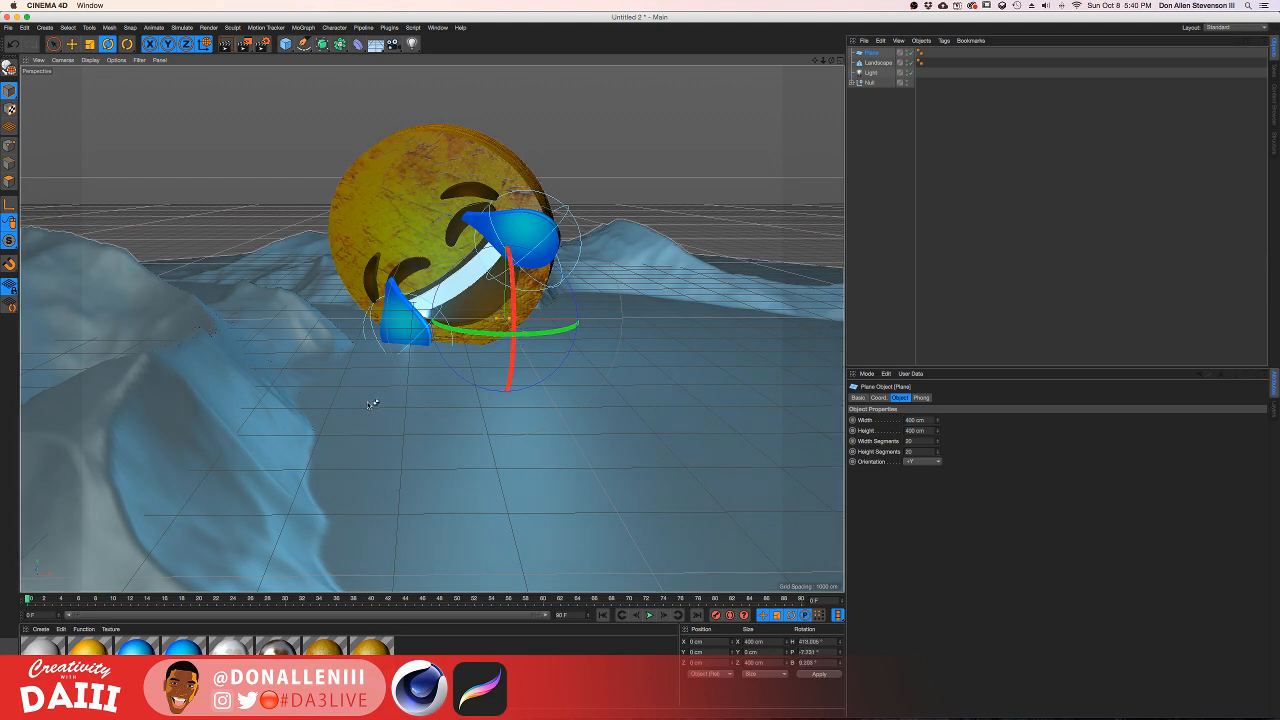
{"action": "key", "text": "t"}
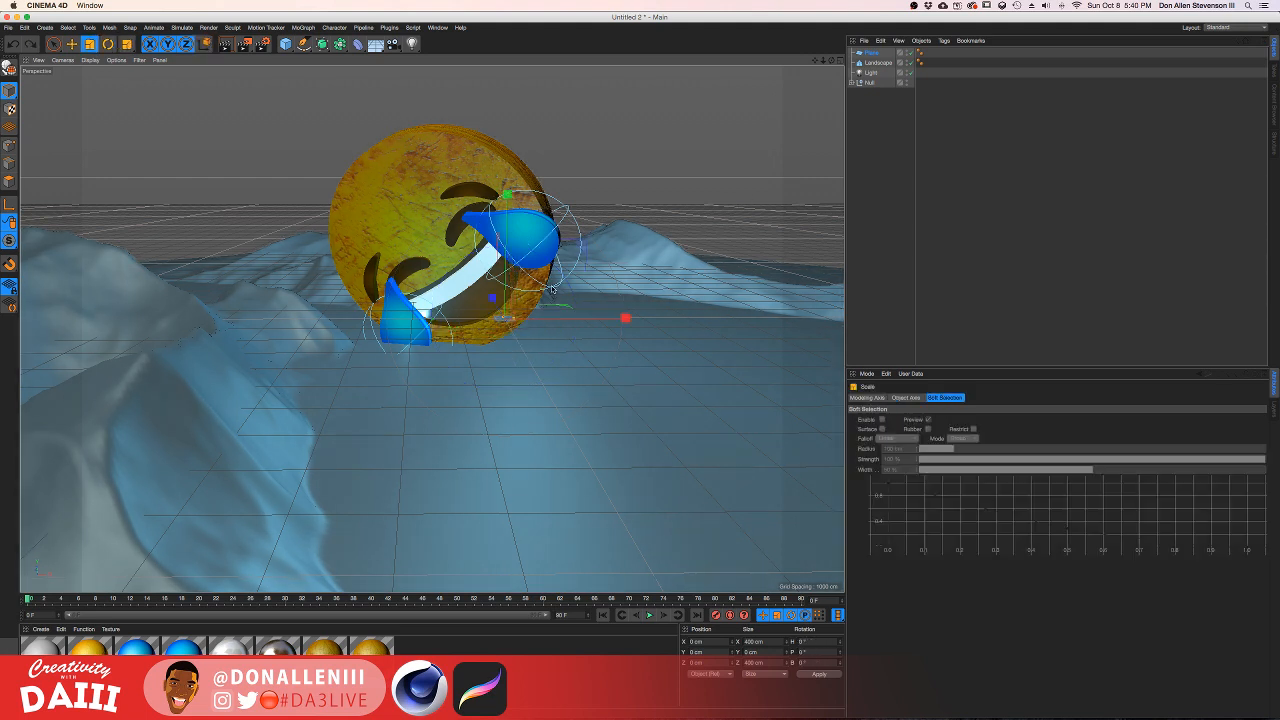
{"action": "left_click_drag", "start_coordinate": [503, 308], "coordinate": [520, 308]}
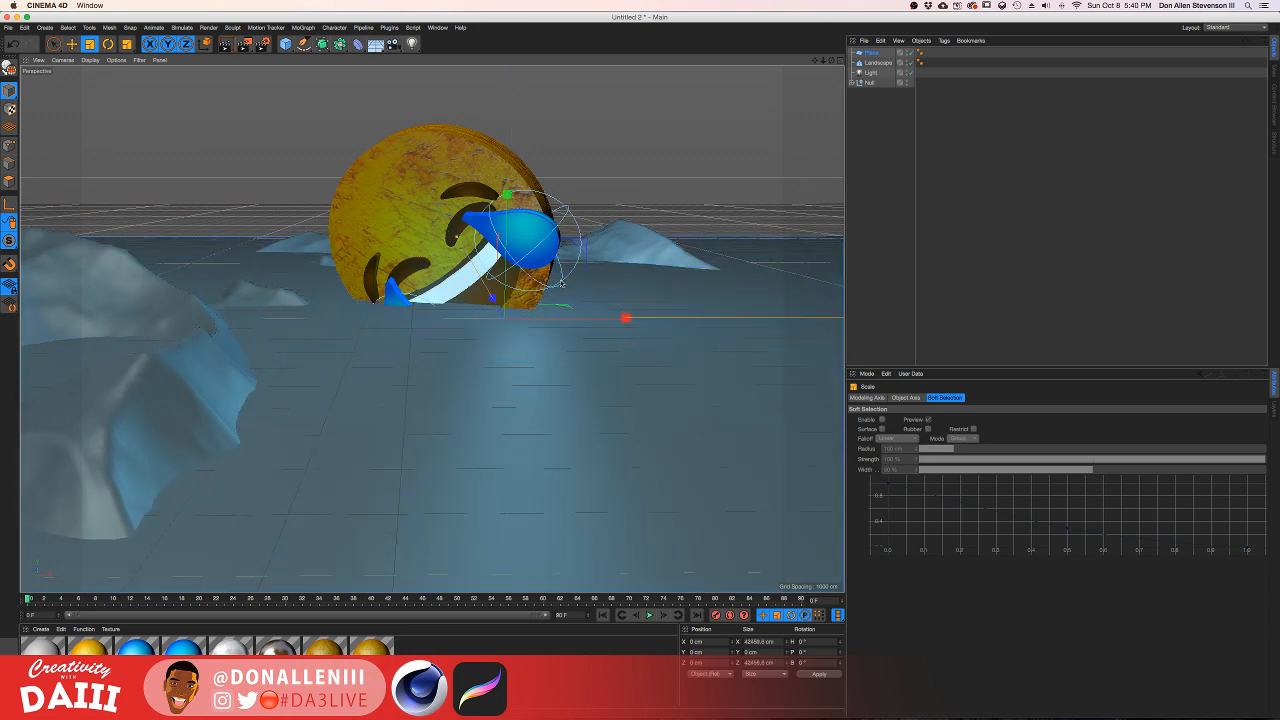
{"action": "left_click_drag", "start_coordinate": [507, 195], "coordinate": [513, 282]}
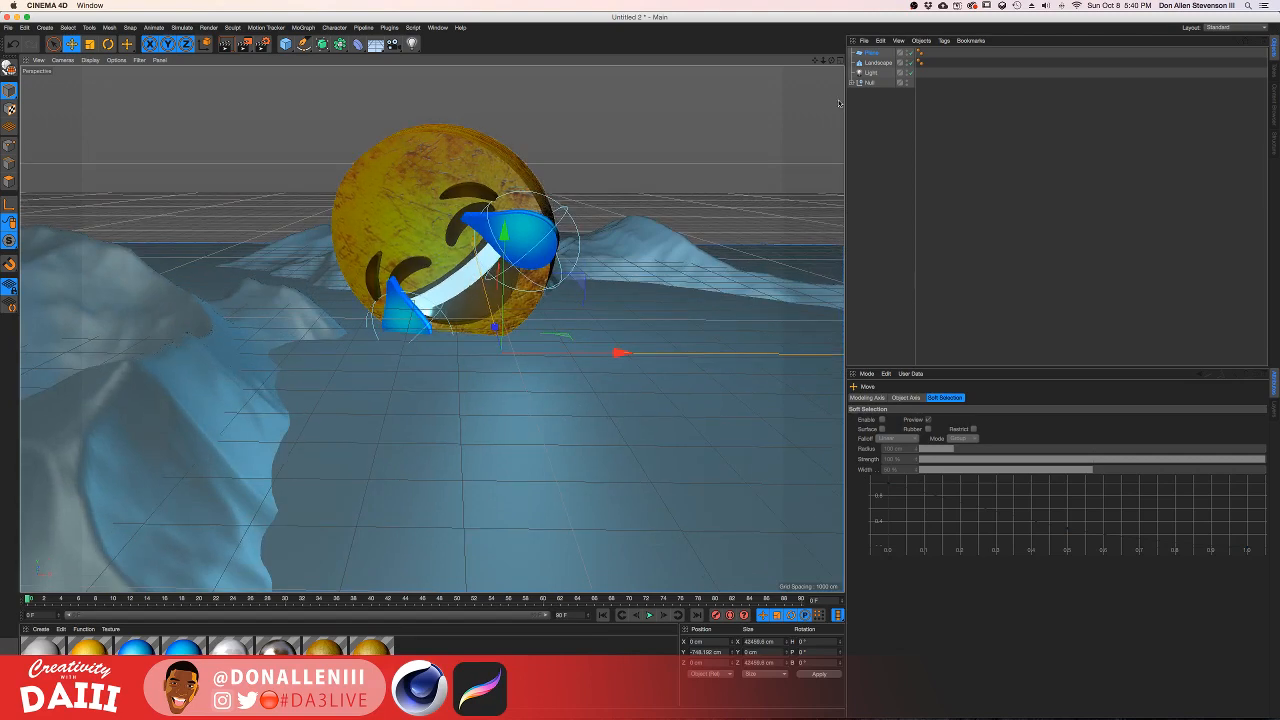
Step: Rotate the emoji's null to a heading of about 19°, a pitch of about -18° and a bank of about -30°
{"action": "left_click", "coordinate": [868, 83]}
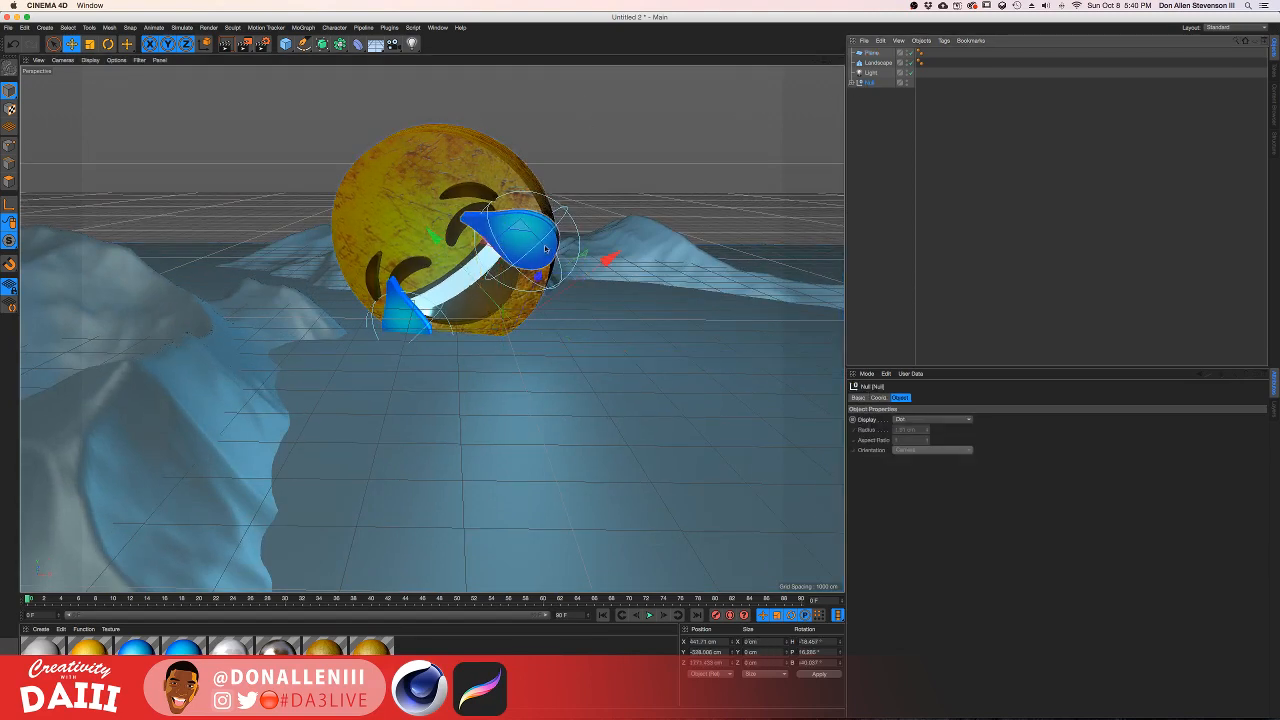
{"action": "key", "text": "r"}
{"action": "left_click_drag", "start_coordinate": [552, 252], "coordinate": [605, 218]}
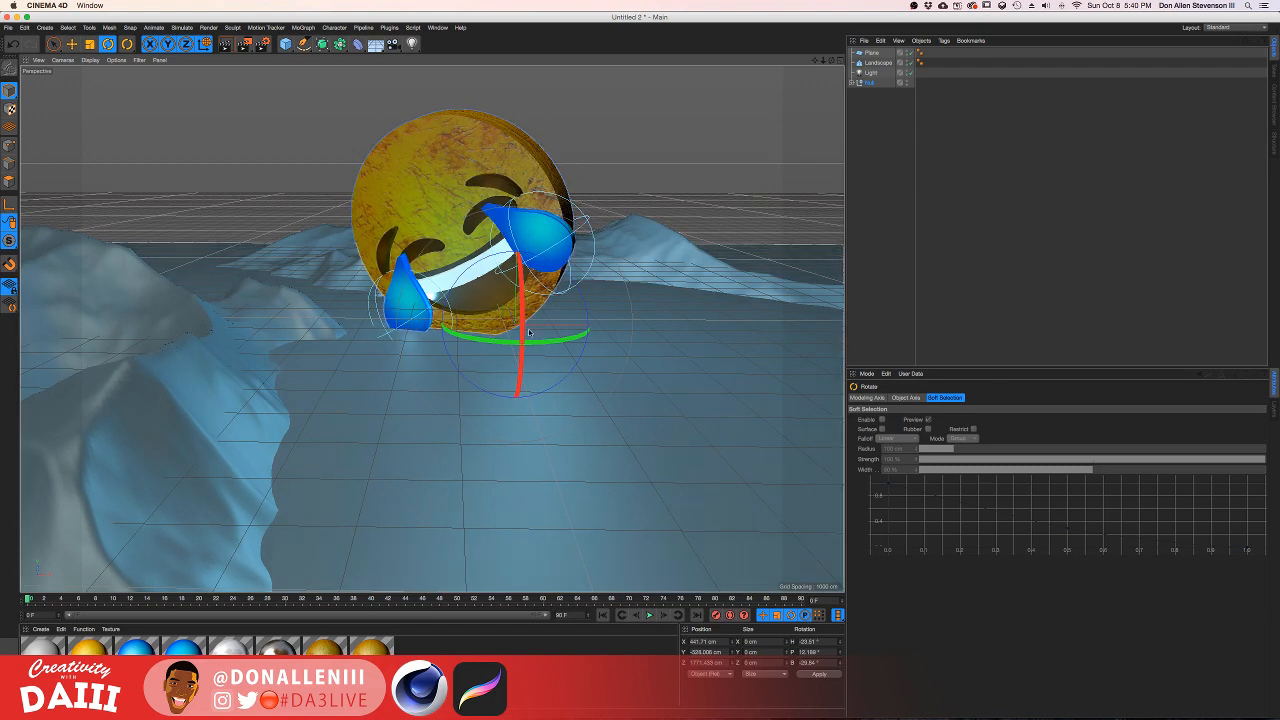
{"action": "left_click_drag", "start_coordinate": [529, 332], "coordinate": [522, 291]}
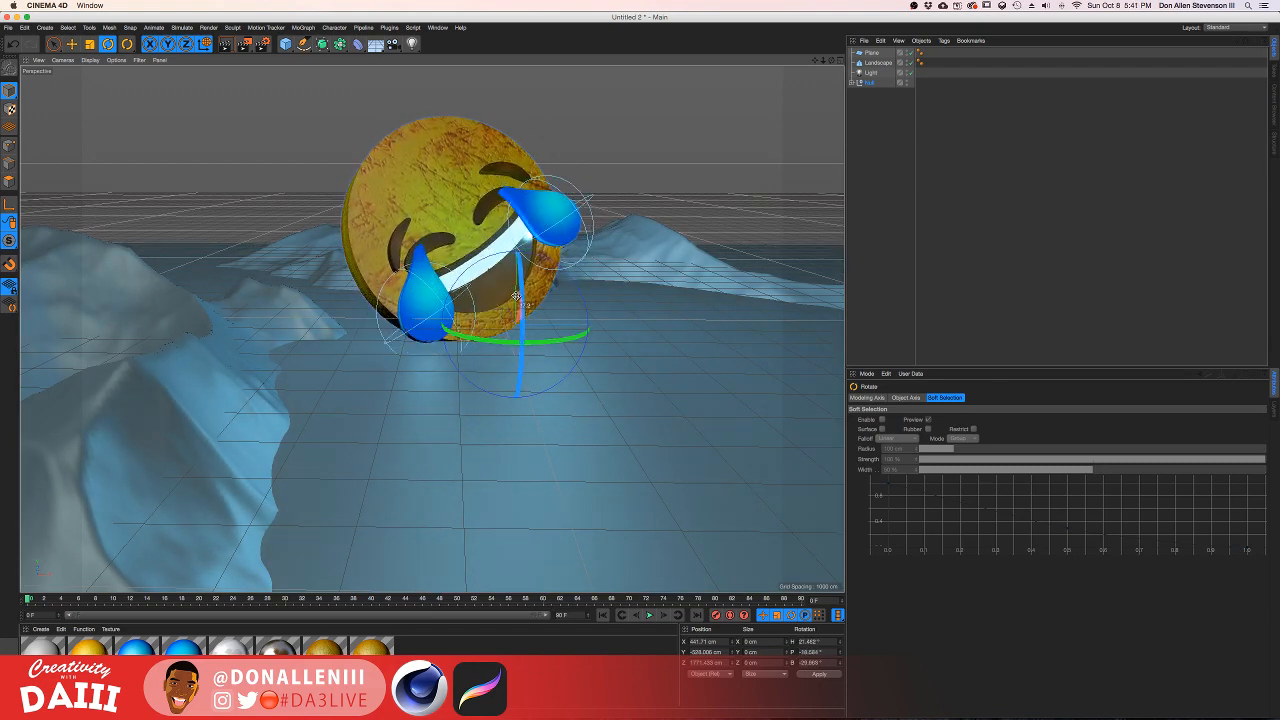
{"action": "left_click_drag", "start_coordinate": [498, 343], "coordinate": [471, 349]}
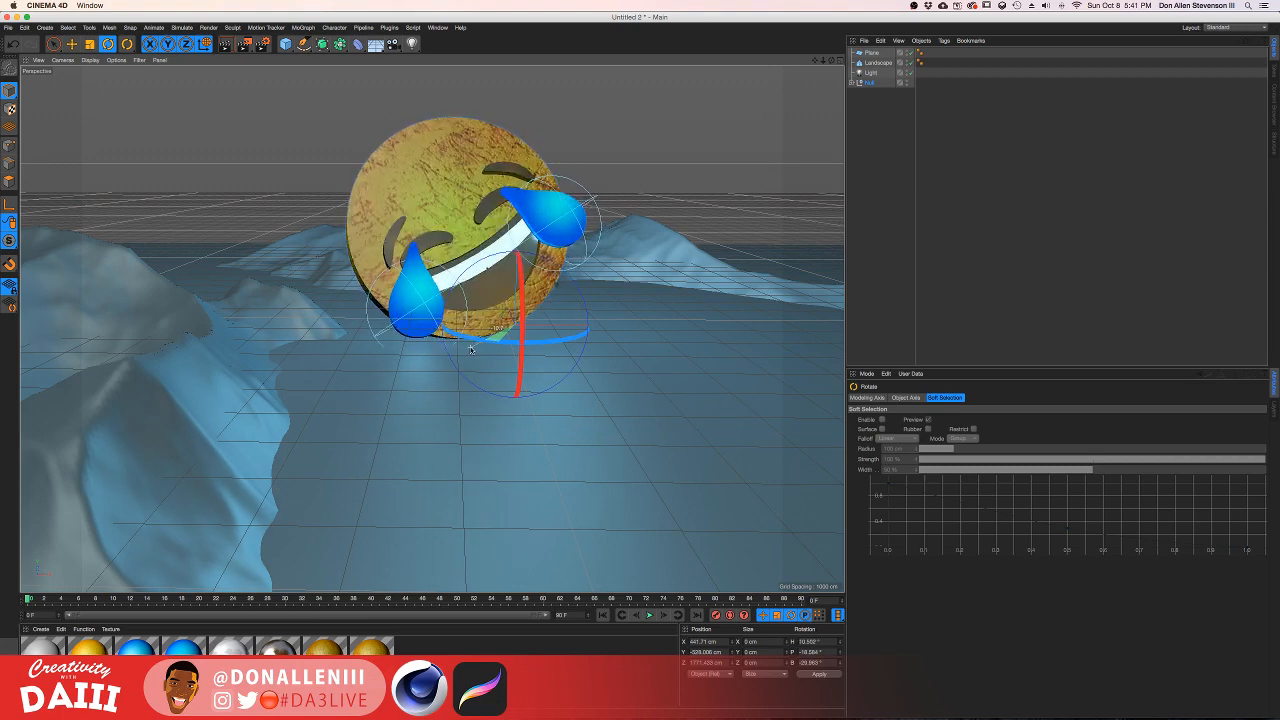
Step: Raise the plane and the landscape together until the emoji's lower edge sinks into the ground
{"action": "left_click", "coordinate": [872, 53]}
{"action": "key", "text": "e"}
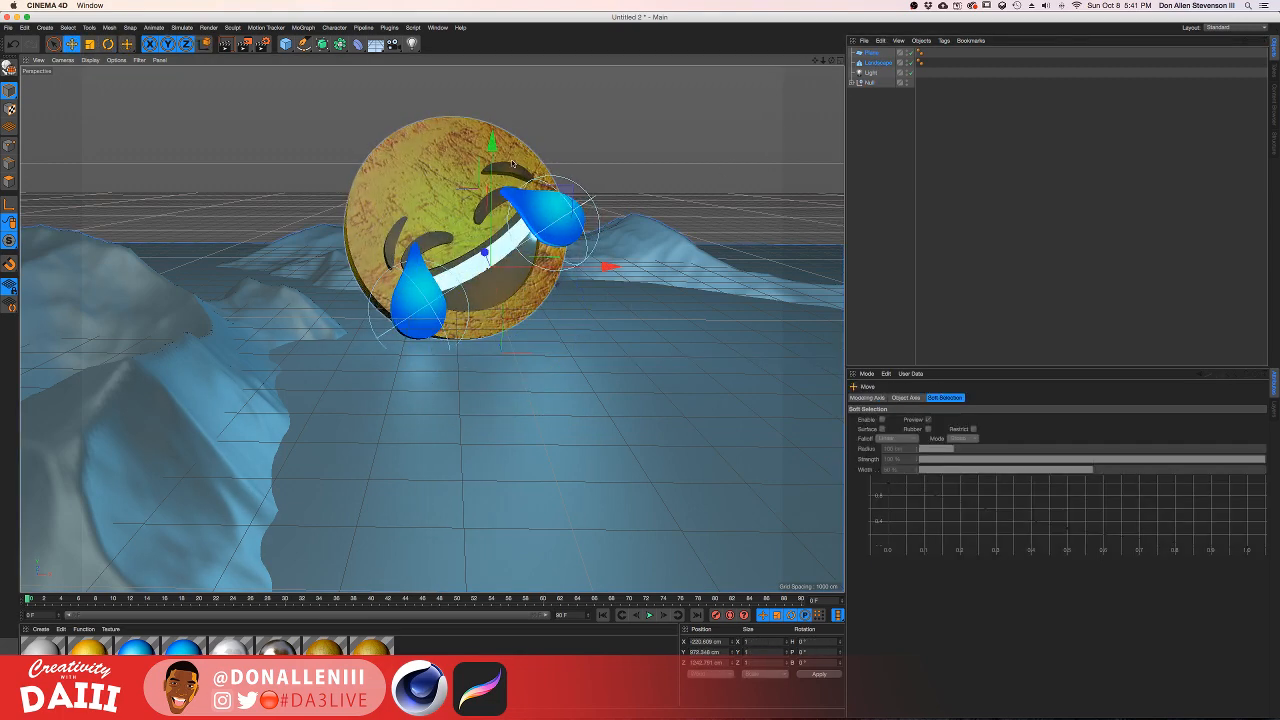
{"action": "left_click_drag", "start_coordinate": [500, 160], "coordinate": [602, 101]}
Step: Enlarge the mountains with a higher landscape Scale and a 42% Sea Level, and rotate the landscape's heading to about 116°
{"action": "left_click", "coordinate": [873, 62]}
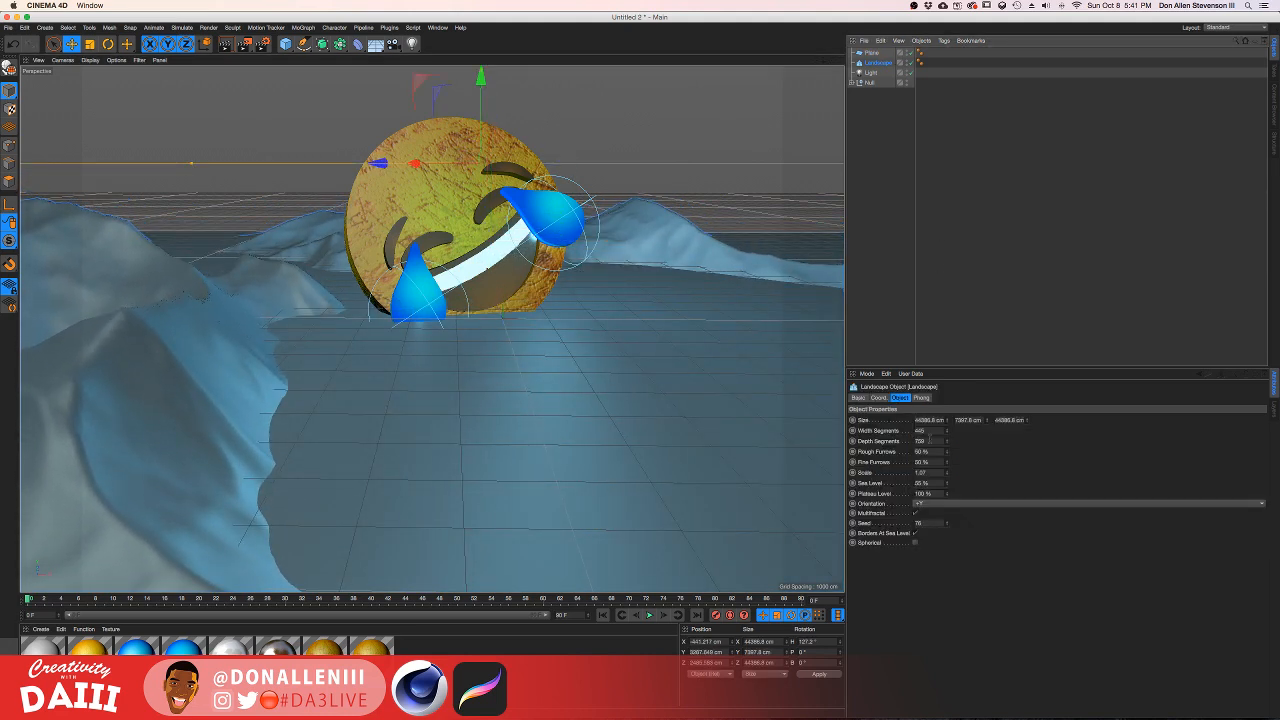
{"action": "mouse_move", "coordinate": [946, 472]}
{"action": "left_mouse_down"}
{"action": "mouse_move", "coordinate": [946, 505]}
{"action": "mouse_move", "coordinate": [946, 442]}
{"action": "mouse_move", "coordinate": [946, 512]}
{"action": "mouse_move", "coordinate": [946, 492]}
{"action": "left_mouse_up"}
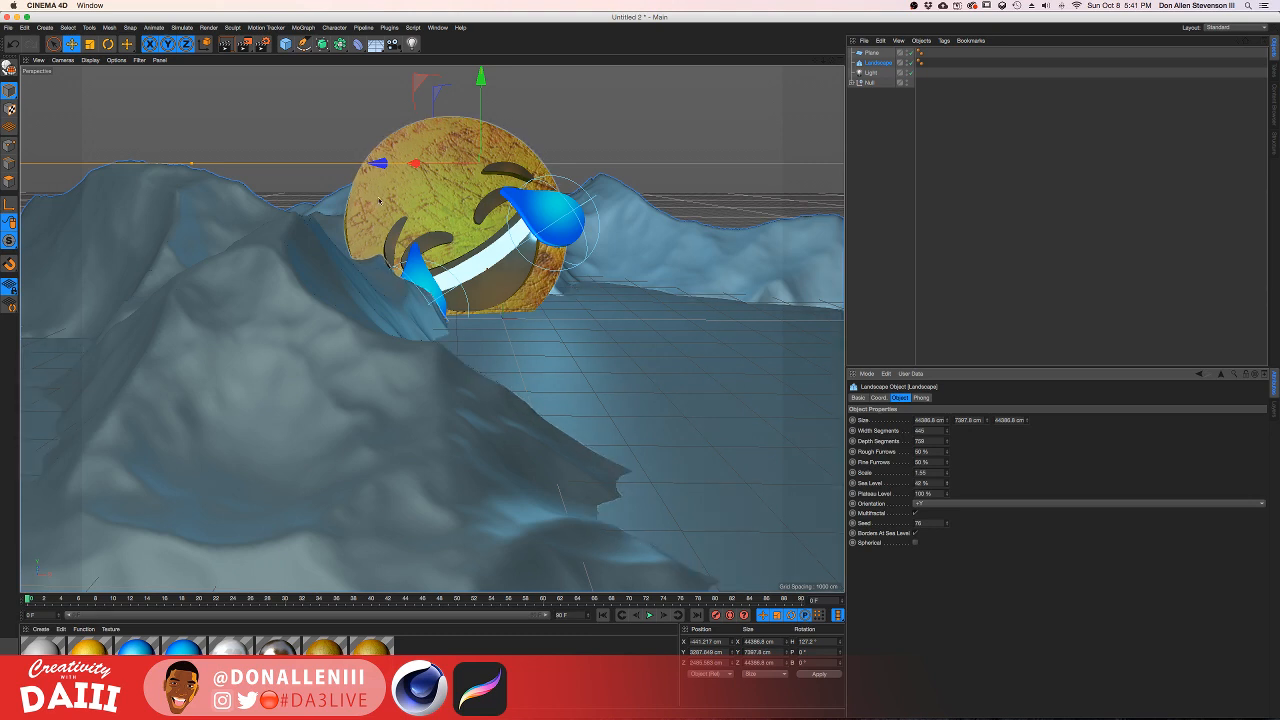
{"action": "key", "text": "r"}
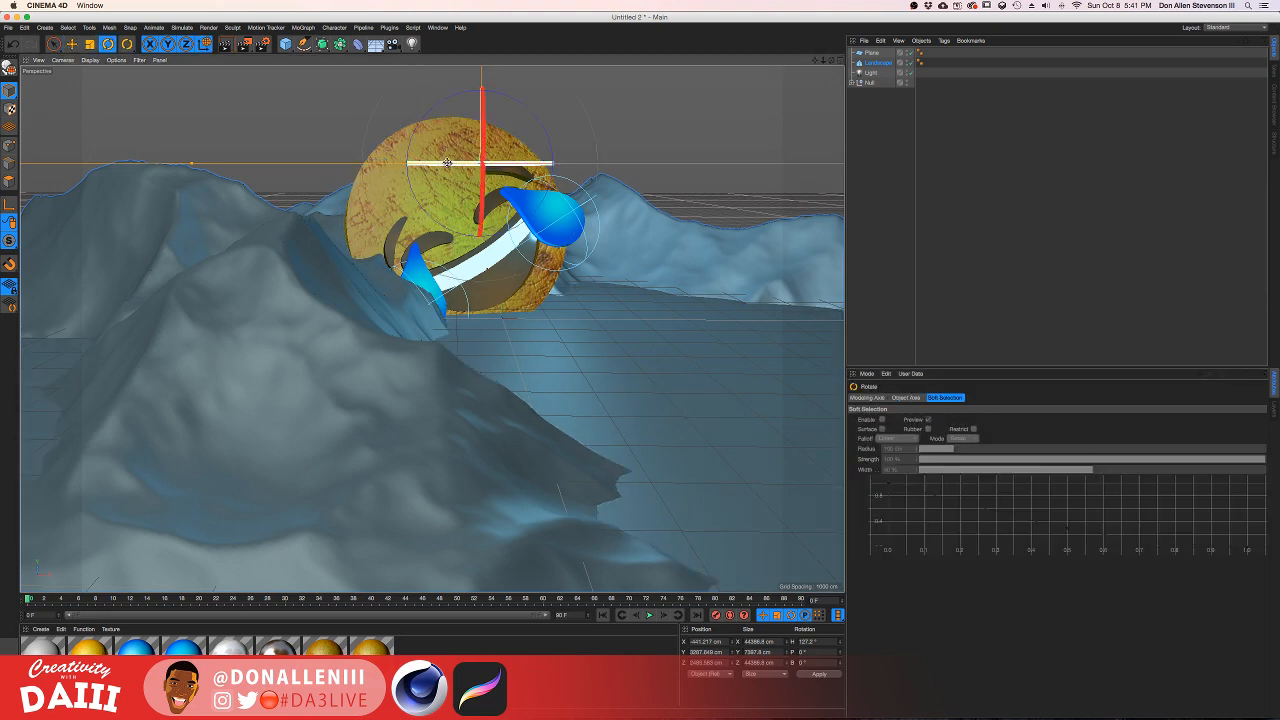
{"action": "left_click_drag", "start_coordinate": [447, 162], "coordinate": [432, 183]}
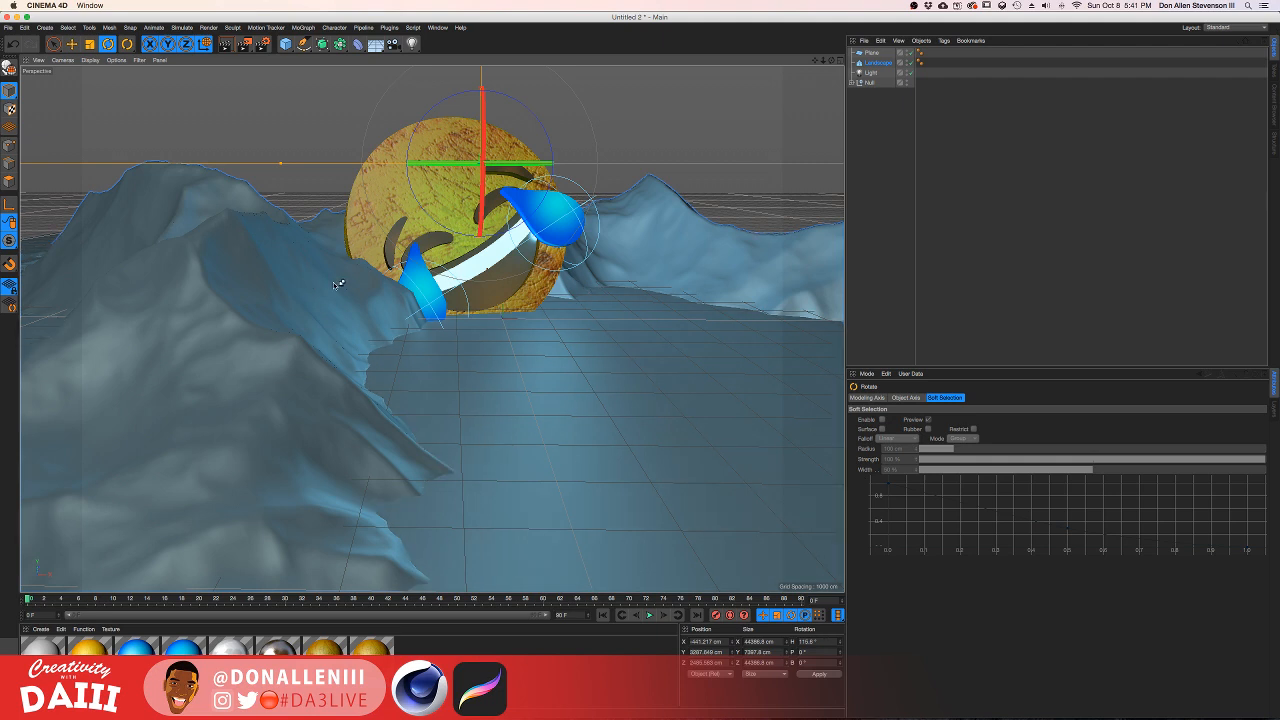
Step: Render the viewport to check how the emoji, mountains and ground plane look together
{"action": "key", "text": "ctrl+r"}
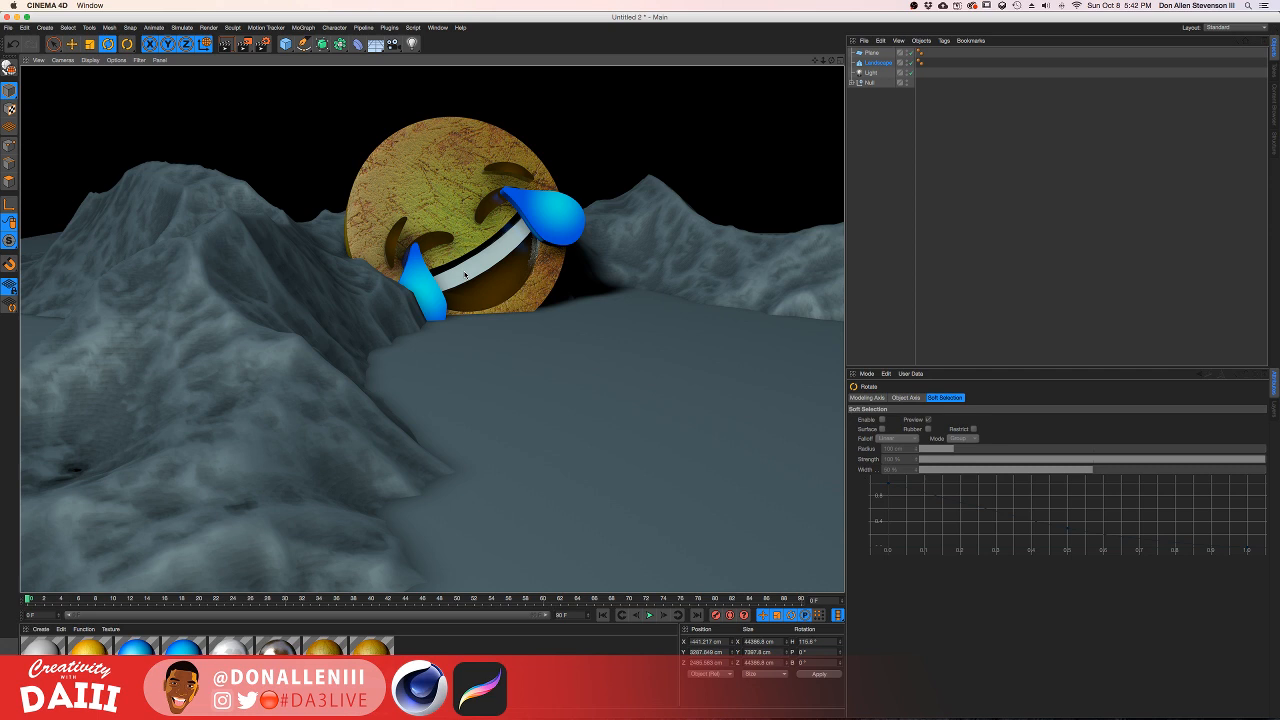
{"action": "left_click", "coordinate": [335, 389]}
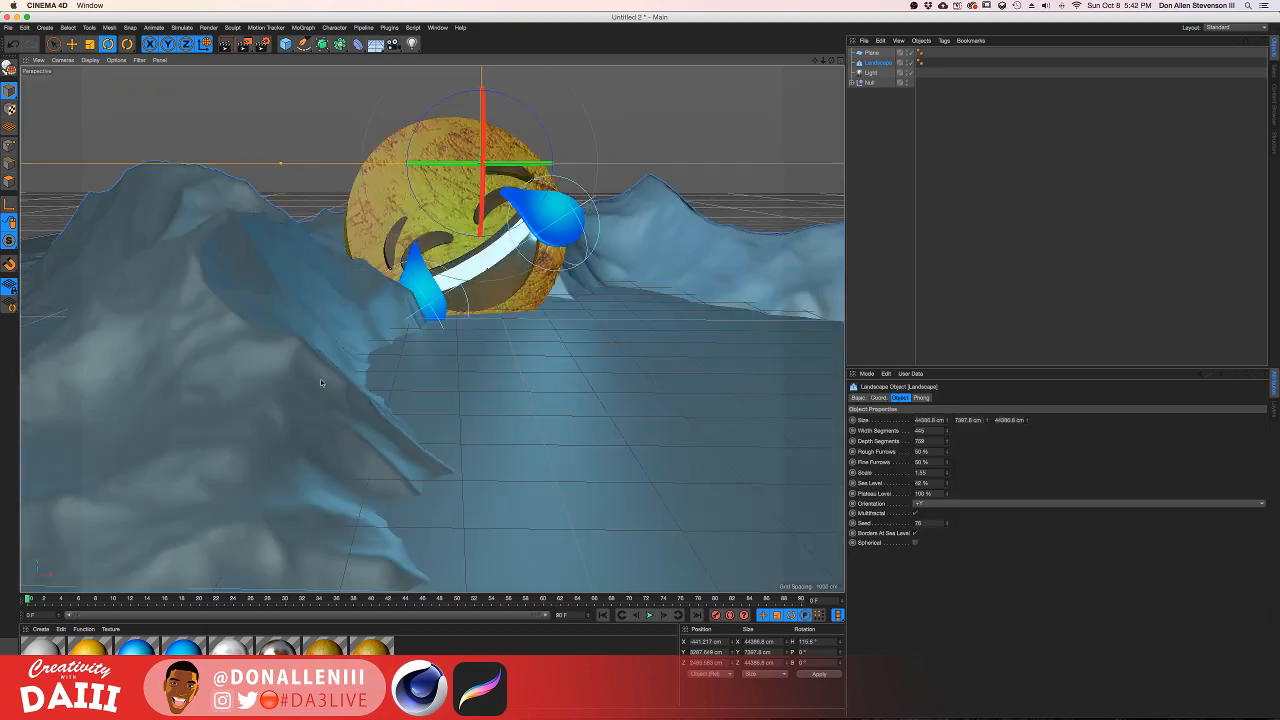
{"action": "key", "text": "ctrl+Up"}
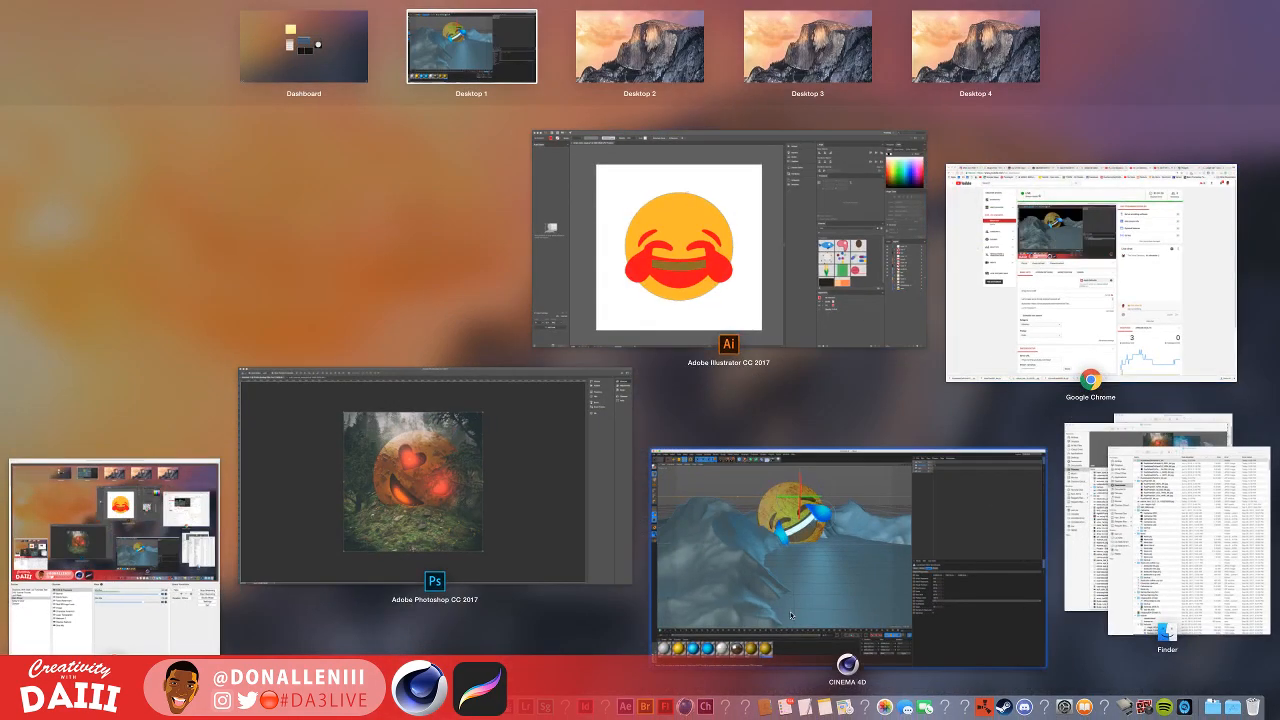
{"action": "left_click", "coordinate": [778, 562]}
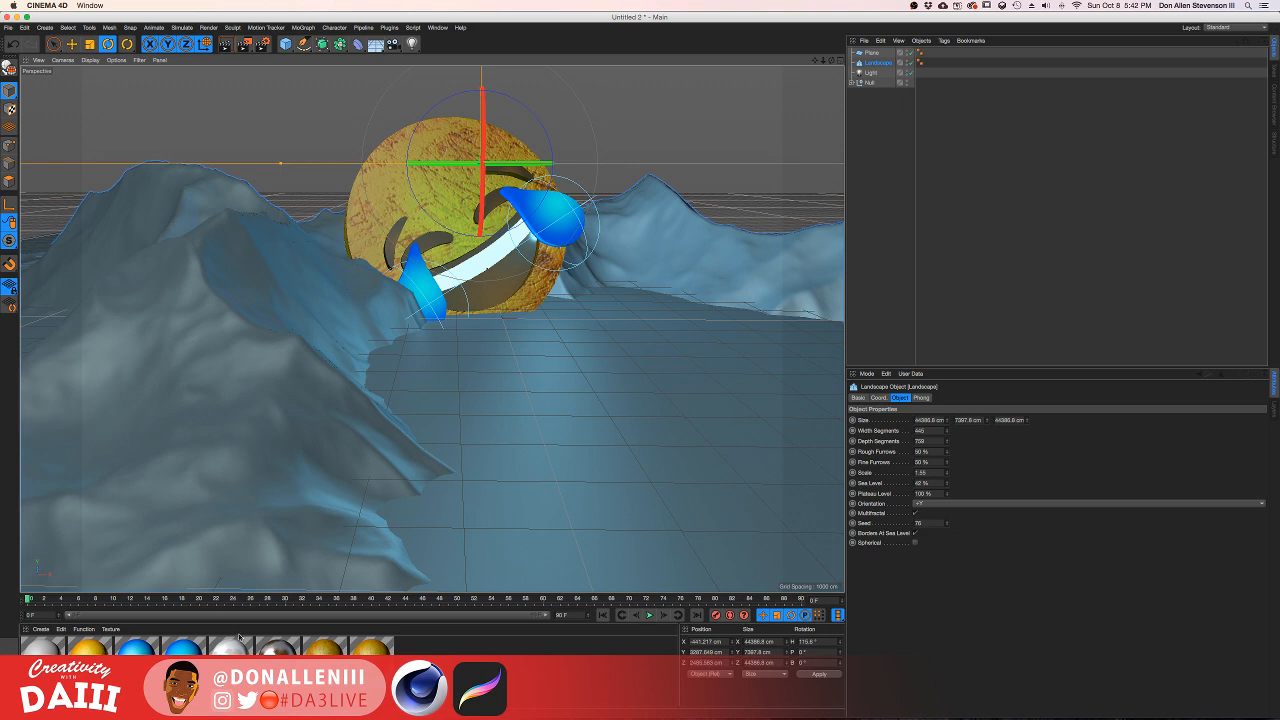
Step: Paste a copy of the white glossy material, apply it to both the landscape and the ground plane, and render a preview
{"action": "left_click_drag", "start_coordinate": [42, 648], "coordinate": [223, 468]}
{"action": "key", "text": "super+z"}
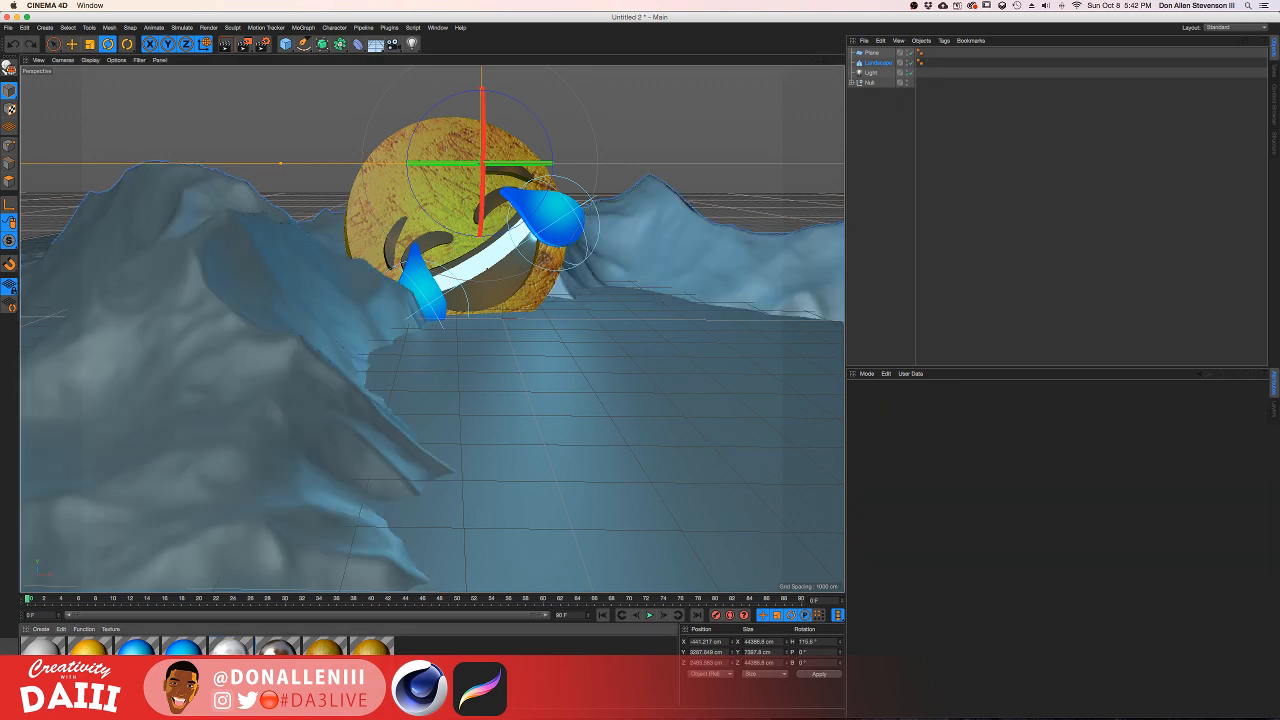
{"action": "key", "text": "super+v"}
{"action": "double_click", "coordinate": [418, 649]}
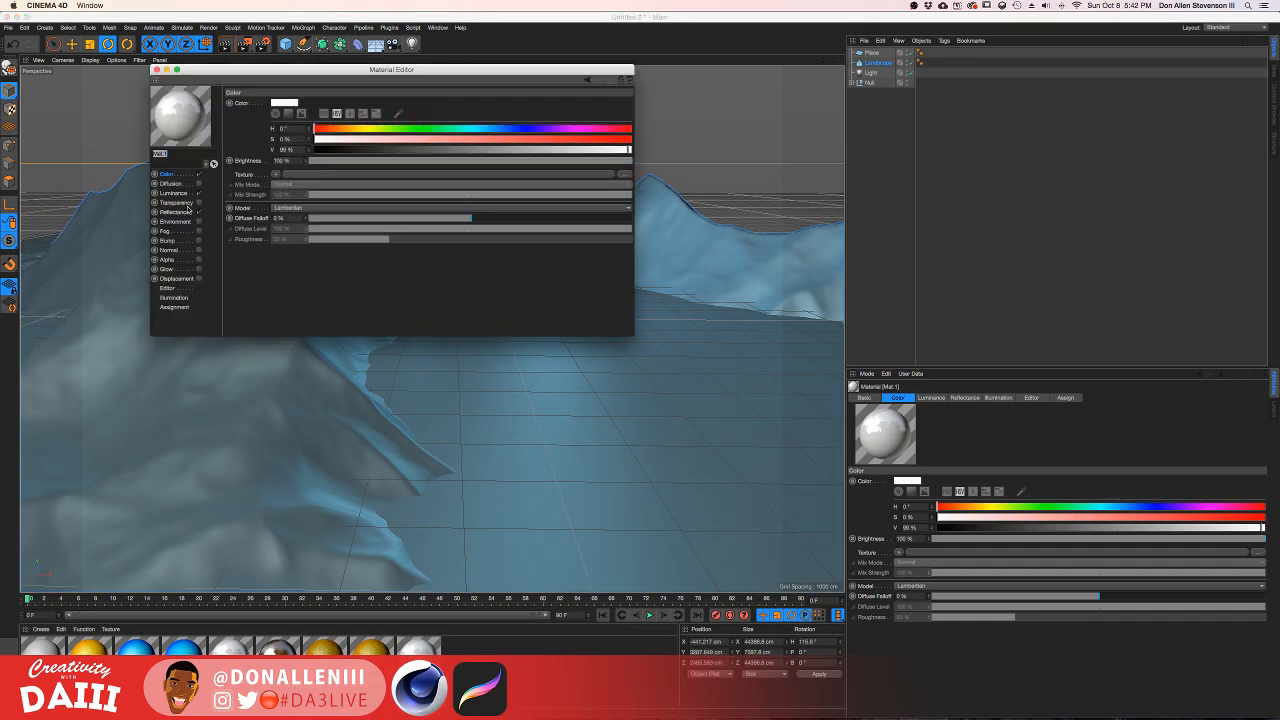
{"action": "left_click", "coordinate": [157, 69]}
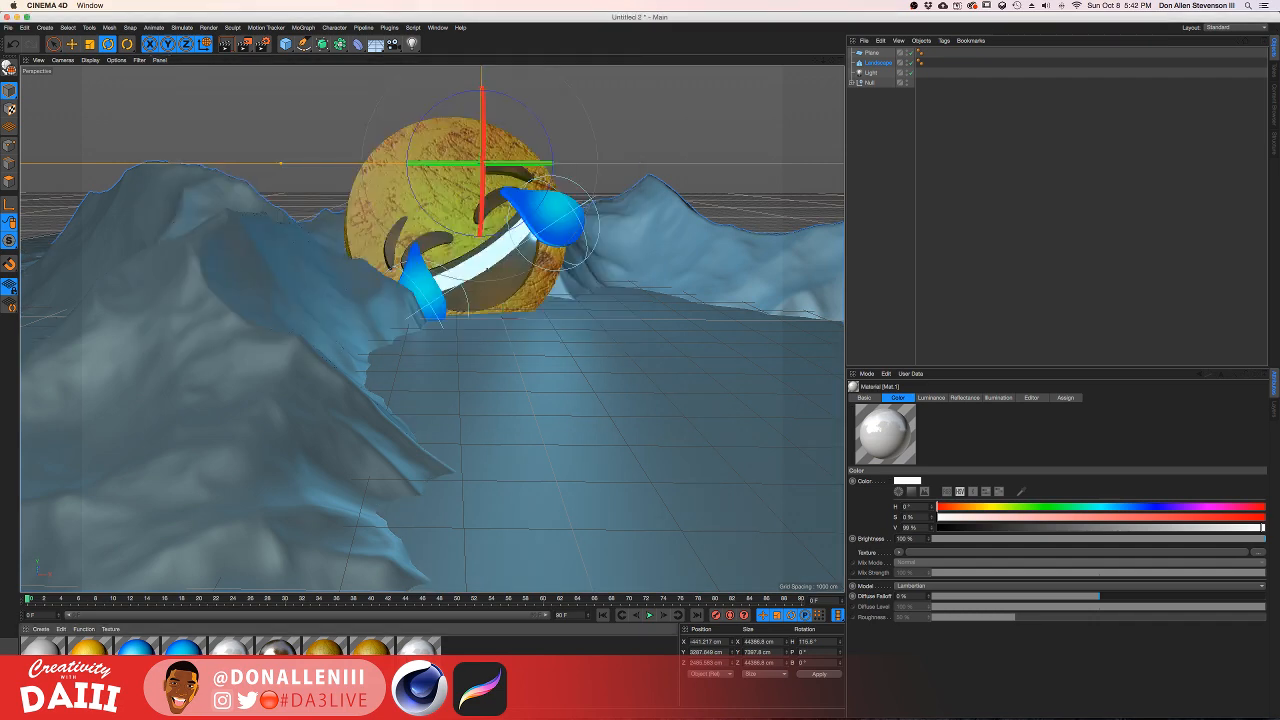
{"action": "left_click_drag", "start_coordinate": [418, 648], "coordinate": [295, 458]}
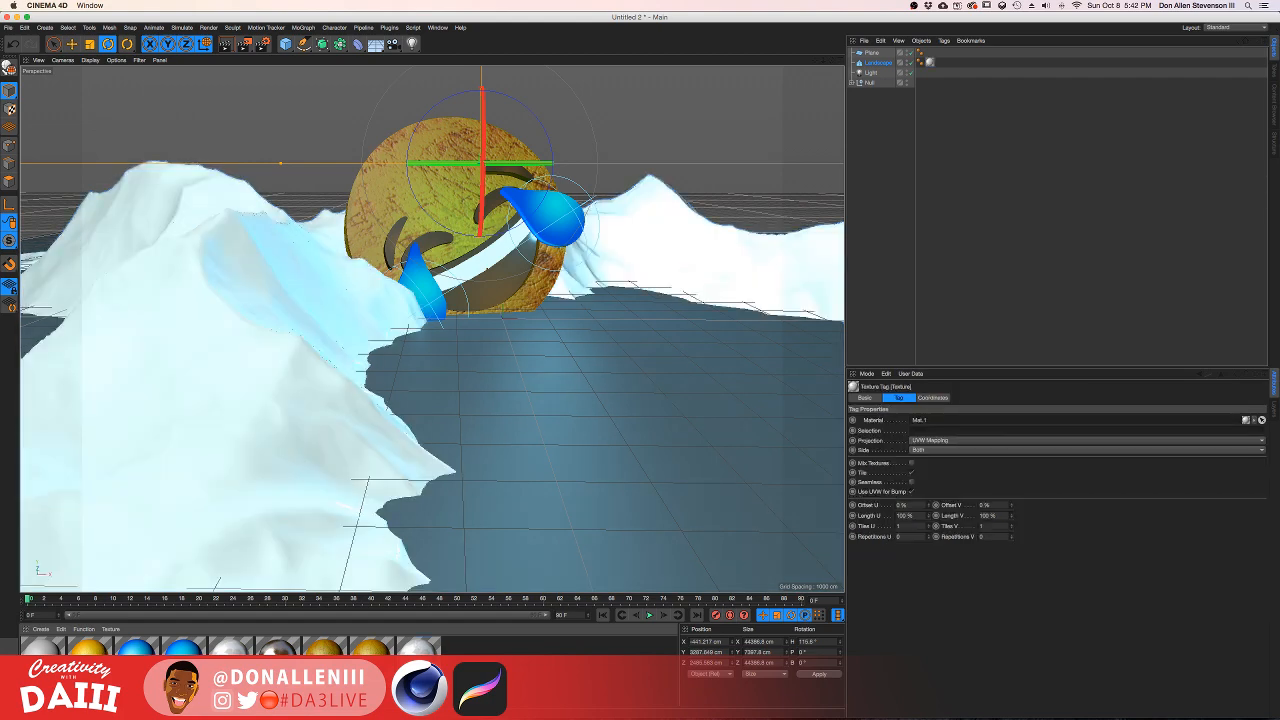
{"action": "left_click_drag", "start_coordinate": [418, 648], "coordinate": [523, 550]}
{"action": "mouse_move", "coordinate": [532, 287]}
{"action": "left_mouse_down", "text": "alt"}
{"action": "mouse_move", "coordinate": [500, 287]}
{"action": "mouse_move", "coordinate": [514, 263]}
{"action": "mouse_move", "coordinate": [512, 283]}
{"action": "left_mouse_up", "text": "alt"}
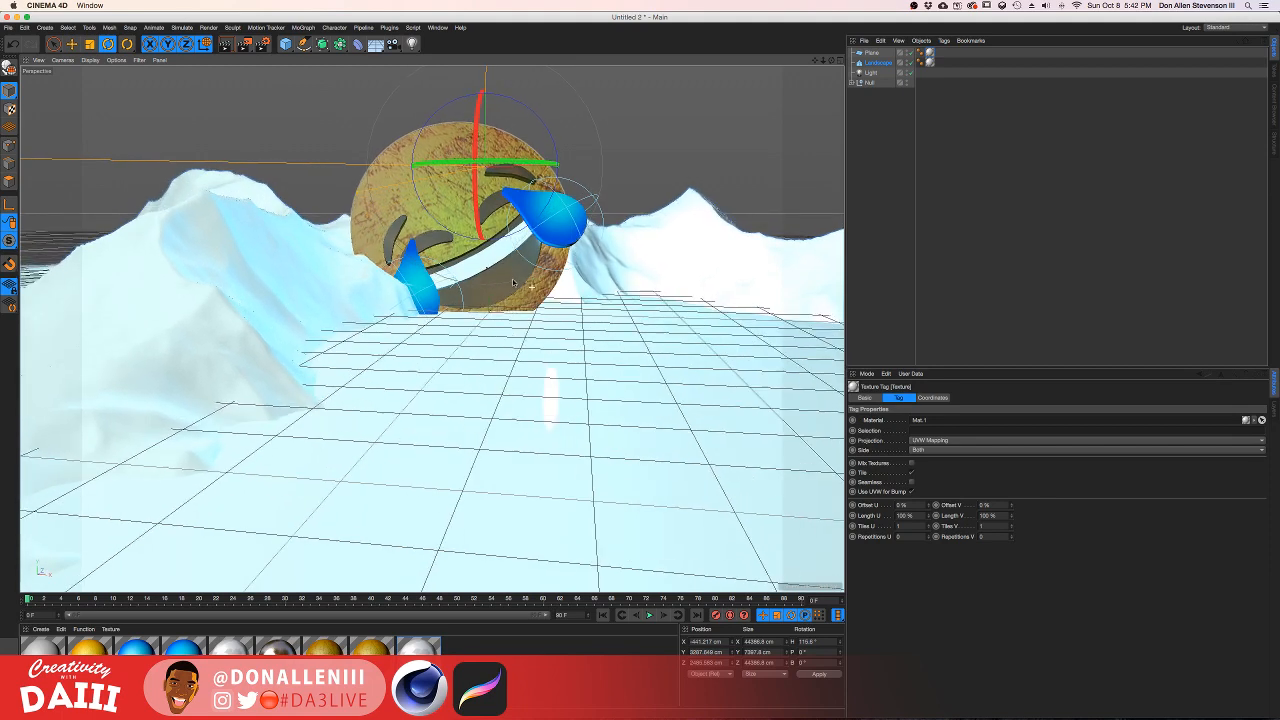
{"action": "key", "text": "ctrl+r"}
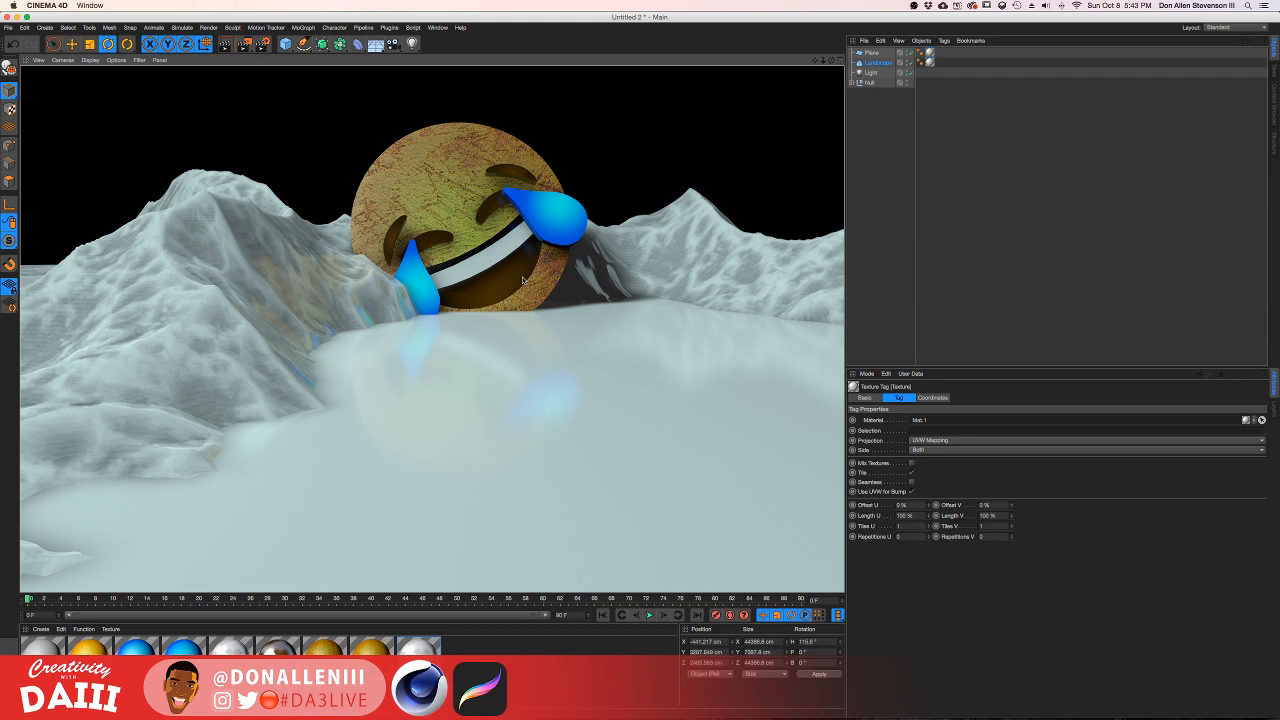
Step: Enter a new Width Segments value for the landscape to refine its mesh
{"action": "left_click", "coordinate": [886, 63]}
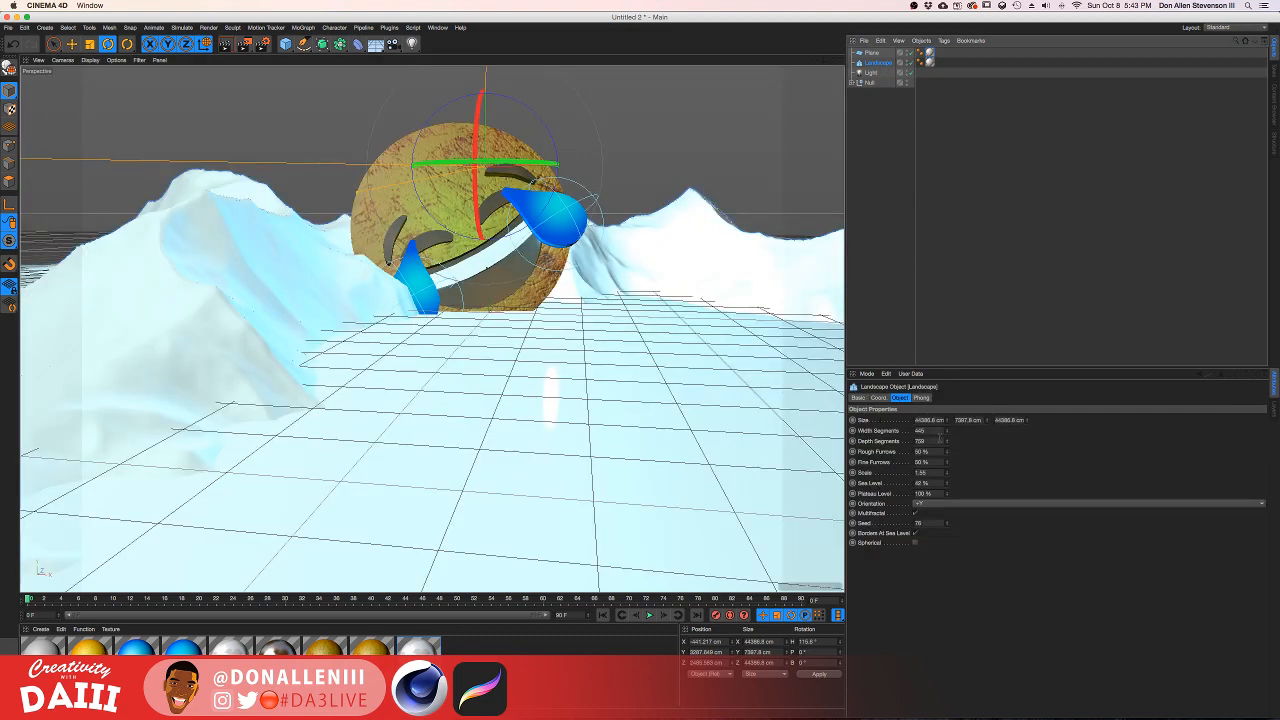
{"action": "double_click", "coordinate": [921, 430]}
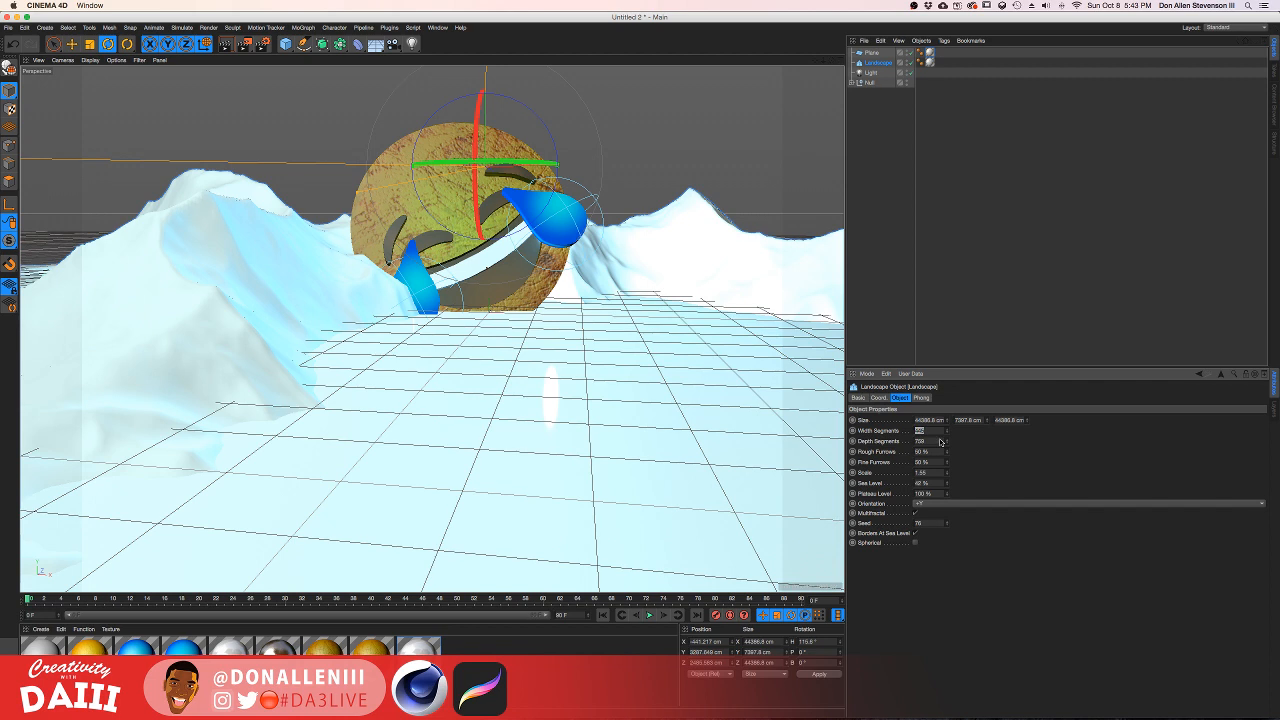
{"action": "type", "text": "6"}
{"action": "left_click_drag", "start_coordinate": [928, 432], "coordinate": [907, 426]}
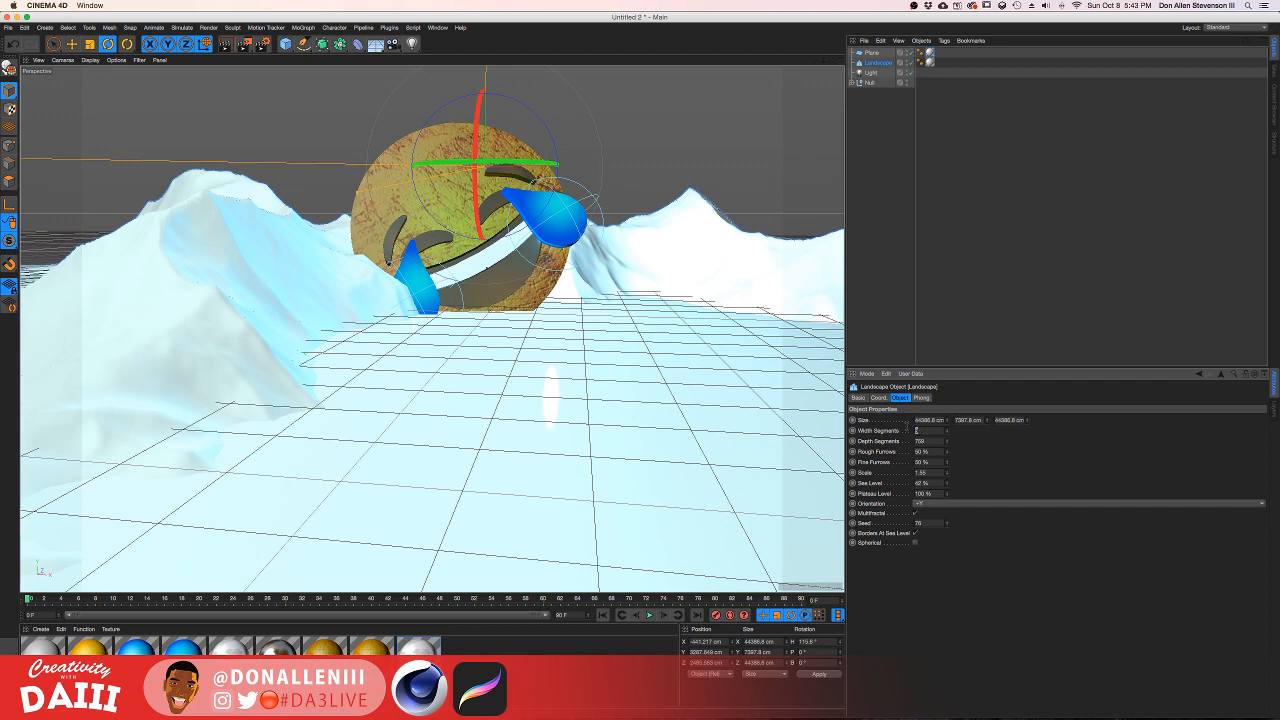
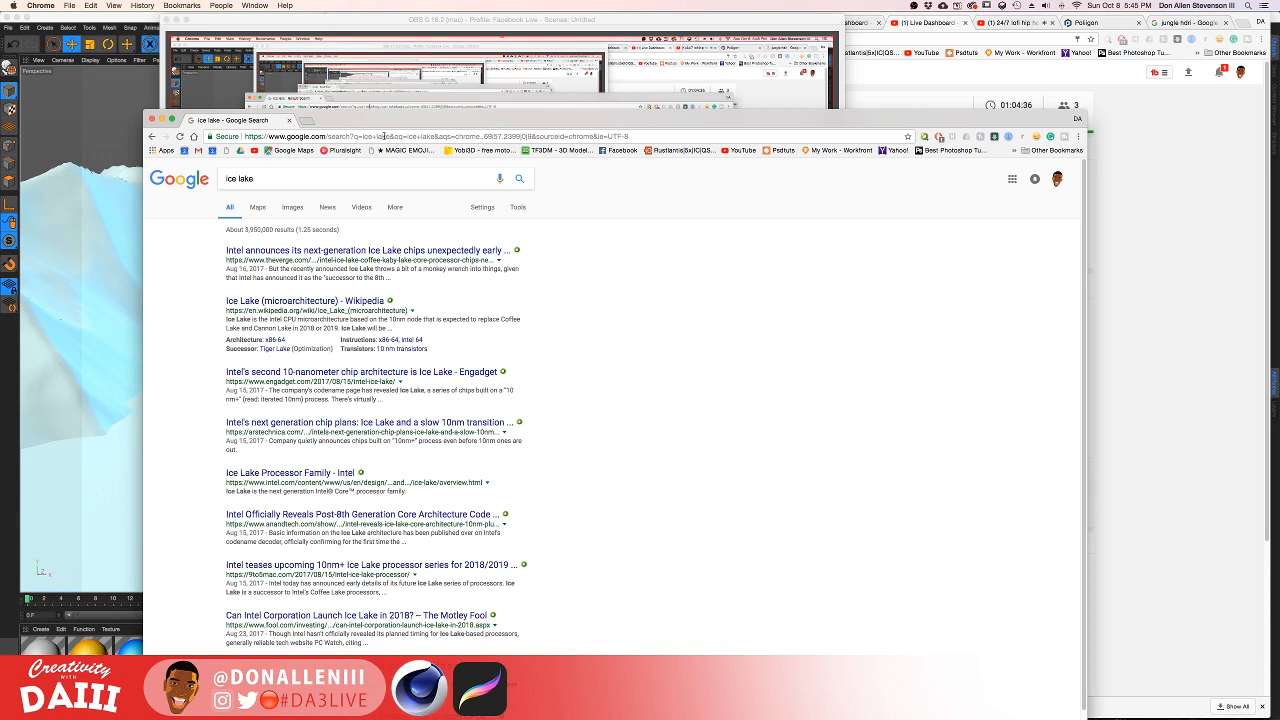
Step: Search Google Images for "ice lake texture" and limit the results to large images
{"action": "left_click", "coordinate": [341, 183]}
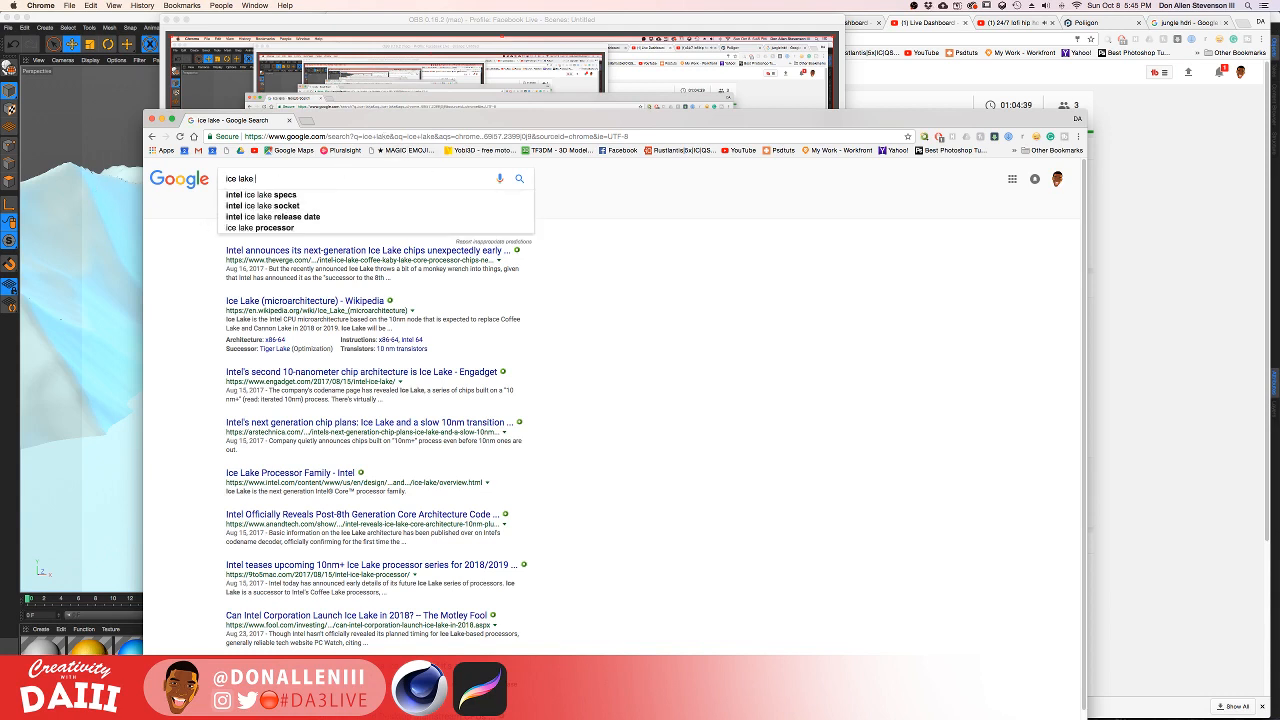
{"action": "type", "text": "texture"}
{"action": "key", "text": "Return"}
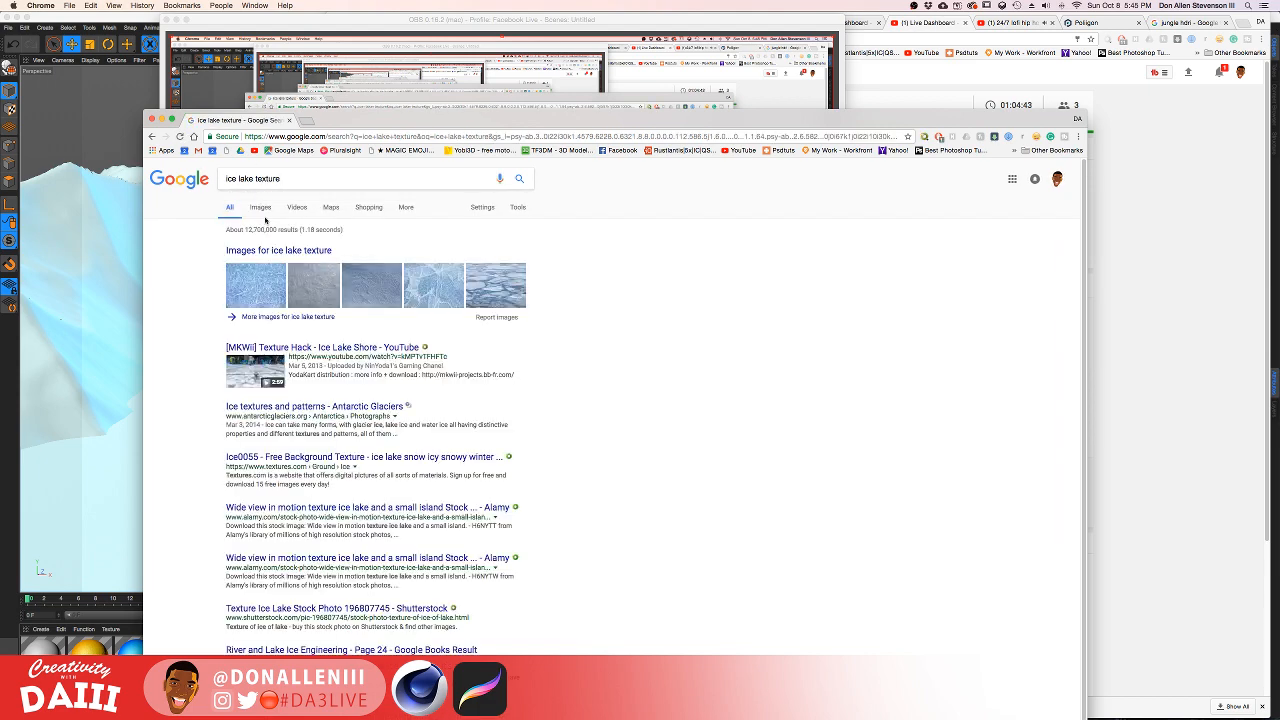
{"action": "left_click", "coordinate": [260, 207]}
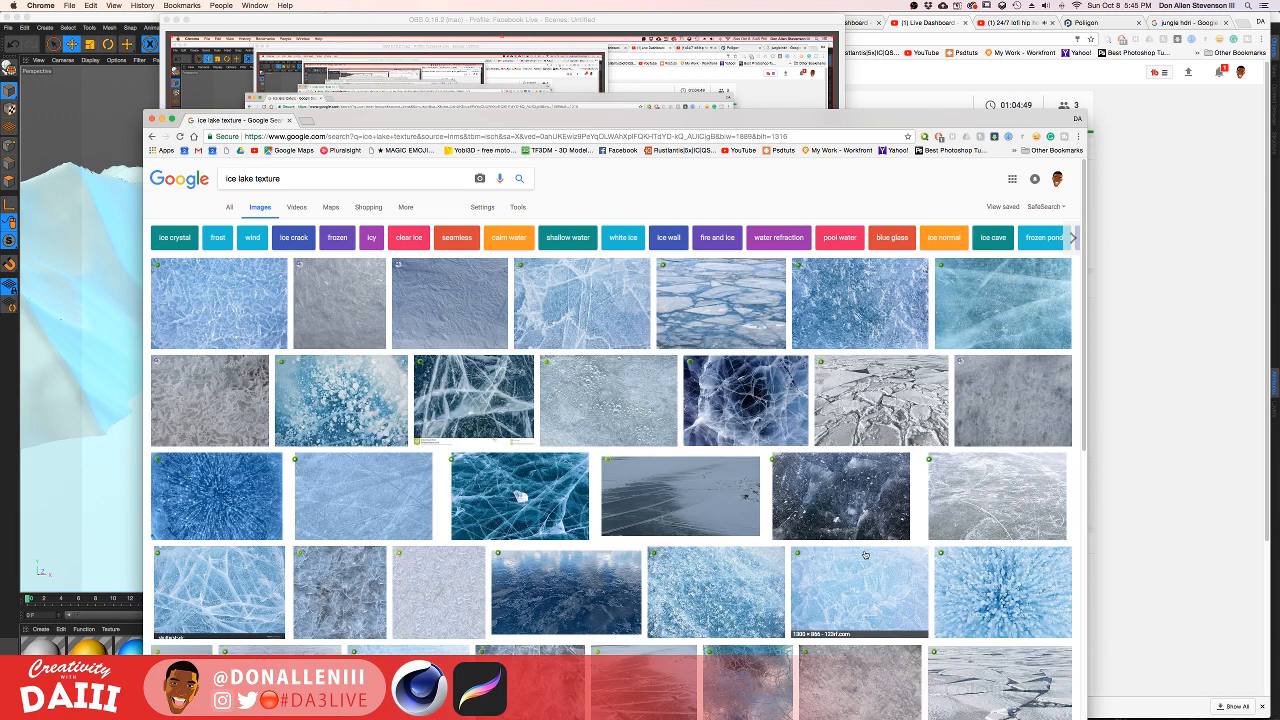
{"action": "left_click", "coordinate": [482, 207]}
{"action": "left_click", "coordinate": [517, 207]}
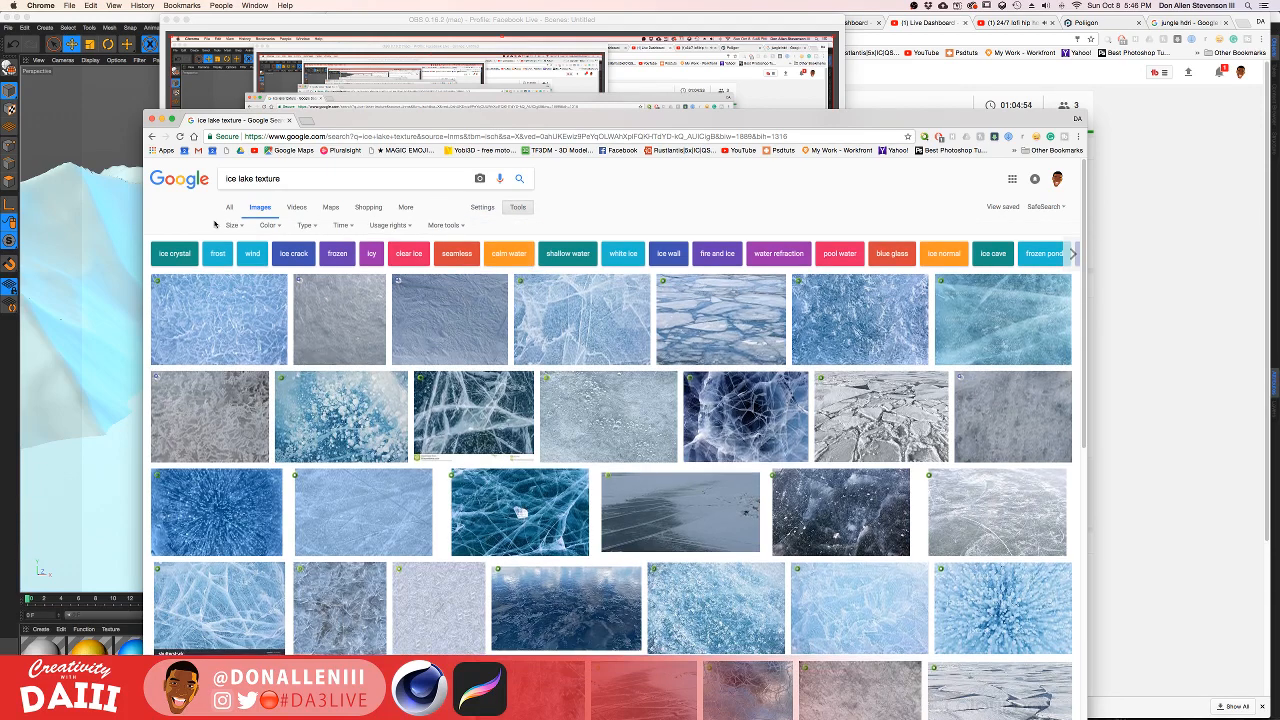
{"action": "left_click", "coordinate": [228, 225]}
{"action": "left_click", "coordinate": [240, 256]}
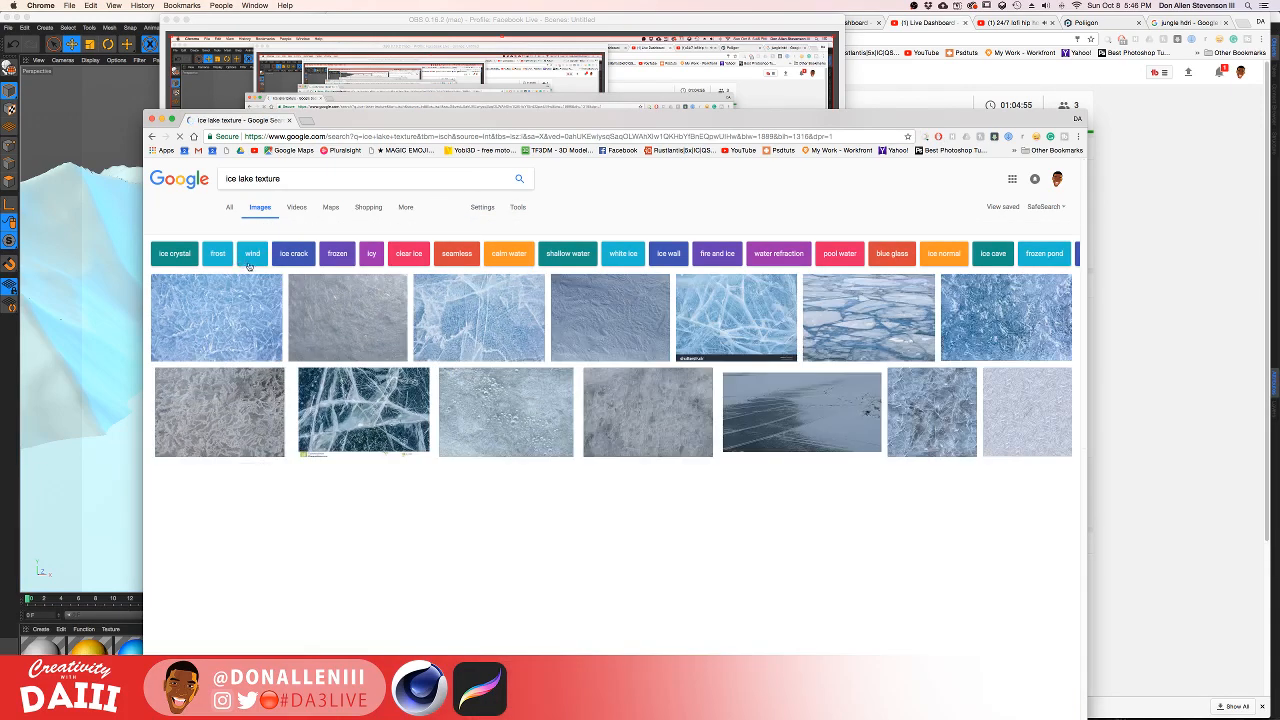
Step: Open the pale Lake Scugog ice texture at full size and save it to the desktop
{"action": "scroll", "coordinate": [480, 513], "scroll_direction": "down", "scroll_amount": 5}
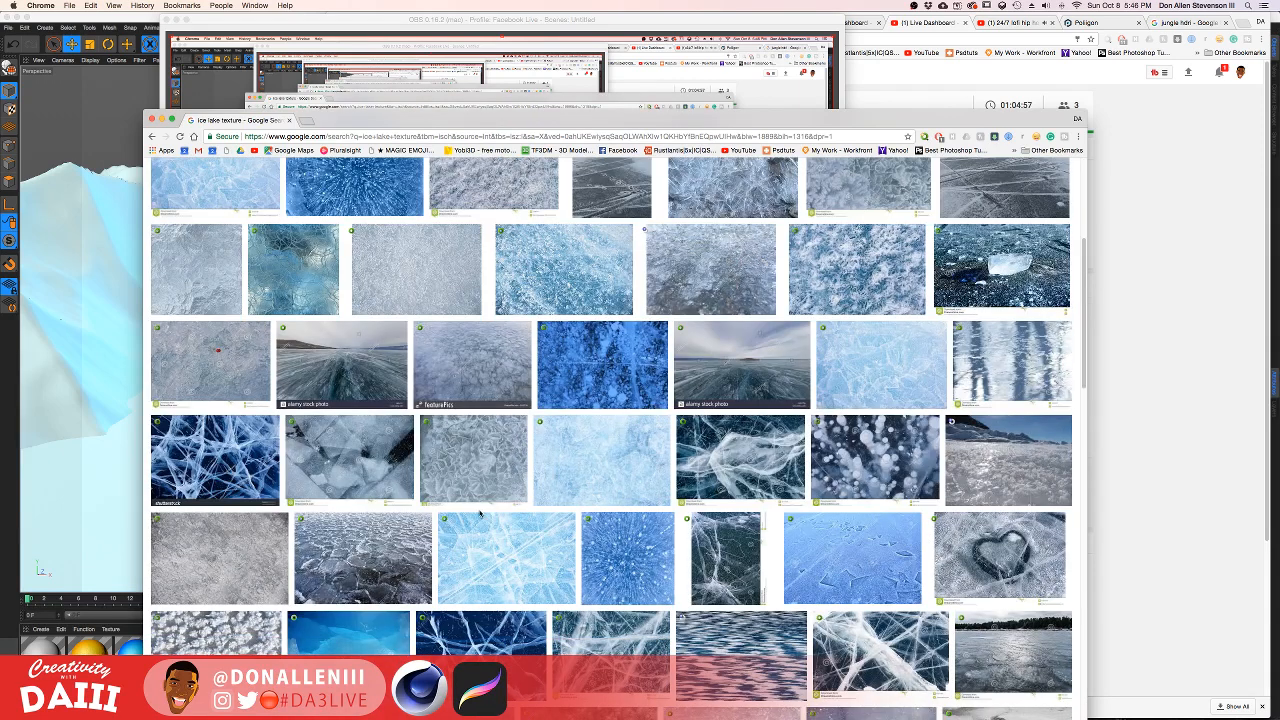
{"action": "left_click", "coordinate": [360, 280]}
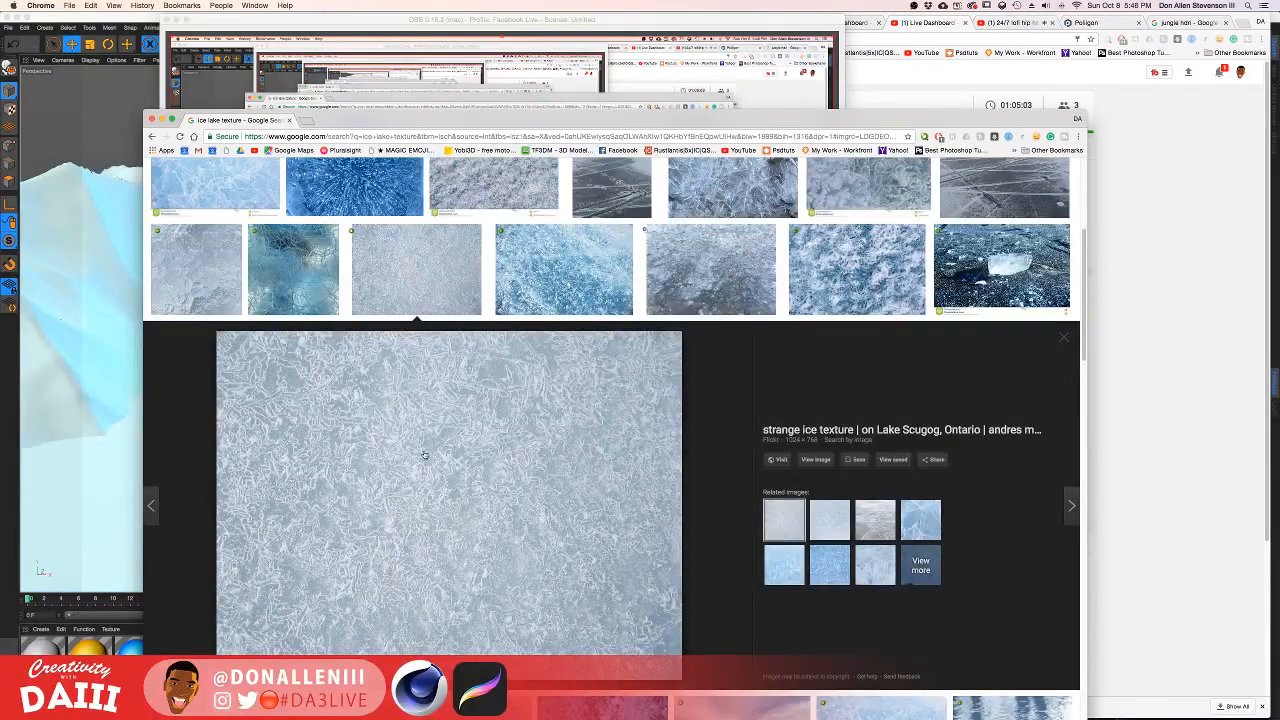
{"action": "scroll", "coordinate": [684, 360], "scroll_direction": "down", "scroll_amount": 5}
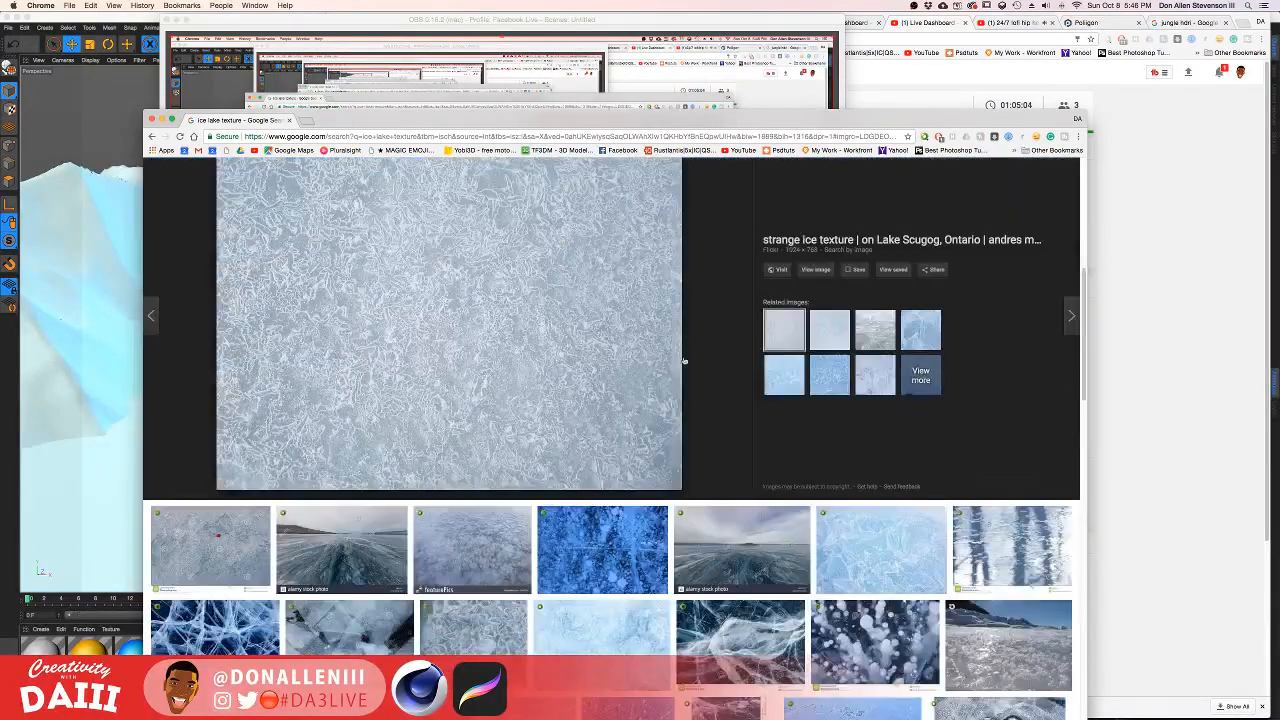
{"action": "left_click", "coordinate": [816, 270]}
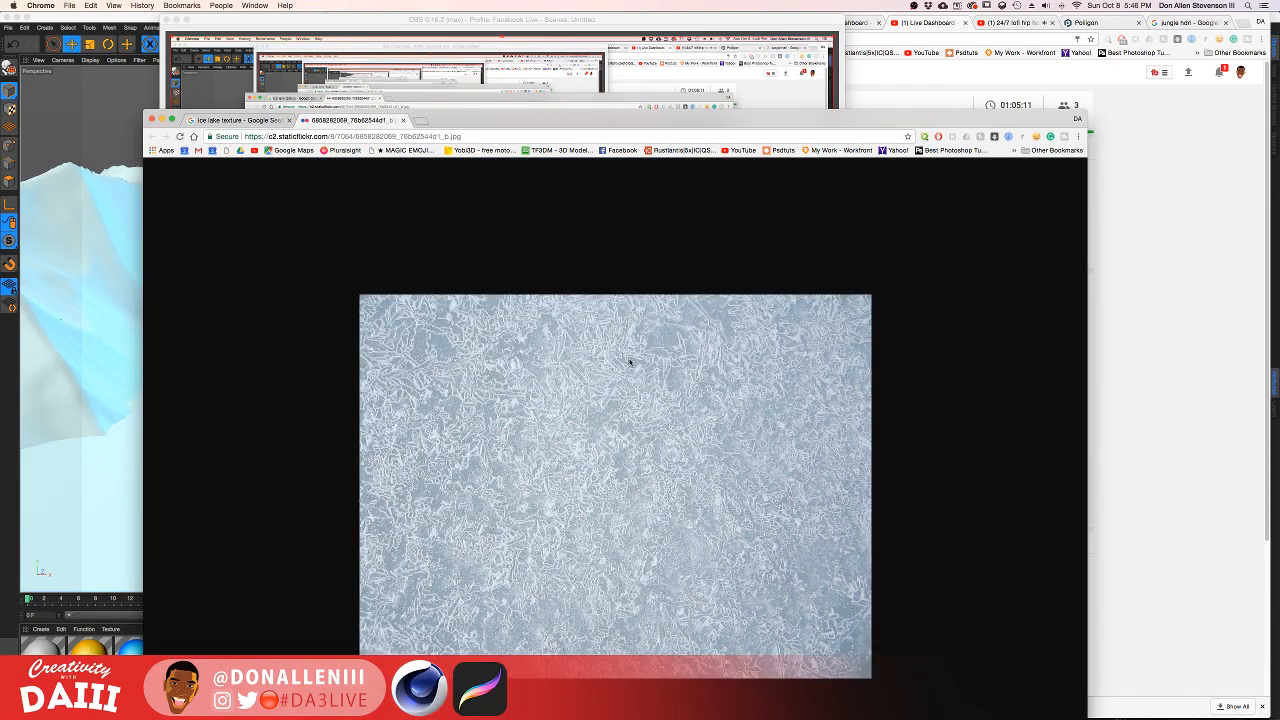
{"action": "left_click_drag", "start_coordinate": [602, 433], "coordinate": [950, 187]}
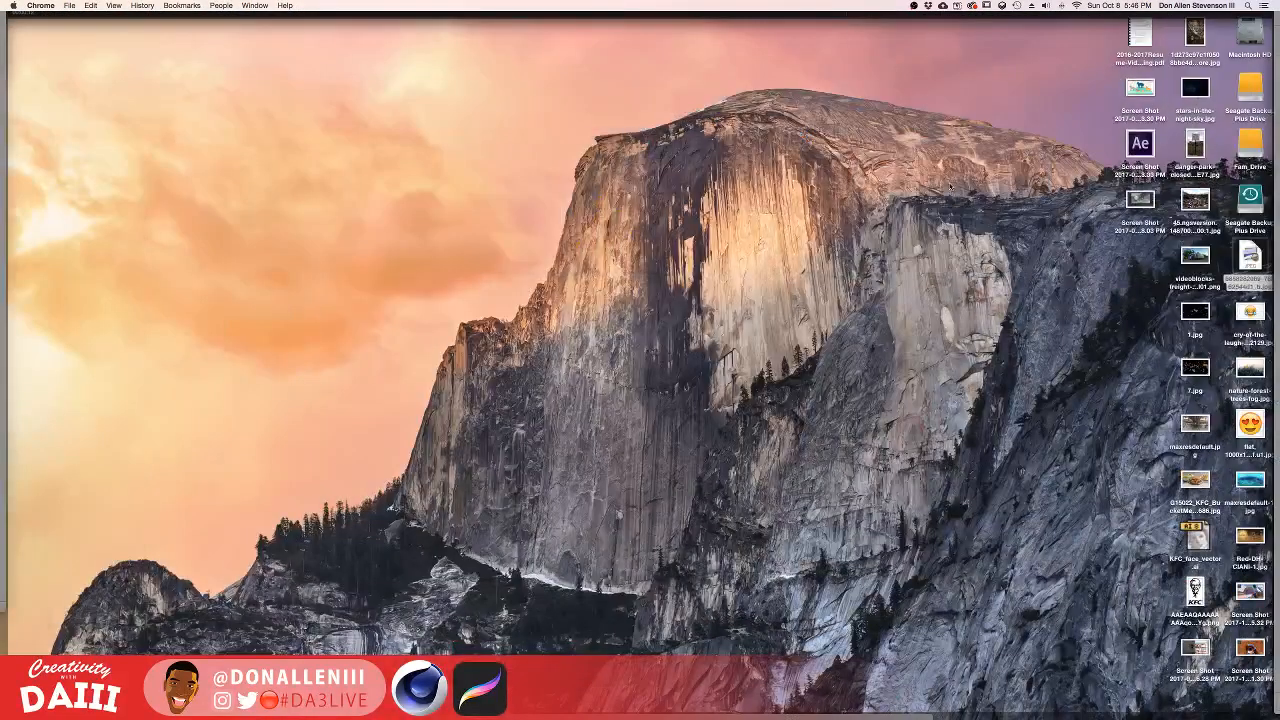
Step: Switch to Cinema 4D and load a Layer shader with a Color layer into the Color texture of material Mat.7
{"action": "mouse_move", "coordinate": [1278, 3]}
{"action": "left_click", "coordinate": [72, 418]}
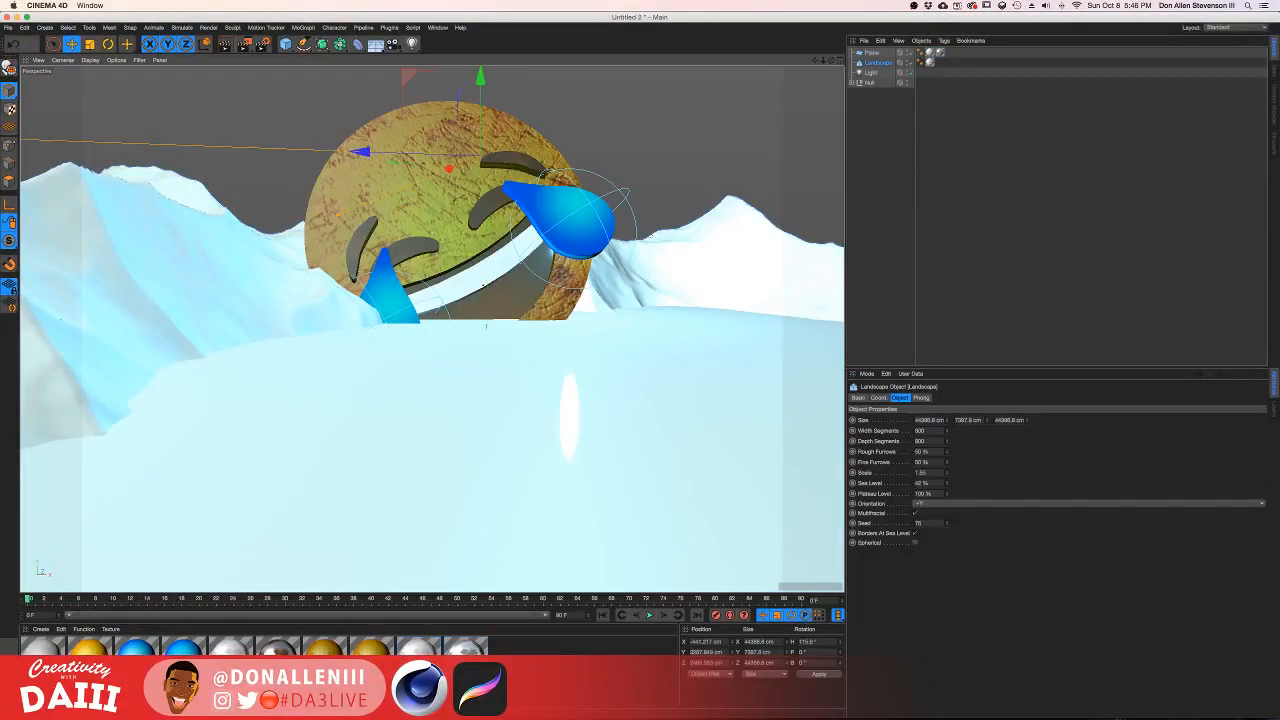
{"action": "left_click", "coordinate": [462, 647]}
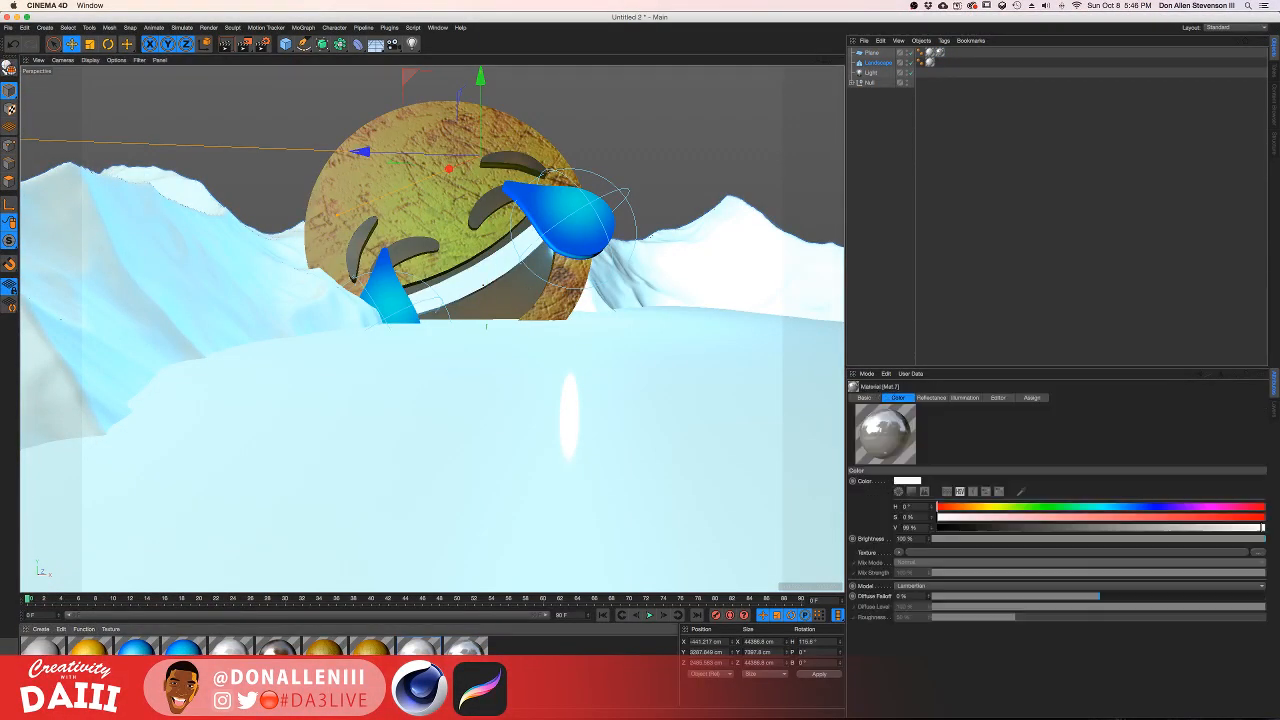
{"action": "double_click", "coordinate": [462, 647]}
{"action": "left_click", "coordinate": [167, 174]}
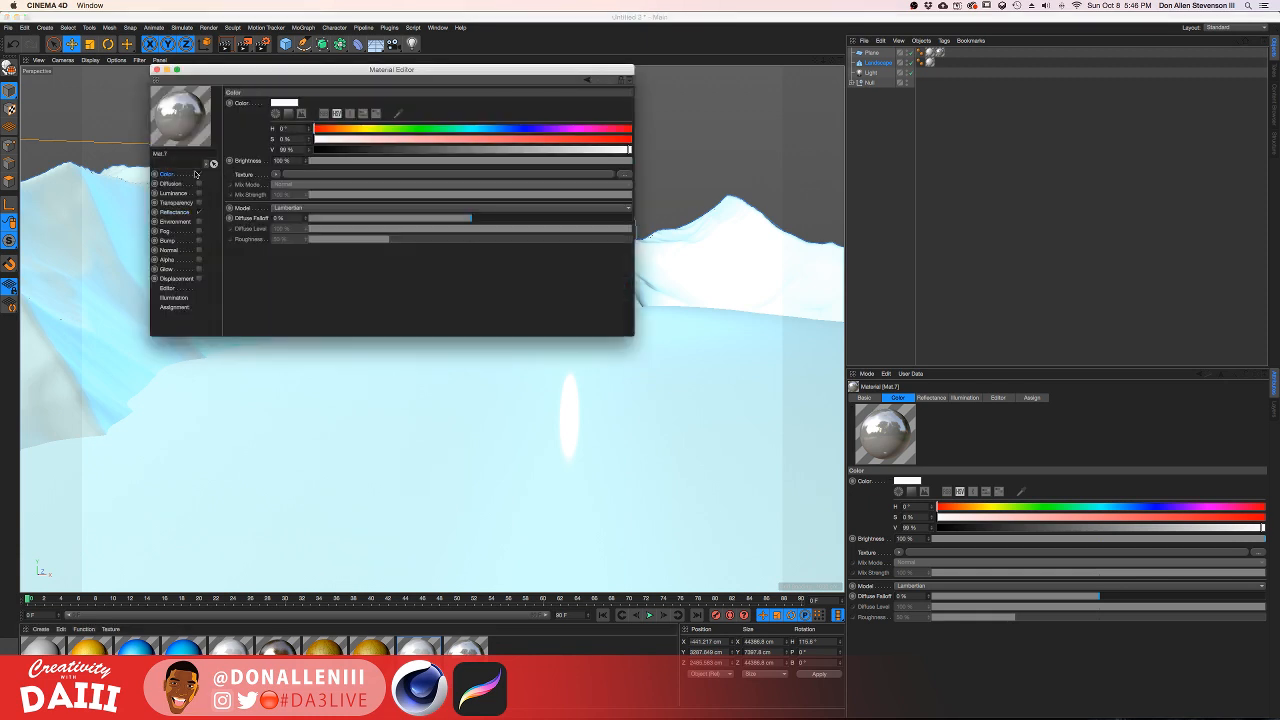
{"action": "left_click", "coordinate": [270, 175]}
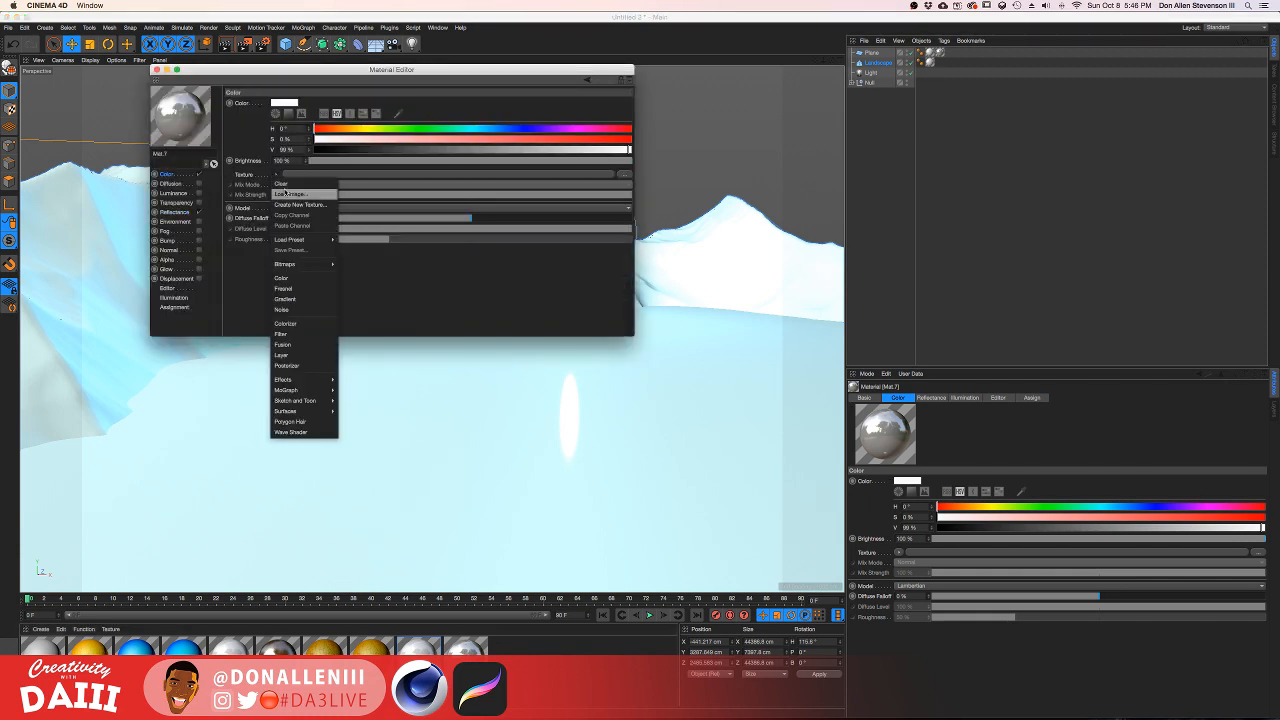
{"action": "left_click", "coordinate": [300, 340]}
{"action": "left_click", "coordinate": [284, 198]}
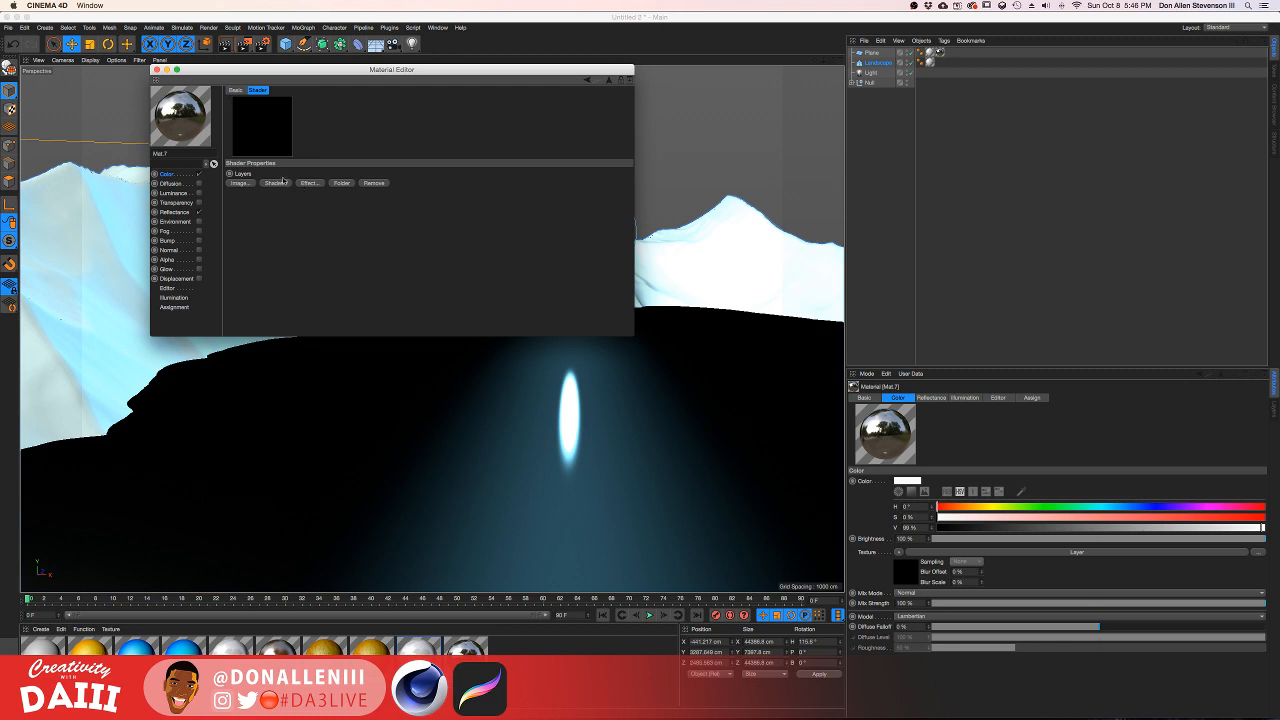
{"action": "left_click", "coordinate": [275, 182]}
{"action": "left_click", "coordinate": [315, 221]}
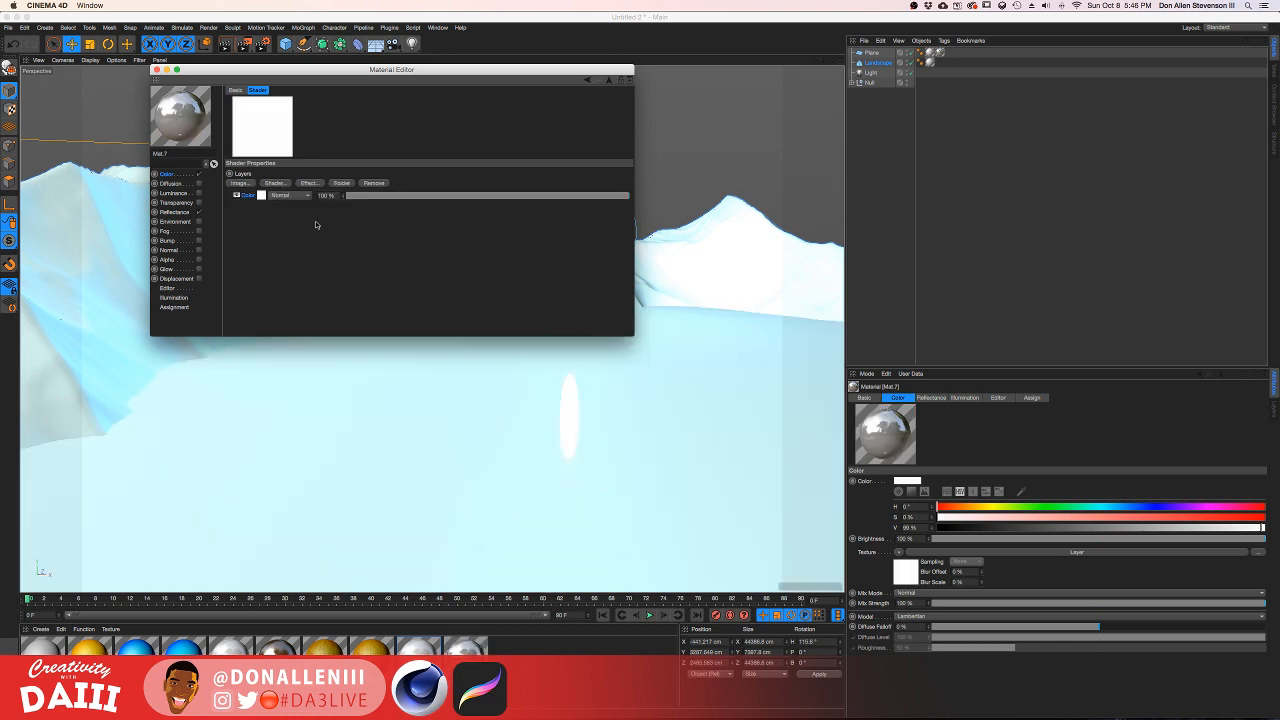
{"action": "left_click", "coordinate": [268, 184]}
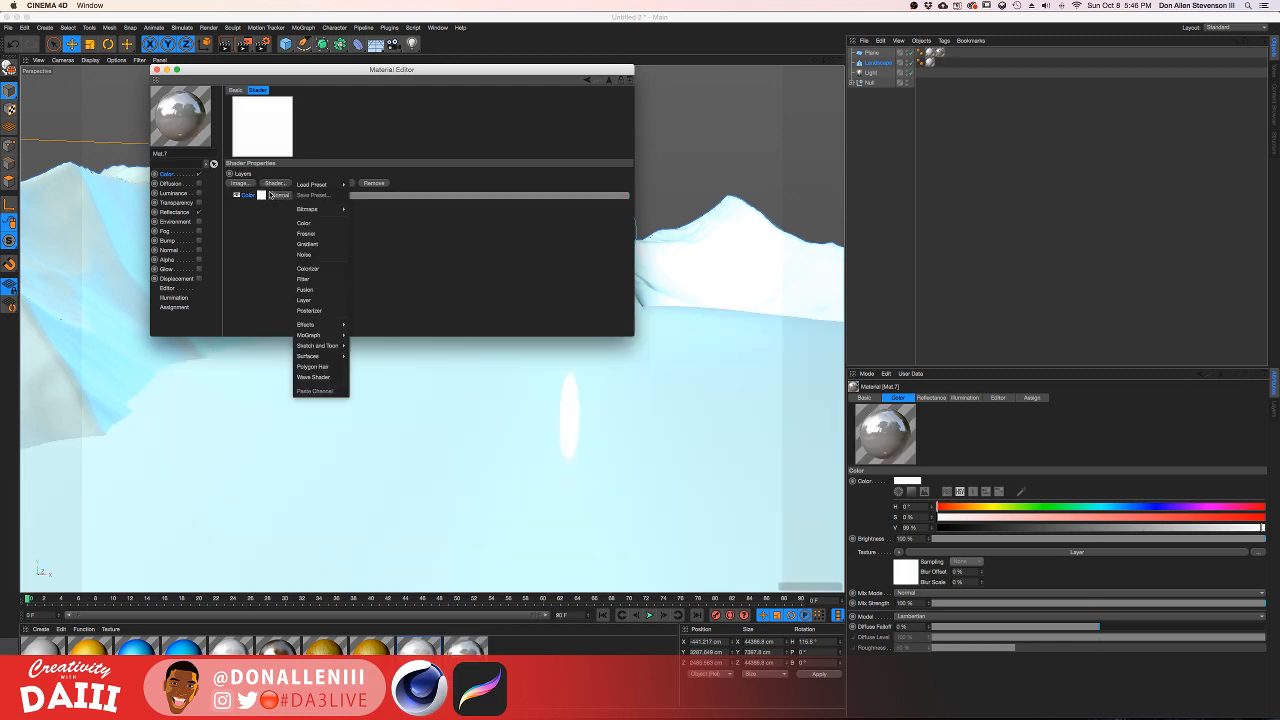
{"action": "left_click", "coordinate": [259, 198]}
{"action": "left_click", "coordinate": [241, 183]}
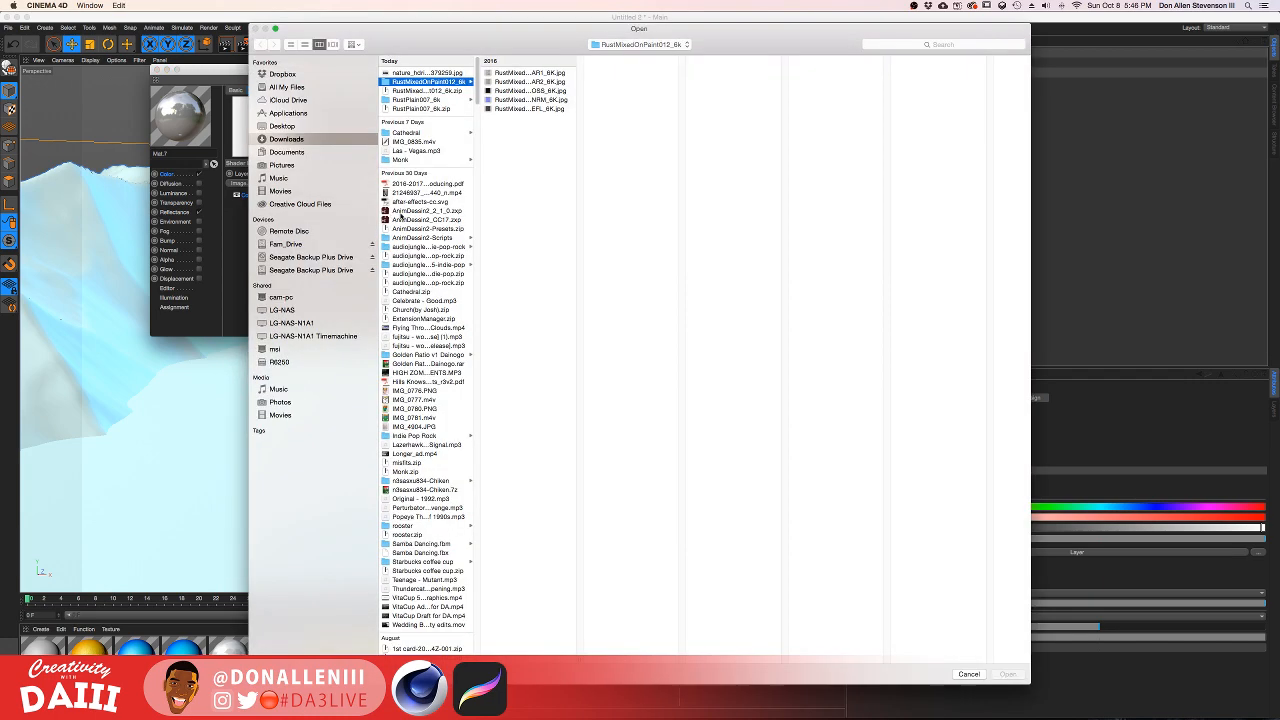
{"action": "left_click", "coordinate": [400, 73]}
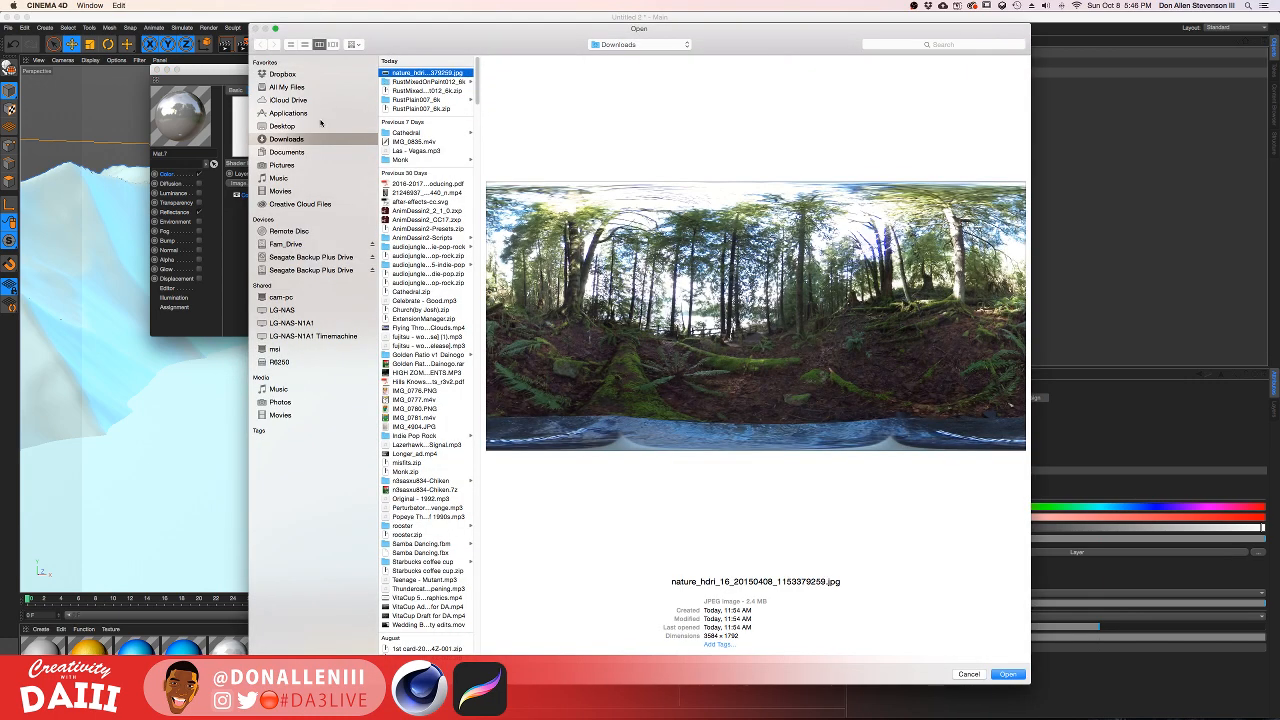
{"action": "left_click", "coordinate": [290, 126]}
{"action": "left_click", "coordinate": [426, 73]}
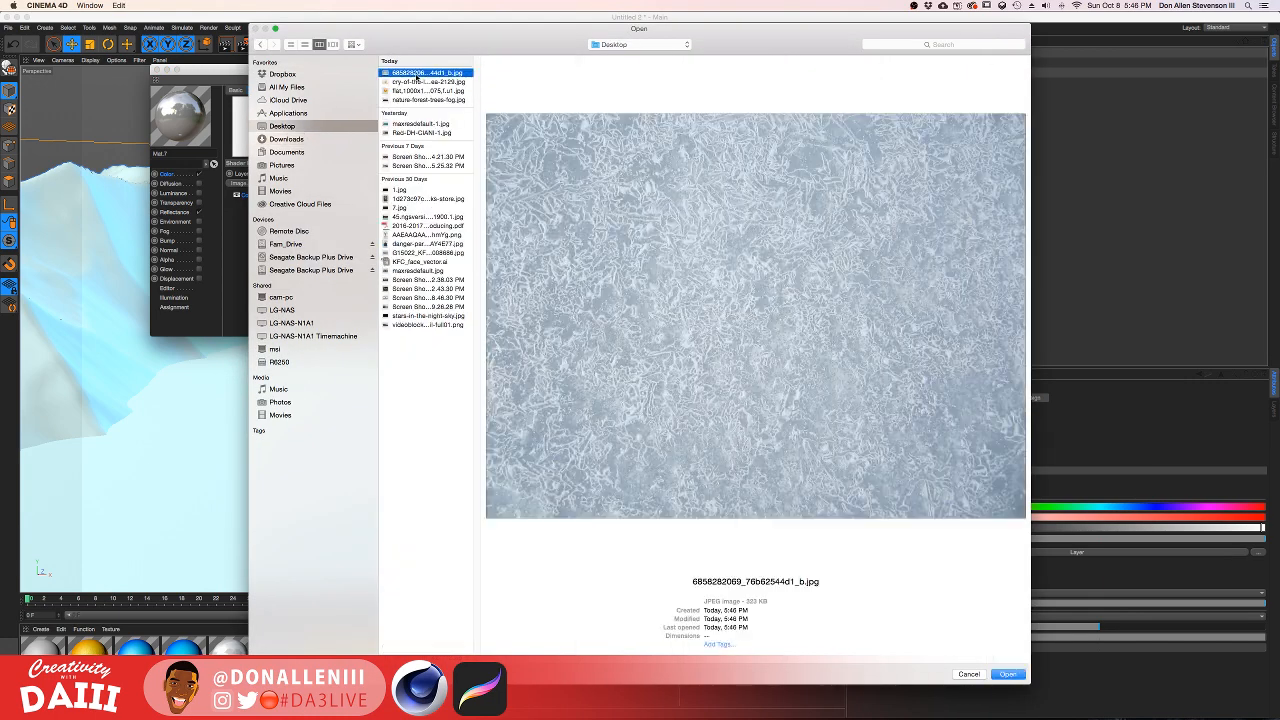
{"action": "left_click", "coordinate": [1007, 675]}
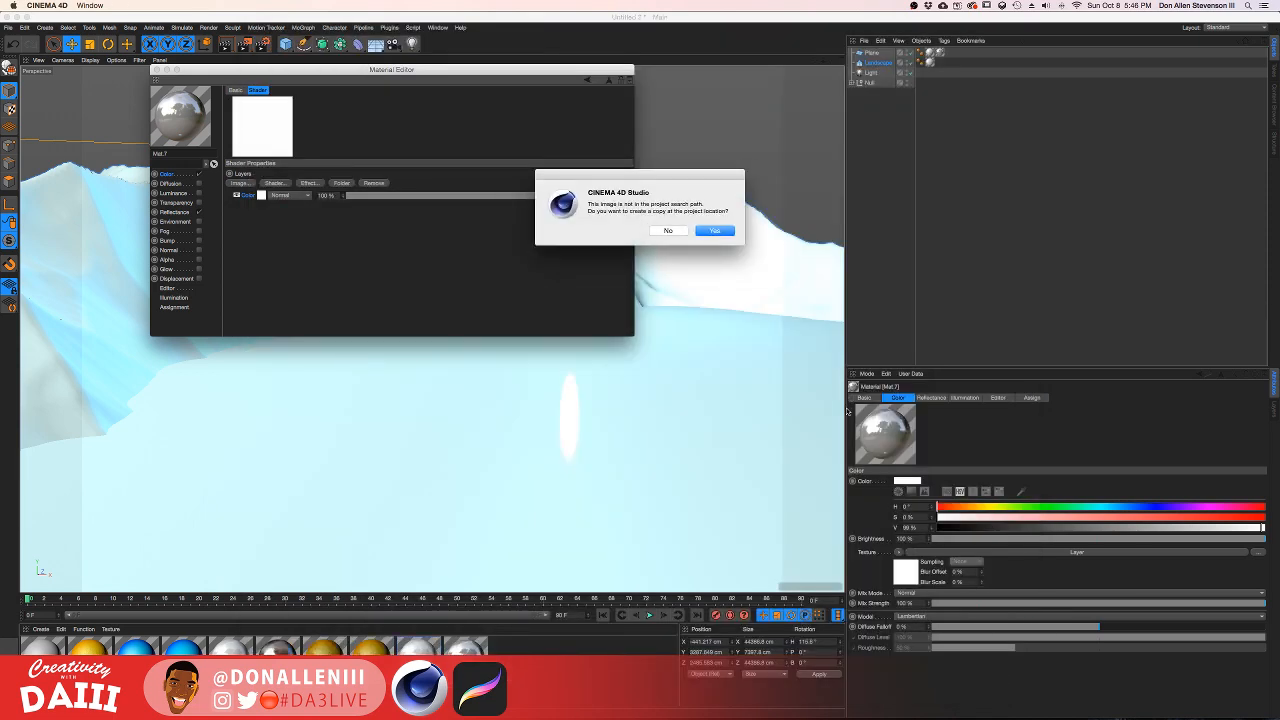
{"action": "left_click", "coordinate": [713, 230]}
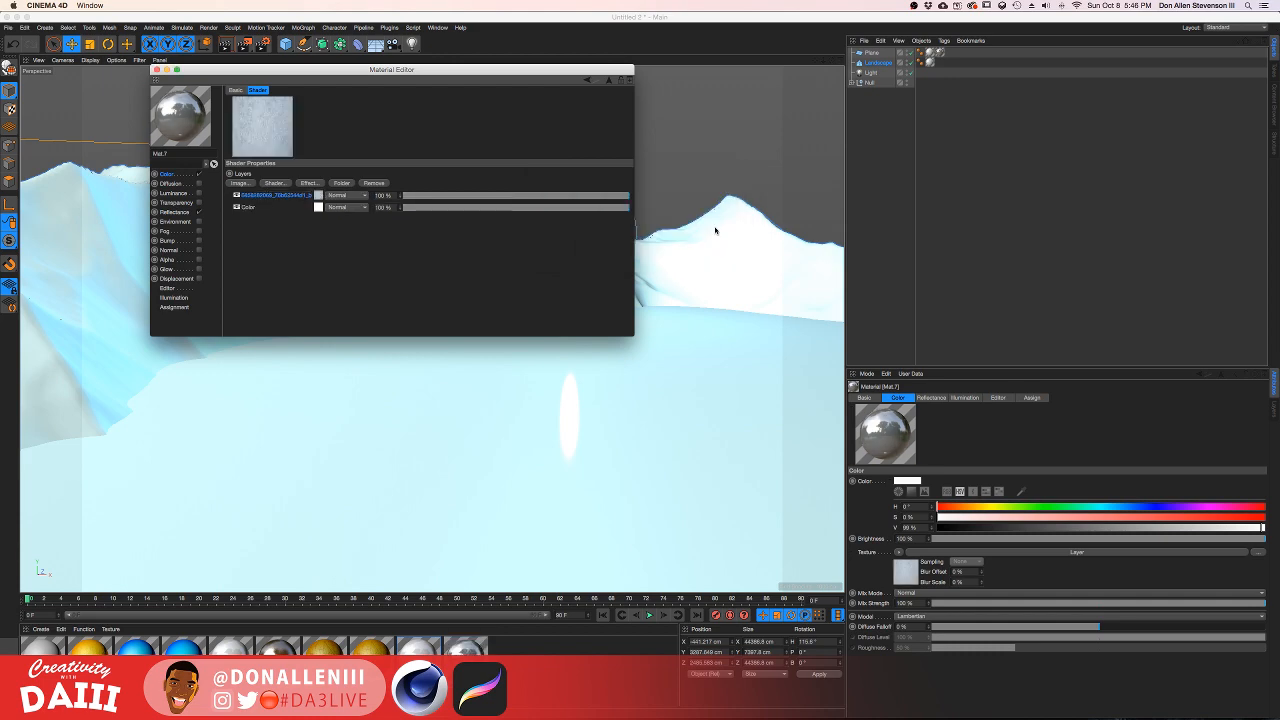
Step: Enable the Bump channel of Mat.7, load the same ice image from the desktop as its texture, and close the material editor
{"action": "left_click_drag", "start_coordinate": [165, 69], "coordinate": [620, 249]}
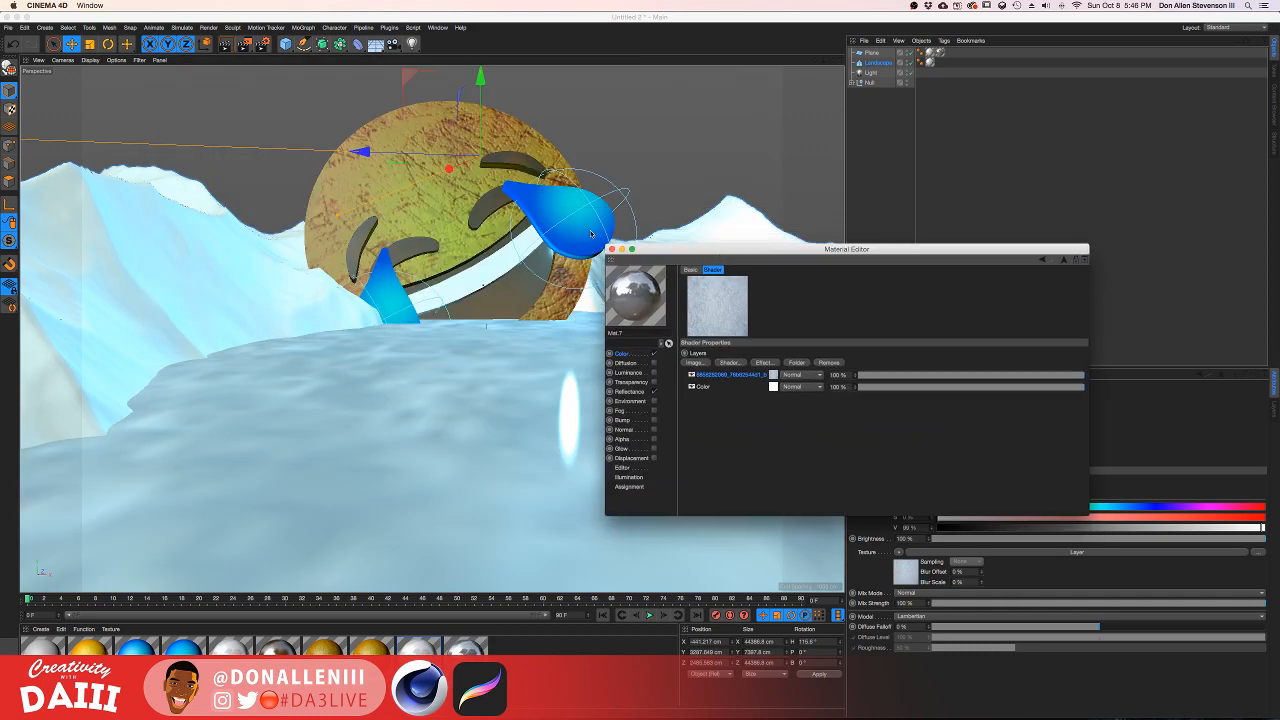
{"action": "left_click", "coordinate": [654, 421]}
{"action": "left_click", "coordinate": [722, 307]}
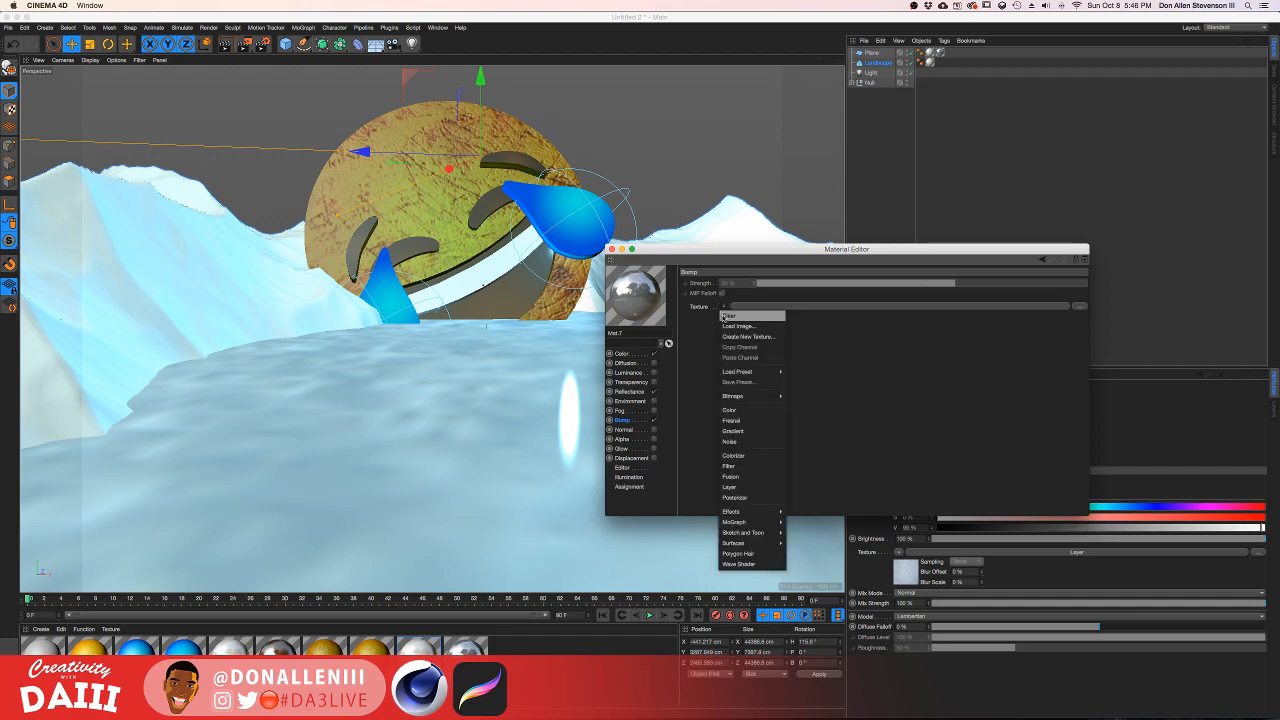
{"action": "left_click", "coordinate": [740, 332]}
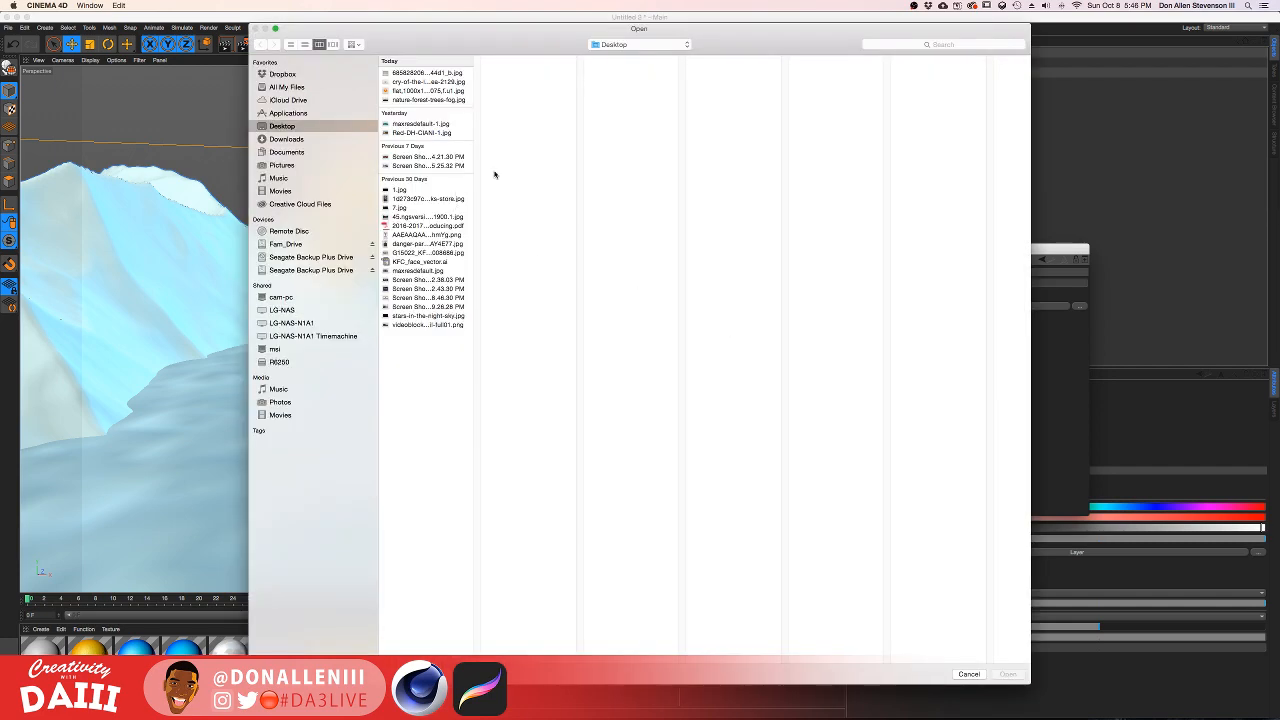
{"action": "left_click", "coordinate": [425, 73]}
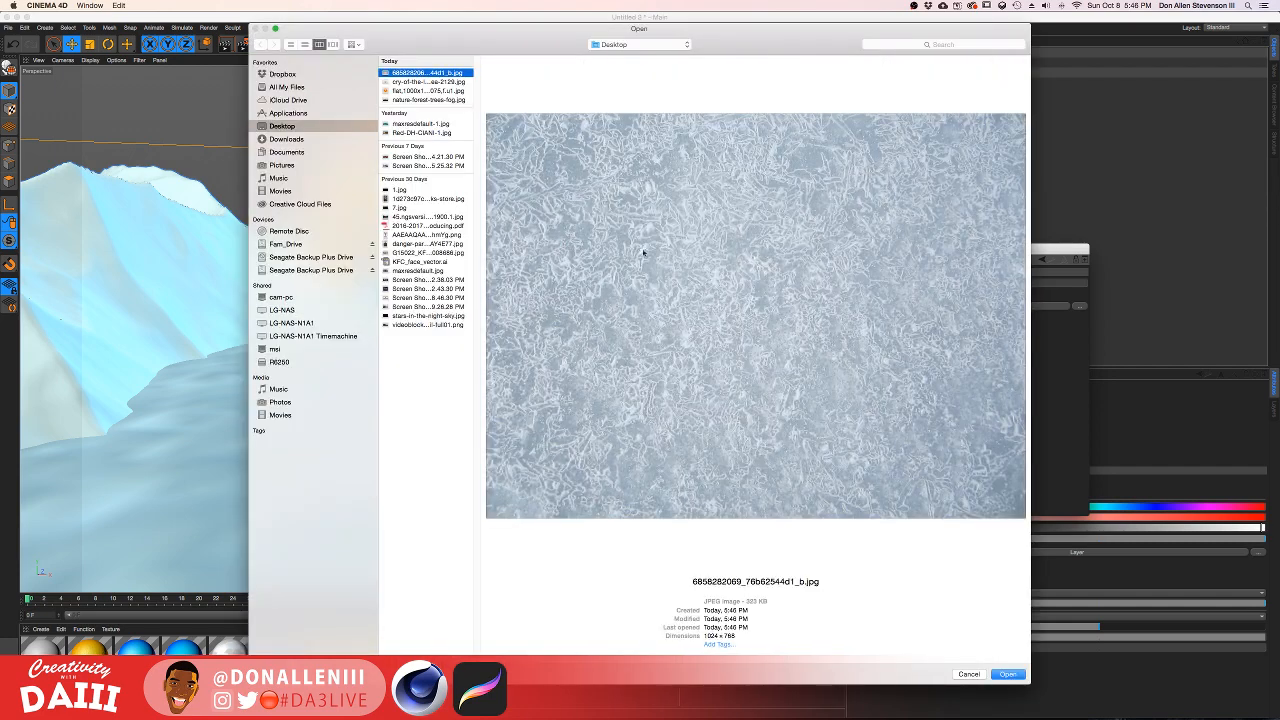
{"action": "left_click", "coordinate": [1004, 674]}
{"action": "left_click", "coordinate": [712, 236]}
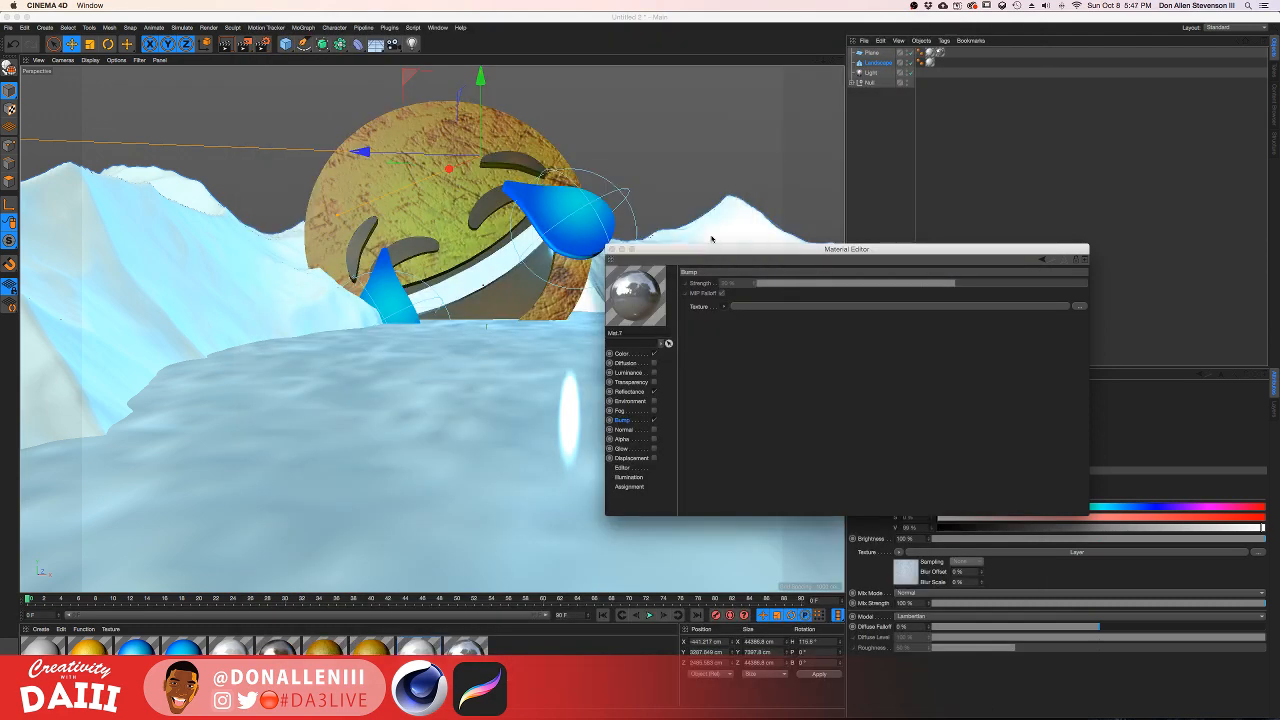
{"action": "left_click", "coordinate": [612, 249]}
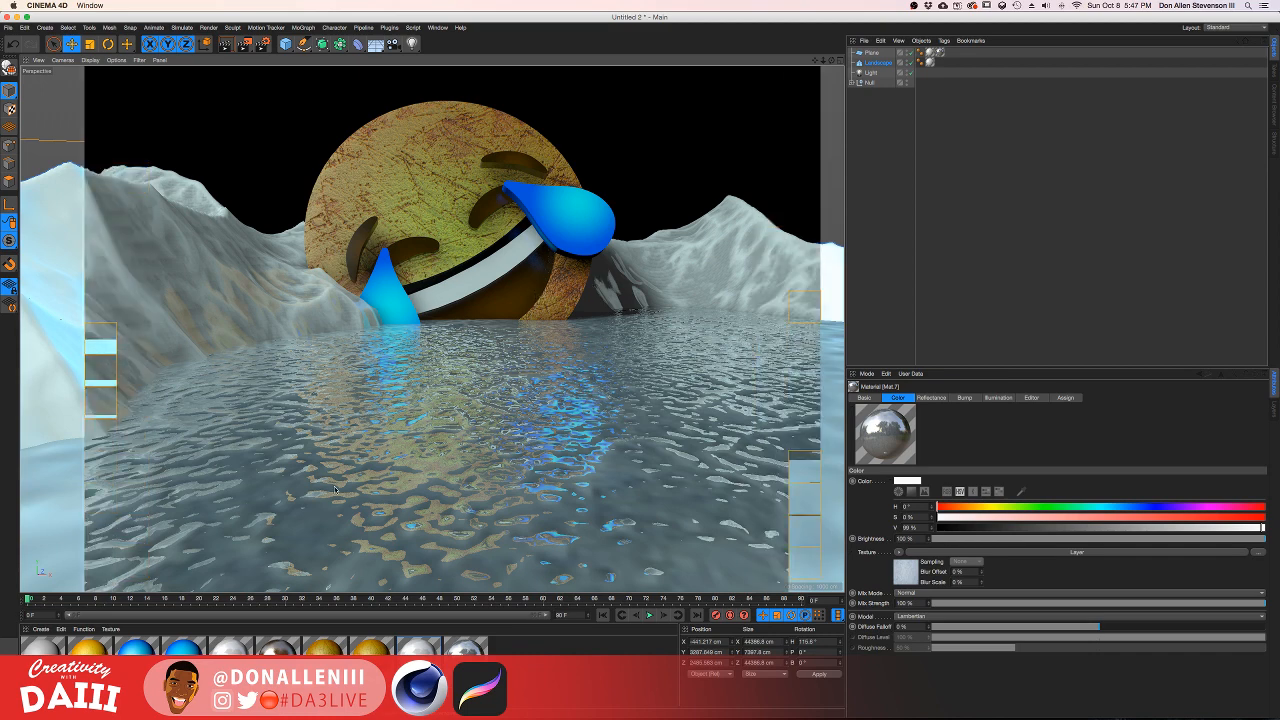
Step: Set the Width Segments and Height Segments of the Plane object to 480
{"action": "left_click", "coordinate": [871, 52]}
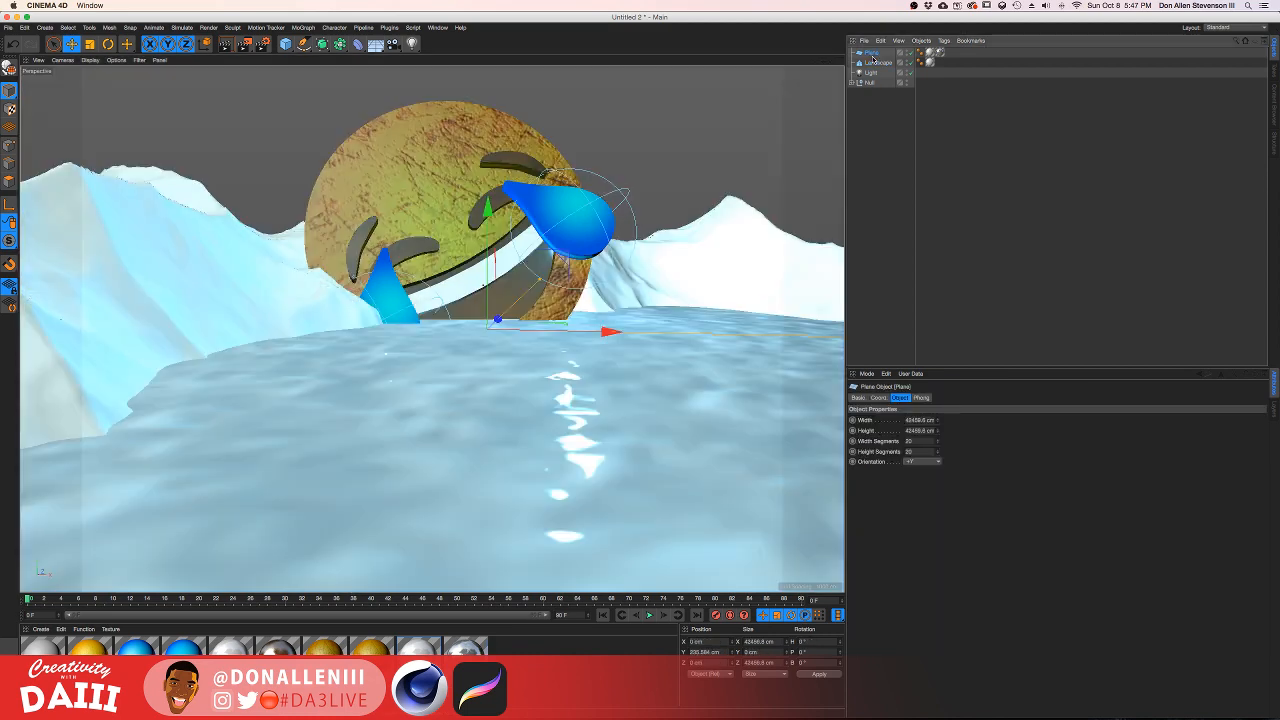
{"action": "double_click", "coordinate": [924, 440]}
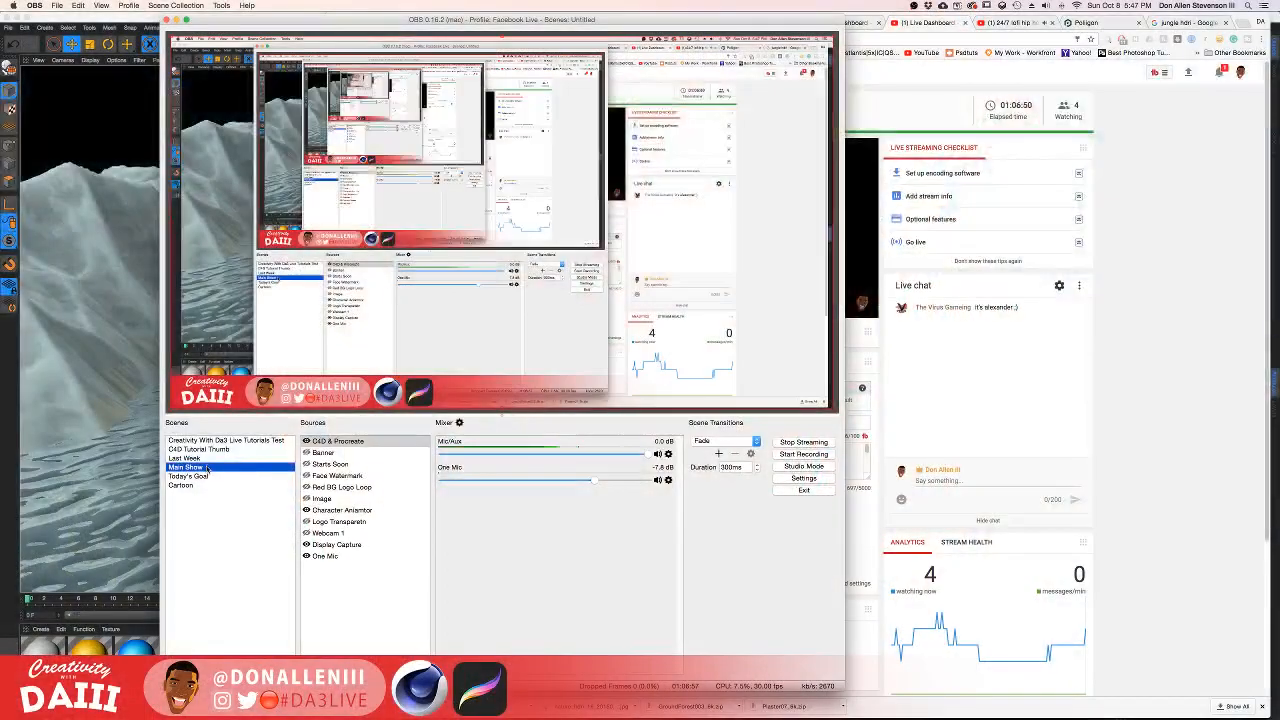
Step: Switch to Chrome, scrub back through the stream preview on the YouTube live dashboard, and return to Cinema 4D
{"action": "left_click", "coordinate": [1098, 406]}
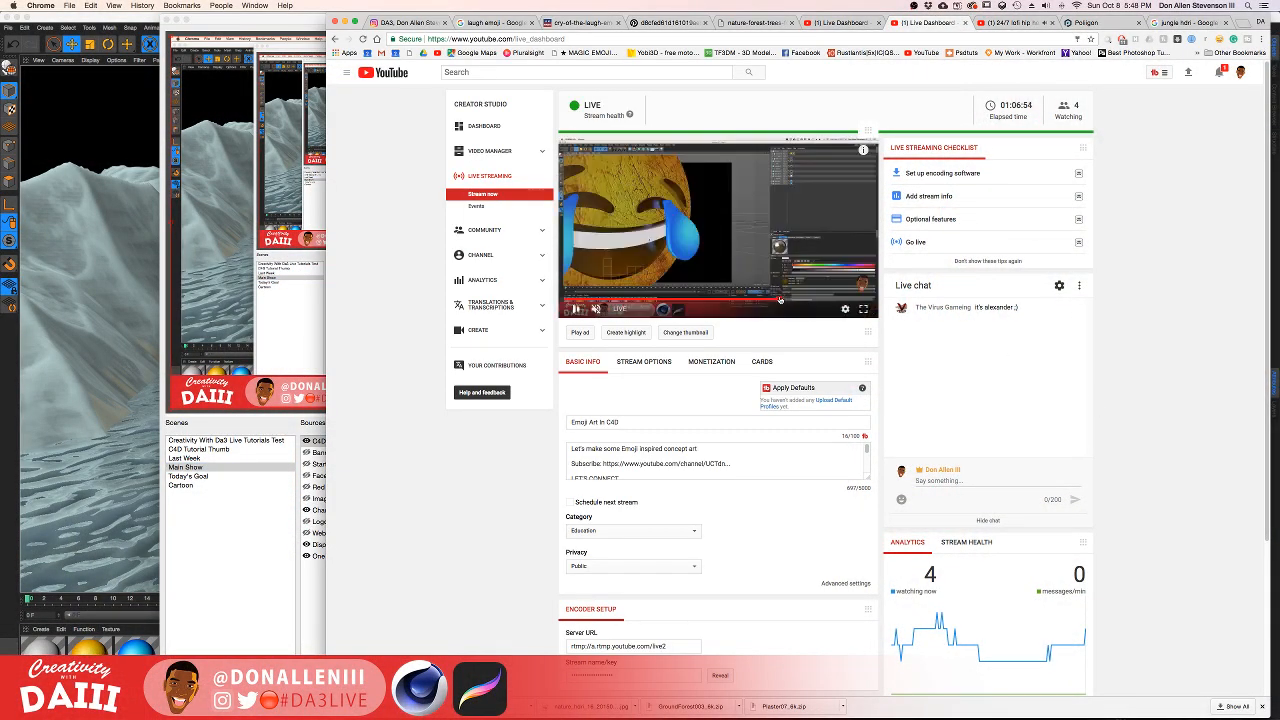
{"action": "left_click", "coordinate": [740, 302]}
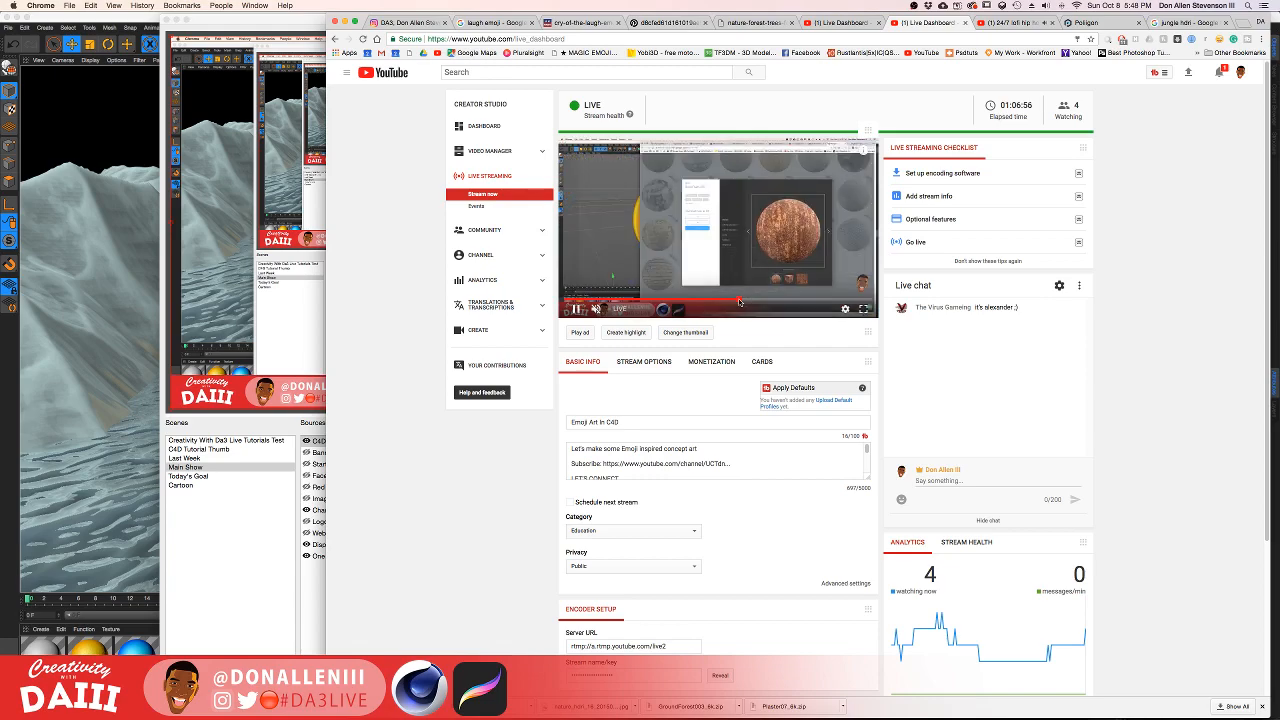
{"action": "key", "text": "ctrl+Up"}
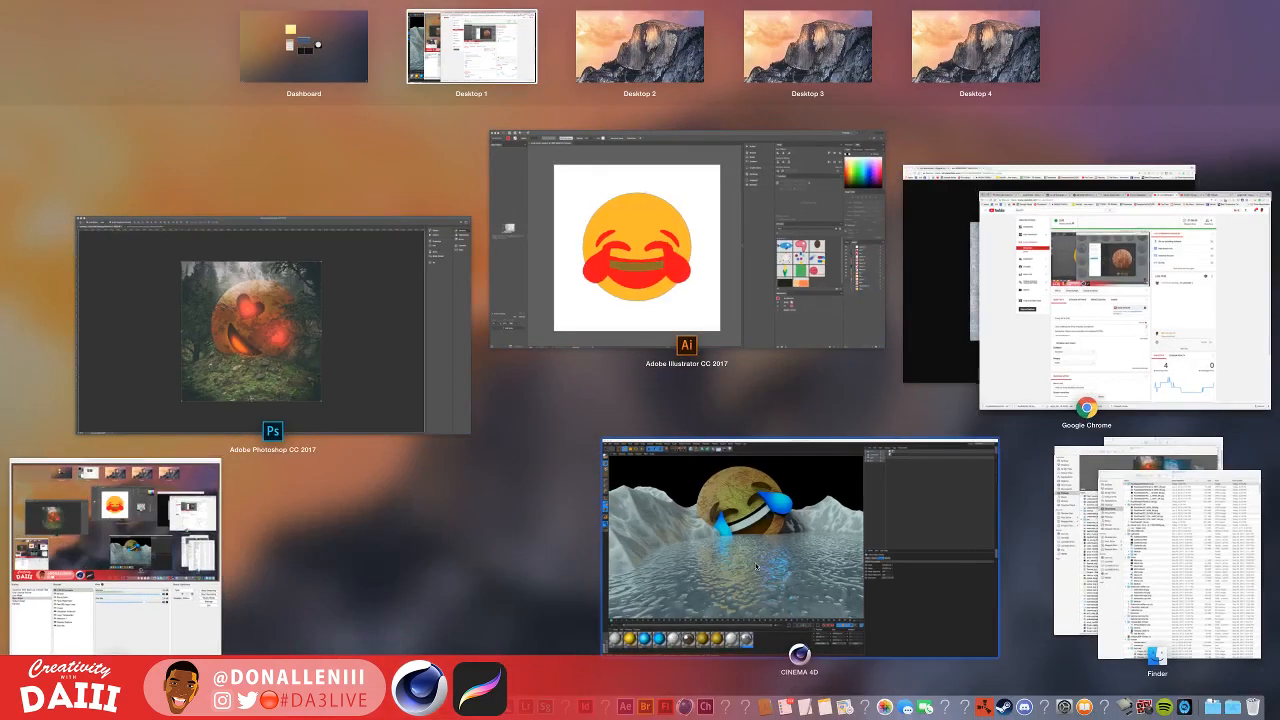
{"action": "left_click", "coordinate": [757, 567]}
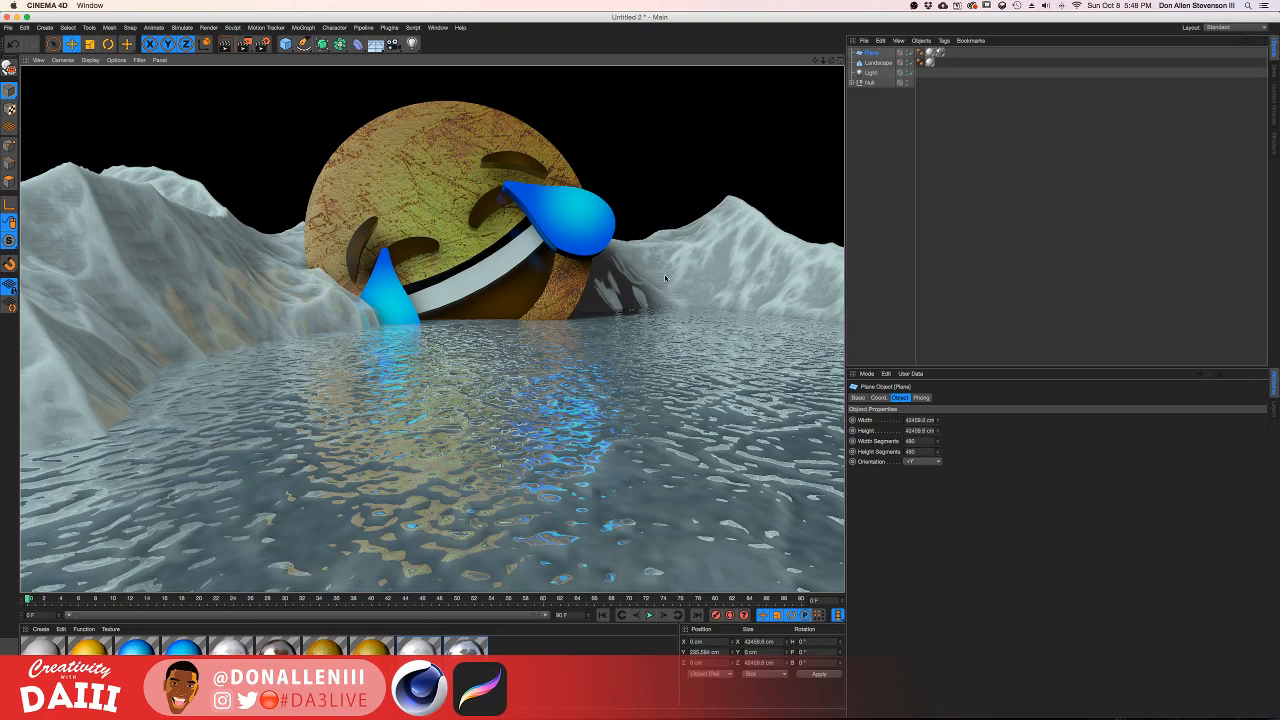
Step: Switch to Chrome, bring the "jungle hdri" image results into view and look through them
{"action": "key", "text": "ctrl+Up"}
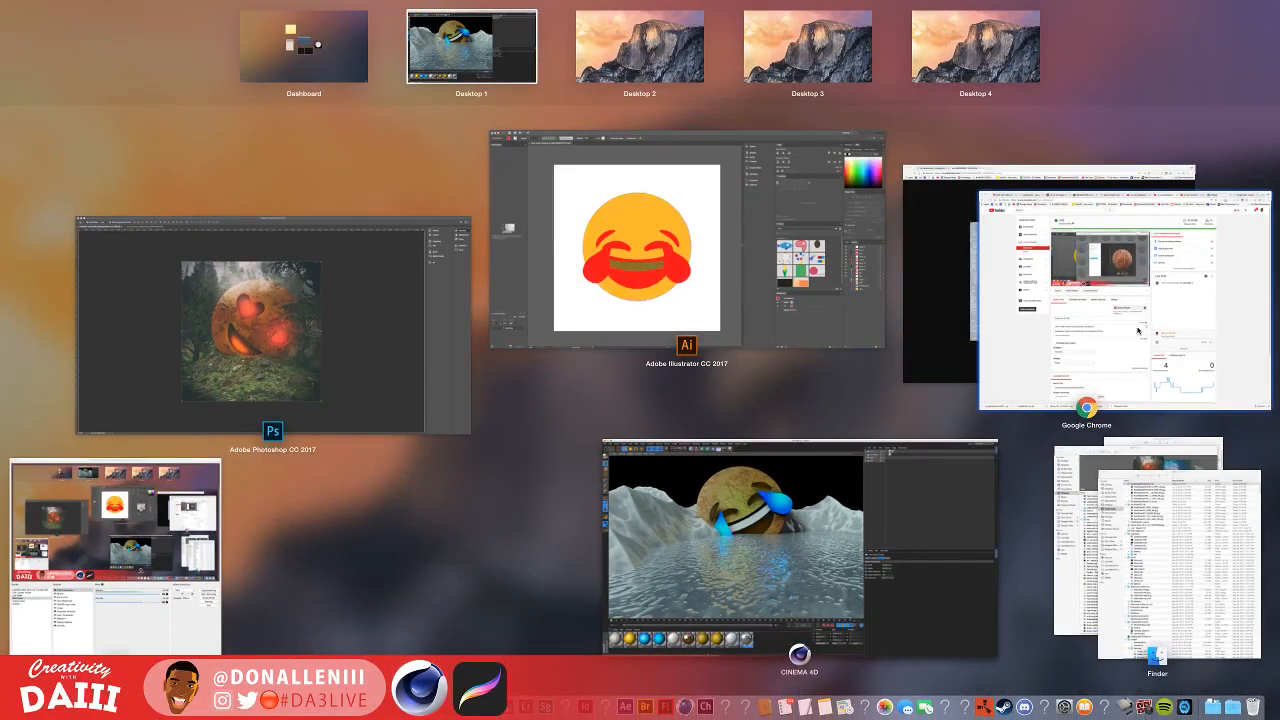
{"action": "left_click", "coordinate": [1184, 297]}
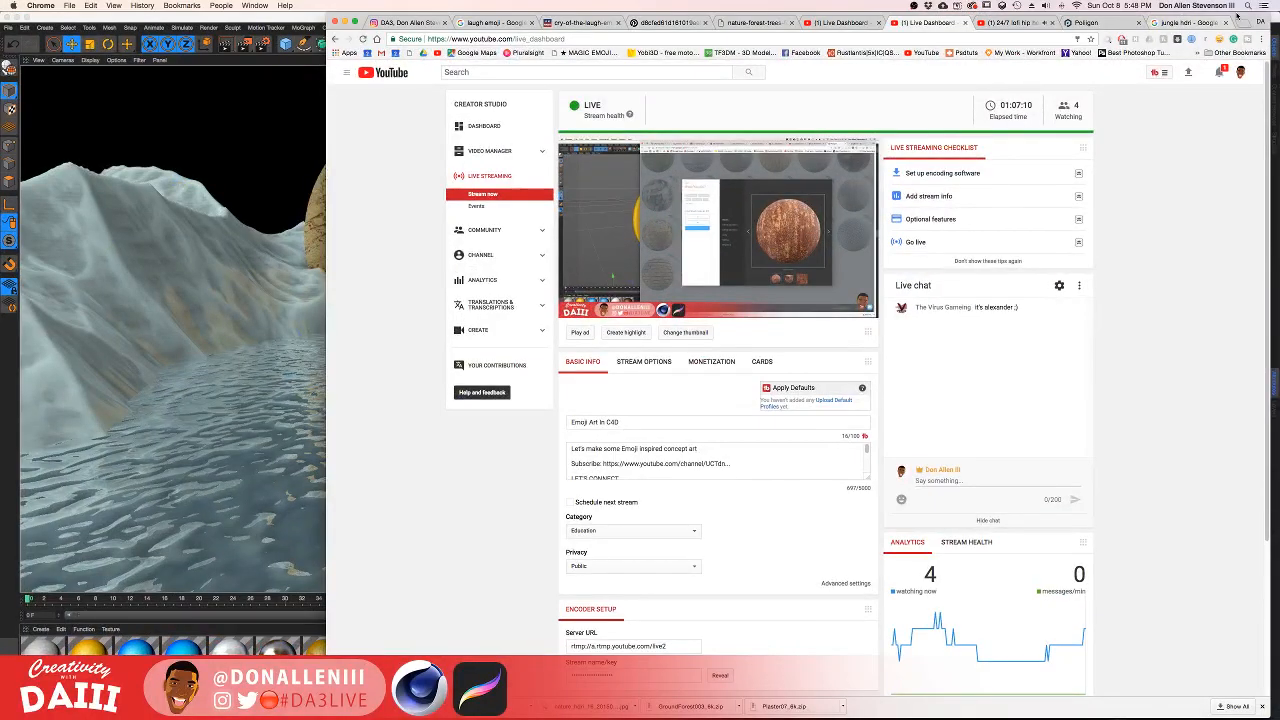
{"action": "left_click_drag", "start_coordinate": [1232, 37], "coordinate": [1018, 35]}
{"action": "left_click", "coordinate": [965, 38]}
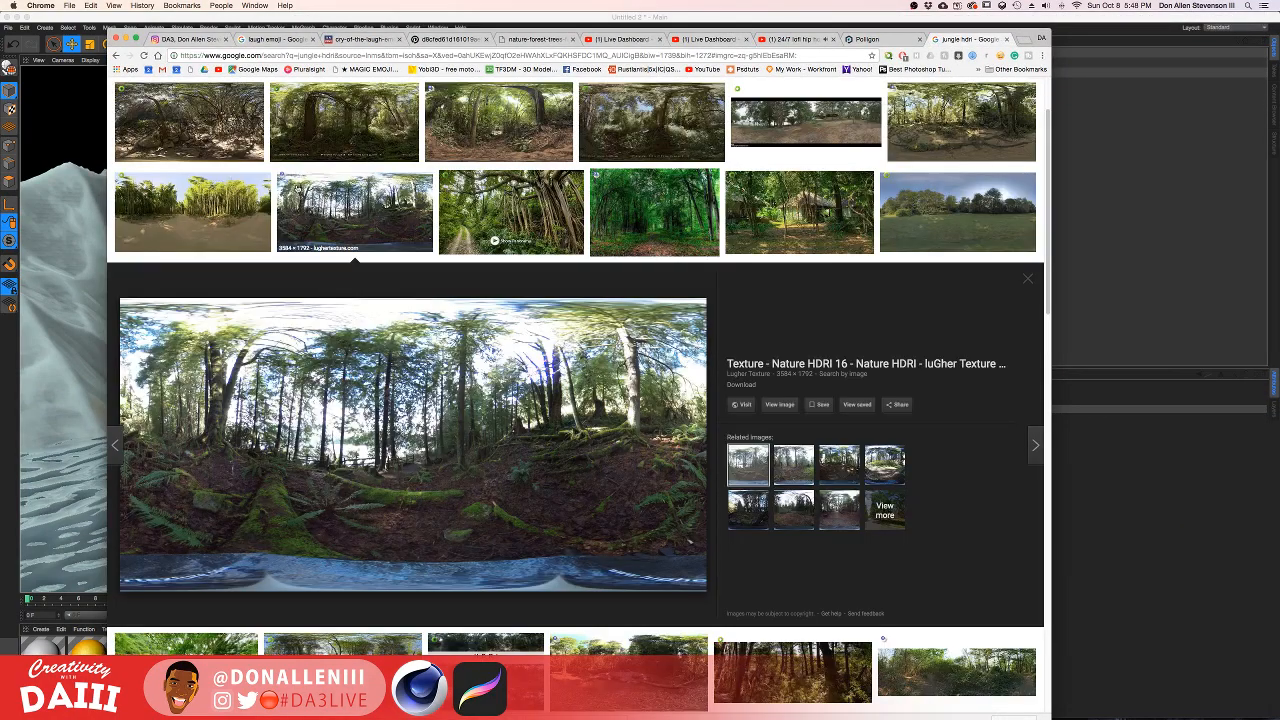
{"action": "scroll", "coordinate": [420, 210], "scroll_direction": "up", "scroll_amount": 2}
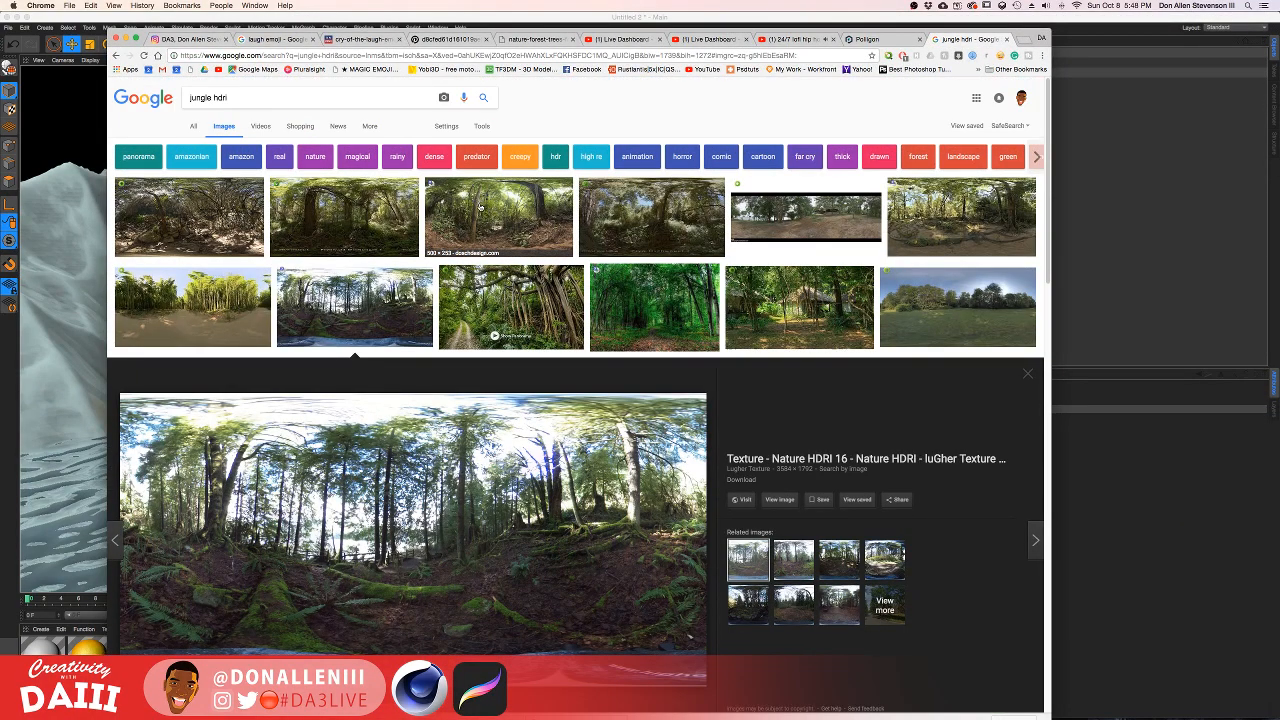
{"action": "scroll", "coordinate": [480, 207], "scroll_direction": "down", "scroll_amount": 10}
{"action": "scroll", "coordinate": [482, 215], "scroll_direction": "up", "scroll_amount": 10}
{"action": "scroll", "coordinate": [484, 225], "scroll_direction": "down", "scroll_amount": 2}
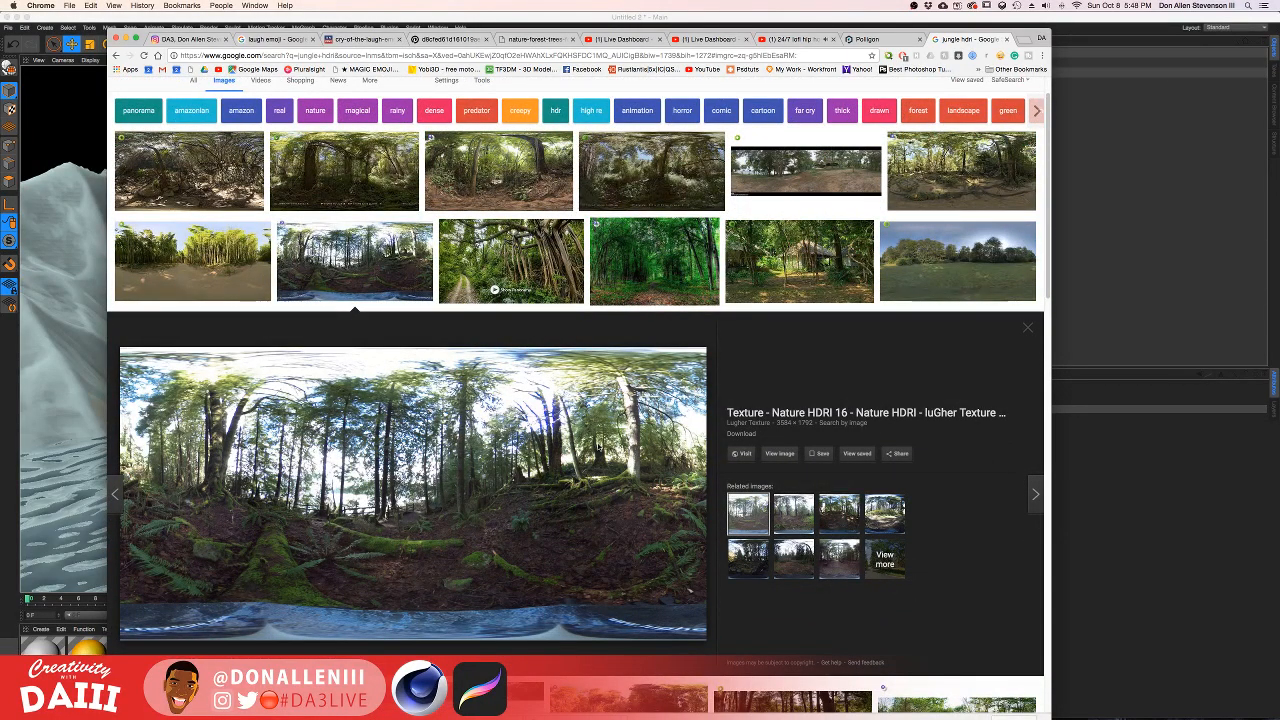
{"action": "scroll", "coordinate": [600, 470], "scroll_direction": "up", "scroll_amount": 1}
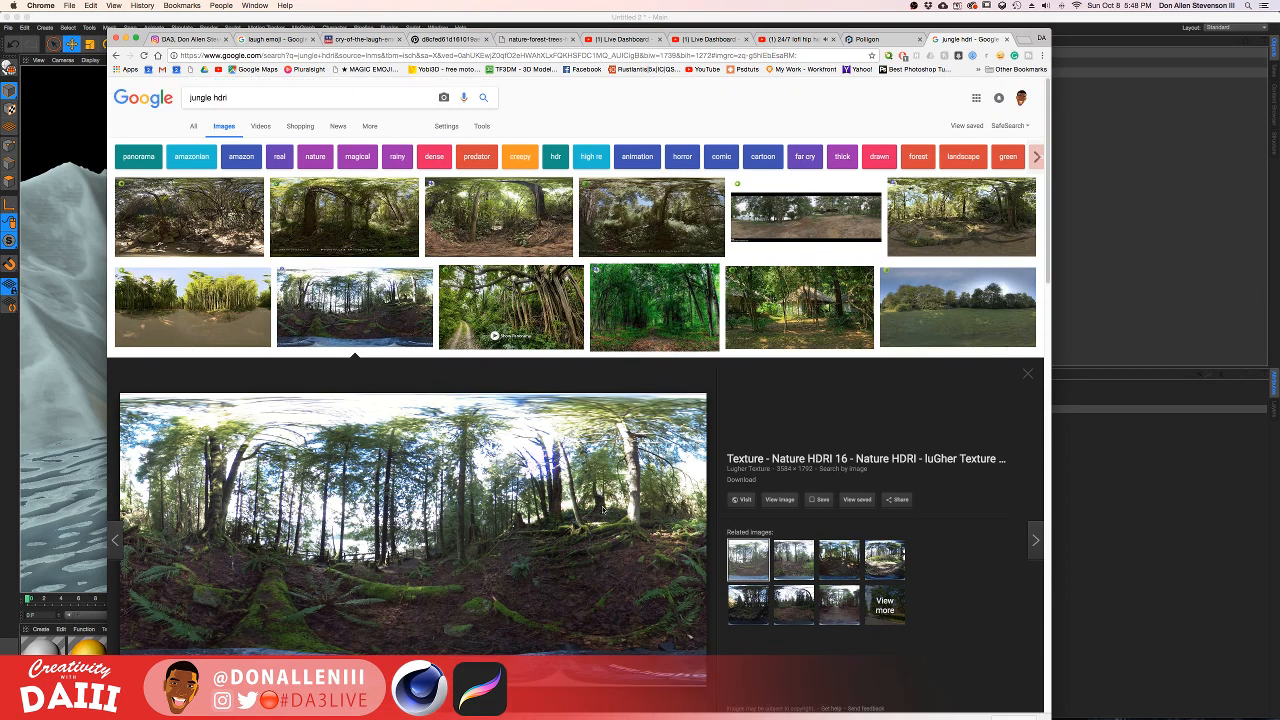
Step: Change the Google Images search to "ice lake hdri"
{"action": "double_click", "coordinate": [201, 97]}
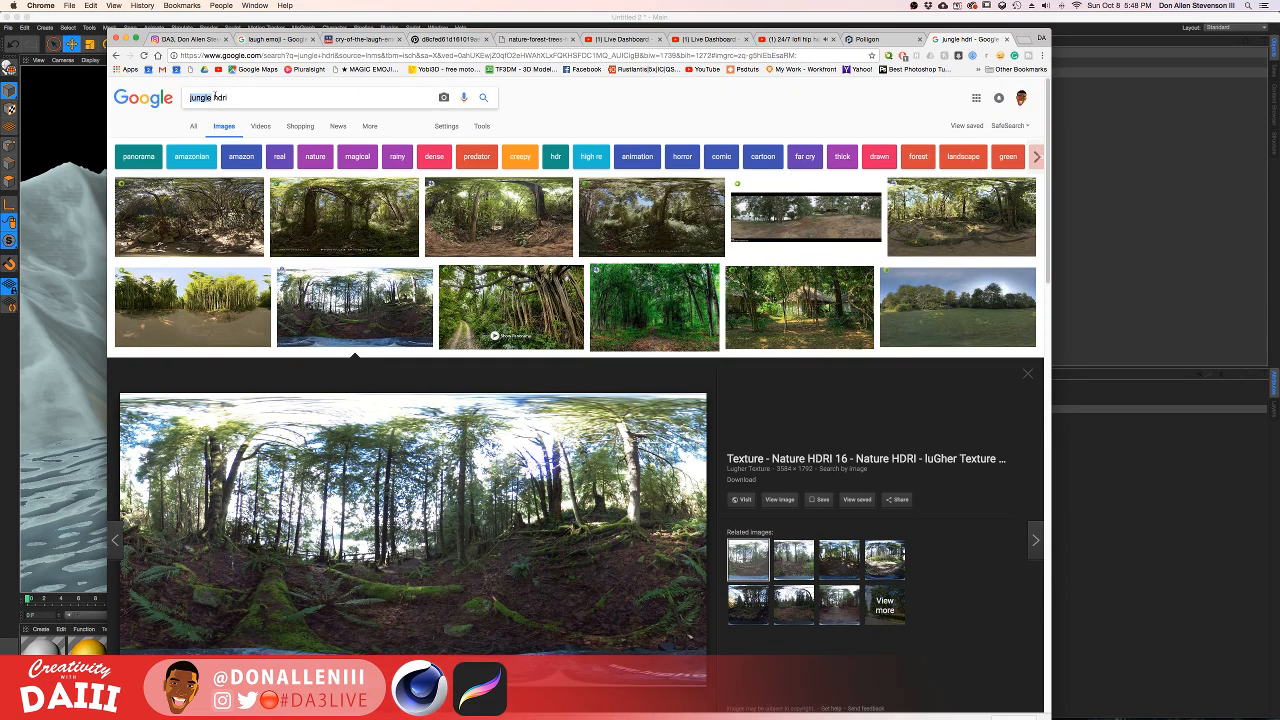
{"action": "type", "text": "ice"}
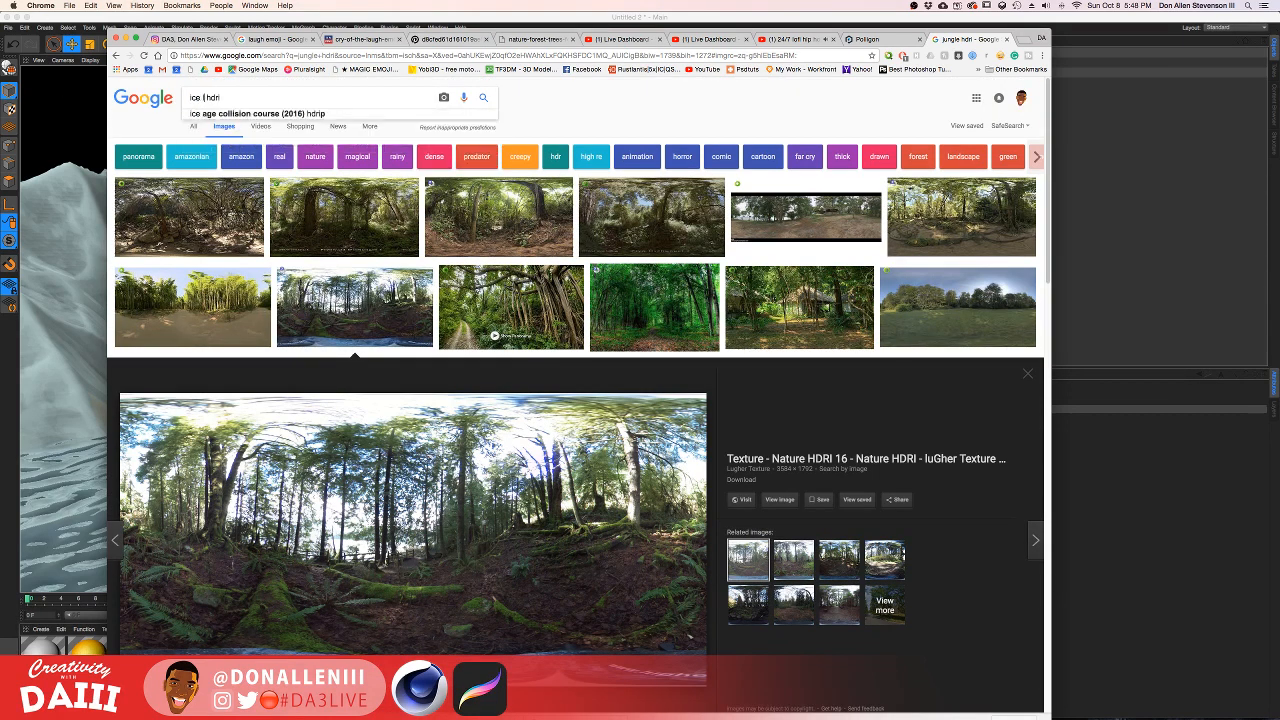
{"action": "type", "text": " lake"}
{"action": "key", "text": "Return"}
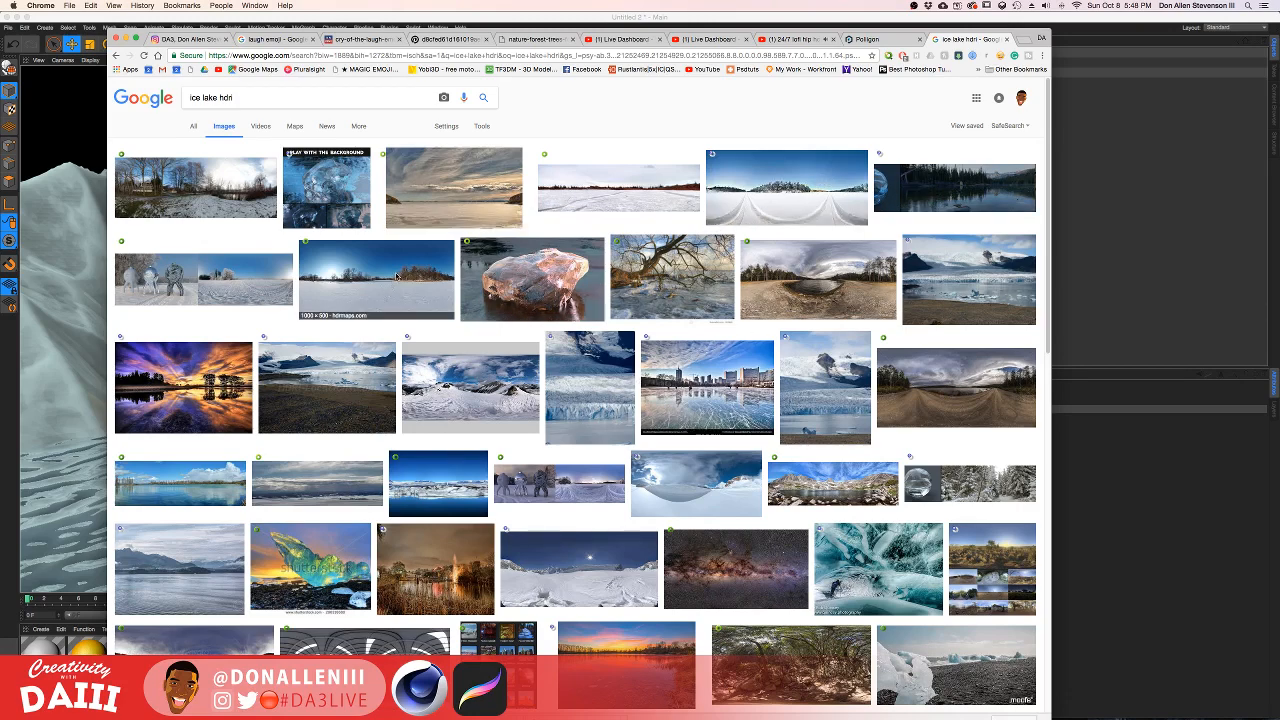
Step: View the first snowy lake panorama from 3DOcean at its original size and go back to the image results
{"action": "left_click", "coordinate": [204, 190]}
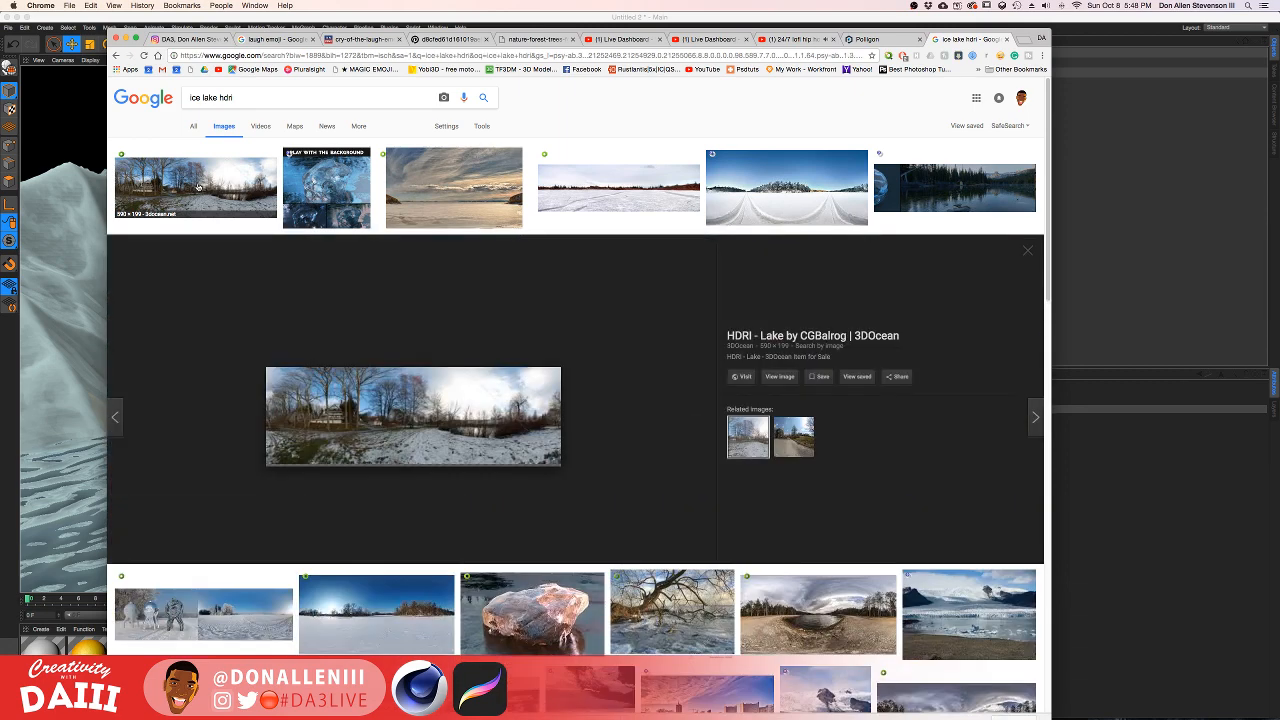
{"action": "left_click", "coordinate": [769, 377]}
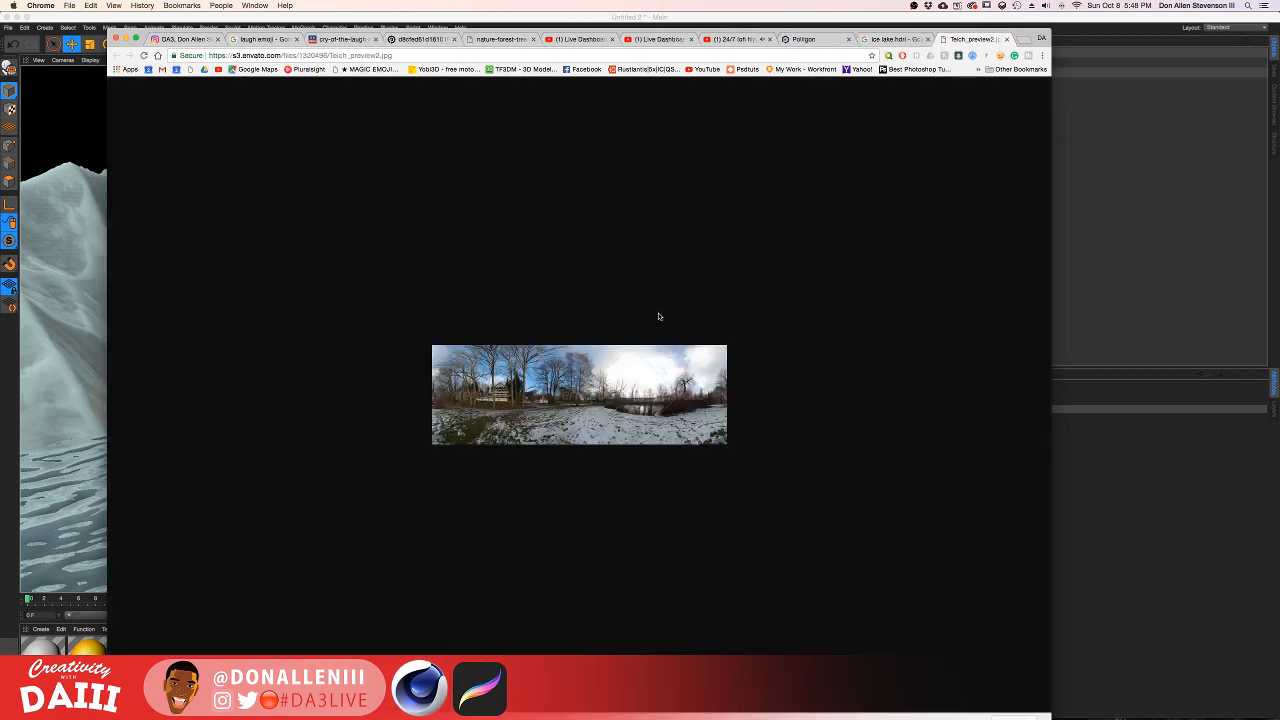
{"action": "left_click", "coordinate": [895, 39]}
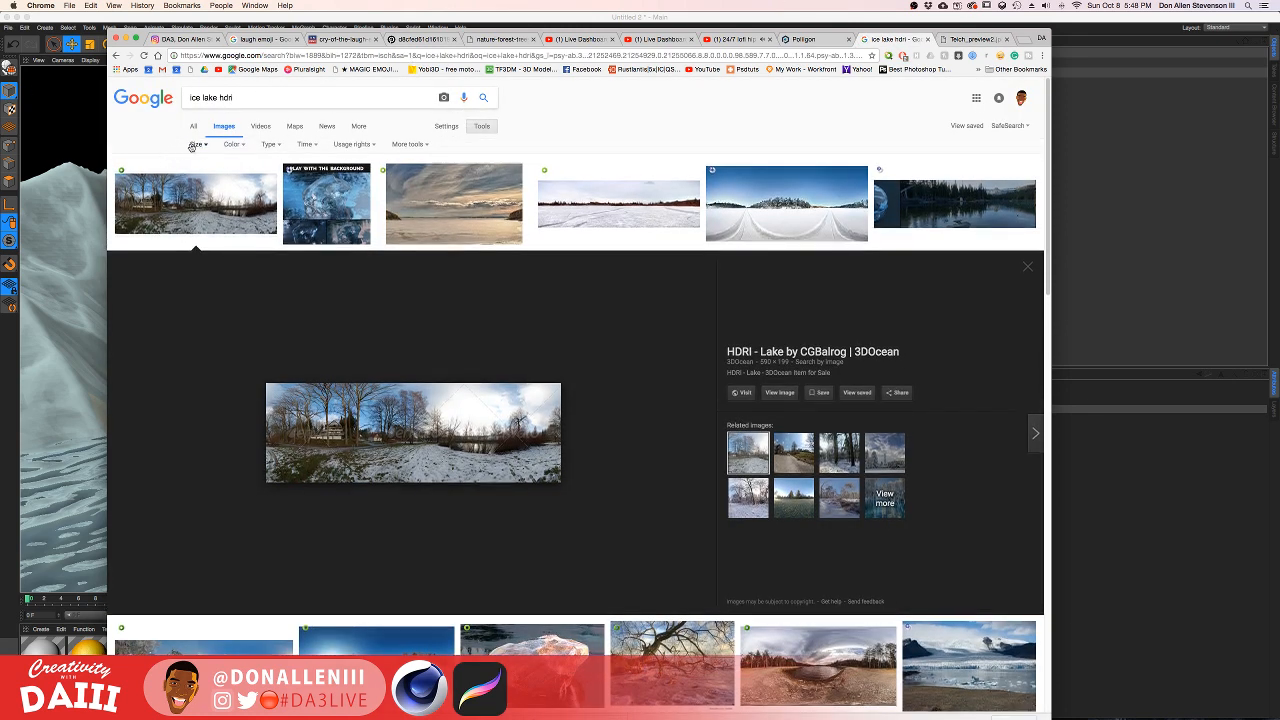
Step: Limit the "ice lake hdri" results to large images and inspect the Guysborough County frozen lake panorama at full size
{"action": "left_click", "coordinate": [197, 139]}
{"action": "left_click", "coordinate": [205, 179]}
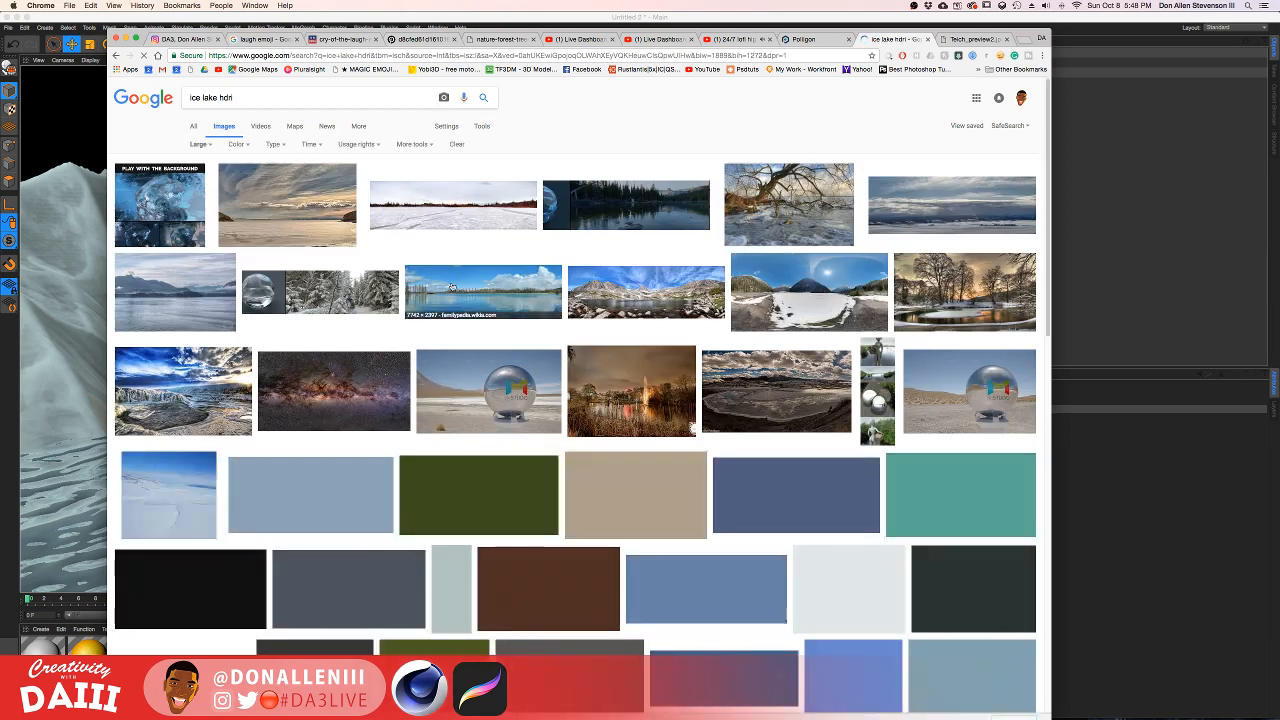
{"action": "left_click", "coordinate": [459, 200]}
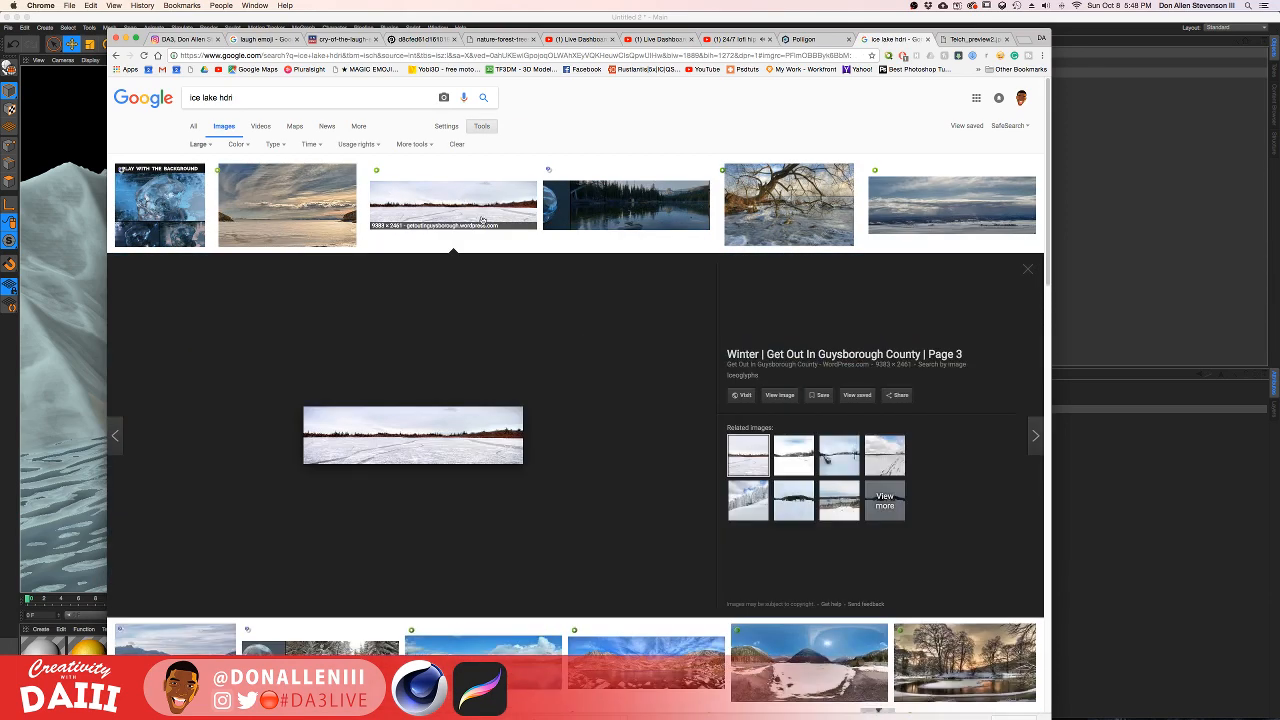
{"action": "left_click", "coordinate": [772, 402]}
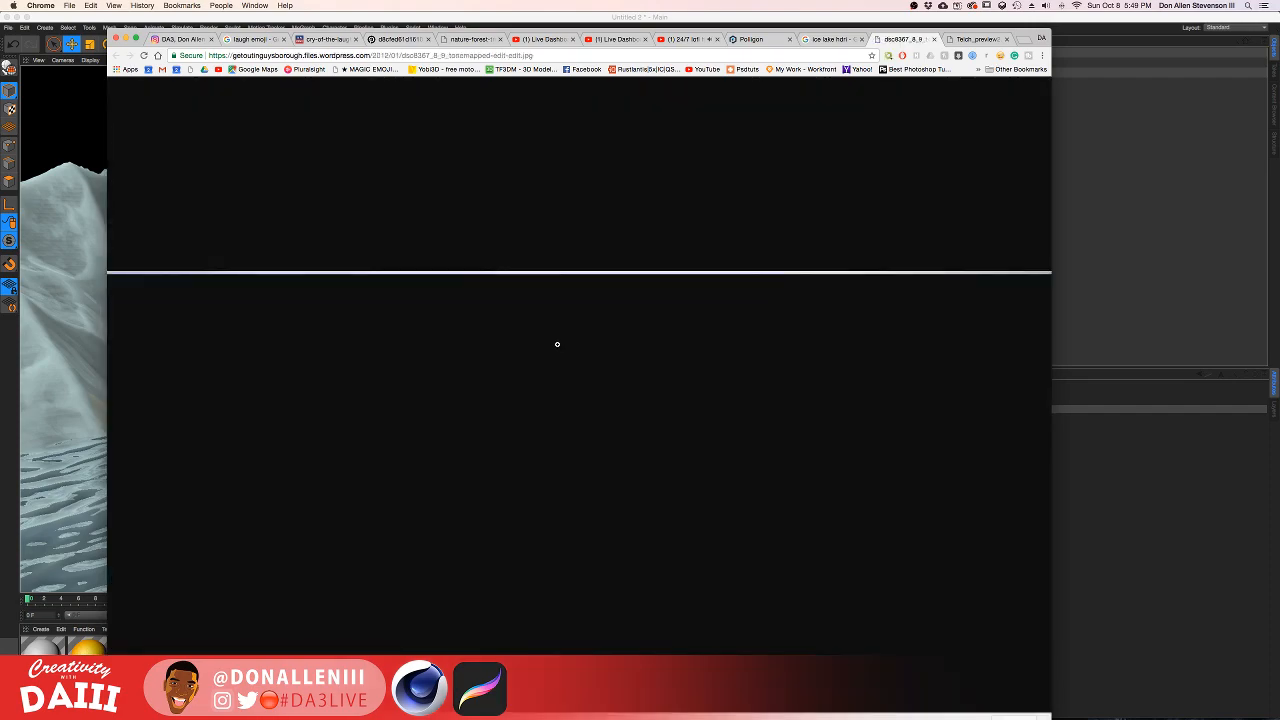
{"action": "left_click", "coordinate": [601, 390]}
{"action": "scroll", "coordinate": [641, 403], "scroll_direction": "down", "scroll_amount": 3}
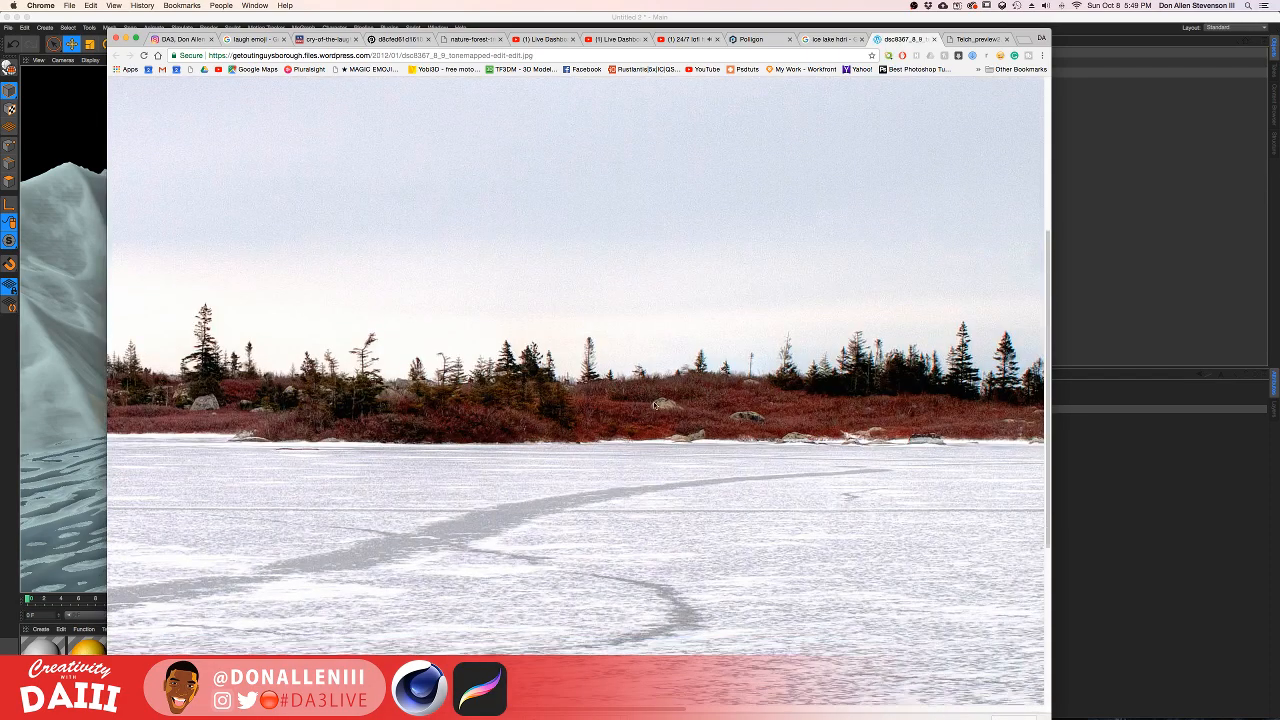
{"action": "scroll", "coordinate": [662, 377], "scroll_direction": "up", "scroll_amount": 8}
{"action": "scroll", "coordinate": [663, 380], "scroll_direction": "down", "scroll_amount": 6}
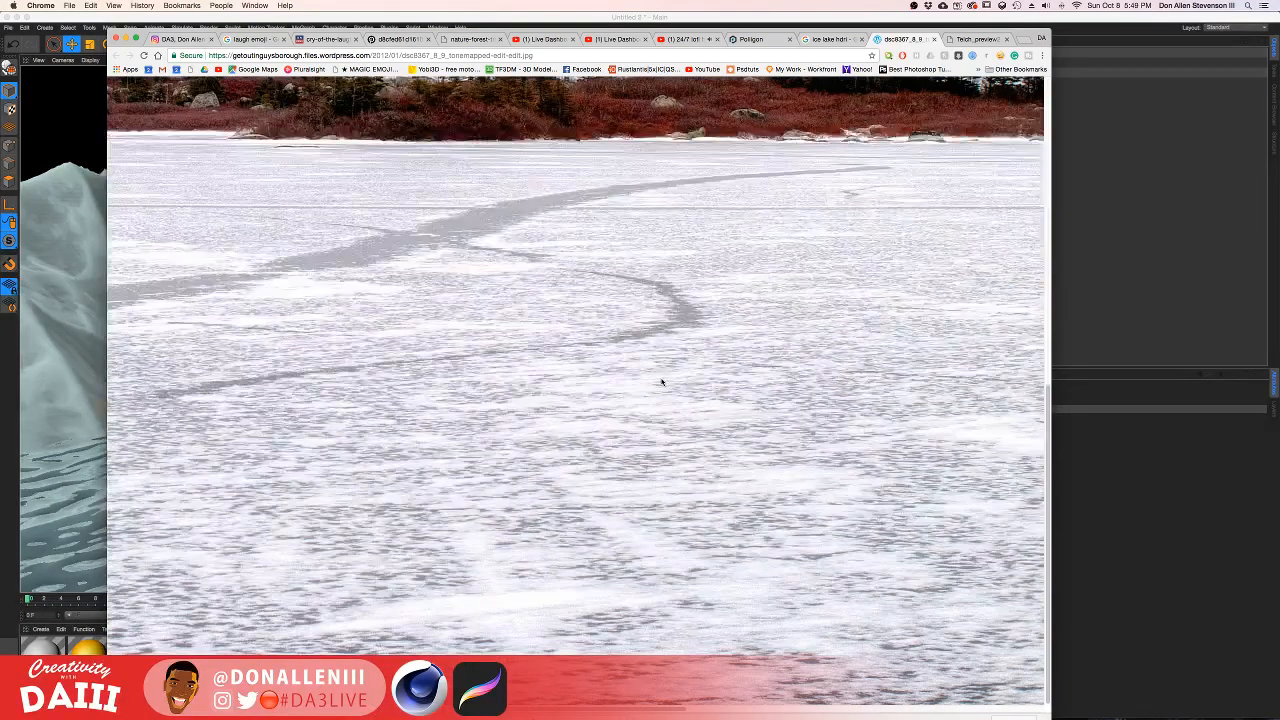
Step: Examine the ice and shoreline of the Guysborough frozen lake panorama up close and as a whole, and return to the image results
{"action": "scroll", "coordinate": [663, 382], "scroll_direction": "up", "scroll_amount": 5}
{"action": "scroll", "coordinate": [663, 385], "scroll_direction": "down", "scroll_amount": 3}
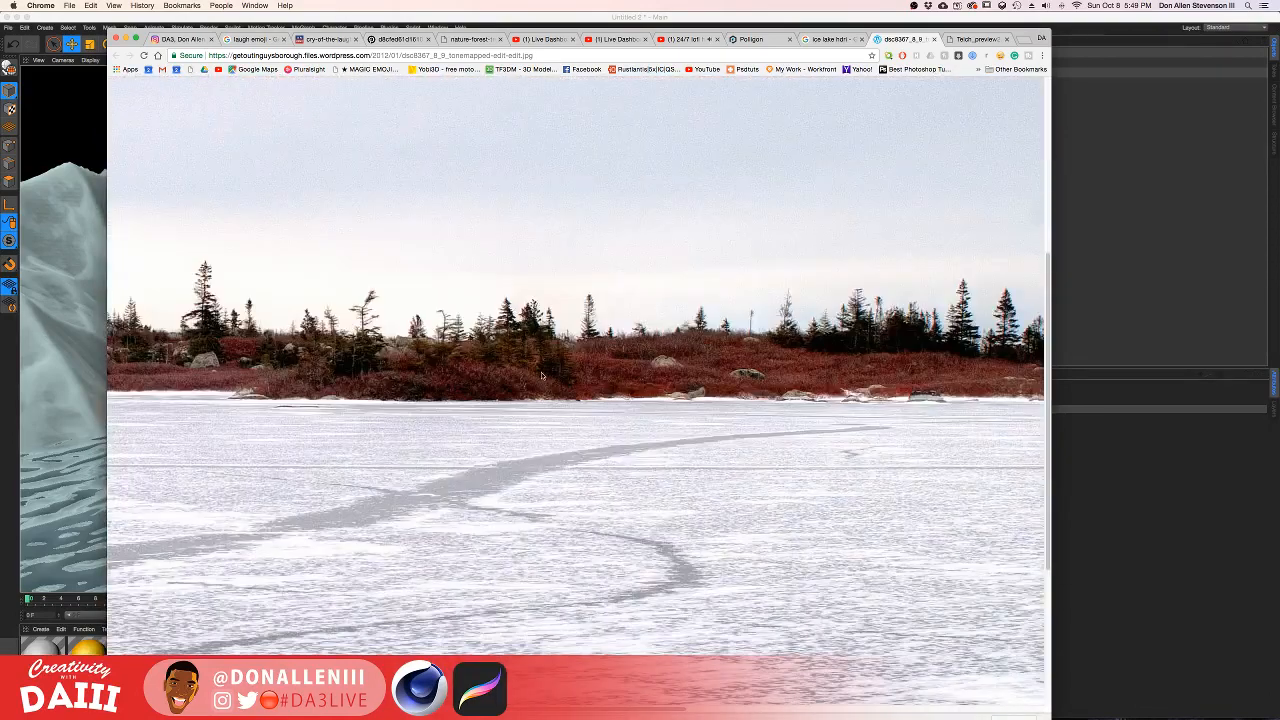
{"action": "left_click", "coordinate": [541, 372]}
{"action": "left_click", "coordinate": [968, 389]}
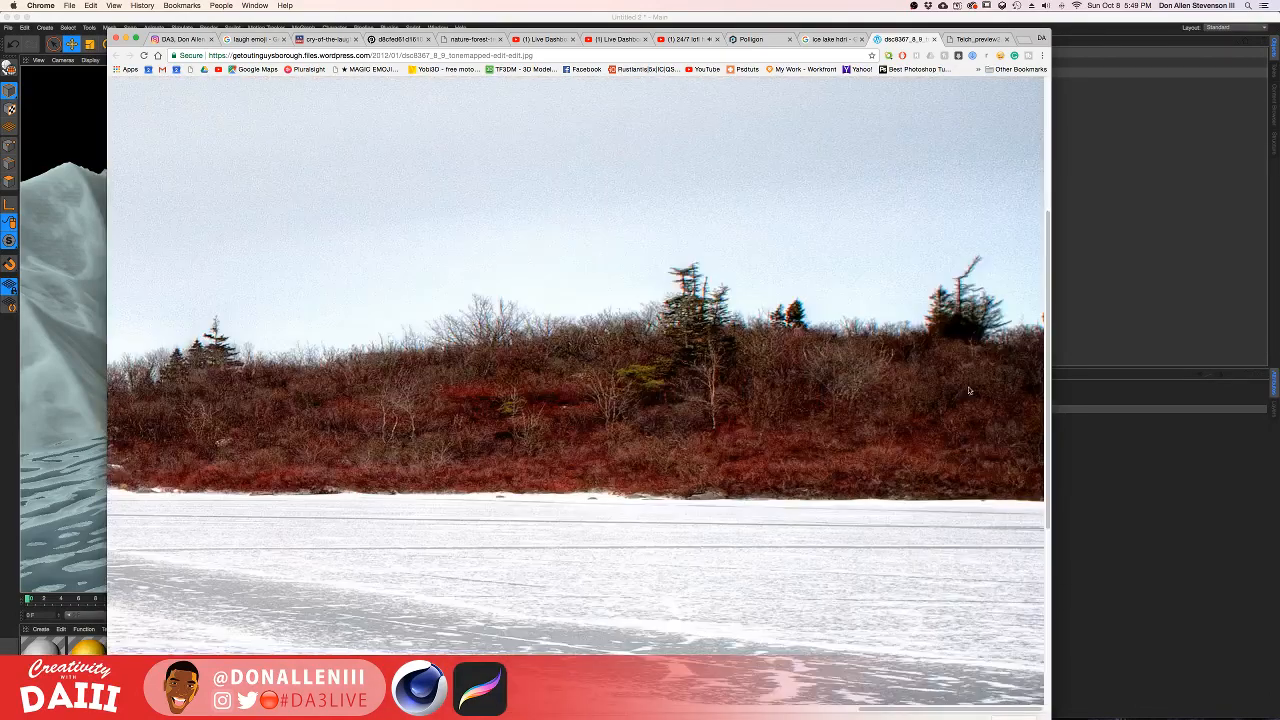
{"action": "left_click", "coordinate": [699, 410]}
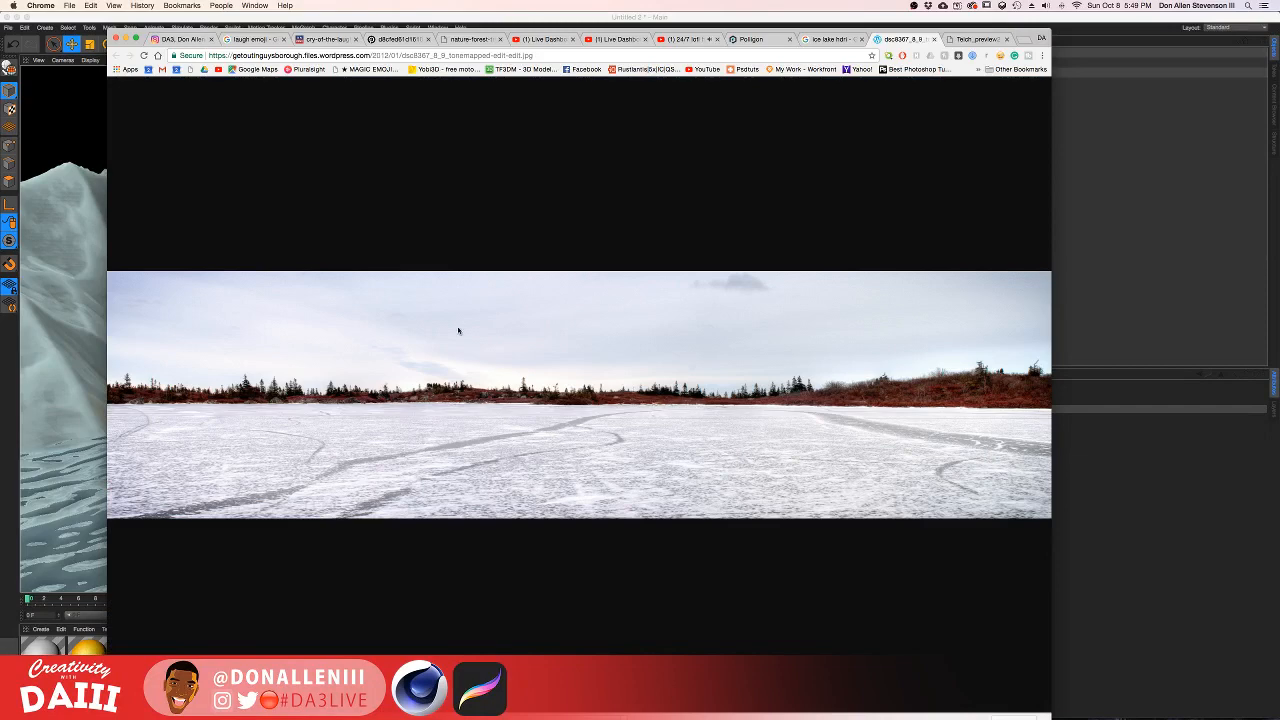
{"action": "left_click", "coordinate": [828, 39]}
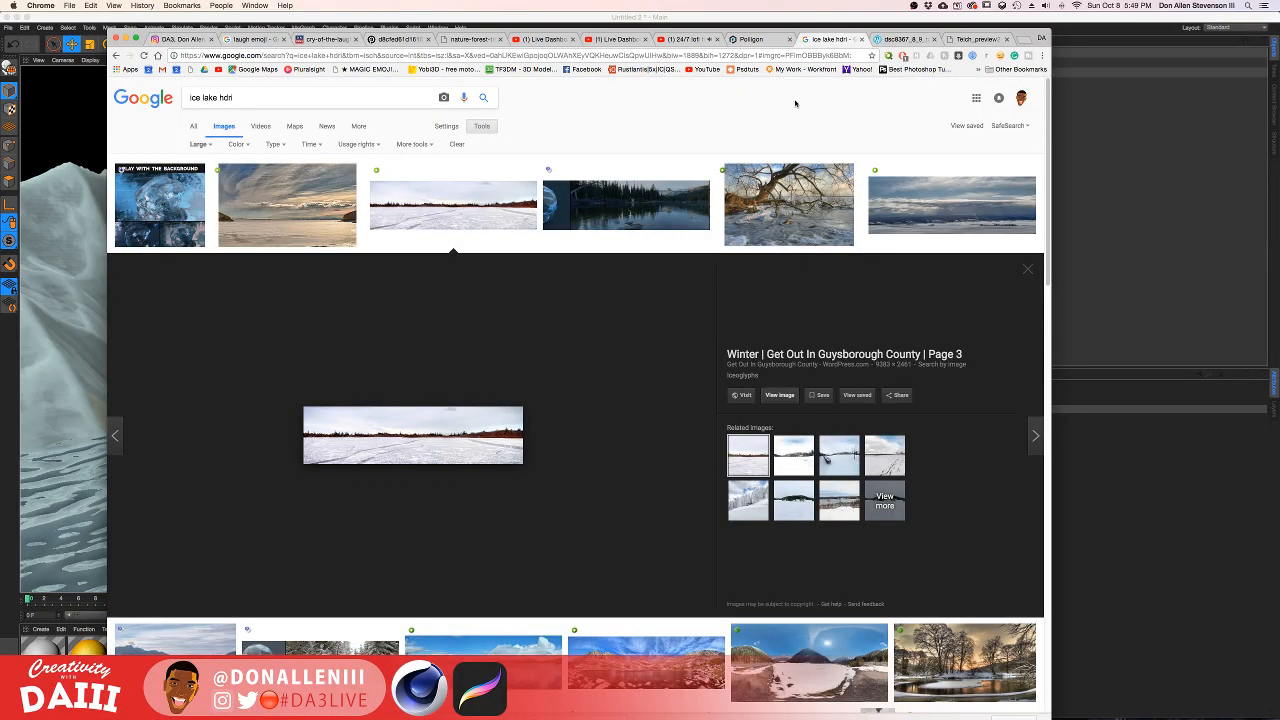
Step: Open the Tau Zero Idaho snow panorama at full size and save it to the Desktop
{"action": "left_click", "coordinate": [887, 205]}
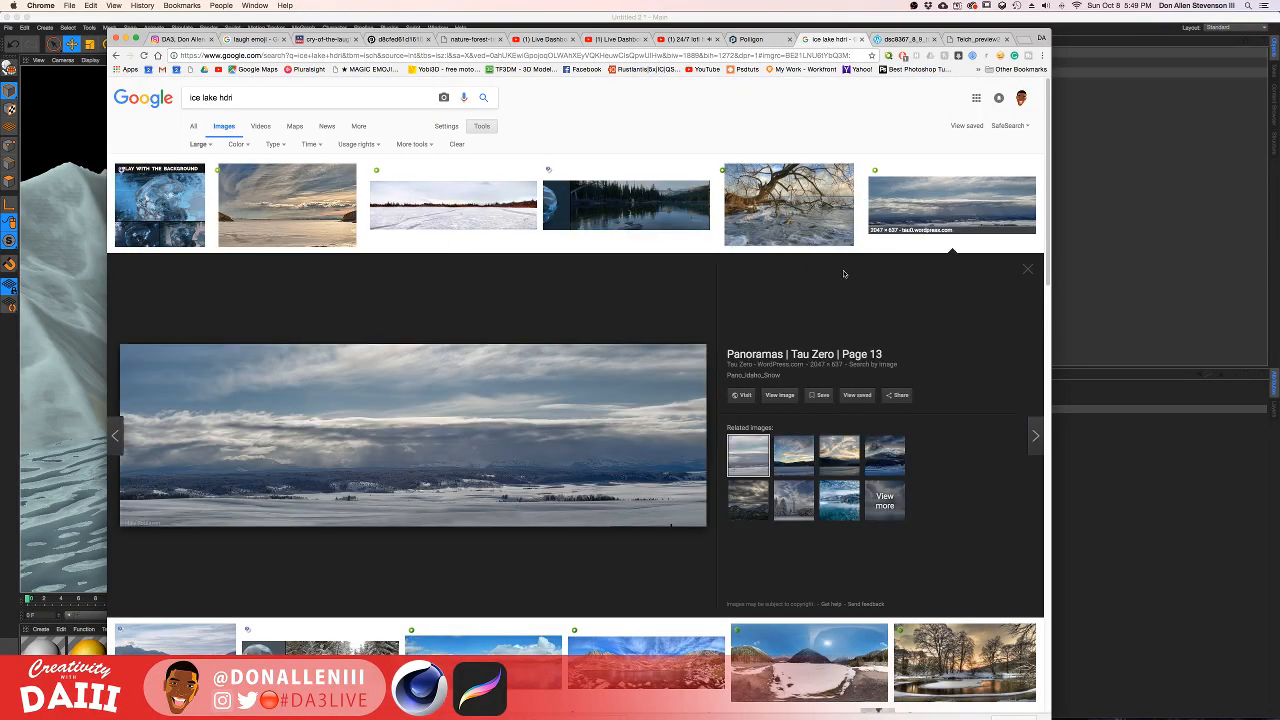
{"action": "left_click", "coordinate": [781, 396]}
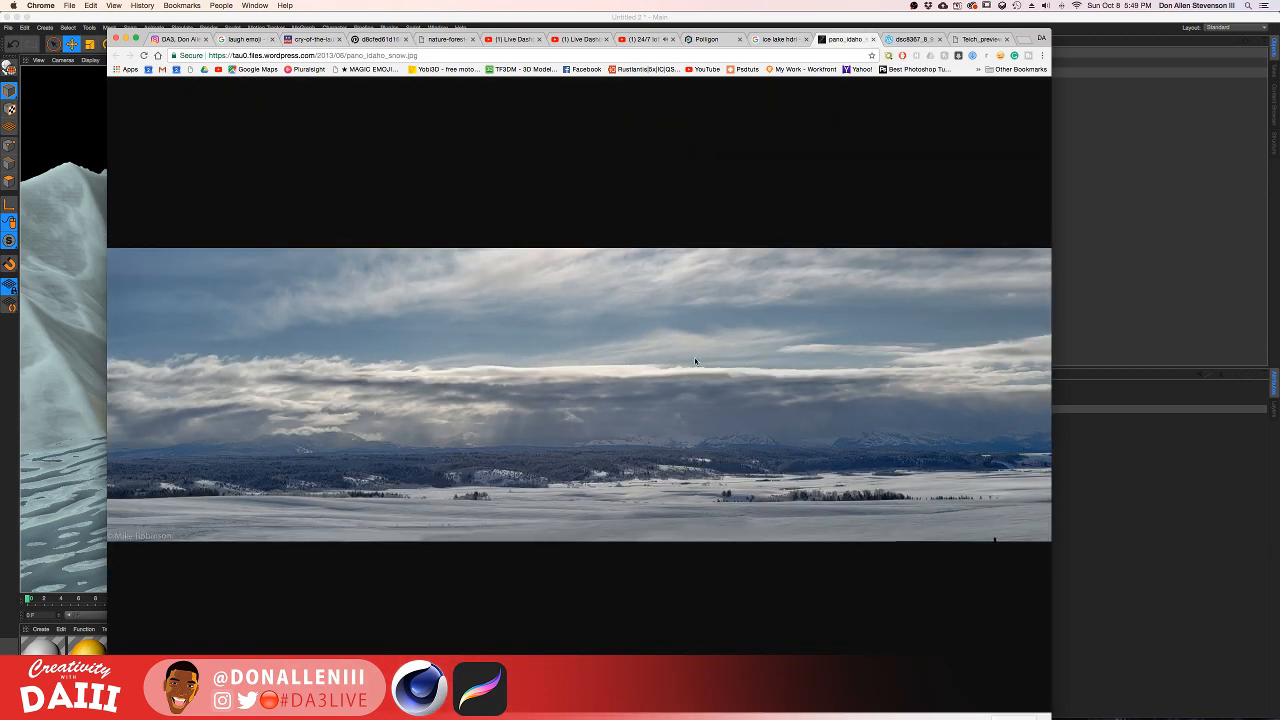
{"action": "left_click_drag", "start_coordinate": [695, 361], "coordinate": [851, 150]}
Step: Switch to CINEMA 4D, create a new default material and take a look at its settings in the Material Editor
{"action": "left_click", "coordinate": [101, 259]}
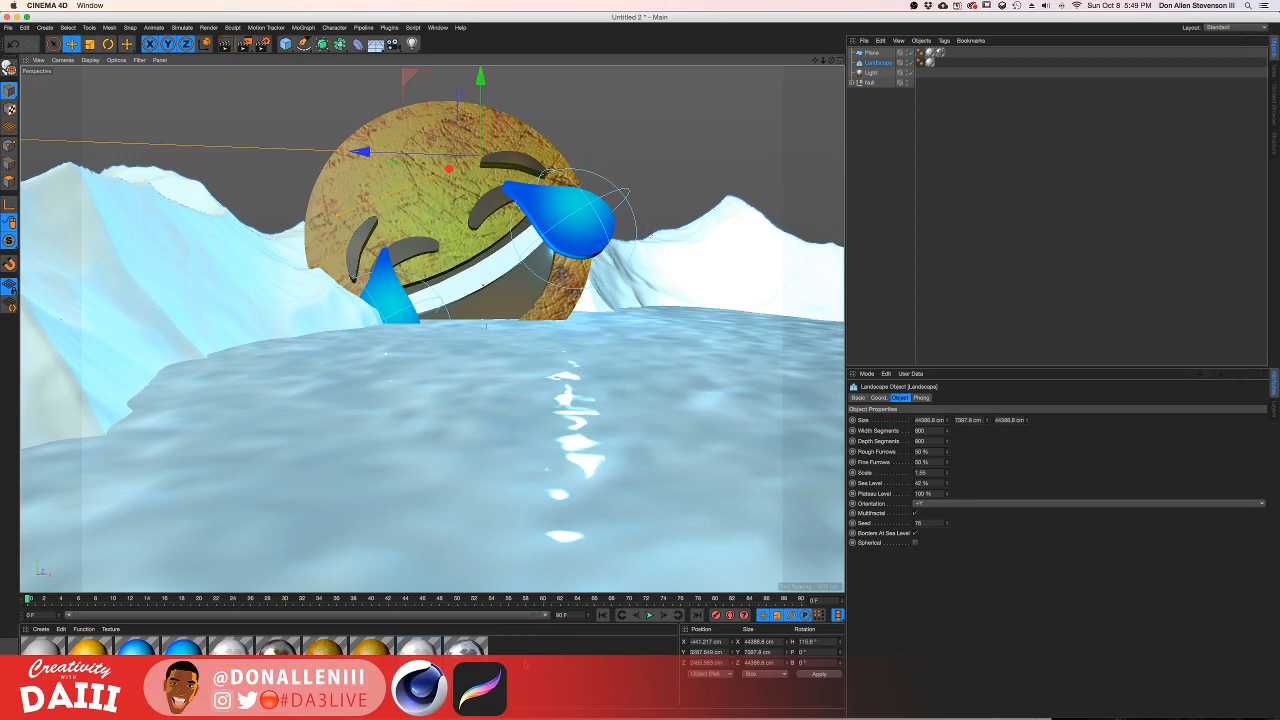
{"action": "left_click", "coordinate": [522, 674]}
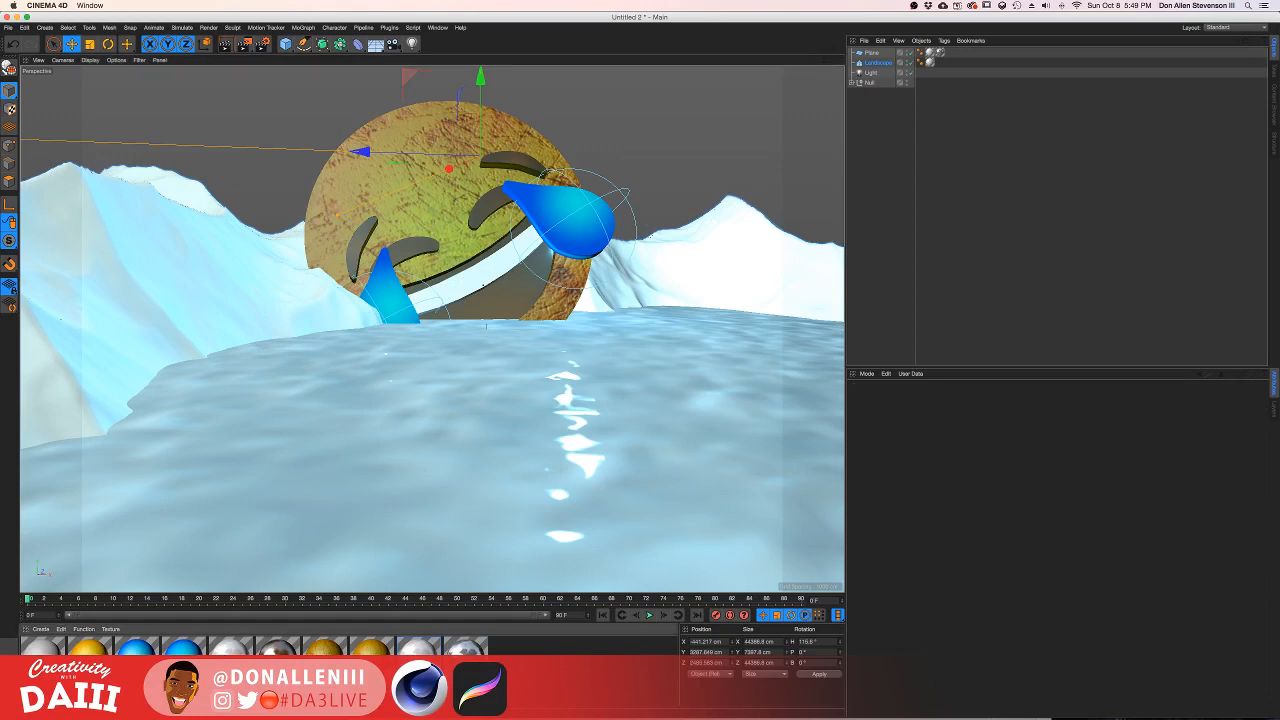
{"action": "double_click", "coordinate": [522, 674]}
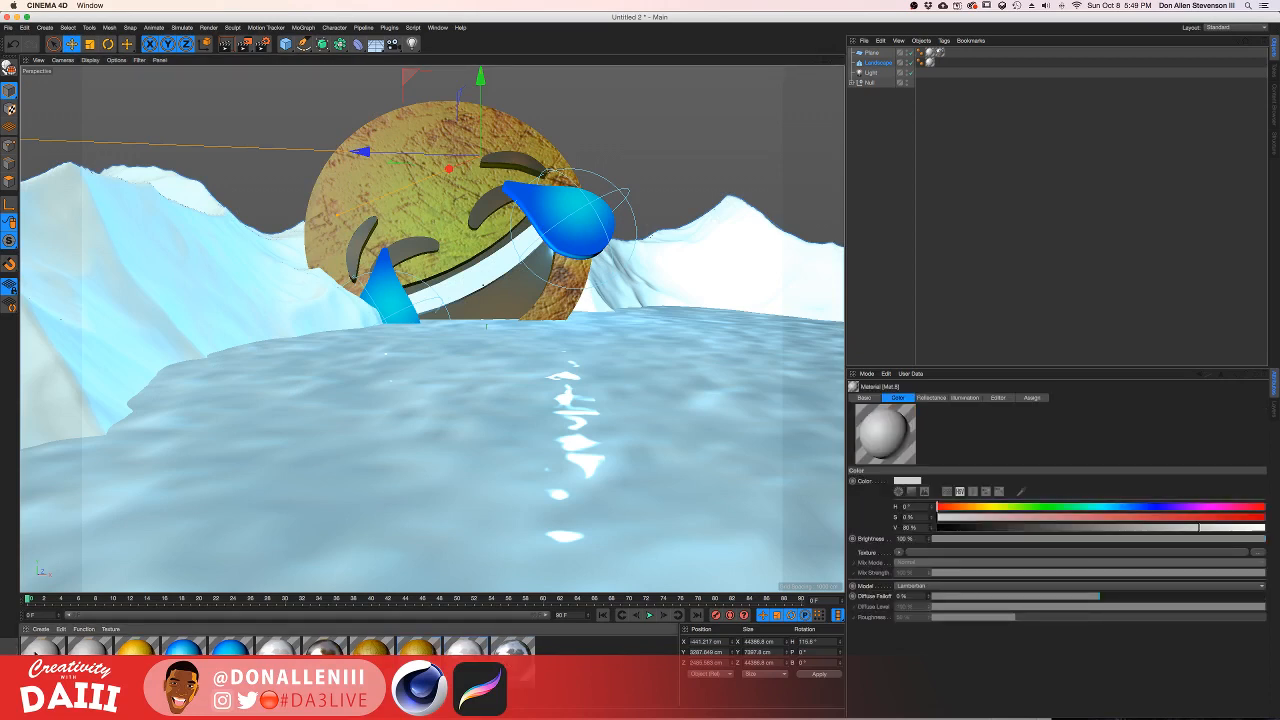
{"action": "double_click", "coordinate": [42, 650]}
{"action": "left_click_drag", "start_coordinate": [231, 73], "coordinate": [475, 133]}
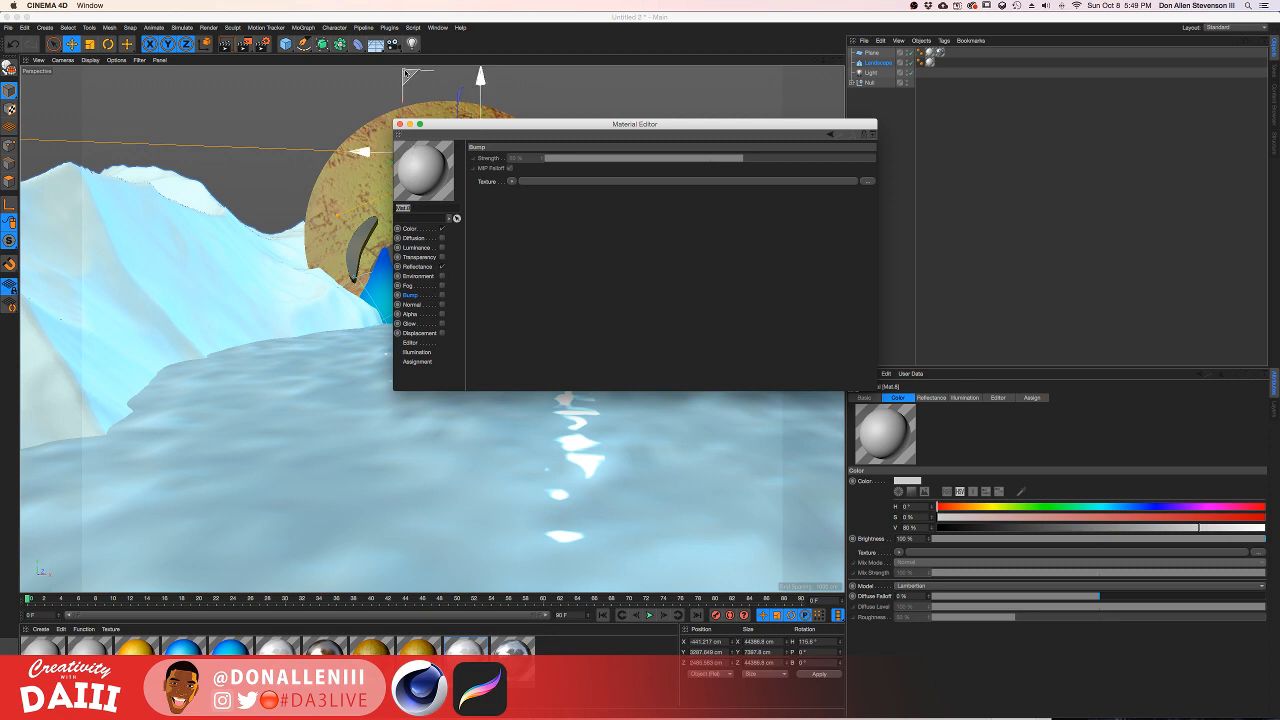
{"action": "left_click", "coordinate": [399, 123]}
Step: Add a Sky object to the scene
{"action": "left_click", "coordinate": [375, 44]}
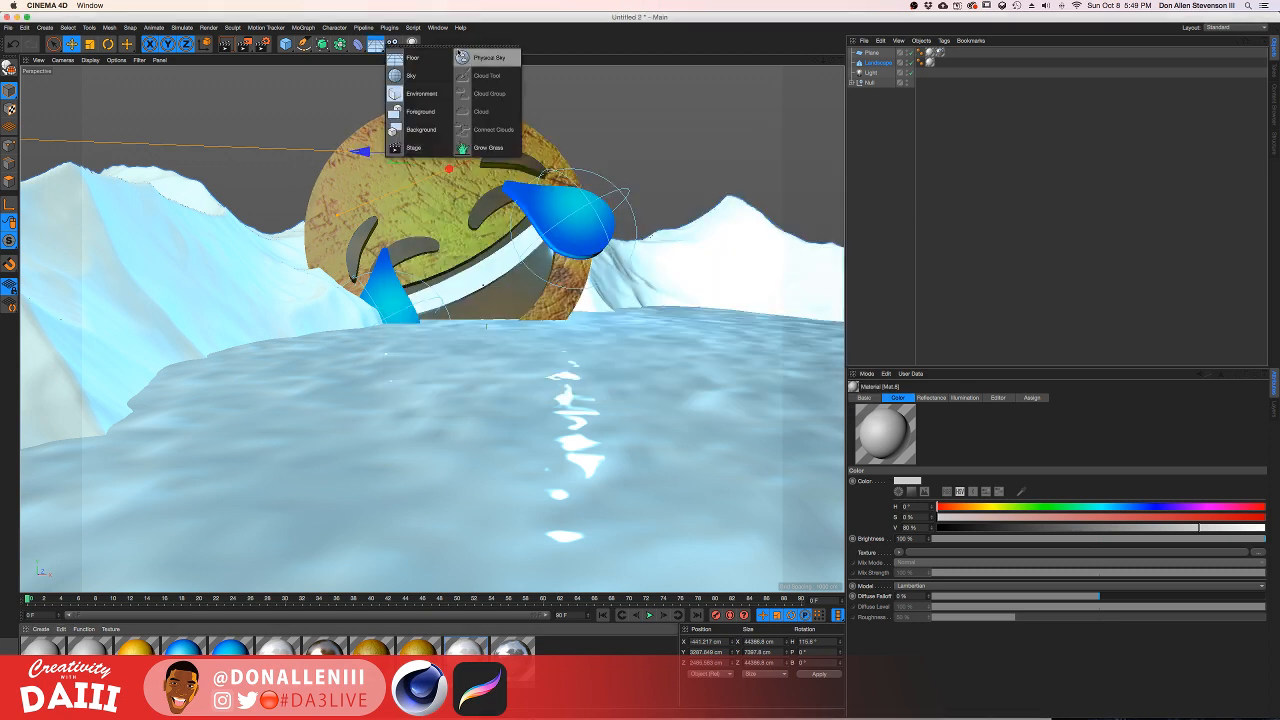
{"action": "left_click", "coordinate": [433, 75]}
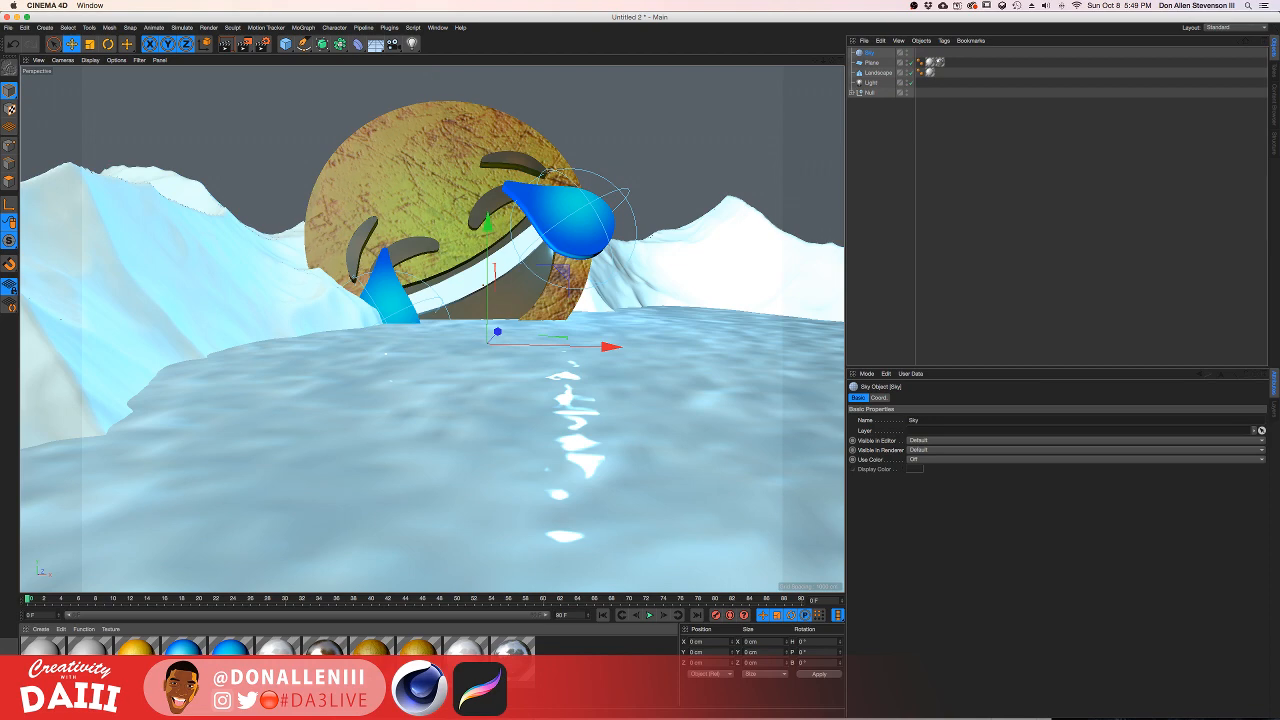
{"action": "double_click", "coordinate": [513, 650]}
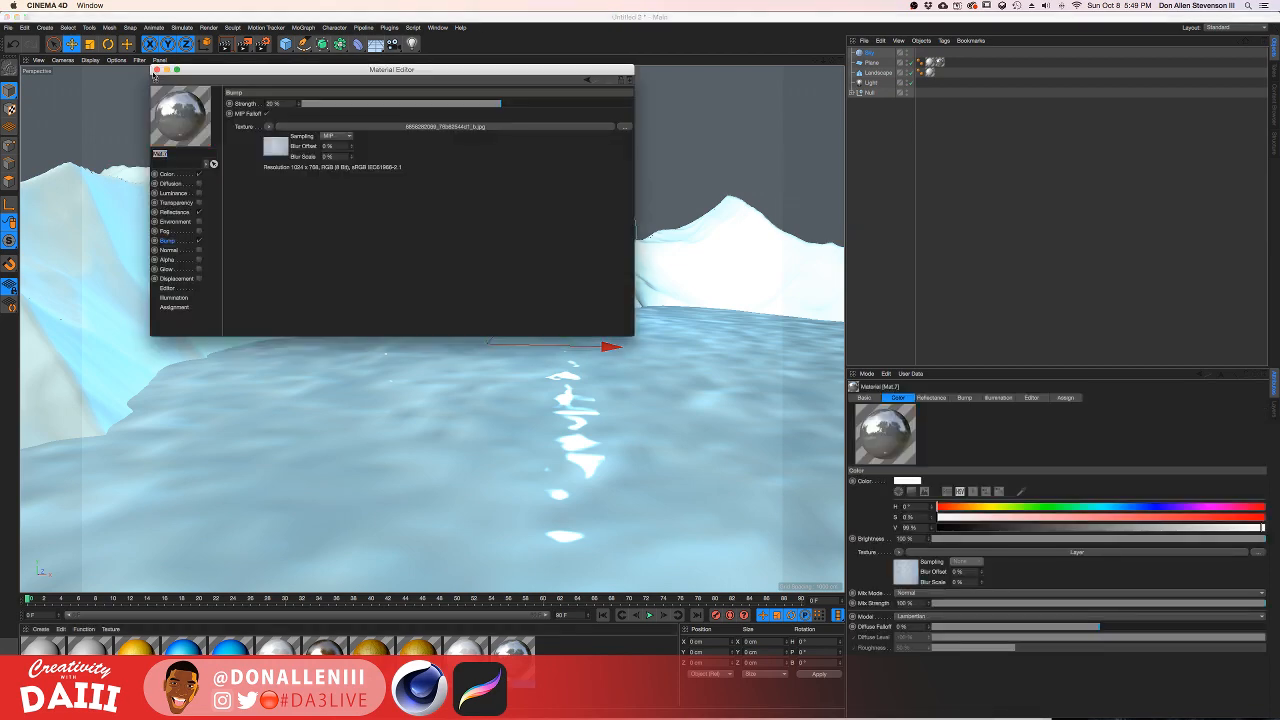
{"action": "left_click", "coordinate": [155, 69]}
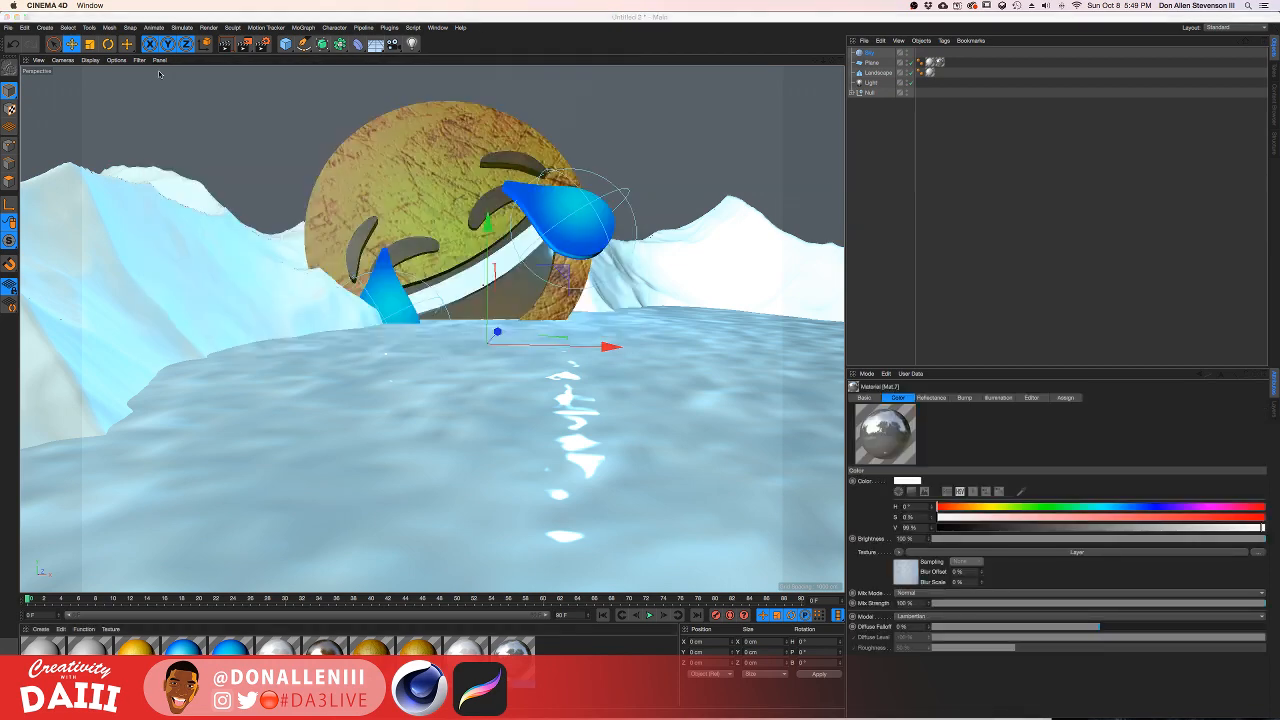
Step: Create another material and load pano_idaho_snow.jpg from the Desktop as its Bump texture, copying the image to the project location
{"action": "double_click", "coordinate": [567, 665]}
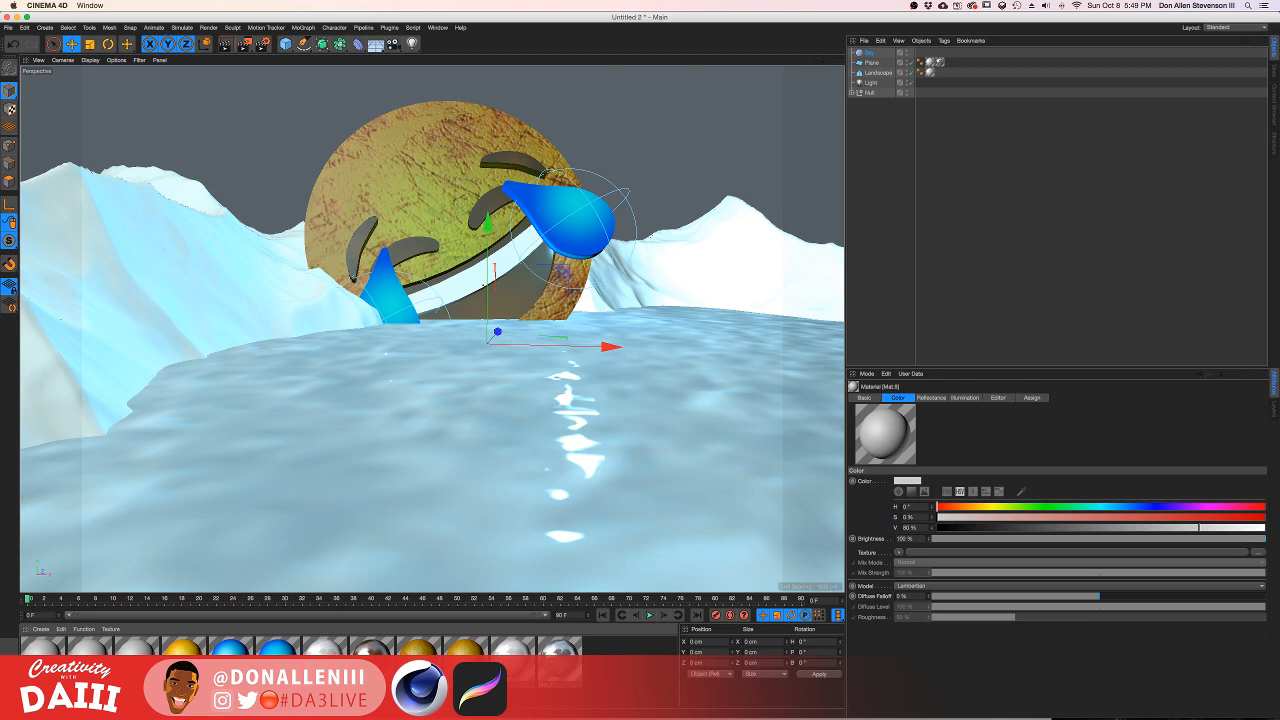
{"action": "double_click", "coordinate": [44, 658]}
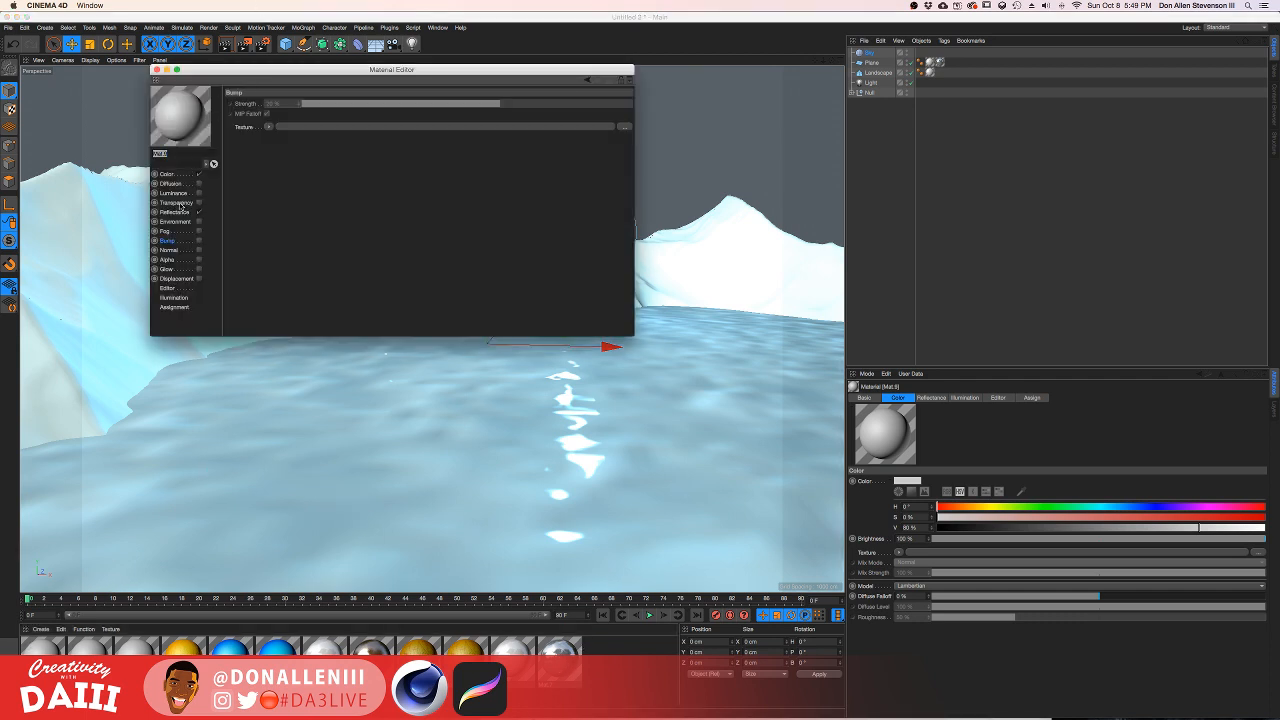
{"action": "left_click", "coordinate": [271, 130]}
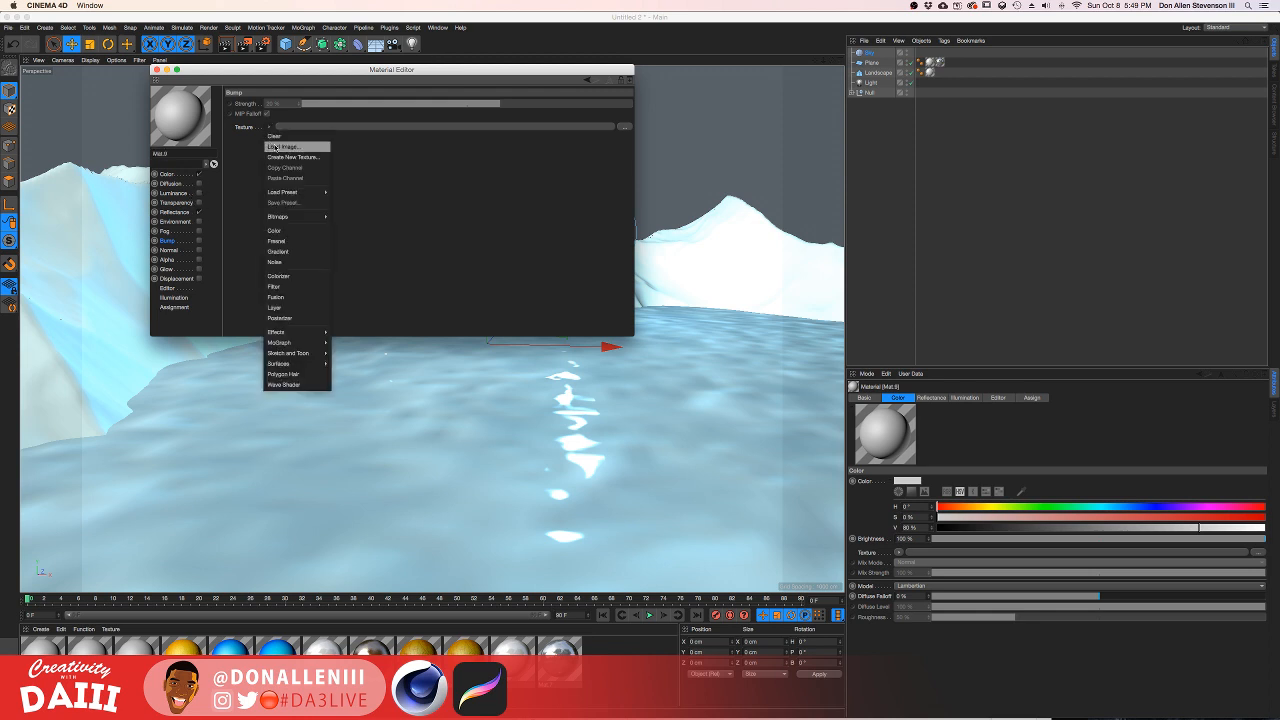
{"action": "left_click", "coordinate": [280, 147]}
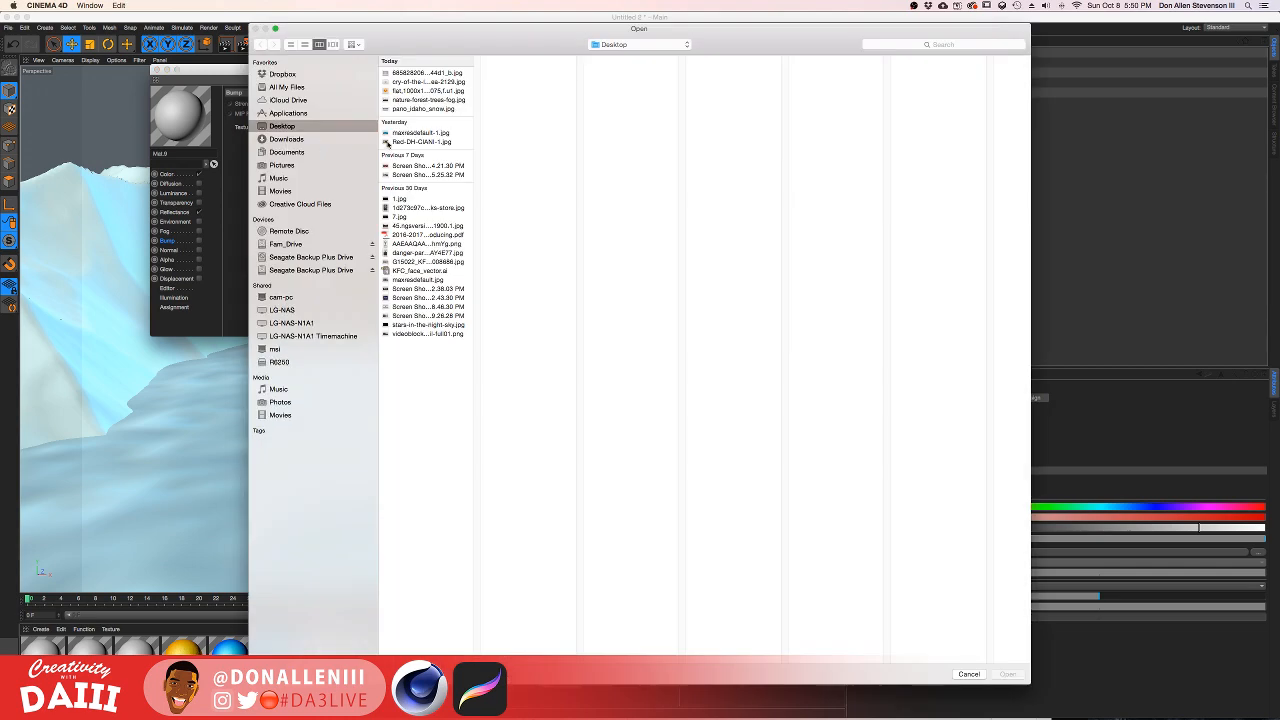
{"action": "left_click", "coordinate": [430, 73]}
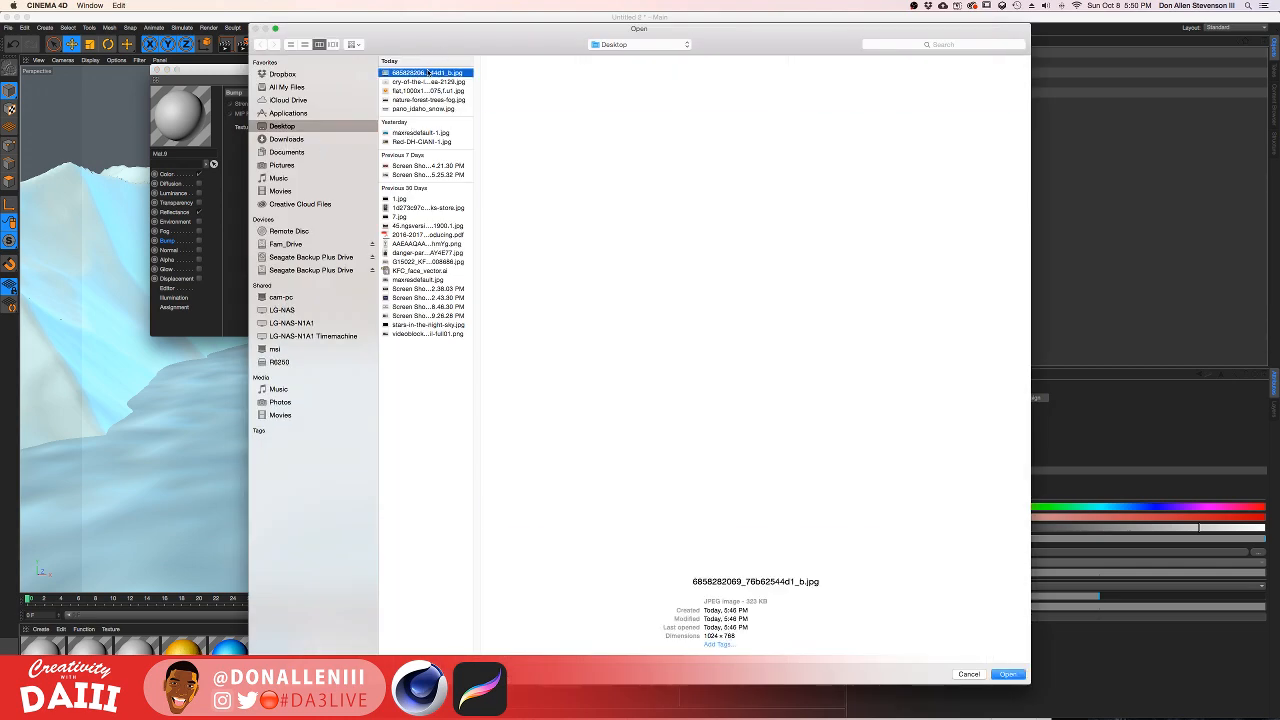
{"action": "key", "text": "Down"}
{"action": "key", "text": "Down"}
{"action": "key", "text": "Down"}
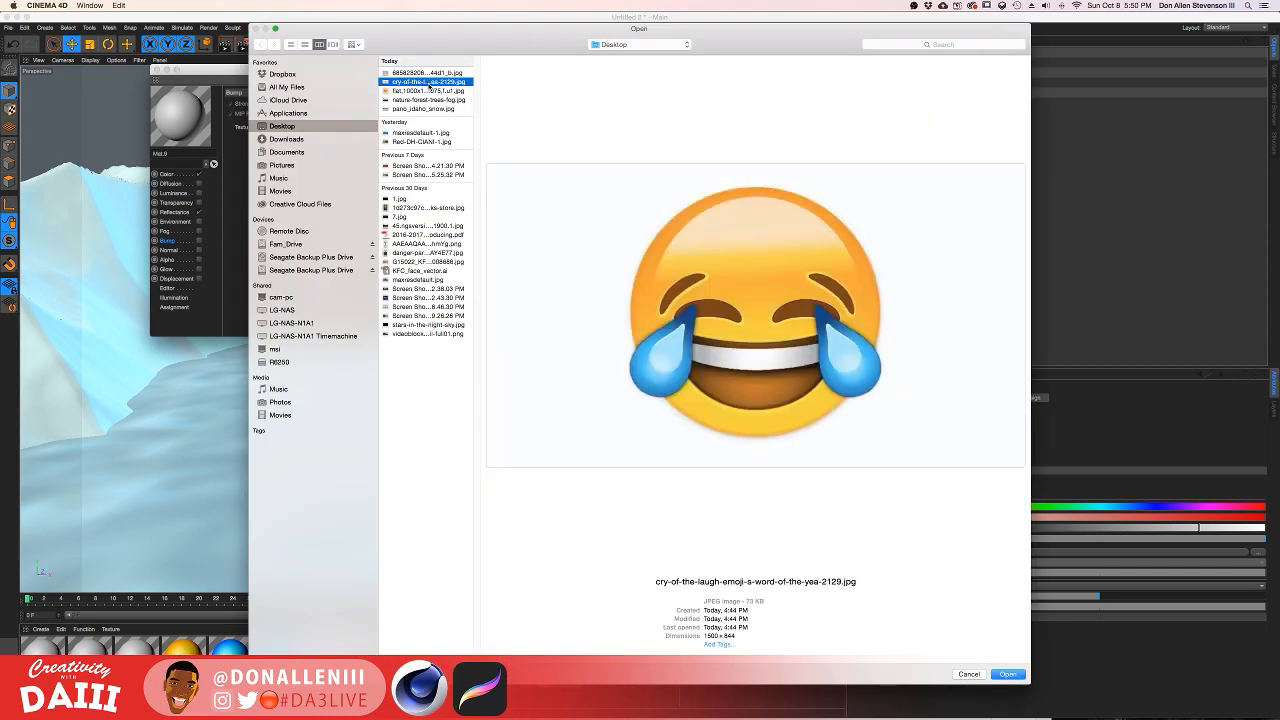
{"action": "key", "text": "Down"}
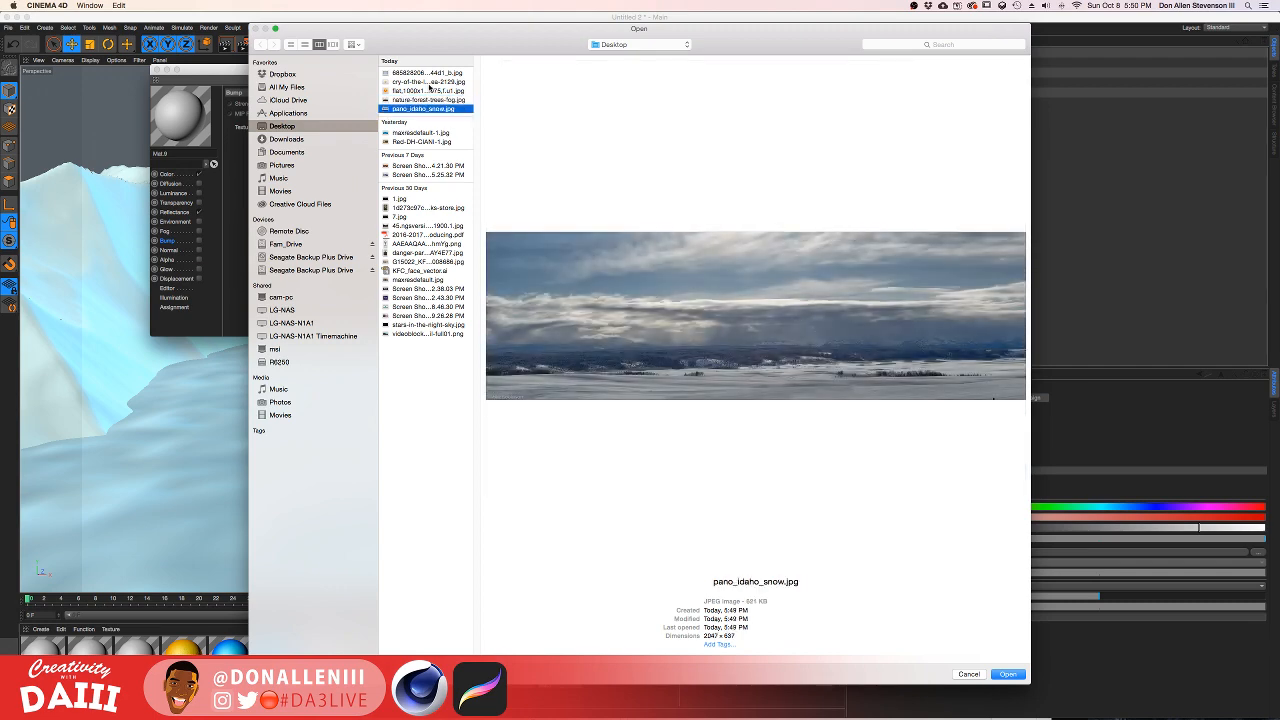
{"action": "left_click", "coordinate": [1008, 675]}
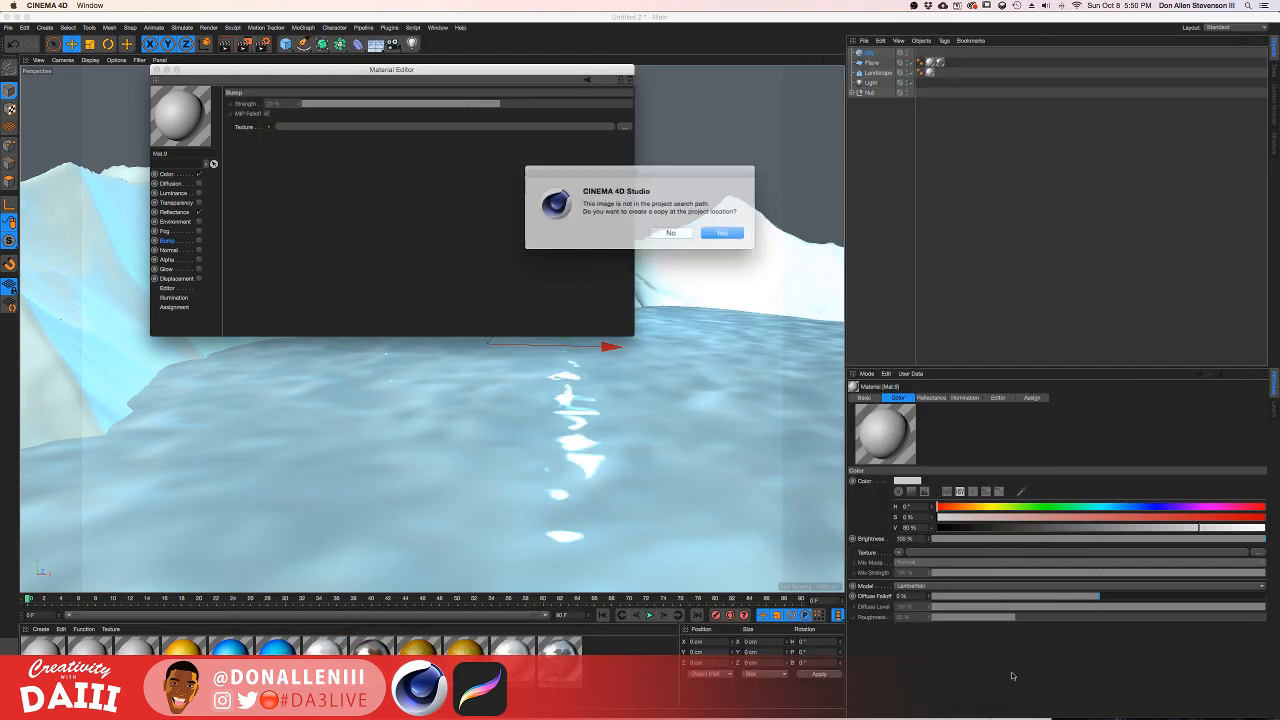
{"action": "left_click", "coordinate": [714, 231]}
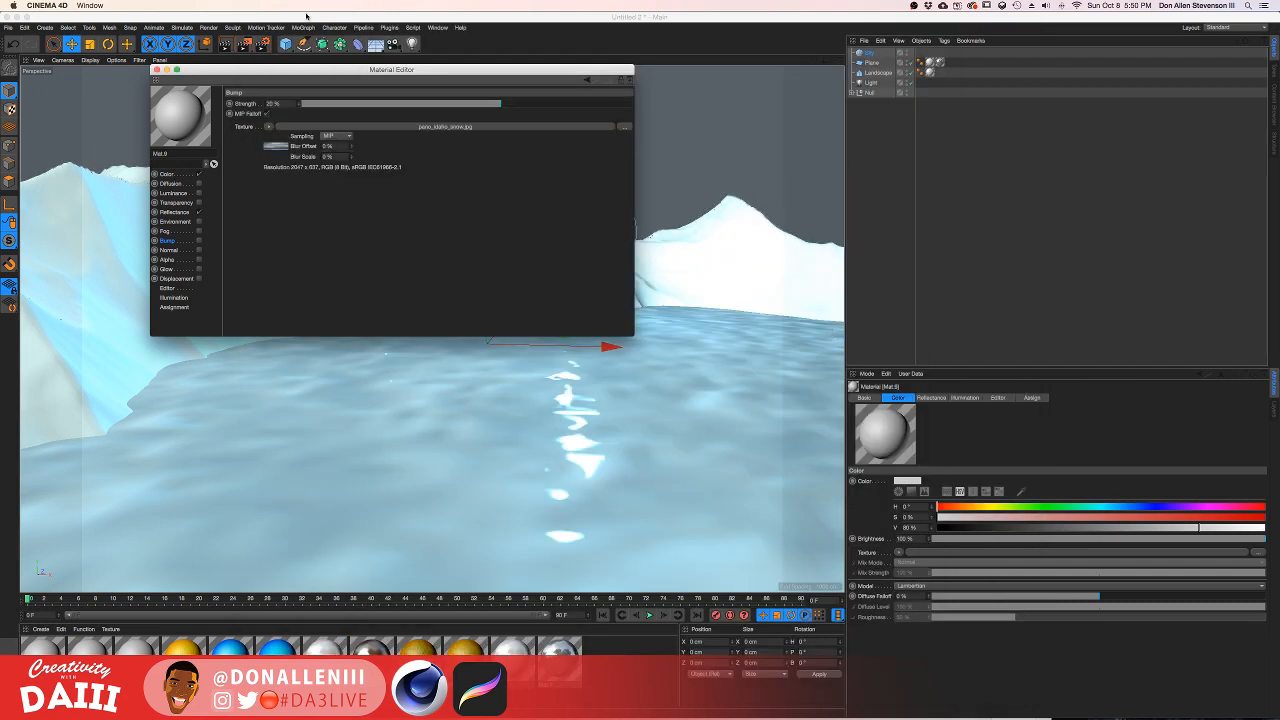
{"action": "left_click", "coordinate": [155, 69]}
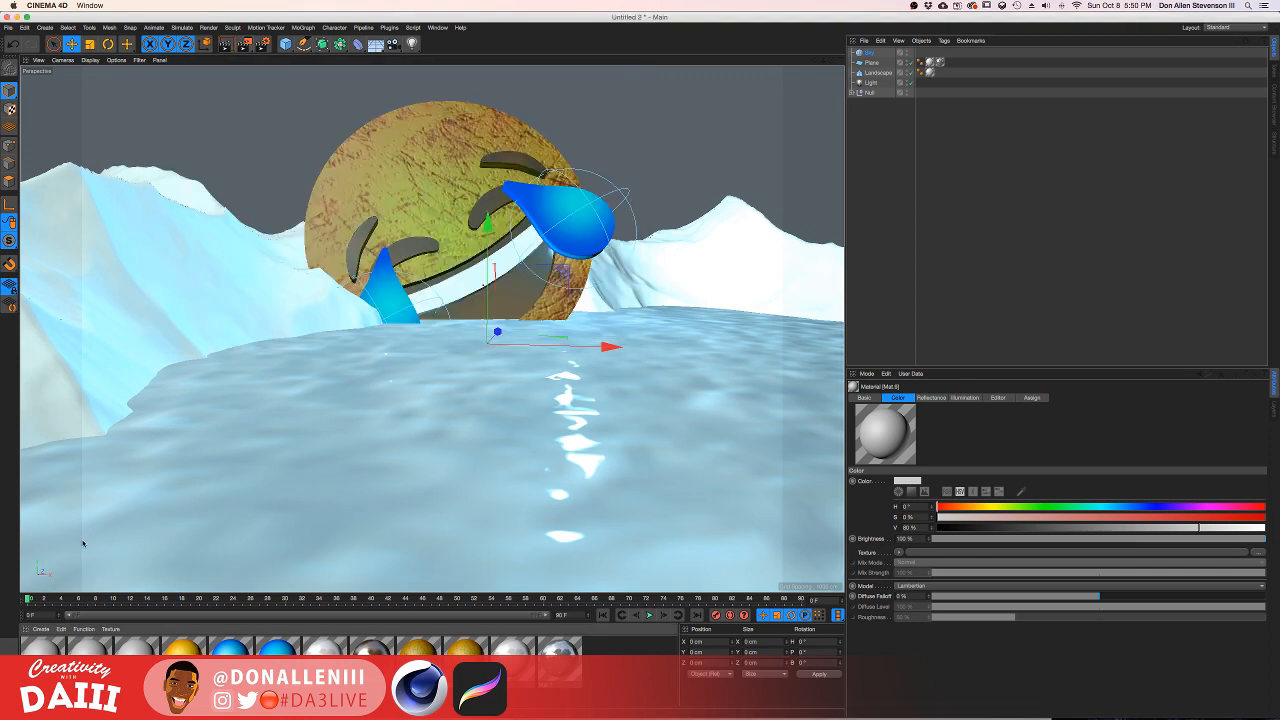
Step: Load pano_idaho_snow.jpg as the Color texture of the new material, copying the image to the project location, and apply the material to the Sky object
{"action": "double_click", "coordinate": [54, 656]}
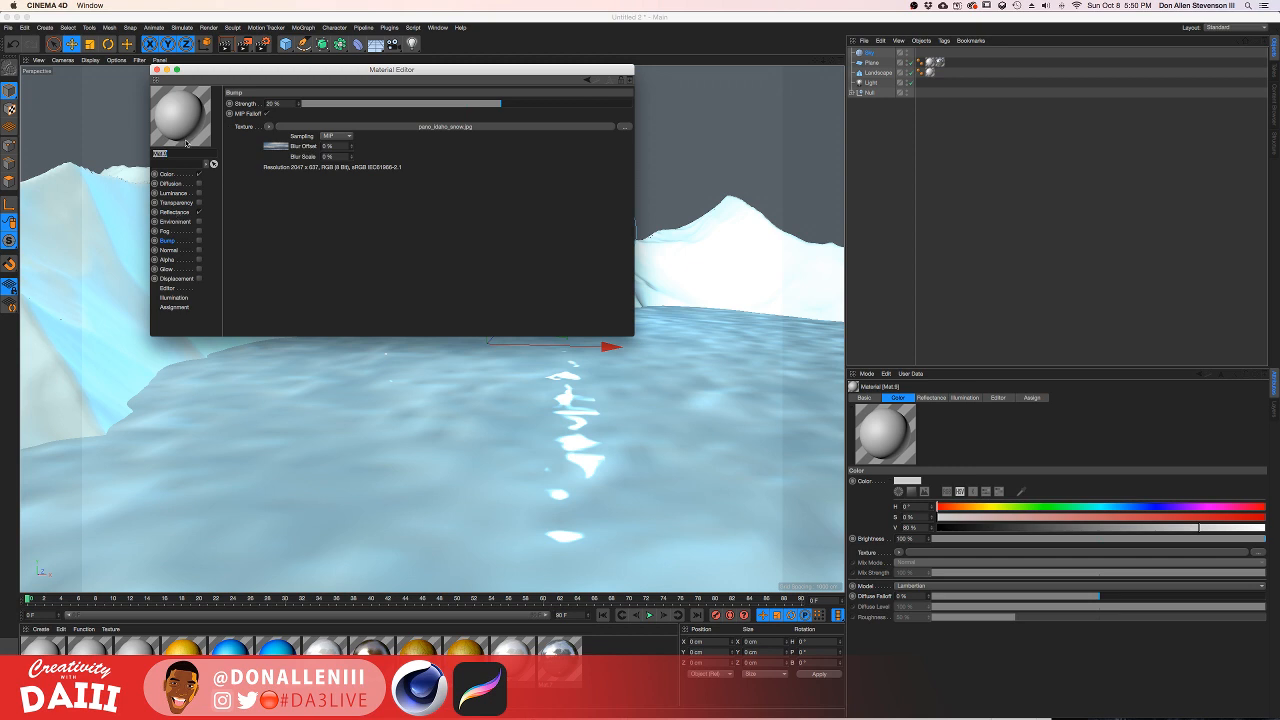
{"action": "left_click", "coordinate": [181, 175]}
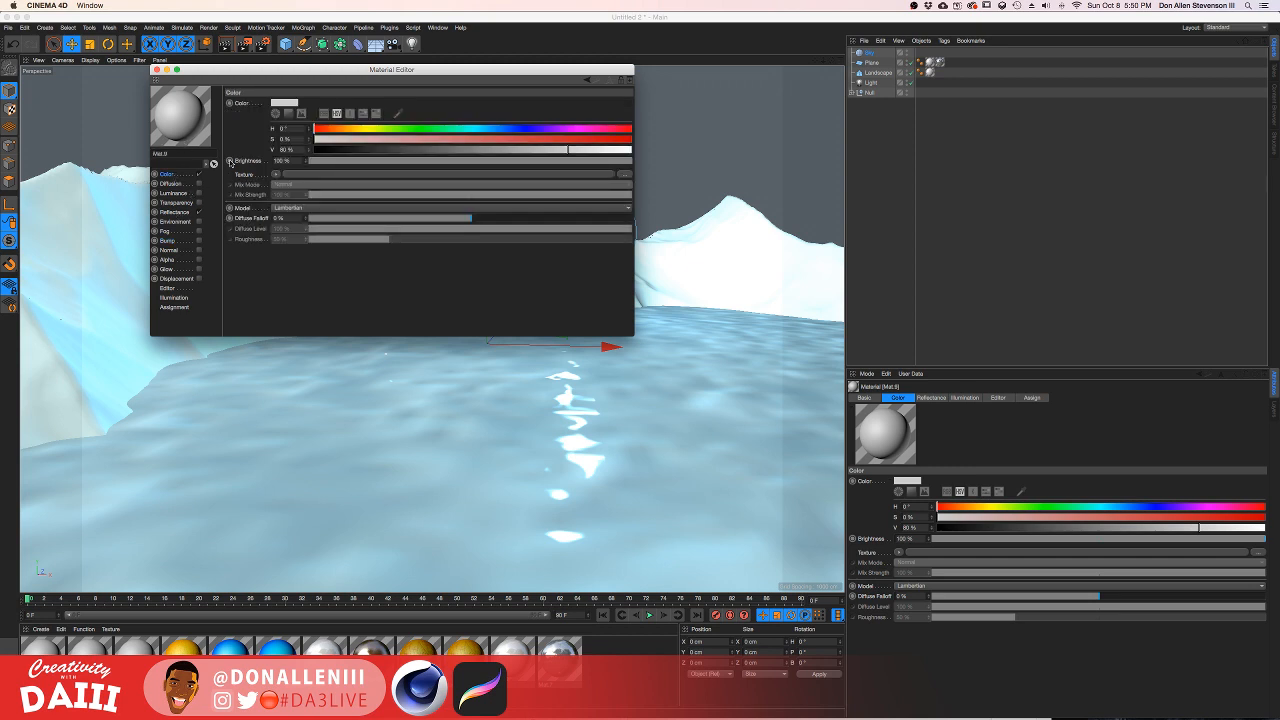
{"action": "left_click", "coordinate": [276, 175]}
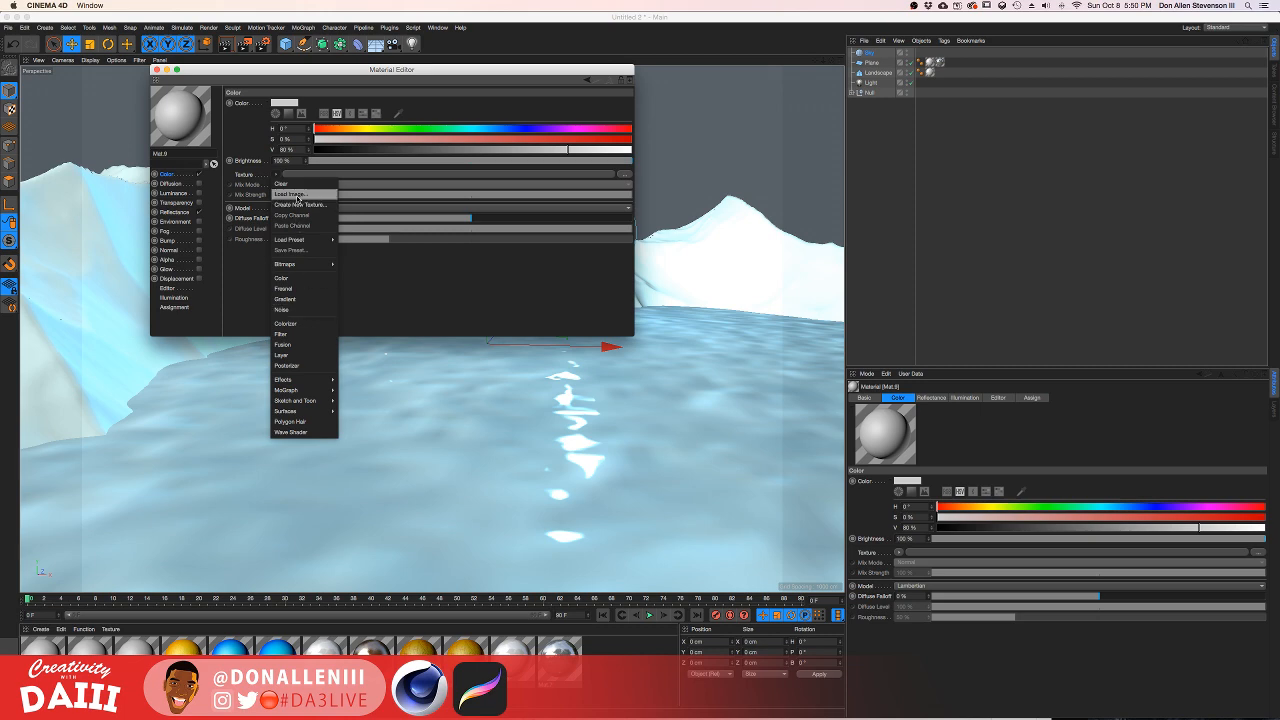
{"action": "left_click", "coordinate": [297, 196]}
{"action": "left_click", "coordinate": [395, 74]}
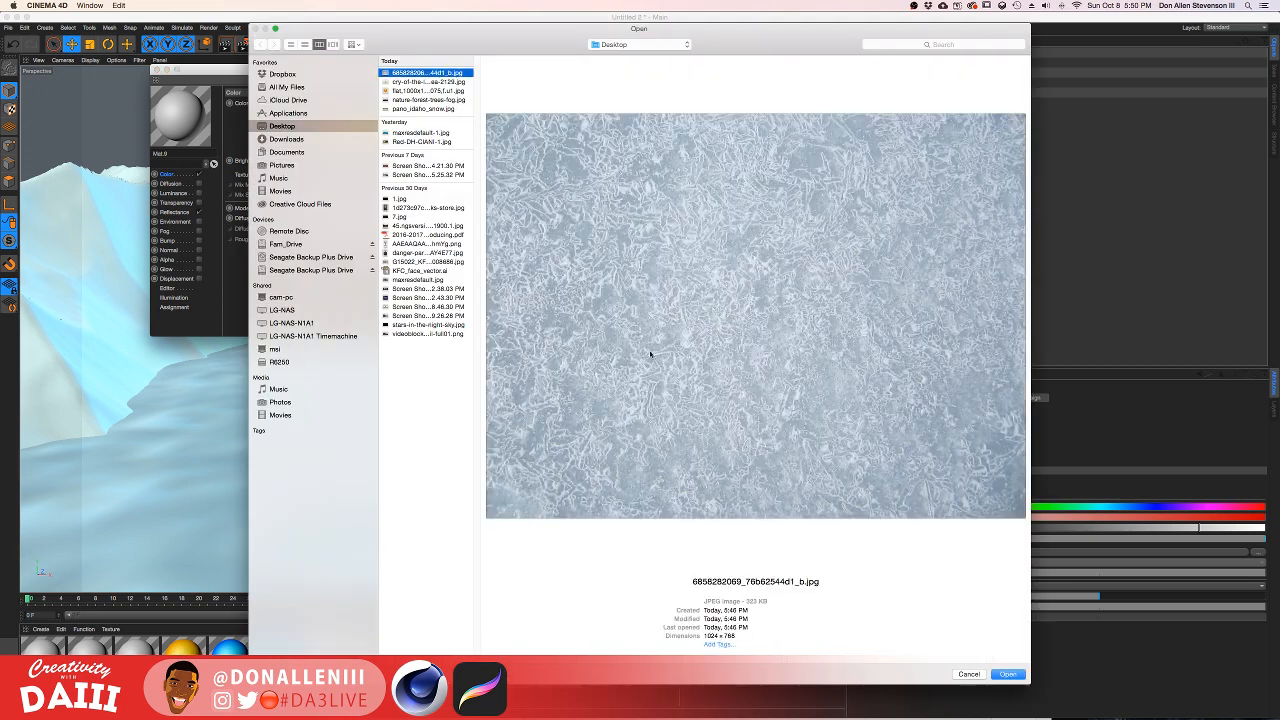
{"action": "left_click", "coordinate": [401, 82]}
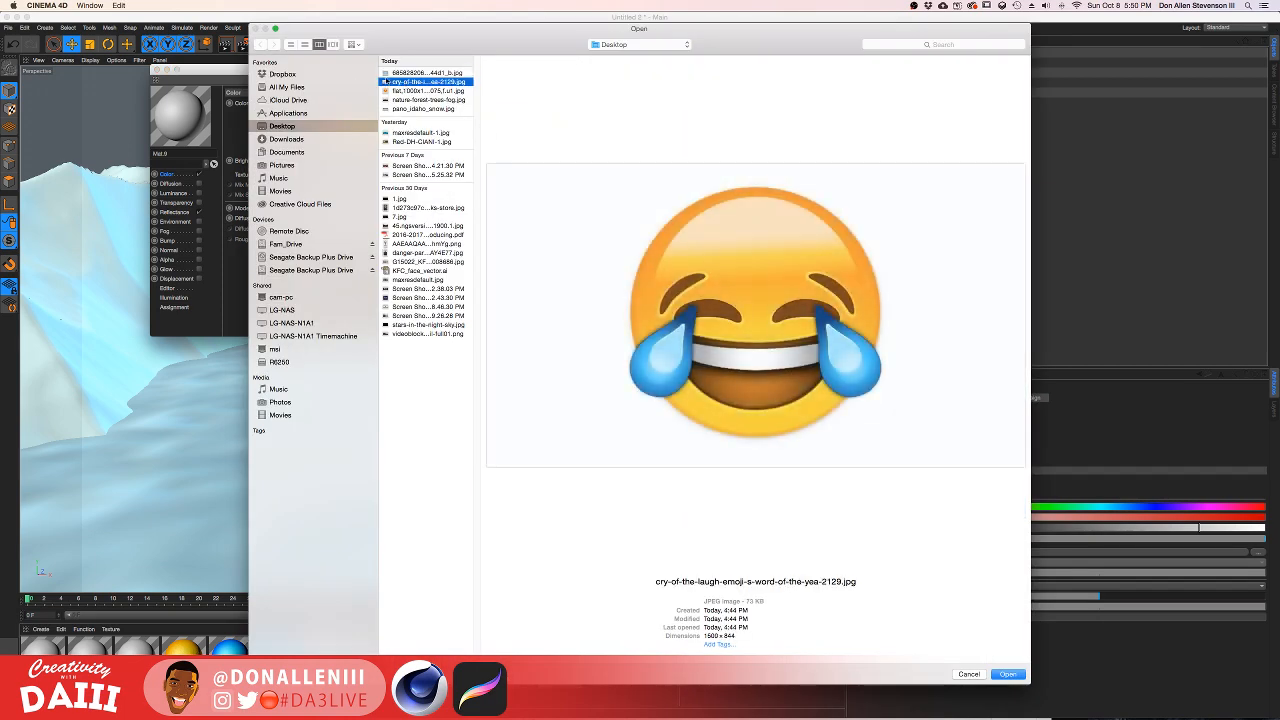
{"action": "left_click", "coordinate": [399, 90]}
{"action": "left_click", "coordinate": [406, 100]}
{"action": "left_click", "coordinate": [411, 109]}
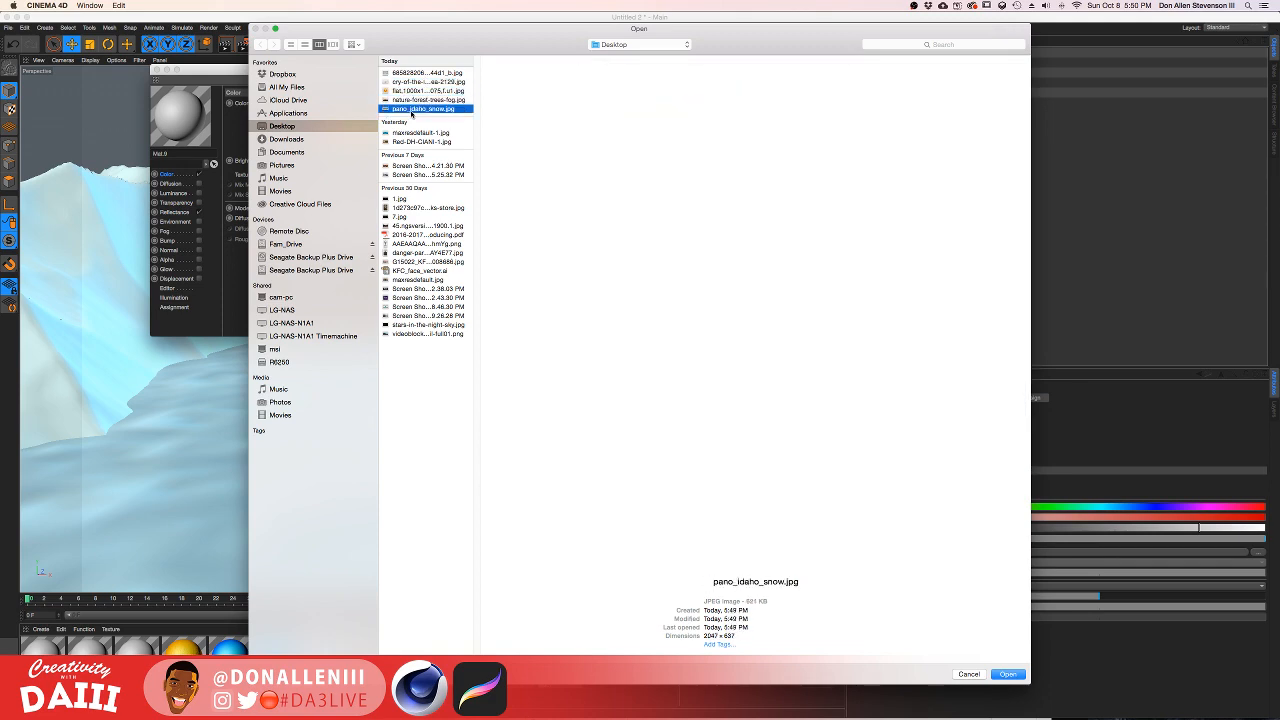
{"action": "left_click", "coordinate": [1009, 675]}
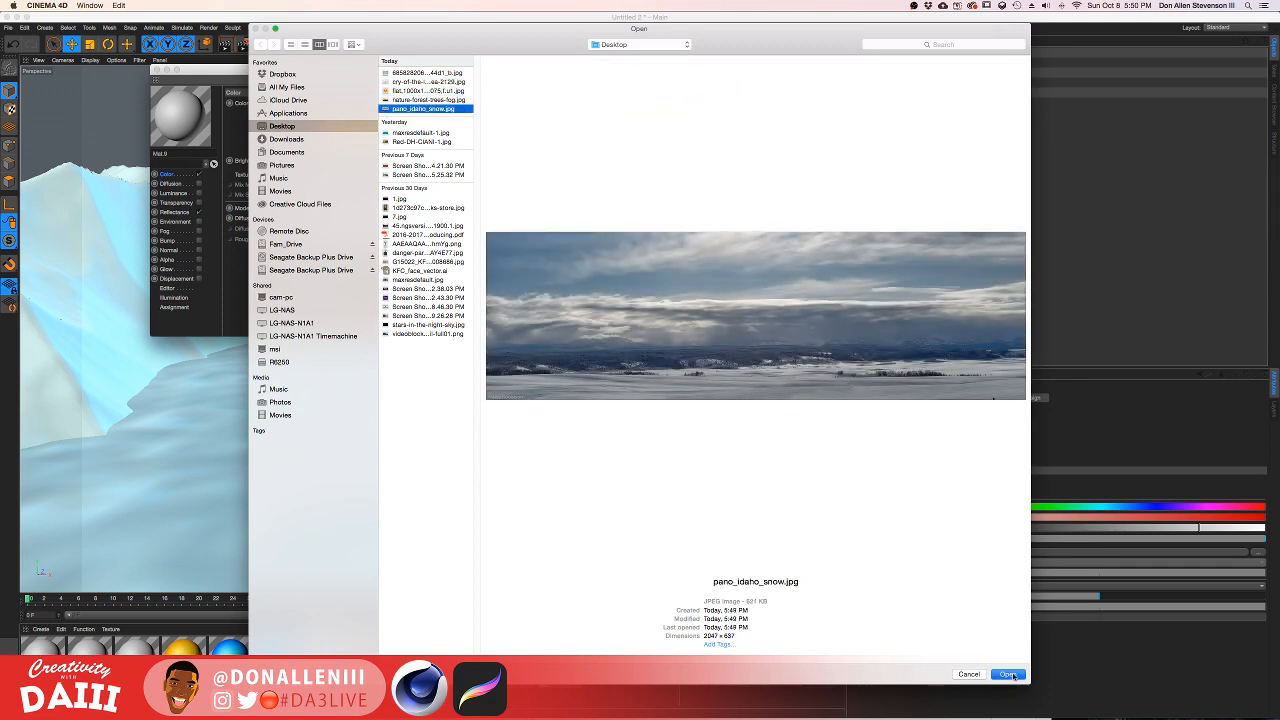
{"action": "left_click", "coordinate": [714, 231]}
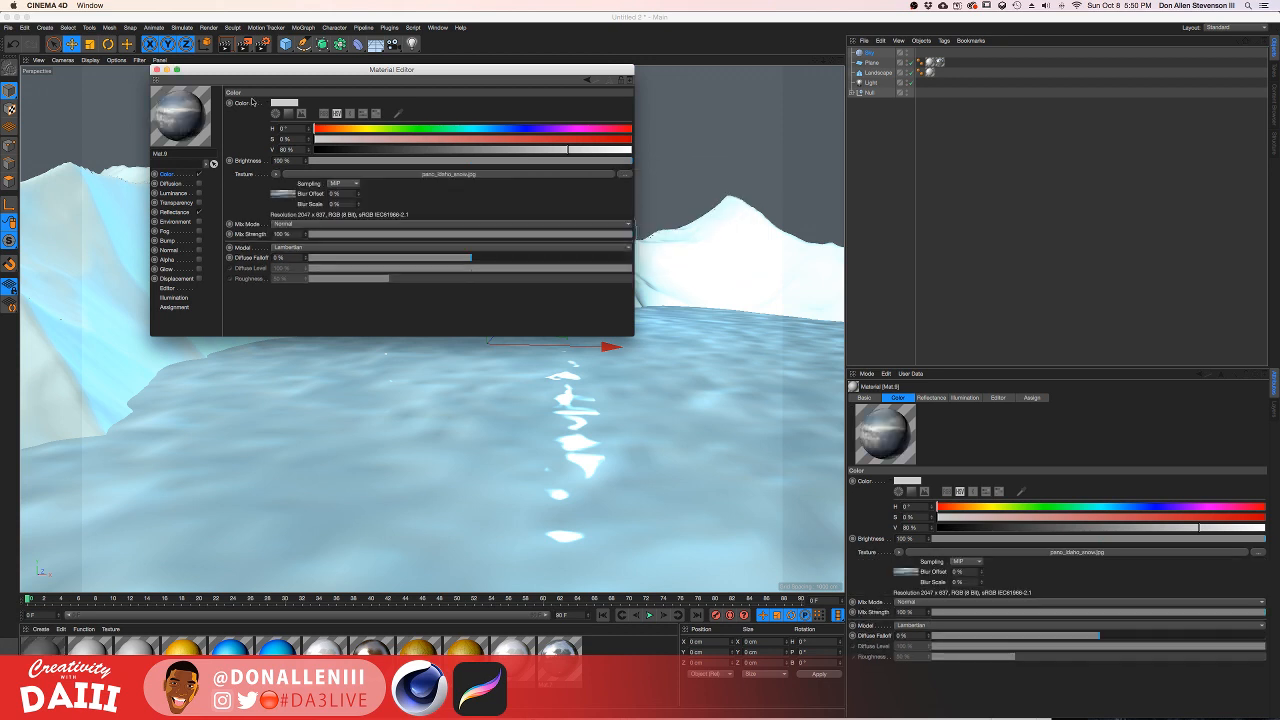
{"action": "left_click", "coordinate": [156, 70]}
{"action": "left_click_drag", "start_coordinate": [38, 660], "coordinate": [680, 111]}
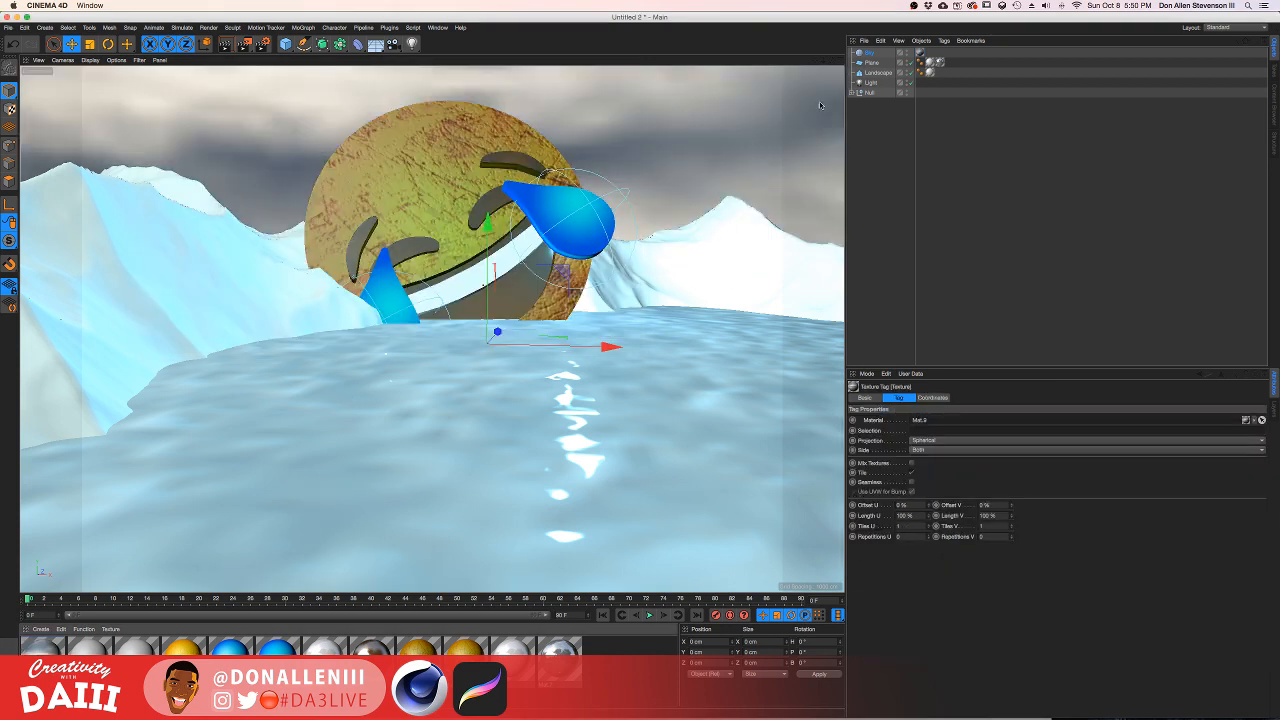
Step: Add a Camera object to the scene from the current view
{"action": "left_click", "coordinate": [392, 43]}
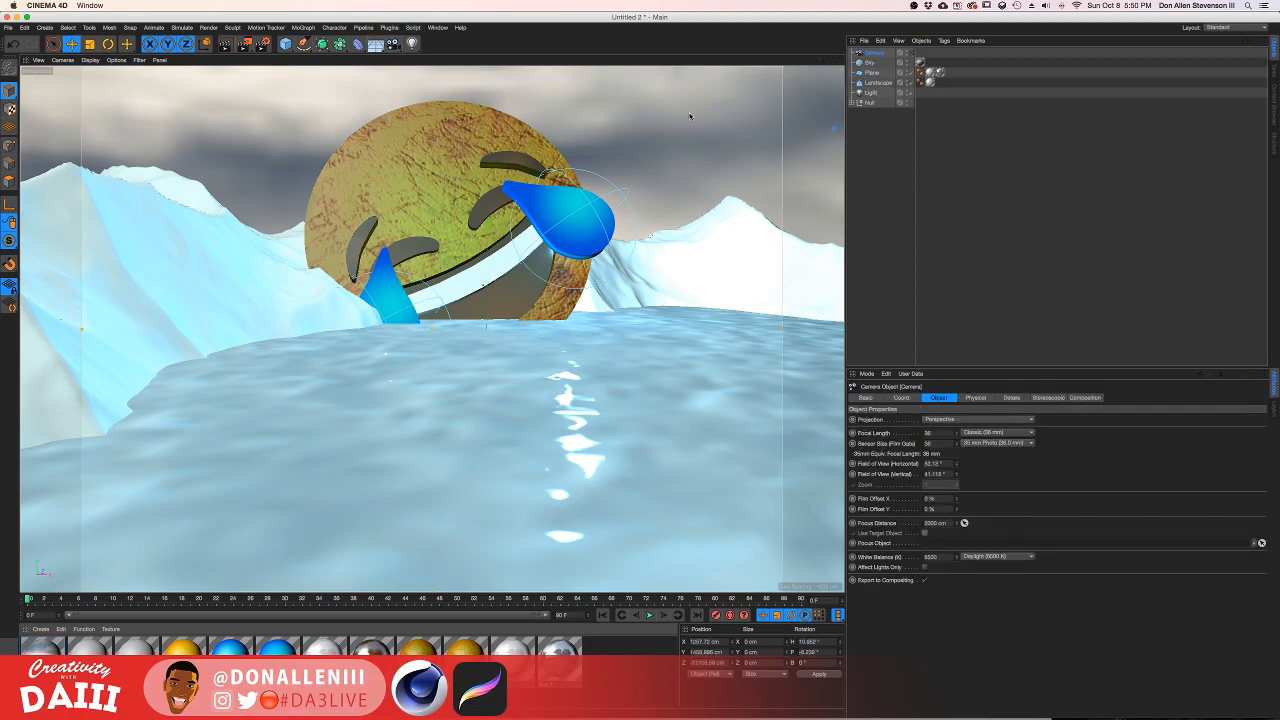
{"action": "left_click_drag", "start_coordinate": [690, 116], "coordinate": [680, 197], "text": "alt"}
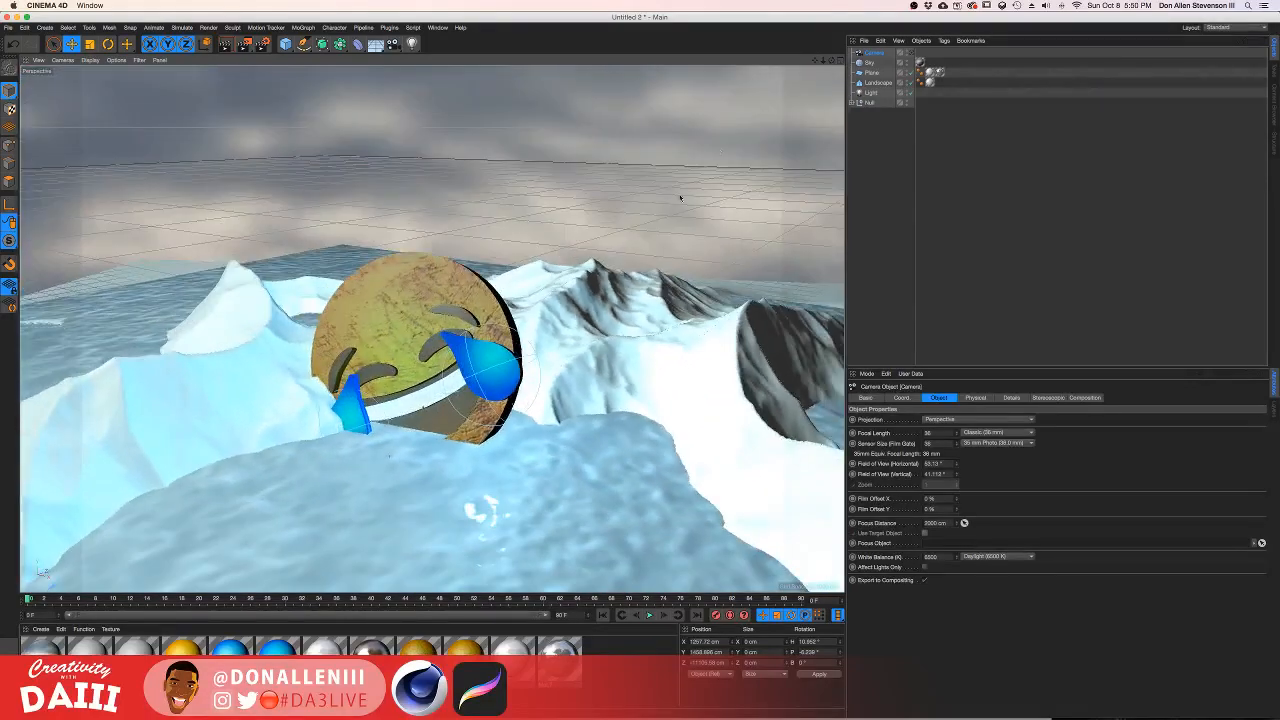
Step: Look through the new Camera and add a Compositing tag to the Sky object
{"action": "left_click", "coordinate": [912, 54]}
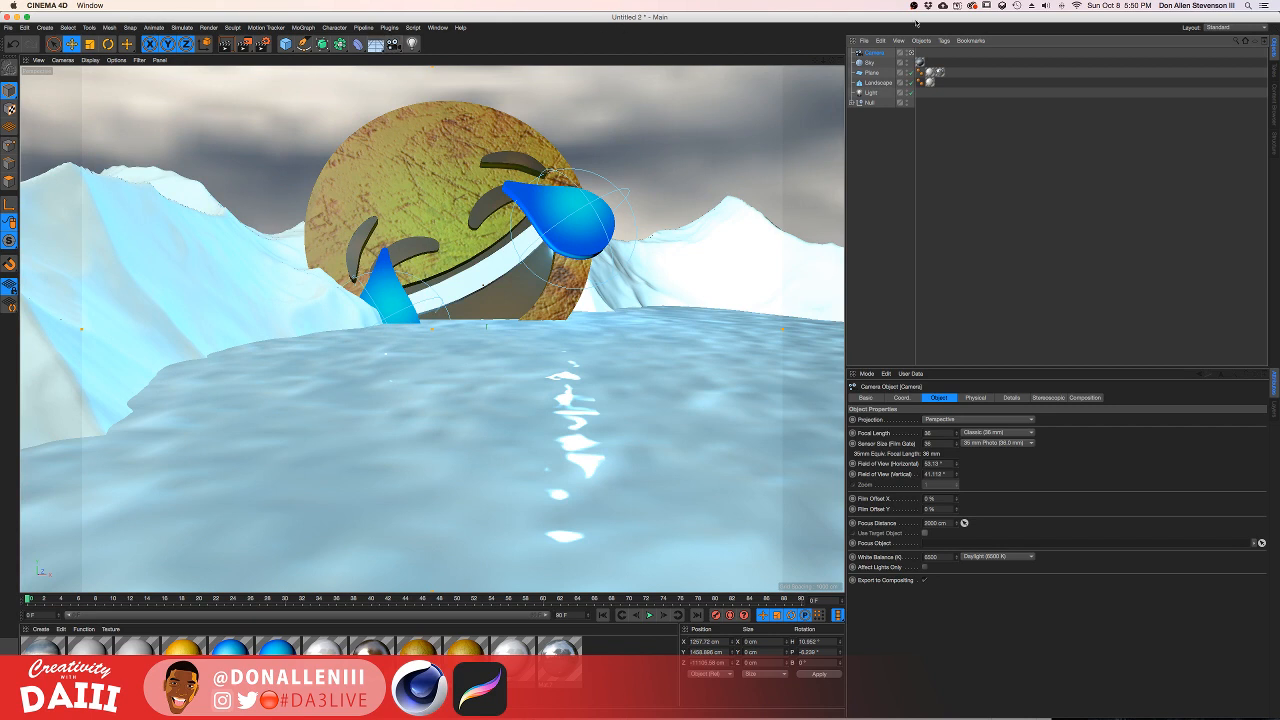
{"action": "left_click", "coordinate": [870, 63]}
{"action": "left_click", "coordinate": [944, 40]}
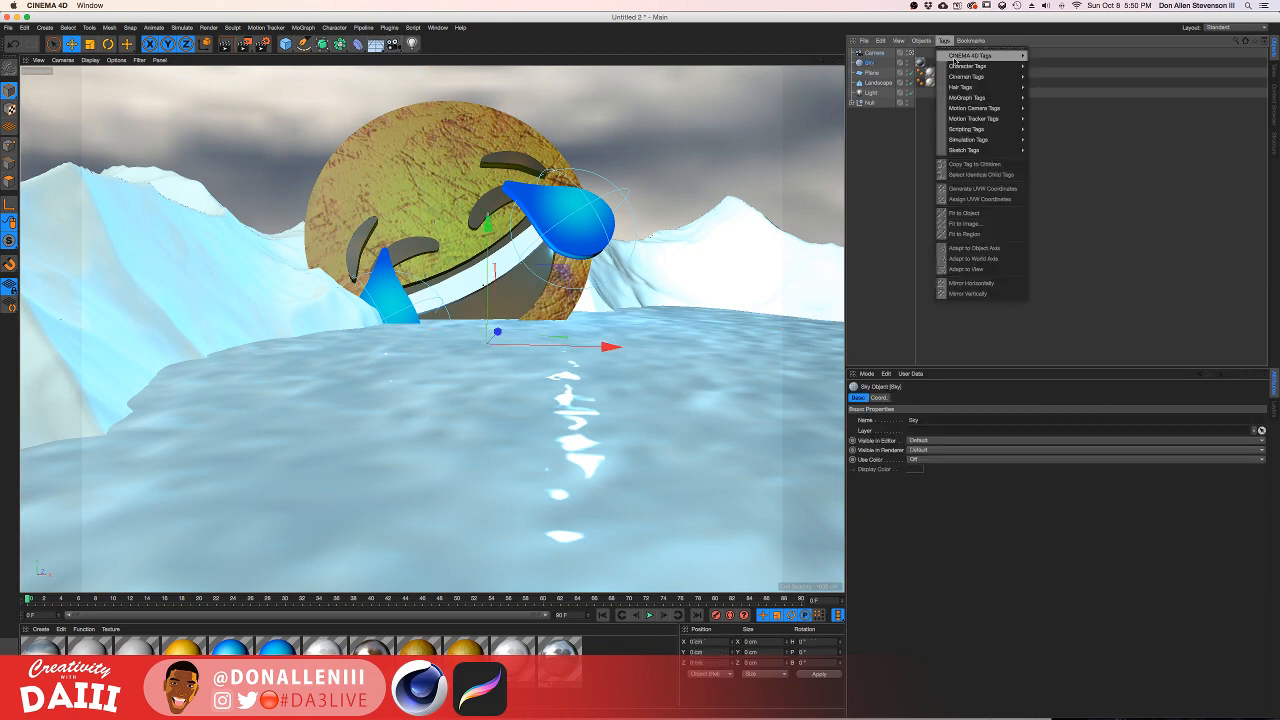
{"action": "mouse_move", "coordinate": [965, 76]}
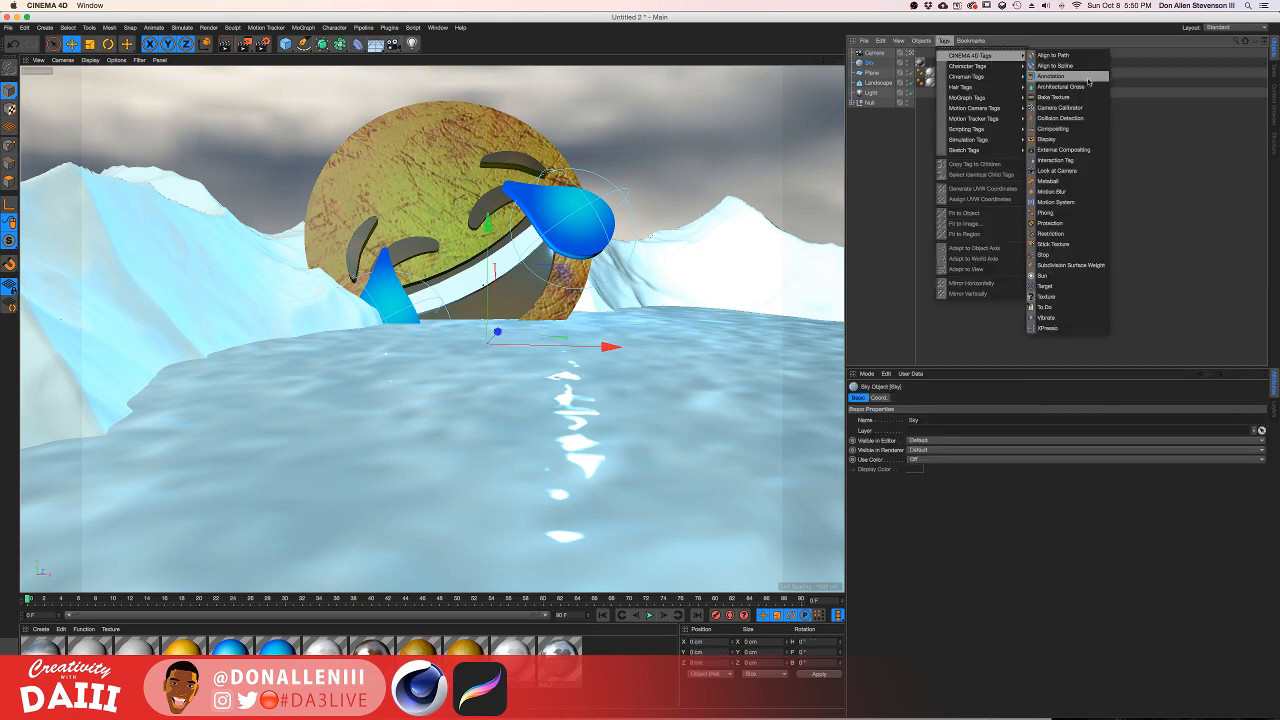
{"action": "mouse_move", "coordinate": [1021, 97]}
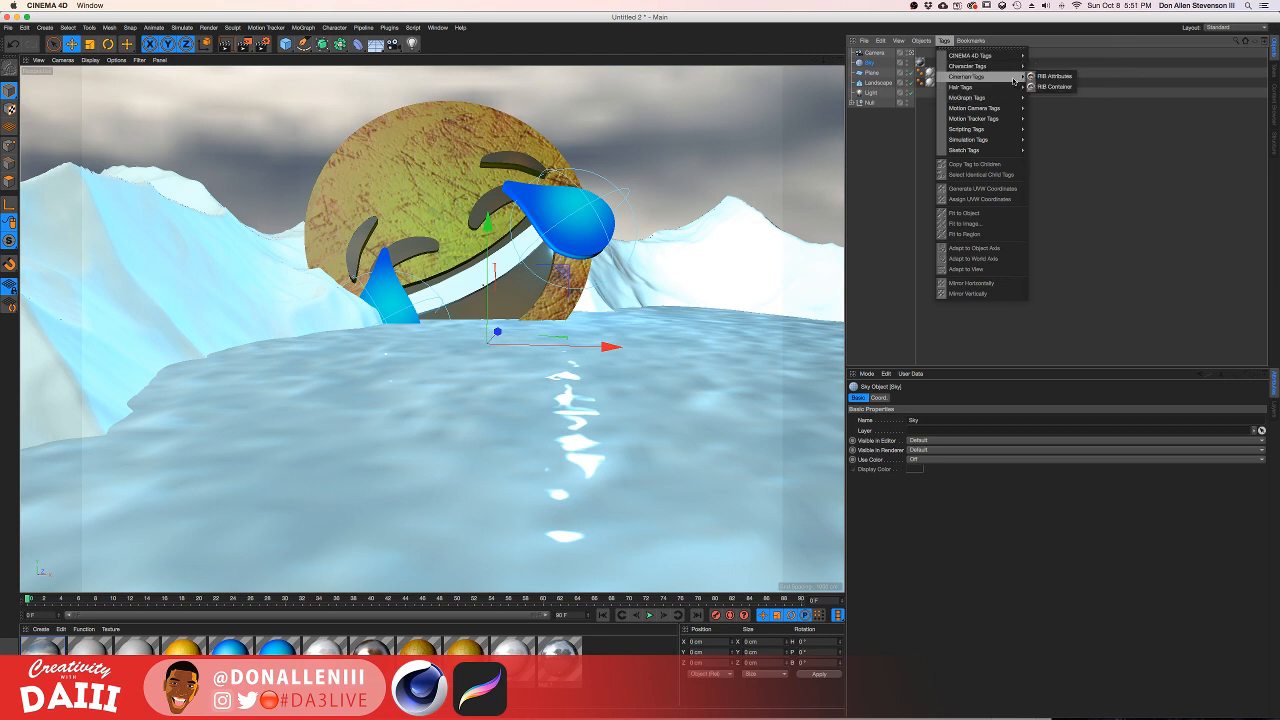
{"action": "mouse_move", "coordinate": [1017, 57]}
{"action": "left_click", "coordinate": [1060, 127]}
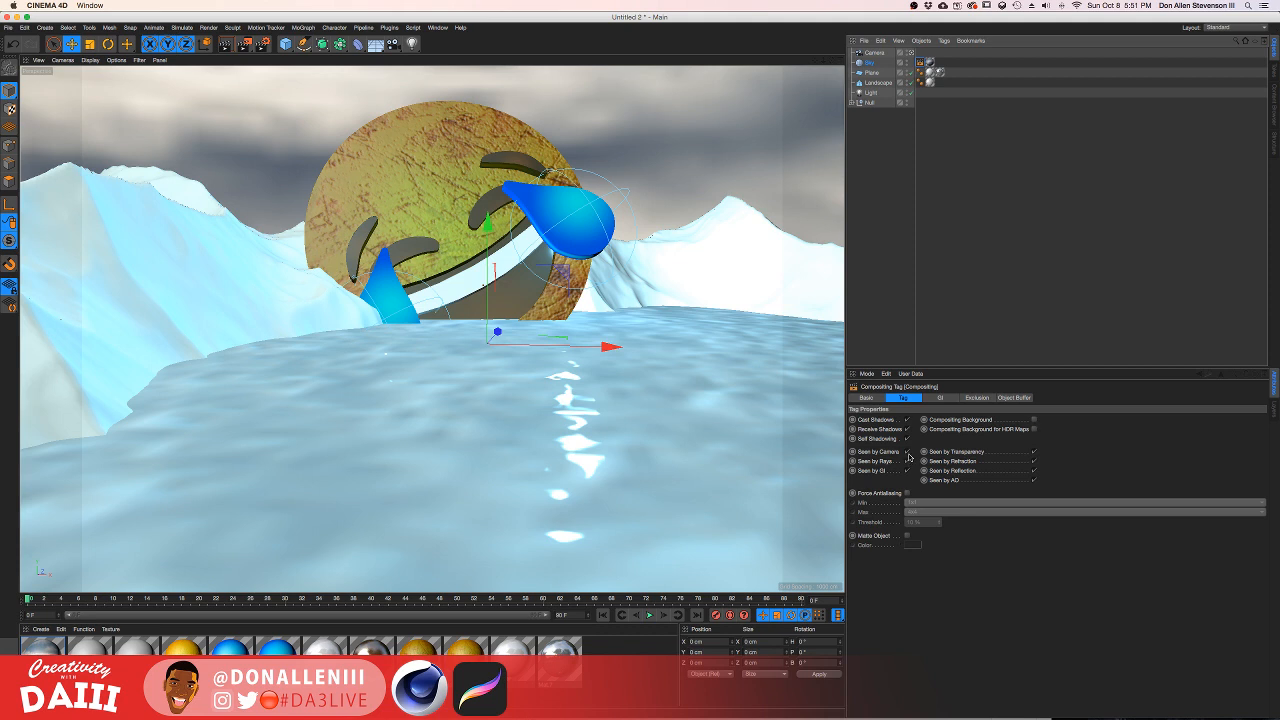
Step: Turn off Seen by Camera in the Sky's Compositing tag and render the view
{"action": "left_click", "coordinate": [907, 452]}
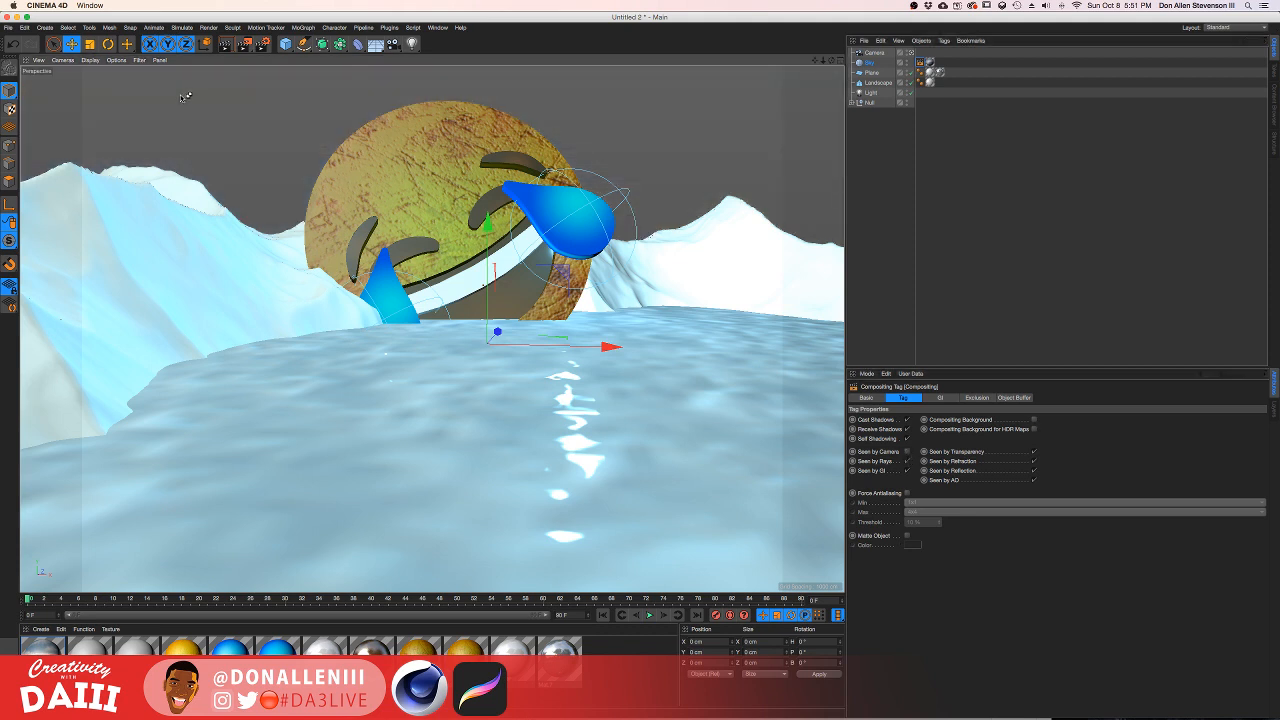
{"action": "key", "text": "ctrl+r"}
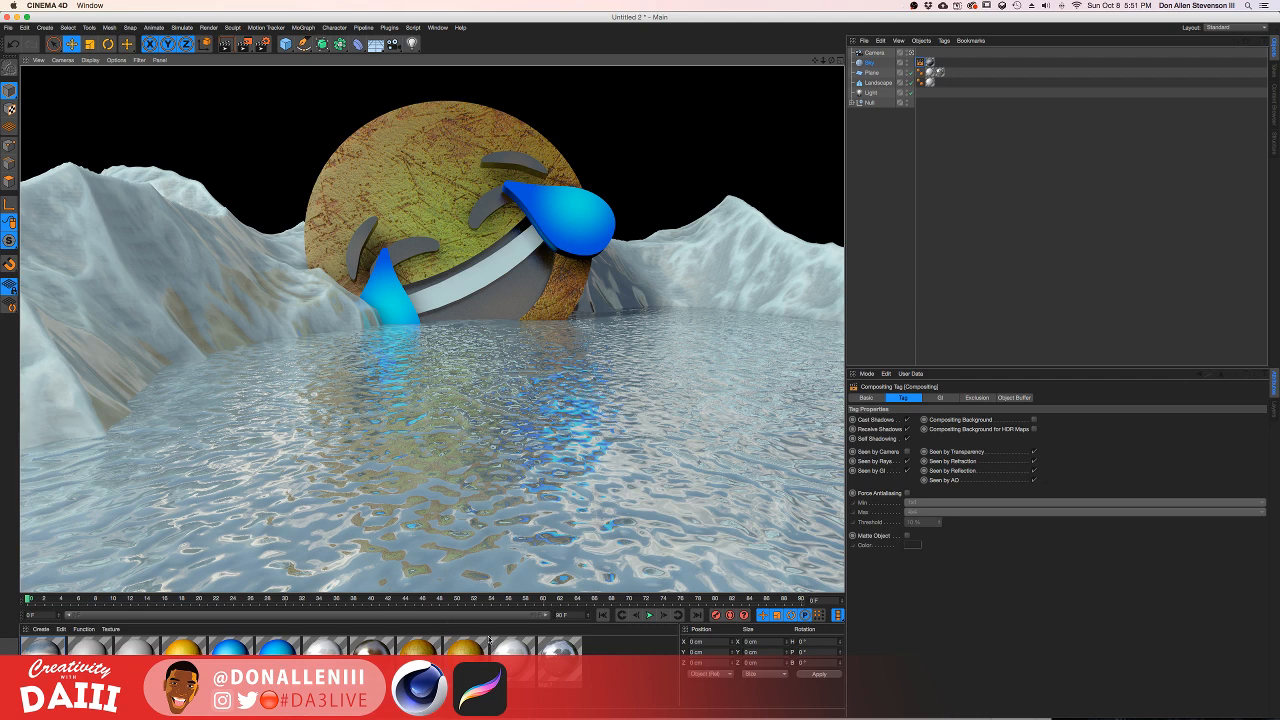
{"action": "left_click", "coordinate": [877, 82]}
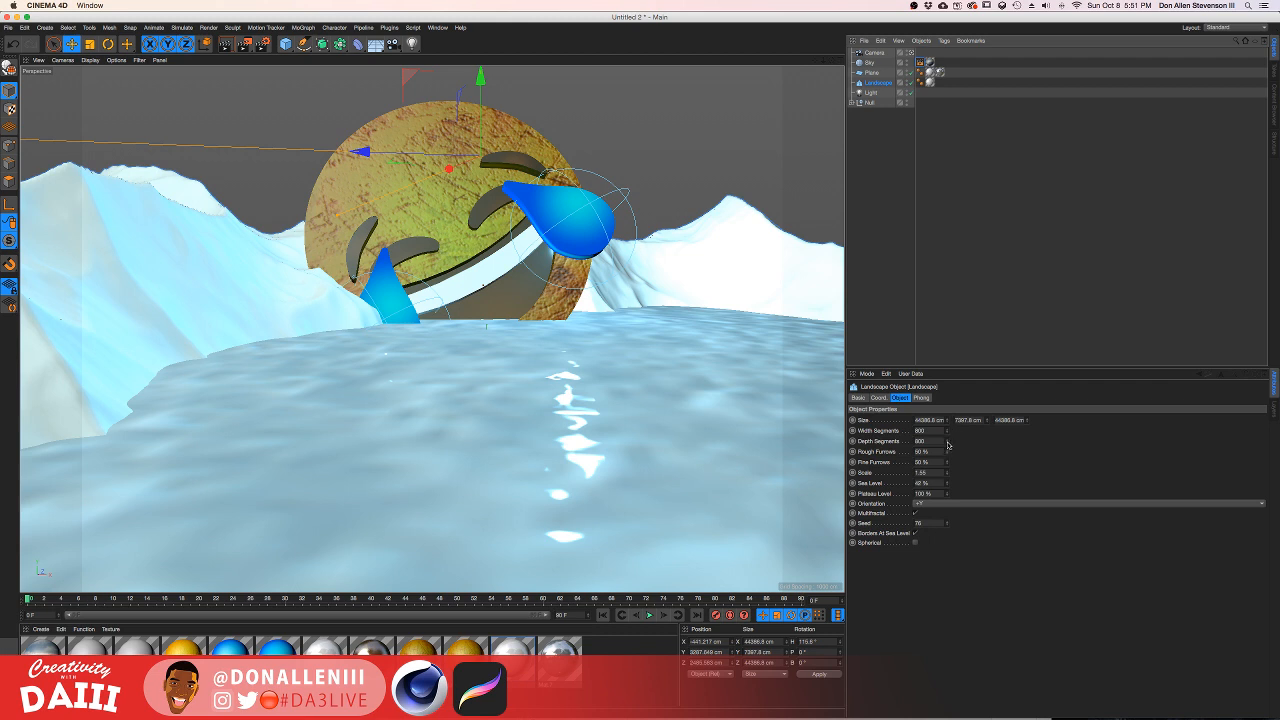
{"action": "left_click_drag", "start_coordinate": [947, 441], "coordinate": [950, 414]}
{"action": "key", "text": "super+z"}
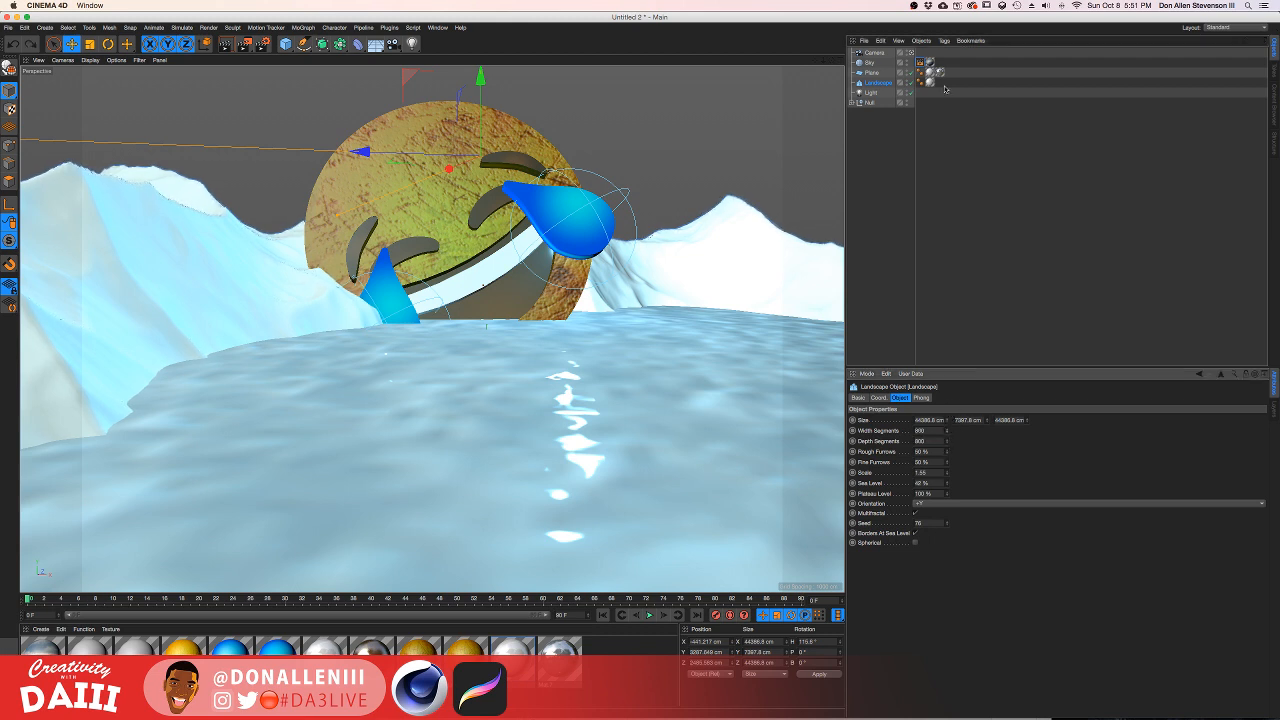
Step: Add a Subdivision Surface object and make the Landscape its child
{"action": "left_click", "coordinate": [321, 44]}
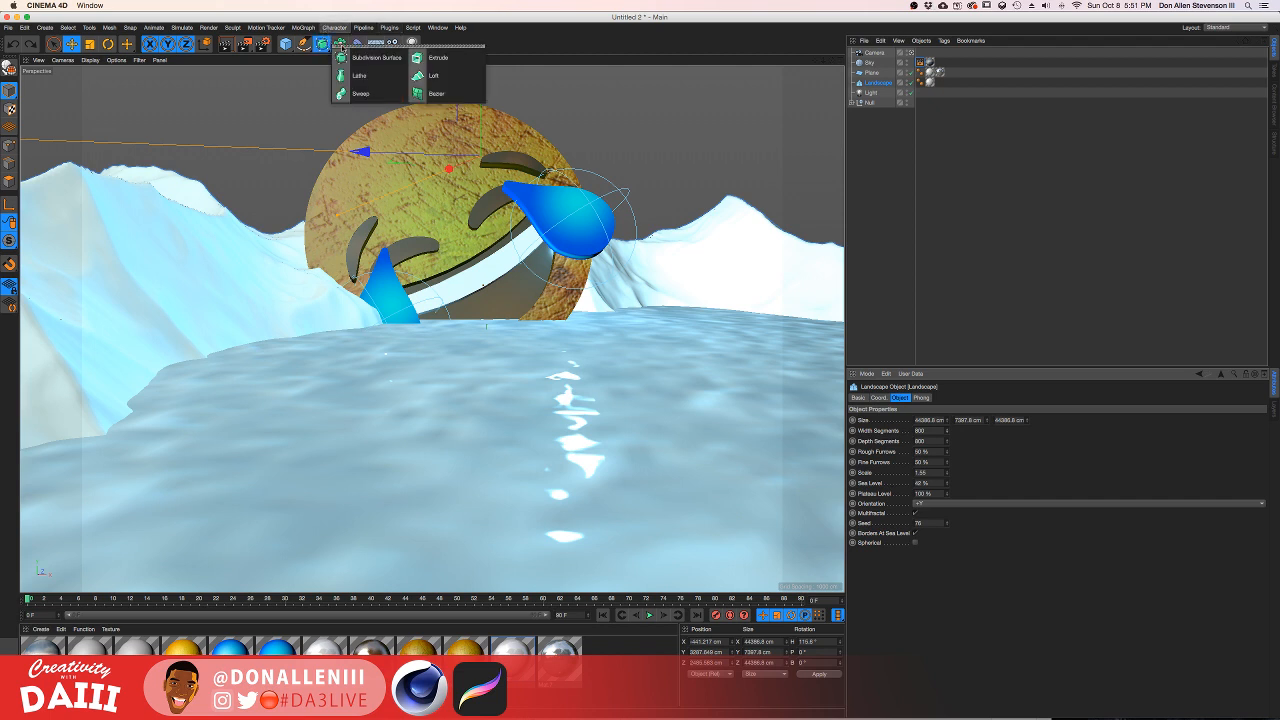
{"action": "left_click", "coordinate": [366, 57]}
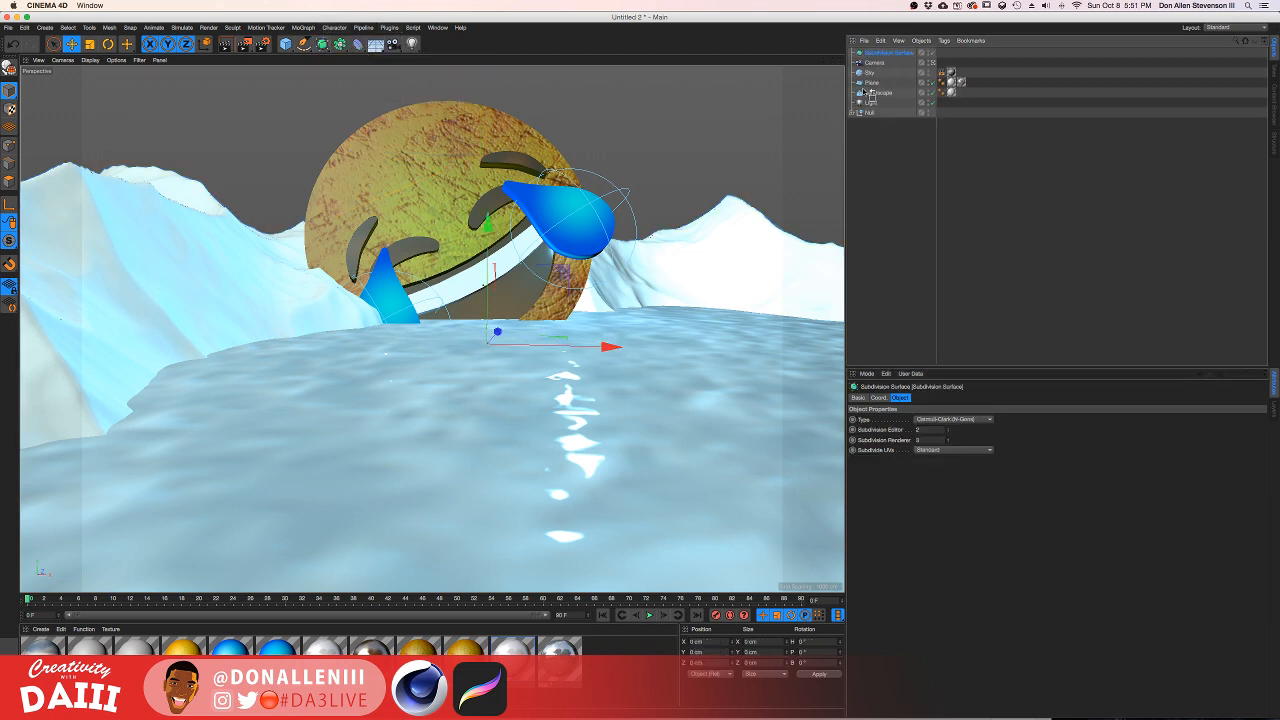
{"action": "left_click_drag", "start_coordinate": [868, 99], "coordinate": [870, 86]}
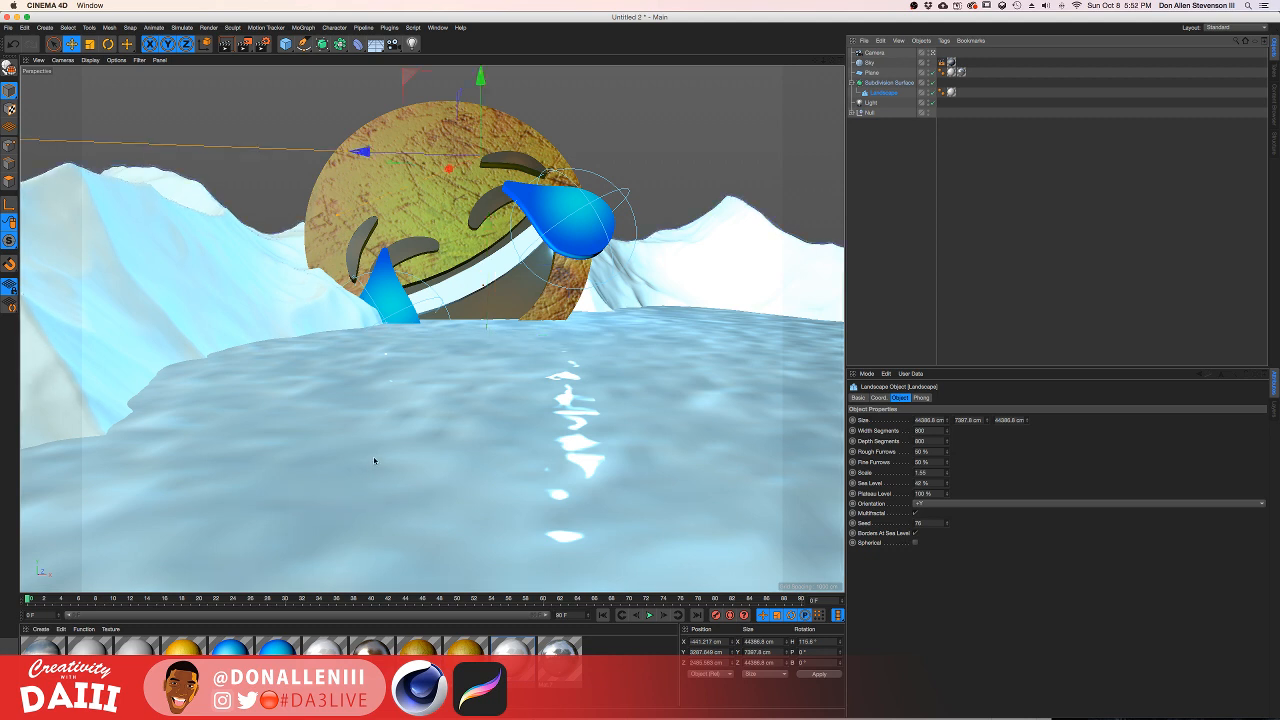
Step: Reframe the active camera to show the emoji from a more side-on angle across the lake
{"action": "middle_click_drag", "start_coordinate": [474, 203], "coordinate": [454, 234], "text": "alt"}
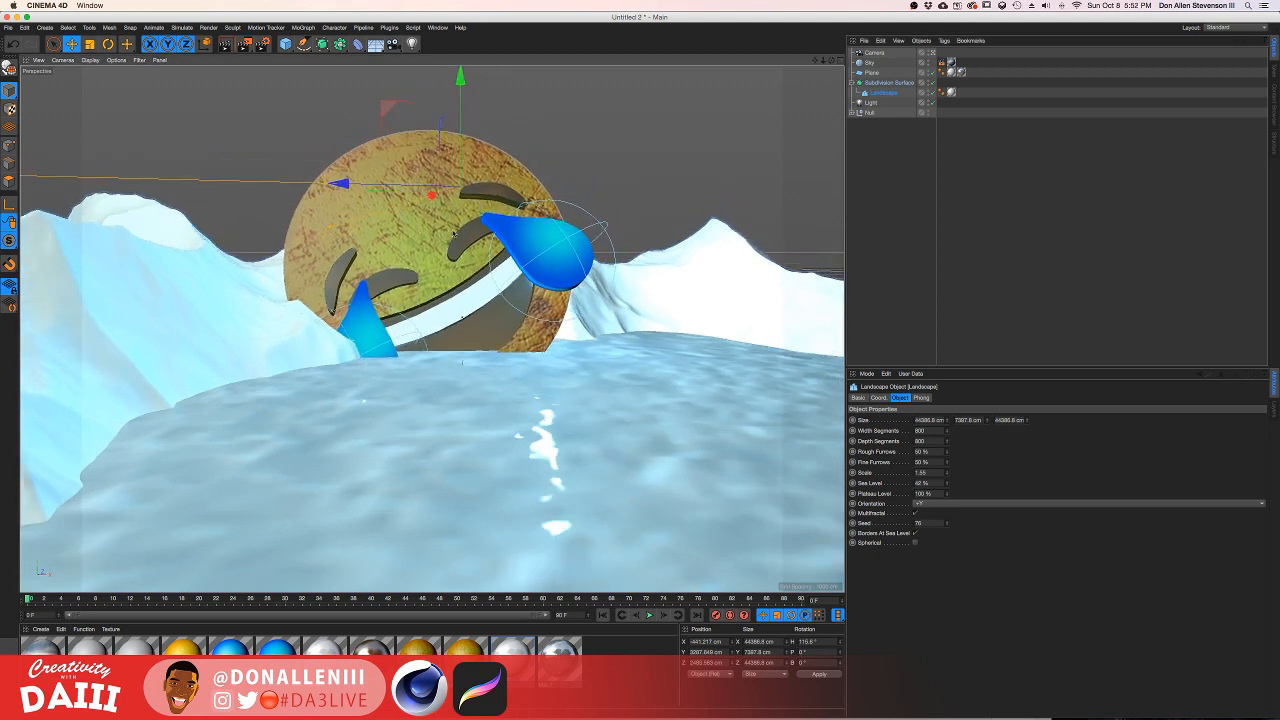
{"action": "mouse_move", "coordinate": [454, 234]}
{"action": "left_mouse_down", "text": "alt"}
{"action": "mouse_move", "coordinate": [424, 256]}
{"action": "mouse_move", "coordinate": [498, 257]}
{"action": "mouse_move", "coordinate": [467, 256]}
{"action": "left_mouse_up", "text": "alt"}
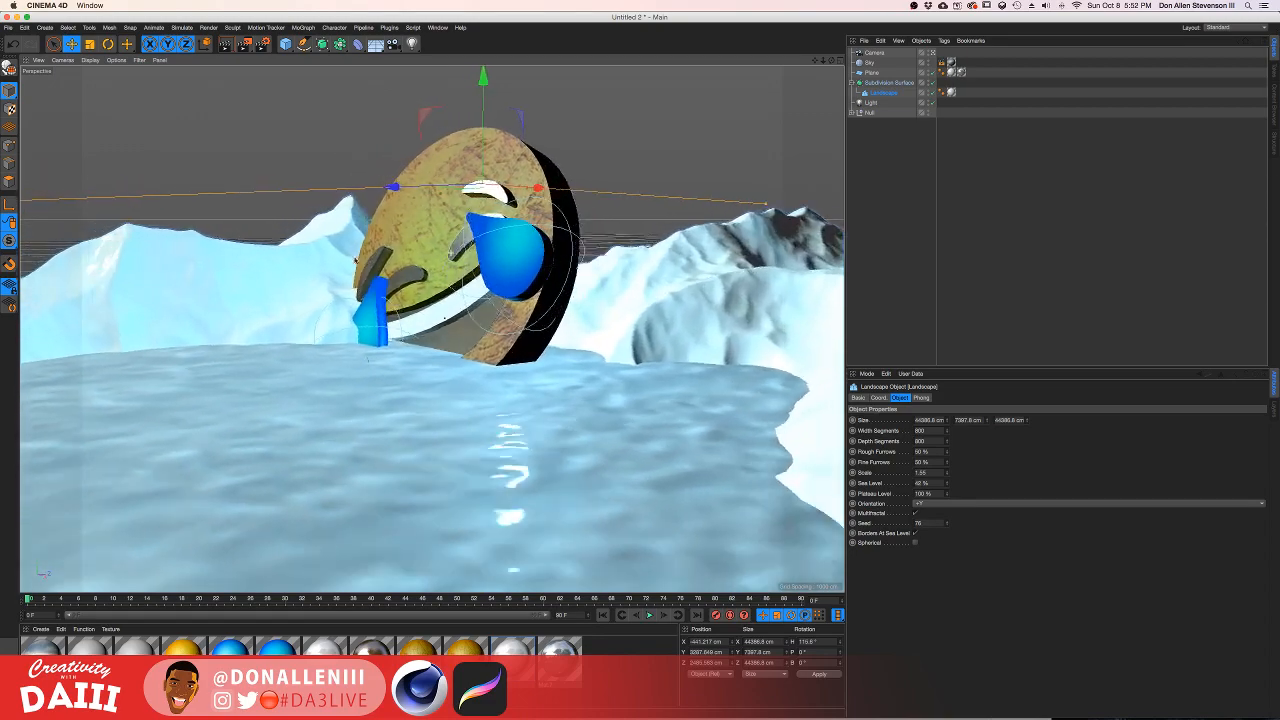
{"action": "left_click_drag", "start_coordinate": [355, 260], "coordinate": [466, 244], "text": "alt"}
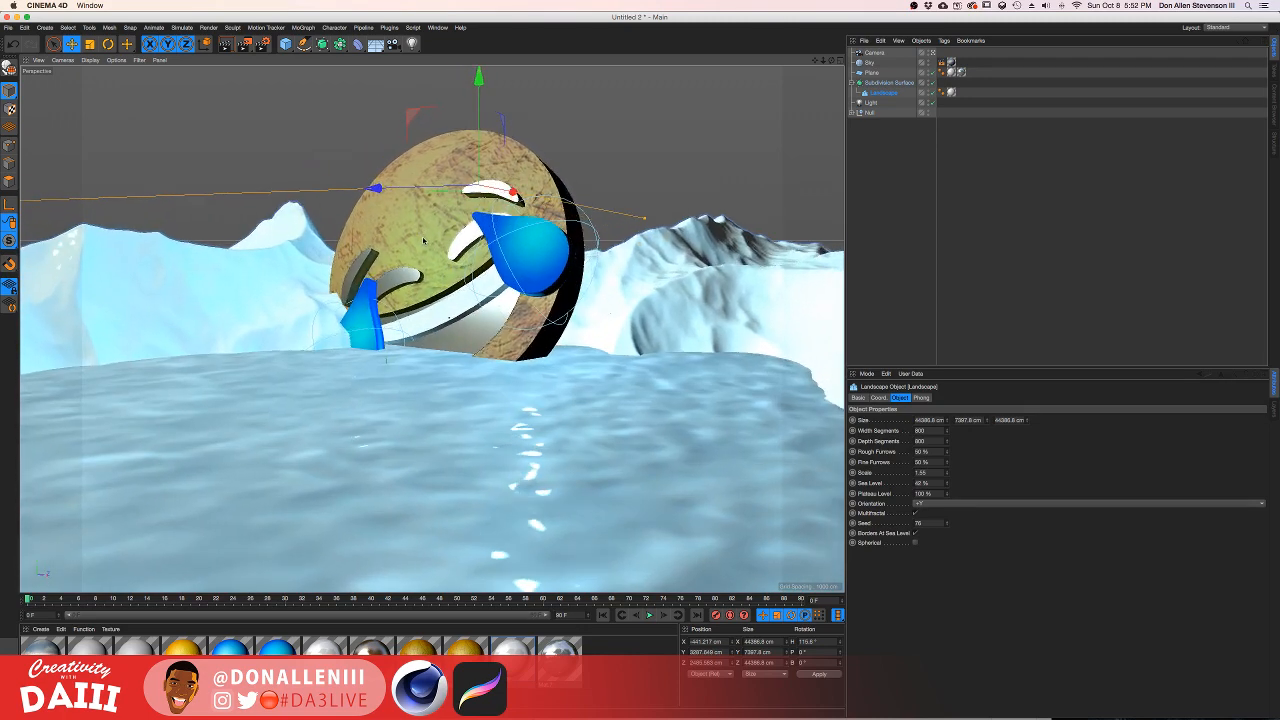
Step: Increase the Z extrusion movement of Extrude.6, the mouth cutter inside the emoji's Boole, to deepen the mouth cut
{"action": "left_click", "coordinate": [483, 345]}
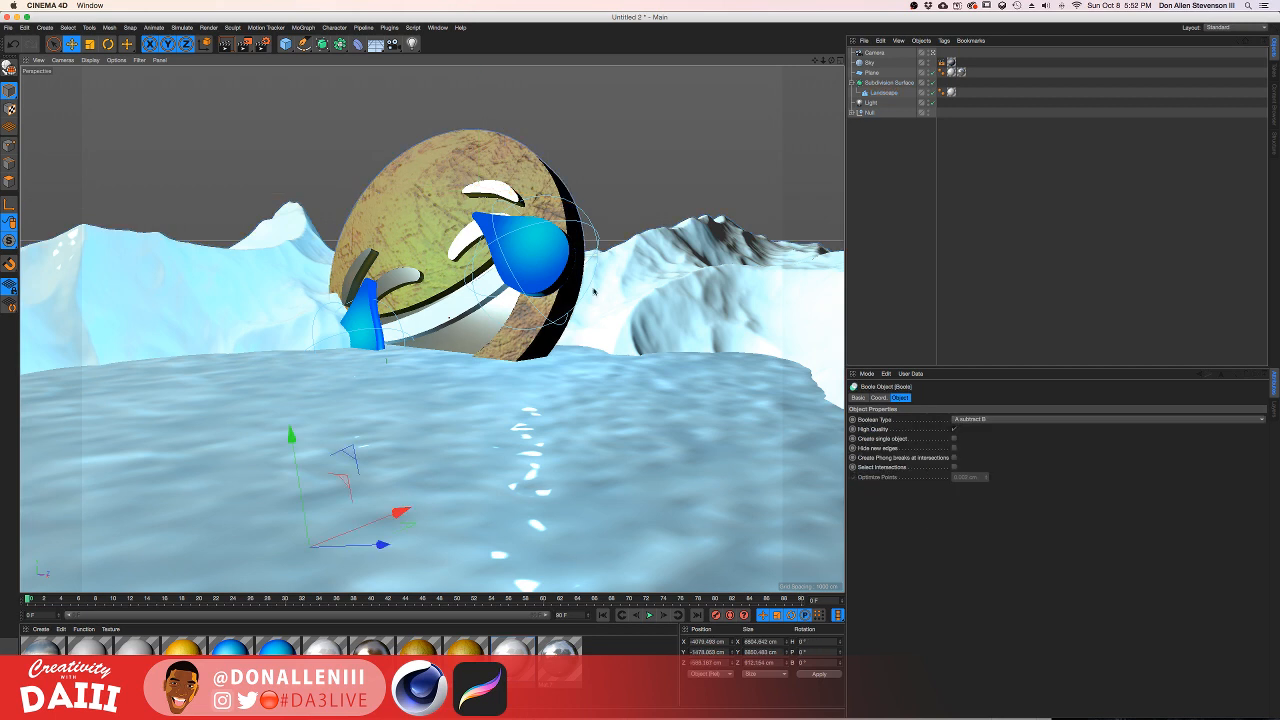
{"action": "left_click", "coordinate": [853, 112]}
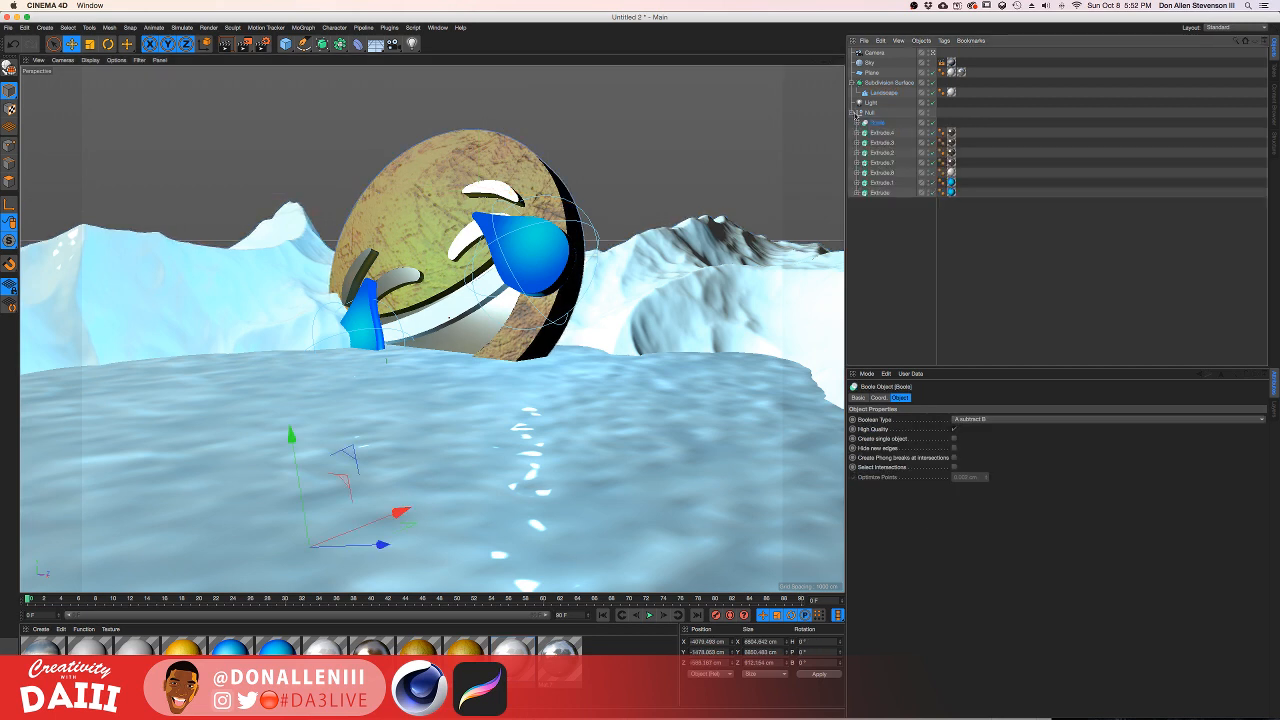
{"action": "left_click", "coordinate": [881, 183]}
{"action": "left_click", "coordinate": [884, 172]}
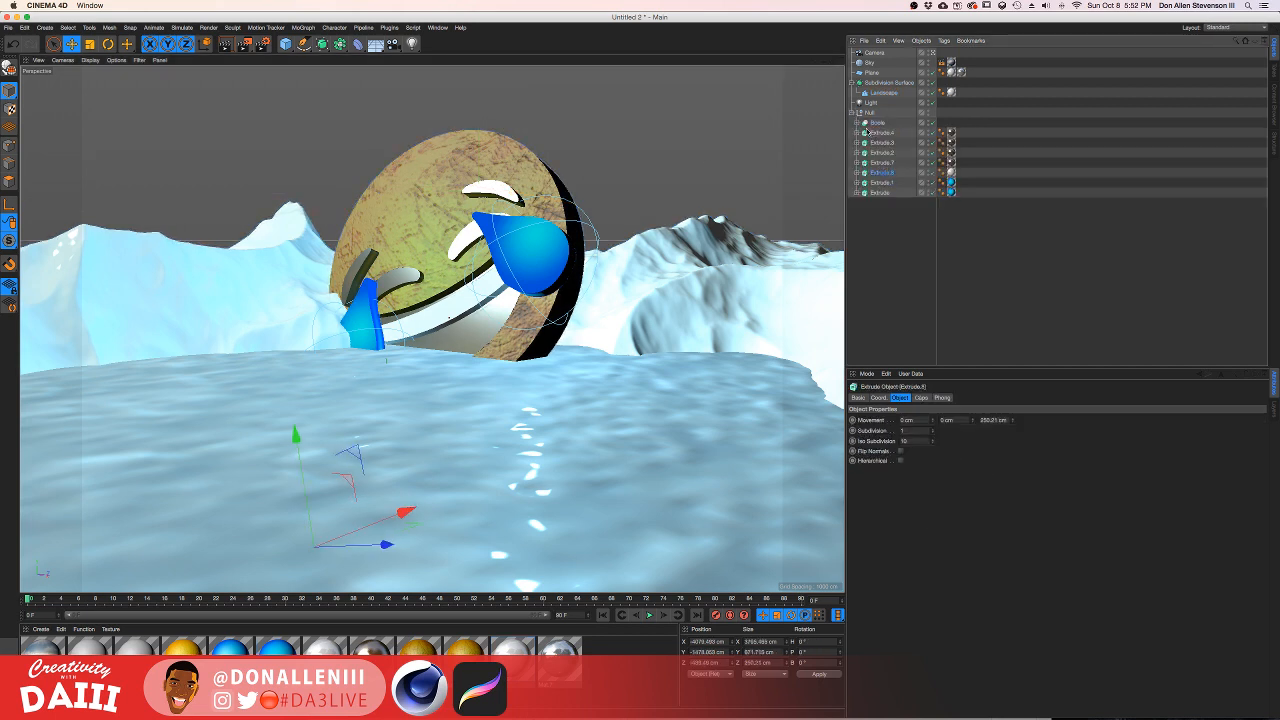
{"action": "left_click", "coordinate": [858, 122]}
{"action": "left_click", "coordinate": [886, 133]}
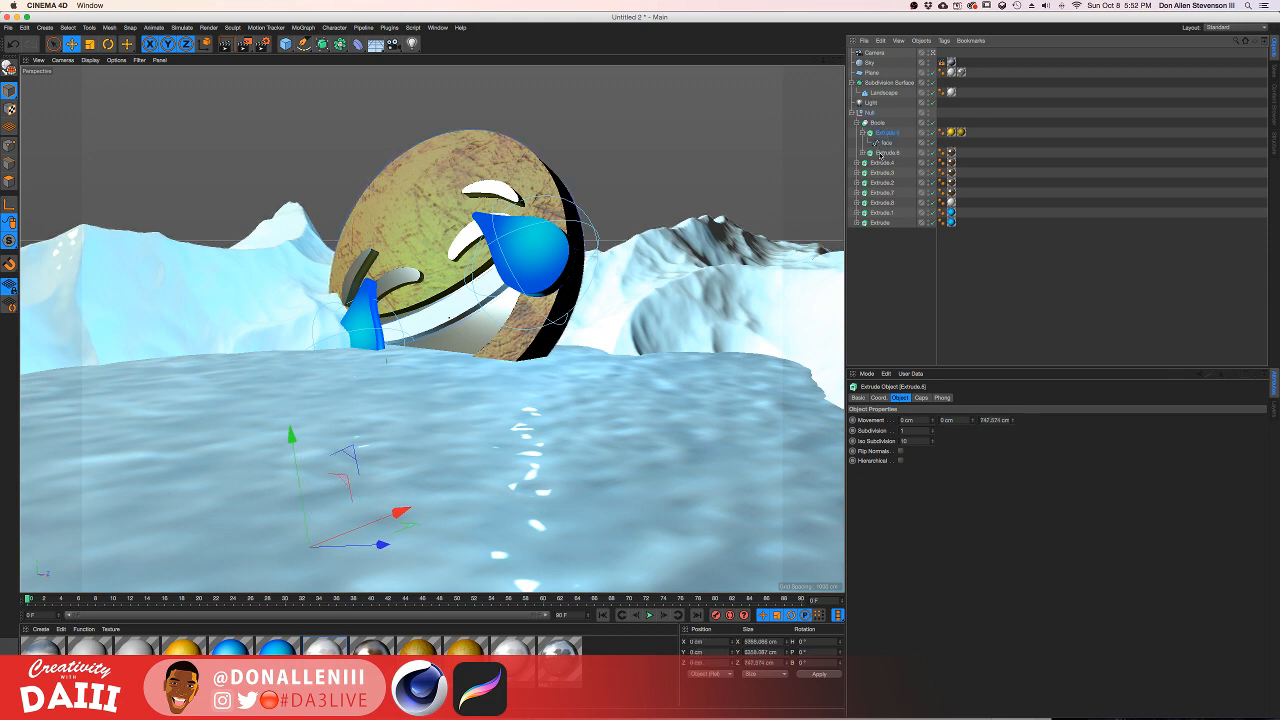
{"action": "left_click", "coordinate": [885, 152]}
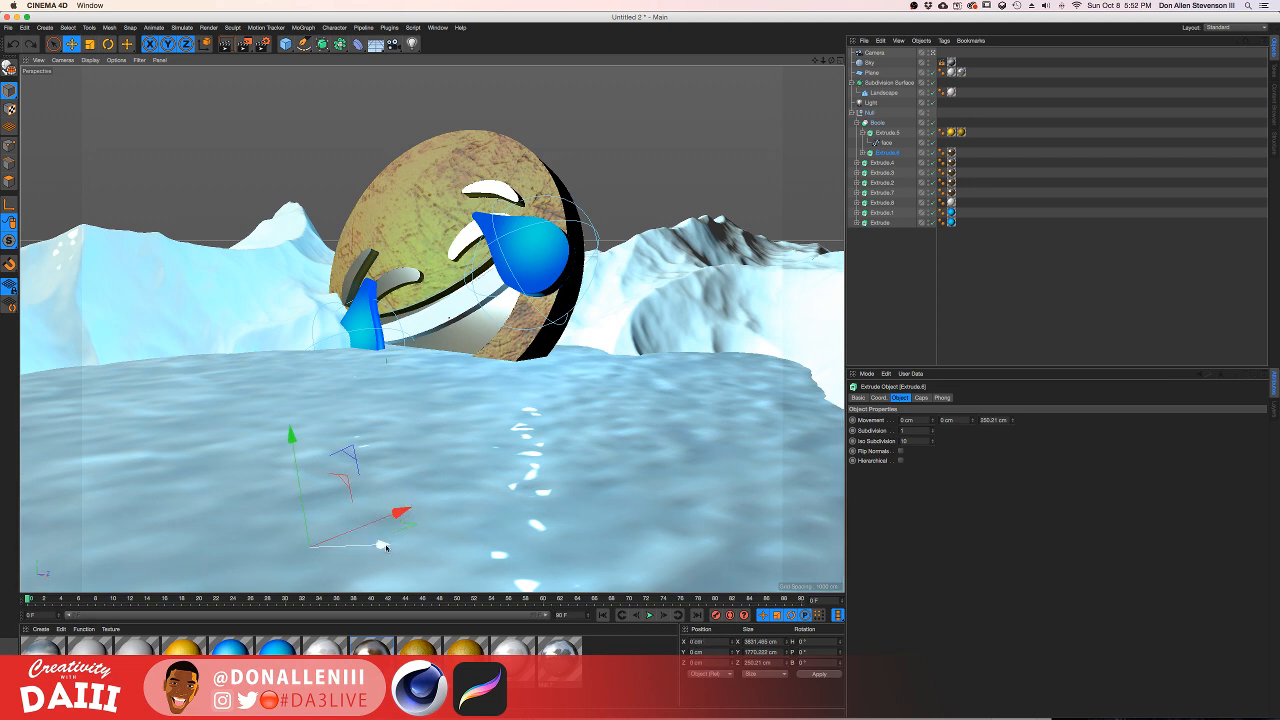
{"action": "left_click_drag", "start_coordinate": [388, 548], "coordinate": [450, 522]}
{"action": "left_click_drag", "start_coordinate": [382, 545], "coordinate": [377, 544]}
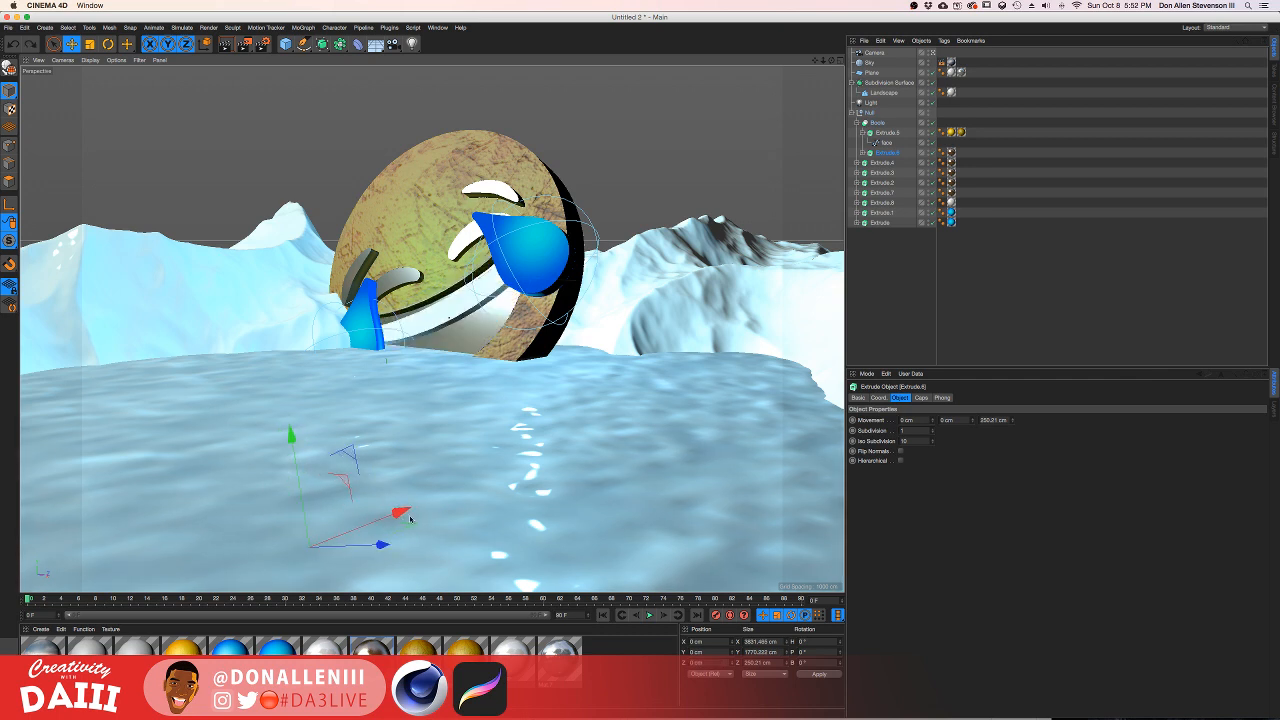
{"action": "mouse_move", "coordinate": [1013, 419]}
{"action": "left_mouse_down"}
{"action": "mouse_move", "coordinate": [1013, 376]}
{"action": "mouse_move", "coordinate": [1013, 398]}
{"action": "left_mouse_up"}
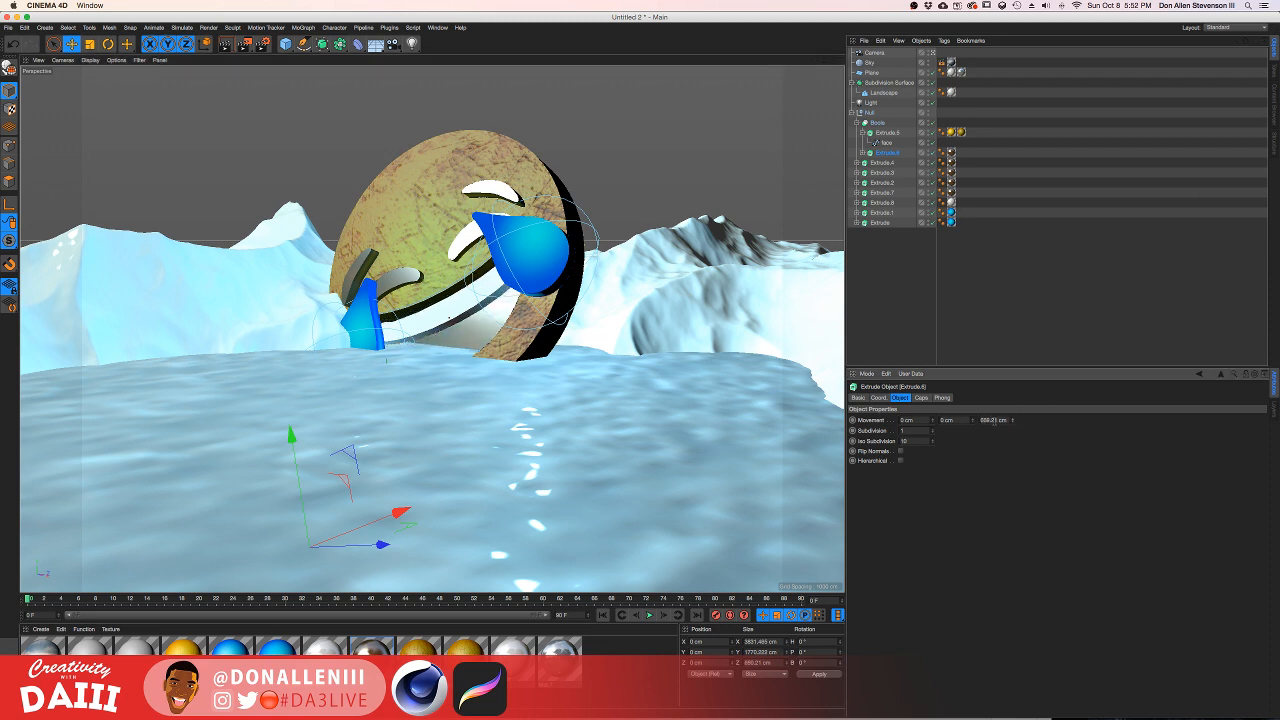
{"action": "key", "text": "super+y"}
{"action": "key", "text": "super+z"}
{"action": "key", "text": "super+y"}
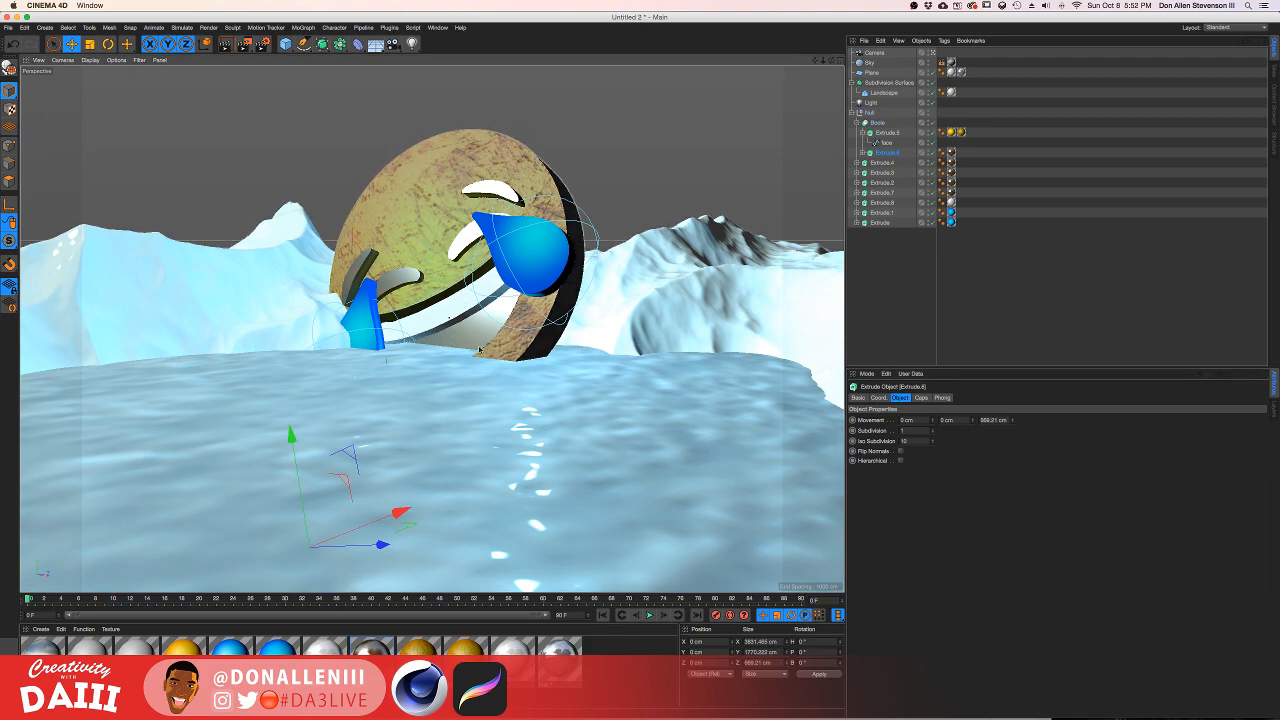
Step: Reframe the active camera closer to the emoji, clear the selection, and widen the object and attribute area beside the viewport
{"action": "scroll", "coordinate": [473, 257], "scroll_direction": "down", "scroll_amount": 2}
{"action": "scroll", "coordinate": [473, 257], "scroll_direction": "up", "scroll_amount": 2}
{"action": "scroll", "coordinate": [473, 257], "scroll_direction": "down", "scroll_amount": 2}
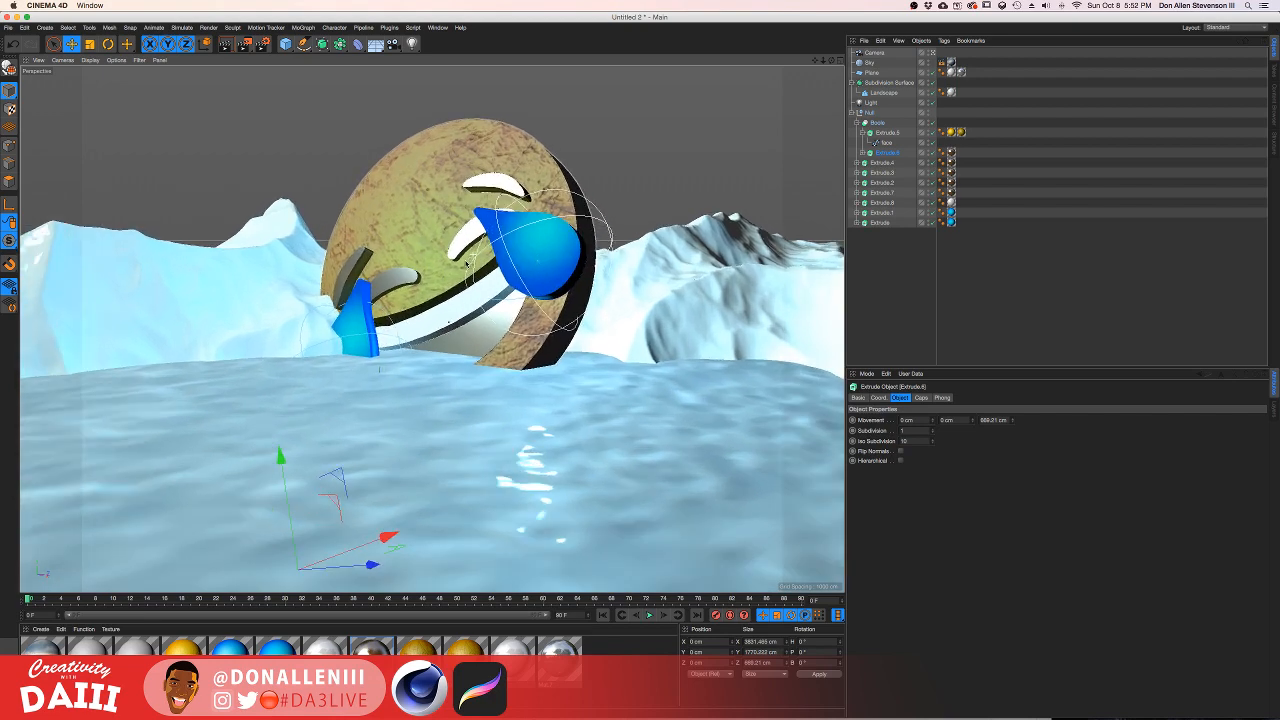
{"action": "scroll", "coordinate": [447, 266], "scroll_direction": "up", "scroll_amount": 3}
{"action": "left_click", "coordinate": [653, 182]}
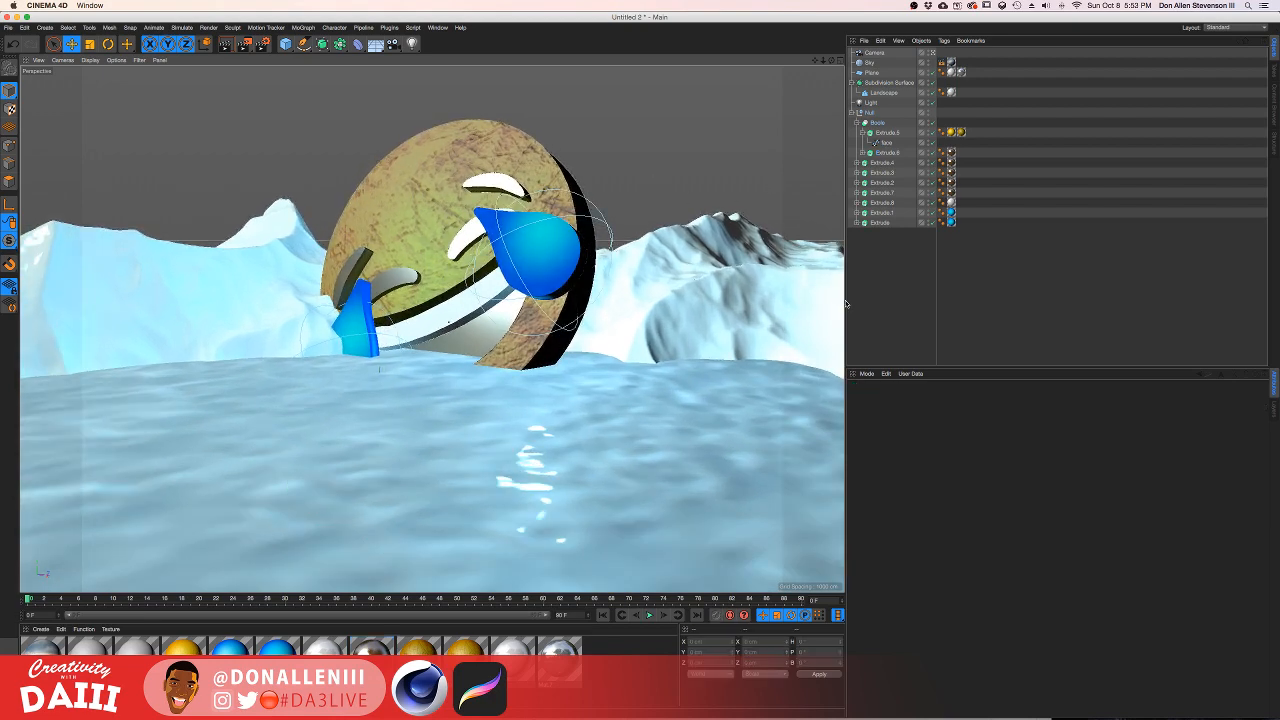
{"action": "left_click_drag", "start_coordinate": [849, 303], "coordinate": [778, 302]}
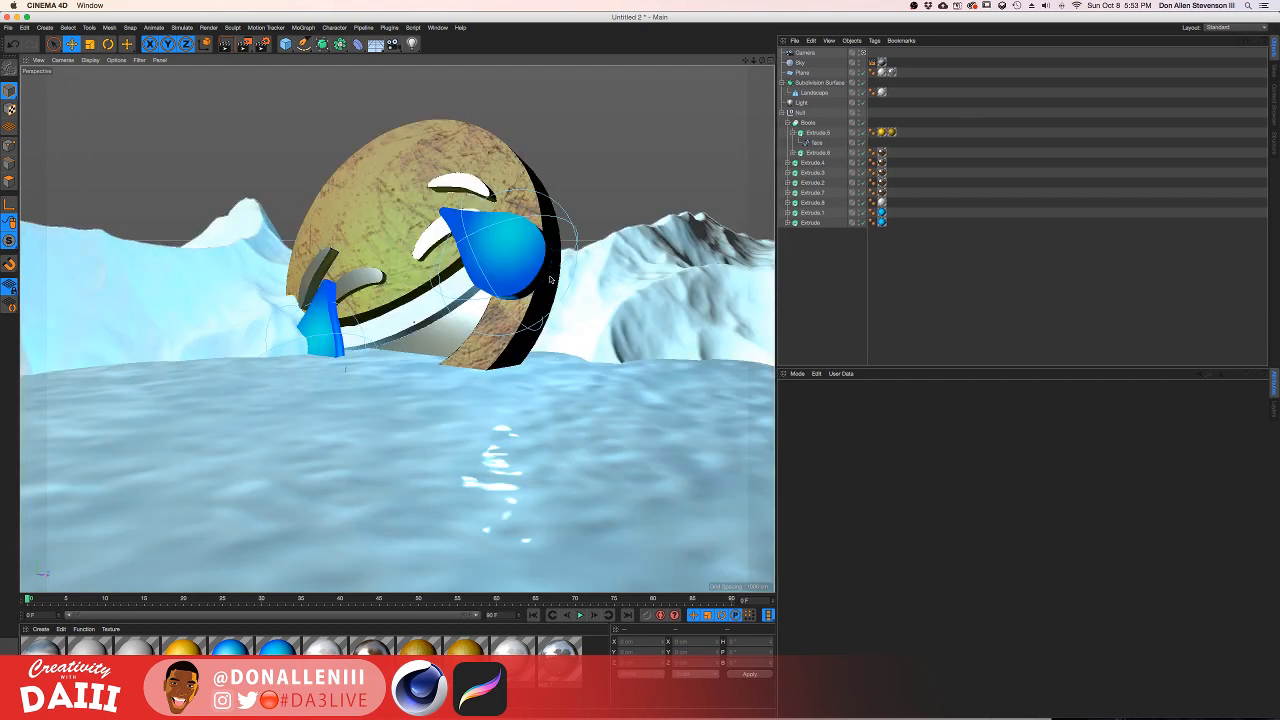
{"action": "mouse_move", "coordinate": [459, 247]}
{"action": "left_mouse_down", "text": "alt"}
{"action": "mouse_move", "coordinate": [420, 279]}
{"action": "mouse_move", "coordinate": [441, 229]}
{"action": "left_mouse_up", "text": "alt"}
Step: Open the render Output settings and enter 10 as the image width in pixels
{"action": "left_click", "coordinate": [263, 44]}
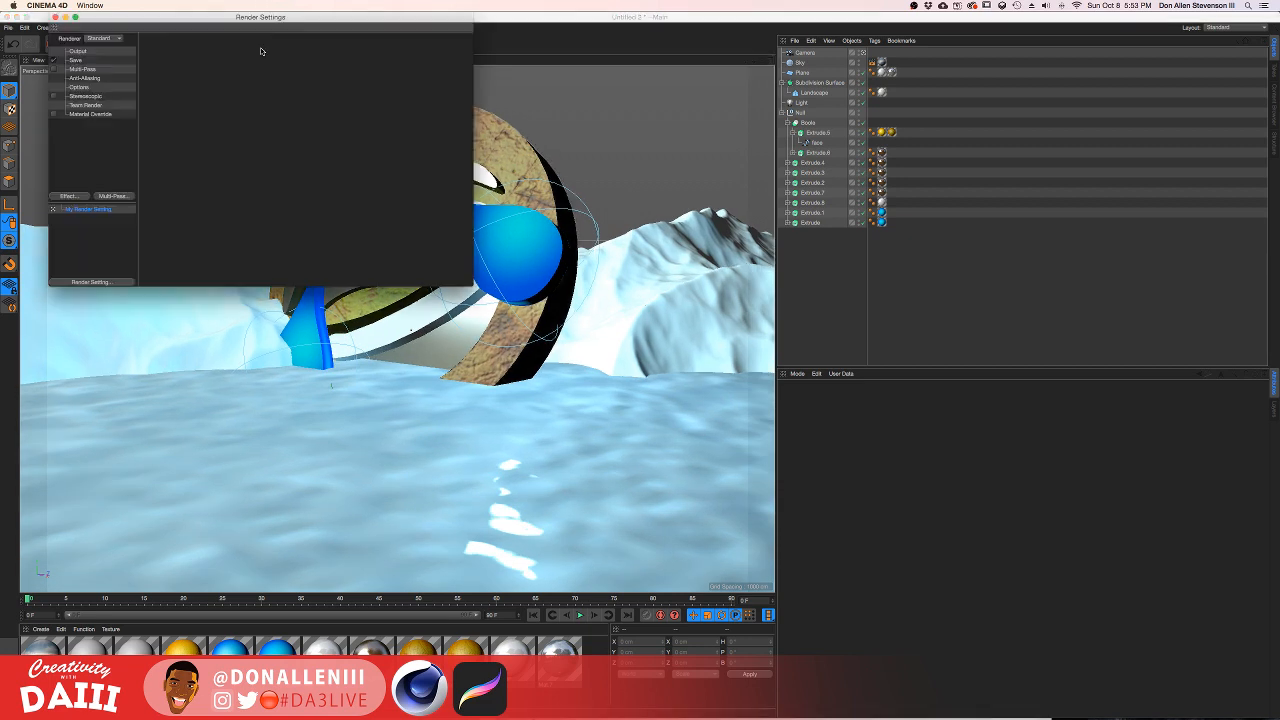
{"action": "left_click", "coordinate": [70, 51]}
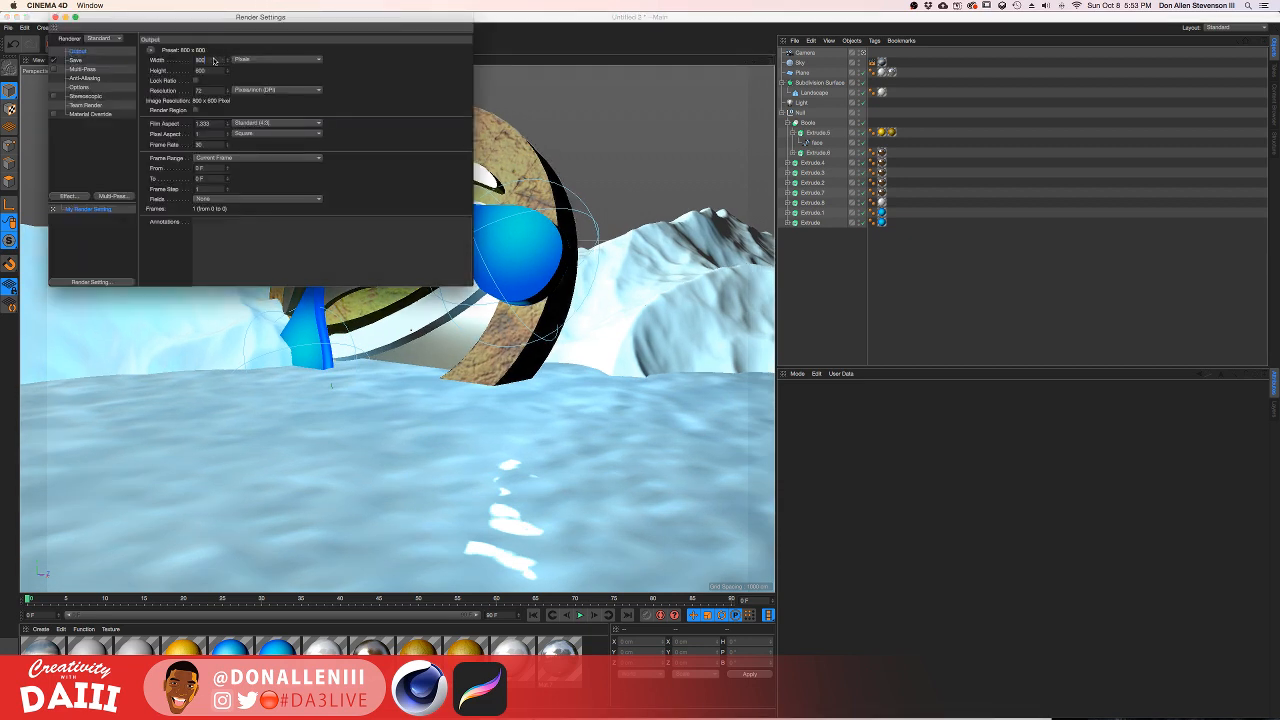
{"action": "type", "text": "10"}
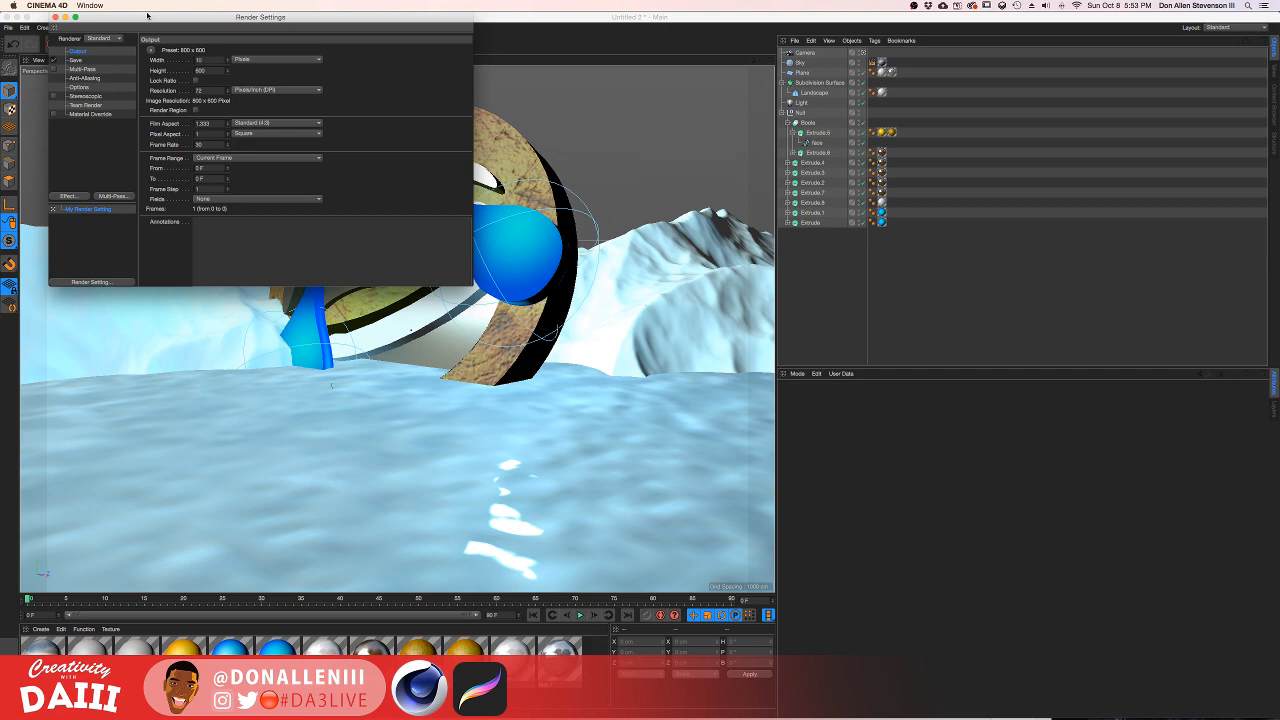